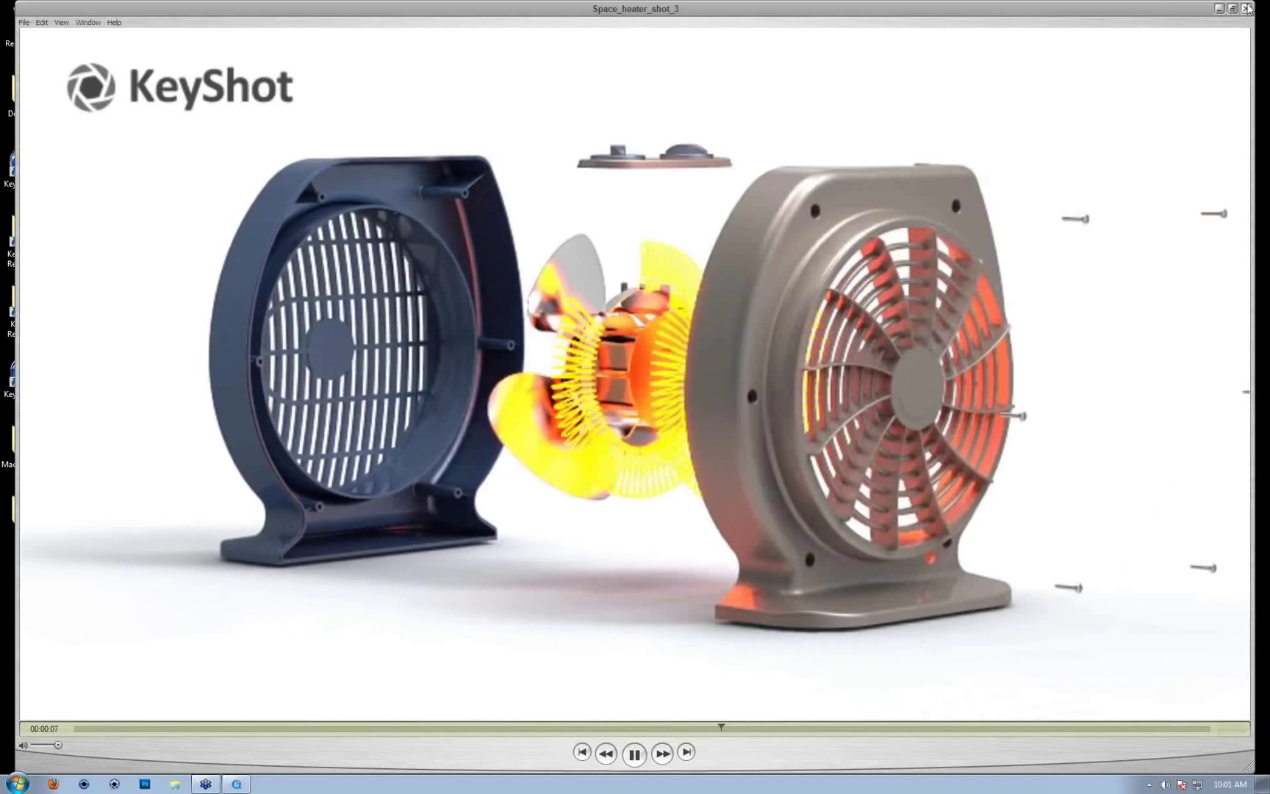
# Close the heater video and open the Grejac subfolder of the heater folder on the desktop
pyautogui.click(1245, 9)
pyautogui.click(1007, 206)
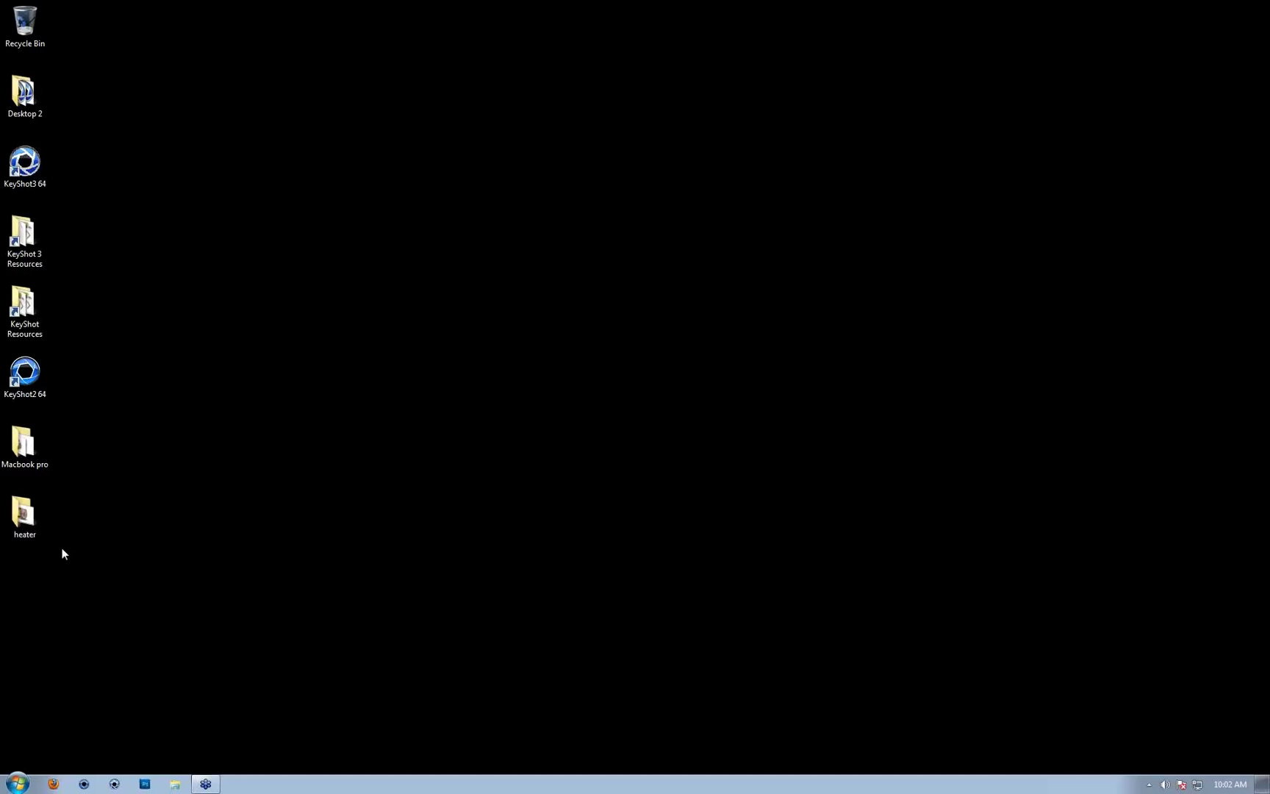
pyautogui.doubleClick(29, 523)
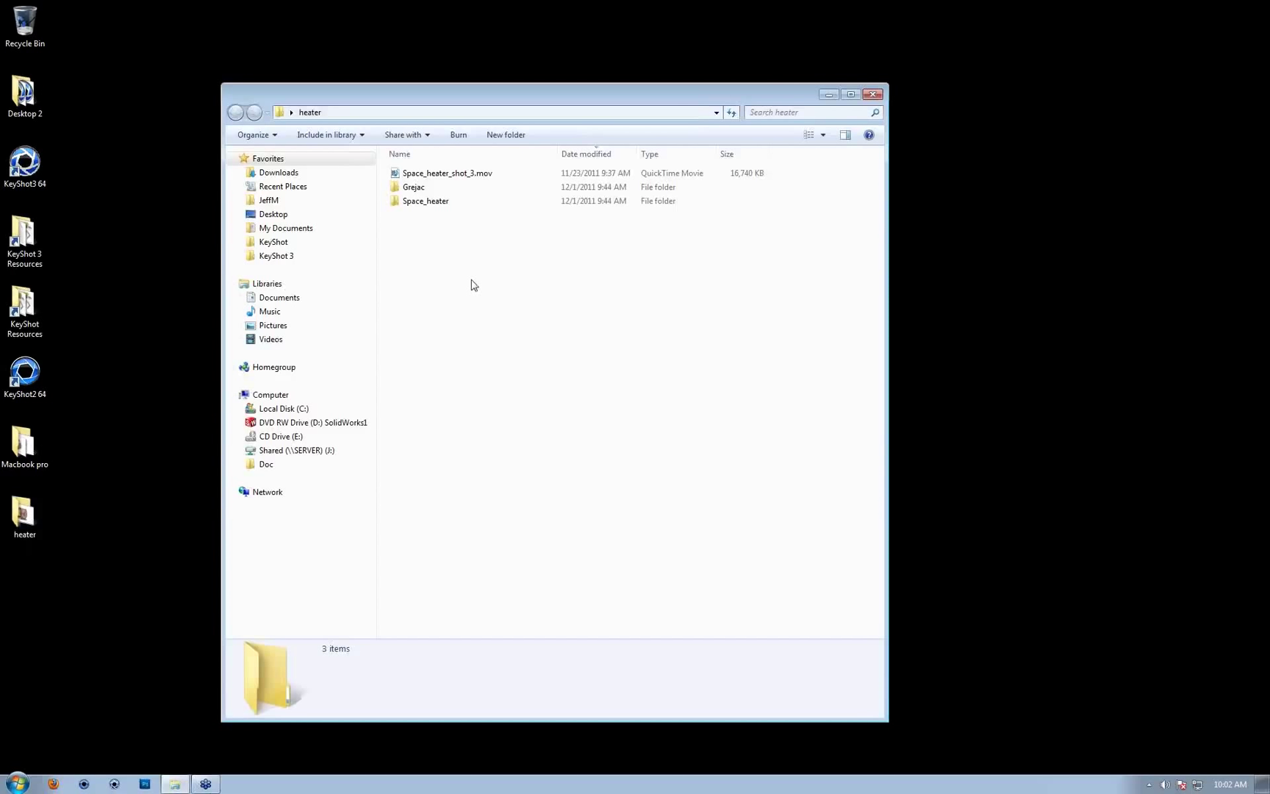
pyautogui.doubleClick(414, 188)
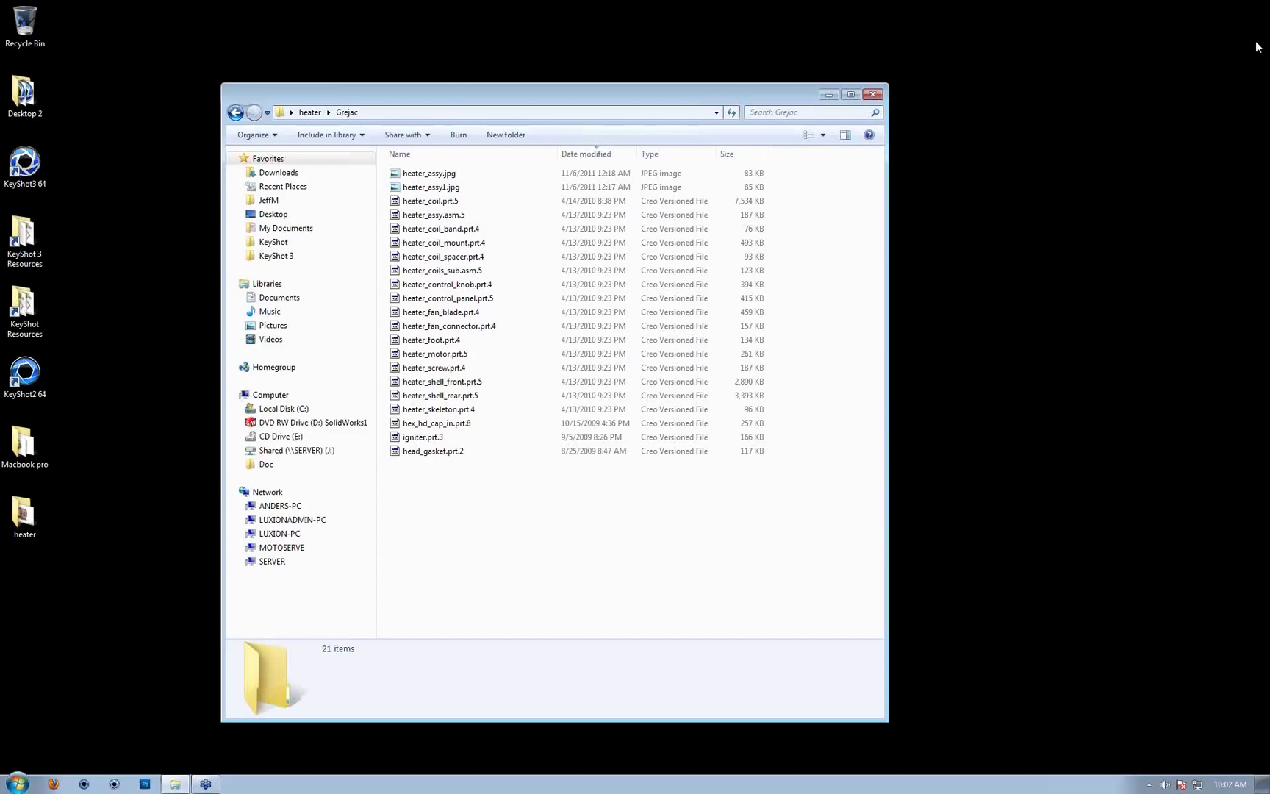
pyautogui.click(1249, 67)
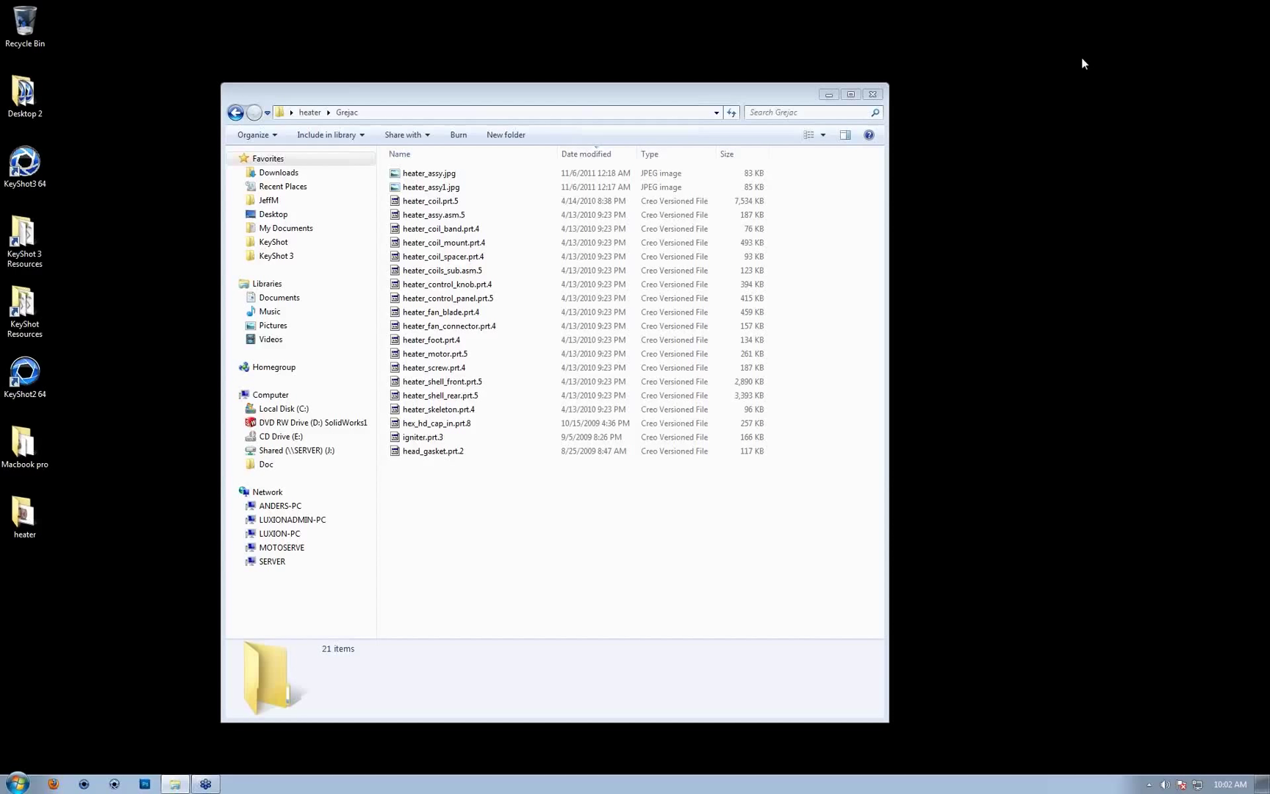
# Launch KeyShot 3 and arrange its window so it overlaps only part of the Grejac folder window
pyautogui.click(115, 784)
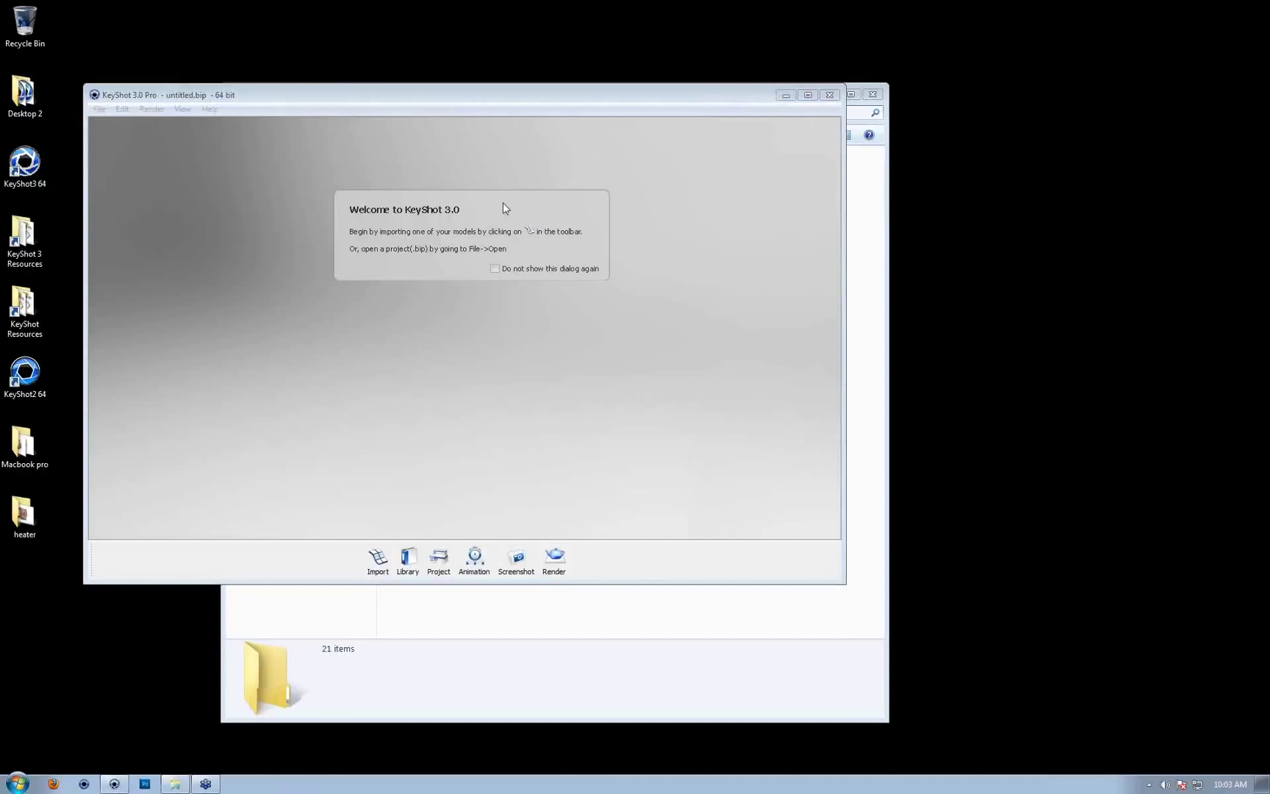
pyautogui.moveTo(526, 106); pyautogui.dragTo(783, 152)
pyautogui.click(466, 107)
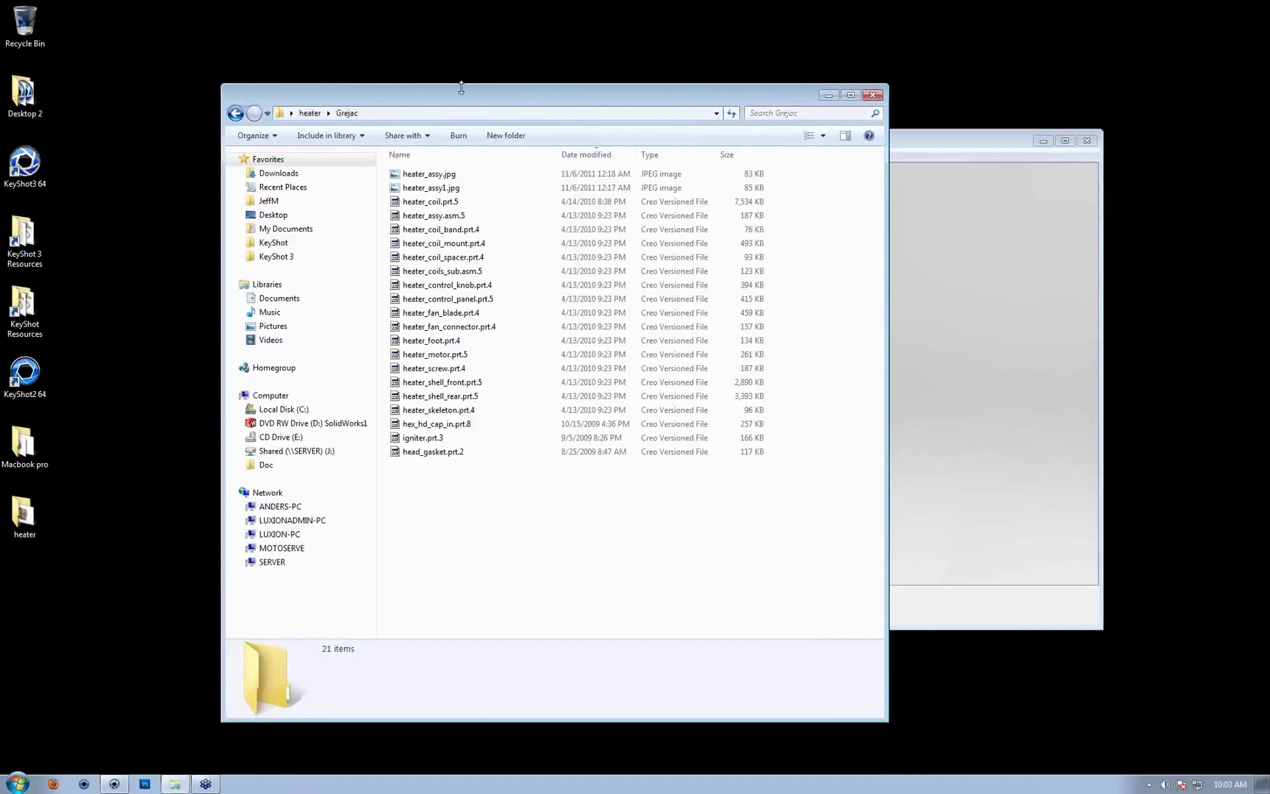
pyautogui.moveTo(535, 101); pyautogui.dragTo(467, 110)
pyautogui.click(985, 271)
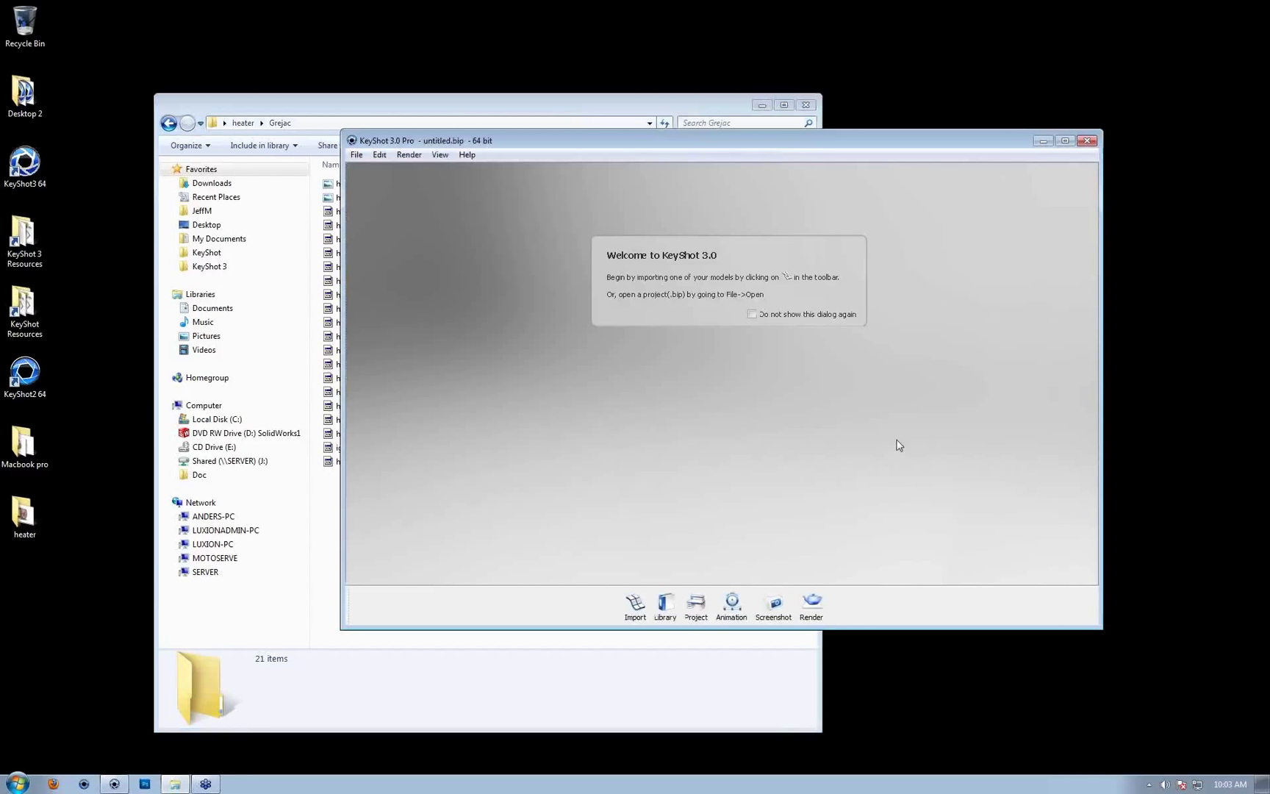
# Open Space_heater_shot_1.bip from the Space_heater folder in KeyShot in its original saved state, using the Open file option
pyautogui.click(589, 101)
pyautogui.click(242, 122)
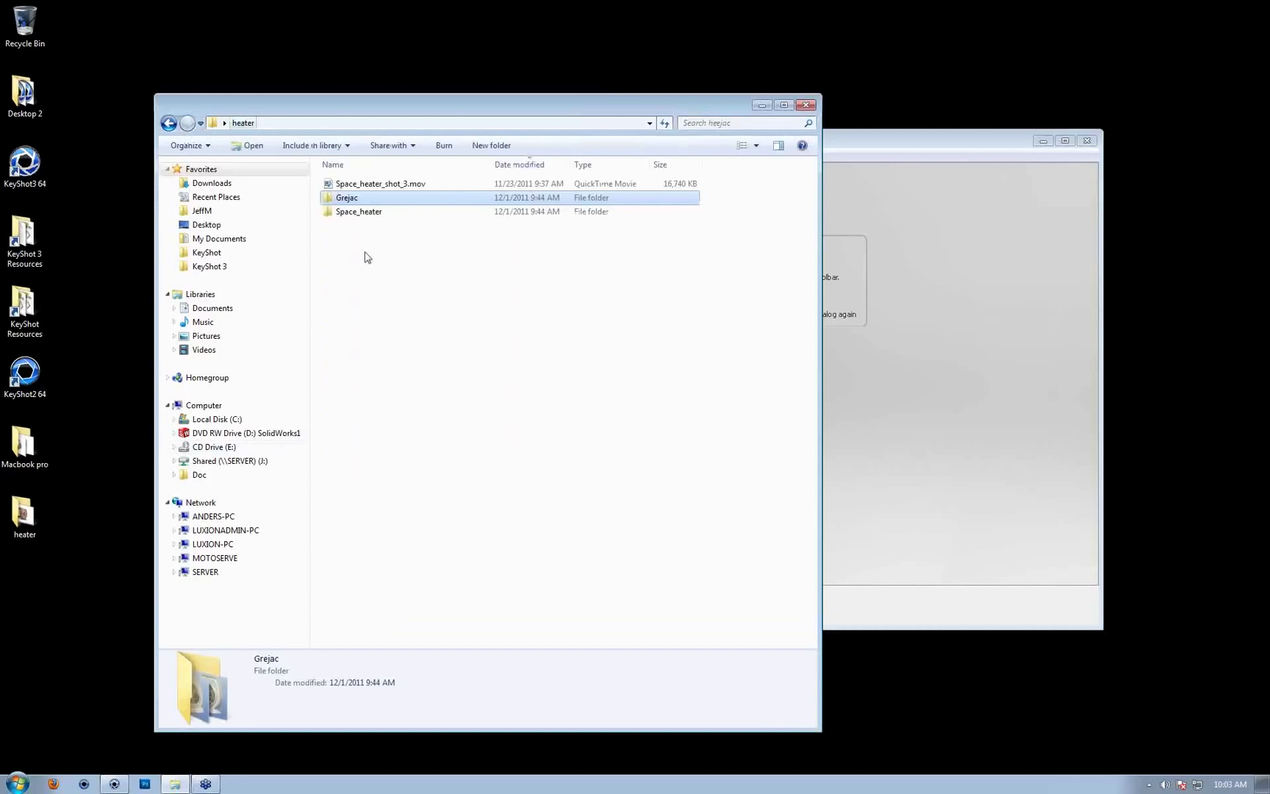
pyautogui.doubleClick(373, 214)
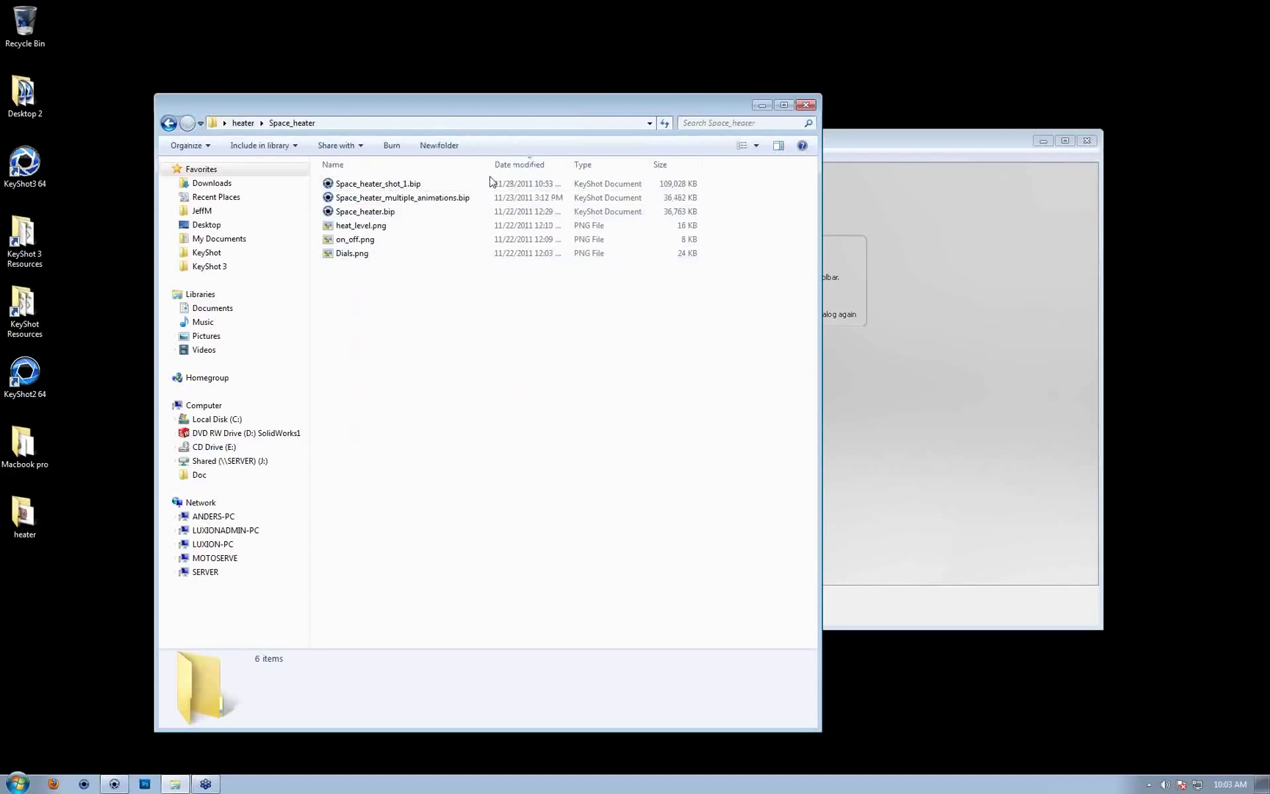
pyautogui.moveTo(414, 184); pyautogui.dragTo(896, 498)
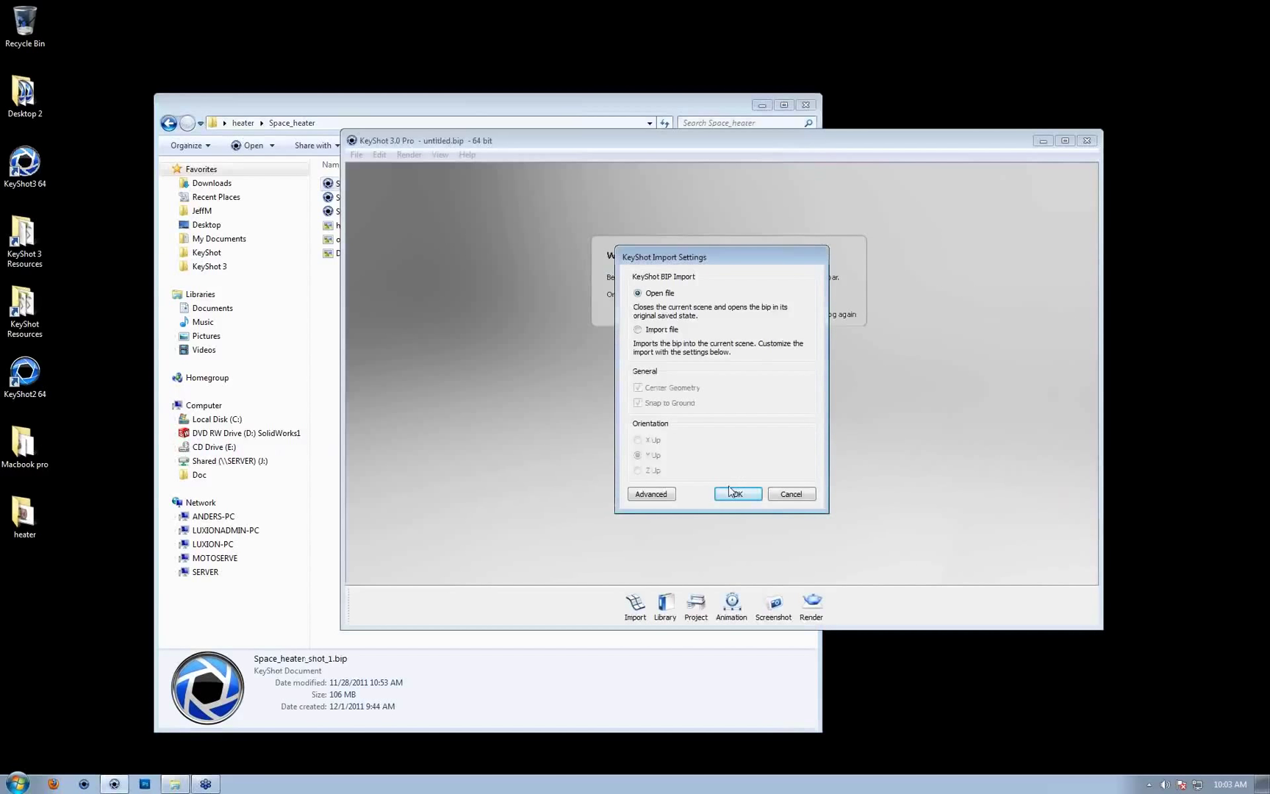
pyautogui.moveTo(675, 266); pyautogui.dragTo(483, 222)
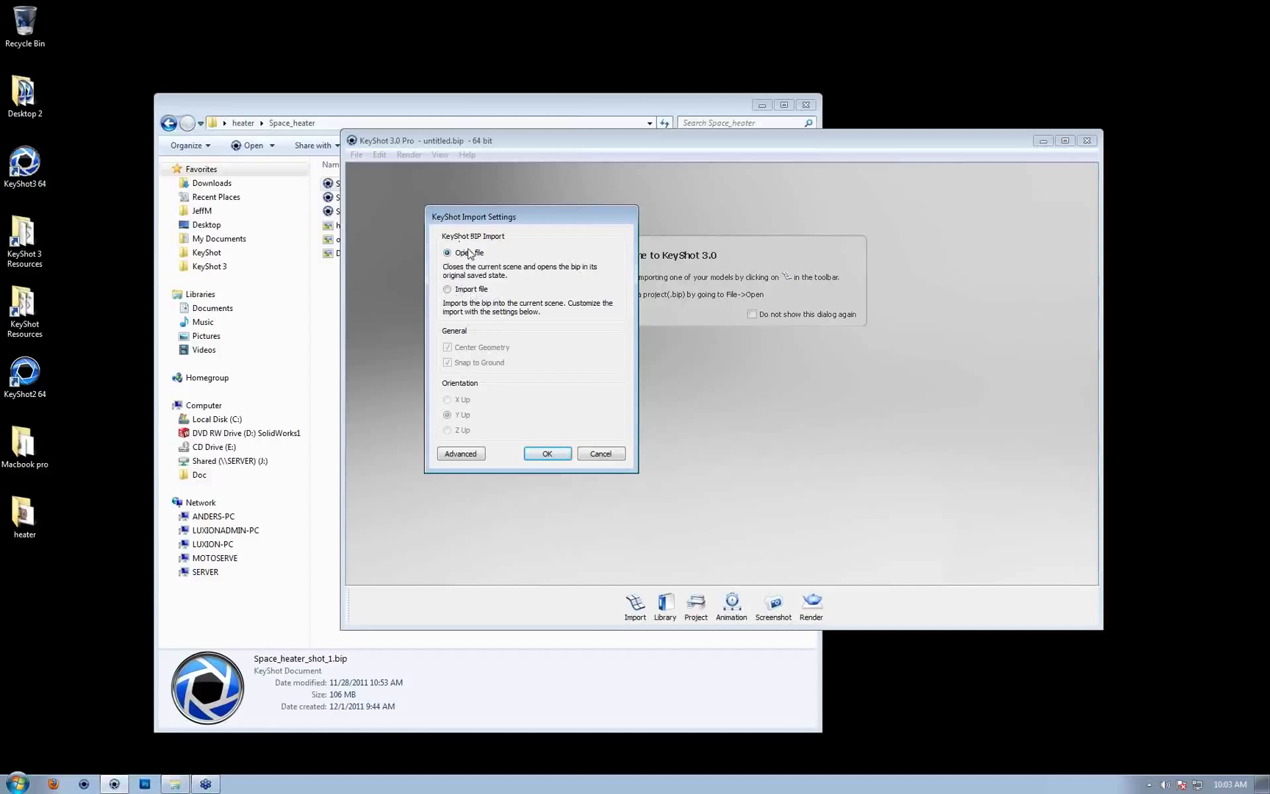
pyautogui.click(547, 453)
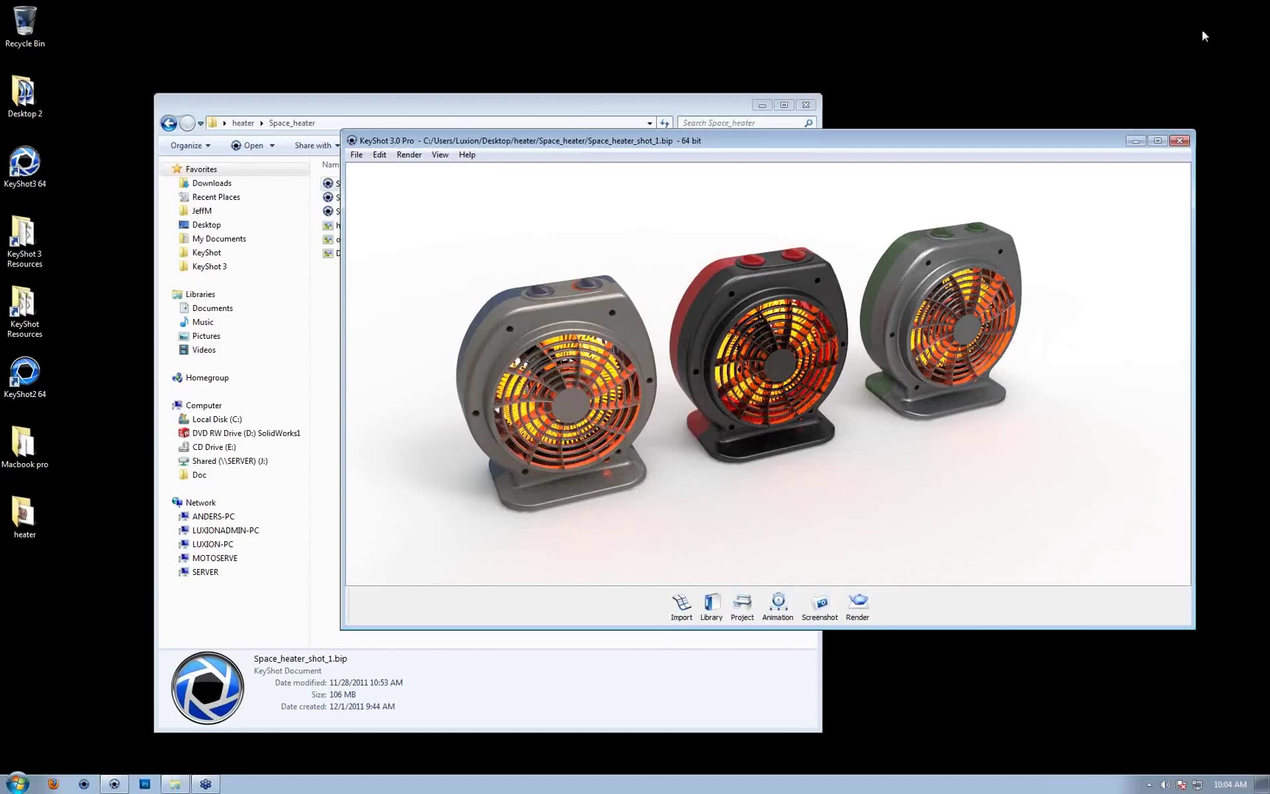
# Show the animation timeline below the scene and scrub it to about 11.2 s, between the Expand and Collapse animations
pyautogui.moveTo(814, 143); pyautogui.dragTo(767, 151)
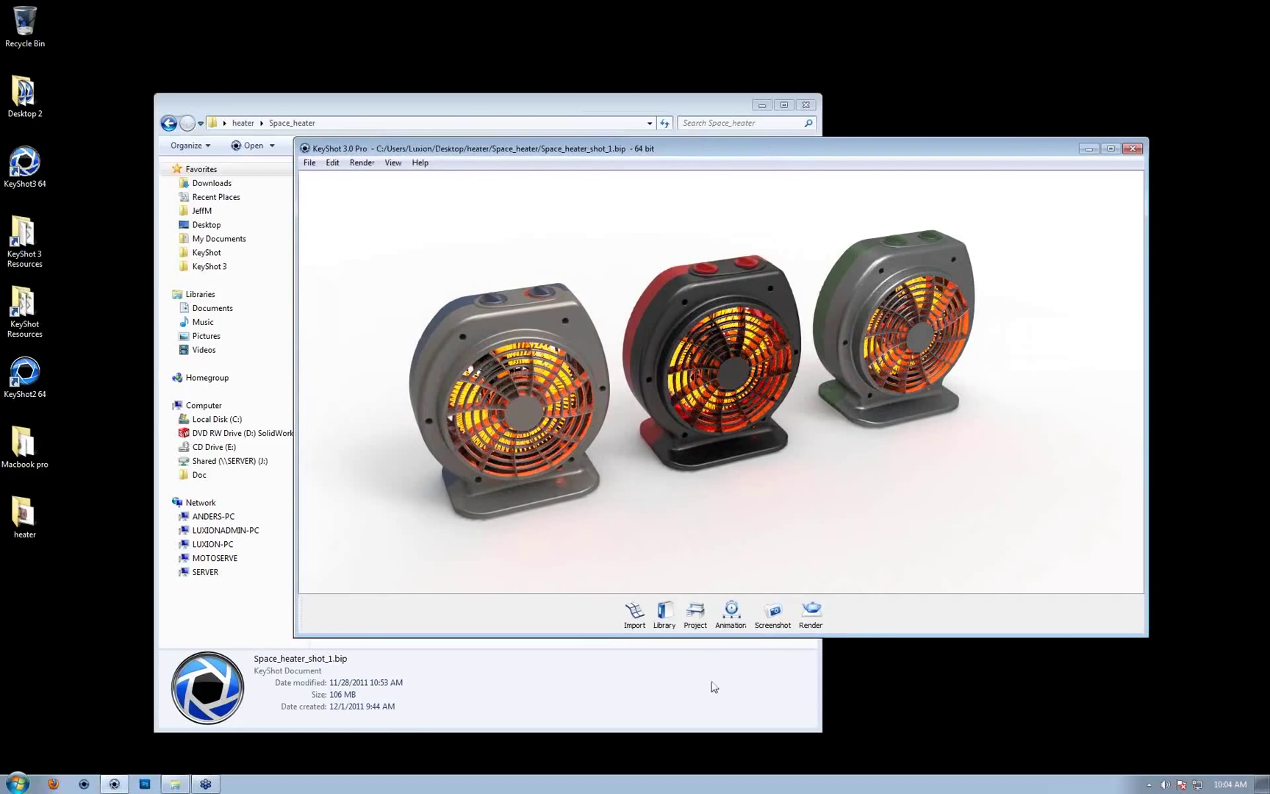
pyautogui.press('a')
pyautogui.moveTo(393, 619); pyautogui.dragTo(898, 599)
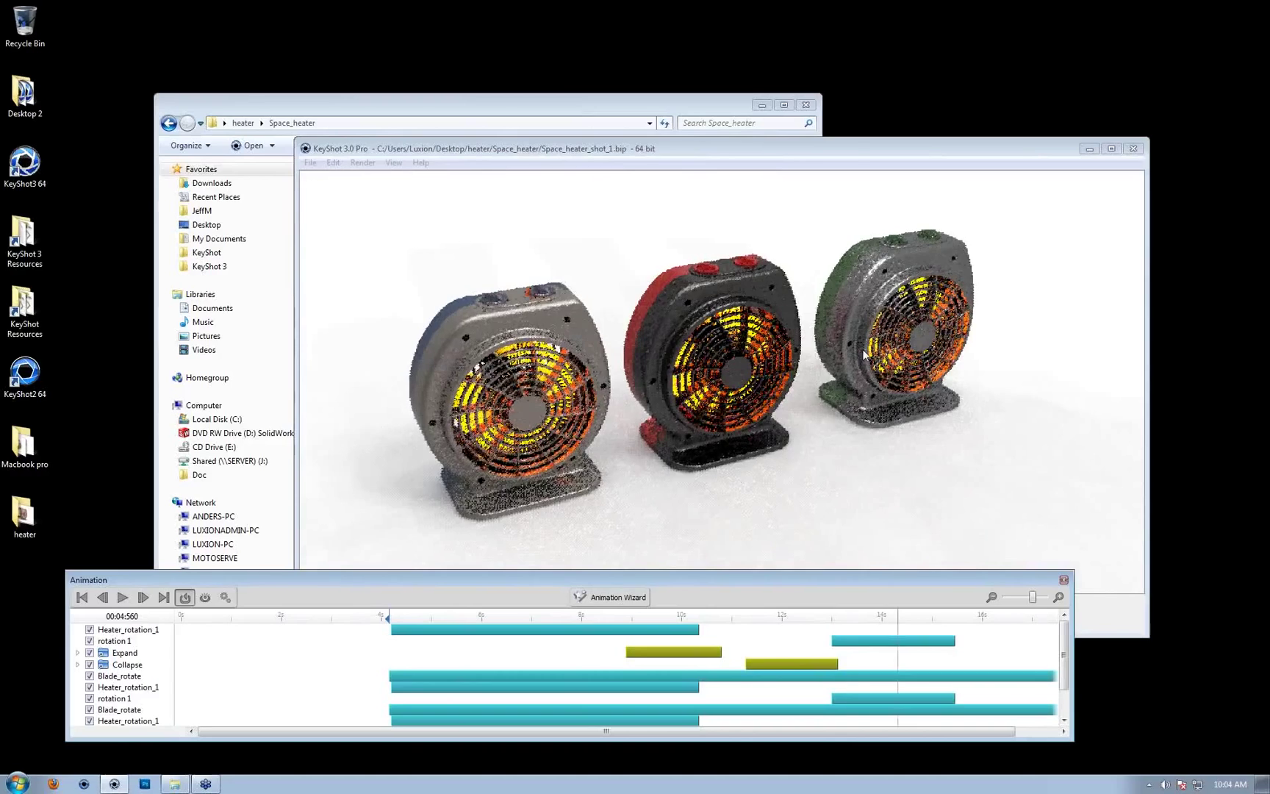
pyautogui.click(838, 149)
pyautogui.moveTo(838, 150); pyautogui.dragTo(752, 51)
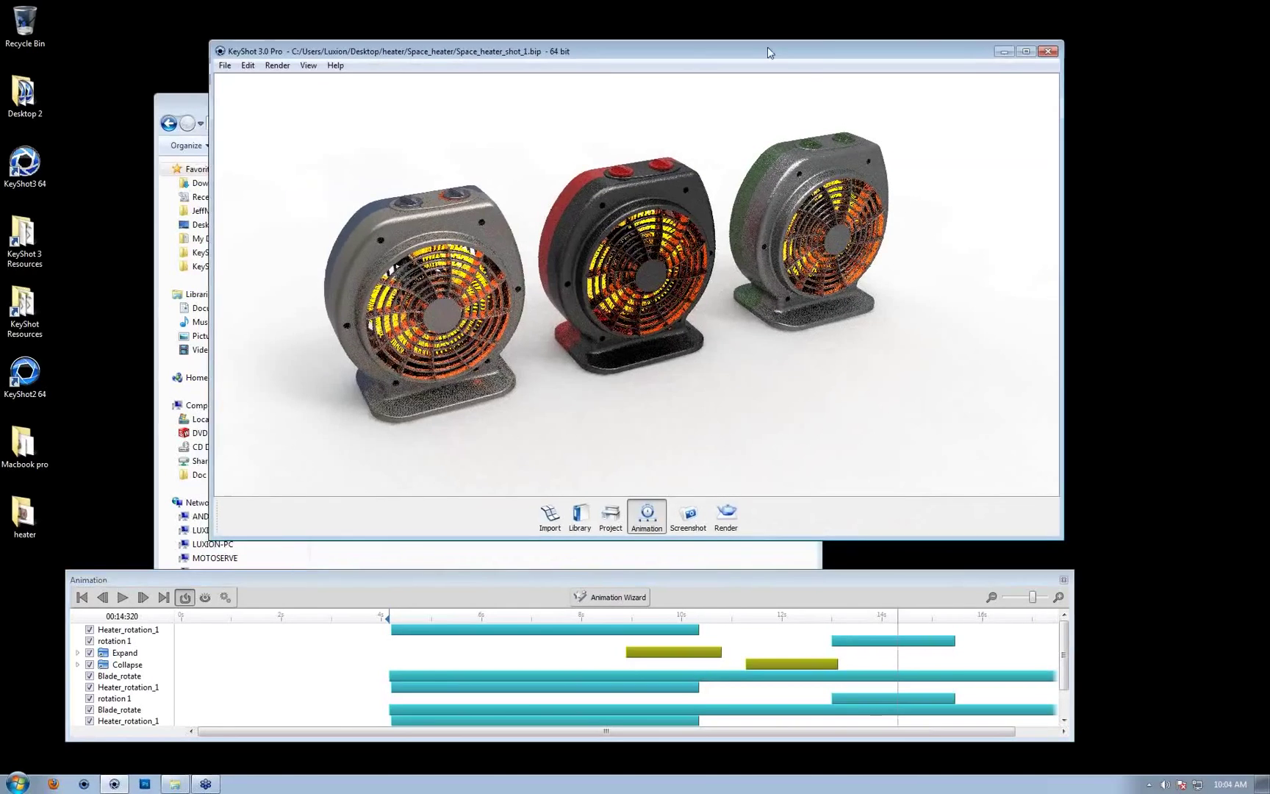
pyautogui.click(898, 614)
pyautogui.moveTo(898, 614); pyautogui.dragTo(743, 635)
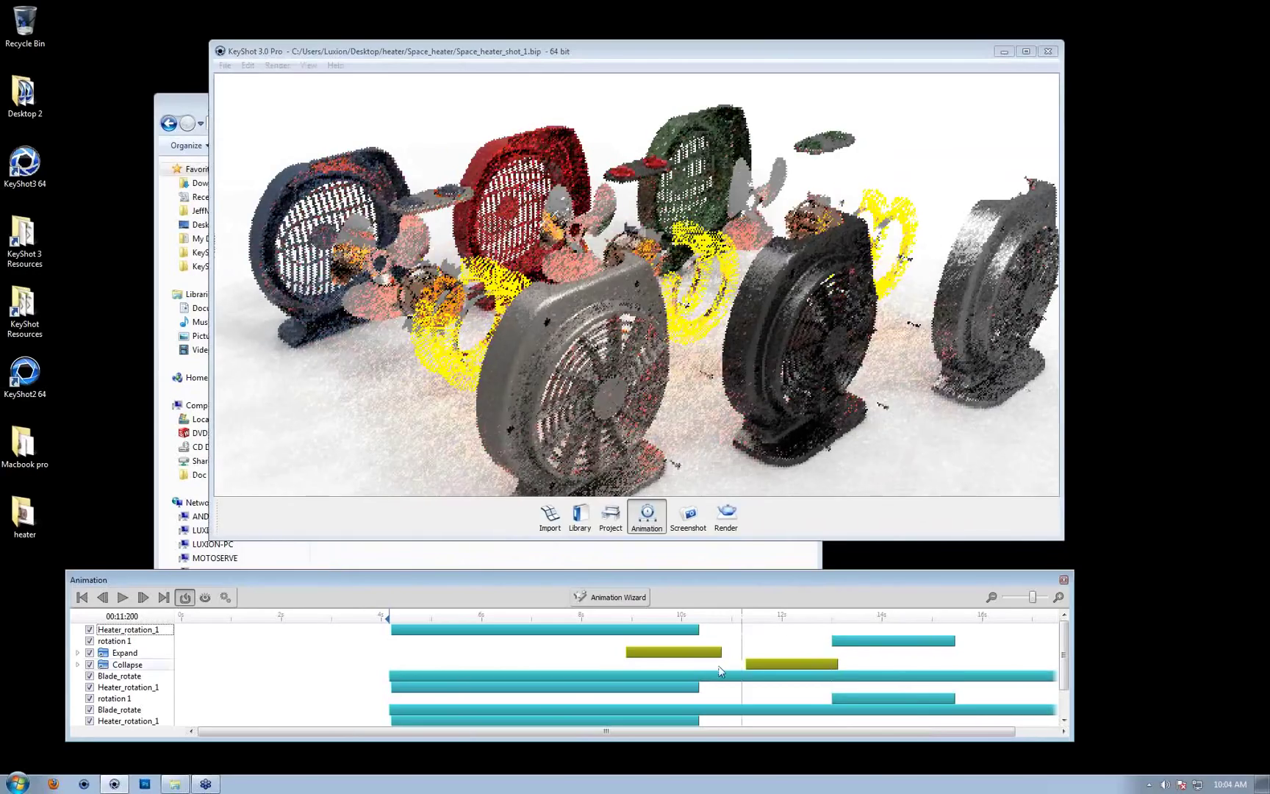
# Examine the exploded heaters from other angles, minimize the folder window and enlarge the animation timeline to list every animation
pyautogui.click(526, 336)
pyautogui.moveTo(526, 336); pyautogui.dragTo(837, 263)
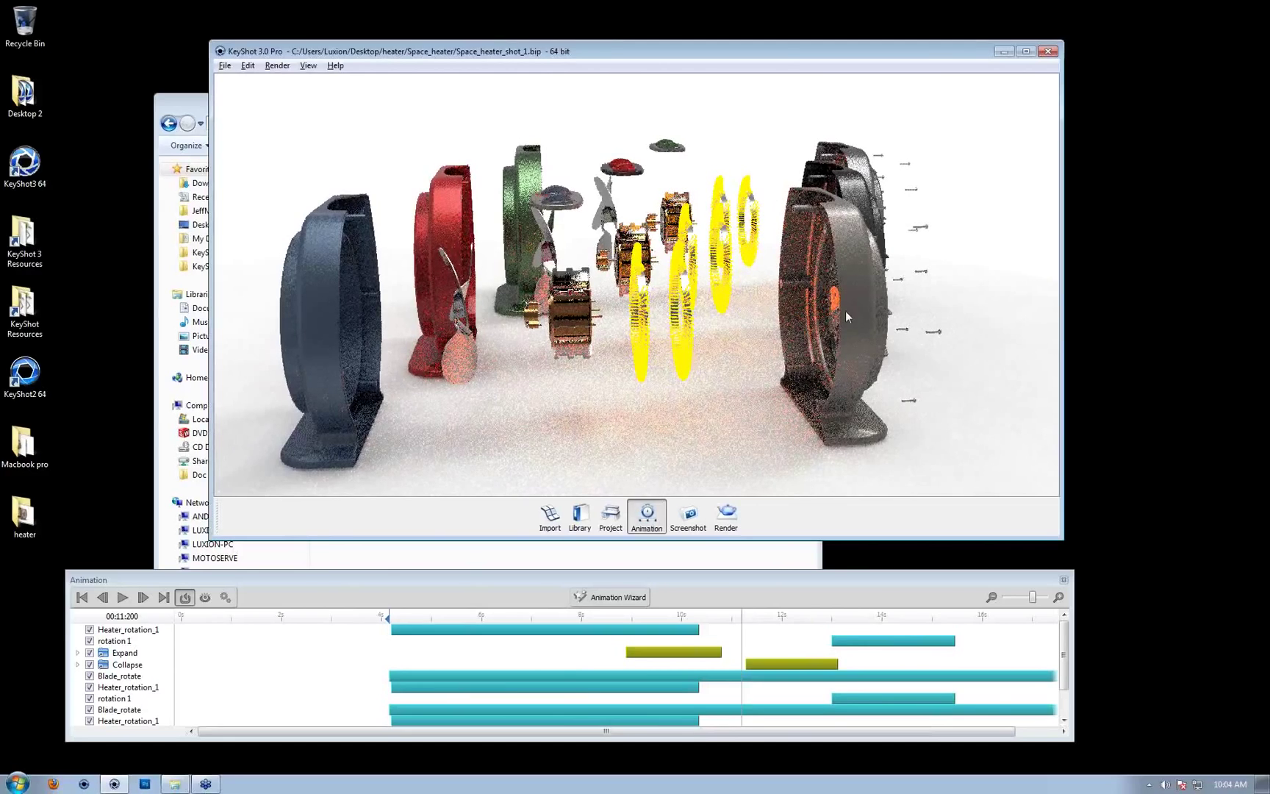
pyautogui.moveTo(907, 471); pyautogui.dragTo(712, 581)
pyautogui.click(715, 557)
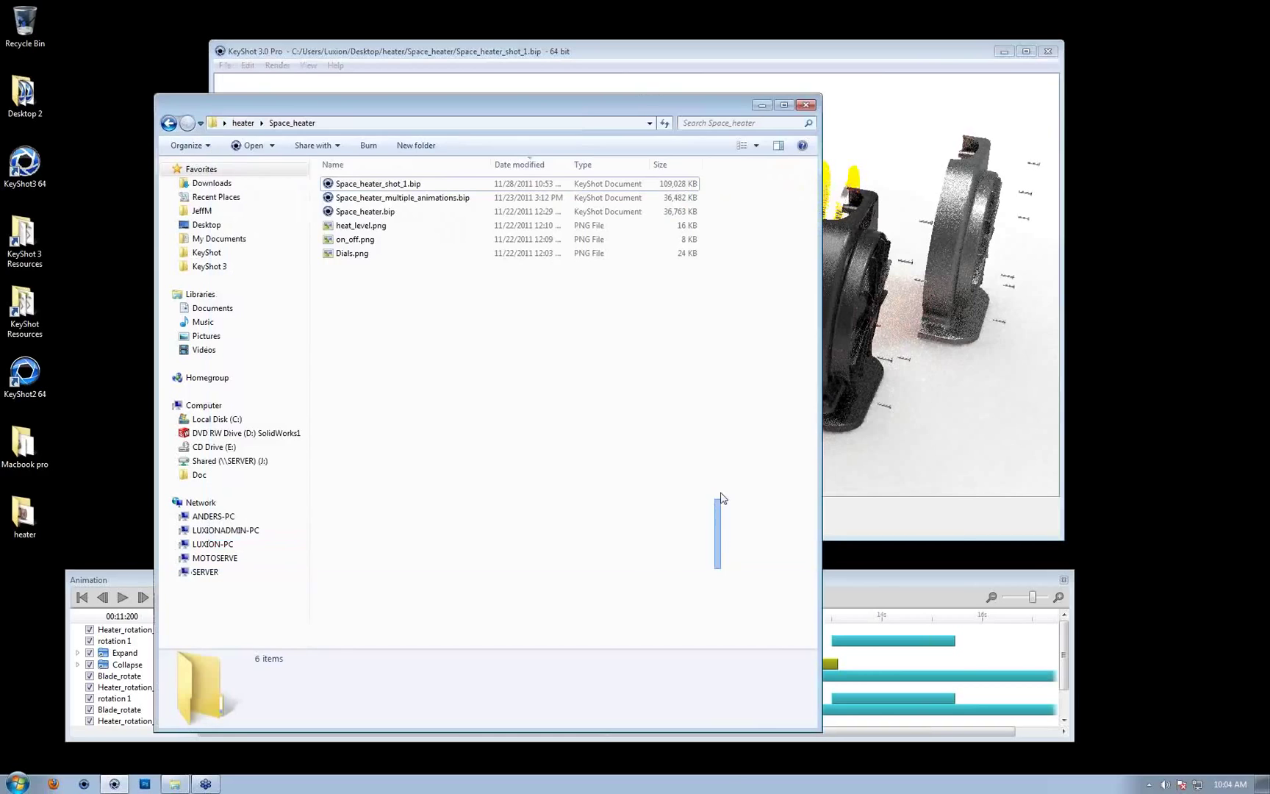
pyautogui.click(762, 106)
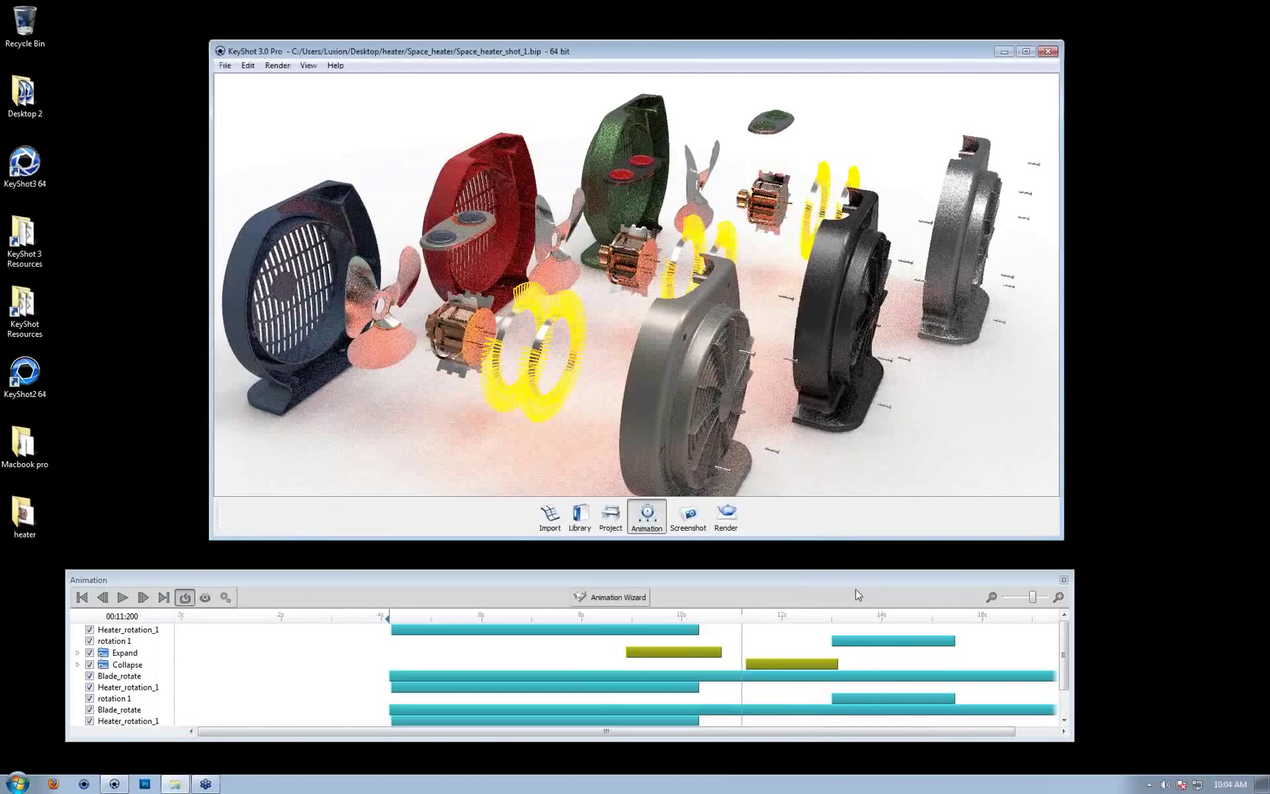
pyautogui.moveTo(857, 572); pyautogui.dragTo(862, 299)
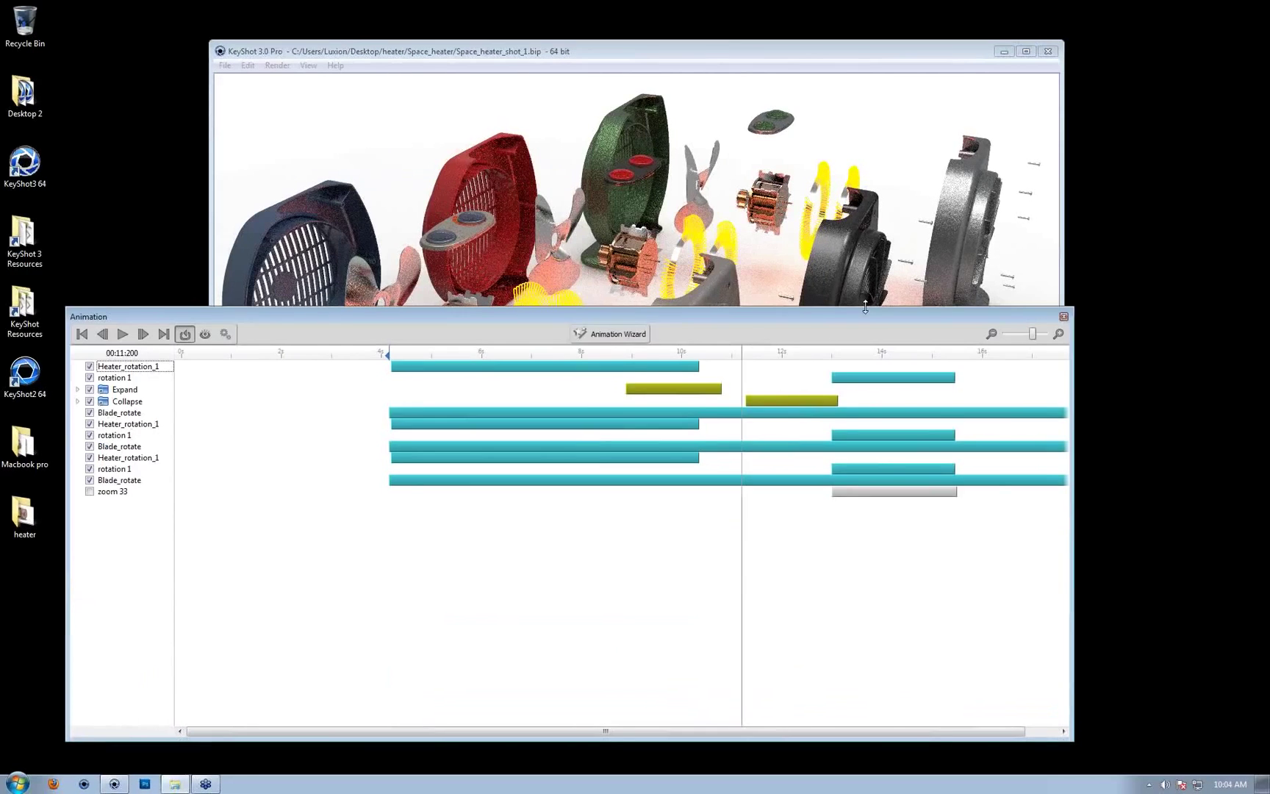
# Close the scene, discarding its changes, and relaunch KeyShot 3 with an empty scene
pyautogui.click(1048, 50)
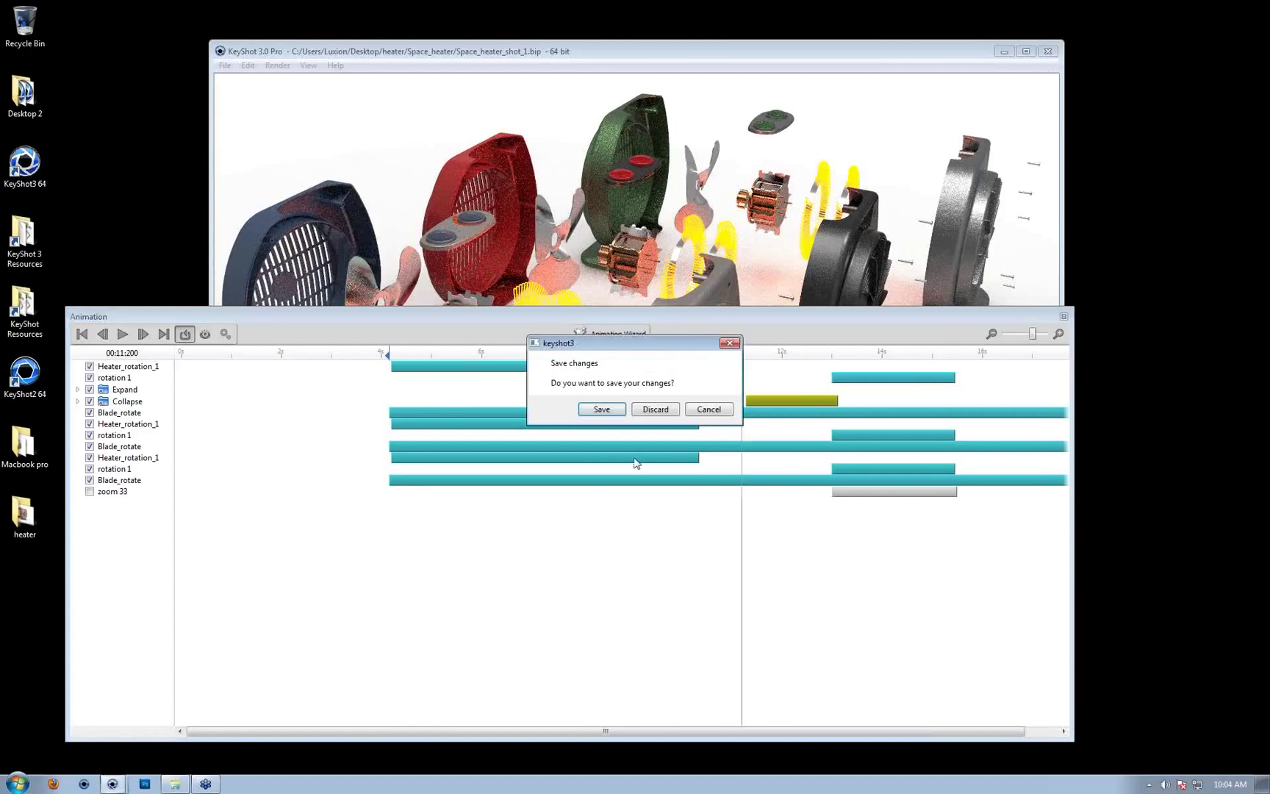
pyautogui.click(656, 408)
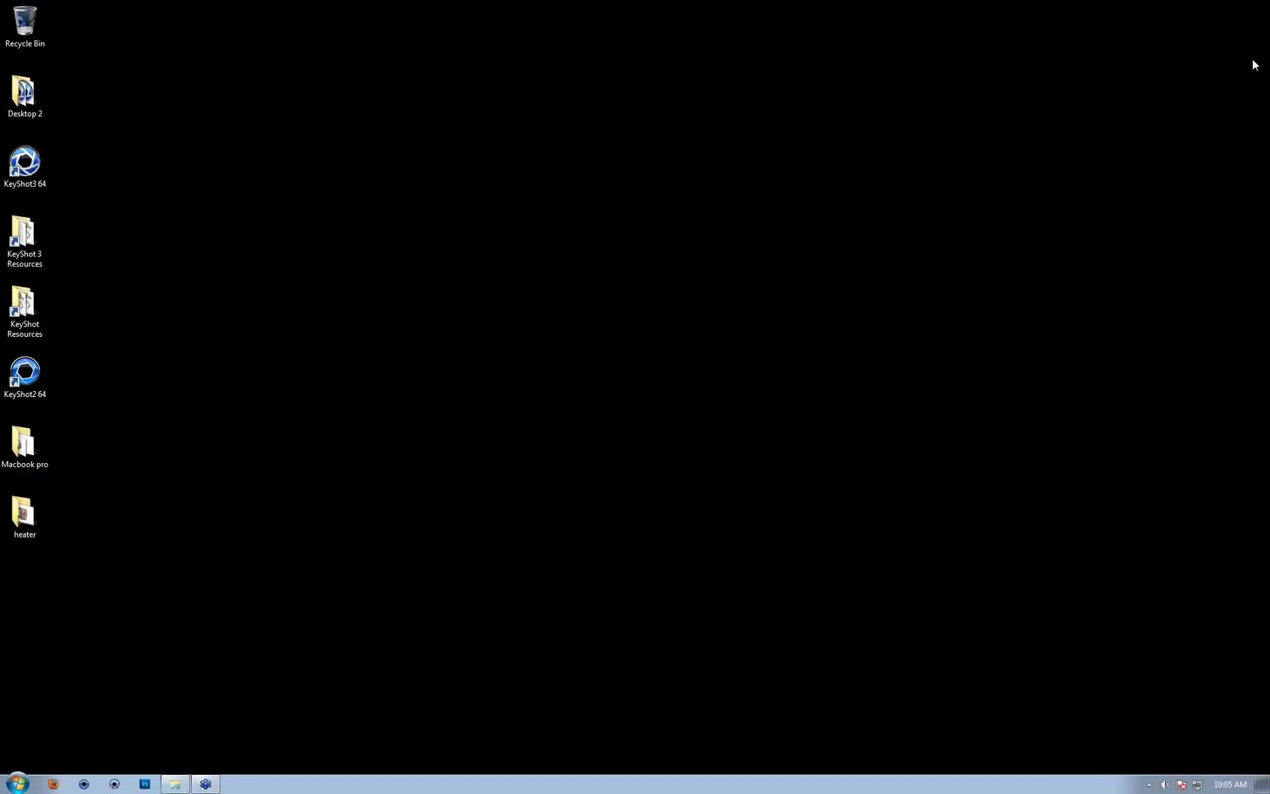
pyautogui.click(110, 780)
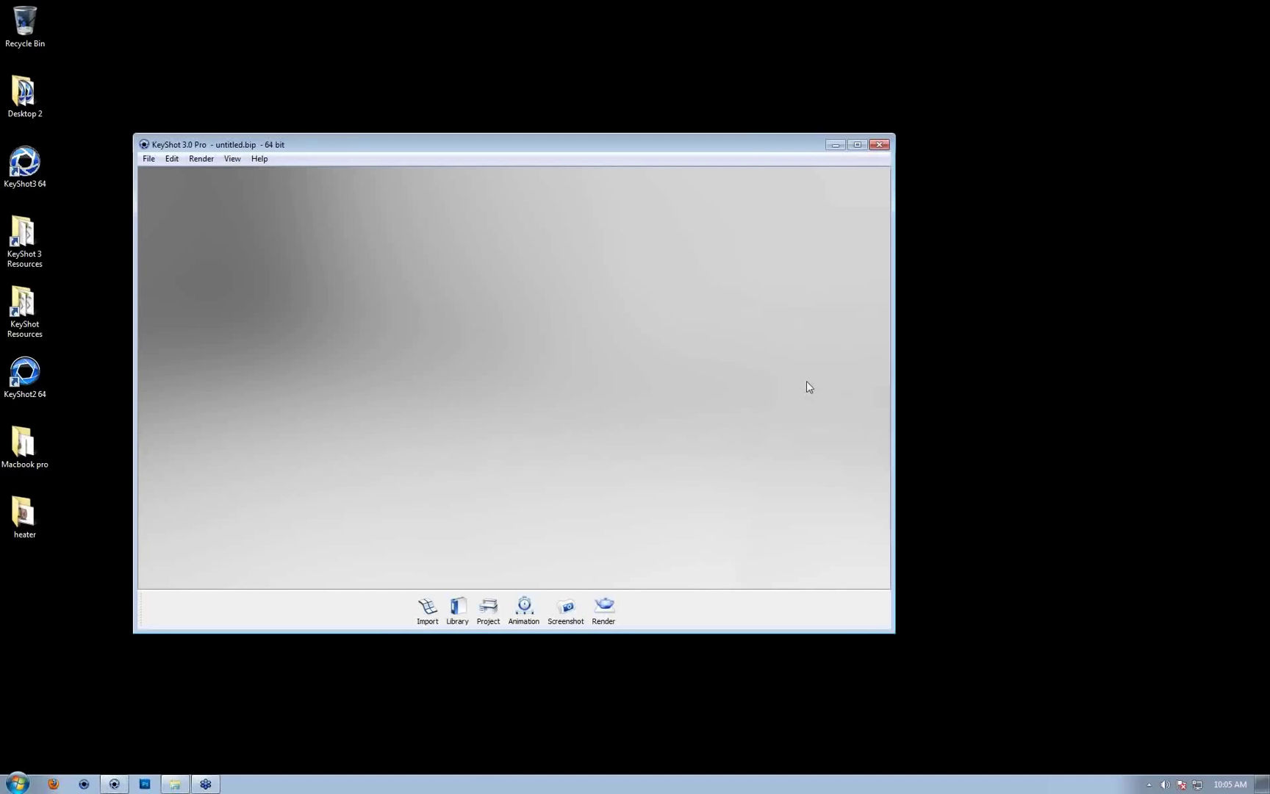
pyautogui.click(477, 354)
# Open the heater folder from the desktop and place its window beside the empty KeyShot scene
pyautogui.doubleClick(35, 524)
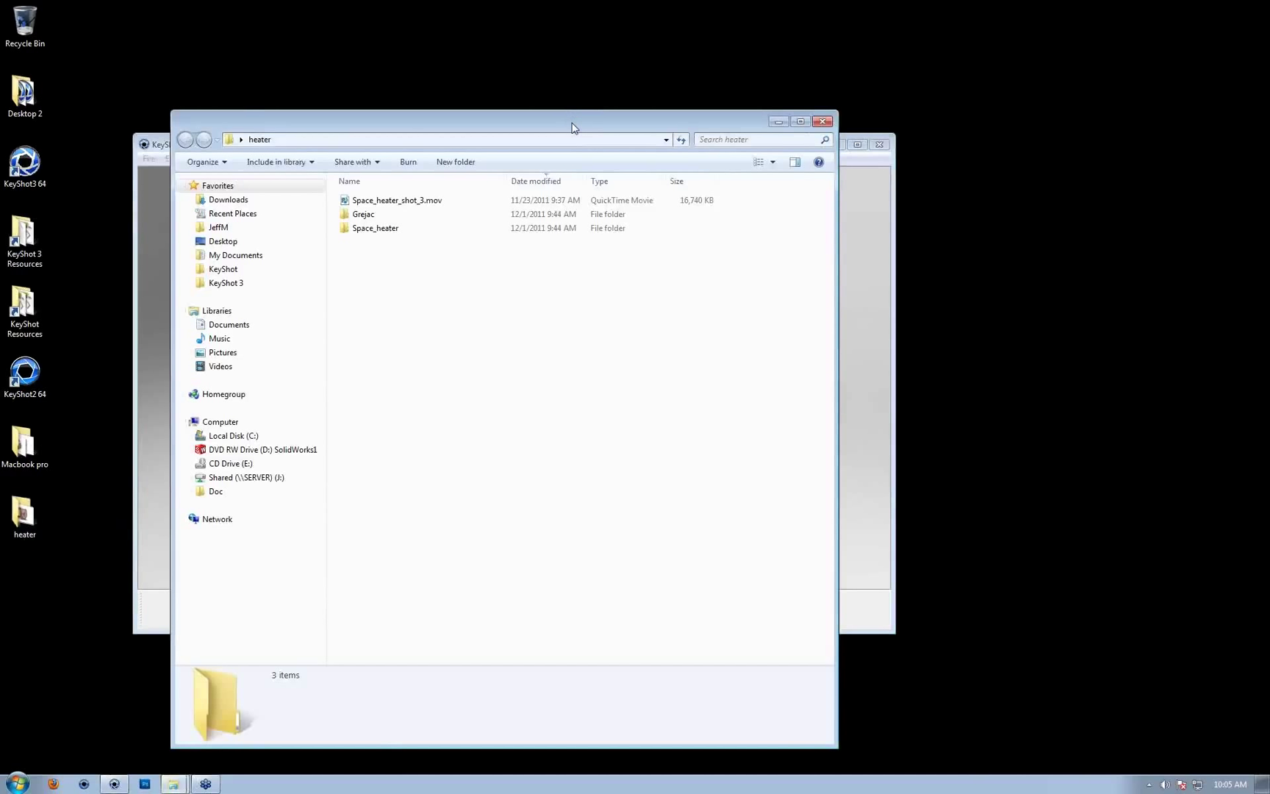
pyautogui.moveTo(571, 118); pyautogui.dragTo(926, 82)
pyautogui.click(441, 610)
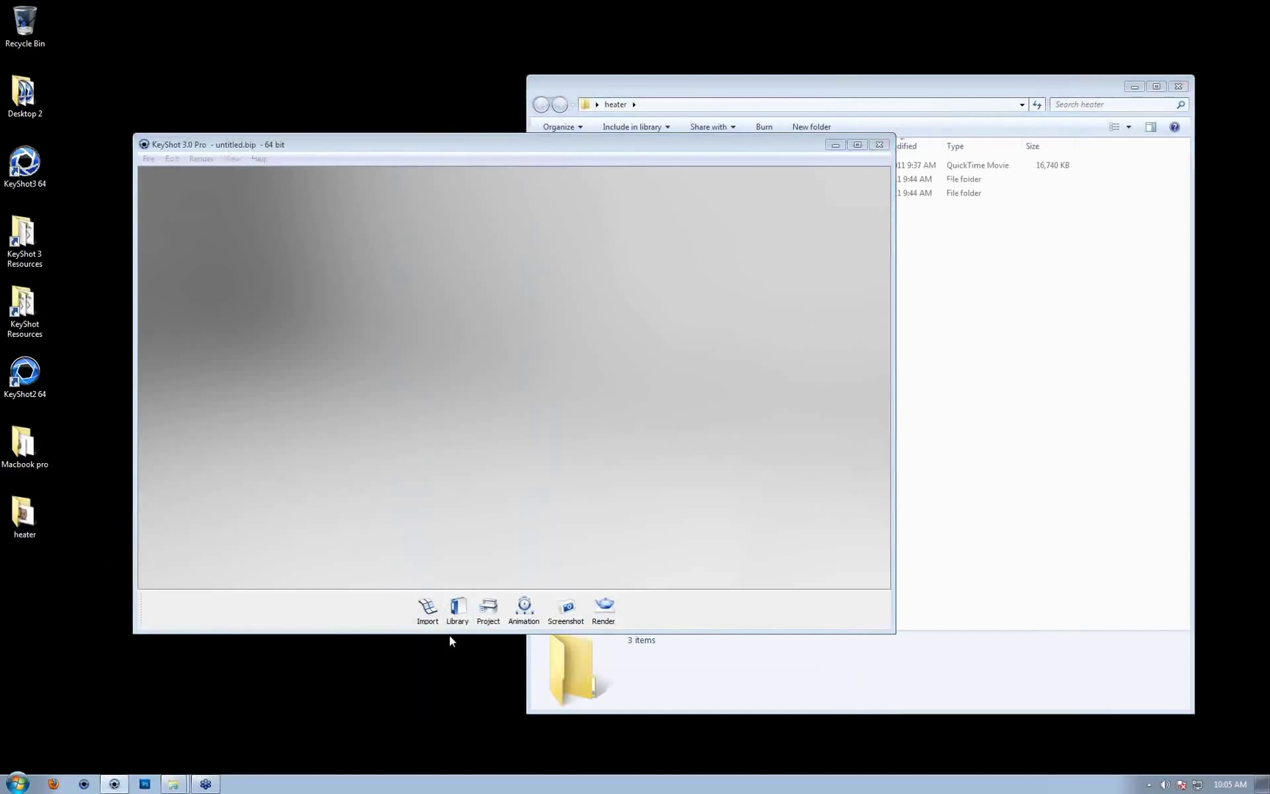
pyautogui.click(705, 525)
pyautogui.click(147, 159)
pyautogui.click(986, 331)
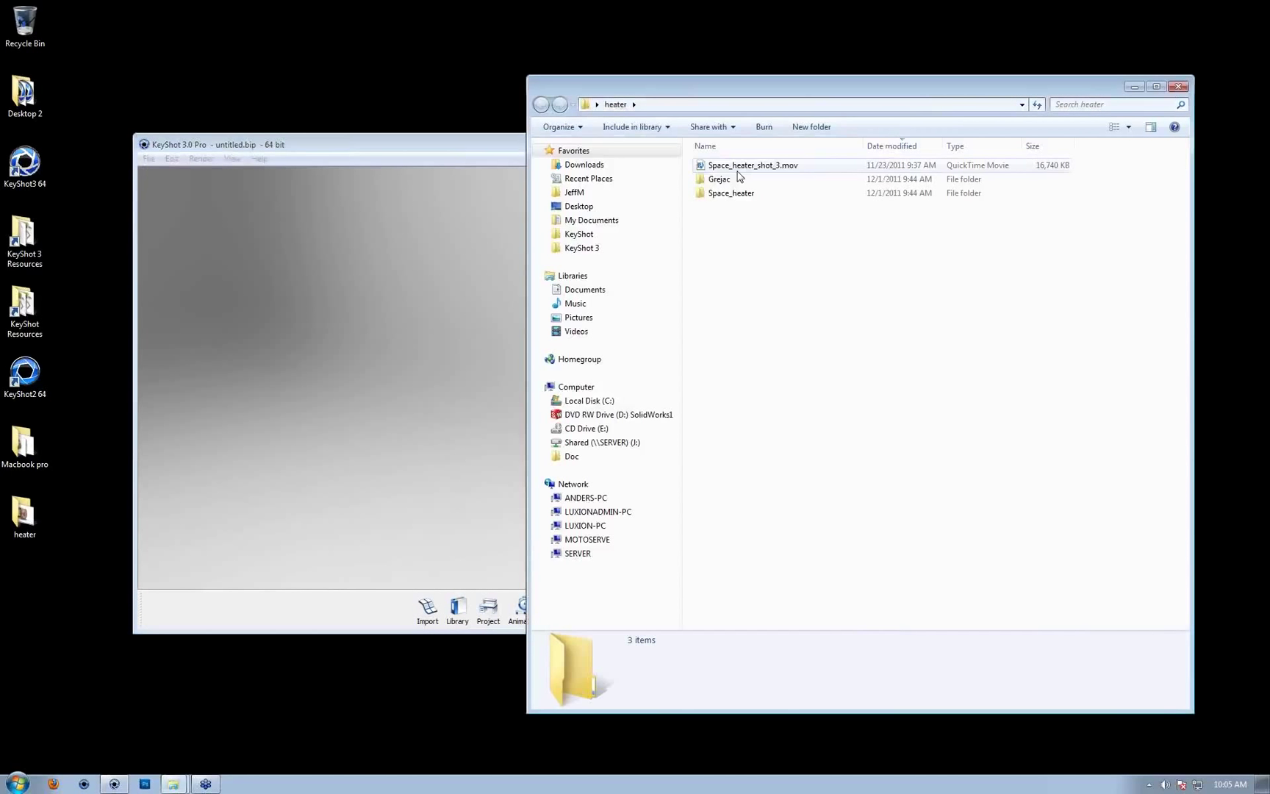
# Import heater_assy.asm.5 from the Grejac folder into the scene with Center Geometry, Snap to Ground and Y Up
pyautogui.doubleClick(803, 193)
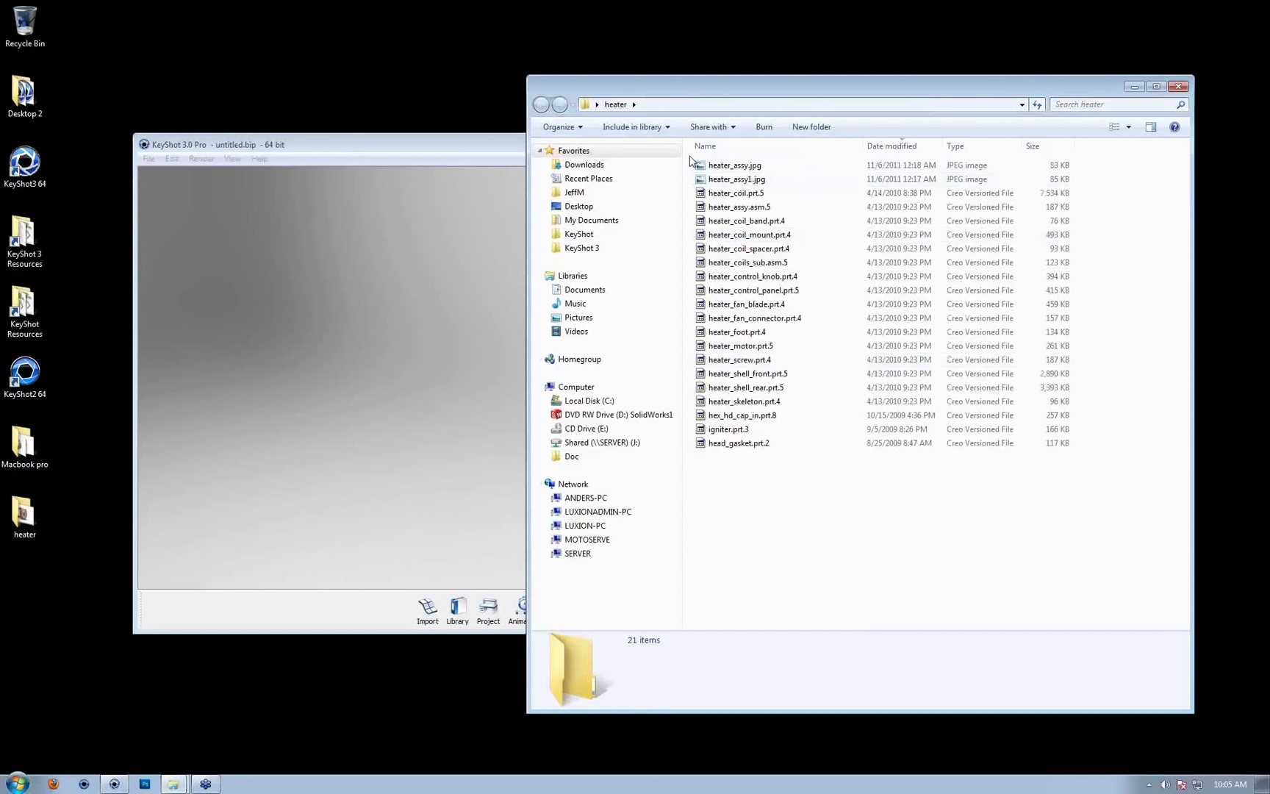
pyautogui.click(764, 208)
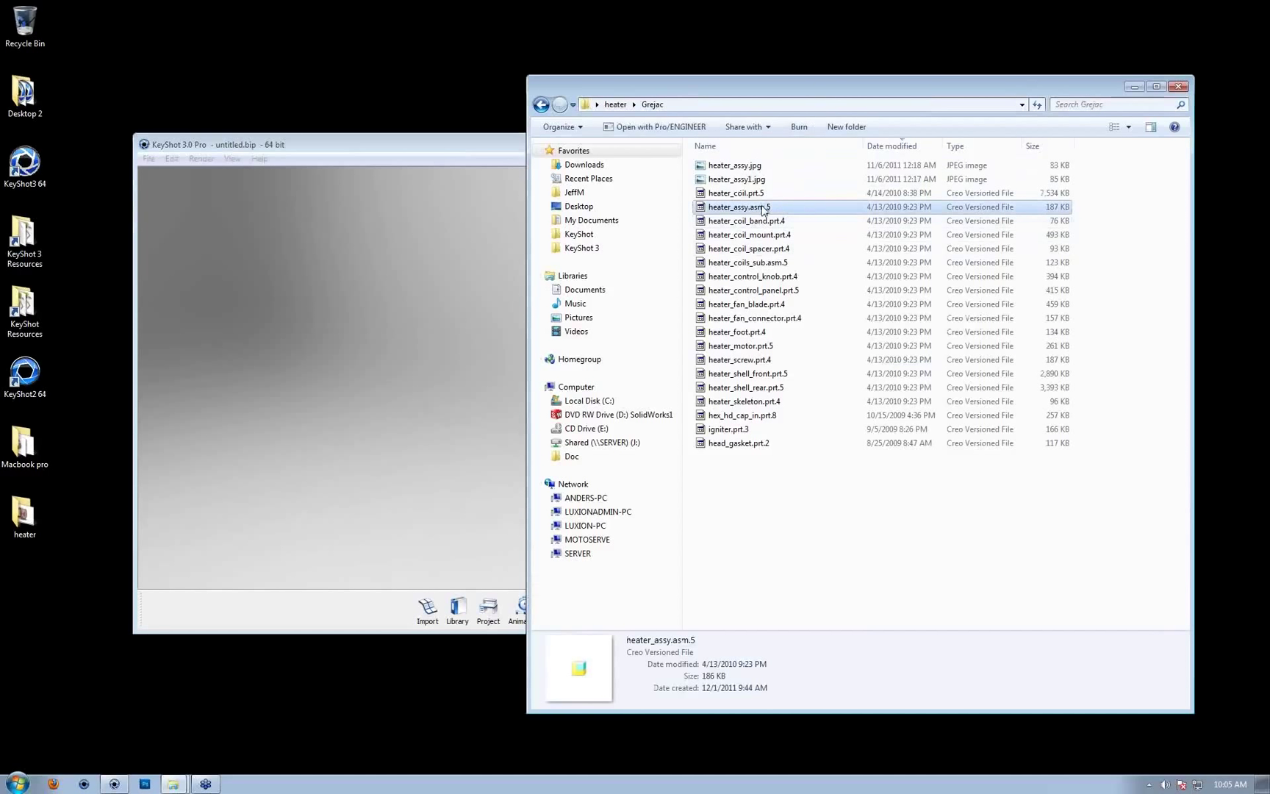
pyautogui.moveTo(762, 211); pyautogui.dragTo(409, 324)
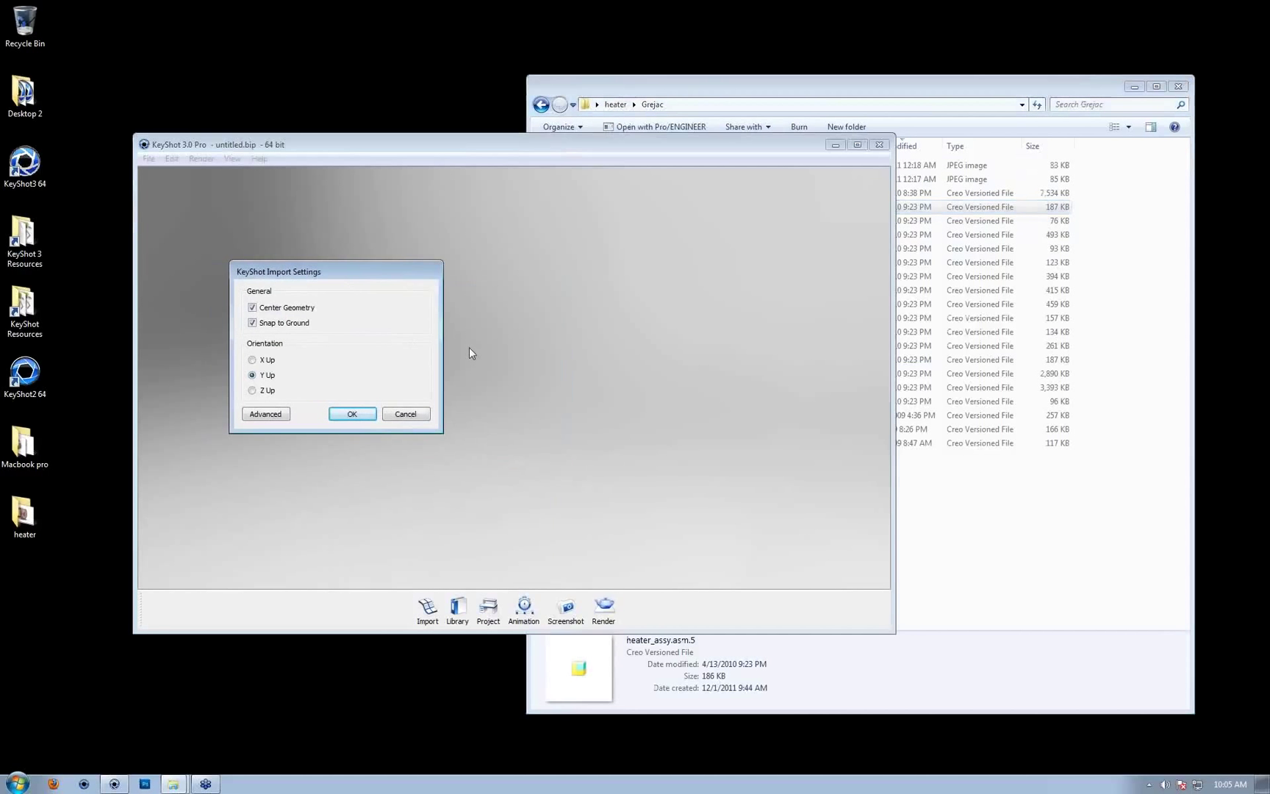
pyautogui.moveTo(427, 255); pyautogui.dragTo(484, 265)
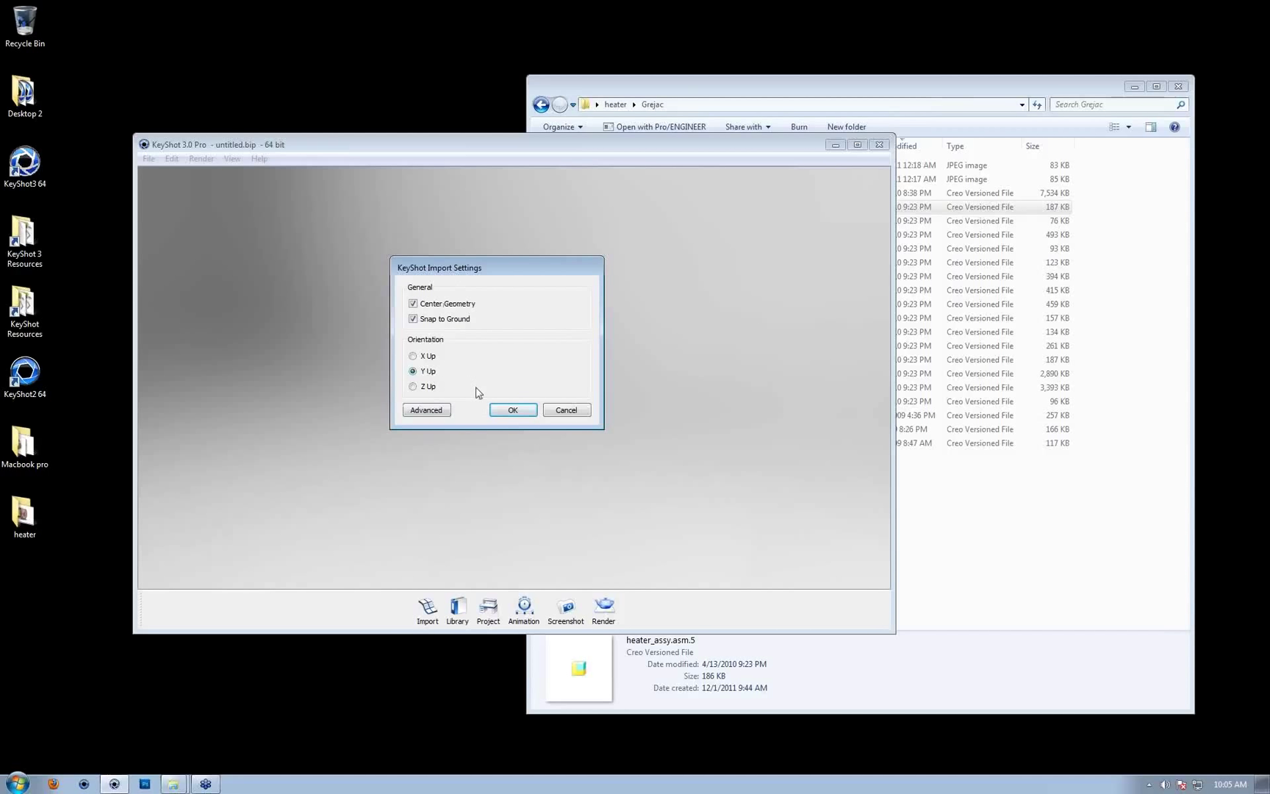
pyautogui.click(526, 414)
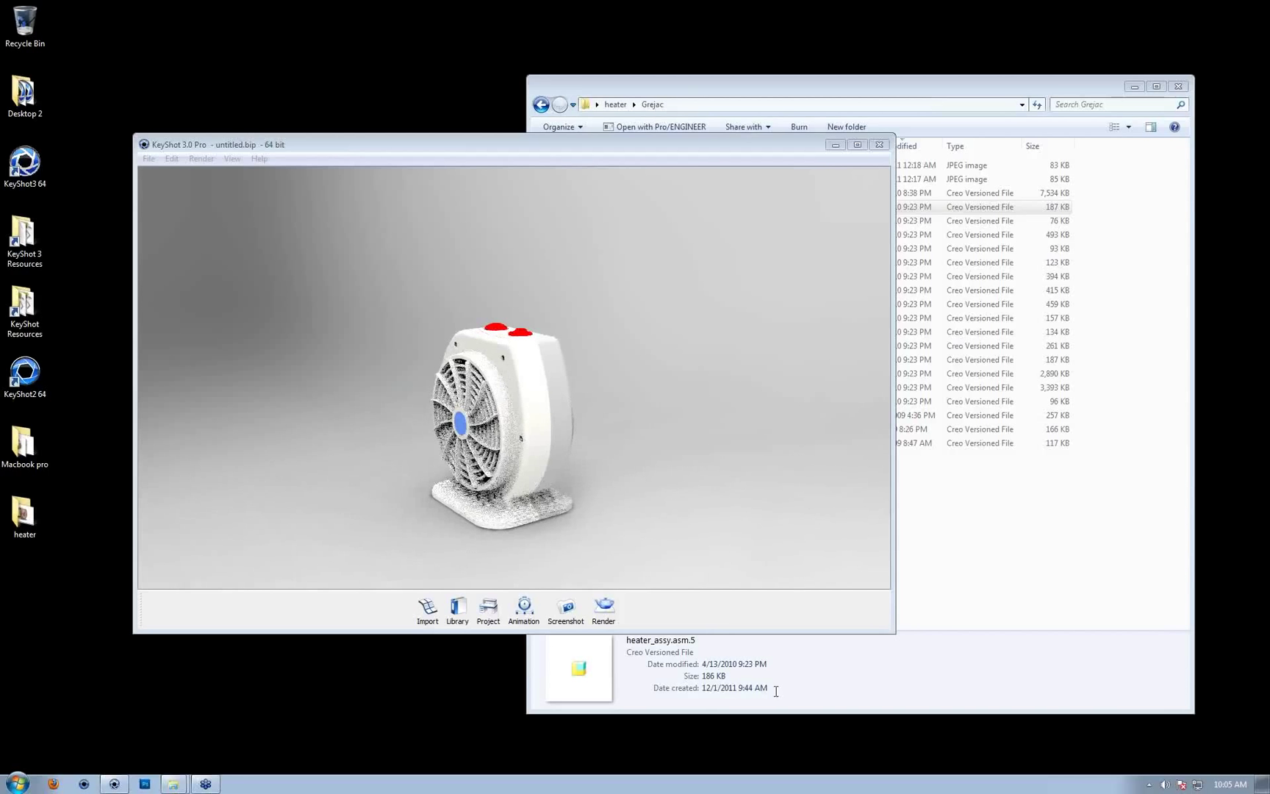
# Examine the imported heater up close from its rear grille side
pyautogui.moveTo(615, 499); pyautogui.dragTo(581, 342)
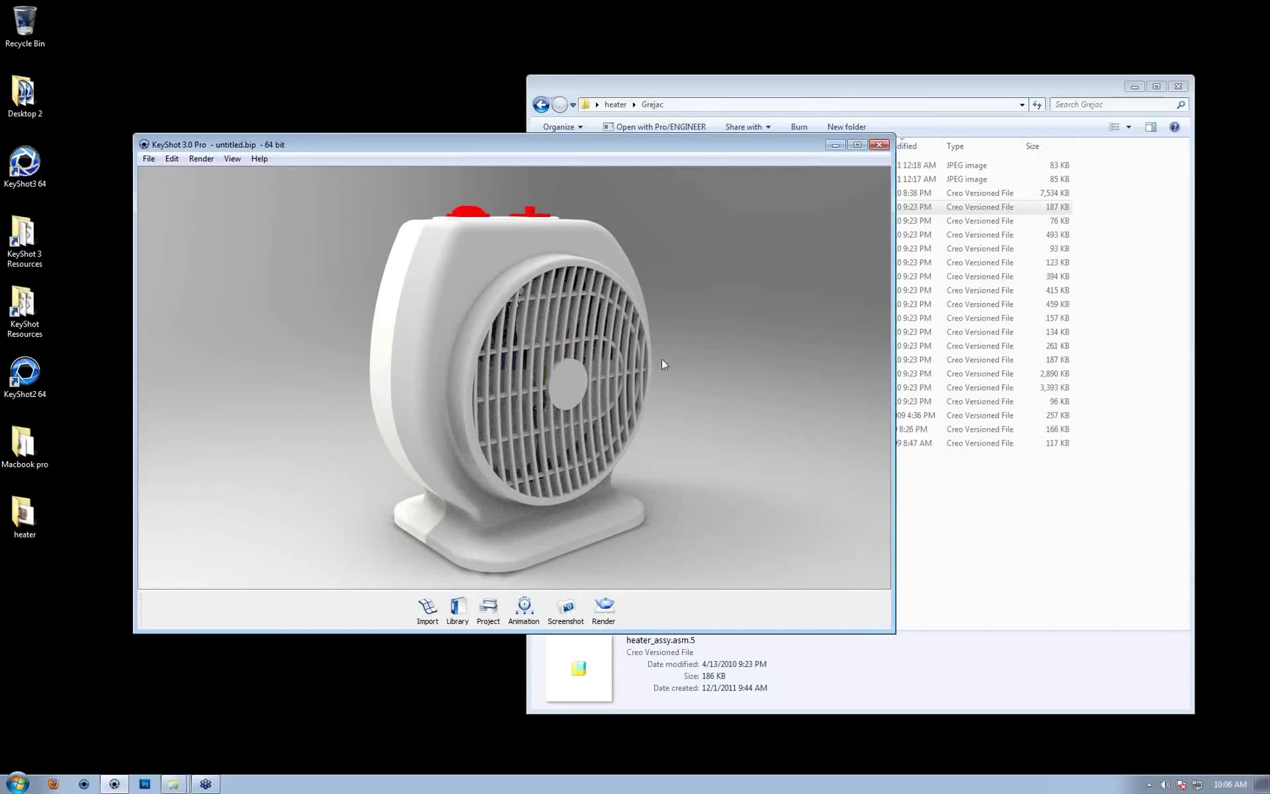
pyautogui.moveTo(519, 330)
pyautogui.mouseDown()
pyautogui.moveTo(508, 353)
pyautogui.moveTo(517, 333)
pyautogui.mouseUp()
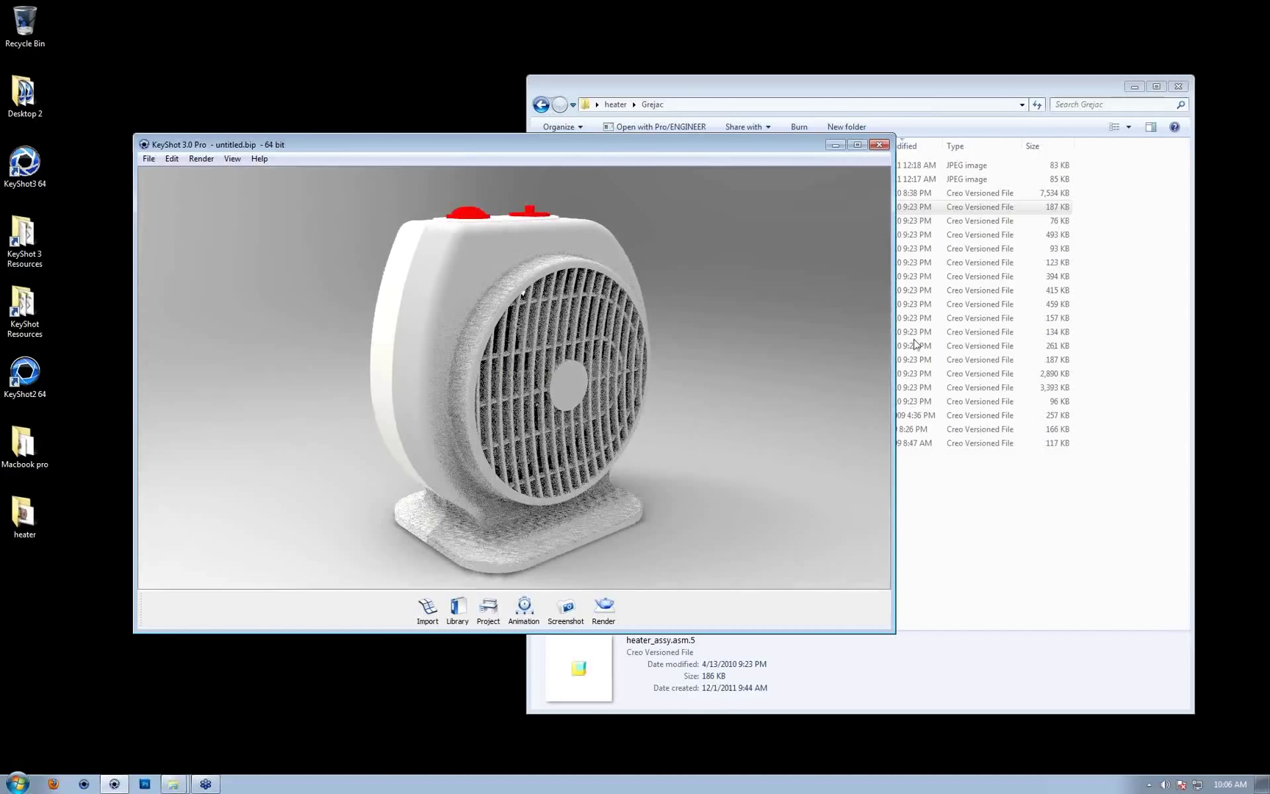
pyautogui.moveTo(753, 304); pyautogui.dragTo(711, 294)
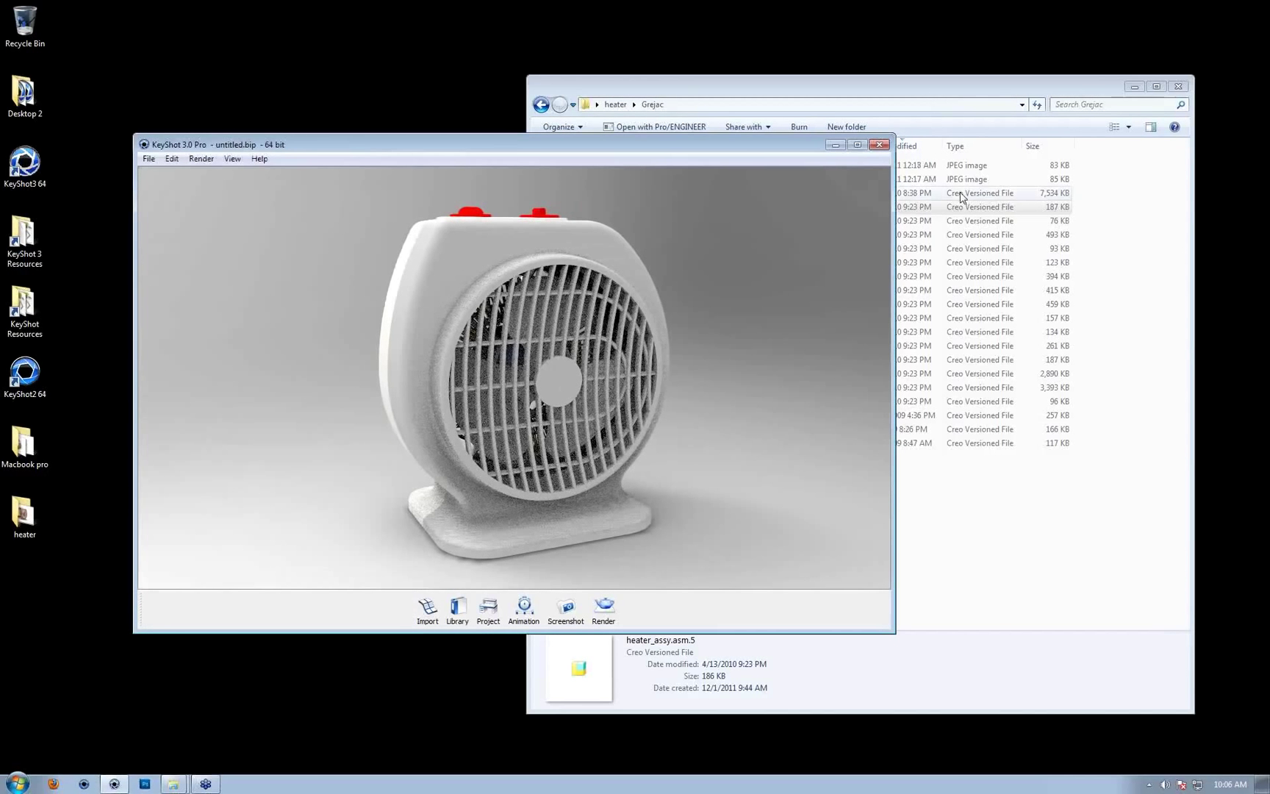
pyautogui.moveTo(701, 445); pyautogui.dragTo(804, 360)
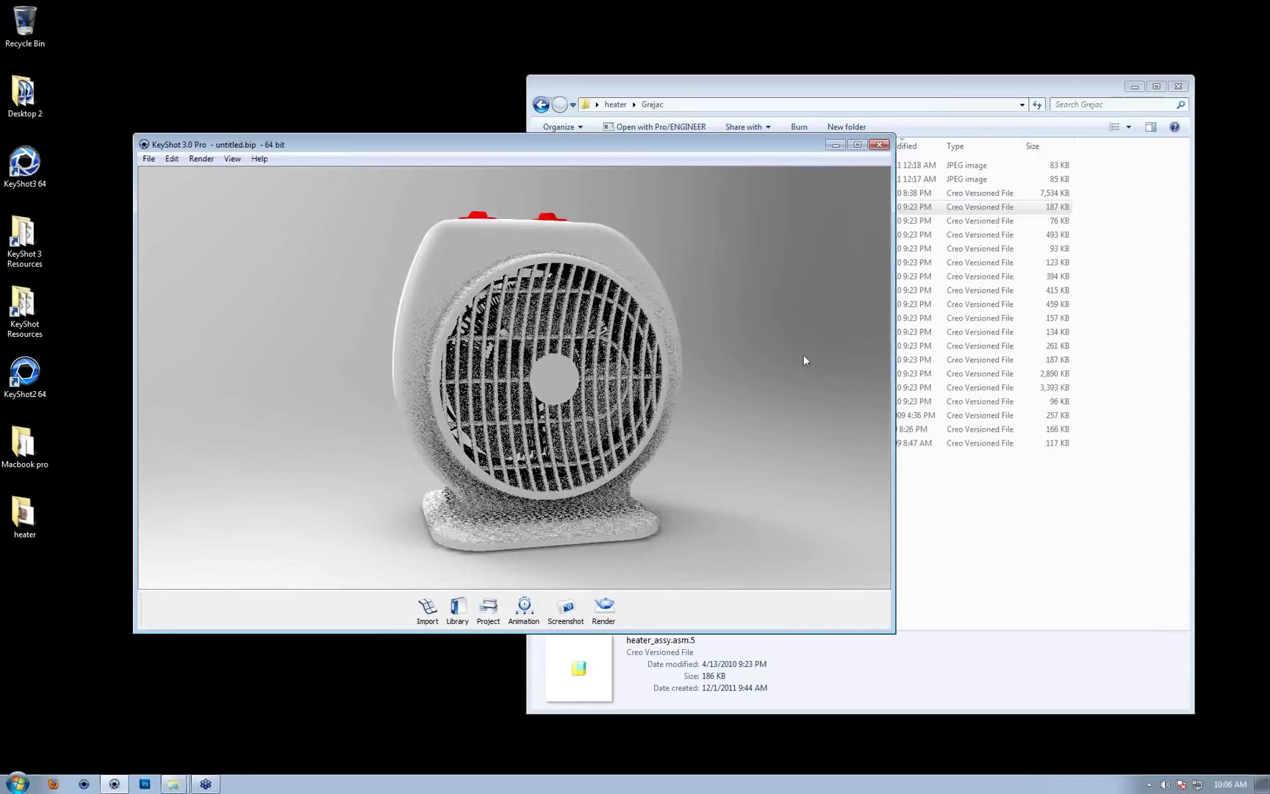
# Move the Grejac folder window off the scene's edge and minimize it
pyautogui.click(1169, 435)
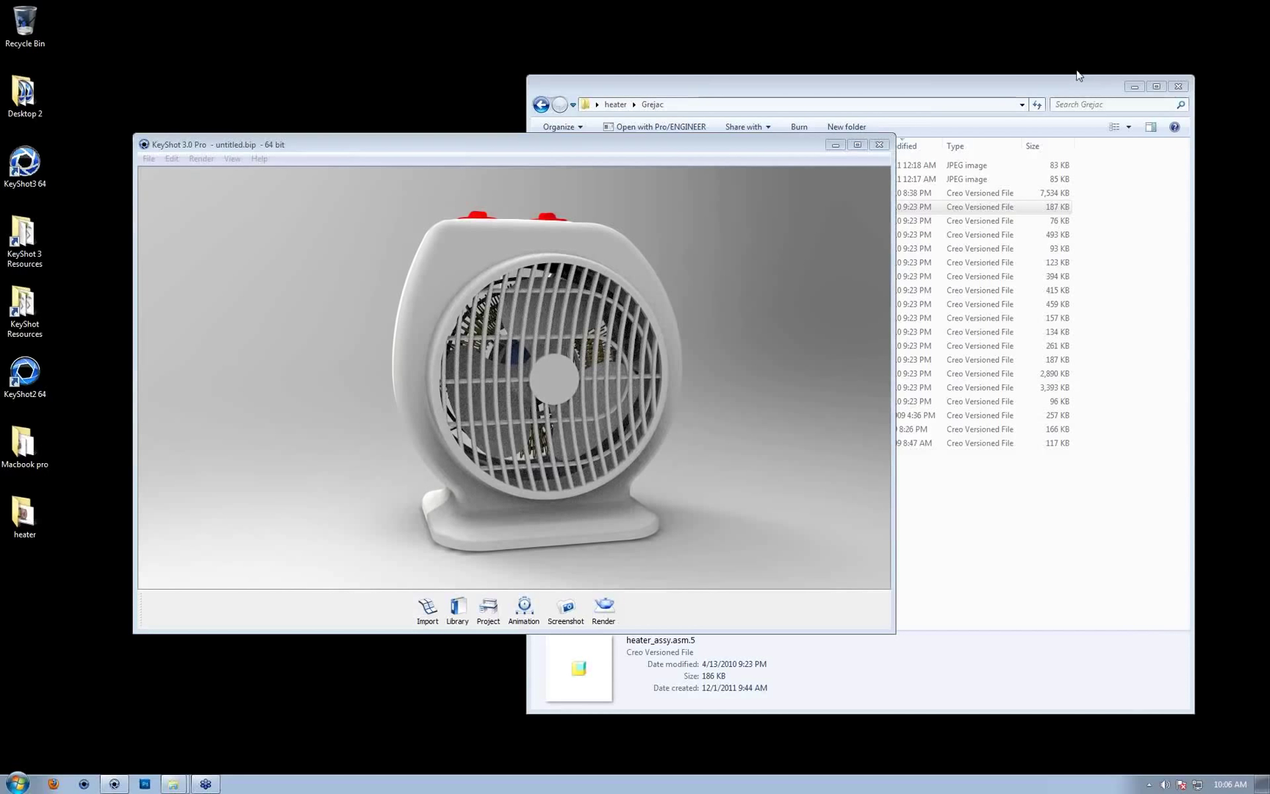
pyautogui.moveTo(596, 280); pyautogui.dragTo(750, 509)
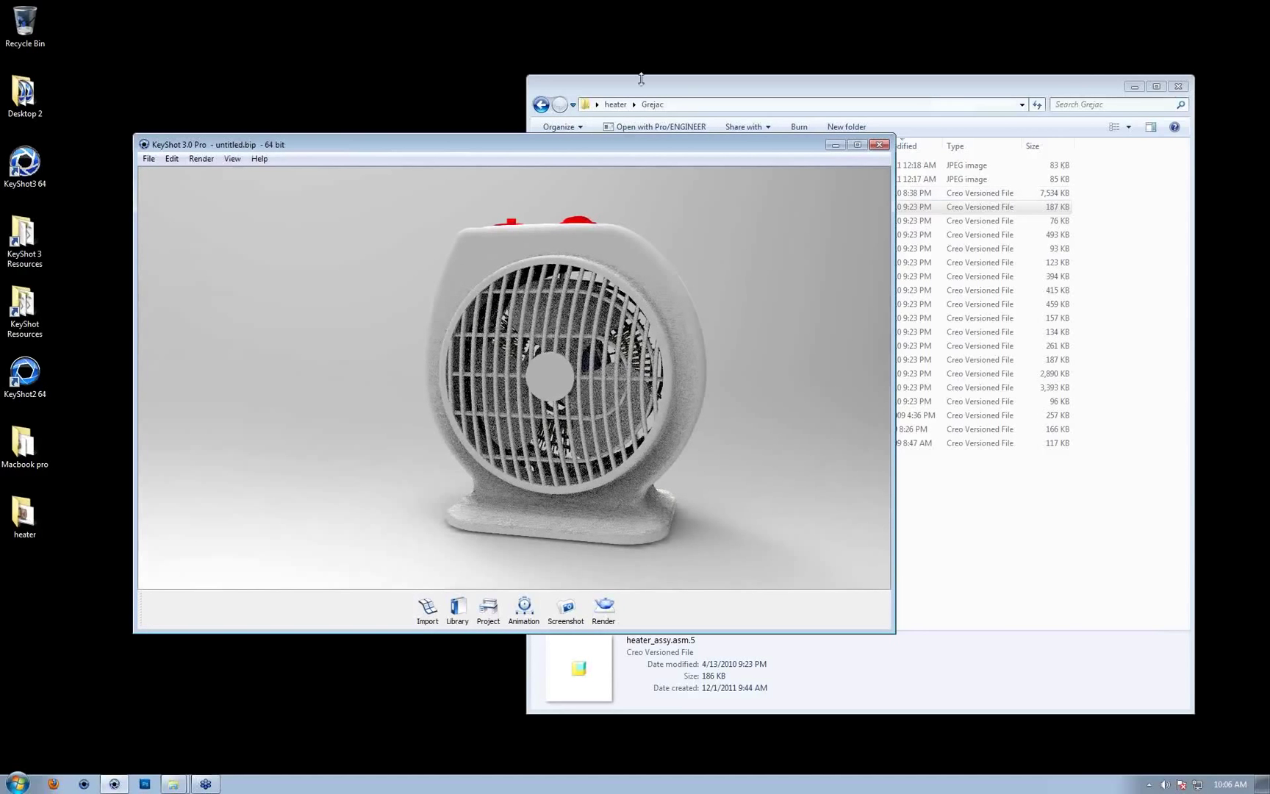
pyautogui.click(845, 82)
pyautogui.moveTo(845, 82); pyautogui.dragTo(603, 95)
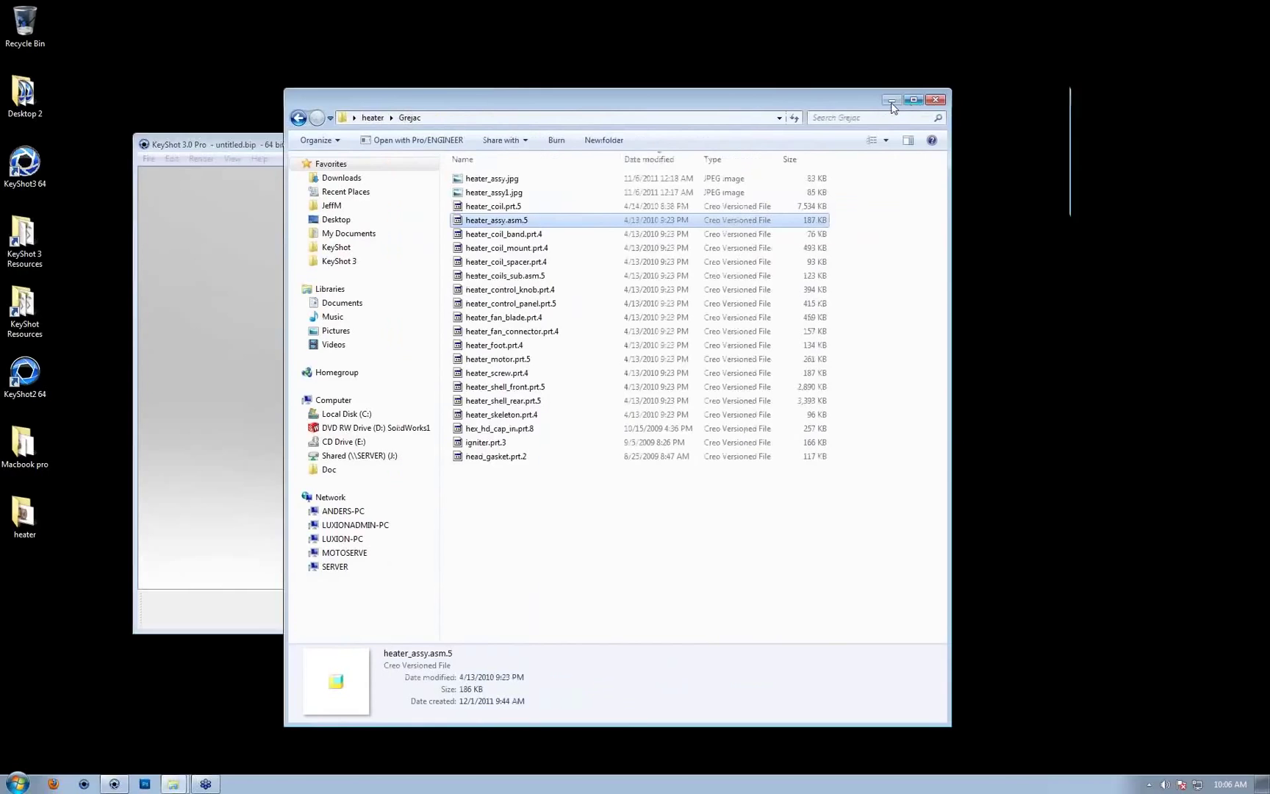
pyautogui.click(891, 100)
# Open the project's scene tree, expand heater_assy to list its parts, and reposition the Project window
pyautogui.click(489, 614)
pyautogui.click(920, 168)
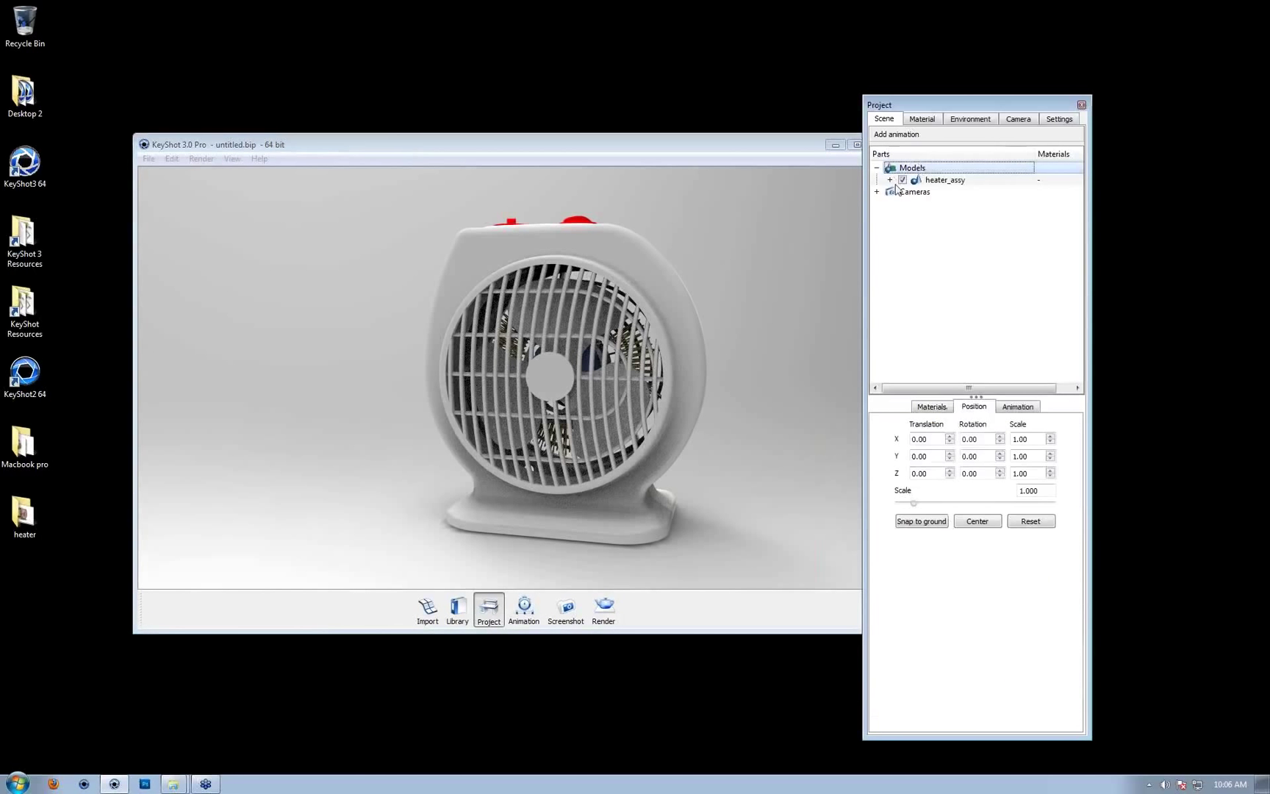
pyautogui.click(890, 181)
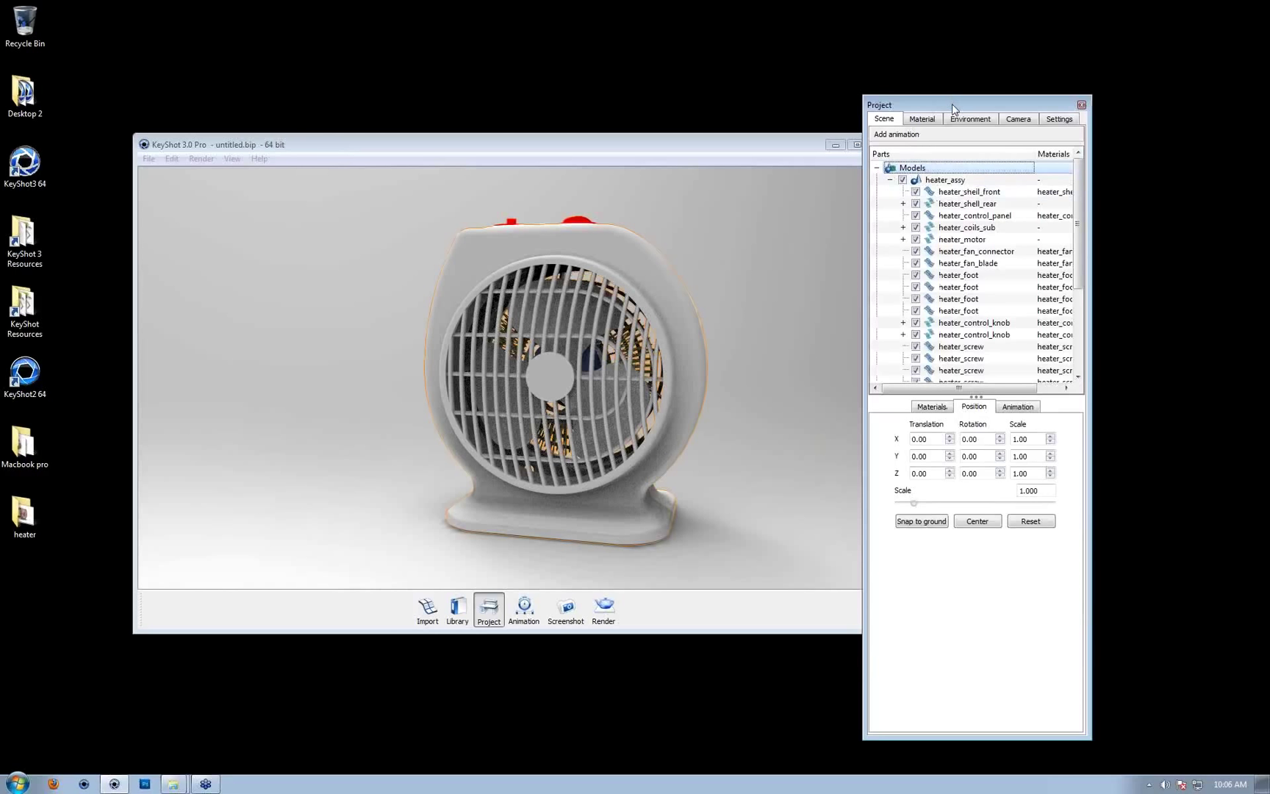
pyautogui.moveTo(951, 103); pyautogui.dragTo(830, 56)
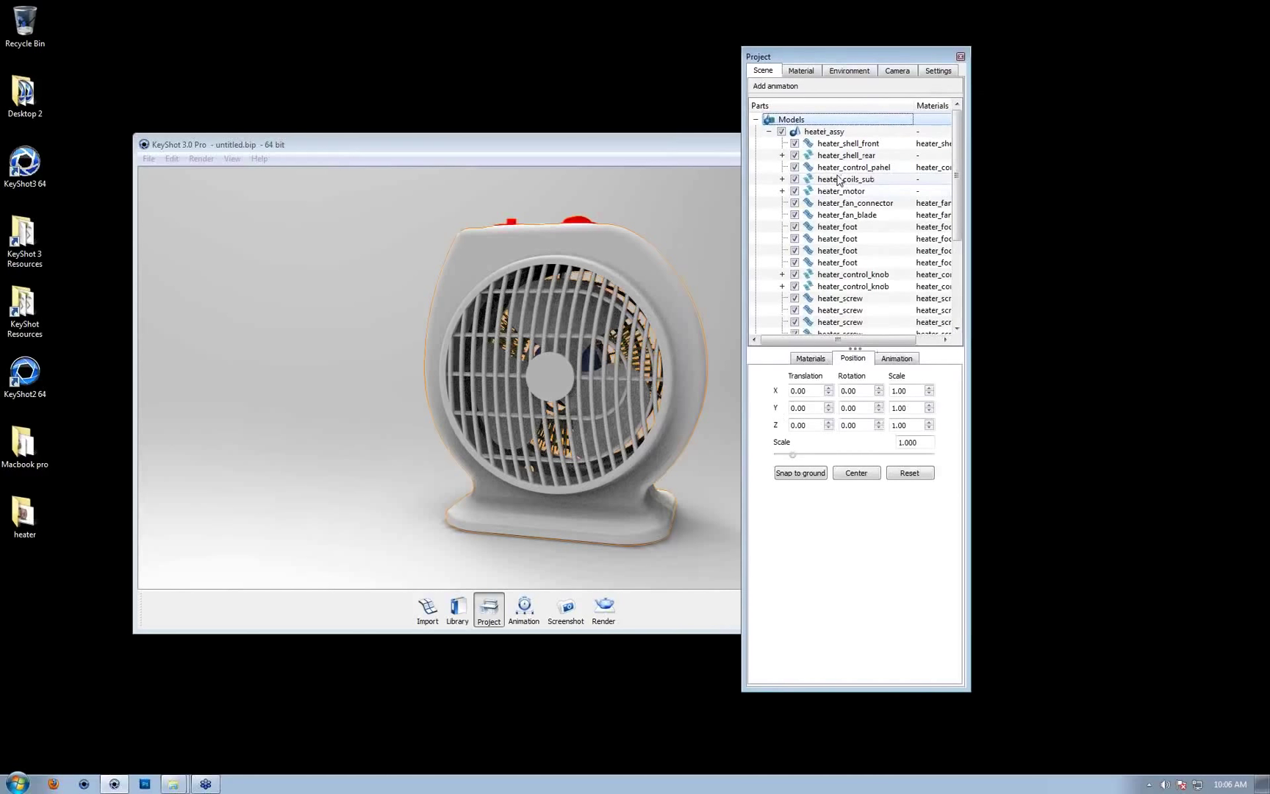
# Highlight heater_shell_front in the scene tree and enlarge the parts list to fit the whole assembly
pyautogui.click(832, 146)
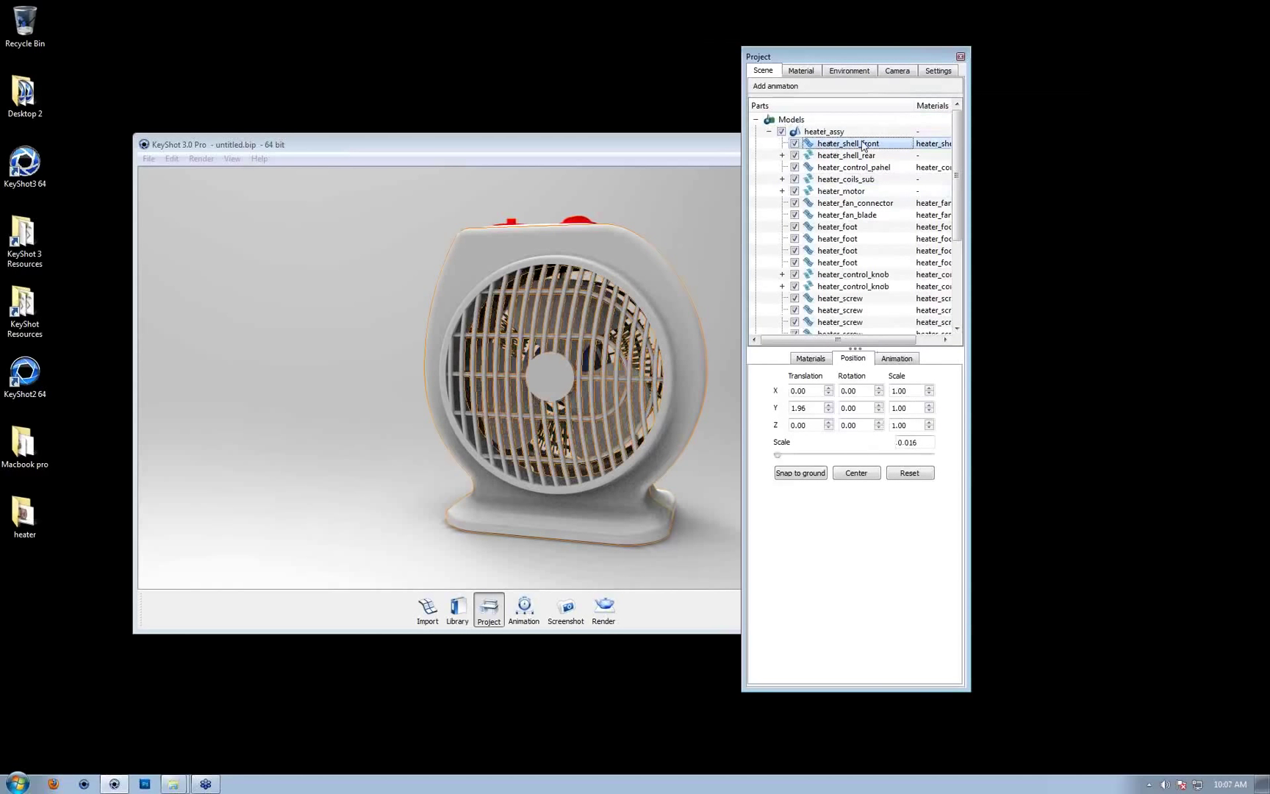
pyautogui.moveTo(958, 154)
pyautogui.mouseDown()
pyautogui.moveTo(965, 232)
pyautogui.moveTo(966, 175)
pyautogui.mouseUp()
pyautogui.moveTo(856, 345); pyautogui.dragTo(856, 499)
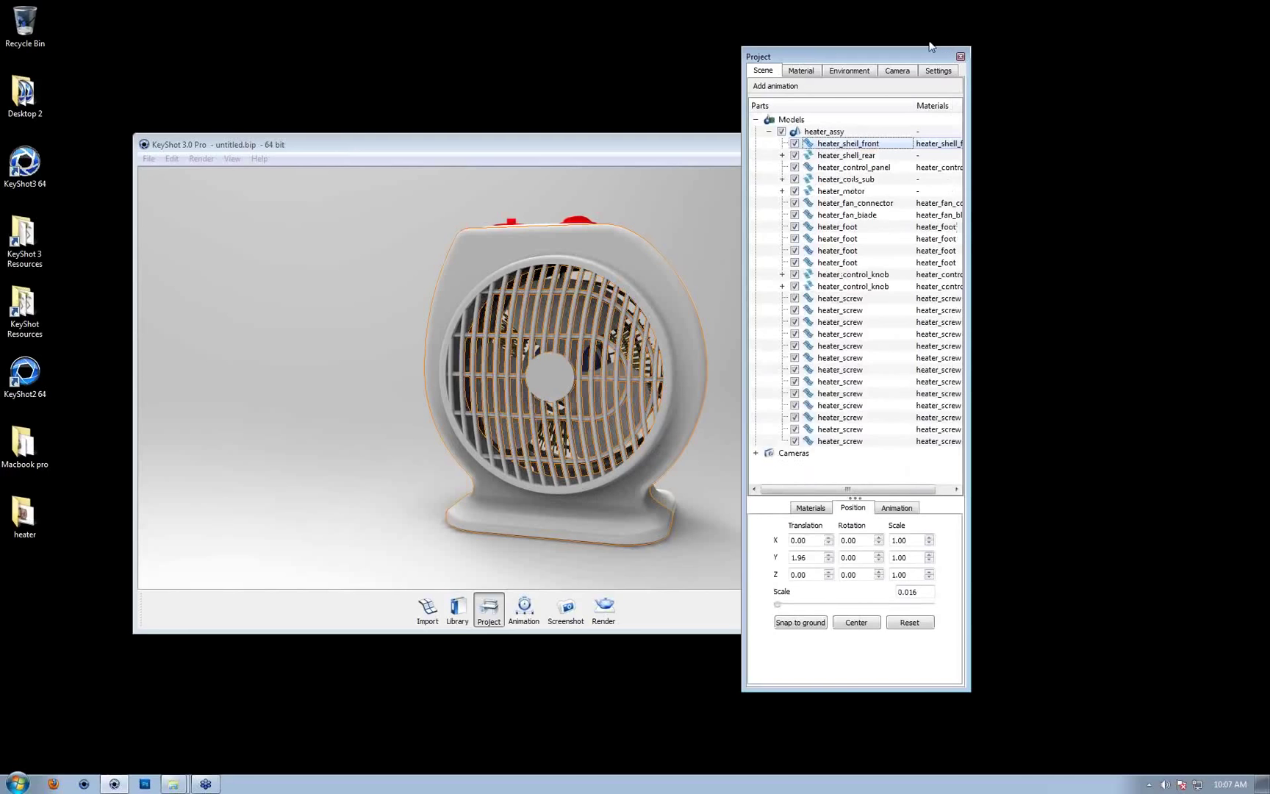
pyautogui.moveTo(929, 56); pyautogui.dragTo(984, 46)
# Highlight the parts from heater_shell_rear down to heater_coils_sub and inspect the coils through the grille
pyautogui.click(901, 146)
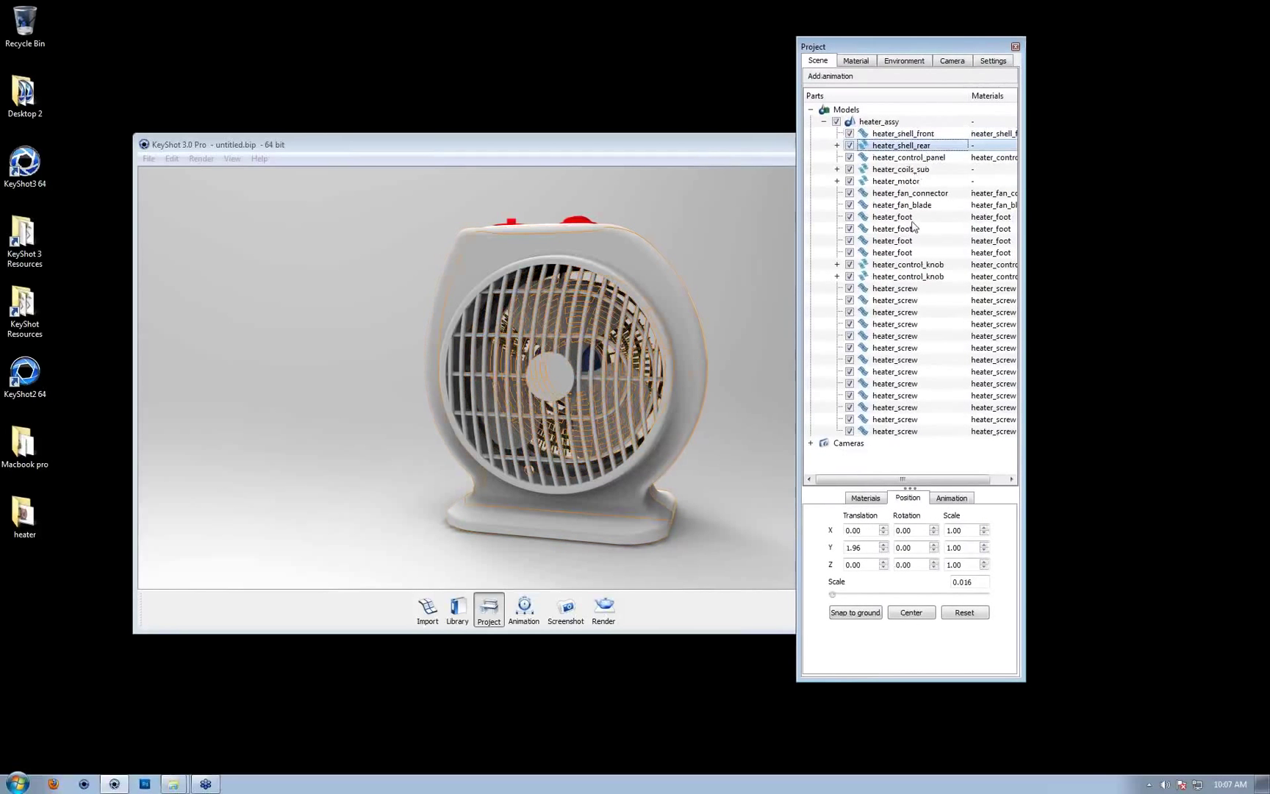
pyautogui.press('Down')
pyautogui.press('Down')
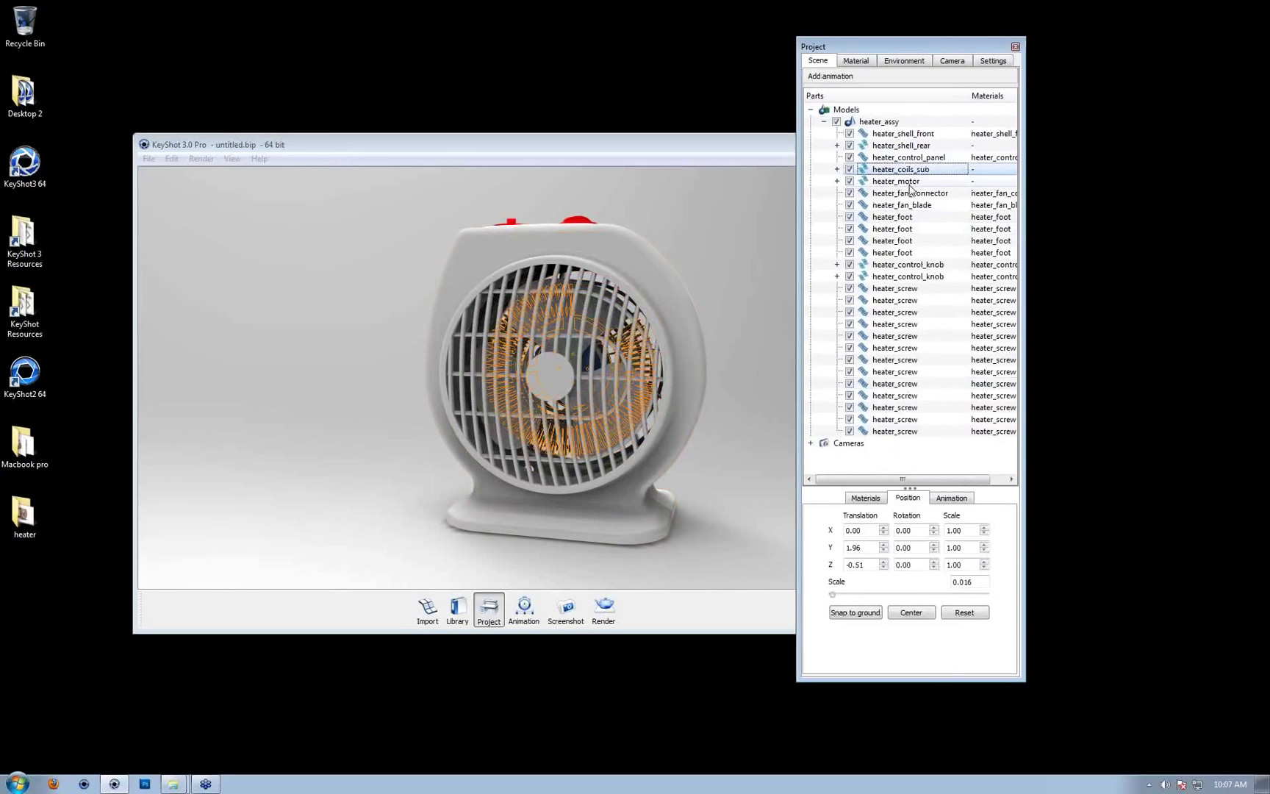
pyautogui.scroll(5, 672, 381)
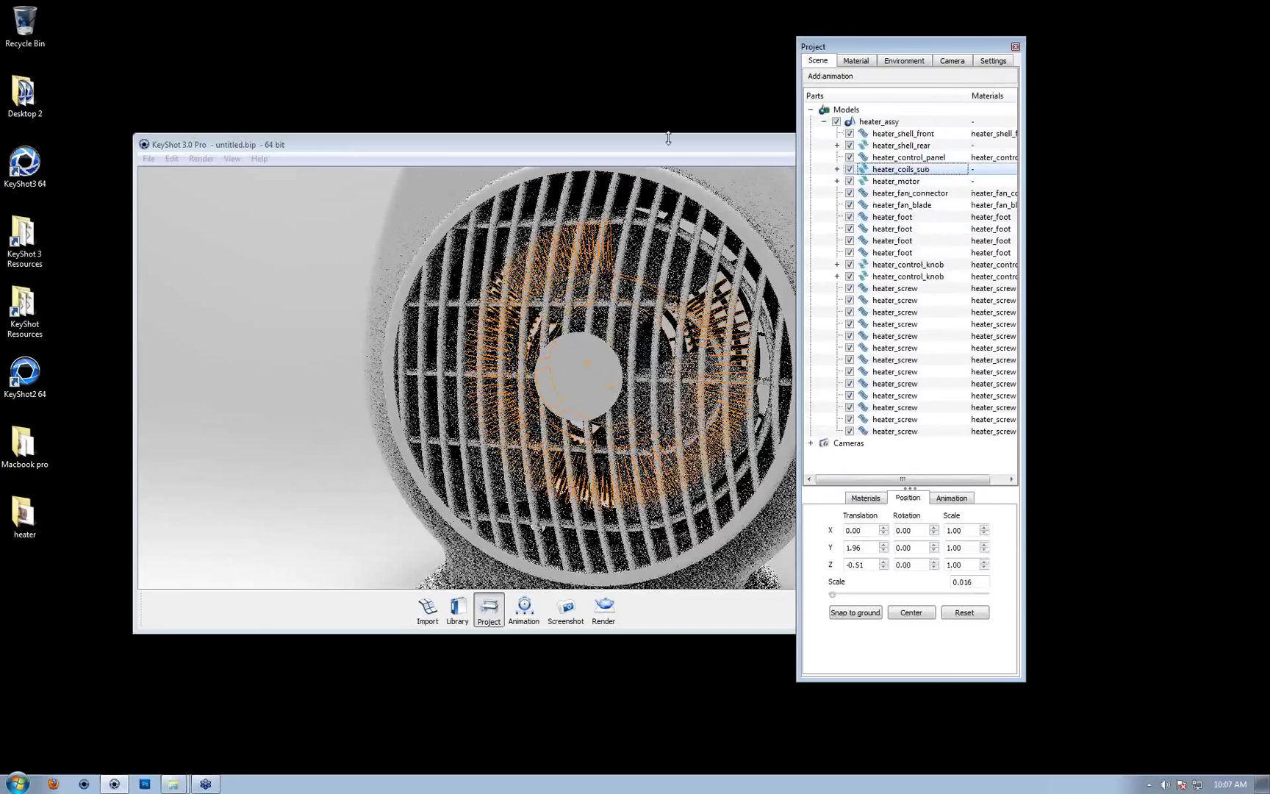
# Switch the scene to full screen and place the Project window beside the heater grille
pyautogui.moveTo(662, 143); pyautogui.dragTo(553, 150)
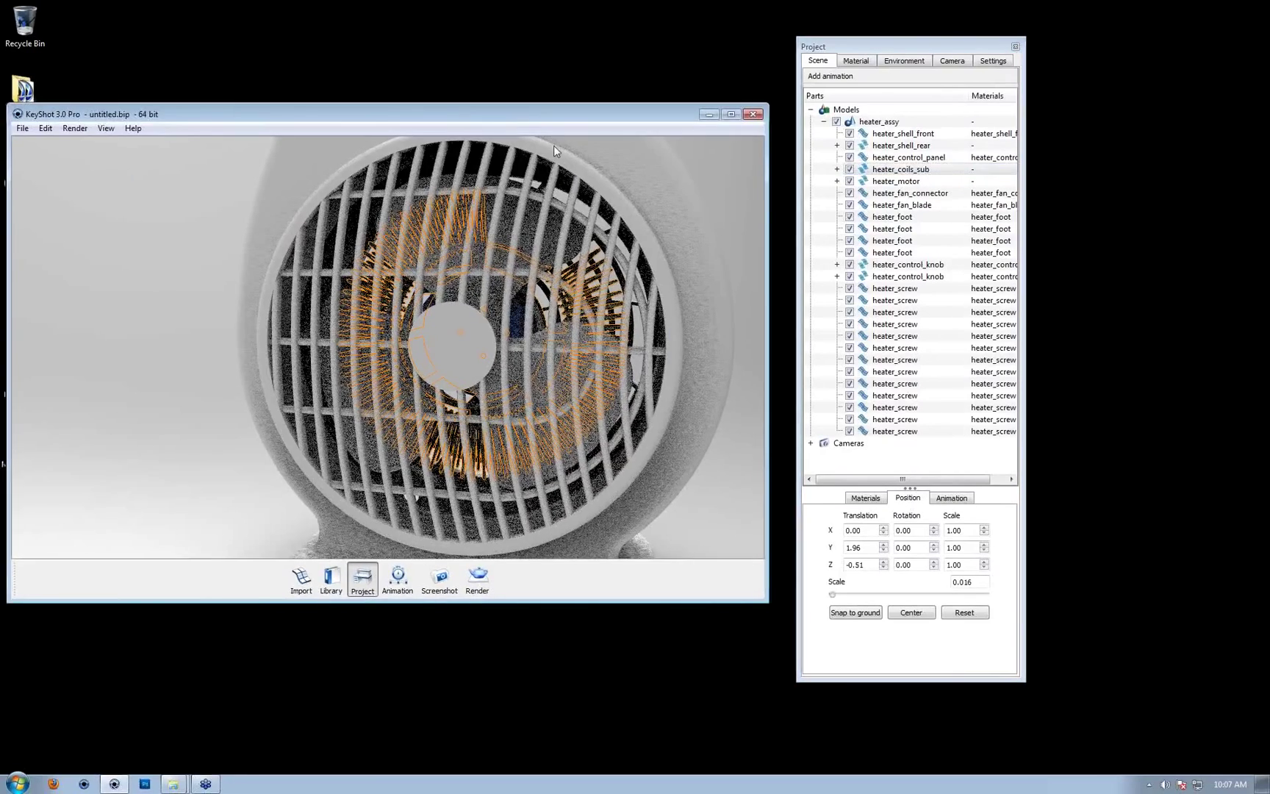
pyautogui.press('f')
pyautogui.press('f')
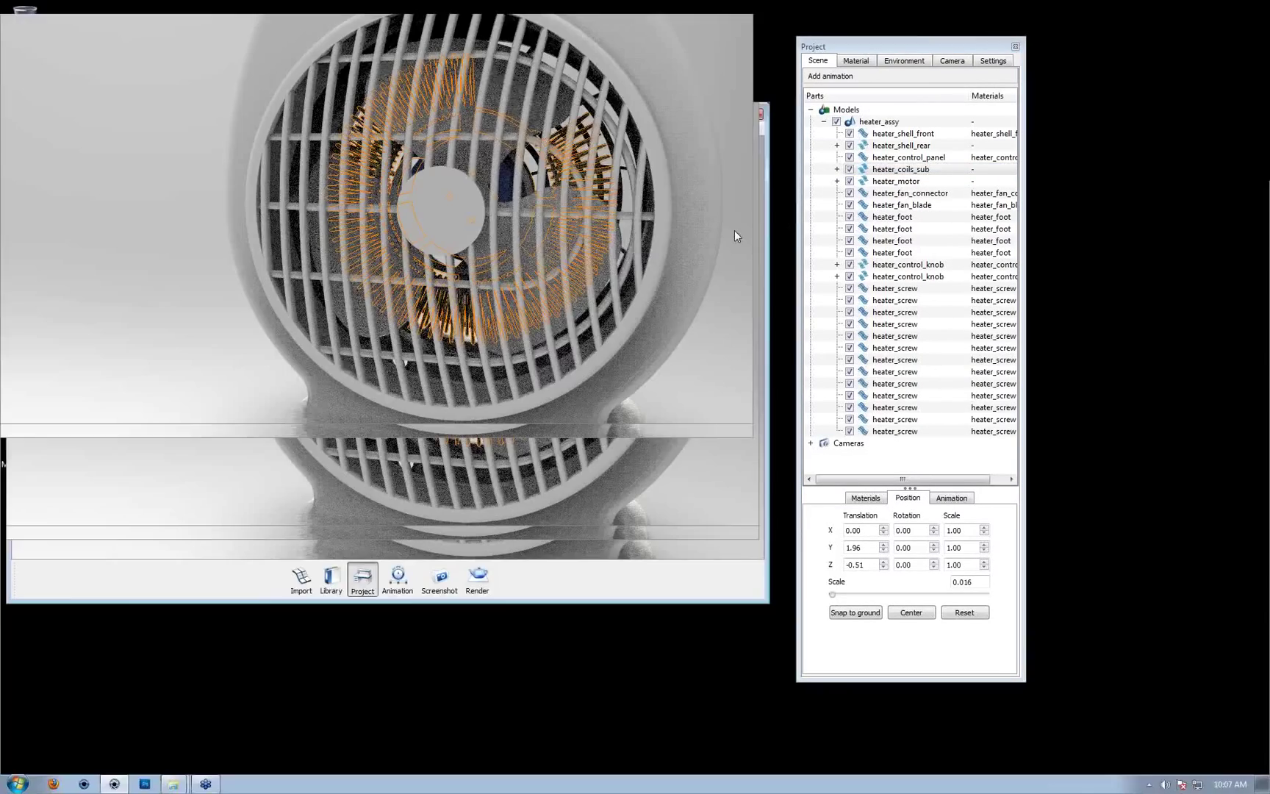
pyautogui.press('f')
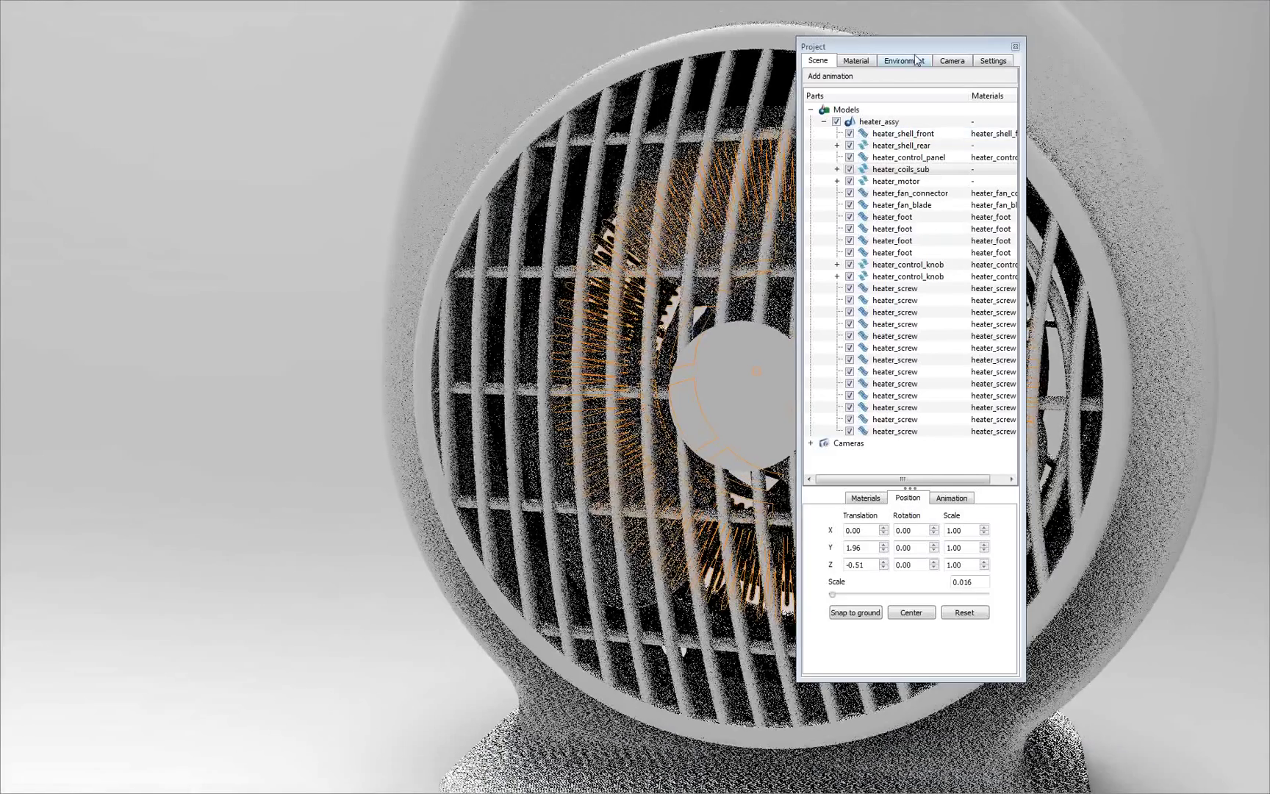
pyautogui.moveTo(924, 50); pyautogui.dragTo(906, 49)
pyautogui.click(1096, 147)
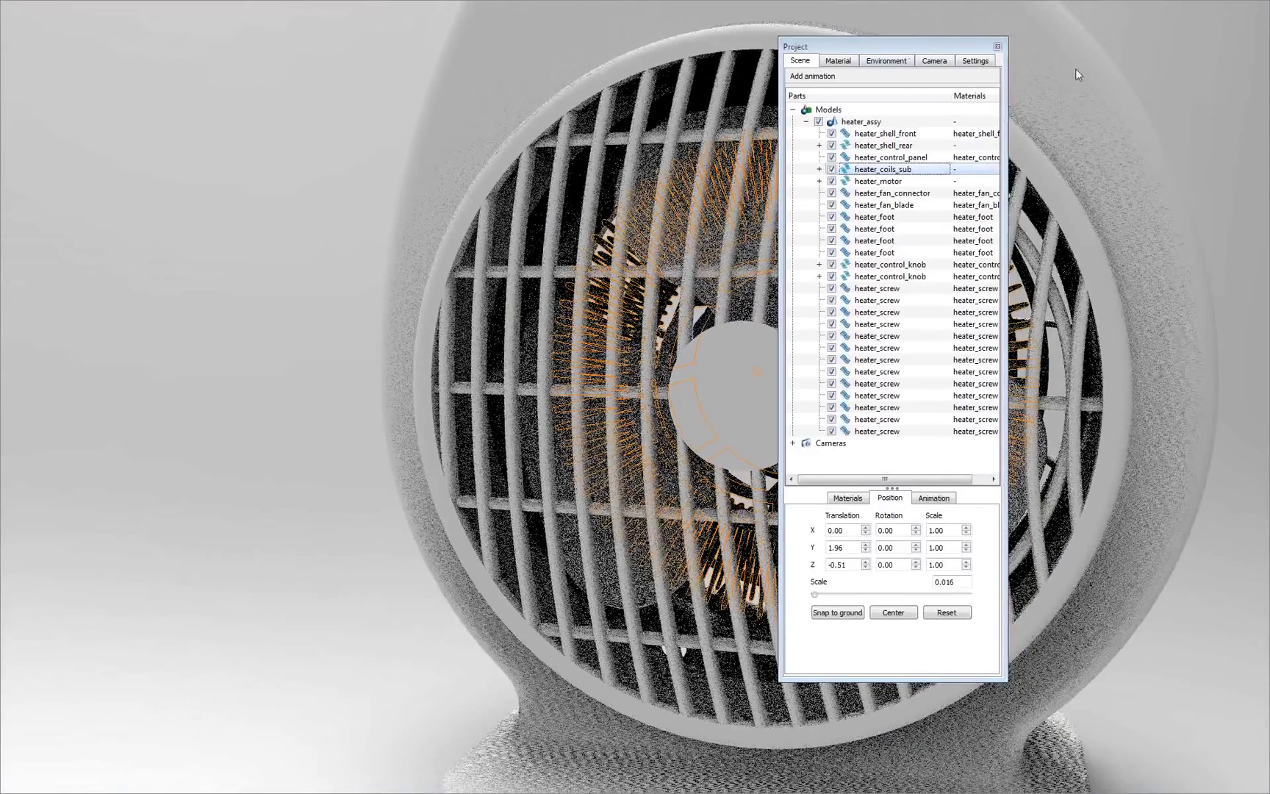
pyautogui.moveTo(879, 45); pyautogui.dragTo(185, 102)
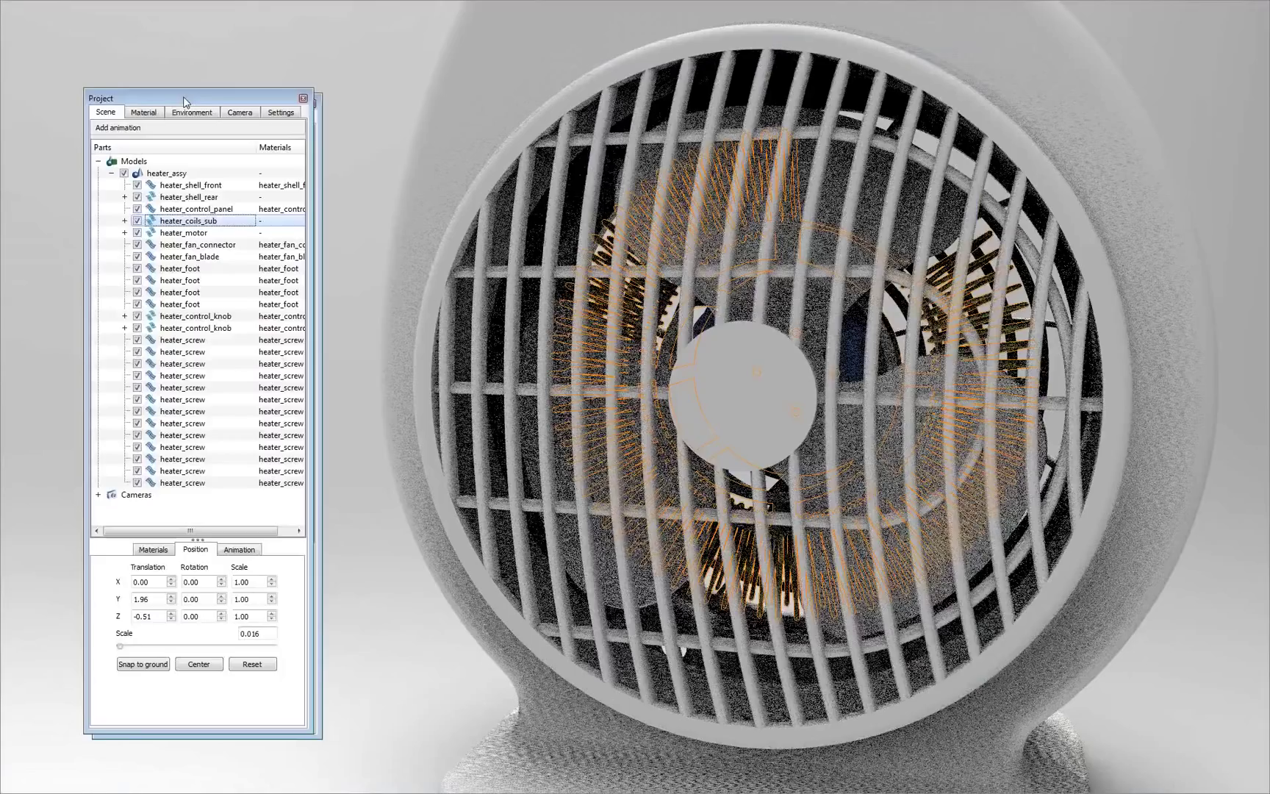
# Highlight heater_motor in the scene tree and turn on performance mode for the real-time view
pyautogui.click(197, 233)
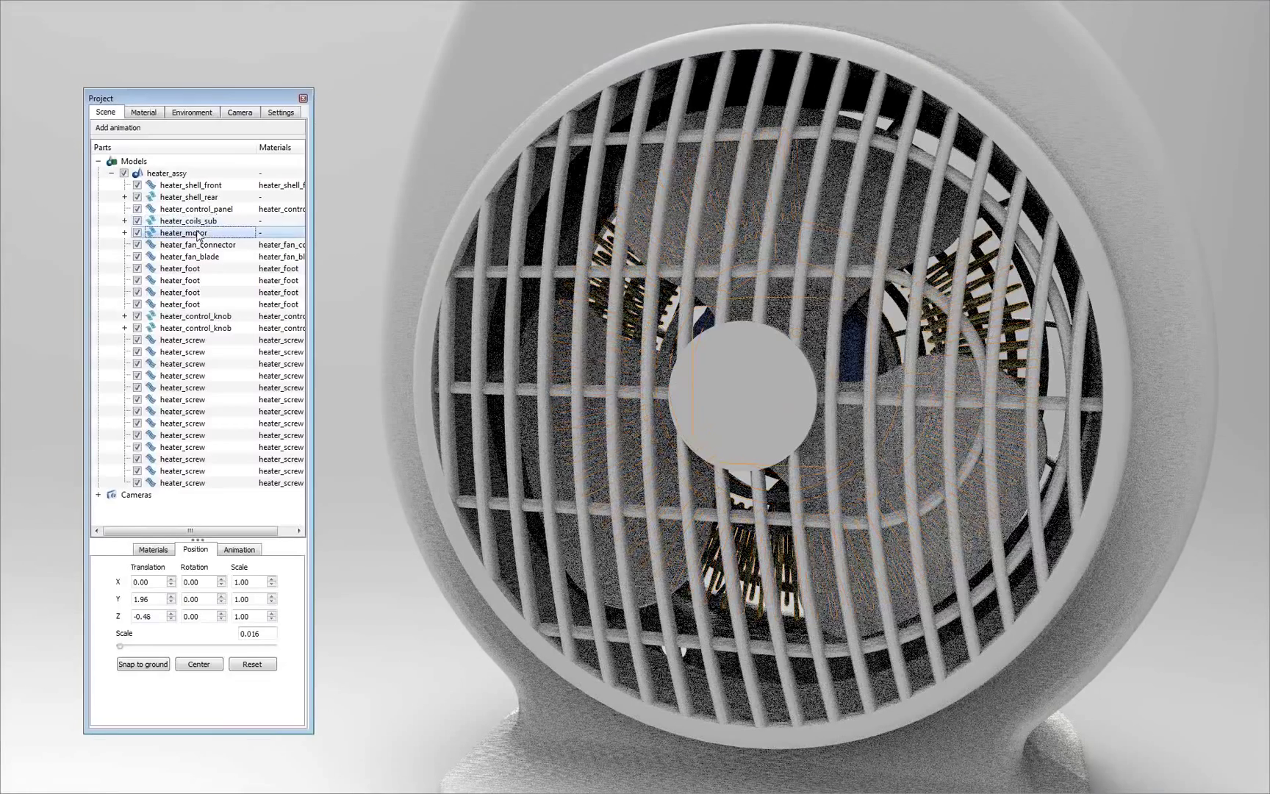
pyautogui.moveTo(728, 427); pyautogui.dragTo(752, 424)
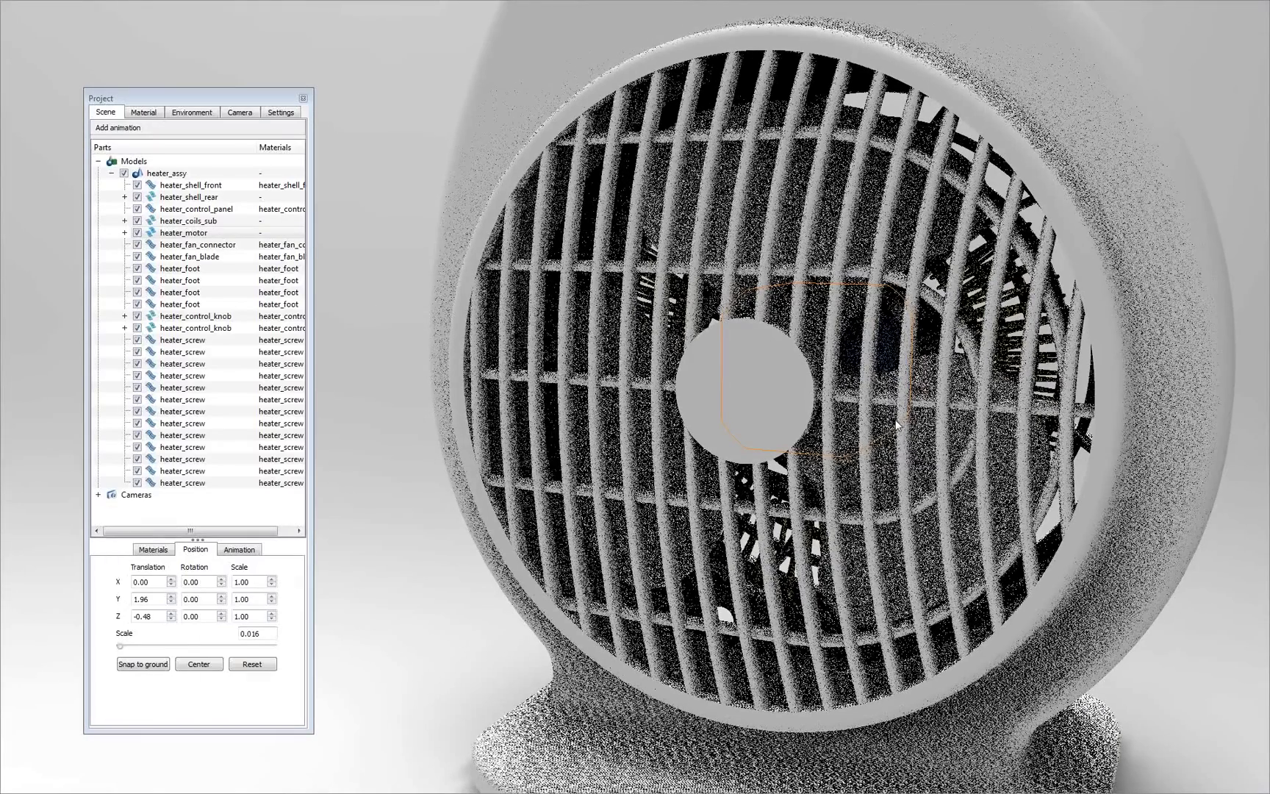
pyautogui.press('f')
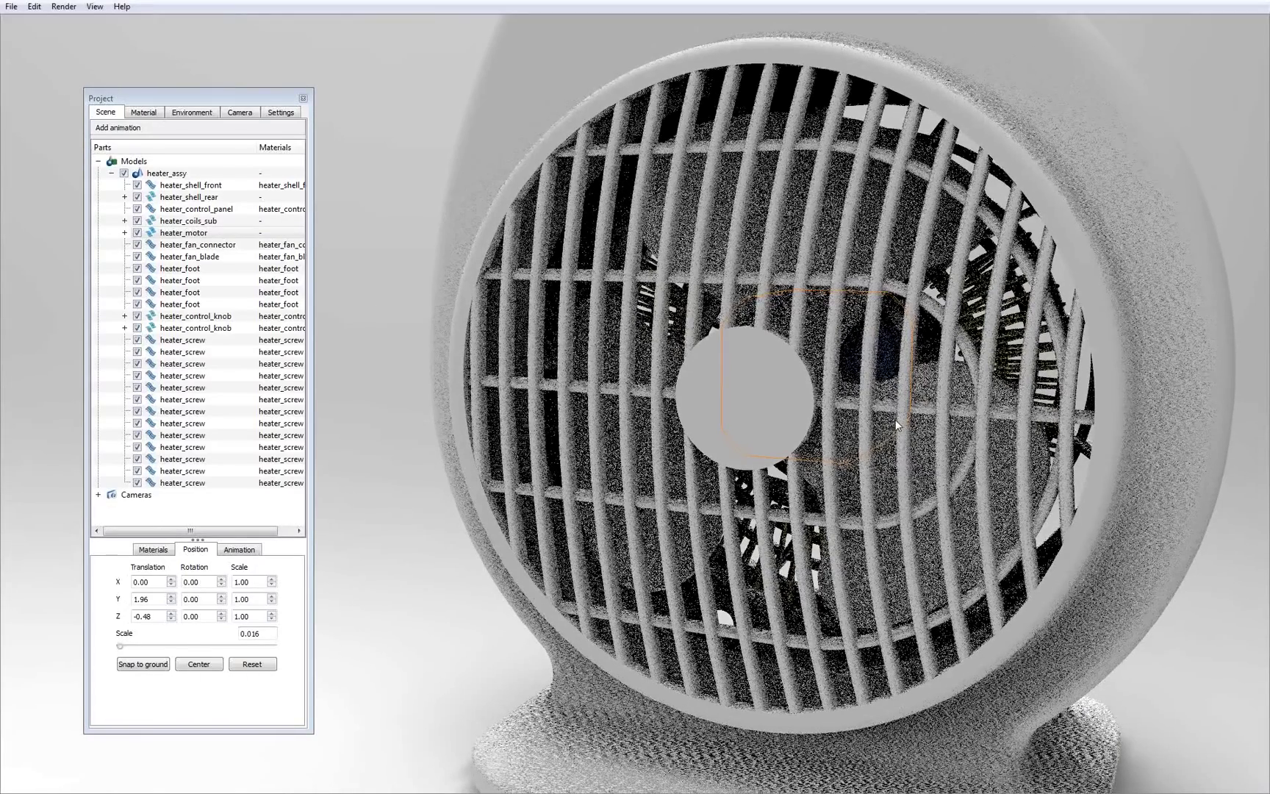
pyautogui.hotkey('alt', 'p')
pyautogui.moveTo(902, 462); pyautogui.dragTo(1005, 267)
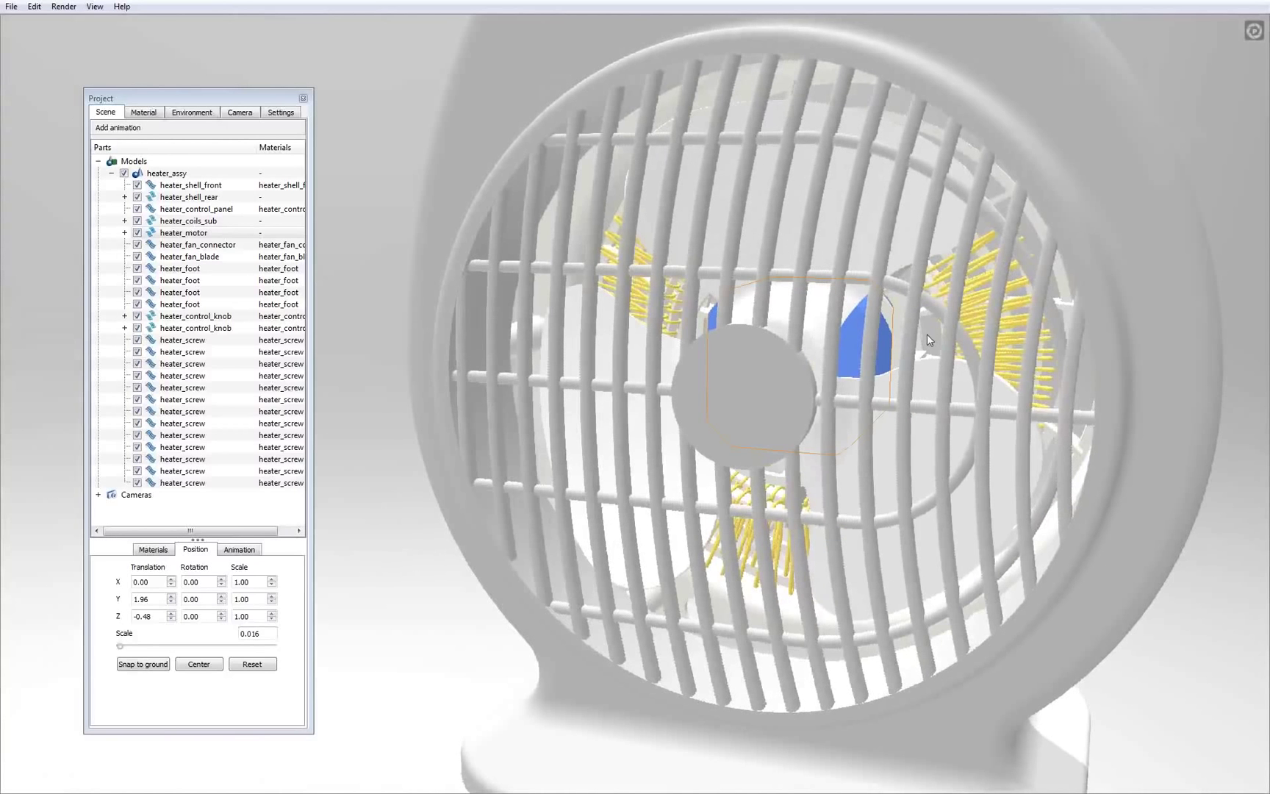
# Highlight heater_fan_blade and examine the heater from the front, the side and above its control knobs
pyautogui.click(193, 256)
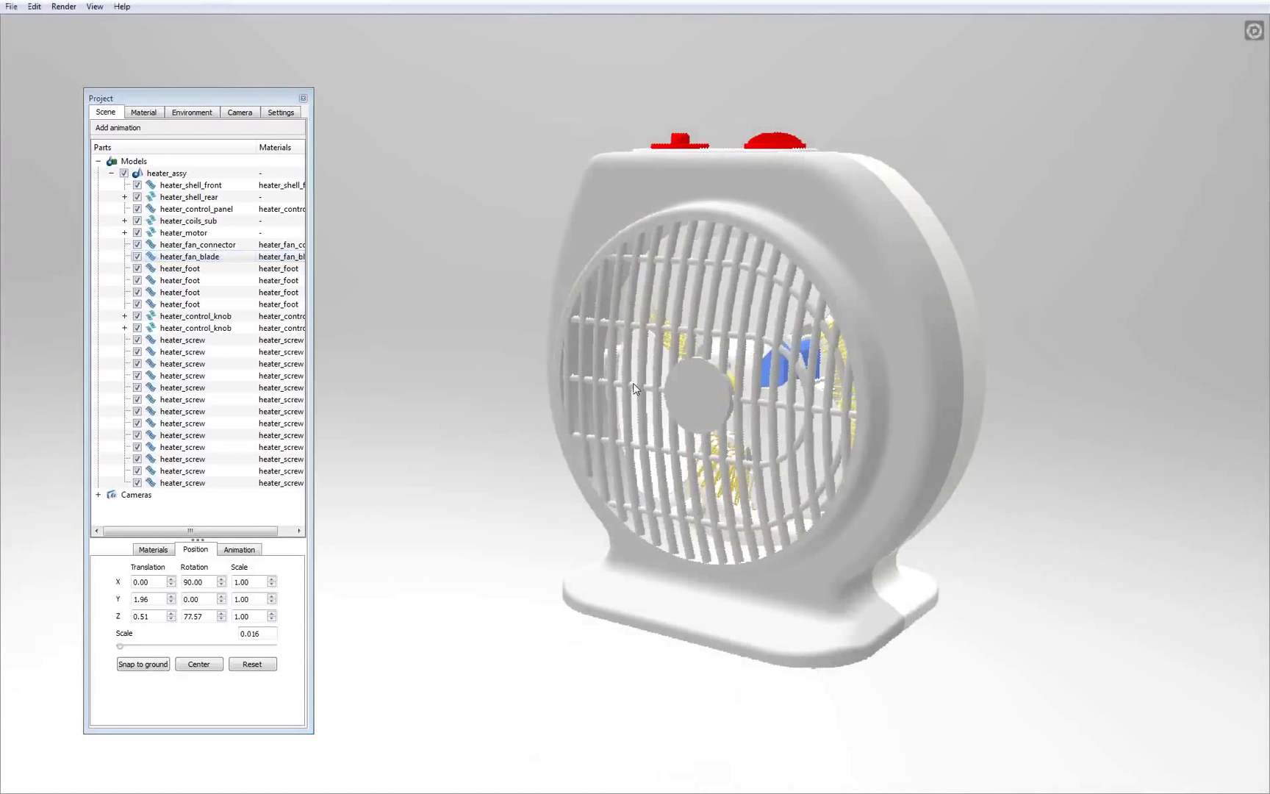
pyautogui.moveTo(633, 384); pyautogui.dragTo(496, 381)
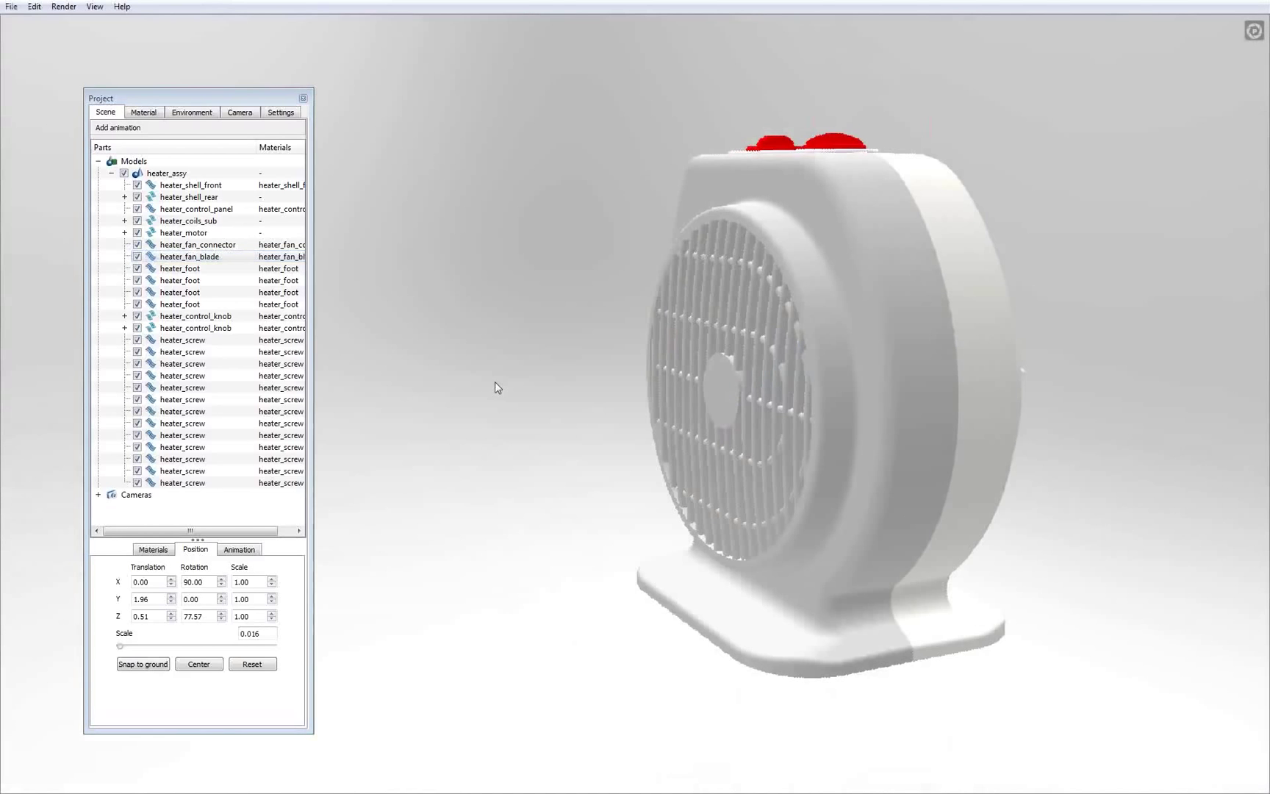
pyautogui.moveTo(1043, 162); pyautogui.dragTo(1069, 298)
pyautogui.moveTo(880, 274); pyautogui.dragTo(873, 321, button='middle')
pyautogui.moveTo(949, 191); pyautogui.dragTo(930, 330, button='middle')
pyautogui.moveTo(930, 329); pyautogui.dragTo(1007, 349)
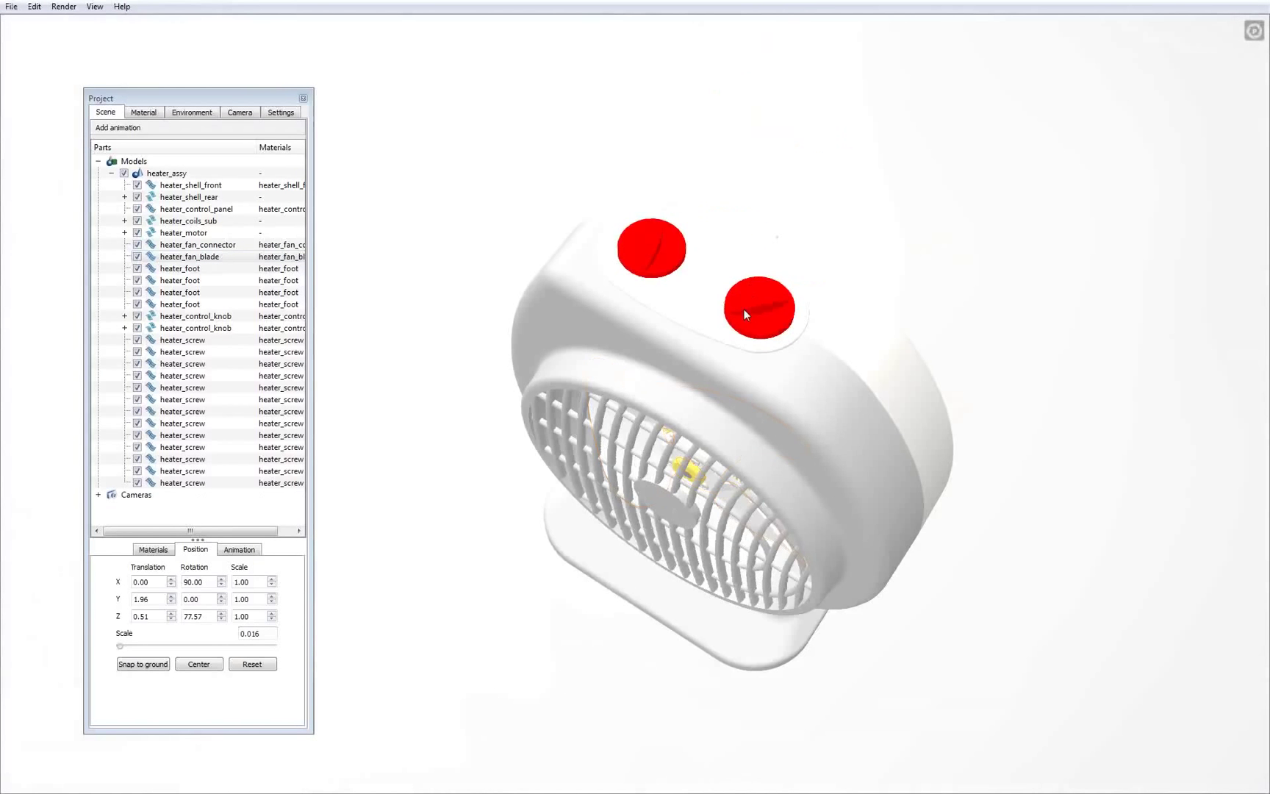
pyautogui.moveTo(744, 309); pyautogui.dragTo(921, 350)
pyautogui.moveTo(524, 348); pyautogui.dragTo(648, 355)
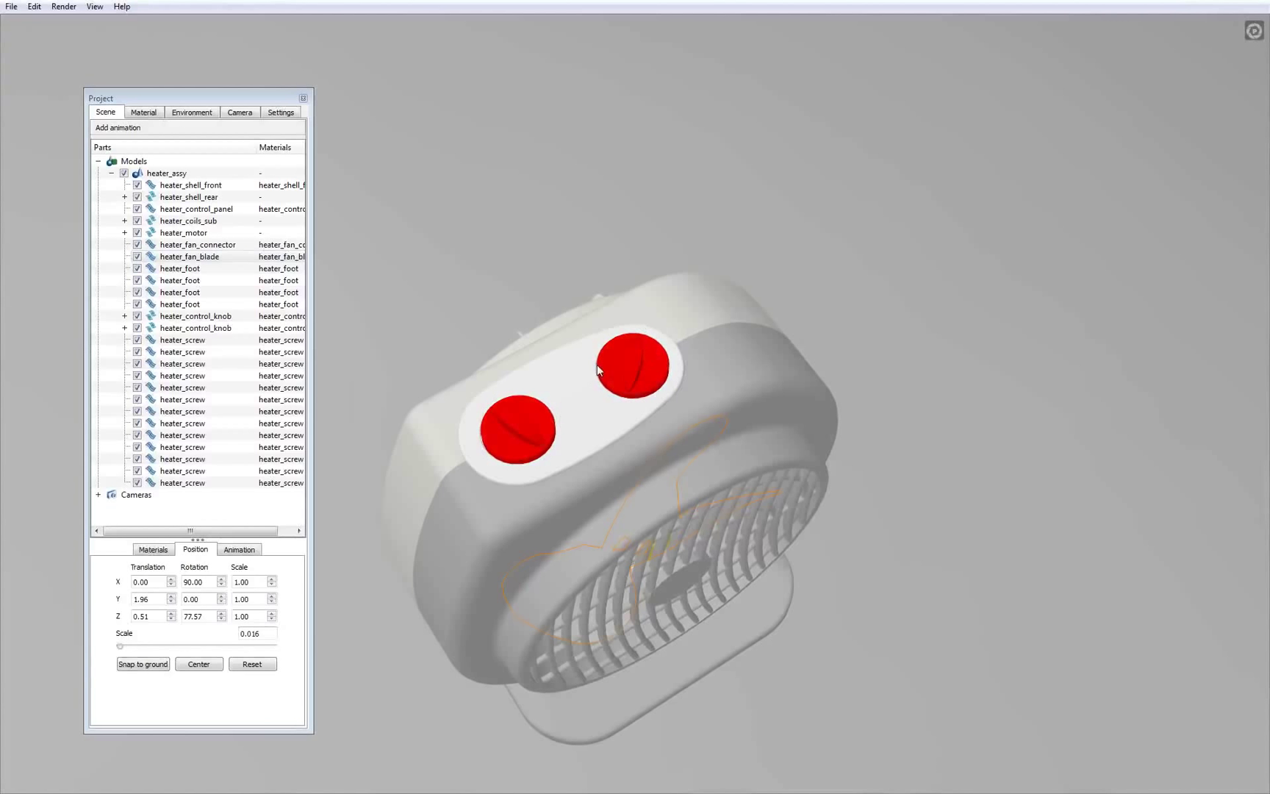
pyautogui.moveTo(459, 539); pyautogui.dragTo(621, 385)
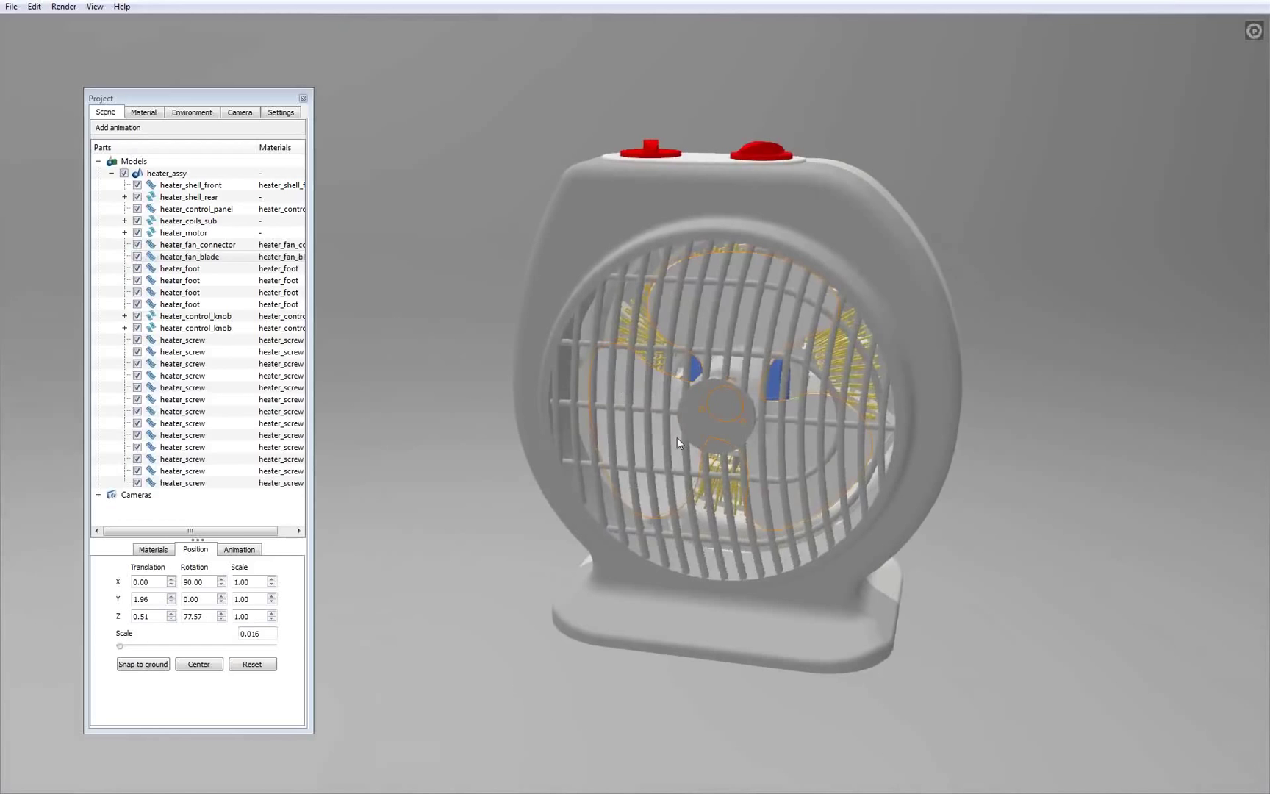
# Examine the rear grille and highlight the heater_screw beside it in the rear shell
pyautogui.scroll(3, 677, 437)
pyautogui.moveTo(782, 413); pyautogui.dragTo(961, 382)
pyautogui.moveTo(1042, 403); pyautogui.dragTo(462, 471)
pyautogui.scroll(3, 618, 426)
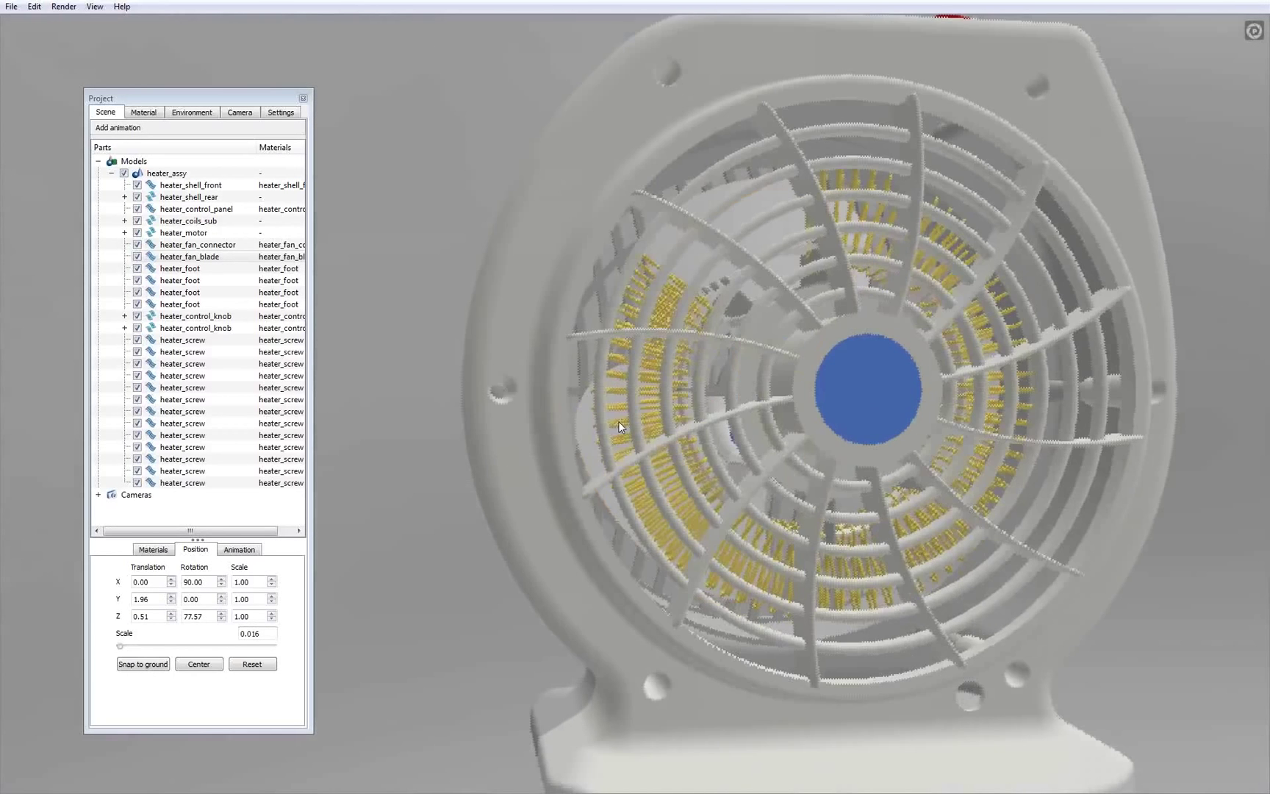
pyautogui.click(503, 382)
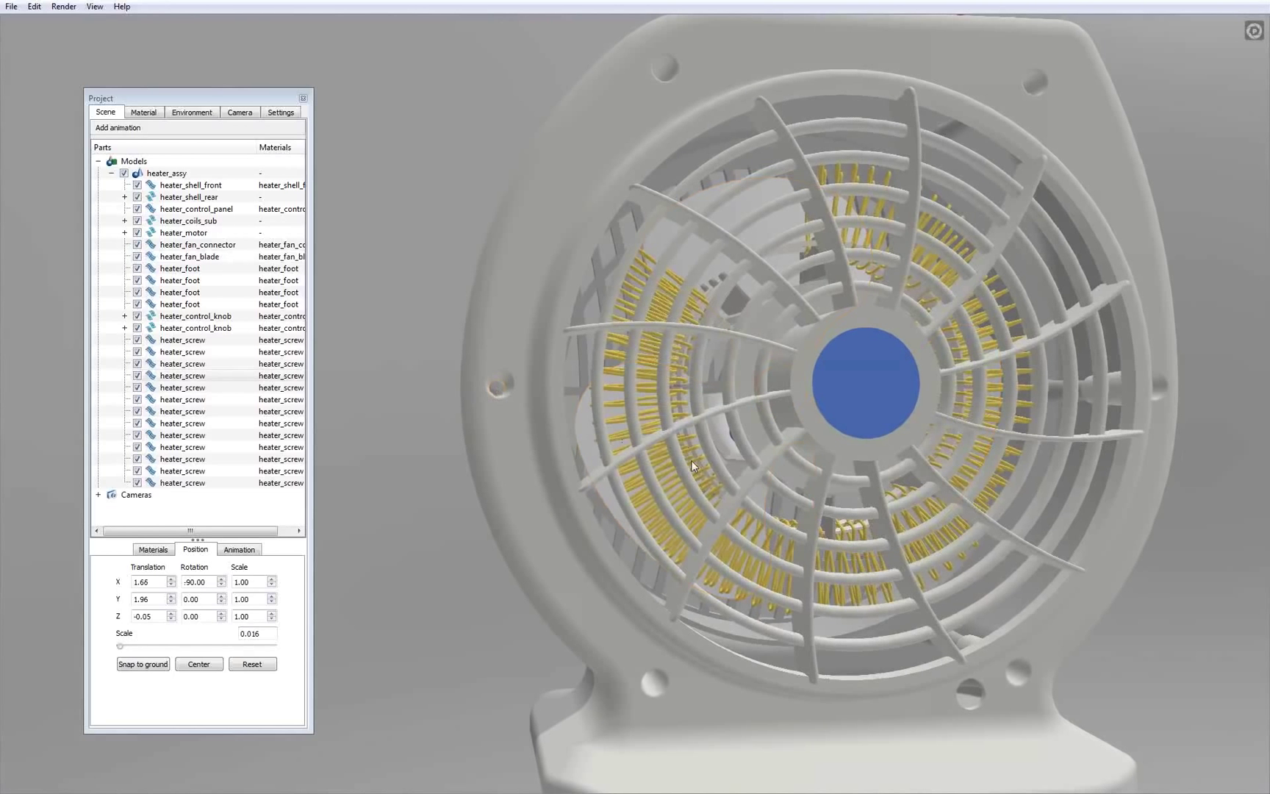
pyautogui.scroll(-3, 786, 172)
pyautogui.moveTo(785, 172); pyautogui.dragTo(703, 414)
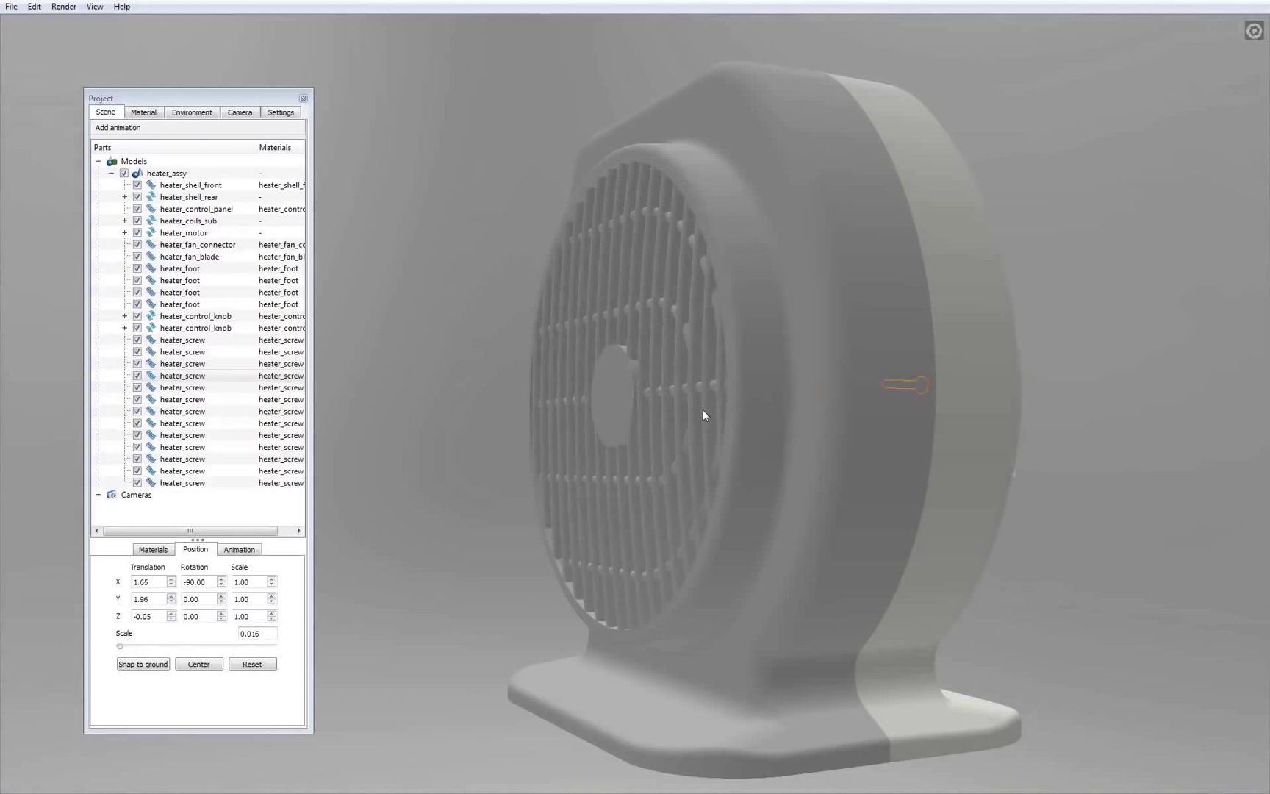
# Enlarge the KeyShot window to cover most of the desktop and return the scene to full screen
pyautogui.press('f')
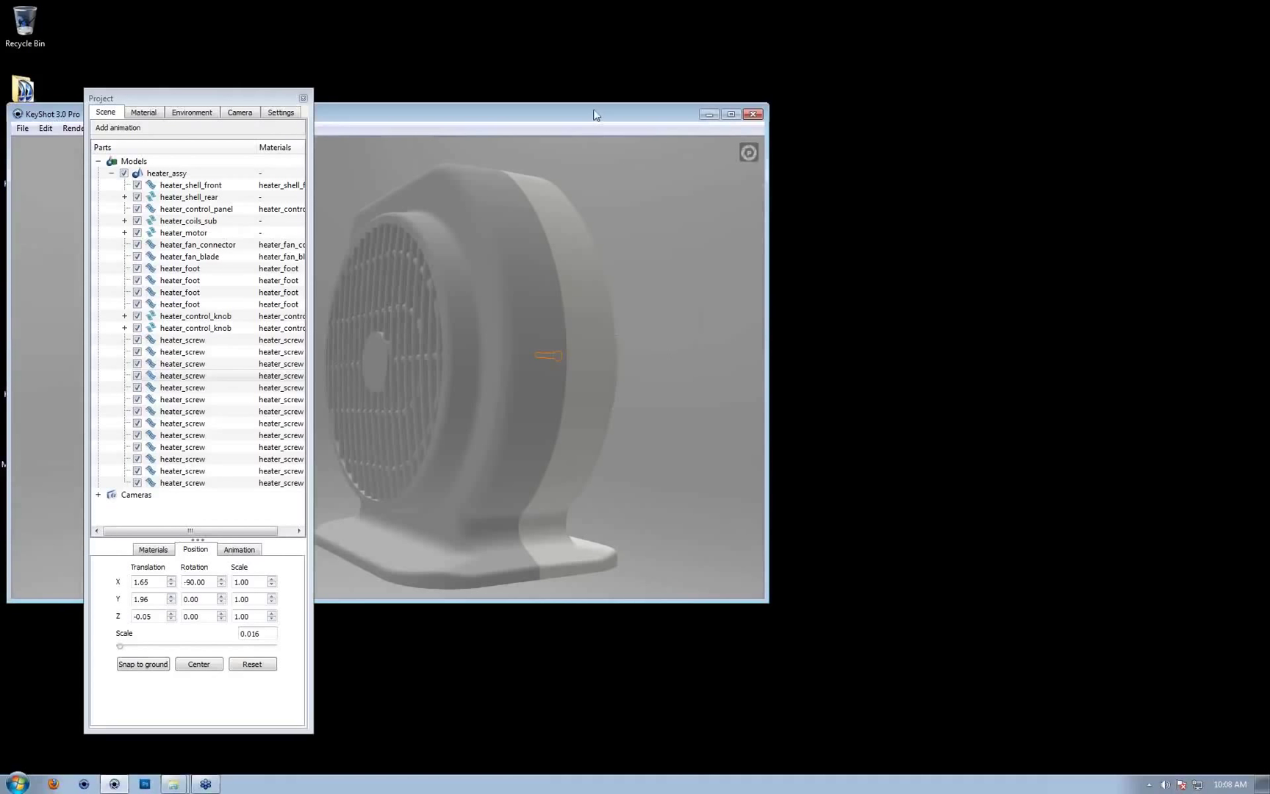
pyautogui.moveTo(646, 44); pyautogui.dragTo(648, 29)
pyautogui.moveTo(824, 518); pyautogui.dragTo(1223, 728)
pyautogui.press('f')
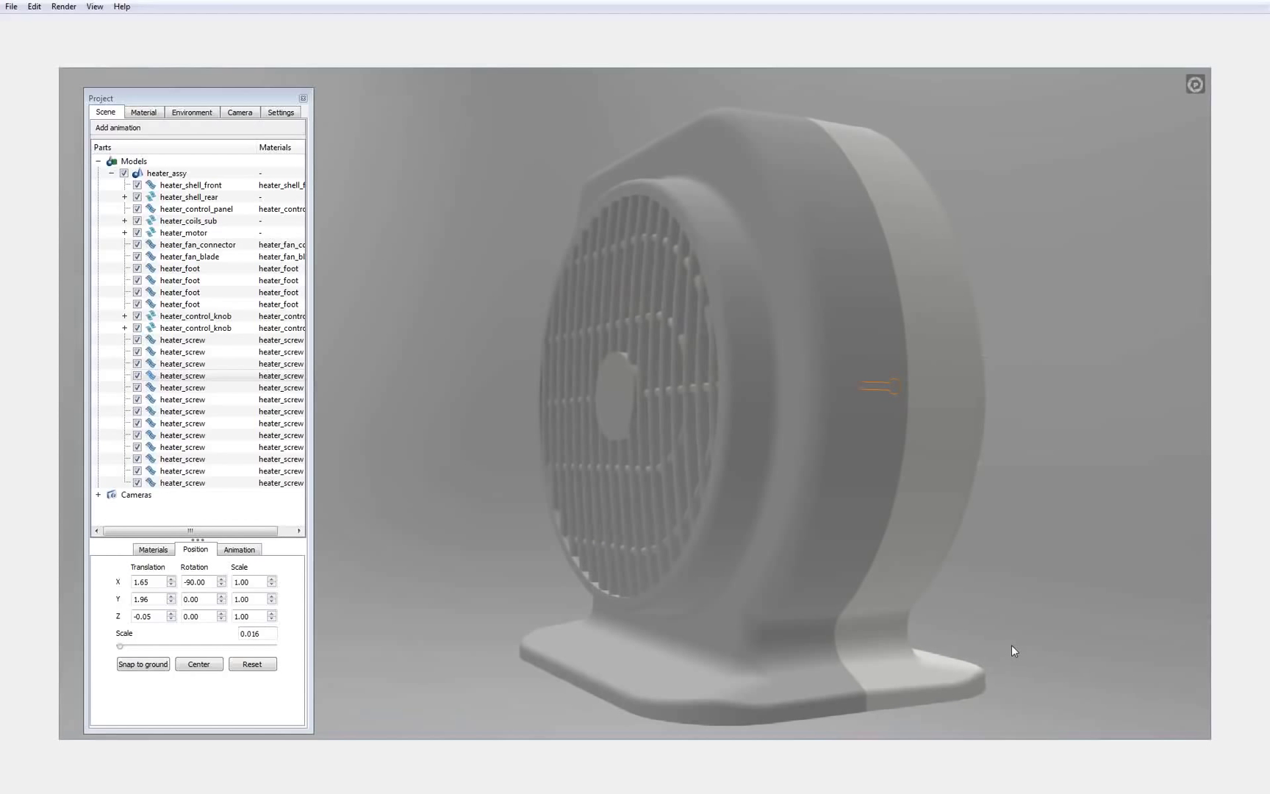
pyautogui.press('f')
pyautogui.press('f')
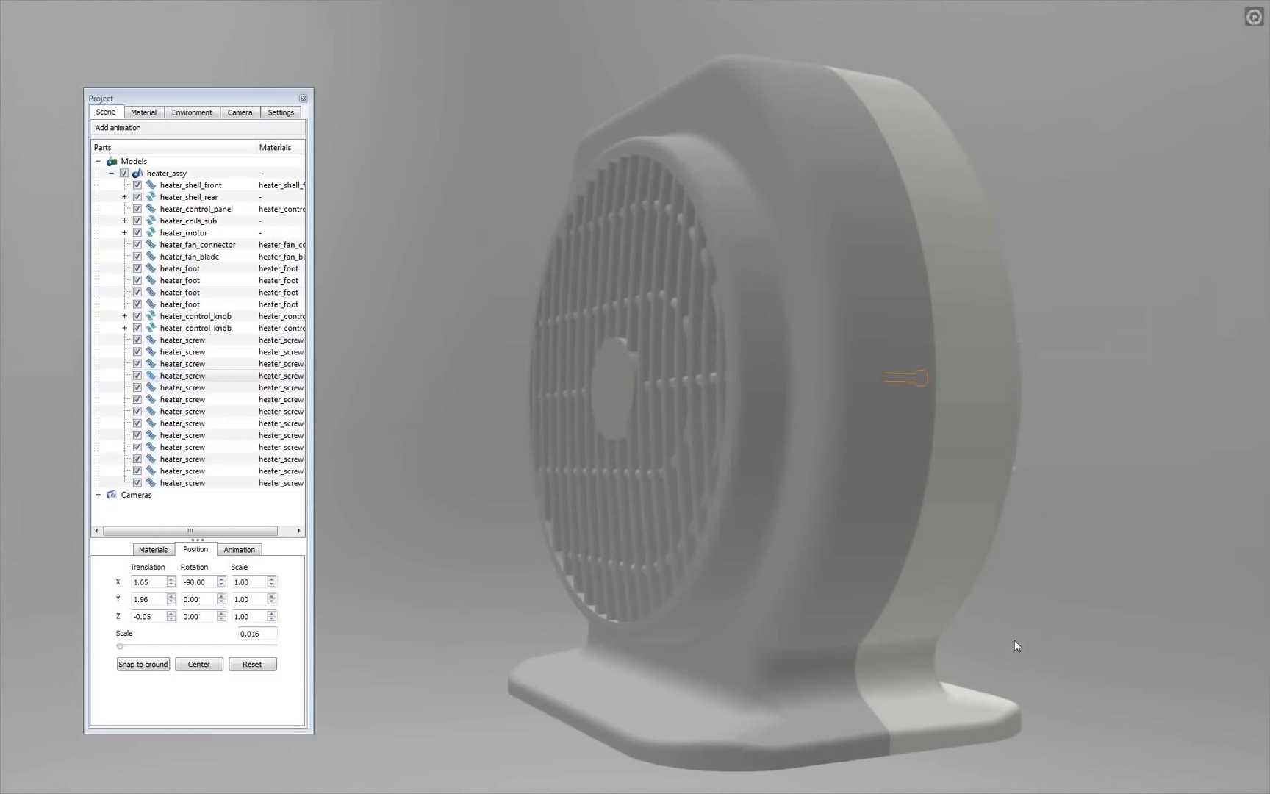
# Review the hotkey list in windowed view, dismiss it and leave windowed view again
pyautogui.press('f')
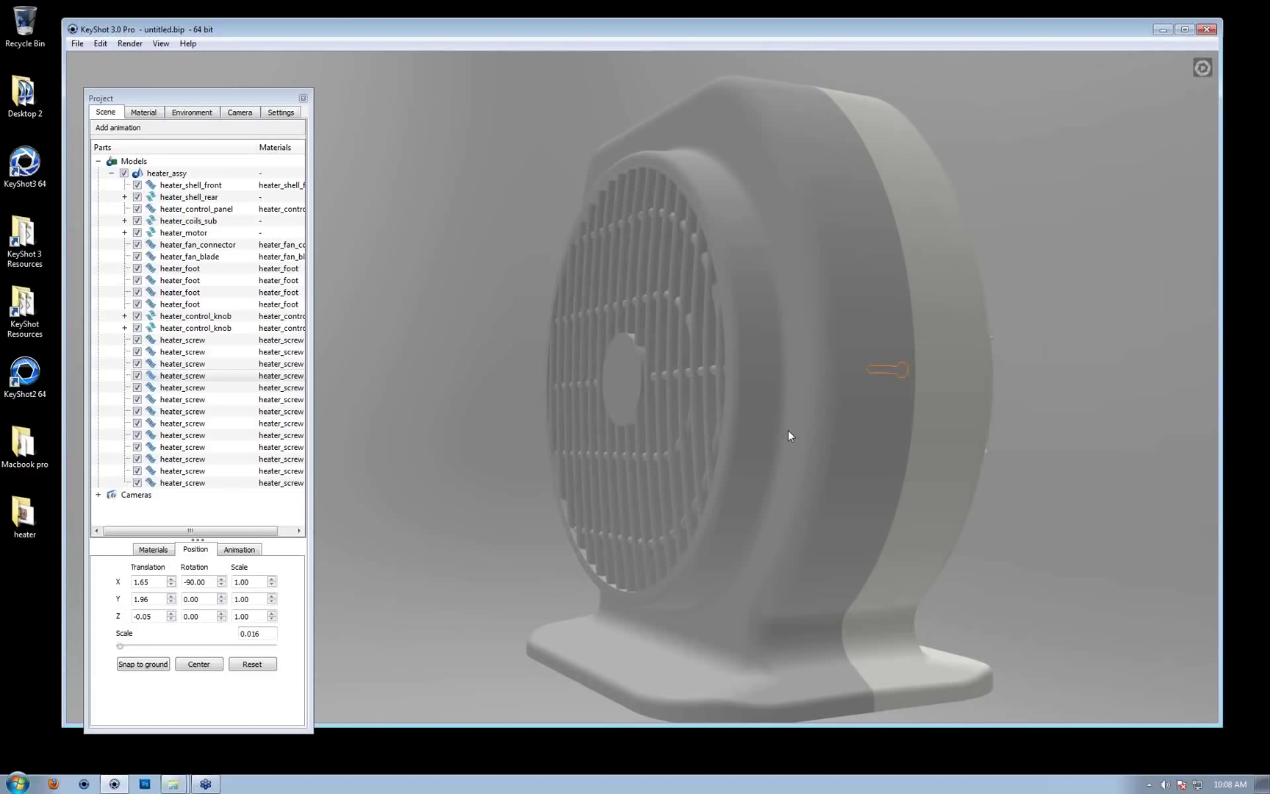
pyautogui.press('k')
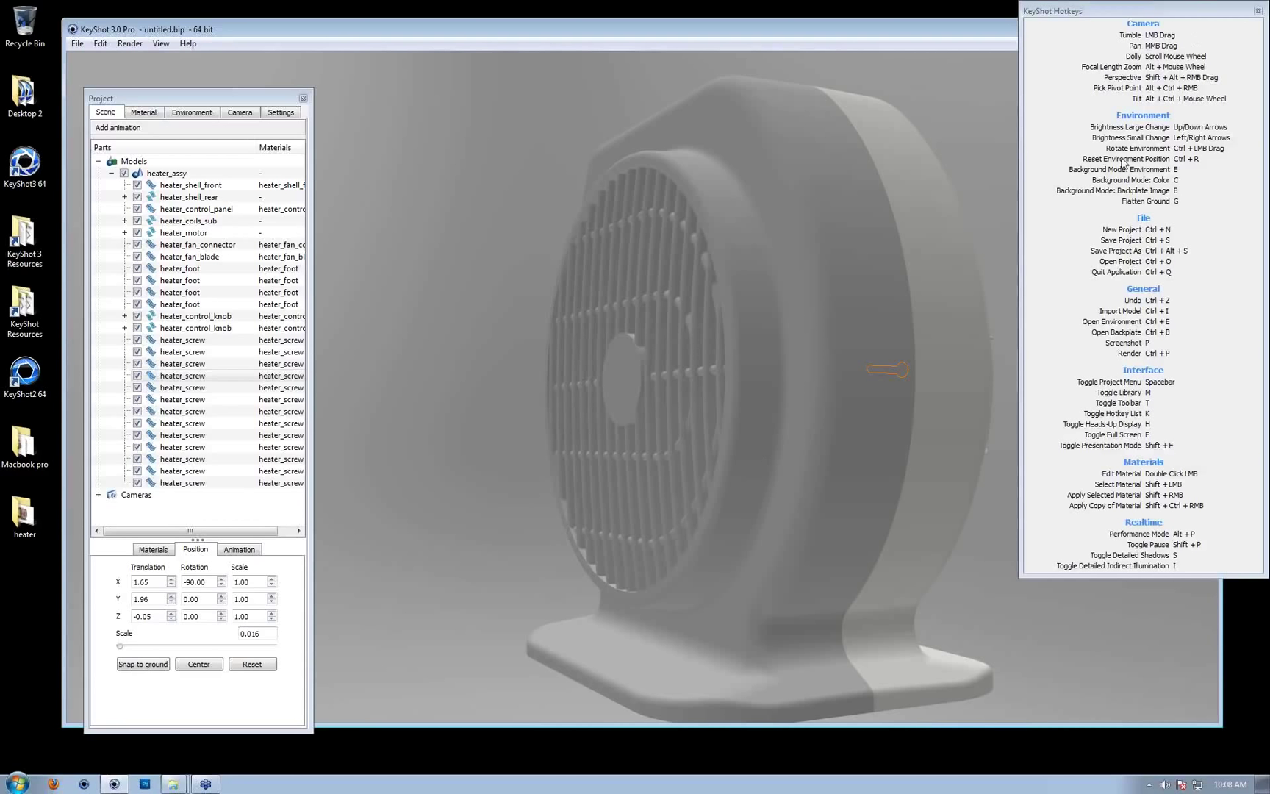
pyautogui.press('k')
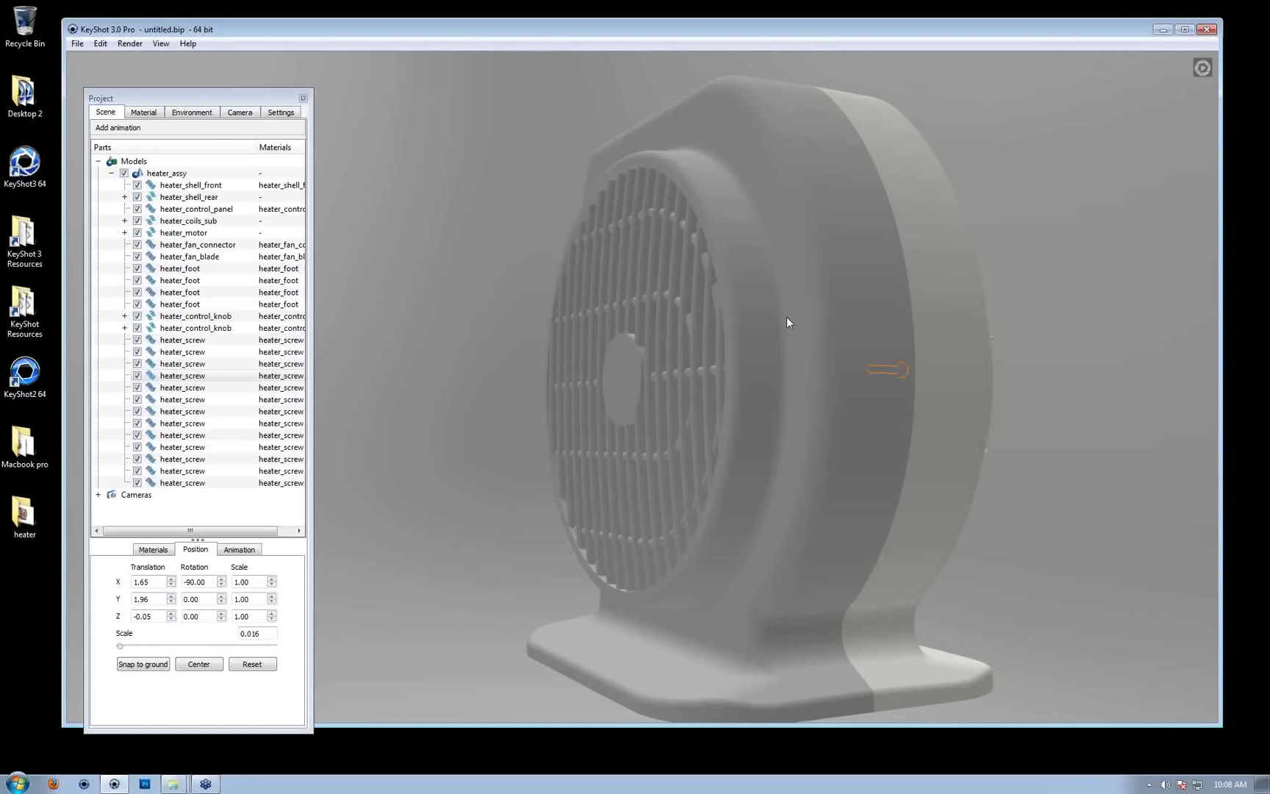
pyautogui.press('f')
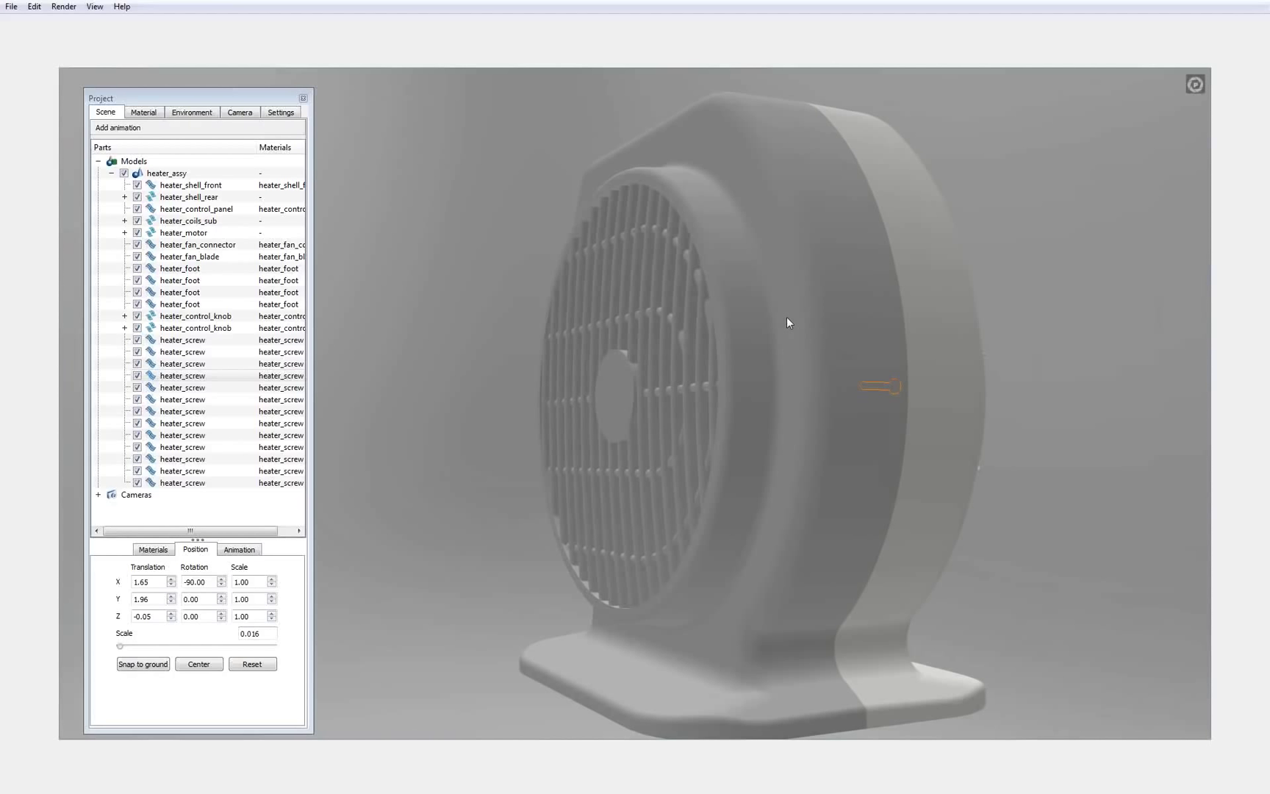
# Switch the scene between windowed view and full screen several times and leave it in windowed view
pyautogui.press('f')
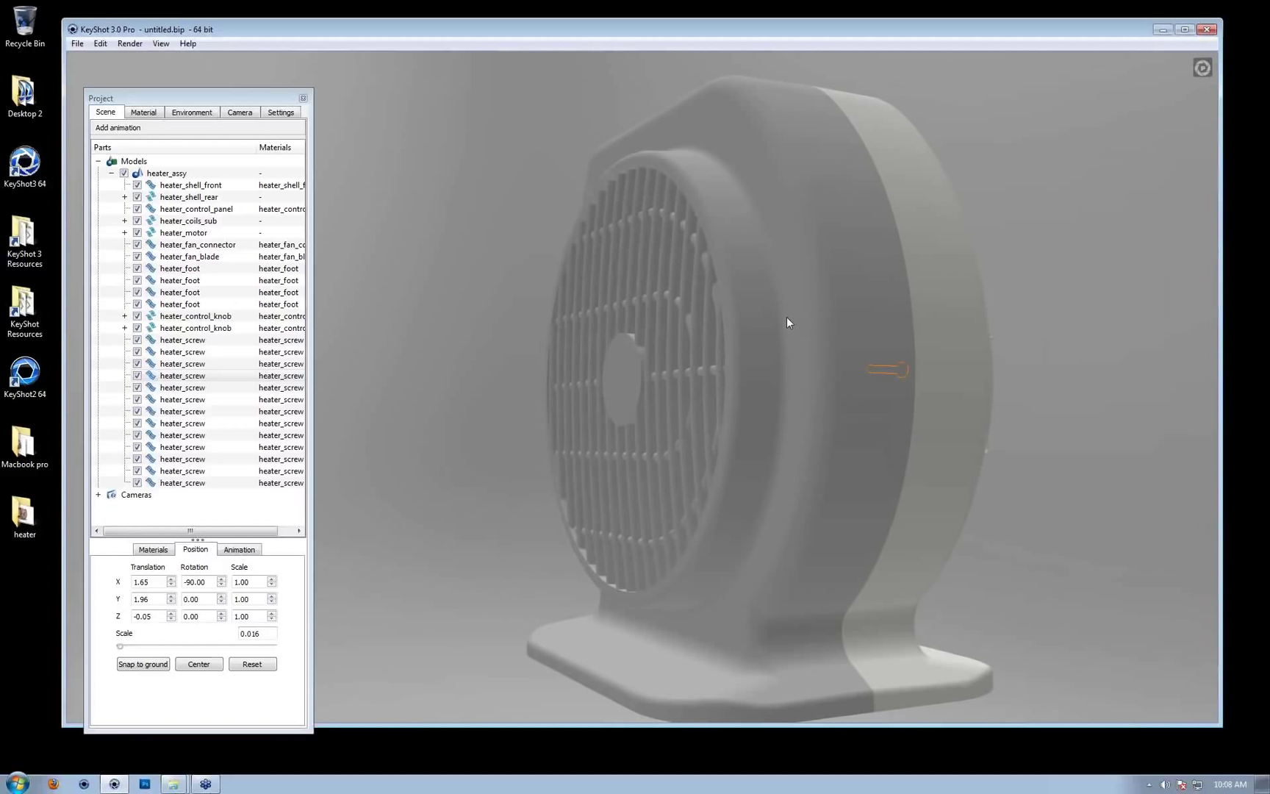
pyautogui.press('f')
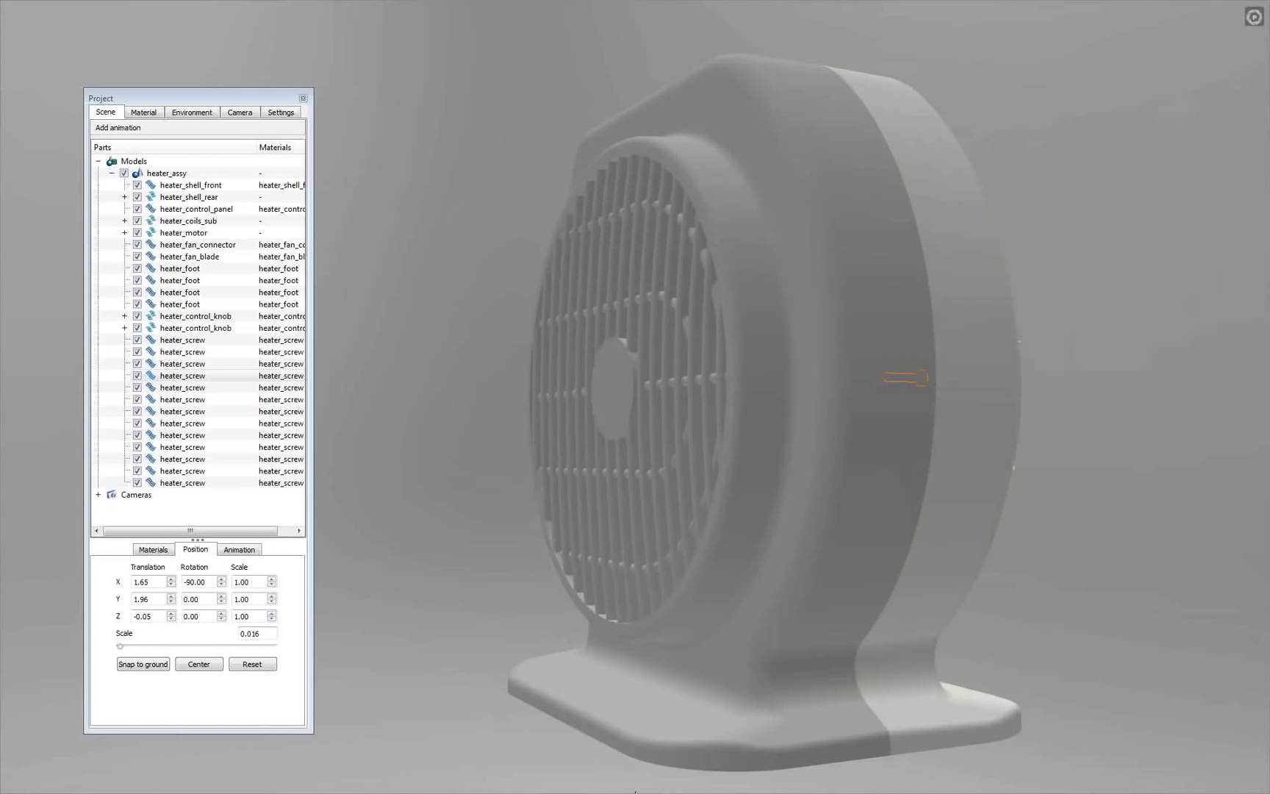
pyautogui.moveTo(635, 790)
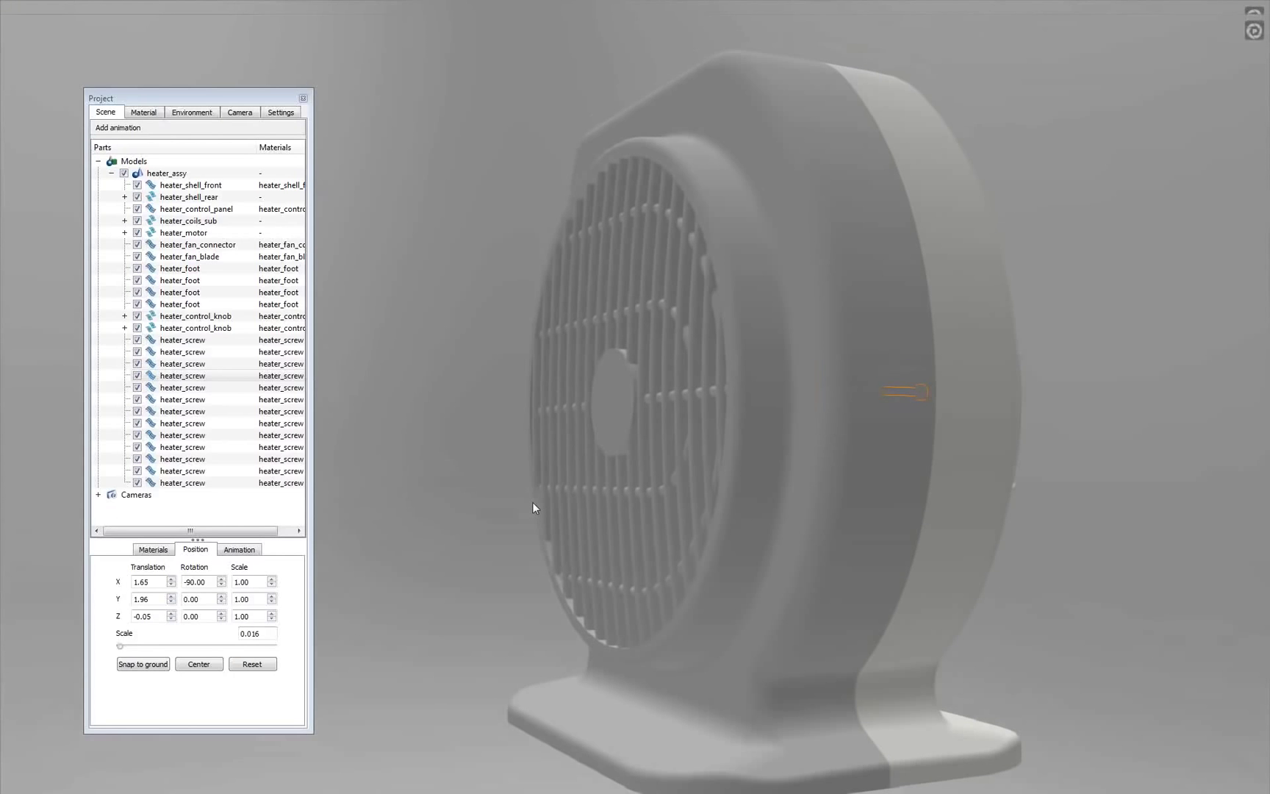
pyautogui.press('f')
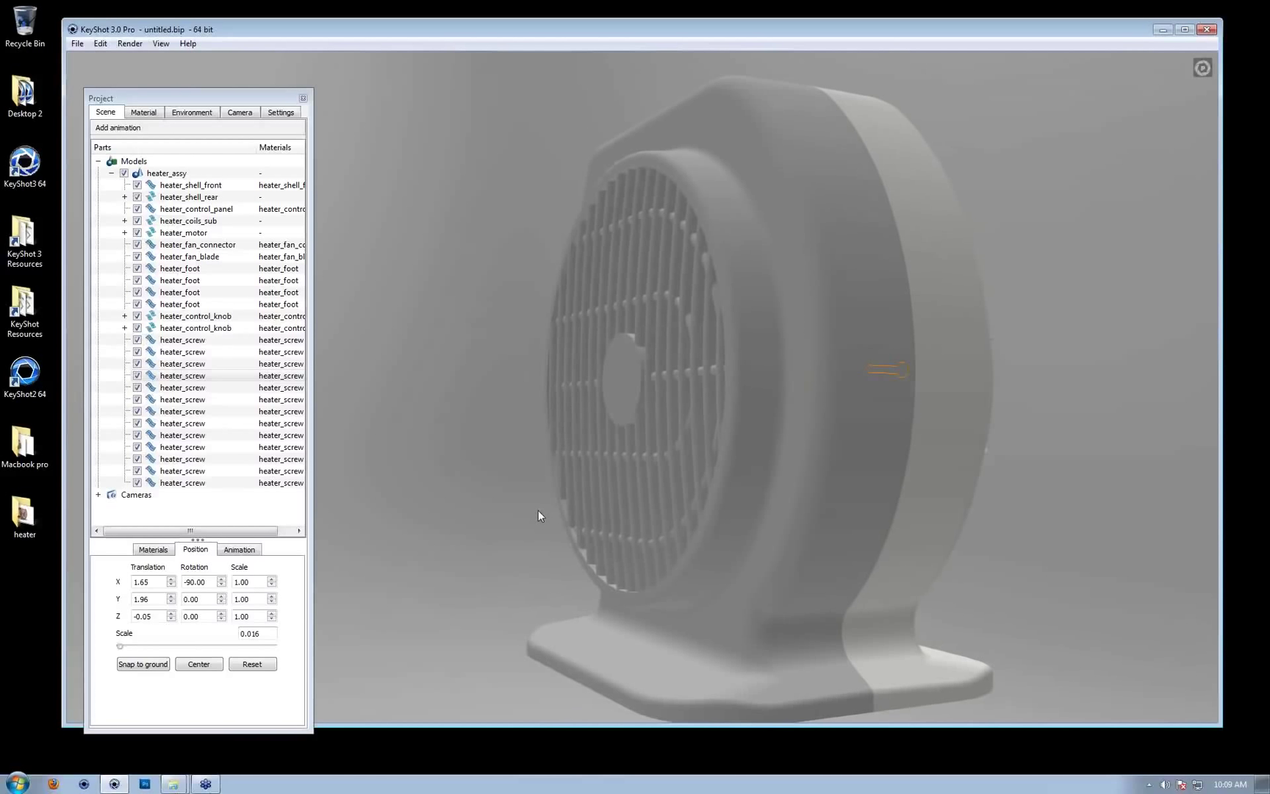
pyautogui.press('f')
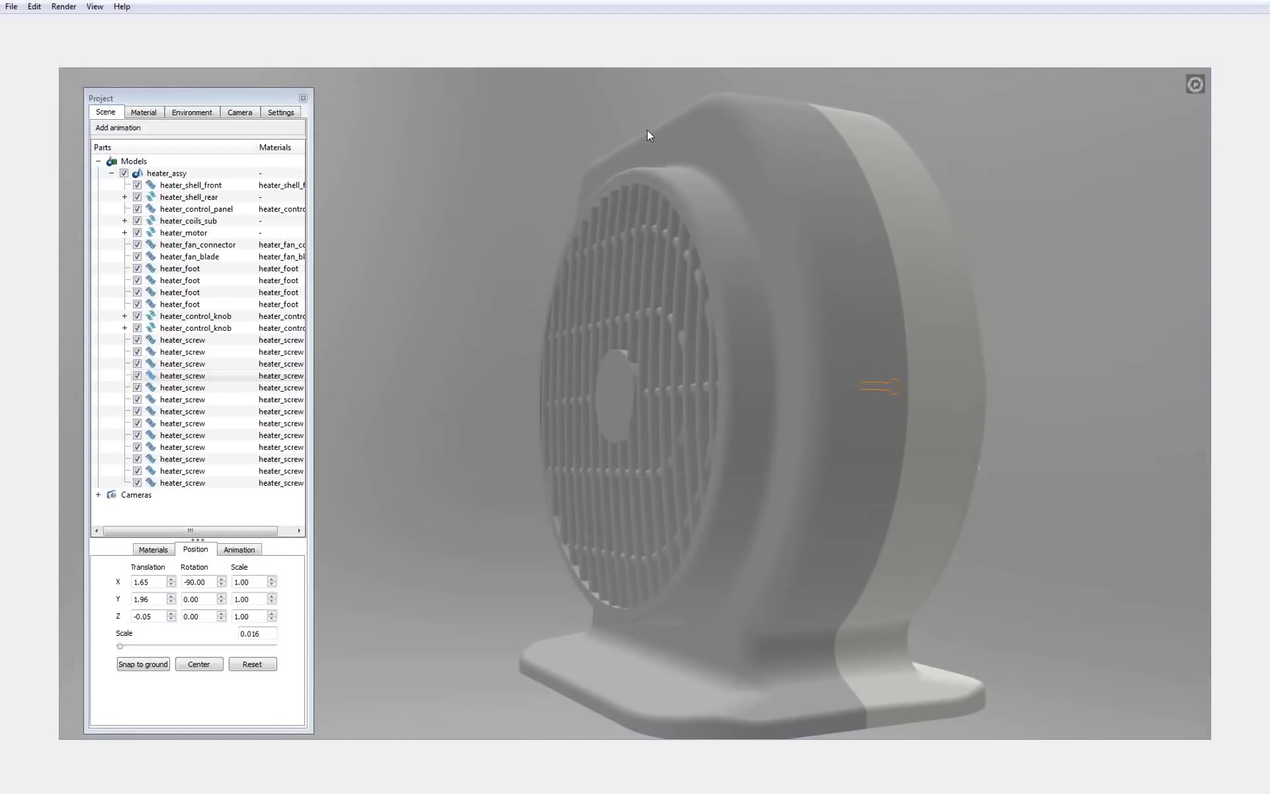
pyautogui.press('t')
pyautogui.press('f')
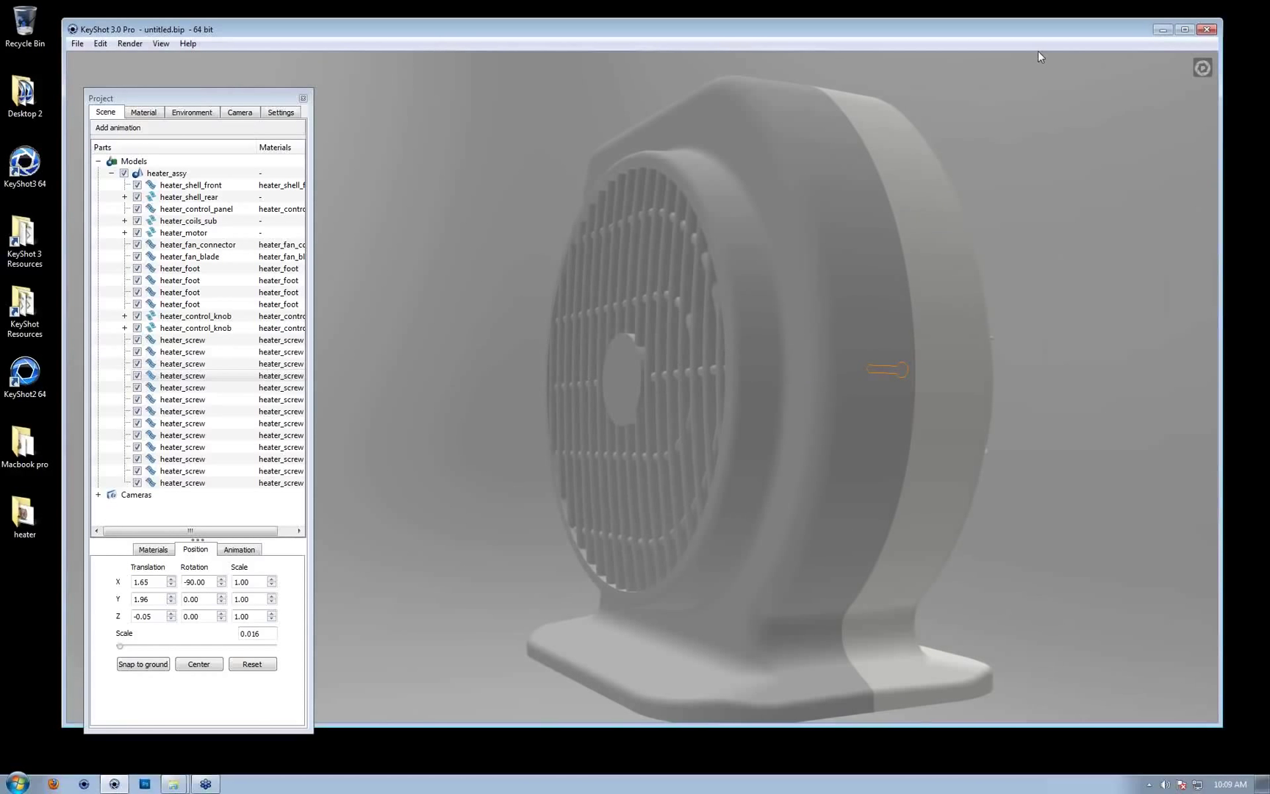
# Display the main toolbar below the scene and close the Project window after moving it clear of the heater
pyautogui.click(1091, 60)
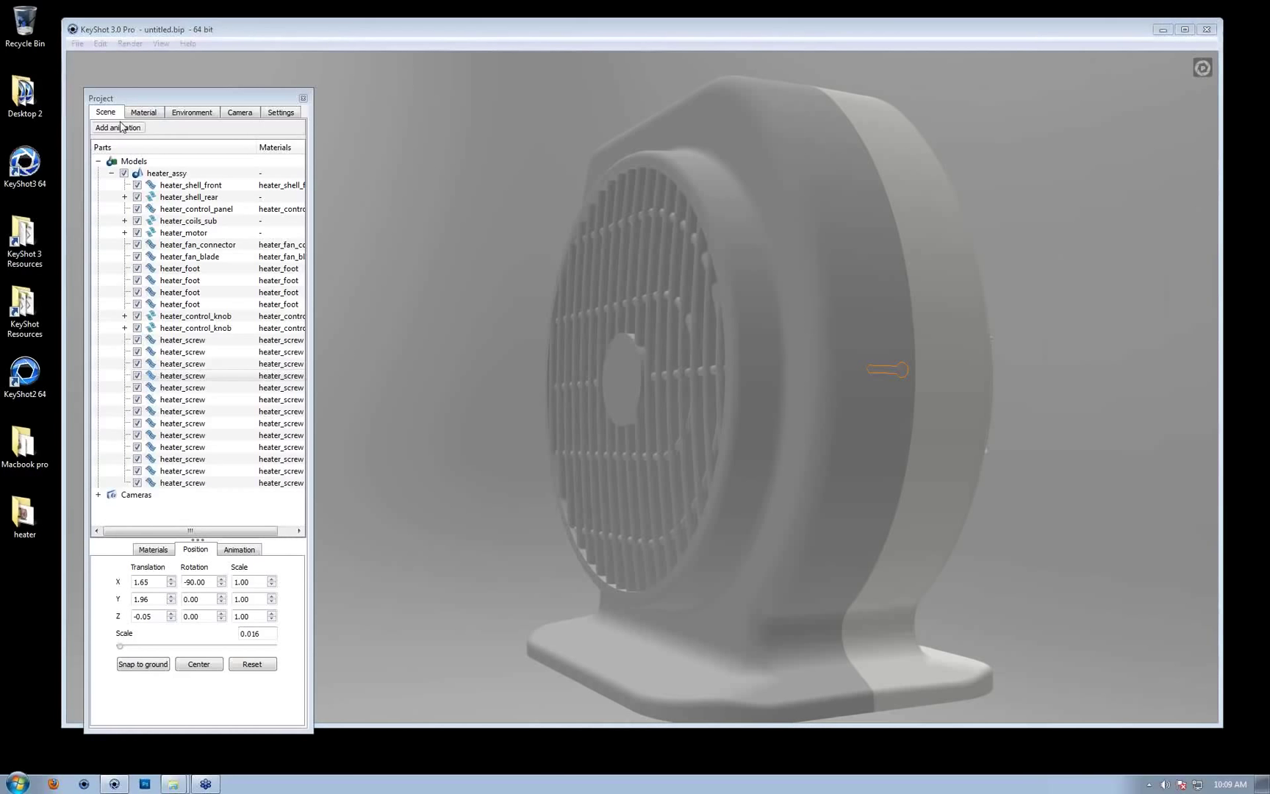
pyautogui.moveTo(264, 106); pyautogui.dragTo(1208, 139)
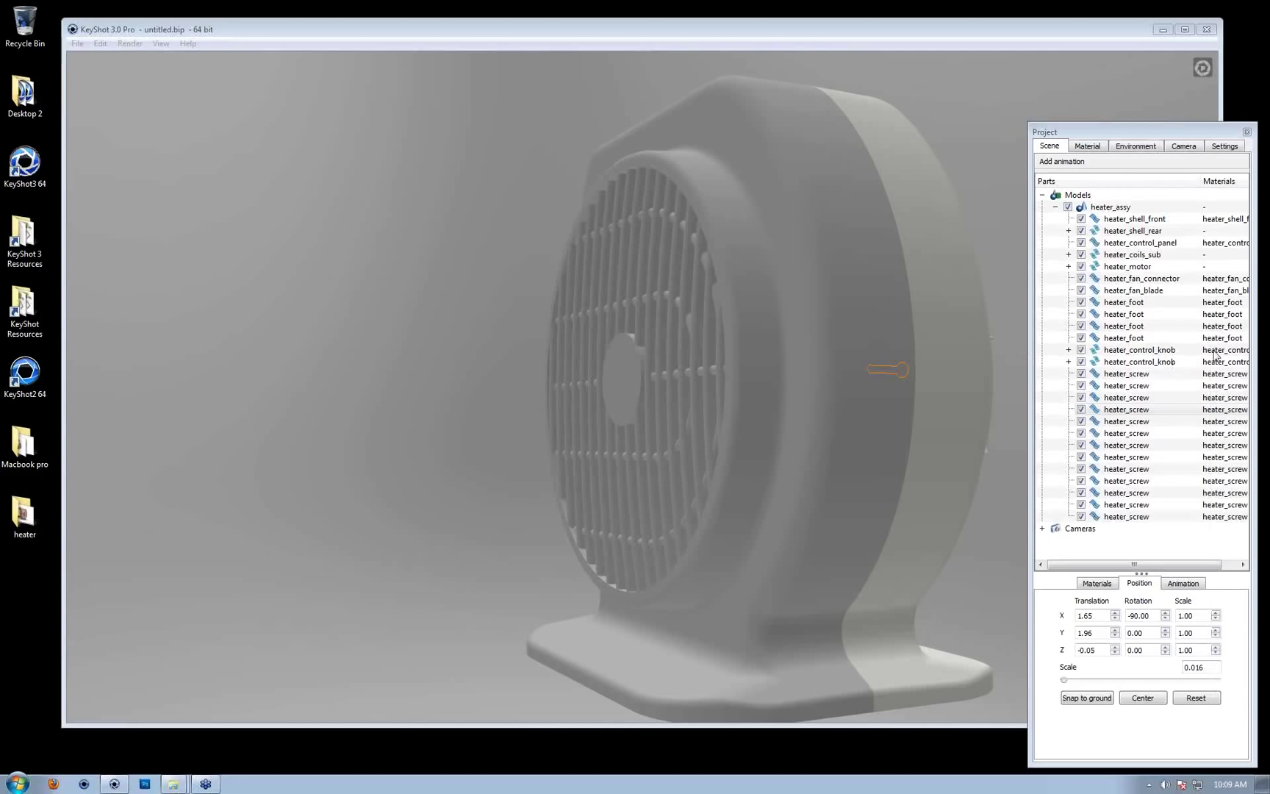
pyautogui.click(720, 430)
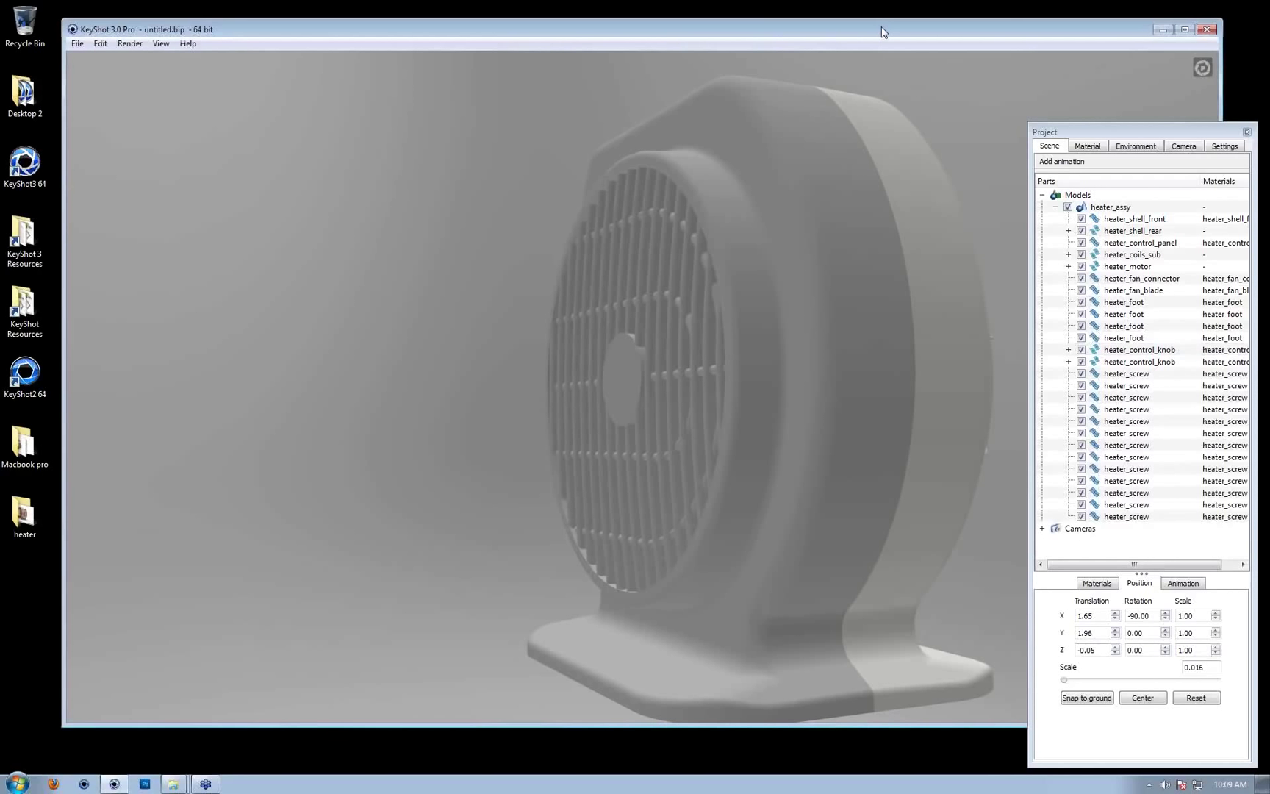
pyautogui.press('t')
pyautogui.moveTo(847, 360); pyautogui.dragTo(588, 360)
pyautogui.moveTo(1142, 132); pyautogui.dragTo(900, 158)
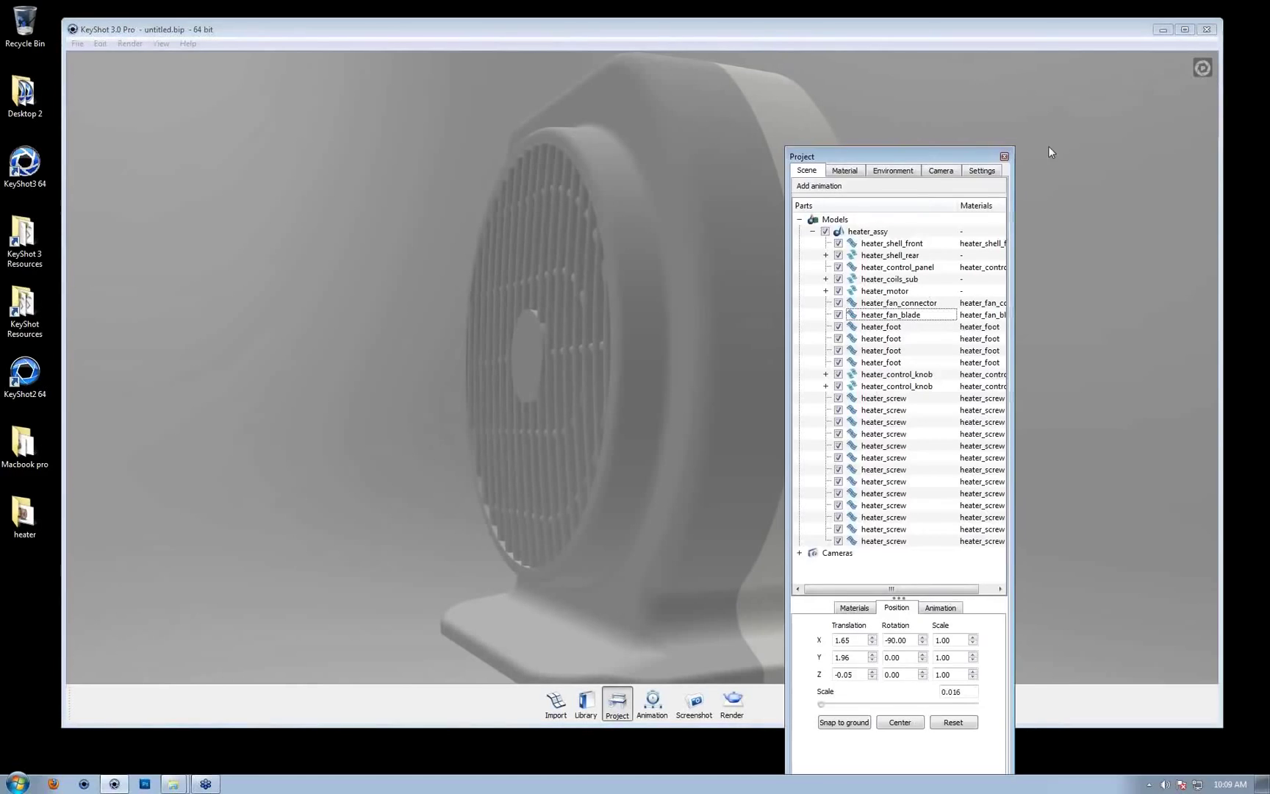
pyautogui.click(1005, 159)
# Turn the heater to its rear grille and browse the material Library's Paint folders down to the Metallic Basic colours
pyautogui.moveTo(1027, 281); pyautogui.dragTo(759, 430)
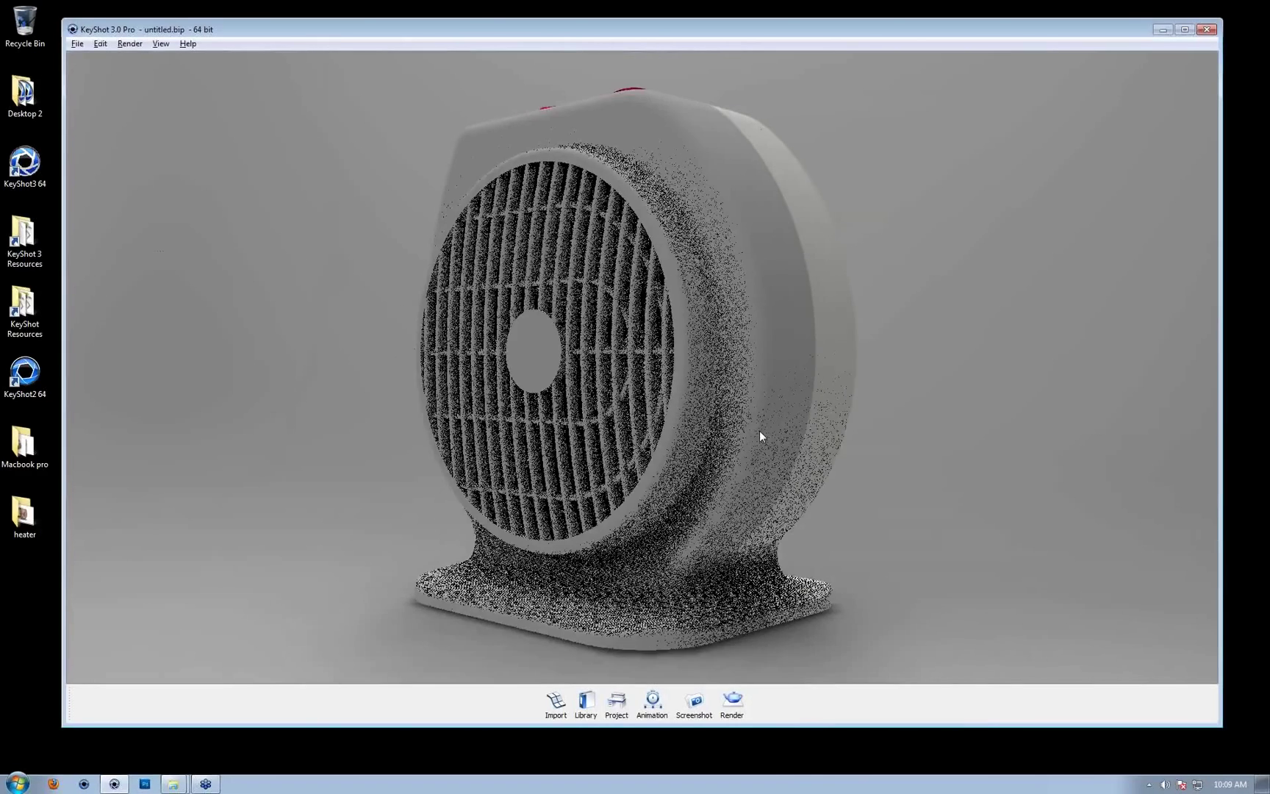
pyautogui.moveTo(683, 366); pyautogui.dragTo(884, 324)
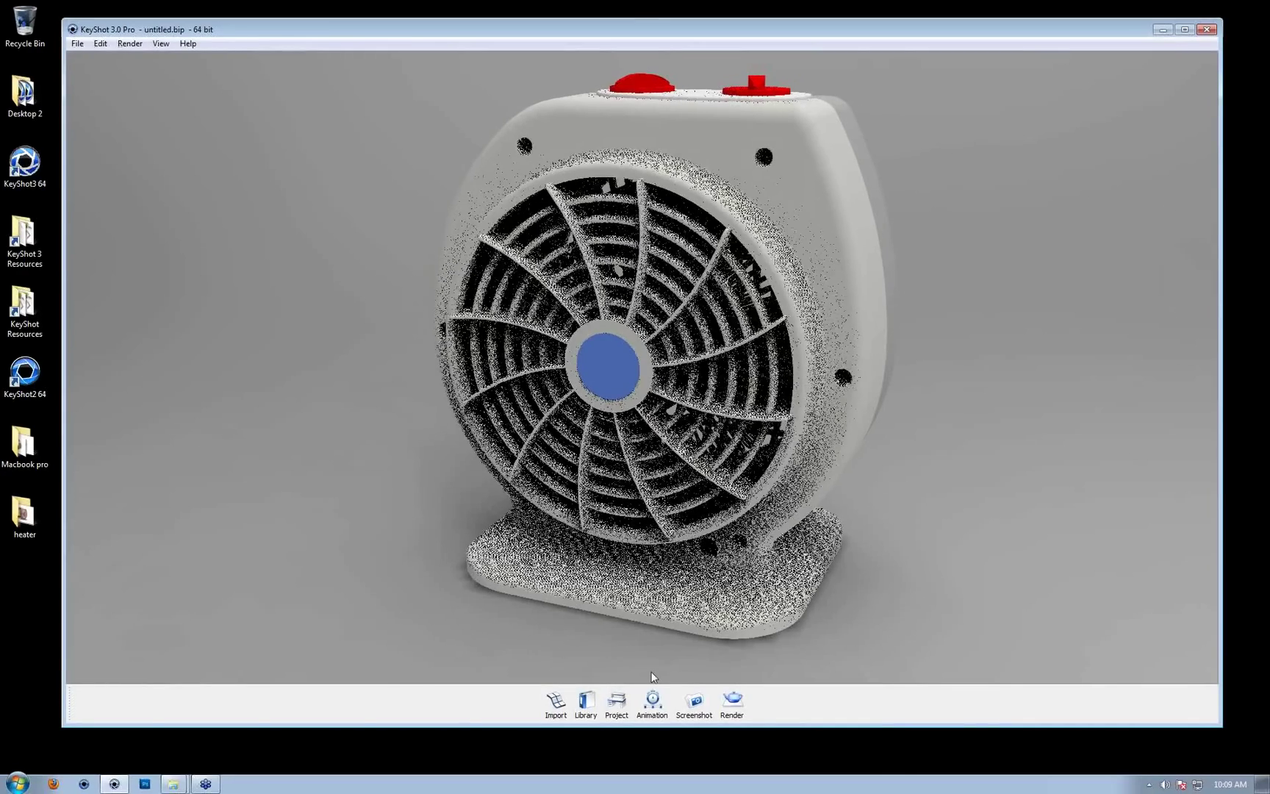
pyautogui.click(585, 701)
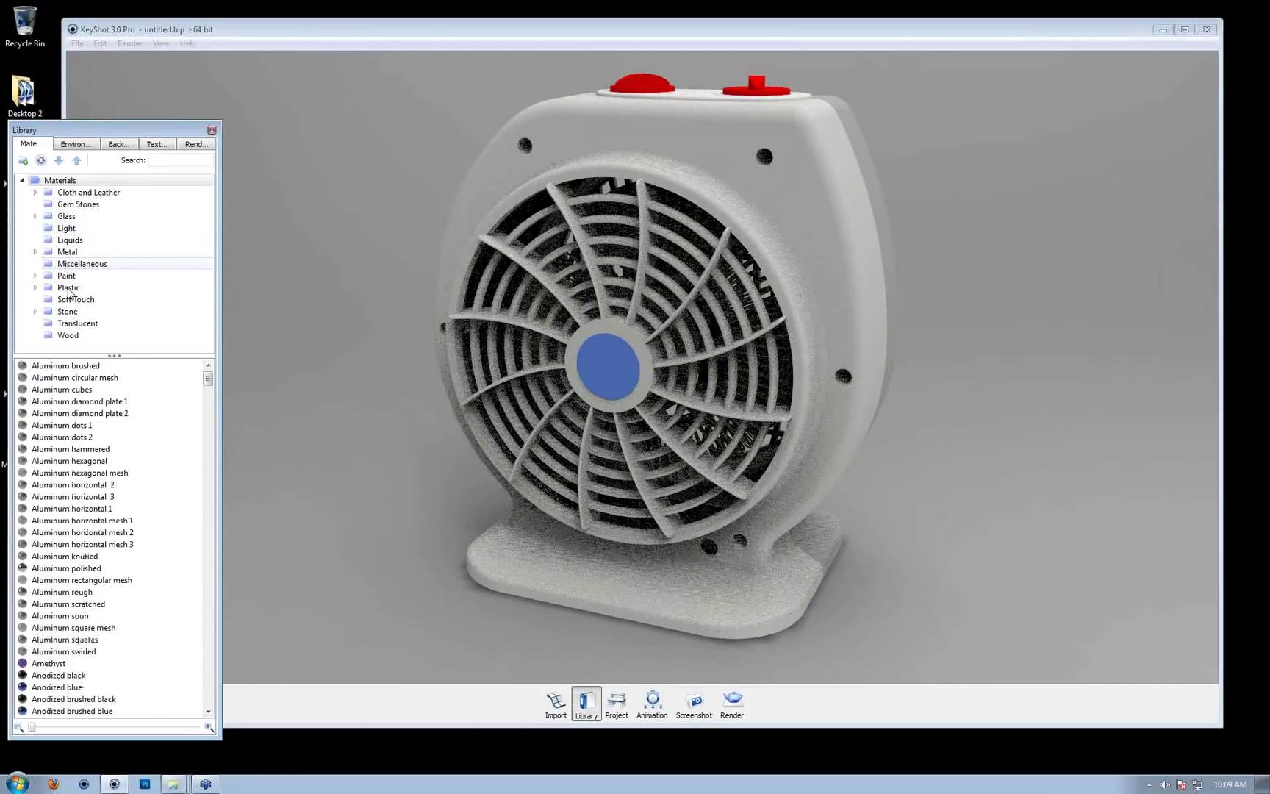
pyautogui.click(36, 276)
pyautogui.click(36, 276)
pyautogui.click(79, 290)
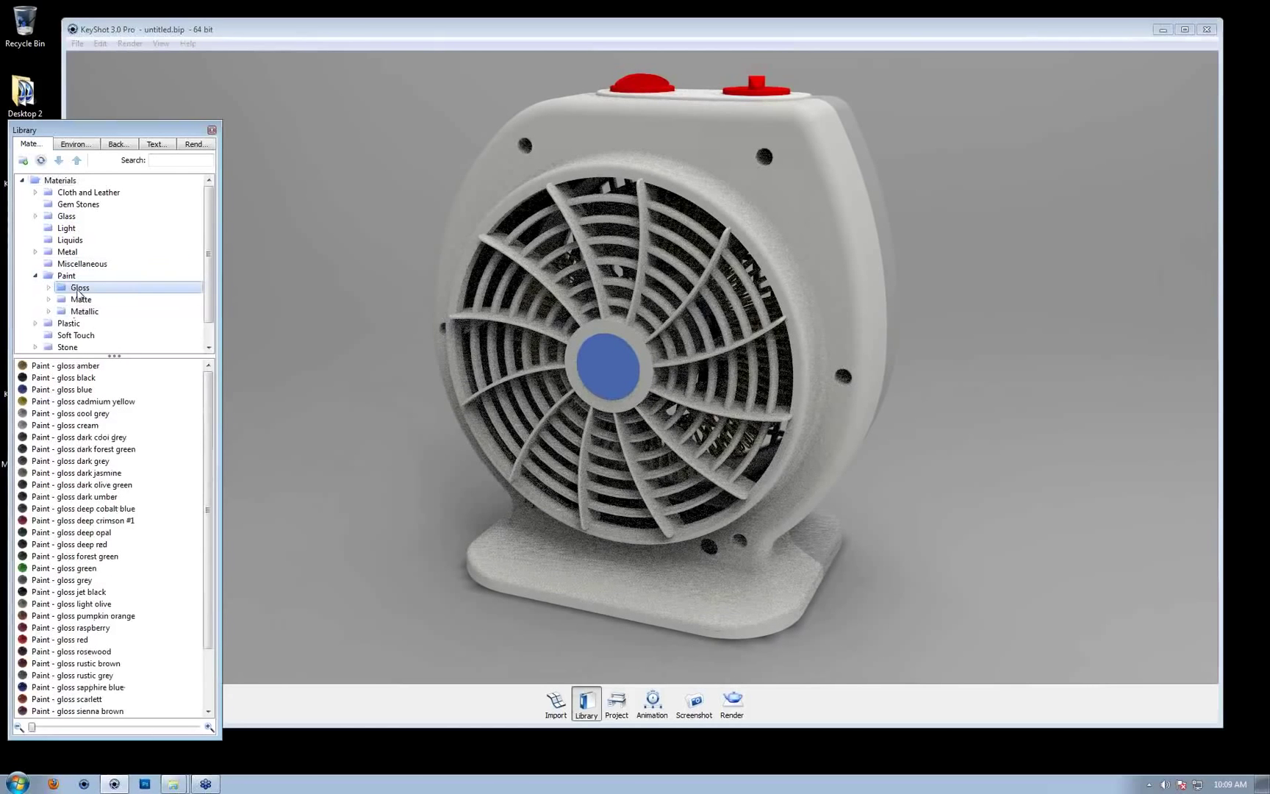
pyautogui.click(79, 299)
pyautogui.click(78, 310)
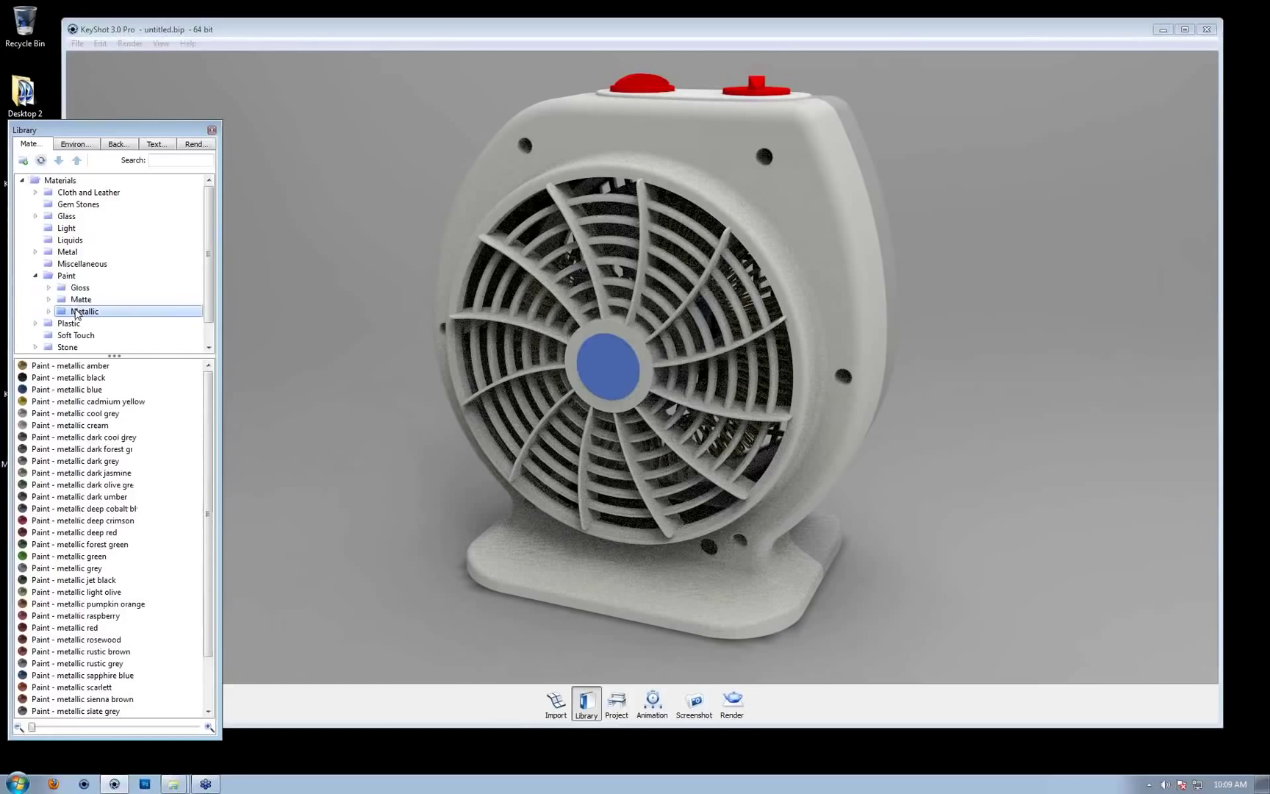
pyautogui.click(47, 311)
pyautogui.scroll(-2, 88, 294)
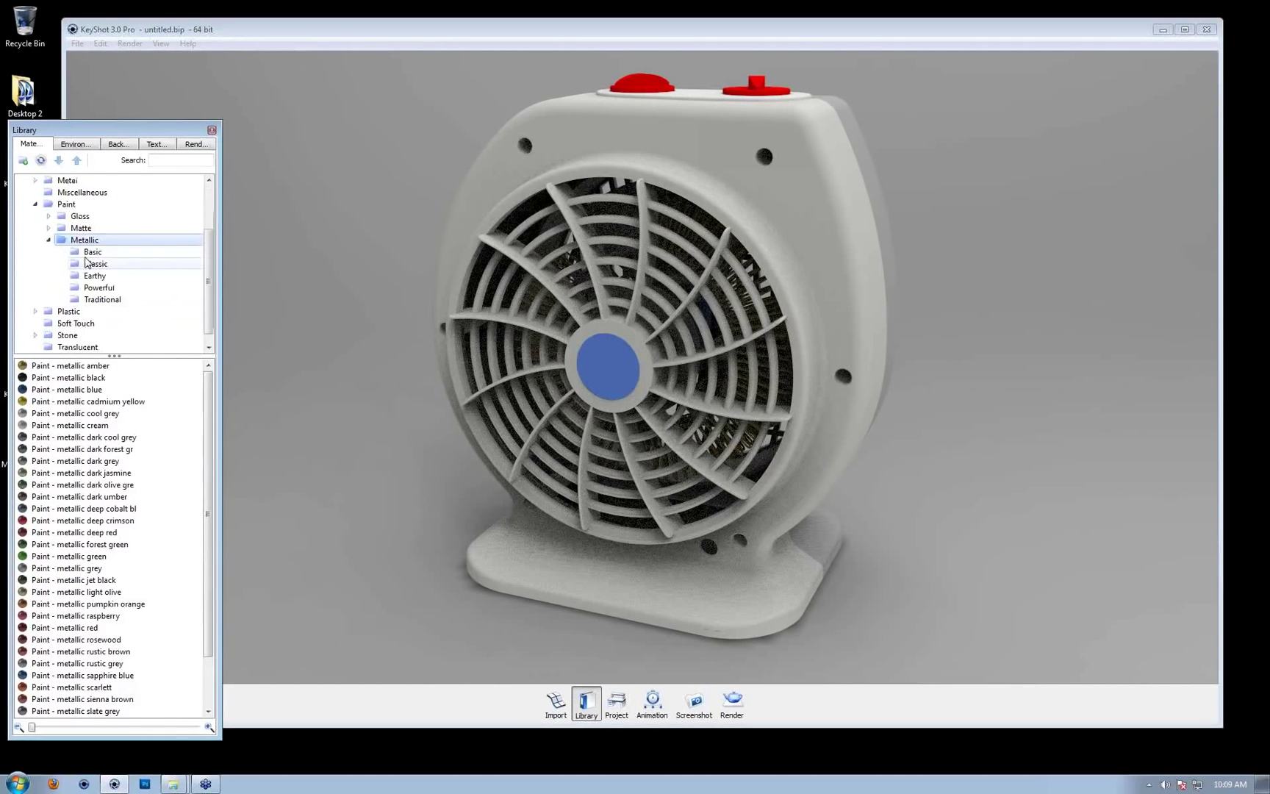
pyautogui.click(93, 251)
# Apply Paint - metallic white to the heater's rear shell and Paint - metallic blue to its front shell
pyautogui.moveTo(711, 218); pyautogui.dragTo(555, 266)
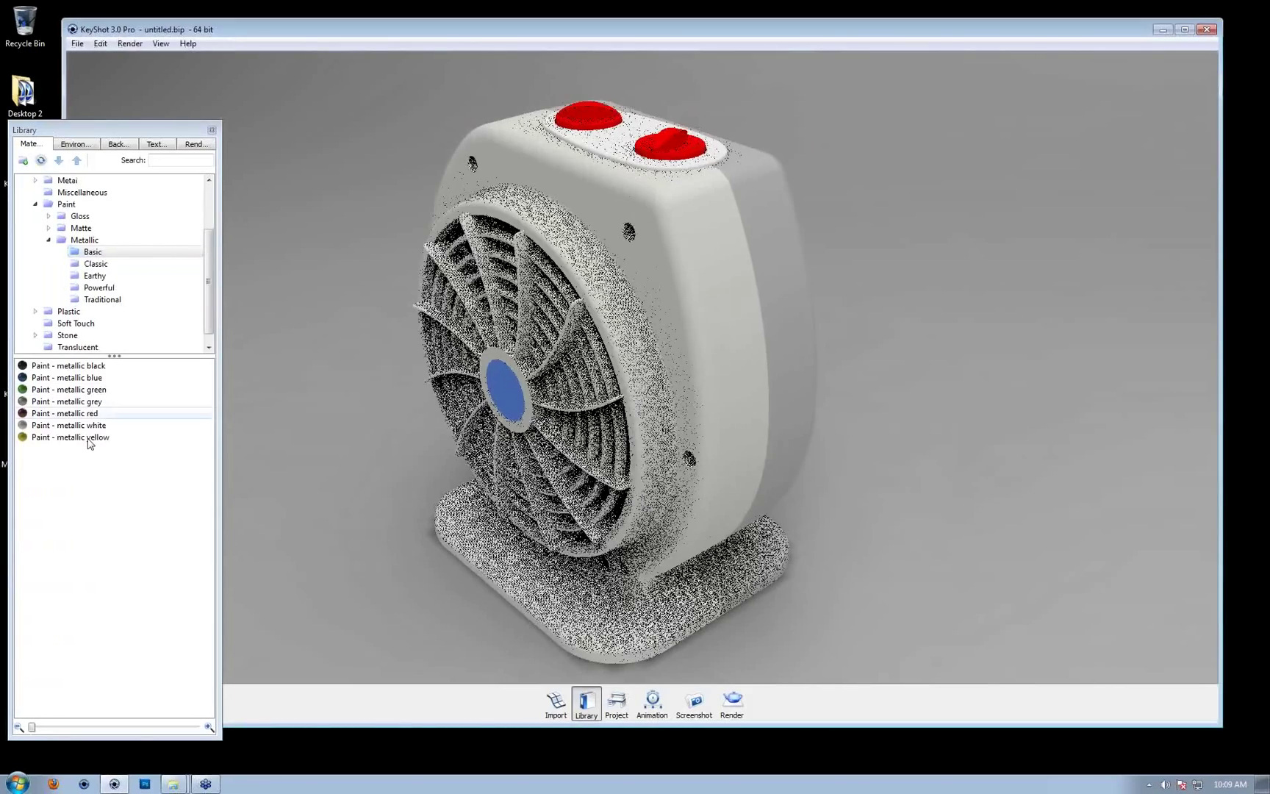
pyautogui.moveTo(68, 425)
pyautogui.mouseDown()
pyautogui.moveTo(765, 277)
pyautogui.moveTo(713, 274)
pyautogui.mouseUp()
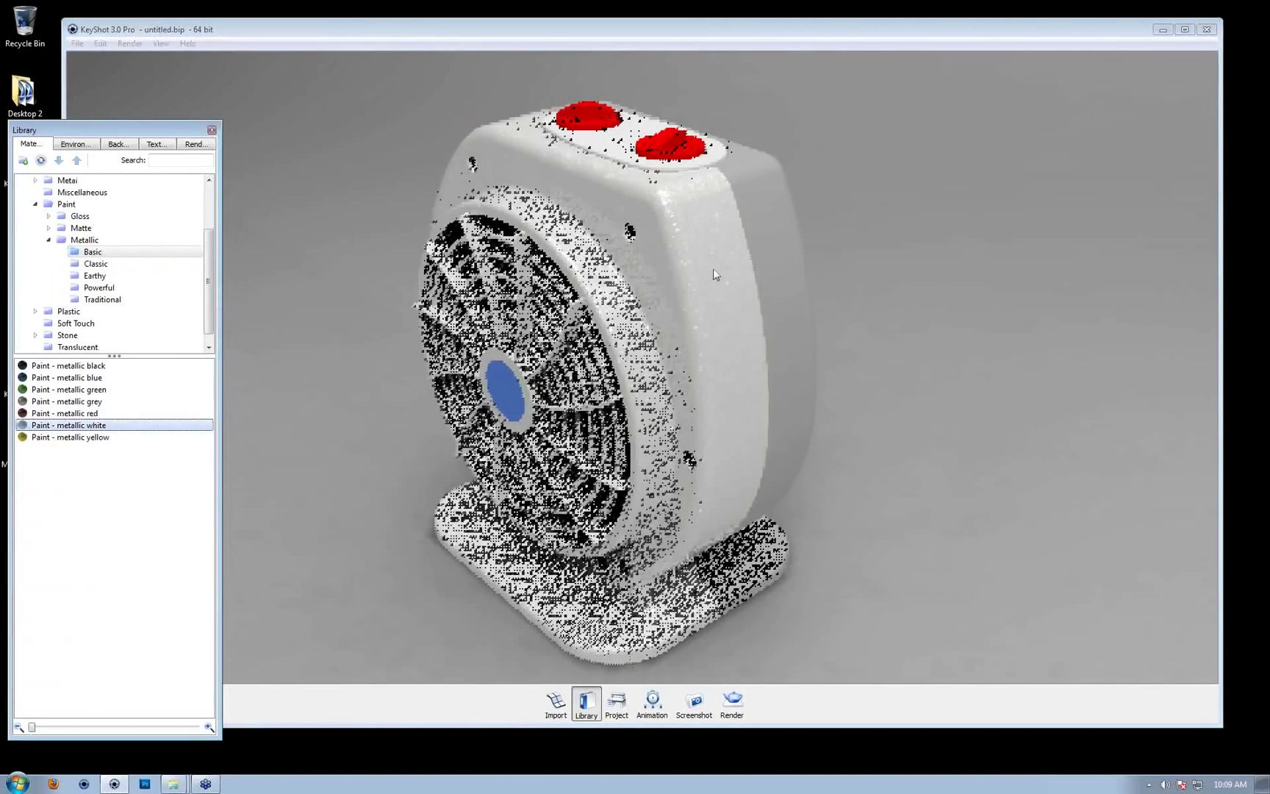
pyautogui.click(97, 404)
pyautogui.moveTo(96, 403); pyautogui.dragTo(767, 221)
pyautogui.moveTo(822, 393); pyautogui.dragTo(620, 371)
pyautogui.moveTo(66, 377); pyautogui.dragTo(629, 276)
pyautogui.moveTo(790, 315); pyautogui.dragTo(505, 332)
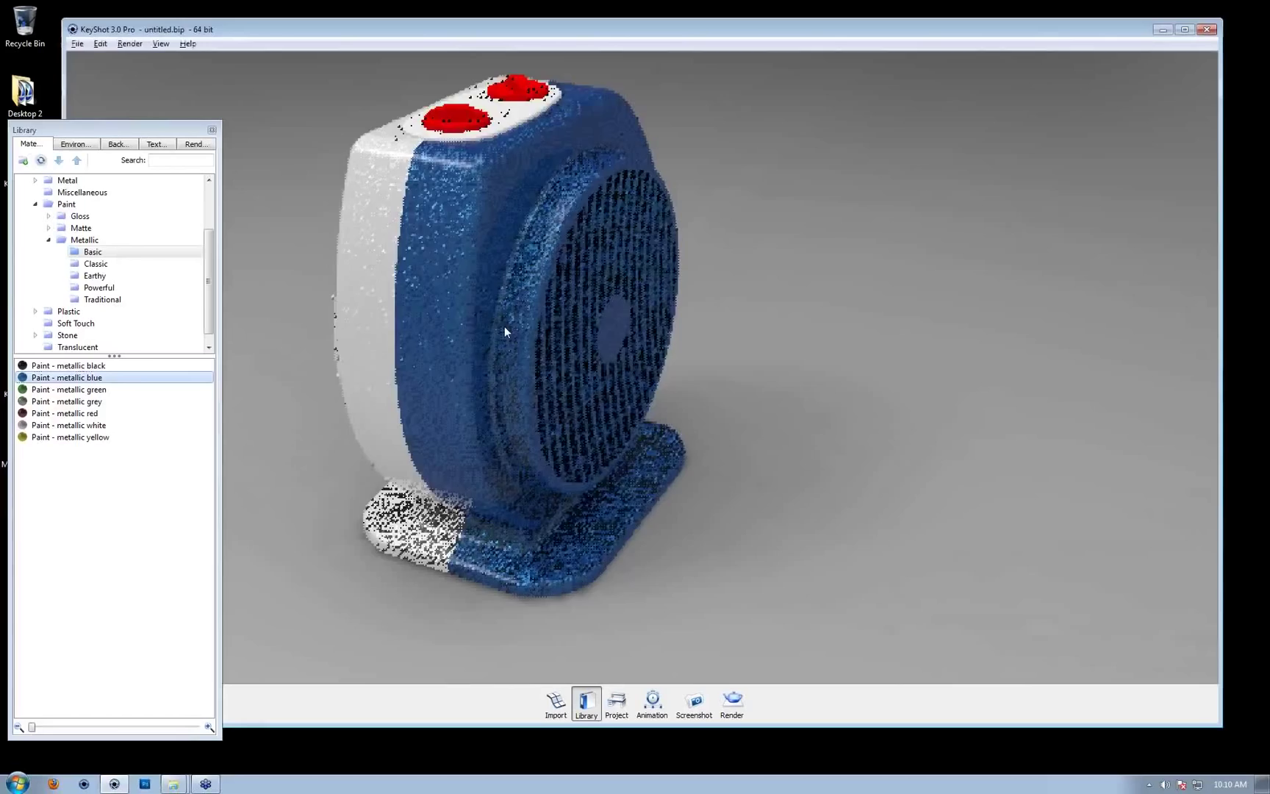
pyautogui.moveTo(909, 306); pyautogui.dragTo(633, 320)
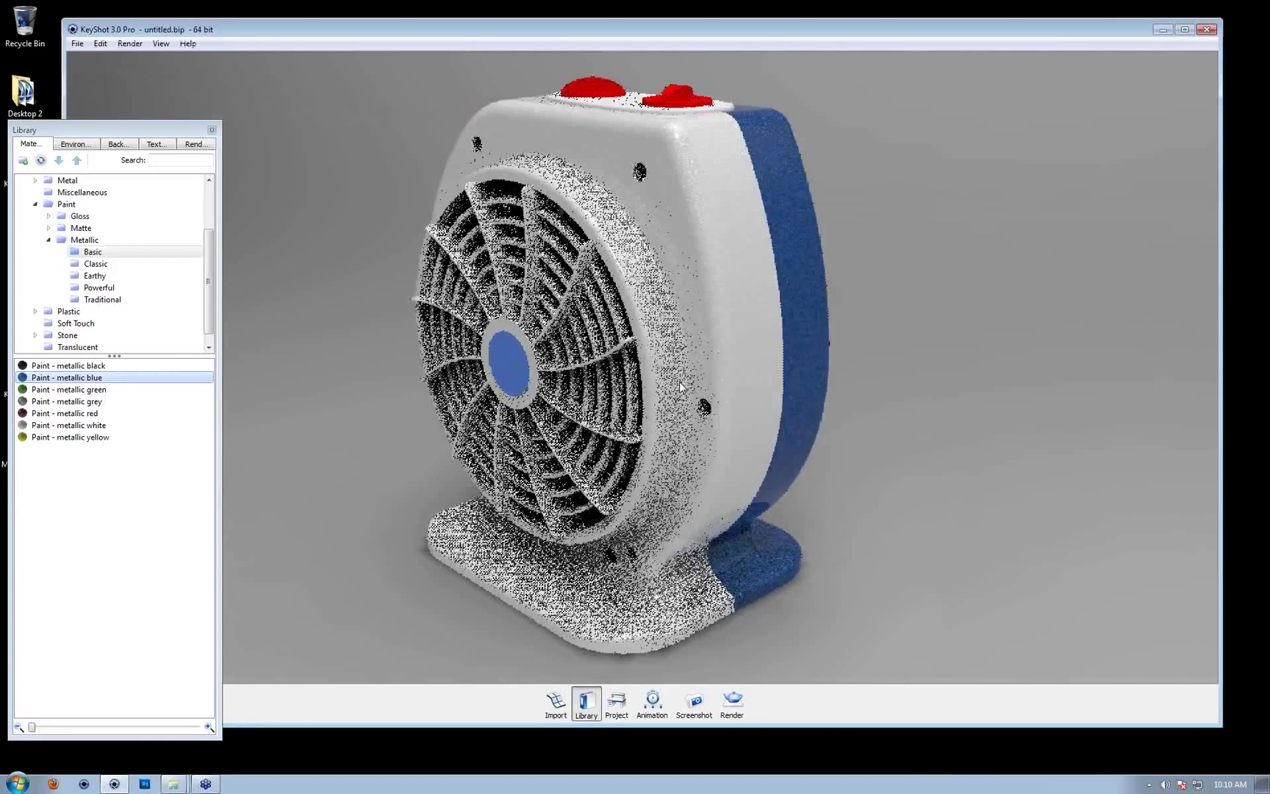
pyautogui.moveTo(374, 236); pyautogui.dragTo(416, 215)
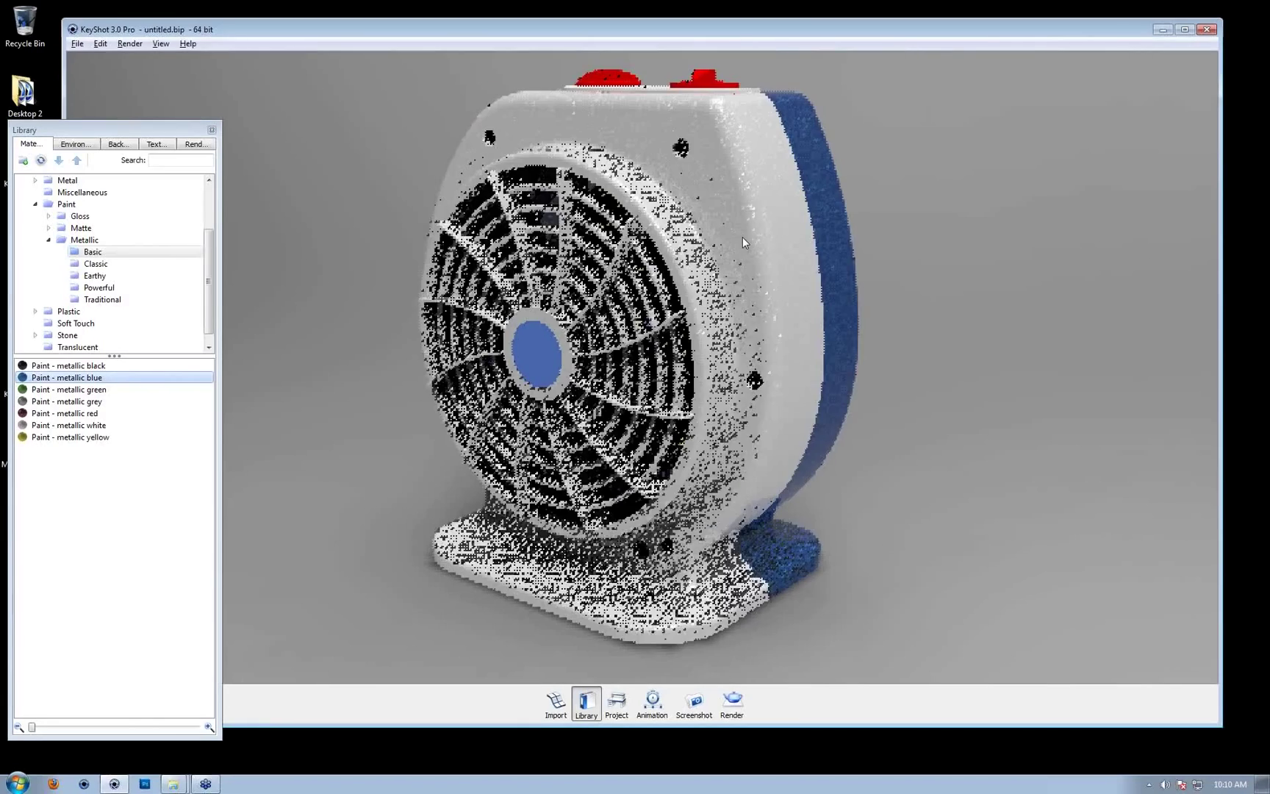
# Hide the rear and front shells and examine the heater's internal parts from above
pyautogui.rightClick(740, 217)
pyautogui.click(793, 322)
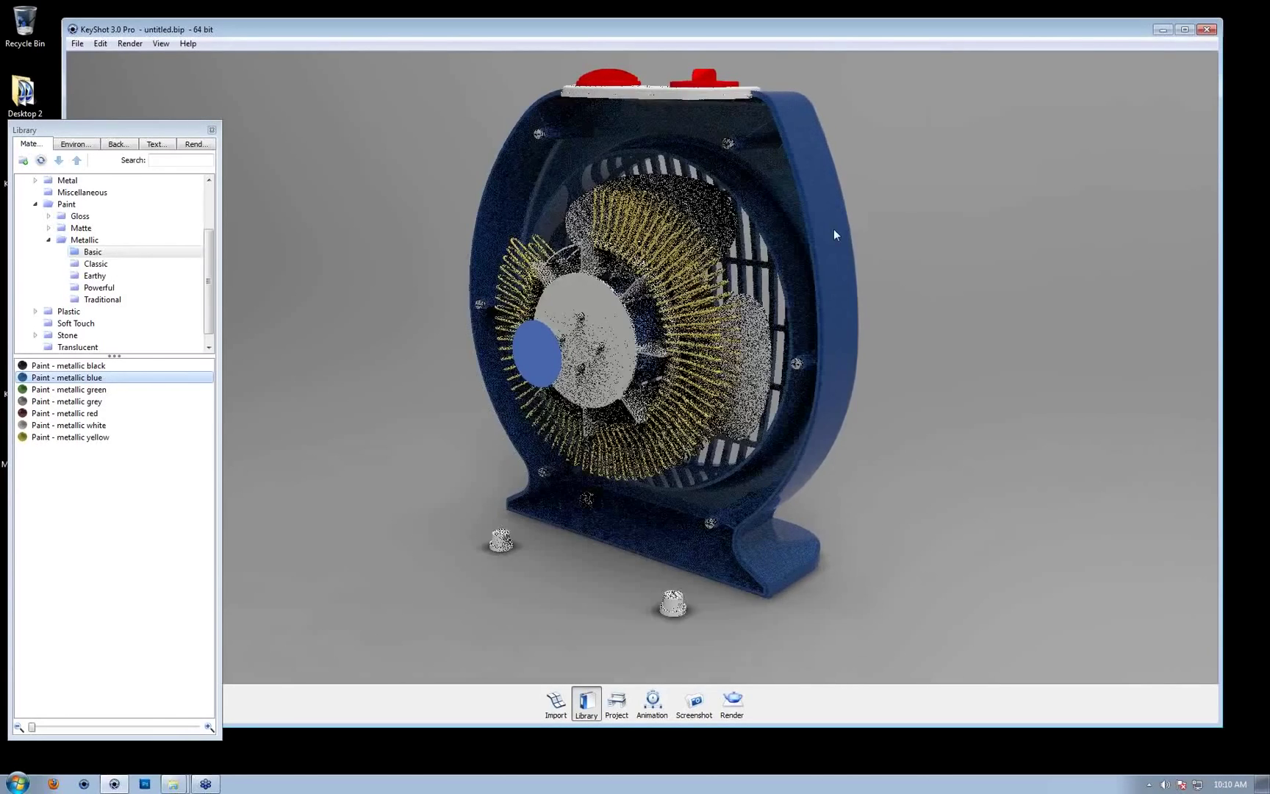
pyautogui.rightClick(833, 241)
pyautogui.click(871, 361)
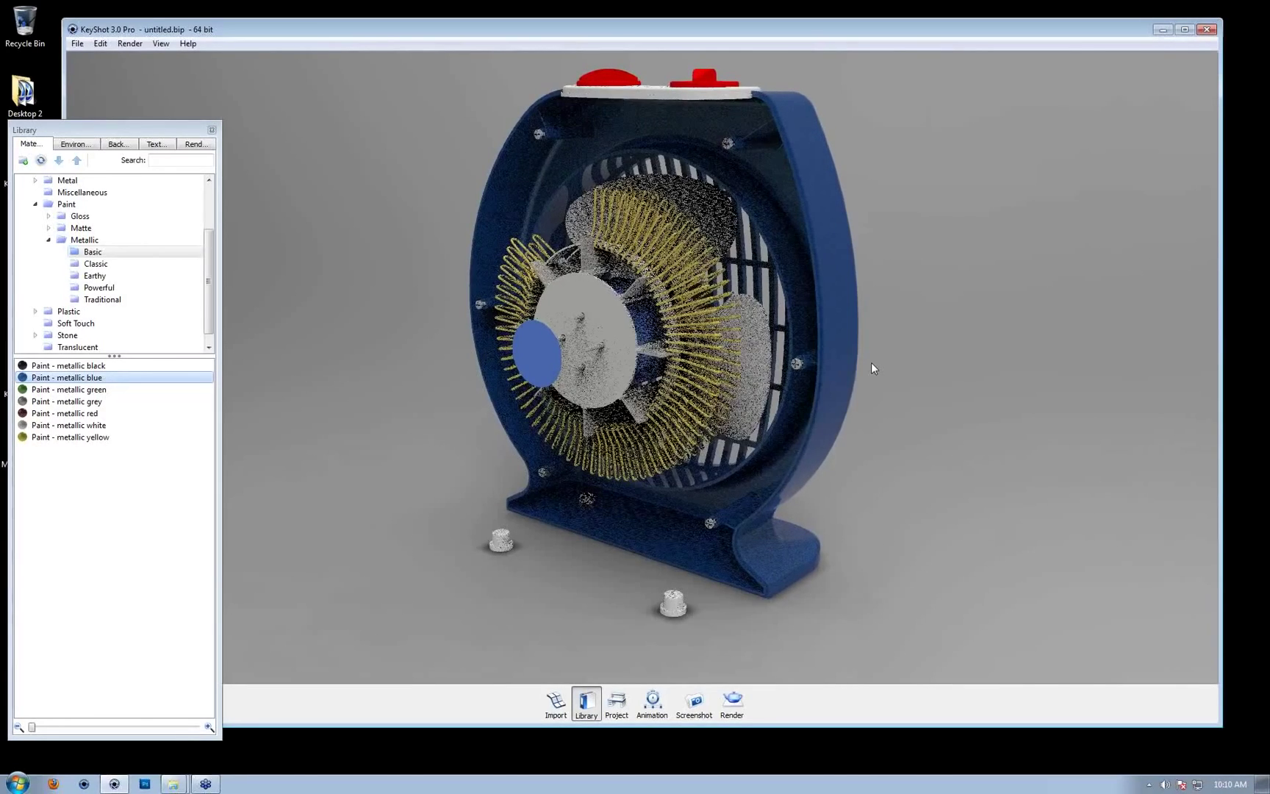
pyautogui.moveTo(813, 400); pyautogui.dragTo(792, 478)
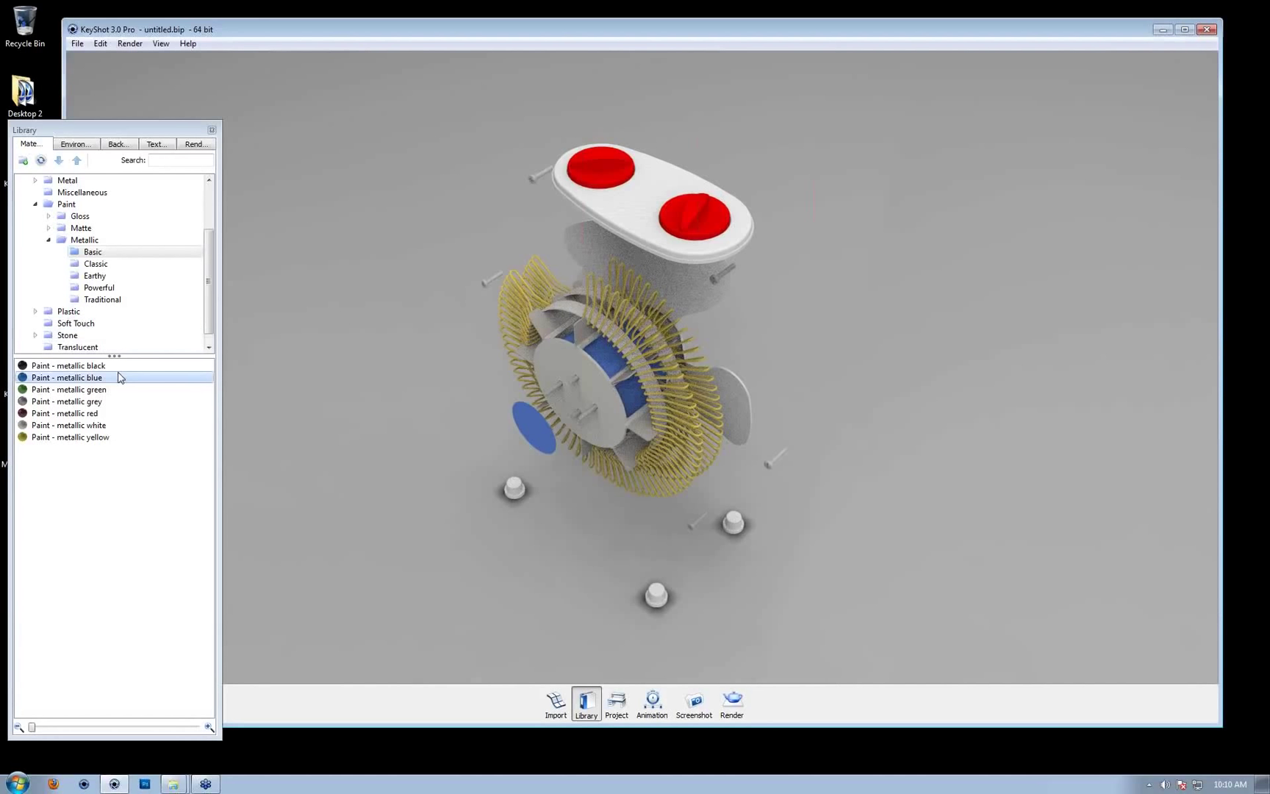
pyautogui.moveTo(120, 377)
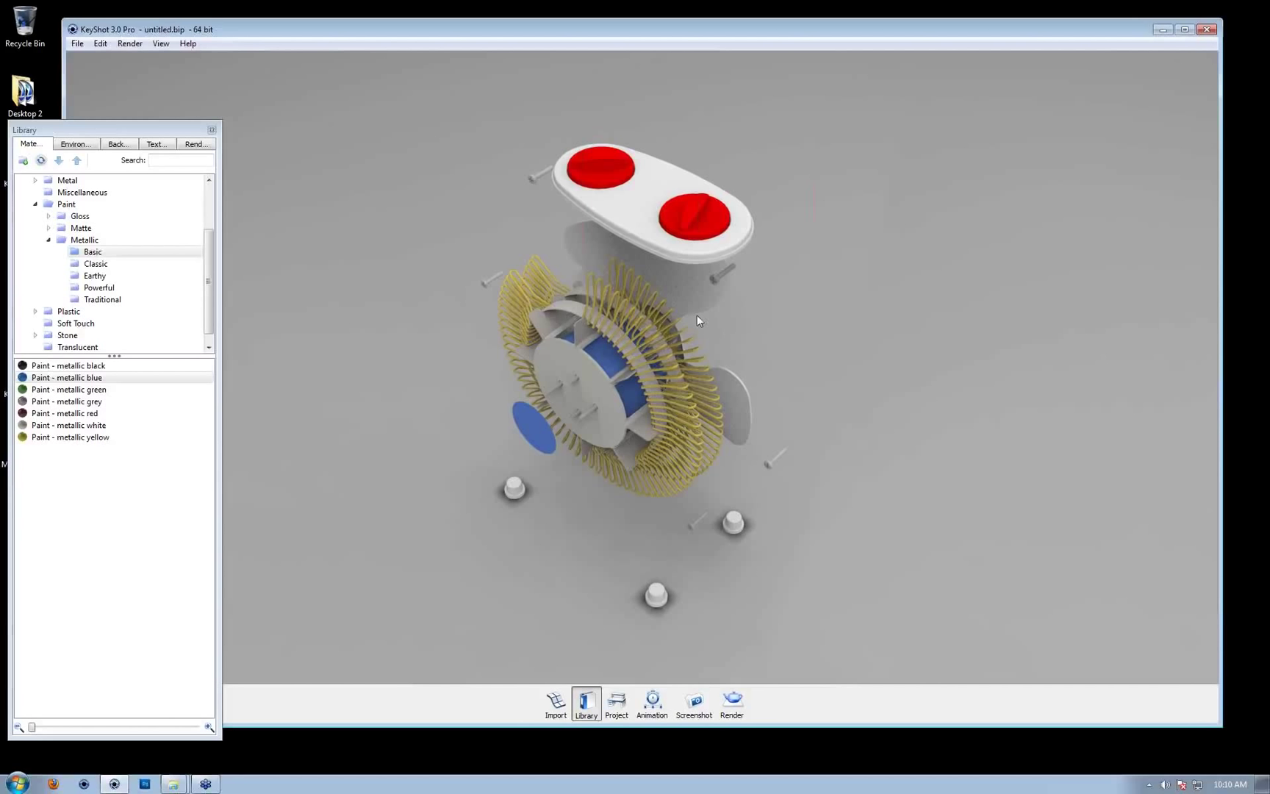
# Show the heater_control_panel material in the Project window and enlarge the in-project materials list with smaller thumbnails
pyautogui.click(616, 715)
pyautogui.moveTo(932, 157); pyautogui.dragTo(1124, 114)
pyautogui.click(1036, 129)
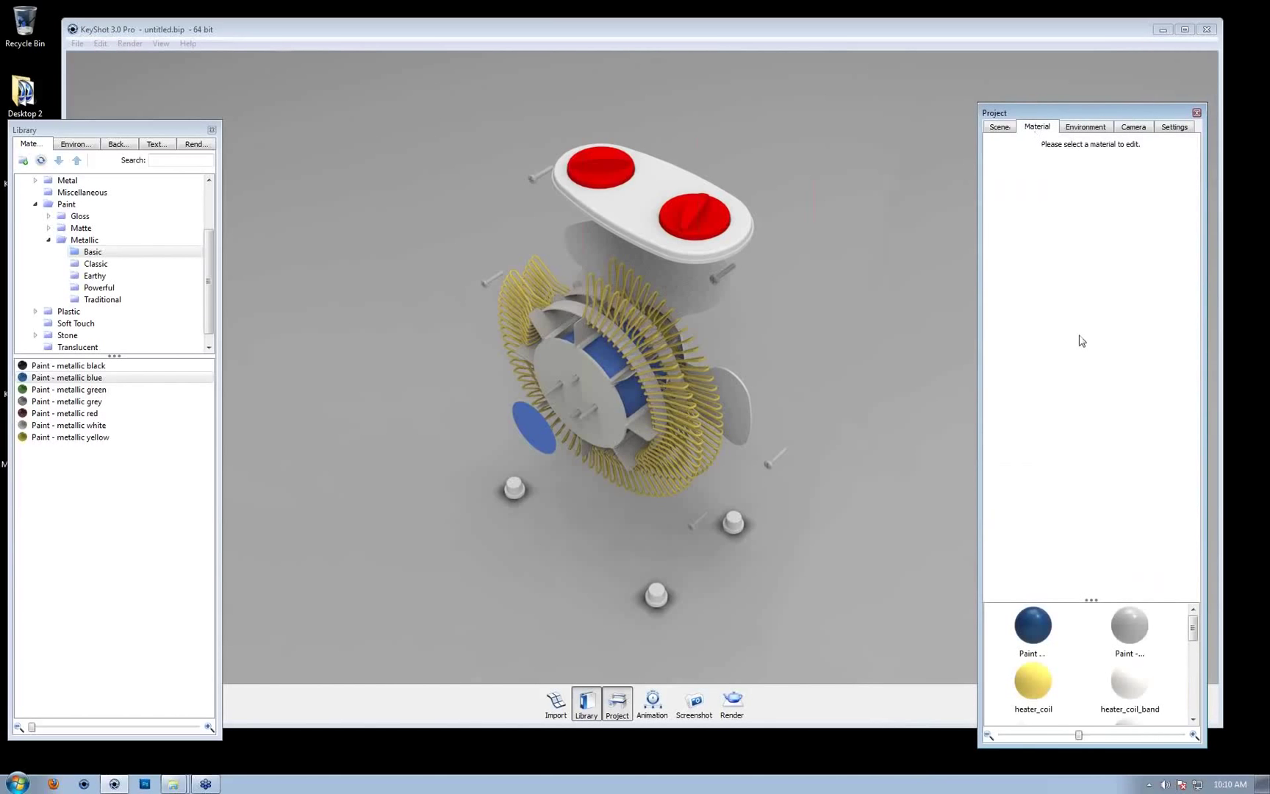
pyautogui.doubleClick(654, 223)
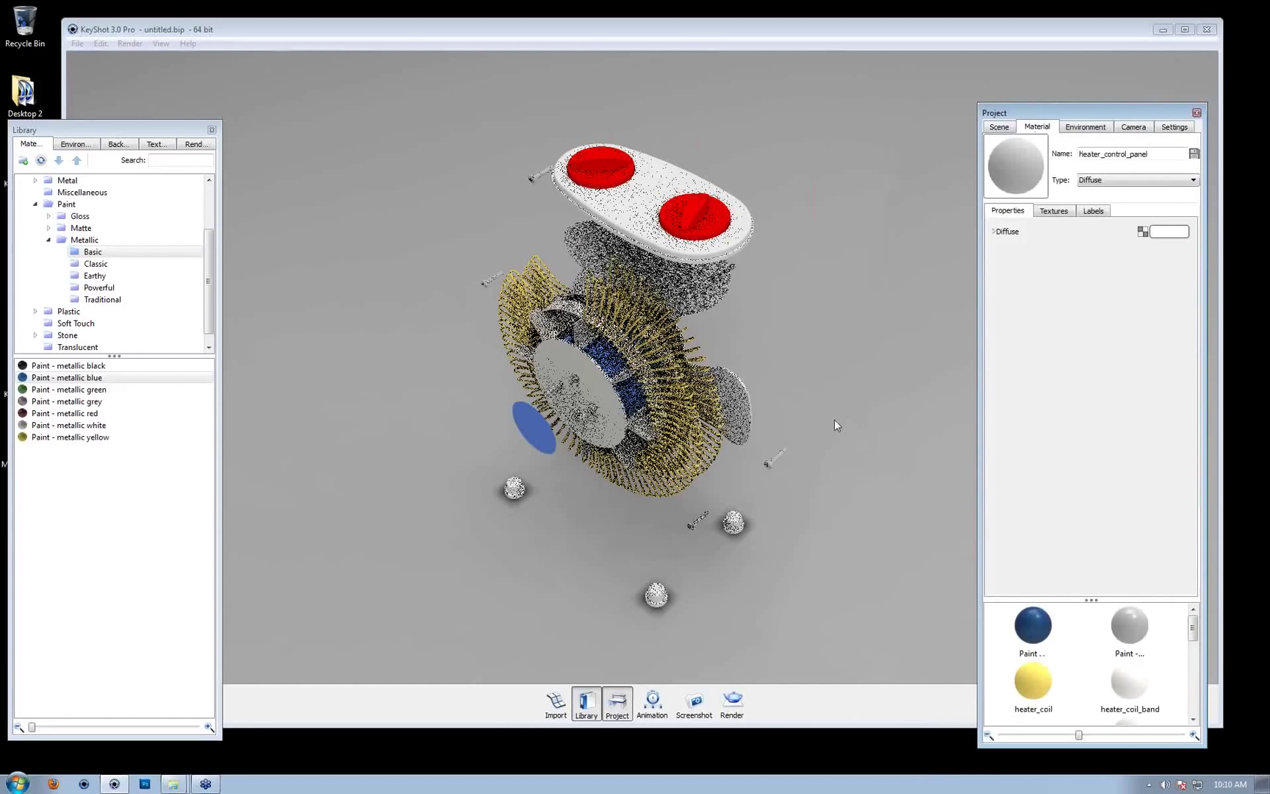
pyautogui.moveTo(1091, 599); pyautogui.dragTo(1092, 332)
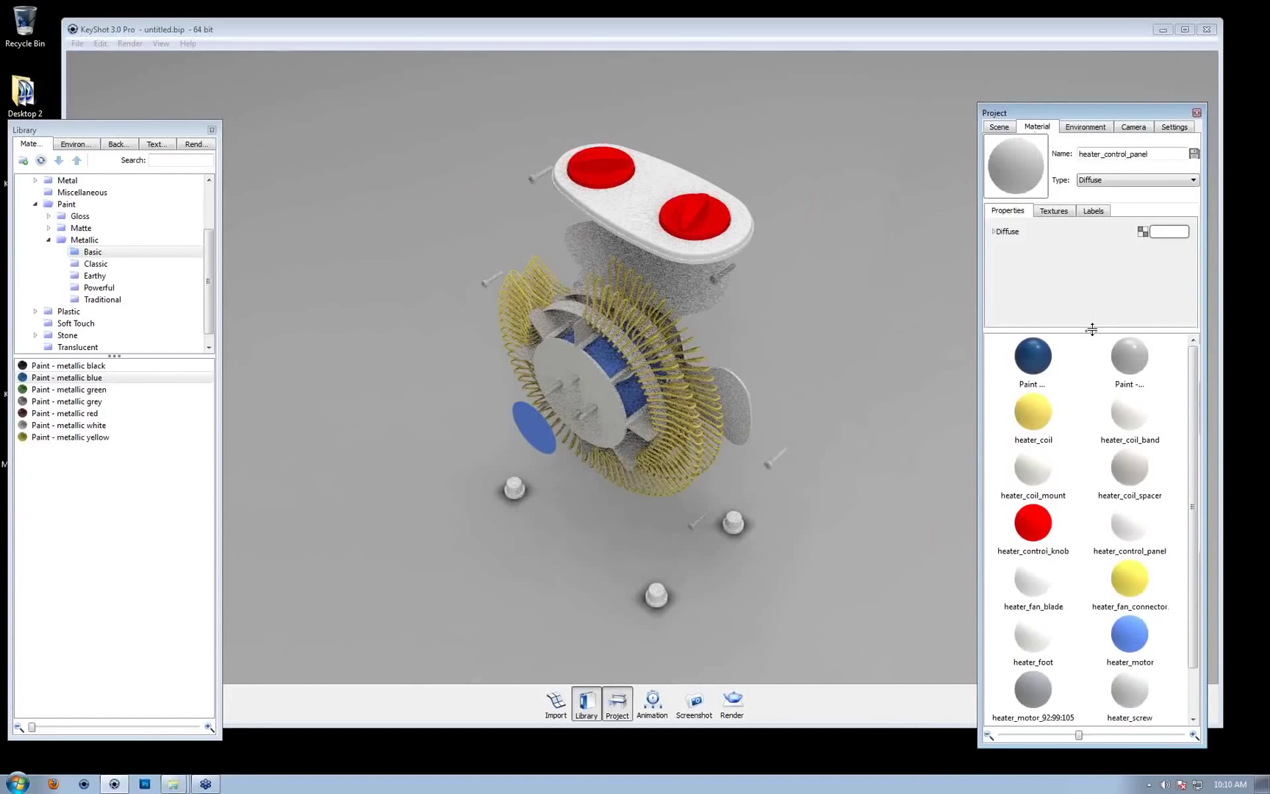
pyautogui.moveTo(1079, 735)
pyautogui.mouseDown()
pyautogui.moveTo(976, 750)
pyautogui.moveTo(1055, 746)
pyautogui.mouseUp()
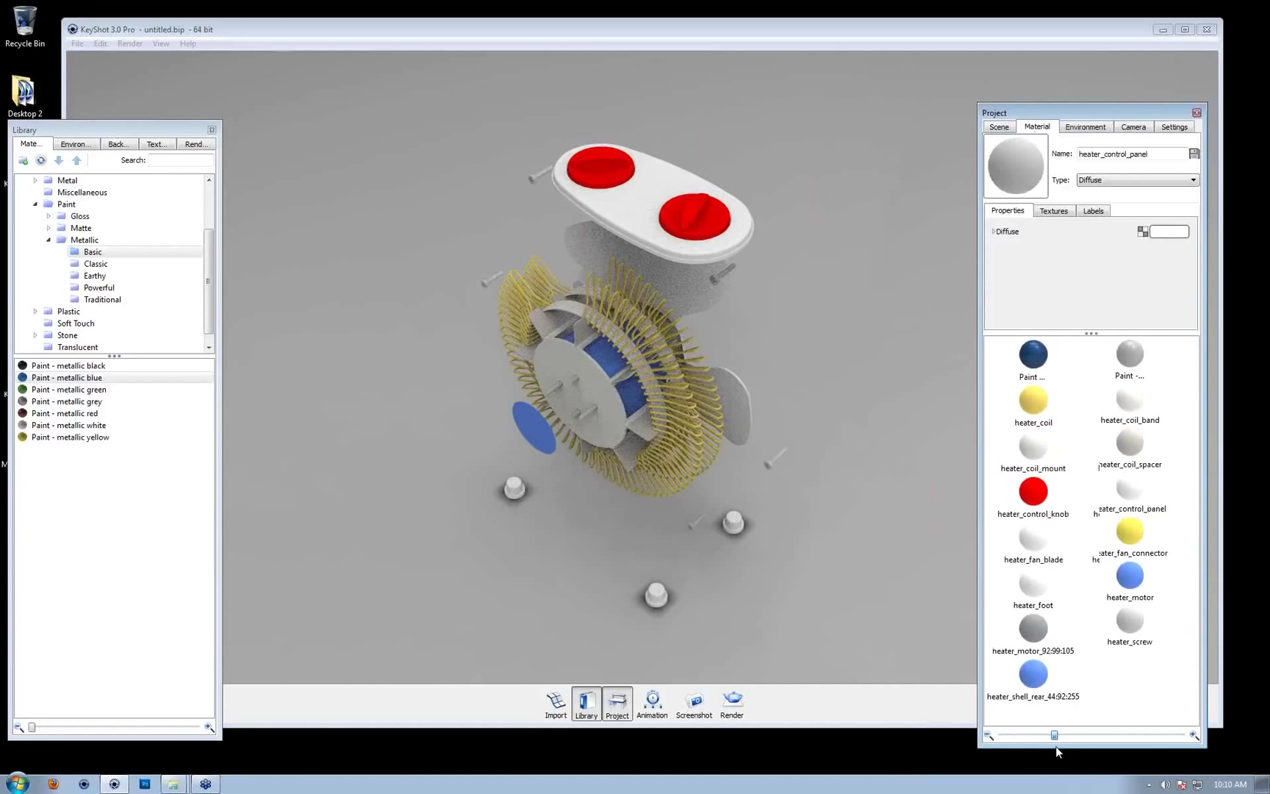
# Show all hidden parts again and open the rear shell's metallic white paint in the material properties
pyautogui.rightClick(687, 347)
pyautogui.click(717, 354)
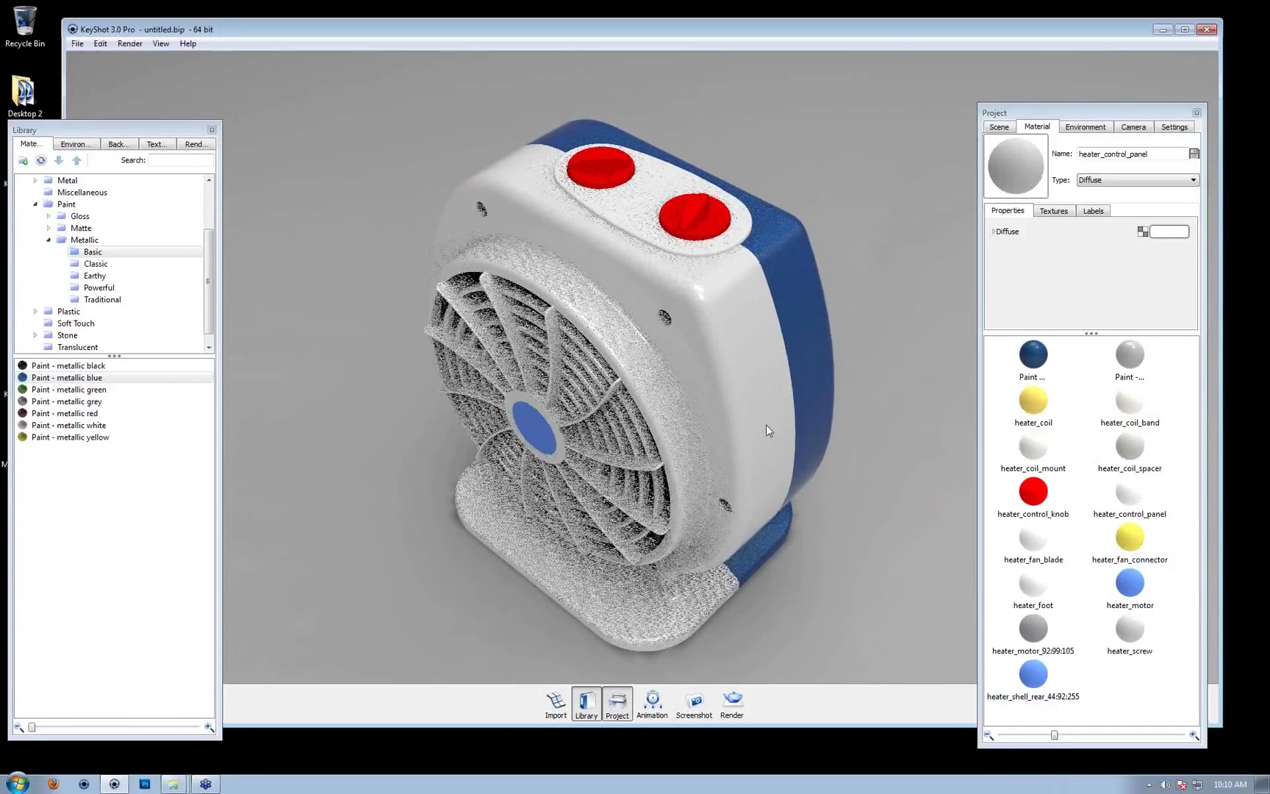
pyautogui.doubleClick(714, 400)
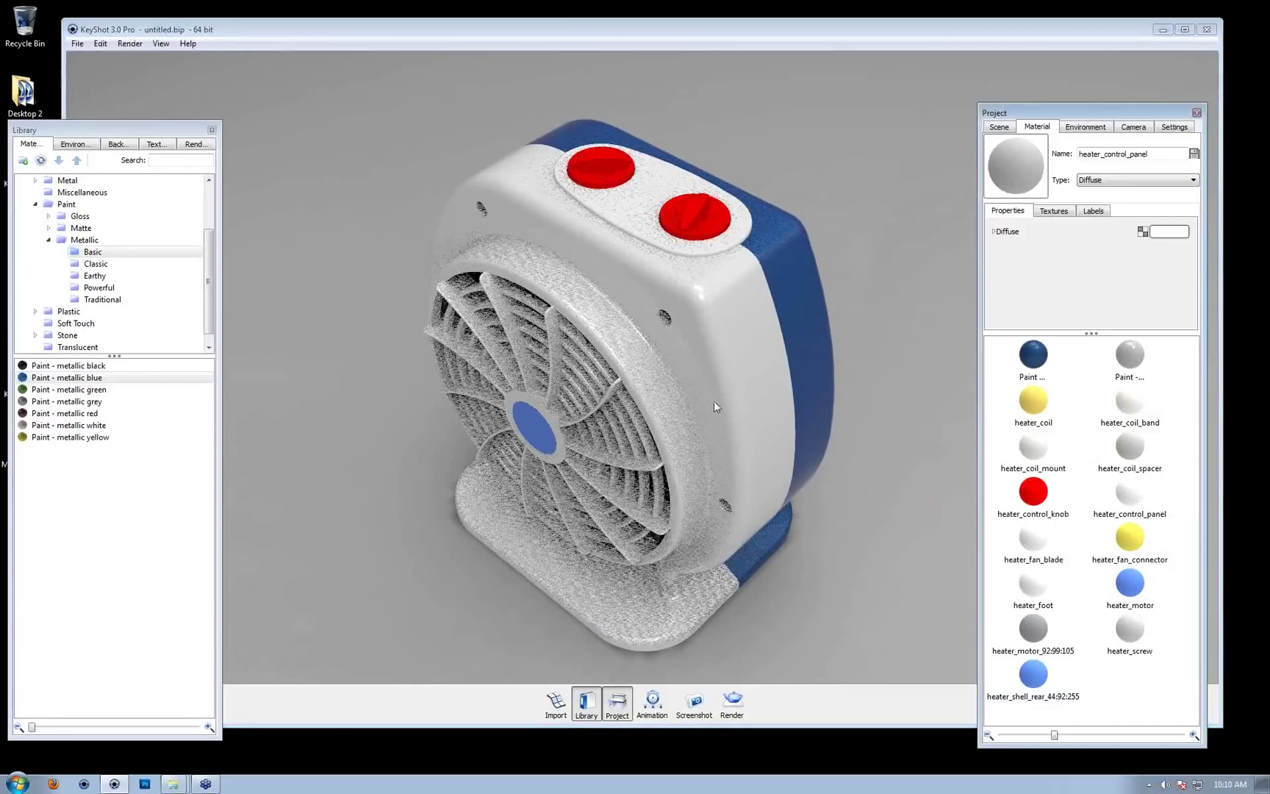
pyautogui.click(1168, 152)
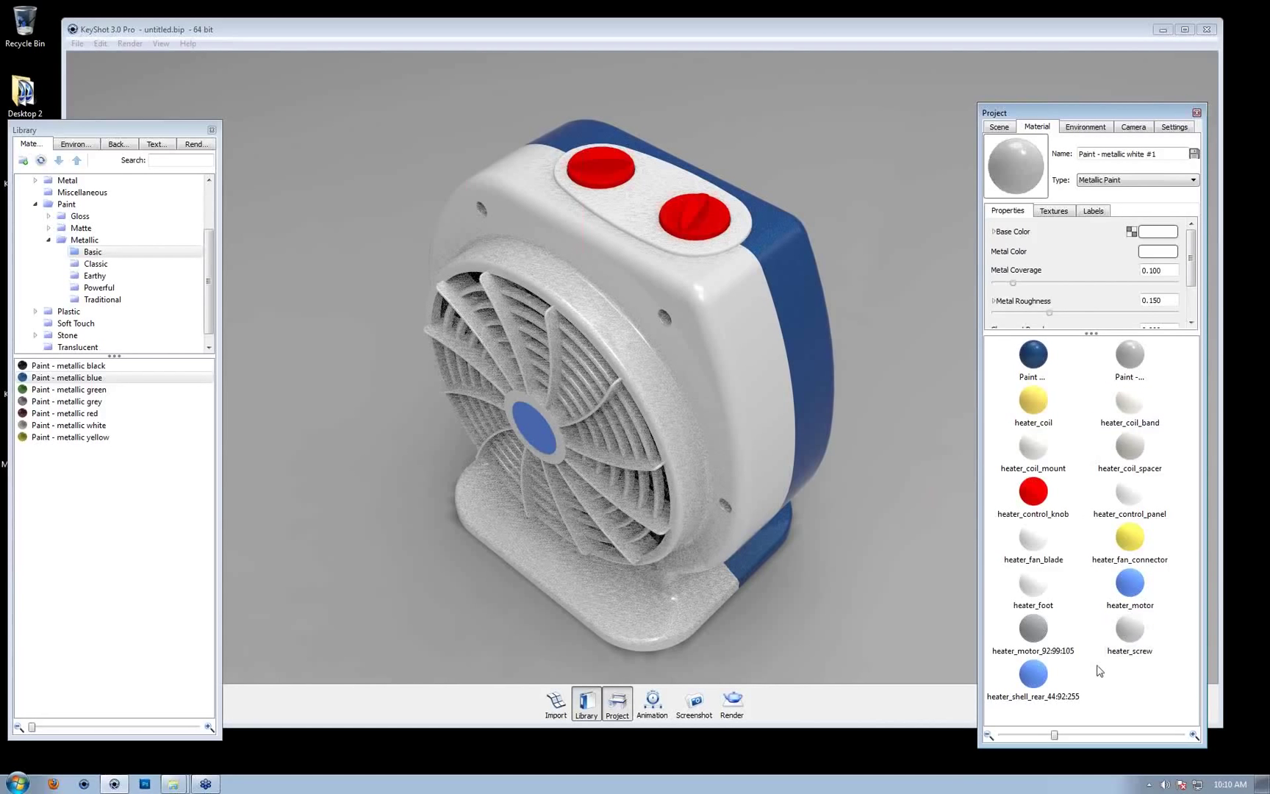
# Apply the in-project metallic white paint to the front shell so both shells share it, and close the Project window
pyautogui.click(1133, 365)
pyautogui.moveTo(1131, 355)
pyautogui.mouseDown()
pyautogui.moveTo(1080, 389)
pyautogui.moveTo(793, 297)
pyautogui.moveTo(807, 321)
pyautogui.mouseUp()
pyautogui.click(1035, 357)
pyautogui.moveTo(1076, 331); pyautogui.dragTo(1043, 451)
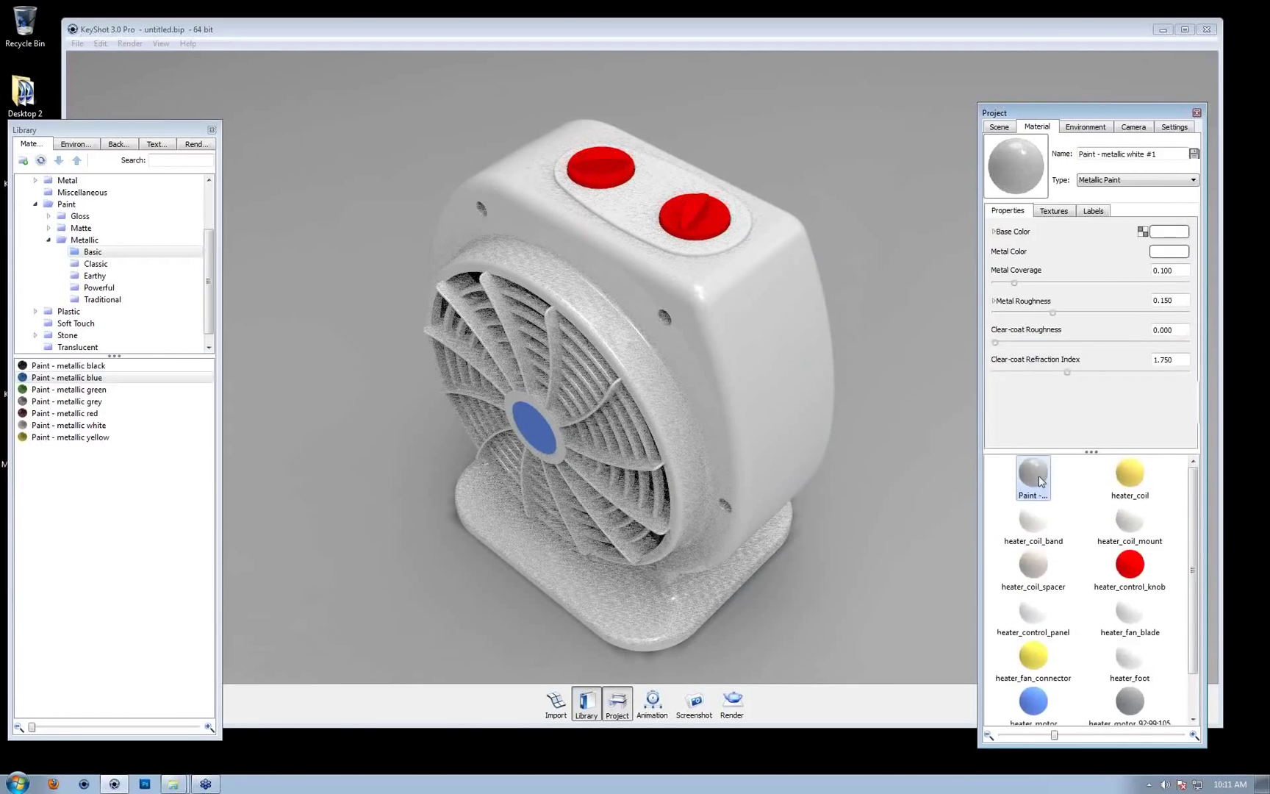
pyautogui.doubleClick(793, 285)
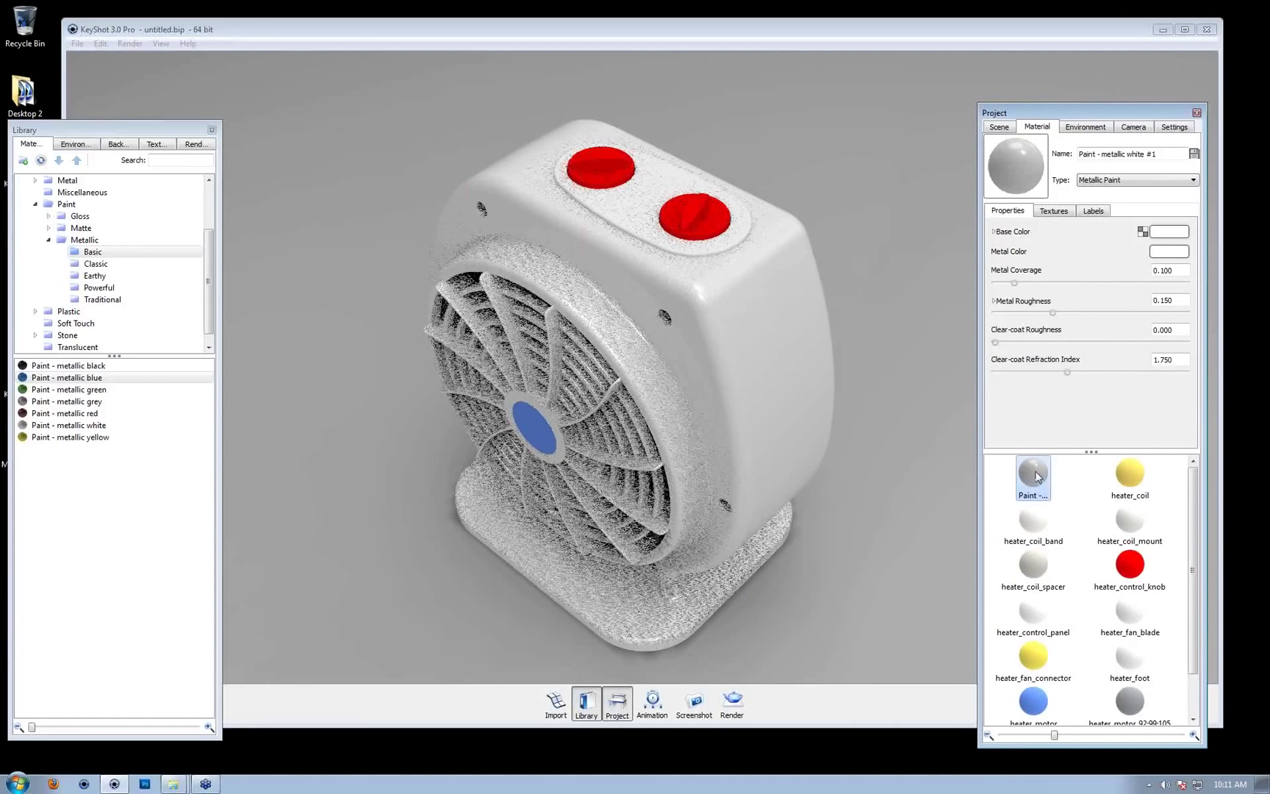
pyautogui.click(1197, 113)
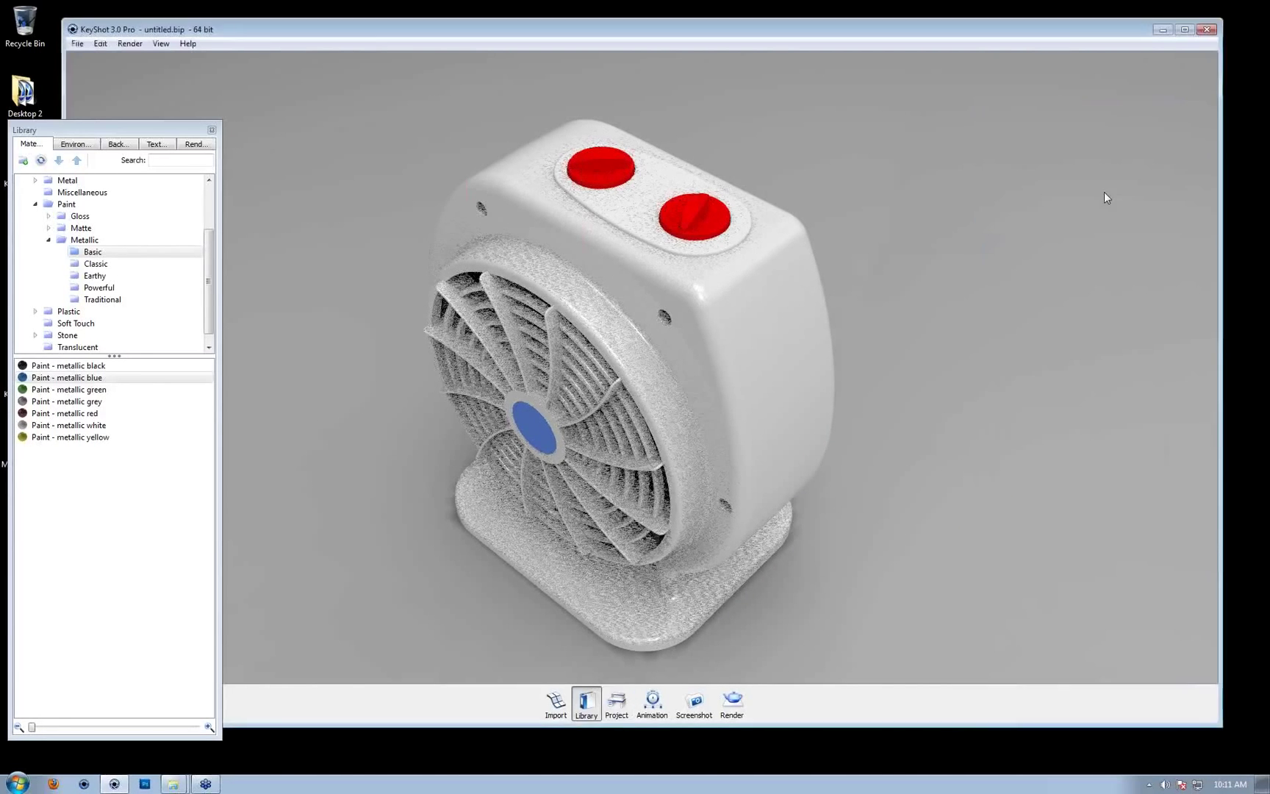
# Open the paint shared by the front and rear shells and set its base color to light green, RGB 148, 255, 82
pyautogui.doubleClick(795, 255)
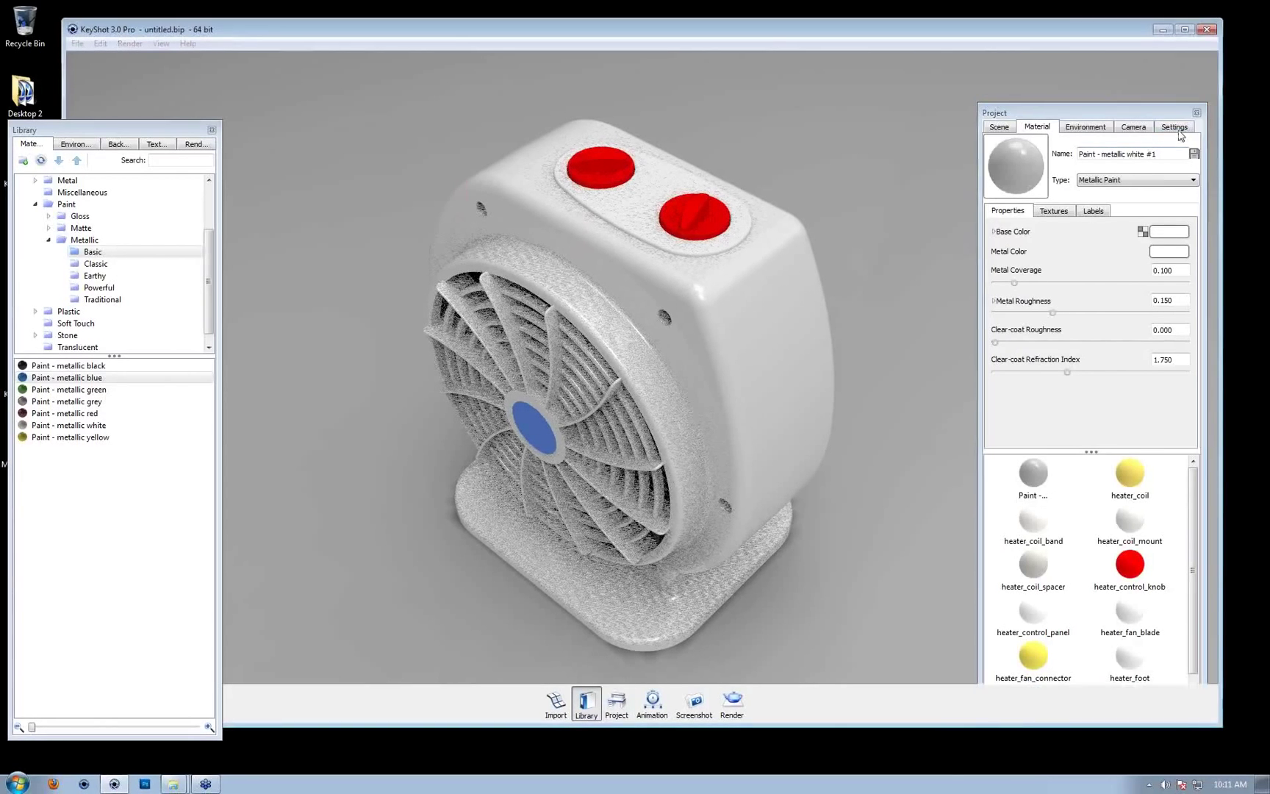
pyautogui.doubleClick(711, 339)
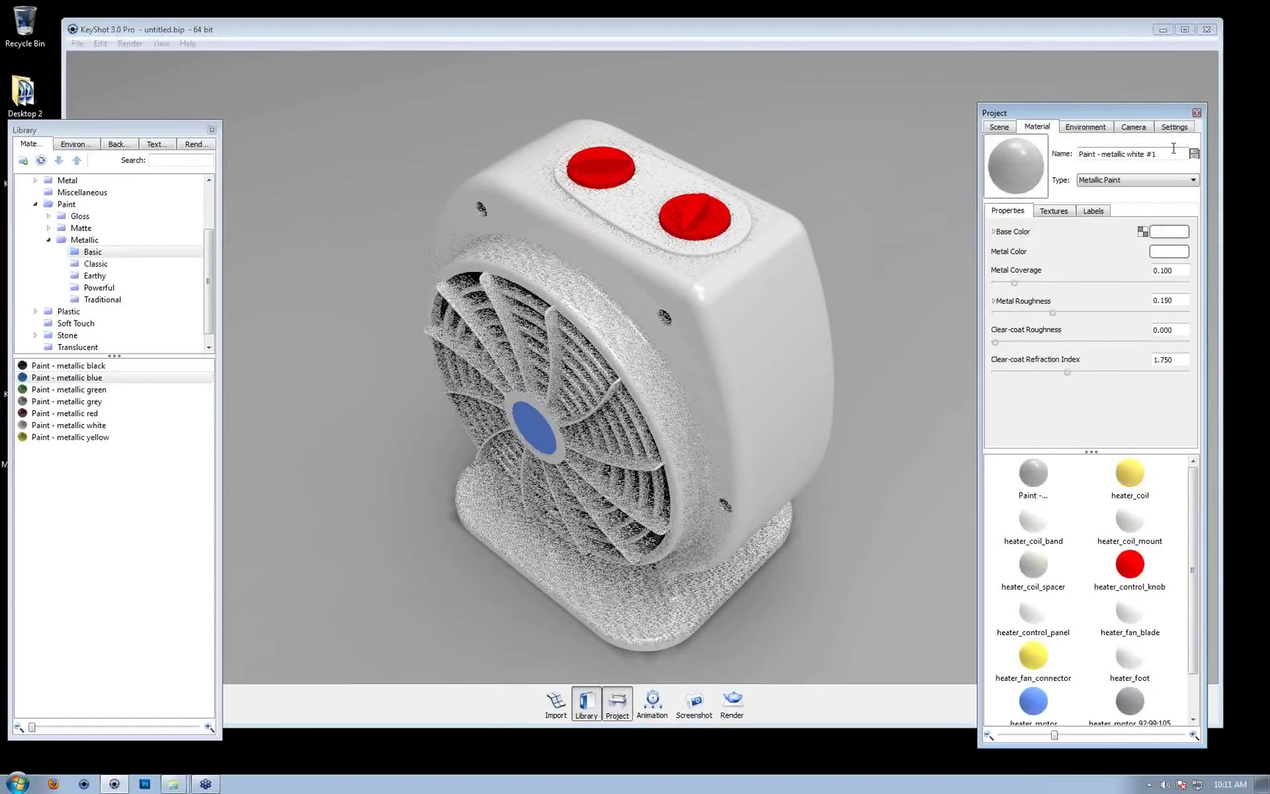
pyautogui.doubleClick(718, 353)
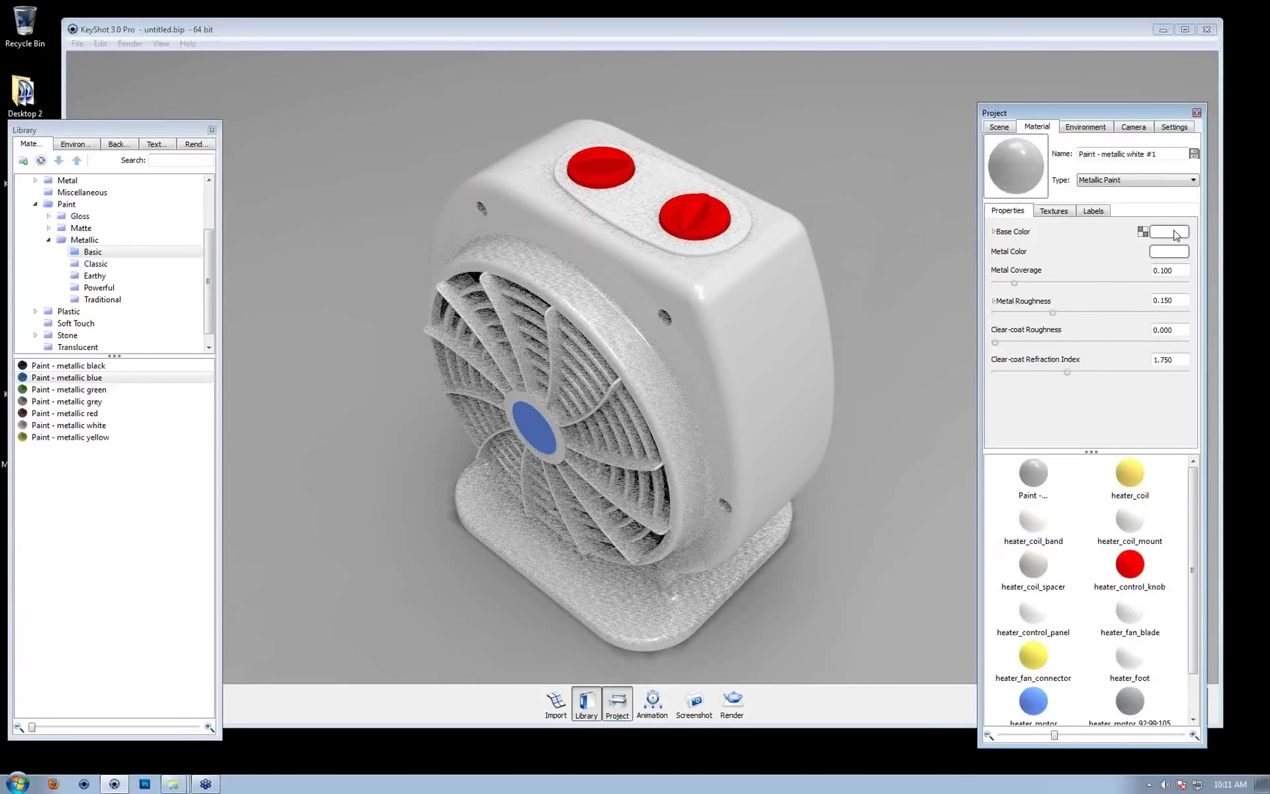
pyautogui.click(1176, 234)
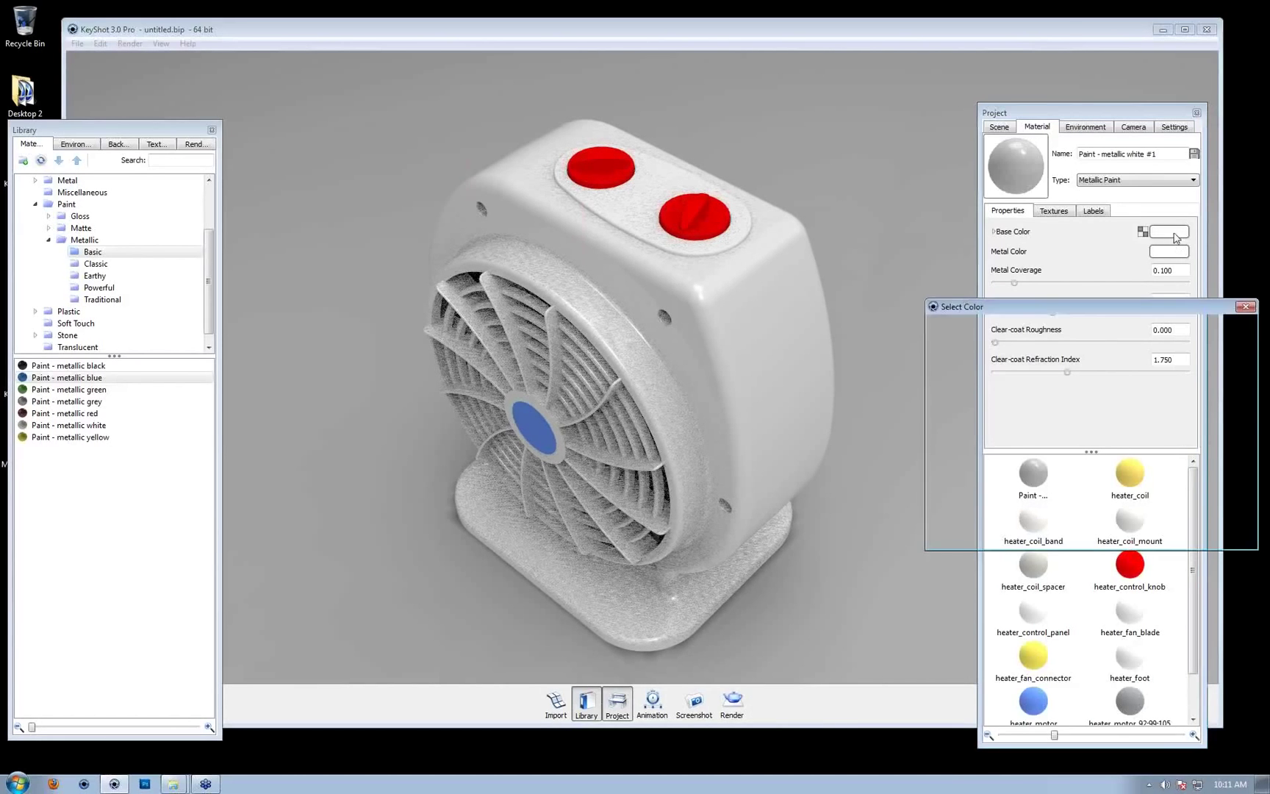
pyautogui.click(1214, 349)
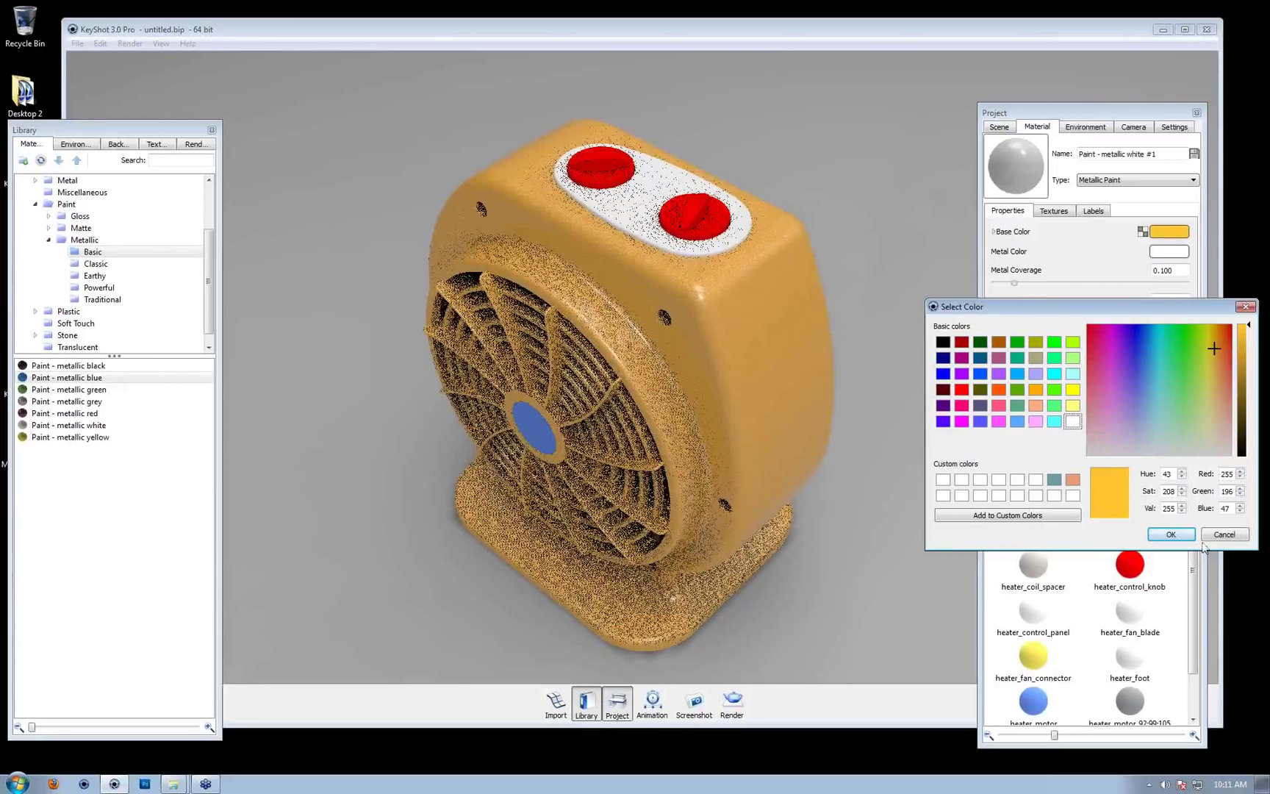
pyautogui.click(1198, 374)
pyautogui.click(1186, 372)
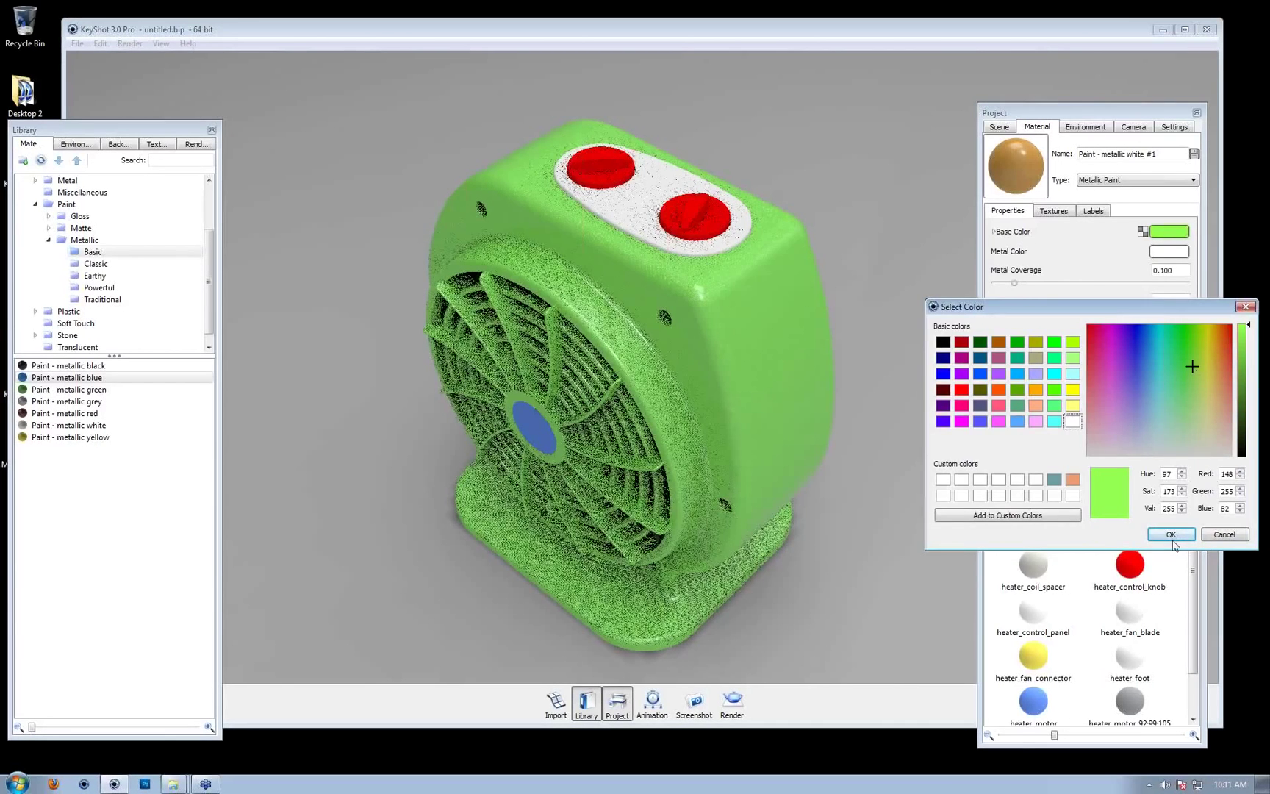
pyautogui.click(1171, 534)
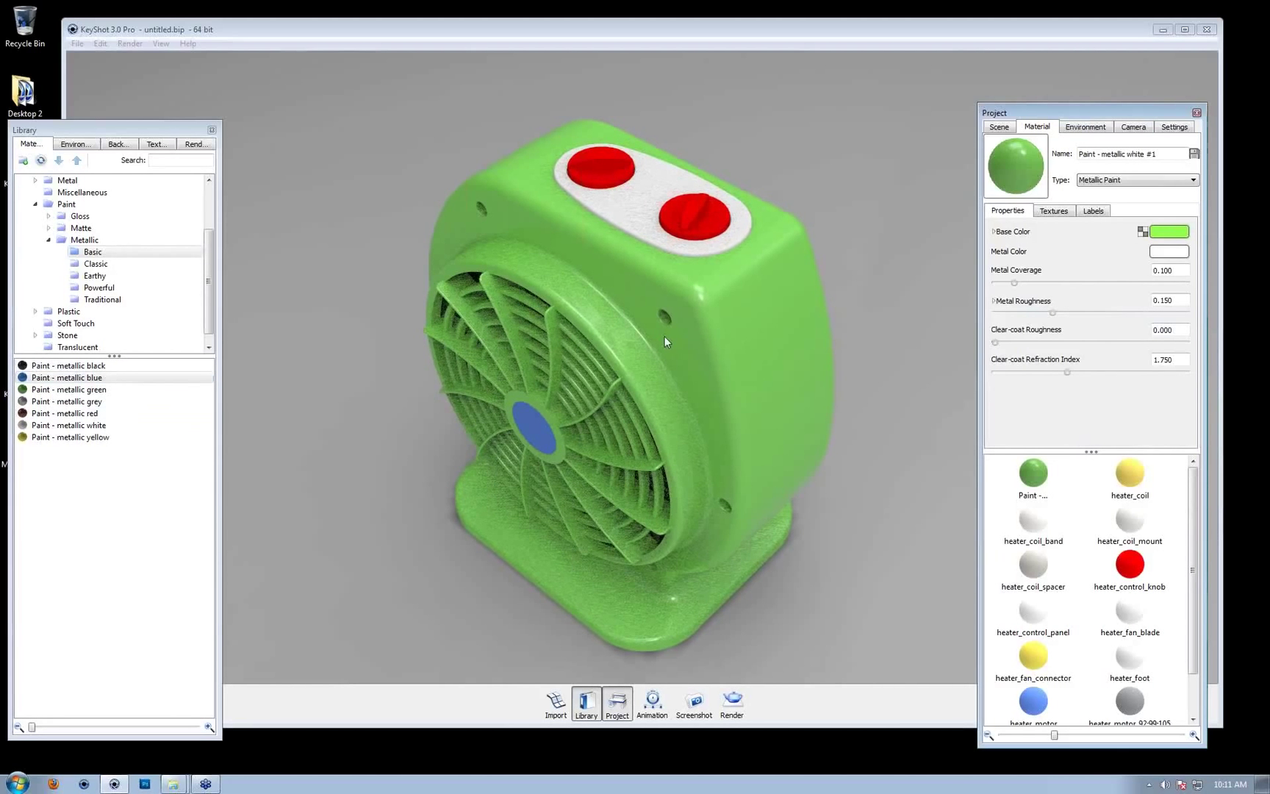
# Unlink the front shell's material from the rear shell's and open both shells' paints for comparison
pyautogui.rightClick(717, 337)
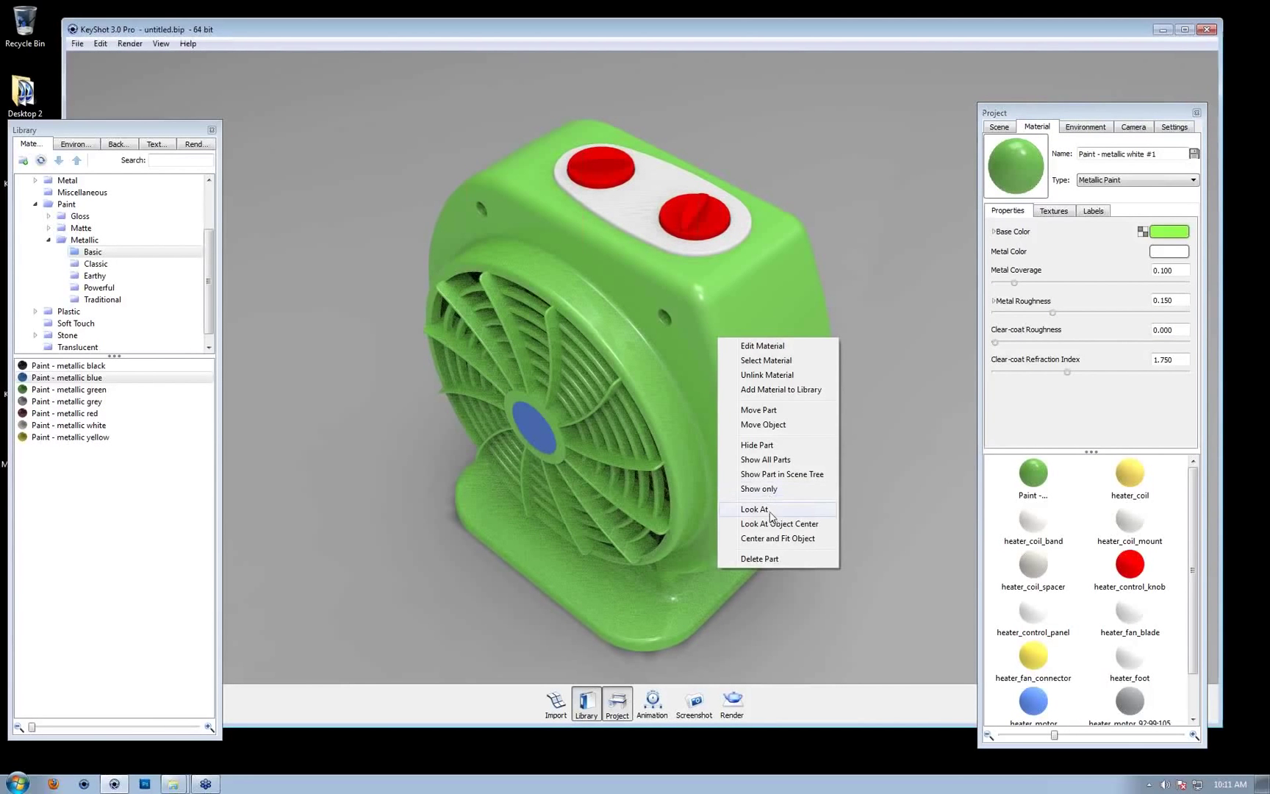
pyautogui.click(774, 376)
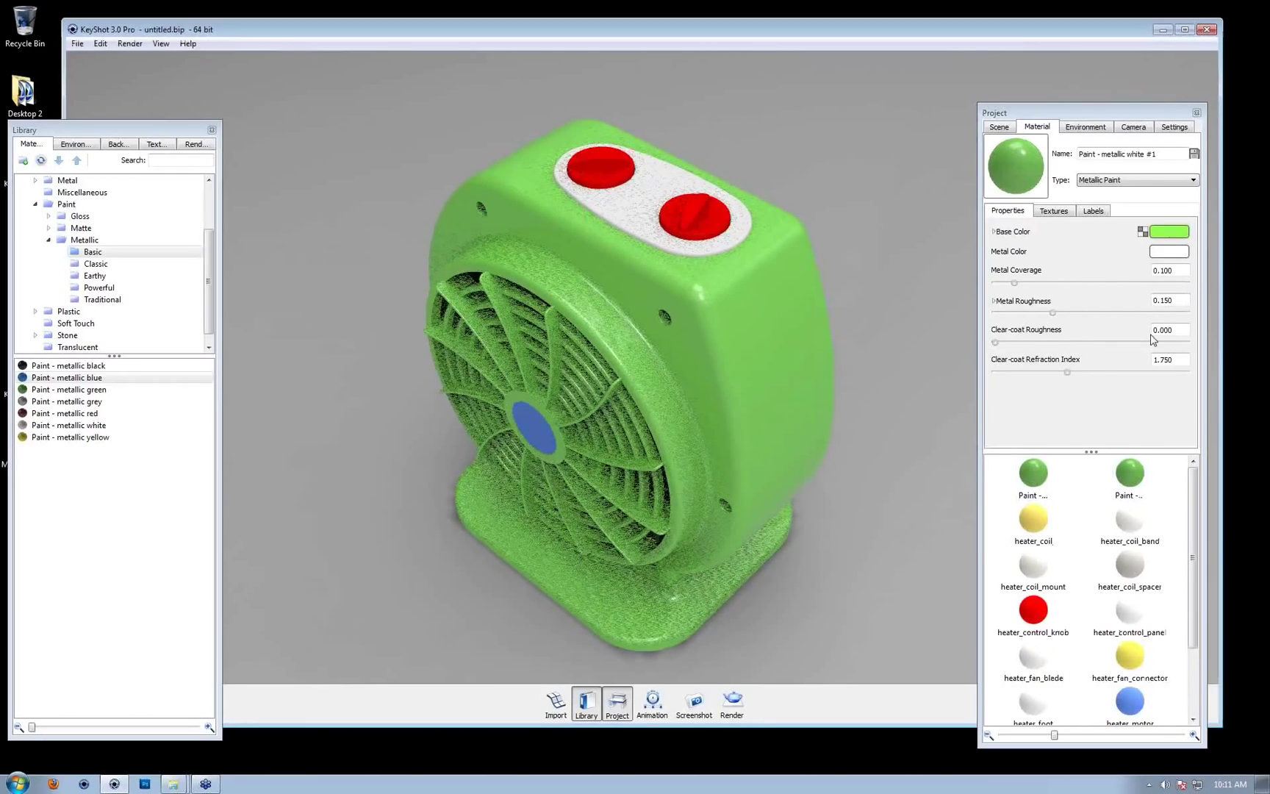
pyautogui.doubleClick(711, 341)
pyautogui.doubleClick(810, 289)
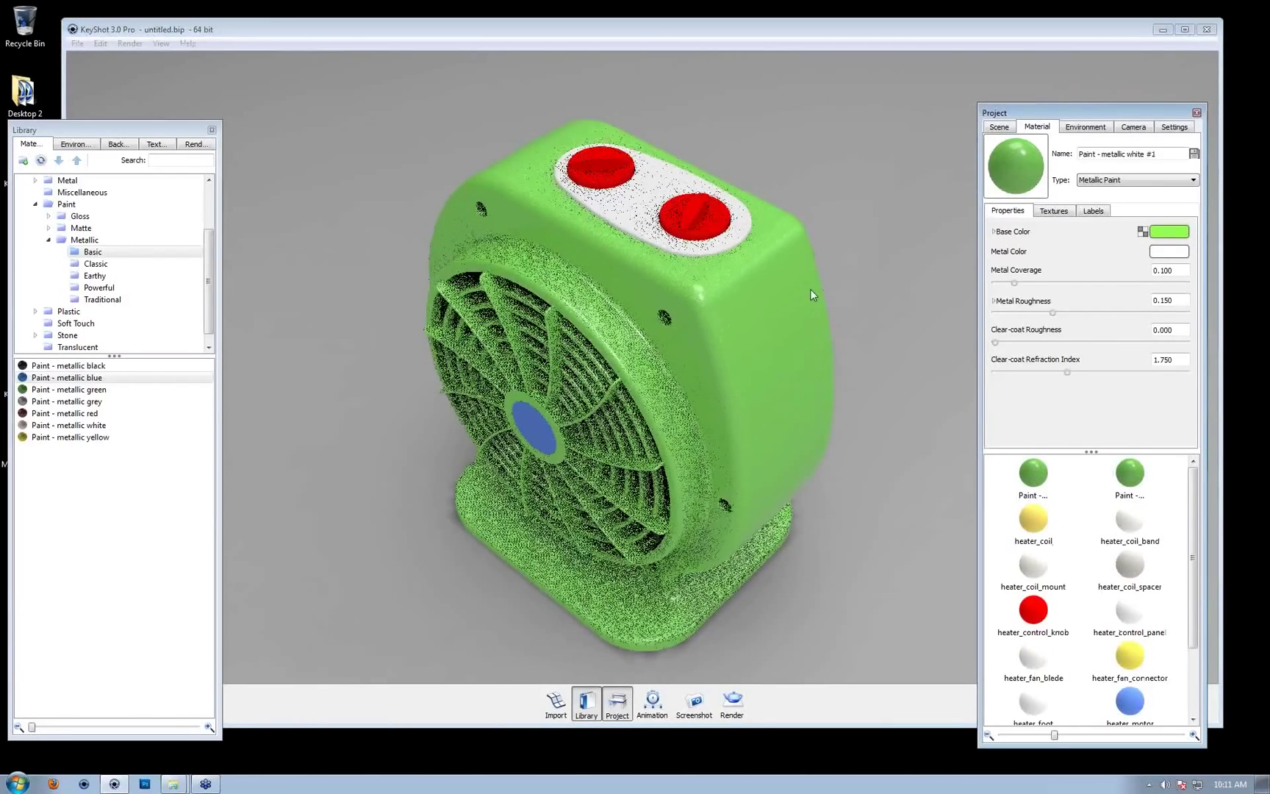
# Set the base color of the front shell's unlinked metallic paint to light blue
pyautogui.click(689, 405)
pyautogui.doubleClick(717, 371)
pyautogui.click(1169, 230)
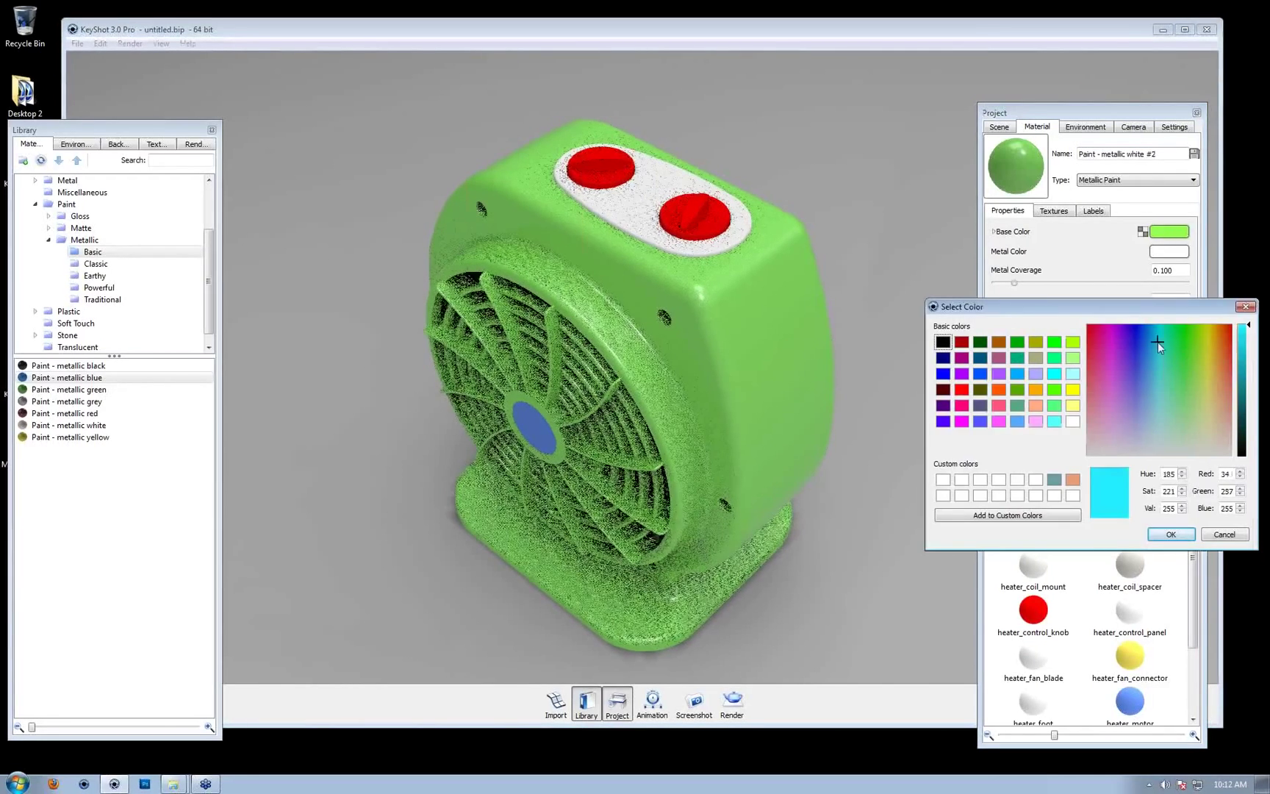
pyautogui.click(1155, 341)
pyautogui.click(1170, 534)
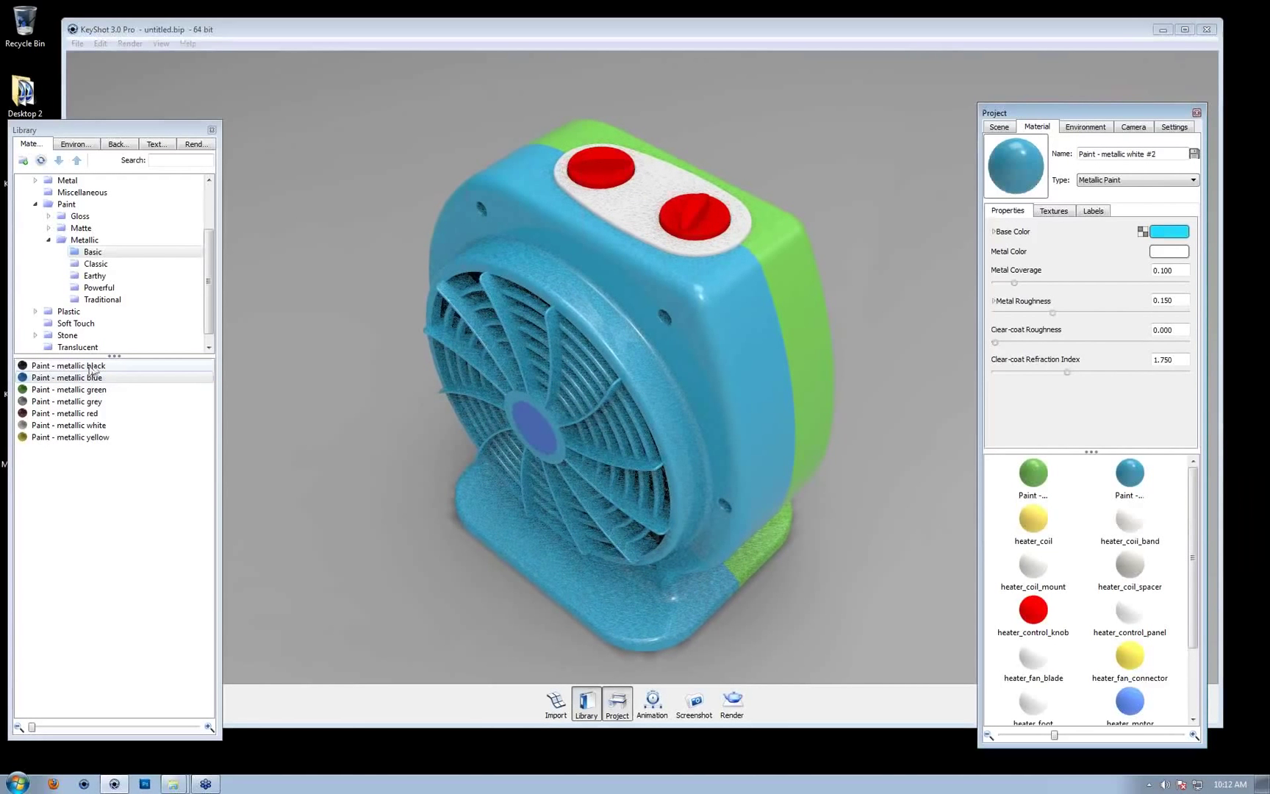
# Apply the library's Paint - metallic black to the front shell and to the rear shell
pyautogui.moveTo(98, 367); pyautogui.dragTo(741, 348)
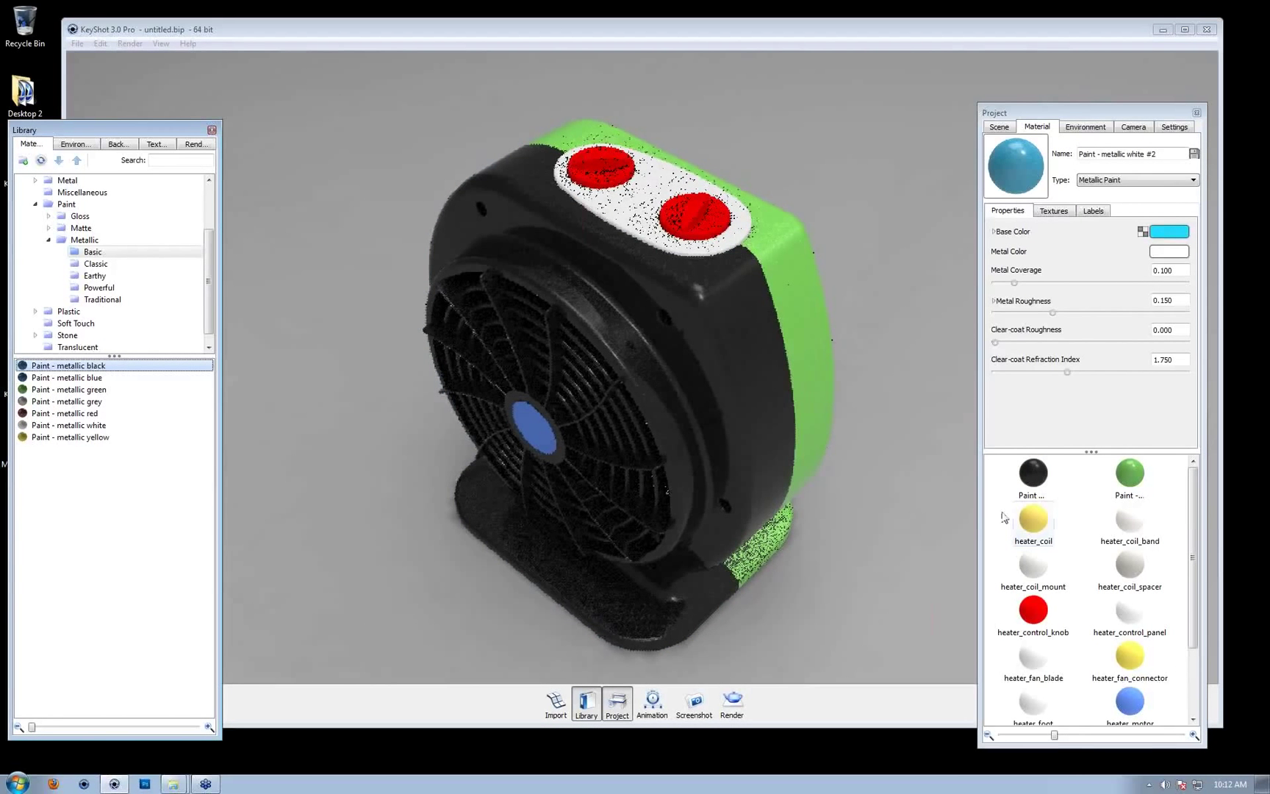
pyautogui.moveTo(51, 366)
pyautogui.mouseDown()
pyautogui.moveTo(838, 378)
pyautogui.moveTo(813, 289)
pyautogui.mouseUp()
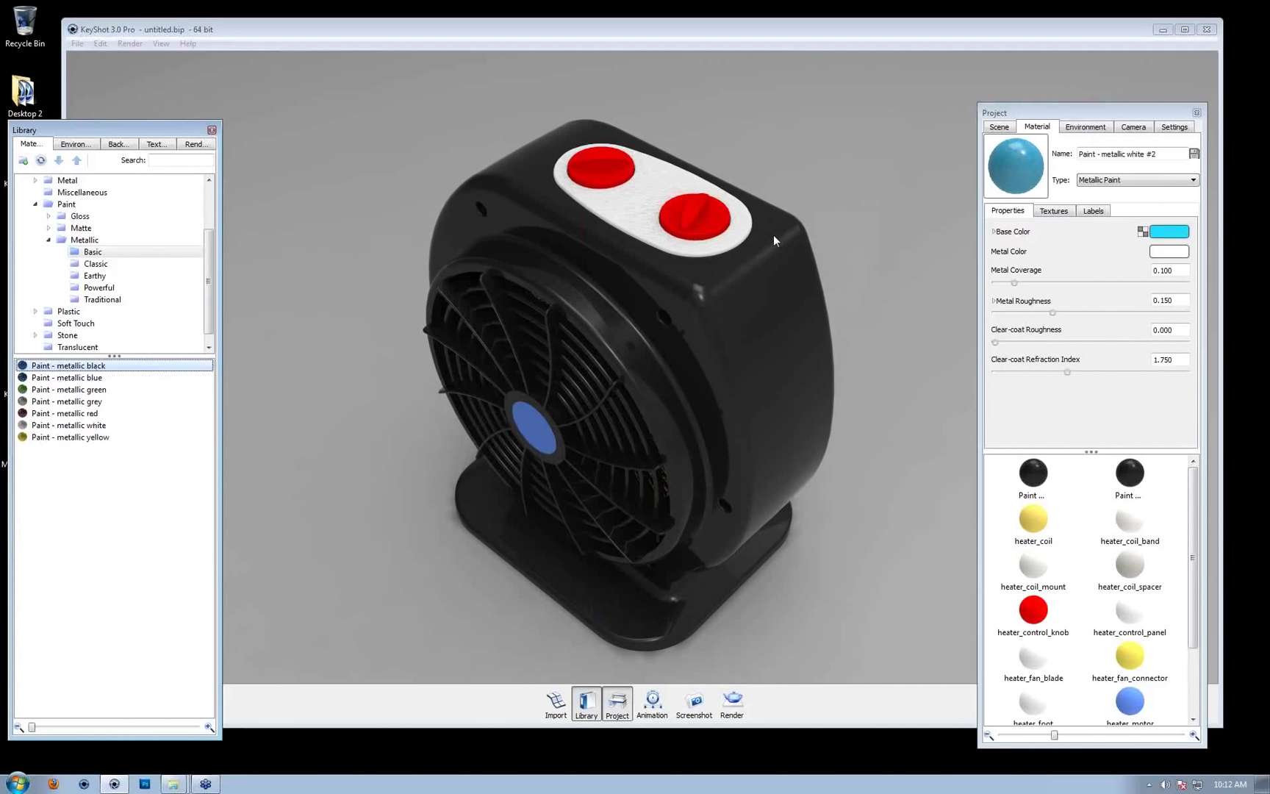
pyautogui.moveTo(804, 328); pyautogui.dragTo(615, 232)
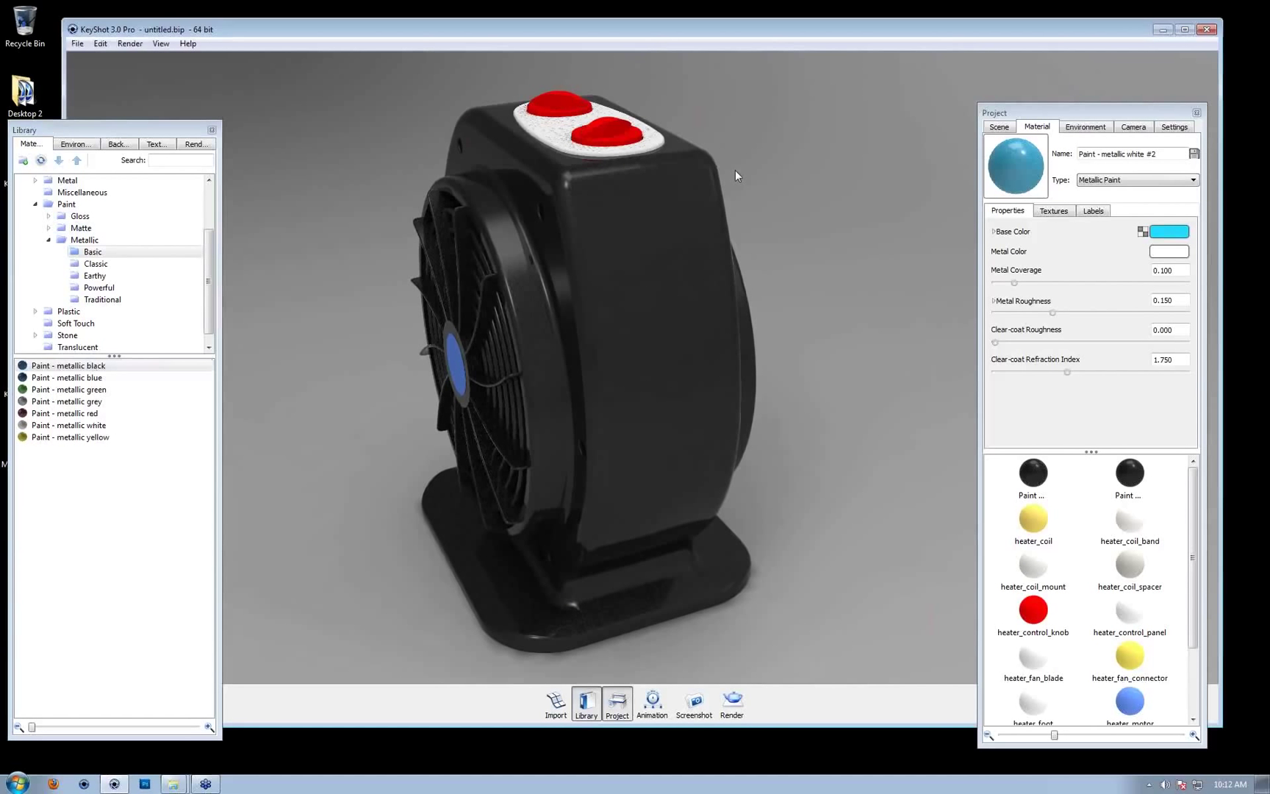
# Compare the two separate metallic black paints in the in-project materials list
pyautogui.click(1040, 480)
pyautogui.click(1132, 477)
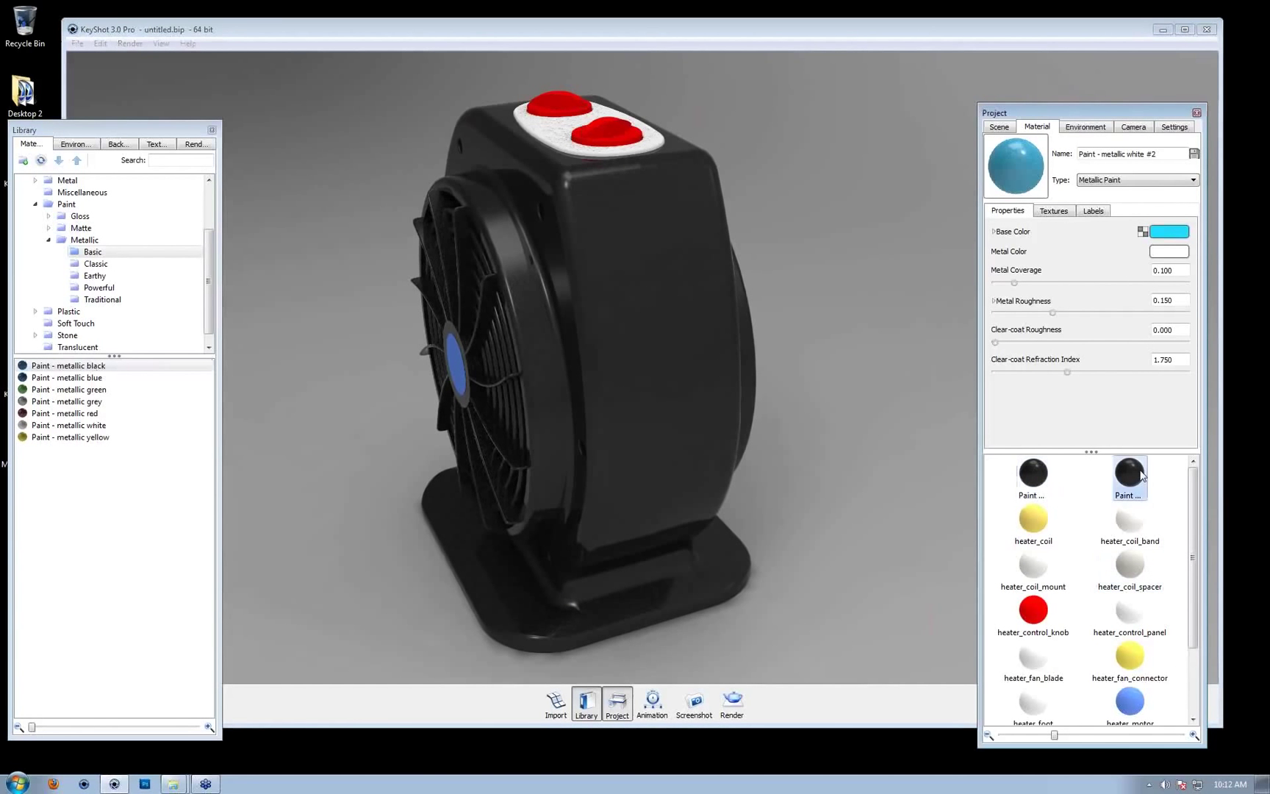
pyautogui.click(1029, 481)
pyautogui.click(1128, 480)
pyautogui.click(1036, 479)
pyautogui.click(1124, 481)
# Apply the library's Paint - metallic green to the front shell only
pyautogui.click(94, 392)
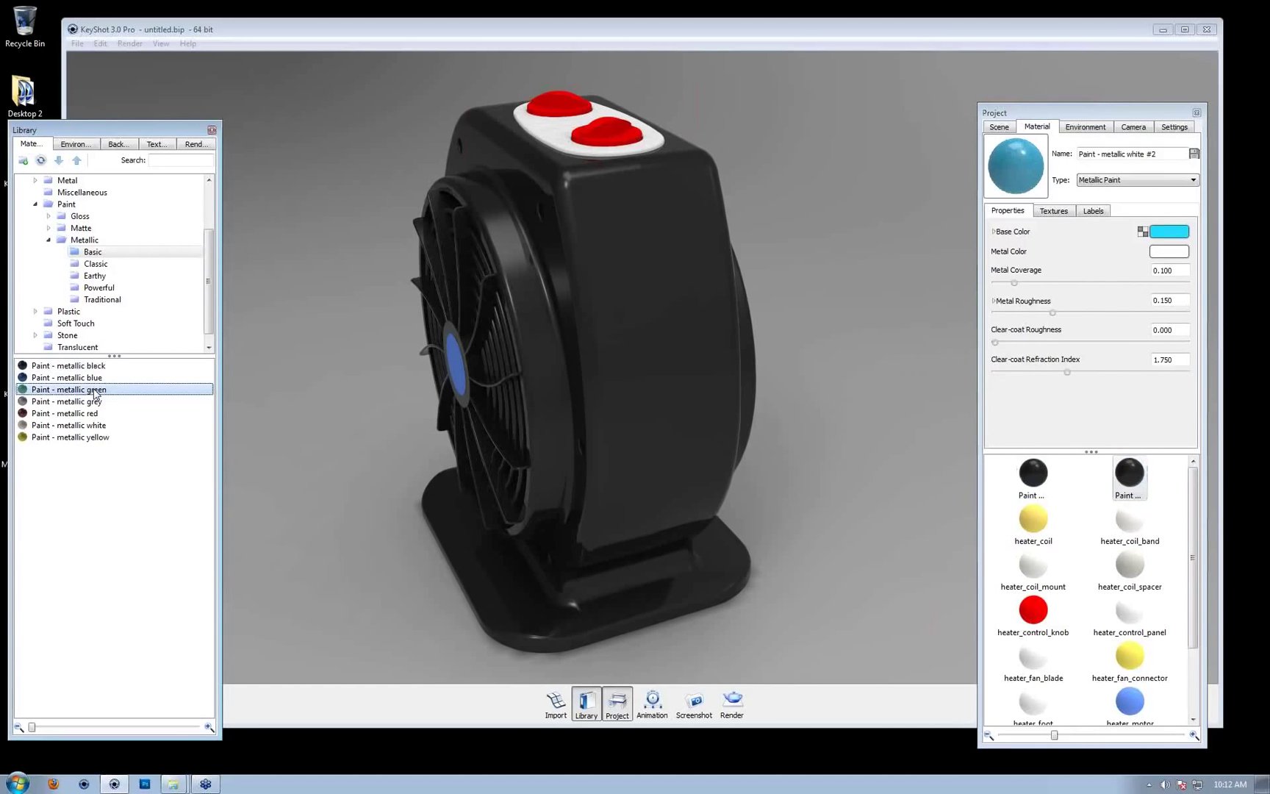
pyautogui.moveTo(94, 392); pyautogui.dragTo(514, 367)
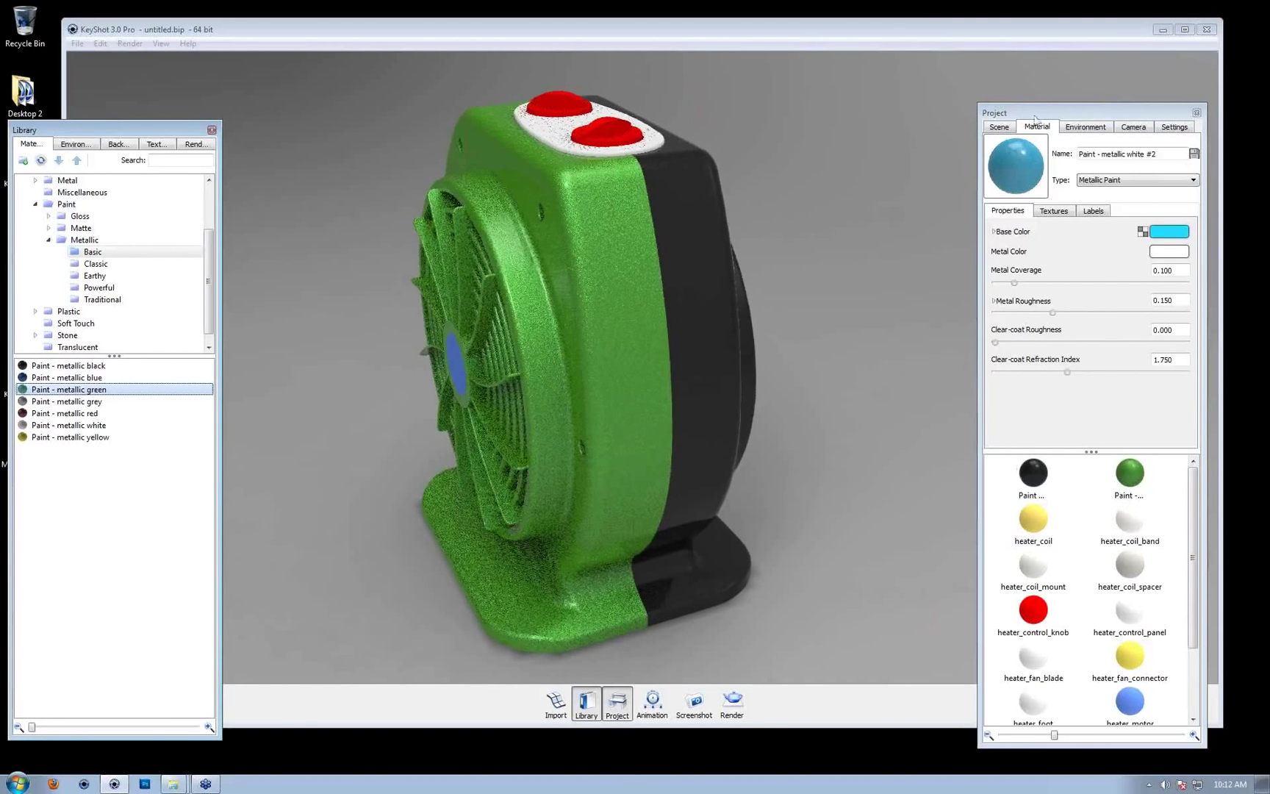
pyautogui.click(1198, 114)
pyautogui.press('space')
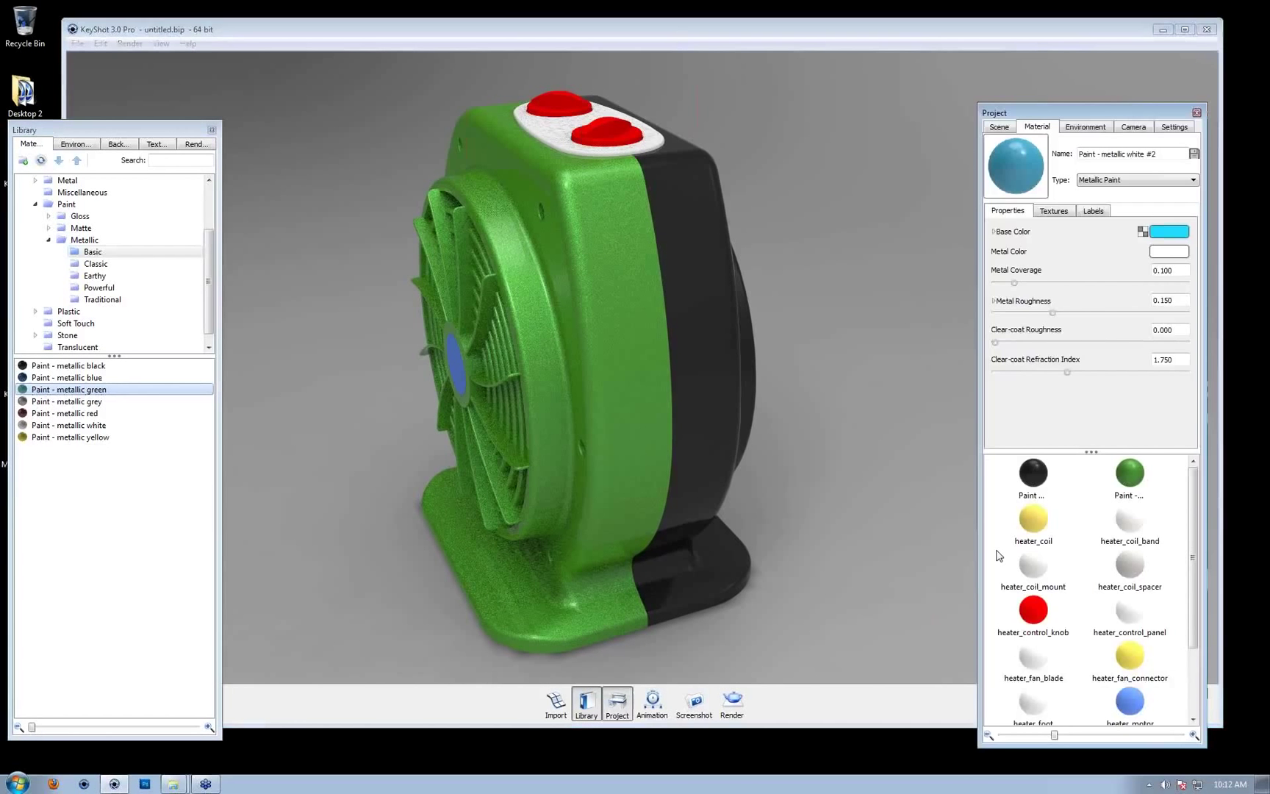
# List the in-project materials below the scene tree and apply the metallic green paint to the rear shell
pyautogui.click(1001, 127)
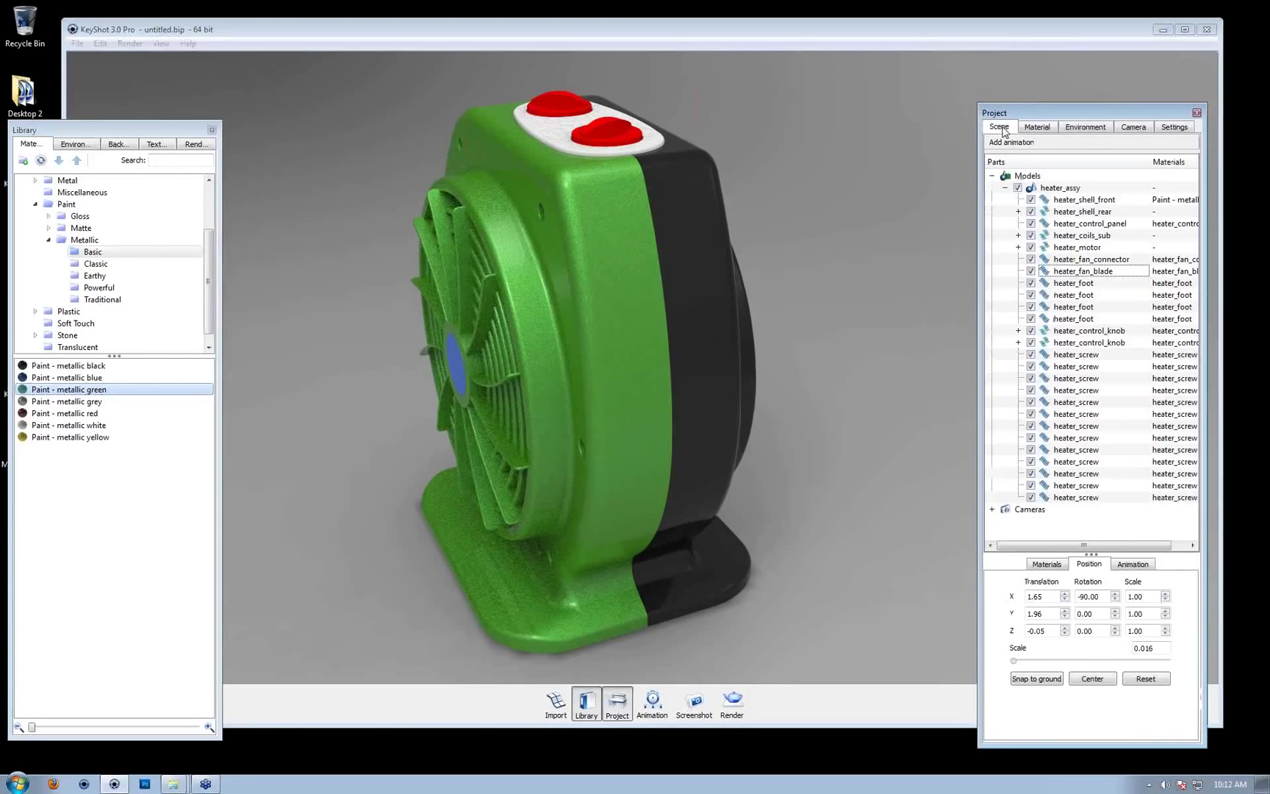
pyautogui.click(1046, 564)
pyautogui.moveTo(1143, 605); pyautogui.dragTo(716, 343)
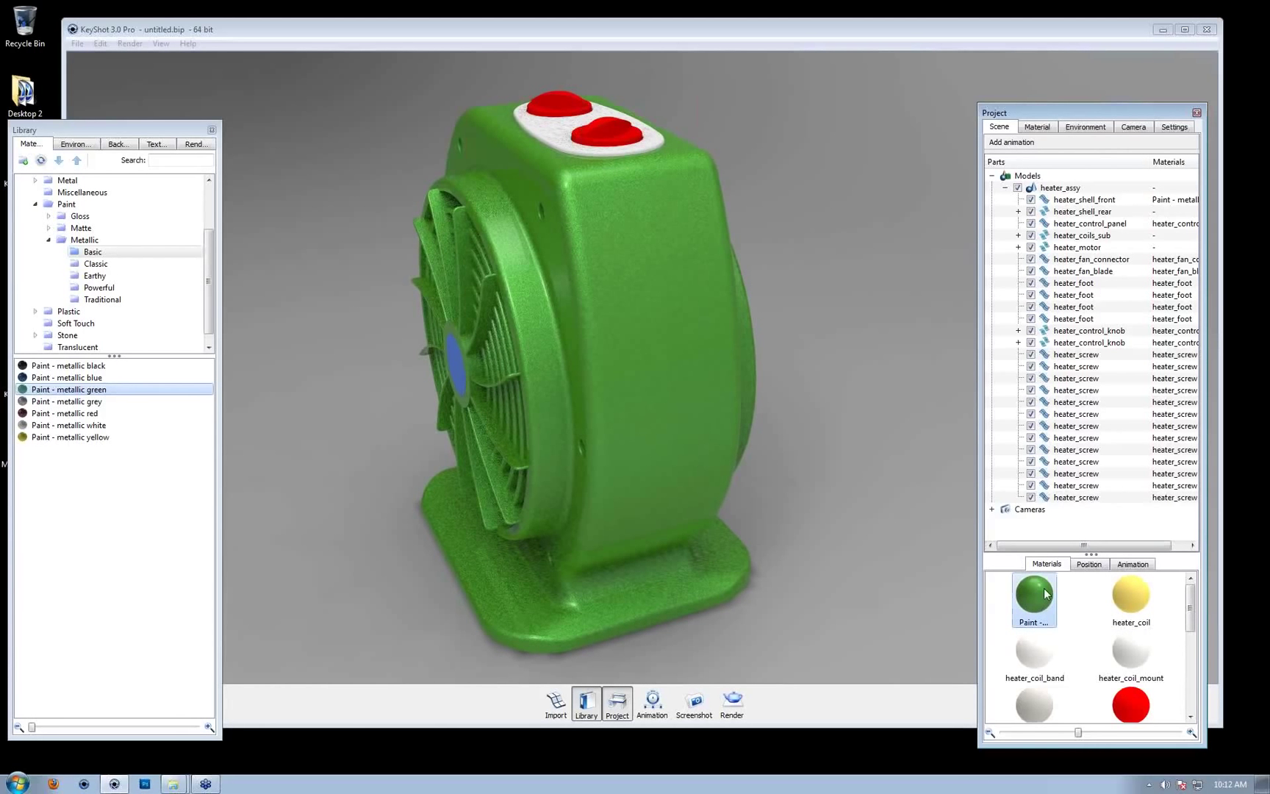
# Copy the shell's metallic green paint onto the control panel and select that paint in the in-project materials
pyautogui.click(801, 227)
pyautogui.moveTo(800, 225); pyautogui.dragTo(706, 291)
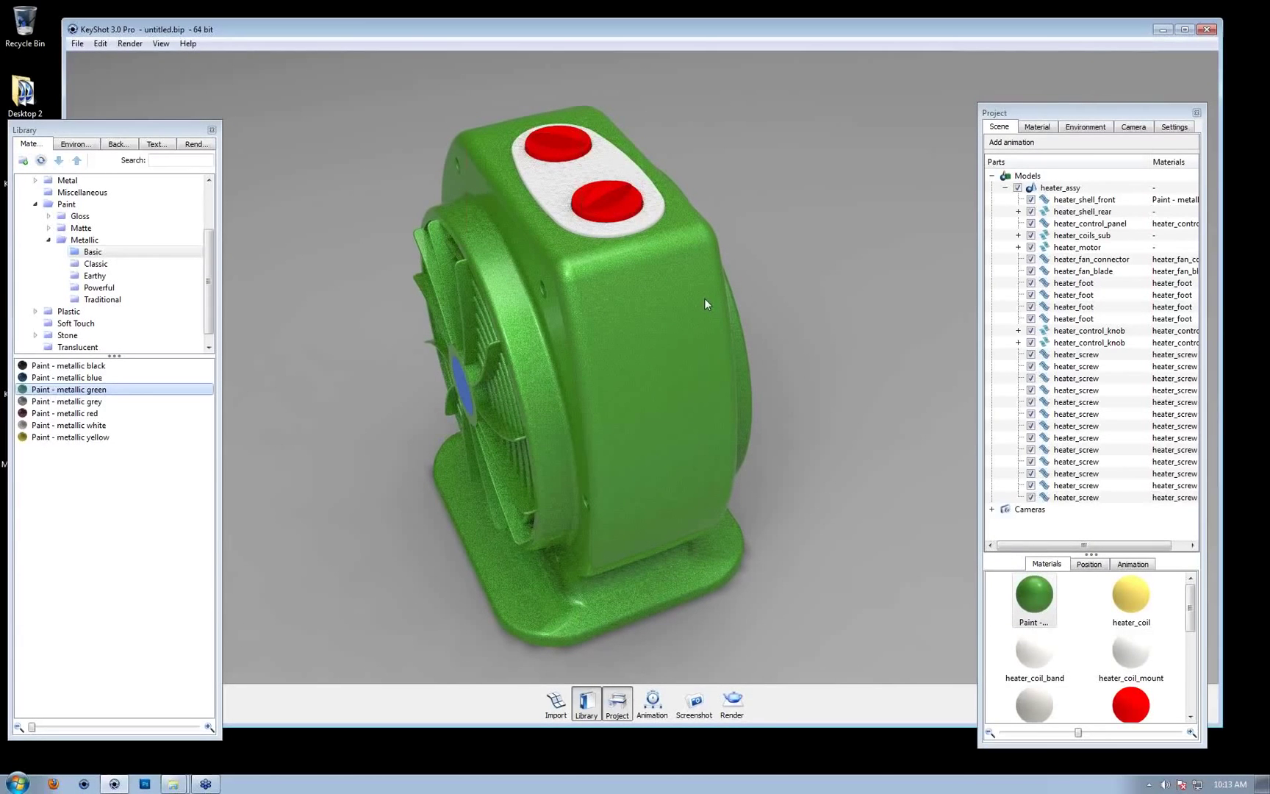
pyautogui.click(700, 248)
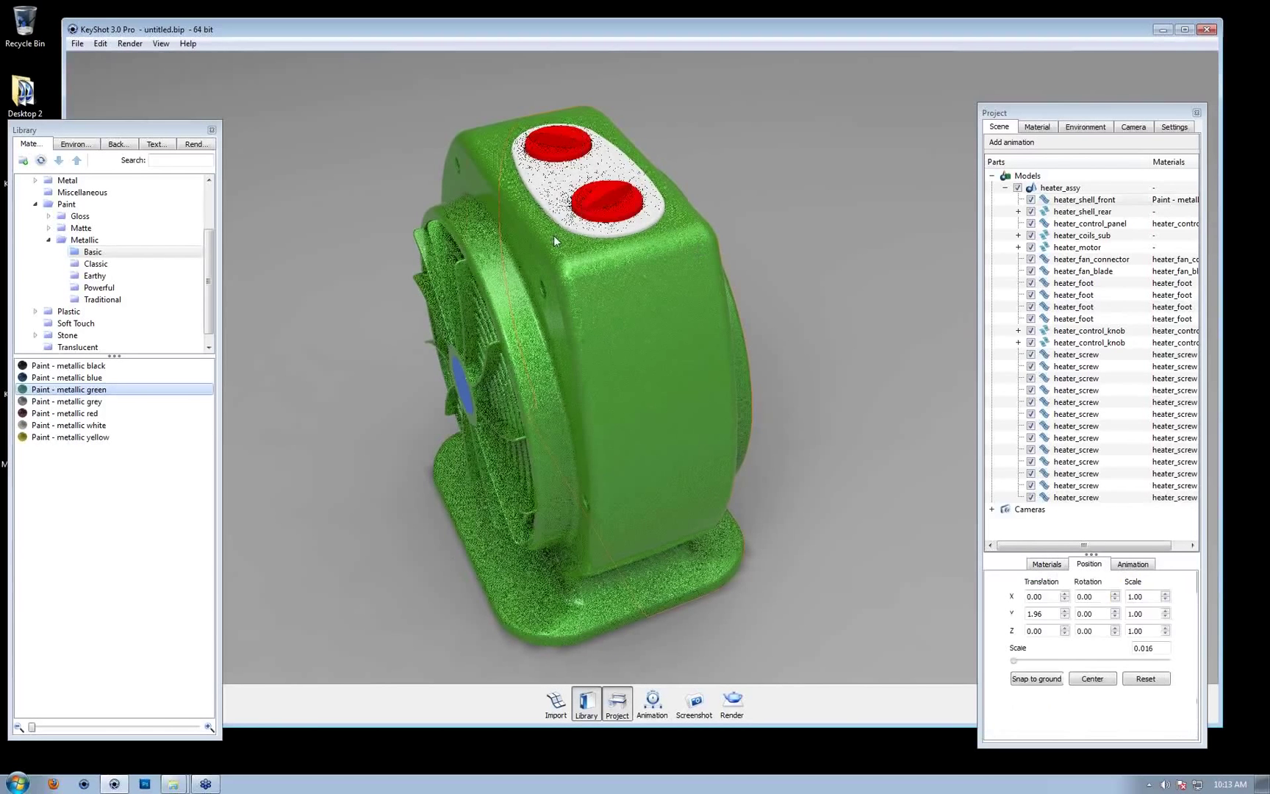
pyautogui.doubleClick(558, 181)
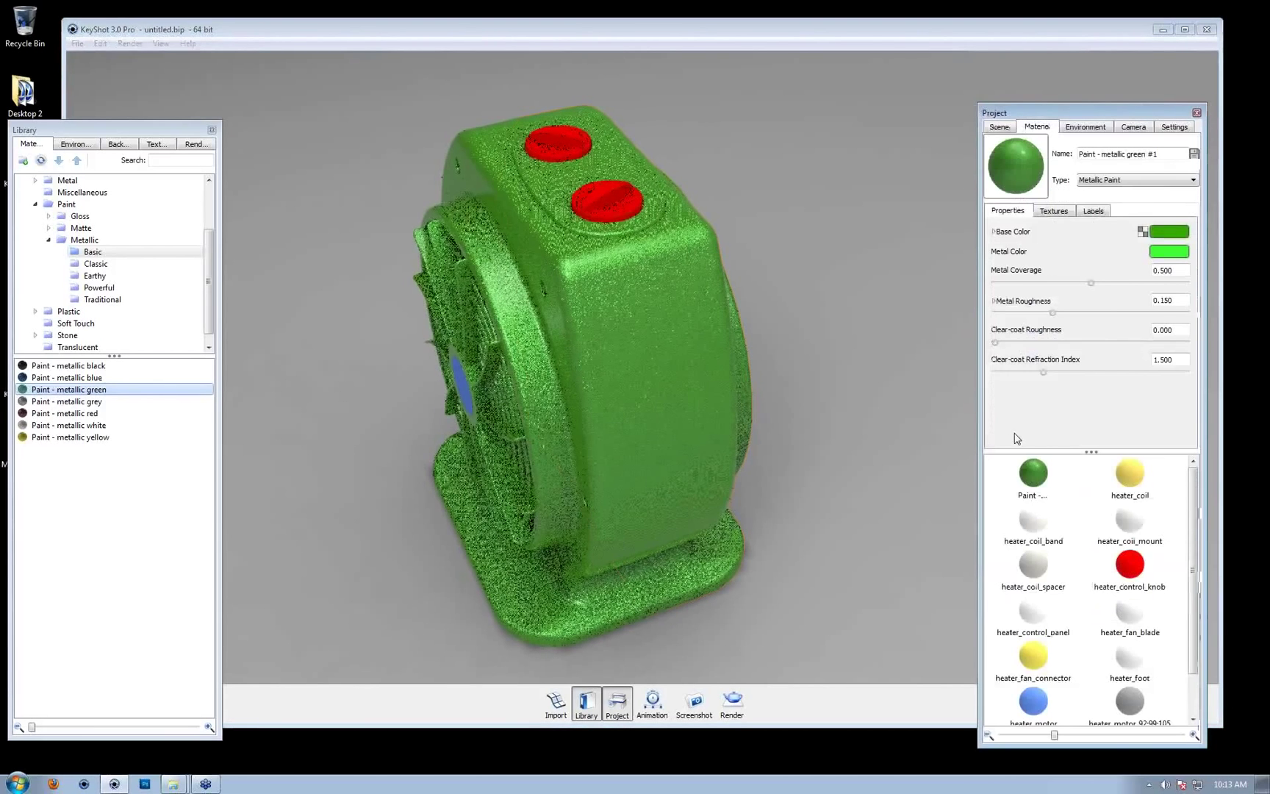
pyautogui.click(1030, 471)
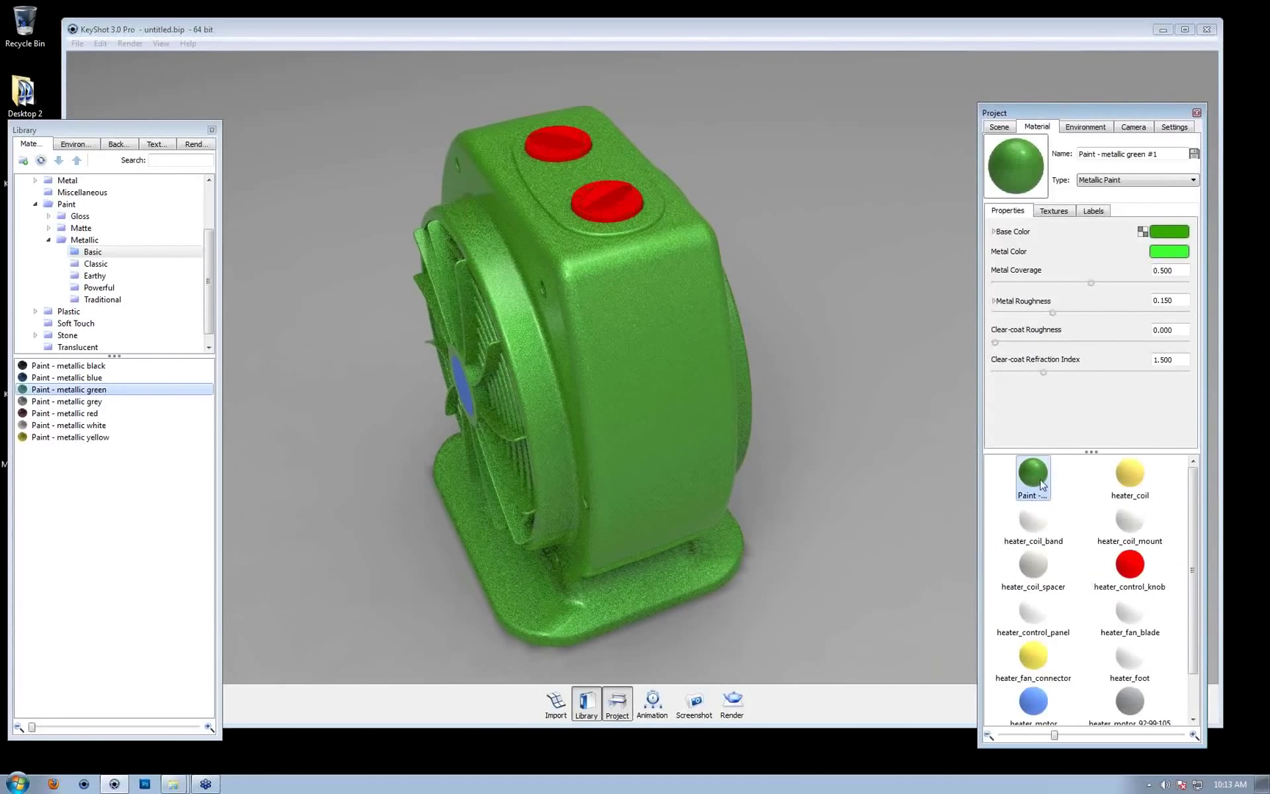
# Set the shared metallic green paint's base color to blue, RGB 59, 122, 170, and inspect the heater from several angles
pyautogui.click(1168, 232)
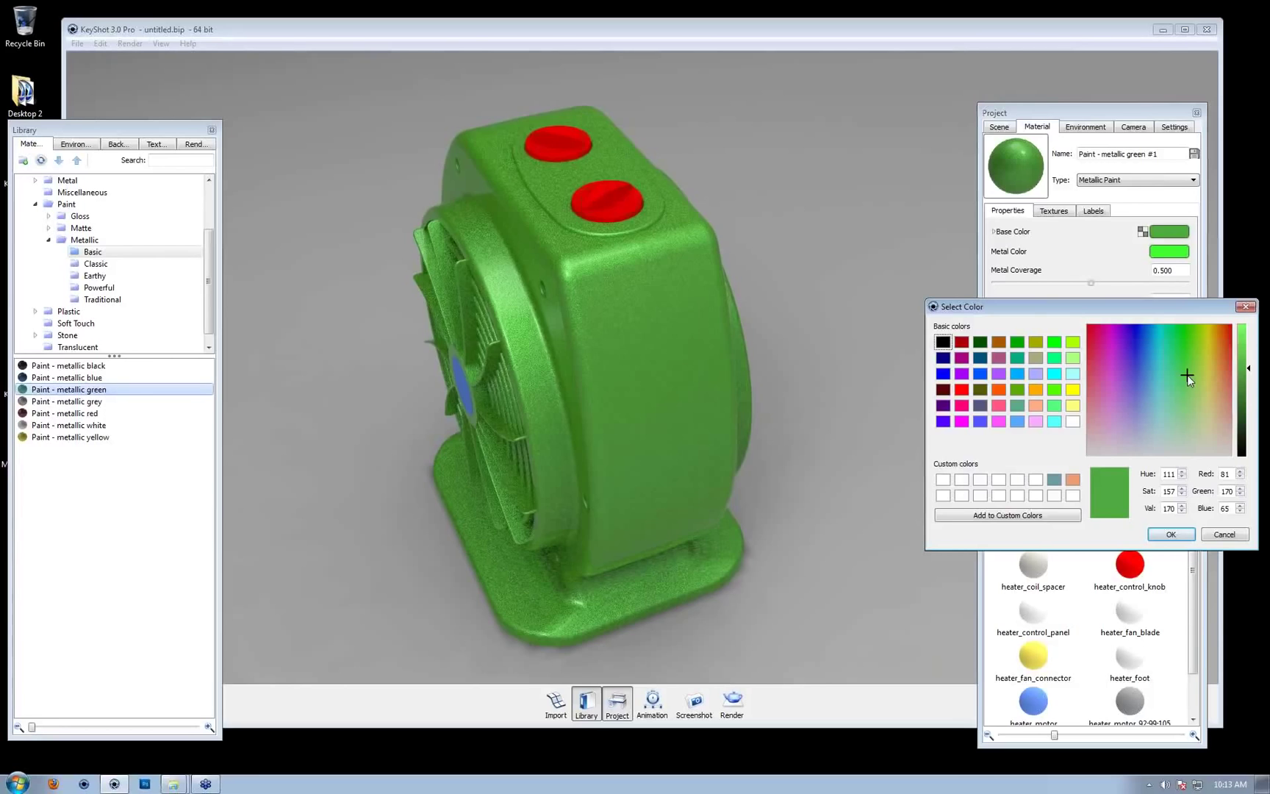
pyautogui.click(1215, 333)
pyautogui.moveTo(1215, 334); pyautogui.dragTo(1149, 370)
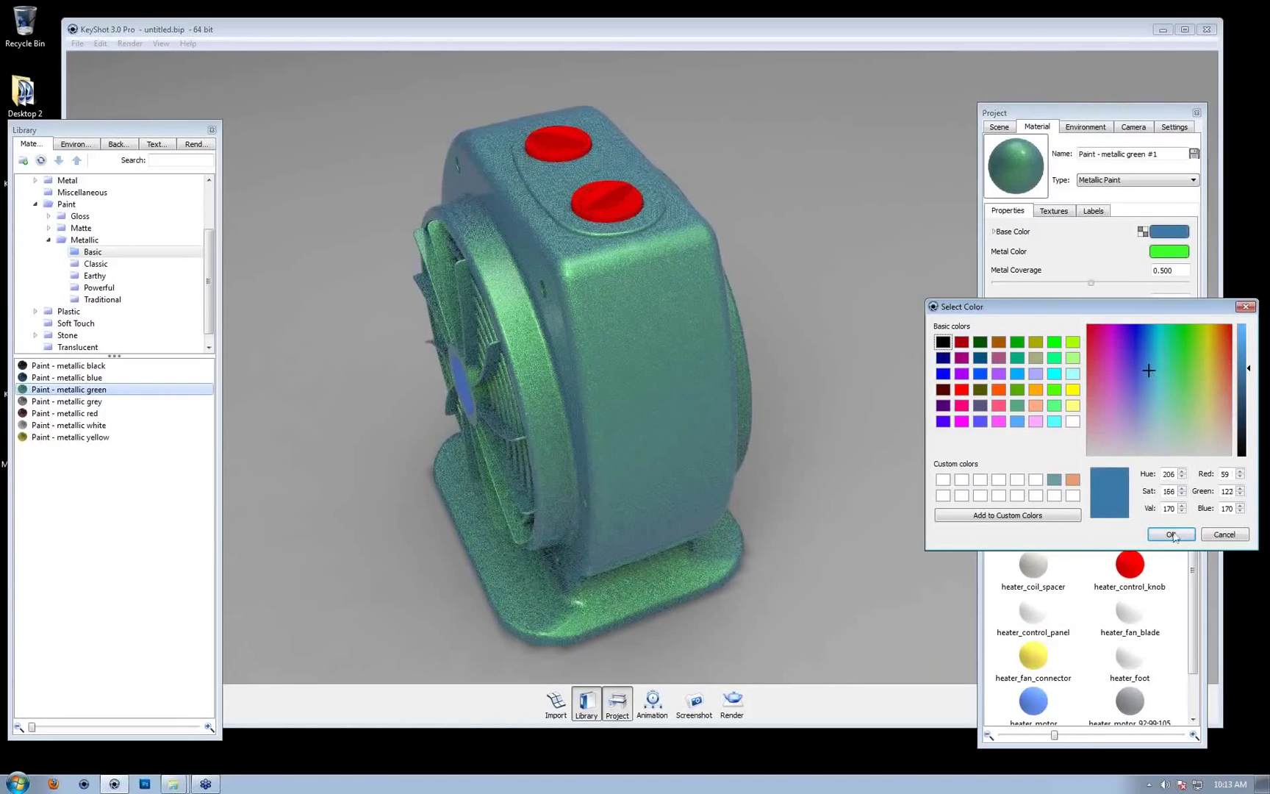
pyautogui.click(1172, 535)
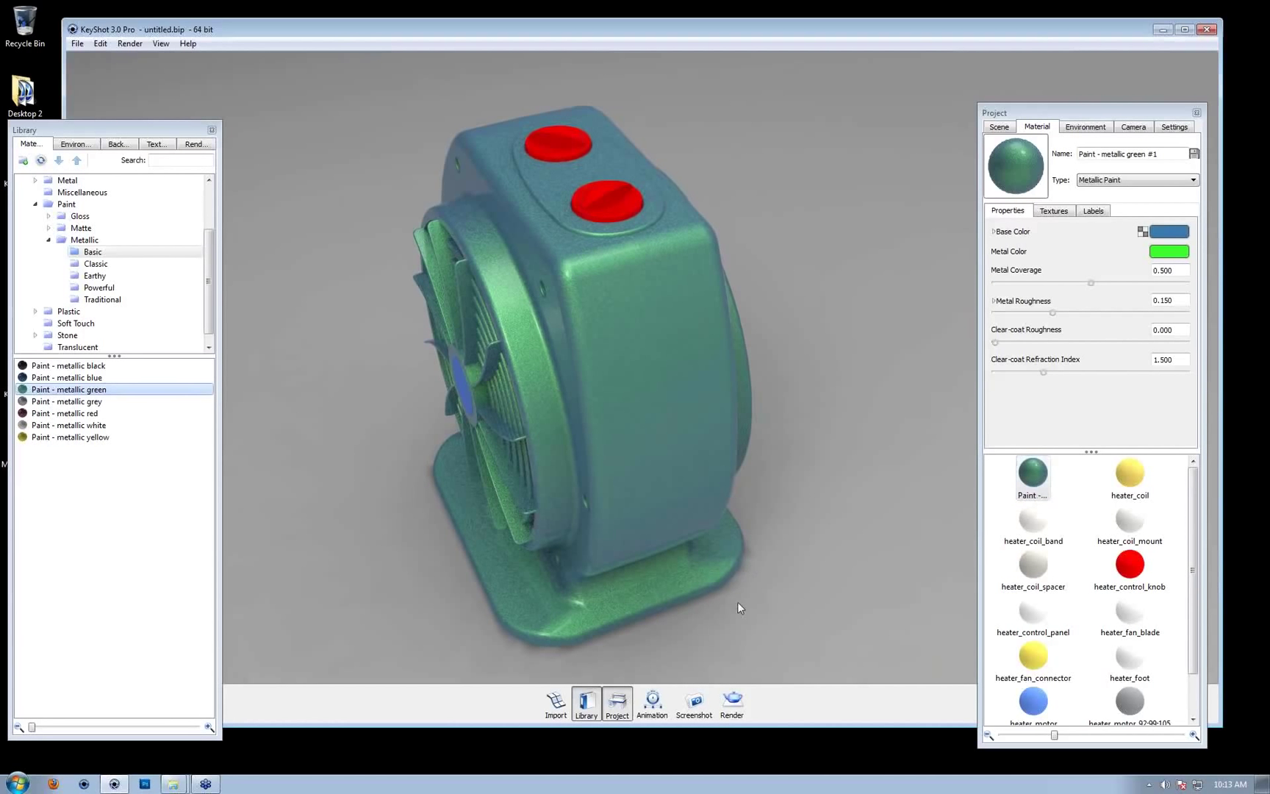
pyautogui.moveTo(783, 323); pyautogui.dragTo(838, 298)
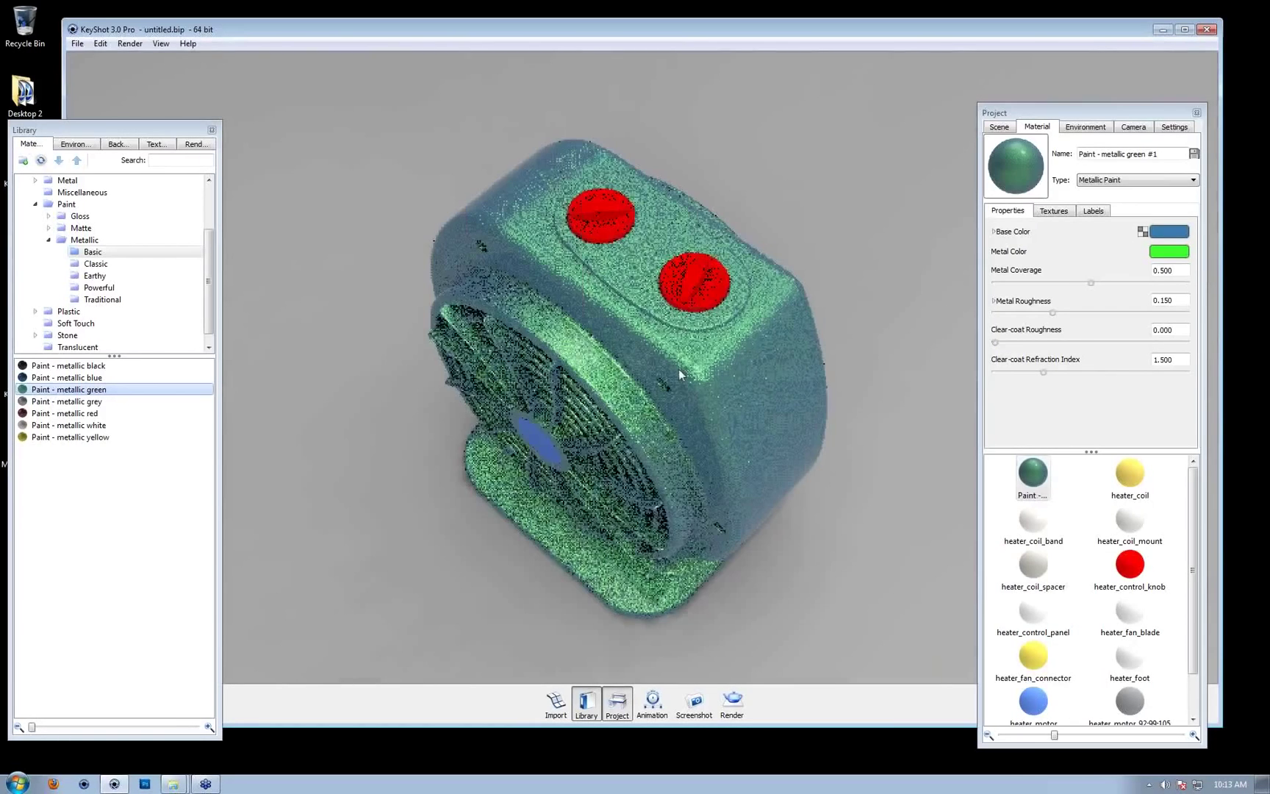
pyautogui.moveTo(678, 369); pyautogui.dragTo(959, 539)
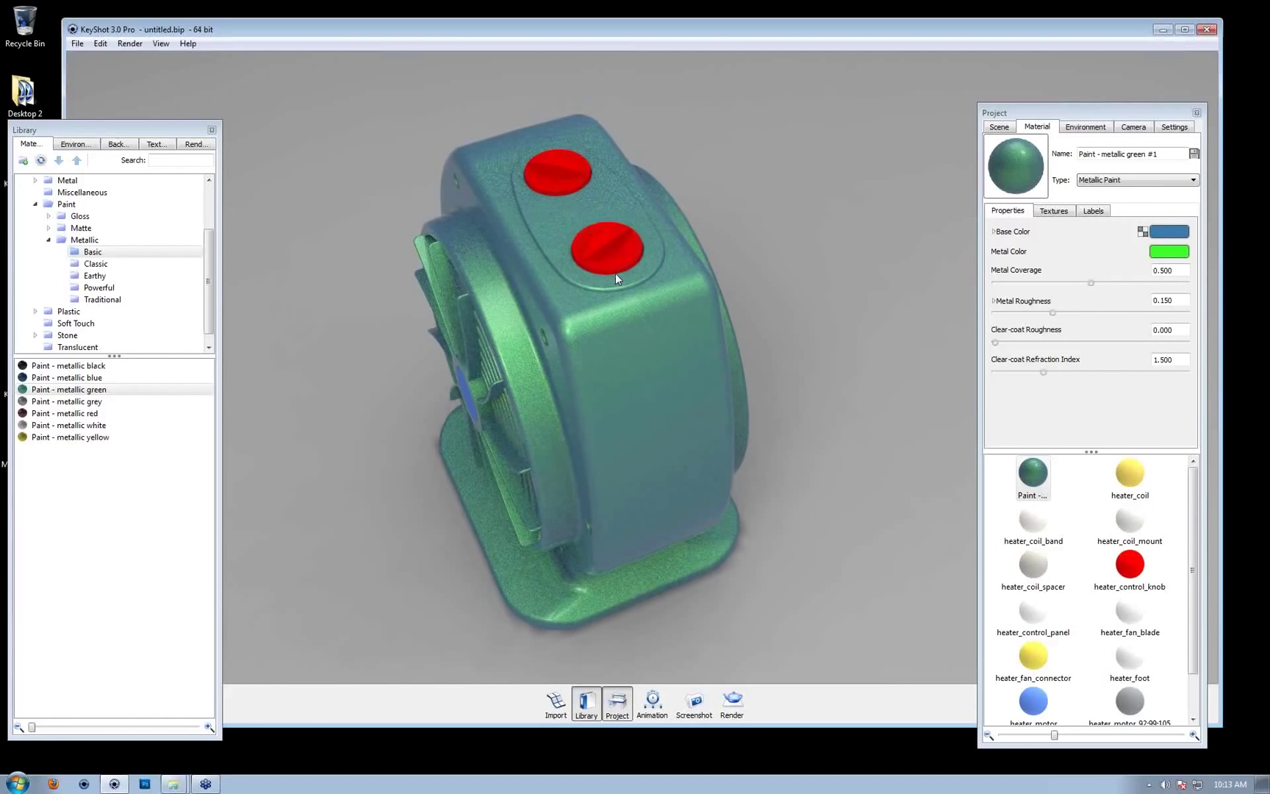
# Paste the copied metallic green paint onto the control knob nearer the viewer and set its base color to red
pyautogui.keyDown('shift'); pyautogui.rightClick(611, 249); pyautogui.keyUp('shift')
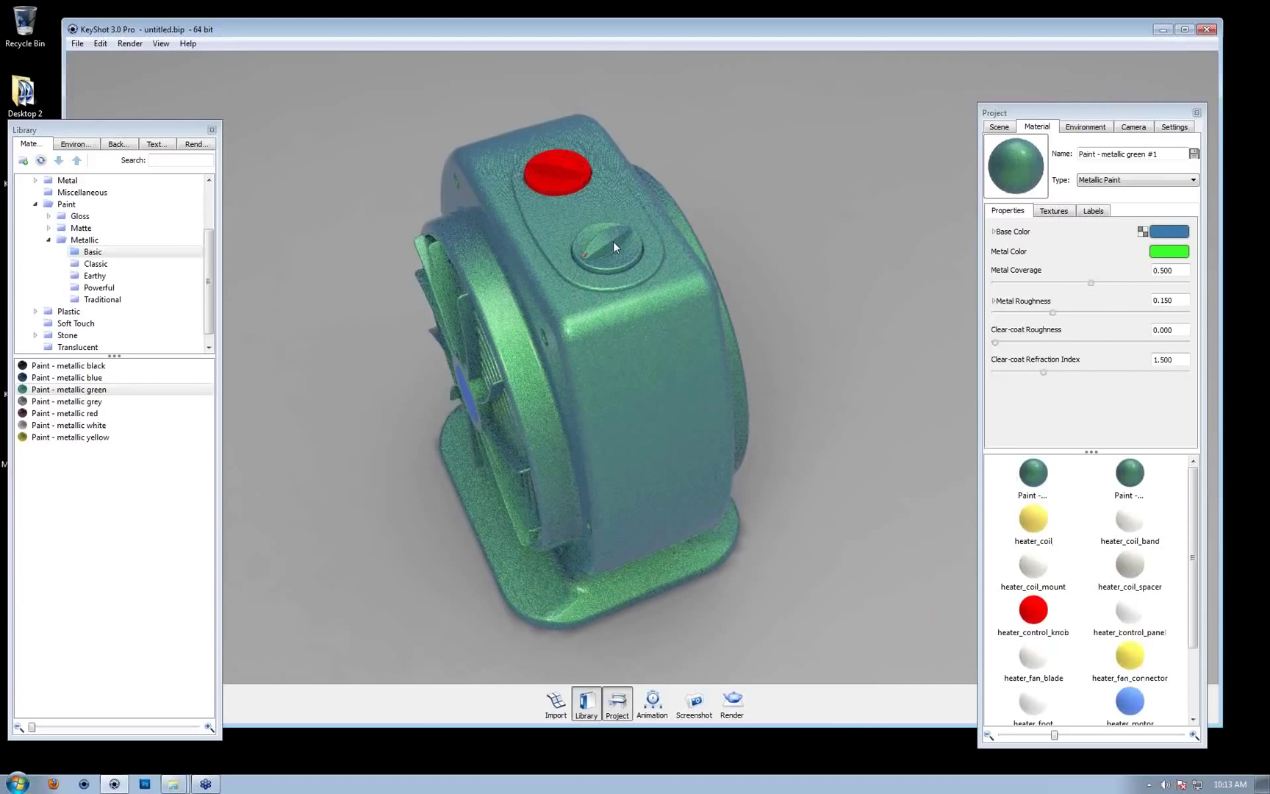
pyautogui.doubleClick(614, 252)
pyautogui.click(1169, 231)
pyautogui.click(1189, 355)
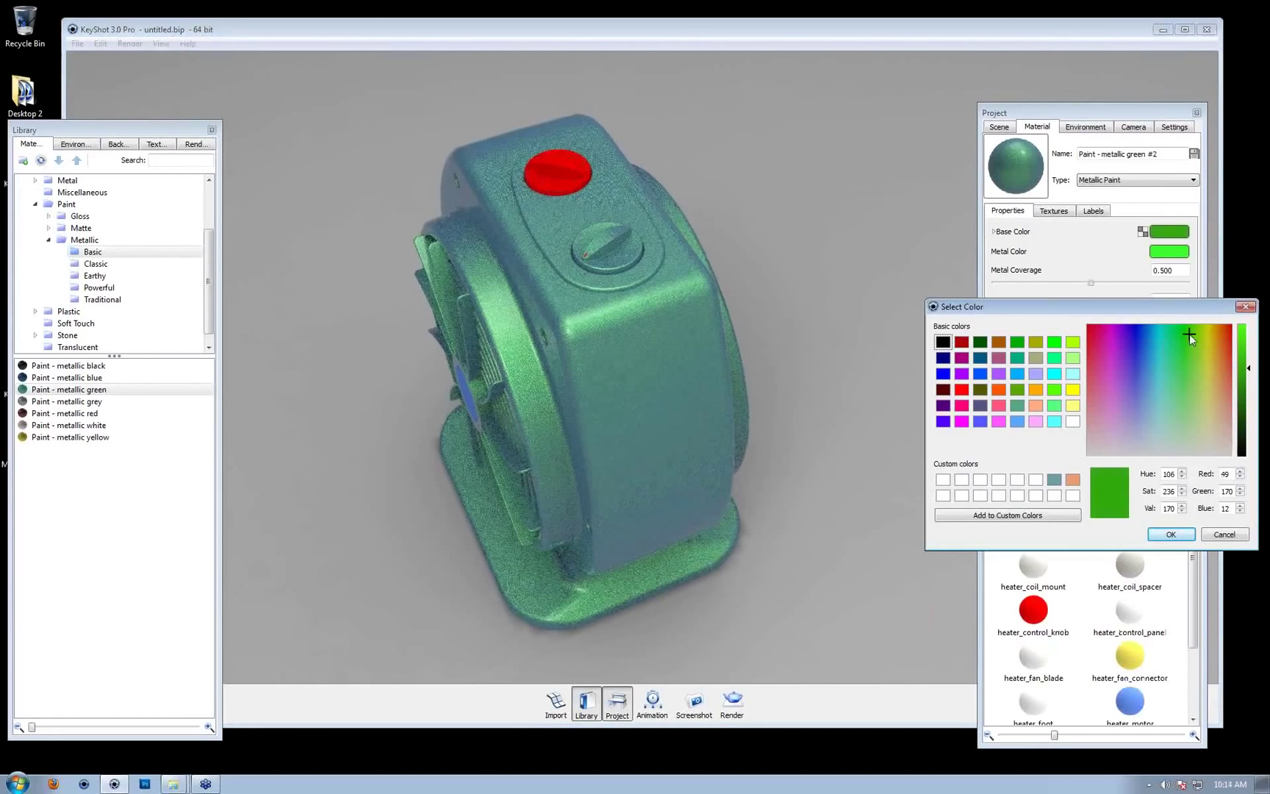
pyautogui.click(1121, 327)
pyautogui.click(1111, 328)
pyautogui.click(1241, 324)
pyautogui.click(1153, 341)
pyautogui.click(1205, 339)
pyautogui.click(1229, 329)
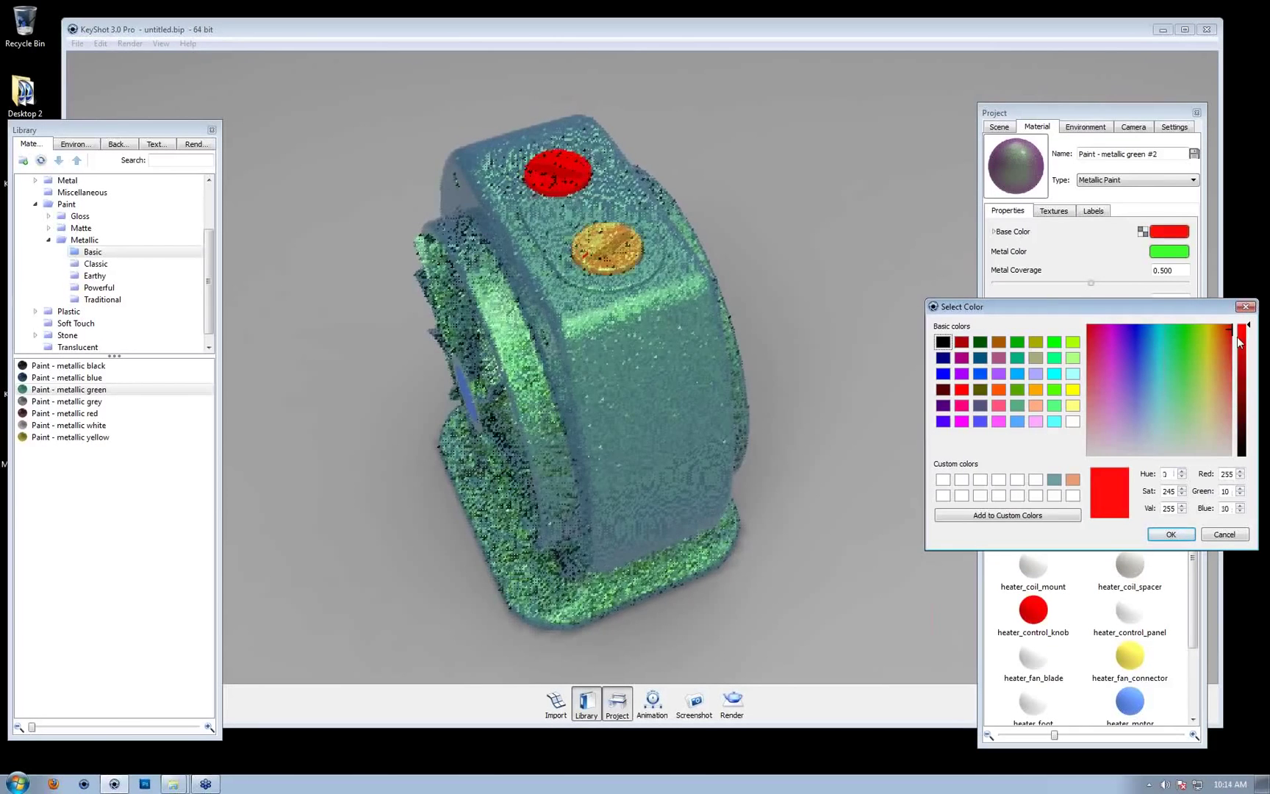
pyautogui.click(1176, 535)
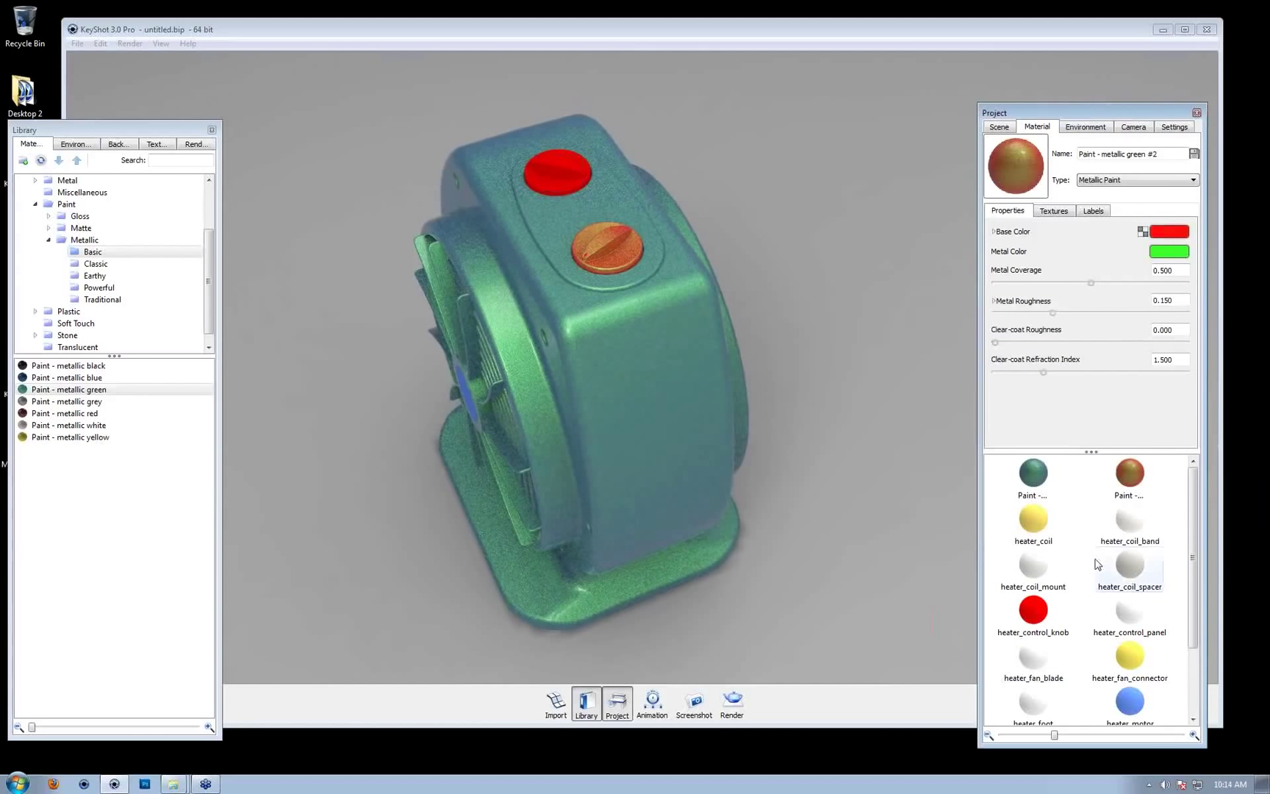
# Select the shell's metallic green paint and apply it as a linked material to the control knob nearer the viewer
pyautogui.rightClick(678, 289)
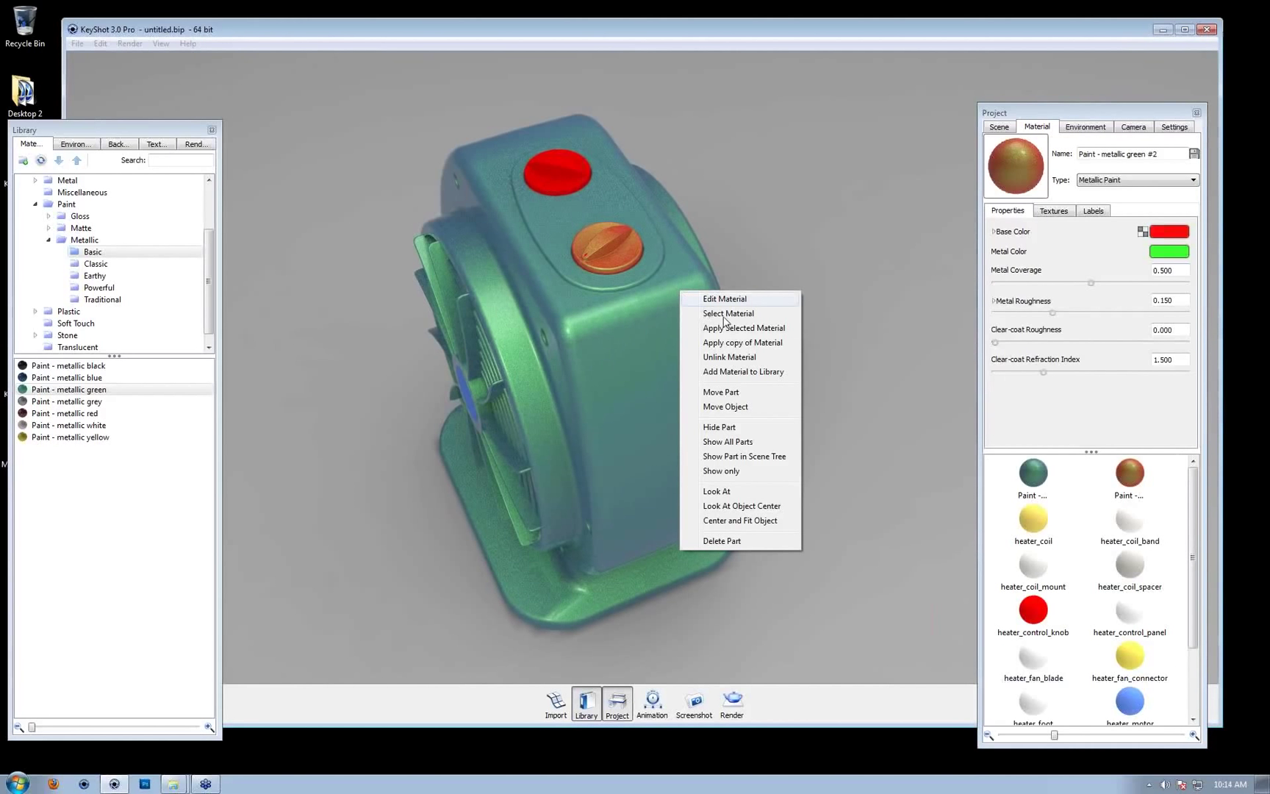
pyautogui.click(723, 317)
pyautogui.rightClick(619, 252)
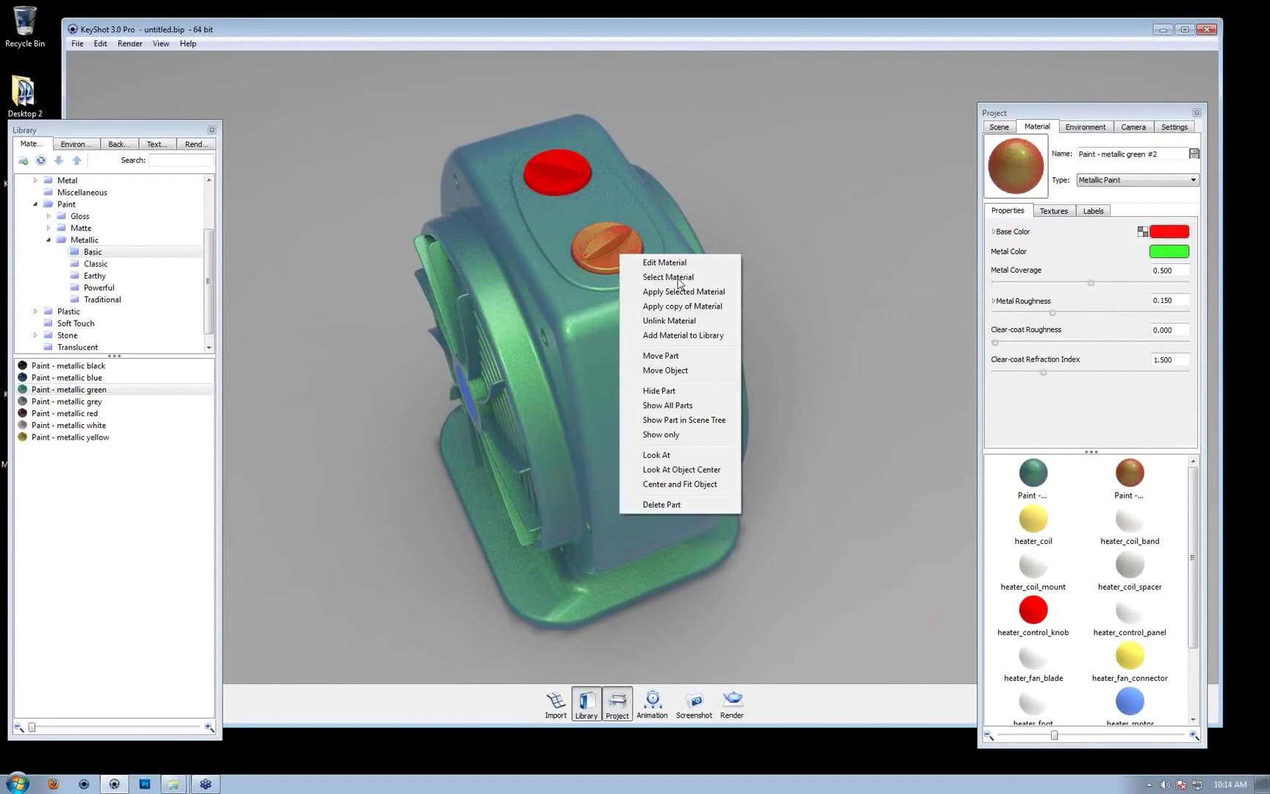
pyautogui.click(692, 293)
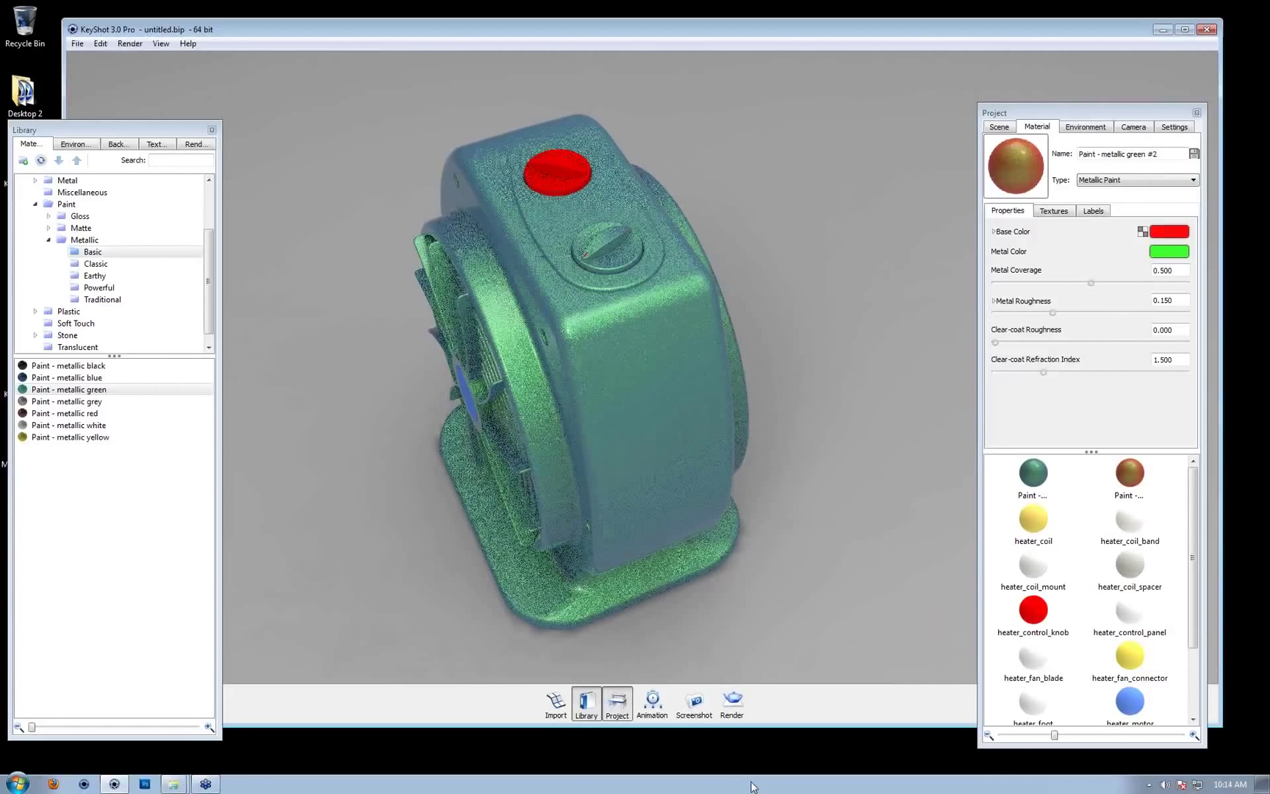
# Apply an unlinked copy of the shell's metallic green paint to the far control knob and set its base color to dark red
pyautogui.rightClick(676, 291)
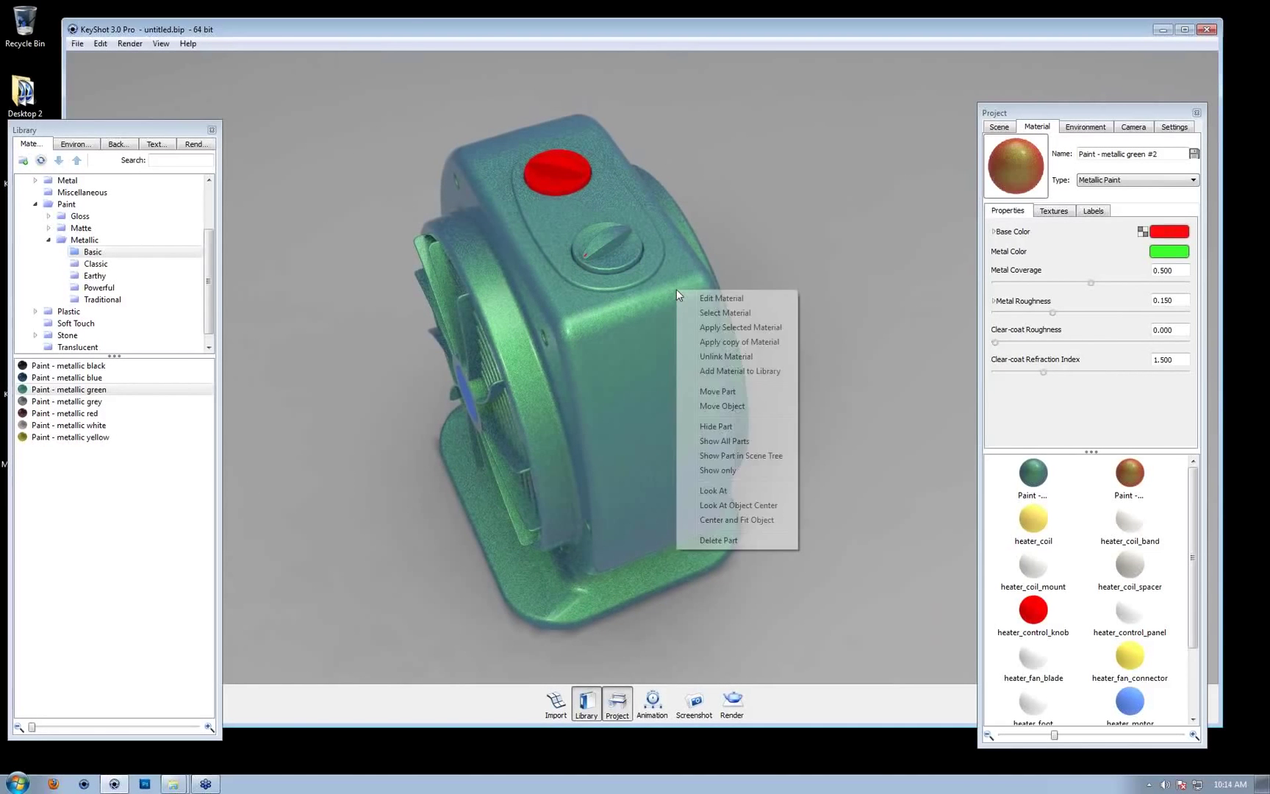
pyautogui.click(723, 321)
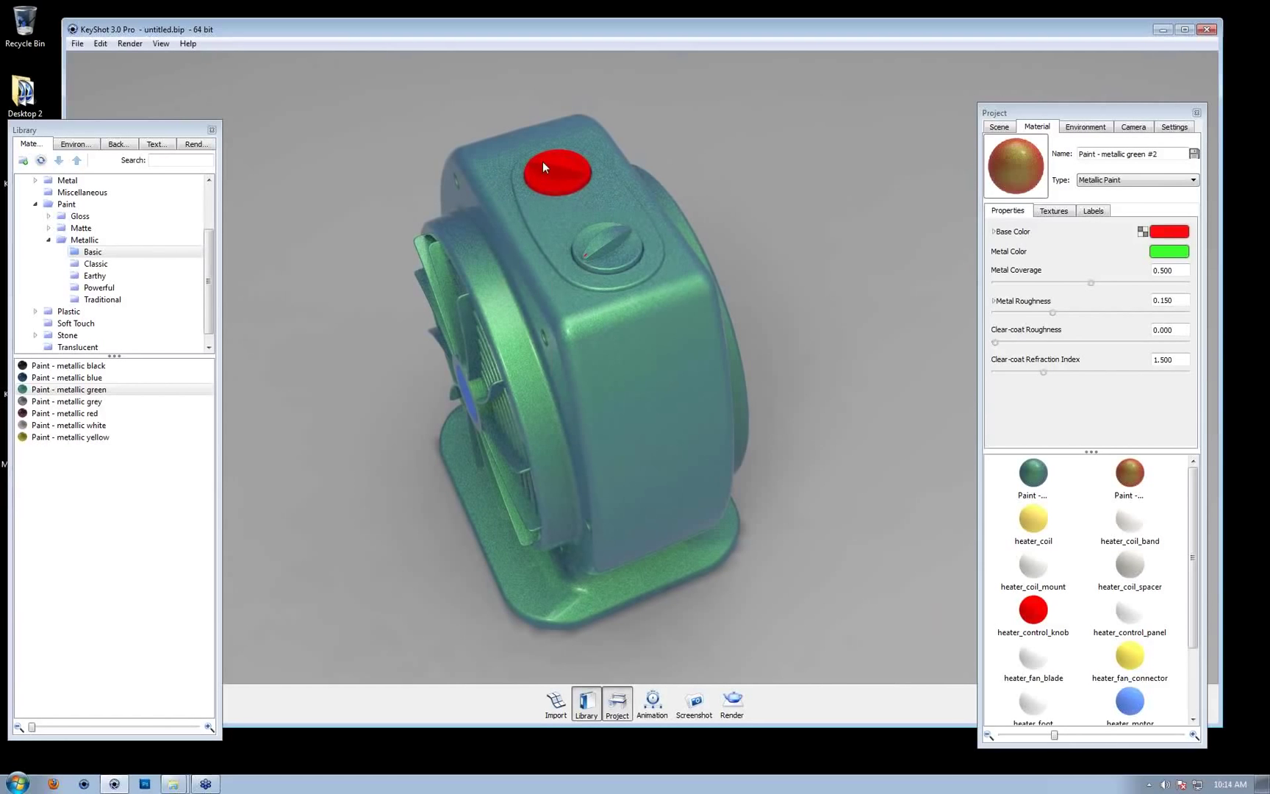
pyautogui.rightClick(552, 169)
pyautogui.click(616, 223)
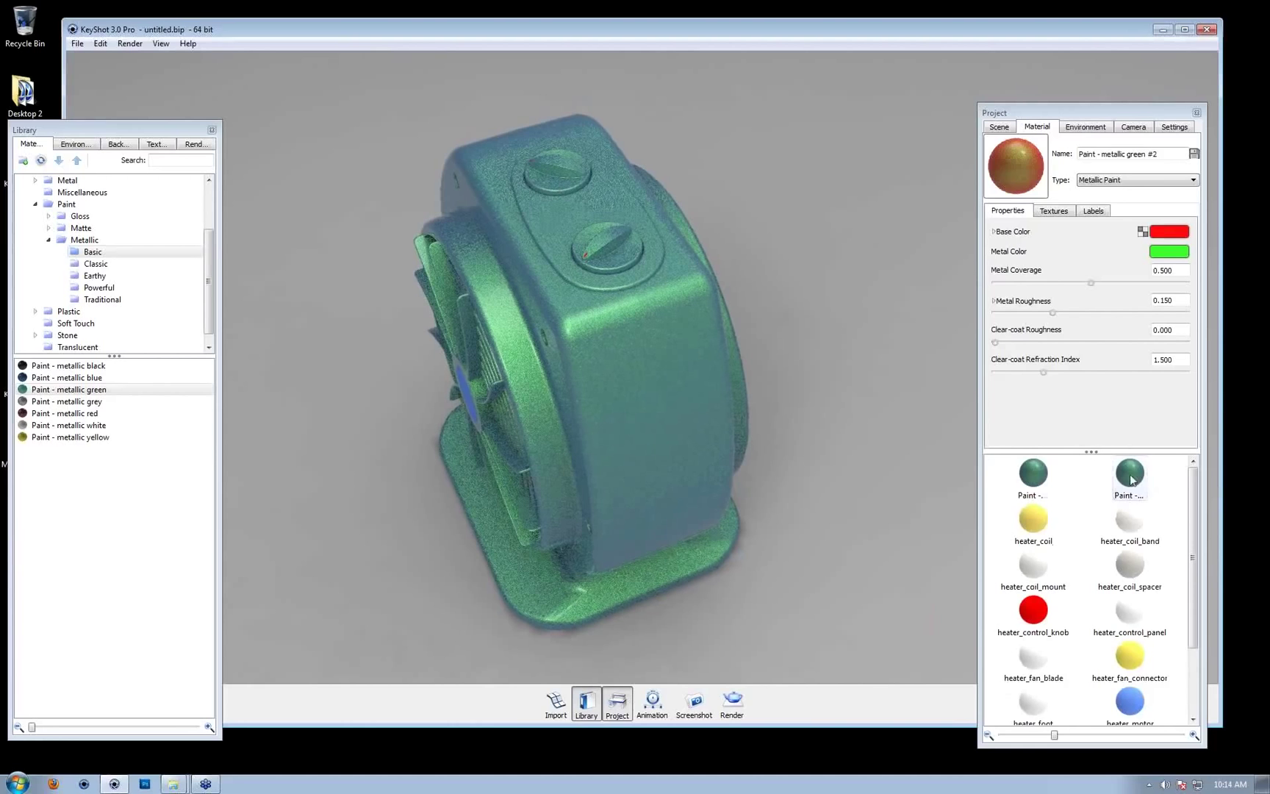
pyautogui.doubleClick(570, 162)
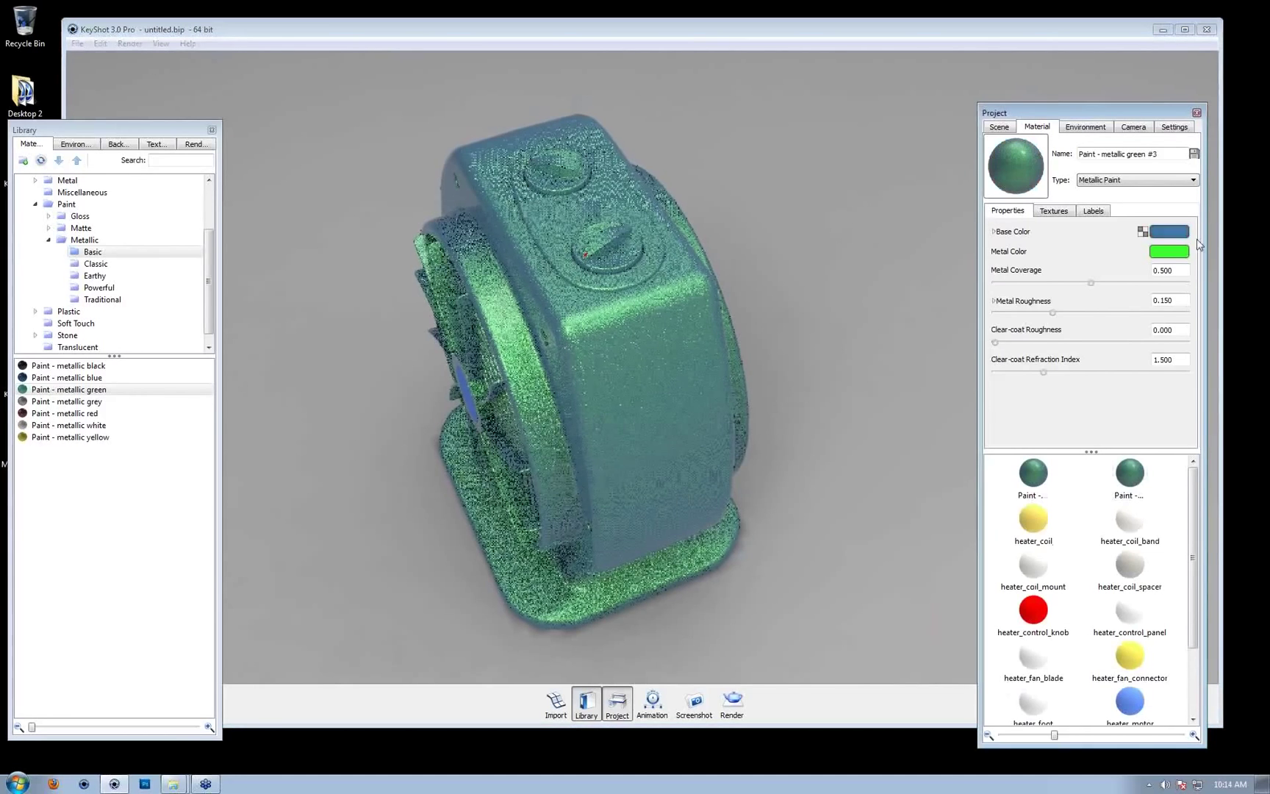
pyautogui.click(1169, 231)
pyautogui.click(1231, 326)
pyautogui.click(1241, 368)
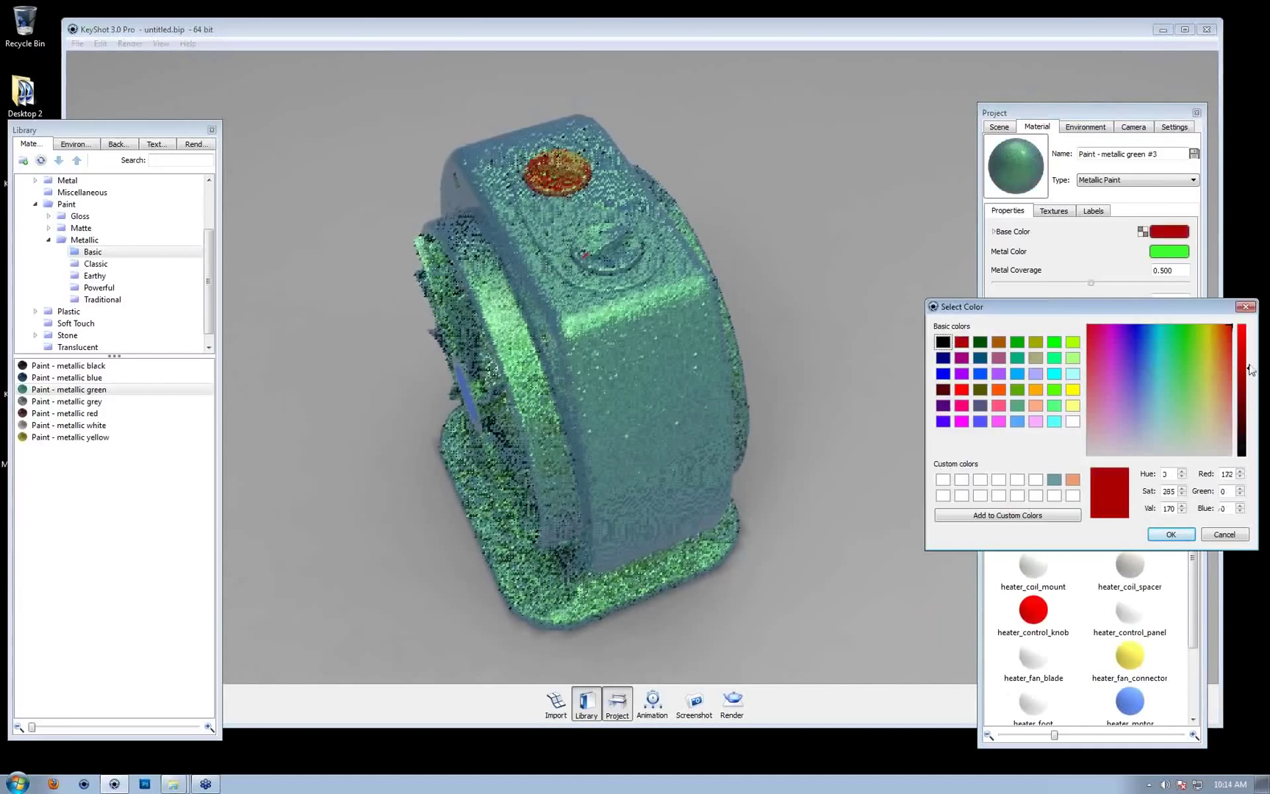
pyautogui.click(1191, 536)
# Apply the library's metallic grey paint to the linked heater shells, followed by the metallic yellow paint
pyautogui.moveTo(693, 335); pyautogui.dragTo(826, 281)
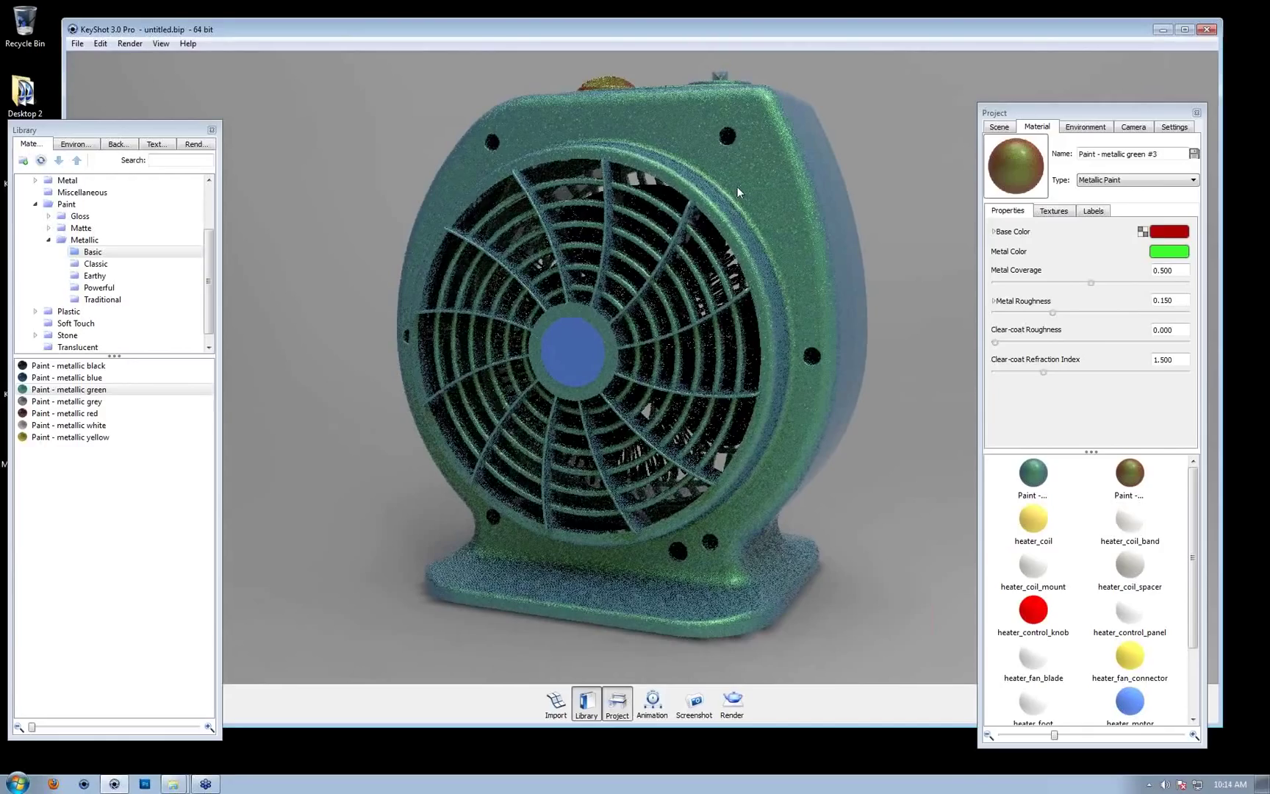
pyautogui.moveTo(861, 278); pyautogui.dragTo(710, 209)
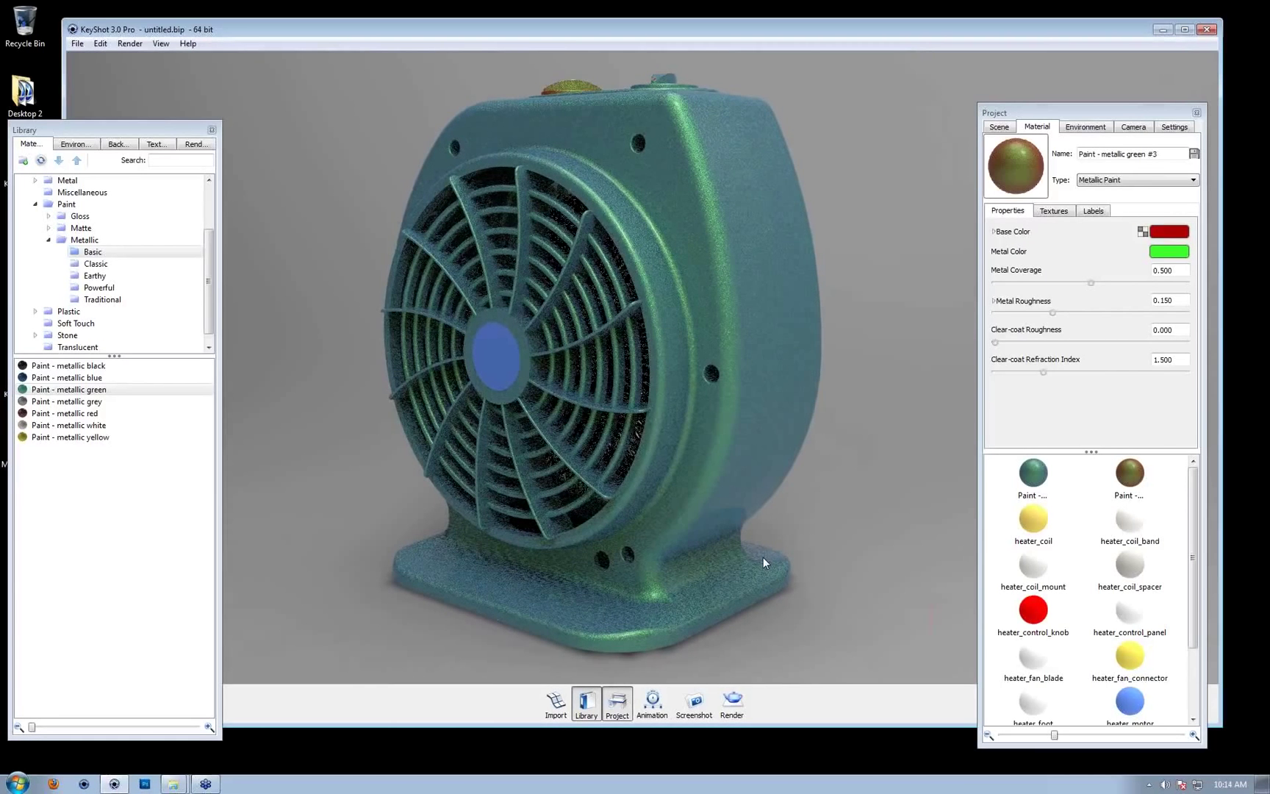
pyautogui.click(88, 401)
pyautogui.moveTo(88, 402); pyautogui.dragTo(685, 228)
pyautogui.moveTo(699, 293); pyautogui.dragTo(714, 380)
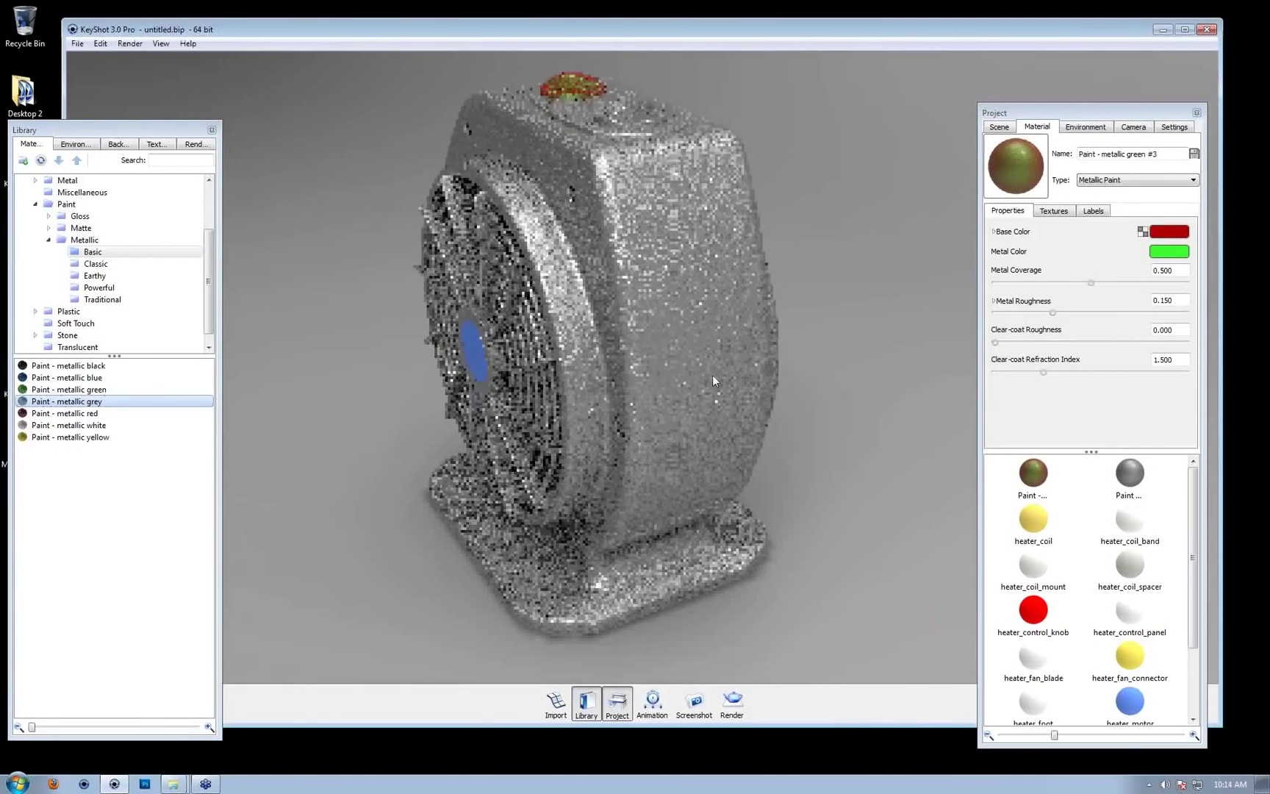
pyautogui.moveTo(74, 436)
pyautogui.mouseDown()
pyautogui.moveTo(631, 239)
pyautogui.moveTo(750, 268)
pyautogui.mouseUp()
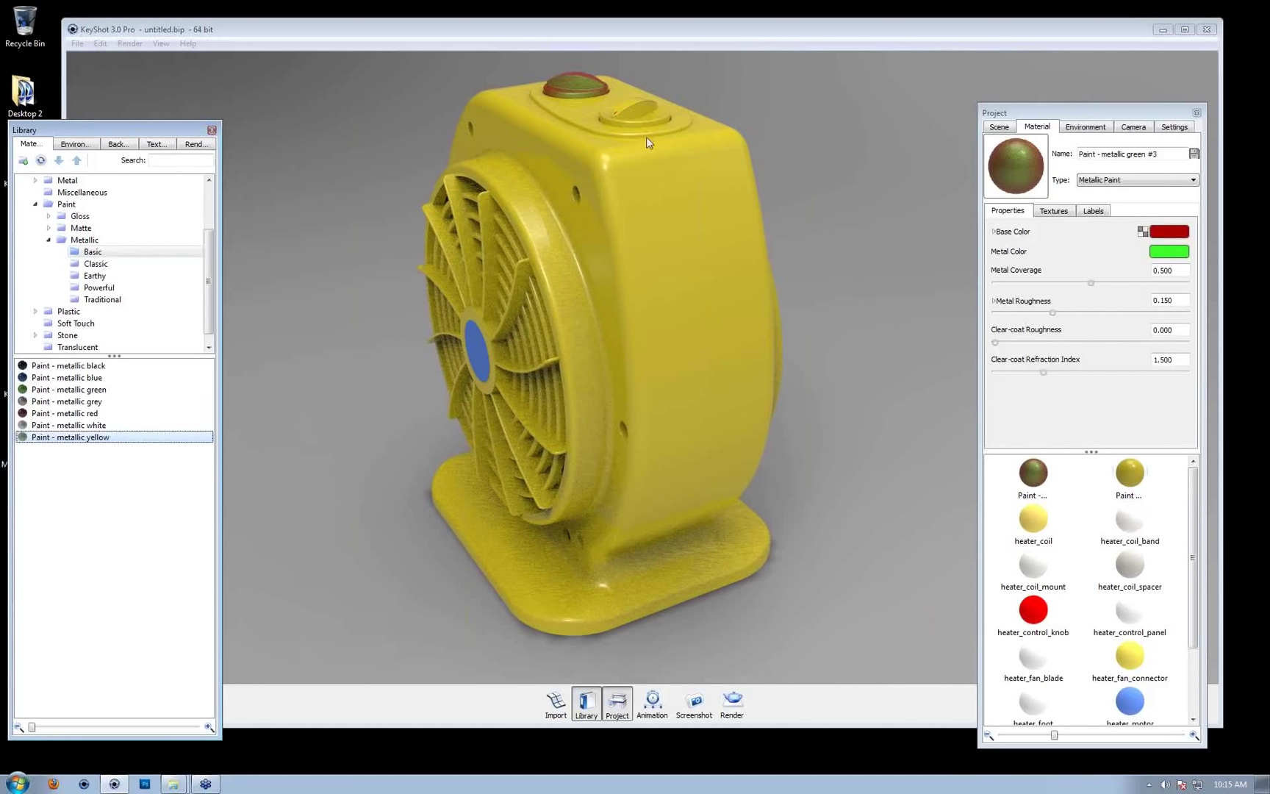
# Unlink the front shell's material and apply the metallic white paint to that shell
pyautogui.rightClick(620, 233)
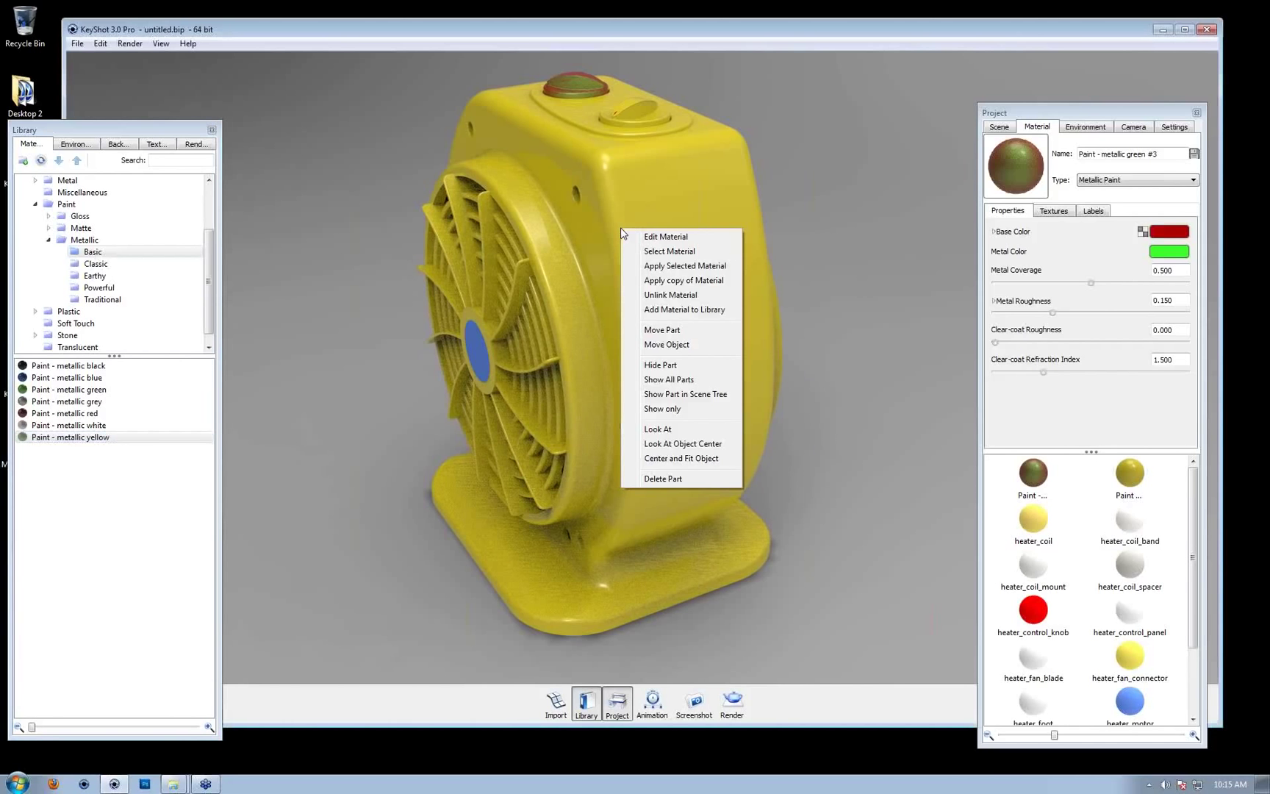
pyautogui.click(661, 300)
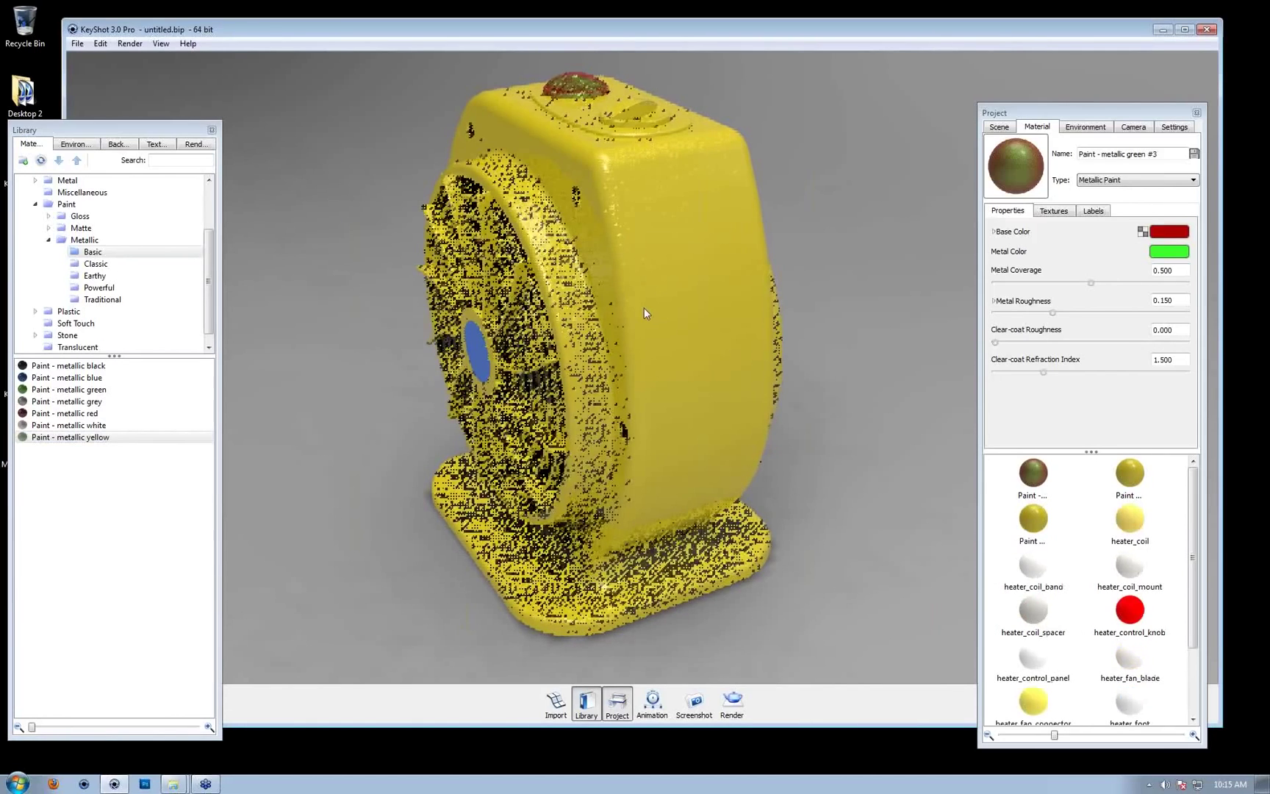
pyautogui.moveTo(70, 425); pyautogui.dragTo(623, 217)
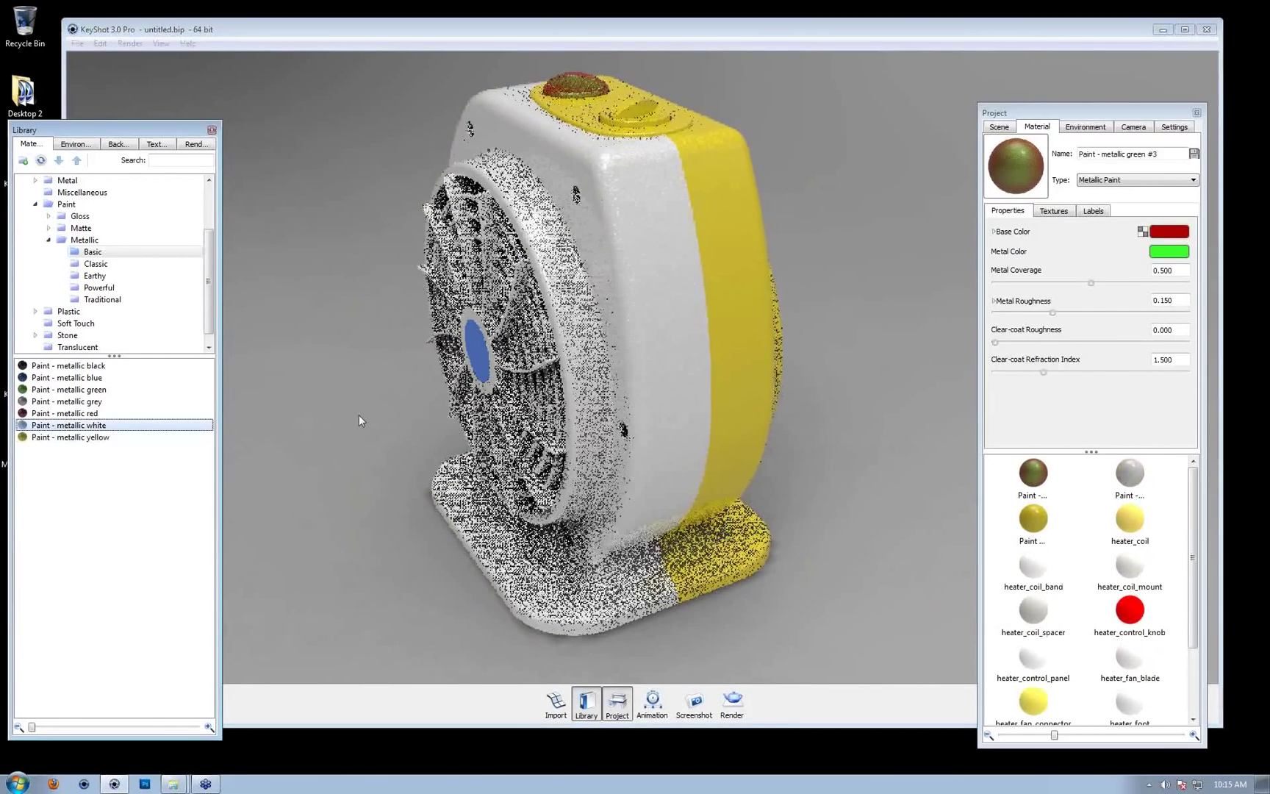
# Unlink the rear shell's material and apply the metallic blue paint to that shell
pyautogui.rightClick(734, 177)
pyautogui.click(774, 243)
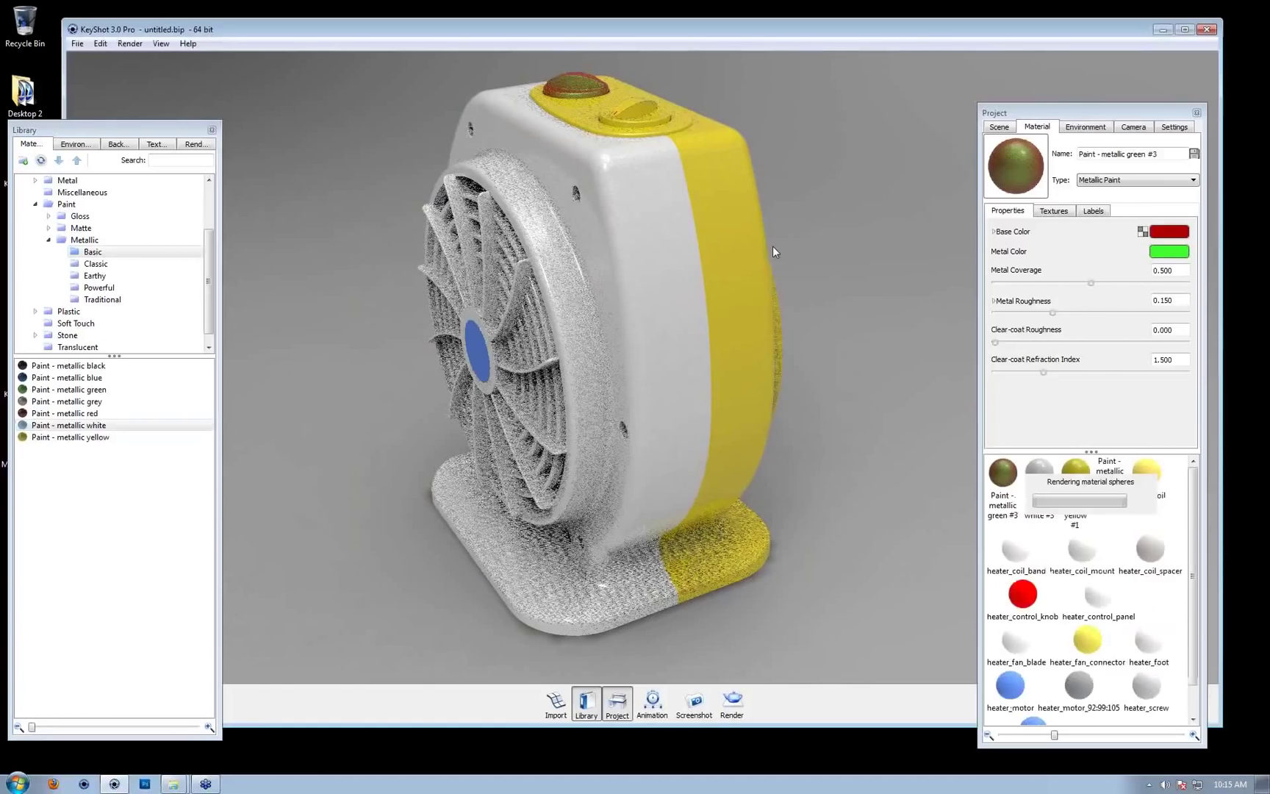
pyautogui.moveTo(70, 377)
pyautogui.mouseDown()
pyautogui.moveTo(668, 198)
pyautogui.moveTo(706, 215)
pyautogui.mouseUp()
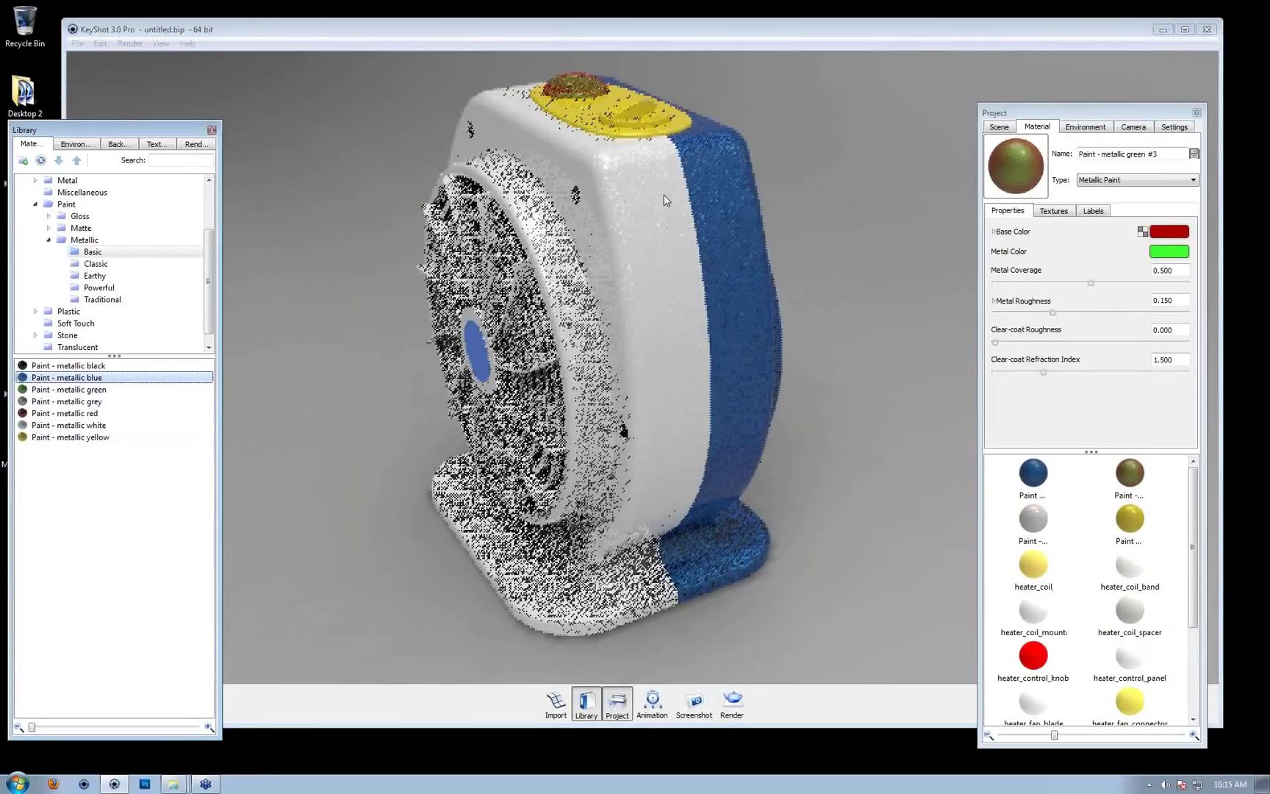
# Apply the metallic grey paint to the control panel and unlink the nearer knob's material from it
pyautogui.moveTo(642, 116); pyautogui.dragTo(637, 216)
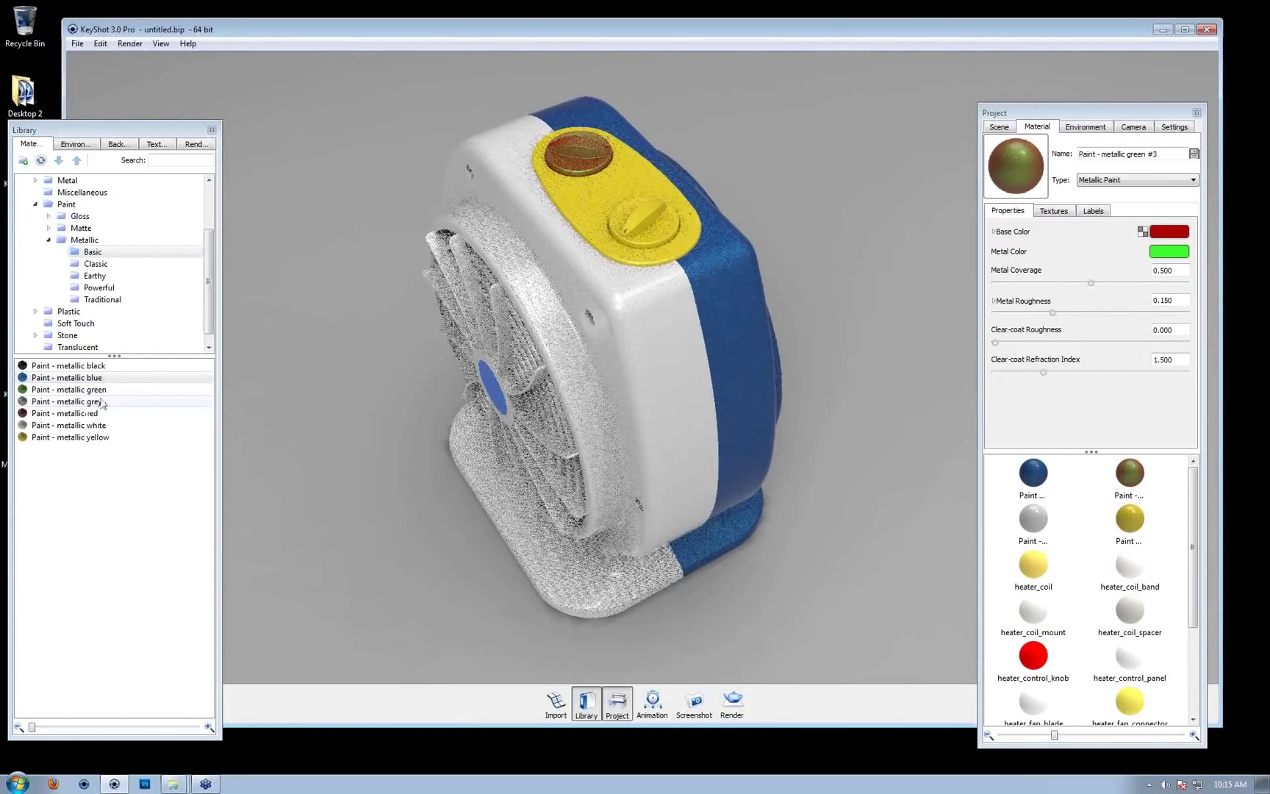
pyautogui.moveTo(102, 402)
pyautogui.mouseDown()
pyautogui.moveTo(638, 283)
pyautogui.moveTo(615, 266)
pyautogui.mouseUp()
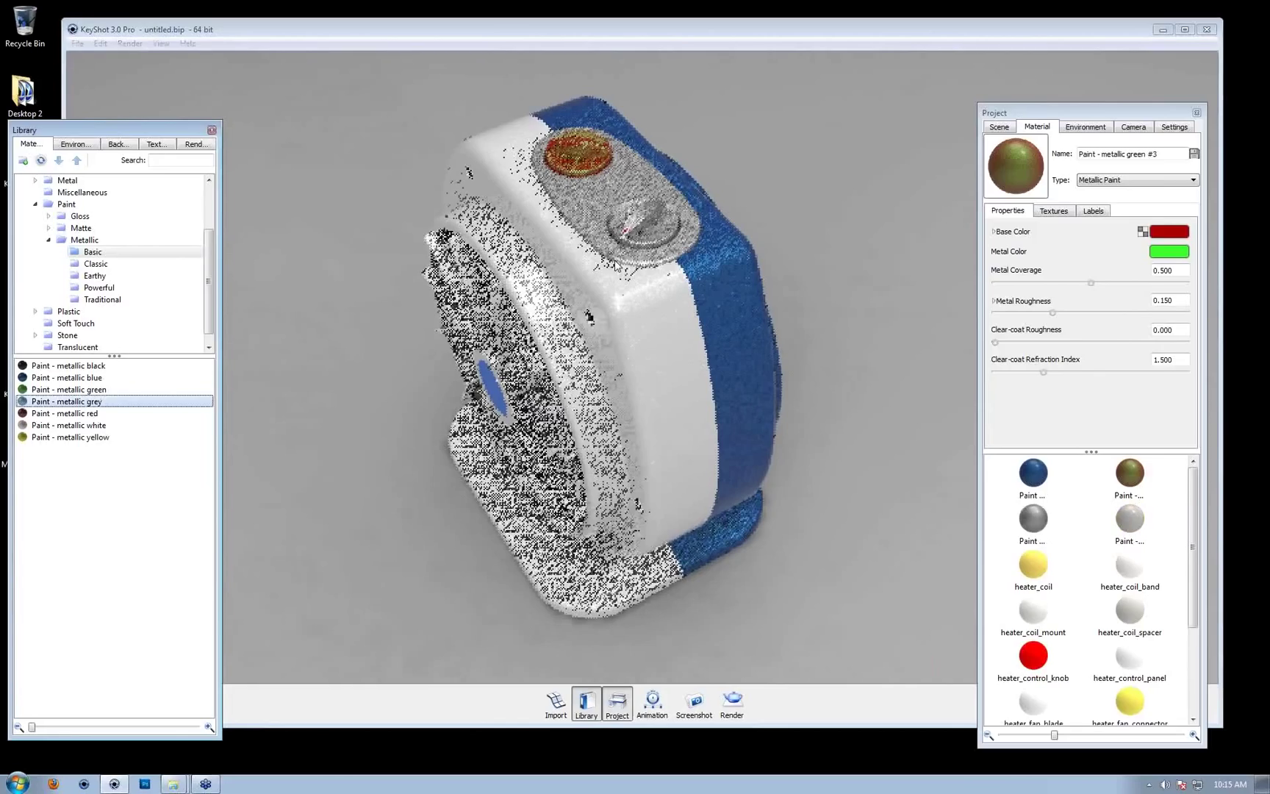
pyautogui.rightClick(646, 218)
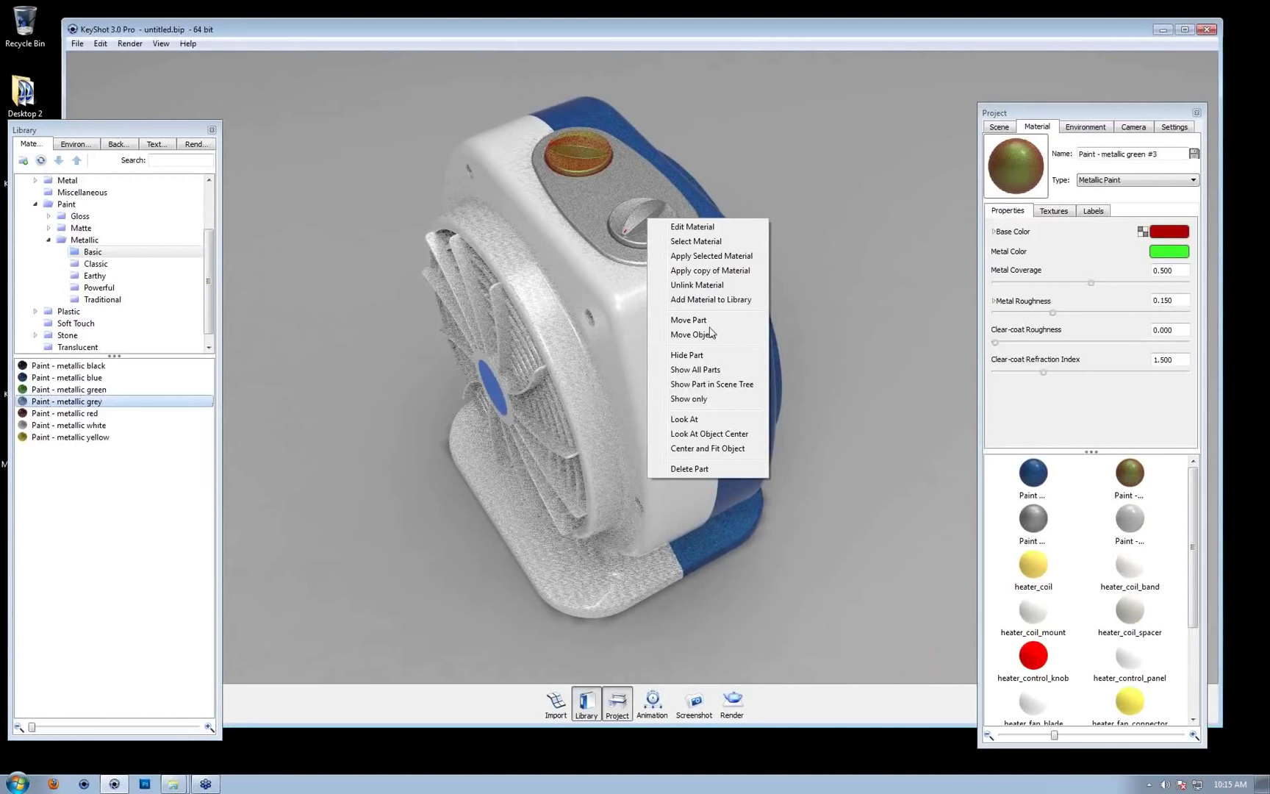
pyautogui.click(697, 285)
# Apply the metallic white paint to both control knobs
pyautogui.rightClick(571, 149)
pyautogui.click(663, 375)
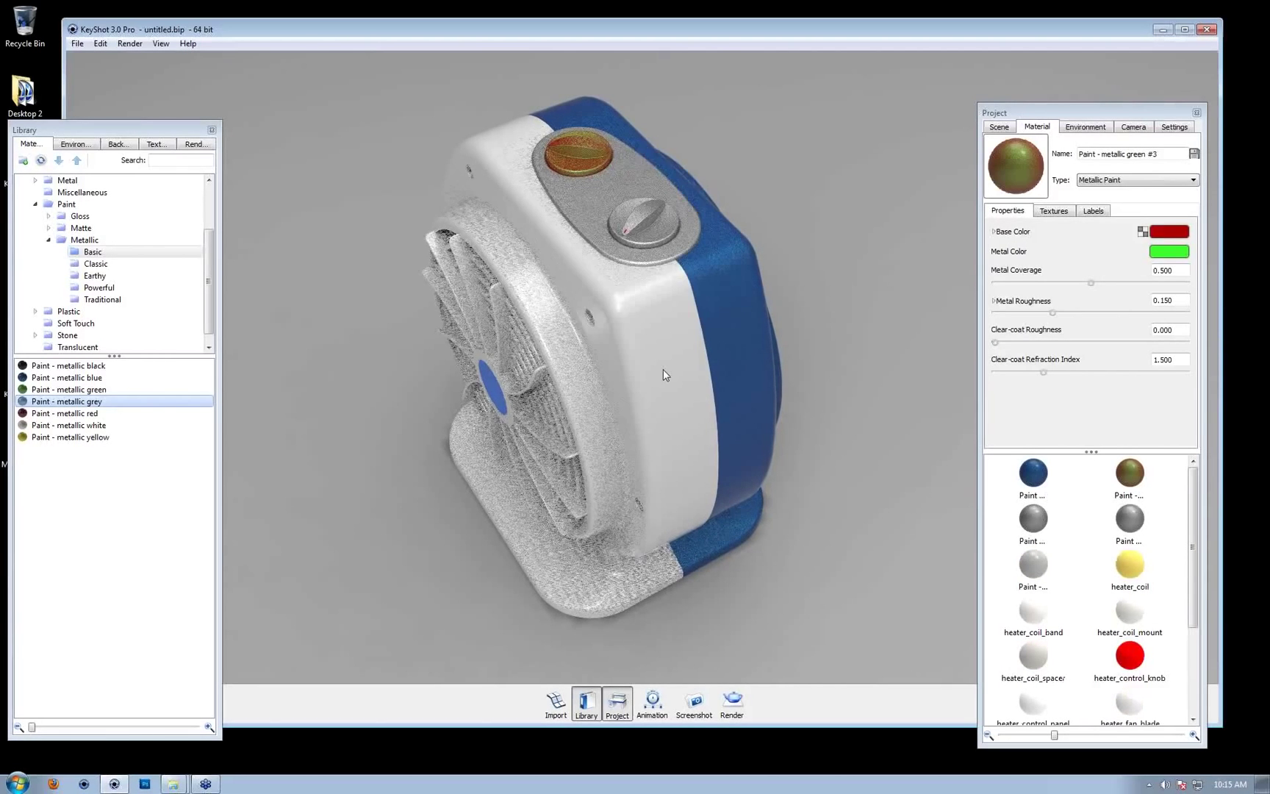
pyautogui.moveTo(79, 424); pyautogui.dragTo(656, 232)
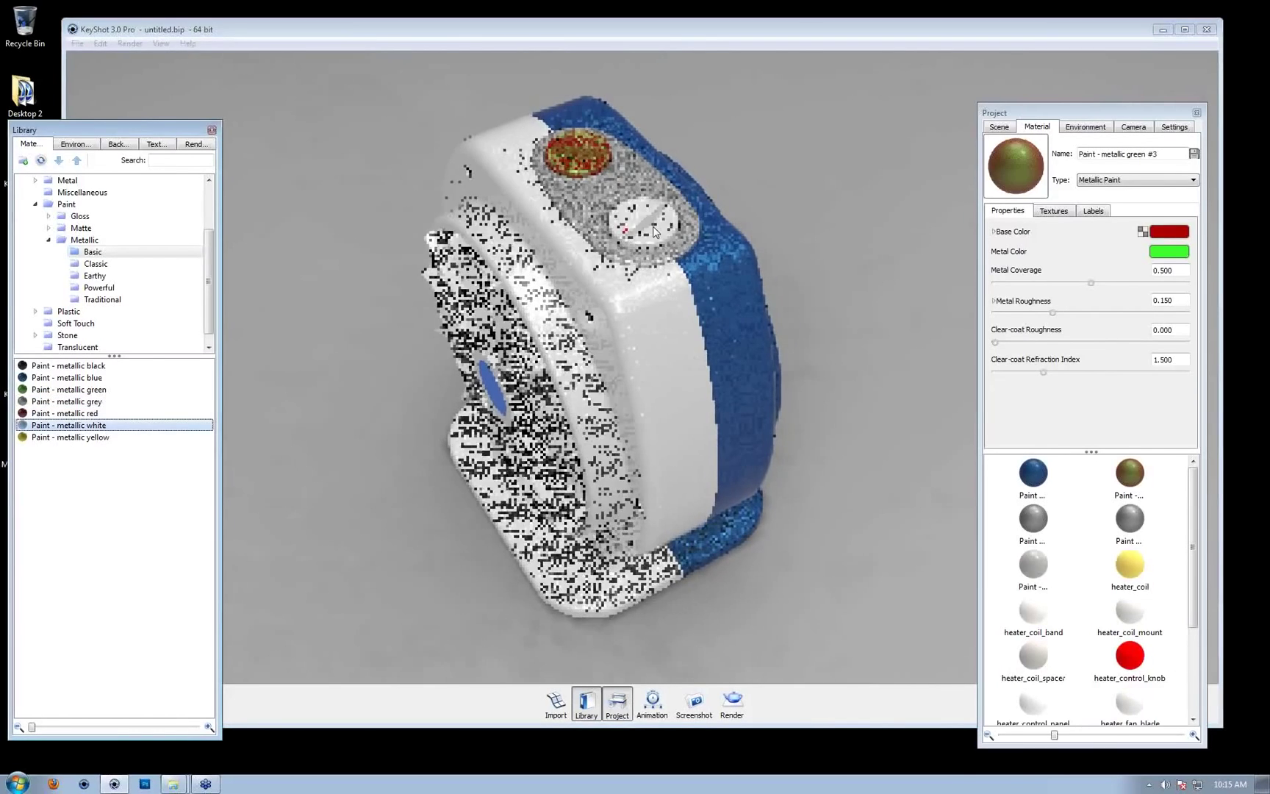
pyautogui.moveTo(592, 153); pyautogui.dragTo(592, 153)
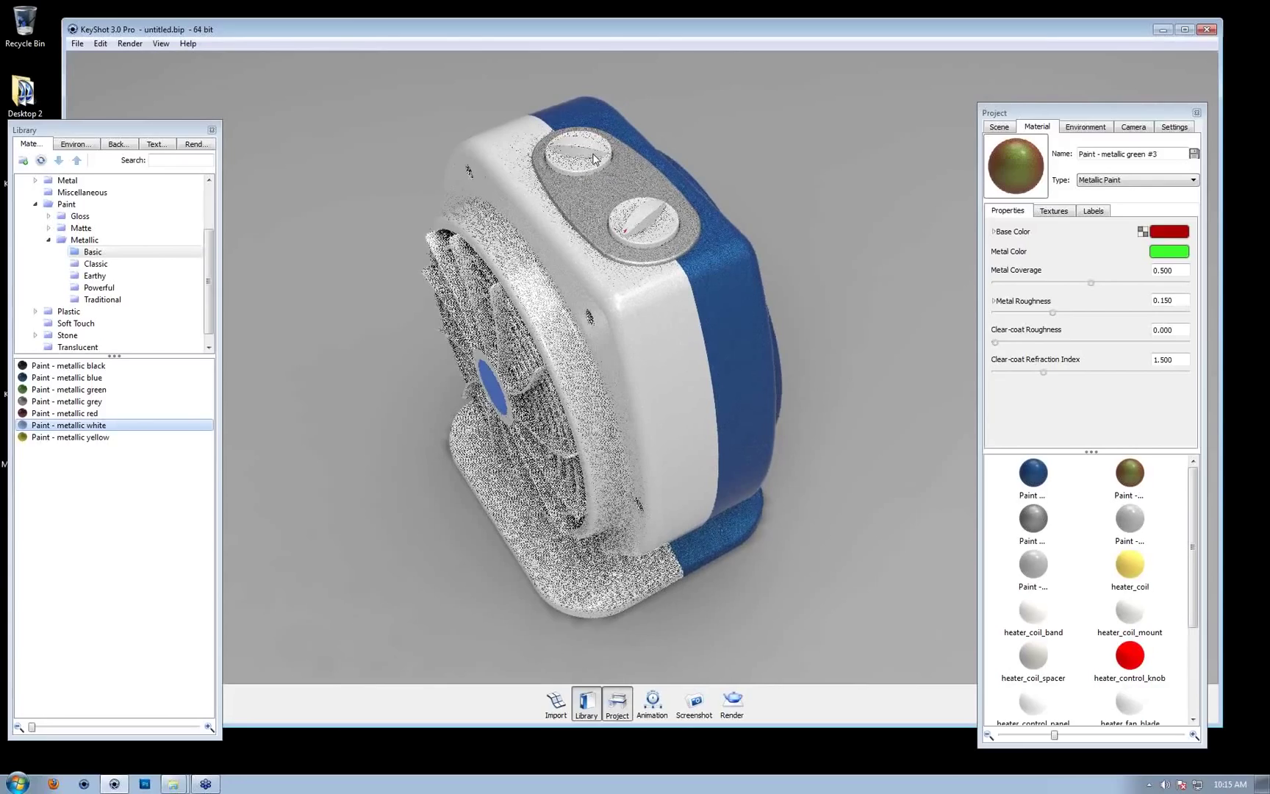
# Adjust the base color of the knobs' metallic white paint, finishing on white
pyautogui.click(1175, 236)
pyautogui.moveTo(1140, 328); pyautogui.dragTo(1055, 566)
pyautogui.click(1174, 538)
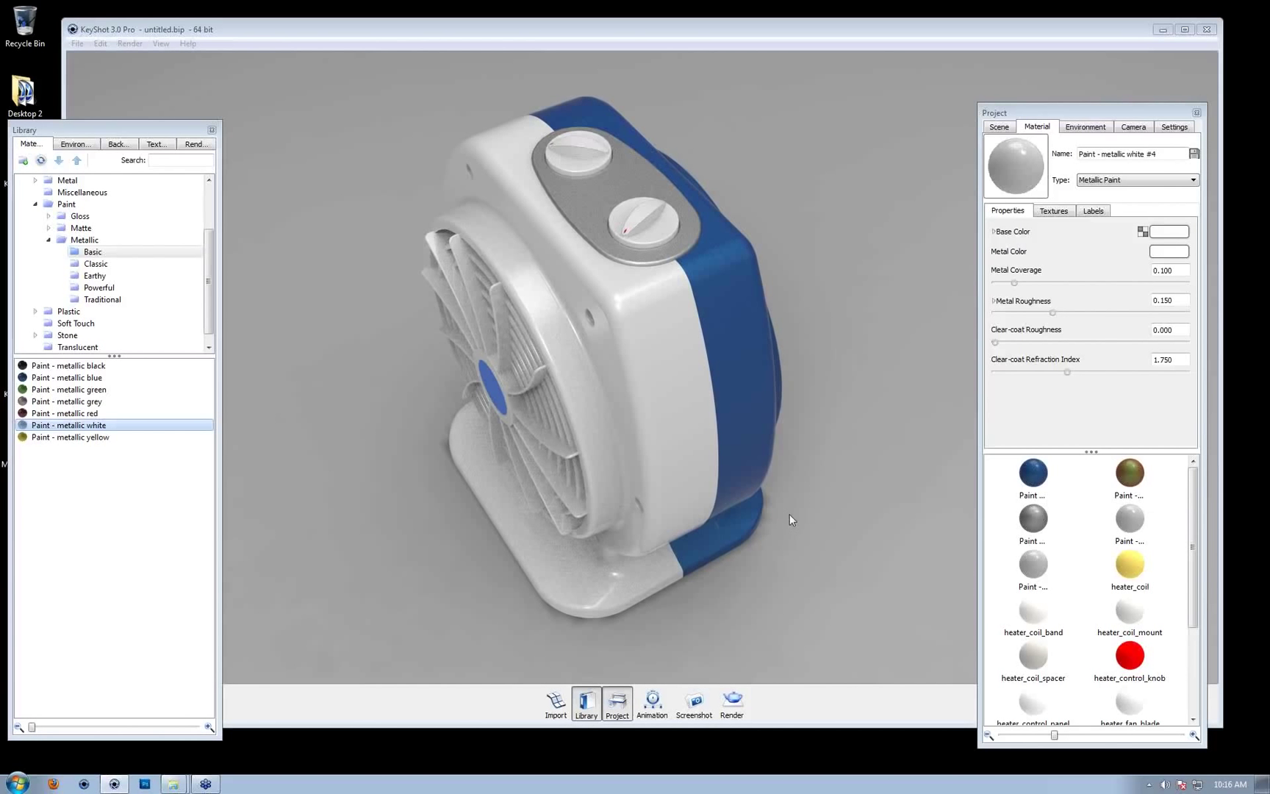
# Examine the heater's front grille from several angles, set a new look-at point, and center and fit the heater in view
pyautogui.moveTo(542, 239); pyautogui.dragTo(756, 277)
pyautogui.scroll(1, 847, 344)
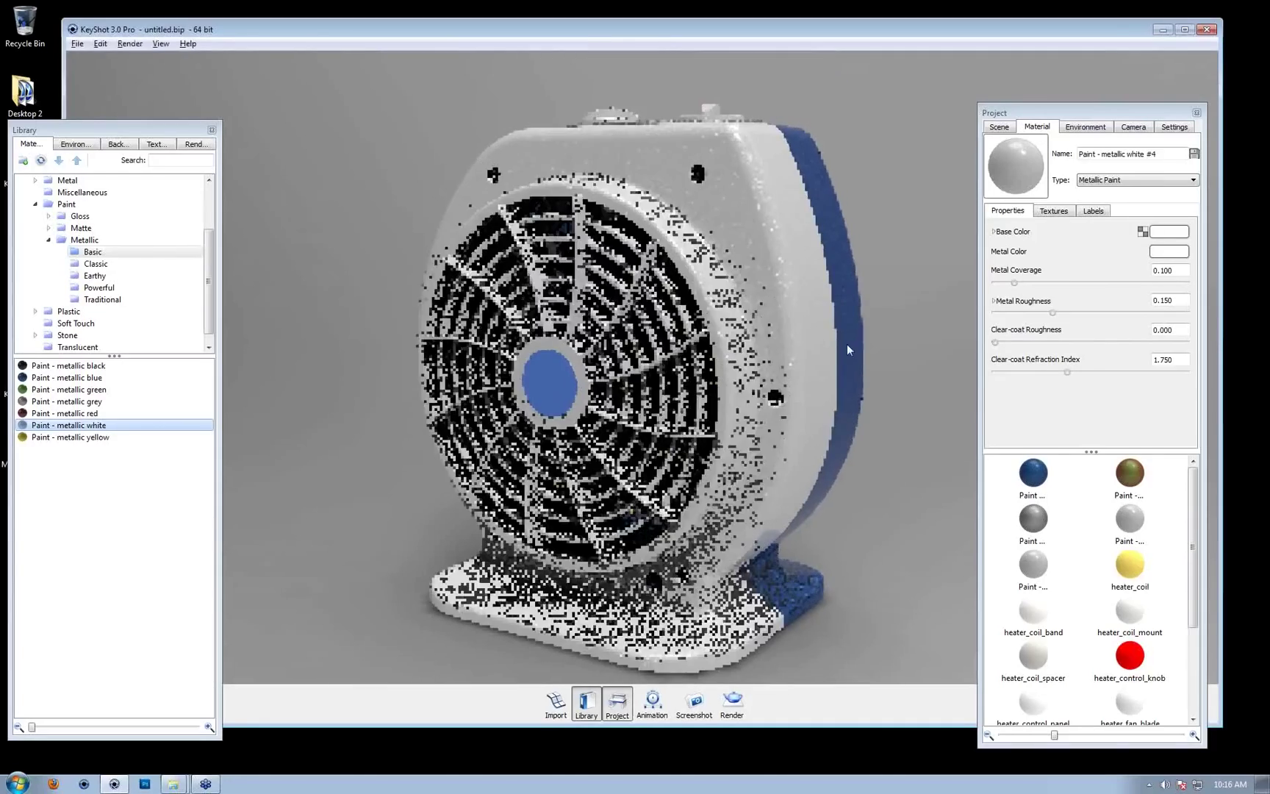
pyautogui.scroll(-2, 784, 319)
pyautogui.moveTo(783, 318); pyautogui.dragTo(740, 341)
pyautogui.moveTo(740, 341); pyautogui.dragTo(740, 321, button='middle')
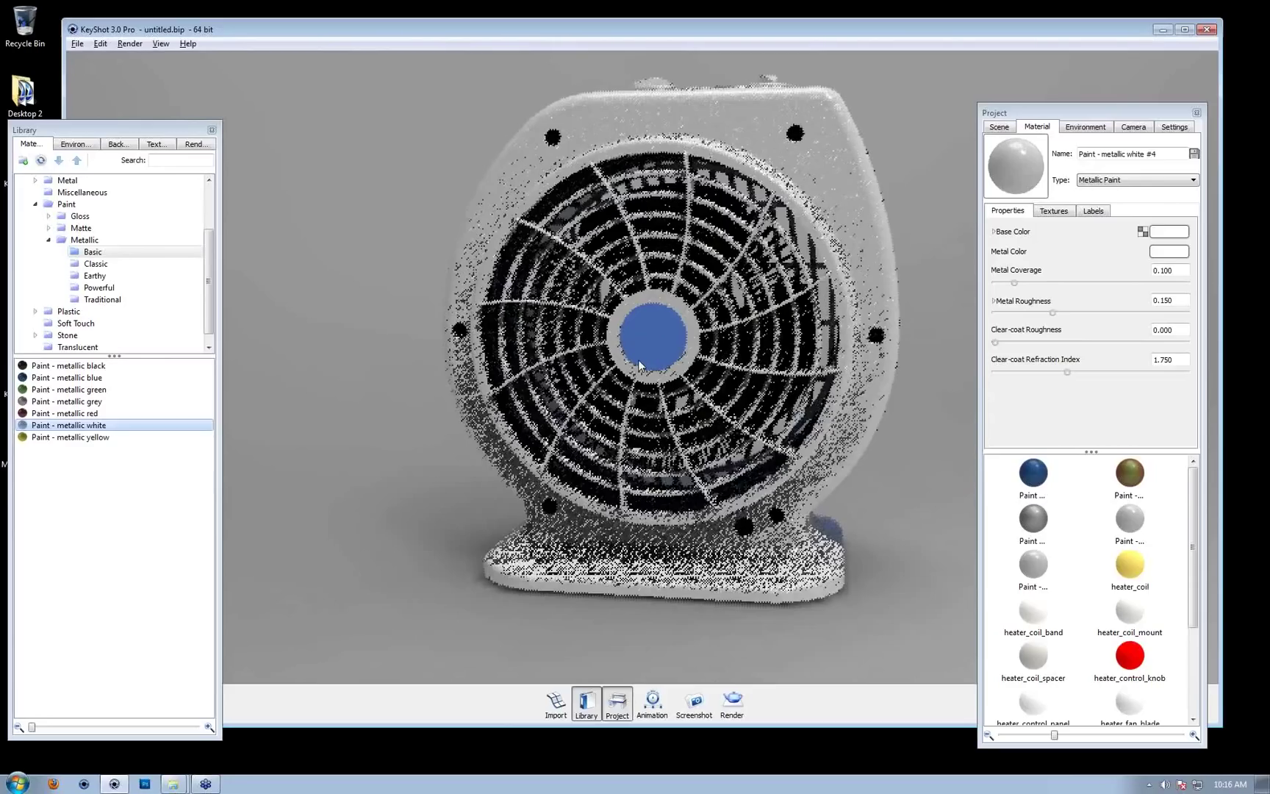
pyautogui.keyDown('ctrl'); pyautogui.keyDown('alt'); pyautogui.rightClick(652, 335); pyautogui.keyUp('alt'); pyautogui.keyUp('ctrl')
pyautogui.scroll(2, 799, 387)
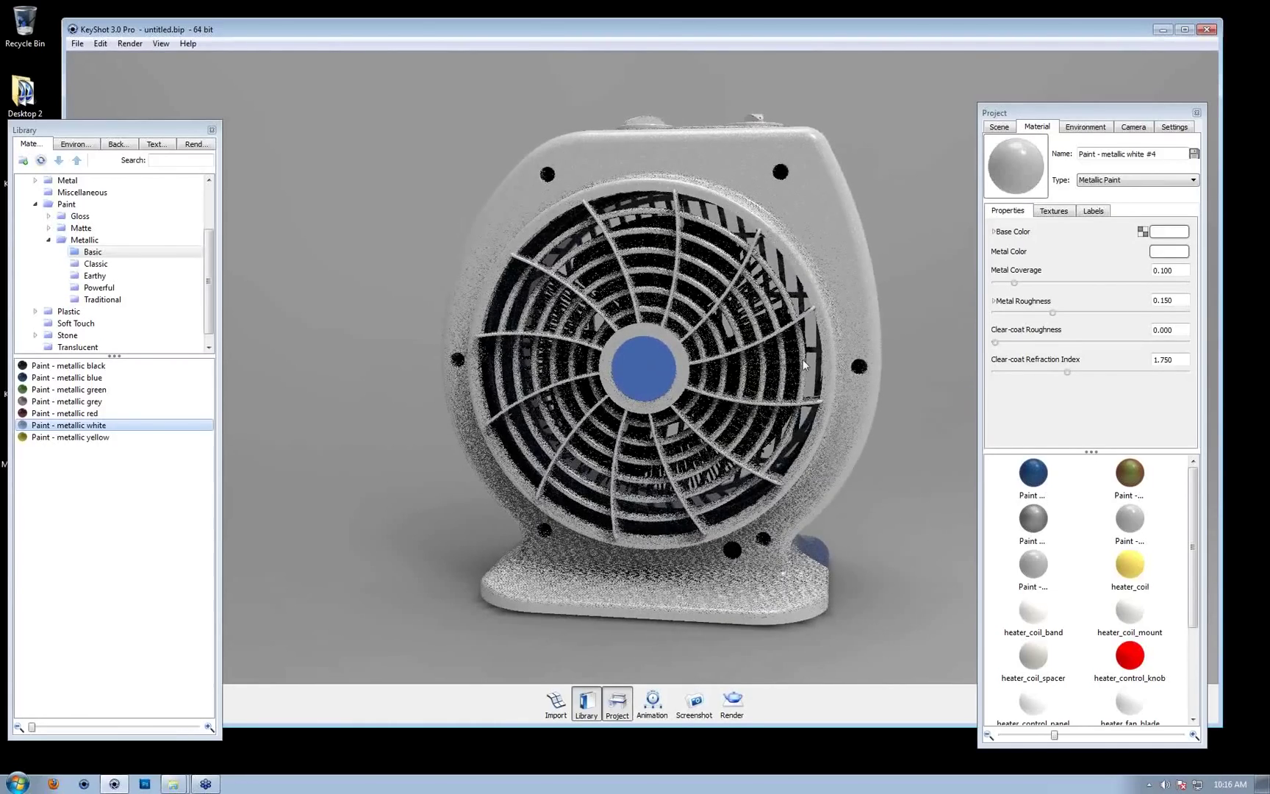
pyautogui.rightClick(784, 197)
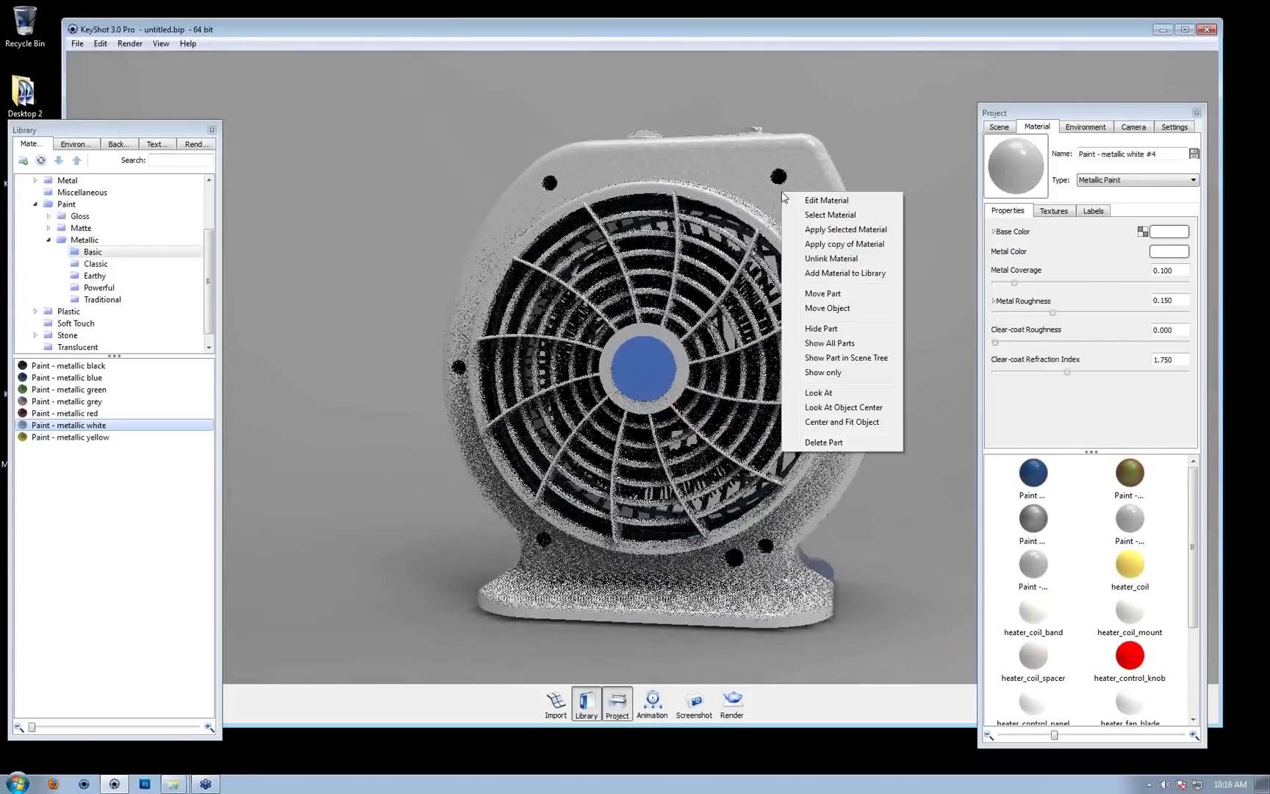
pyautogui.click(860, 421)
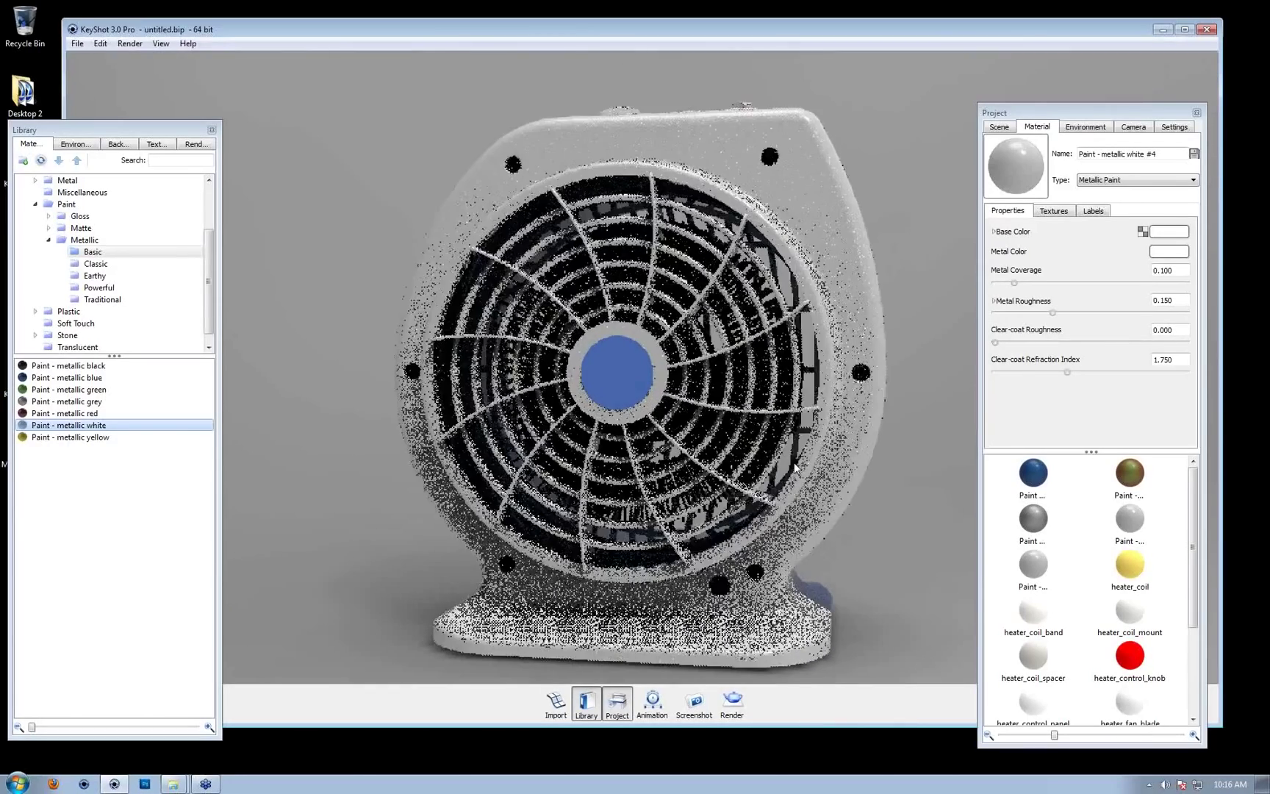
# Set the base color of the rear shell's metallic blue paint to light blue with hue 206, saturation 109 and value 227
pyautogui.moveTo(794, 466); pyautogui.dragTo(843, 310)
pyautogui.moveTo(592, 382); pyautogui.dragTo(666, 291)
pyautogui.doubleClick(657, 281)
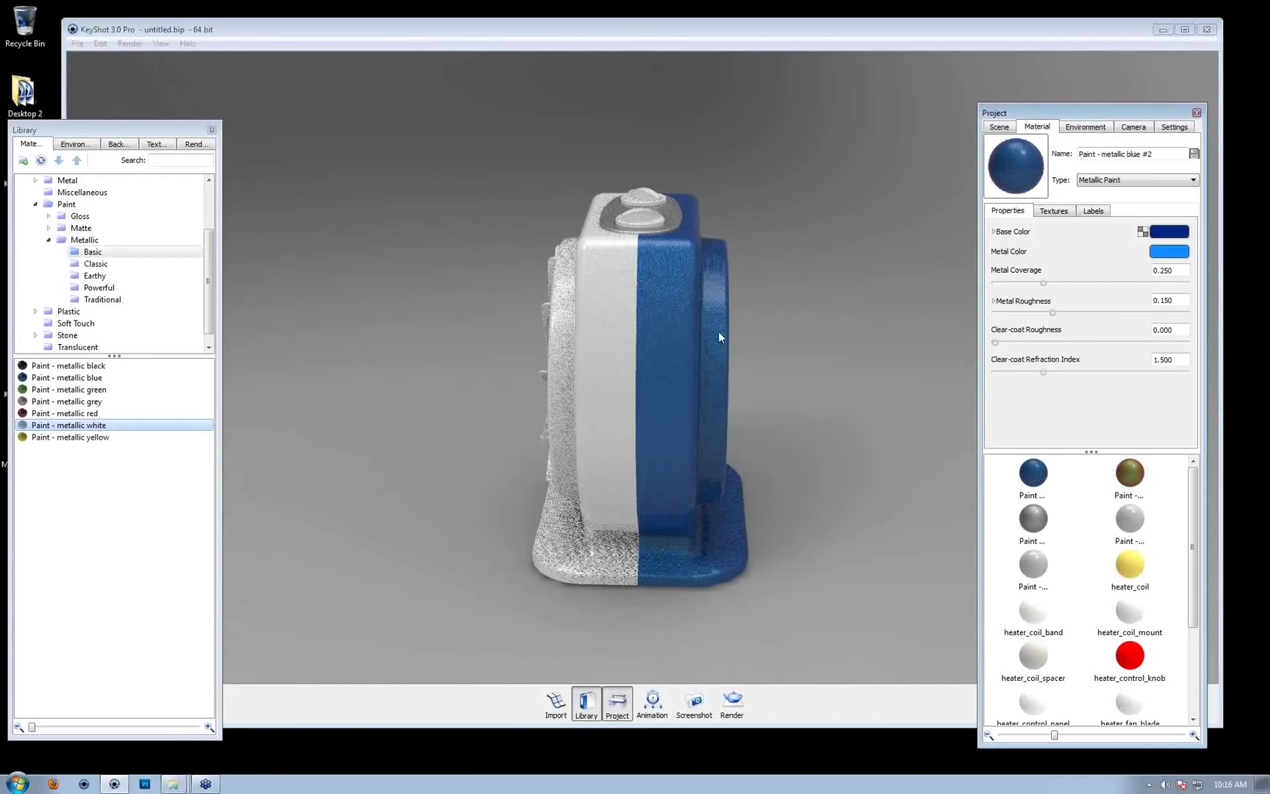
pyautogui.click(1169, 231)
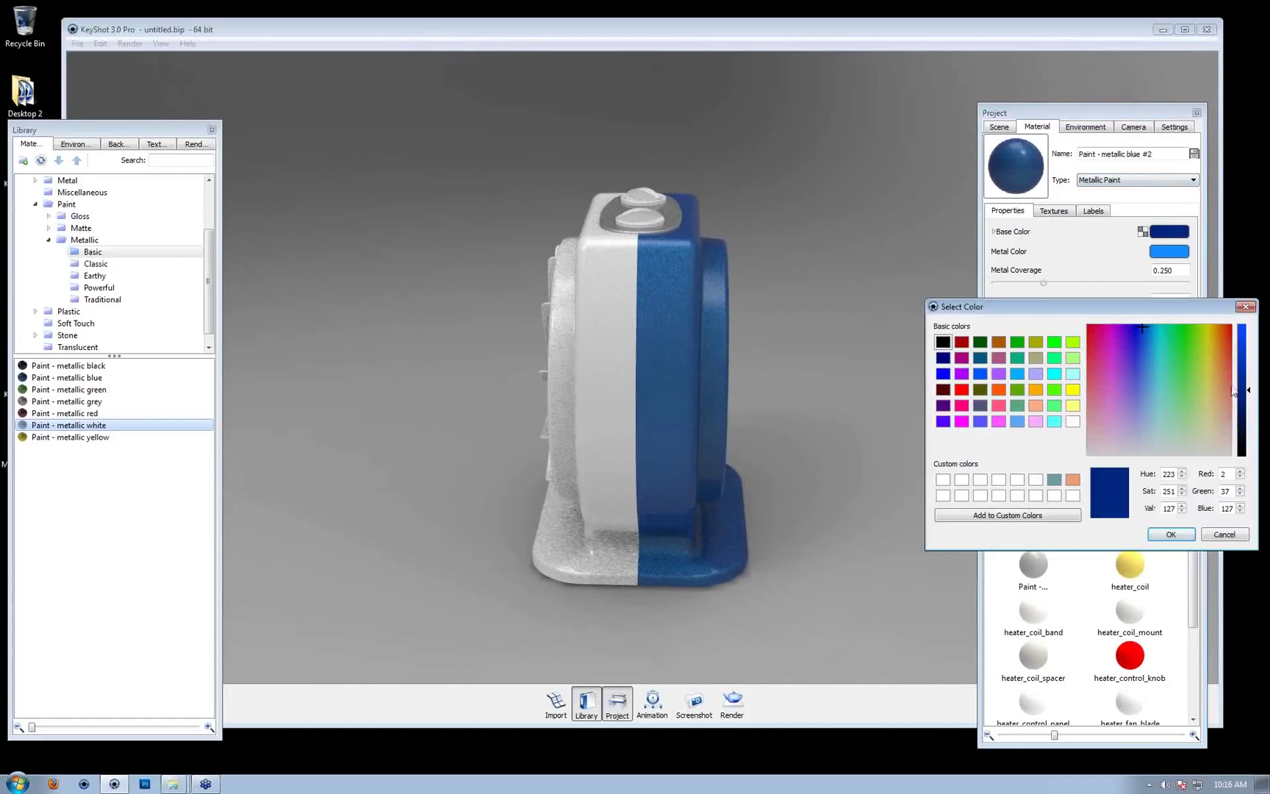
pyautogui.click(1243, 339)
pyautogui.moveTo(1132, 356); pyautogui.dragTo(1149, 399)
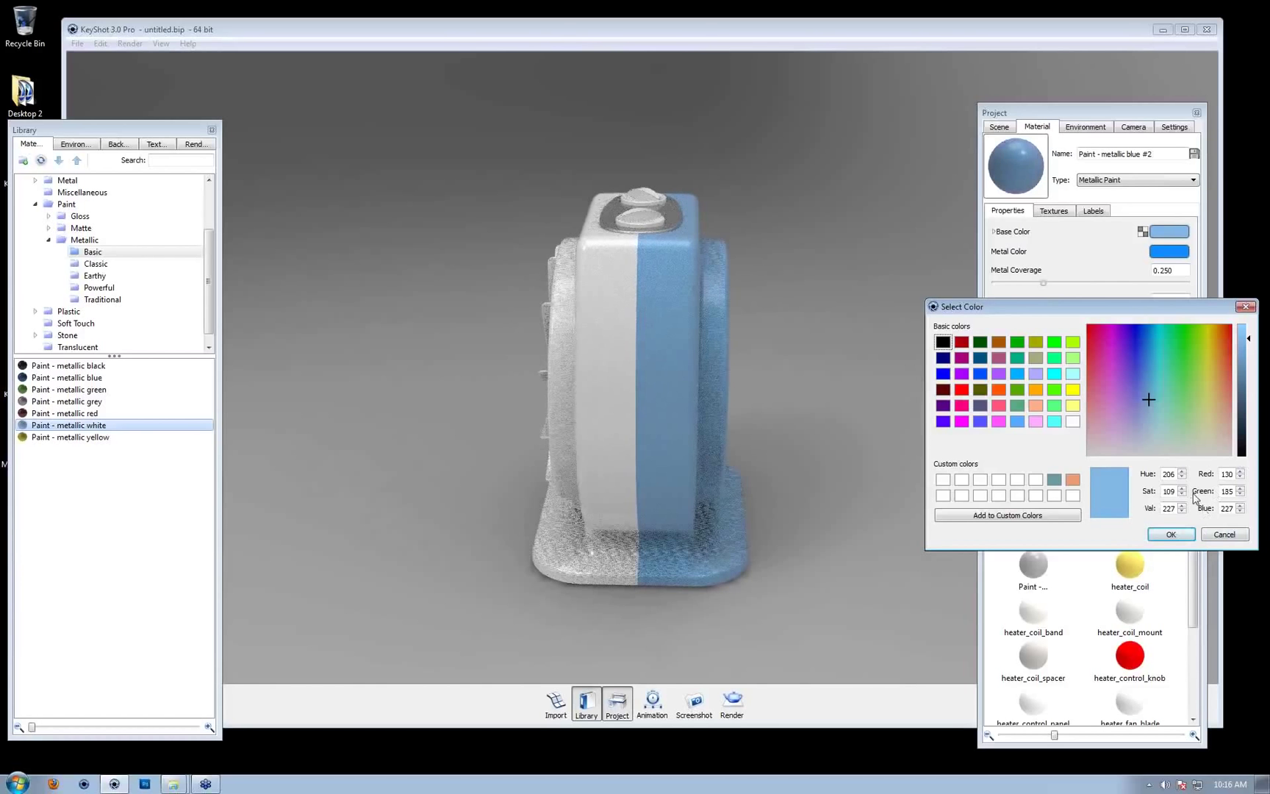
pyautogui.click(1171, 534)
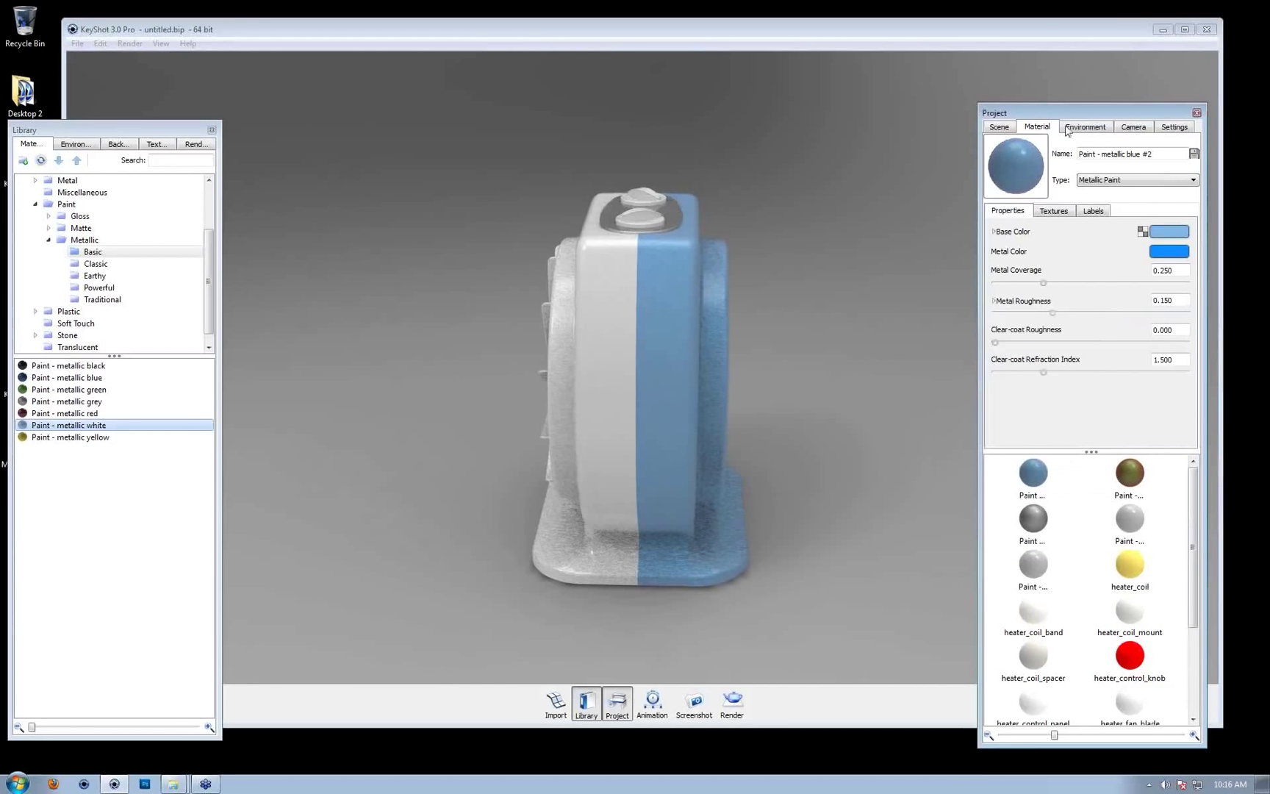
# Set the lighting environment's brightness to 1 and close the Project window
pyautogui.moveTo(883, 255); pyautogui.dragTo(852, 254)
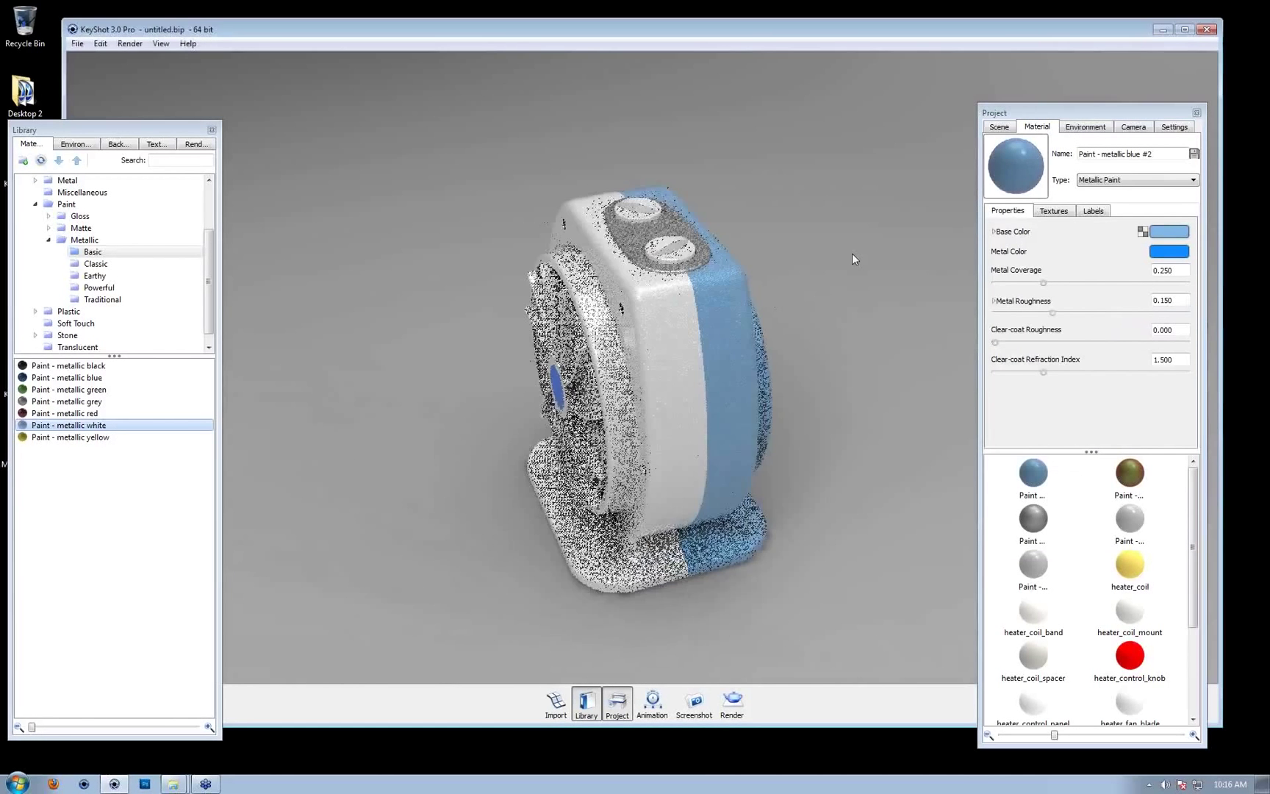
pyautogui.click(1085, 126)
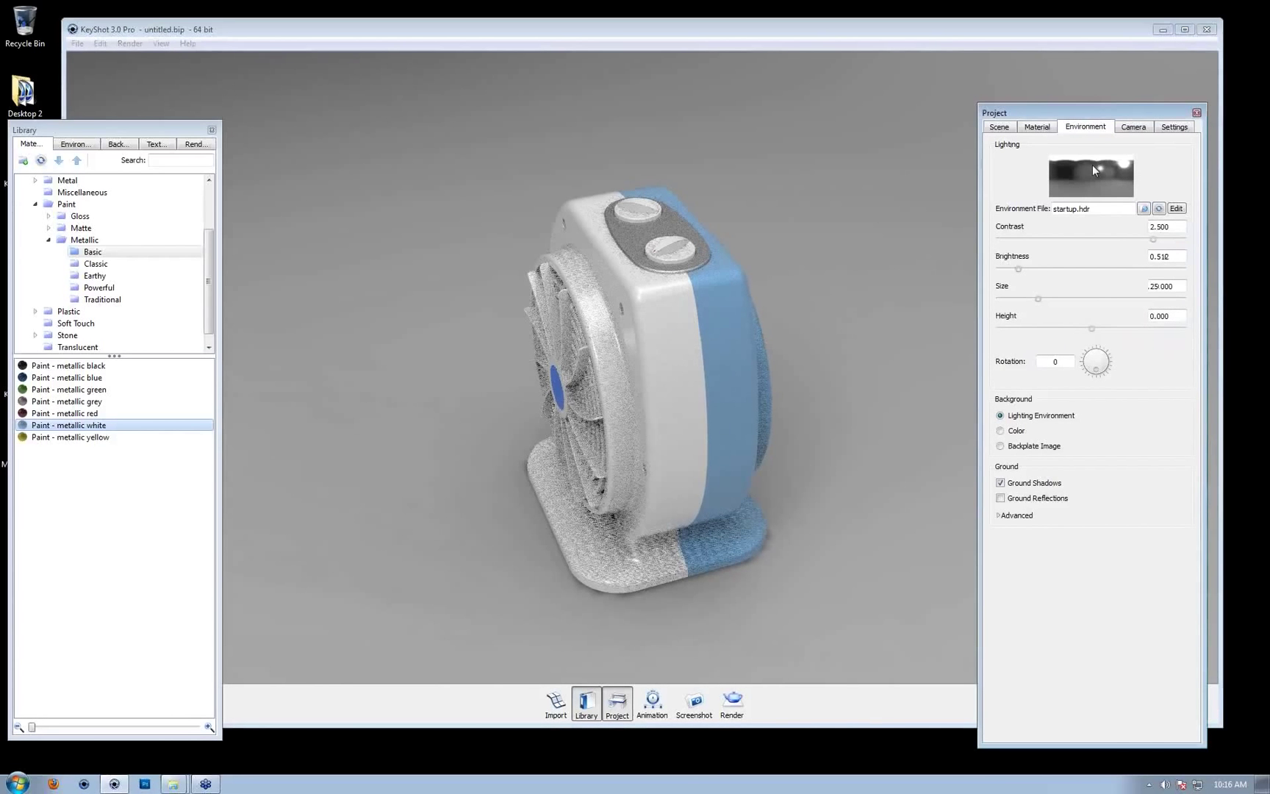
pyautogui.doubleClick(1165, 256)
pyautogui.write('1')
pyautogui.press('Tab')
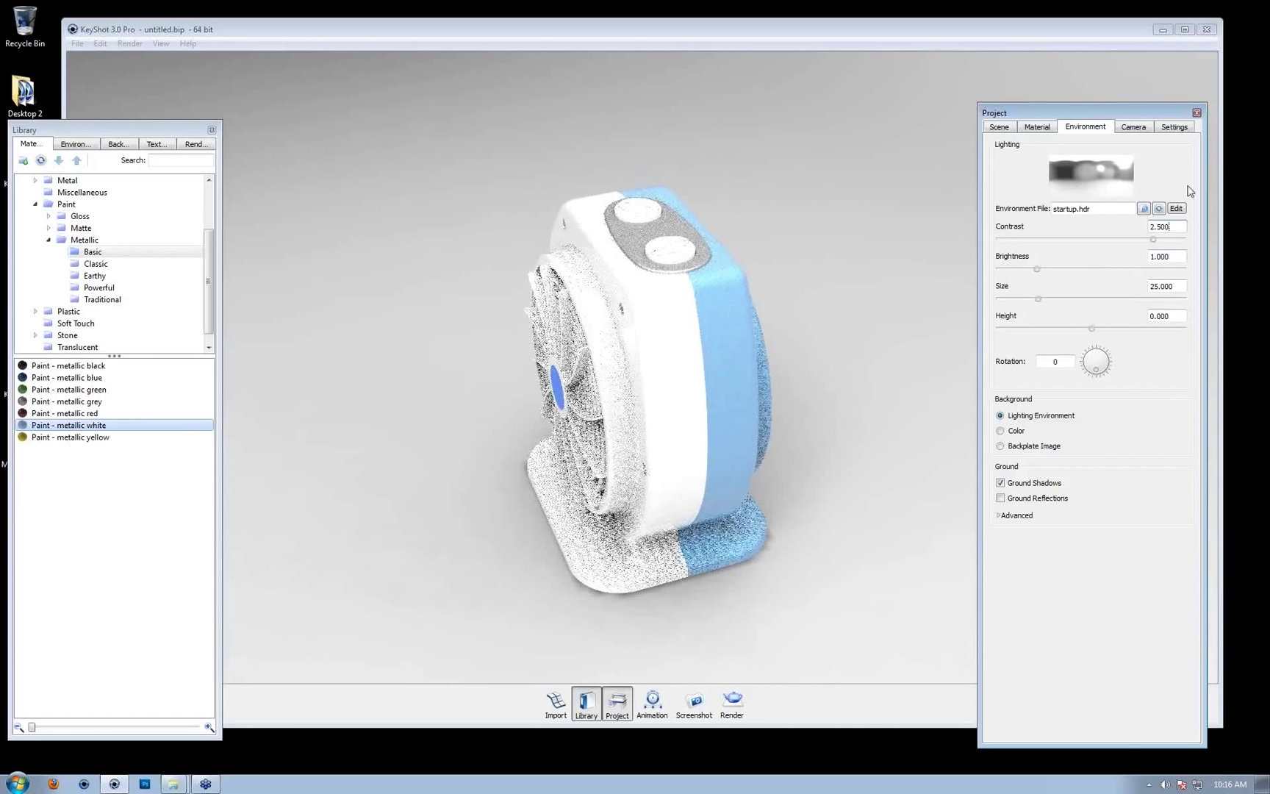
pyautogui.click(1196, 113)
# Examine the heater's front grille and side from several angles and distances under the brighter lighting
pyautogui.moveTo(890, 388); pyautogui.dragTo(814, 377)
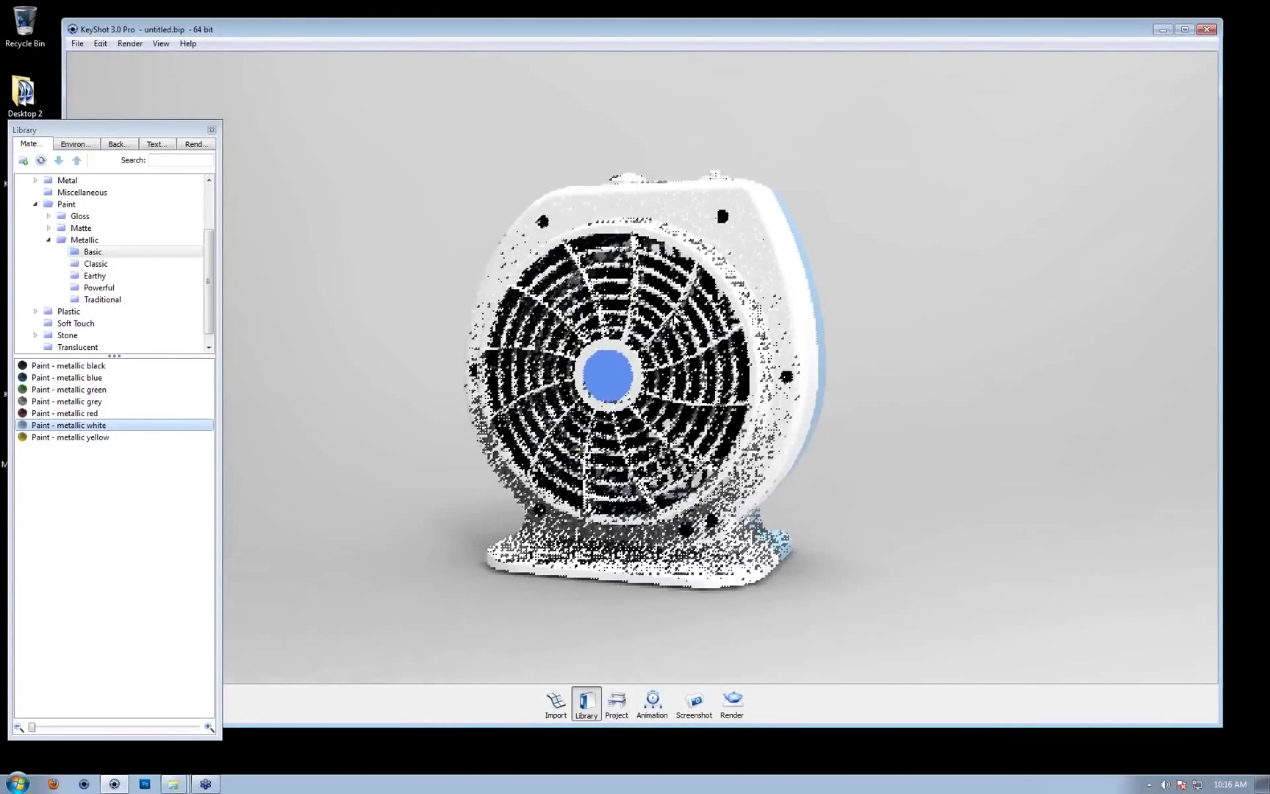
pyautogui.scroll(2, 673, 321)
pyautogui.moveTo(686, 310); pyautogui.dragTo(723, 302, button='middle')
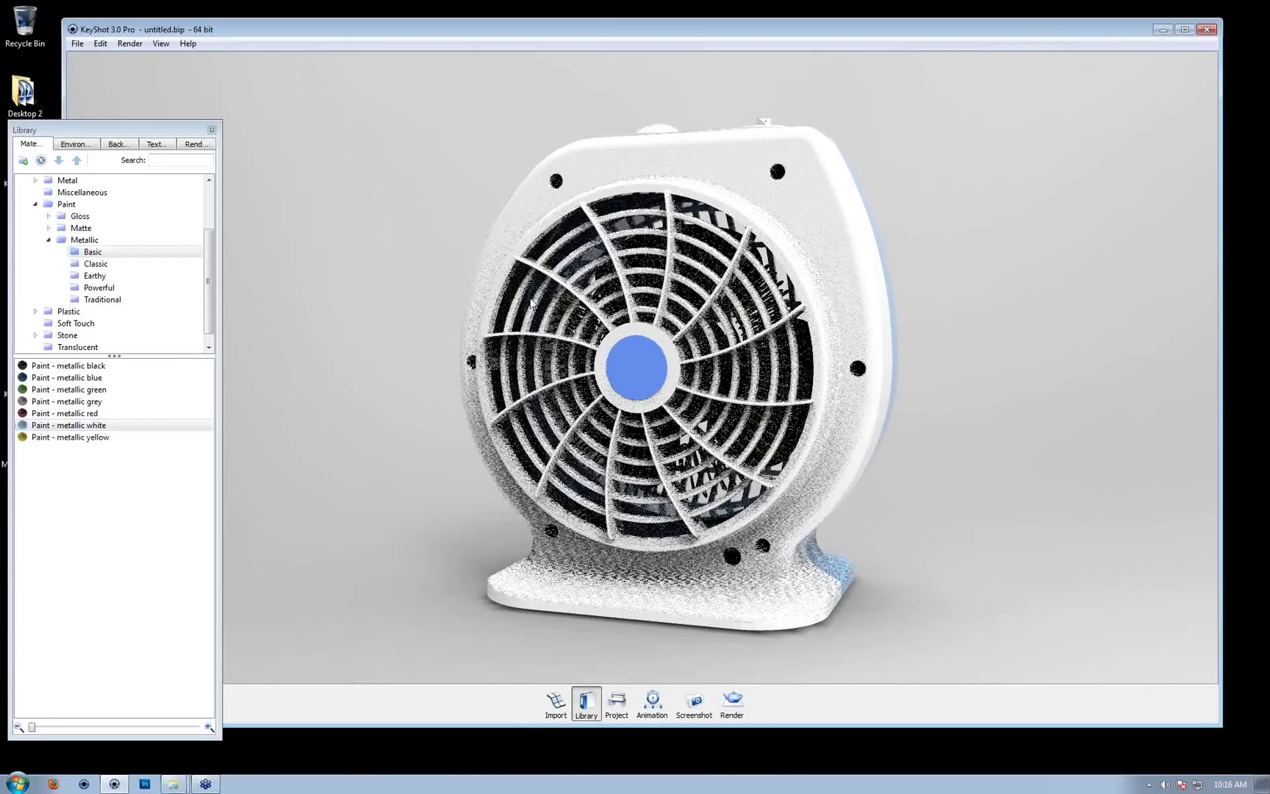
pyautogui.moveTo(799, 251); pyautogui.dragTo(612, 406)
pyautogui.scroll(-4, 612, 406)
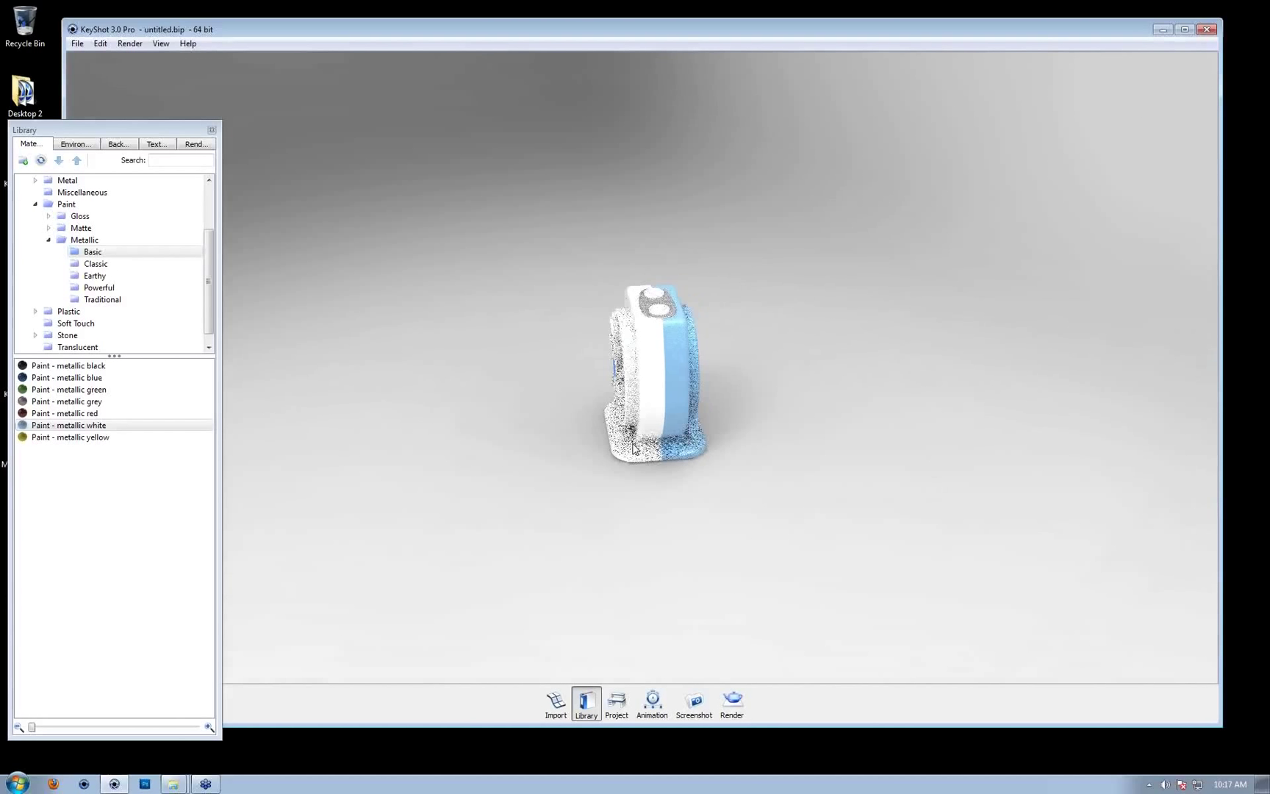
pyautogui.moveTo(806, 408); pyautogui.dragTo(632, 346)
pyautogui.scroll(4, 787, 331)
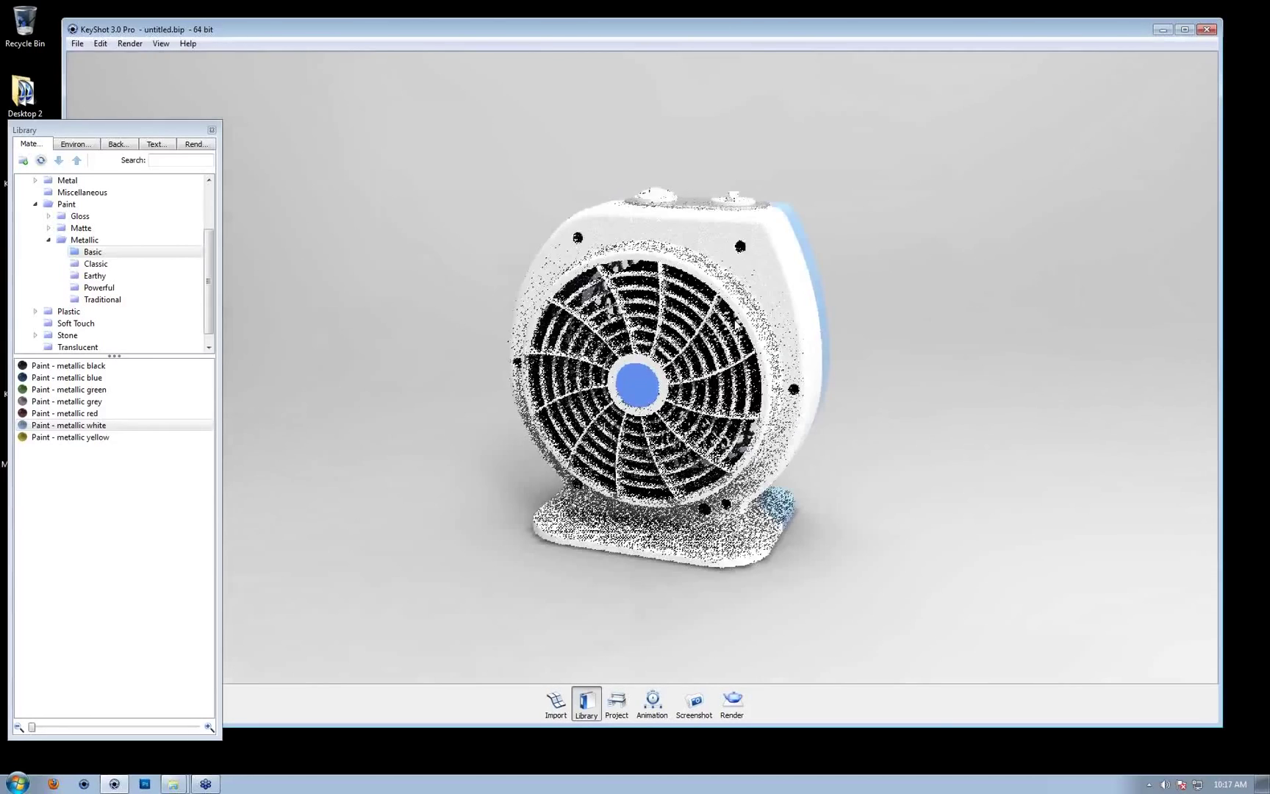
pyautogui.scroll(3, 787, 332)
pyautogui.moveTo(787, 332); pyautogui.dragTo(710, 333)
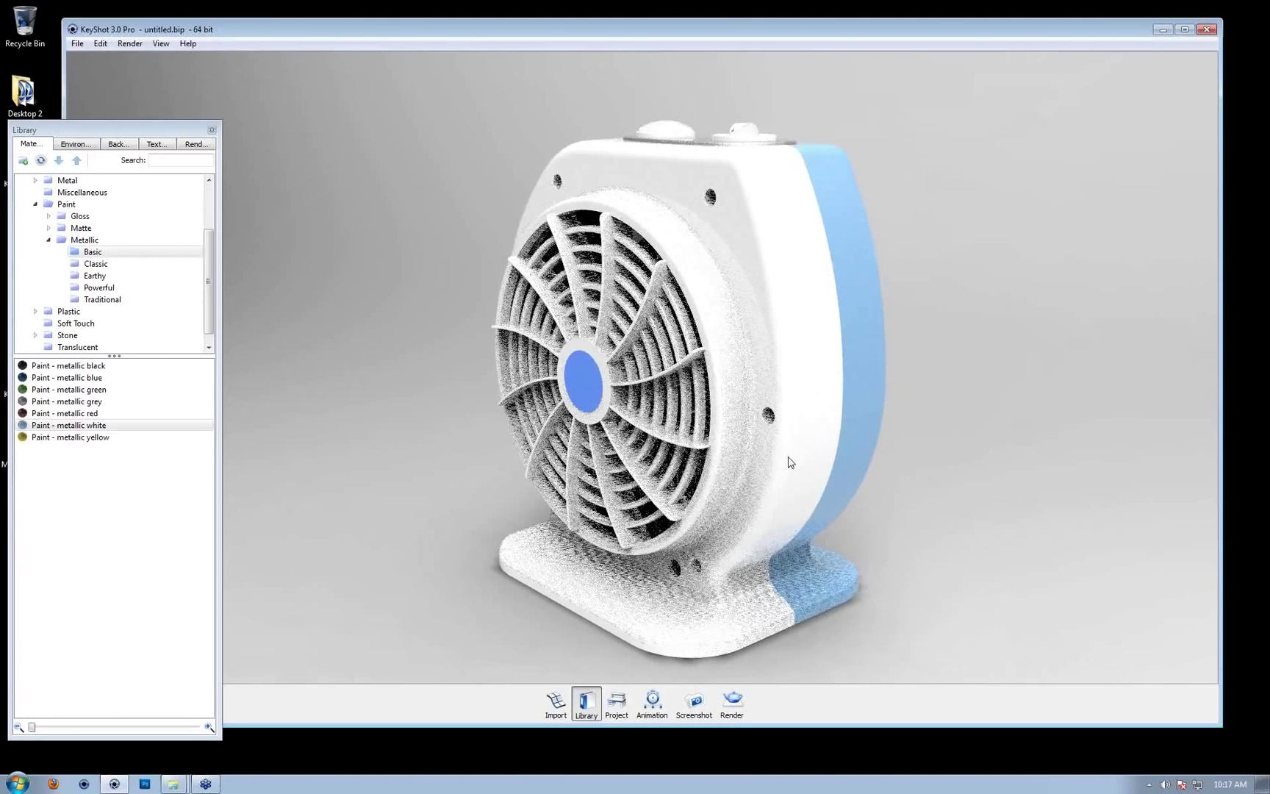
# Set the base color of the white front shell's metallic paint to value 241 and move the Project window aside
pyautogui.press('space')
pyautogui.click(1184, 232)
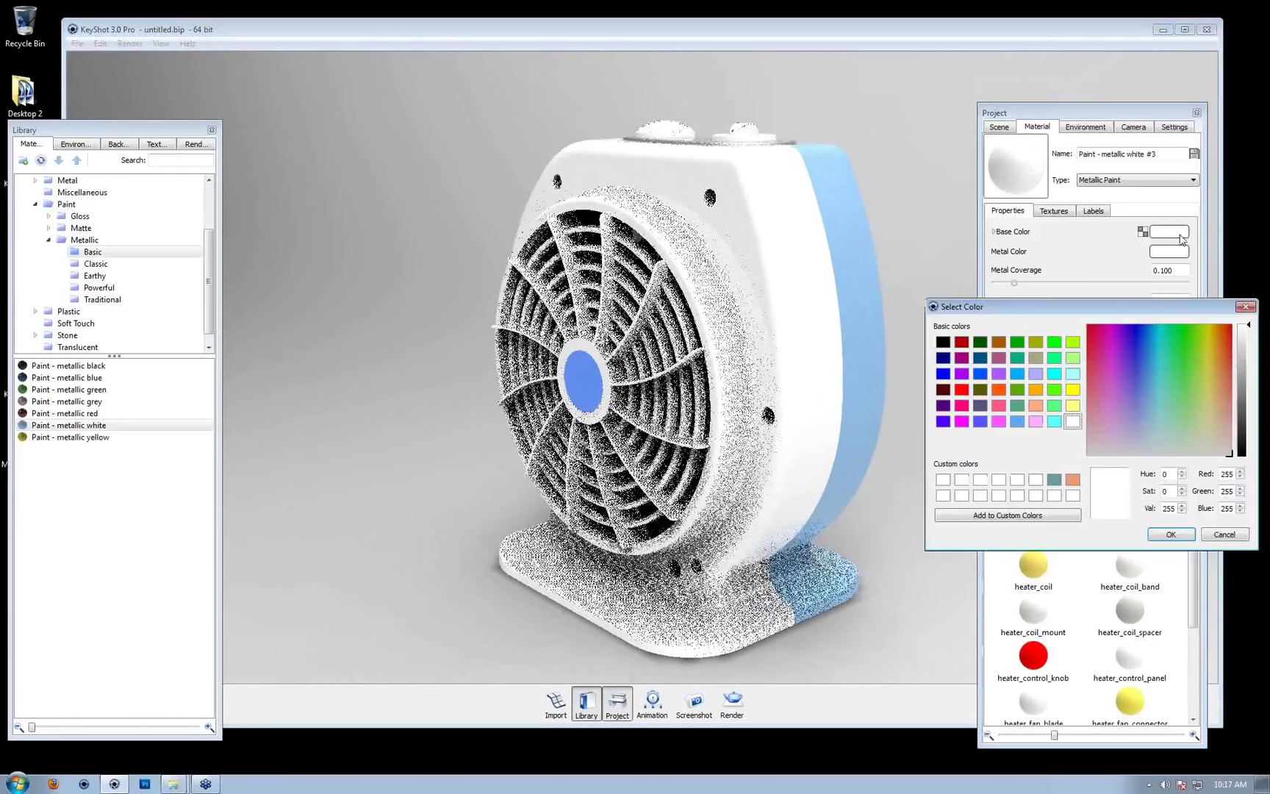
pyautogui.moveTo(1247, 332)
pyautogui.mouseDown()
pyautogui.moveTo(1247, 357)
pyautogui.moveTo(1249, 337)
pyautogui.mouseUp()
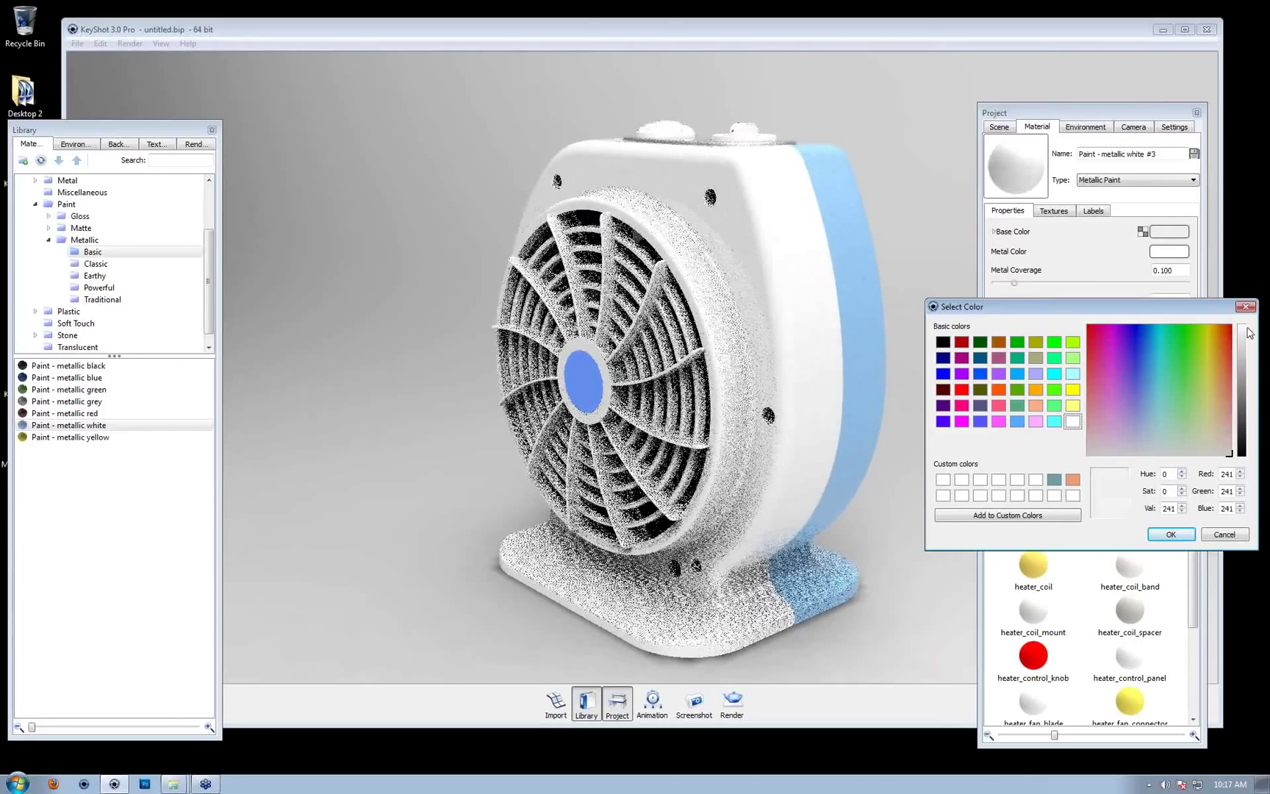
pyautogui.click(1170, 533)
pyautogui.moveTo(1132, 116); pyautogui.dragTo(1181, 125)
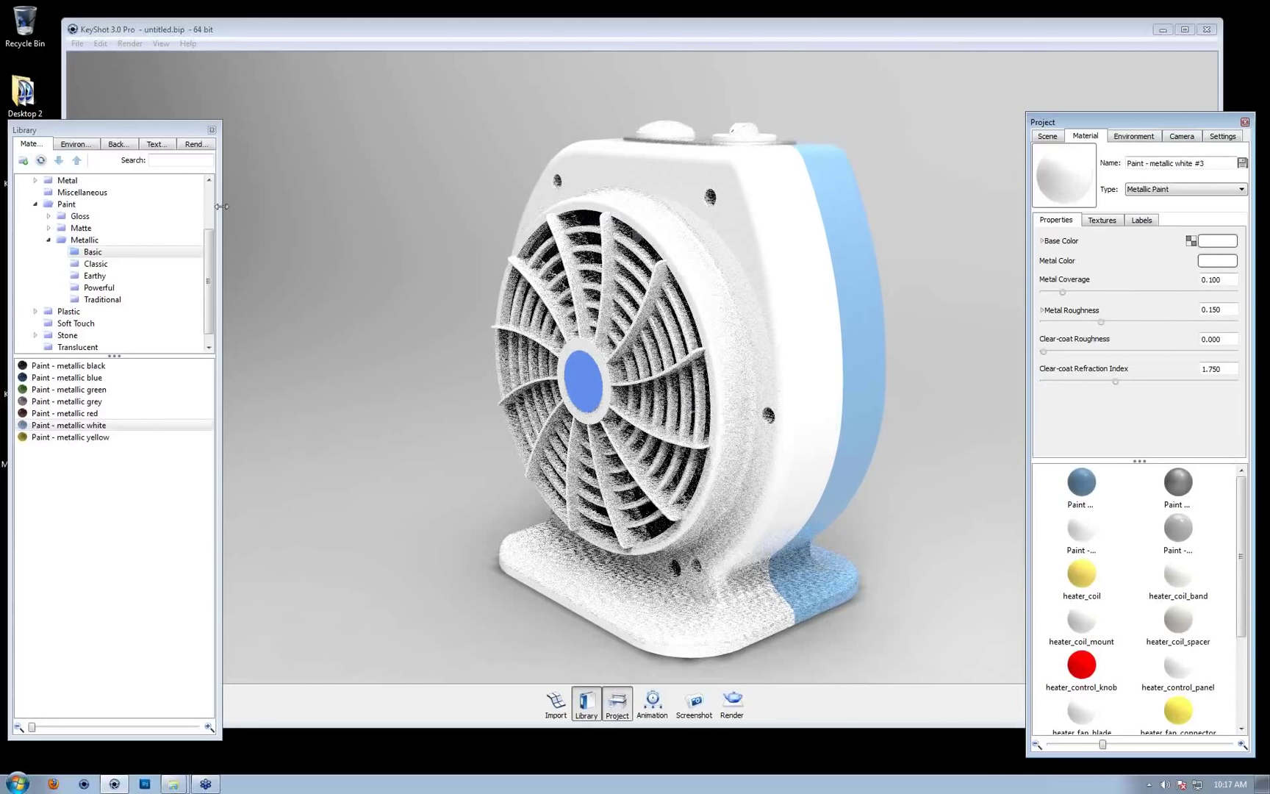
# Apply the Overhead Array 2k environment from the library to the scene
pyautogui.click(71, 144)
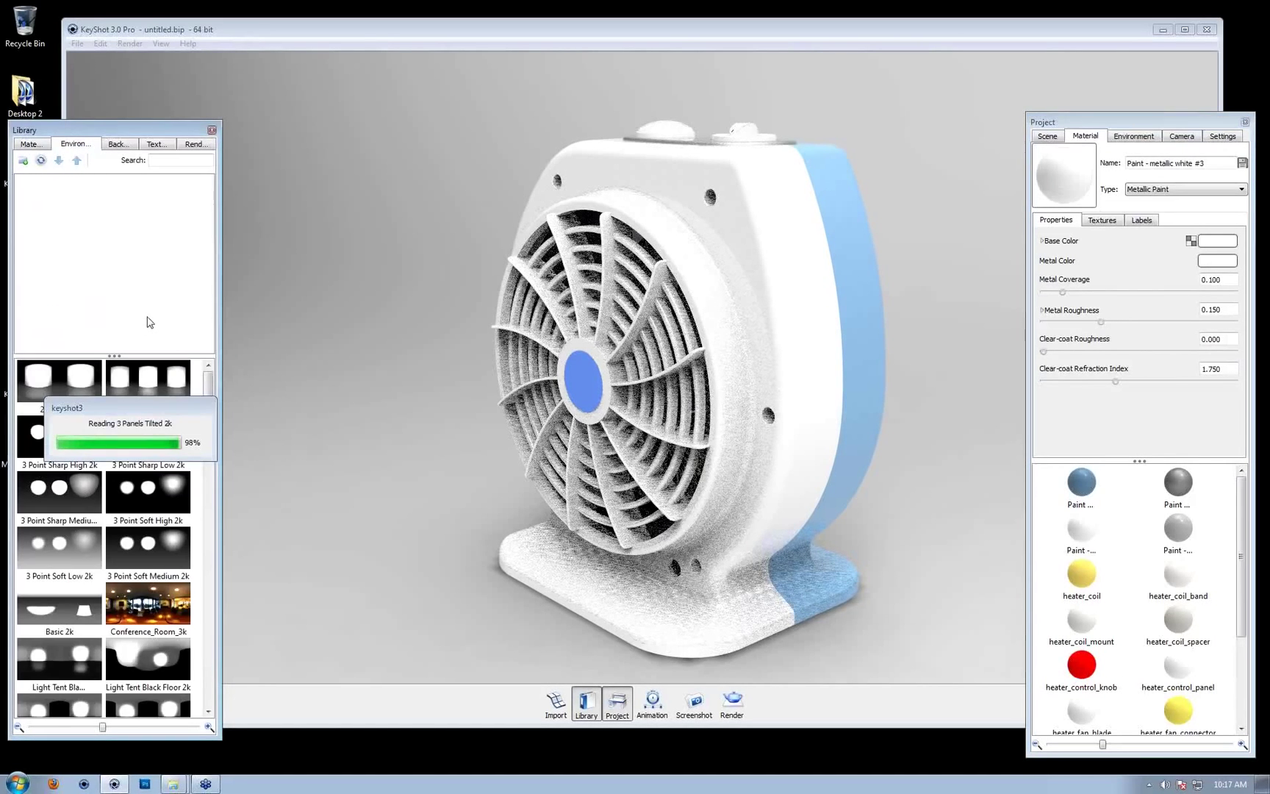
pyautogui.moveTo(211, 405); pyautogui.dragTo(224, 596)
pyautogui.moveTo(147, 545); pyautogui.dragTo(474, 351)
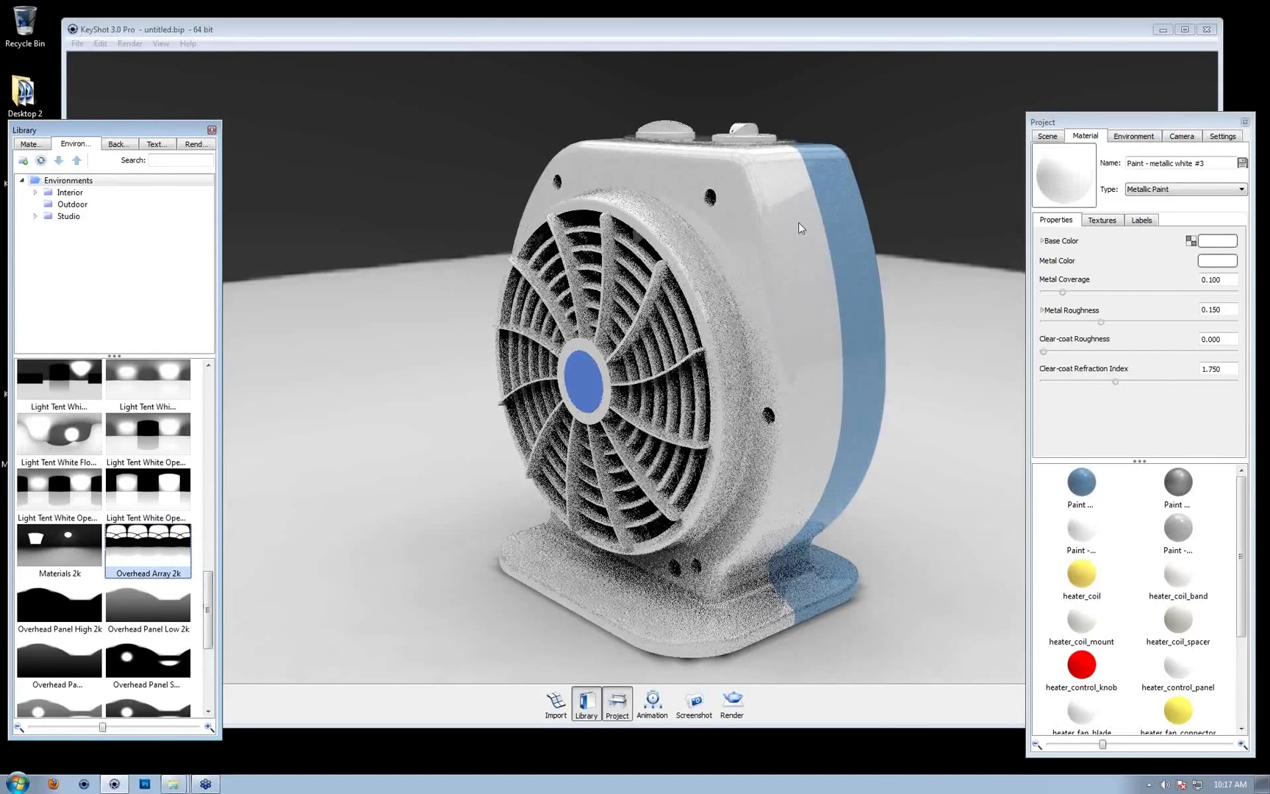
# Examine the heater's reflections and the surrounding floor from several angles and distances under the Overhead Array 2k lighting
pyautogui.moveTo(780, 206); pyautogui.dragTo(758, 216)
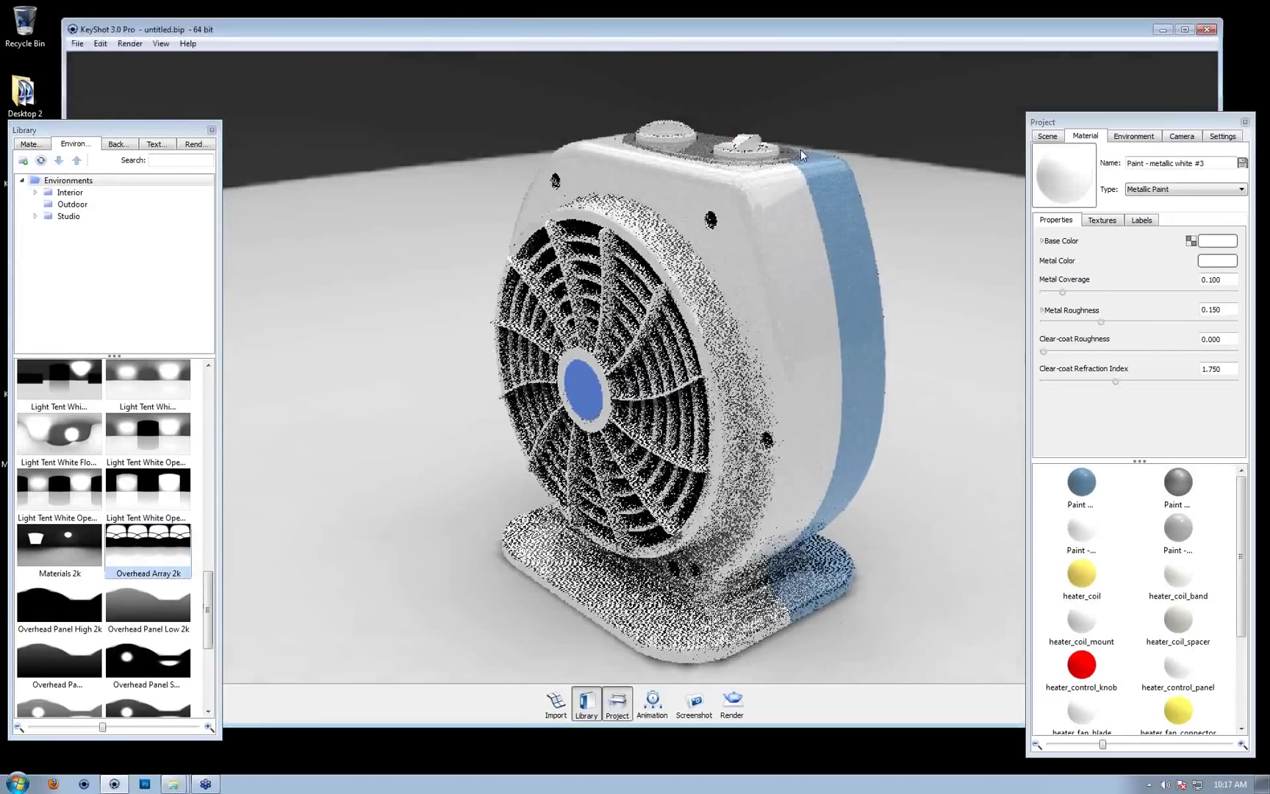
pyautogui.moveTo(800, 148); pyautogui.dragTo(824, 428)
pyautogui.moveTo(814, 377); pyautogui.dragTo(753, 199)
pyautogui.moveTo(698, 116); pyautogui.dragTo(505, 227)
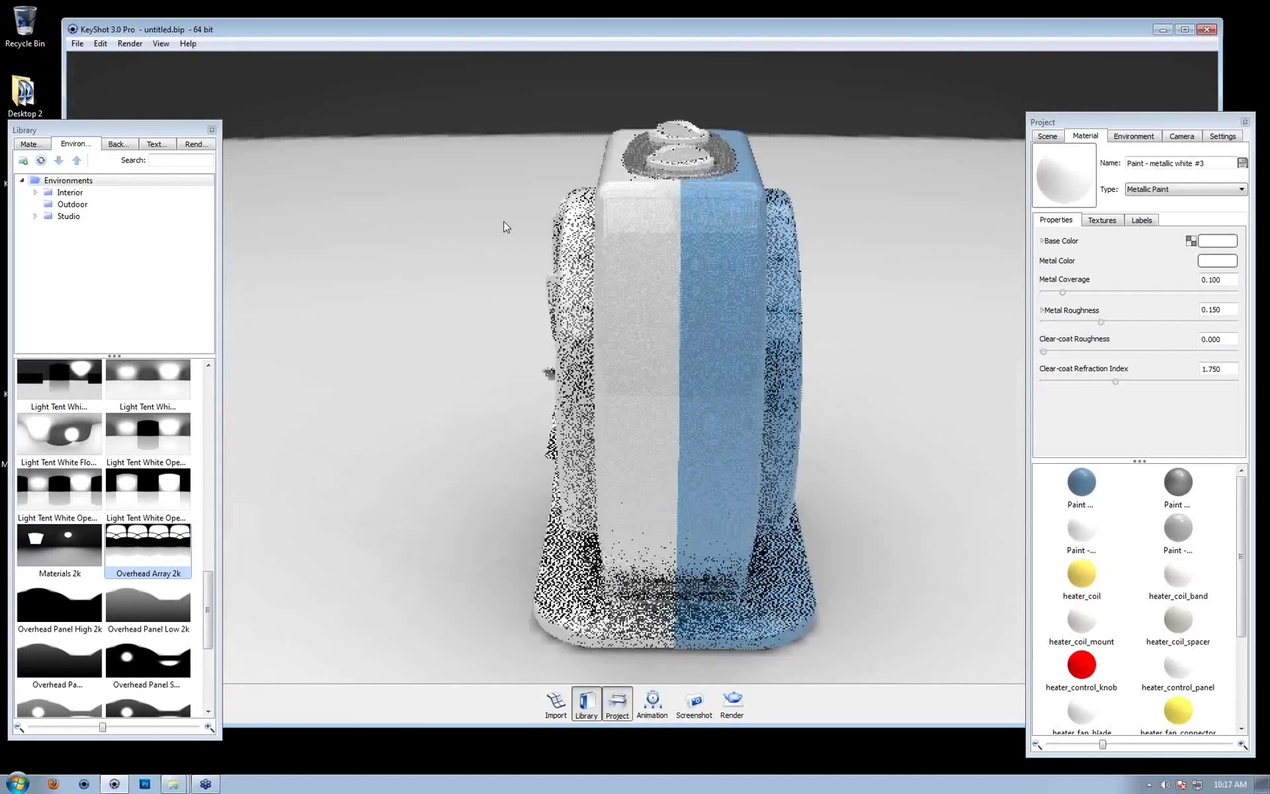
pyautogui.scroll(-5, 582, 318)
pyautogui.scroll(-5, 547, 346)
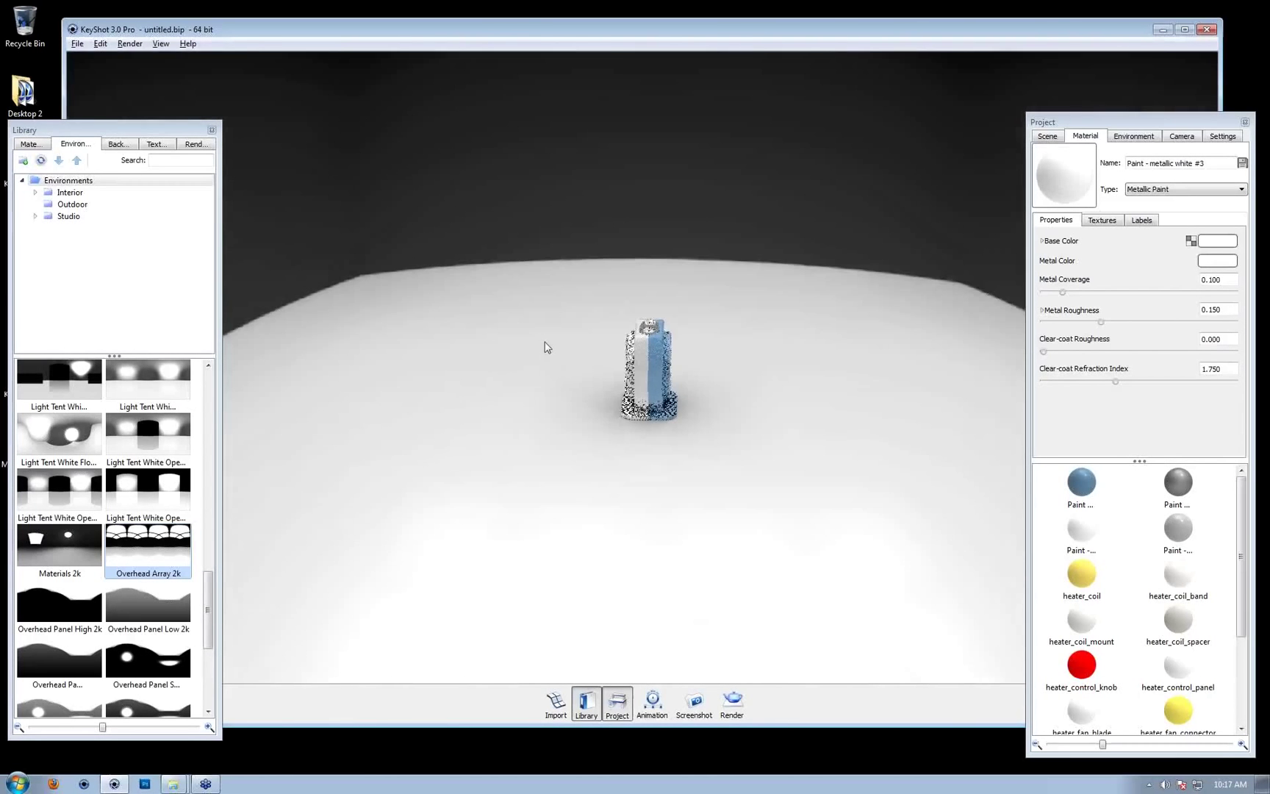
pyautogui.moveTo(546, 347); pyautogui.dragTo(610, 242)
pyautogui.moveTo(610, 242); pyautogui.dragTo(657, 391, button='middle')
pyautogui.moveTo(657, 391); pyautogui.dragTo(478, 438)
pyautogui.scroll(6, 658, 179)
pyautogui.moveTo(475, 141); pyautogui.dragTo(485, 296, button='middle')
pyautogui.moveTo(485, 296); pyautogui.dragTo(815, 243)
pyautogui.scroll(5, 535, 330)
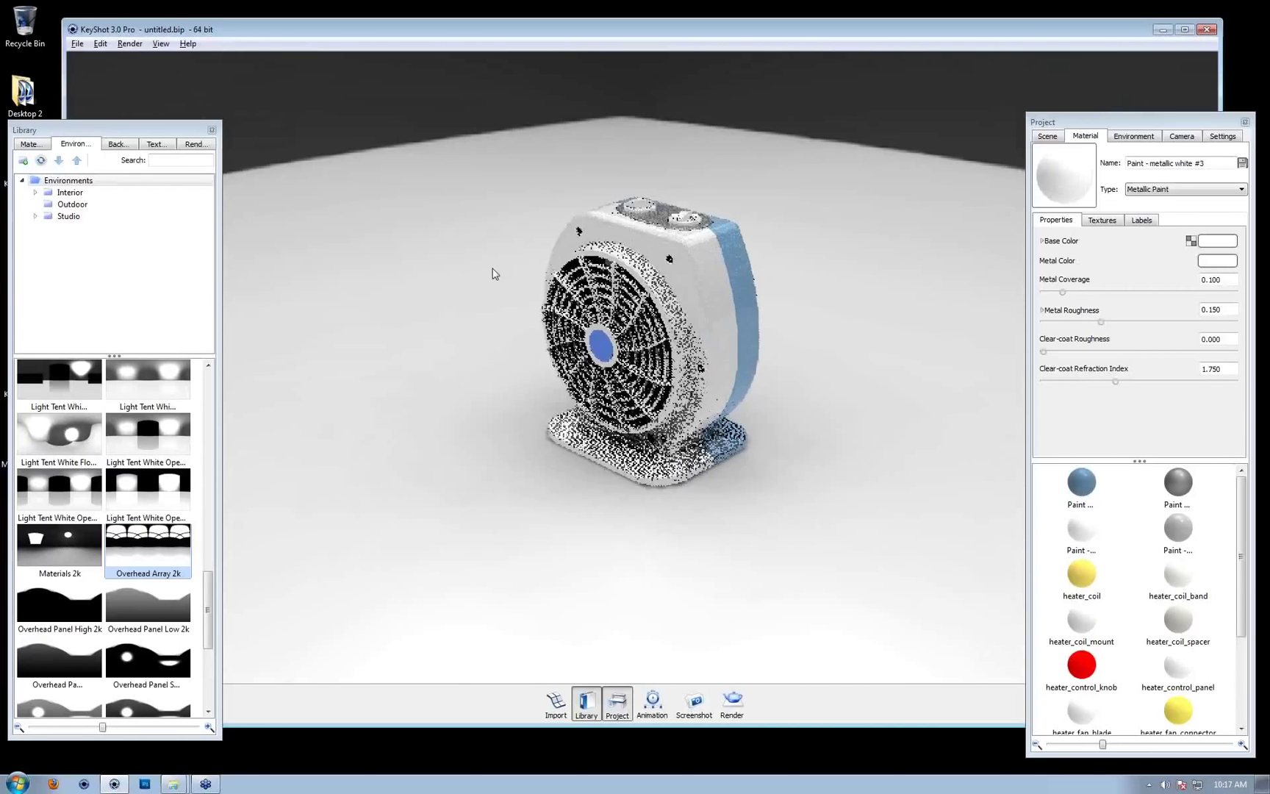
pyautogui.moveTo(713, 244); pyautogui.dragTo(793, 221)
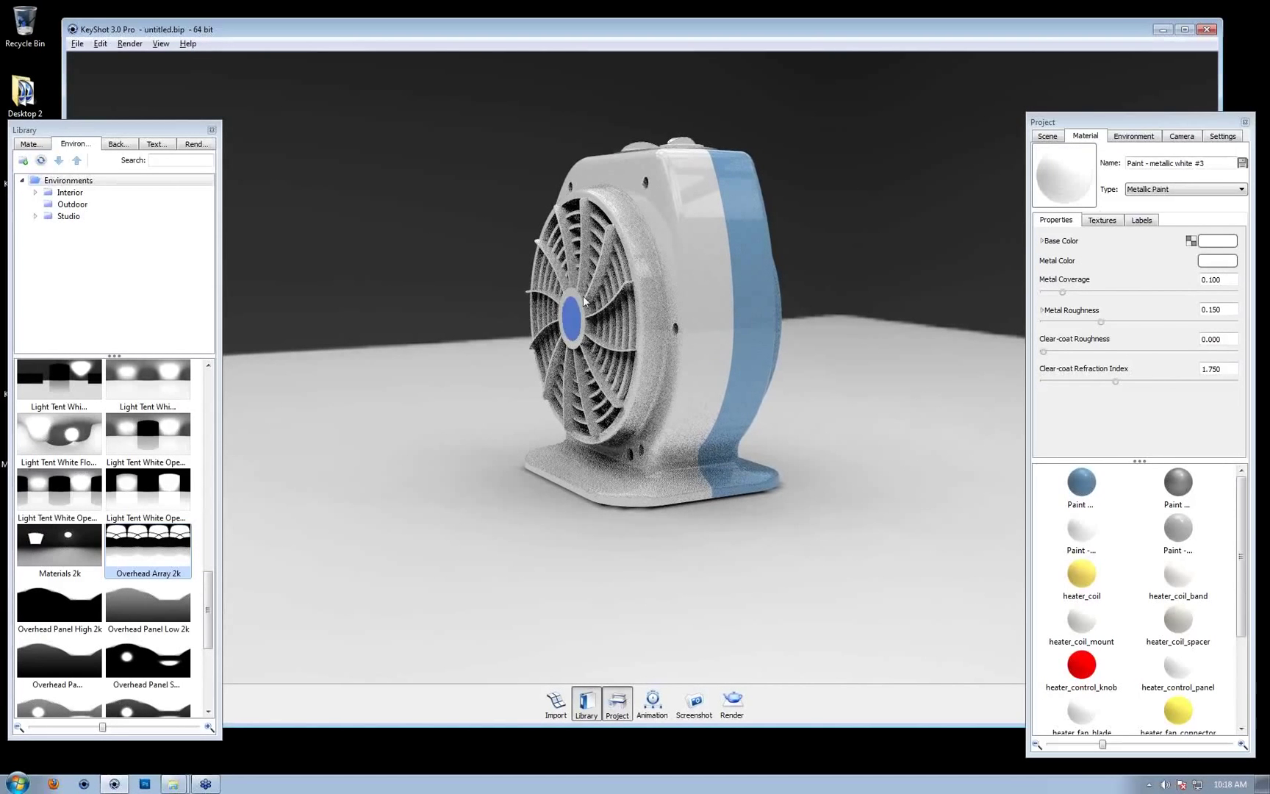
pyautogui.scroll(3, 758, 294)
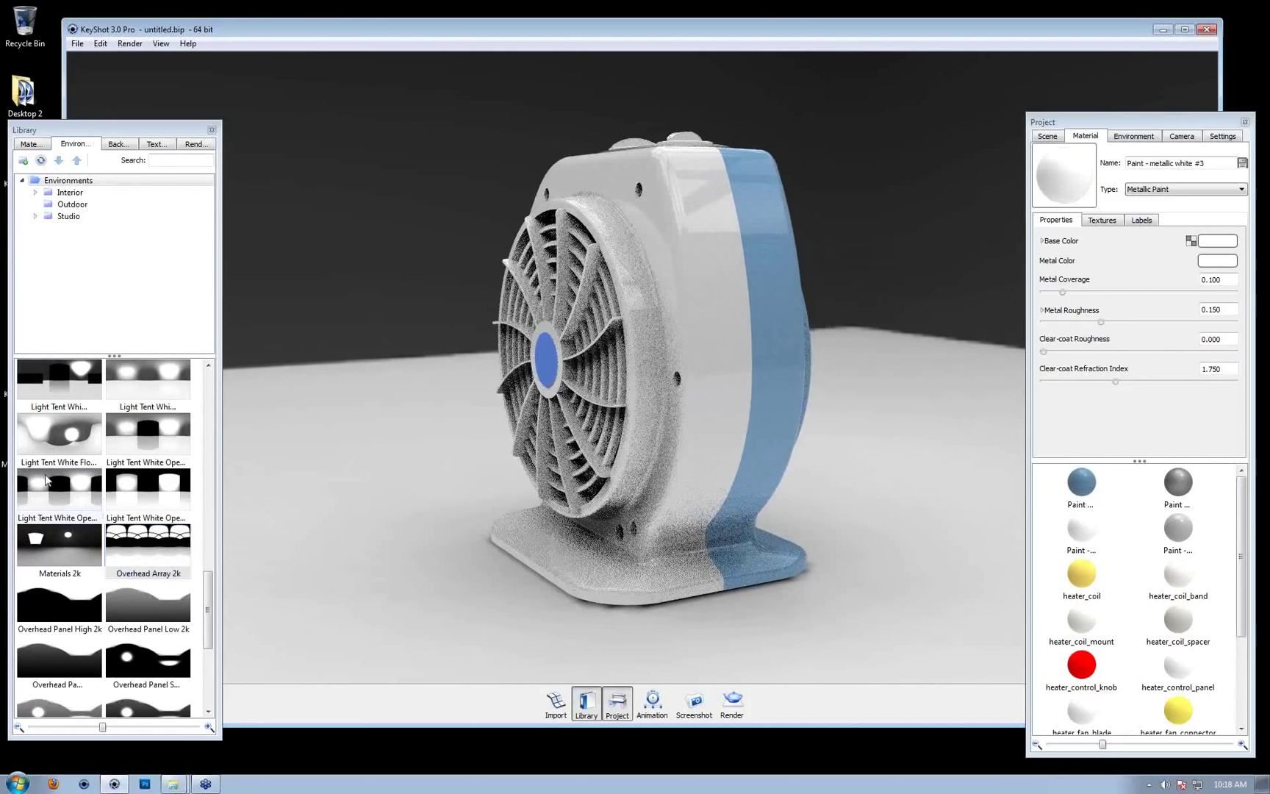
# Replace the scene's lighting with the Light Tent White Floor environment
pyautogui.moveTo(61, 439); pyautogui.dragTo(358, 229)
pyautogui.click(725, 338)
pyautogui.scroll(-3, 725, 337)
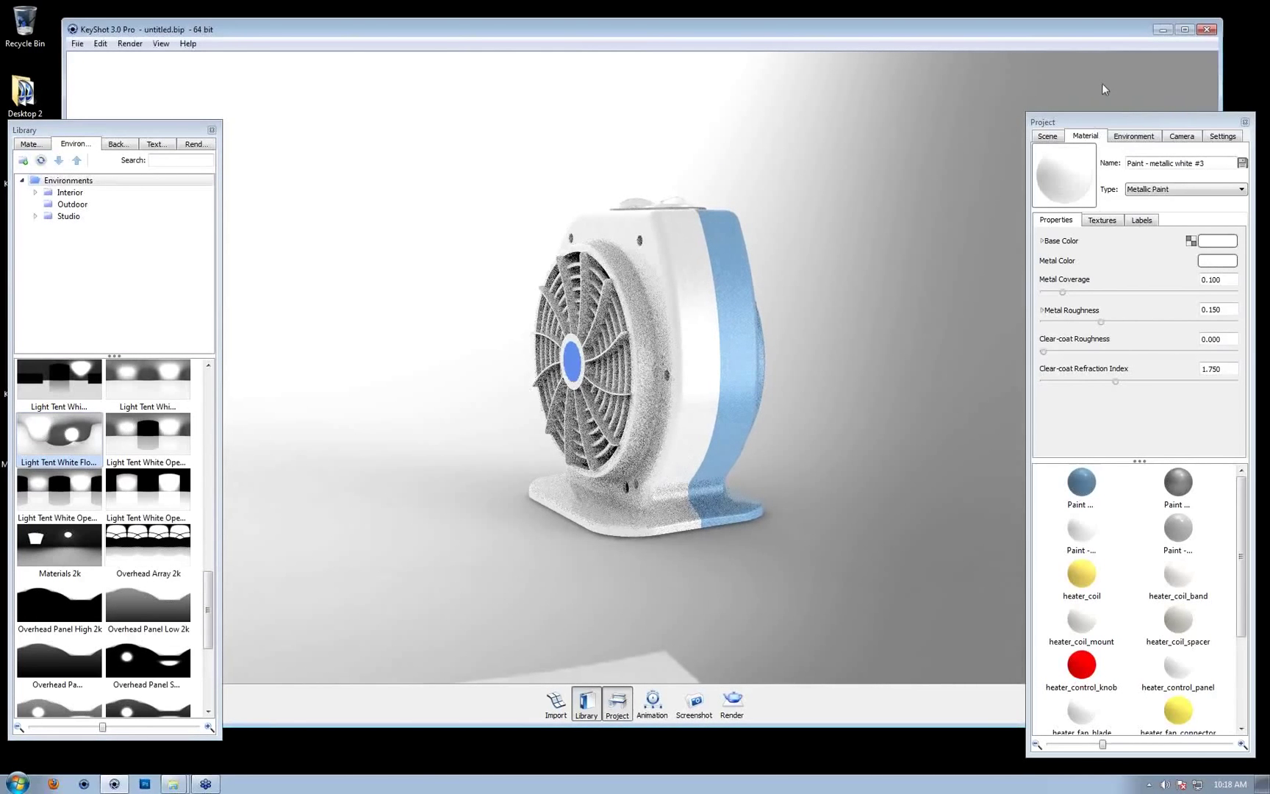
pyautogui.click(1068, 116)
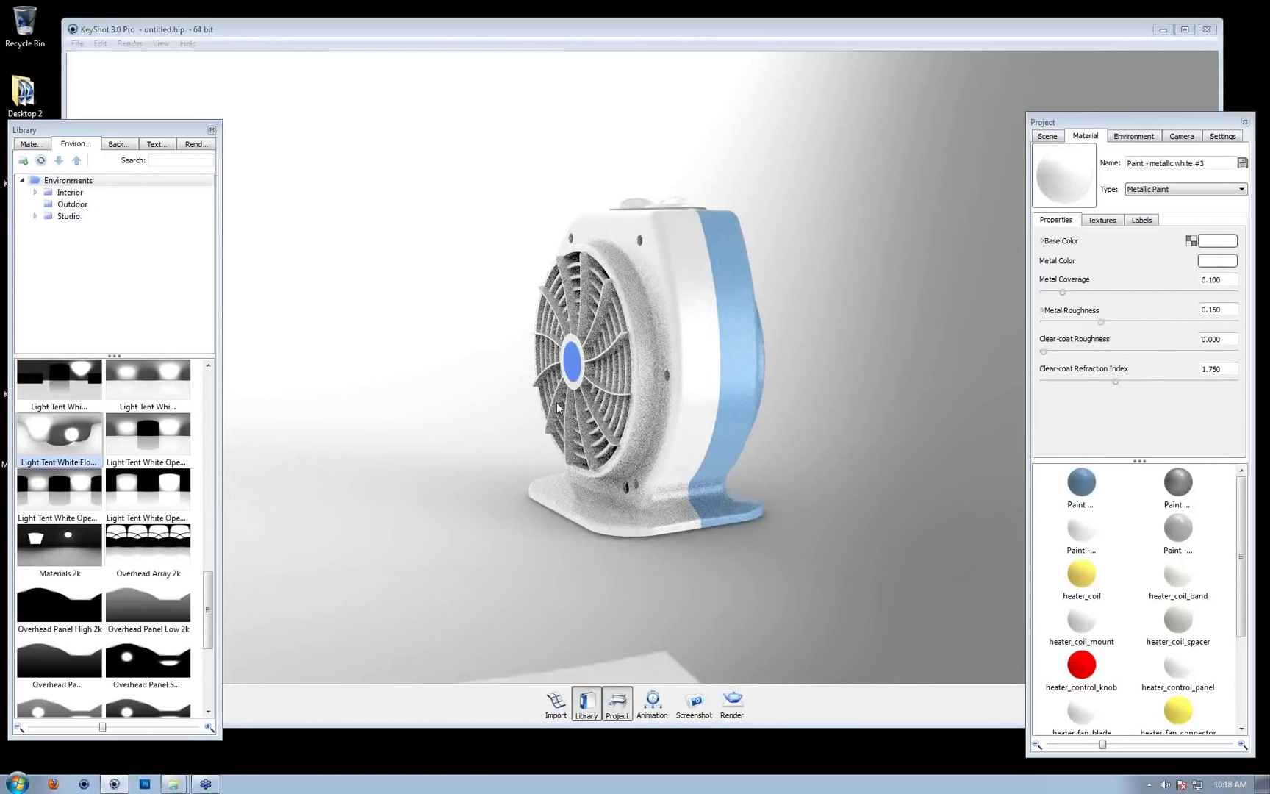
# Examine the heater's blue rear side and the full environment dome, from far out to close up
pyautogui.click(823, 386)
pyautogui.moveTo(823, 386); pyautogui.dragTo(507, 373)
pyautogui.scroll(-8, 690, 369)
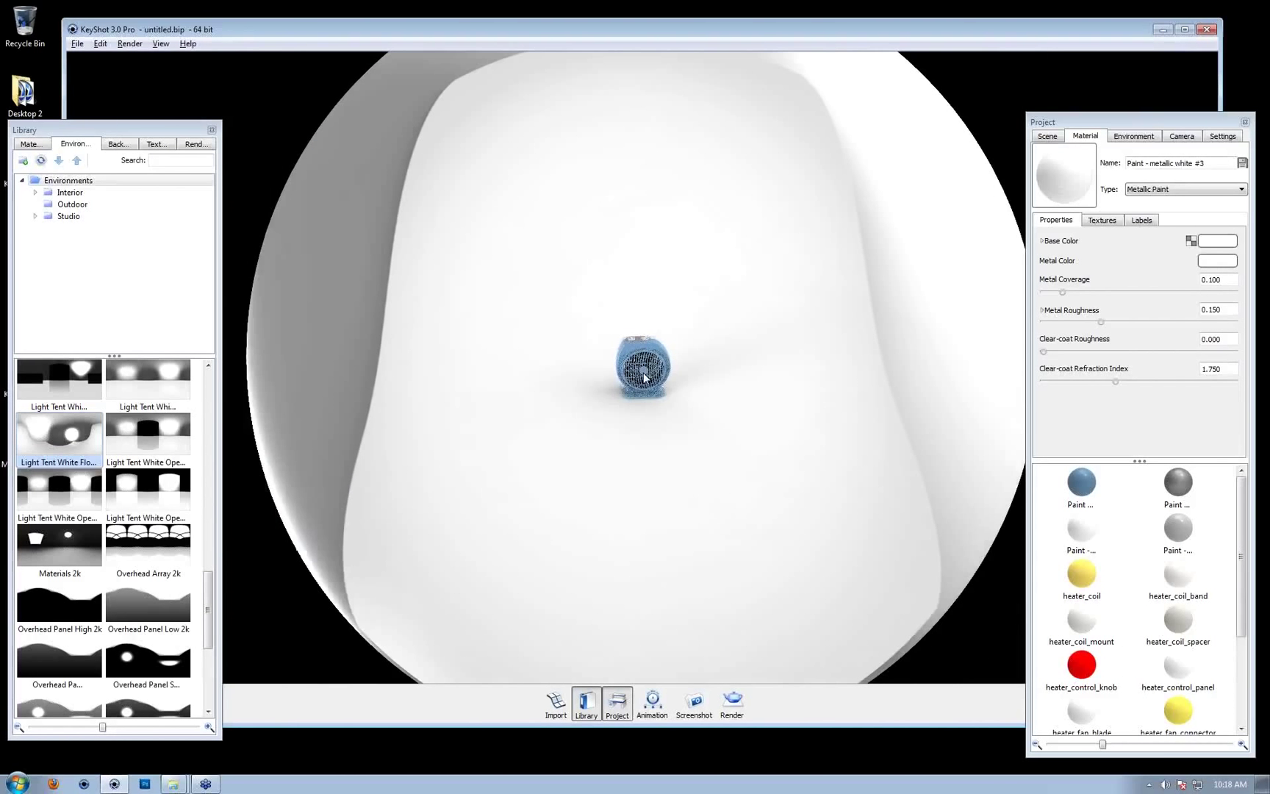
pyautogui.moveTo(644, 377); pyautogui.dragTo(447, 397)
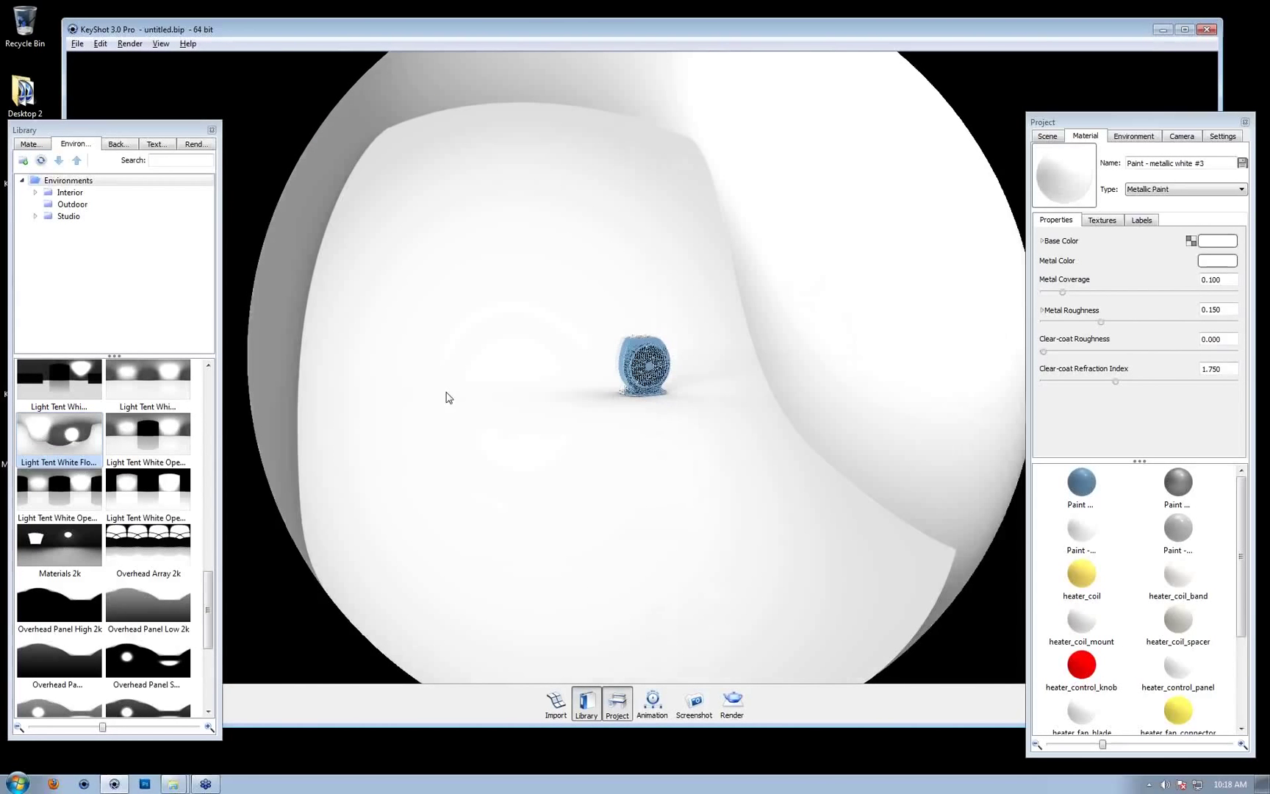
pyautogui.scroll(8, 441, 345)
pyautogui.moveTo(409, 329); pyautogui.dragTo(762, 340)
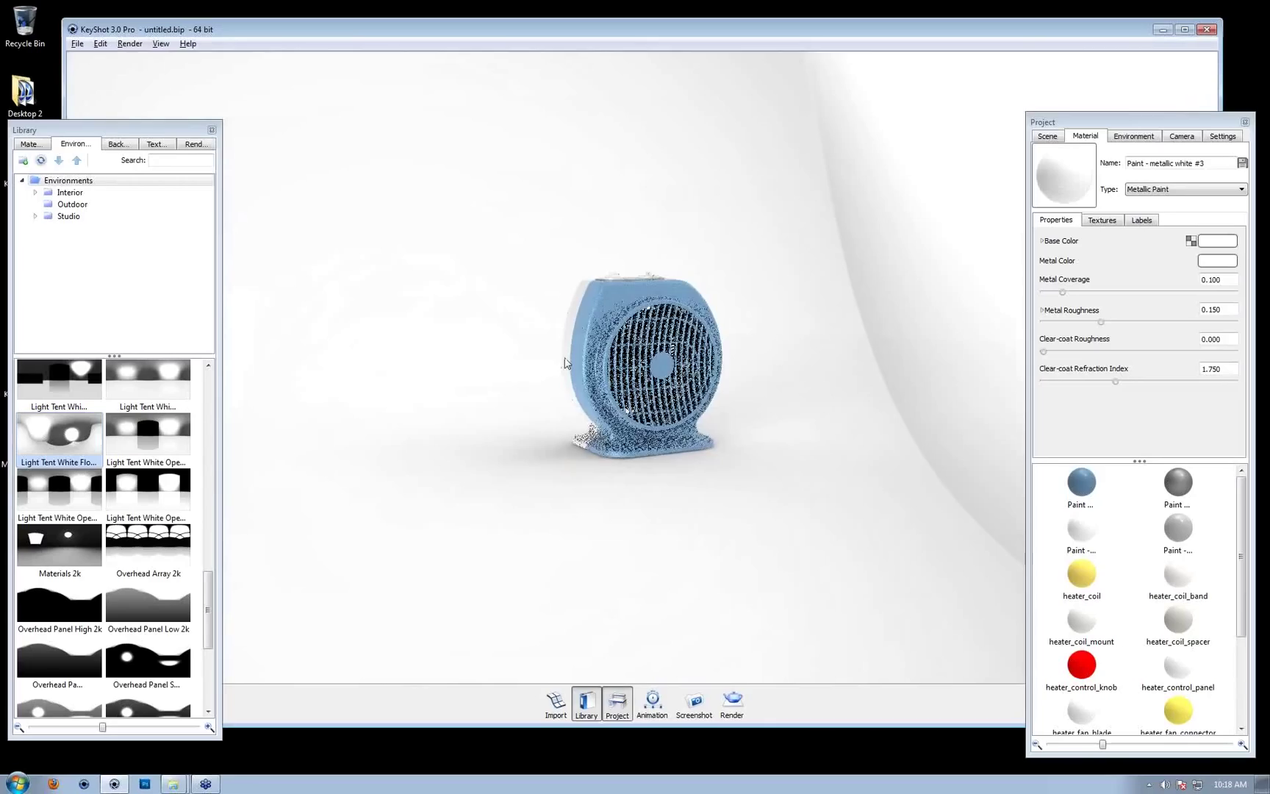
pyautogui.scroll(8, 608, 341)
pyautogui.moveTo(609, 343); pyautogui.dragTo(834, 599)
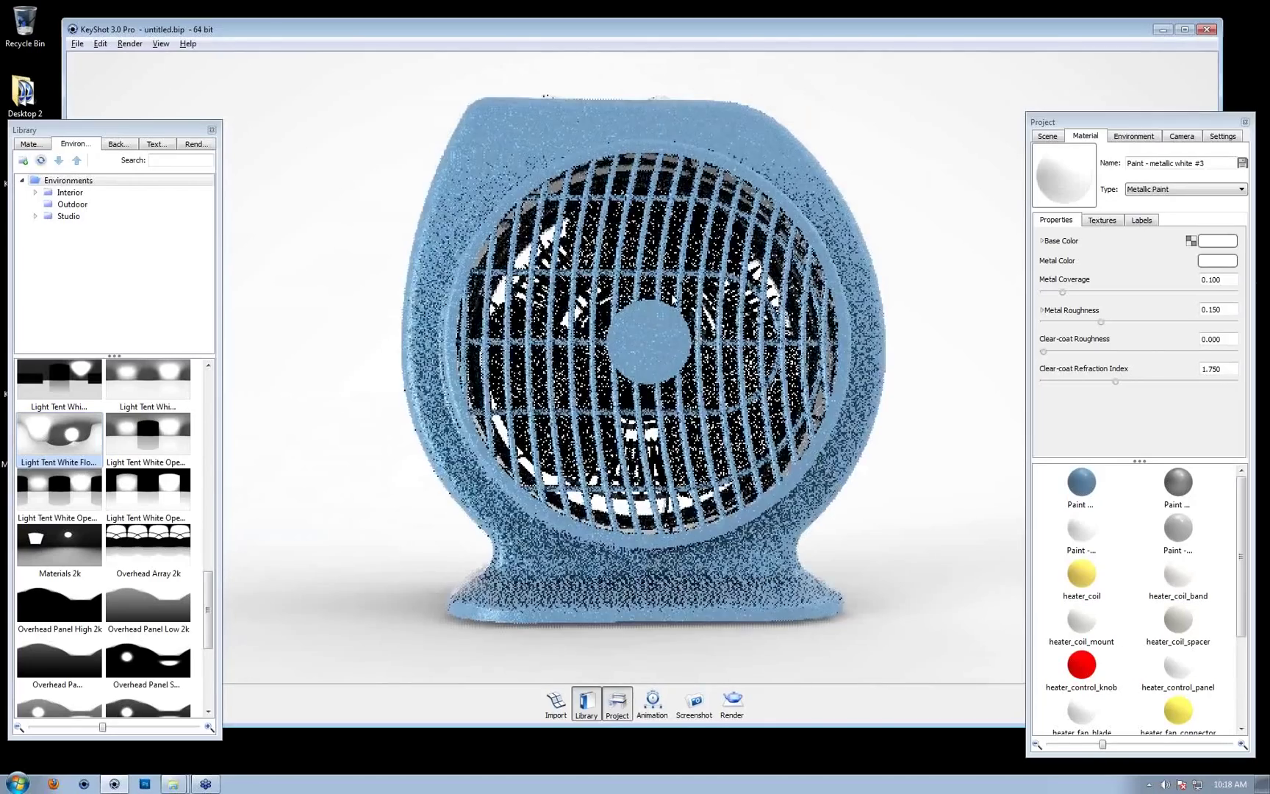
# Close the Library and Project windows to clear the view of the heater
pyautogui.click(212, 130)
pyautogui.click(1244, 122)
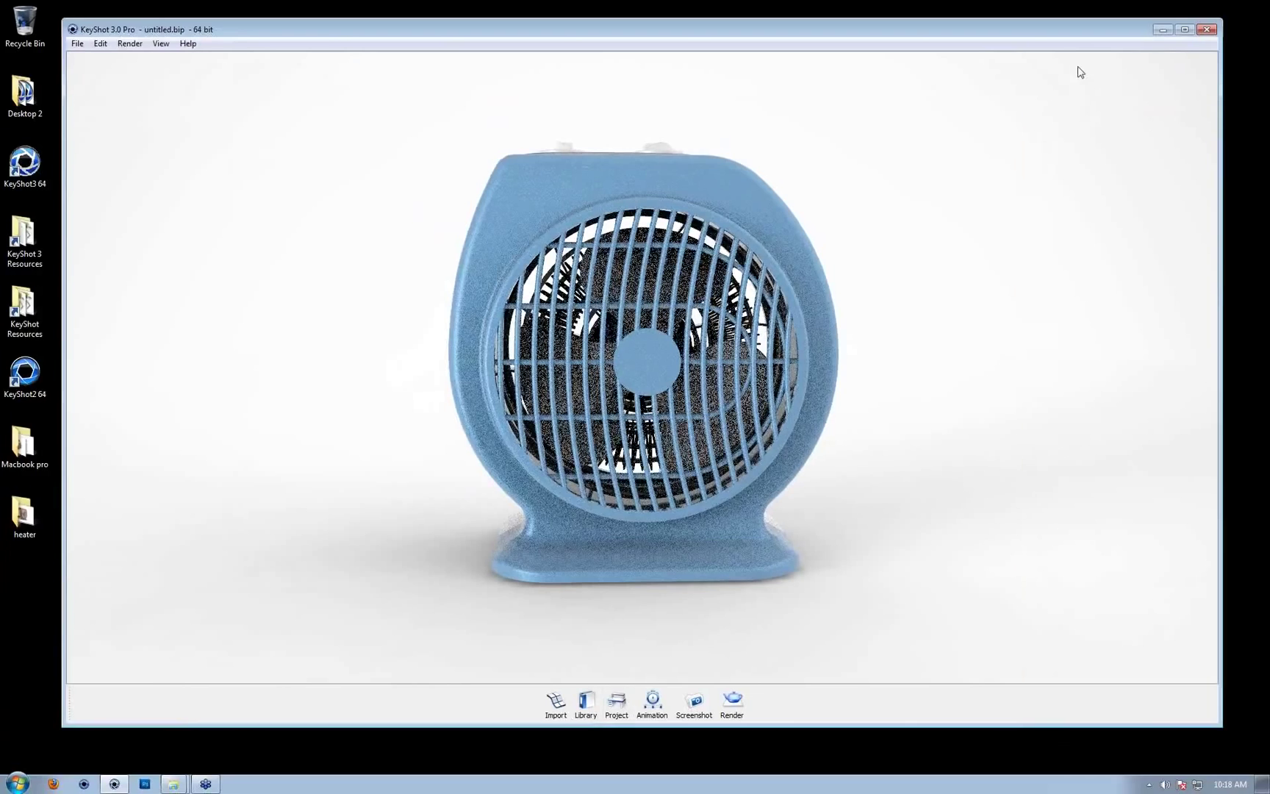
pyautogui.click(909, 326)
pyautogui.scroll(-1, 909, 326)
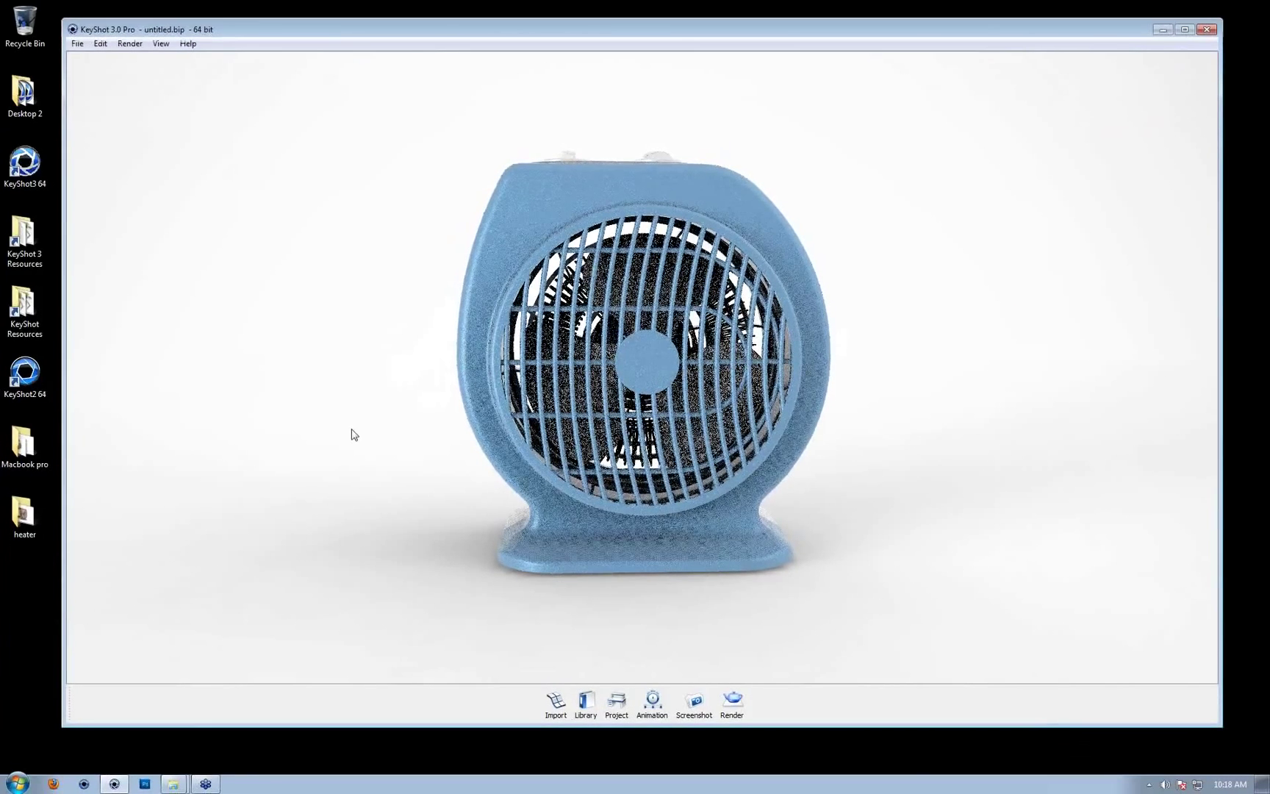
# Vary the camera's perspective on the heater's blue rear side between flatter and wider-angle views, orbiting and changing the distance
pyautogui.keyDown('alt'); pyautogui.moveTo(371, 467); pyautogui.dragTo(608, 445, button='right'); pyautogui.keyUp('alt')
pyautogui.keyDown('ctrl'); pyautogui.moveTo(609, 448); pyautogui.dragTo(748, 411); pyautogui.keyUp('ctrl')
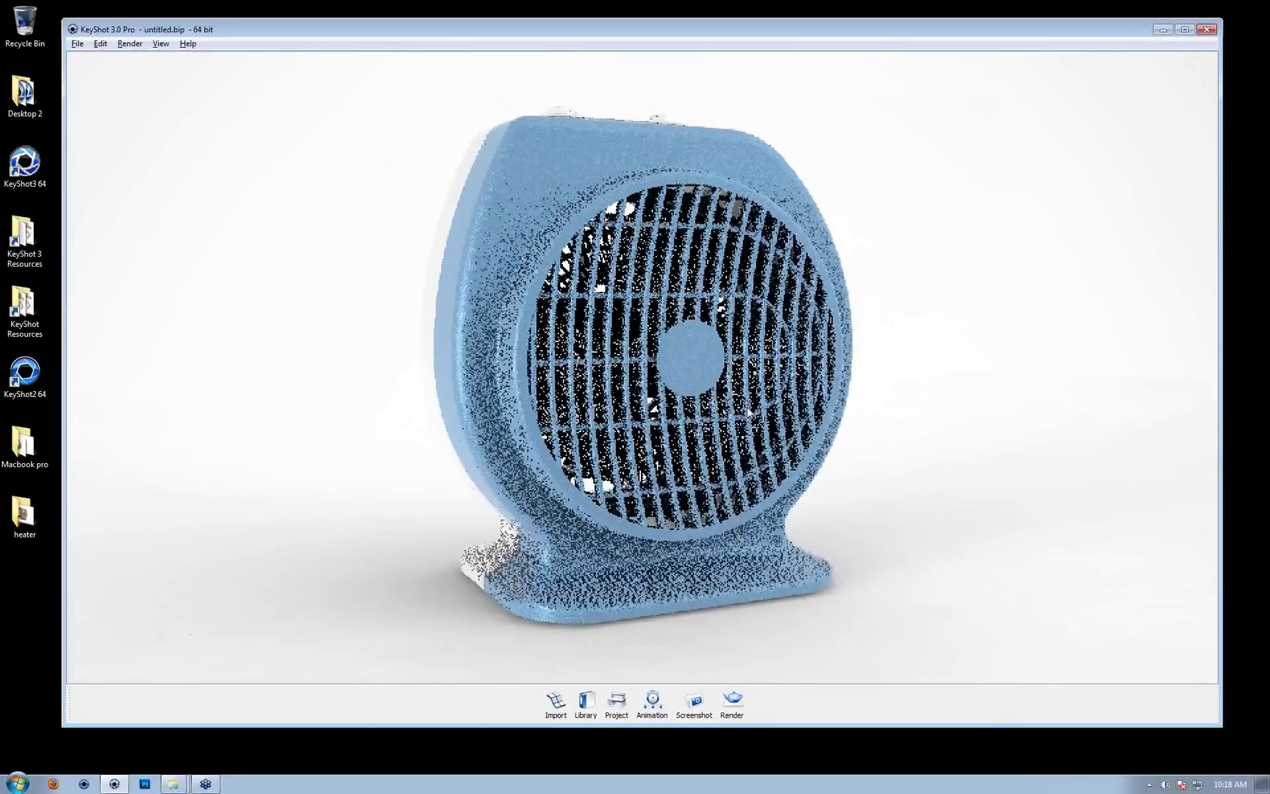
pyautogui.moveTo(870, 401); pyautogui.dragTo(688, 425)
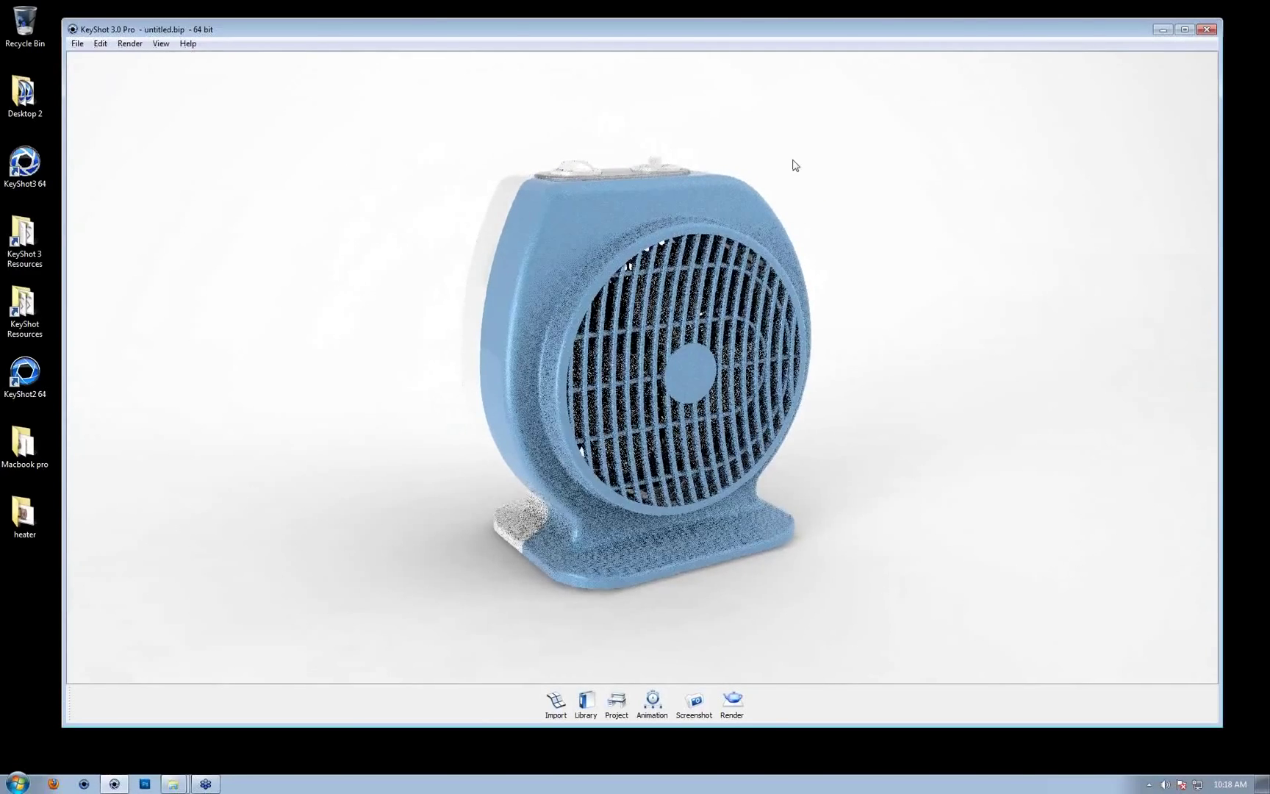
pyautogui.keyDown('alt'); pyautogui.moveTo(1015, 376); pyautogui.dragTo(761, 499, button='right'); pyautogui.keyUp('alt')
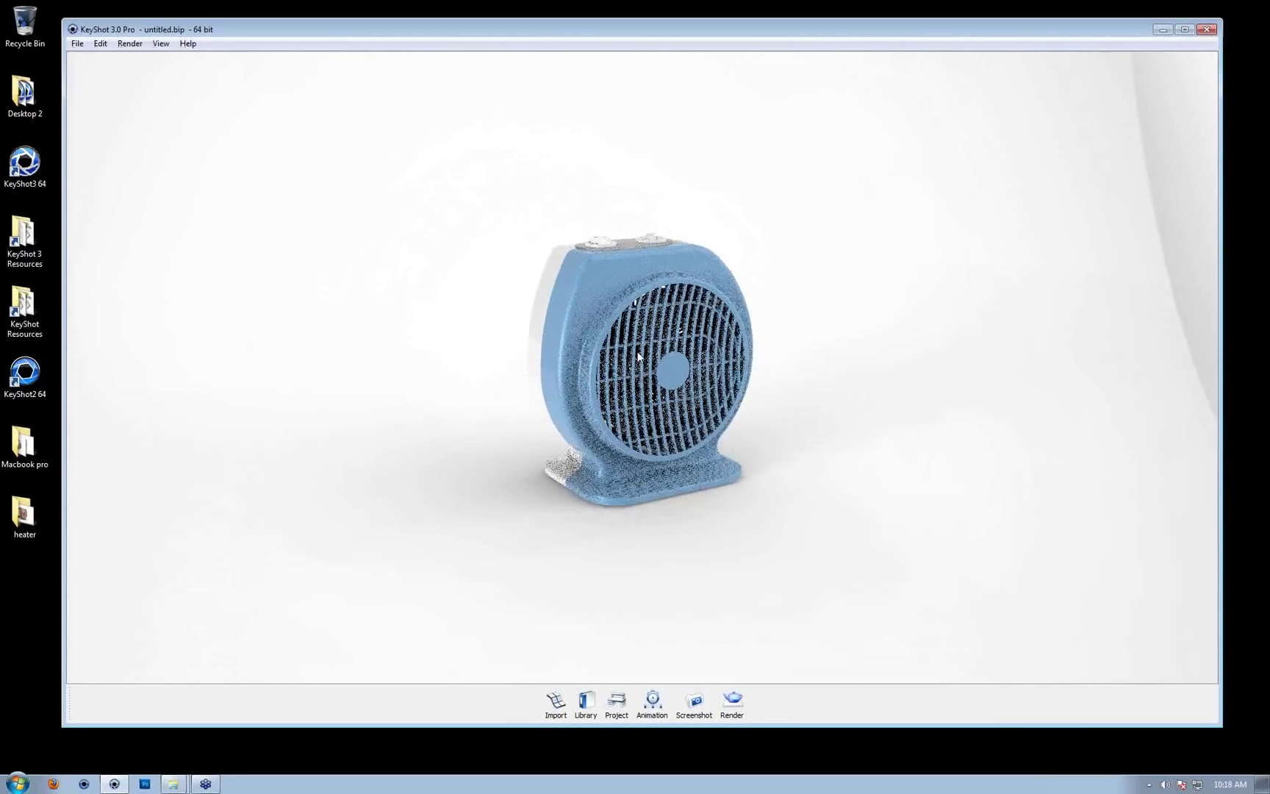
pyautogui.moveTo(968, 375); pyautogui.dragTo(965, 340)
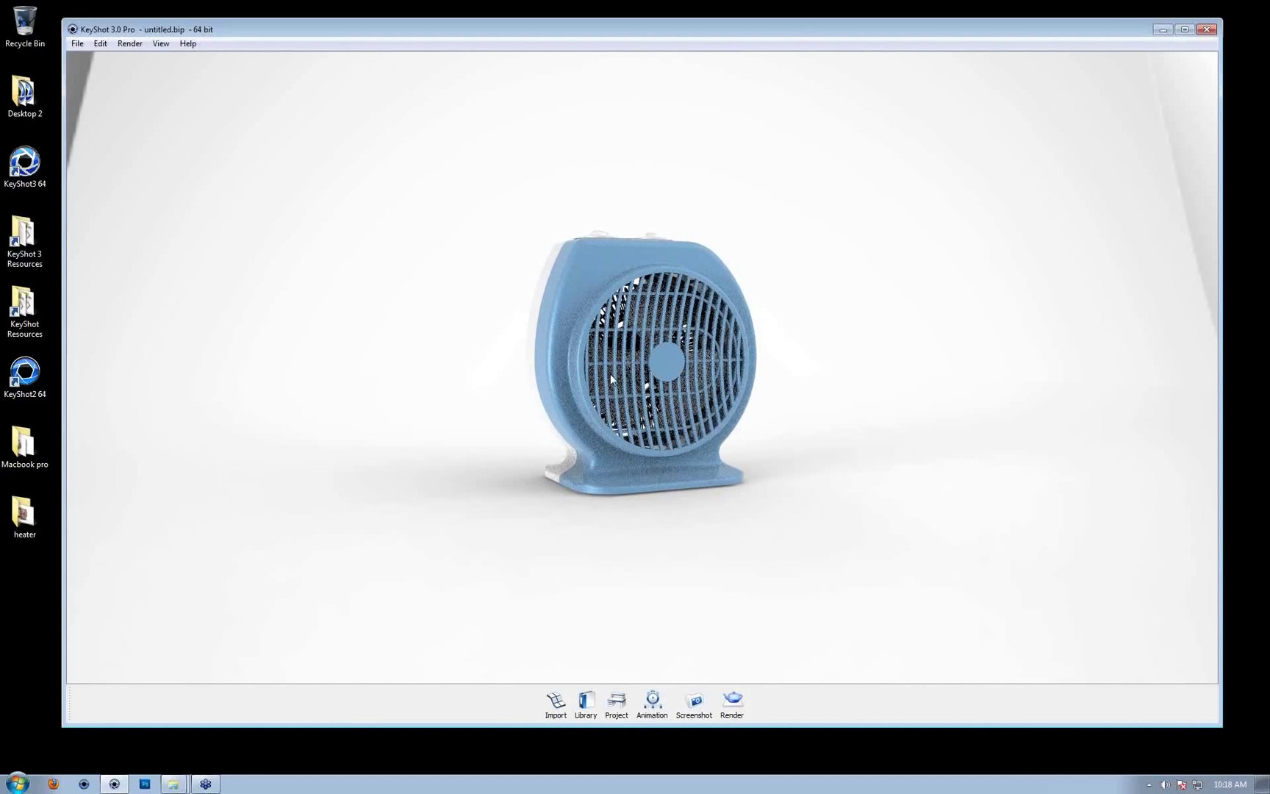
pyautogui.keyDown('alt'); pyautogui.scroll(3, 523, 369); pyautogui.keyUp('alt')
pyautogui.keyDown('alt'); pyautogui.moveTo(942, 354); pyautogui.dragTo(511, 394, button='right'); pyautogui.keyUp('alt')
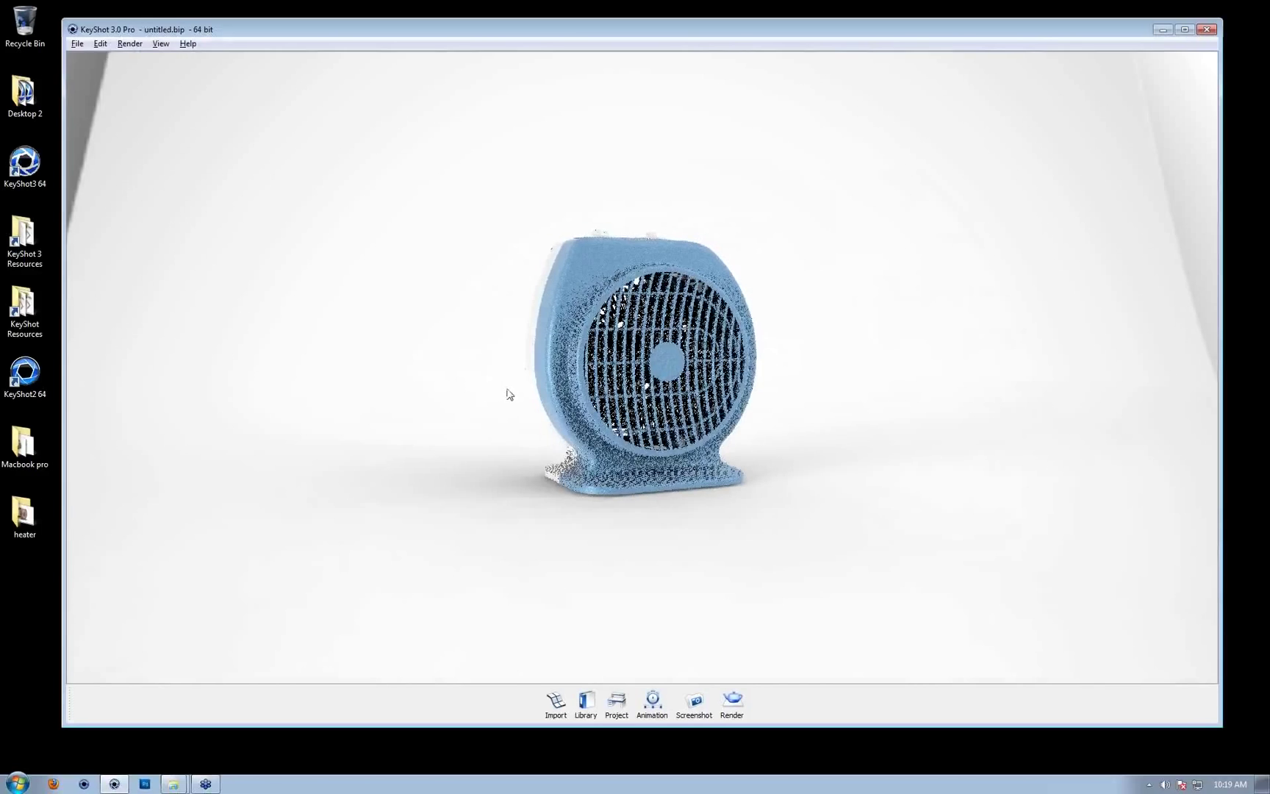
pyautogui.keyDown('alt'); pyautogui.moveTo(907, 383); pyautogui.dragTo(519, 416, button='right'); pyautogui.keyUp('alt')
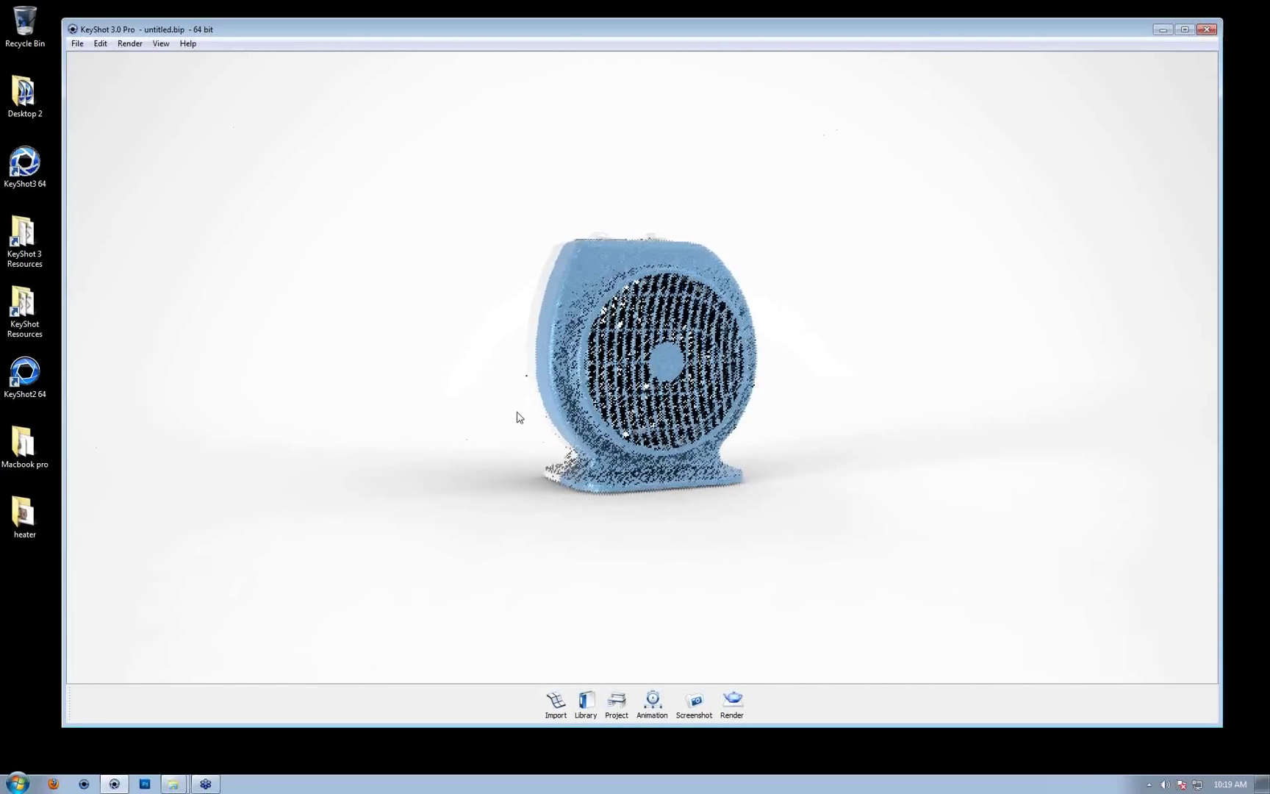
pyautogui.keyDown('alt'); pyautogui.moveTo(1029, 397); pyautogui.dragTo(388, 411, button='right'); pyautogui.keyUp('alt')
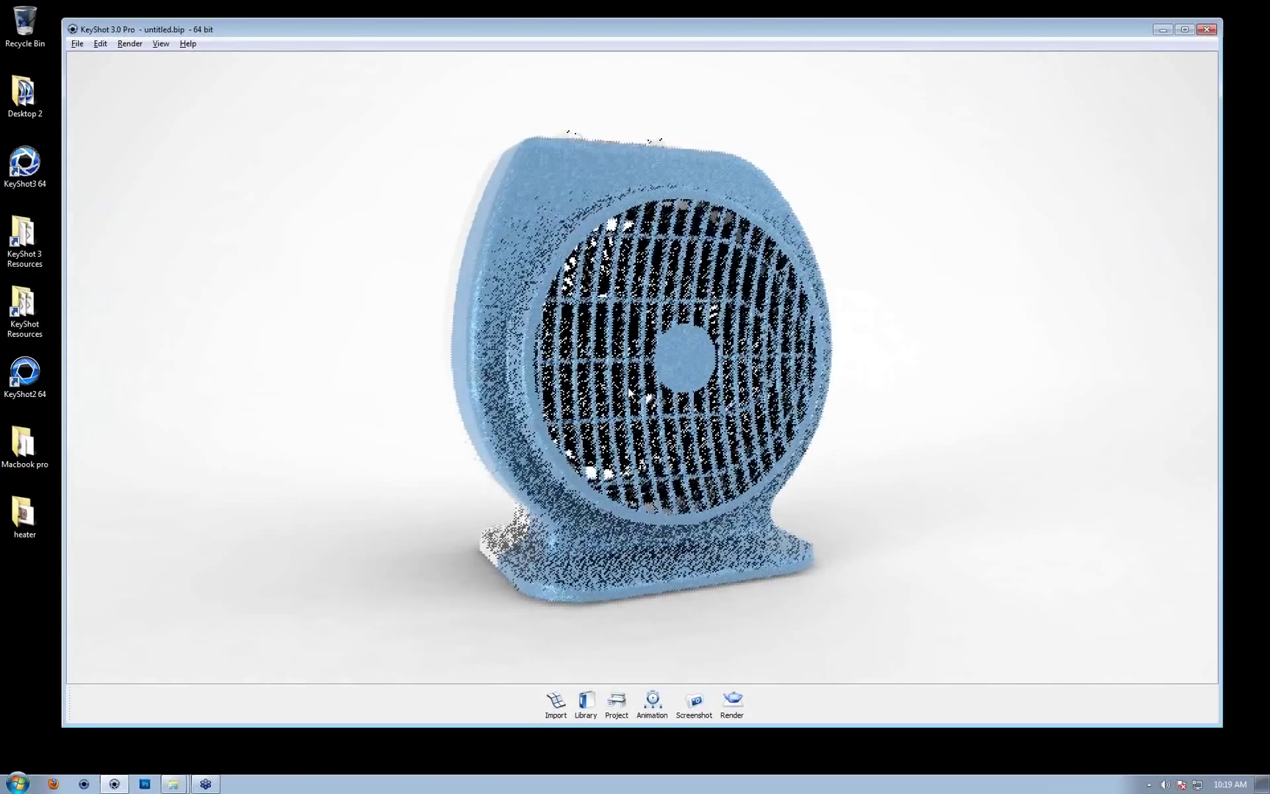
# Give the round badge at the center of the heater's front grille the white metallic paint
pyautogui.moveTo(907, 358); pyautogui.dragTo(735, 308)
pyautogui.rightClick(757, 298)
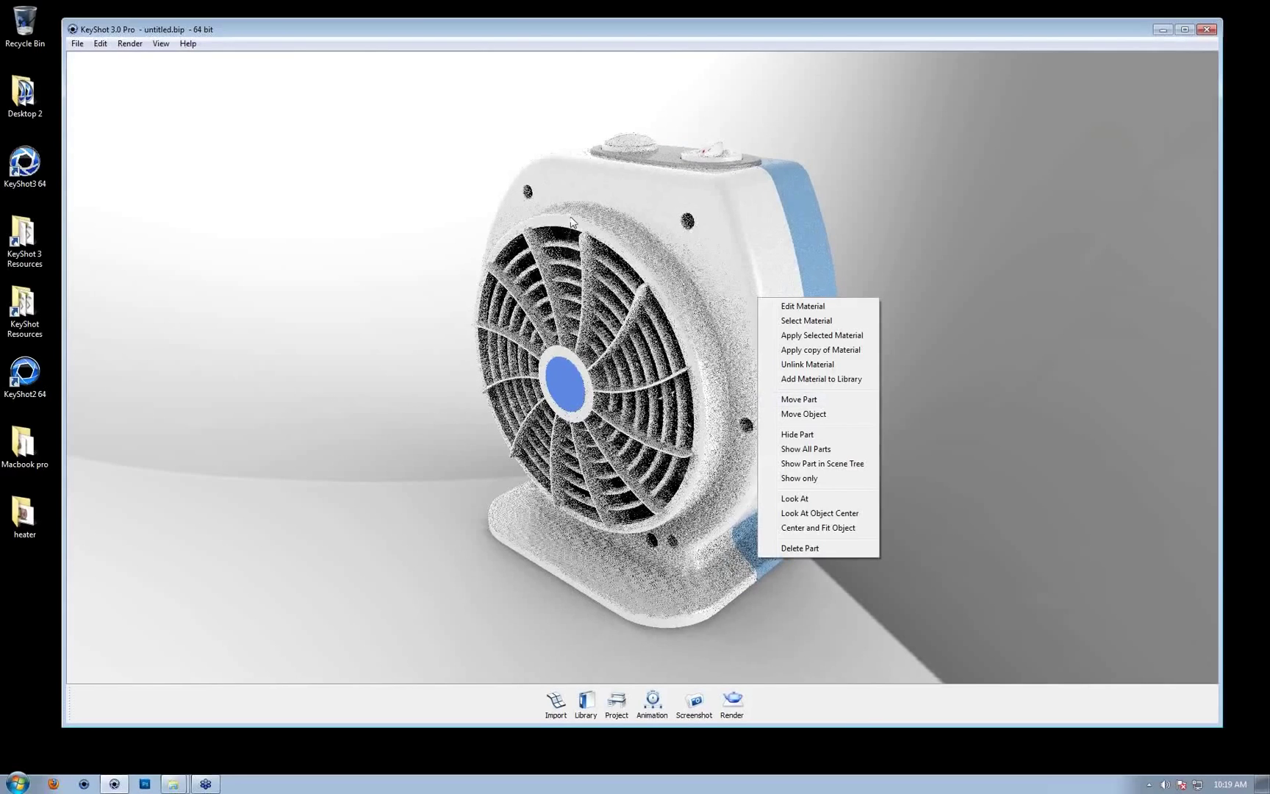
pyautogui.click(996, 436)
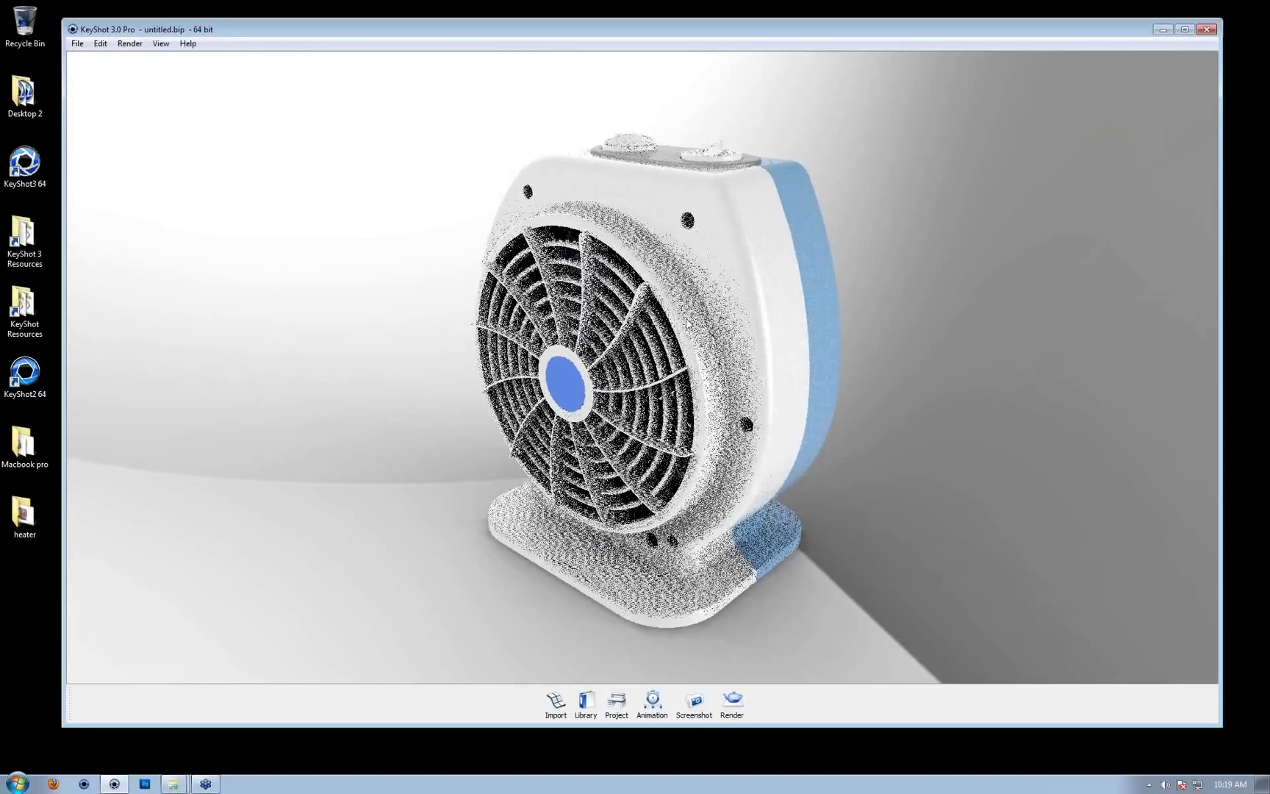
pyautogui.keyDown('shift'); pyautogui.click(559, 385); pyautogui.keyUp('shift')
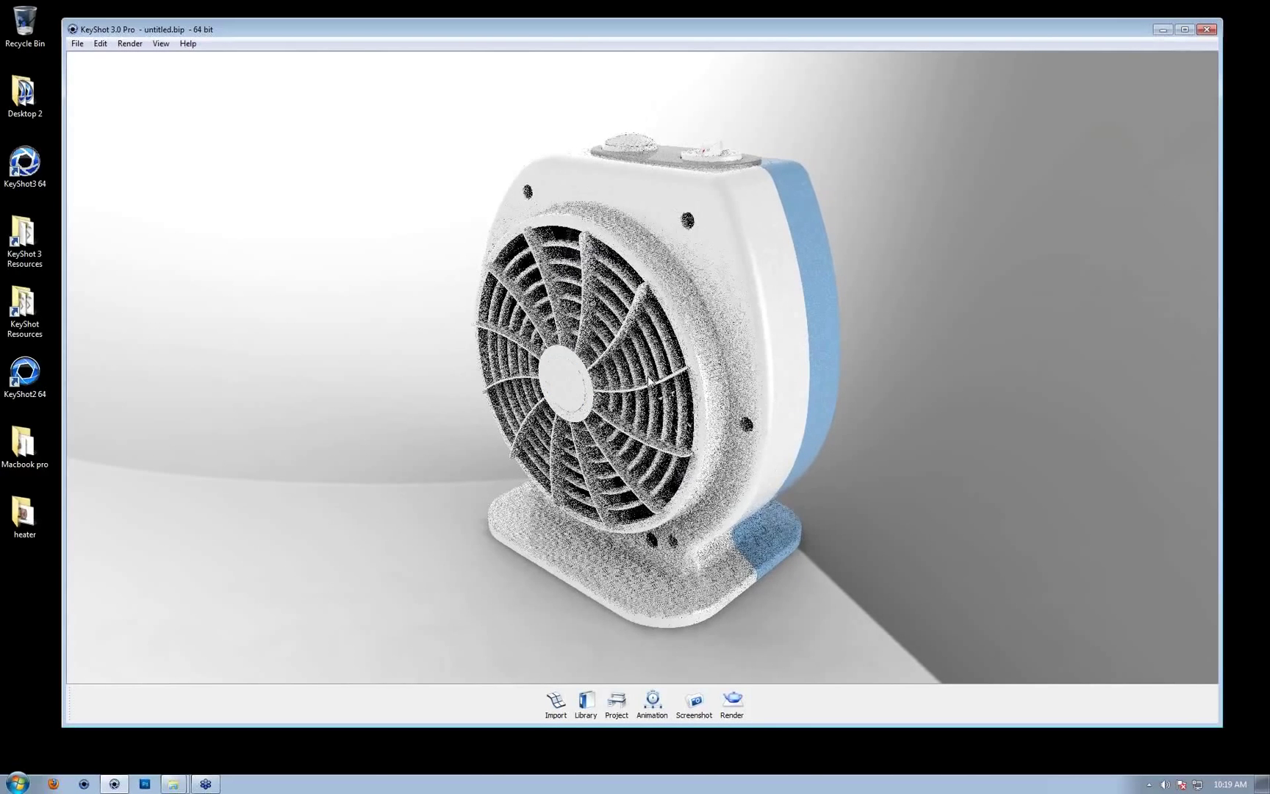
# Hide the heater's front and rear shells to expose the fan, coils and motor inside
pyautogui.rightClick(749, 319)
pyautogui.click(808, 418)
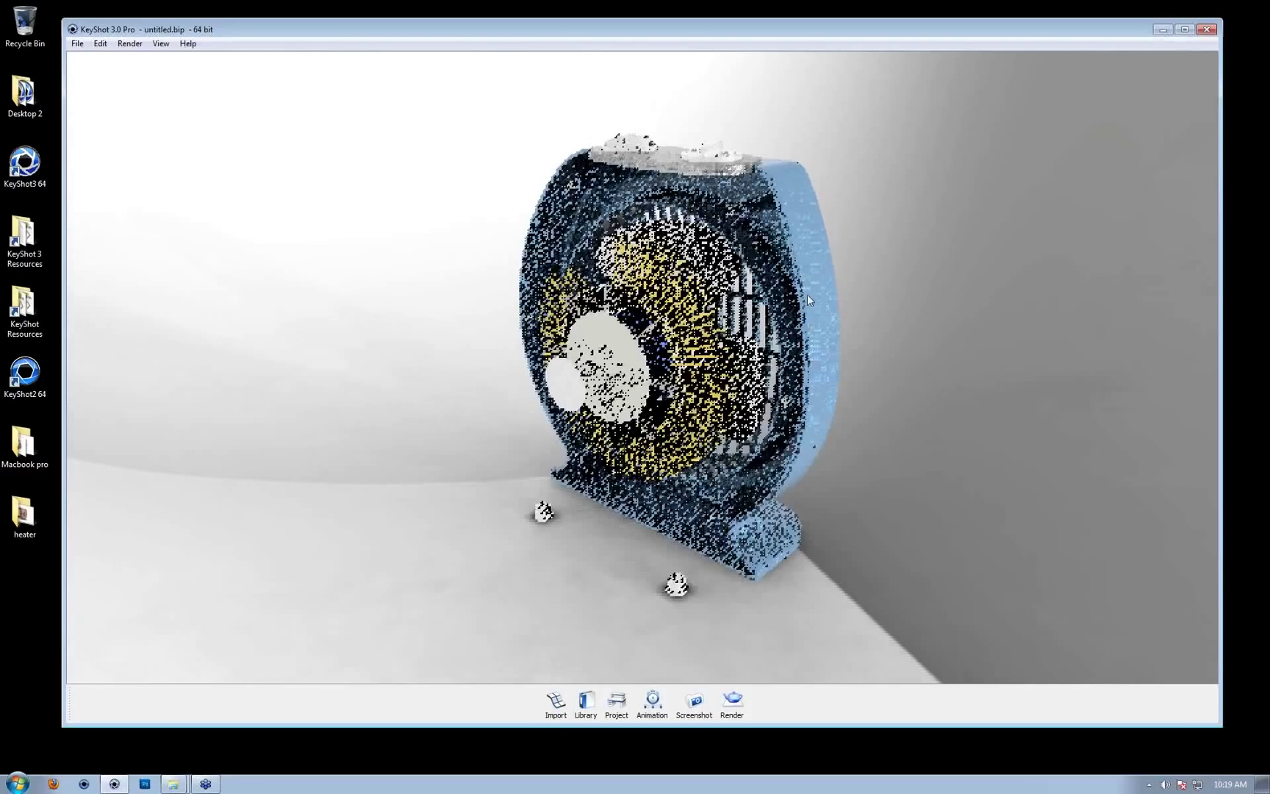
pyautogui.rightClick(810, 292)
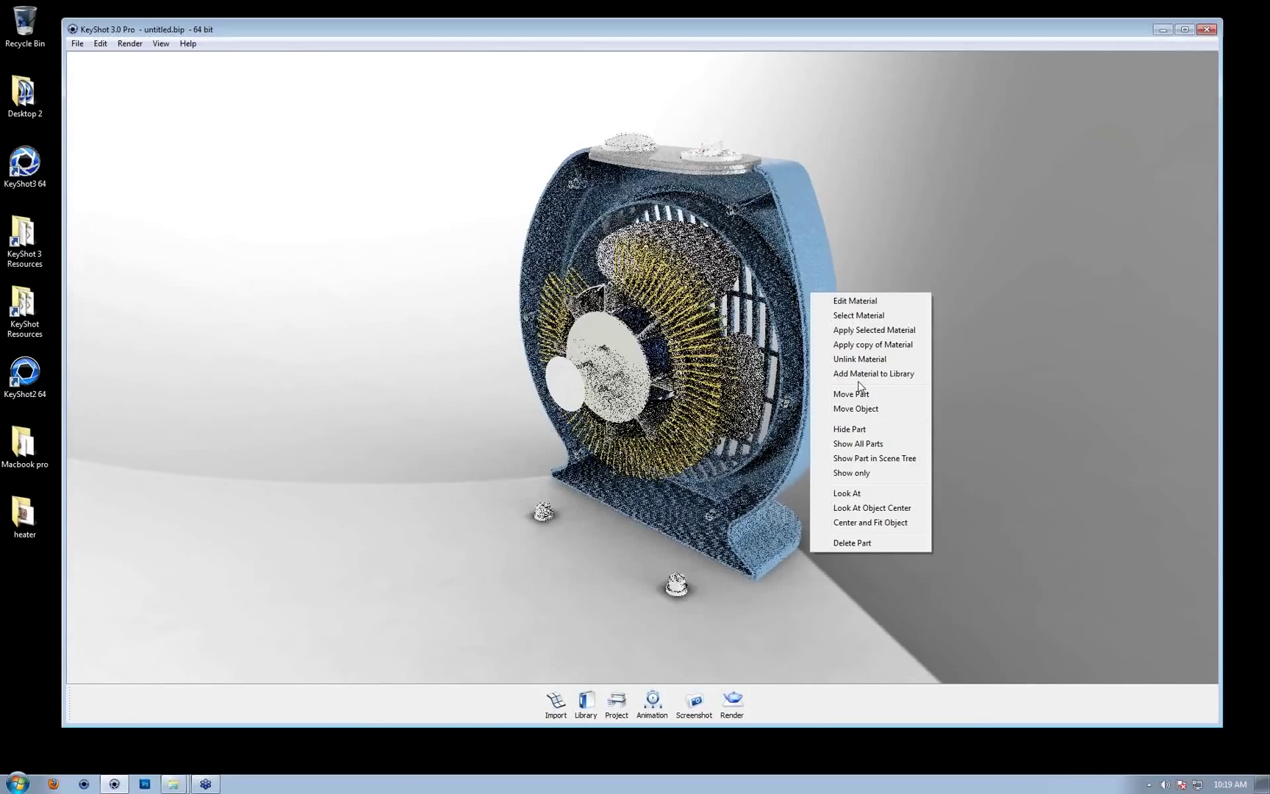
pyautogui.click(853, 436)
pyautogui.scroll(2, 863, 352)
pyautogui.moveTo(863, 352); pyautogui.dragTo(577, 374)
pyautogui.click(569, 123)
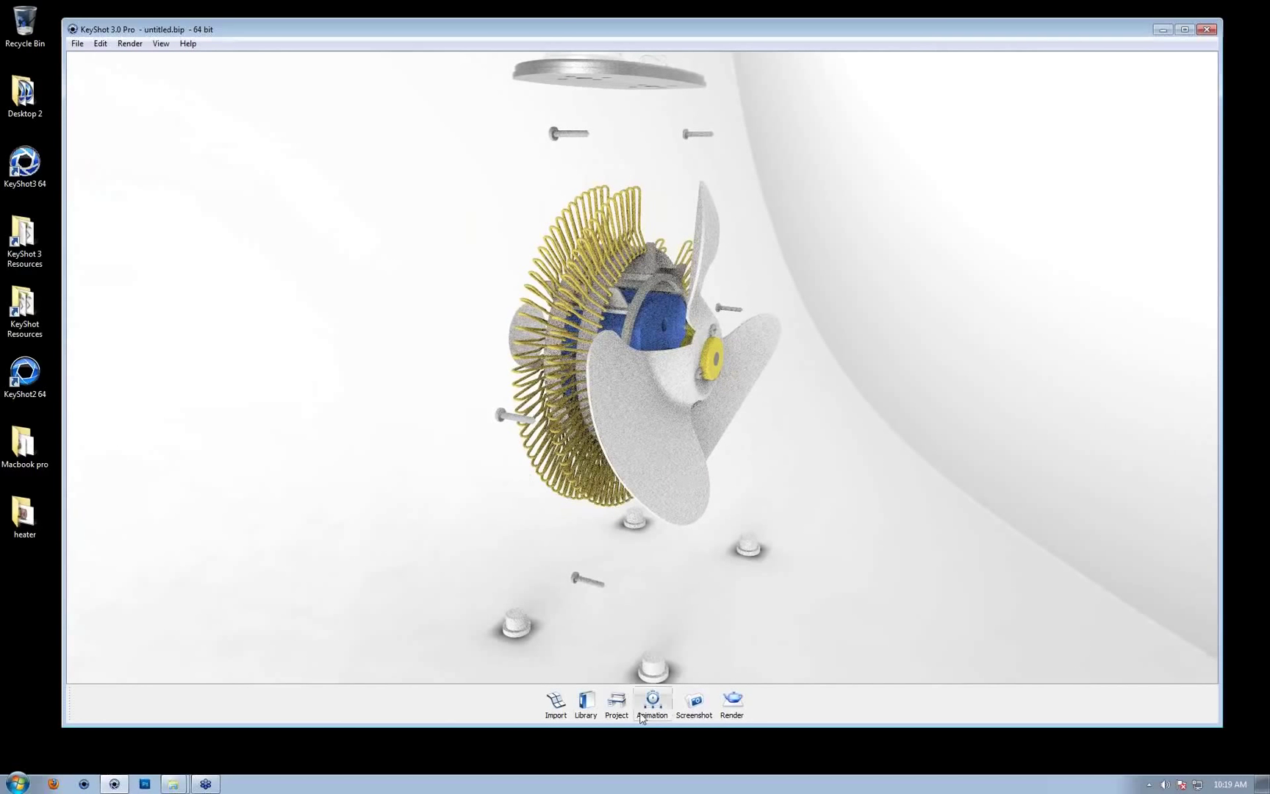
# Widen the scene's parts list to show the Materials column and locate individual heater_screw parts in the model
pyautogui.click(616, 704)
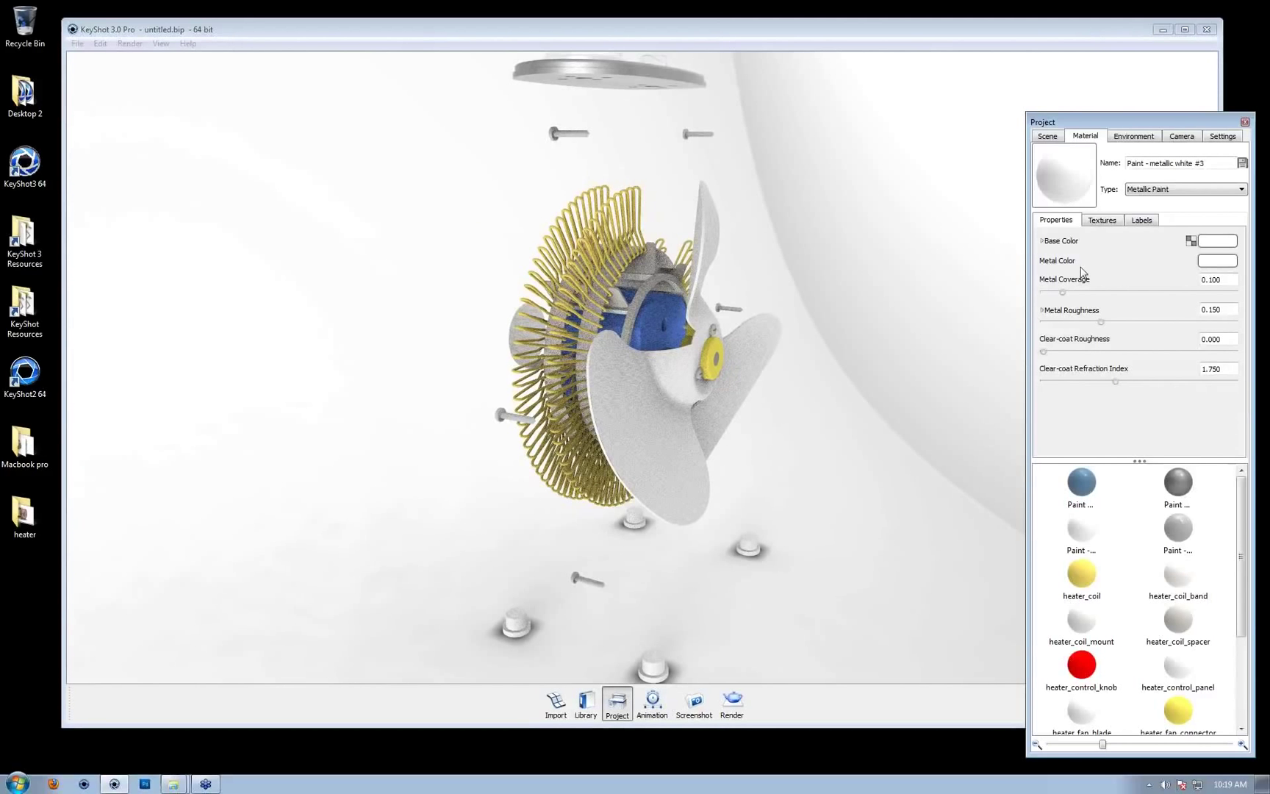
pyautogui.click(1048, 136)
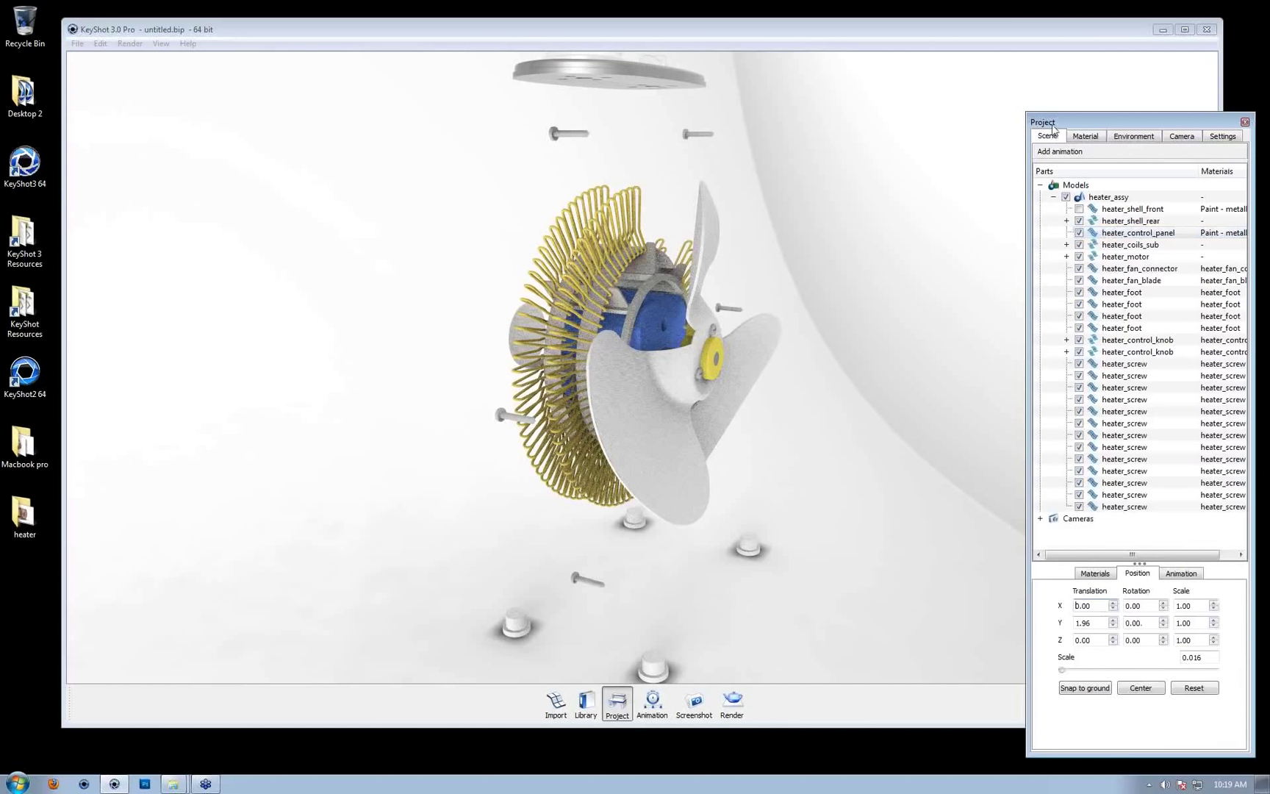
pyautogui.moveTo(1028, 281); pyautogui.dragTo(970, 280)
pyautogui.click(1121, 380)
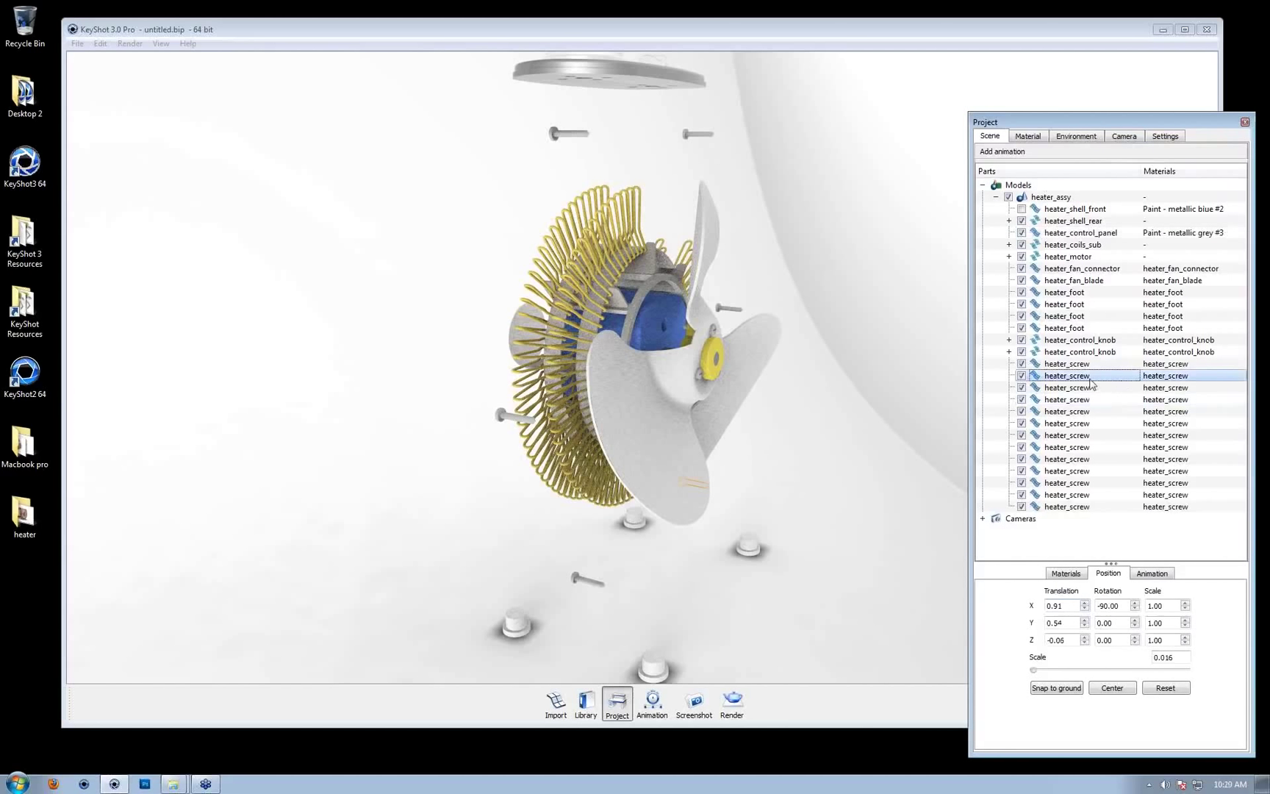
pyautogui.click(1100, 413)
pyautogui.click(1172, 399)
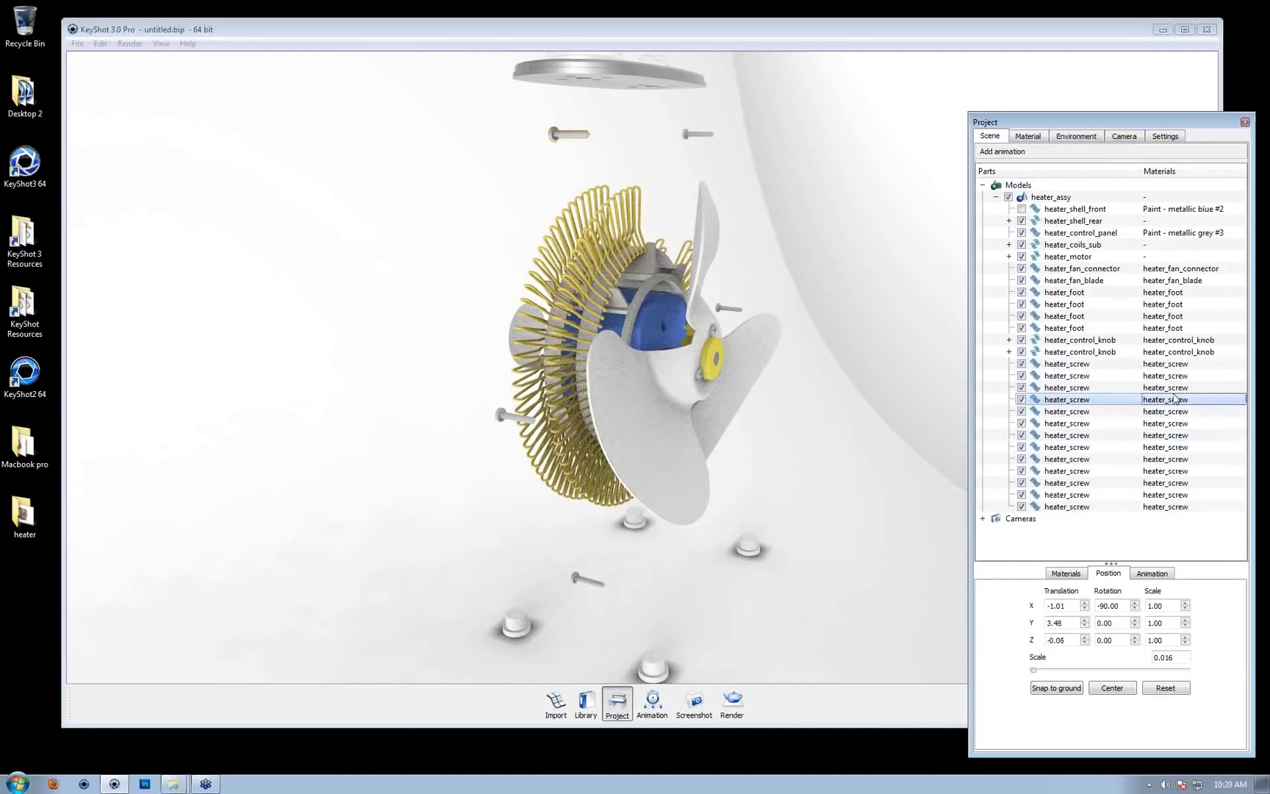
# Set the diffuse color of the heater_screw material to bright red (216, 0, 0)
pyautogui.click(1029, 136)
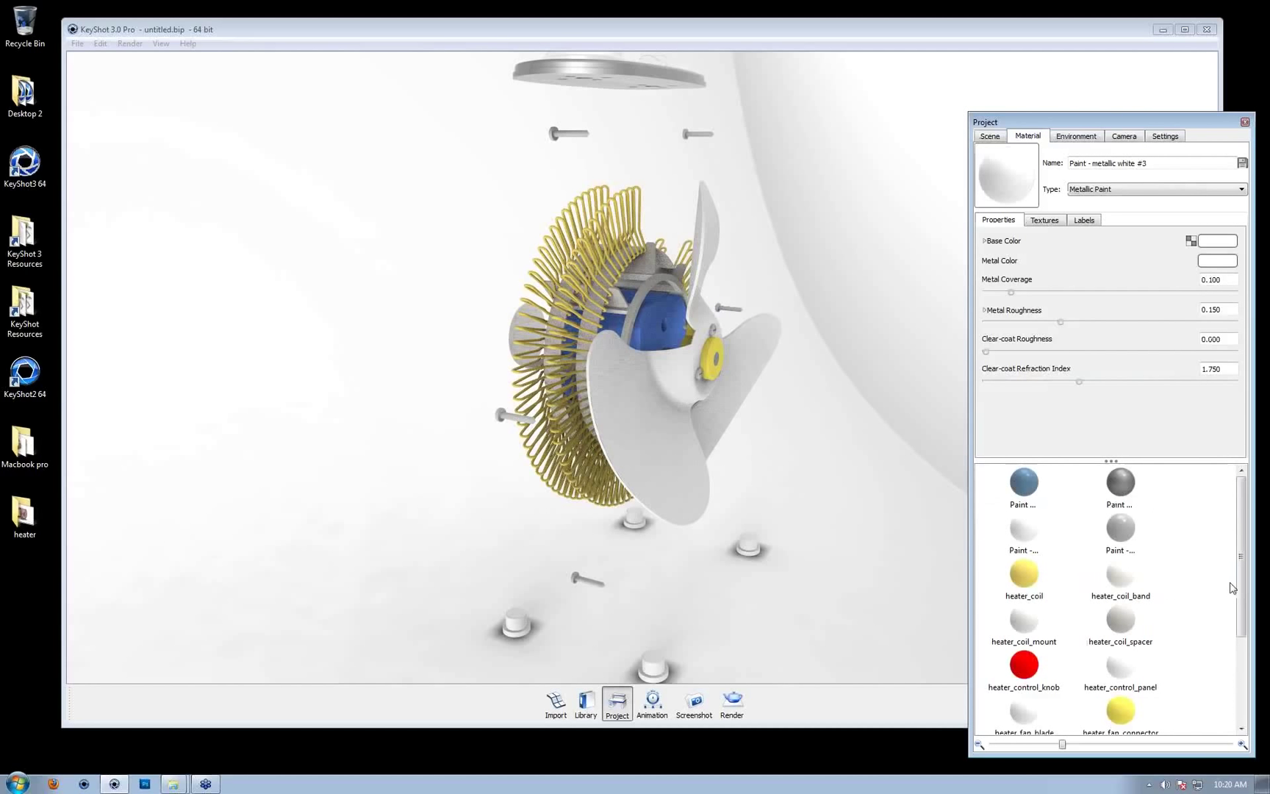
pyautogui.click(1031, 532)
pyautogui.scroll(-3, 1047, 581)
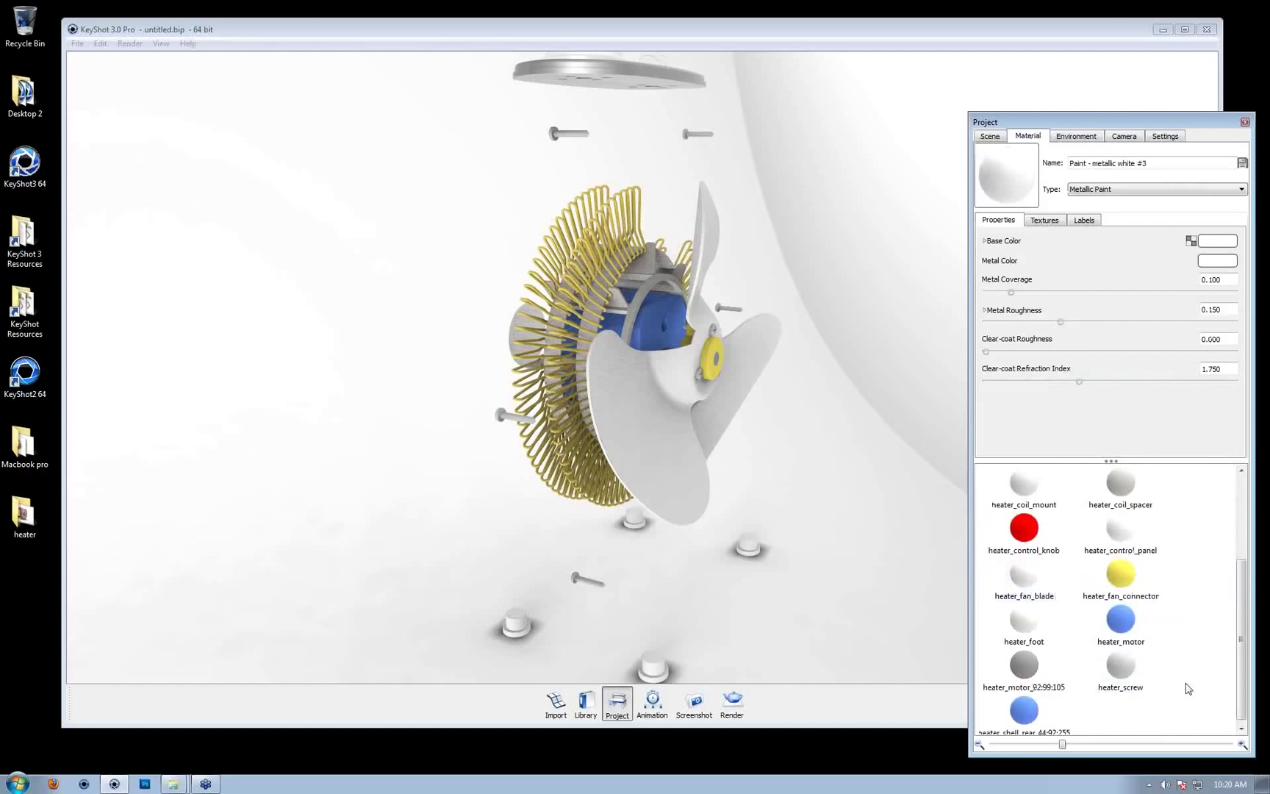
pyautogui.click(1133, 673)
pyautogui.click(1217, 241)
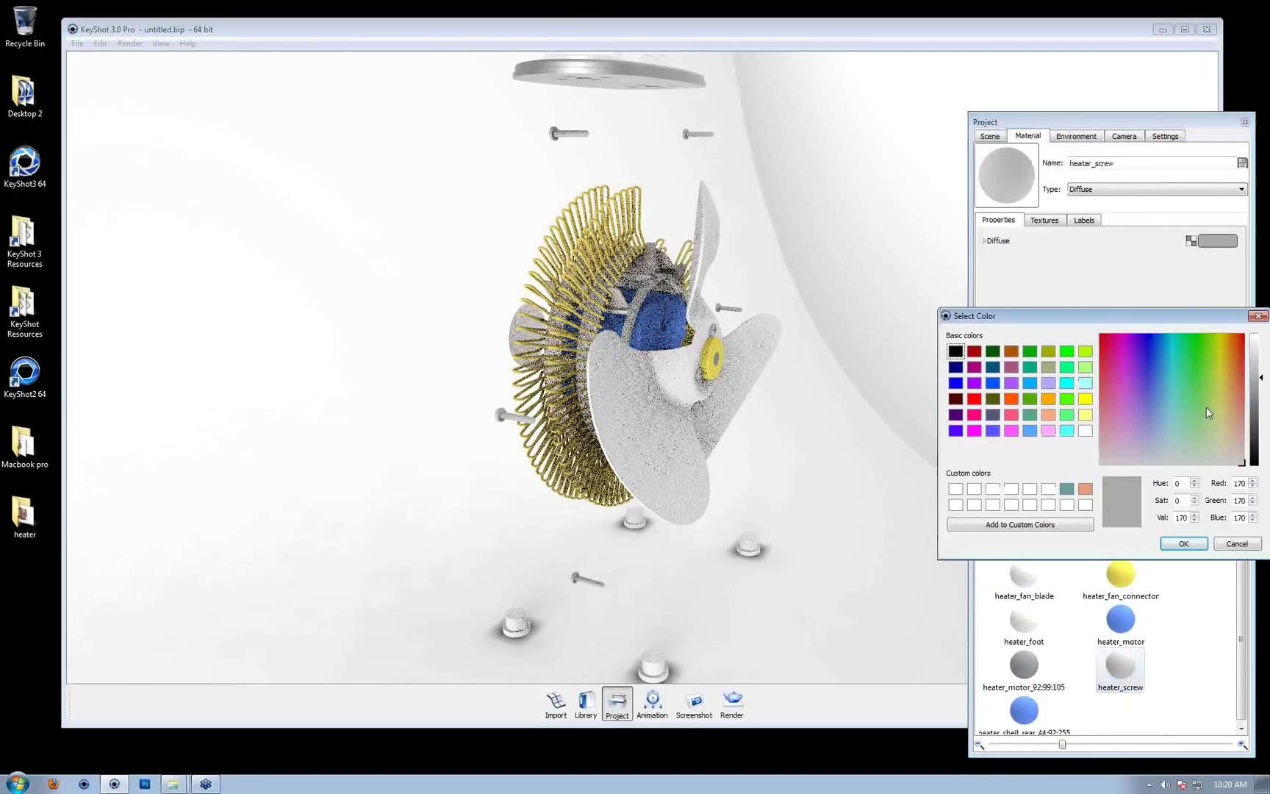
pyautogui.click(1263, 374)
pyautogui.click(1258, 340)
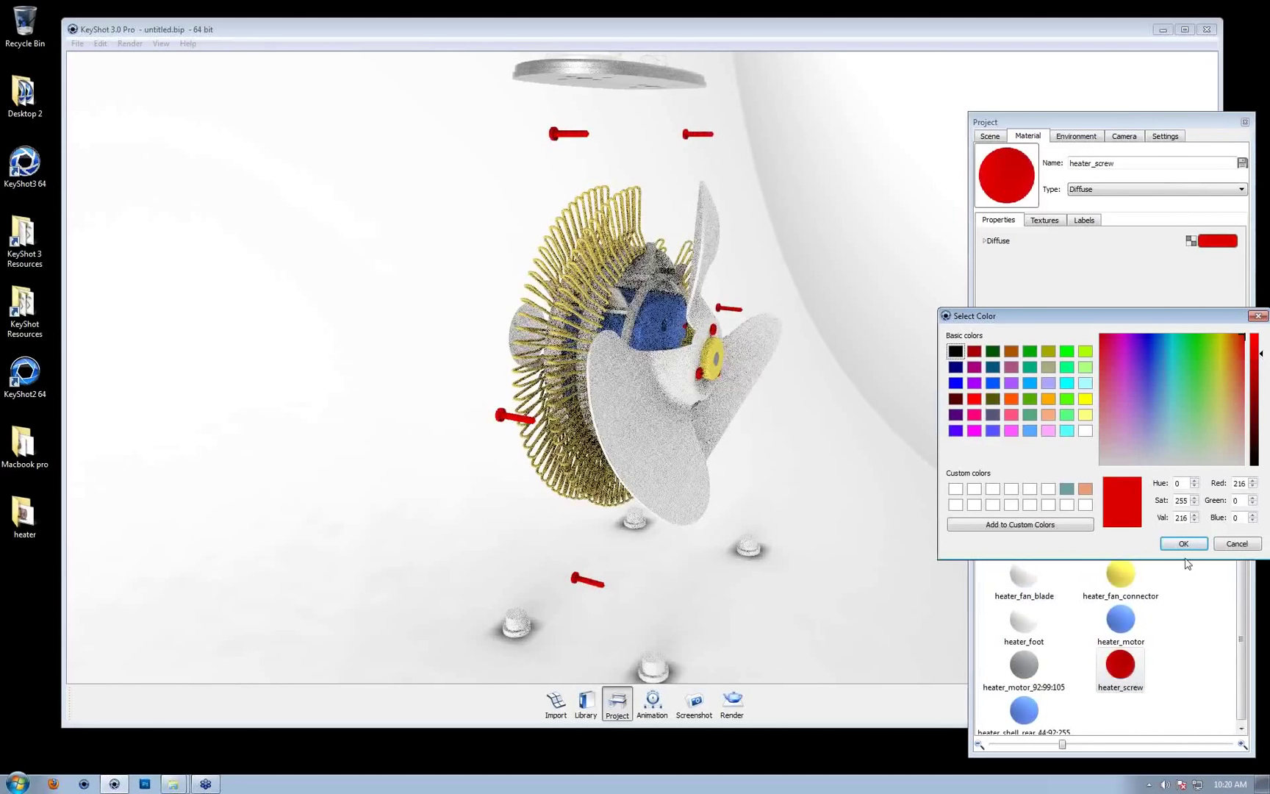
pyautogui.click(1183, 544)
pyautogui.moveTo(760, 456); pyautogui.dragTo(644, 407)
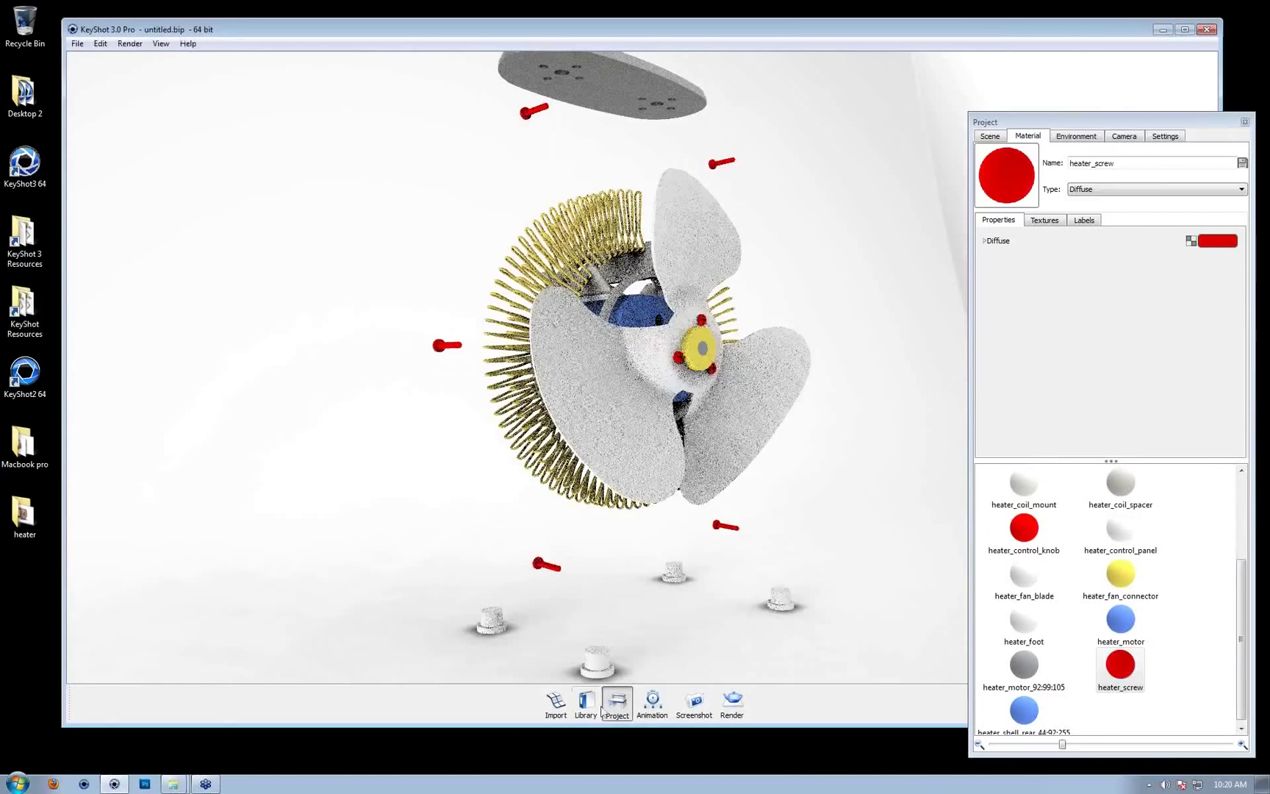
# Apply Aluminum rough from the library's basic aluminum metals to the heater screws
pyautogui.click(586, 702)
pyautogui.click(30, 144)
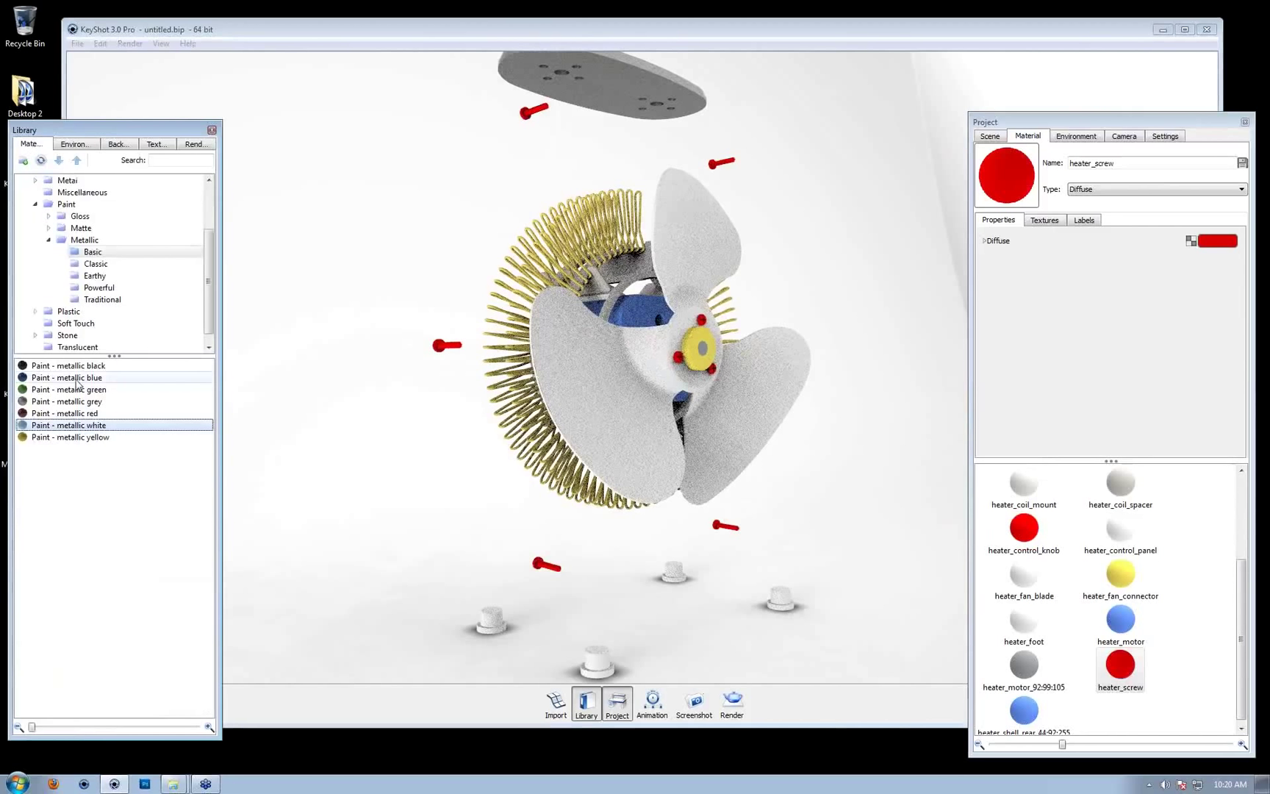
pyautogui.click(49, 240)
pyautogui.click(35, 252)
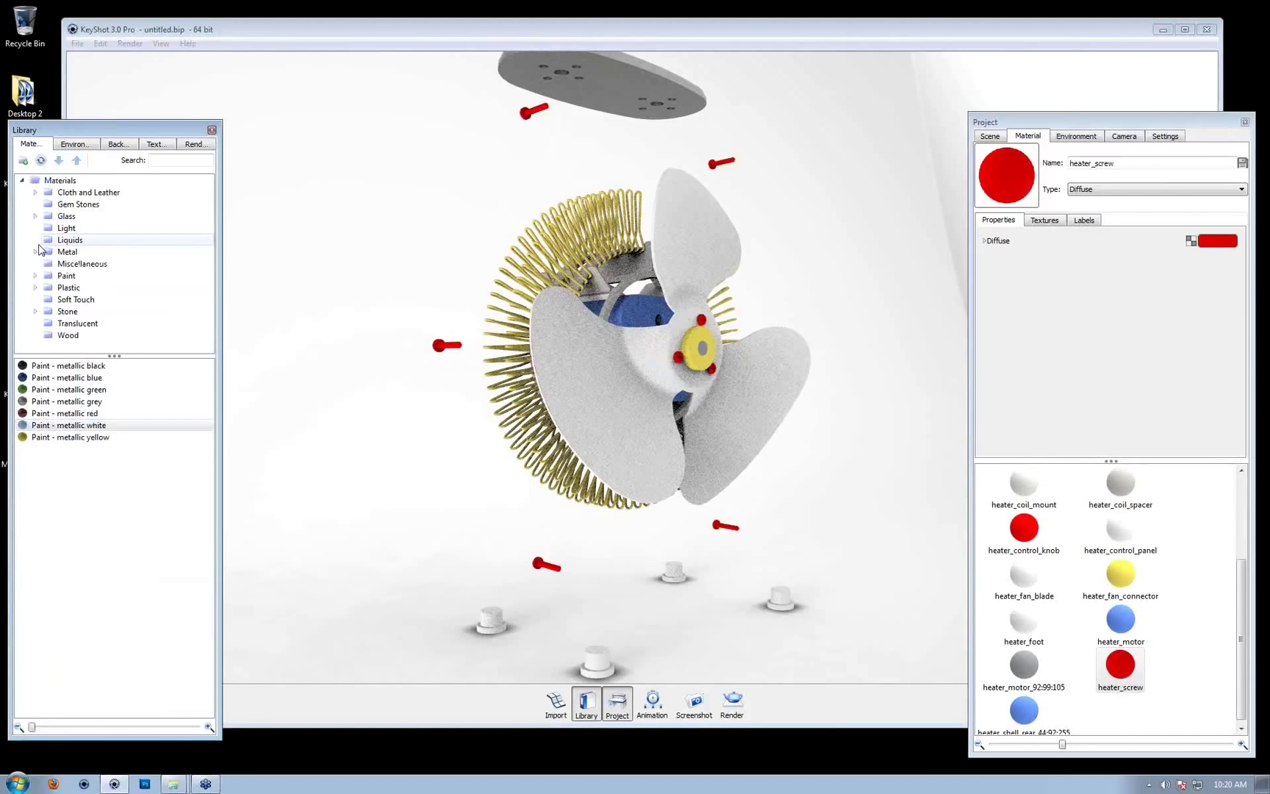
pyautogui.click(48, 251)
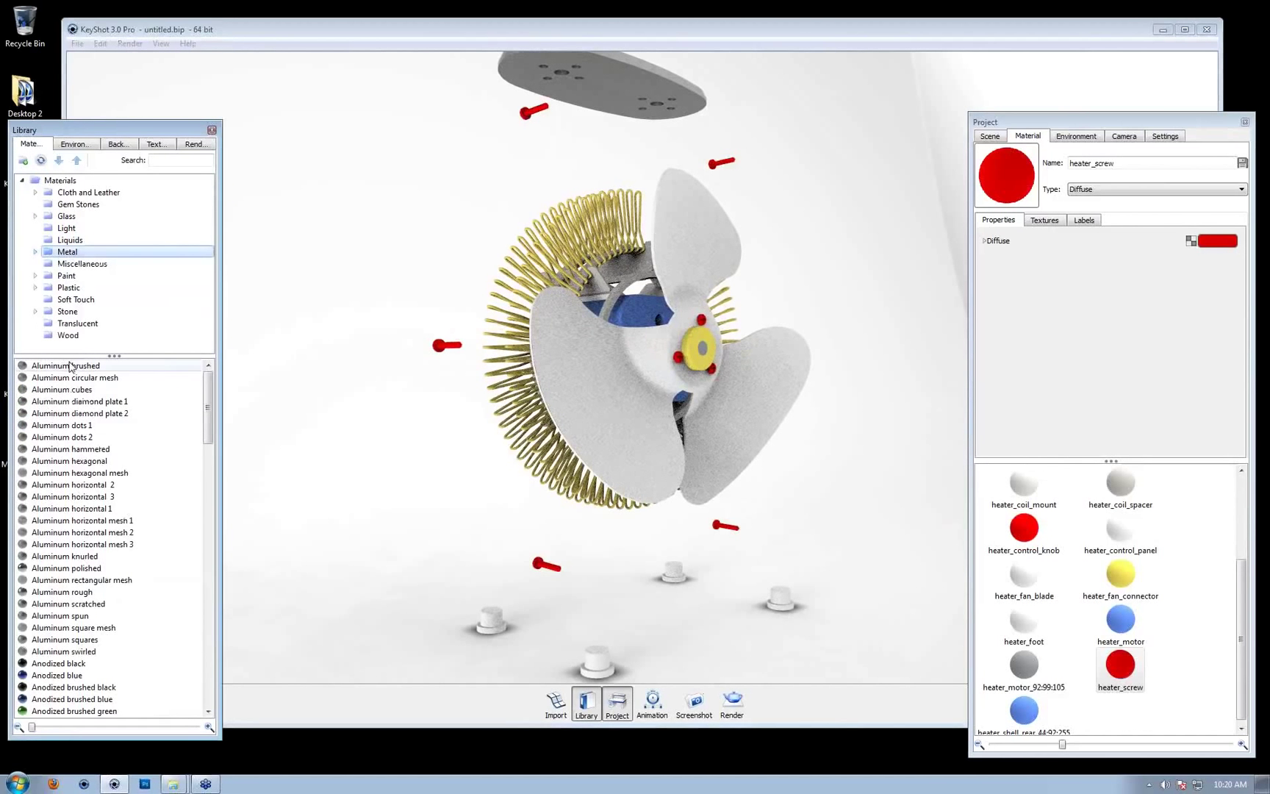
pyautogui.doubleClick(64, 251)
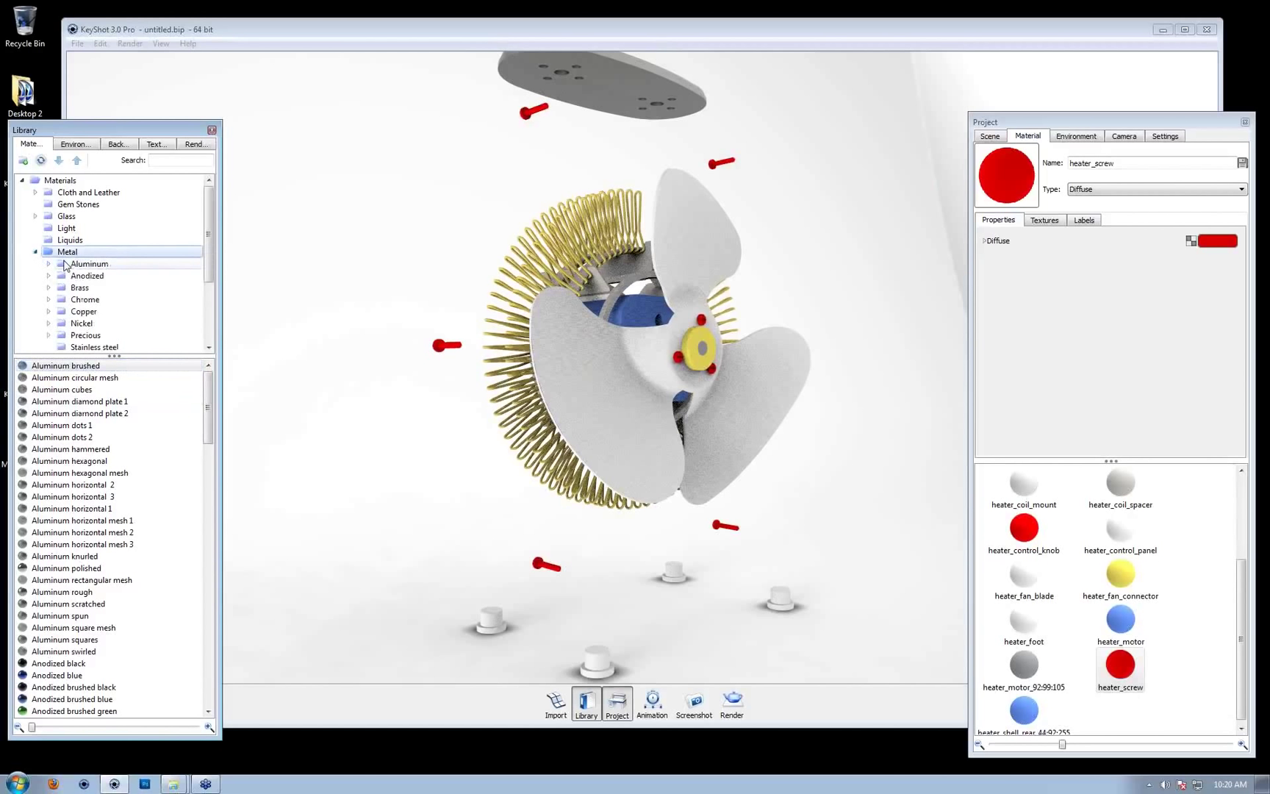
pyautogui.doubleClick(63, 266)
pyautogui.click(90, 276)
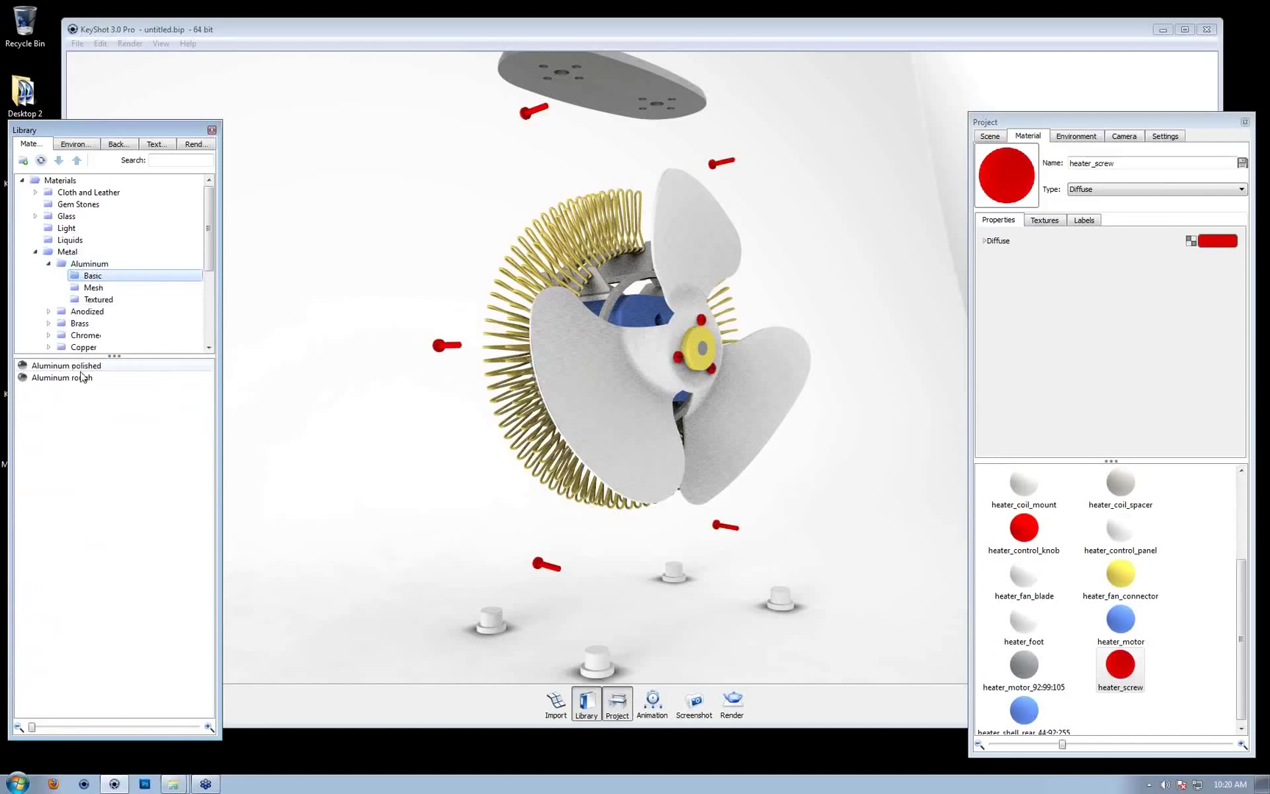
pyautogui.moveTo(87, 379)
pyautogui.moveTo(86, 379); pyautogui.dragTo(440, 355)
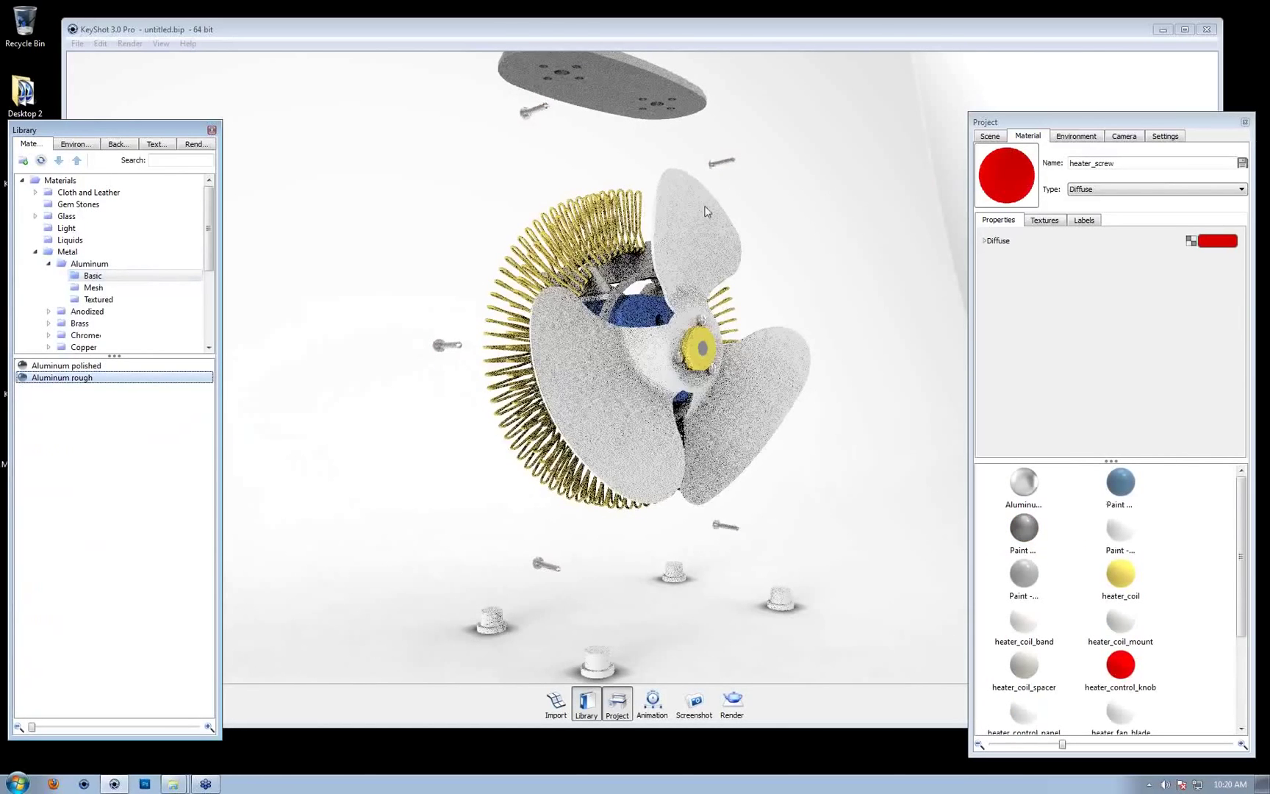
# Open the material of the screw just below the control panel for editing
pyautogui.moveTo(757, 321); pyautogui.dragTo(753, 322)
pyautogui.moveTo(646, 235); pyautogui.dragTo(553, 165)
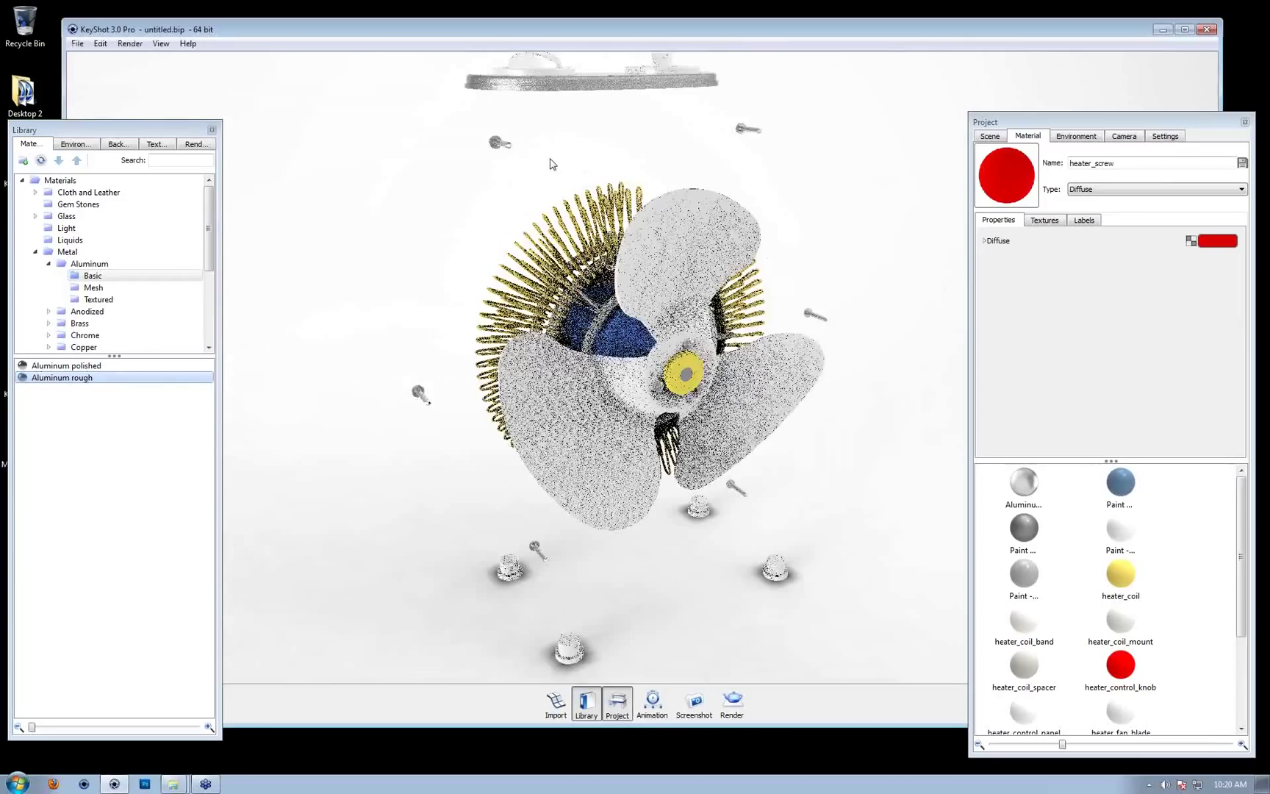
pyautogui.scroll(6, 553, 165)
pyautogui.moveTo(552, 165); pyautogui.dragTo(627, 514, button='middle')
pyautogui.scroll(-3, 806, 548)
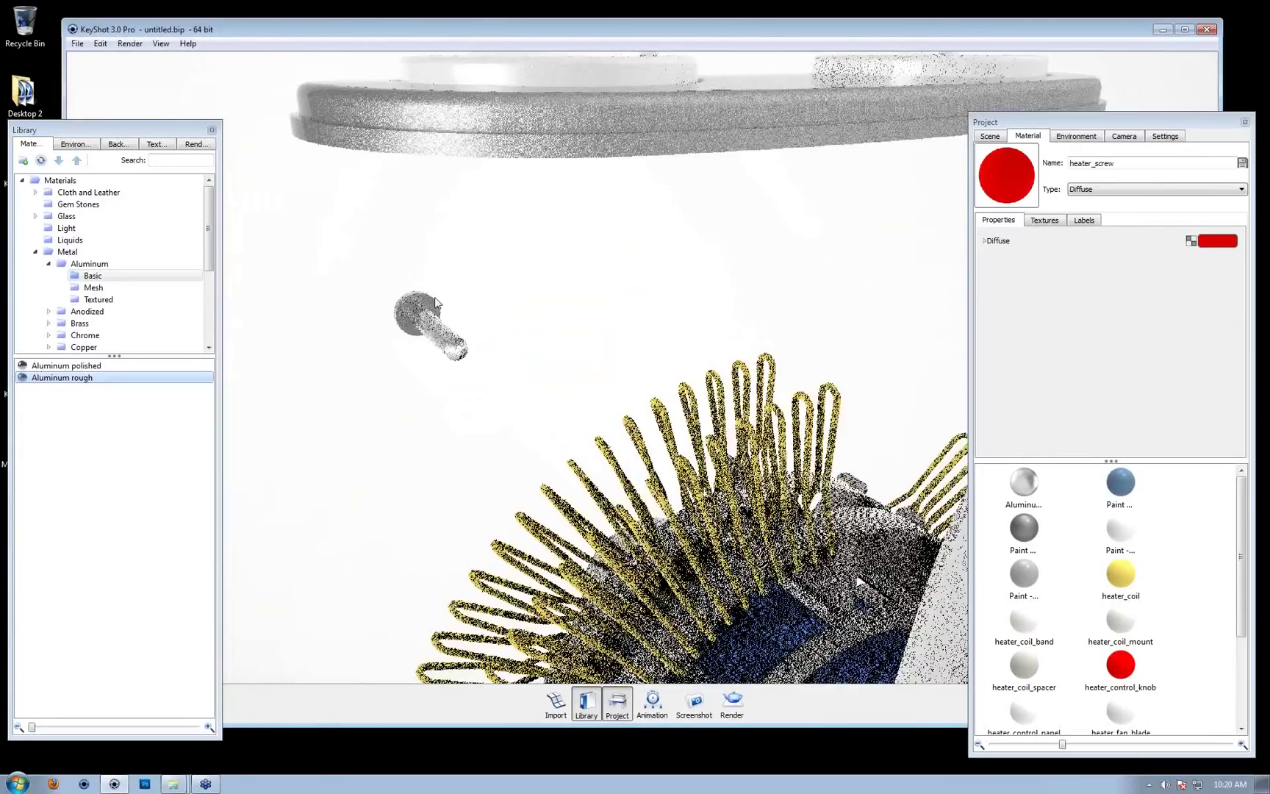
pyautogui.rightClick(419, 320)
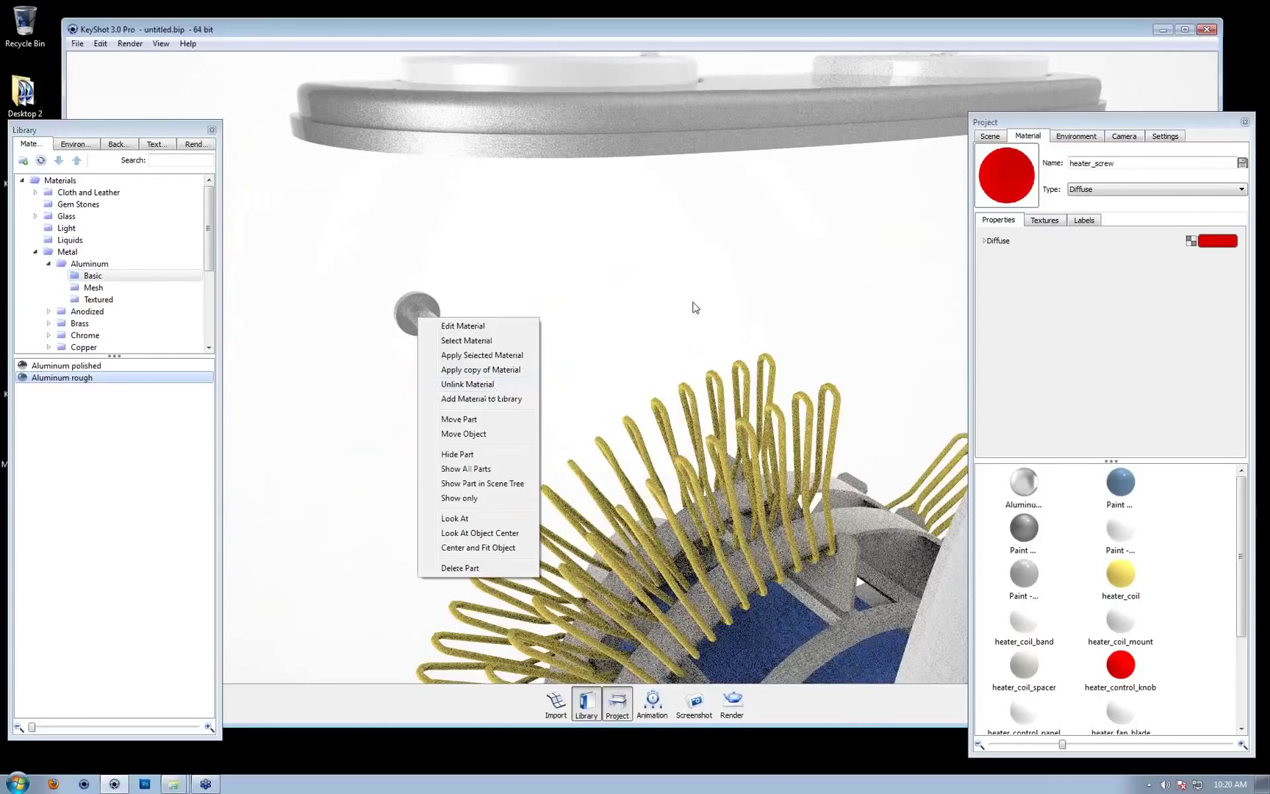
pyautogui.click(627, 369)
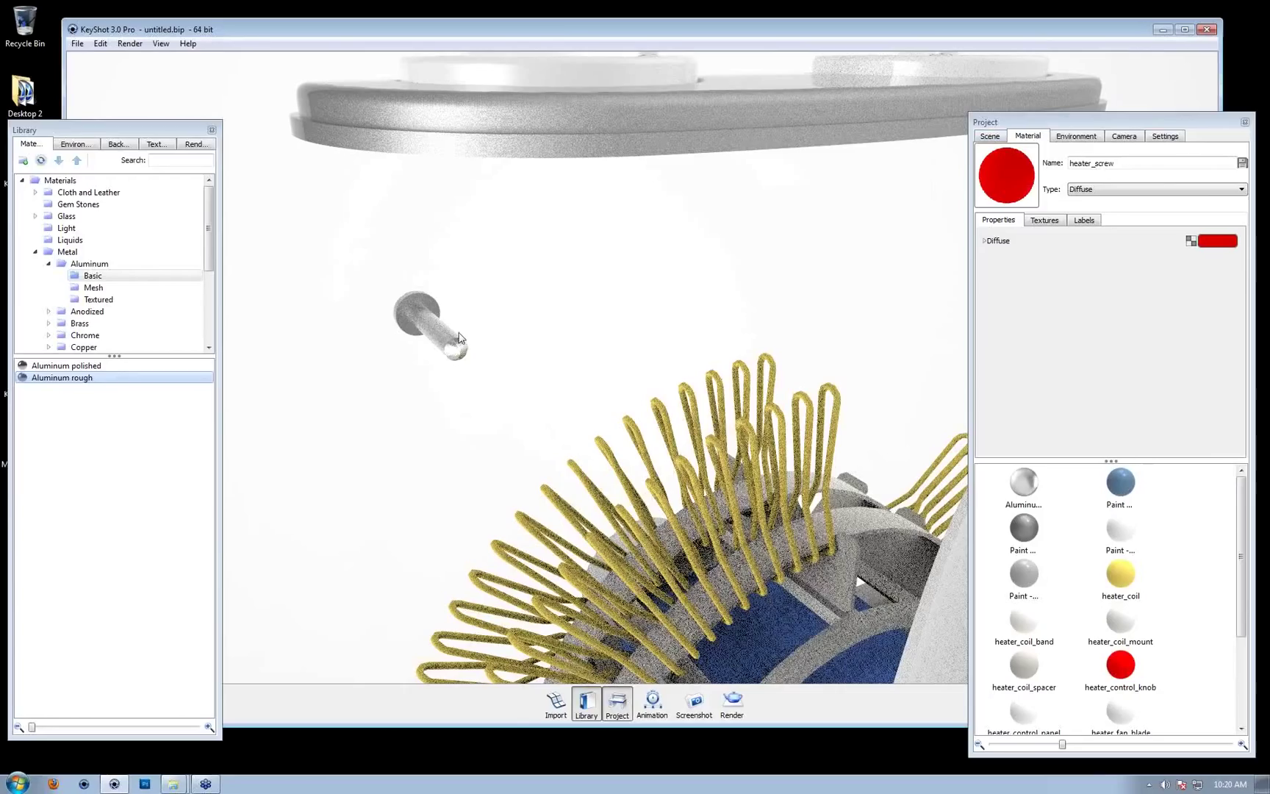
pyautogui.doubleClick(430, 335)
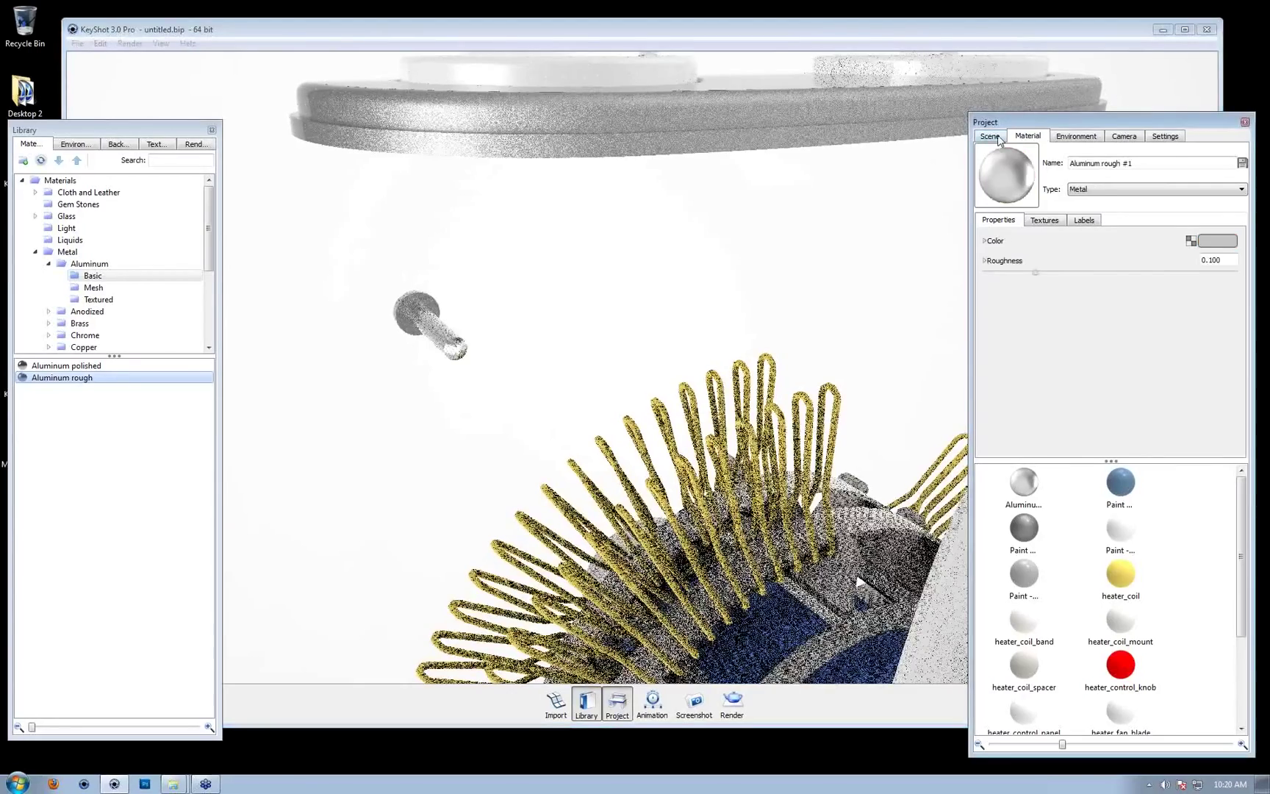
# Examine the heater_screw entries in the scene's parts list and the material linked to each one
pyautogui.click(991, 137)
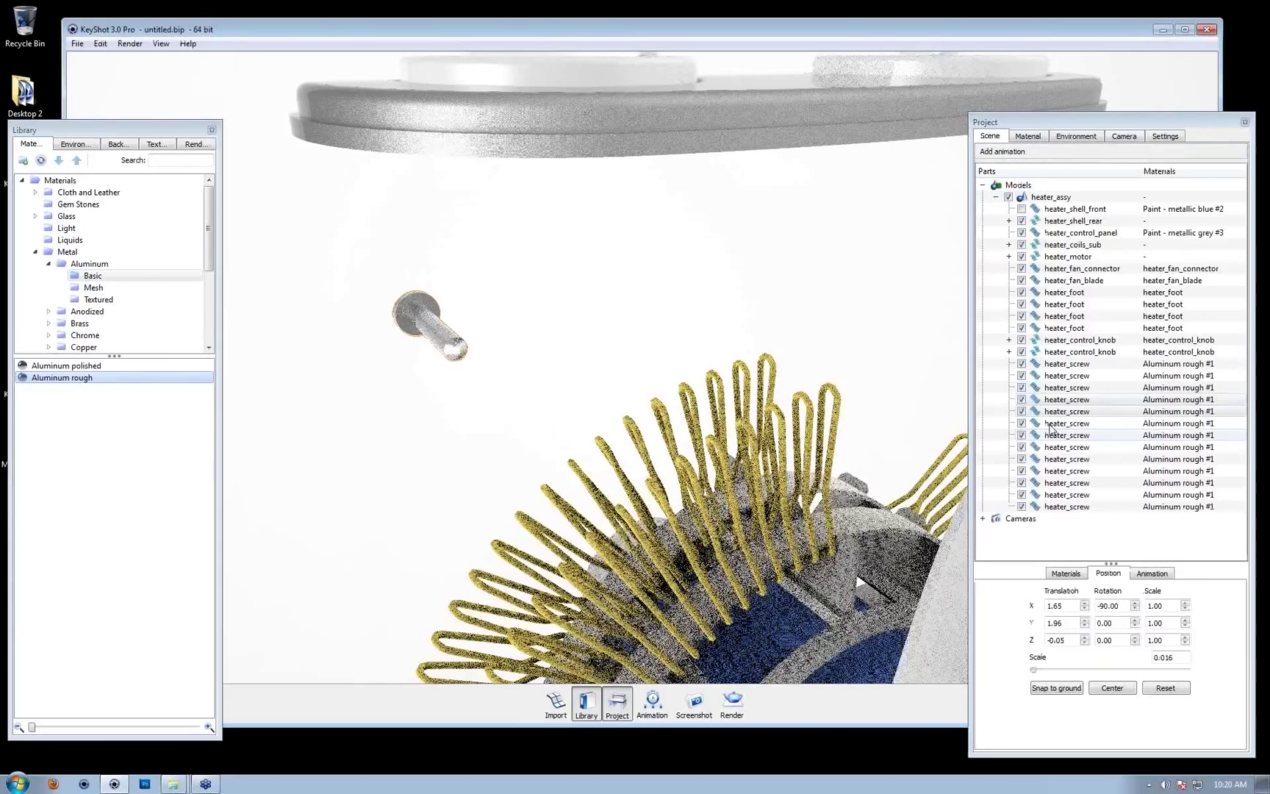
pyautogui.click(1205, 364)
pyautogui.press('Down')
pyautogui.press('Down')
pyautogui.press('Down')
pyautogui.press('Down')
pyautogui.press('Down')
pyautogui.press('Down')
pyautogui.press('Down')
pyautogui.press('Down')
pyautogui.press('Down')
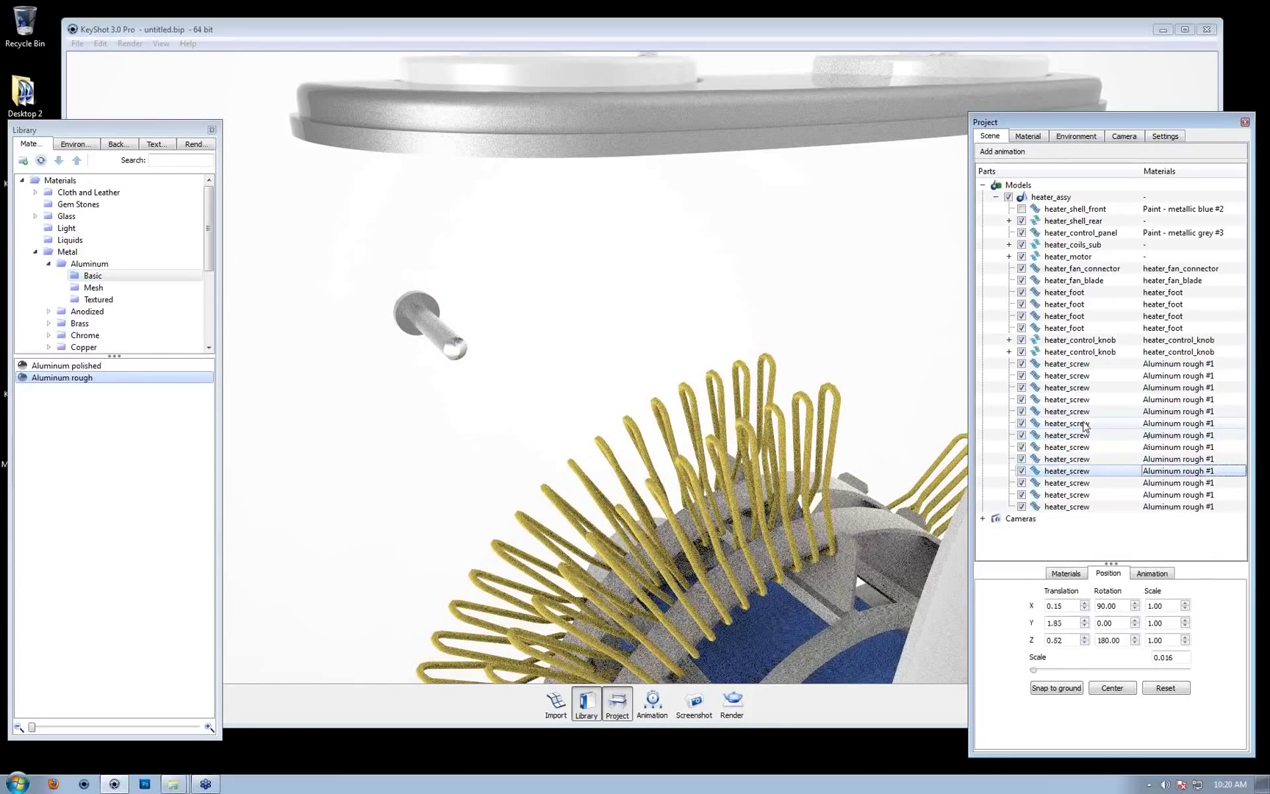
pyautogui.click(1057, 413)
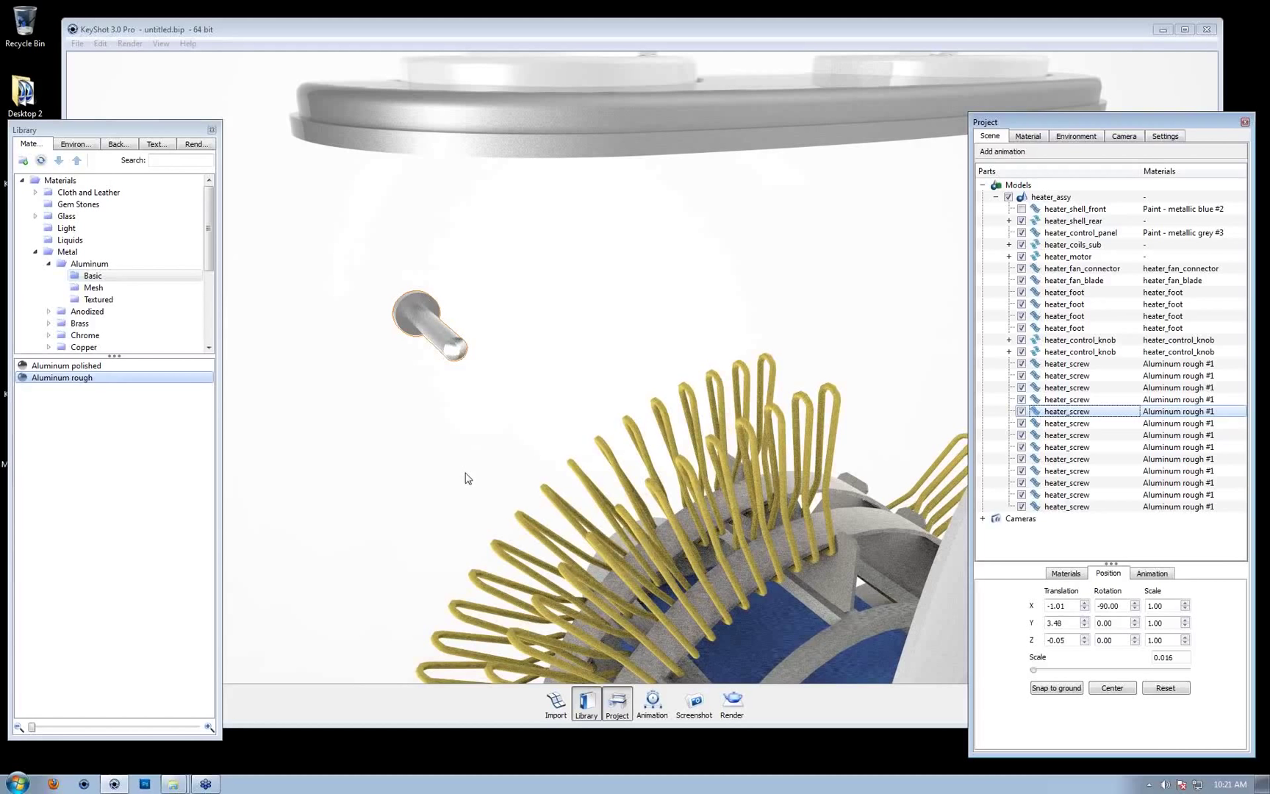
pyautogui.click(1091, 388)
pyautogui.click(1079, 435)
pyautogui.click(1076, 480)
pyautogui.click(1077, 435)
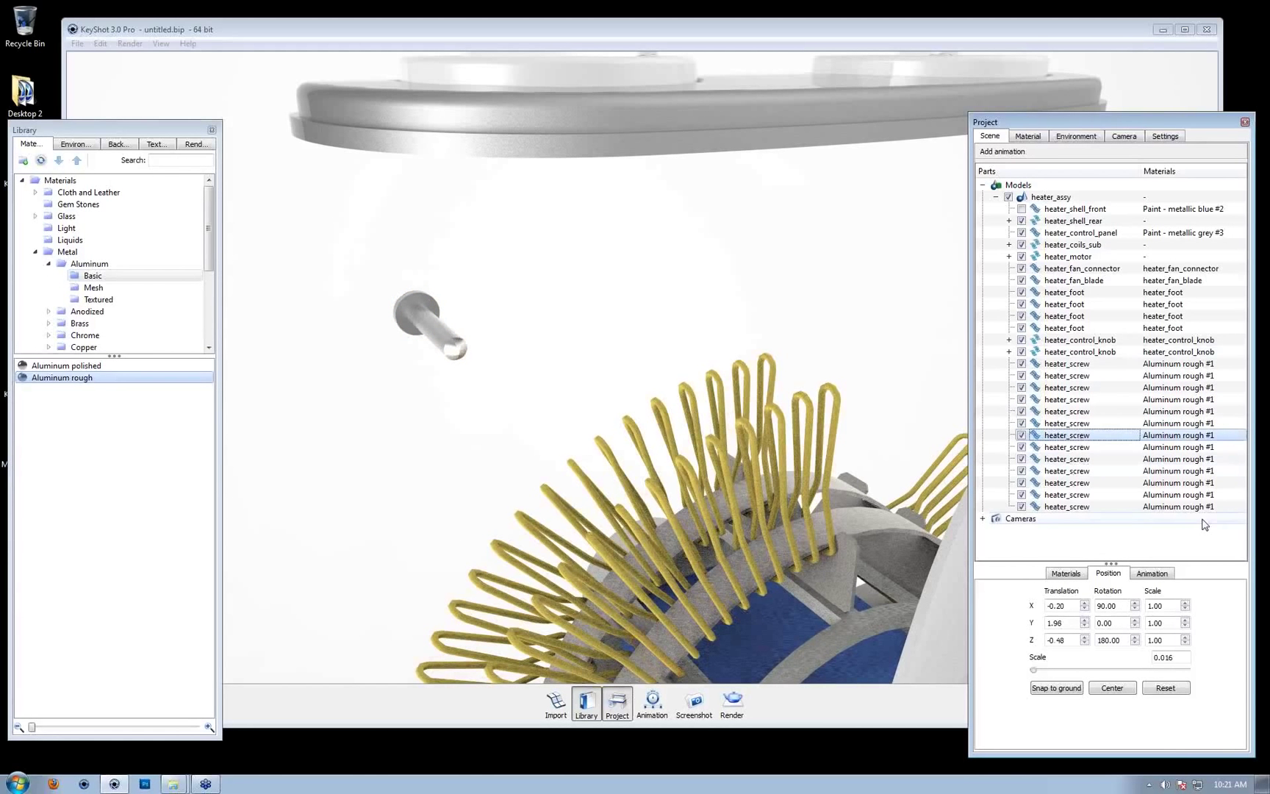
# Apply Aluminum polished from the library to the fan blade
pyautogui.scroll(-5, 631, 540)
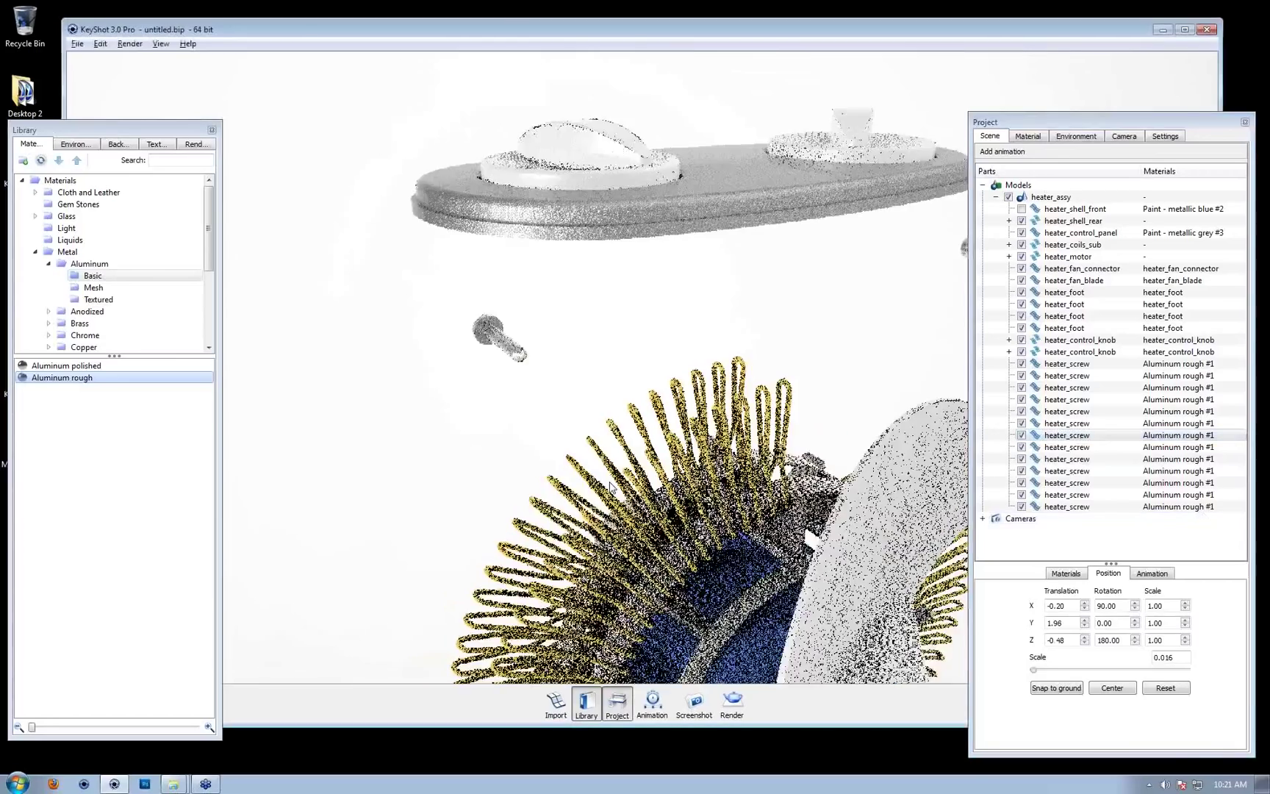
pyautogui.moveTo(630, 540); pyautogui.dragTo(592, 380, button='middle')
pyautogui.moveTo(592, 380); pyautogui.dragTo(875, 334)
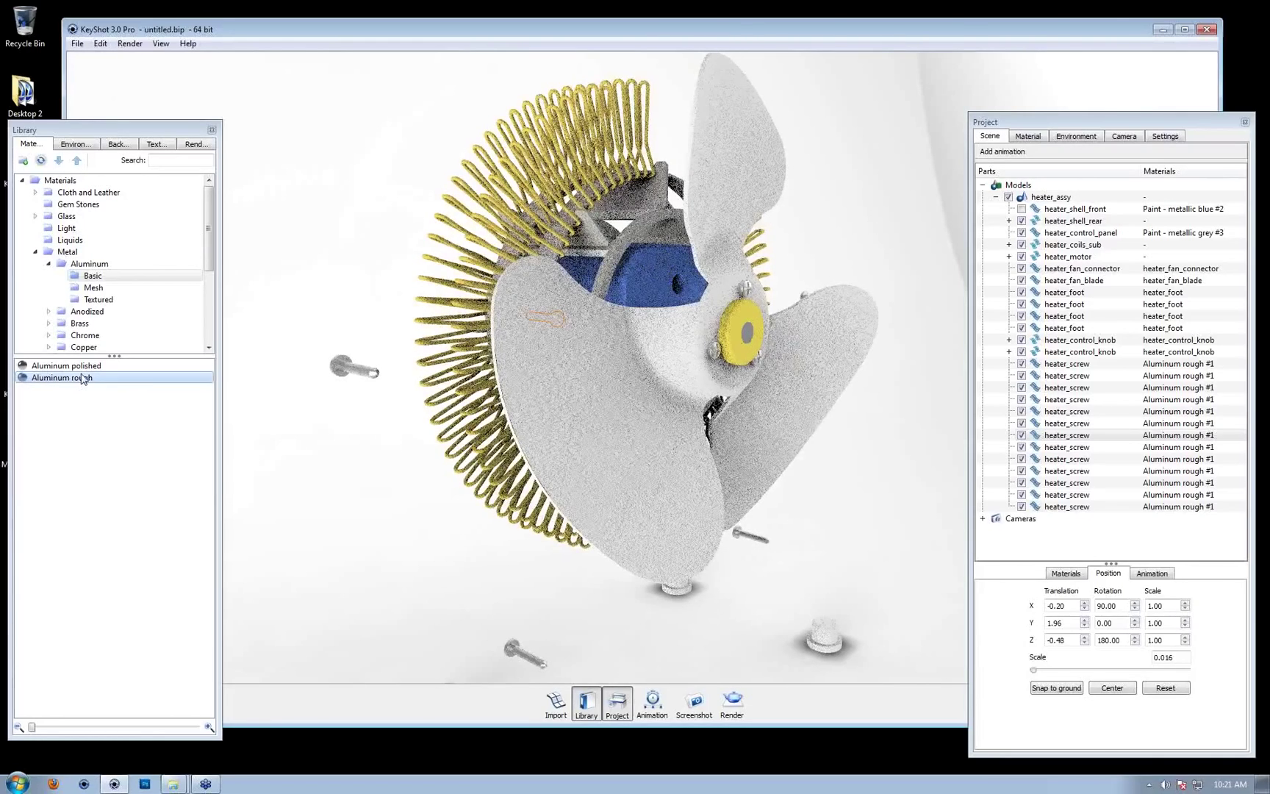
pyautogui.moveTo(66, 365); pyautogui.dragTo(538, 255)
# Hide the fan blade to uncover the motor and coils behind it
pyautogui.rightClick(582, 214)
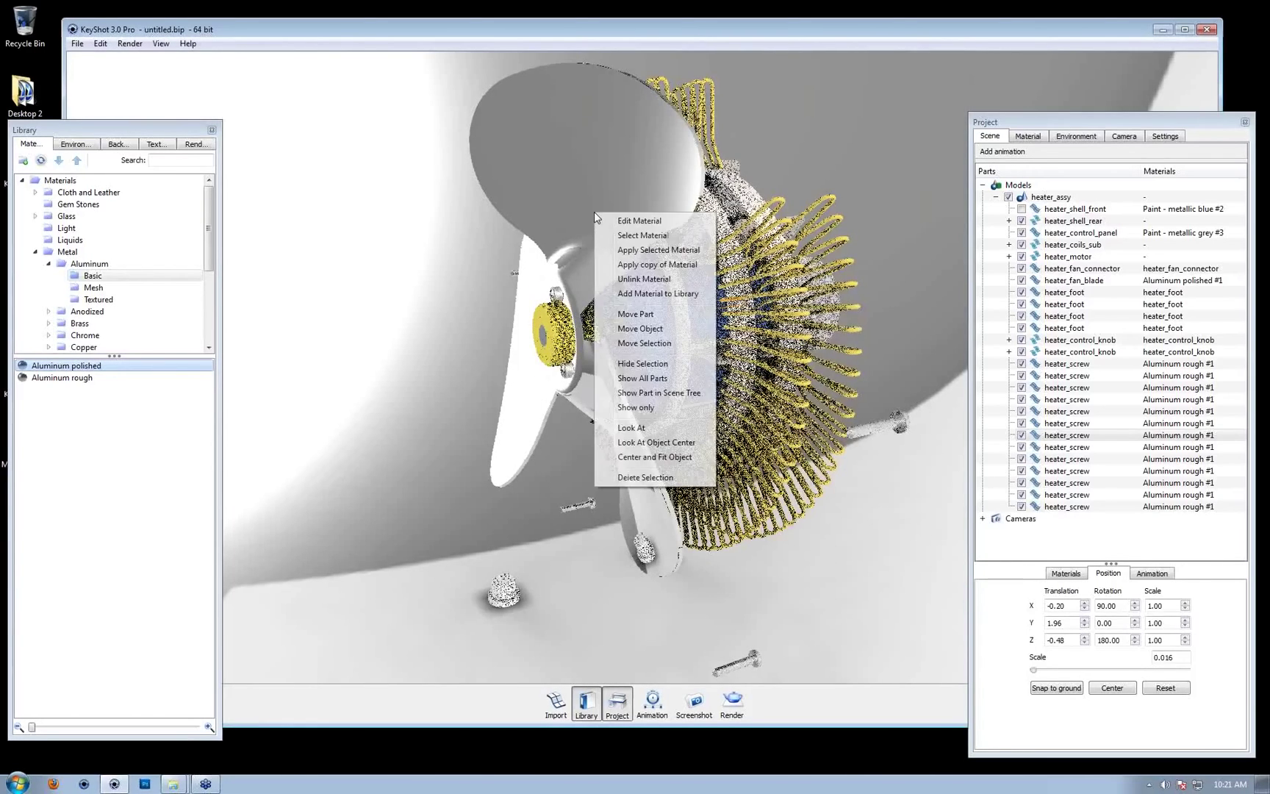
pyautogui.click(671, 317)
pyautogui.click(712, 673)
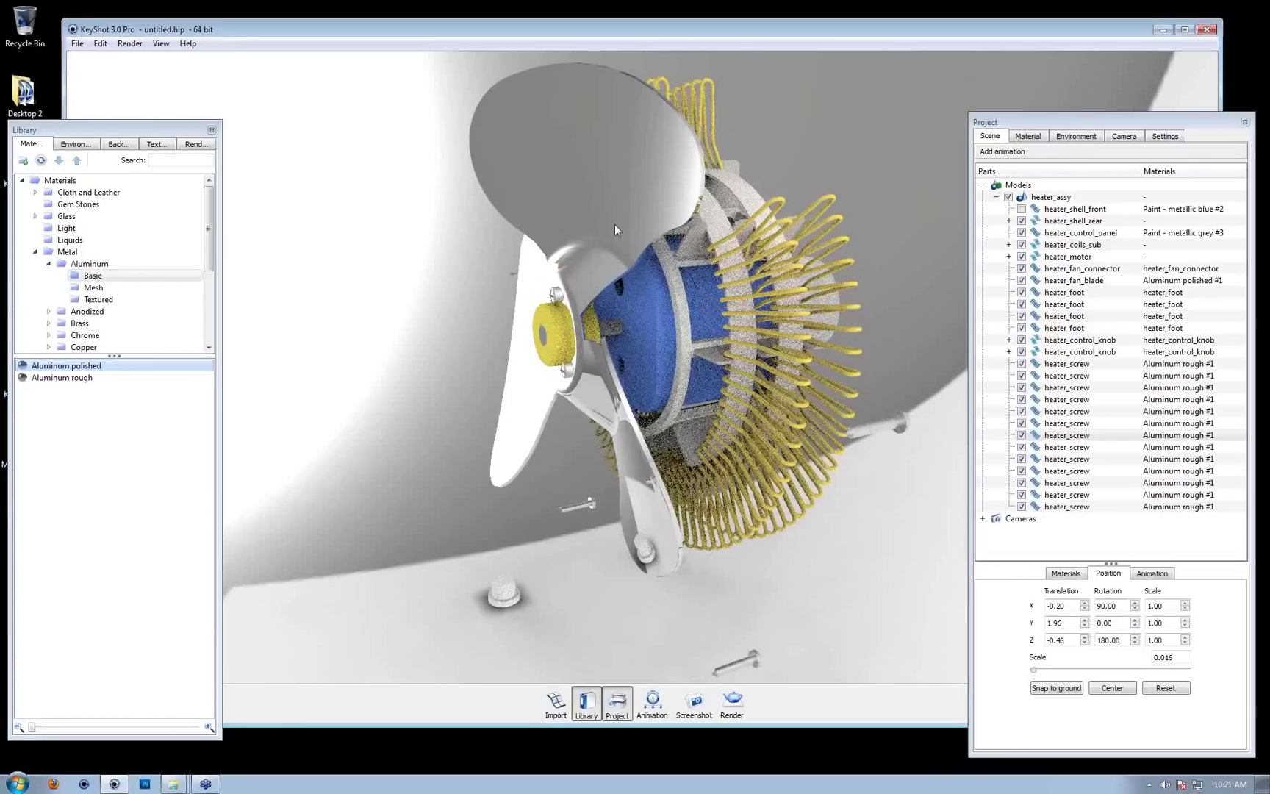
pyautogui.rightClick(615, 208)
pyautogui.click(655, 342)
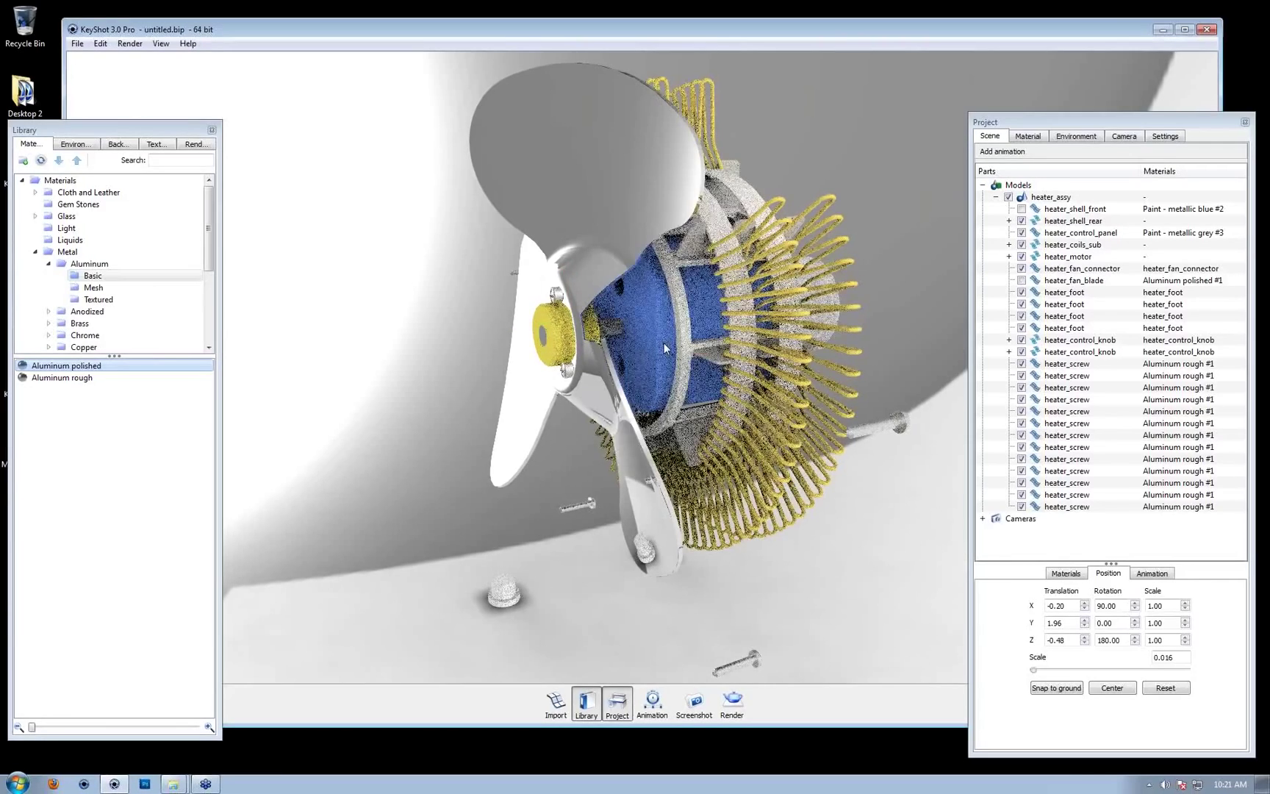
# Apply Warm Light from the library's light materials to the heating coils around the motor
pyautogui.moveTo(513, 431); pyautogui.dragTo(745, 420)
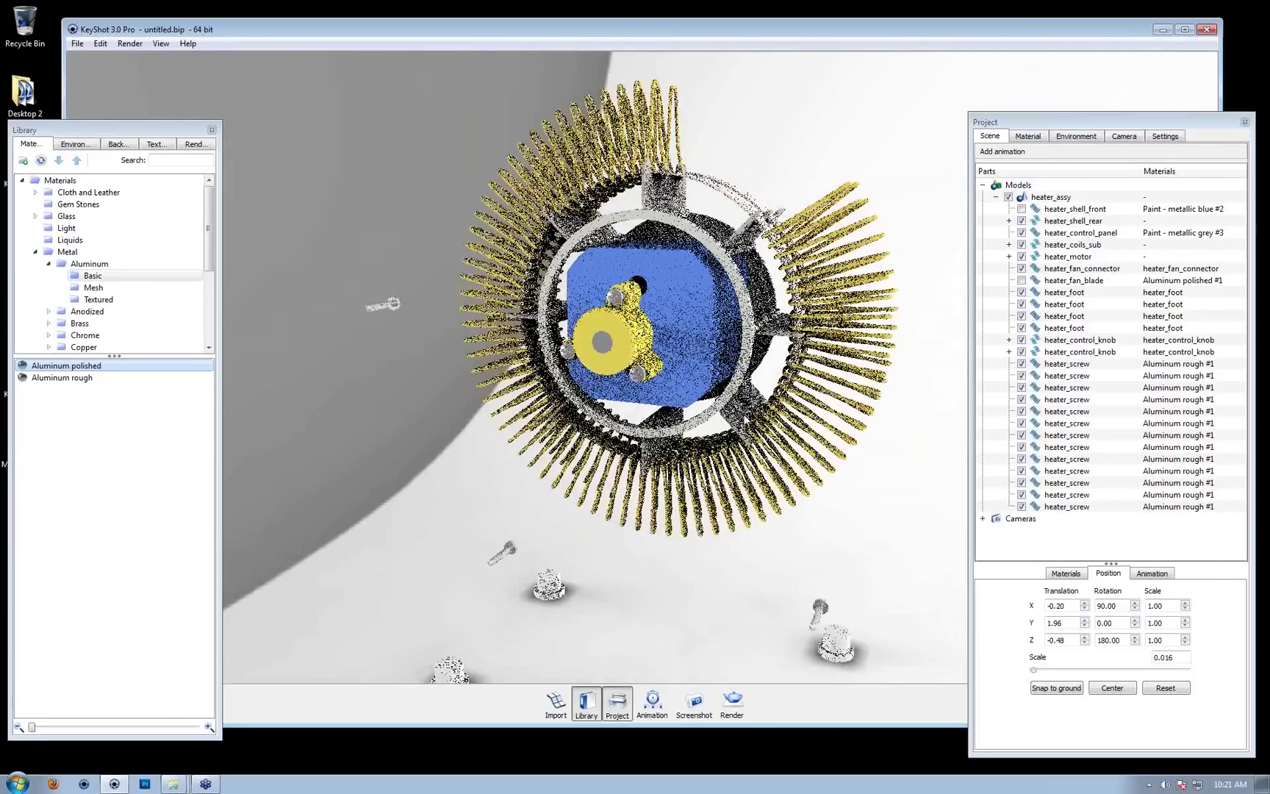
pyautogui.scroll(-1, 69, 232)
pyautogui.click(36, 217)
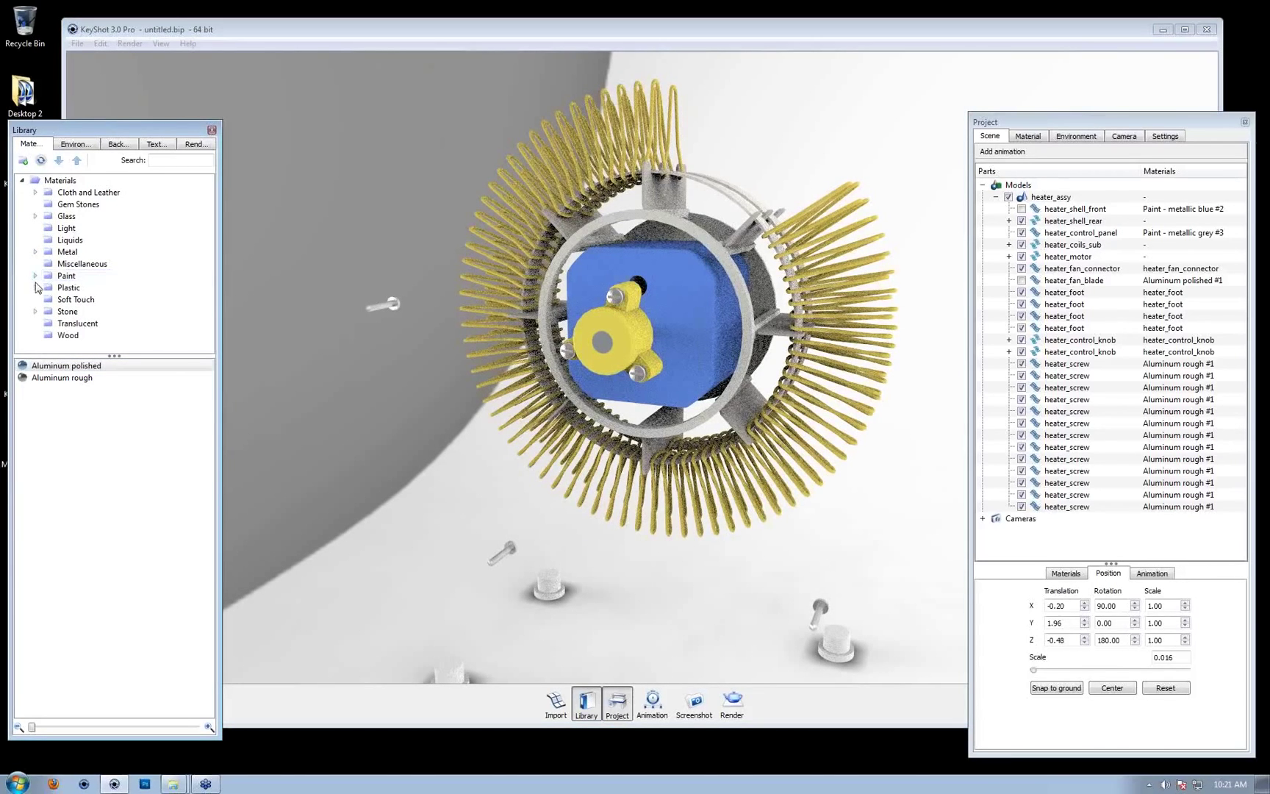
pyautogui.click(39, 266)
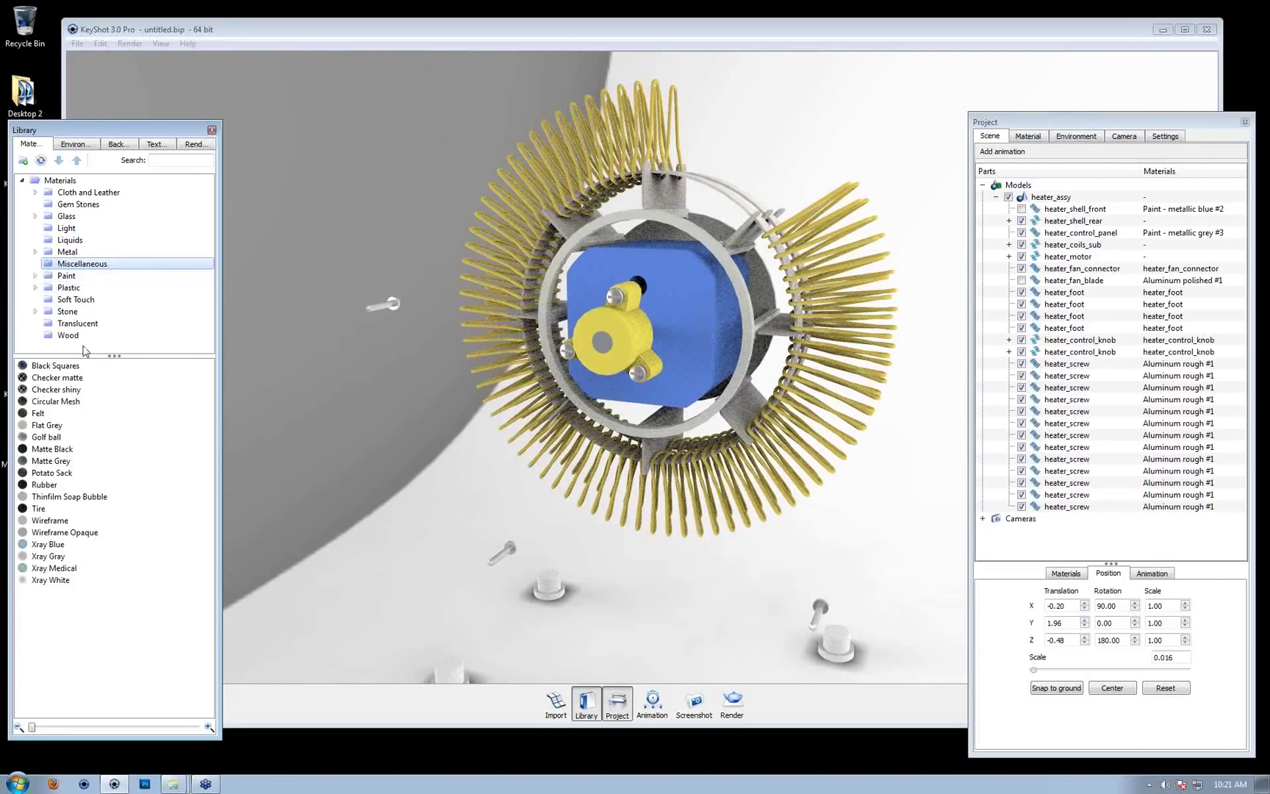
pyautogui.click(74, 230)
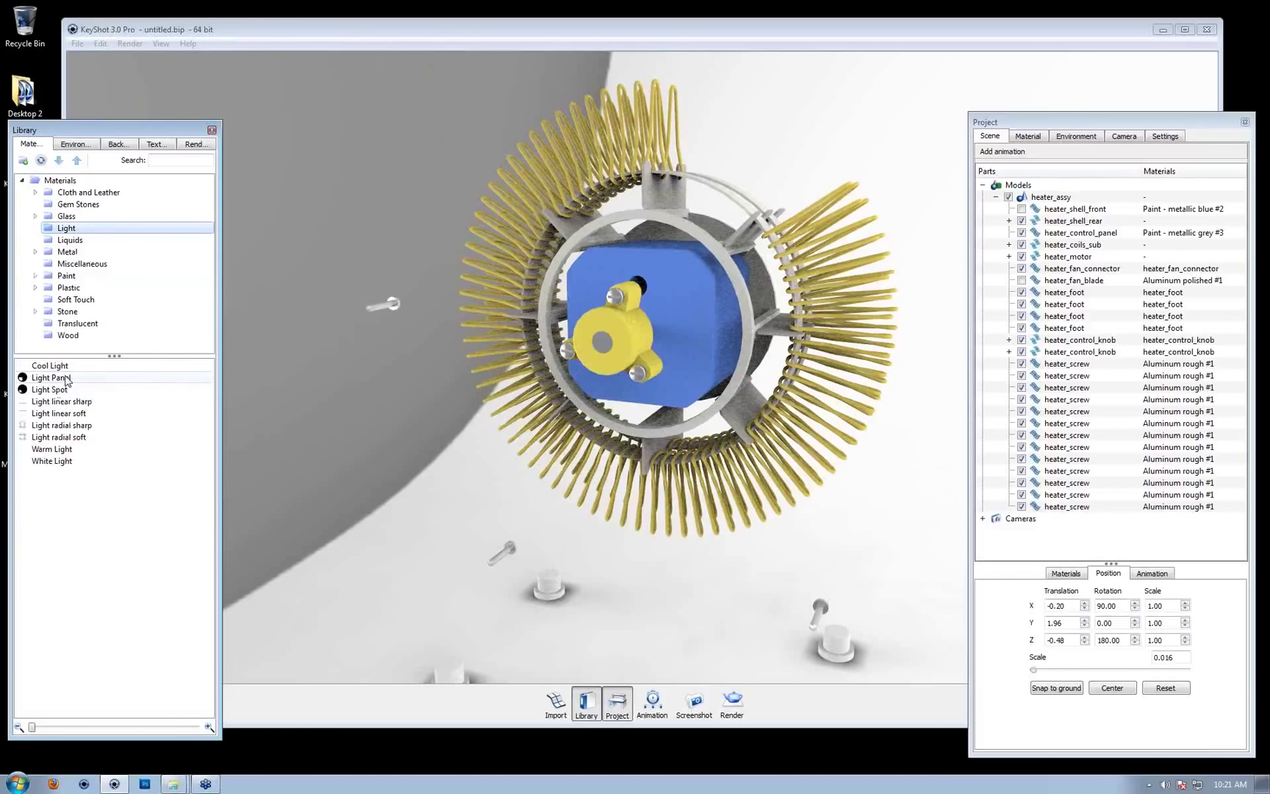
pyautogui.moveTo(52, 449); pyautogui.dragTo(653, 511)
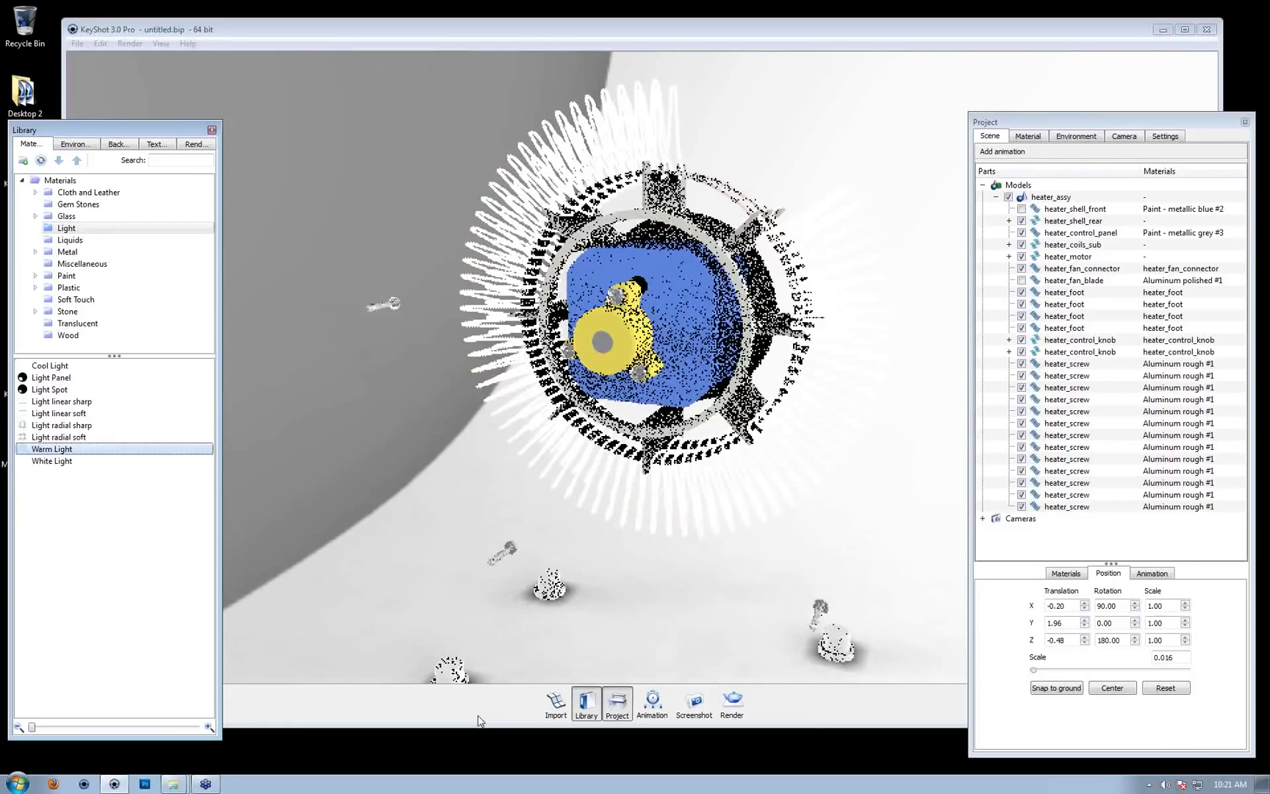
# Hide both heating coils to expose the bands and fins around the motor
pyautogui.moveTo(564, 485); pyautogui.dragTo(646, 478)
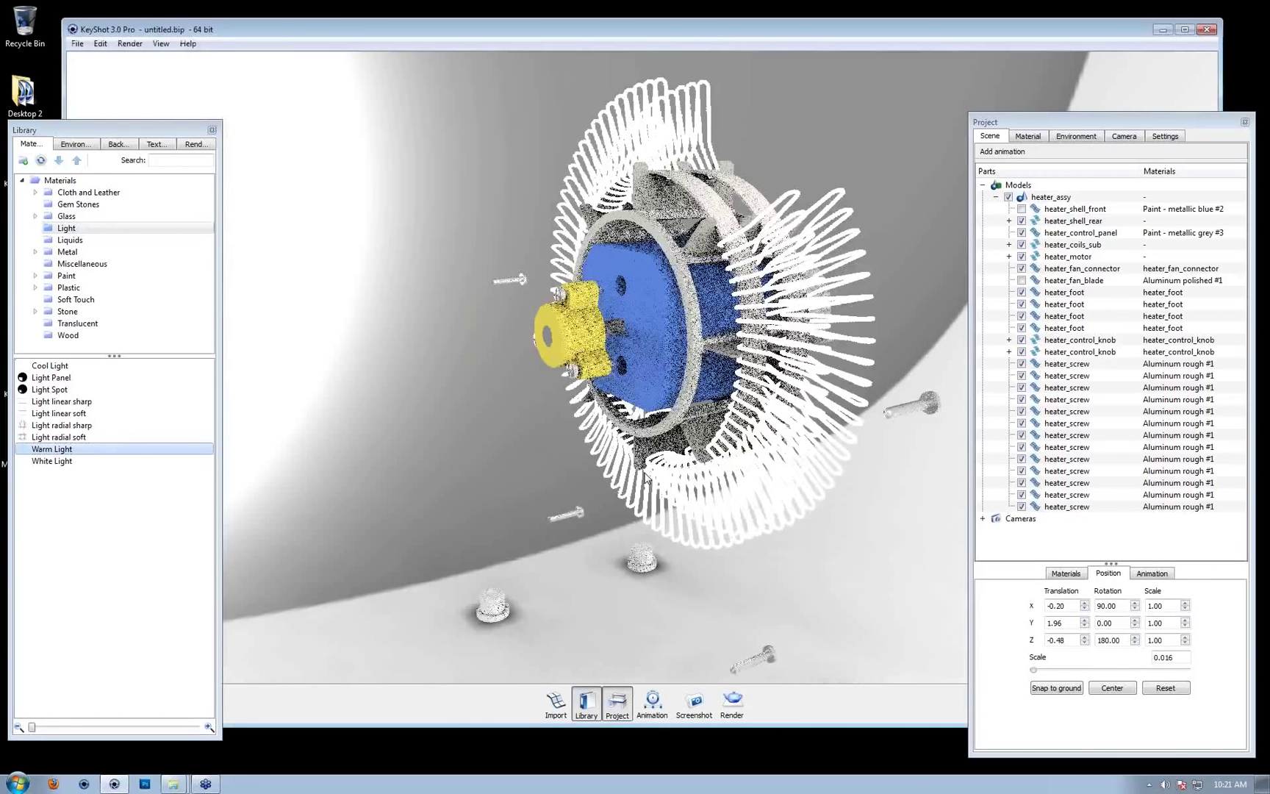
pyautogui.rightClick(731, 275)
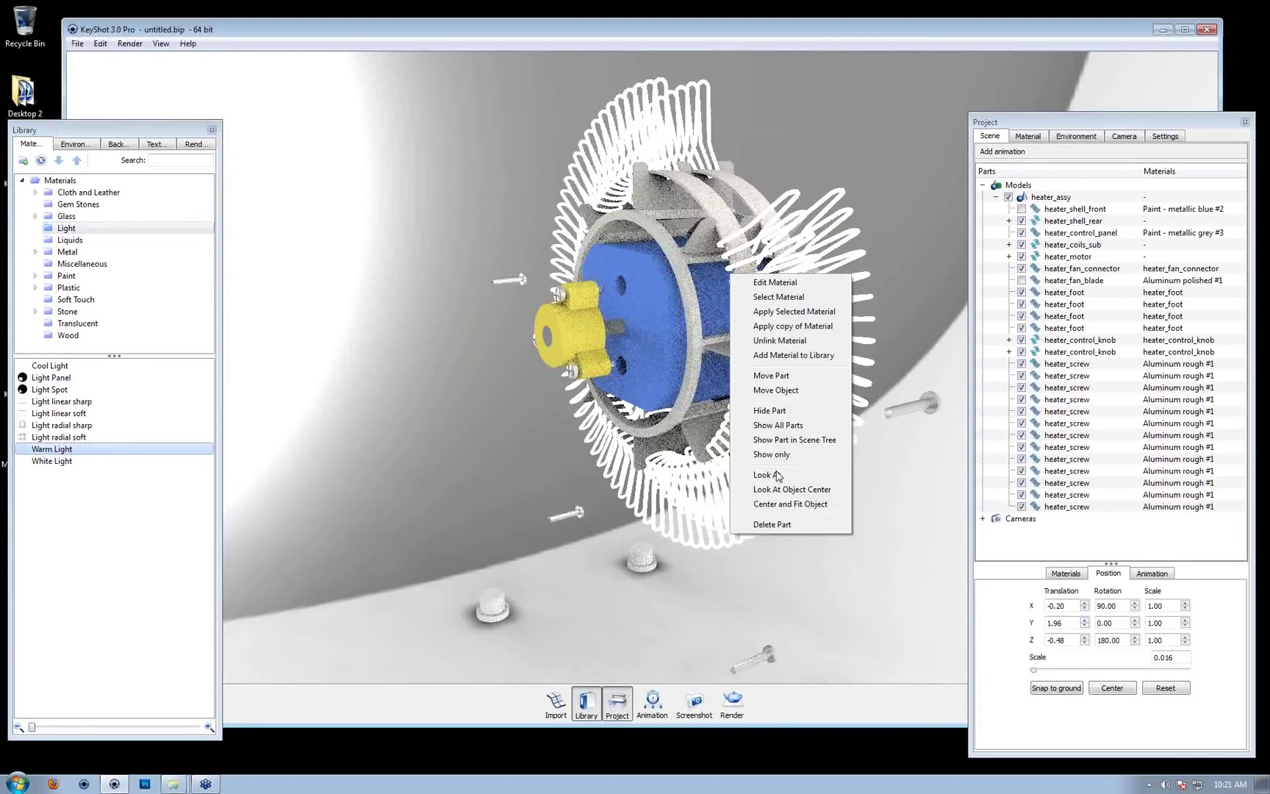
pyautogui.click(772, 410)
pyautogui.keyDown('alt'); pyautogui.moveTo(821, 288); pyautogui.dragTo(830, 334, button='right'); pyautogui.keyUp('alt')
pyautogui.moveTo(797, 375); pyautogui.dragTo(759, 410, button='middle')
pyautogui.keyDown('alt'); pyautogui.moveTo(746, 426); pyautogui.dragTo(704, 558, button='right'); pyautogui.keyUp('alt')
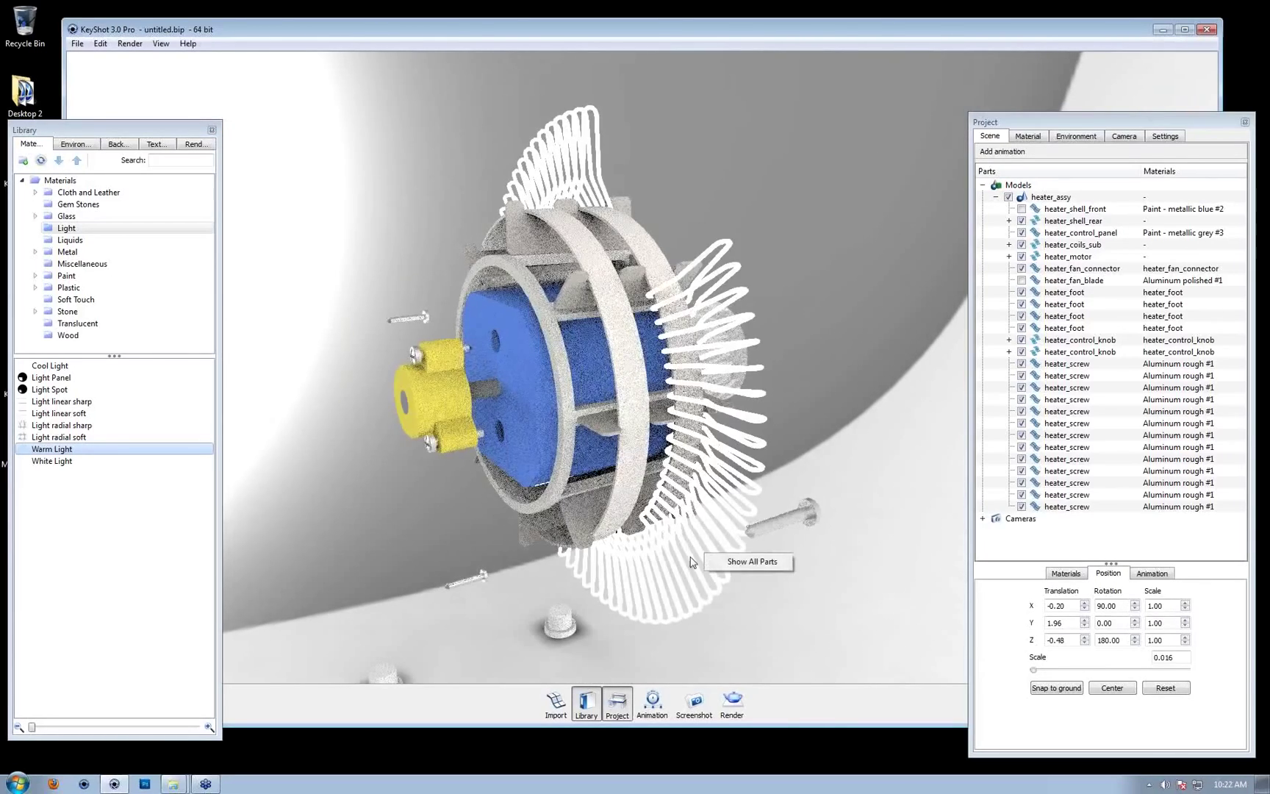
pyautogui.rightClick(699, 549)
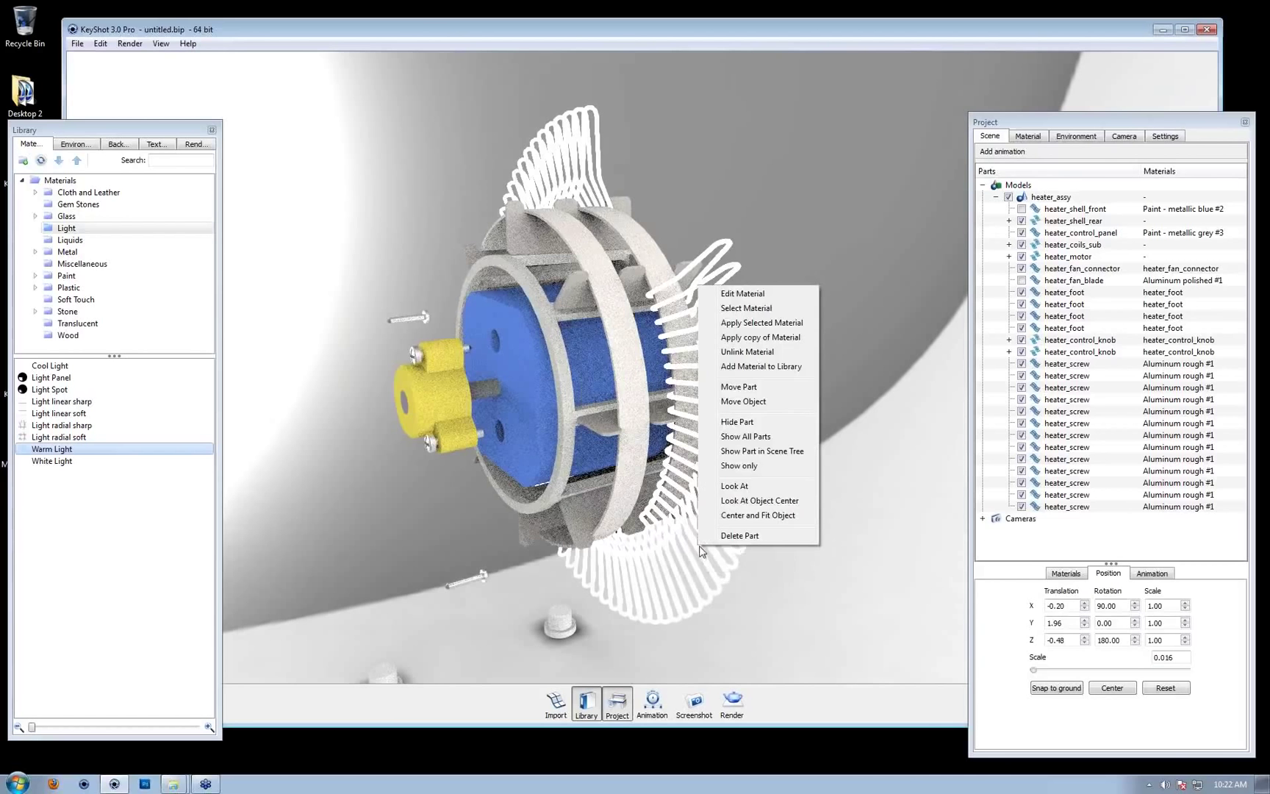
pyautogui.click(747, 424)
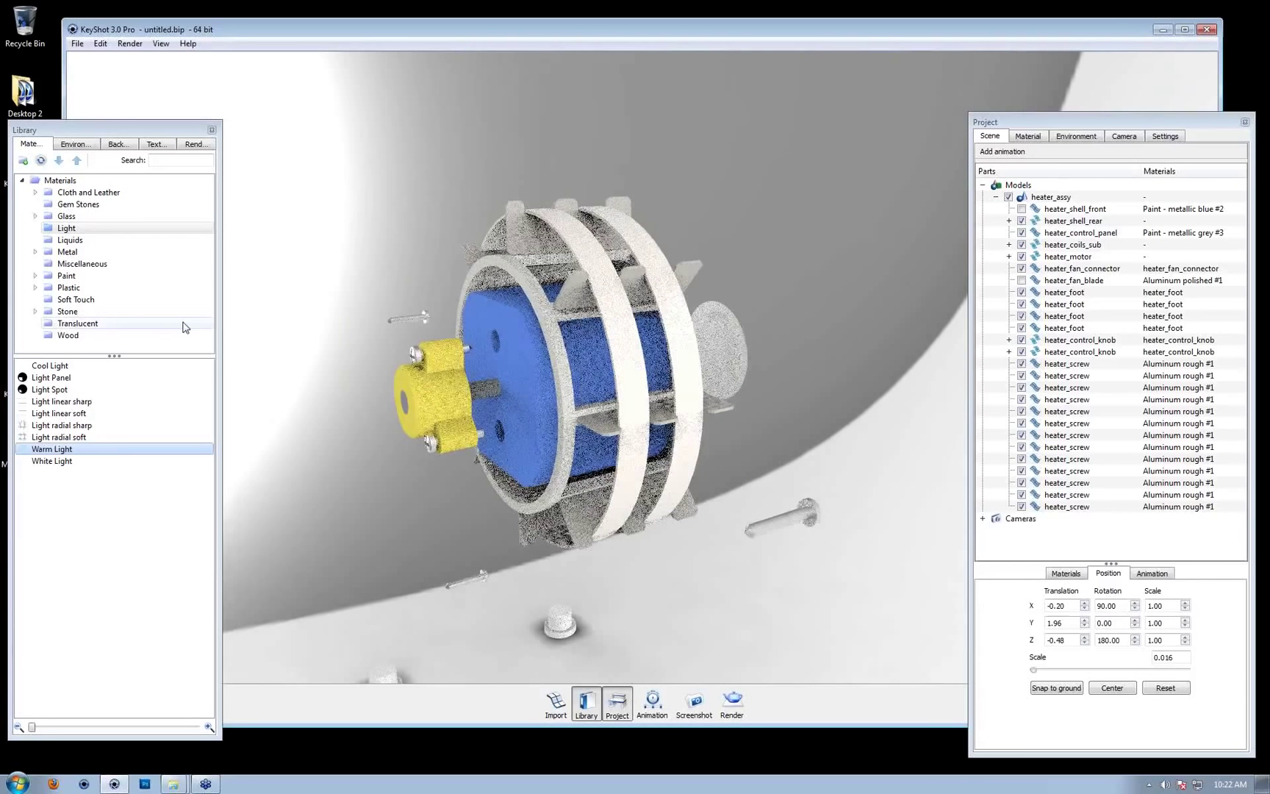
# Apply Aluminum rough to the front band around the motor and hide that band
pyautogui.doubleClick(65, 252)
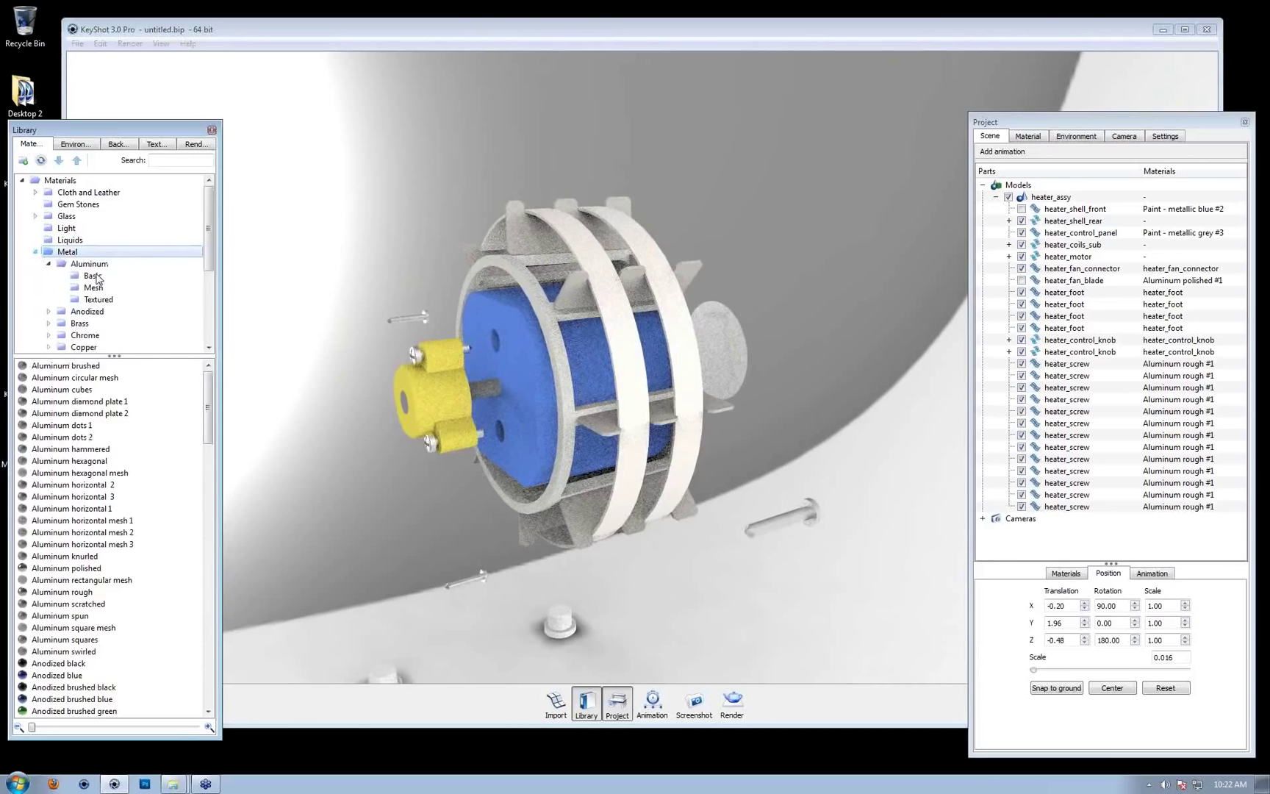
pyautogui.click(93, 276)
pyautogui.moveTo(63, 377); pyautogui.dragTo(623, 342)
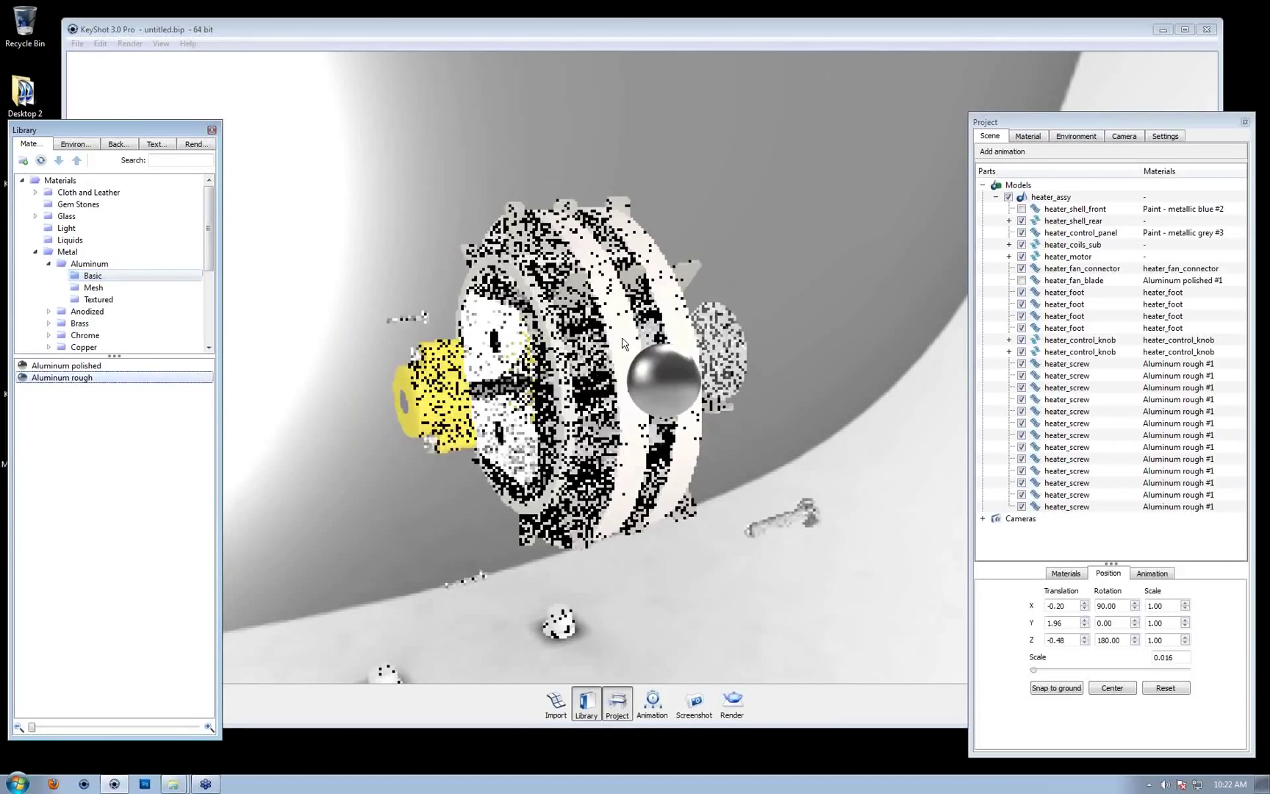
pyautogui.moveTo(797, 381); pyautogui.dragTo(603, 352)
pyautogui.rightClick(583, 324)
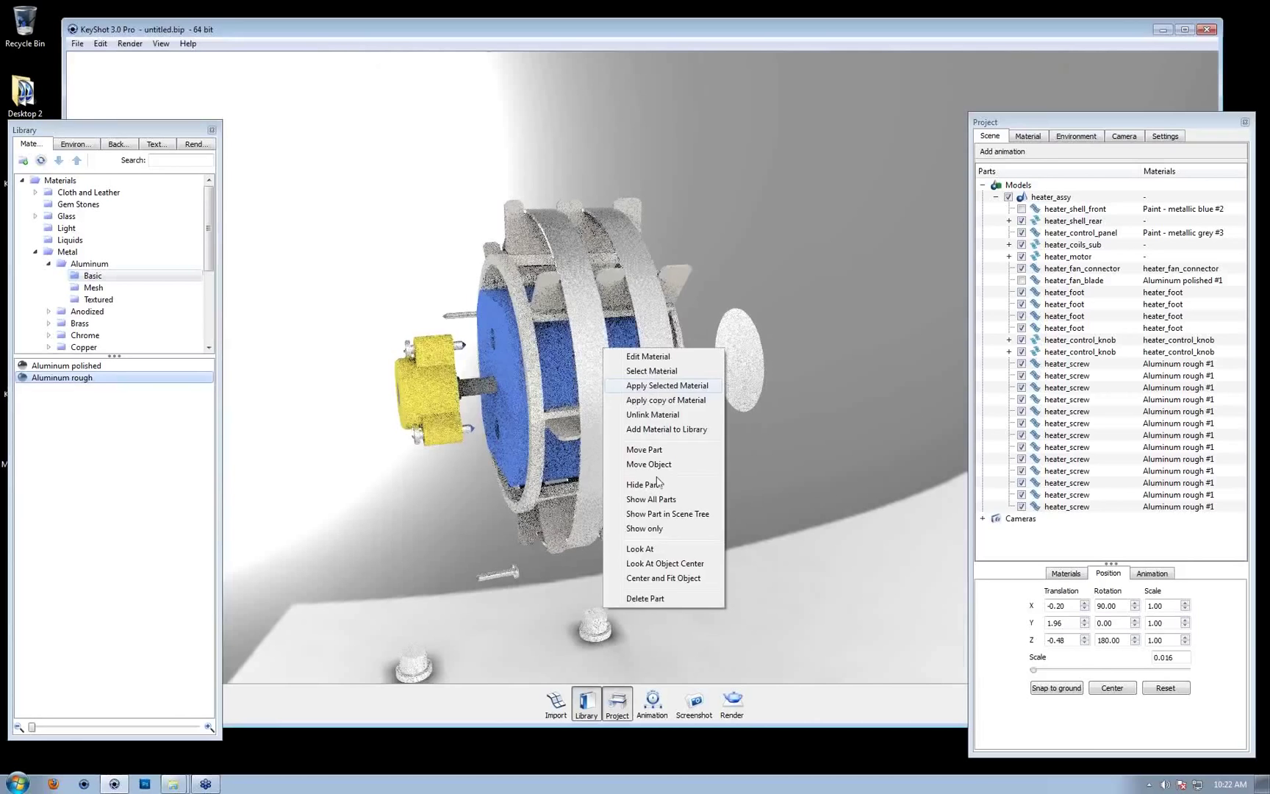
pyautogui.click(656, 490)
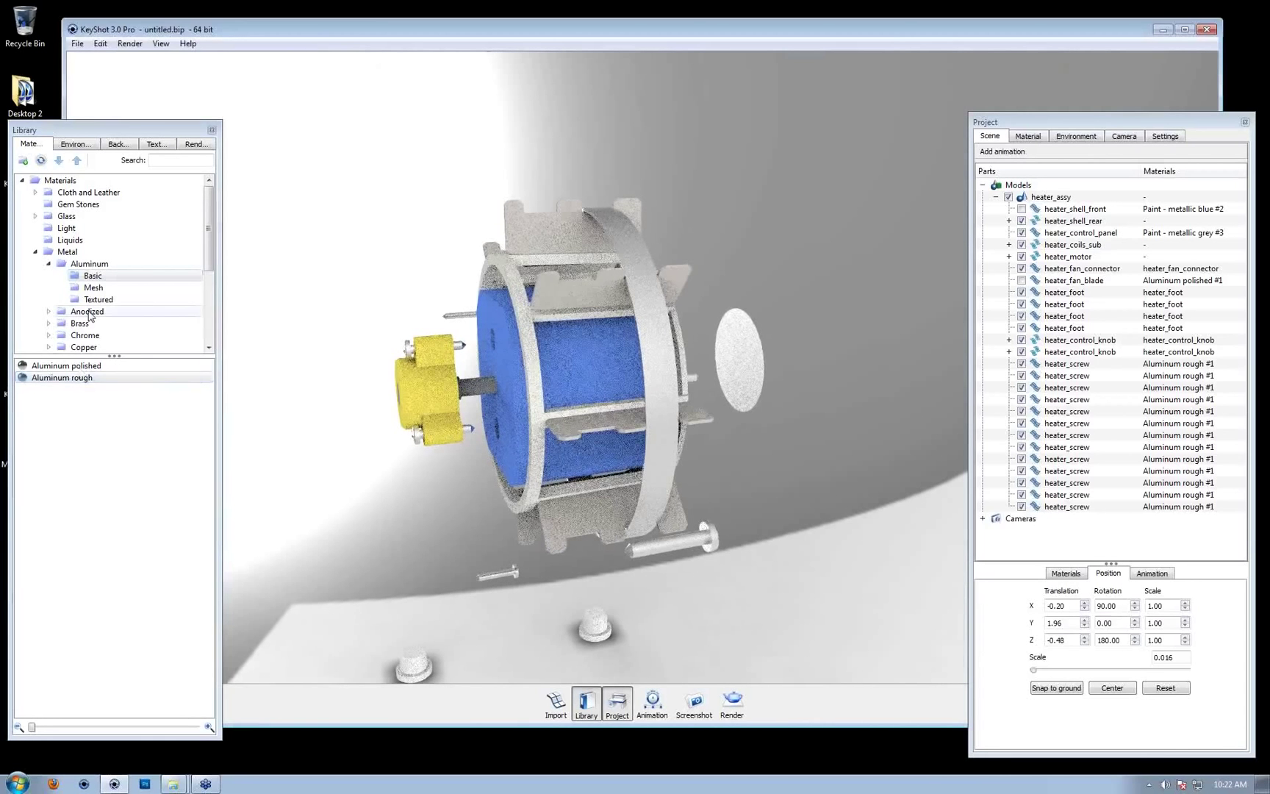
# Apply Aluminum rough to the remaining band and to the mounting fins on both sides of the motor
pyautogui.moveTo(122, 377); pyautogui.dragTo(612, 286)
pyautogui.keyDown('shift'); pyautogui.rightClick(611, 287); pyautogui.keyUp('shift')
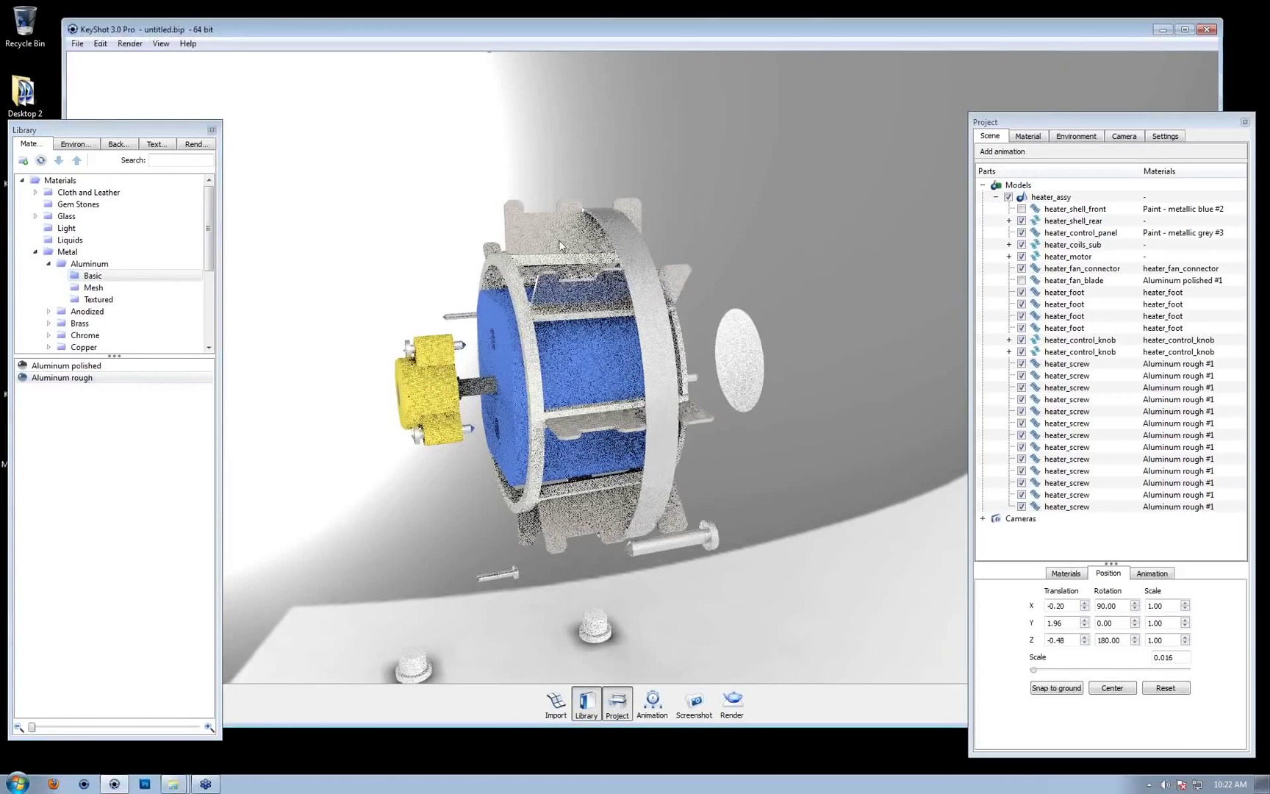
pyautogui.keyDown('shift'); pyautogui.rightClick(557, 233); pyautogui.keyUp('shift')
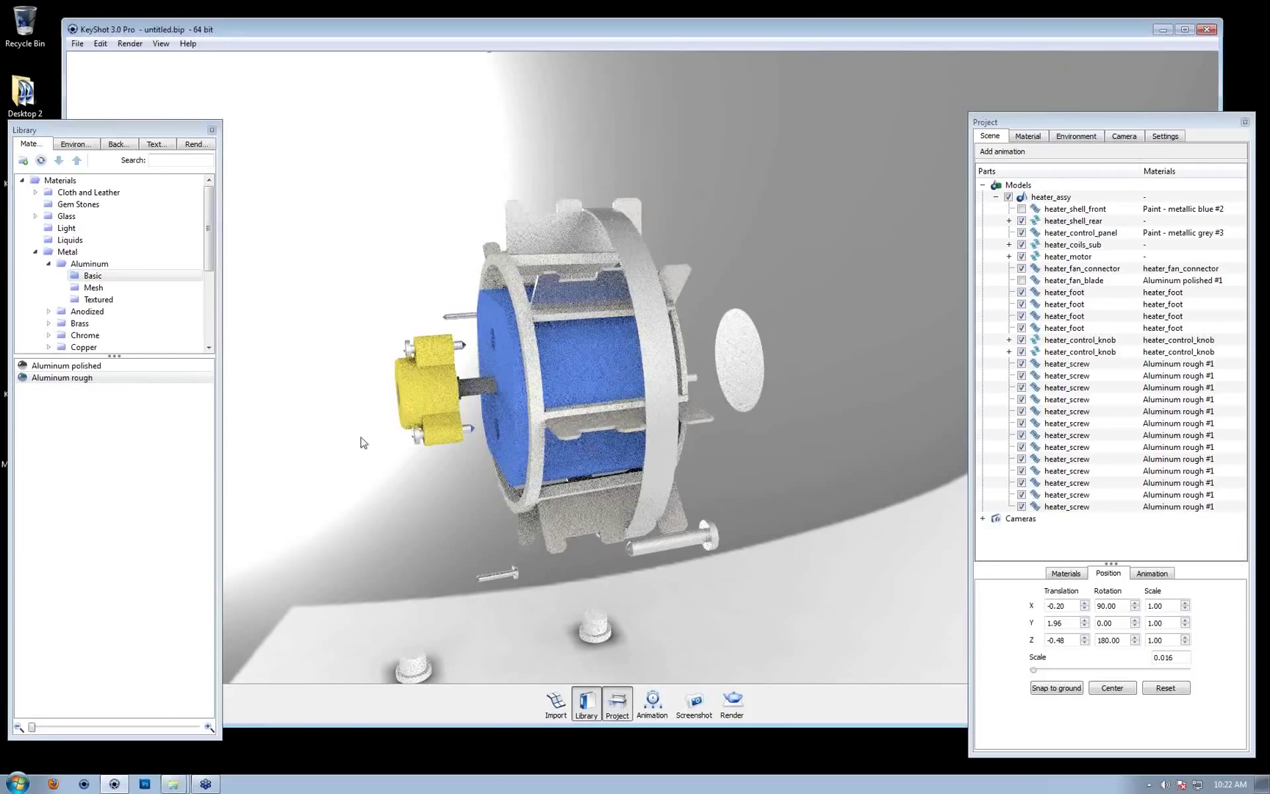
pyautogui.keyDown('shift'); pyautogui.rightClick(635, 423); pyautogui.keyUp('shift')
pyautogui.keyDown('shift'); pyautogui.rightClick(615, 506); pyautogui.keyUp('shift')
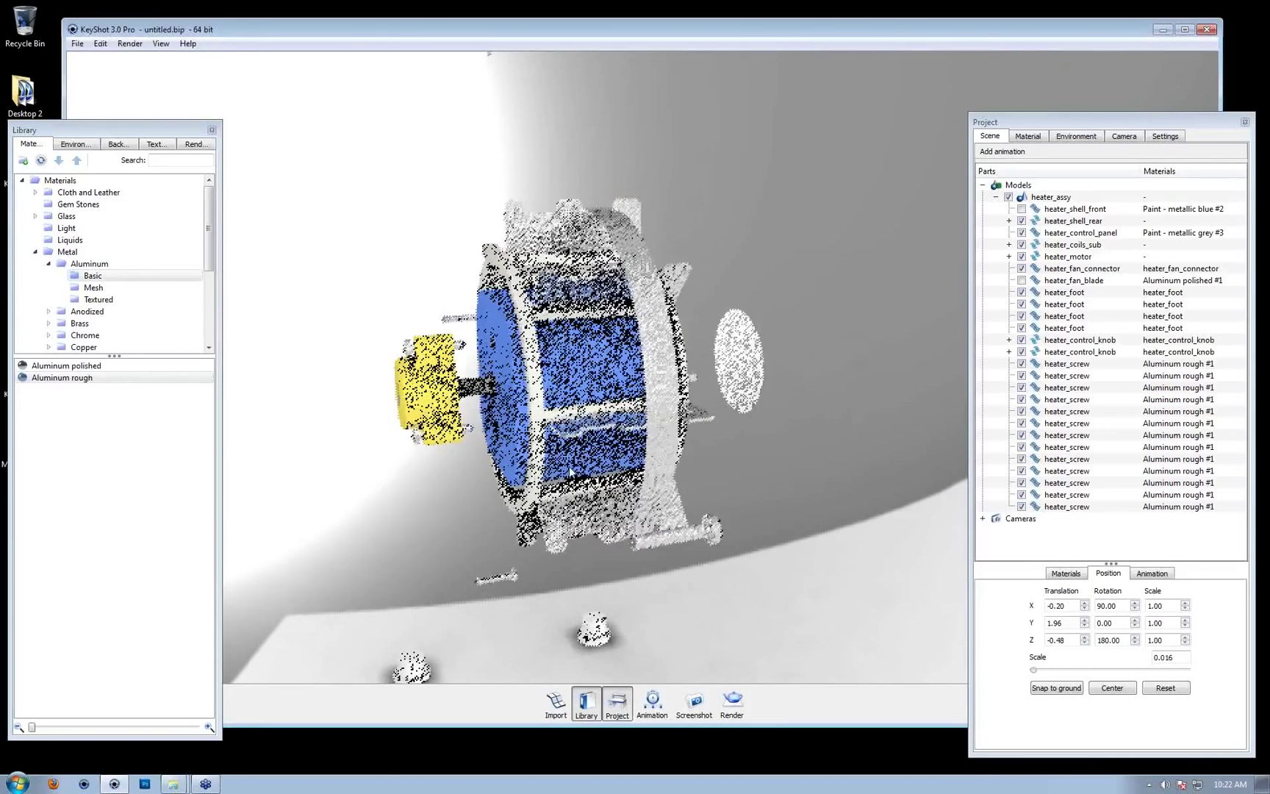
pyautogui.moveTo(514, 558); pyautogui.dragTo(435, 513)
pyautogui.moveTo(358, 496); pyautogui.dragTo(386, 410)
pyautogui.keyDown('shift'); pyautogui.rightClick(386, 410); pyautogui.keyUp('shift')
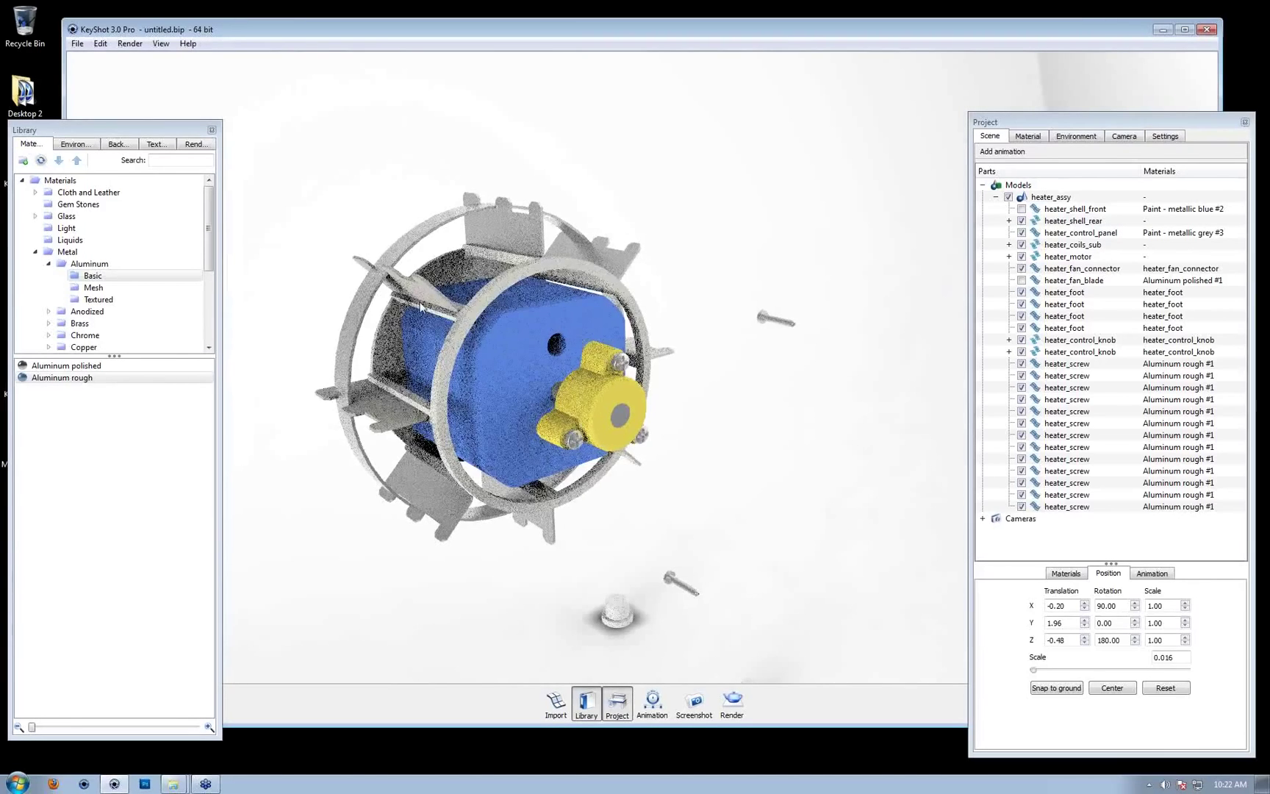
pyautogui.keyDown('shift'); pyautogui.rightClick(423, 286); pyautogui.keyUp('shift')
# Apply the same Aluminum rough material to the yellow fan connector on the motor shaft
pyautogui.moveTo(552, 250); pyautogui.dragTo(550, 280)
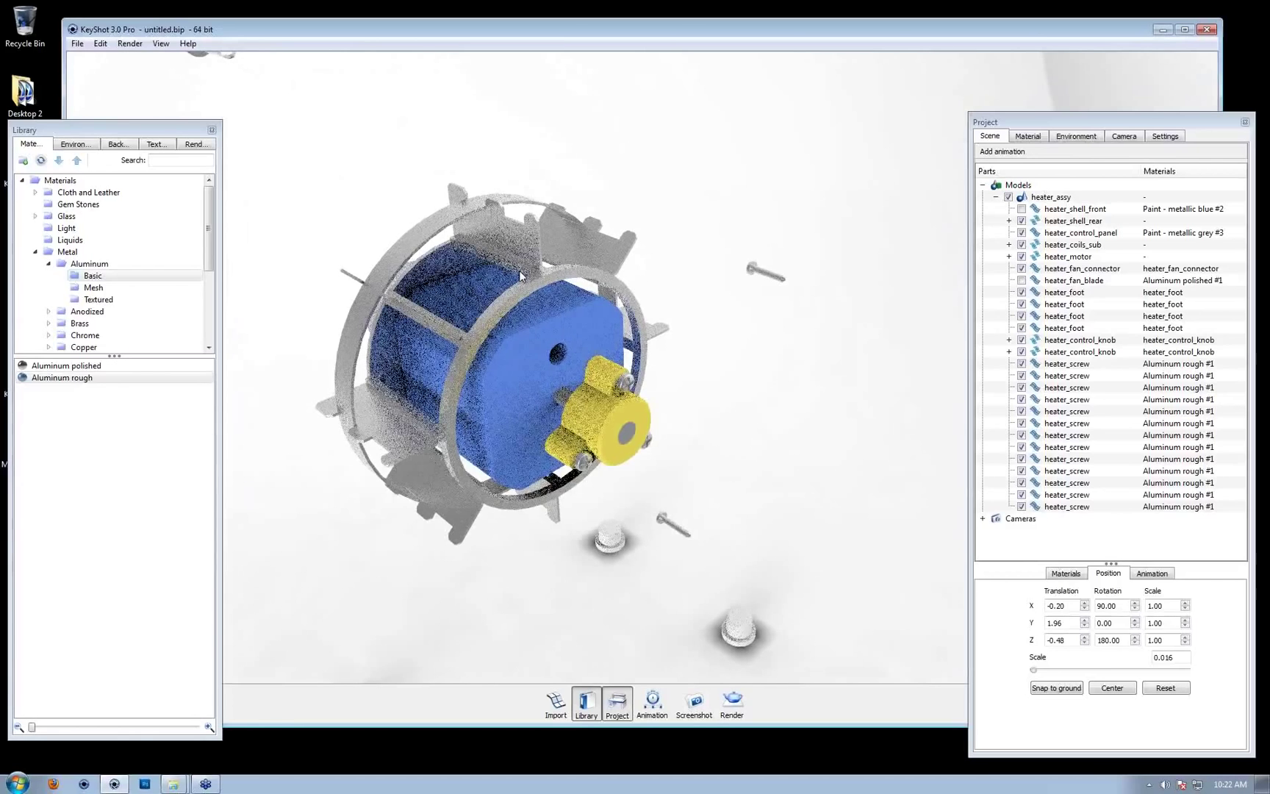
pyautogui.moveTo(476, 332); pyautogui.dragTo(627, 383)
pyautogui.keyDown('shift'); pyautogui.rightClick(627, 383); pyautogui.keyUp('shift')
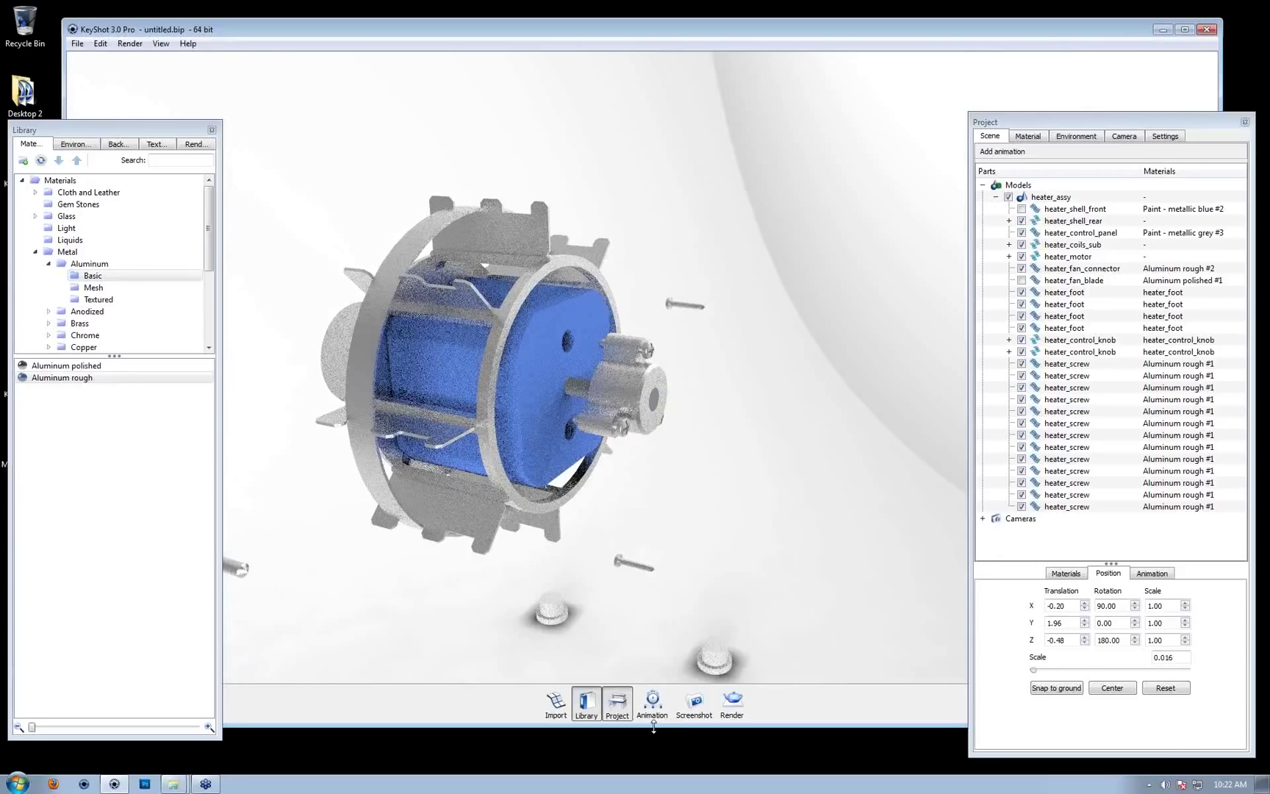
# Apply Paint - gloss black to the motor body and open the material of the white disc behind it
pyautogui.moveTo(570, 550); pyautogui.dragTo(566, 545)
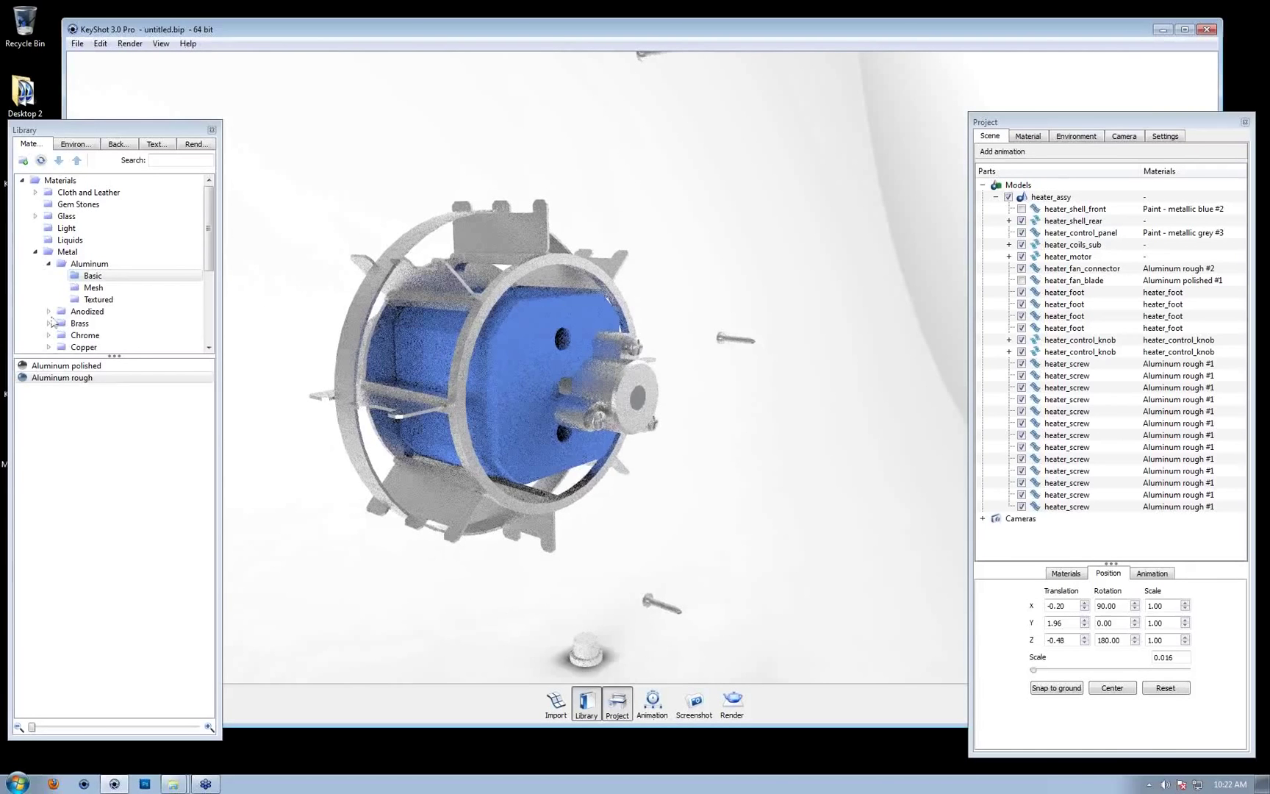
pyautogui.scroll(-2, 53, 321)
pyautogui.scroll(-1, 70, 323)
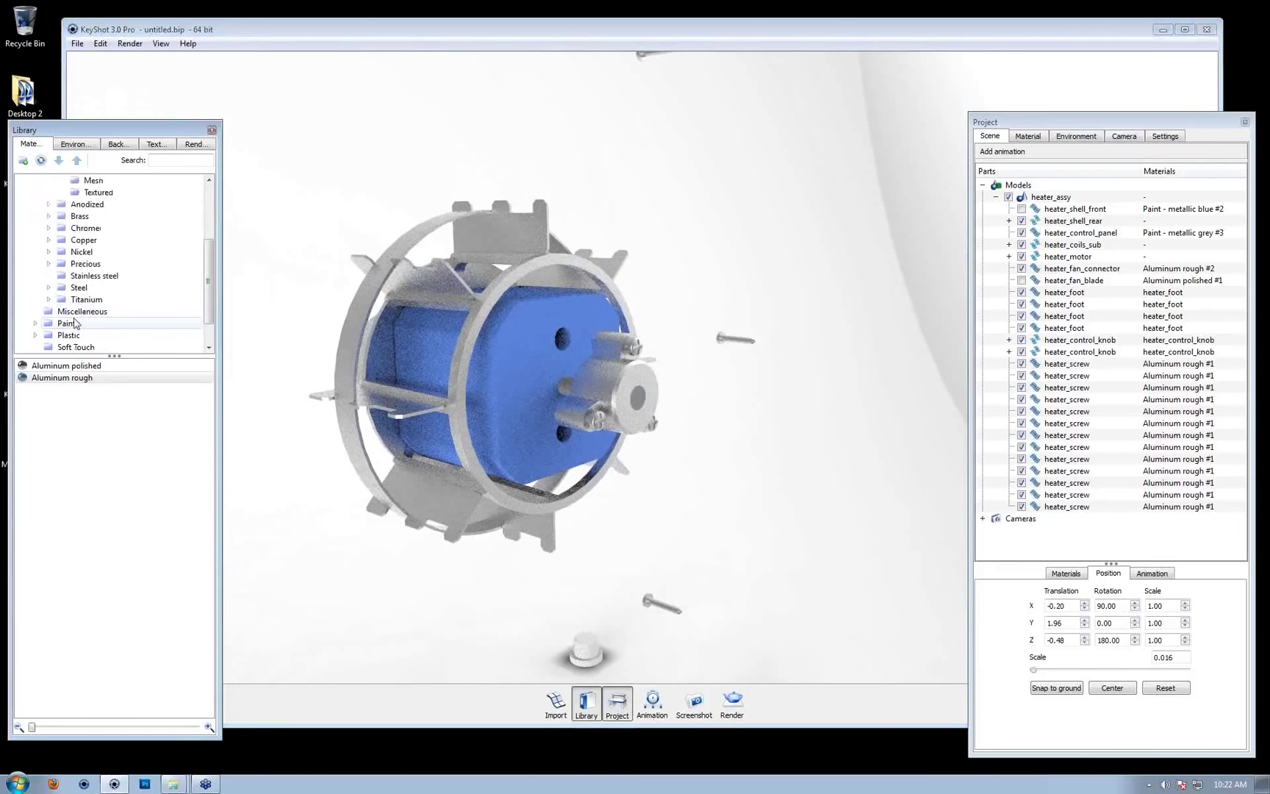
pyautogui.click(67, 323)
pyautogui.moveTo(65, 377)
pyautogui.mouseDown()
pyautogui.moveTo(842, 402)
pyautogui.moveTo(463, 461)
pyautogui.moveTo(595, 441)
pyautogui.mouseUp()
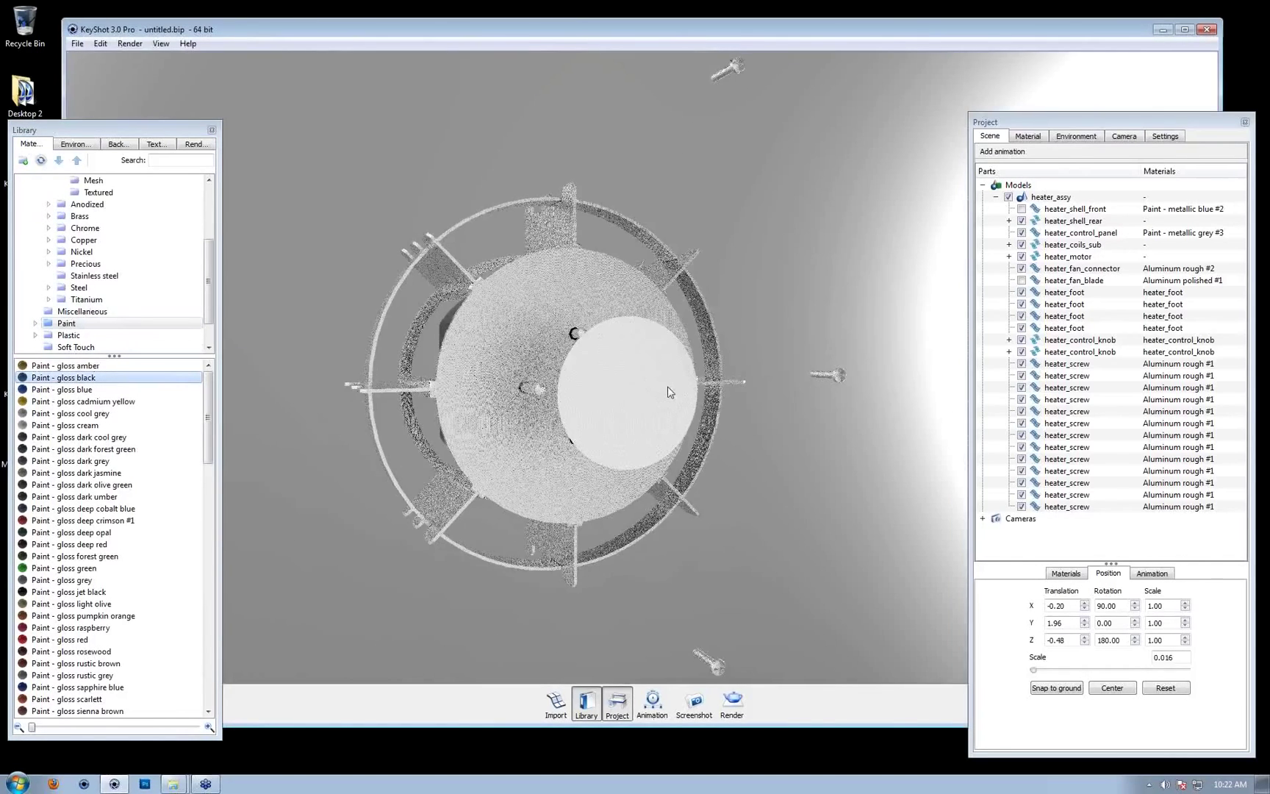
pyautogui.doubleClick(595, 441)
# Apply Soft Touch Black from the library to the heater's feet
pyautogui.moveTo(799, 542); pyautogui.dragTo(577, 290)
pyautogui.moveTo(577, 291); pyautogui.dragTo(577, 191, button='middle')
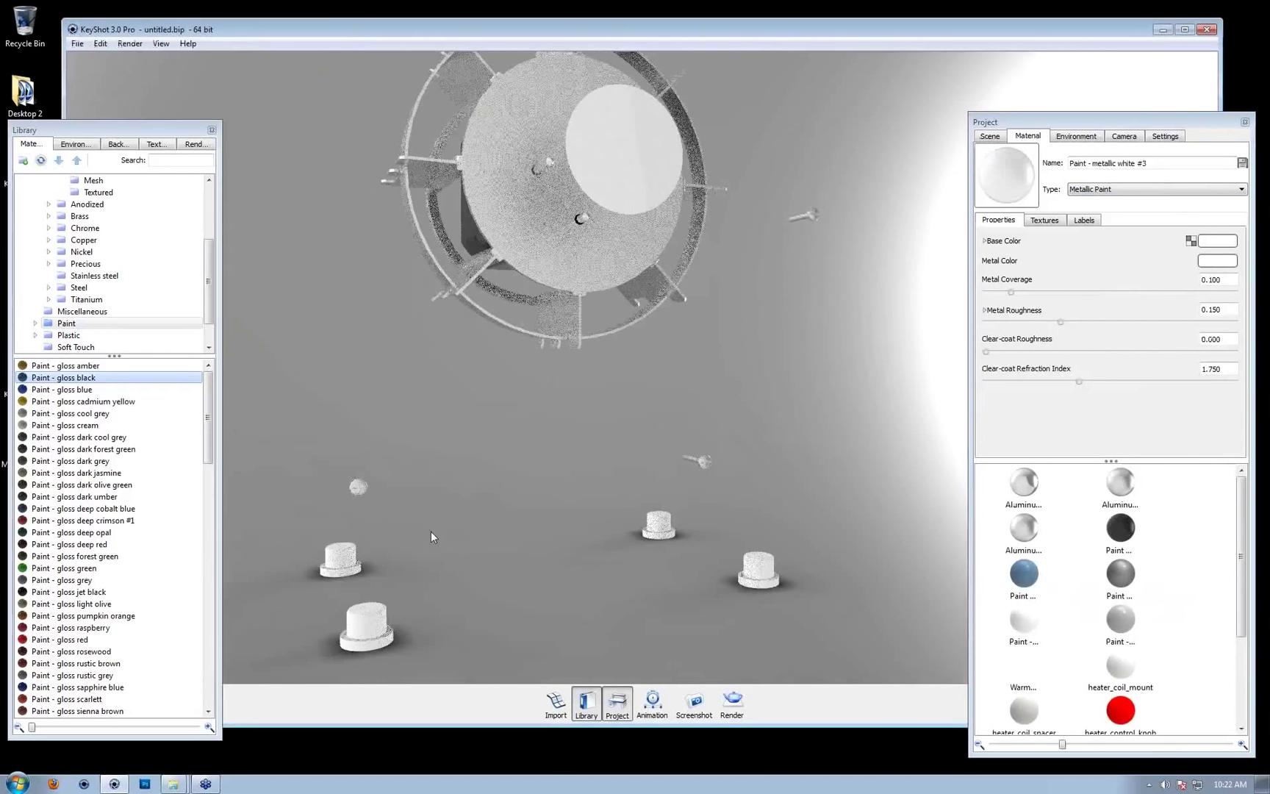
pyautogui.click(76, 347)
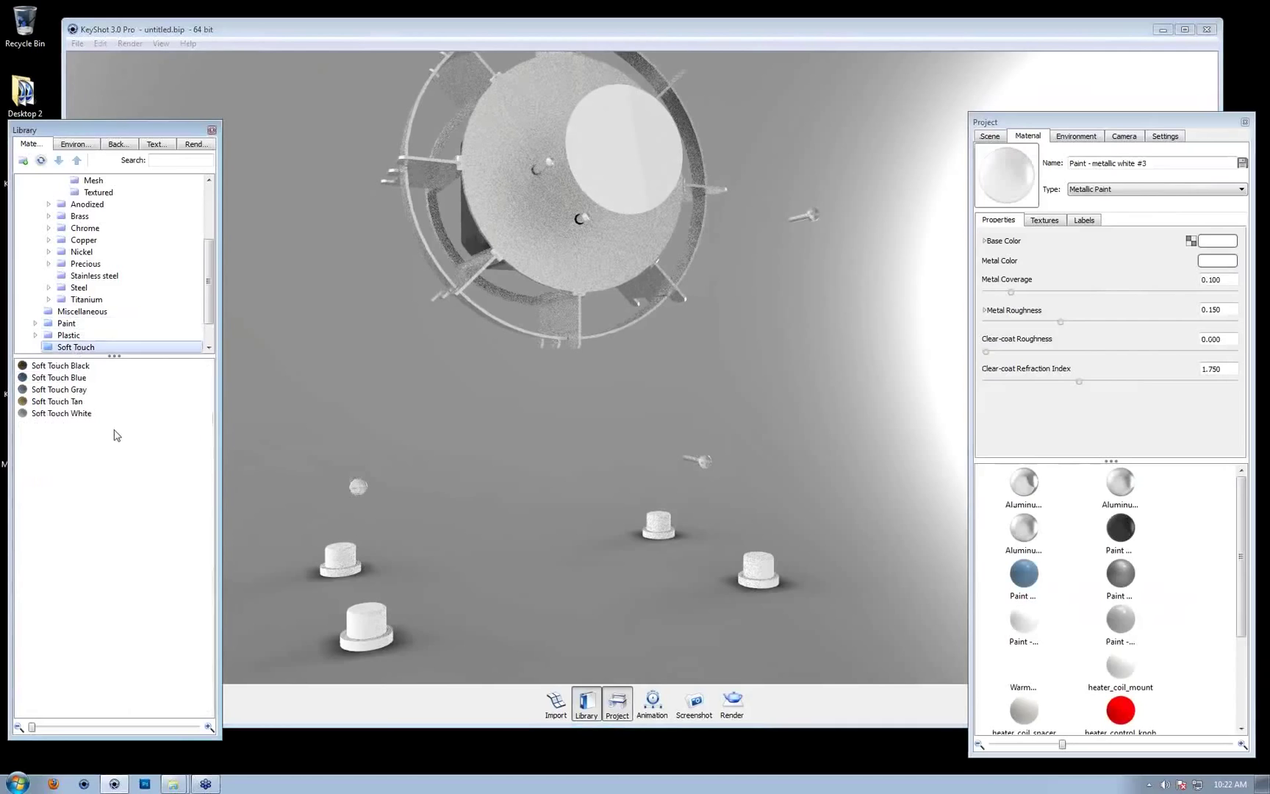
pyautogui.moveTo(60, 365); pyautogui.dragTo(374, 626)
# Show all hidden parts, frame the whole heater from its white rear side, and close the Library and Project windows
pyautogui.rightClick(554, 328)
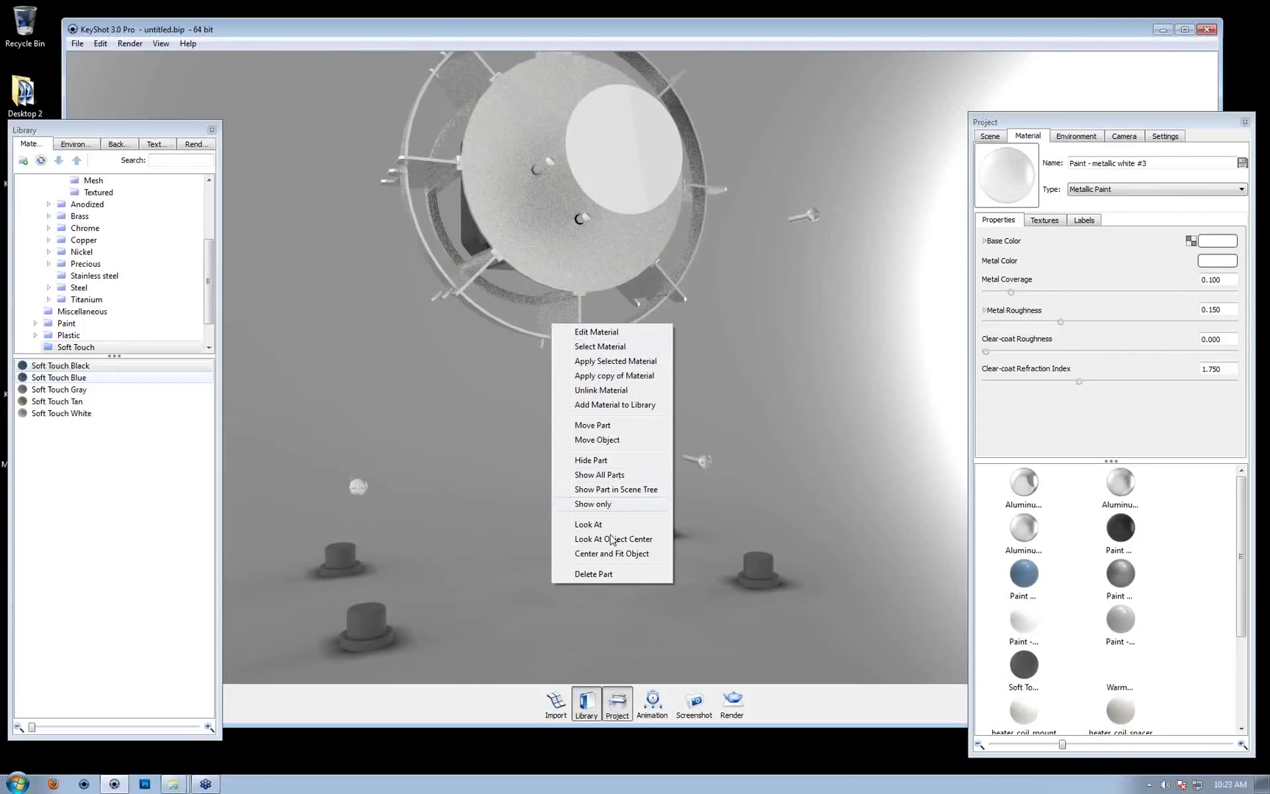
pyautogui.click(604, 474)
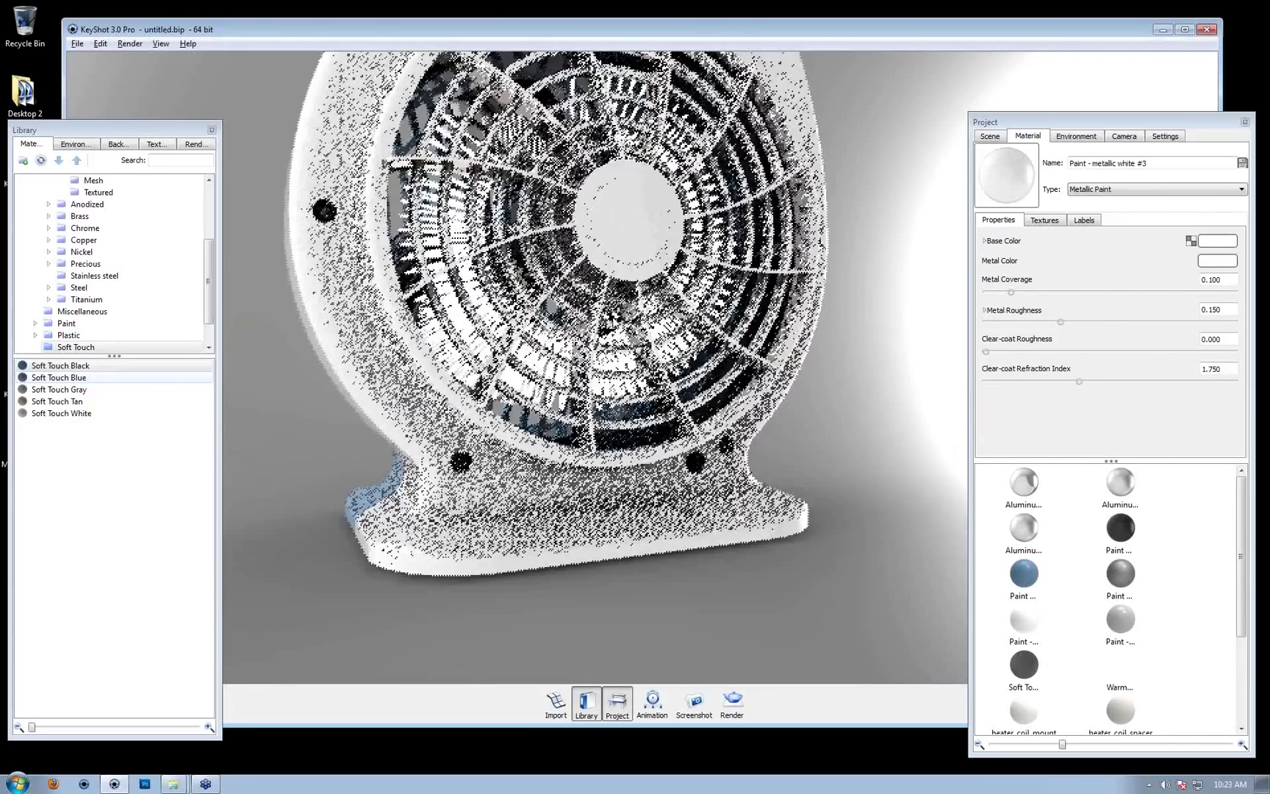
pyautogui.moveTo(536, 419); pyautogui.dragTo(576, 557, button='middle')
pyautogui.scroll(-3, 572, 585)
pyautogui.click(211, 130)
pyautogui.moveTo(1248, 127); pyautogui.dragTo(1167, 147)
pyautogui.click(1165, 141)
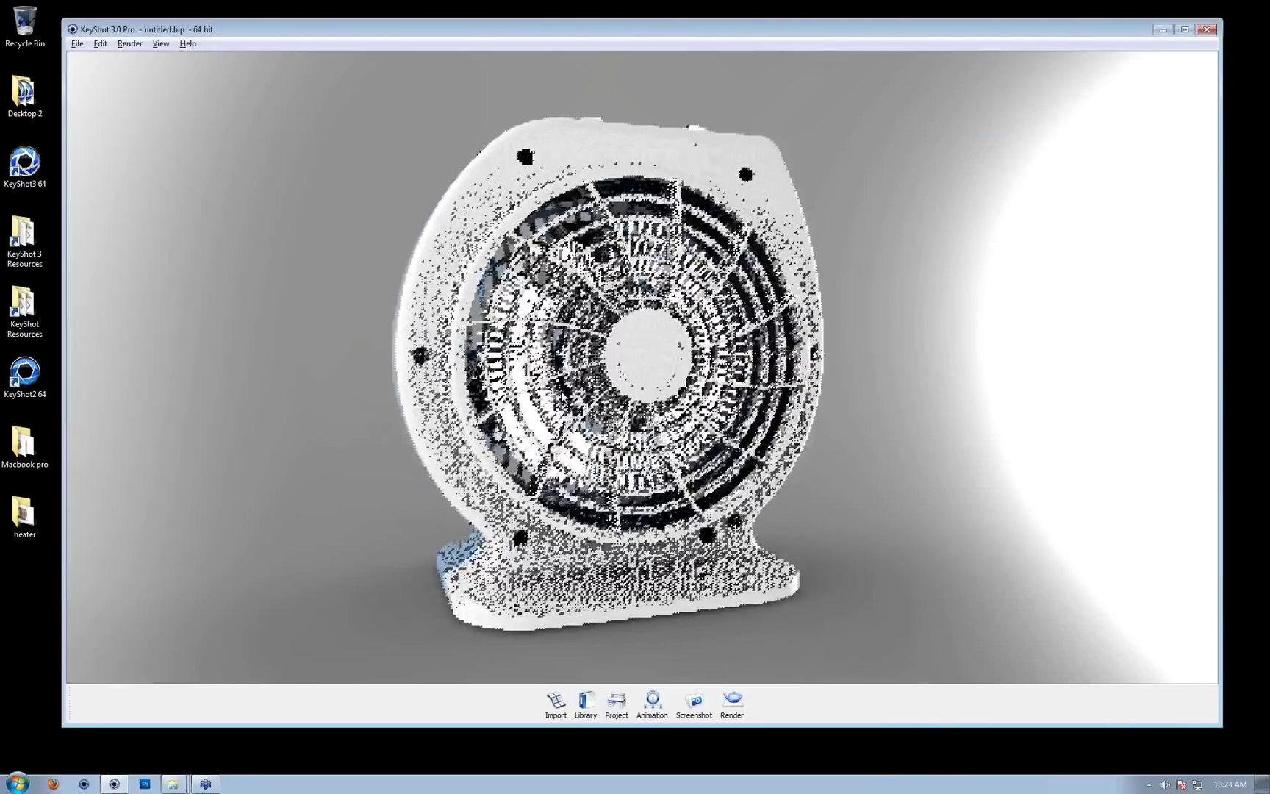
pyautogui.moveTo(647, 411); pyautogui.dragTo(676, 408)
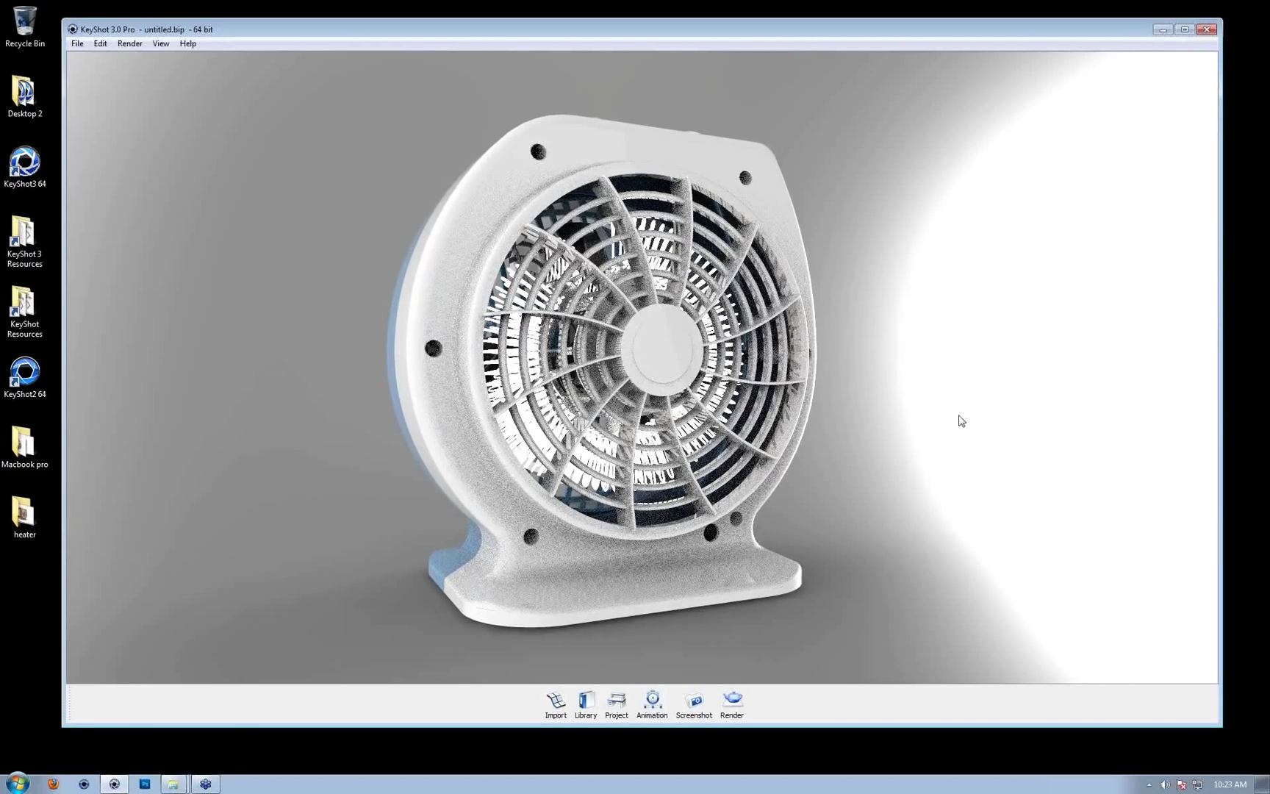
# Toggle the indirect illumination and performance mode to compare how the heater displays in real time
pyautogui.press('i')
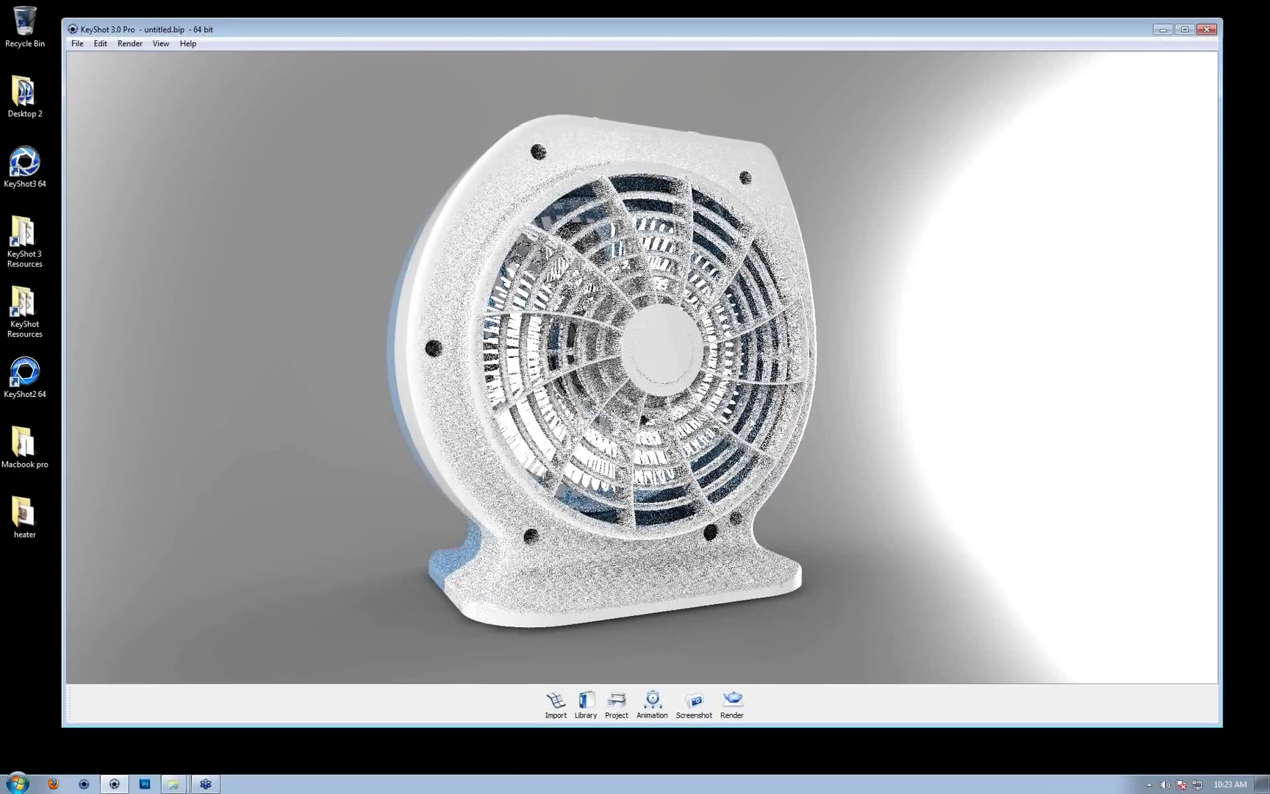
pyautogui.press('i')
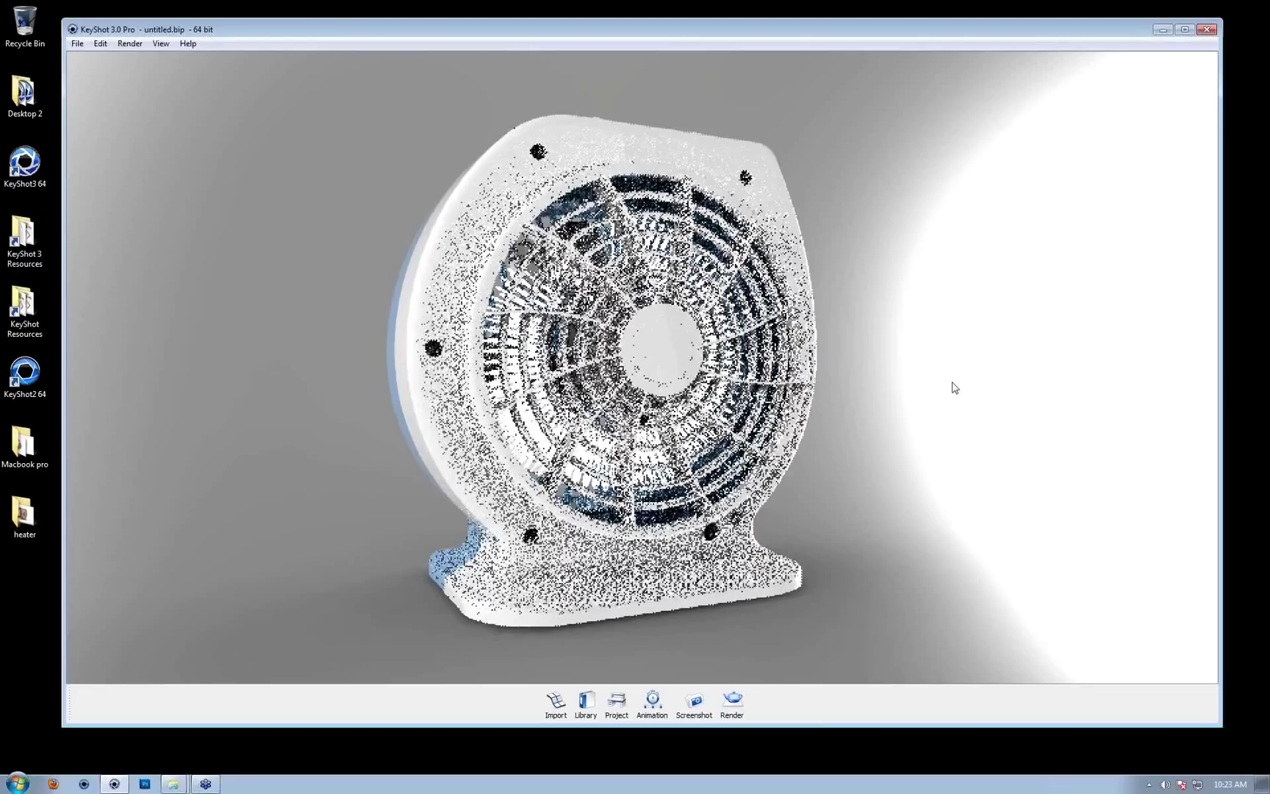
pyautogui.hotkey('alt', 'p')
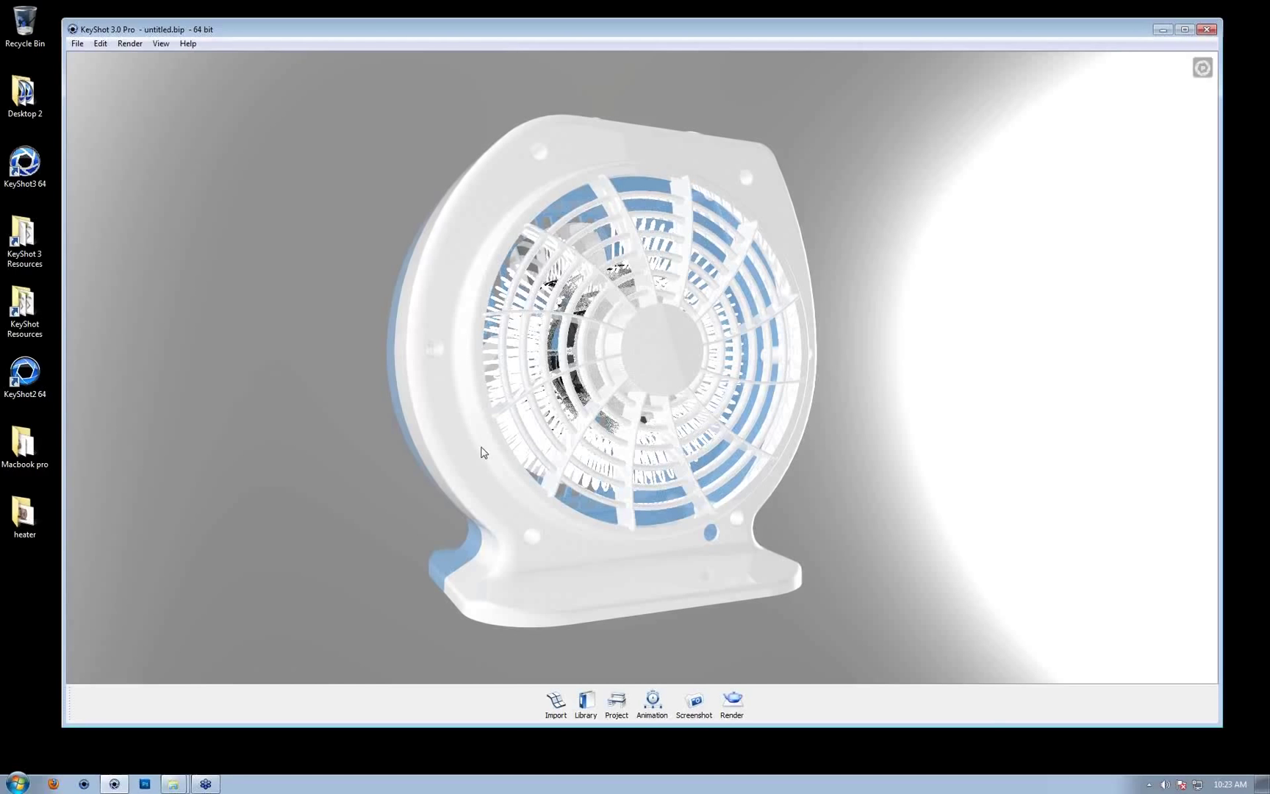
pyautogui.moveTo(482, 452); pyautogui.dragTo(591, 430)
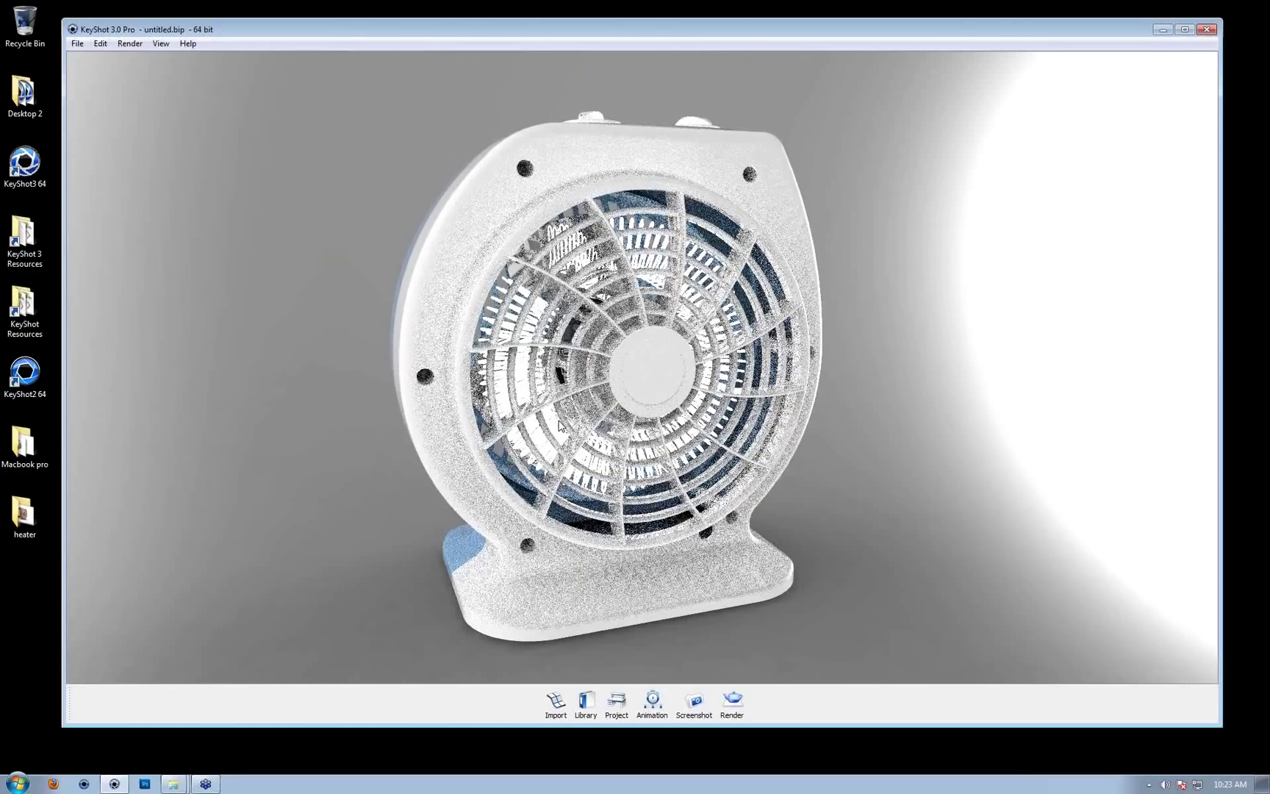
# Orbit around the heater to view its blue front shell and grille at an angle
pyautogui.keyDown('alt'); pyautogui.moveTo(711, 341); pyautogui.dragTo(412, 382); pyautogui.keyUp('alt')
pyautogui.keyDown('alt'); pyautogui.moveTo(748, 391); pyautogui.dragTo(343, 357); pyautogui.keyUp('alt')
pyautogui.keyDown('alt'); pyautogui.moveTo(808, 345); pyautogui.dragTo(901, 292); pyautogui.keyUp('alt')
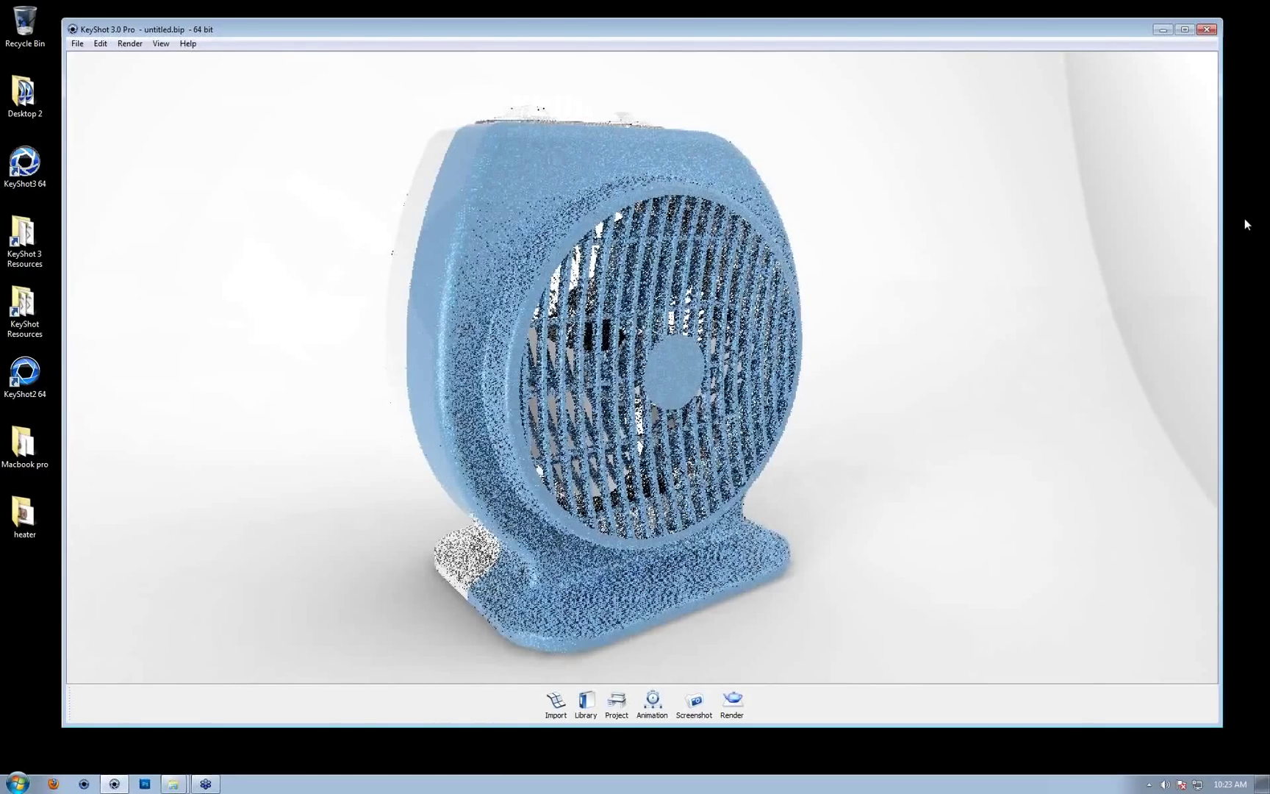
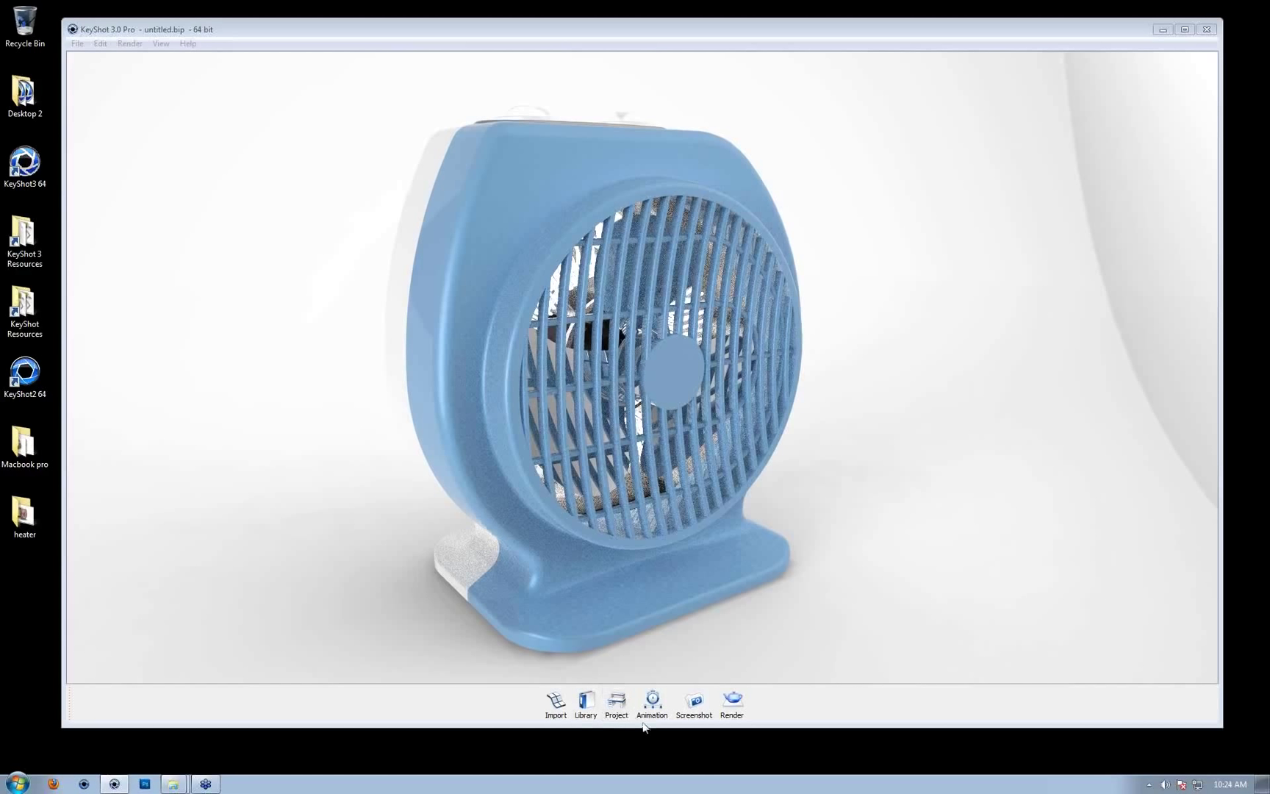
# Open the material library and browse the .mtl files in the KeyShot Materials folder through the material import dialog
pyautogui.click(586, 703)
pyautogui.click(24, 160)
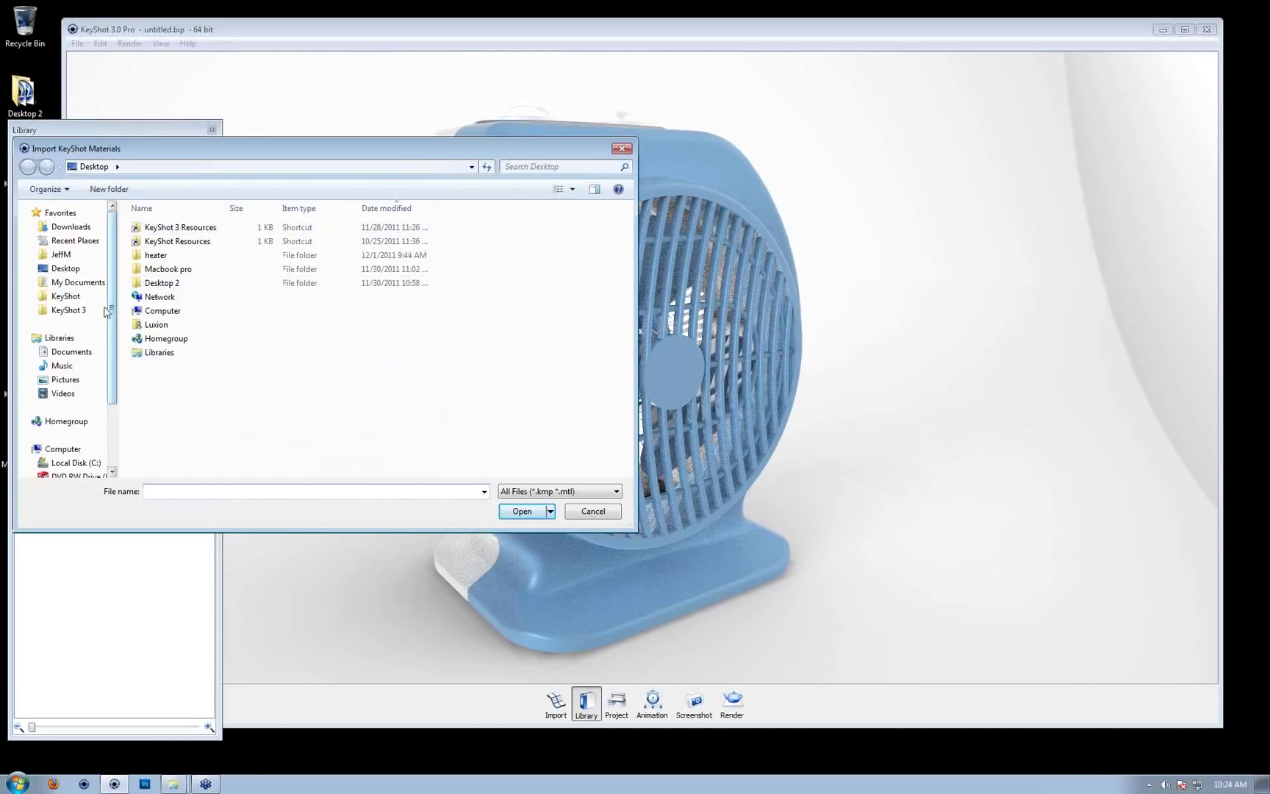
pyautogui.click(65, 296)
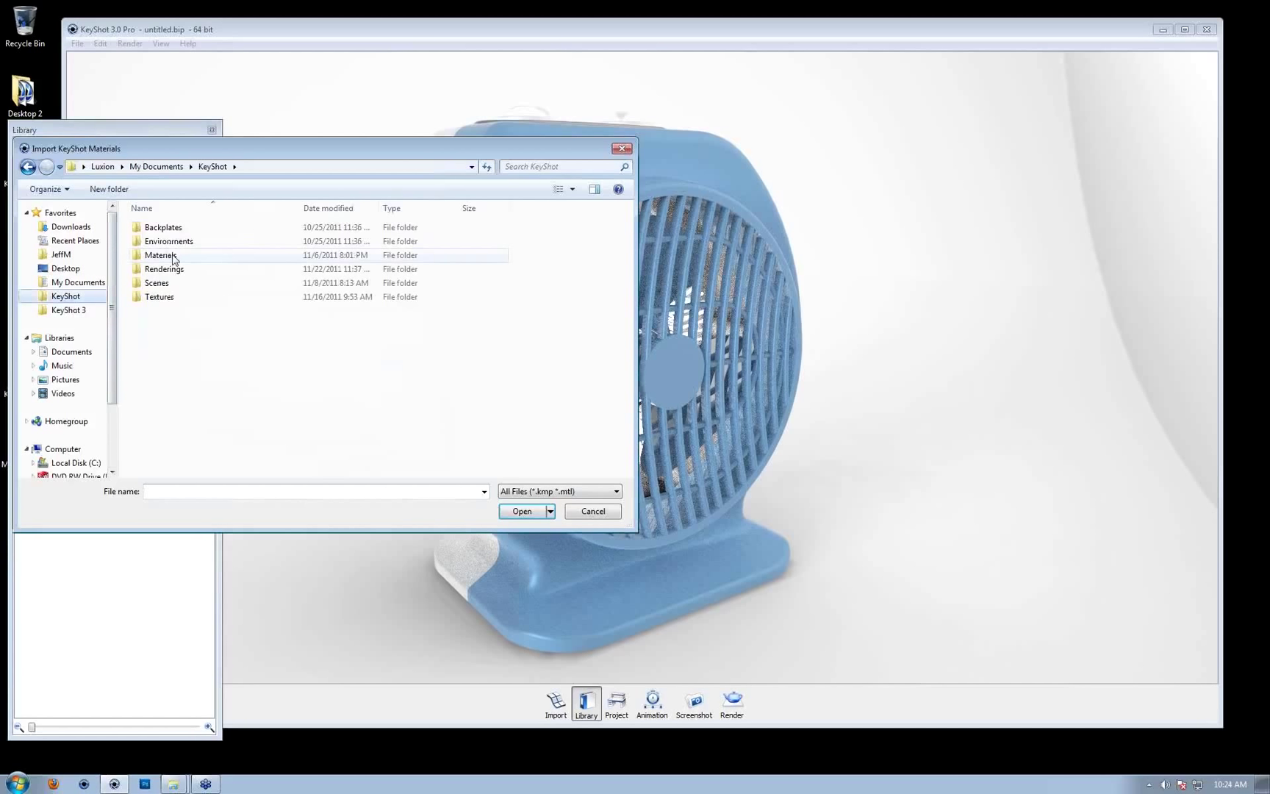
pyautogui.doubleClick(160, 255)
pyautogui.click(225, 260)
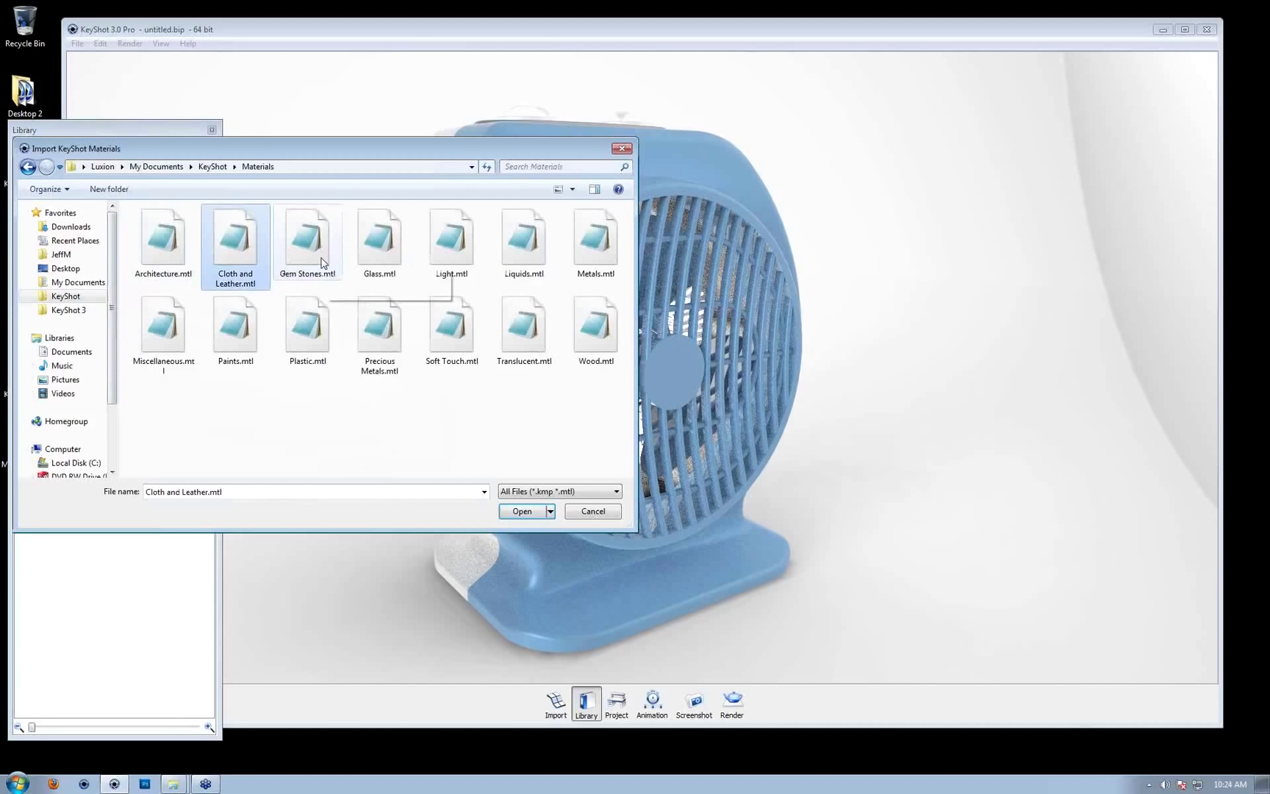
pyautogui.click(318, 253)
pyautogui.click(401, 259)
pyautogui.click(445, 250)
pyautogui.click(523, 250)
pyautogui.click(592, 254)
pyautogui.click(523, 253)
pyautogui.click(523, 331)
pyautogui.doubleClick(452, 331)
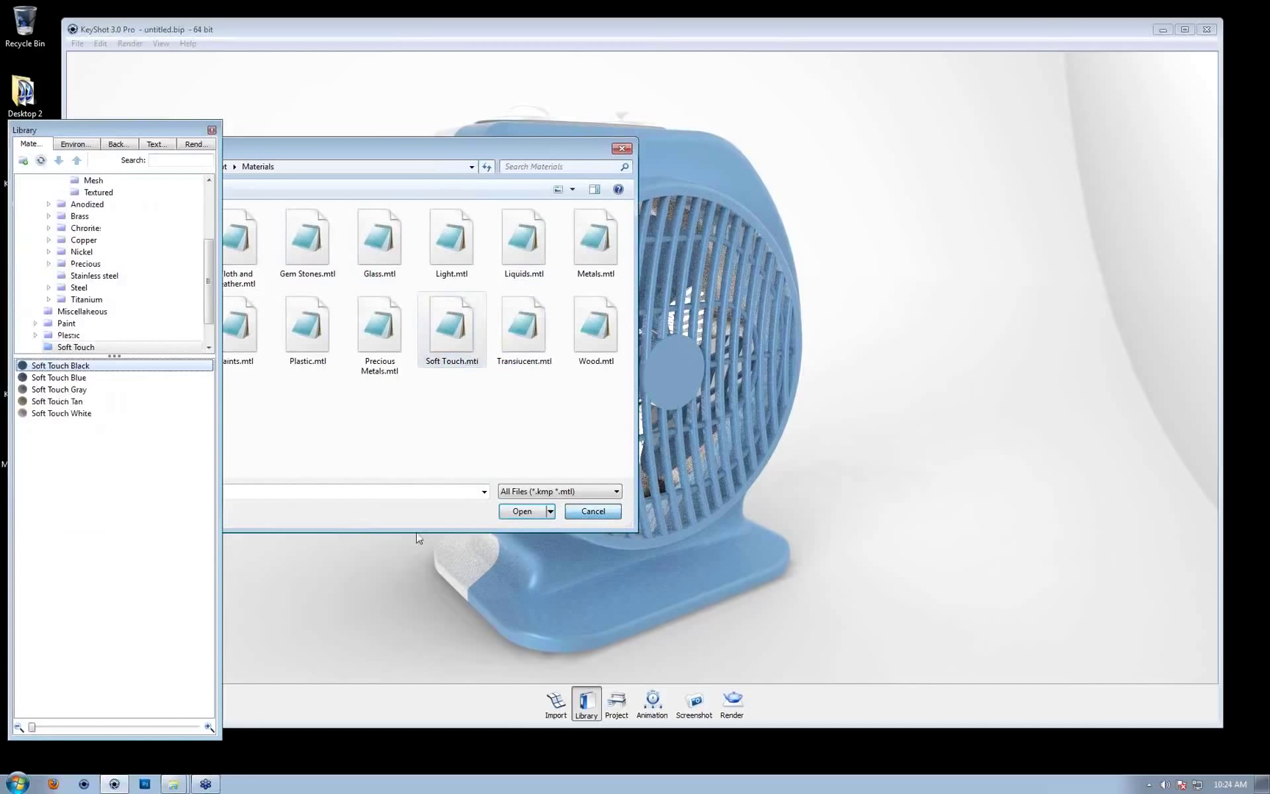
# Add a new folder named Test under the Materials root in the library
pyautogui.scroll(-1, 65, 326)
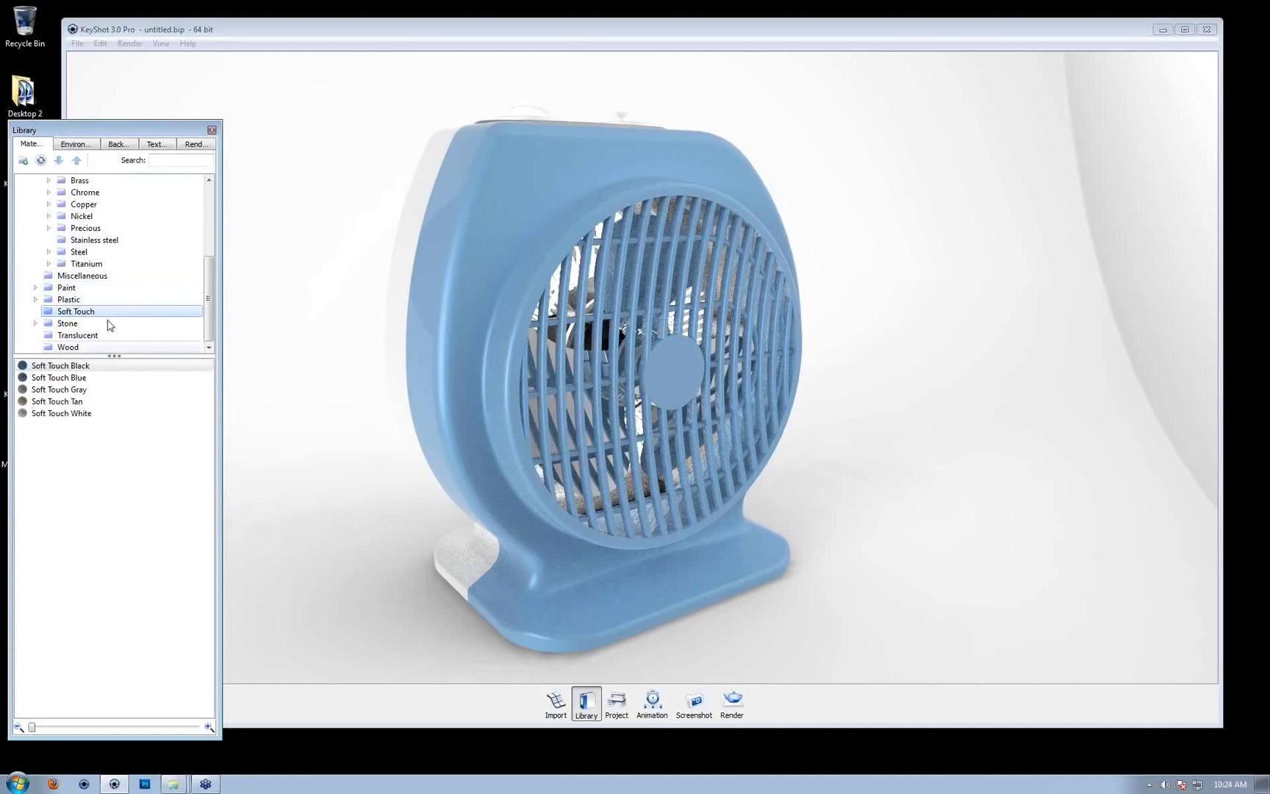
pyautogui.click(71, 228)
pyautogui.scroll(4, 71, 228)
pyautogui.click(72, 228)
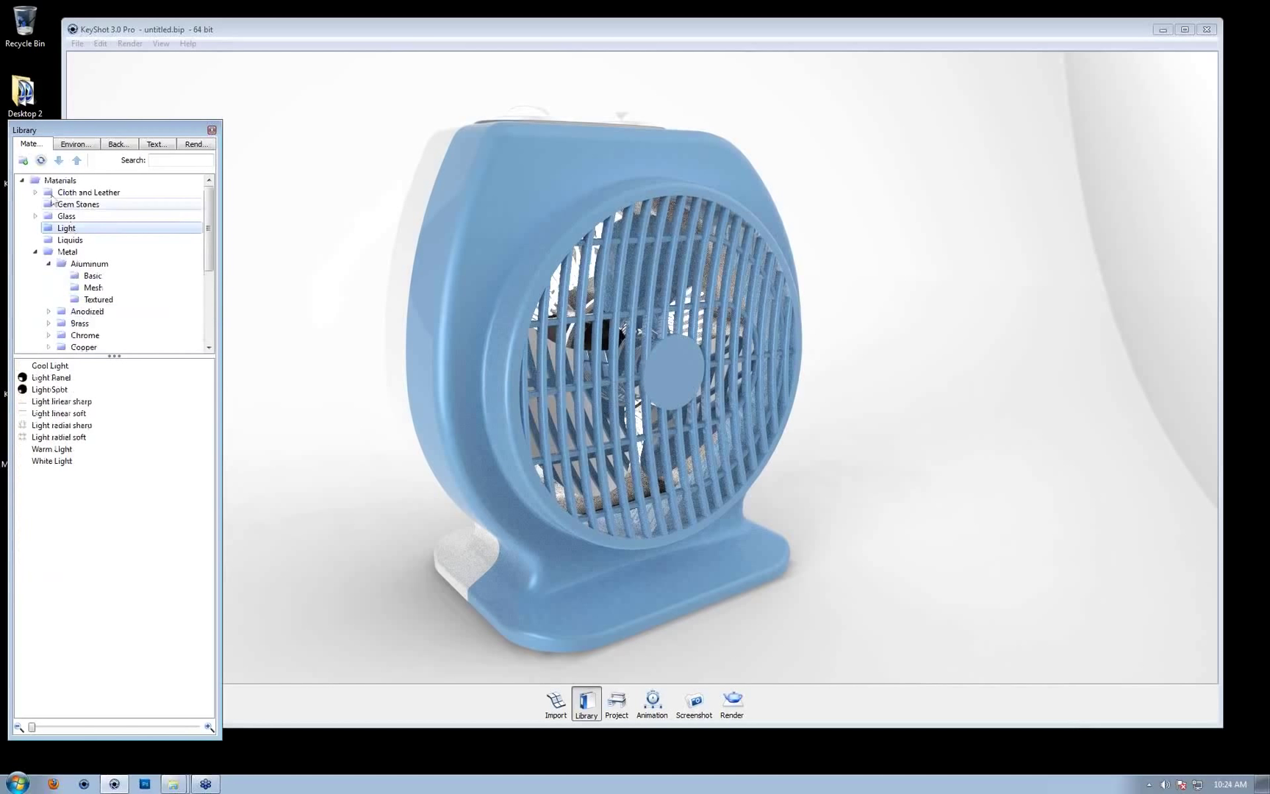
pyautogui.click(59, 180)
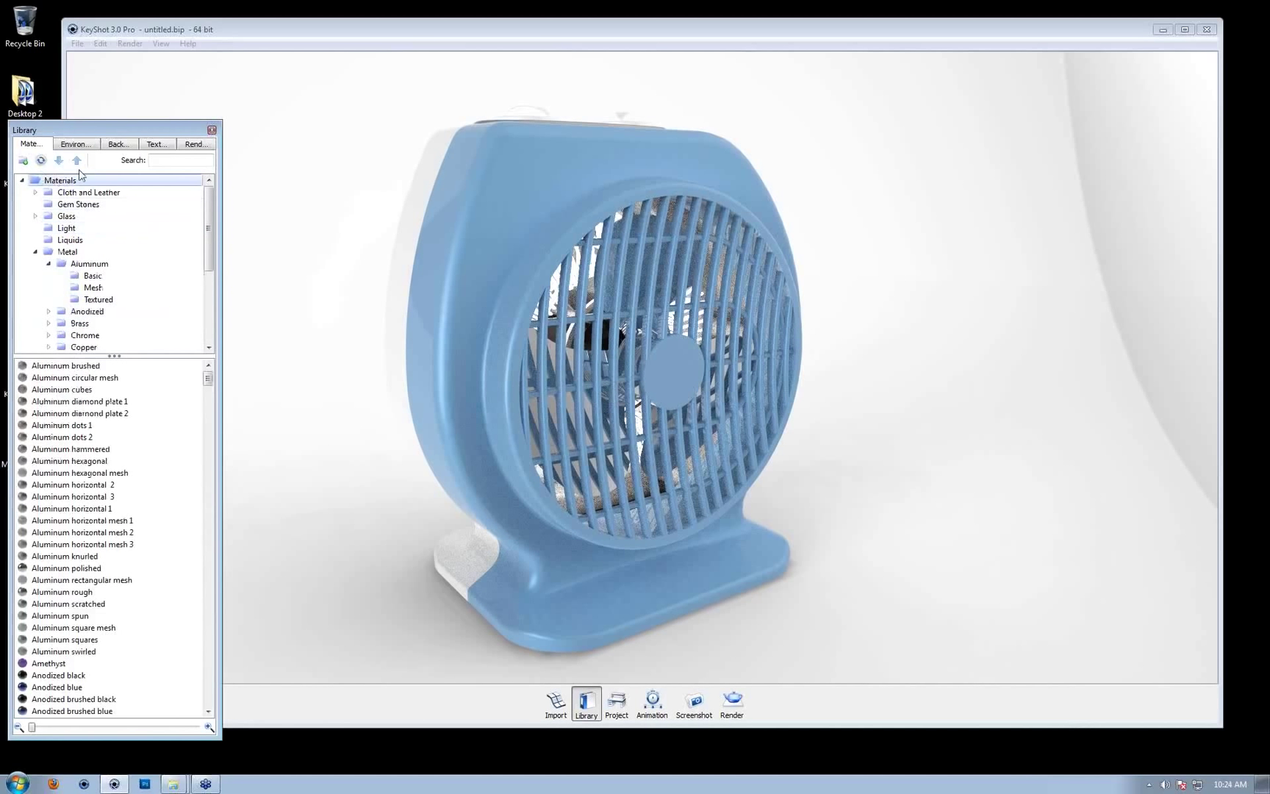
pyautogui.click(23, 160)
pyautogui.write('Test')
pyautogui.click(106, 449)
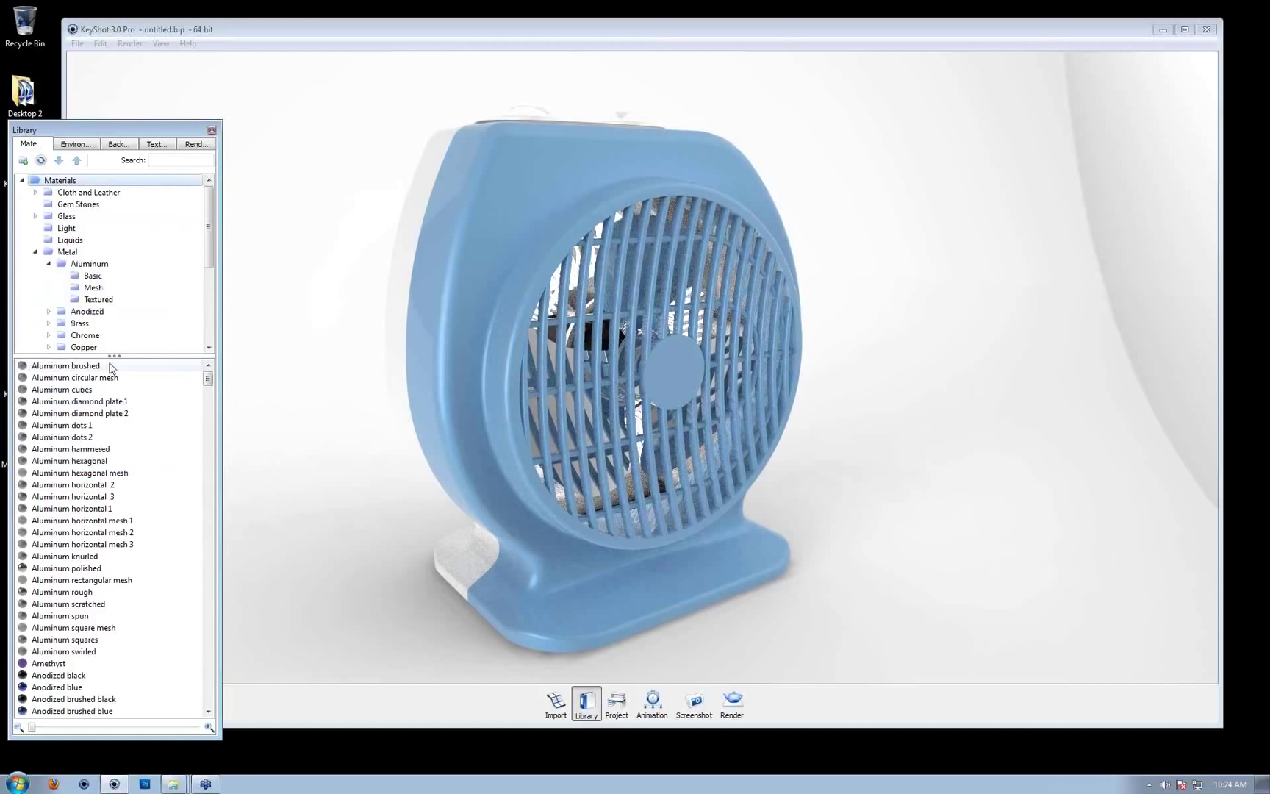
# Add Paint - gloss black from the Paint folder to the Test folder and check the contents of both folders
pyautogui.scroll(-5, 88, 331)
pyautogui.click(84, 347)
pyautogui.click(66, 275)
pyautogui.moveTo(51, 377)
pyautogui.mouseDown()
pyautogui.moveTo(63, 337)
pyautogui.moveTo(65, 348)
pyautogui.mouseUp()
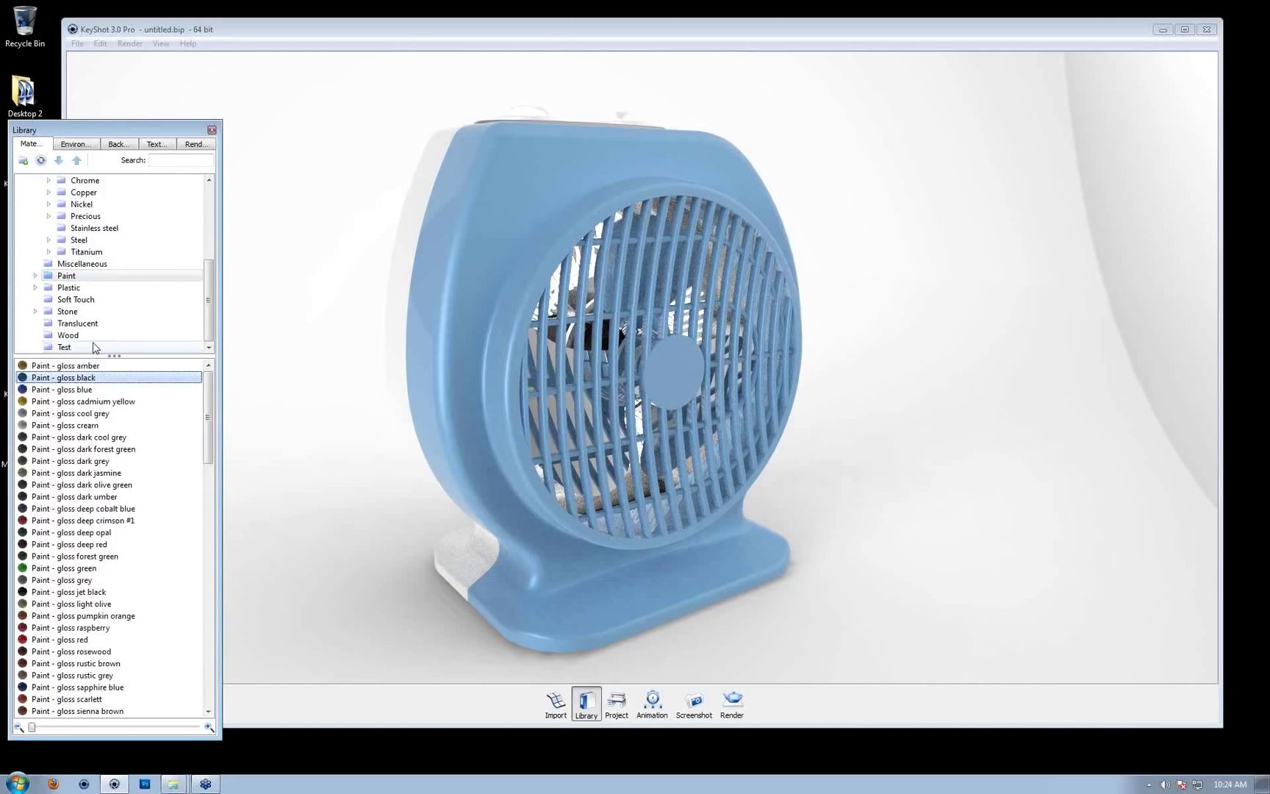
pyautogui.click(64, 347)
pyautogui.click(78, 276)
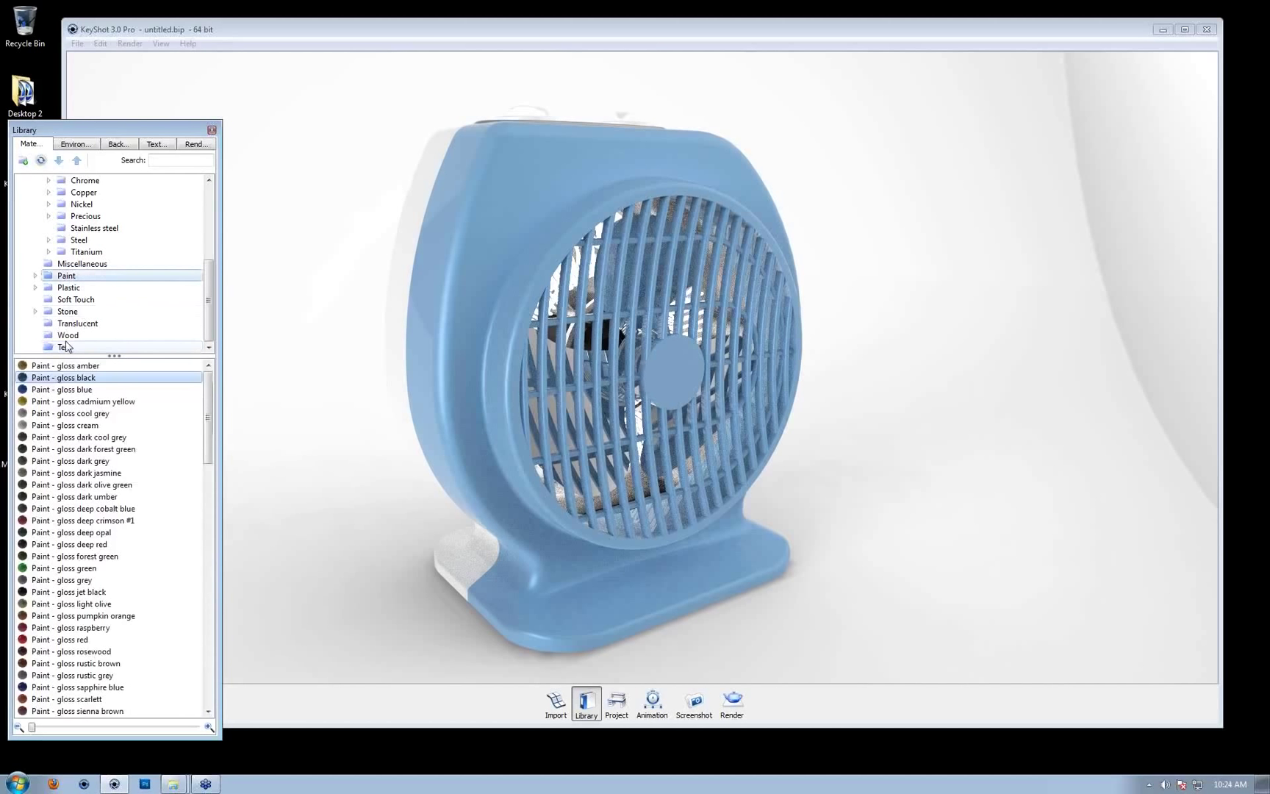
pyautogui.click(68, 348)
pyautogui.click(72, 277)
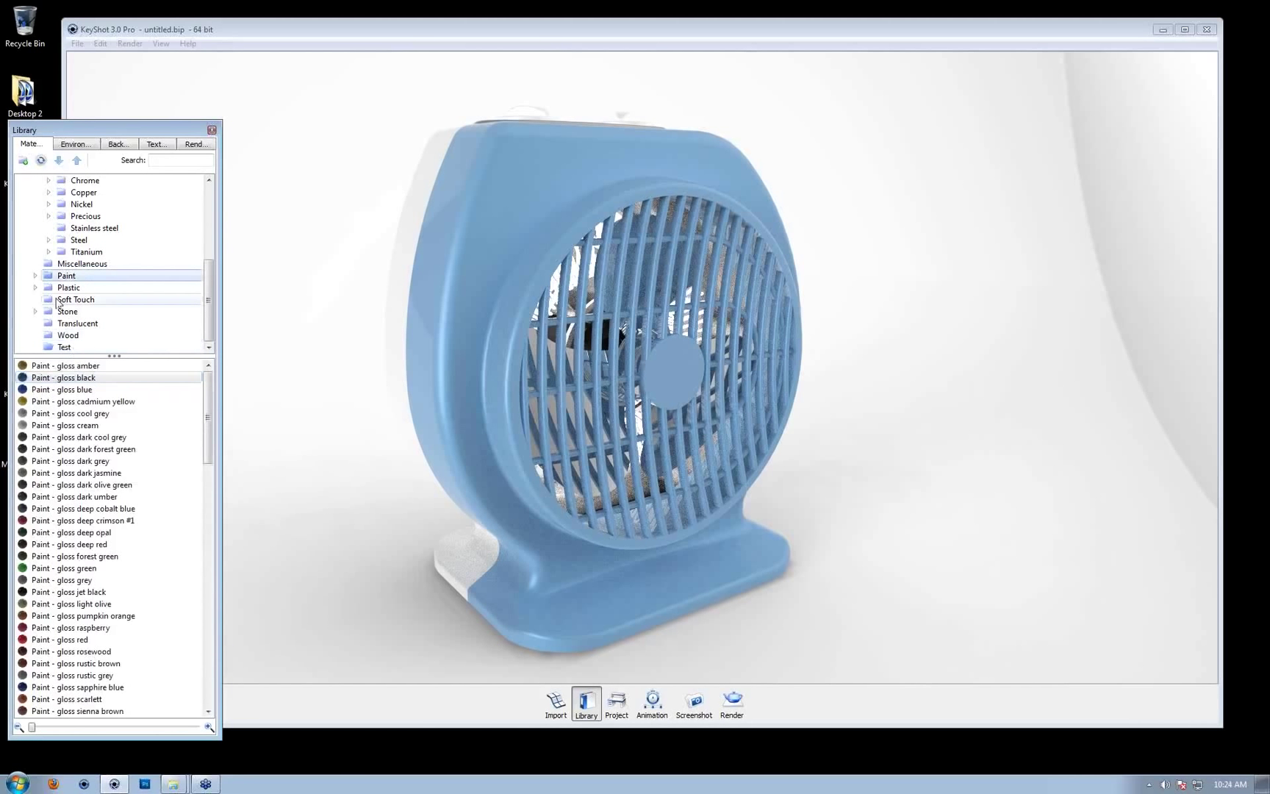
# Add Paint - gloss black to the Test folder once more, compare it with the Paint folder, and close the library
pyautogui.moveTo(63, 377)
pyautogui.mouseDown()
pyautogui.moveTo(73, 301)
pyautogui.moveTo(65, 349)
pyautogui.mouseUp()
pyautogui.click(65, 348)
pyautogui.click(69, 288)
pyautogui.click(66, 275)
pyautogui.click(62, 347)
pyautogui.click(68, 277)
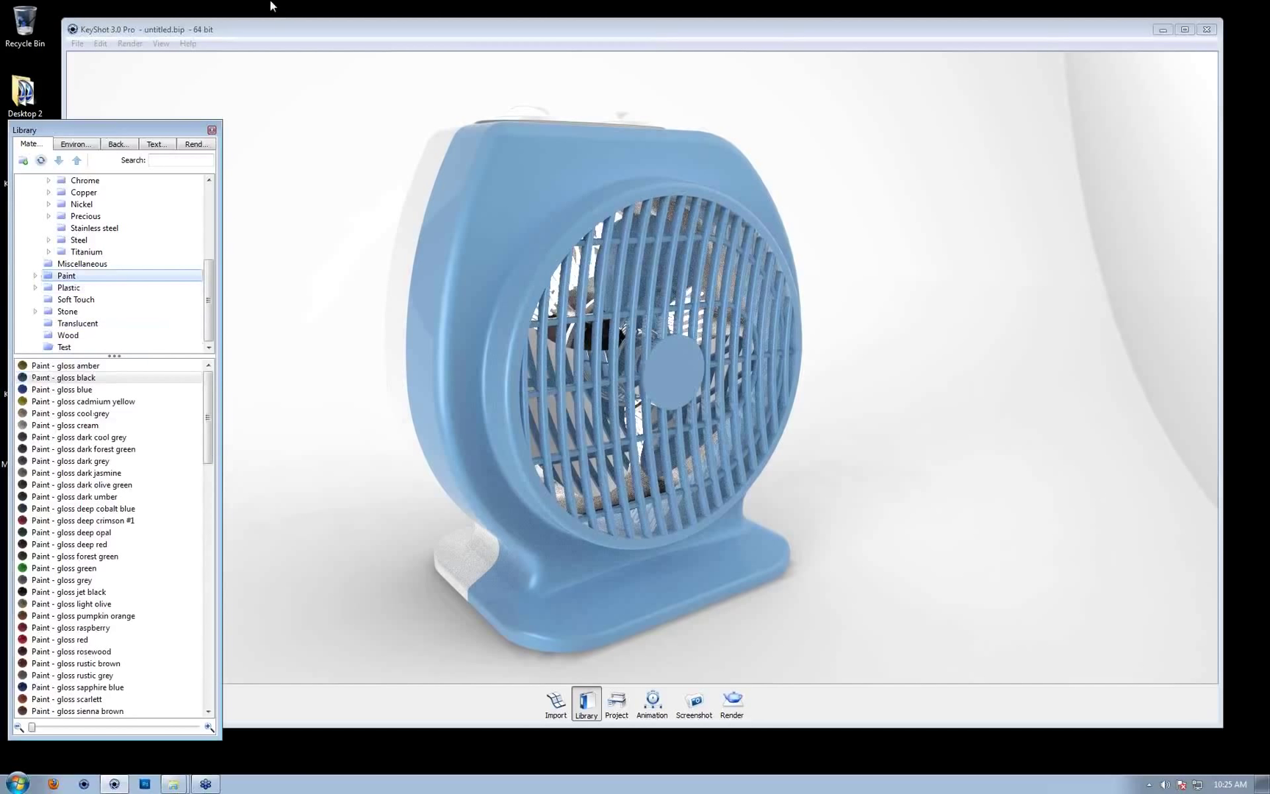
pyautogui.click(211, 130)
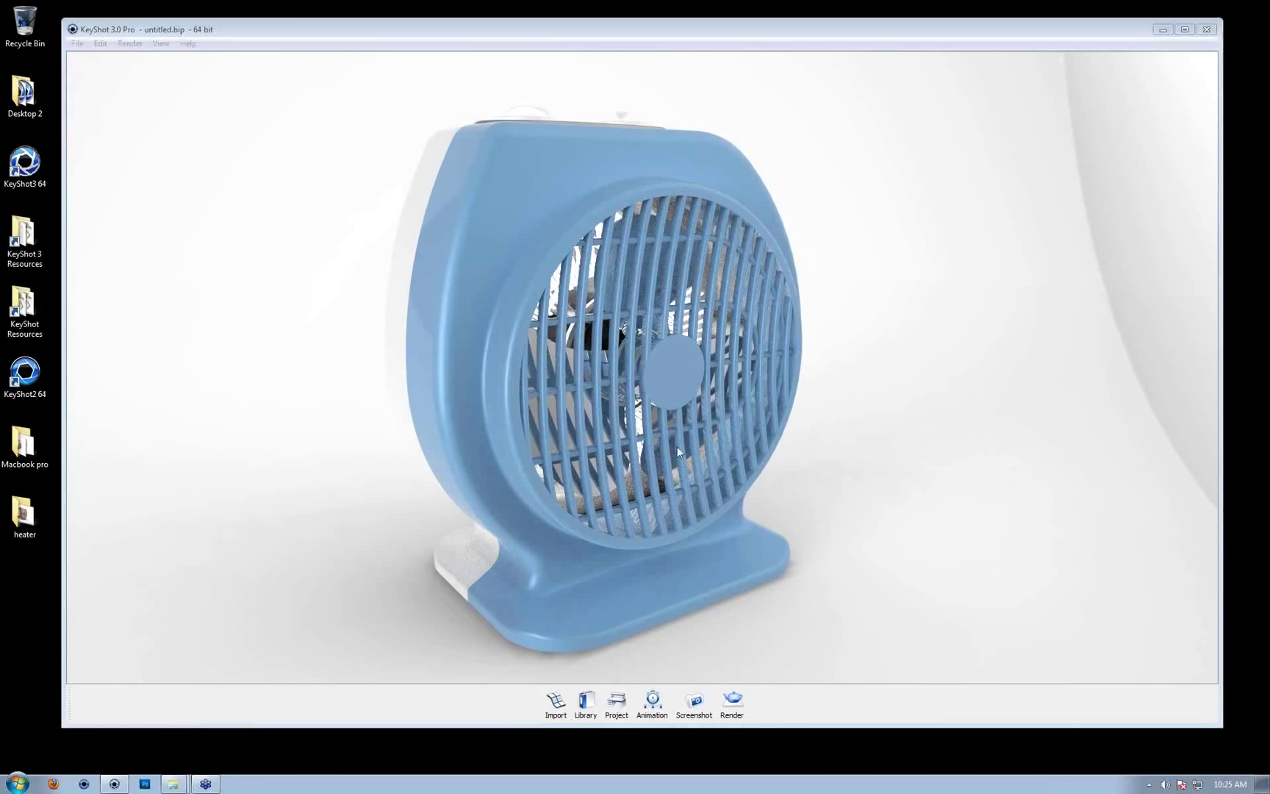
# Switch the backdrop from the lighting environment to a plain white colour and reframe the heater from its front
pyautogui.click(738, 537)
pyautogui.press('c')
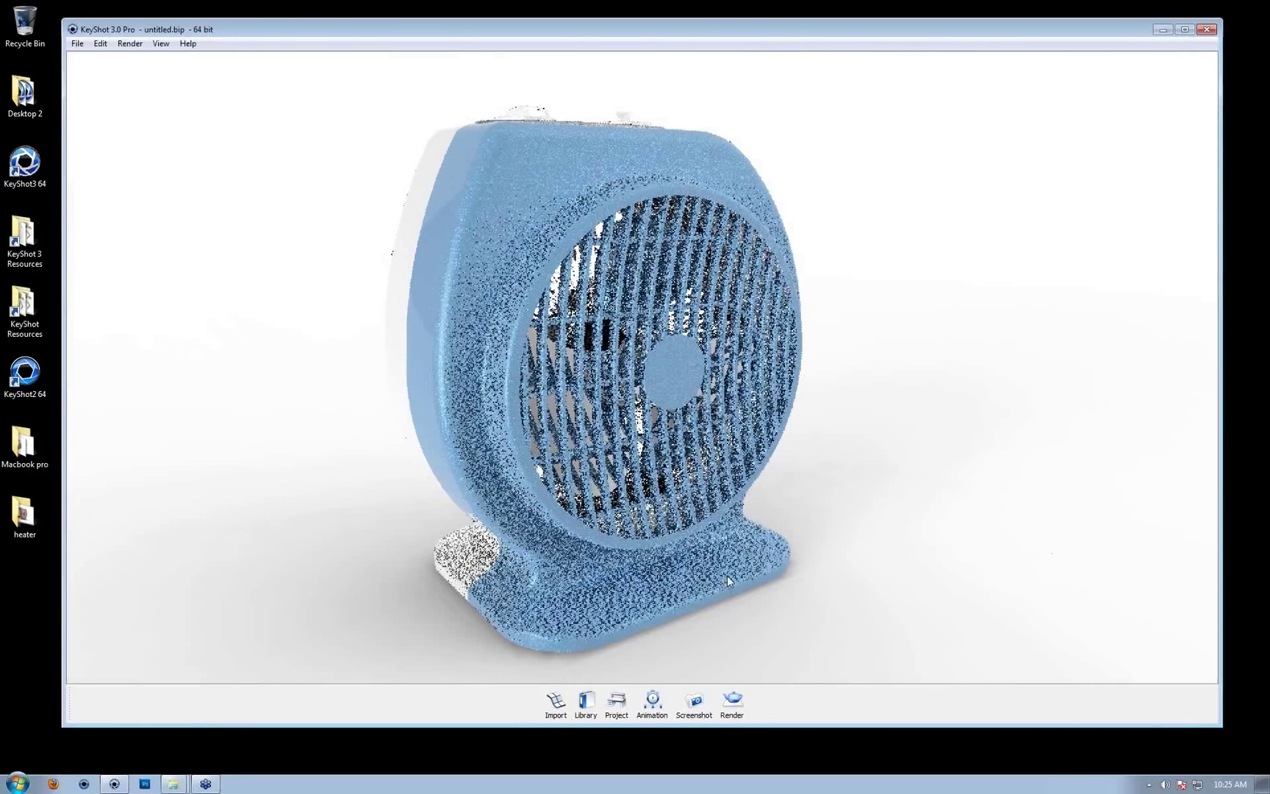
pyautogui.scroll(-5, 852, 218)
pyautogui.moveTo(386, 324); pyautogui.dragTo(278, 294)
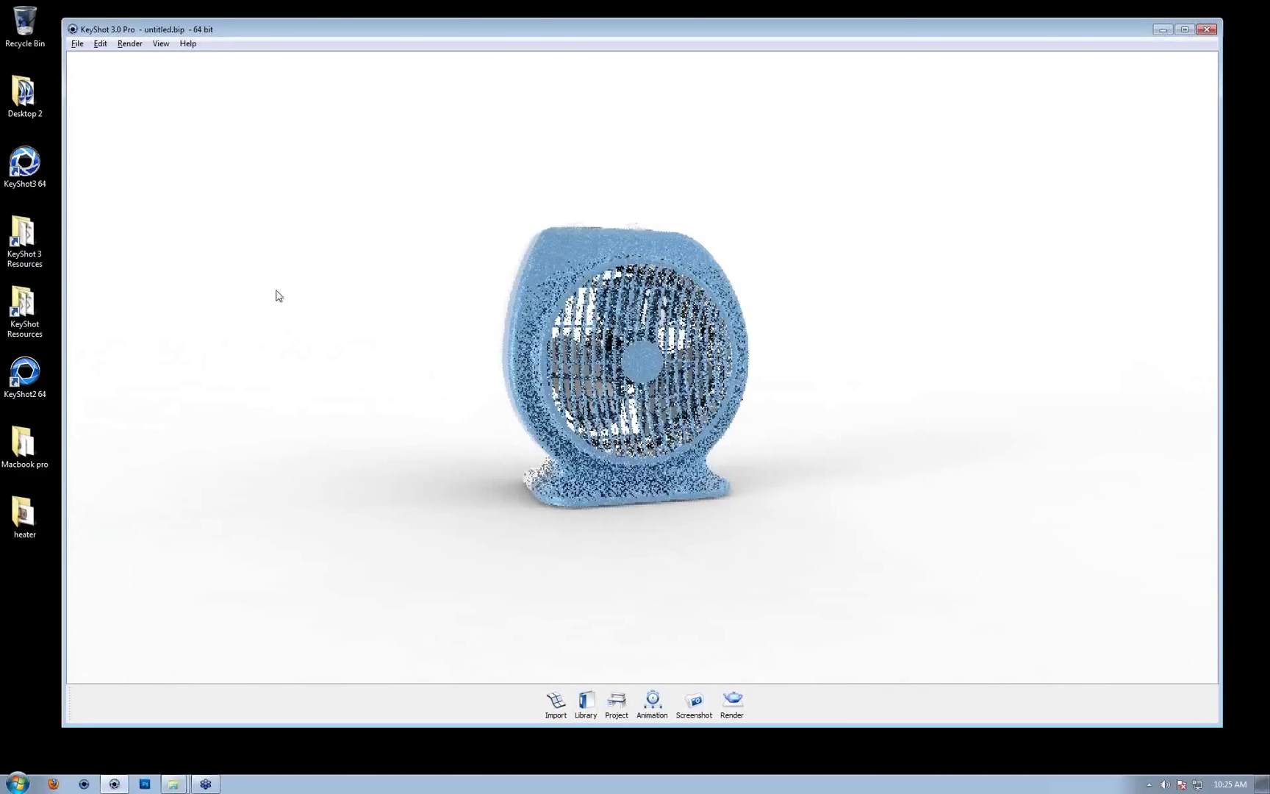
pyautogui.scroll(5, 833, 269)
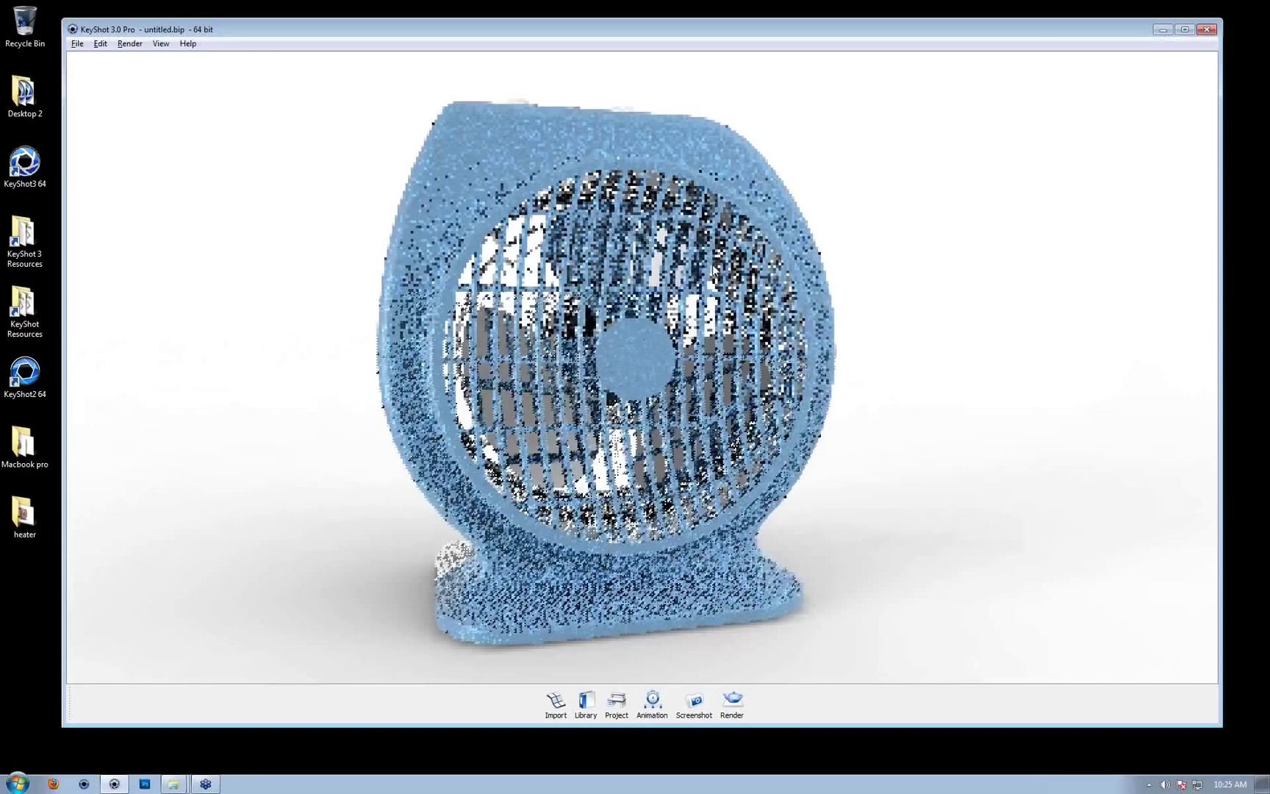
pyautogui.scroll(1, 715, 271)
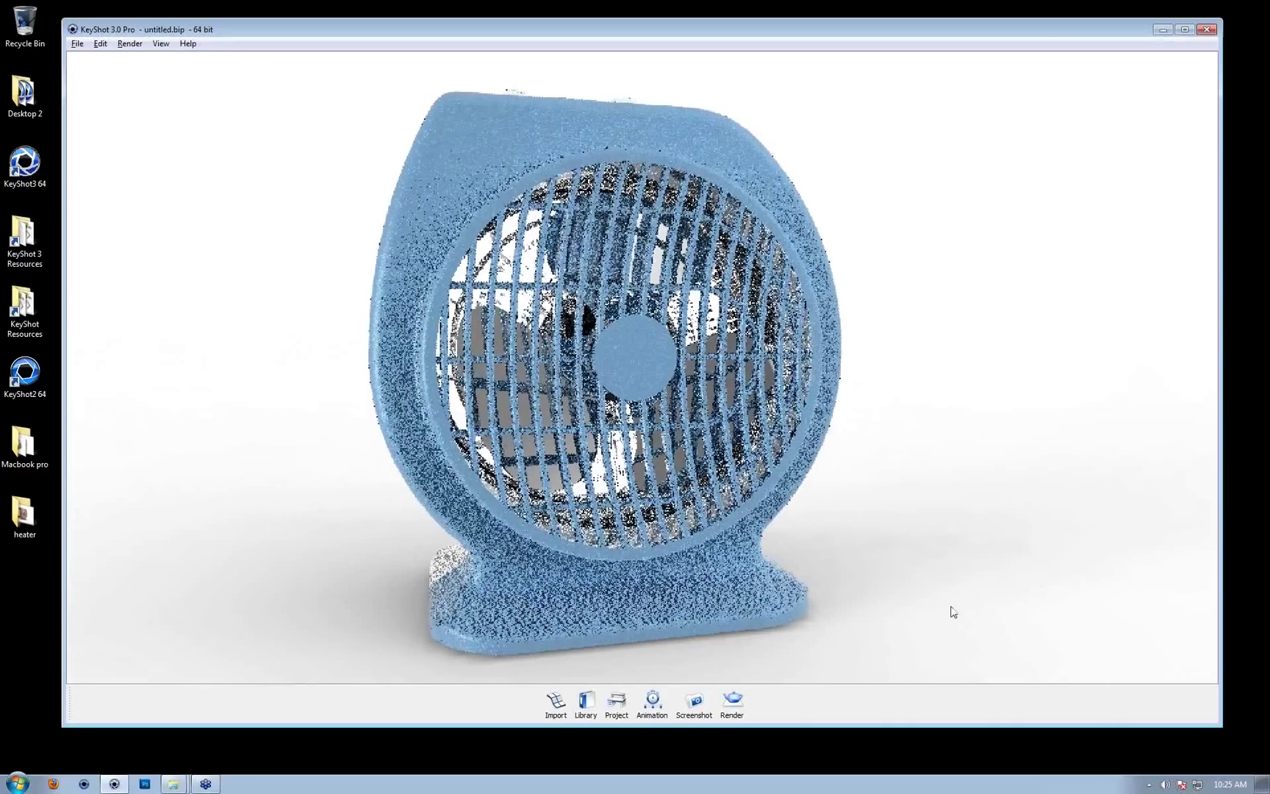
pyautogui.click(1053, 742)
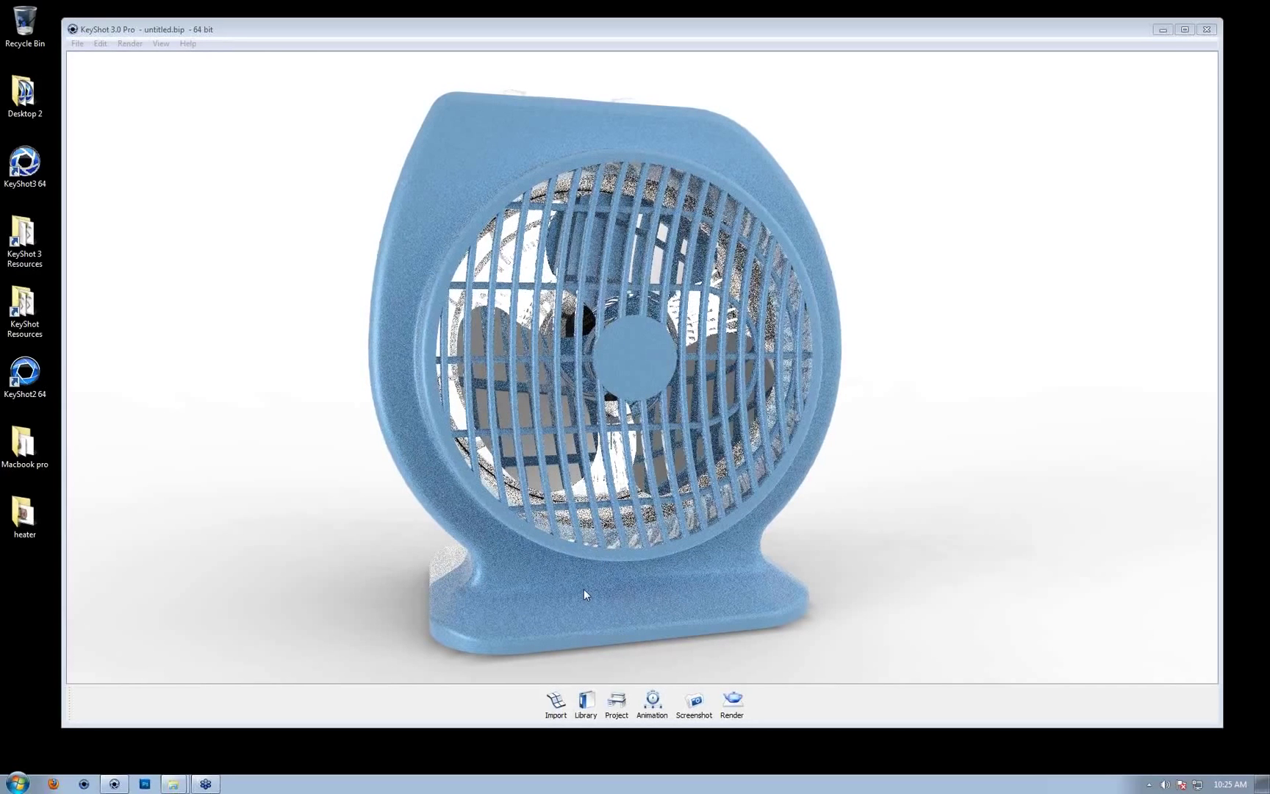
# Open the material package export for the paints from gloss dark forest green to gloss green, and cancel it
pyautogui.click(579, 712)
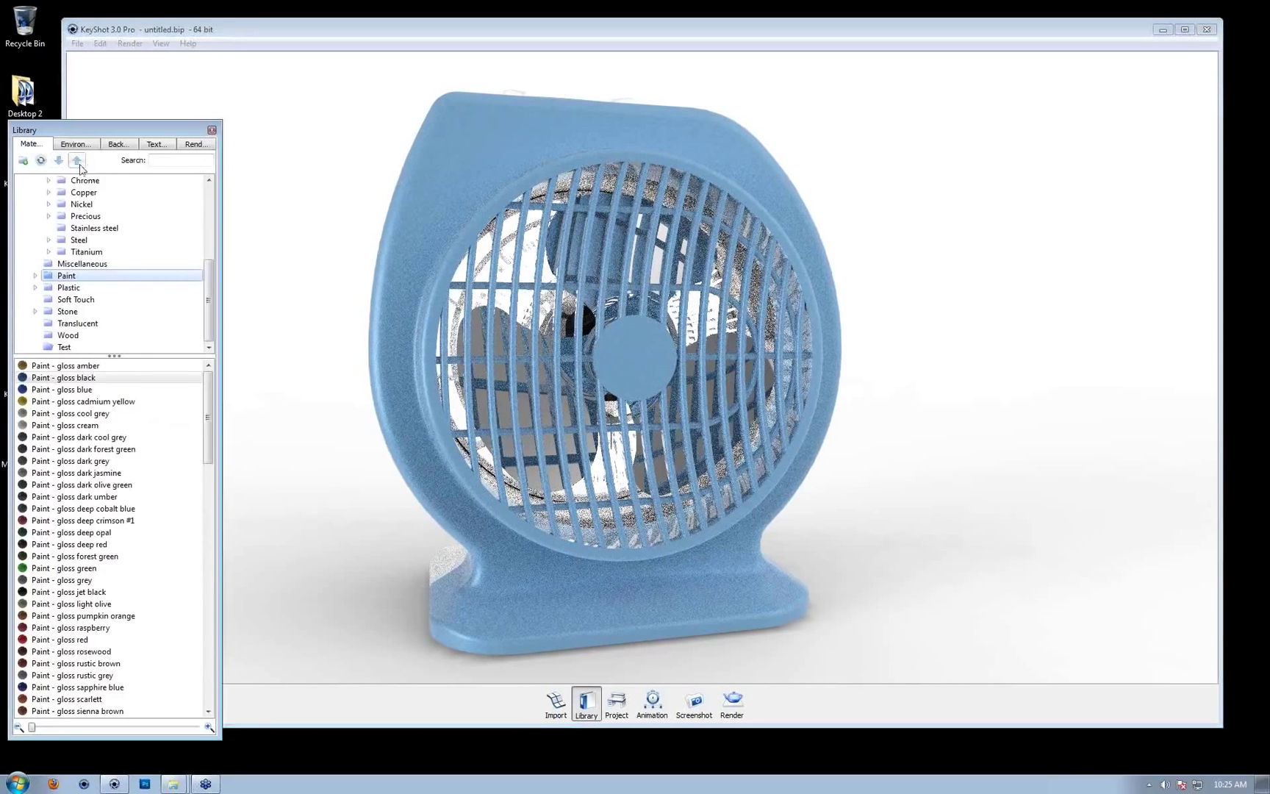
pyautogui.moveTo(81, 449); pyautogui.dragTo(94, 582)
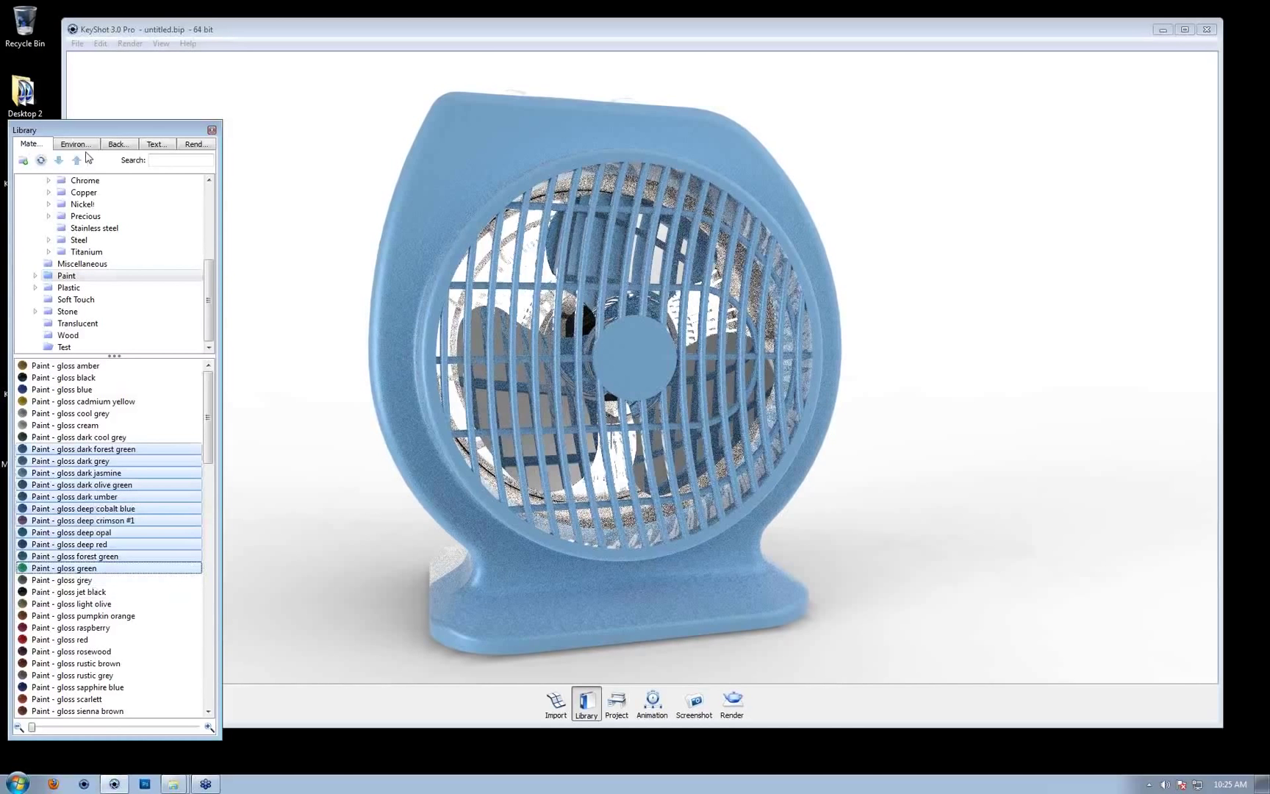
pyautogui.click(78, 161)
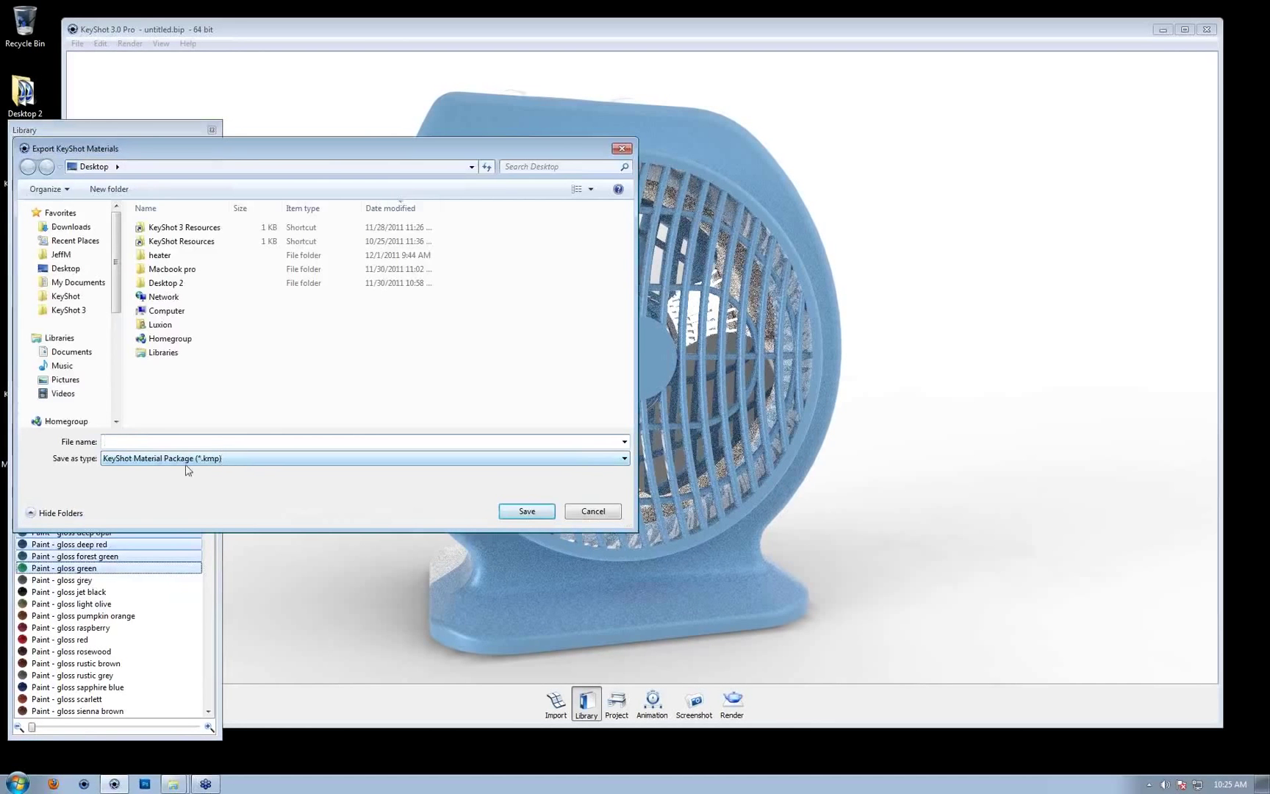
pyautogui.click(566, 515)
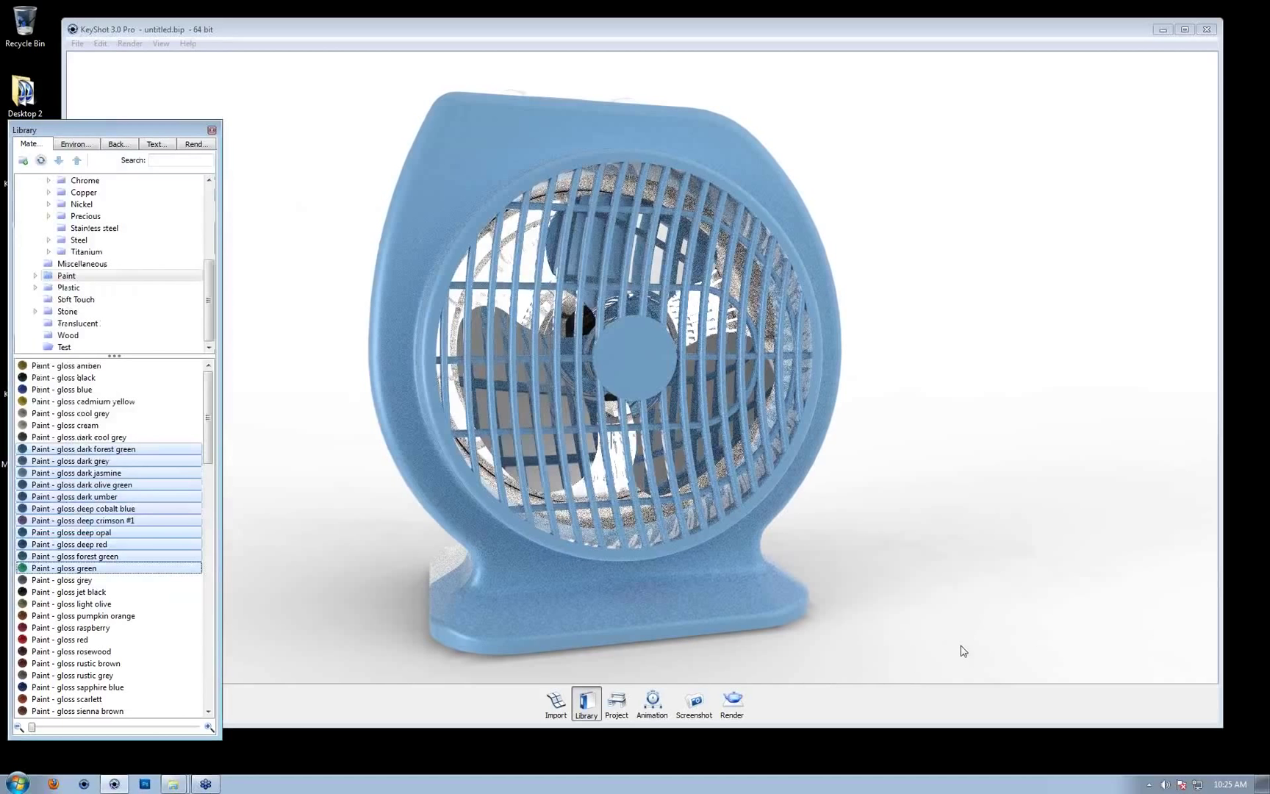
# View the material import dialog for KMP and MTL files, cancel it, and close the library
pyautogui.click(74, 389)
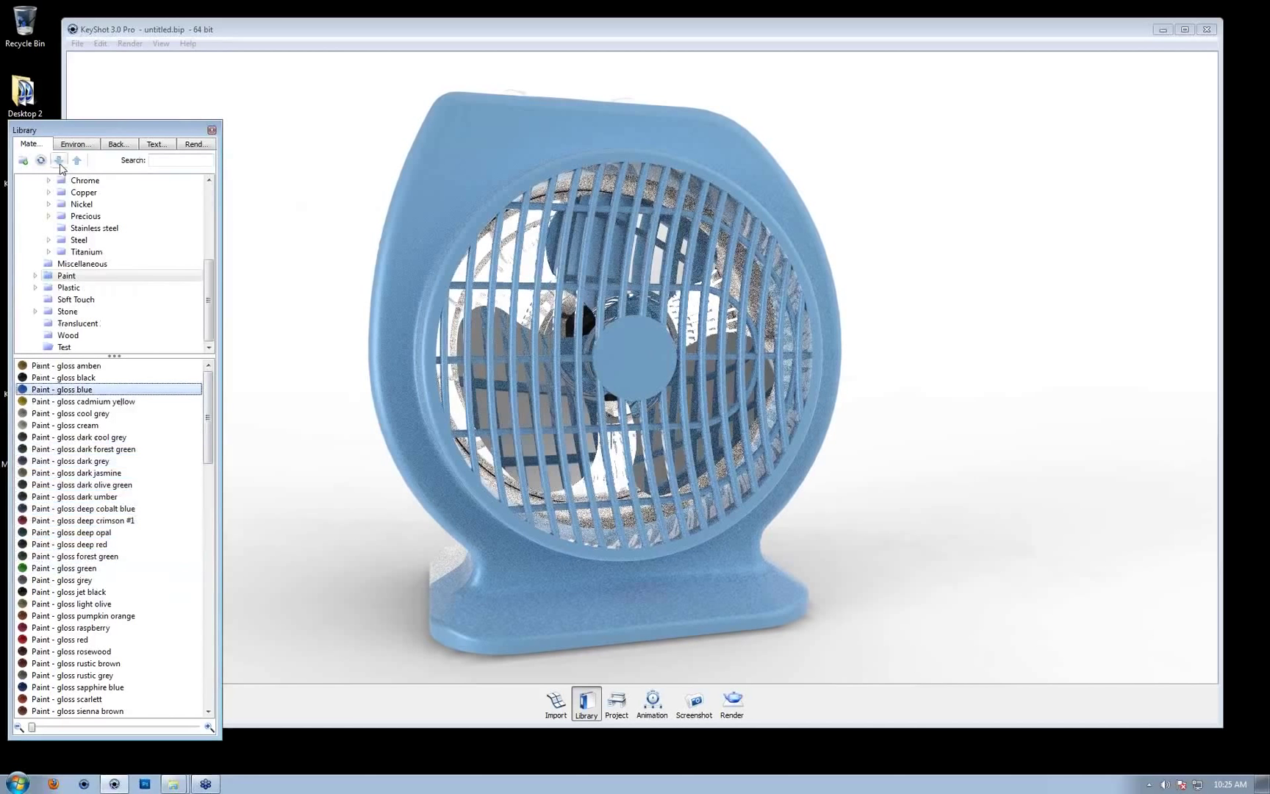
pyautogui.click(59, 161)
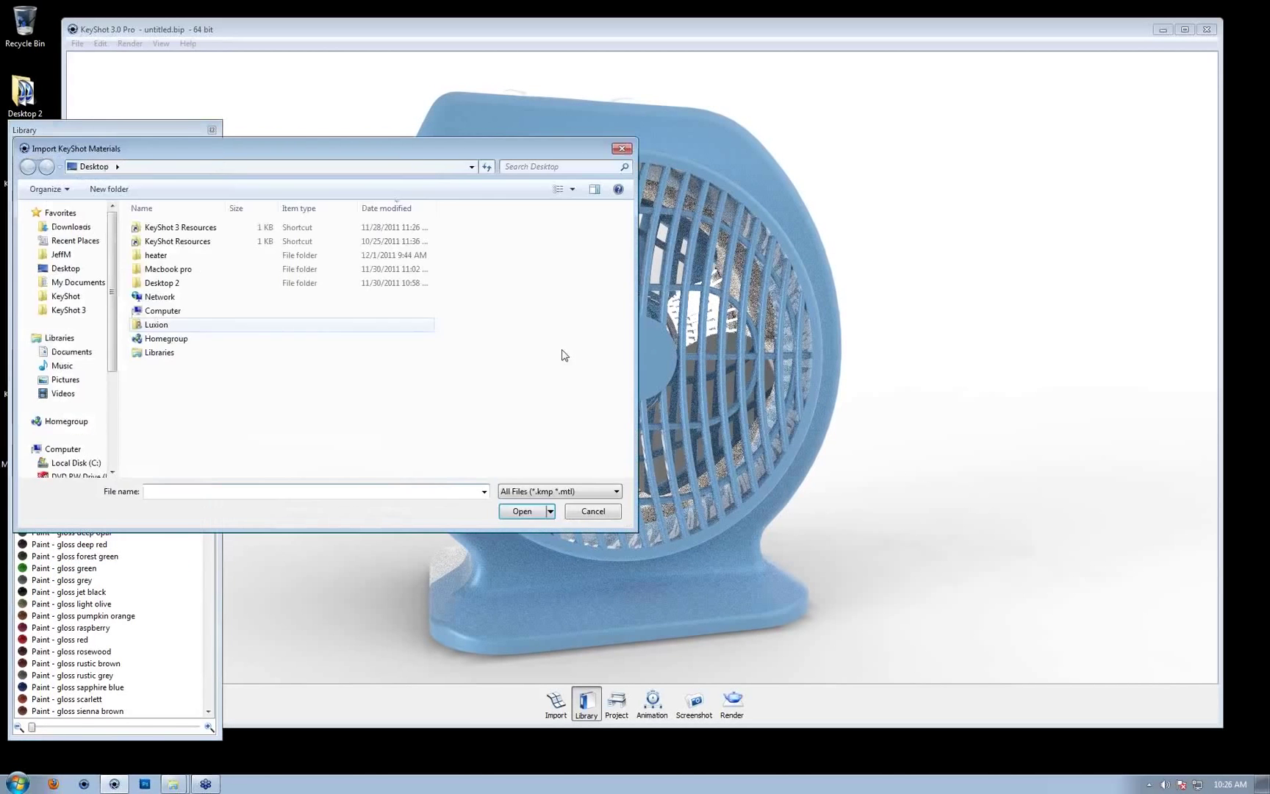
pyautogui.click(591, 512)
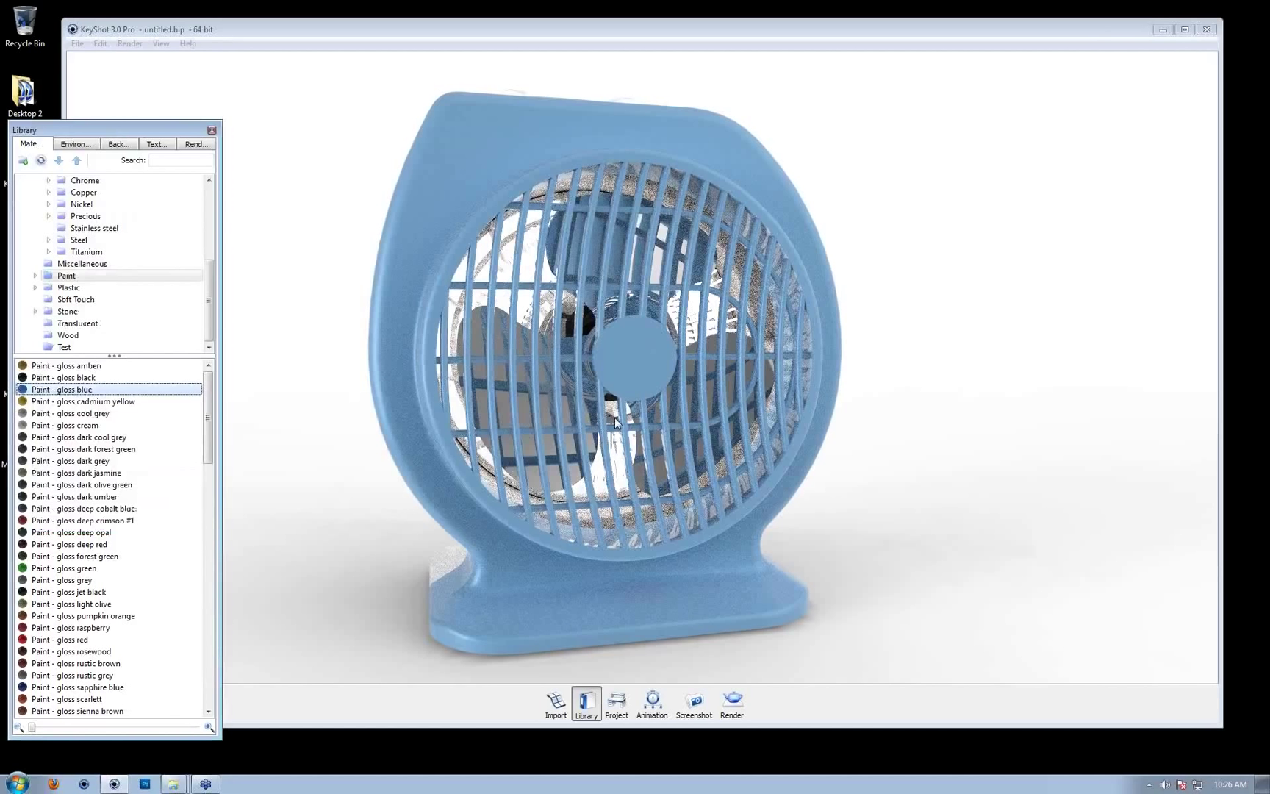
pyautogui.click(948, 489)
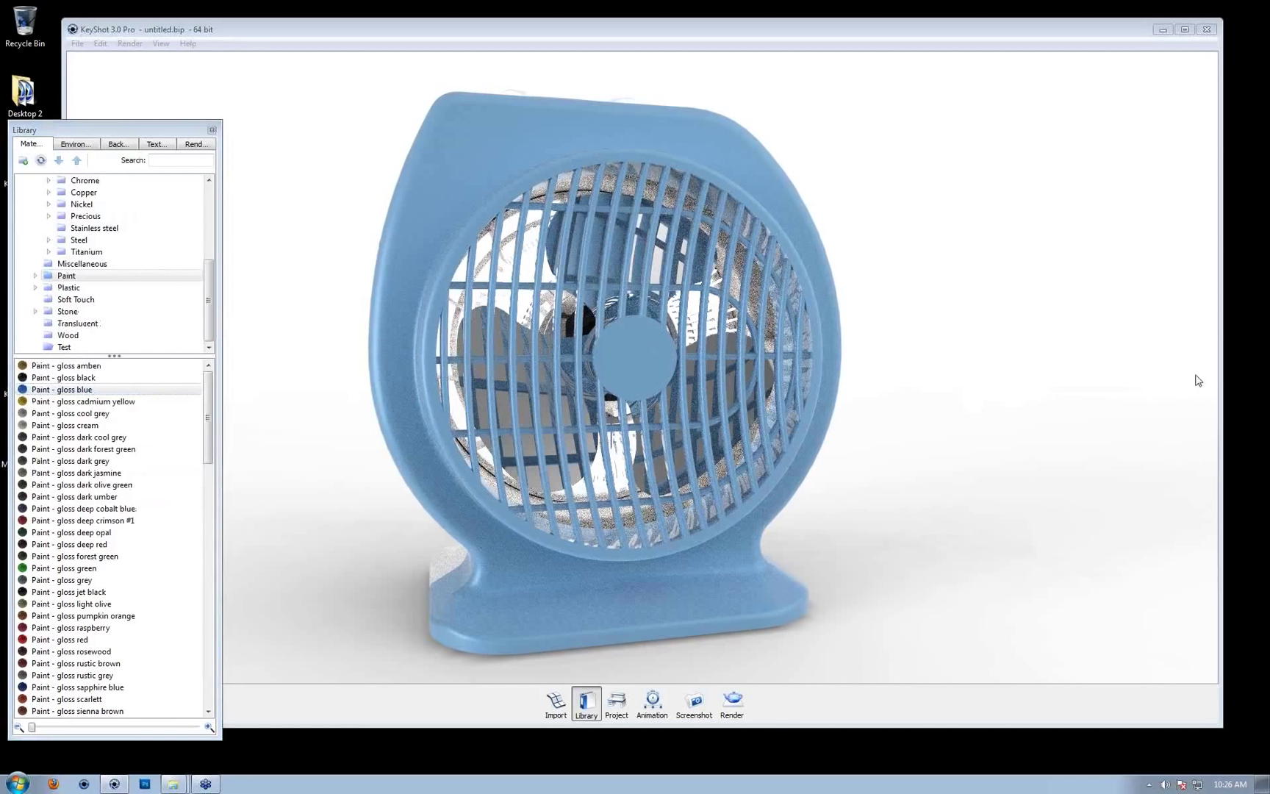
pyautogui.click(212, 130)
# Set the emissive Warm Light #1 material to a deep red colour and its intensity to 24.9
pyautogui.moveTo(955, 356); pyautogui.dragTo(748, 377)
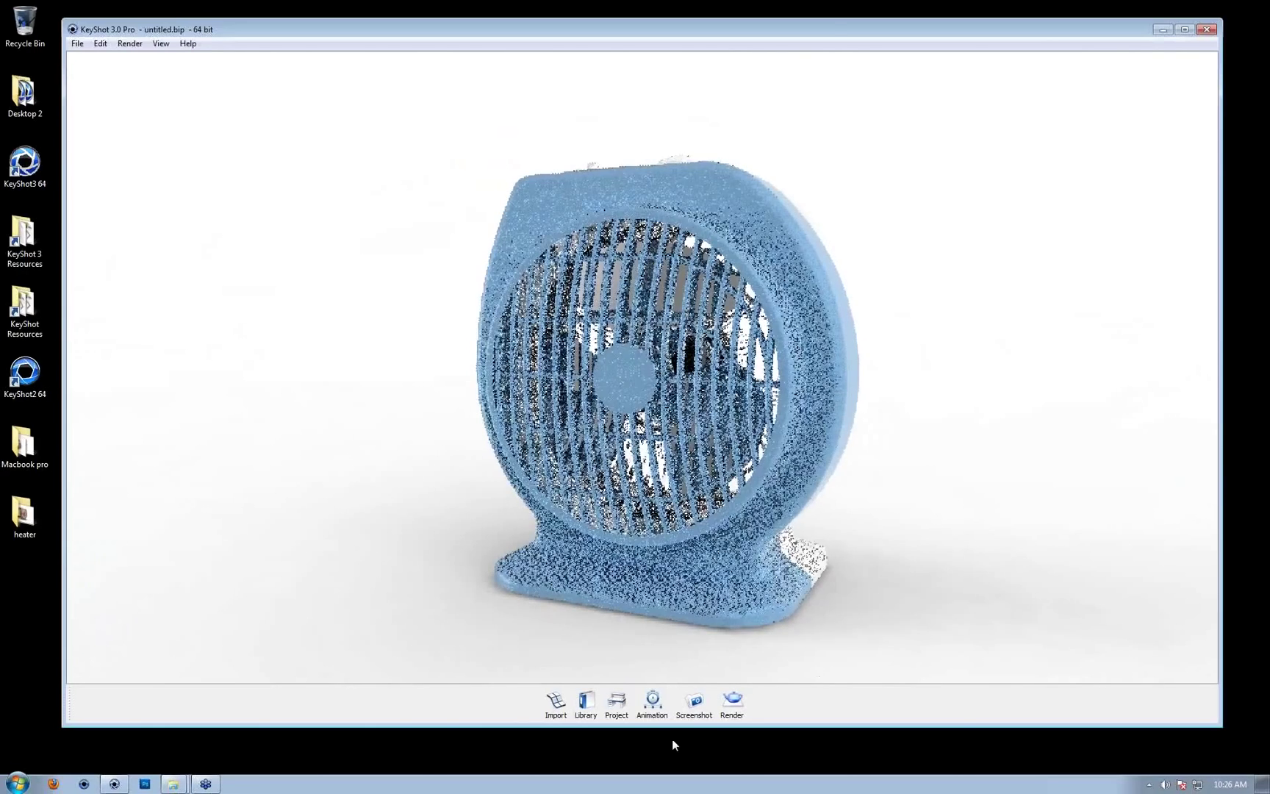
pyautogui.press('space')
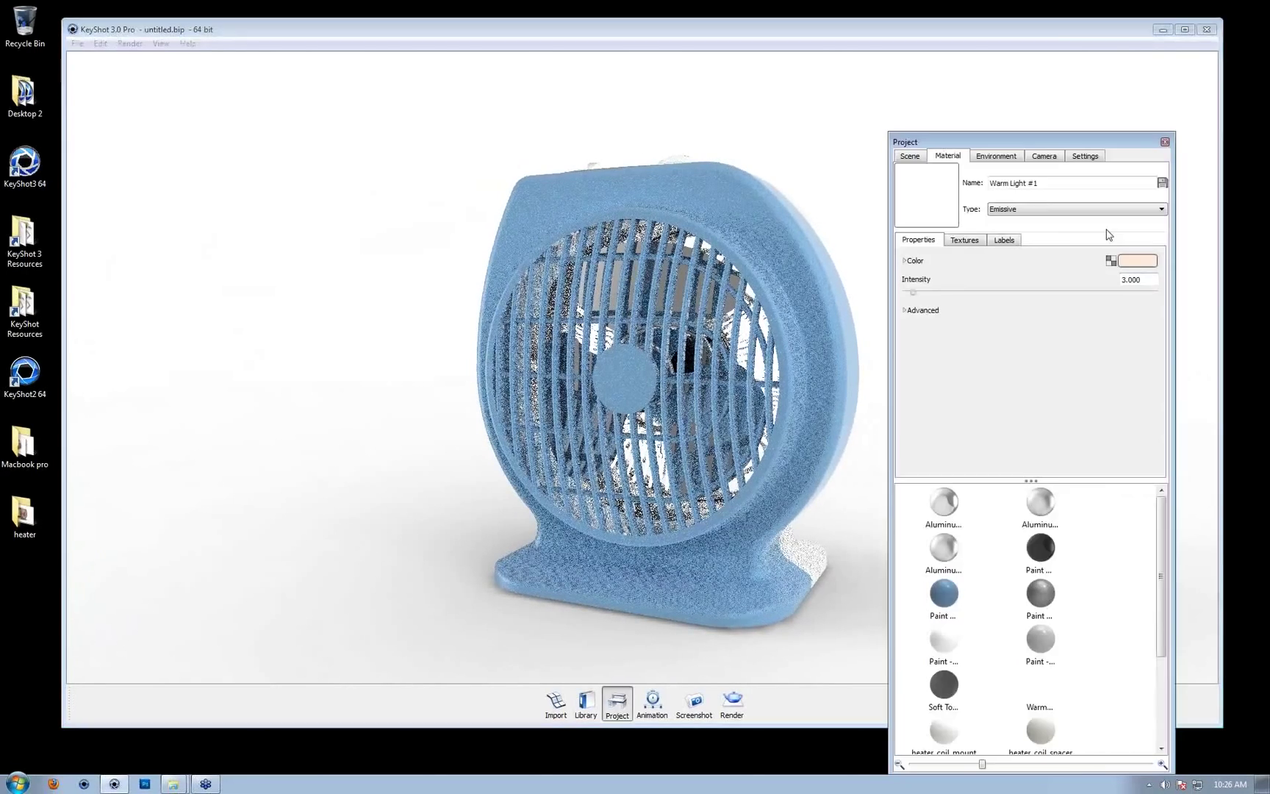
pyautogui.click(1136, 260)
pyautogui.click(1169, 358)
pyautogui.click(1185, 376)
pyautogui.click(1188, 386)
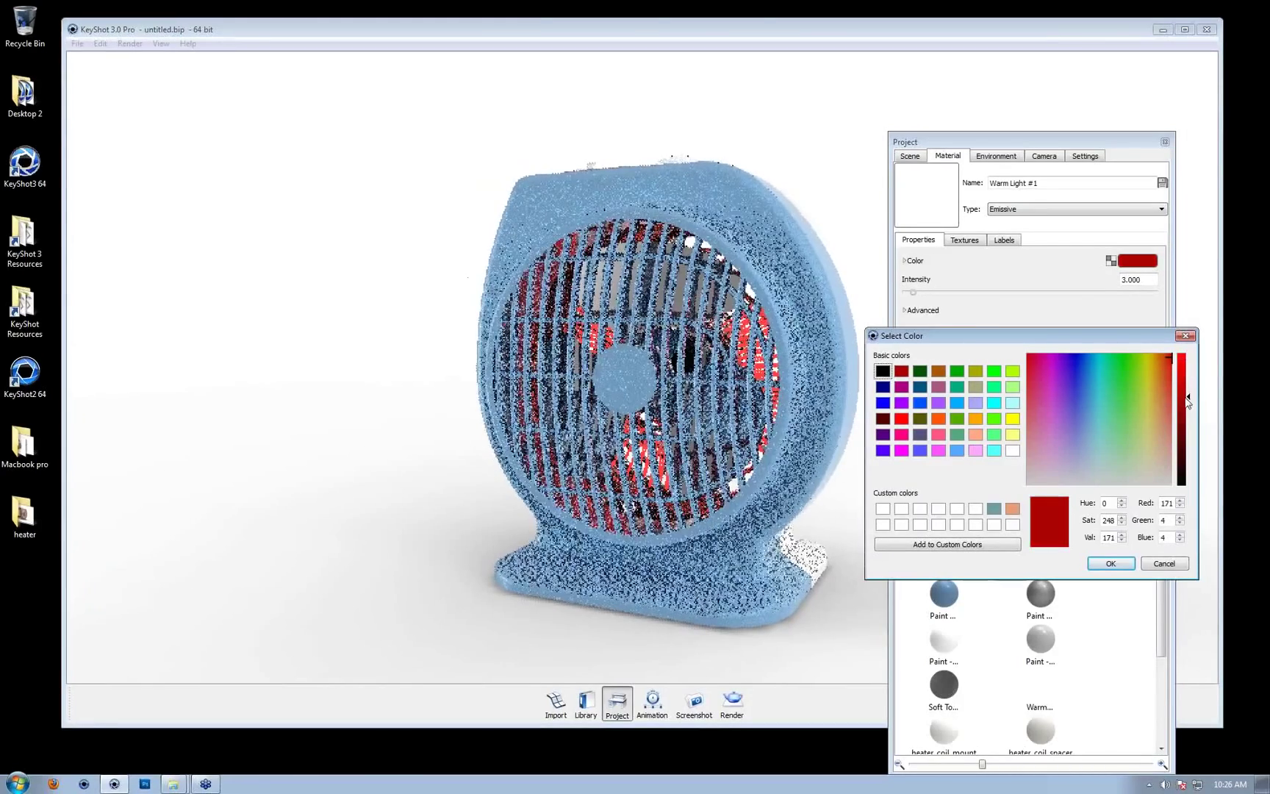
pyautogui.click(1110, 563)
pyautogui.moveTo(913, 292); pyautogui.dragTo(969, 294)
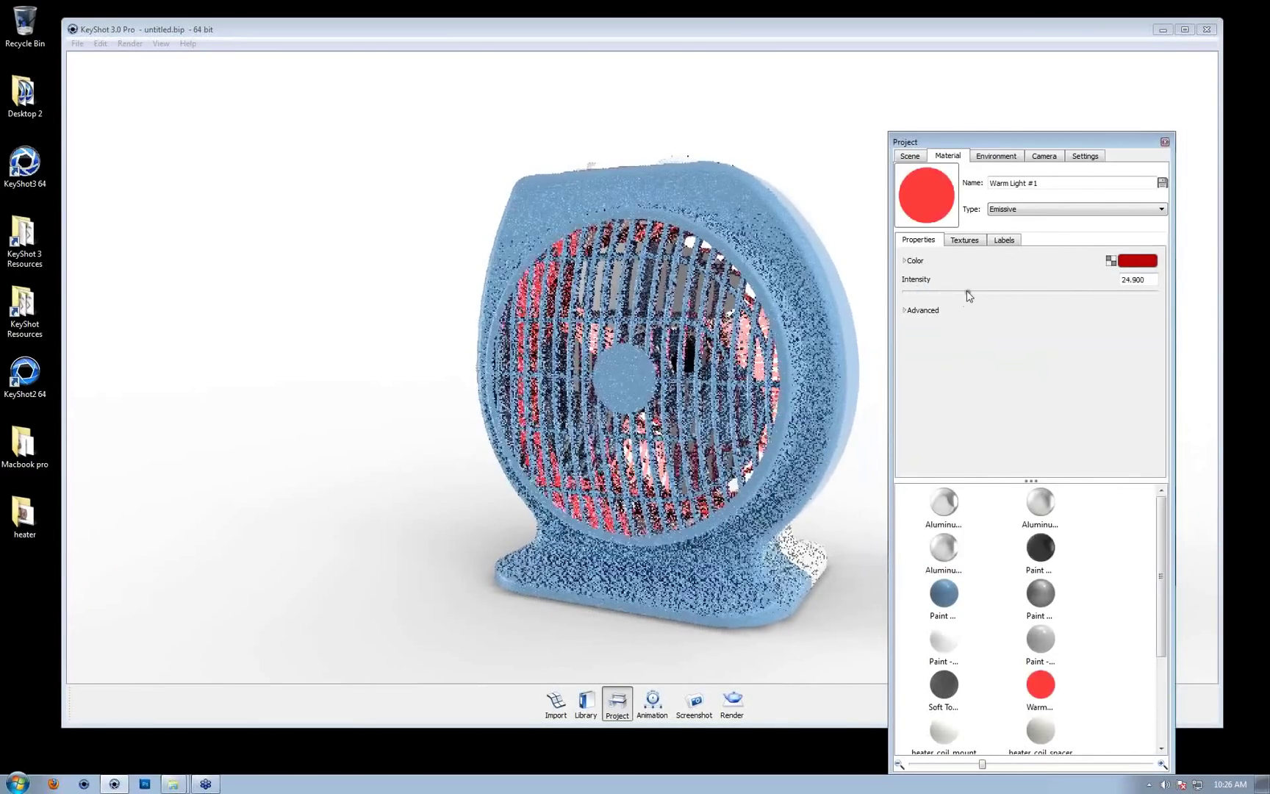
# Shift the Warm Light #1 colour to an orange-red of RGB 189, 25, 3 and set its intensity to 23.3
pyautogui.click(1137, 260)
pyautogui.click(1165, 360)
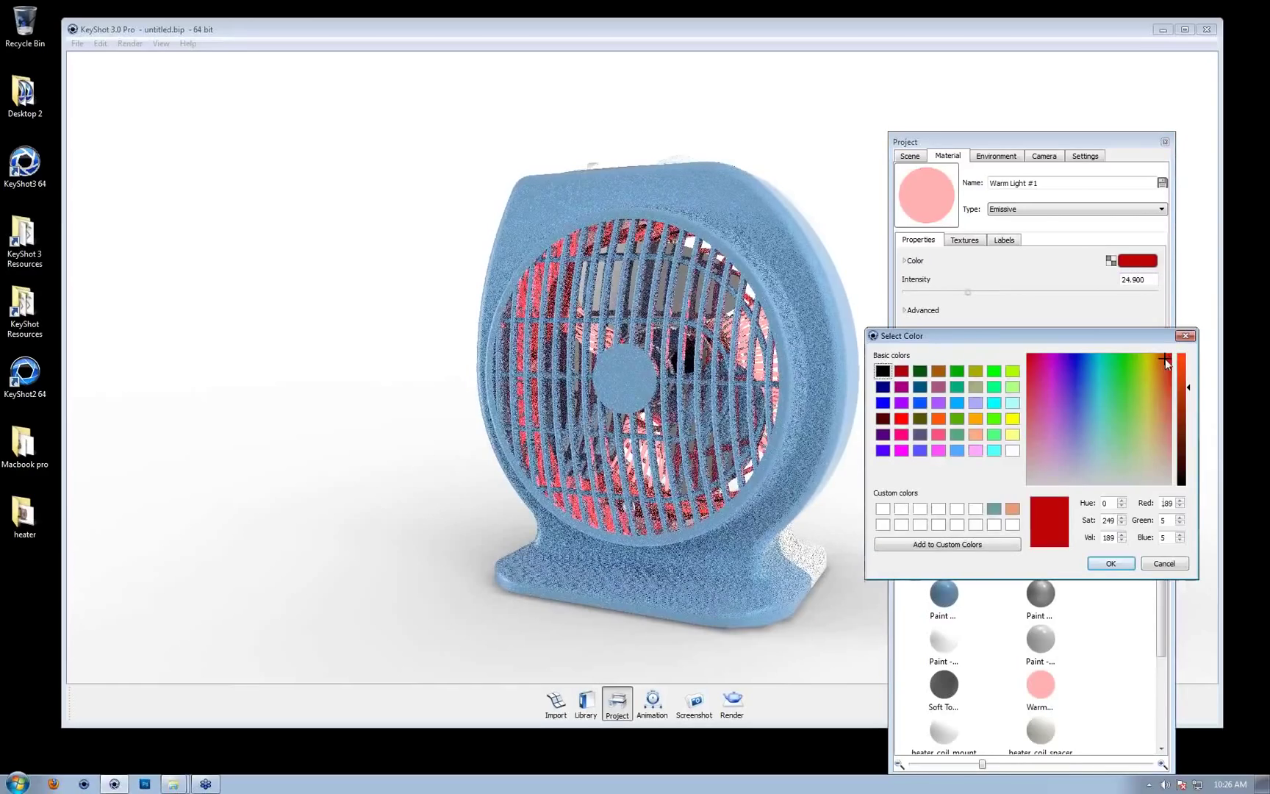
pyautogui.click(1168, 359)
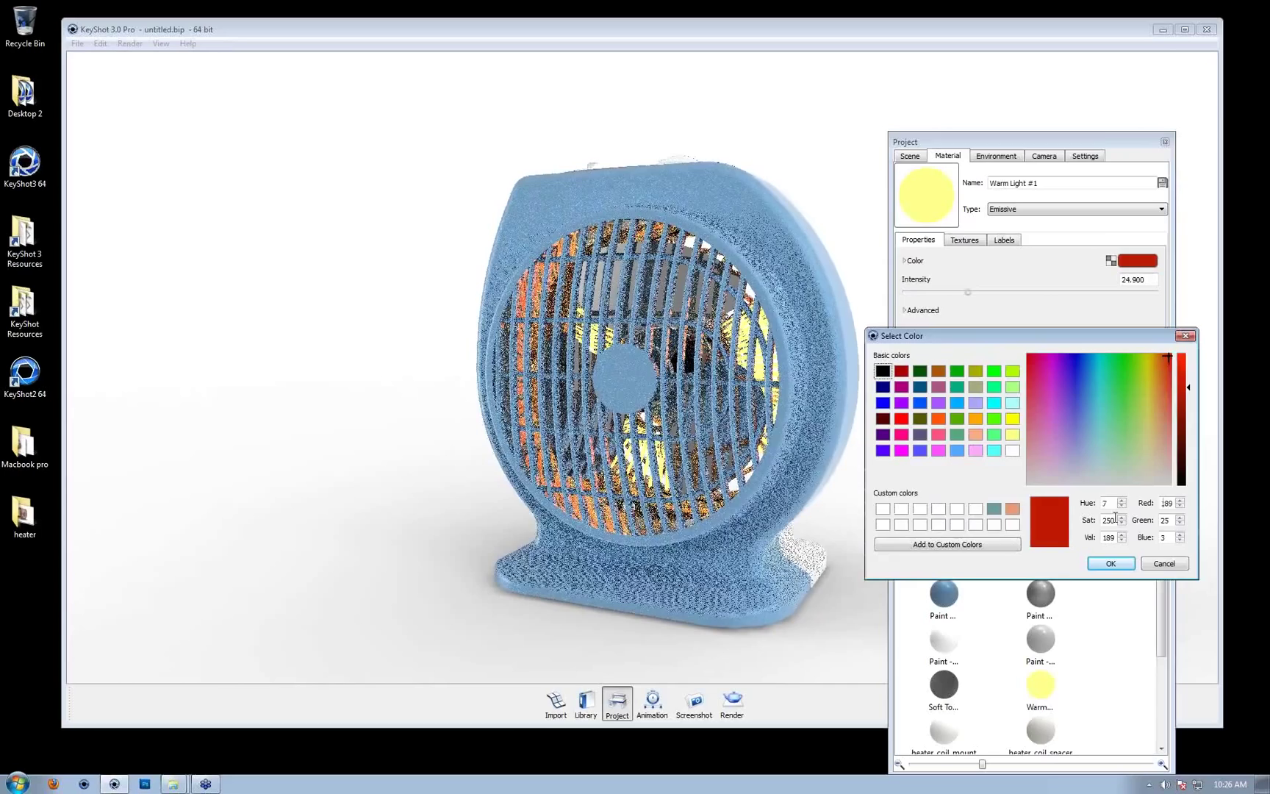
pyautogui.click(1110, 563)
pyautogui.moveTo(968, 290); pyautogui.dragTo(958, 292)
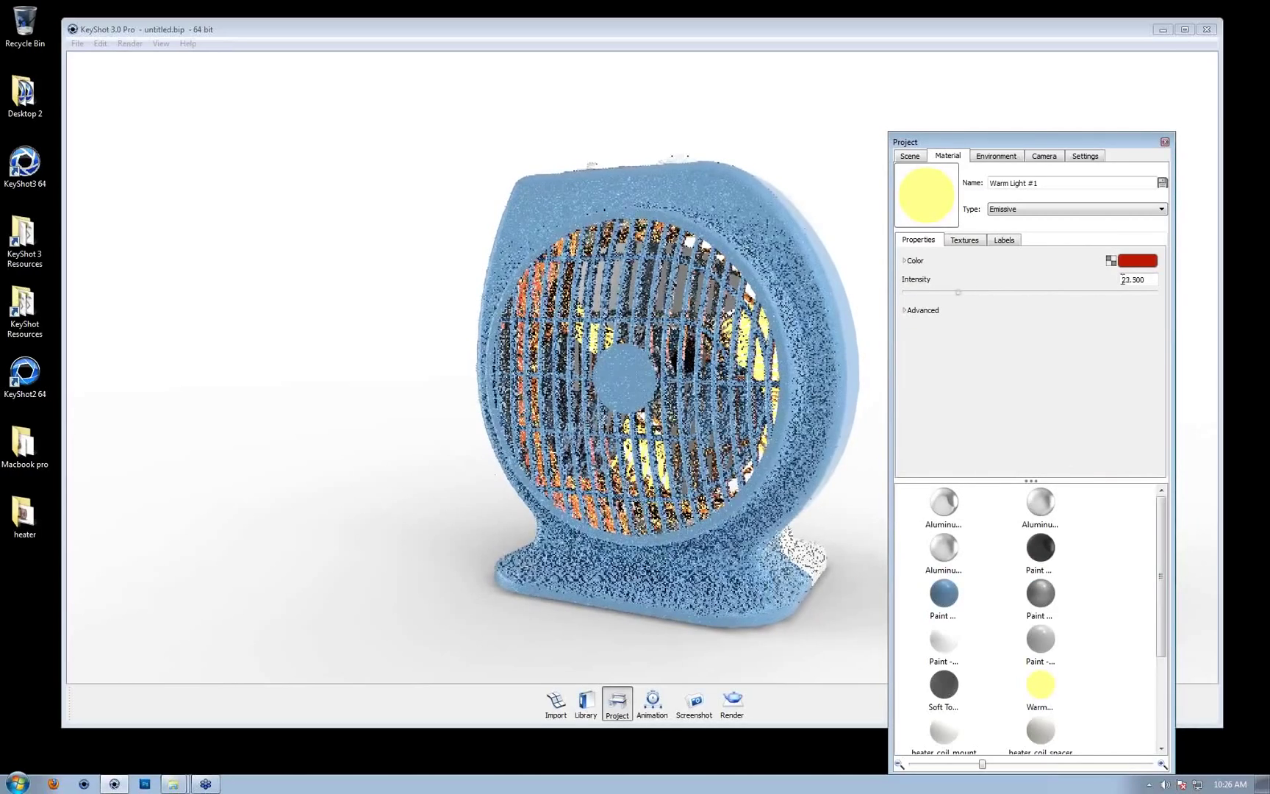
# Close the Project window and orbit around the heater to view its glowing interior and top control knobs from above
pyautogui.click(1165, 142)
pyautogui.moveTo(411, 382); pyautogui.dragTo(807, 510)
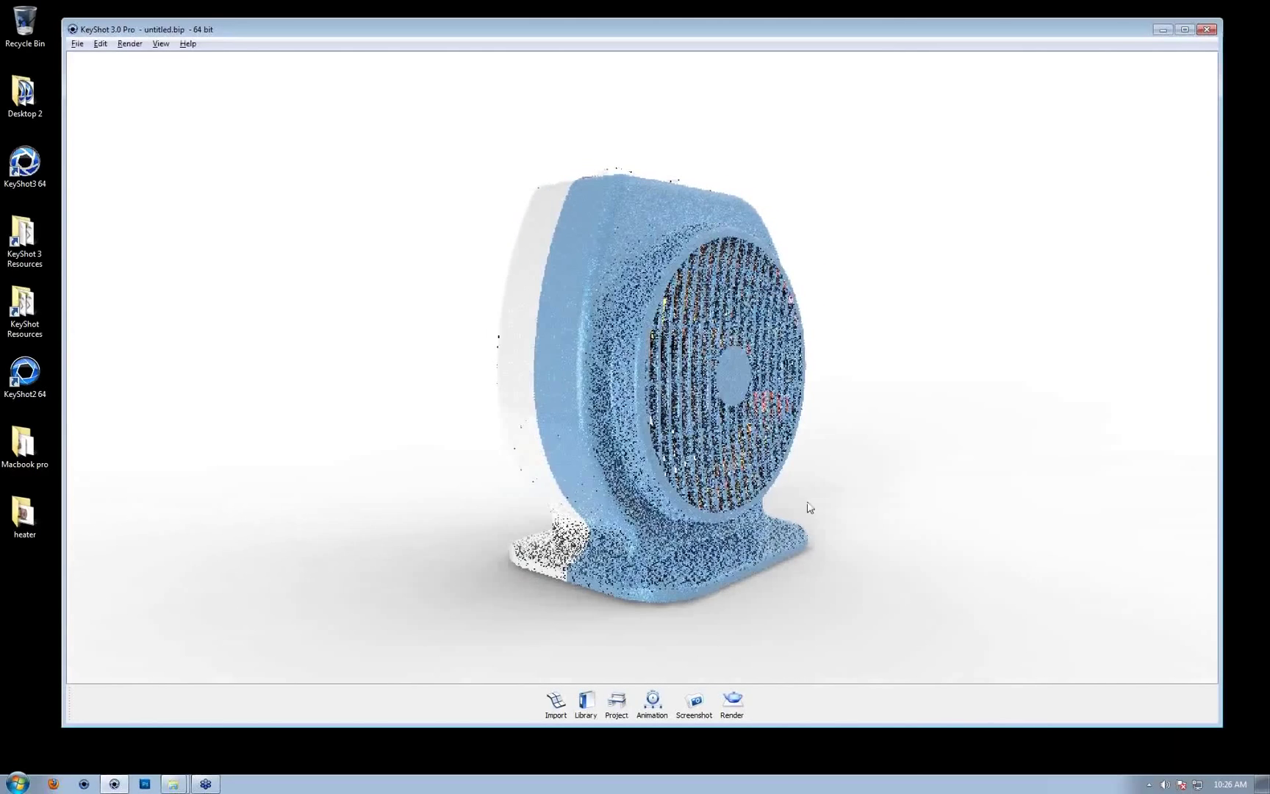
pyautogui.moveTo(906, 198); pyautogui.dragTo(795, 473)
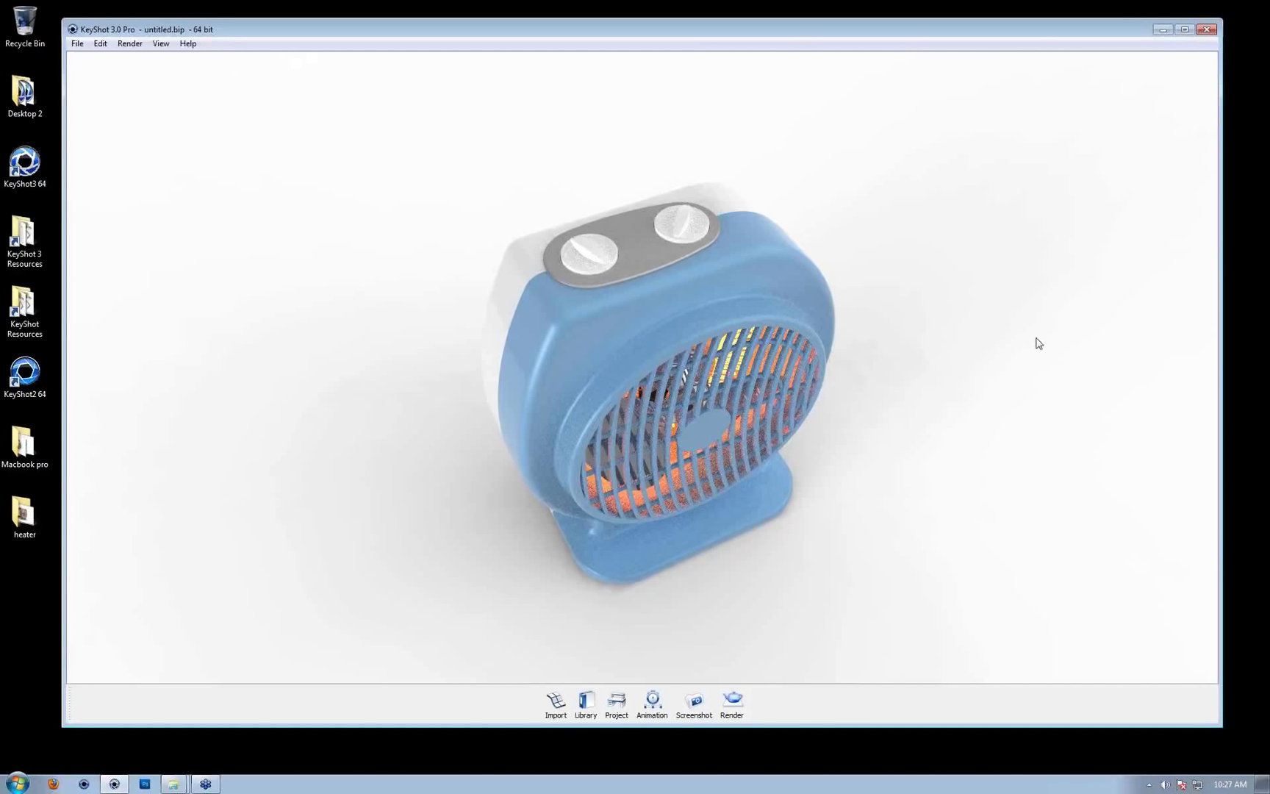
# Turn on performance mode and orbit the camera around the heater towards its side
pyautogui.press('alt')
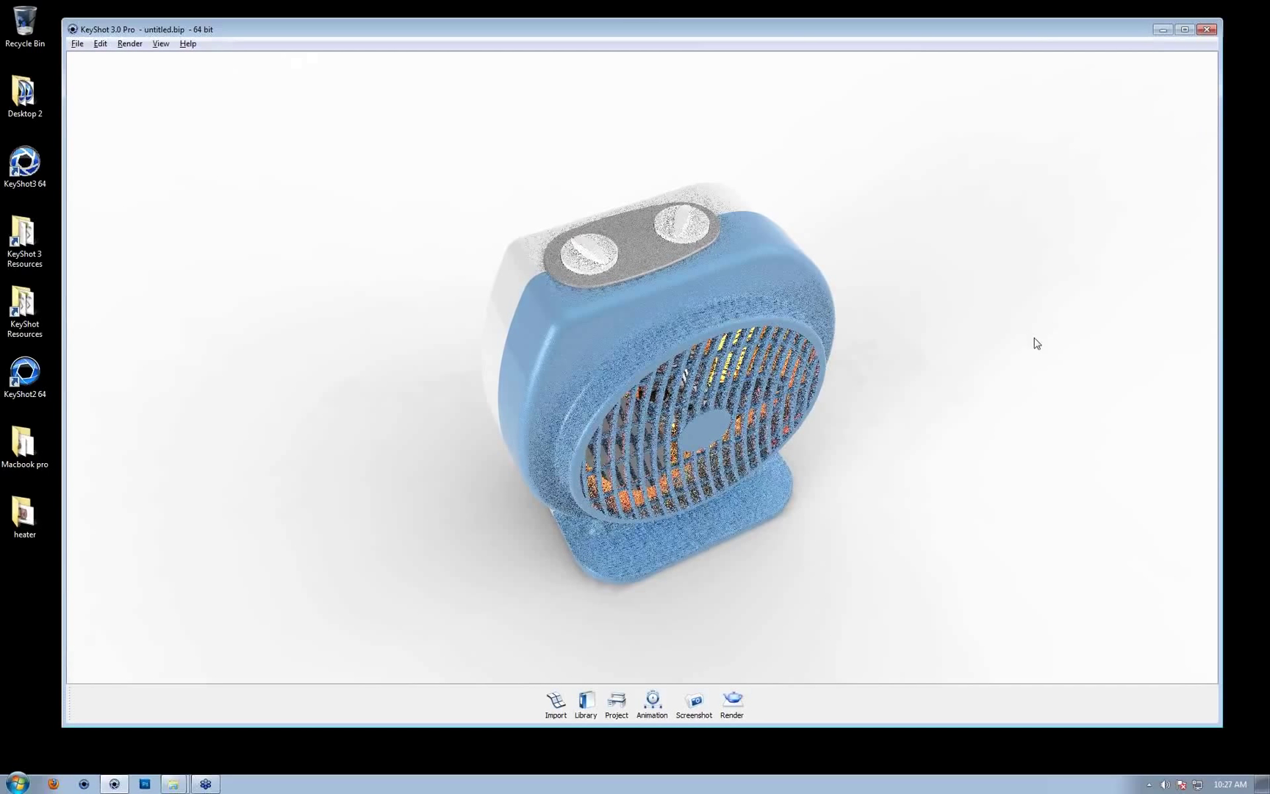
pyautogui.hotkey('alt', 'p')
pyautogui.moveTo(497, 362); pyautogui.dragTo(820, 316)
pyautogui.moveTo(742, 425); pyautogui.dragTo(766, 498)
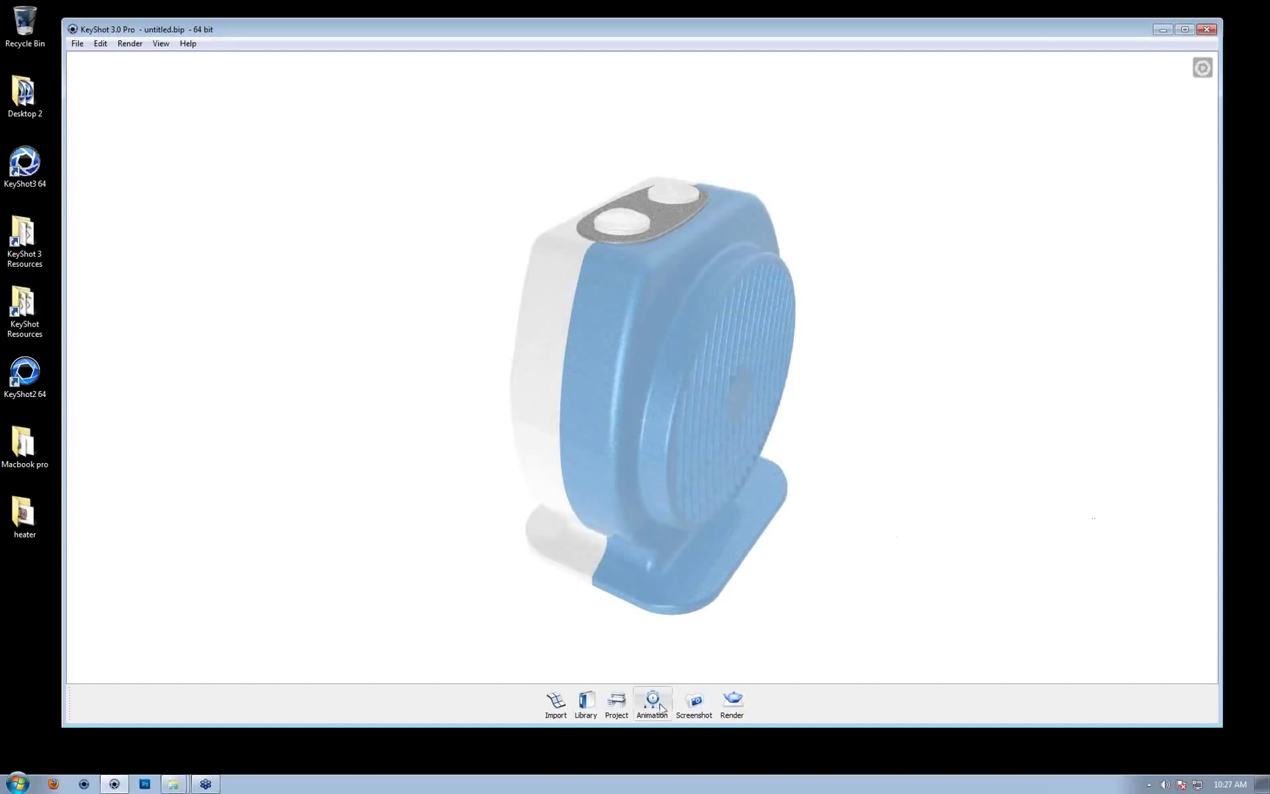
# Open the project's scene tree and highlight heater_shell_front, a heater_foot and a heater_screw to examine the parts available for animation
pyautogui.click(616, 702)
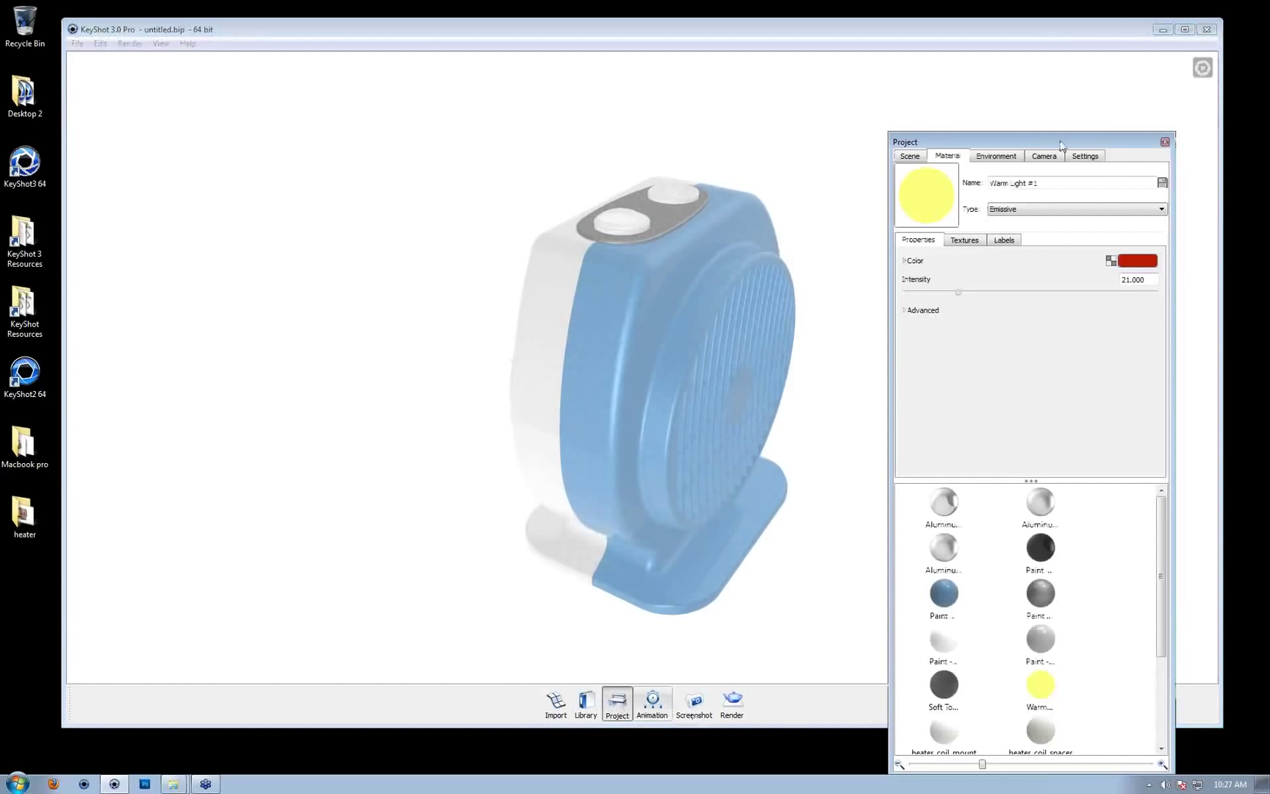
pyautogui.moveTo(1060, 141); pyautogui.dragTo(1155, 57)
pyautogui.click(1004, 72)
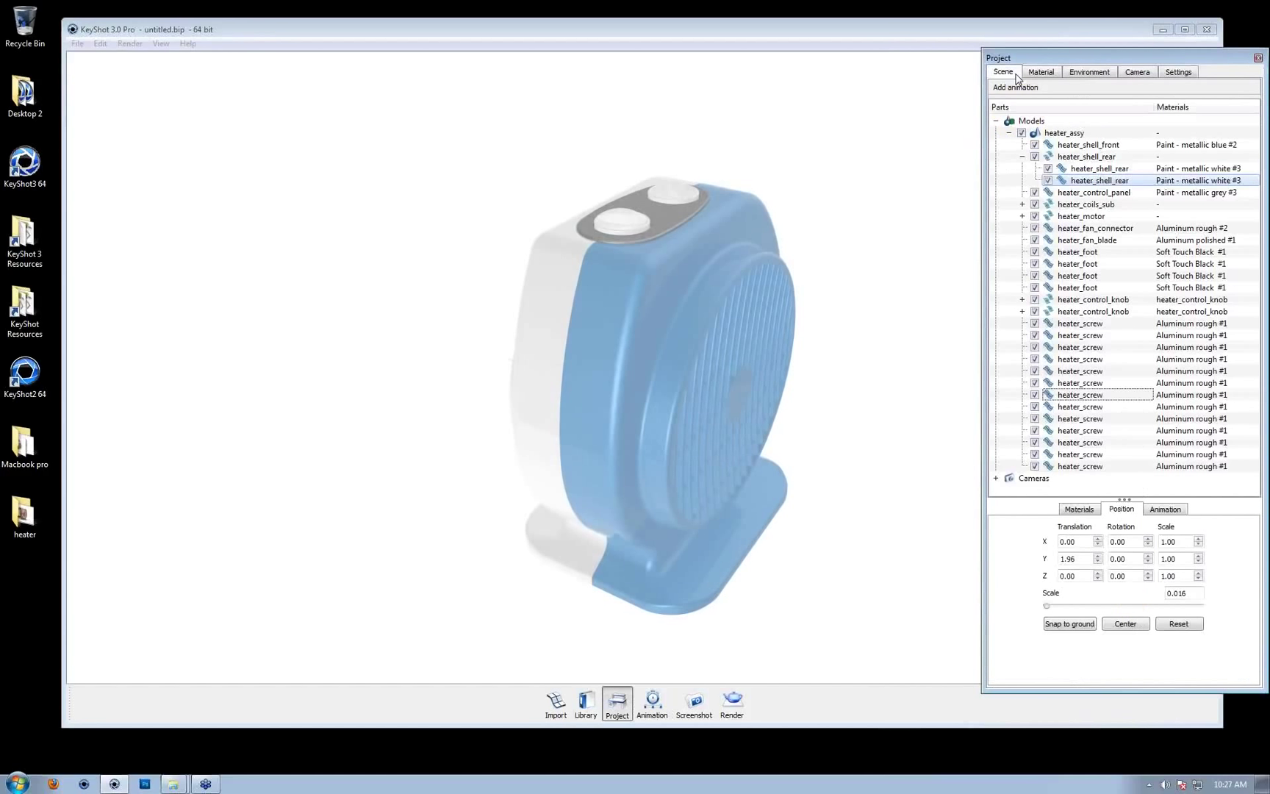
pyautogui.click(1090, 144)
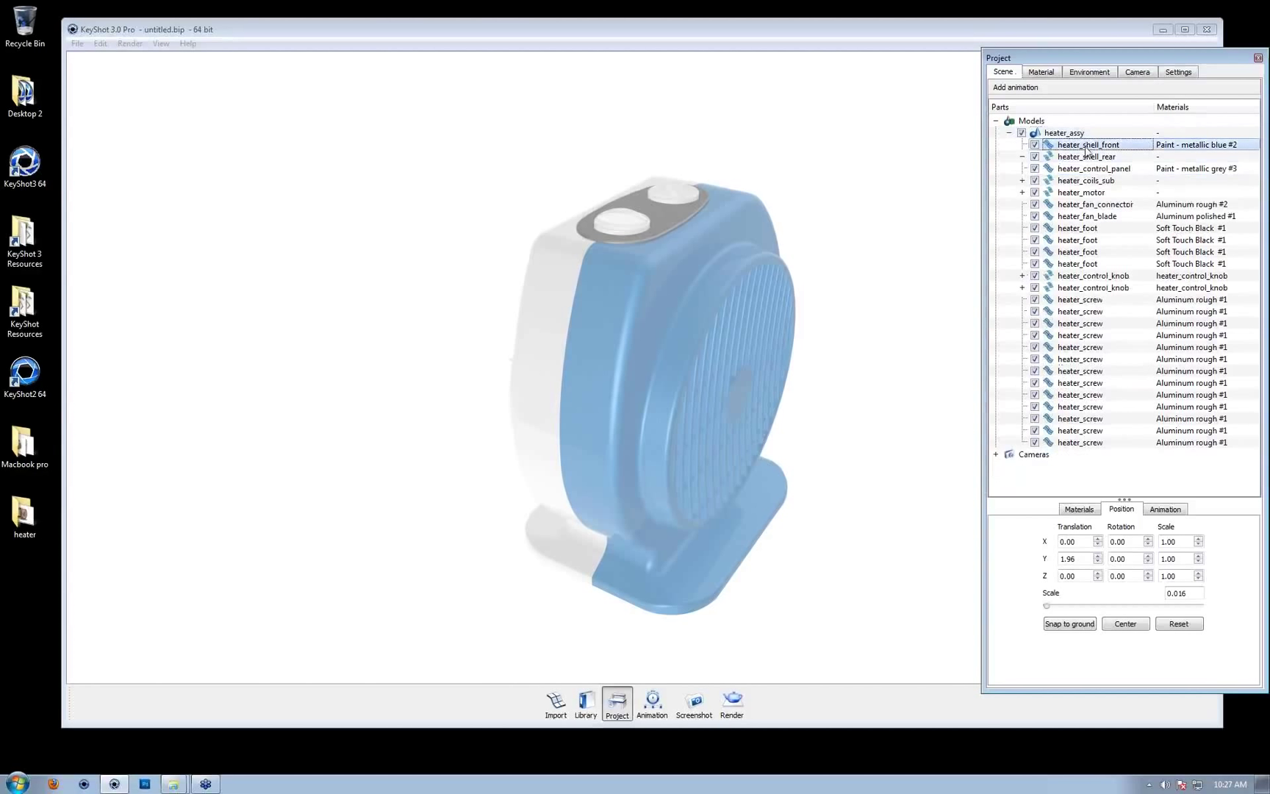
pyautogui.click(1088, 251)
pyautogui.click(1088, 406)
pyautogui.click(1079, 253)
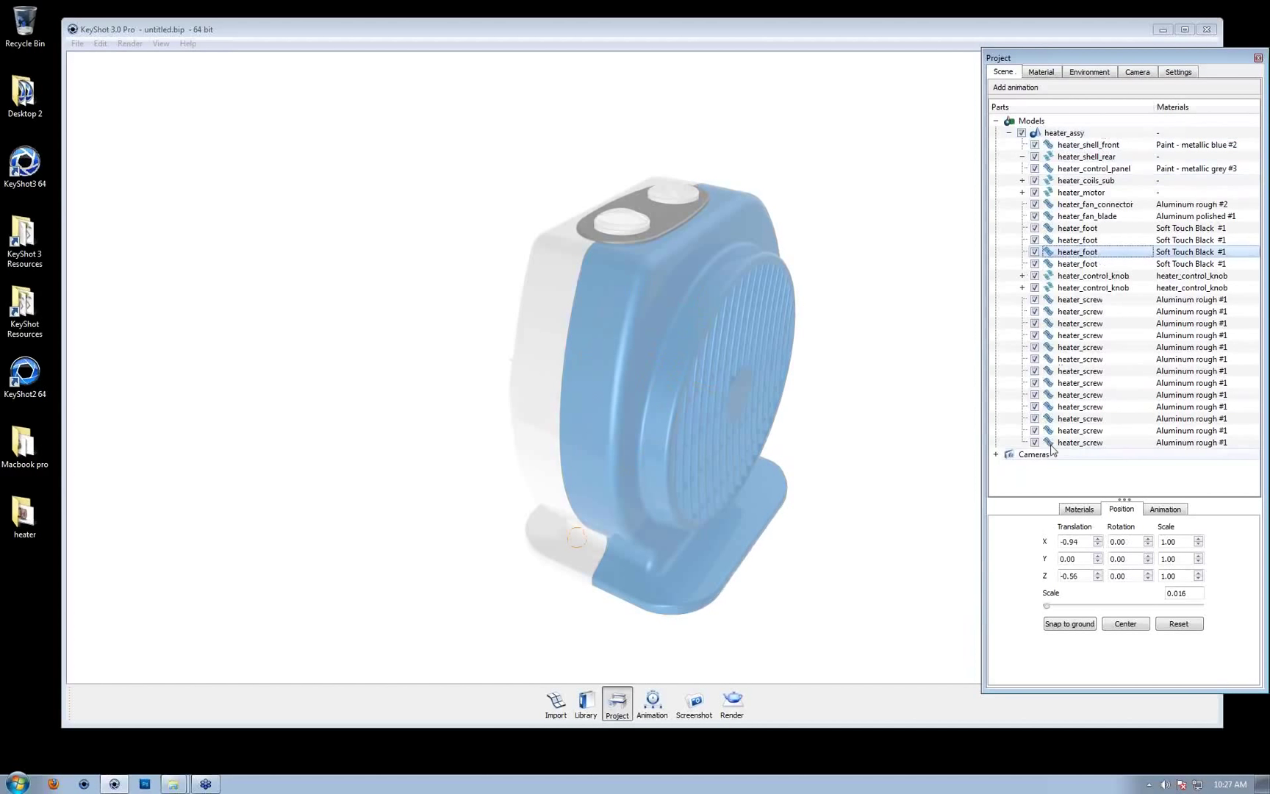
pyautogui.click(1078, 327)
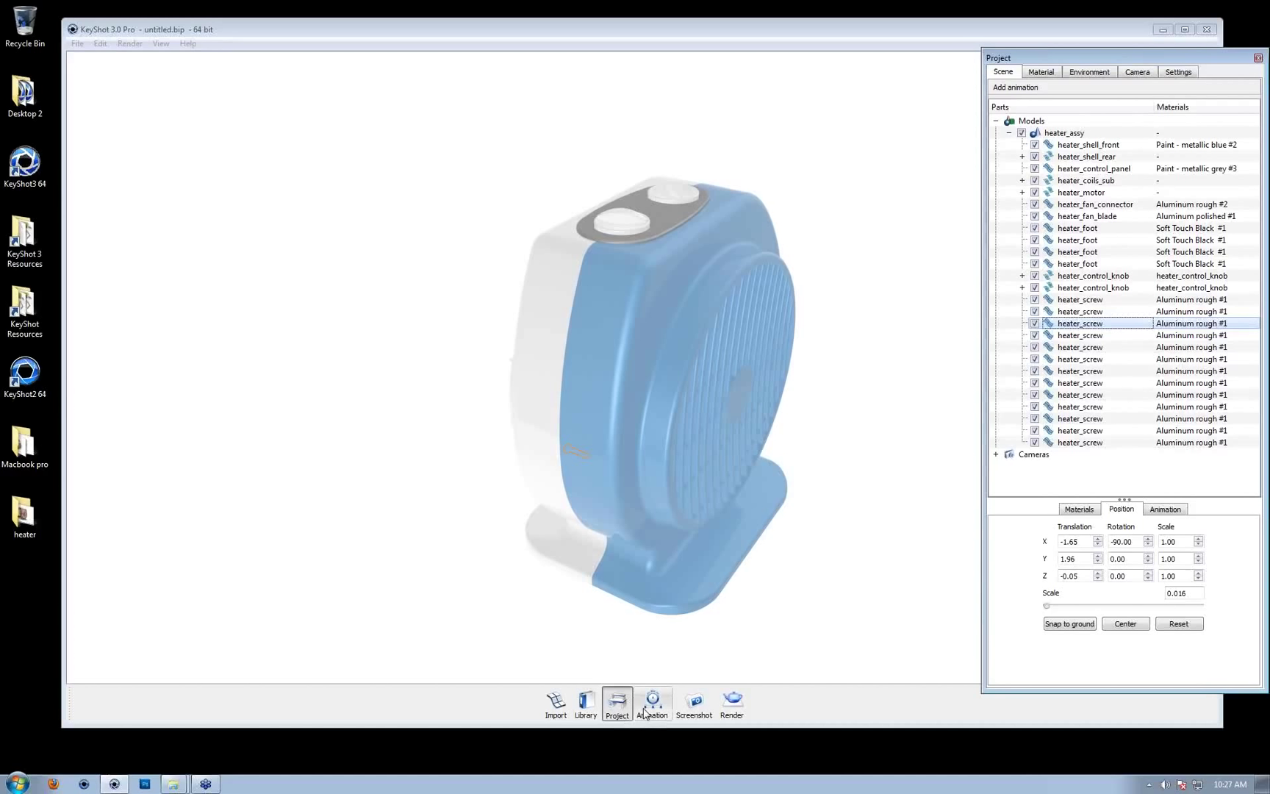
# Open the Animation timeline, shrink it below the model, close the Project window, and orbit the heater to show its front grille
pyautogui.click(651, 704)
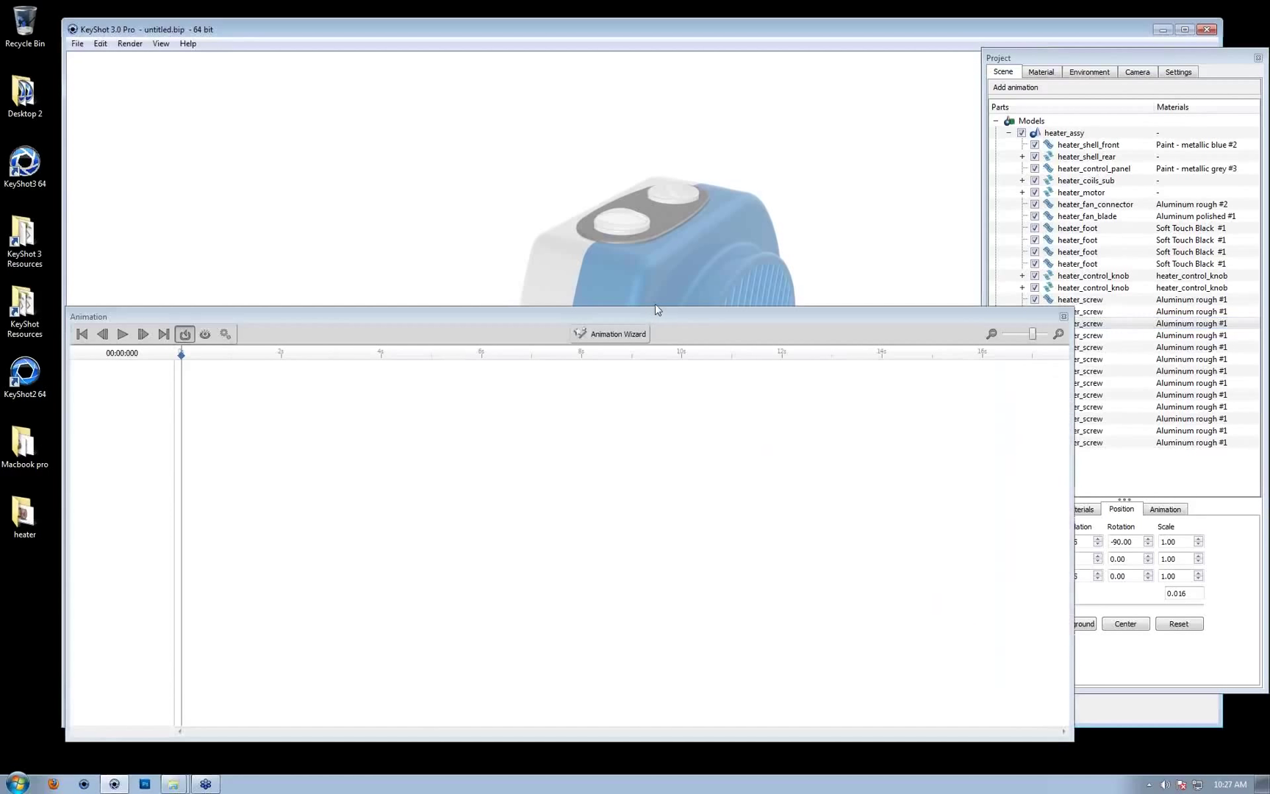
pyautogui.moveTo(656, 308); pyautogui.dragTo(704, 605)
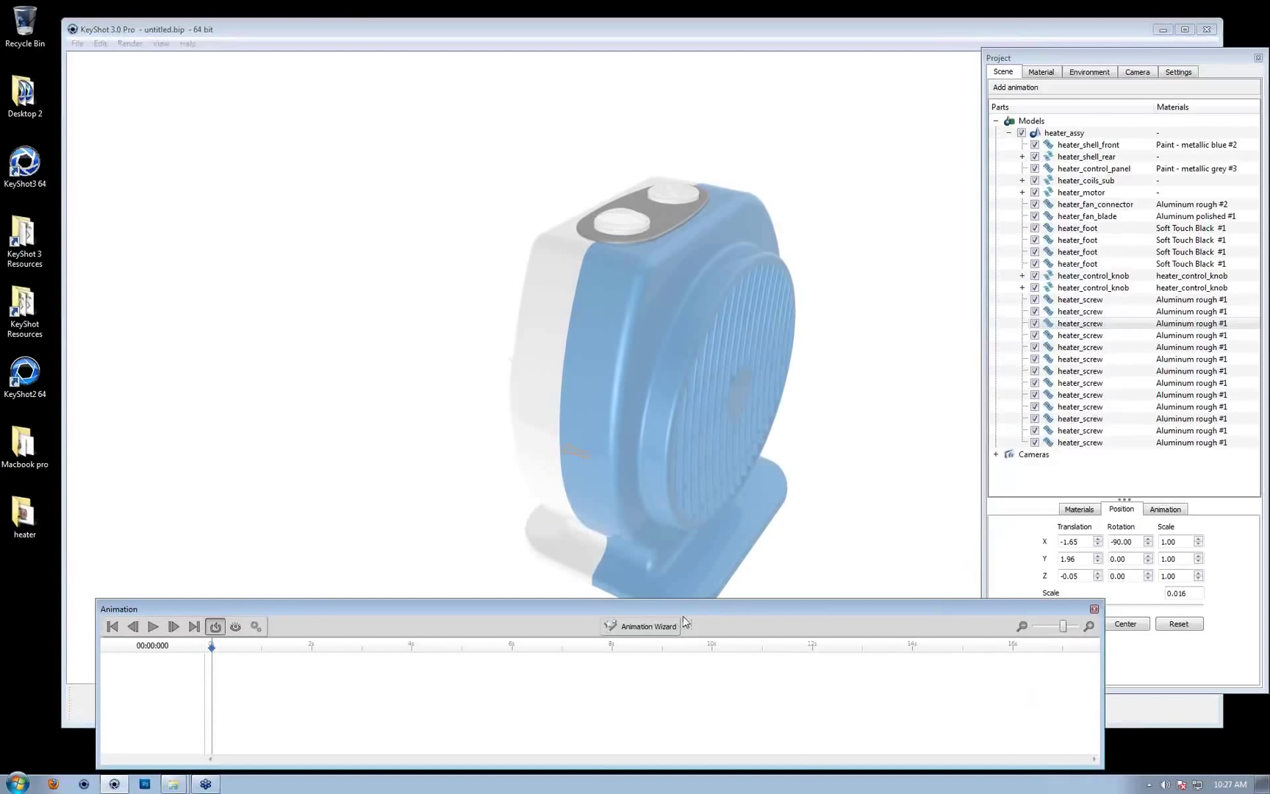
pyautogui.click(1259, 58)
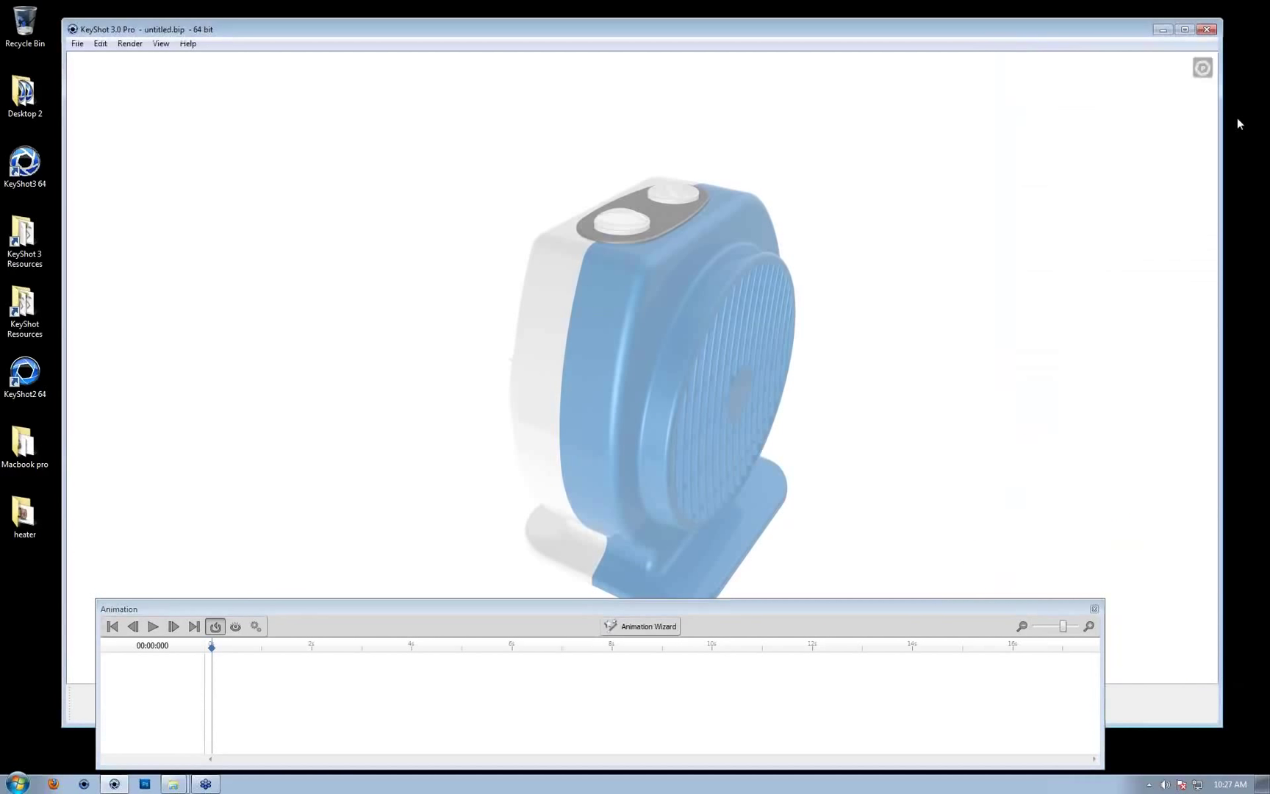
pyautogui.moveTo(804, 29); pyautogui.dragTo(803, 19)
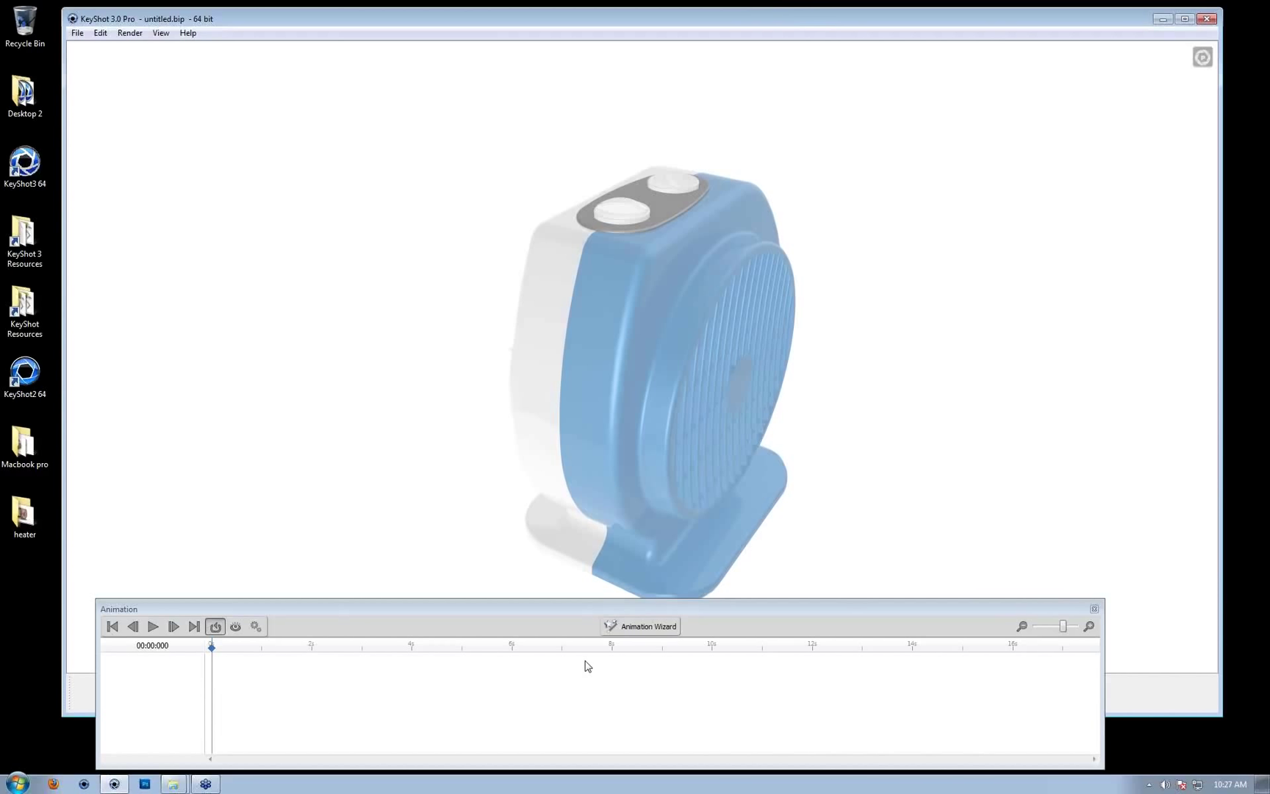
pyautogui.moveTo(661, 437); pyautogui.dragTo(685, 294)
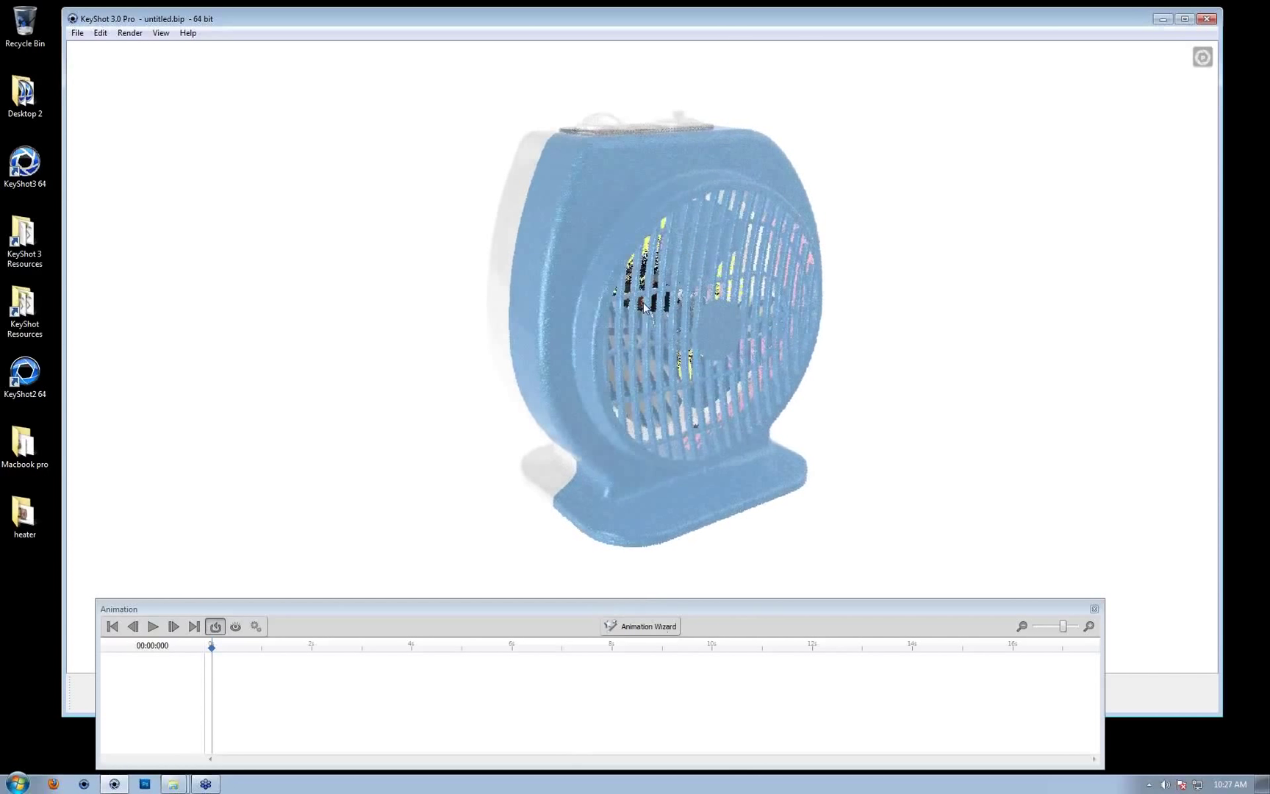
# Start a model/part Translation animation with the Animation Wizard and select heater_shell_front from the heater_assy parts
pyautogui.click(640, 629)
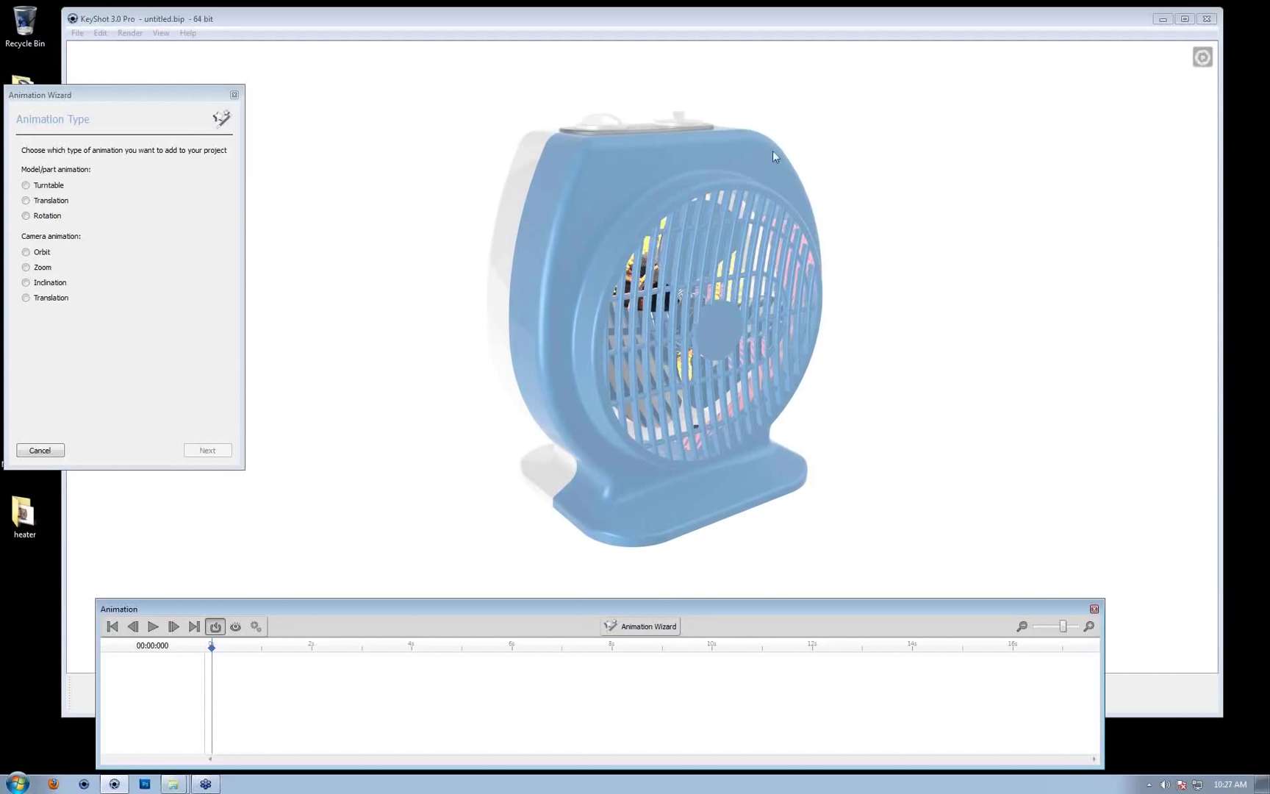
pyautogui.click(51, 204)
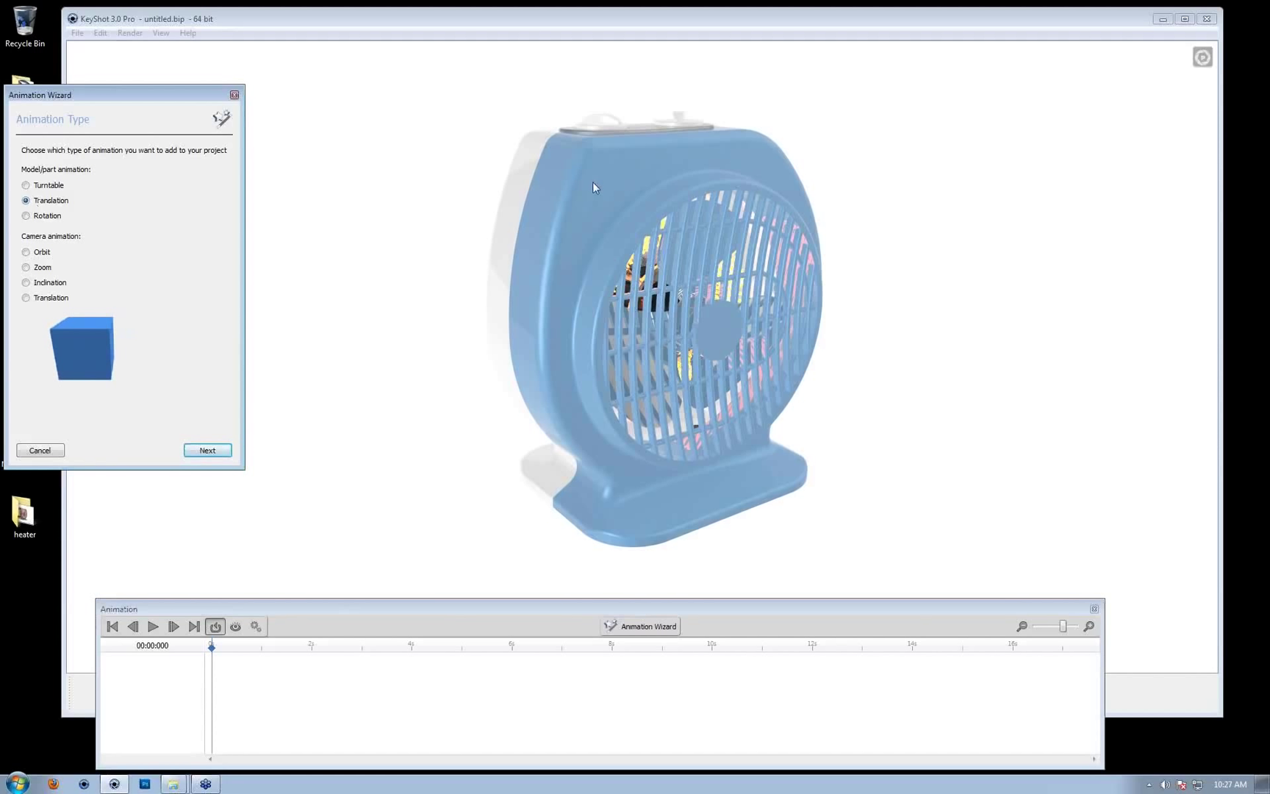
pyautogui.click(206, 450)
pyautogui.click(43, 186)
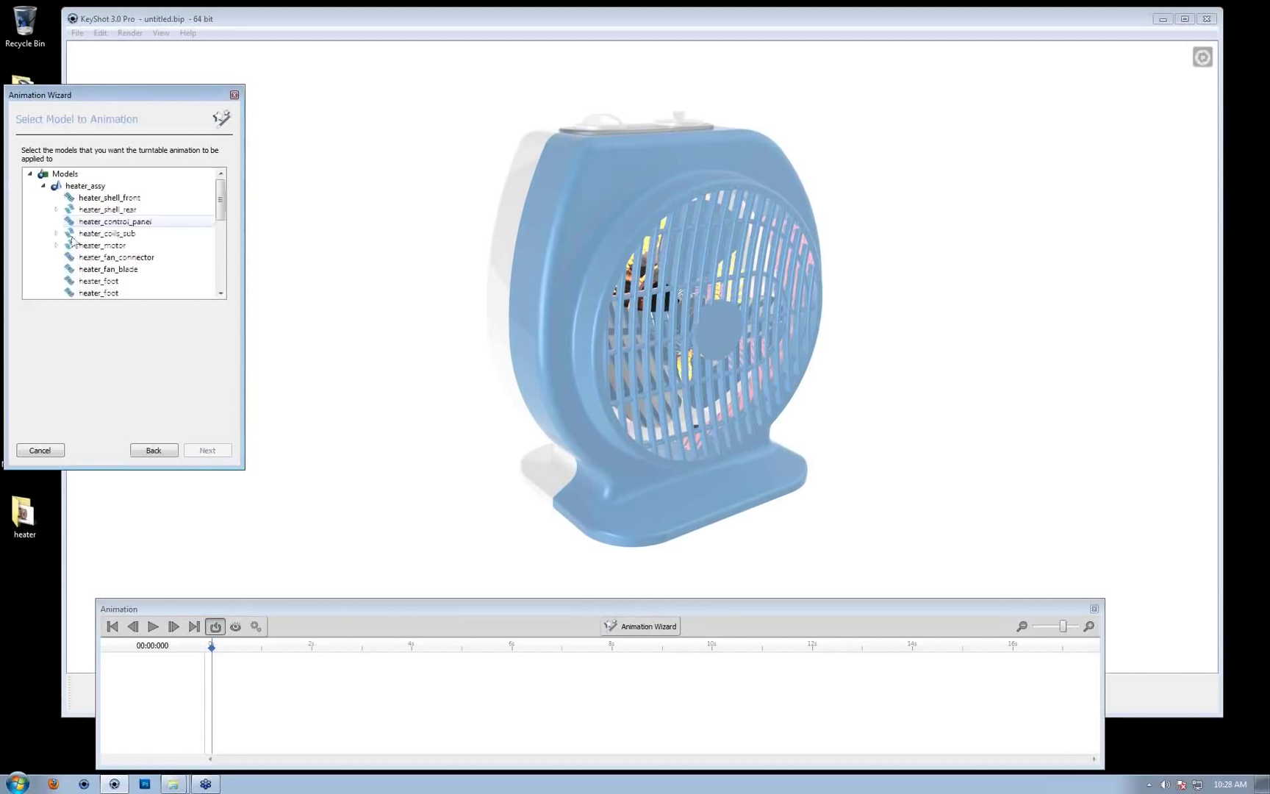
pyautogui.click(88, 188)
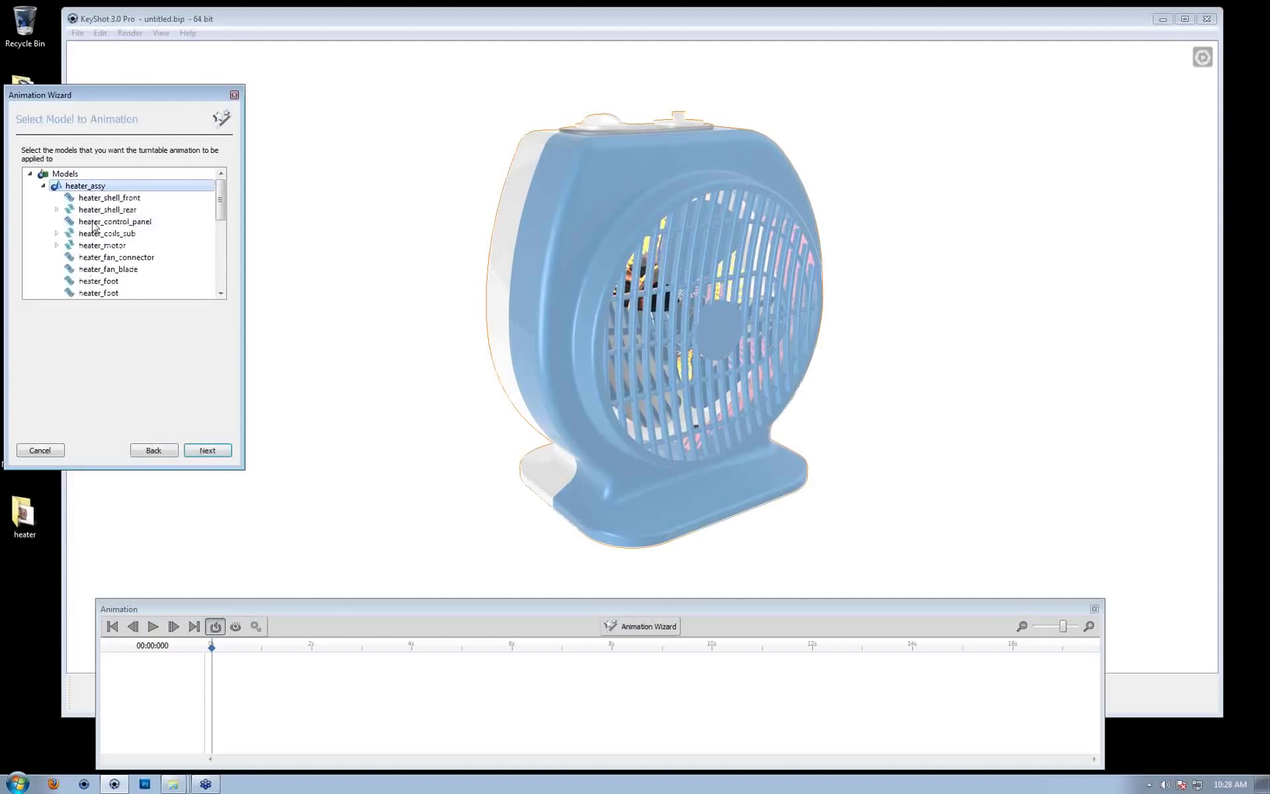
pyautogui.click(103, 202)
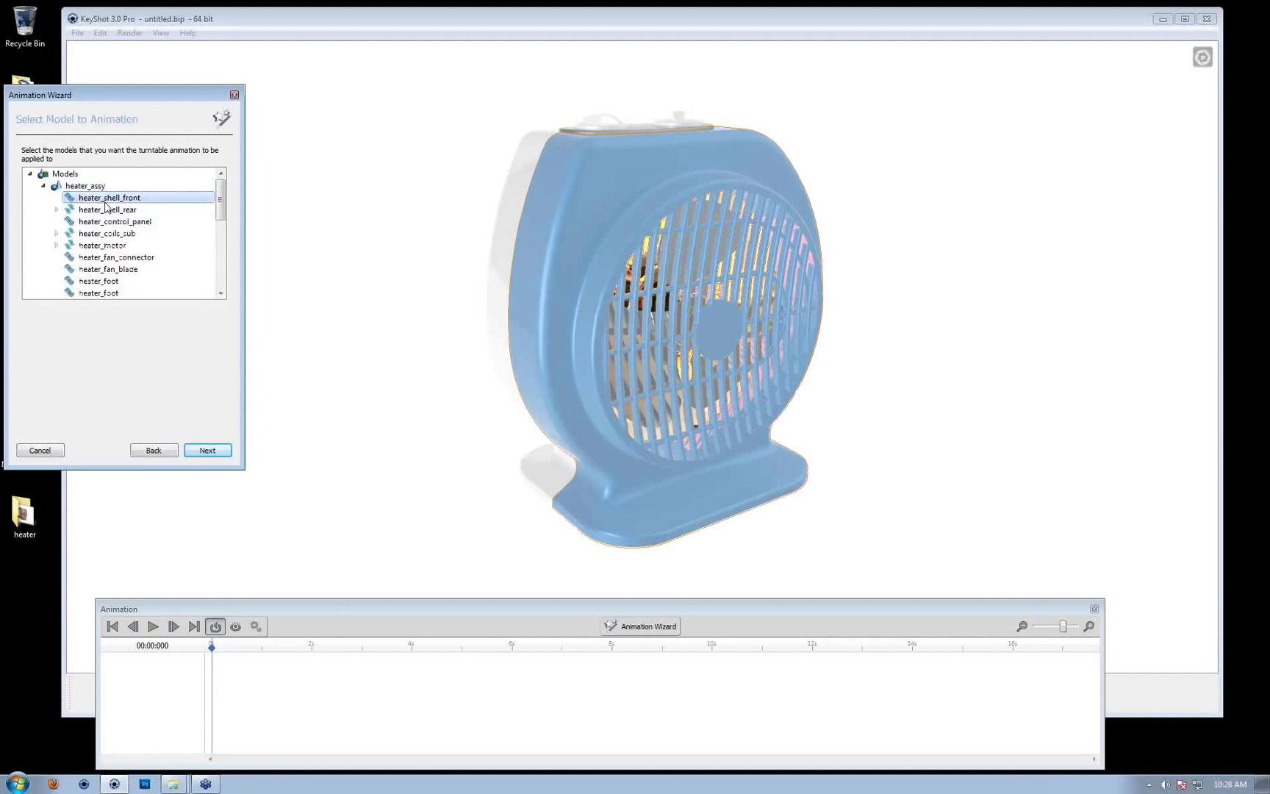
# Check the front shell from the side, reselect heater_shell_front, and continue to its translation properties
pyautogui.click(453, 212)
pyautogui.moveTo(451, 167); pyautogui.dragTo(717, 171)
pyautogui.scroll(2, 745, 228)
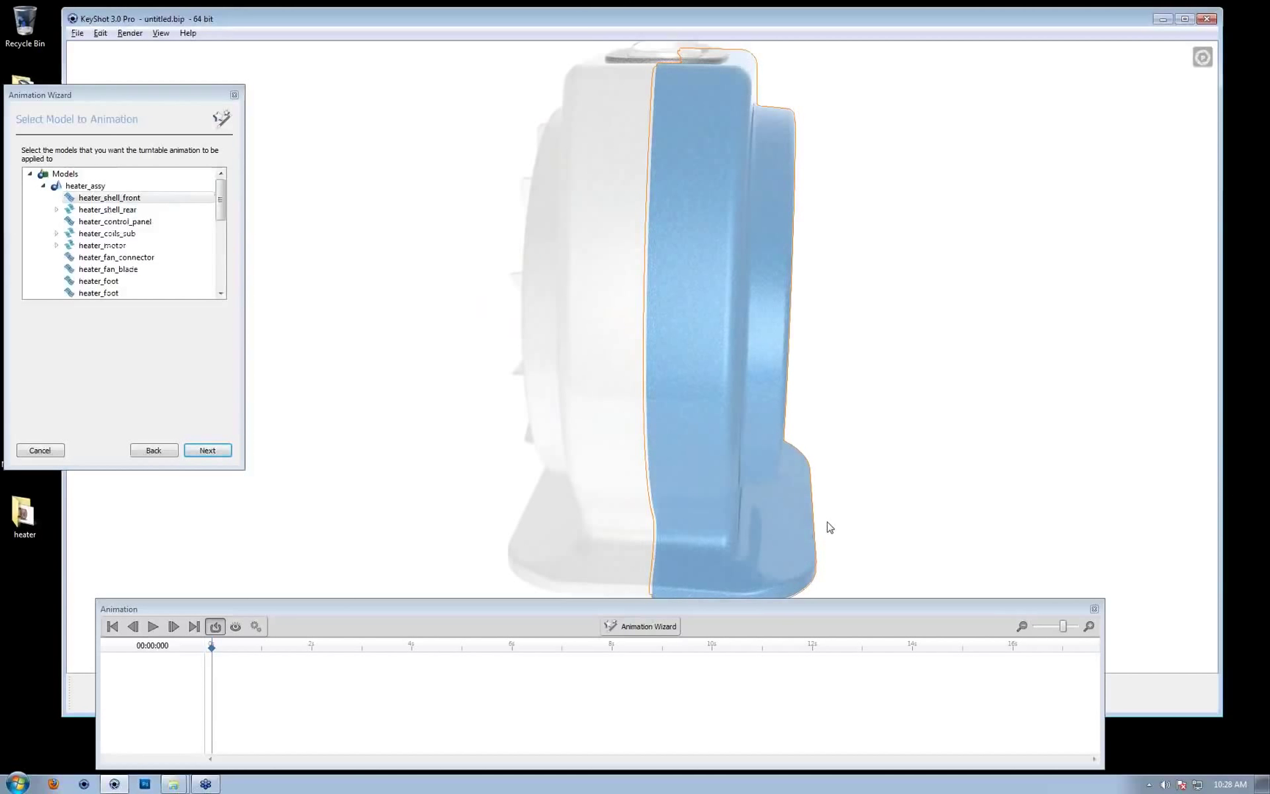
pyautogui.moveTo(887, 221); pyautogui.dragTo(596, 288)
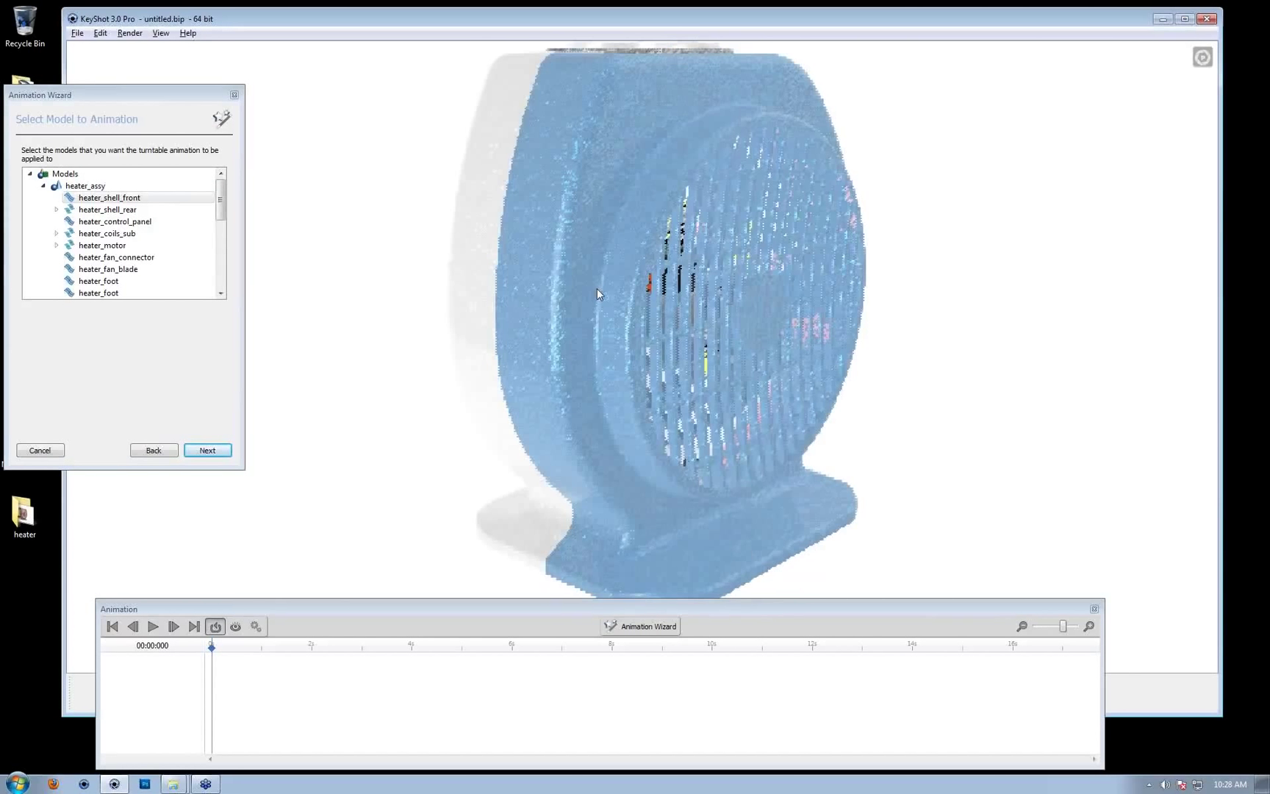
pyautogui.scroll(-2, 691, 268)
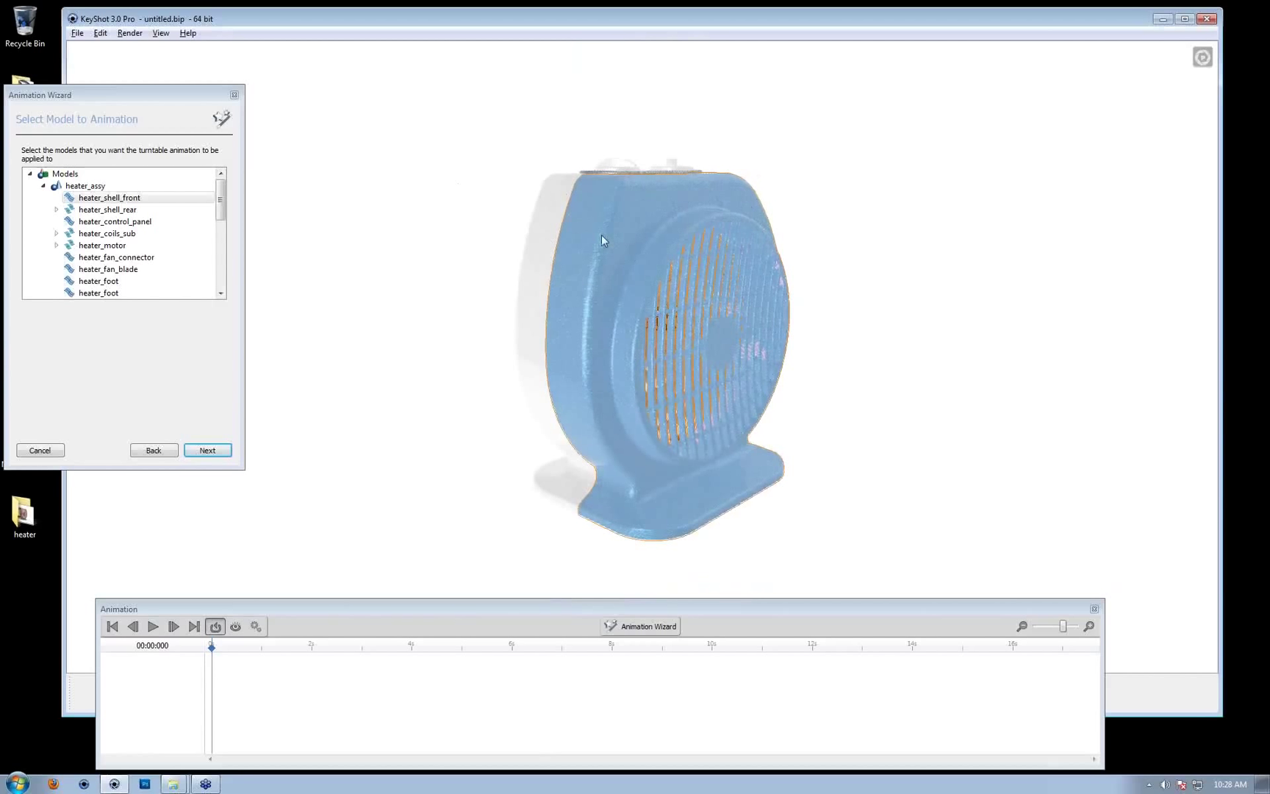
pyautogui.click(114, 198)
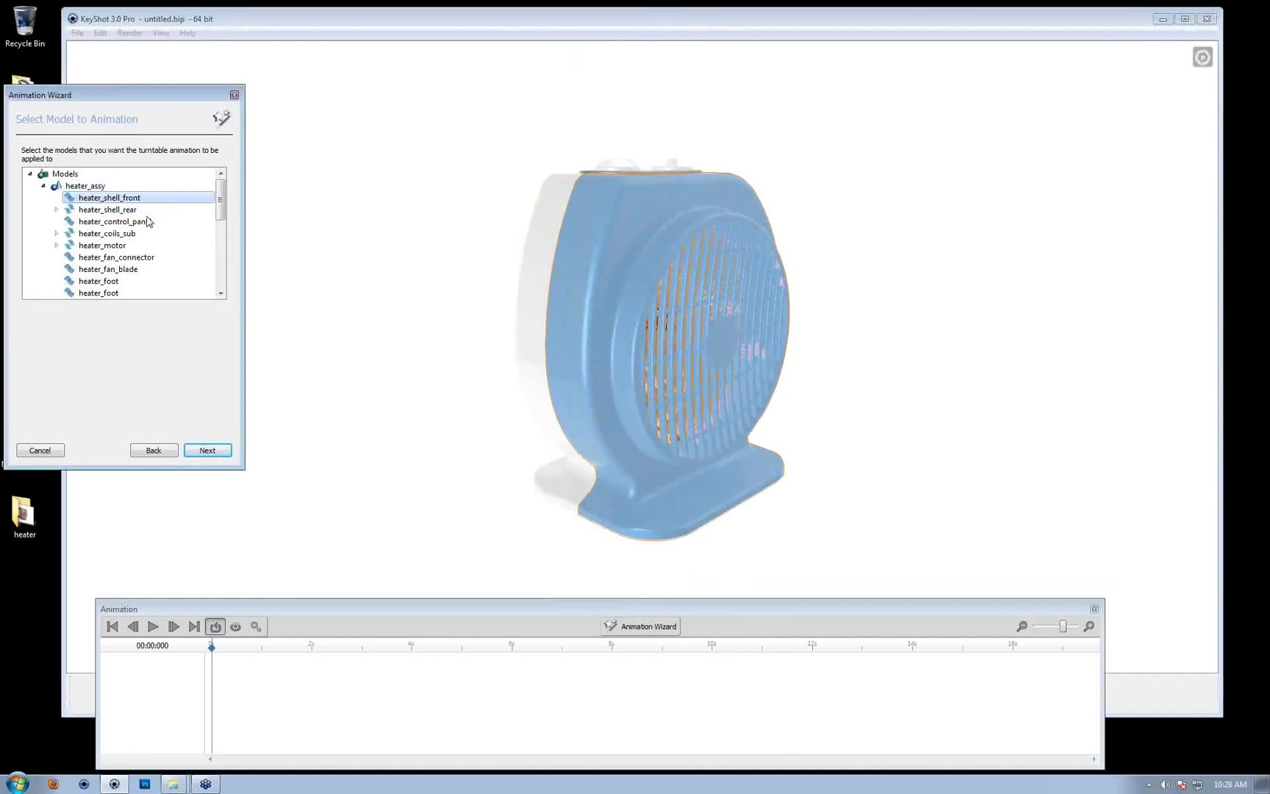
pyautogui.click(211, 449)
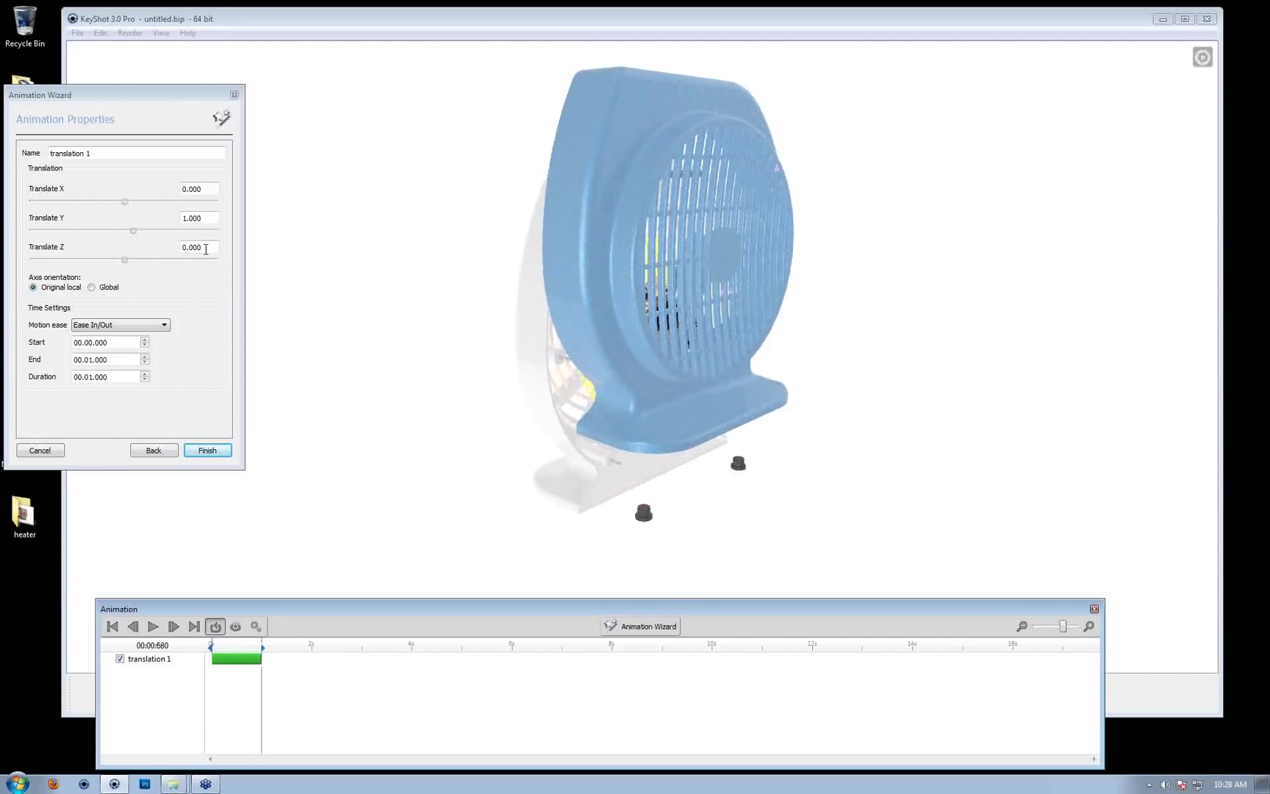
# Set translation 1's Translate Y to 0, offset the front shell straight forward instead, and finish the wizard
pyautogui.moveTo(205, 219); pyautogui.dragTo(158, 219)
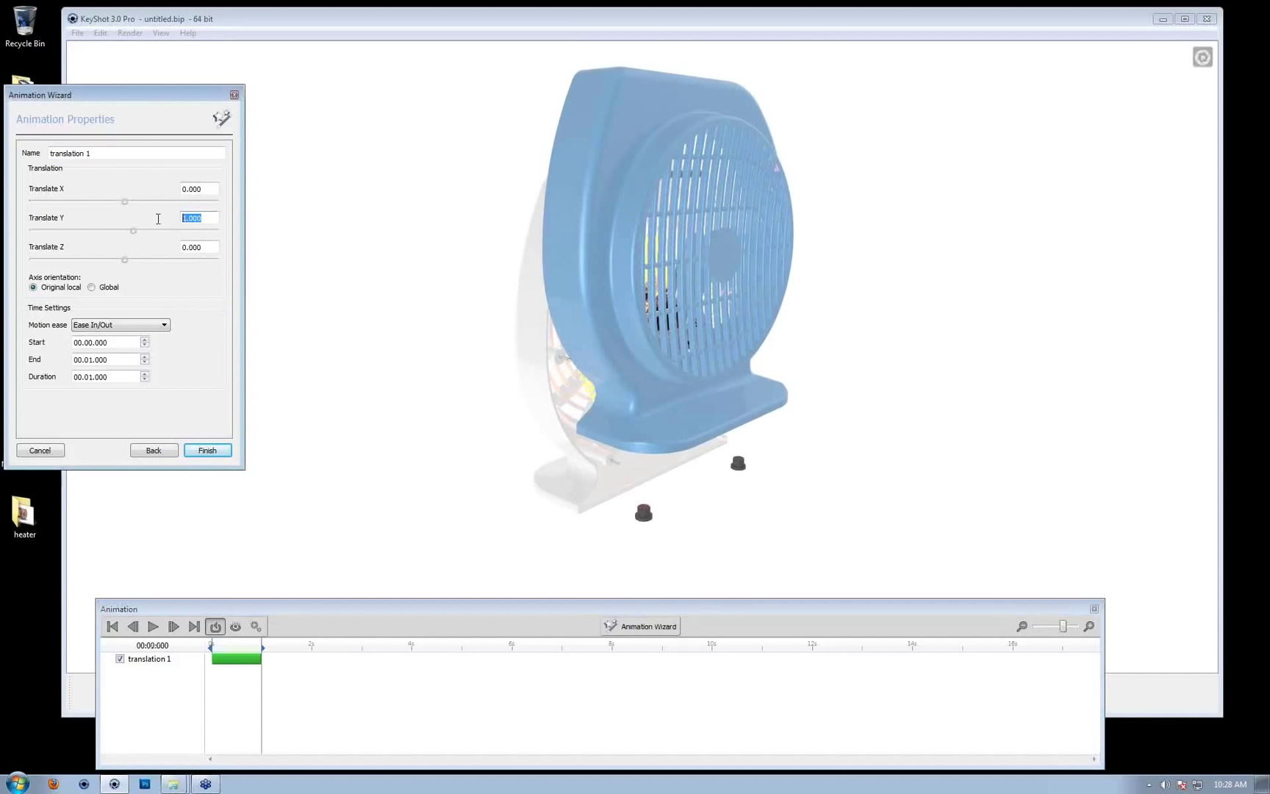
pyautogui.write('0')
pyautogui.moveTo(125, 202); pyautogui.dragTo(72, 278)
pyautogui.write('0')
pyautogui.press('Return')
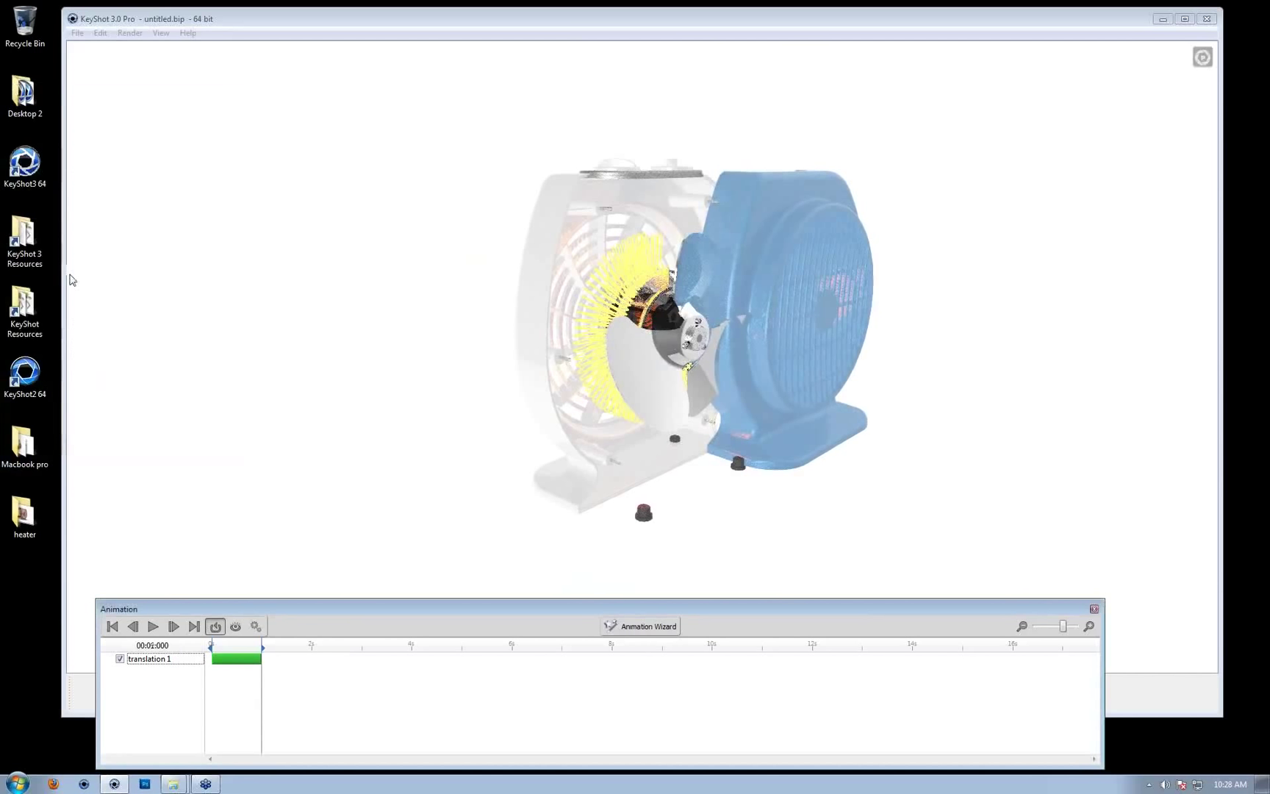
# Reopen the Project window and delete the translation 1 animation from the front shell
pyautogui.click(690, 556)
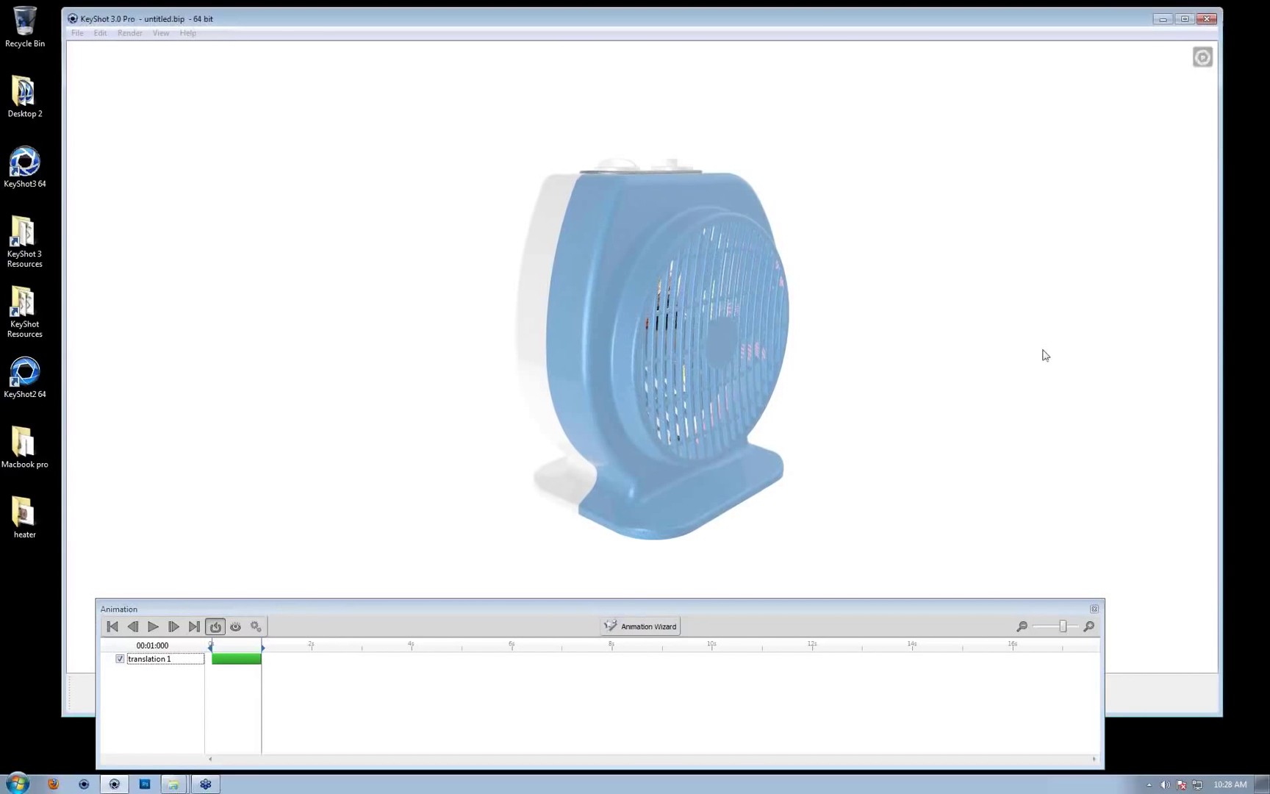
pyautogui.press('space')
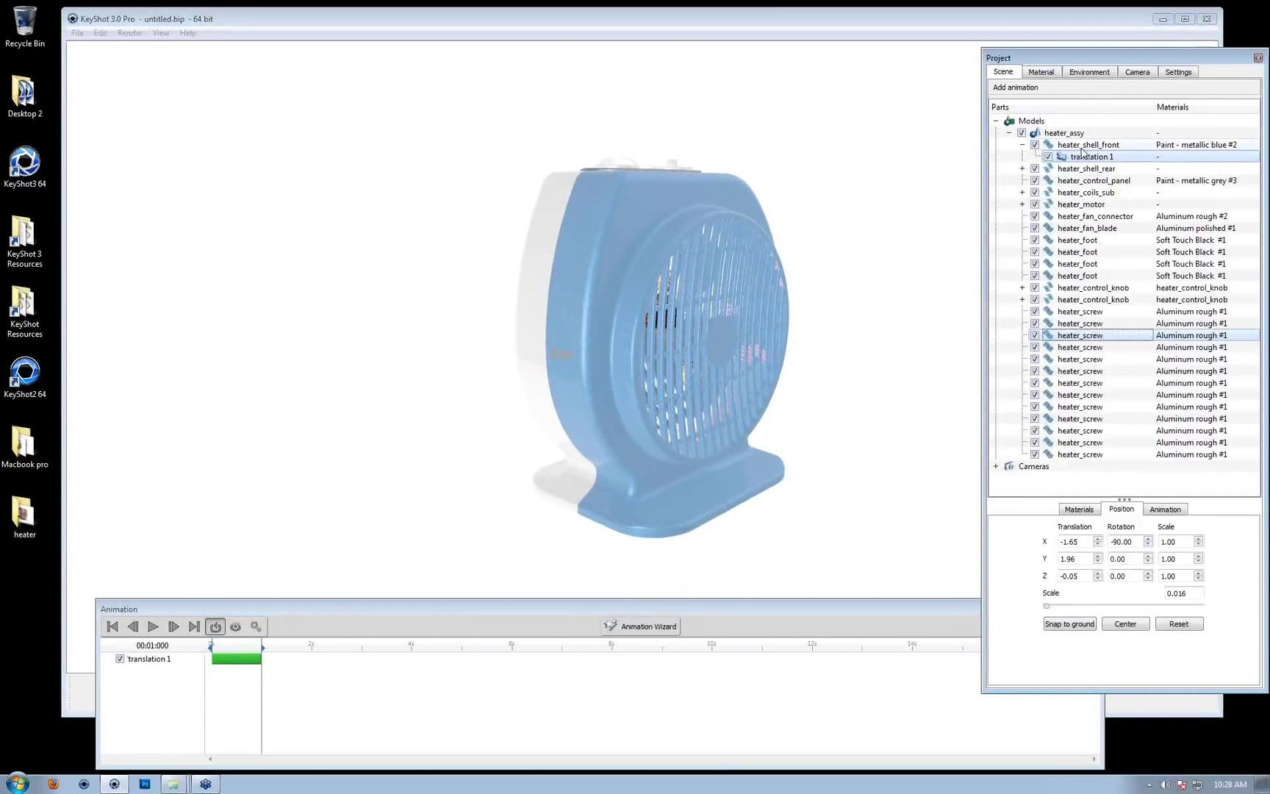
pyautogui.click(1097, 156)
pyautogui.click(154, 659)
pyautogui.rightClick(163, 659)
pyautogui.click(192, 663)
pyautogui.click(591, 702)
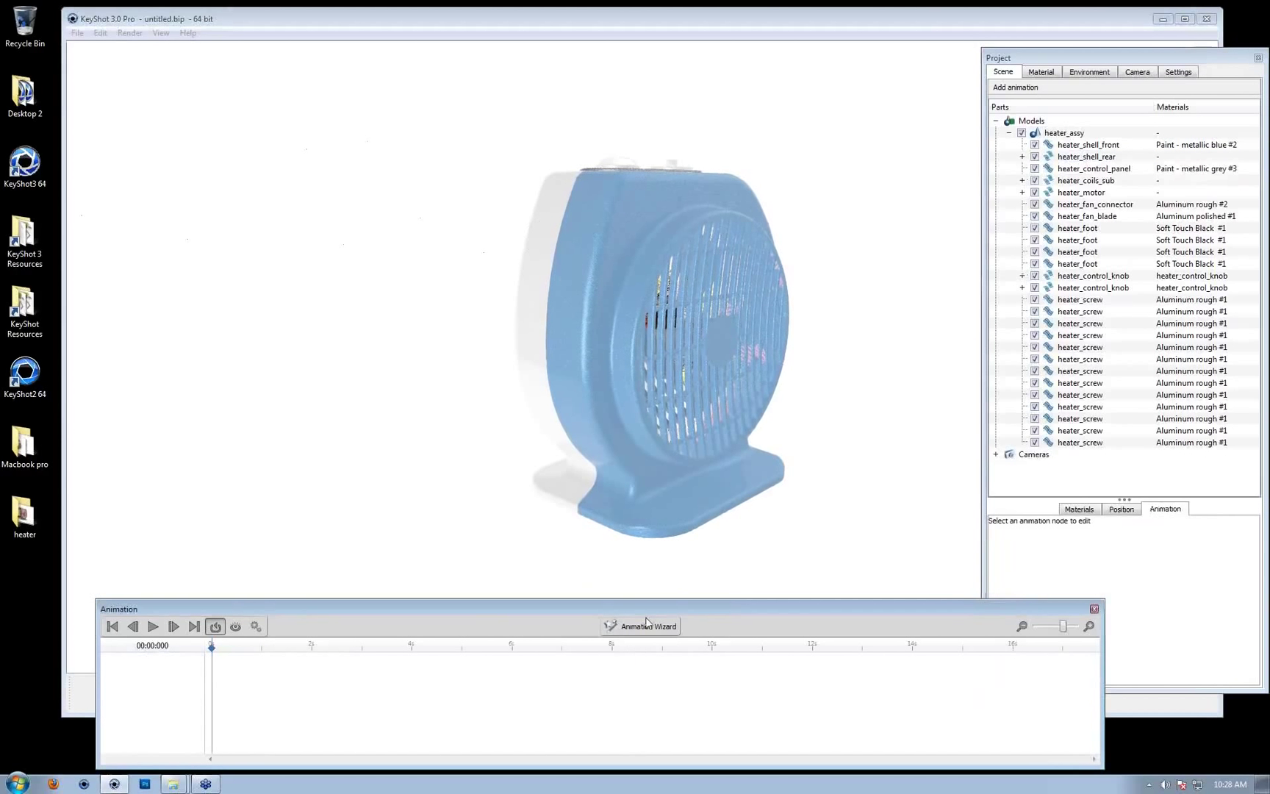
# Add a new model/part Translation animation to heater_shell_front with the Animation Wizard and proceed to its properties
pyautogui.click(647, 626)
pyautogui.click(45, 185)
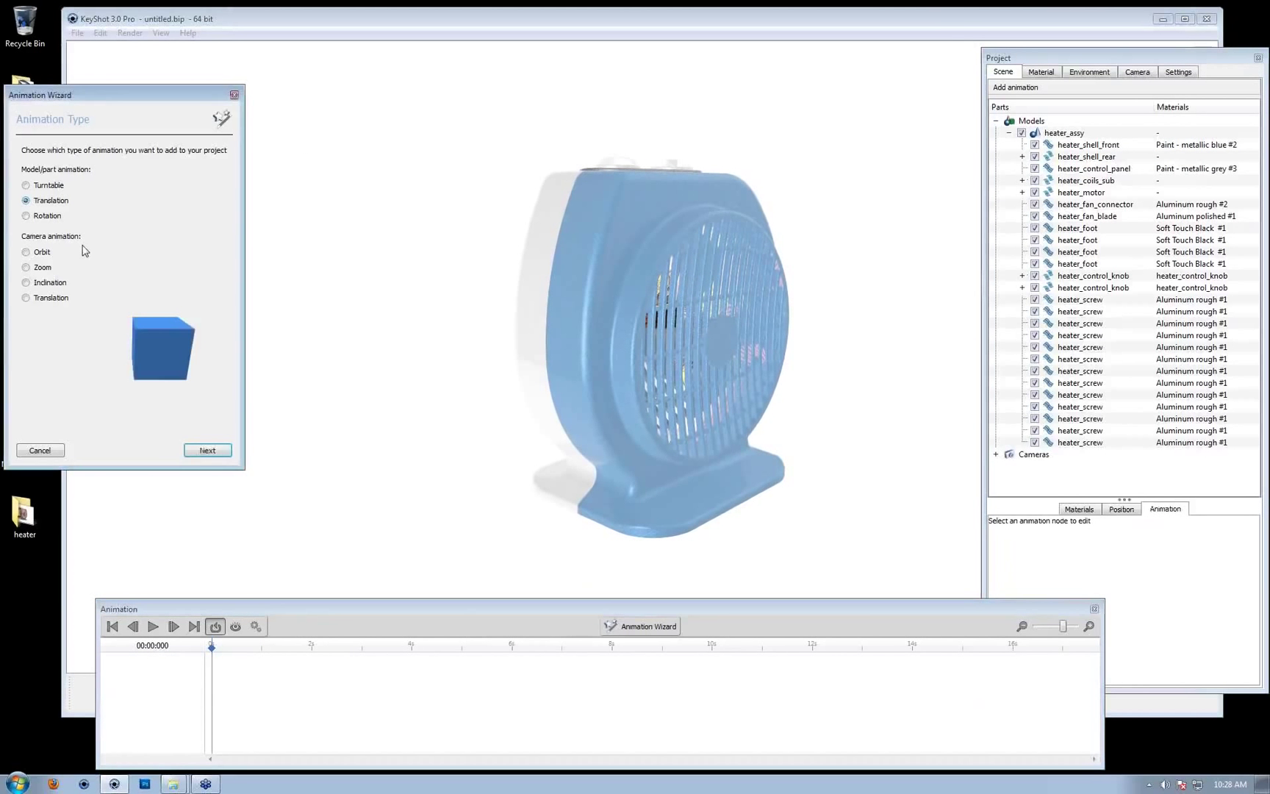
pyautogui.click(208, 449)
pyautogui.click(86, 185)
pyautogui.click(43, 186)
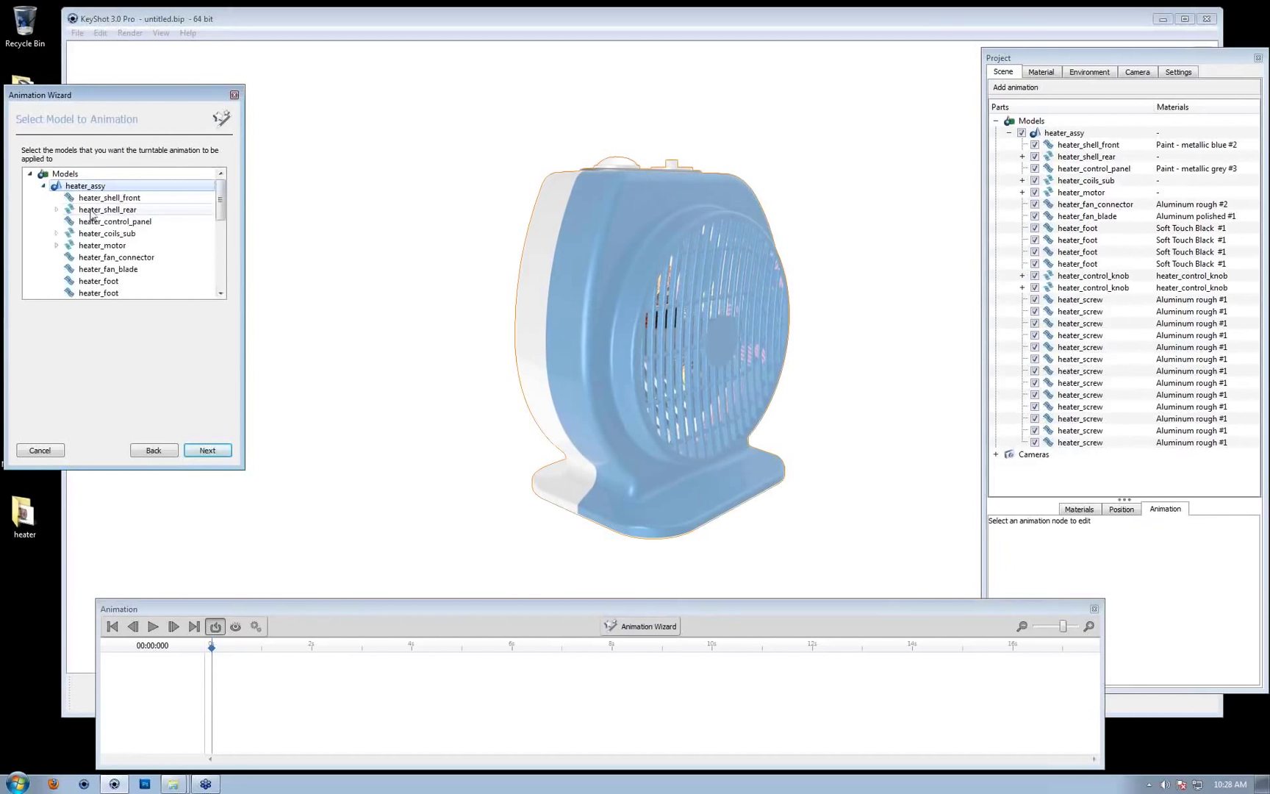
pyautogui.click(109, 197)
pyautogui.click(219, 452)
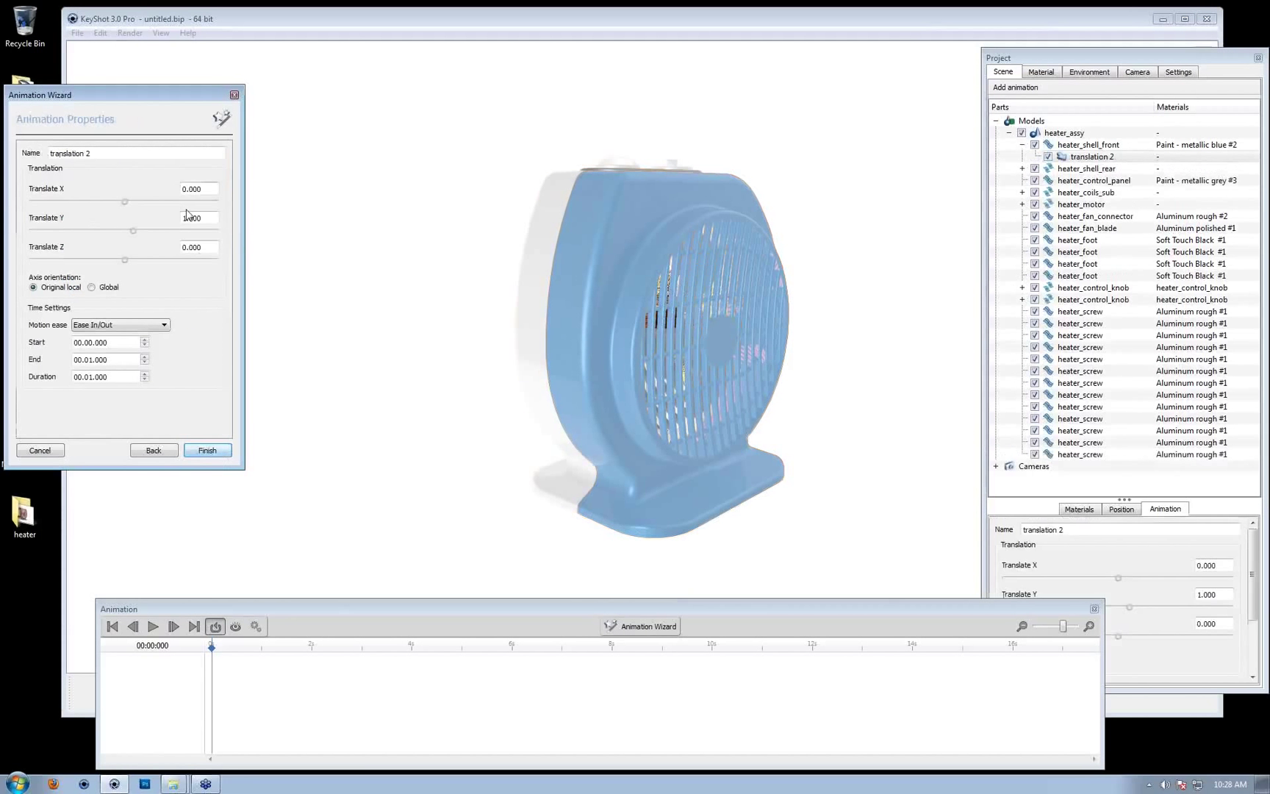
# Set Translate Y to 0 and Translate Z to 0.680, scrub the timeline to 1 second, and view the separated shells from the side
pyautogui.write('0')
pyautogui.press('Return')
pyautogui.moveTo(124, 260); pyautogui.dragTo(131, 259)
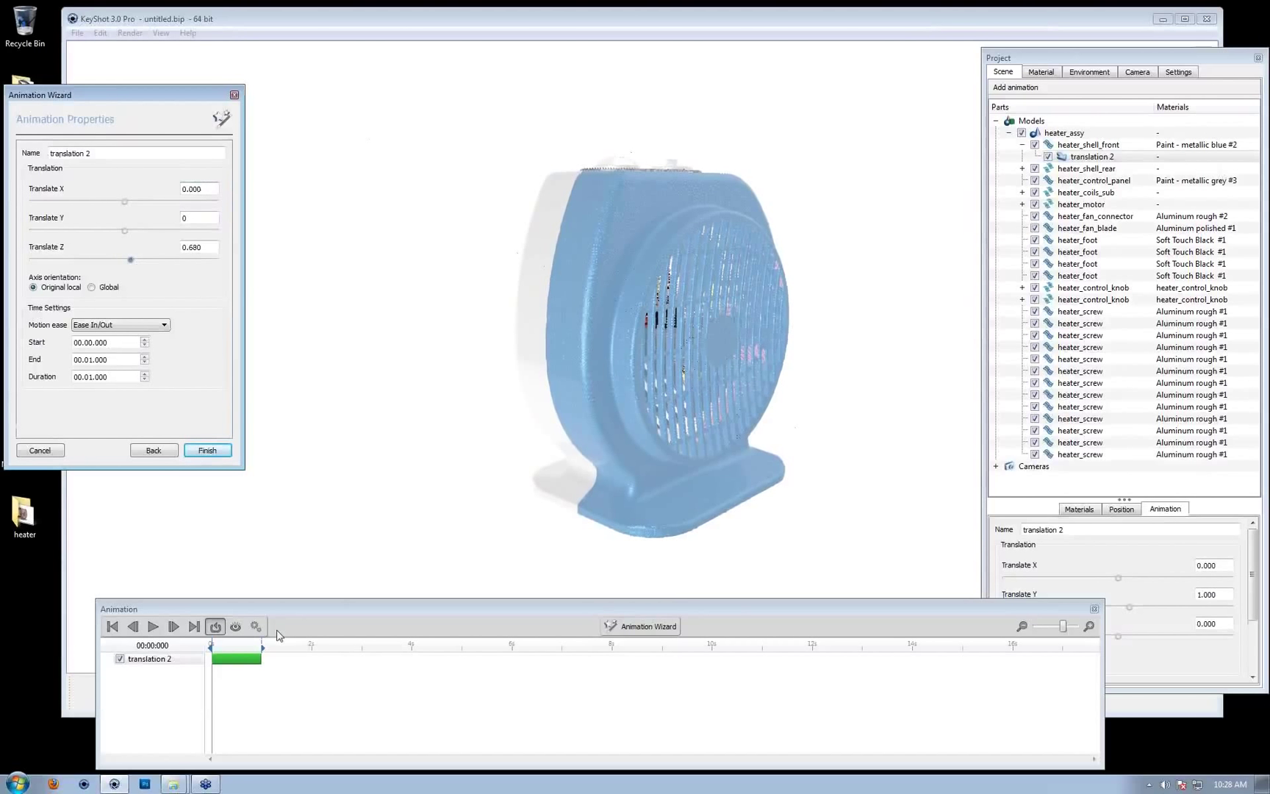
pyautogui.click(257, 644)
pyautogui.moveTo(801, 269); pyautogui.dragTo(705, 266)
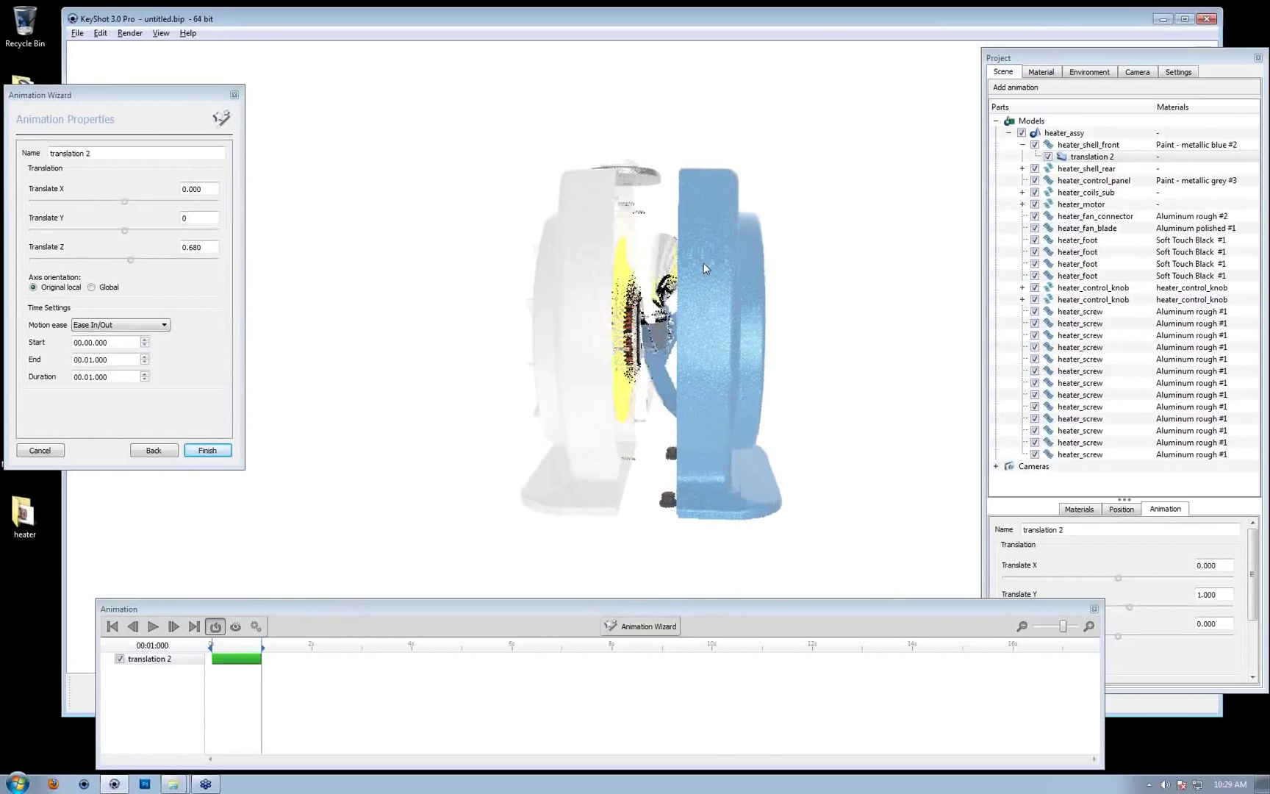
# Try a Translate Z of 2, settle on 1, and scrub the timeline back to its start to preview the shell's movement
pyautogui.moveTo(130, 260); pyautogui.dragTo(146, 263)
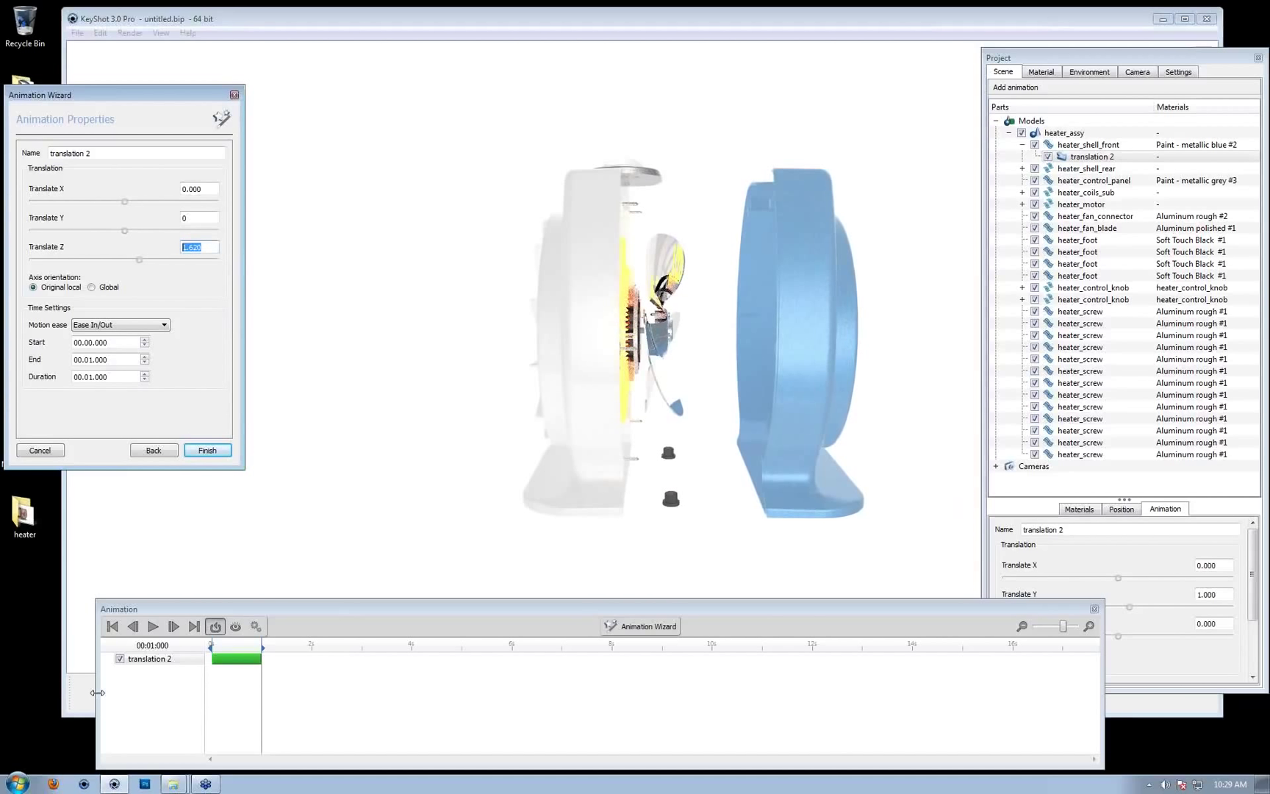
pyautogui.write('2')
pyautogui.click(203, 222)
pyautogui.moveTo(205, 249); pyautogui.dragTo(159, 272)
pyautogui.write('1')
pyautogui.click(200, 218)
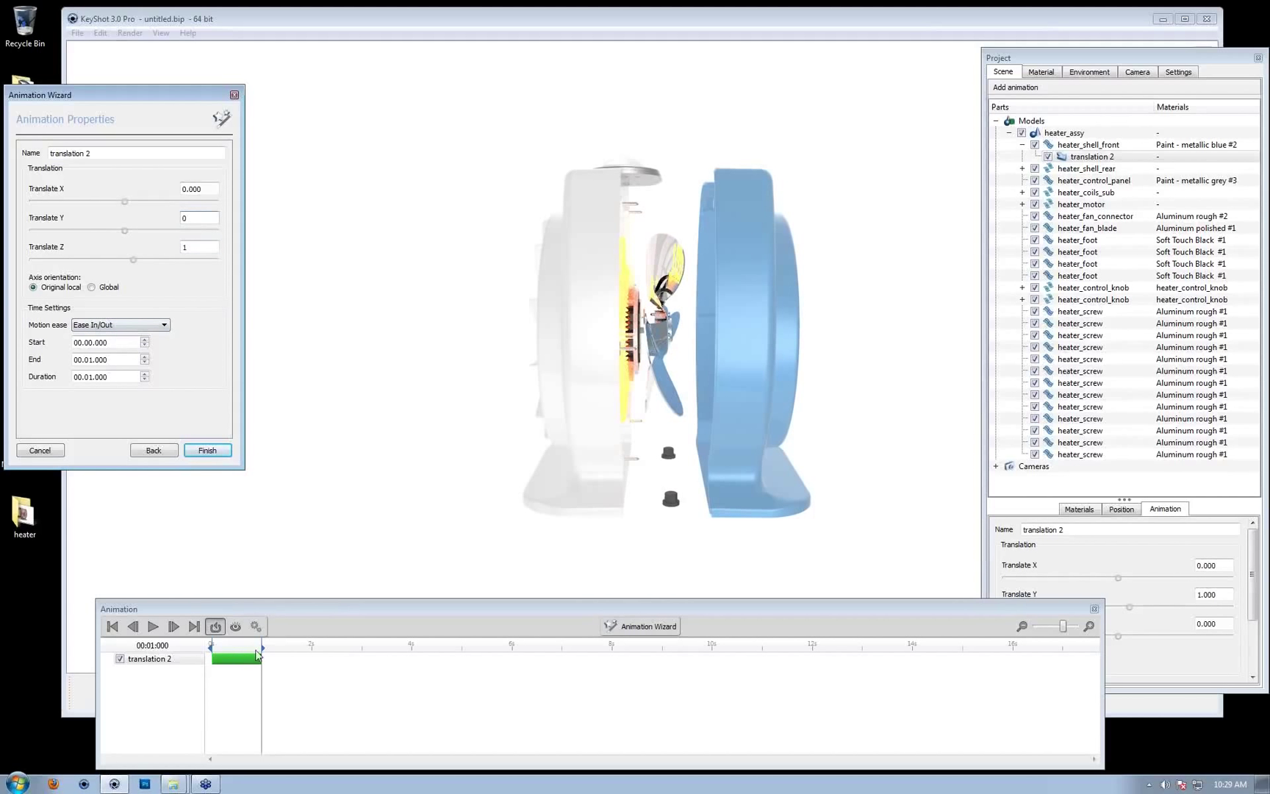
pyautogui.moveTo(261, 647); pyautogui.dragTo(199, 647)
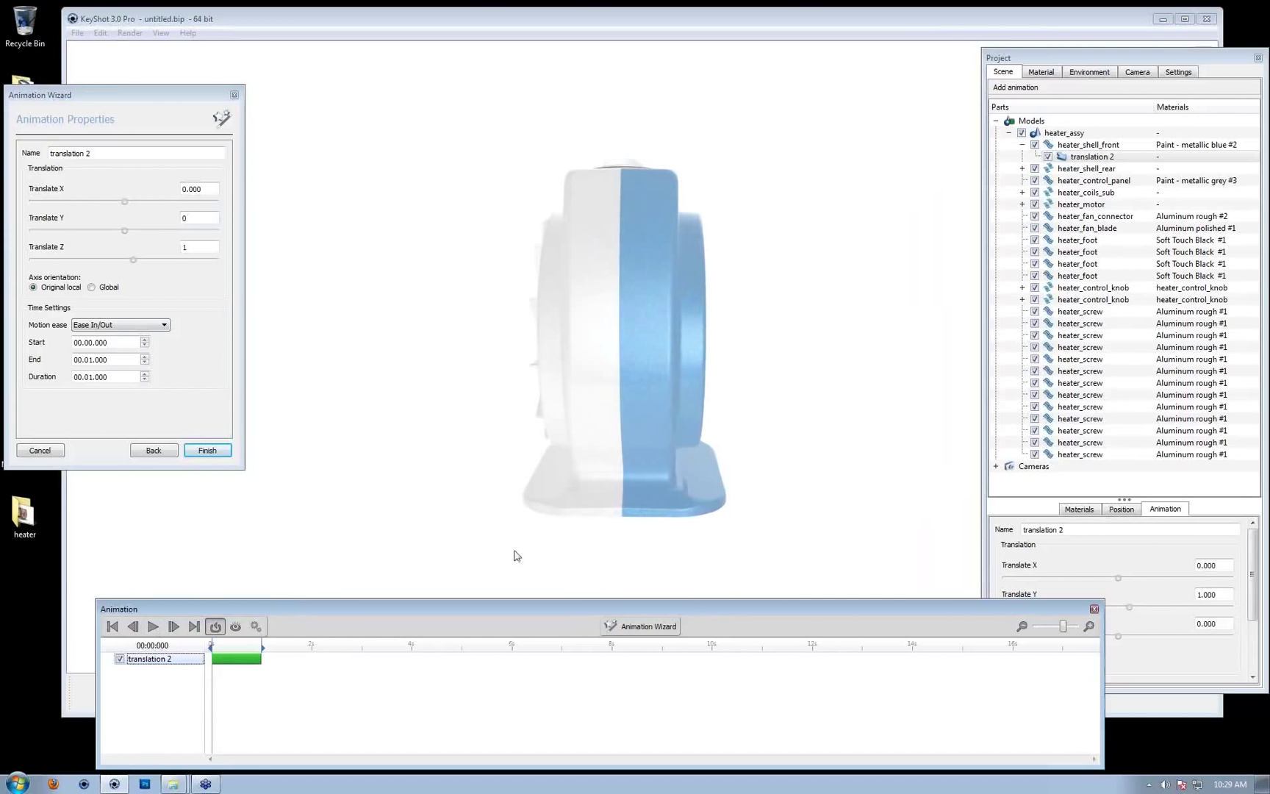
# Play the shell's movement with Ease In/Out, try Linear motion ease for comparison, and return the timeline to its start
pyautogui.click(112, 328)
pyautogui.click(136, 328)
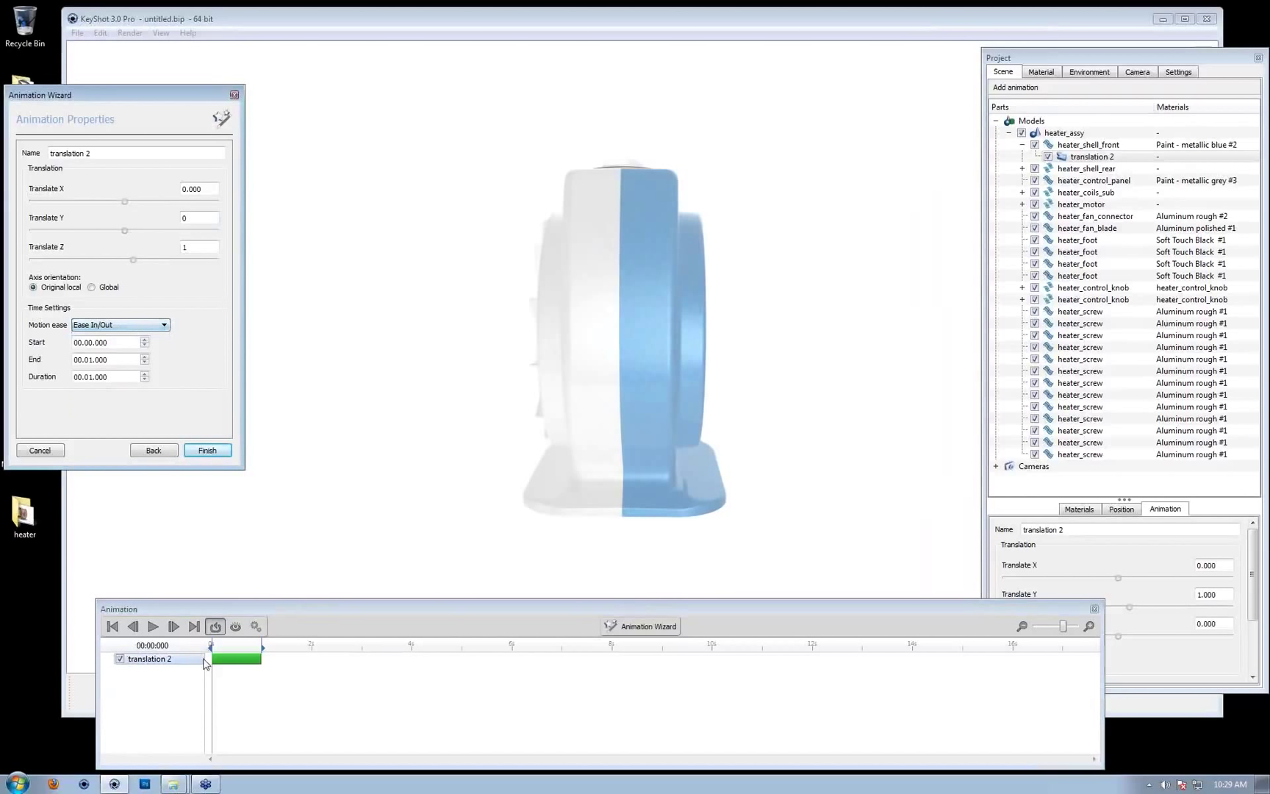
pyautogui.click(153, 626)
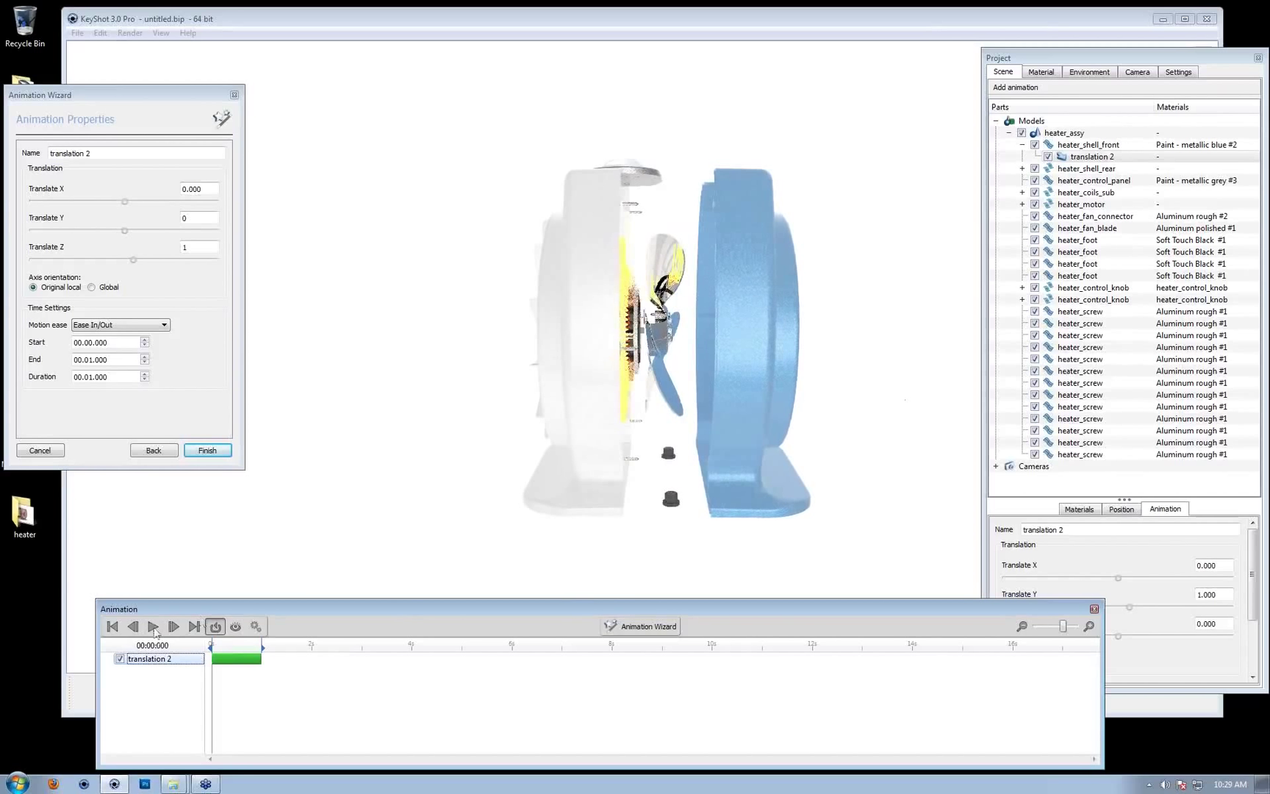
pyautogui.click(122, 327)
pyautogui.click(122, 339)
pyautogui.click(152, 626)
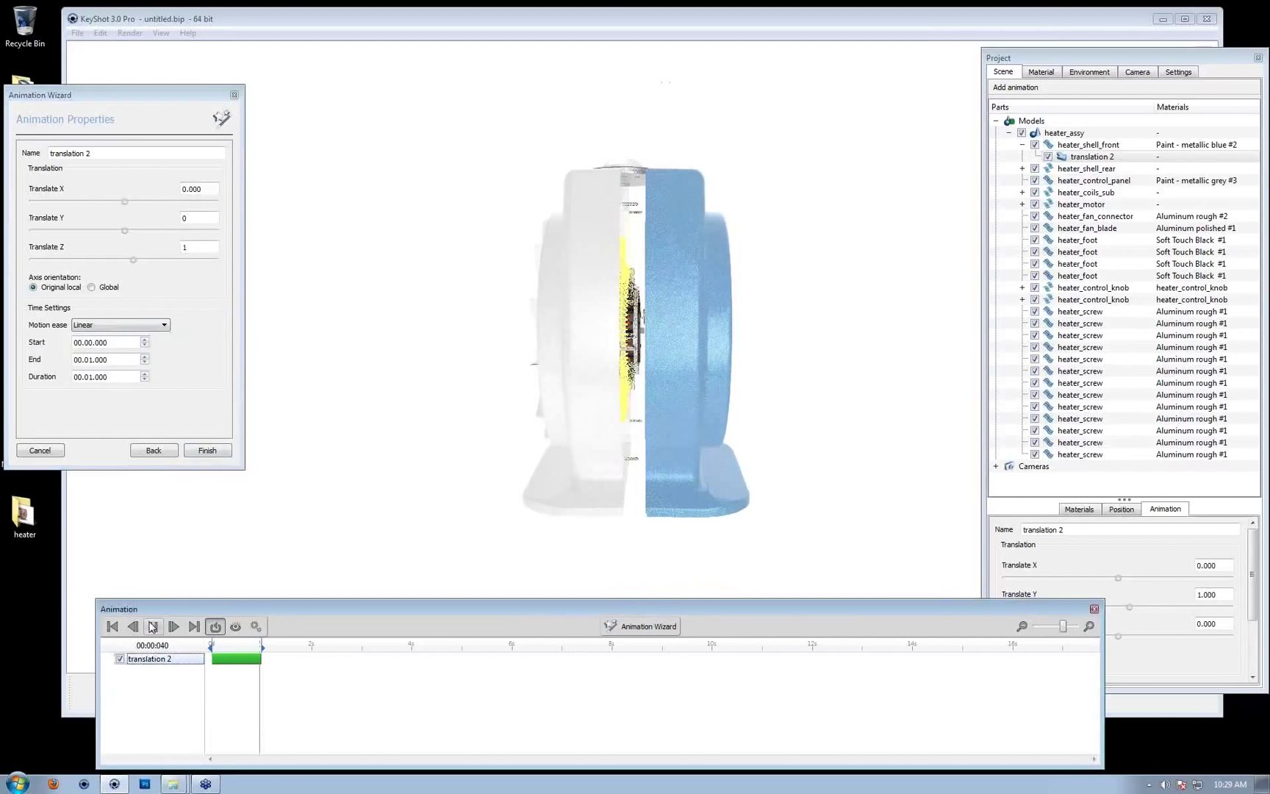
pyautogui.moveTo(250, 645); pyautogui.dragTo(180, 651)
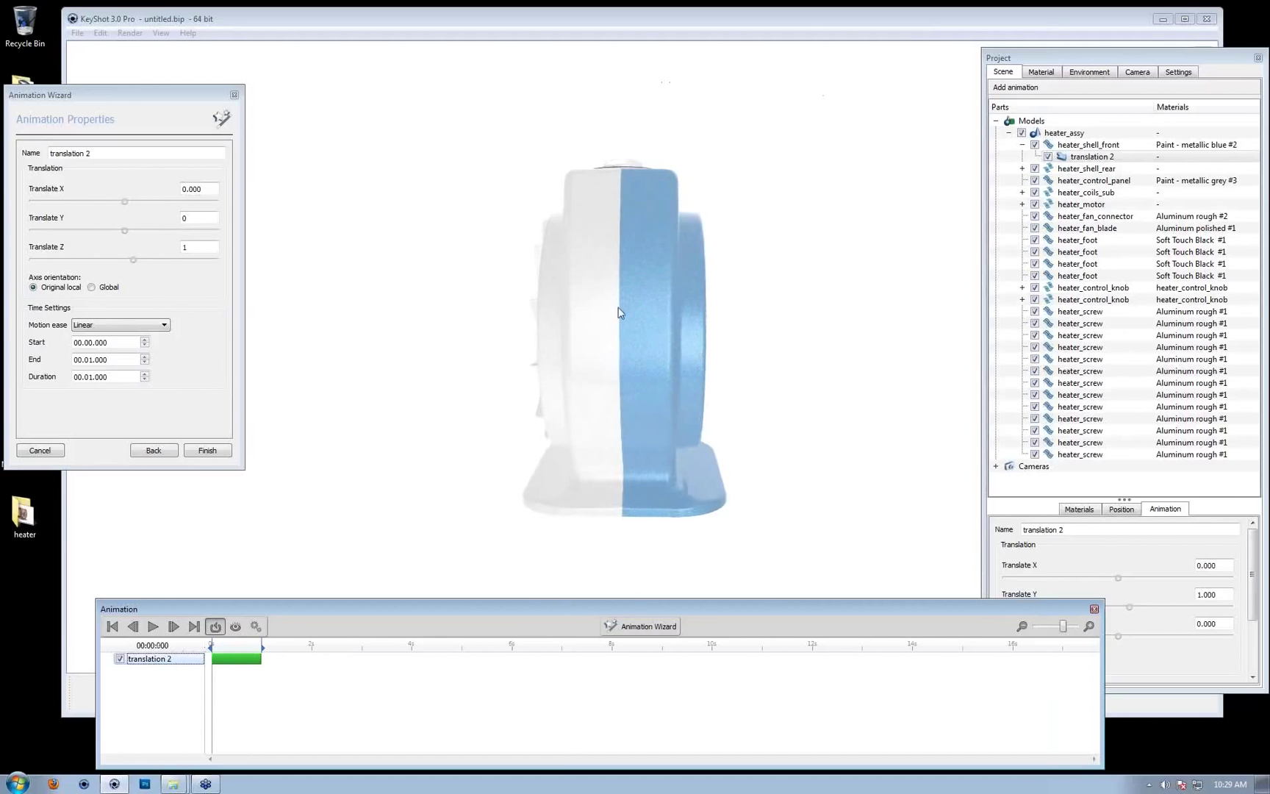
pyautogui.moveTo(635, 307); pyautogui.dragTo(839, 267)
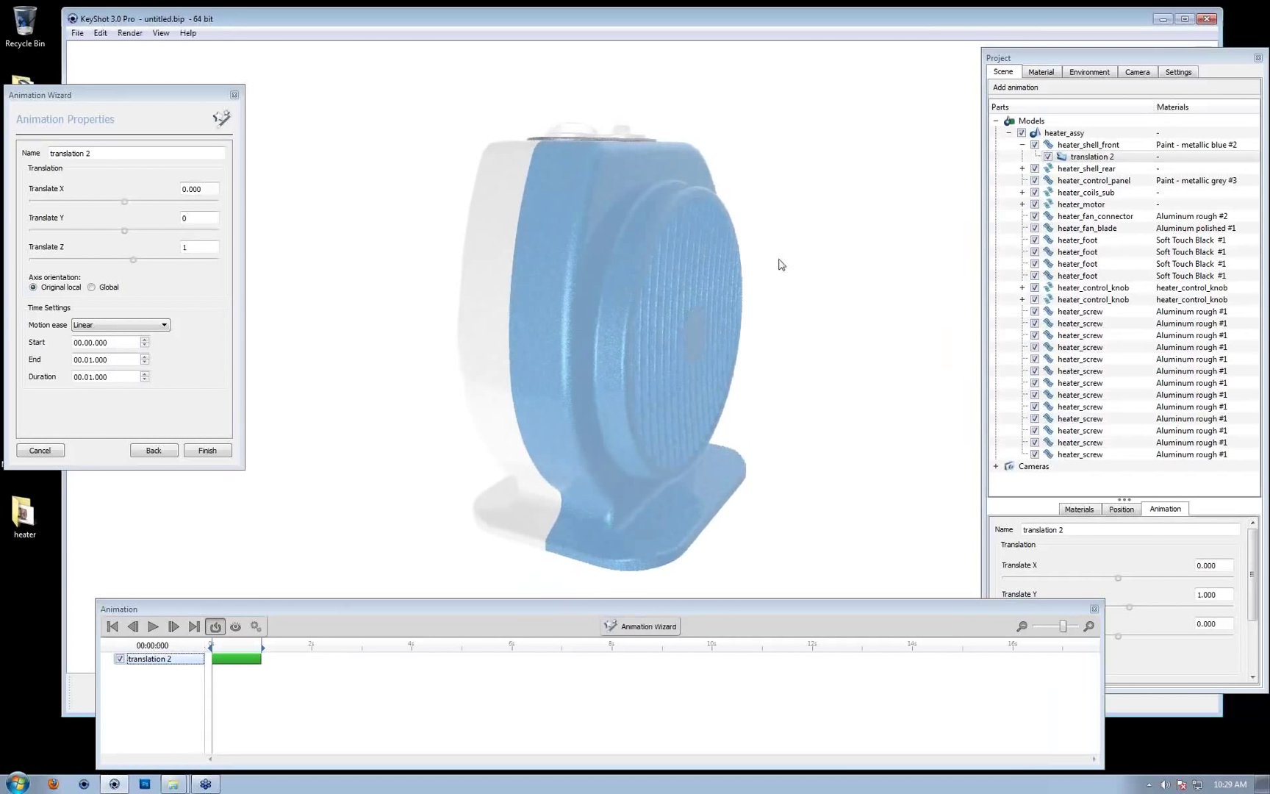
# Set the front shell translation's motion ease to Ease In/Out and finish the Animation Wizard
pyautogui.click(137, 322)
pyautogui.click(137, 324)
pyautogui.click(107, 404)
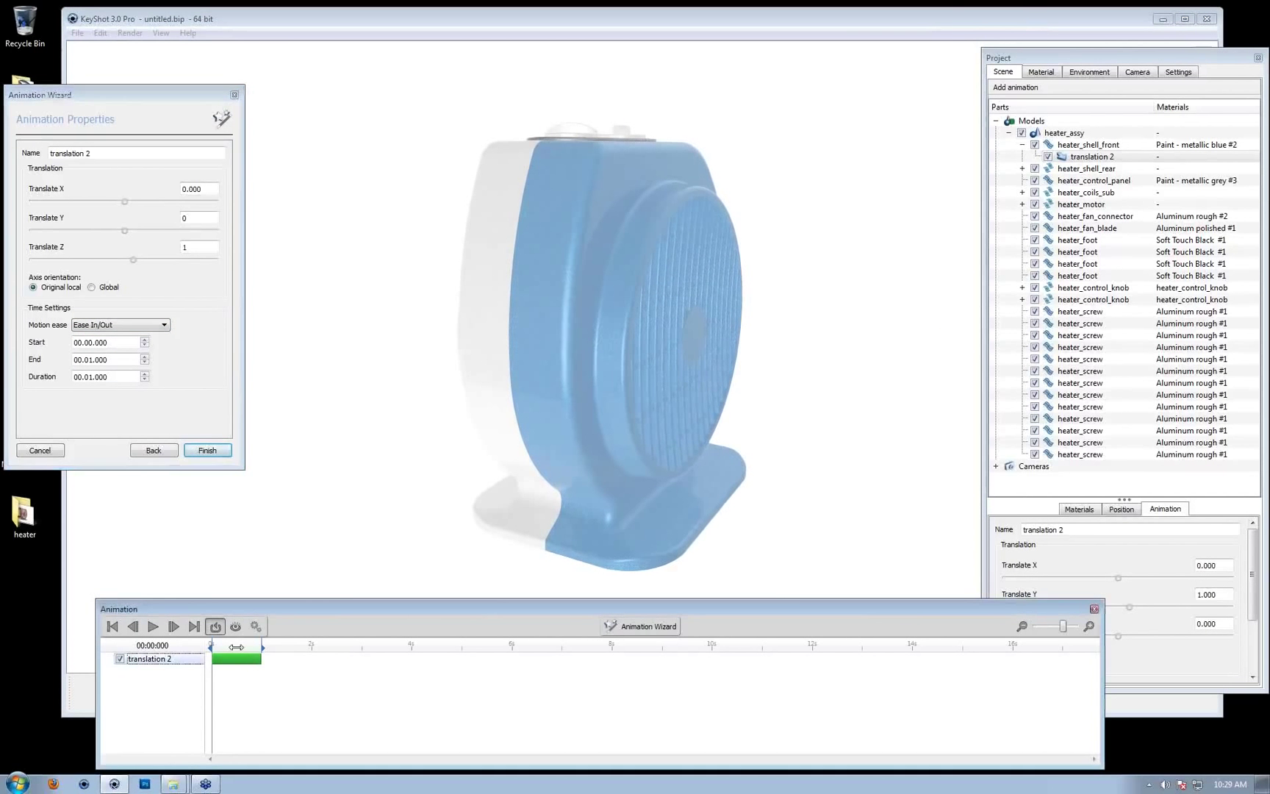
pyautogui.click(207, 450)
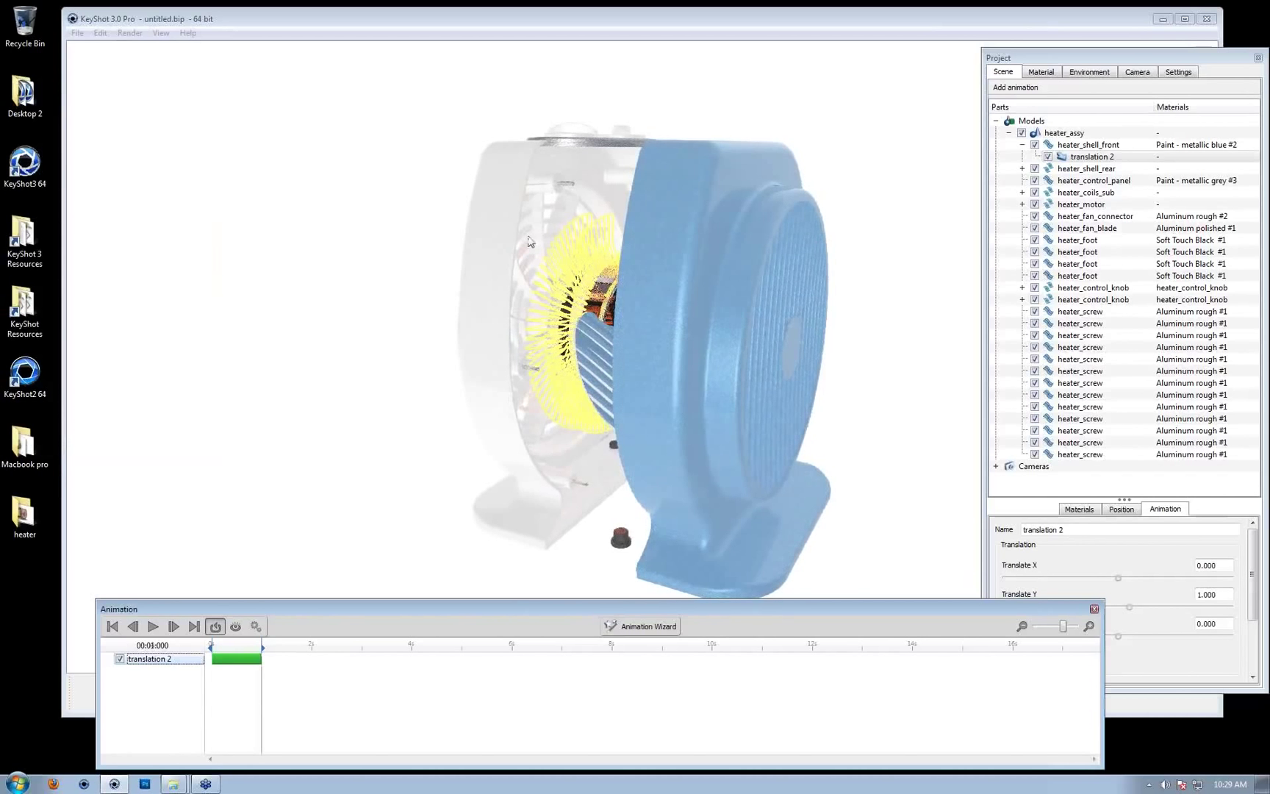
pyautogui.moveTo(665, 232); pyautogui.dragTo(536, 270)
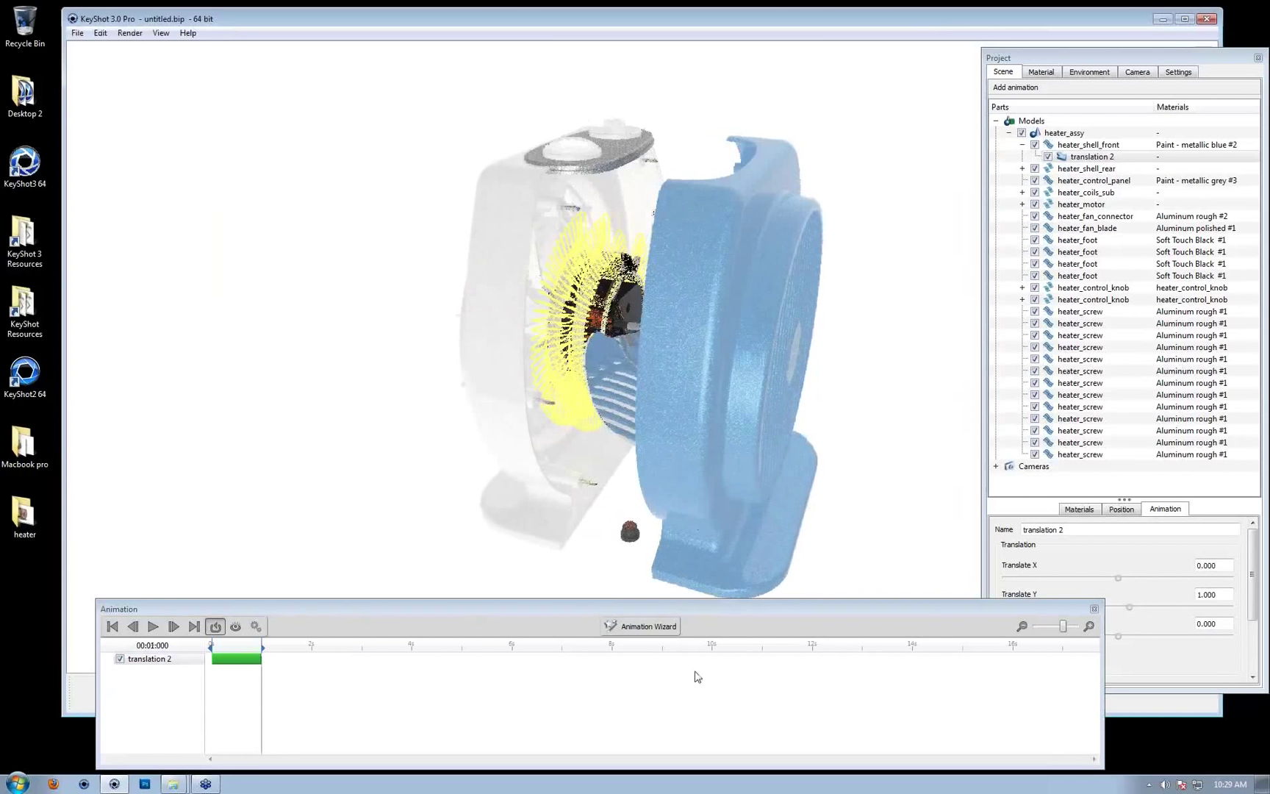
pyautogui.click(610, 625)
pyautogui.click(26, 252)
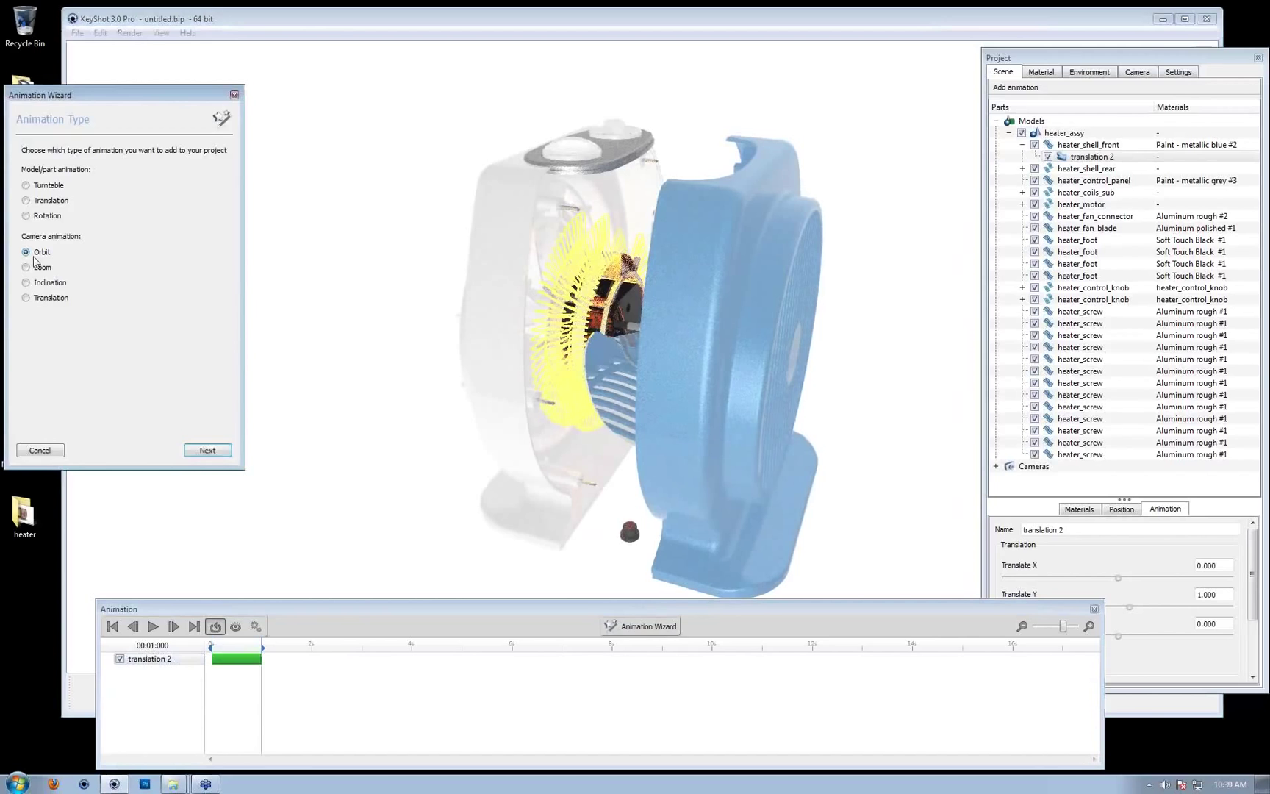
pyautogui.click(27, 267)
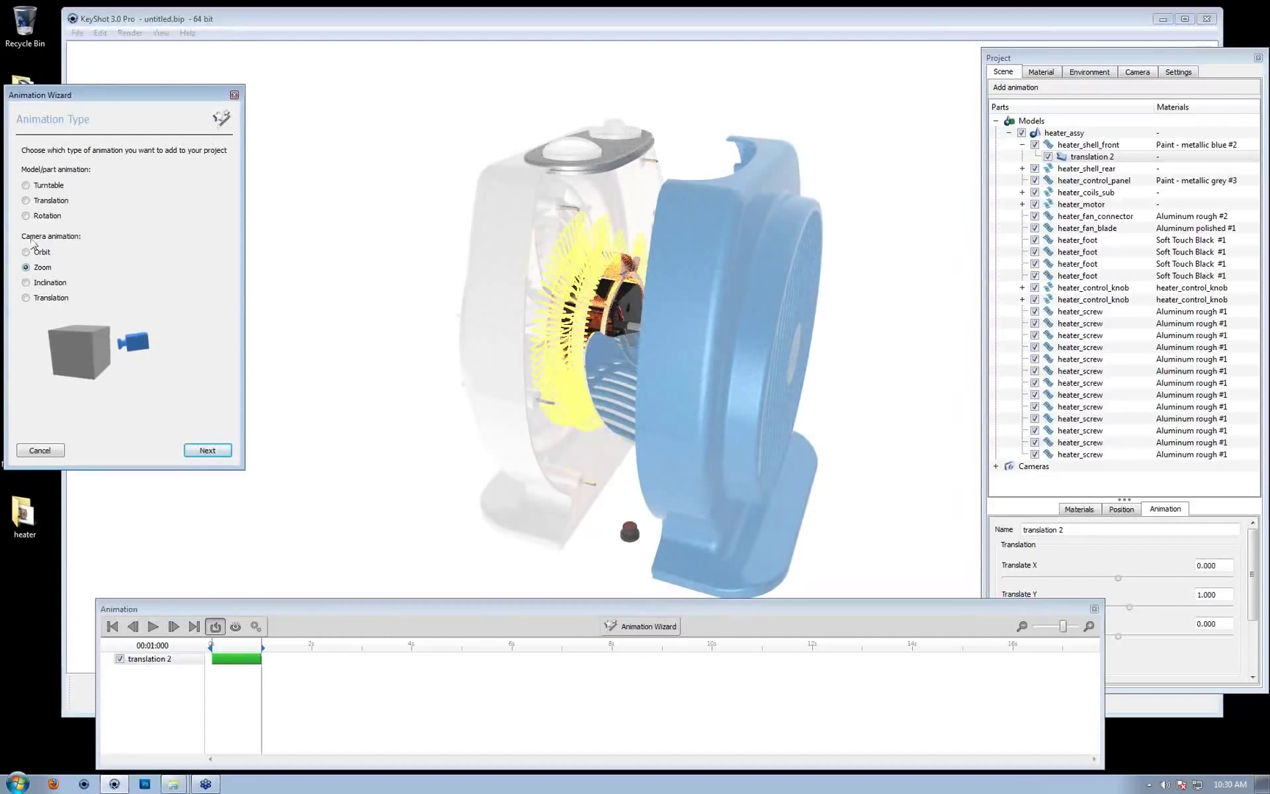
pyautogui.click(26, 200)
pyautogui.click(46, 188)
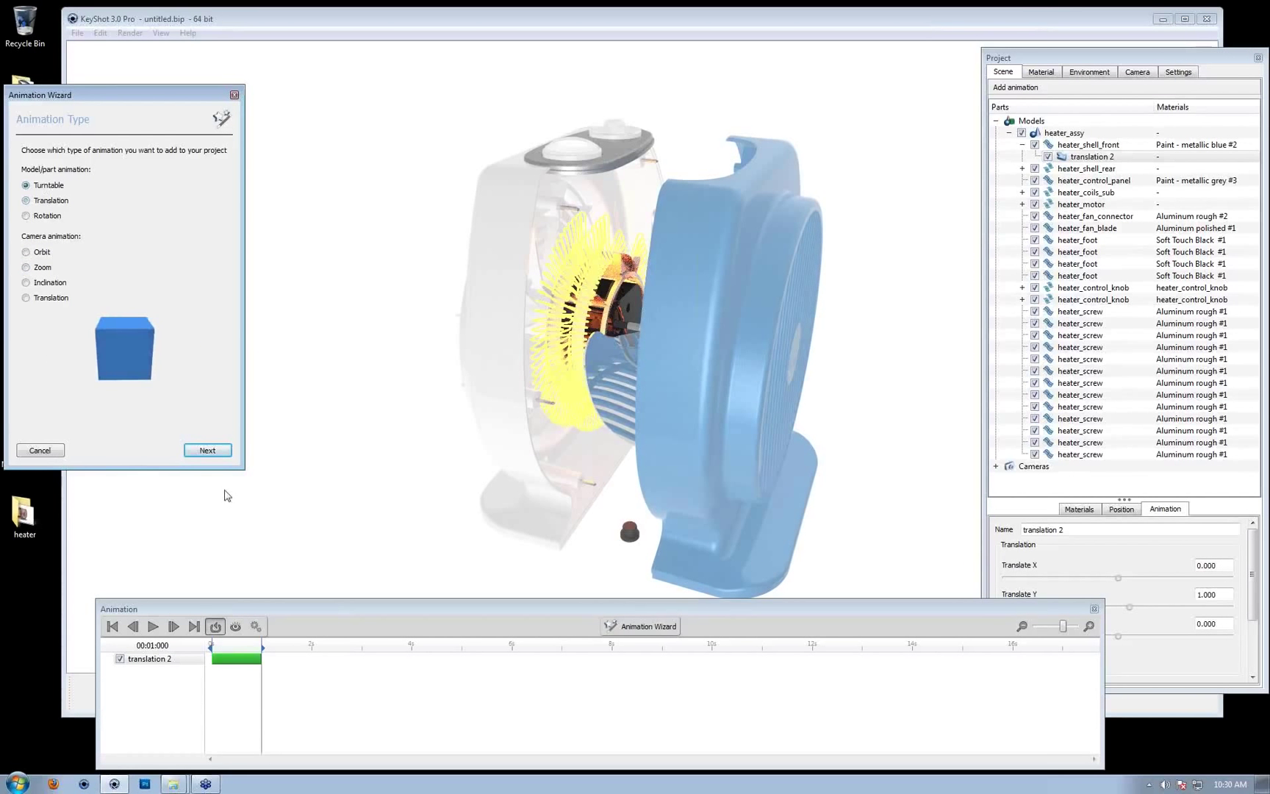
pyautogui.click(39, 450)
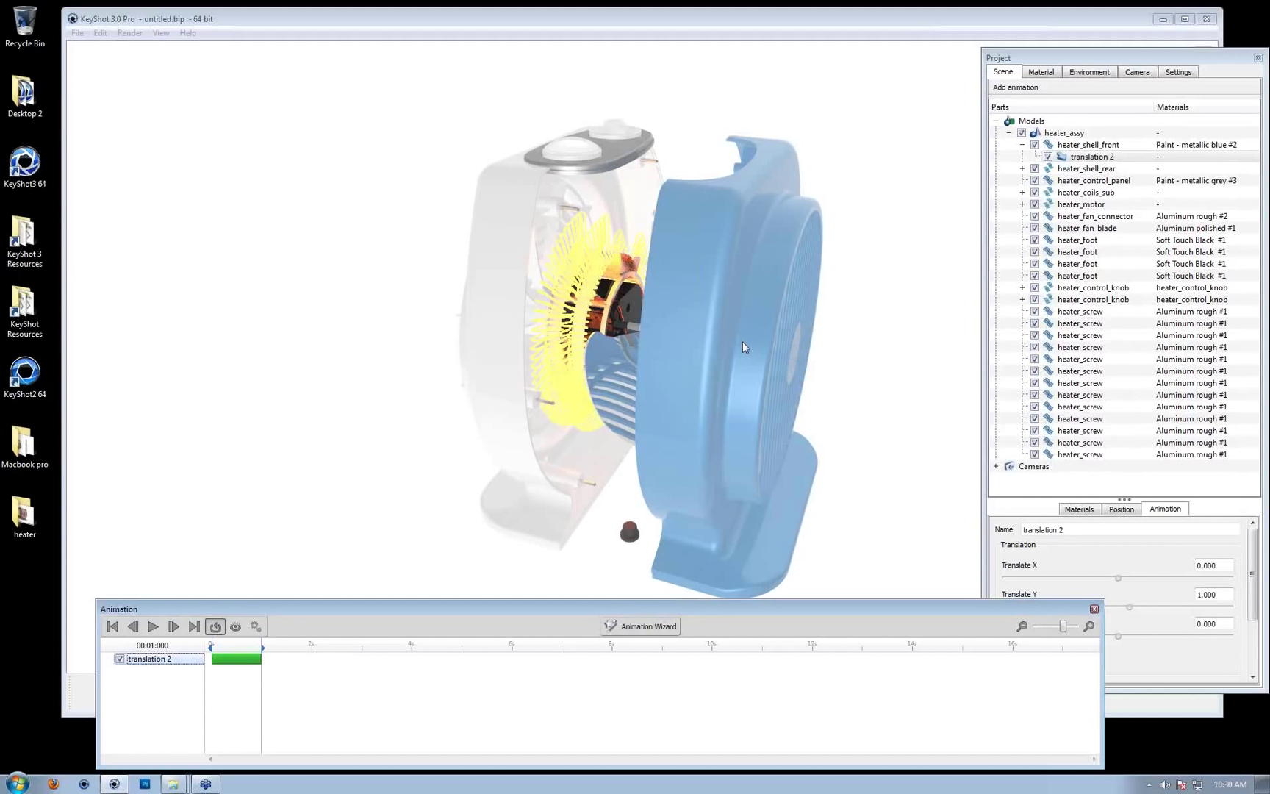
# Select the translation 2 animation under heater_shell_front in the scene tree and enlarge the properties area to expose all its settings
pyautogui.click(1090, 146)
pyautogui.click(1091, 157)
pyautogui.click(1090, 134)
pyautogui.click(1090, 145)
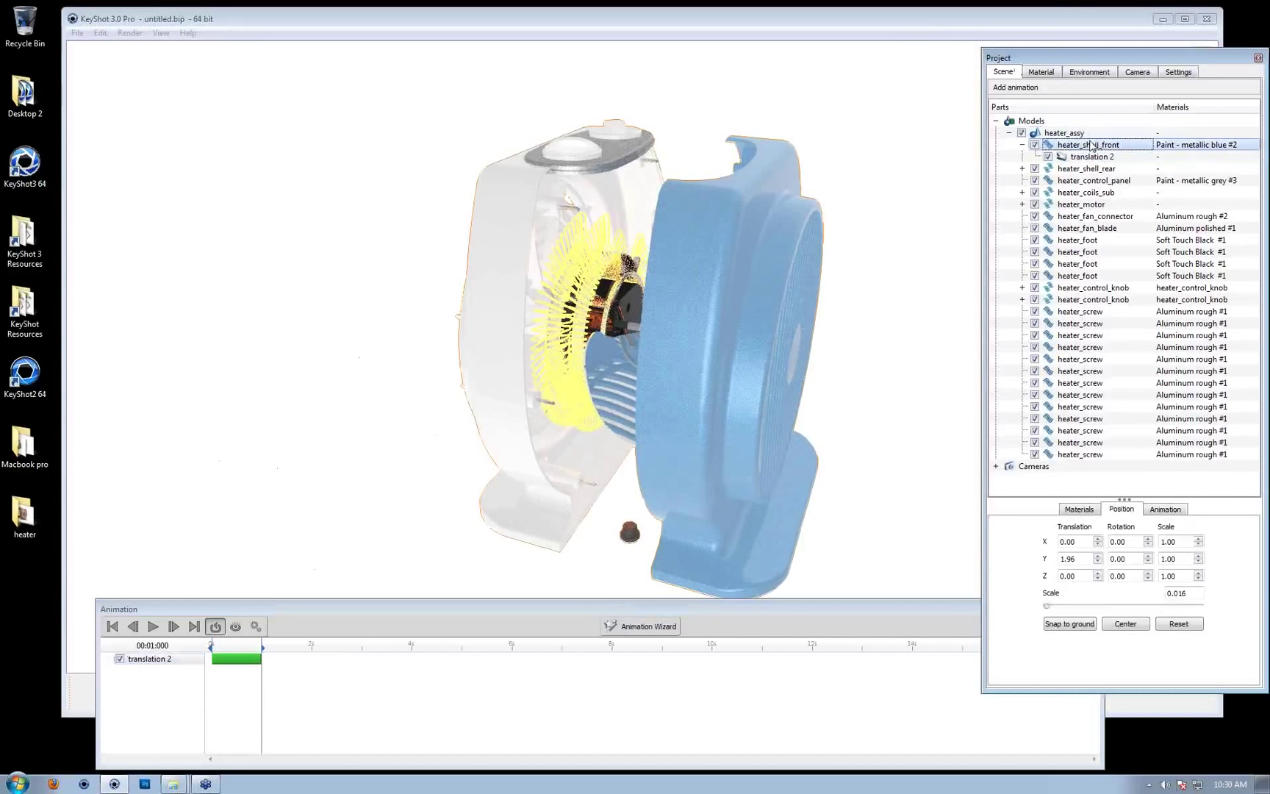
pyautogui.click(1095, 157)
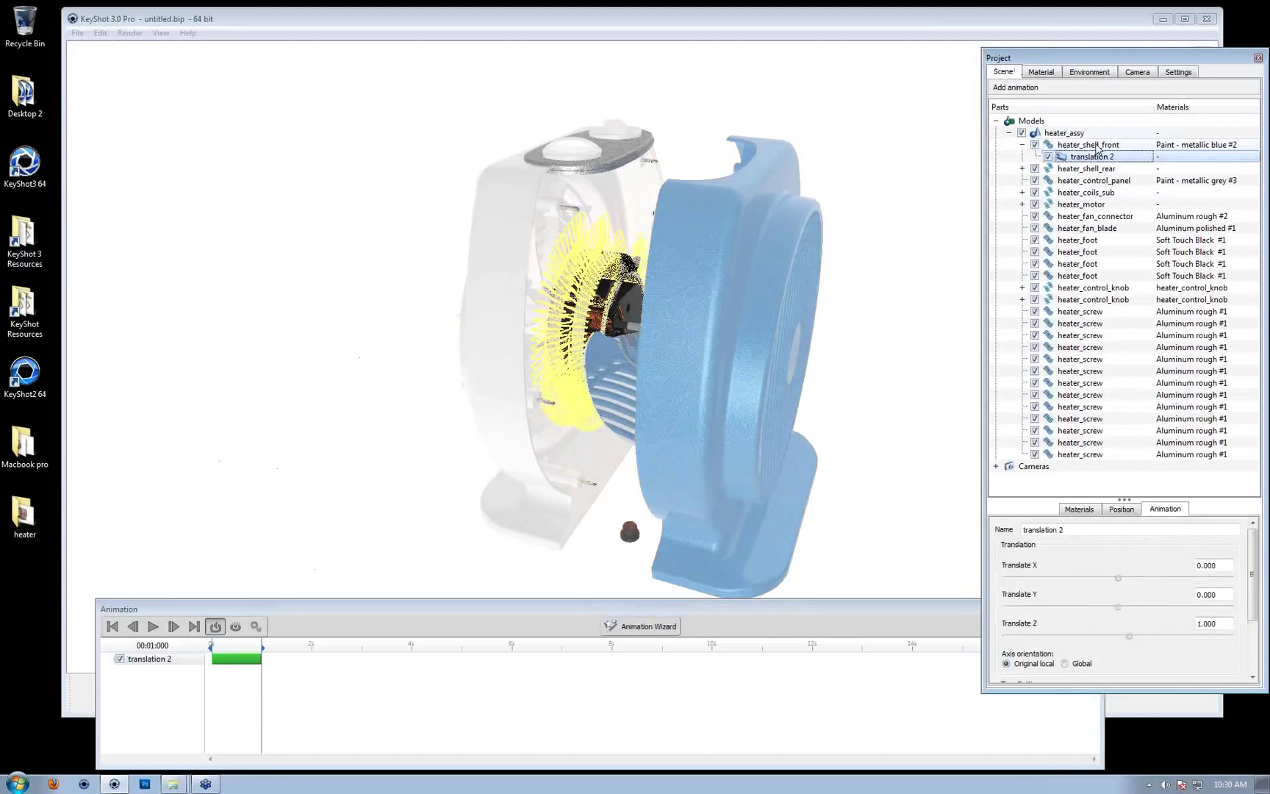
pyautogui.rightClick(1097, 147)
pyautogui.click(1073, 157)
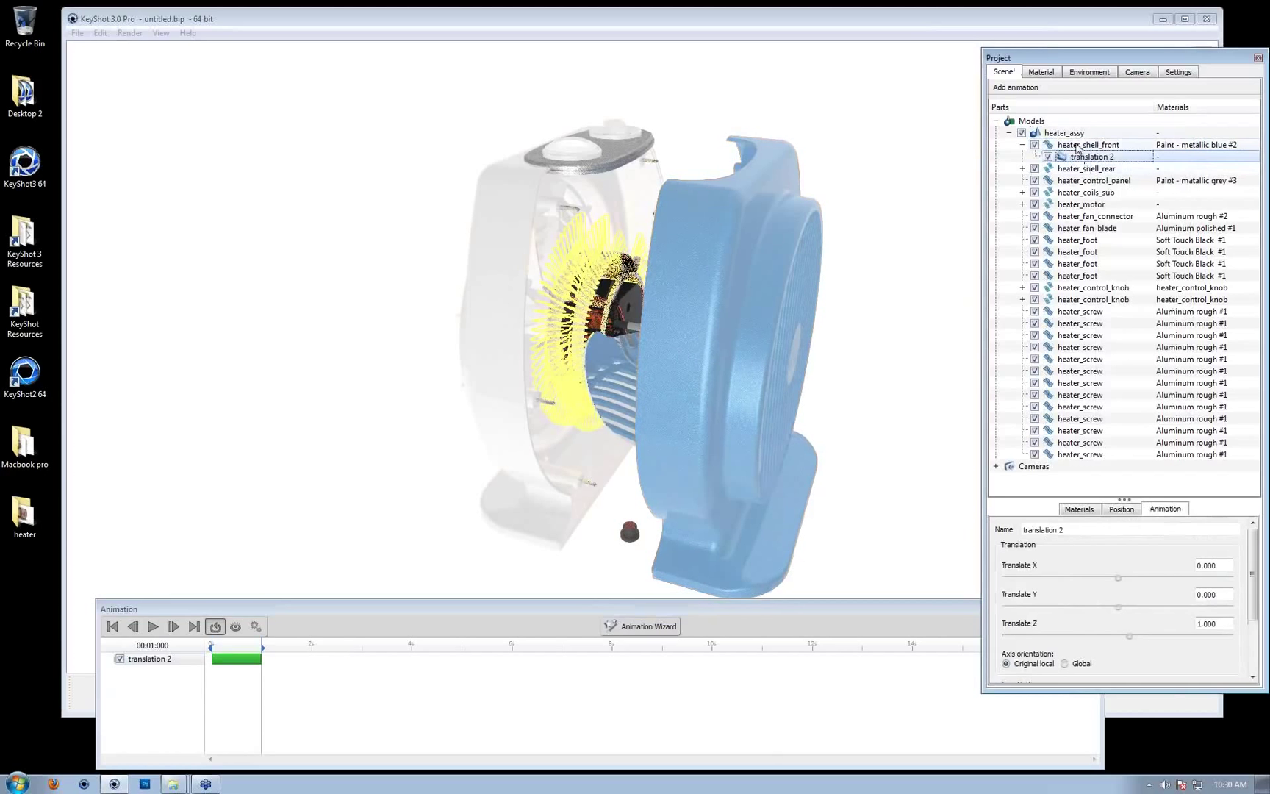
pyautogui.moveTo(1130, 501); pyautogui.dragTo(1124, 347)
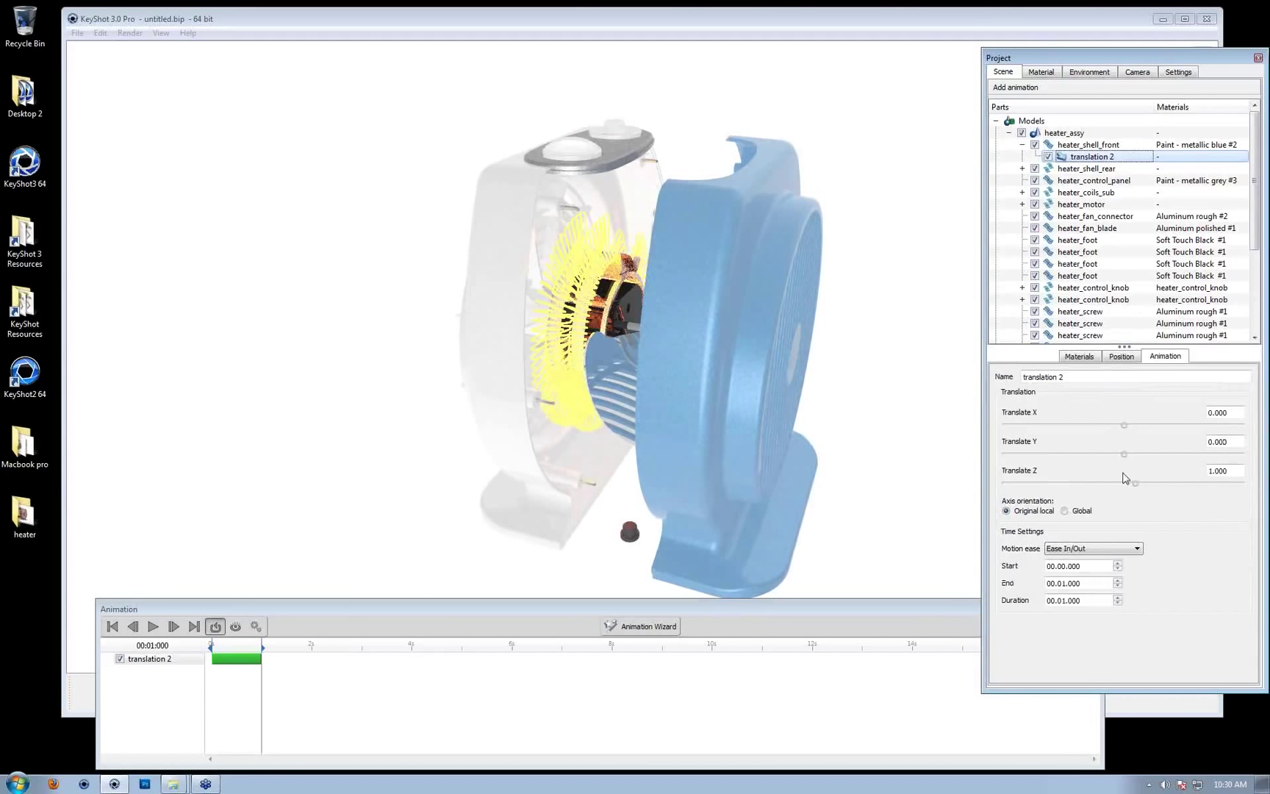
# Try a Translate Z of 2.100 for the front shell's translation, then set it back to 1
pyautogui.click(1149, 484)
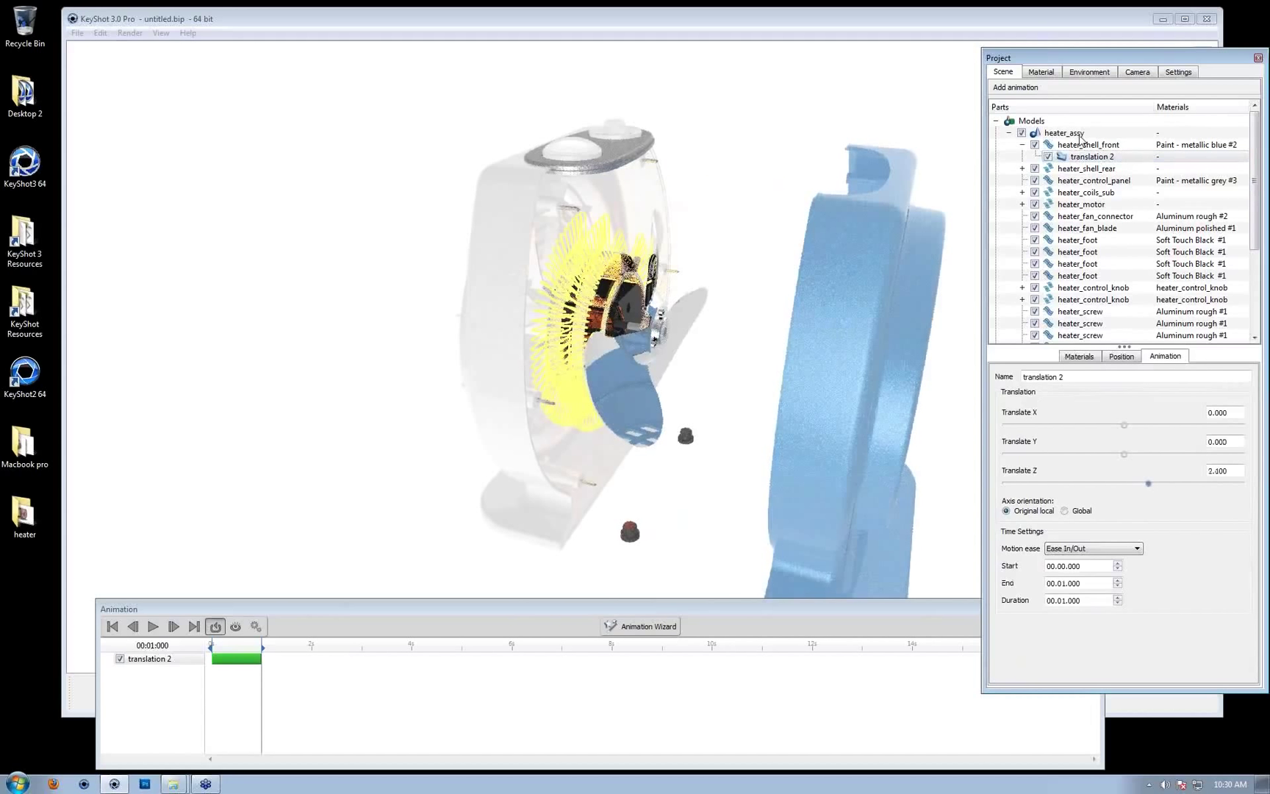
pyautogui.doubleClick(1242, 471)
pyautogui.write('1')
pyautogui.press('Return')
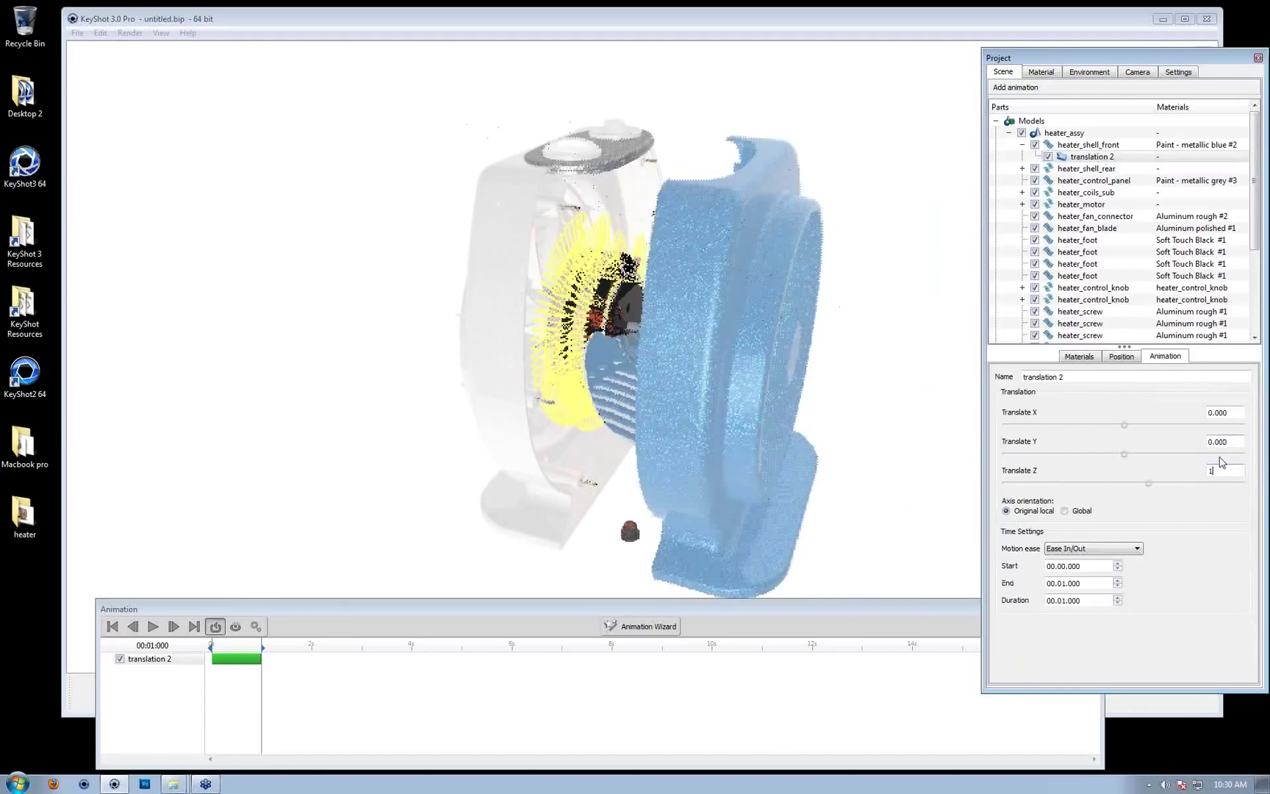
# Copy the front shell's translation 2 animation and paste it as a linked animation onto the nearer exposed heater_foot
pyautogui.click(597, 363)
pyautogui.moveTo(597, 361); pyautogui.dragTo(680, 368)
pyautogui.moveTo(733, 274); pyautogui.dragTo(748, 254)
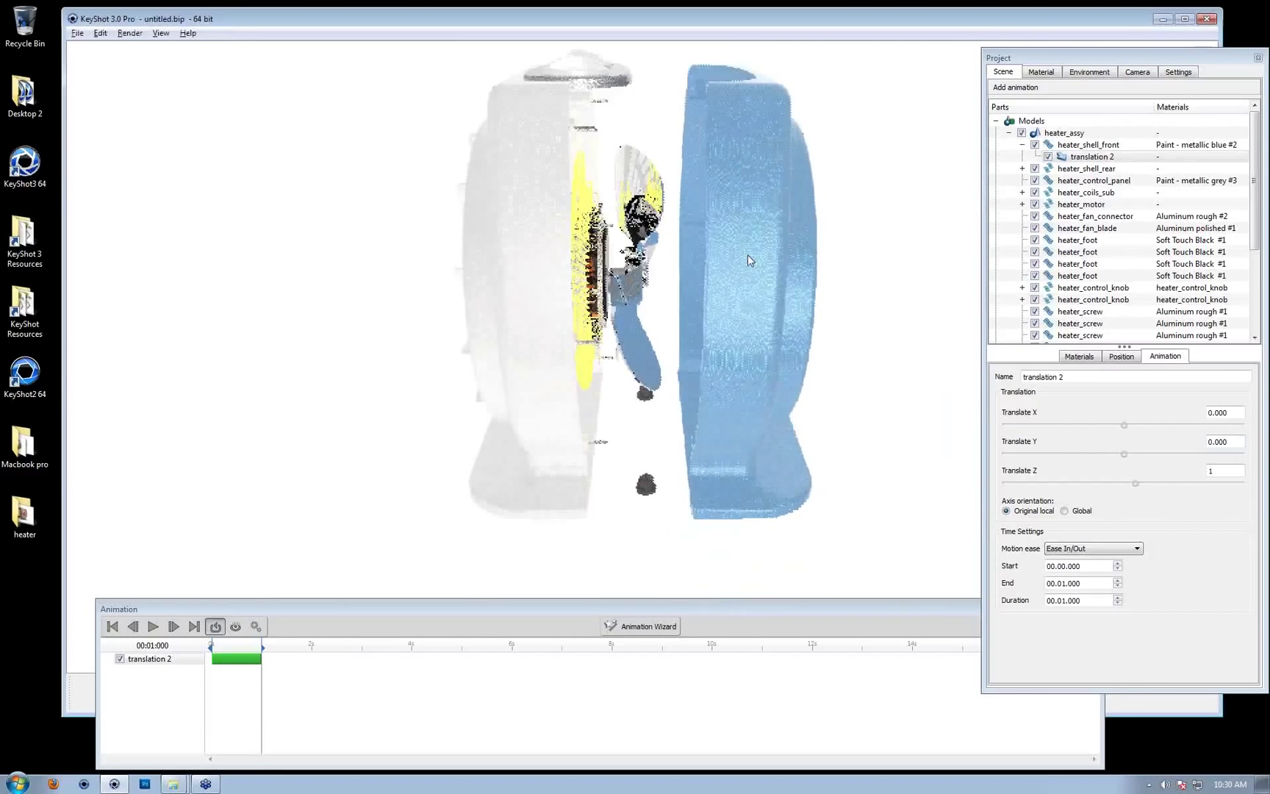
pyautogui.rightClick(1112, 157)
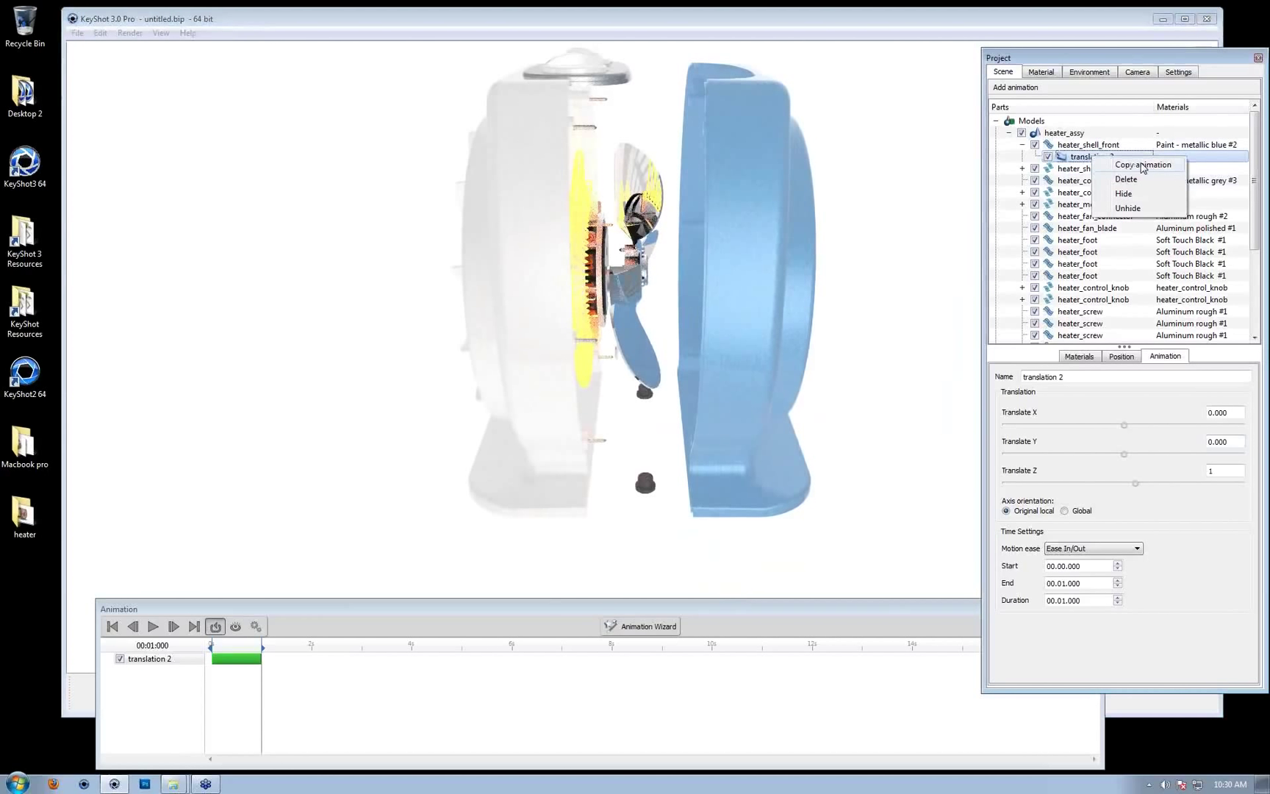
pyautogui.click(1143, 165)
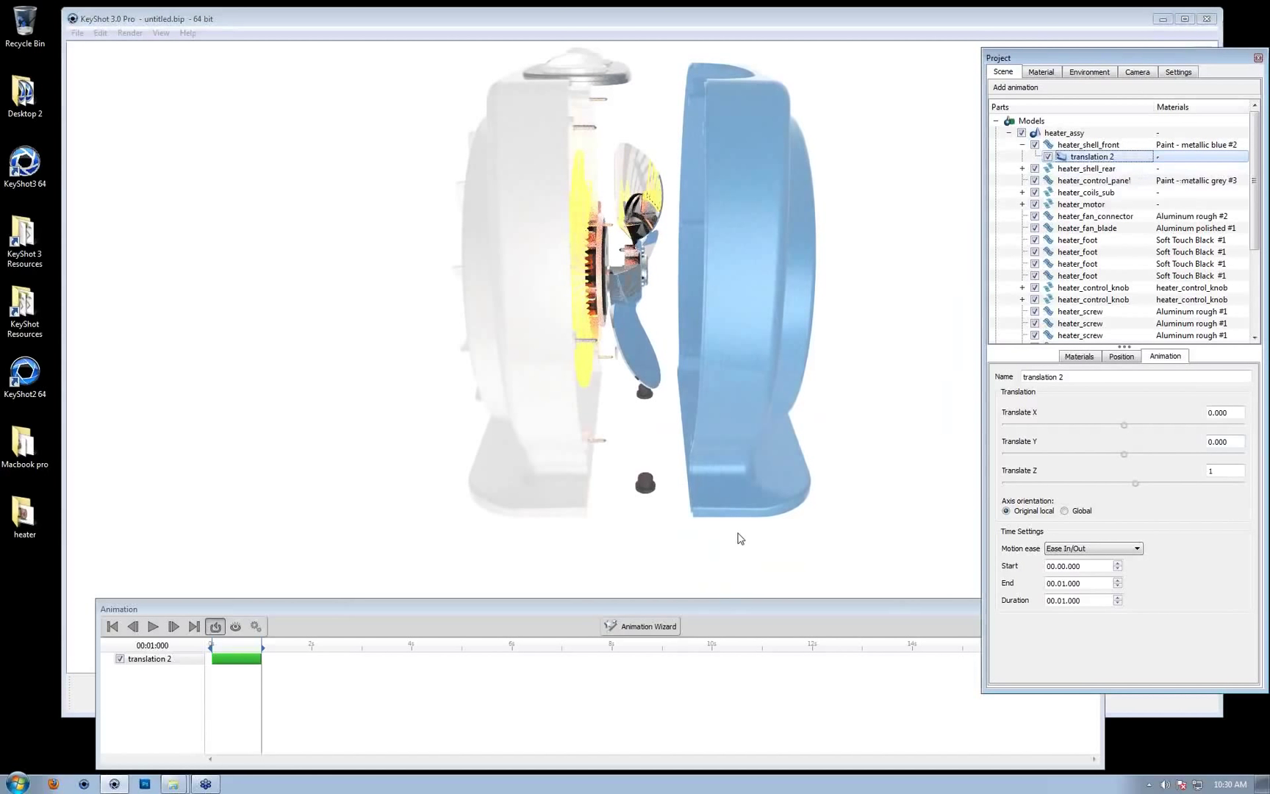
pyautogui.click(645, 488)
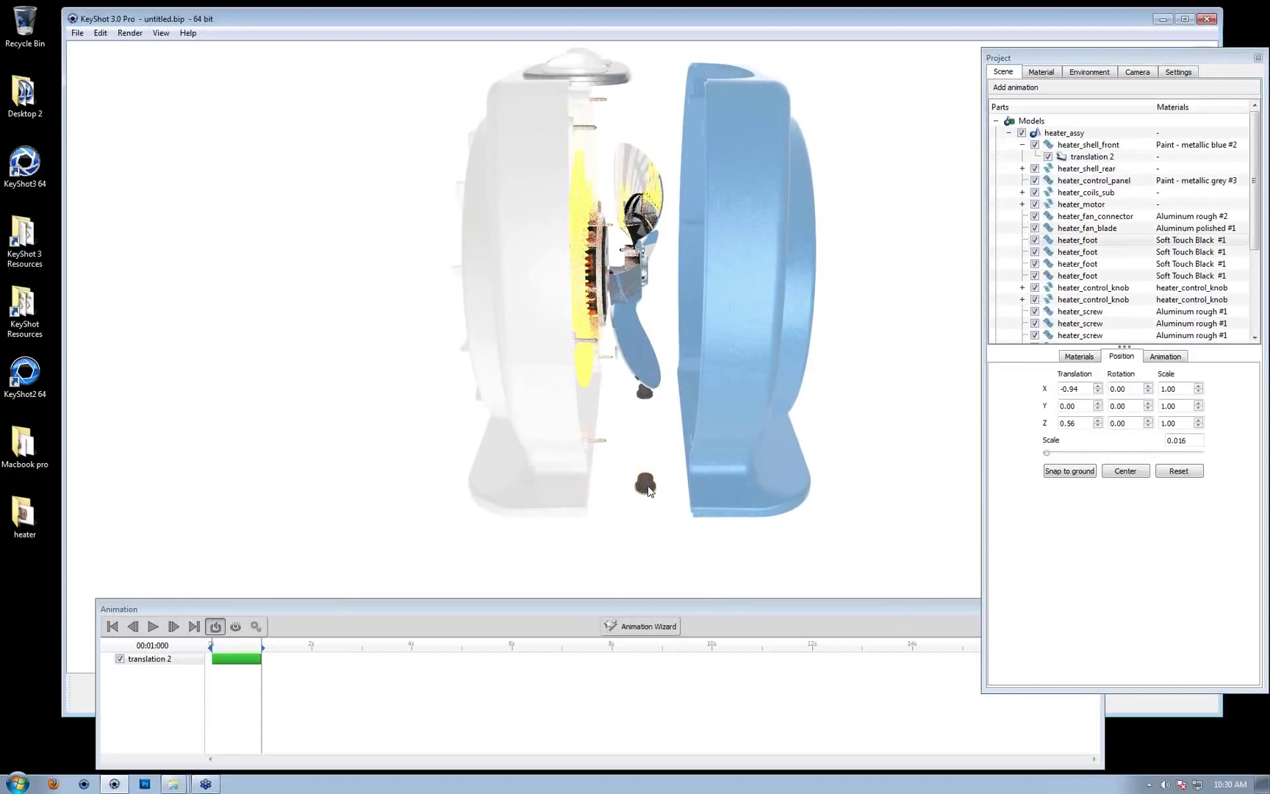
pyautogui.rightClick(1074, 246)
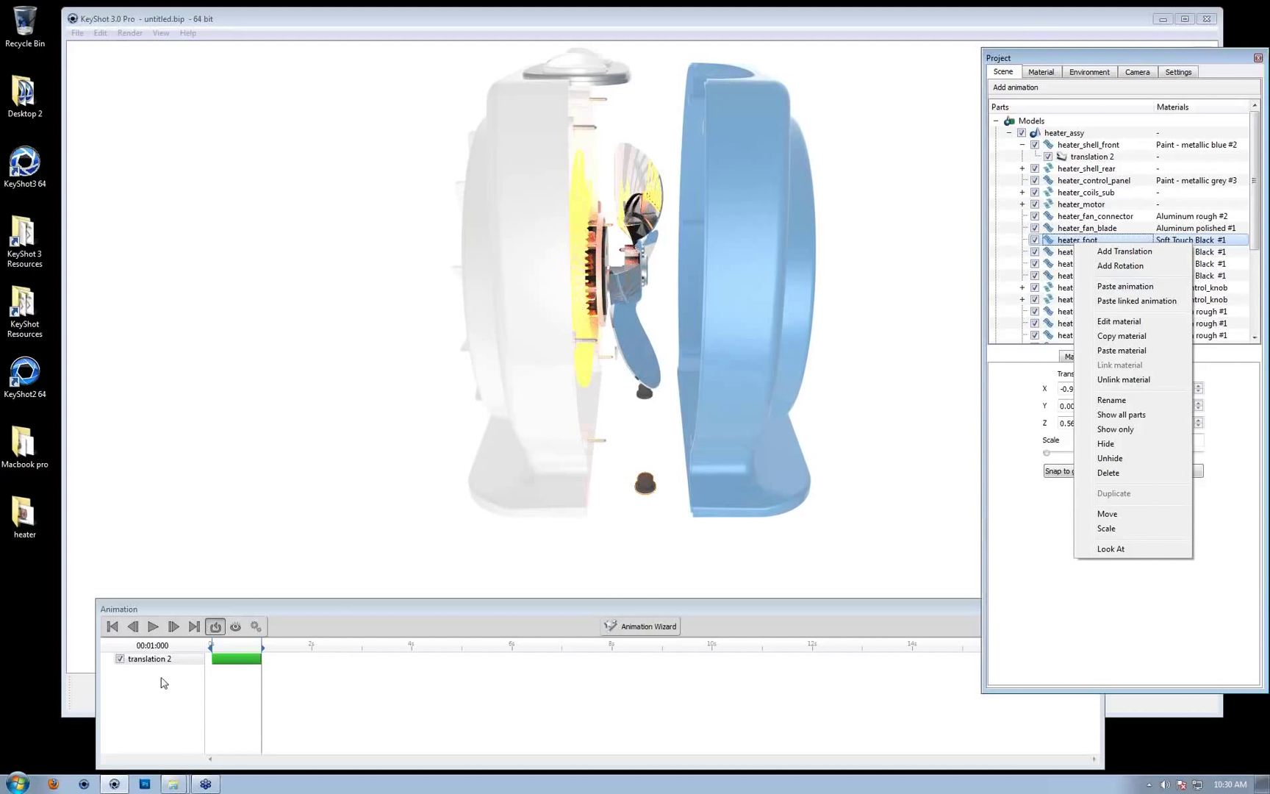
pyautogui.click(1138, 301)
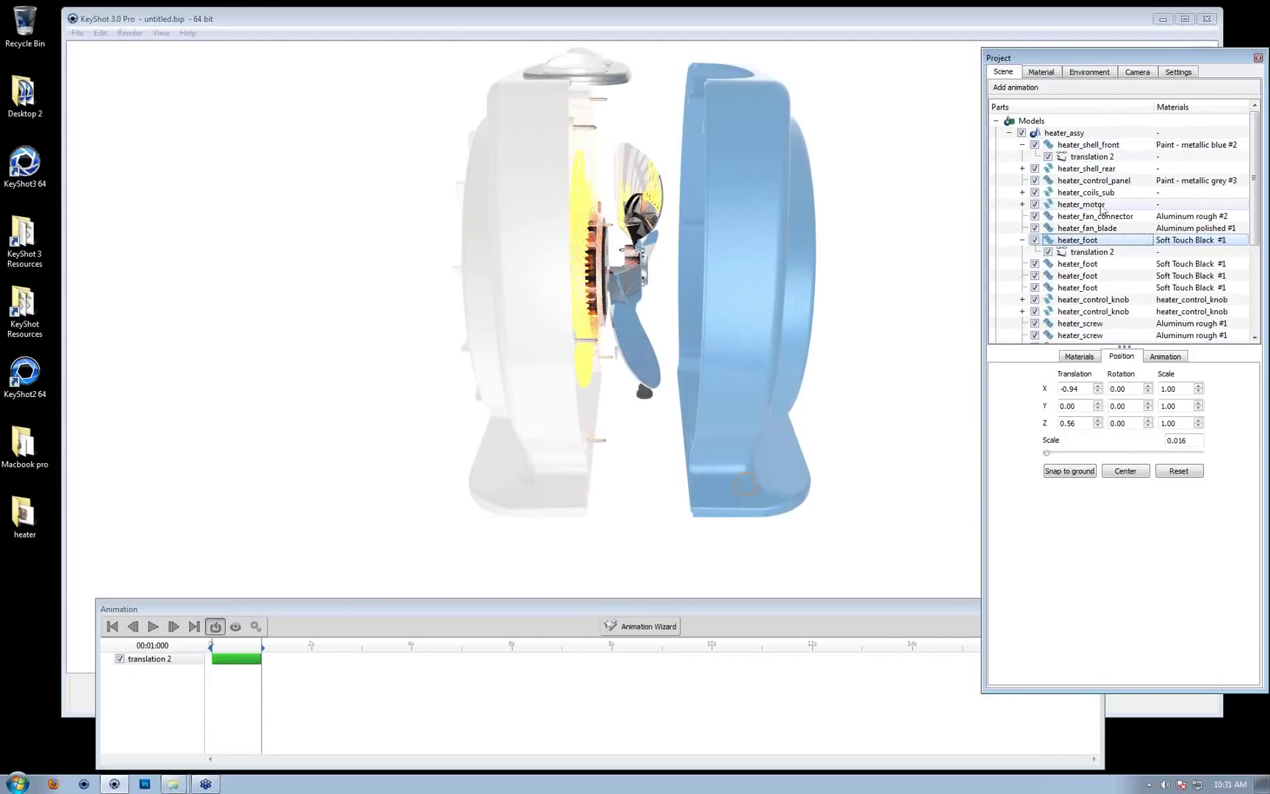
# Select the other exposed heater_foot between the two shells
pyautogui.click(645, 396)
pyautogui.click(1088, 264)
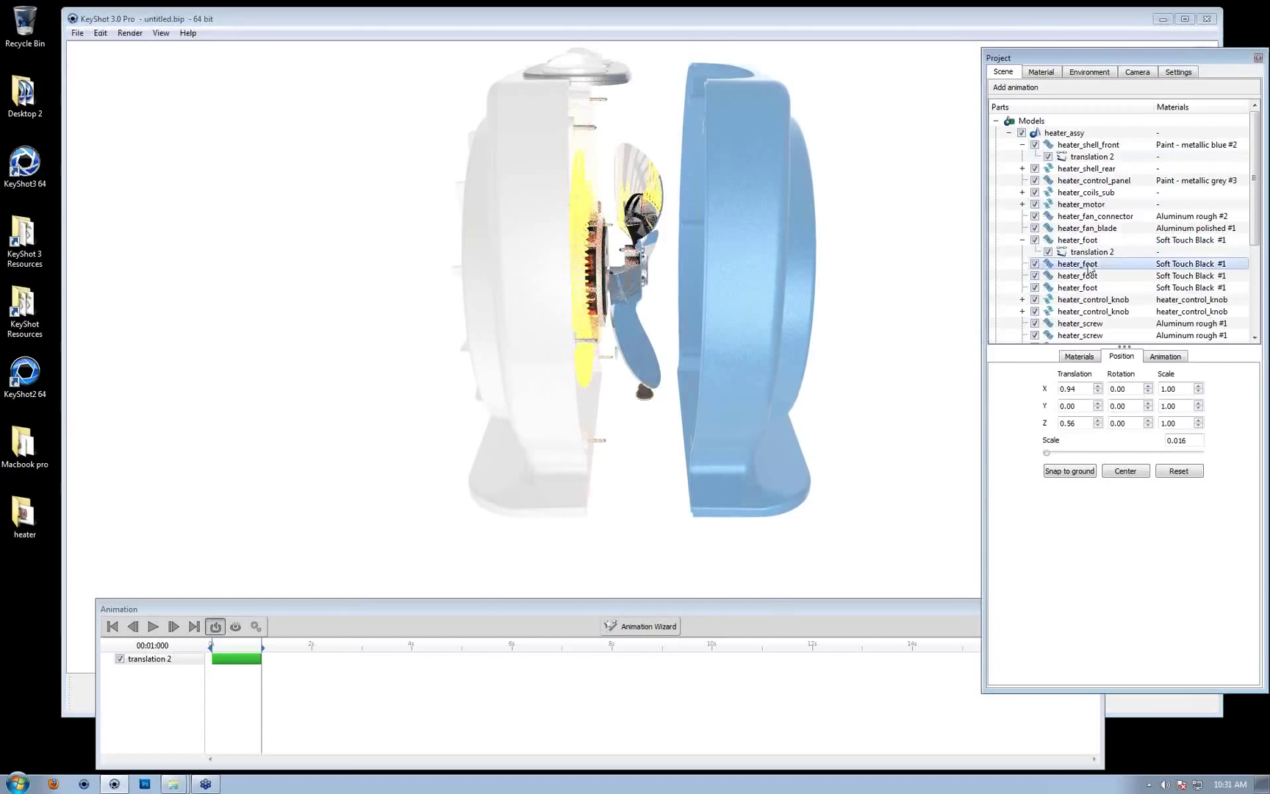
# Paste the front shell's translation onto the second heater foot as a linked animation
pyautogui.rightClick(1088, 266)
pyautogui.click(1111, 326)
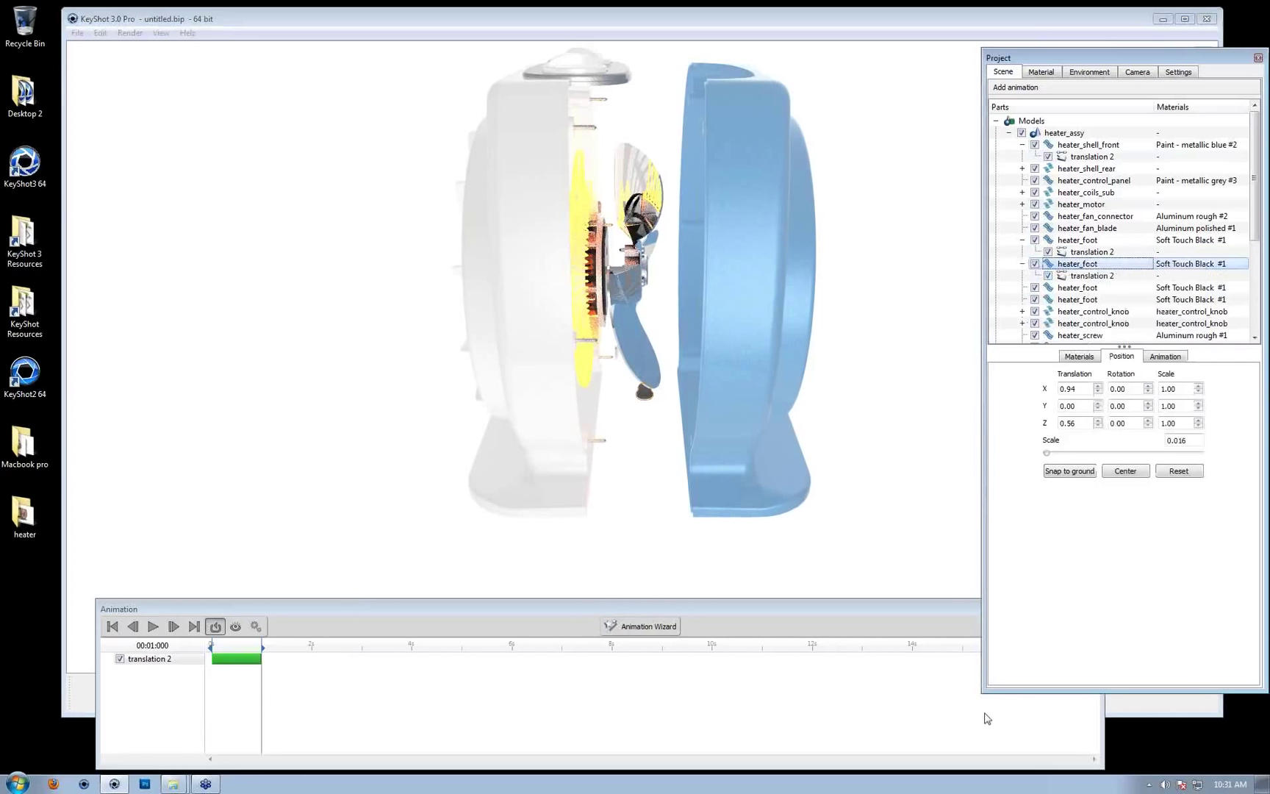
pyautogui.click(740, 445)
pyautogui.moveTo(741, 445); pyautogui.dragTo(411, 680)
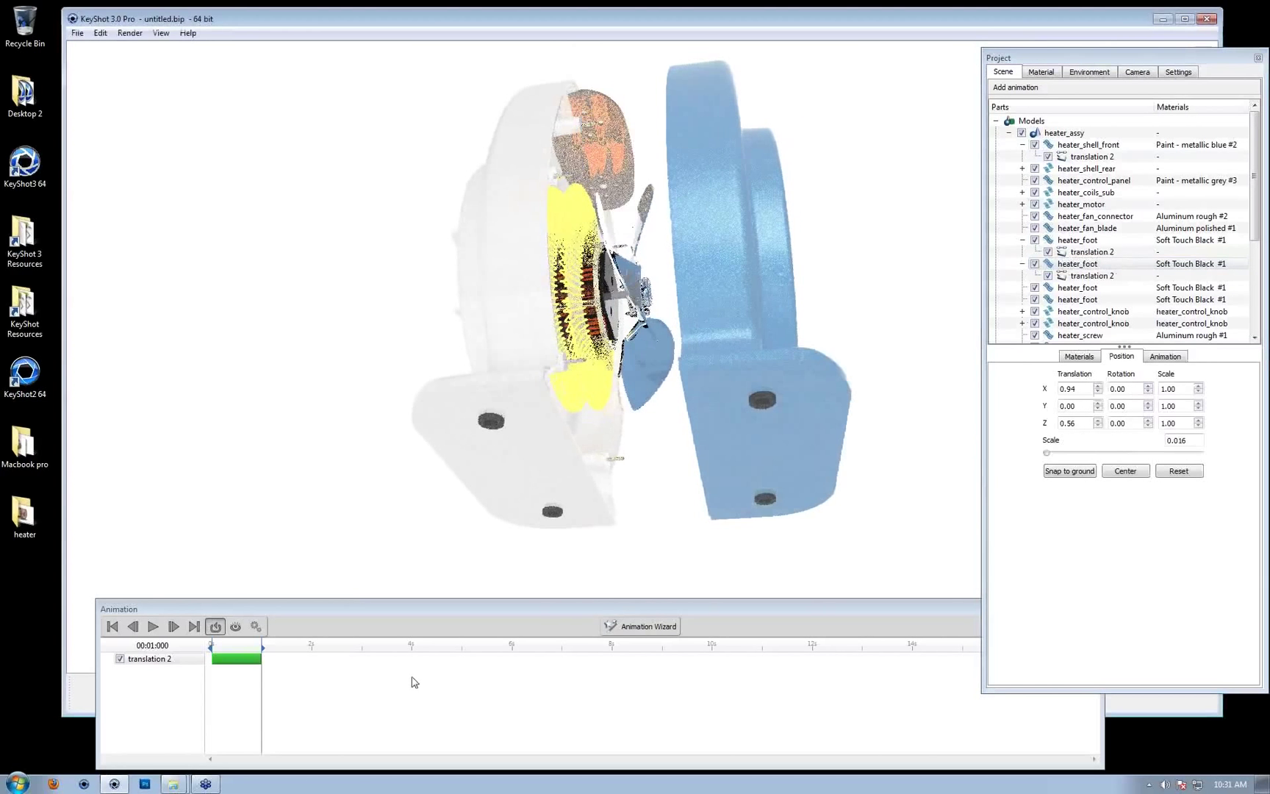
# Rename the linked translation of the front shell and feet to "Front casing translation" and preview its motion
pyautogui.click(227, 654)
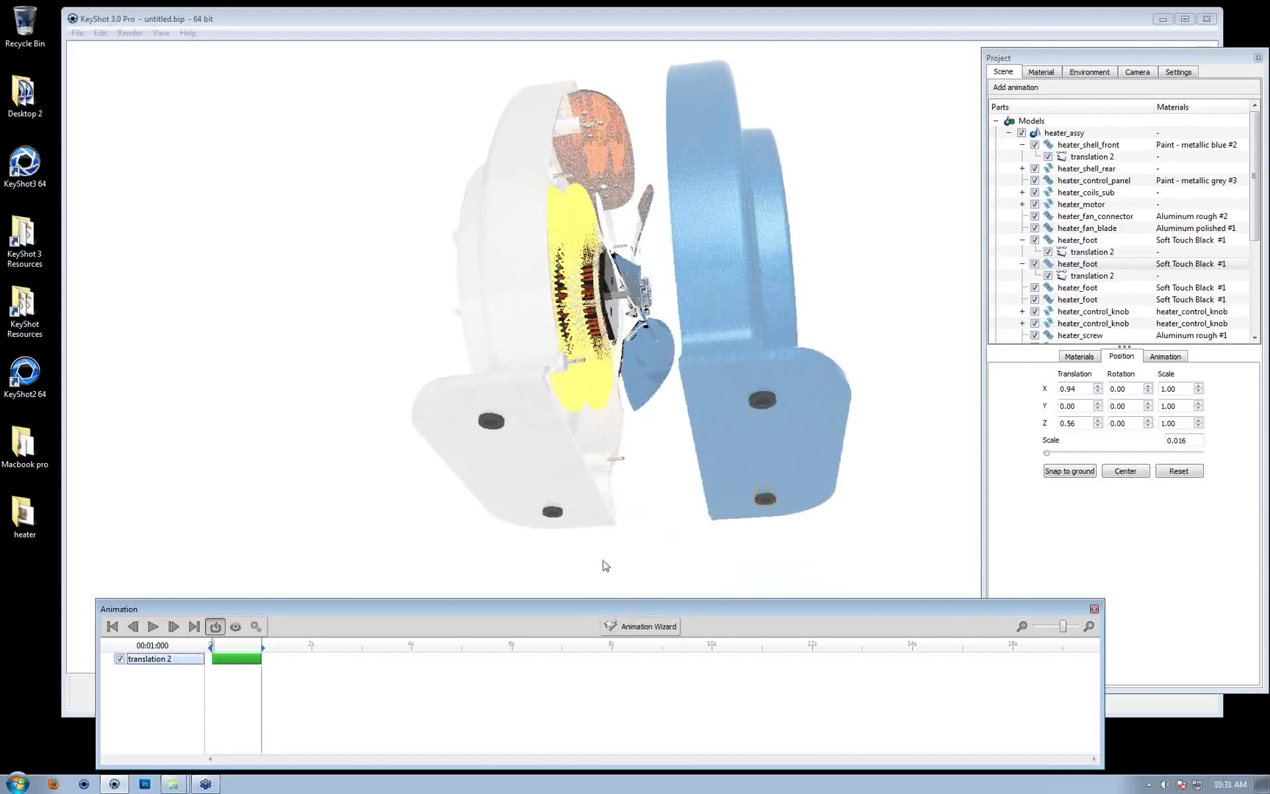
pyautogui.click(1092, 252)
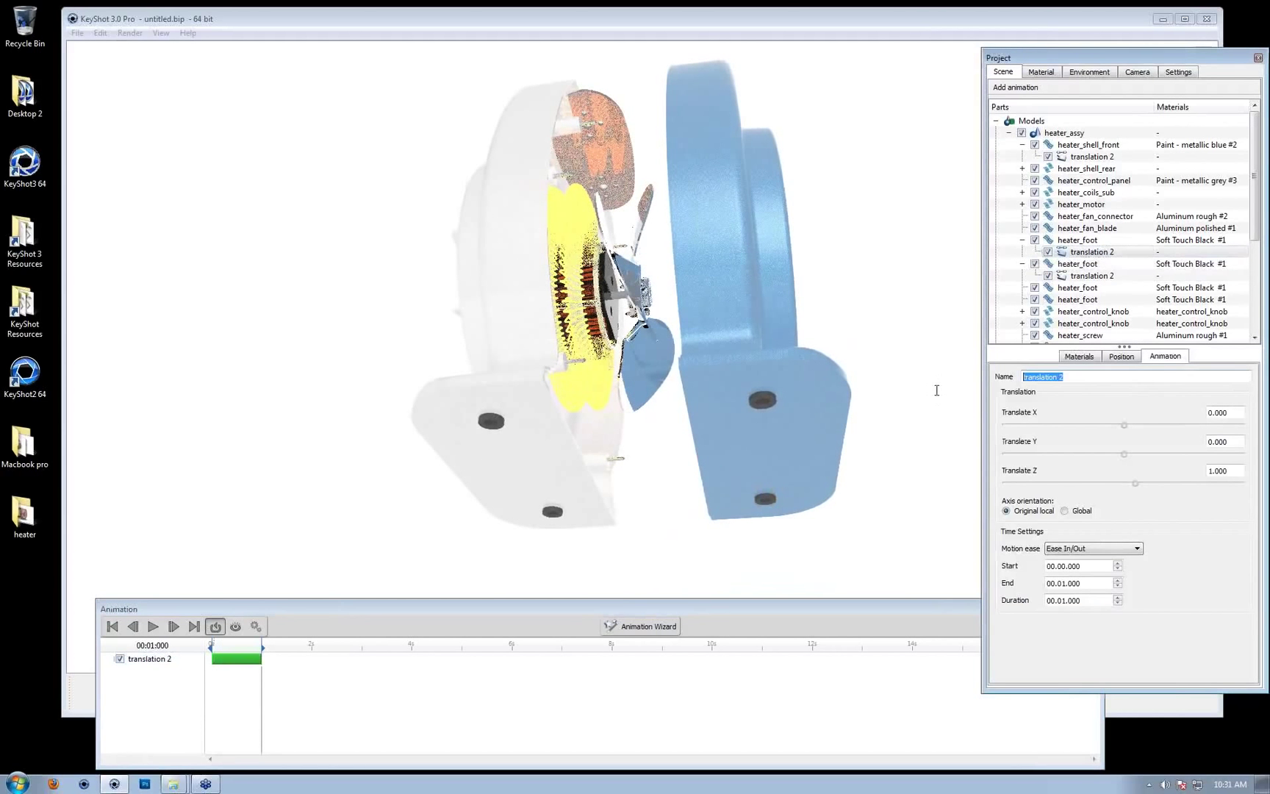
pyautogui.write('Front casing')
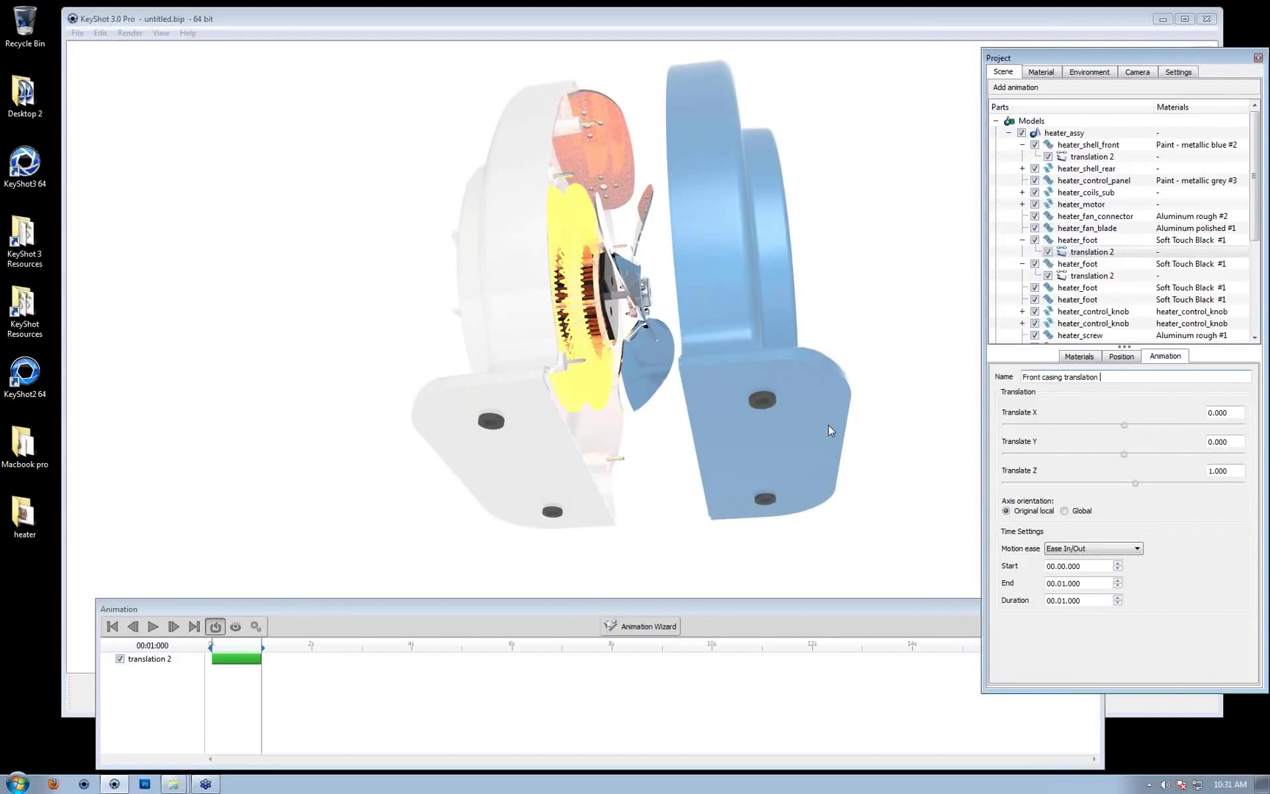
pyautogui.press('Return')
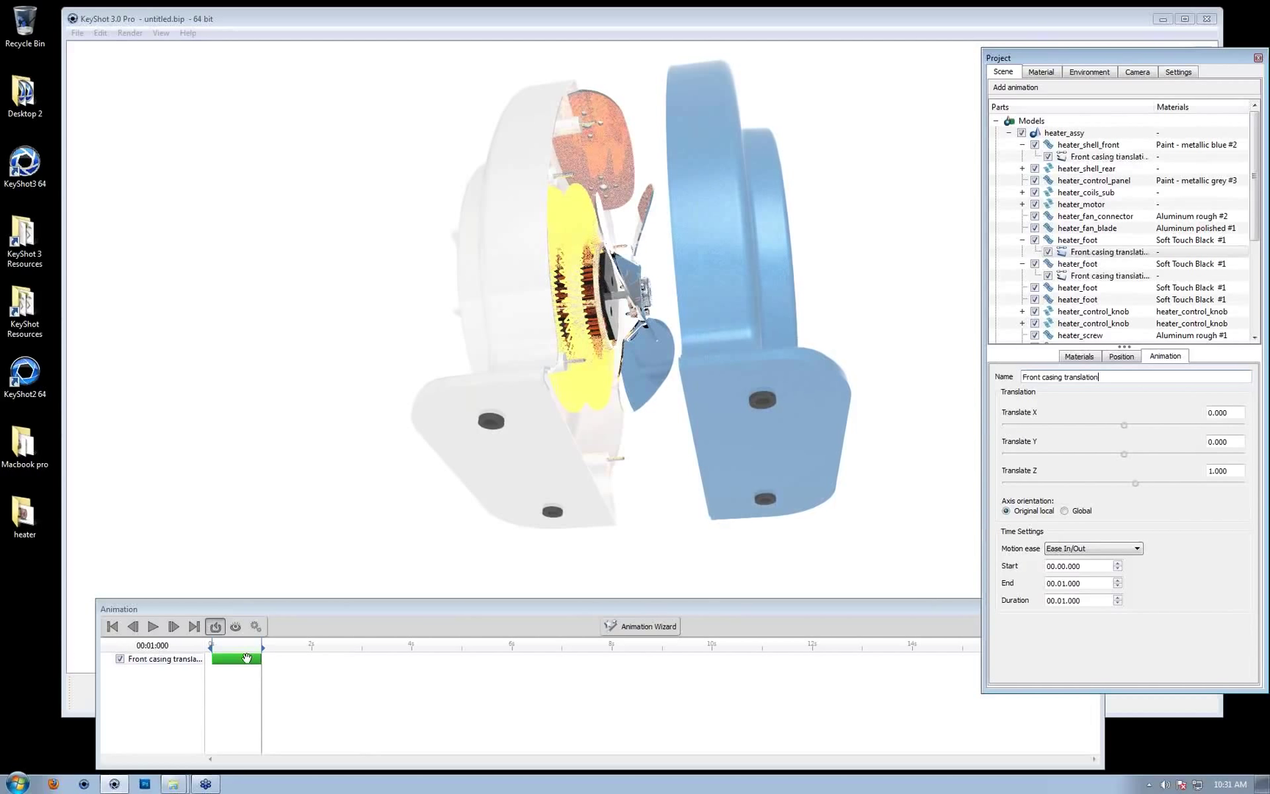
pyautogui.moveTo(244, 649); pyautogui.dragTo(231, 649)
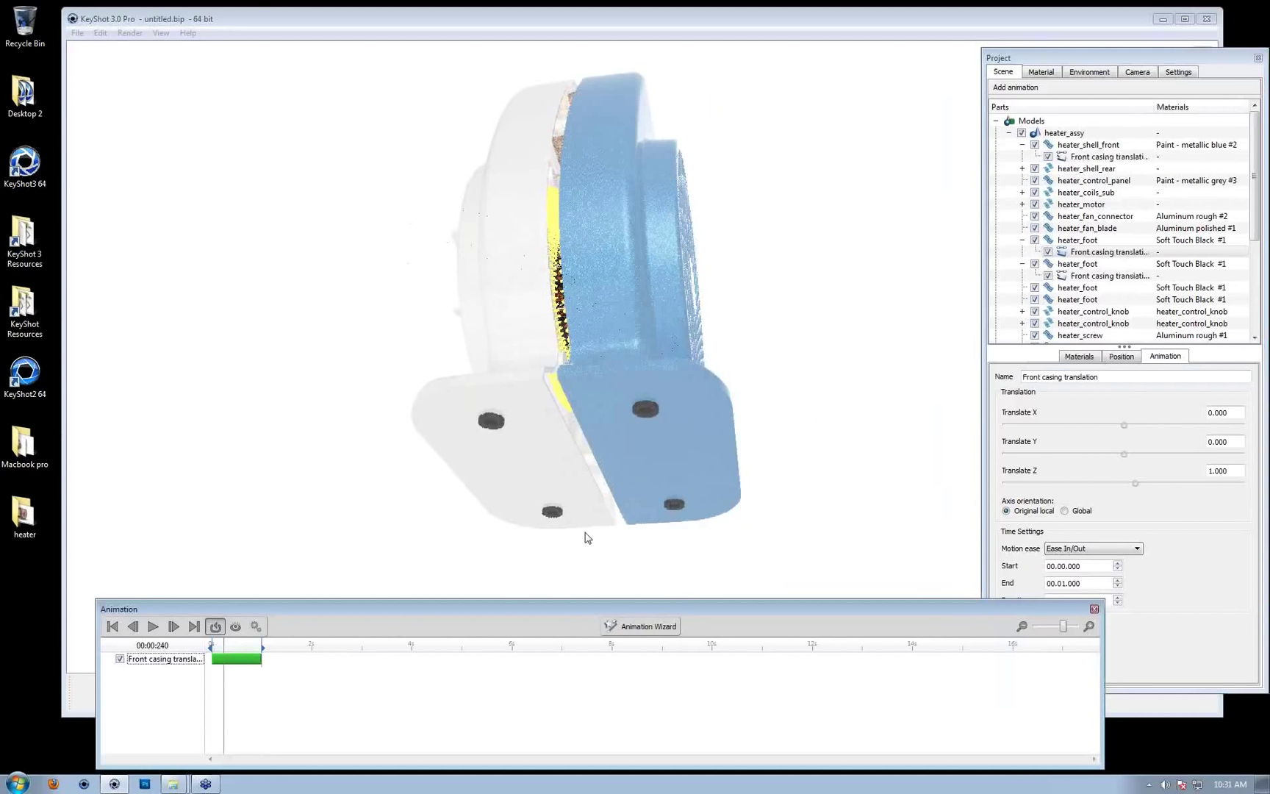
# Set the Z distance of the front casing translation to 2
pyautogui.click(1063, 254)
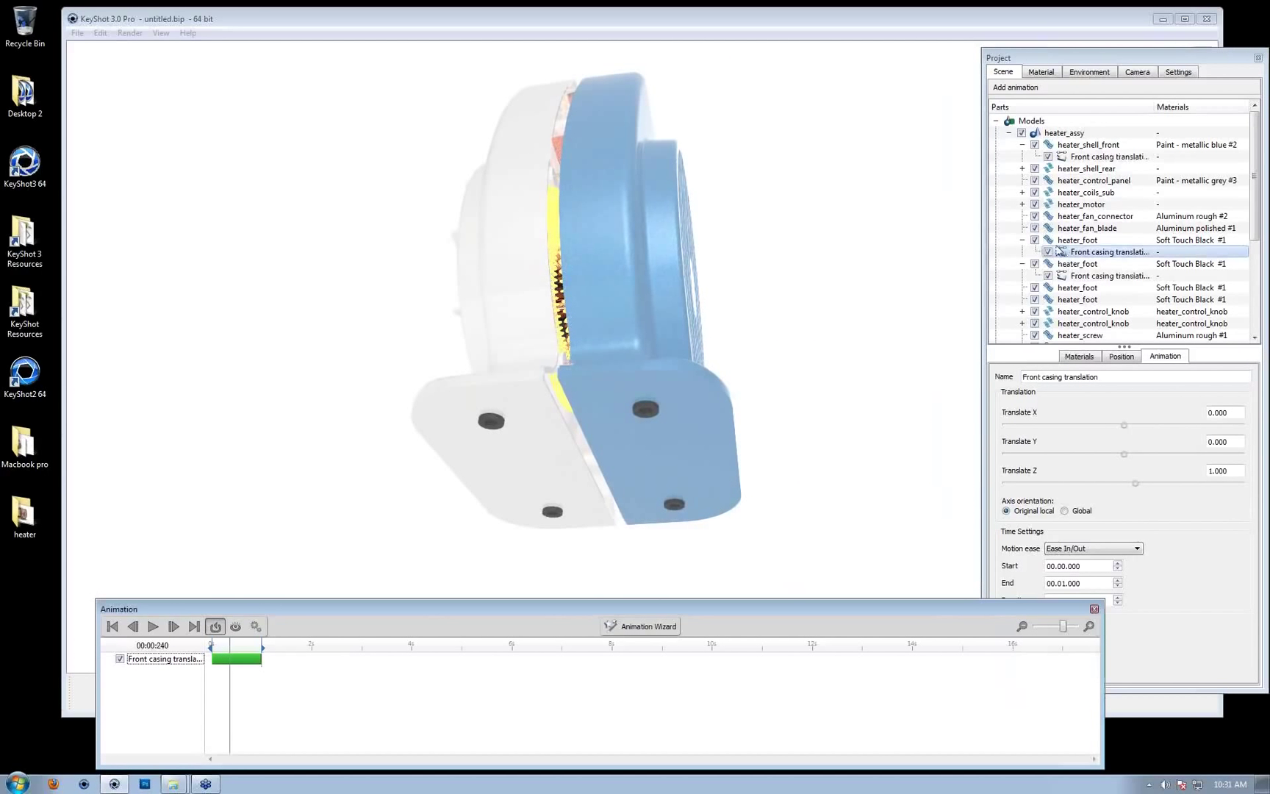
pyautogui.moveTo(232, 647); pyautogui.dragTo(366, 658)
pyautogui.doubleClick(1222, 470)
pyautogui.write('2')
pyautogui.press('Return')
# Paste an unlinked copy of the front casing translation onto the heater fan blade
pyautogui.moveTo(671, 287); pyautogui.dragTo(588, 344)
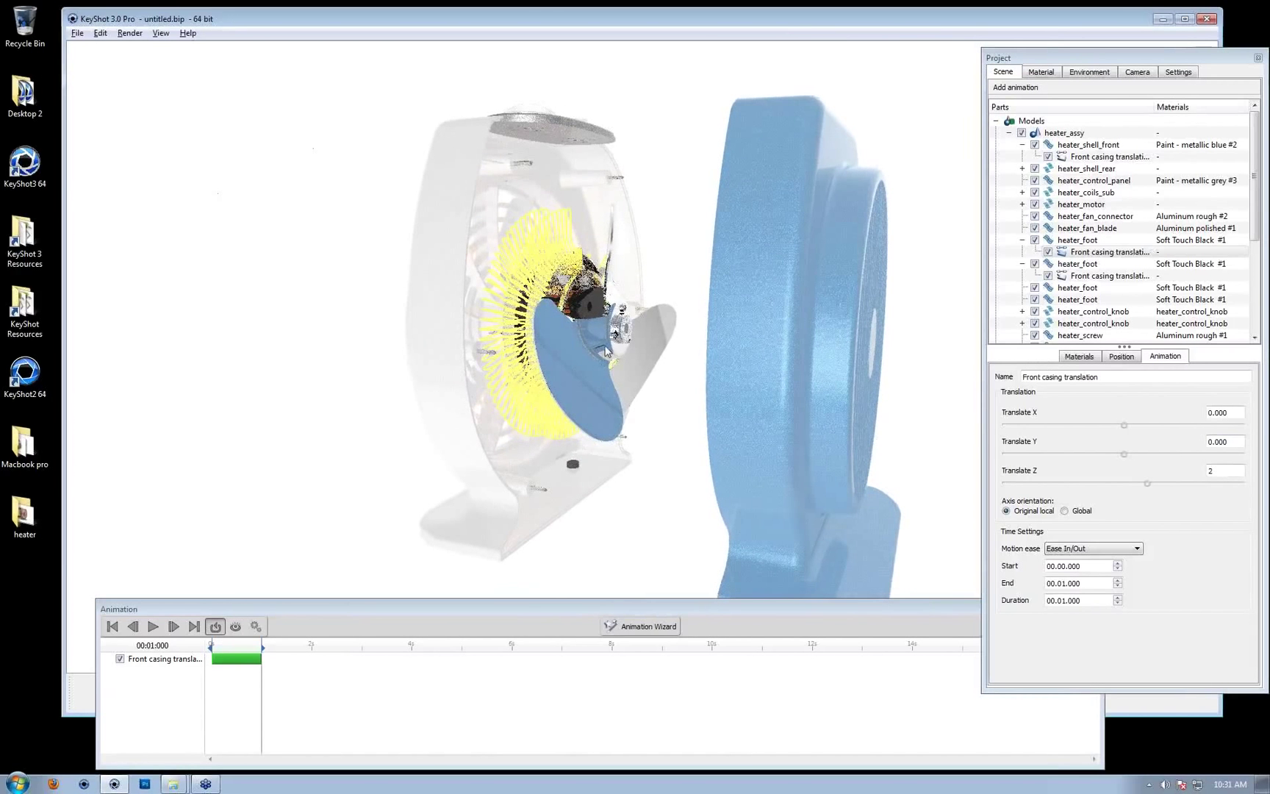
pyautogui.click(581, 358)
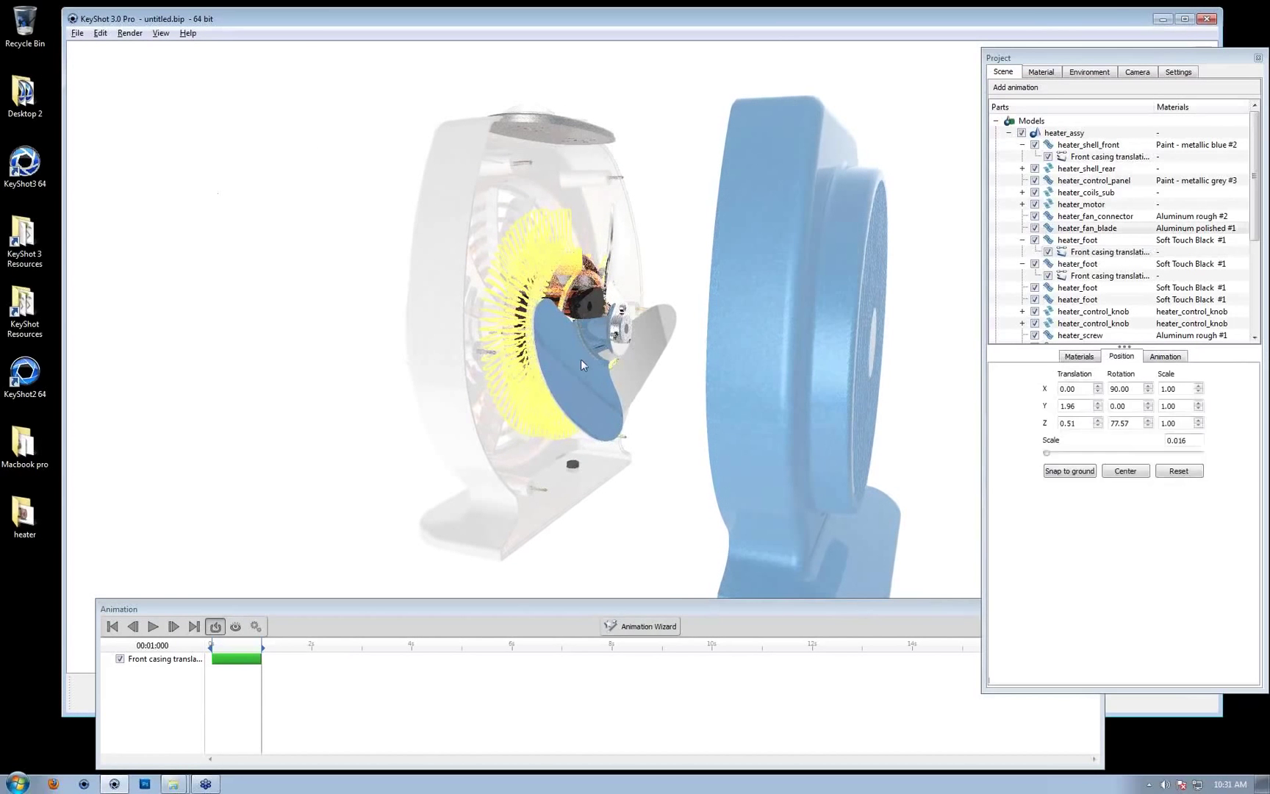
pyautogui.rightClick(1088, 233)
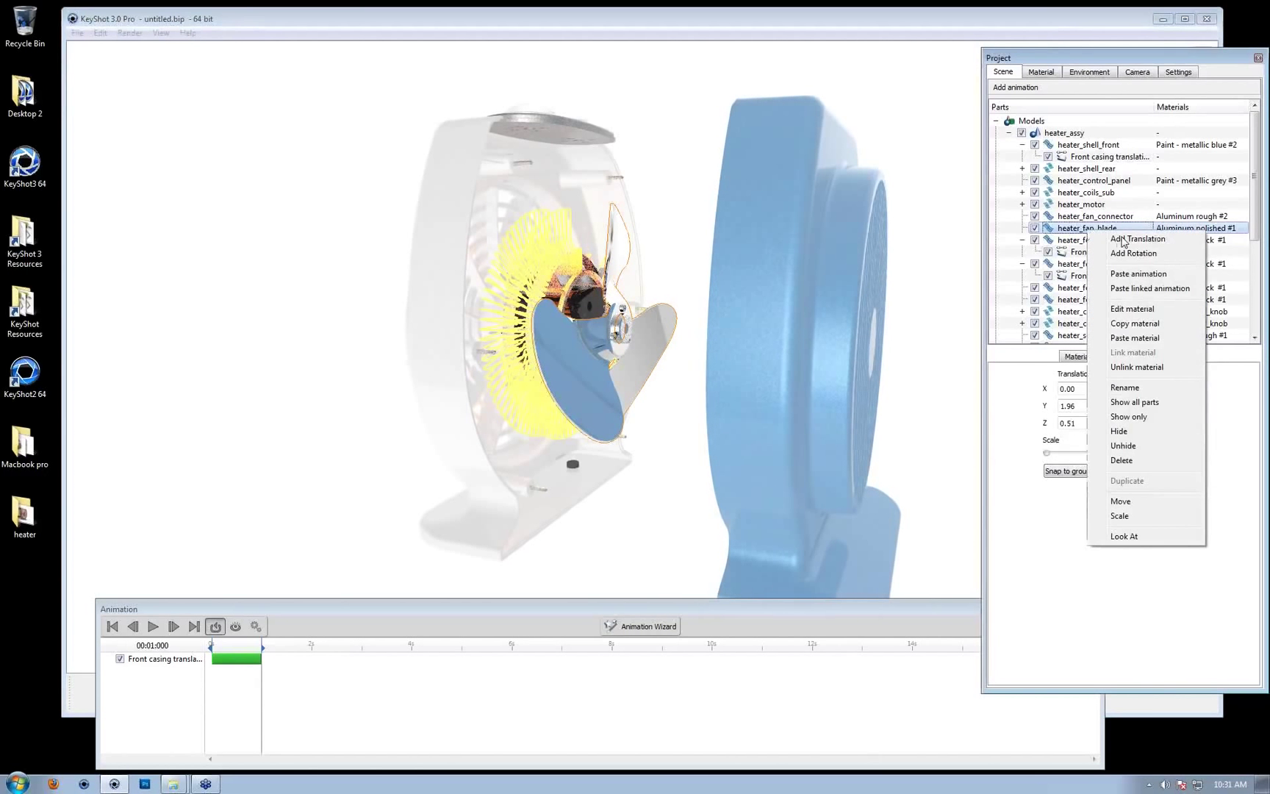
pyautogui.click(1075, 241)
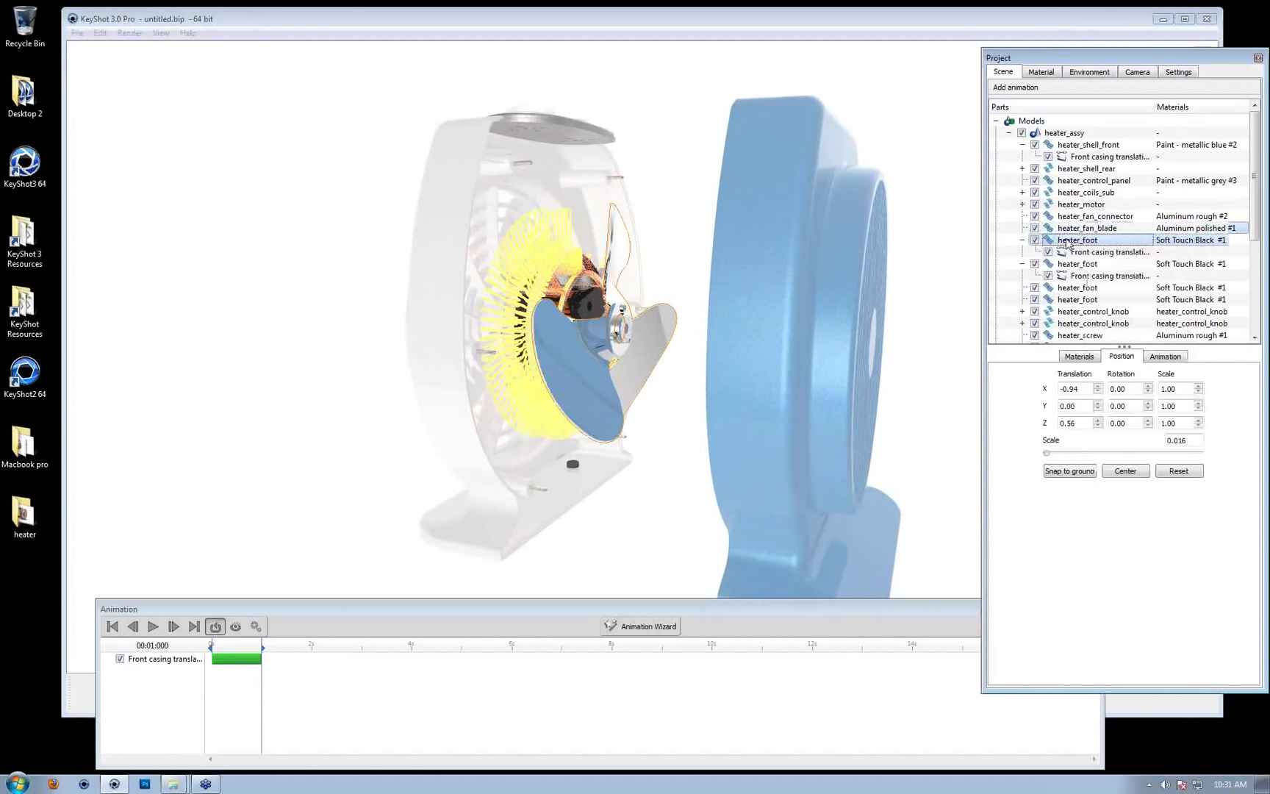
pyautogui.click(1094, 220)
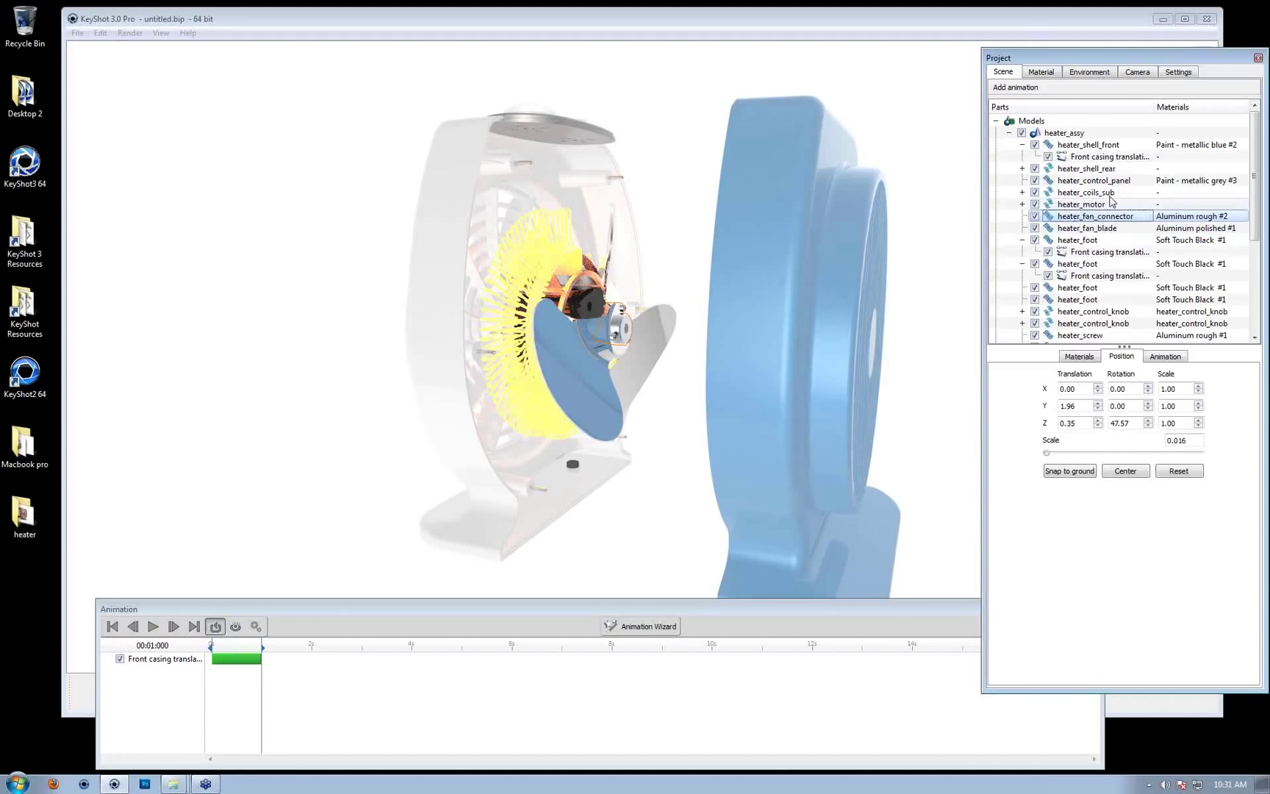
pyautogui.click(1088, 228)
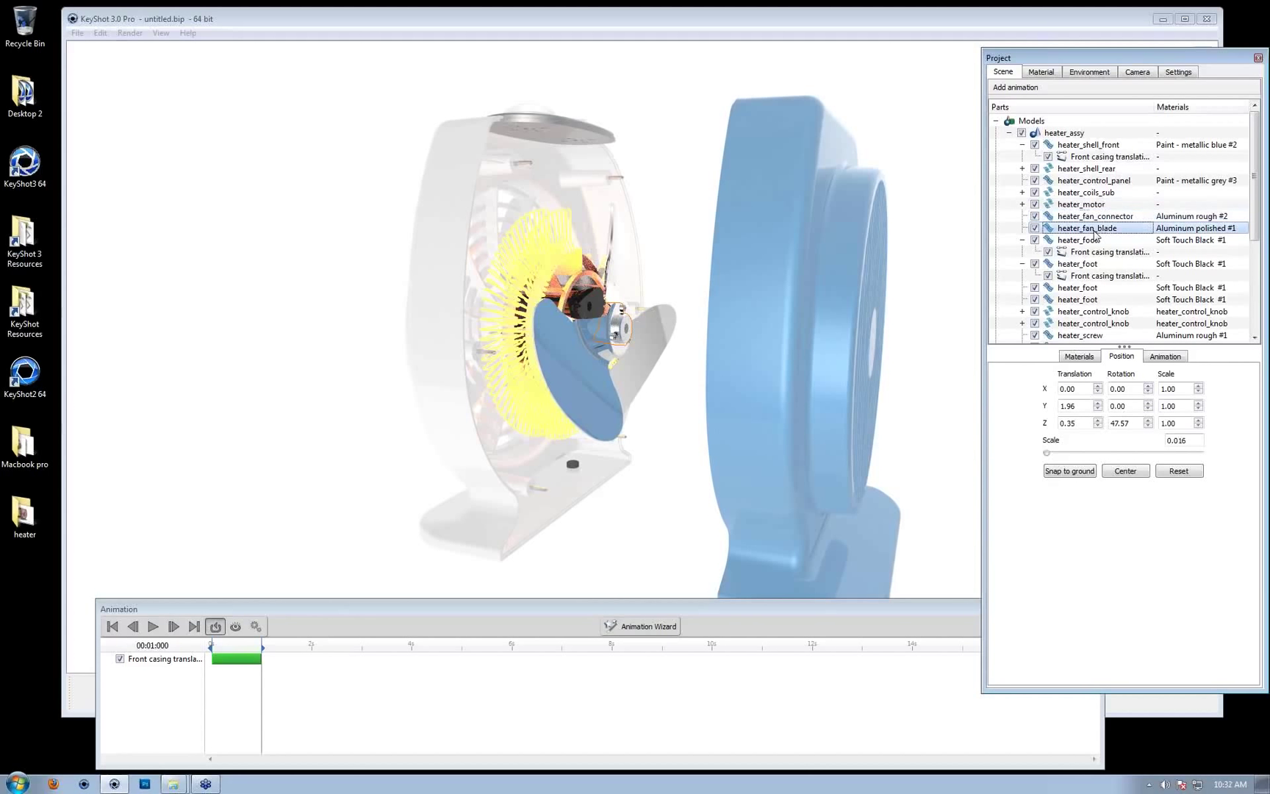
pyautogui.click(566, 360)
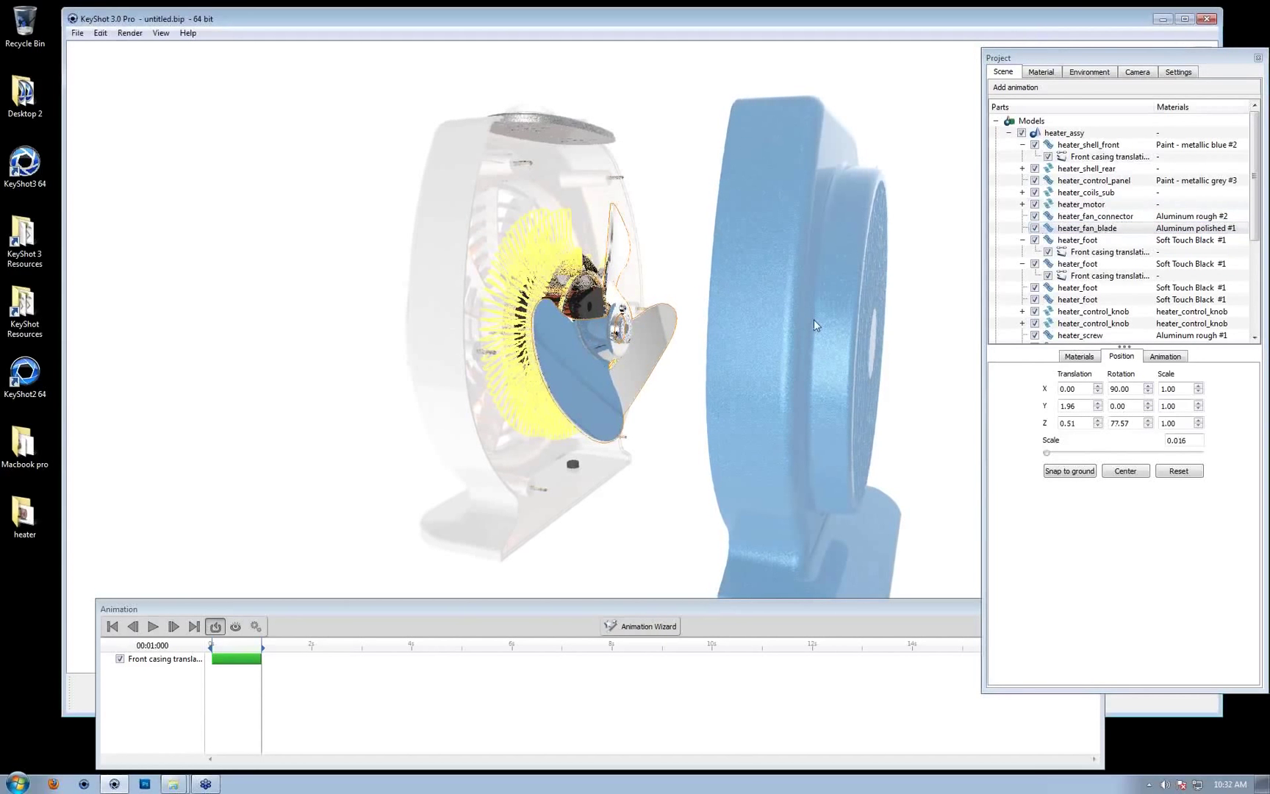
pyautogui.rightClick(1053, 228)
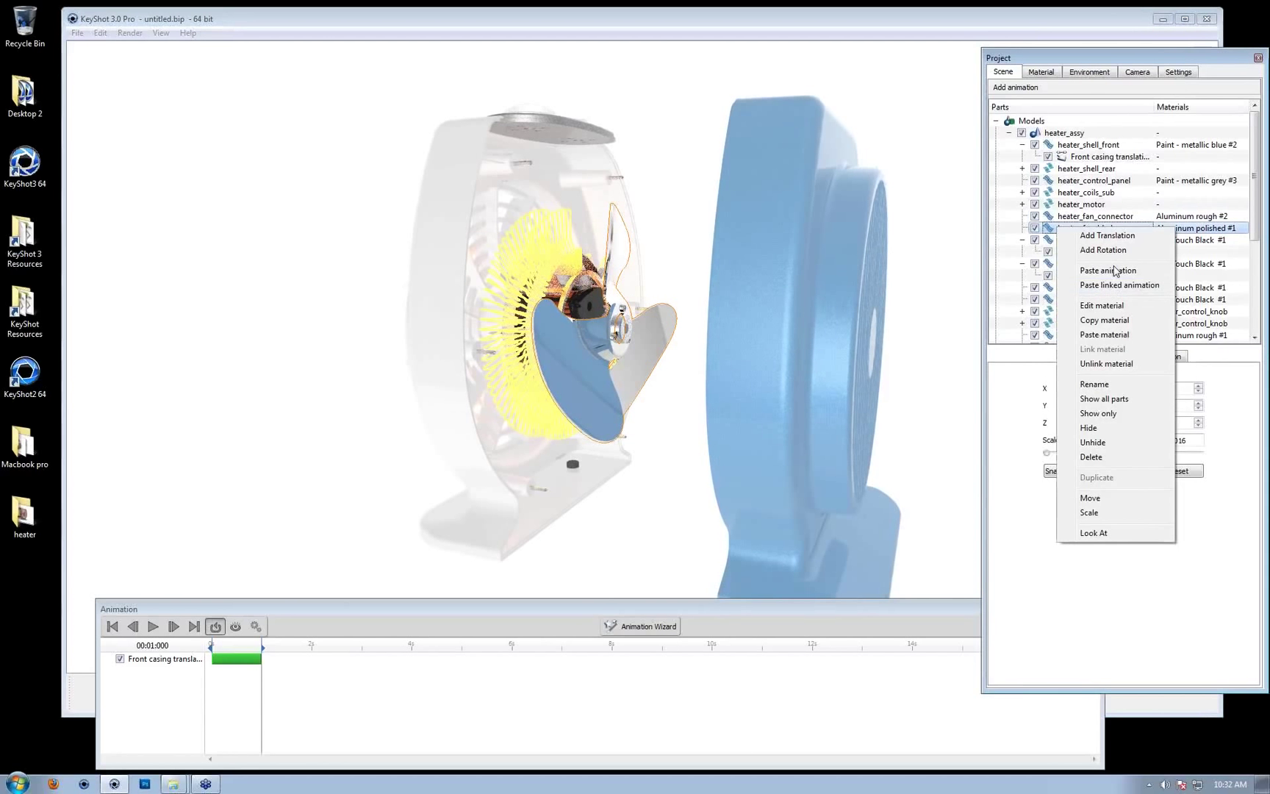
pyautogui.click(1116, 271)
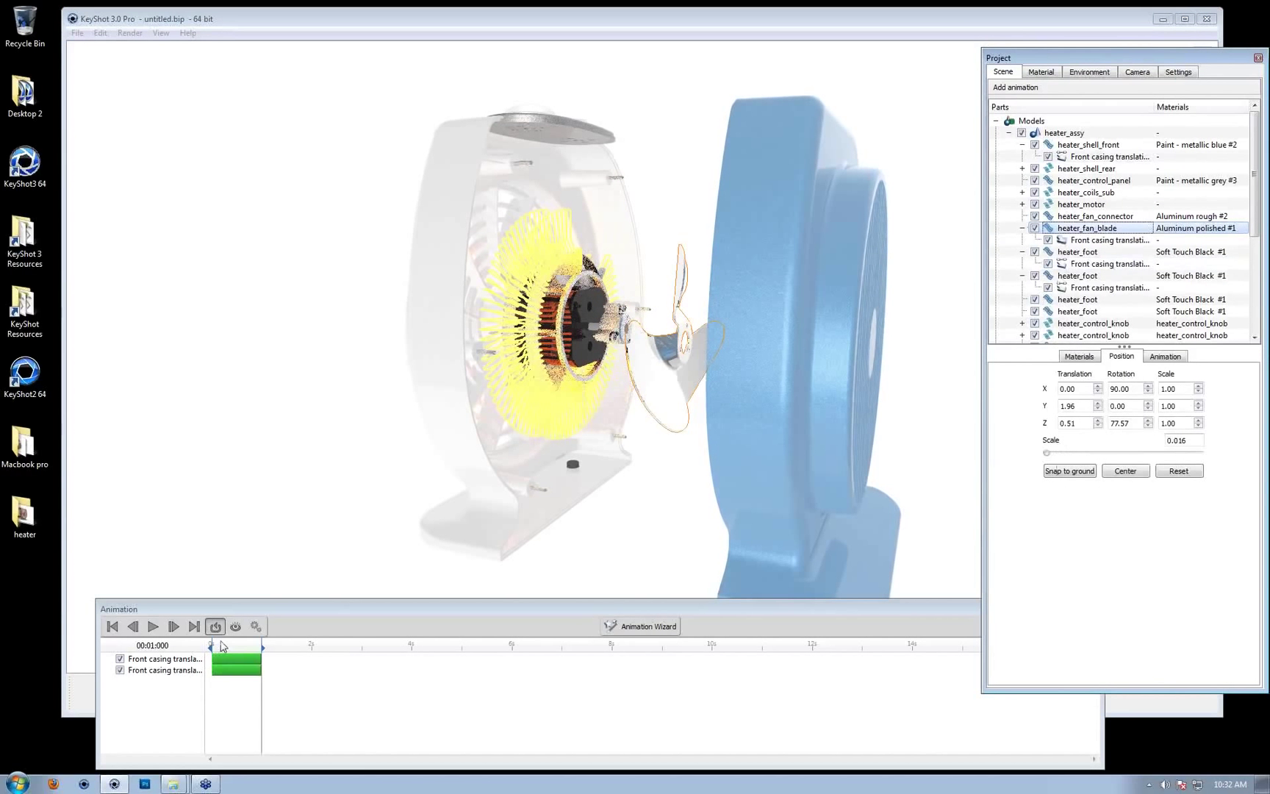
# Scrub through the animation and compare the fan blade's direction of travel and translation settings with those of the front casing
pyautogui.click(254, 642)
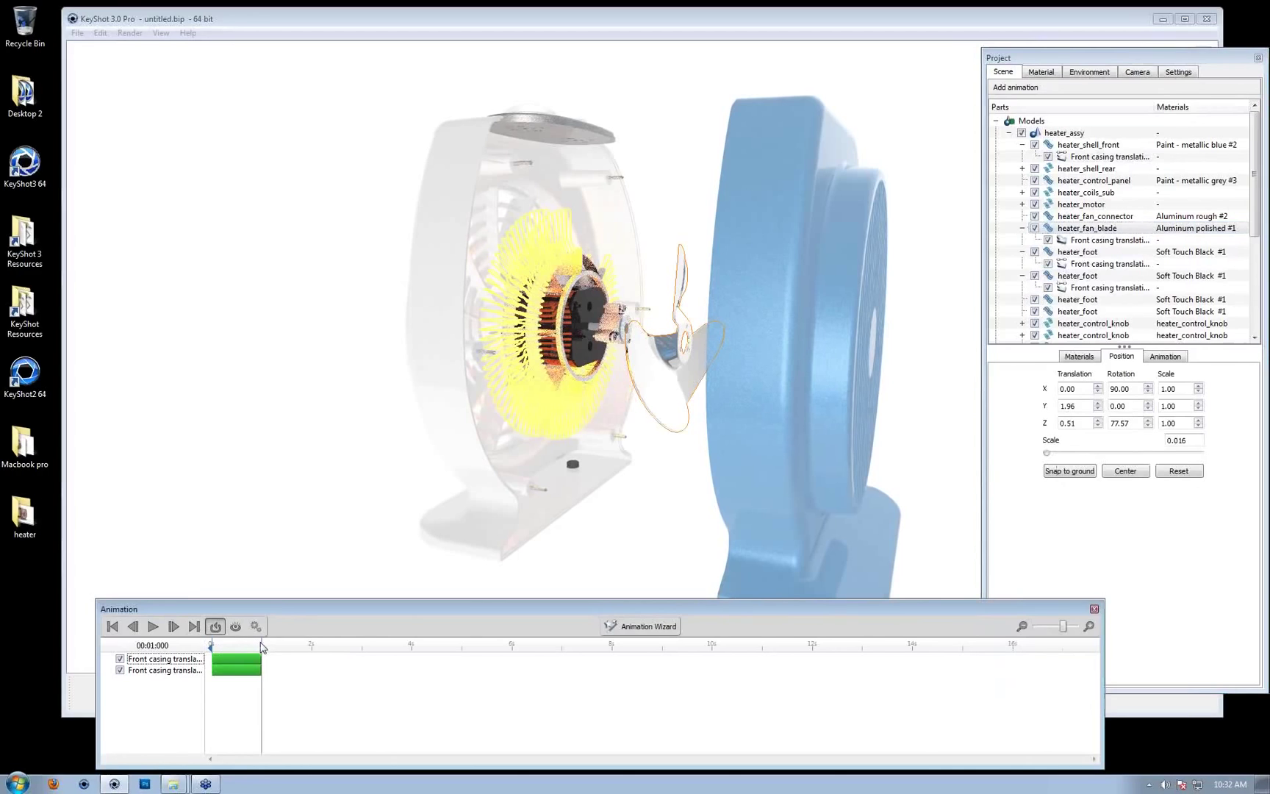
pyautogui.moveTo(237, 646); pyautogui.dragTo(263, 645)
pyautogui.moveTo(676, 399); pyautogui.dragTo(757, 401)
pyautogui.click(162, 669)
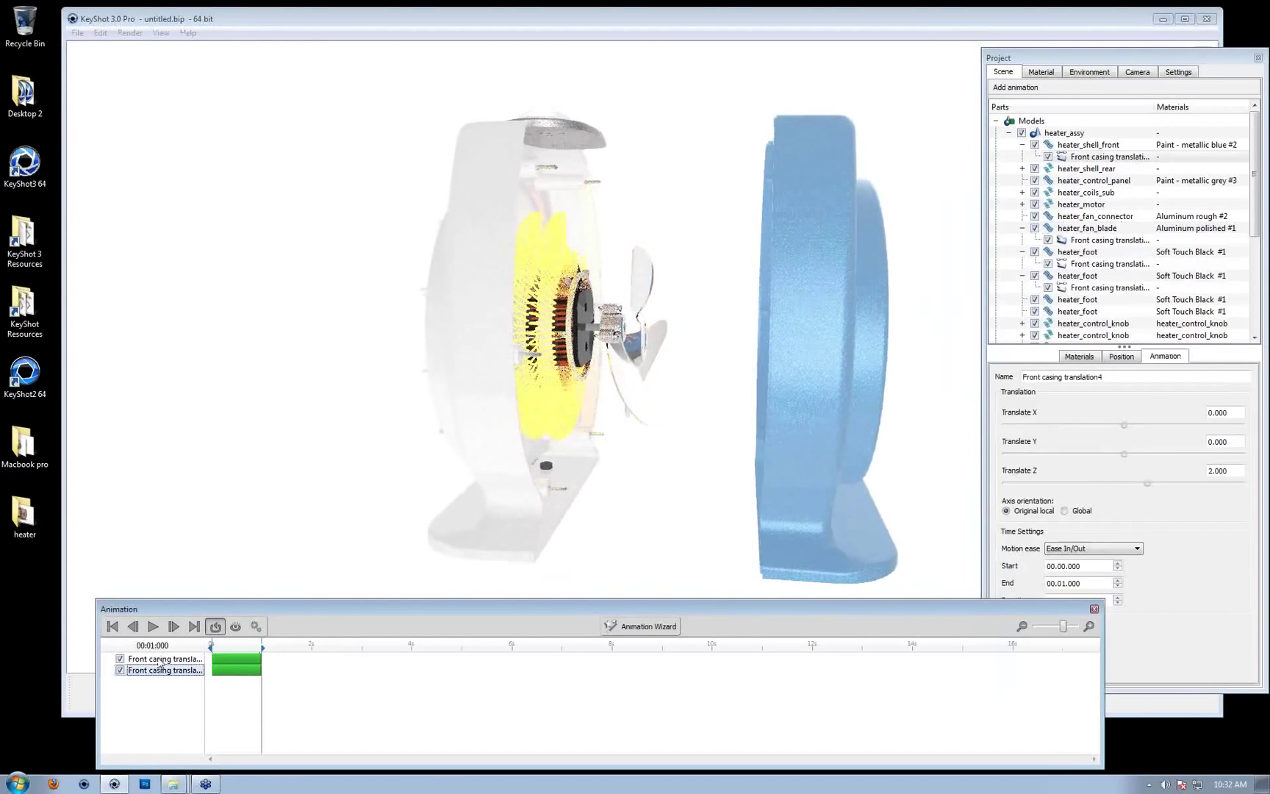
pyautogui.click(161, 660)
pyautogui.moveTo(263, 646)
pyautogui.mouseDown()
pyautogui.moveTo(215, 645)
pyautogui.moveTo(263, 645)
pyautogui.mouseUp()
pyautogui.moveTo(731, 380); pyautogui.dragTo(499, 379)
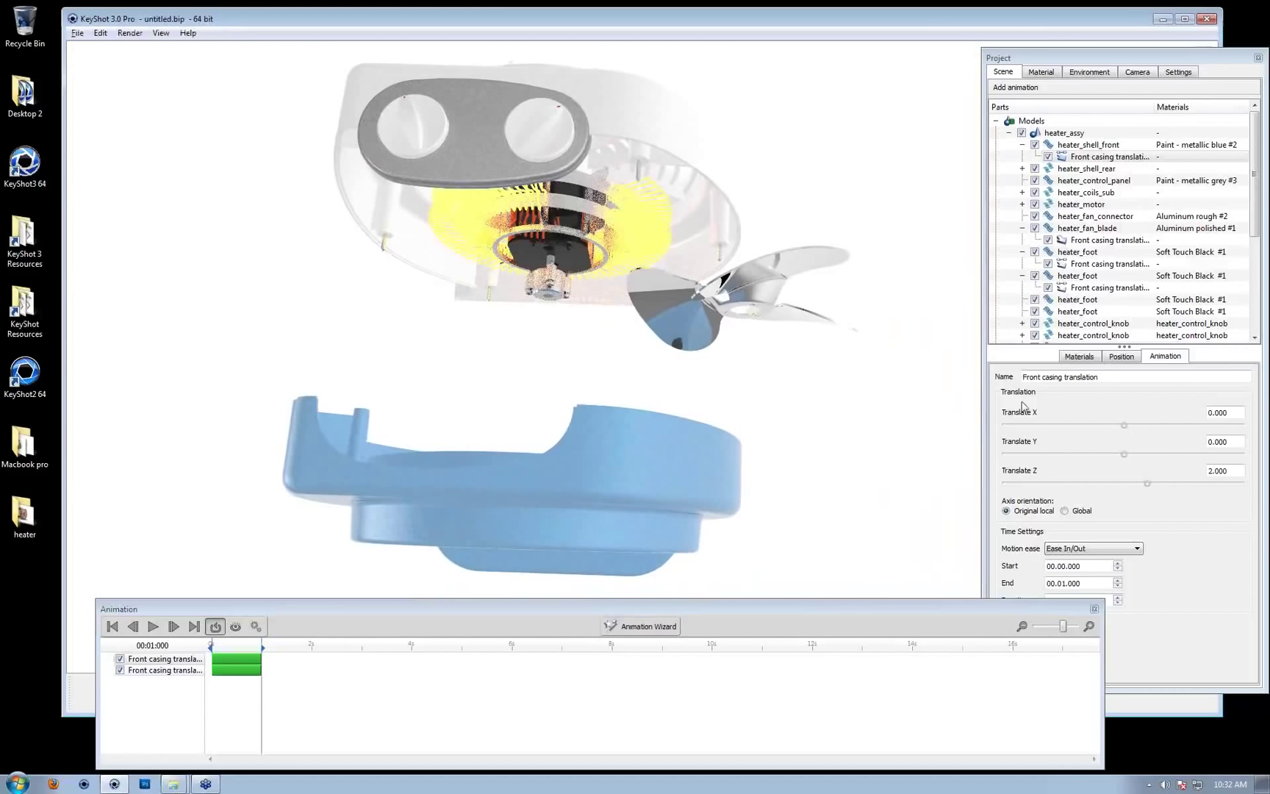
pyautogui.click(251, 647)
pyautogui.moveTo(251, 648); pyautogui.dragTo(282, 650)
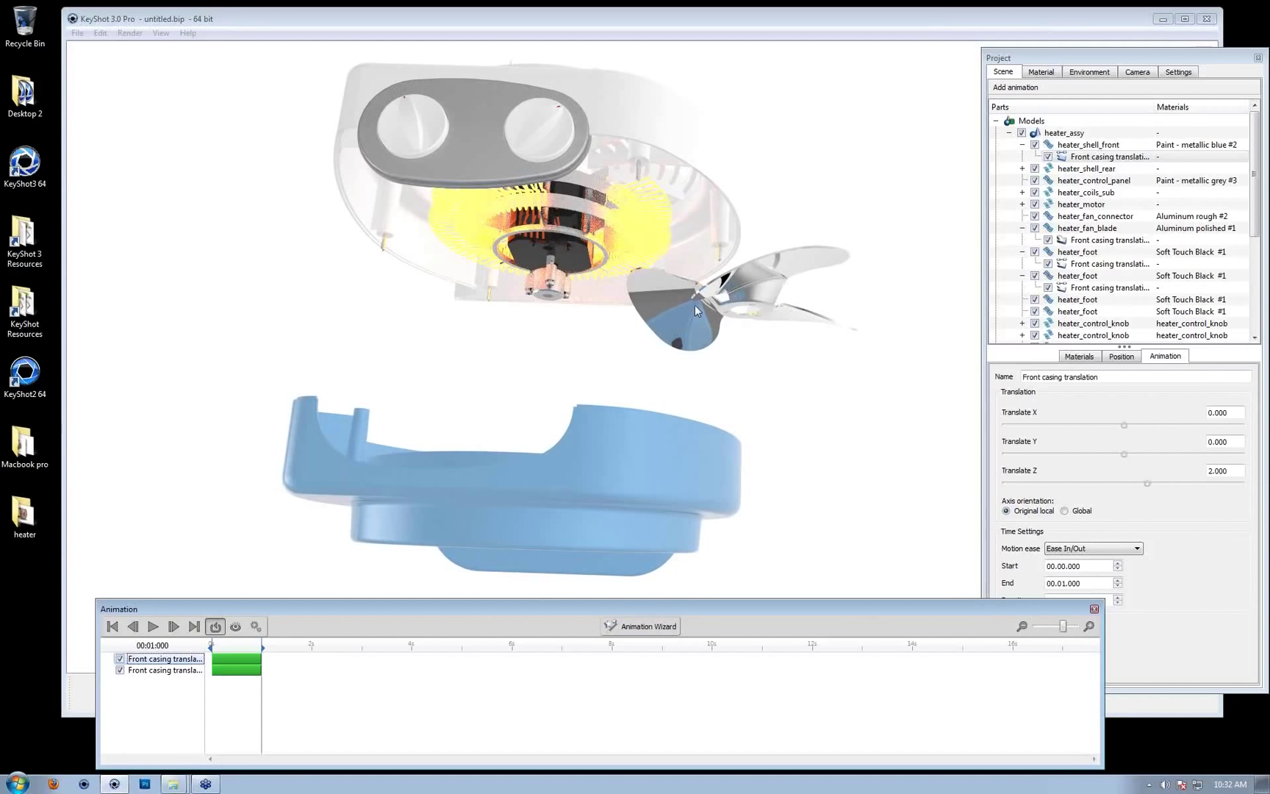
pyautogui.click(167, 670)
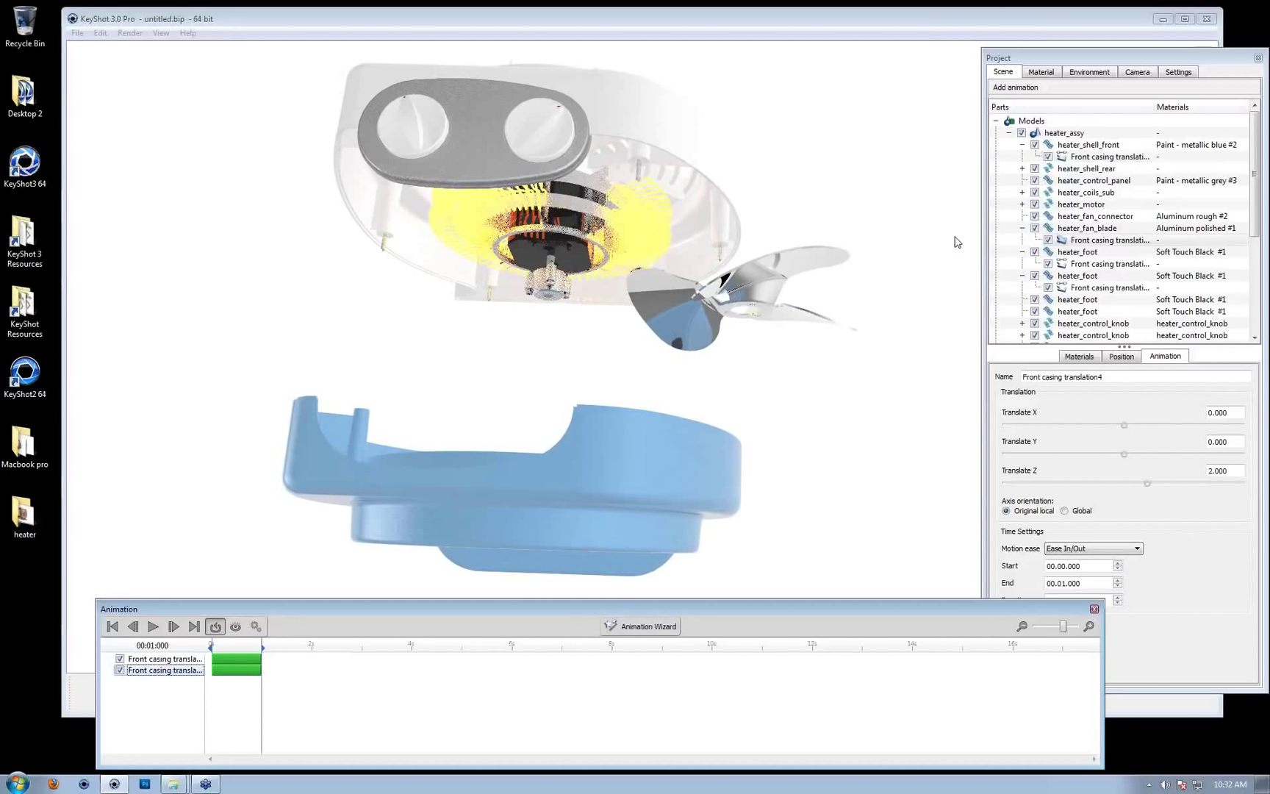
pyautogui.click(1109, 242)
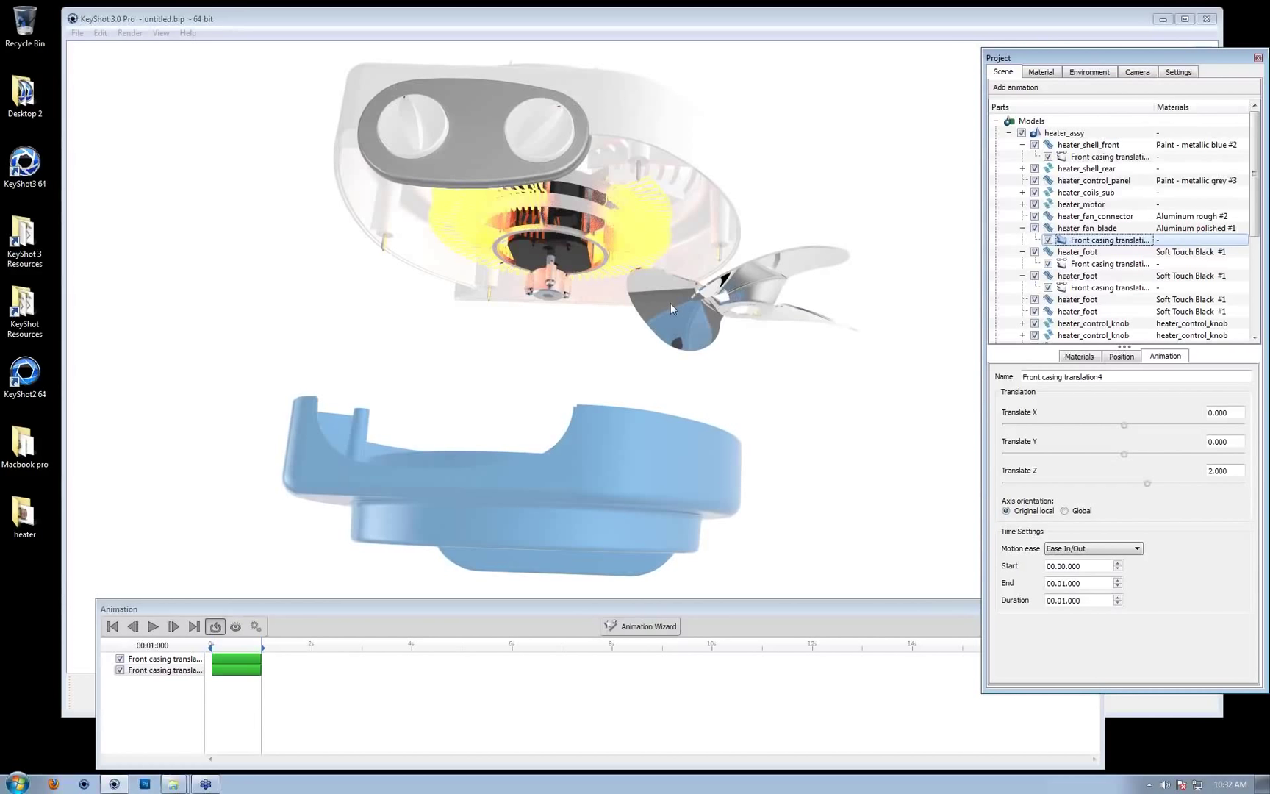
pyautogui.moveTo(236, 647)
pyautogui.mouseDown()
pyautogui.moveTo(211, 651)
pyautogui.moveTo(253, 653)
pyautogui.mouseUp()
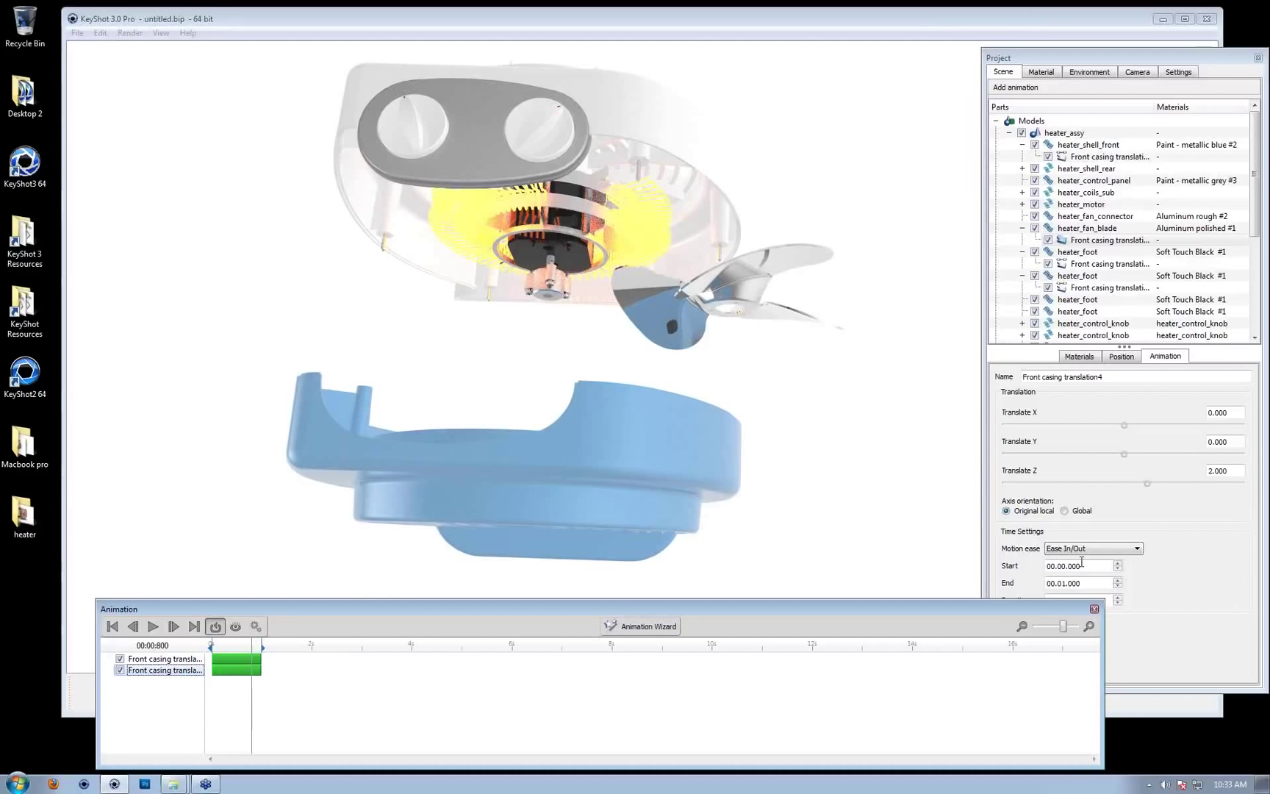
# Try the Global axis orientation on the fan blade's translation, preview it, and switch back to Original local
pyautogui.click(1081, 513)
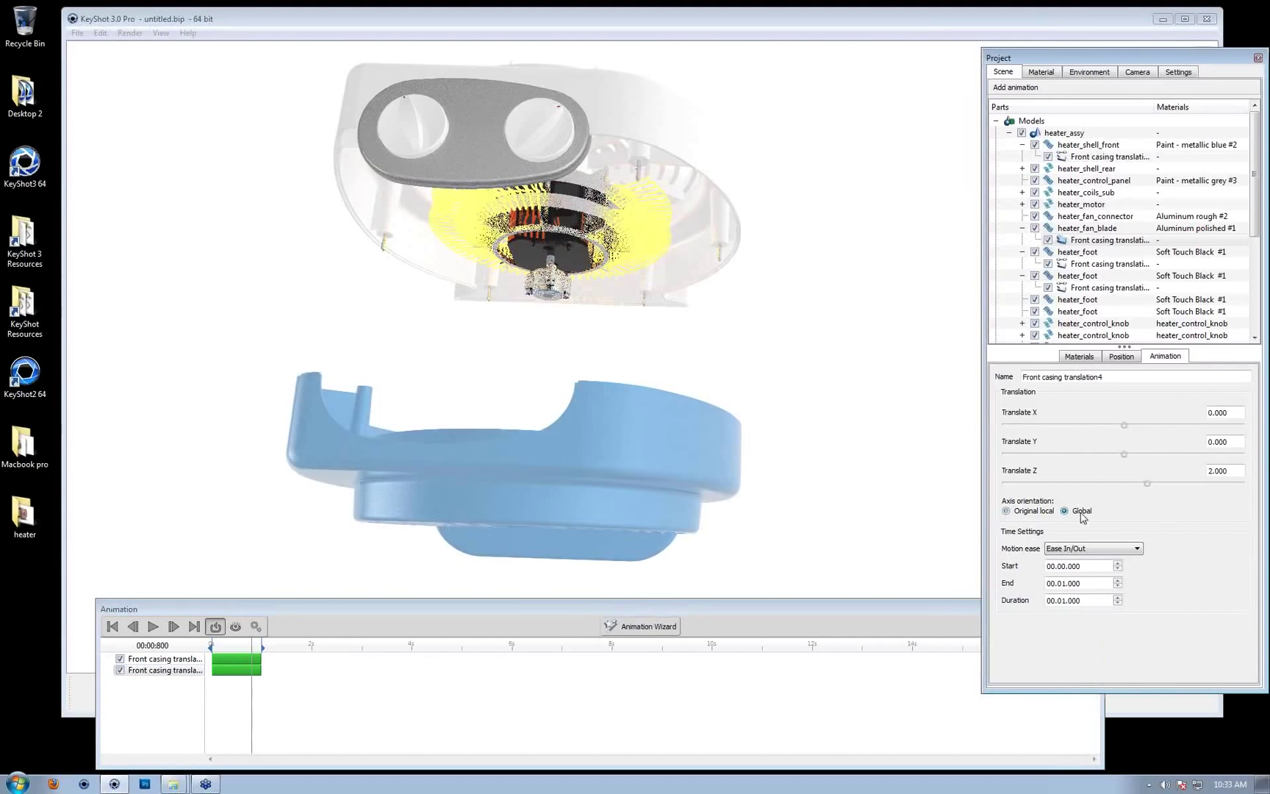
pyautogui.moveTo(764, 433); pyautogui.dragTo(155, 111)
pyautogui.moveTo(897, 221); pyautogui.dragTo(476, 216)
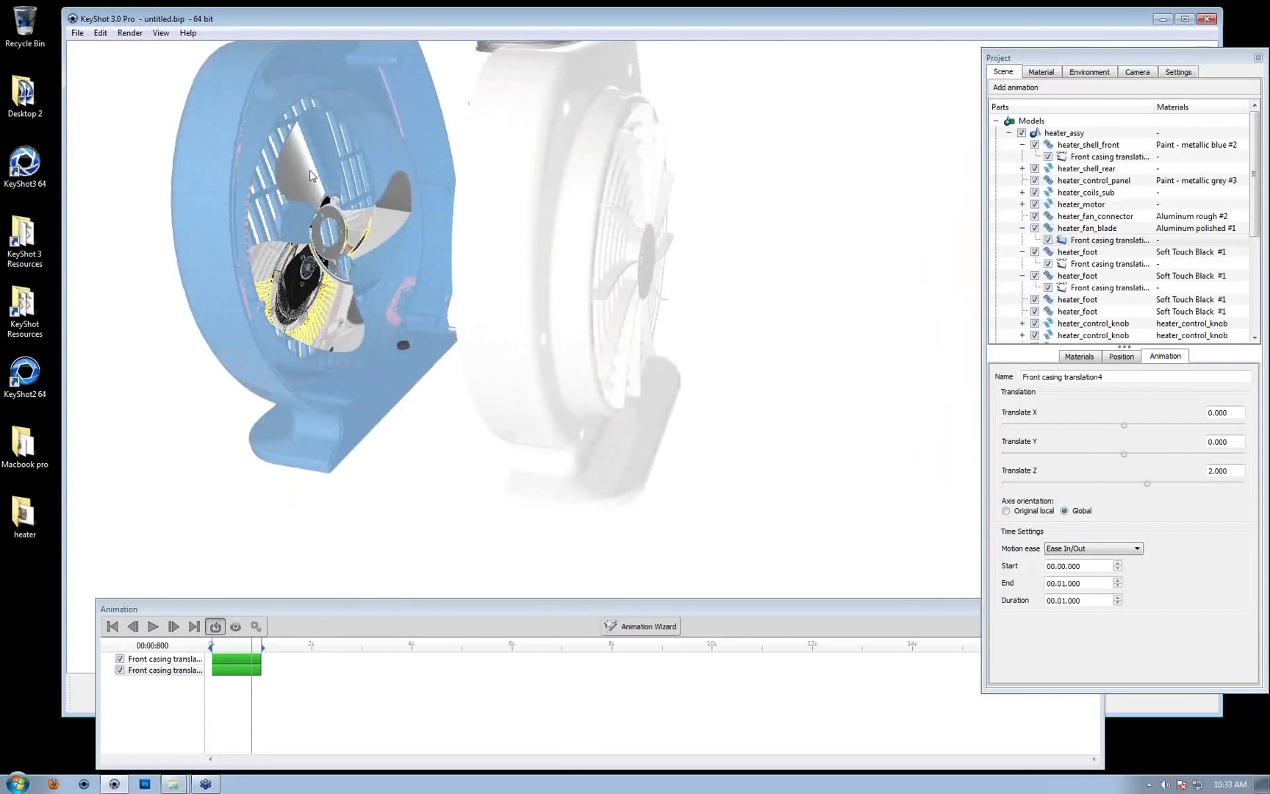
pyautogui.moveTo(251, 645); pyautogui.dragTo(277, 641)
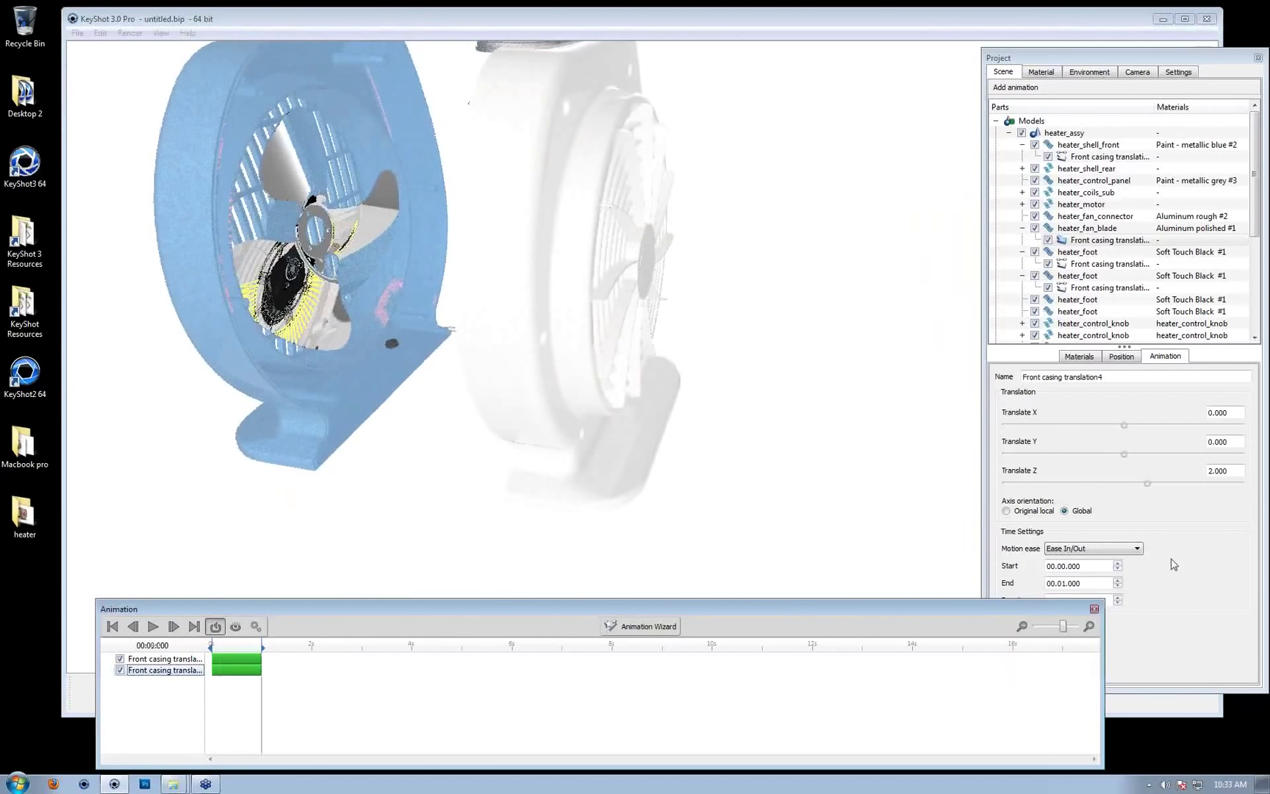
pyautogui.click(1033, 512)
# Set the Z distance of the fan blade's translation to 0
pyautogui.moveTo(386, 283); pyautogui.dragTo(916, 485)
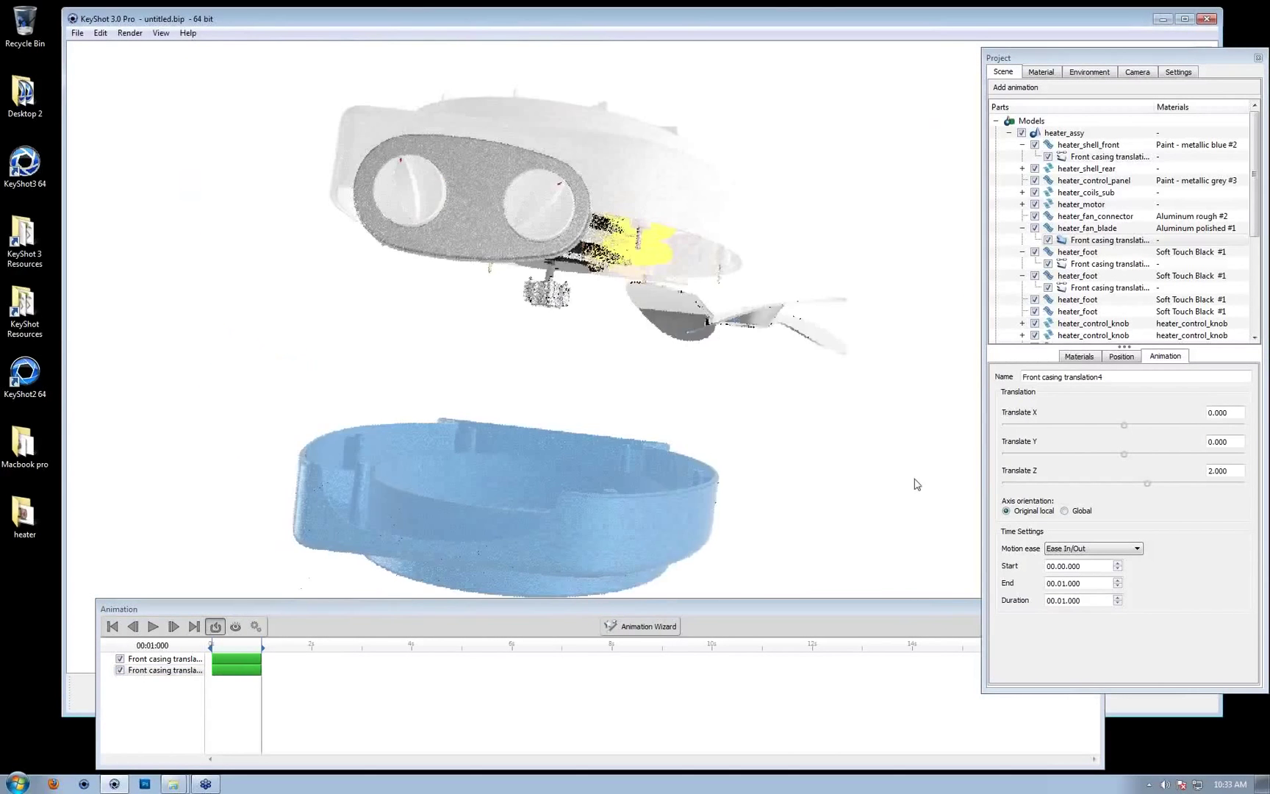
pyautogui.doubleClick(1222, 470)
pyautogui.write('0')
pyautogui.press('Return')
# Try moving the fan blade along its local X axis and reset the X distance to 0
pyautogui.moveTo(1127, 426); pyautogui.dragTo(1141, 425)
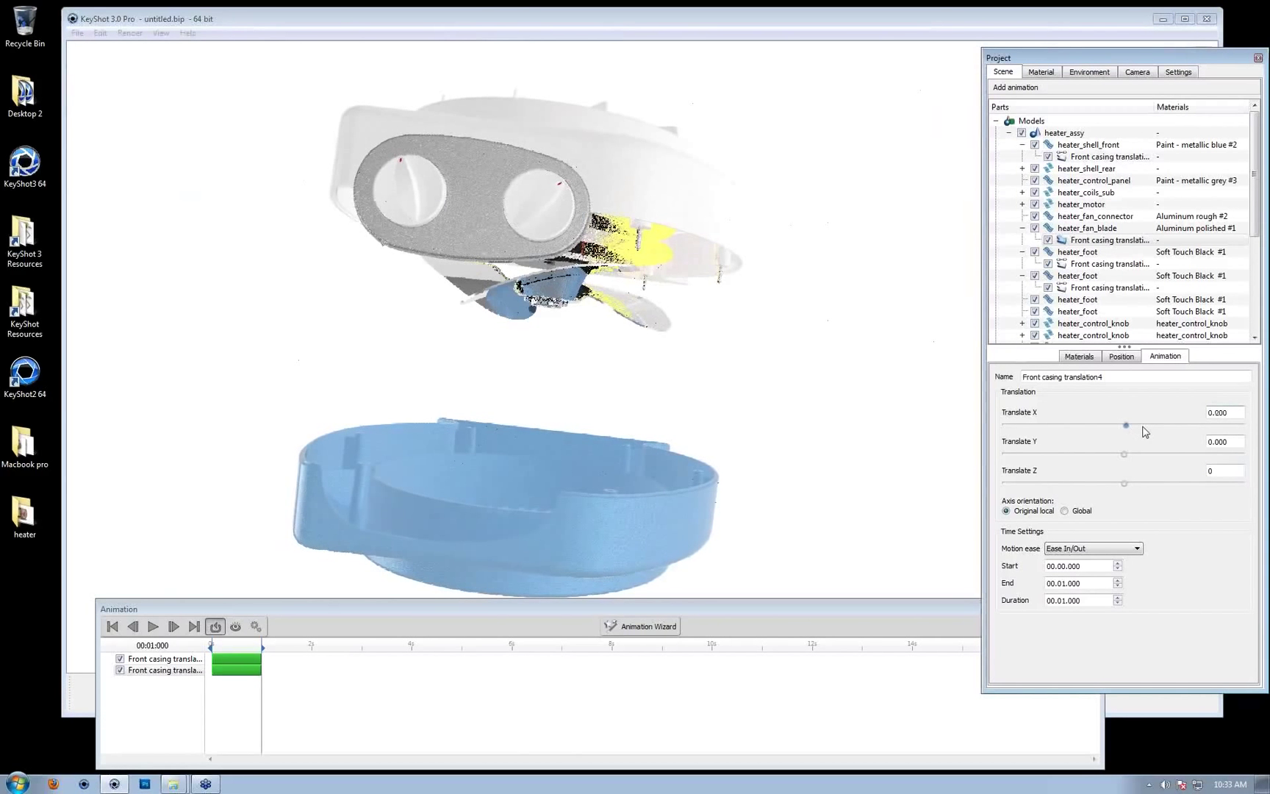
pyautogui.moveTo(539, 334); pyautogui.dragTo(340, 306)
pyautogui.doubleClick(1241, 410)
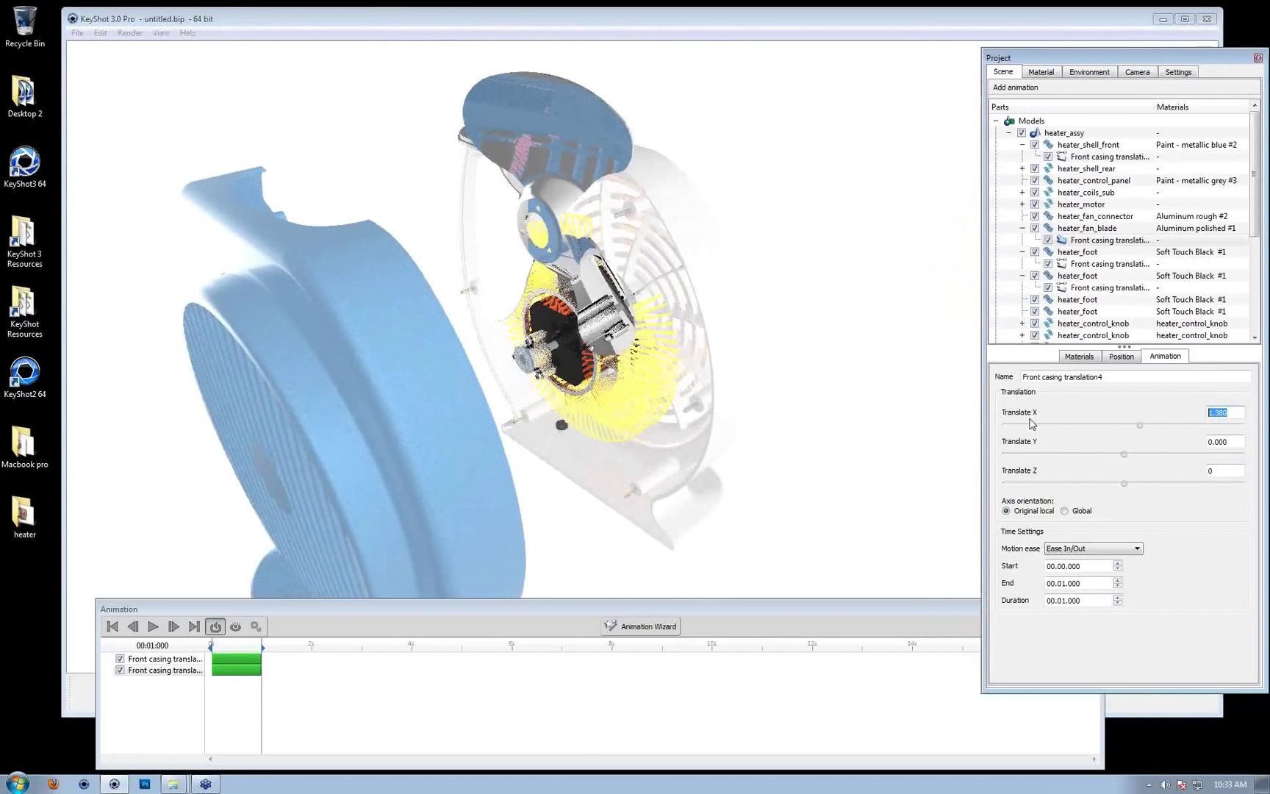
pyautogui.write('0')
pyautogui.press('Return')
# Move the fan blade along its local Y axis by setting the Y distance of its translation to 1
pyautogui.moveTo(1114, 454); pyautogui.dragTo(1151, 457)
pyautogui.doubleClick(1223, 441)
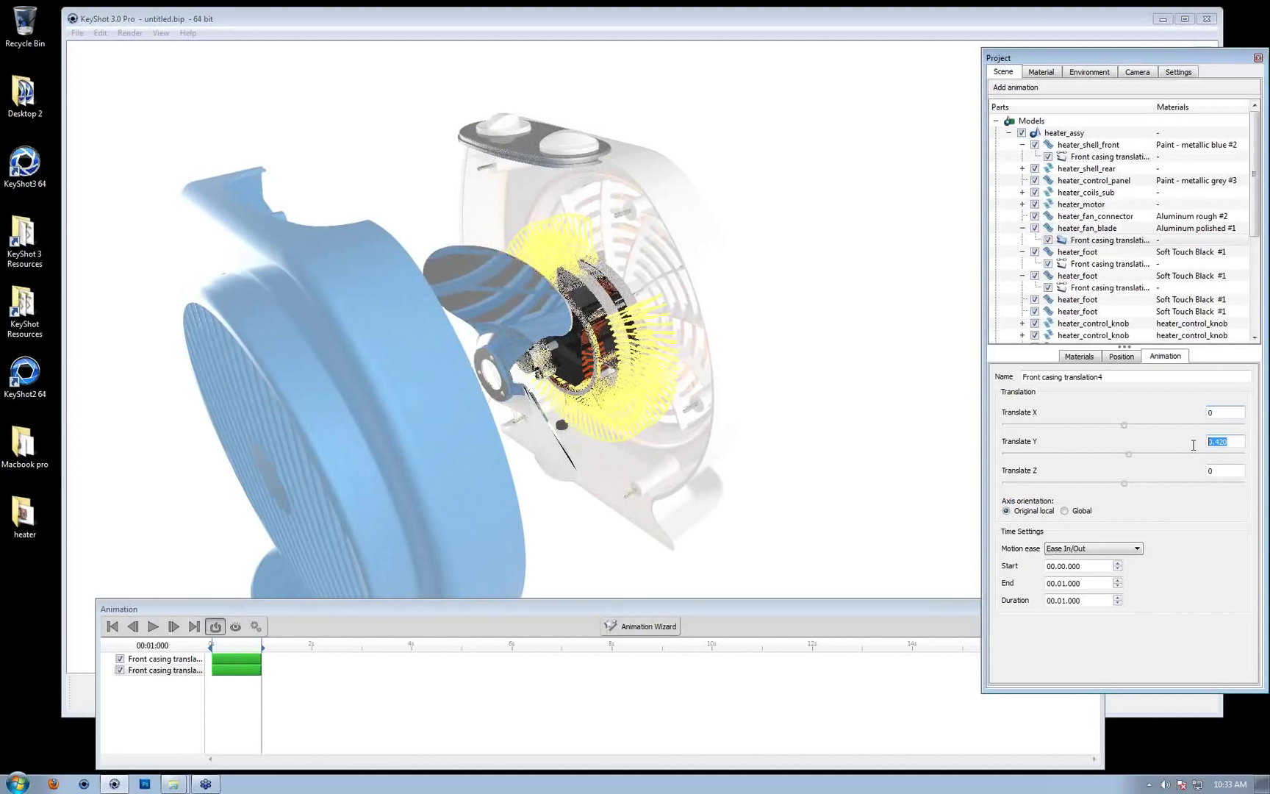
pyautogui.write('2')
pyautogui.press('Return')
pyautogui.moveTo(548, 423); pyautogui.dragTo(470, 383)
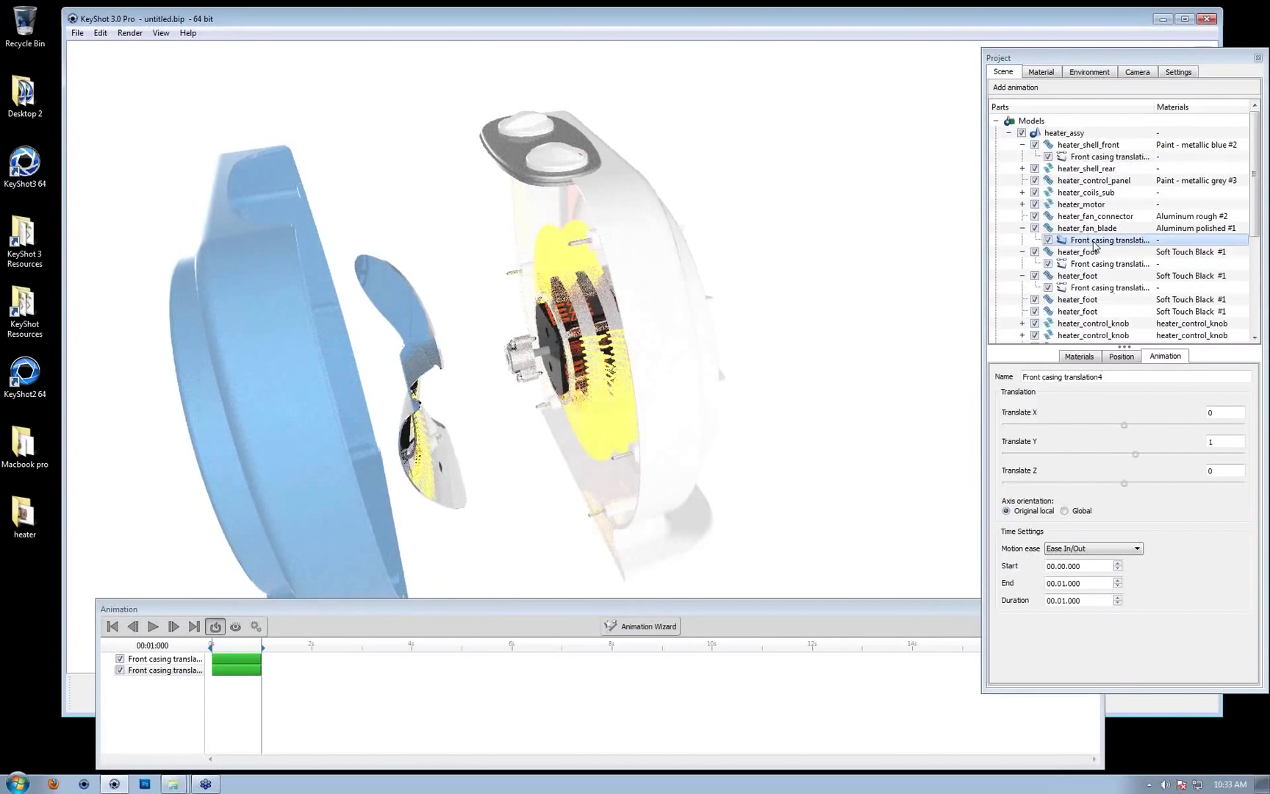
# Rename the fan blade's animation to "Fan blade translation" and preview the exploding motion
pyautogui.moveTo(1121, 376); pyautogui.dragTo(682, 369)
pyautogui.write('Fan blade tran')
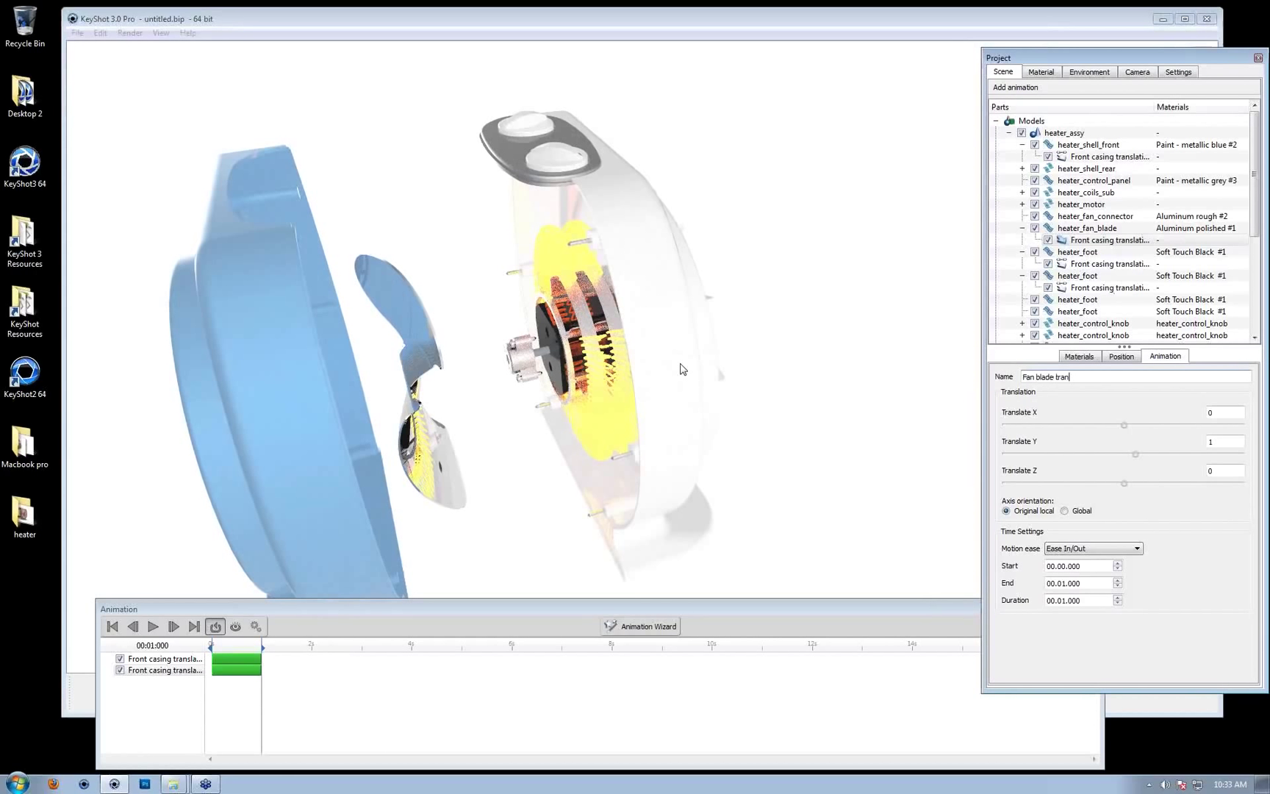
pyautogui.write('slation')
pyautogui.moveTo(229, 641); pyautogui.dragTo(265, 652)
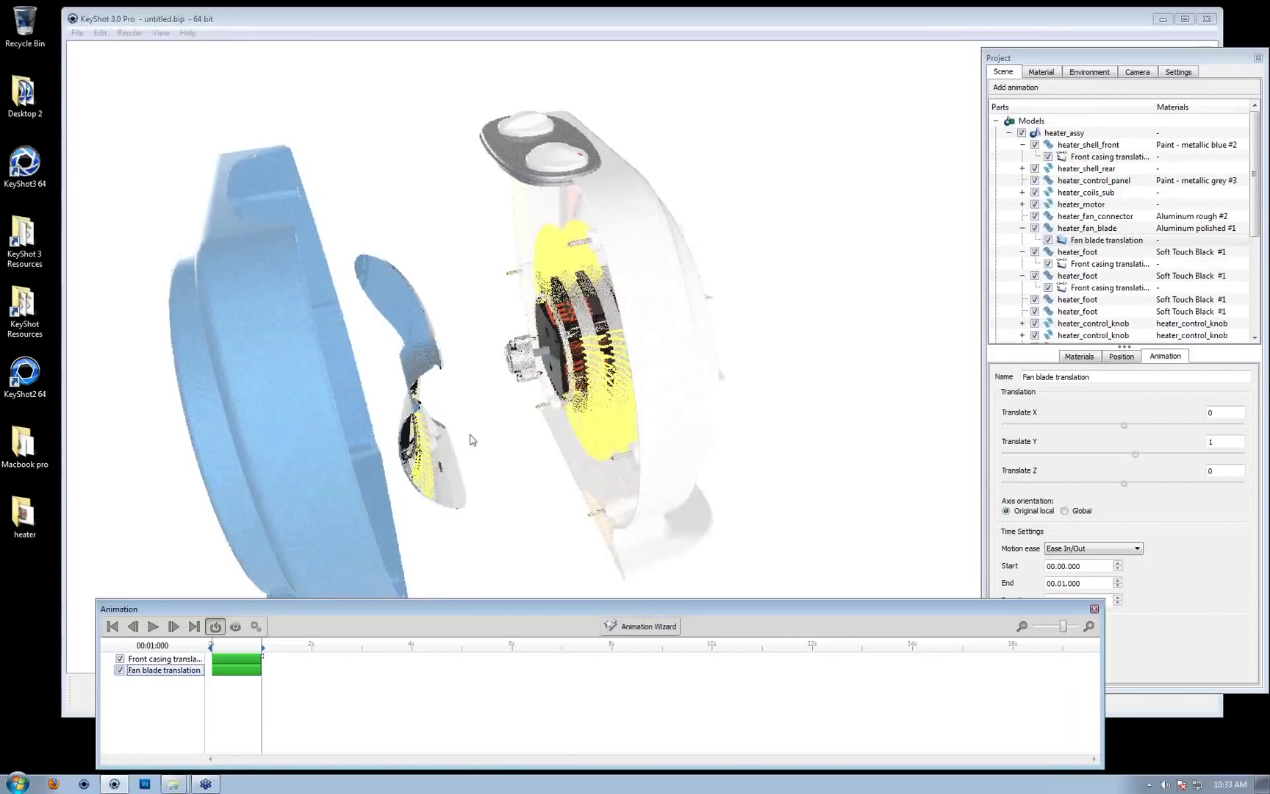
pyautogui.moveTo(472, 440); pyautogui.dragTo(497, 289)
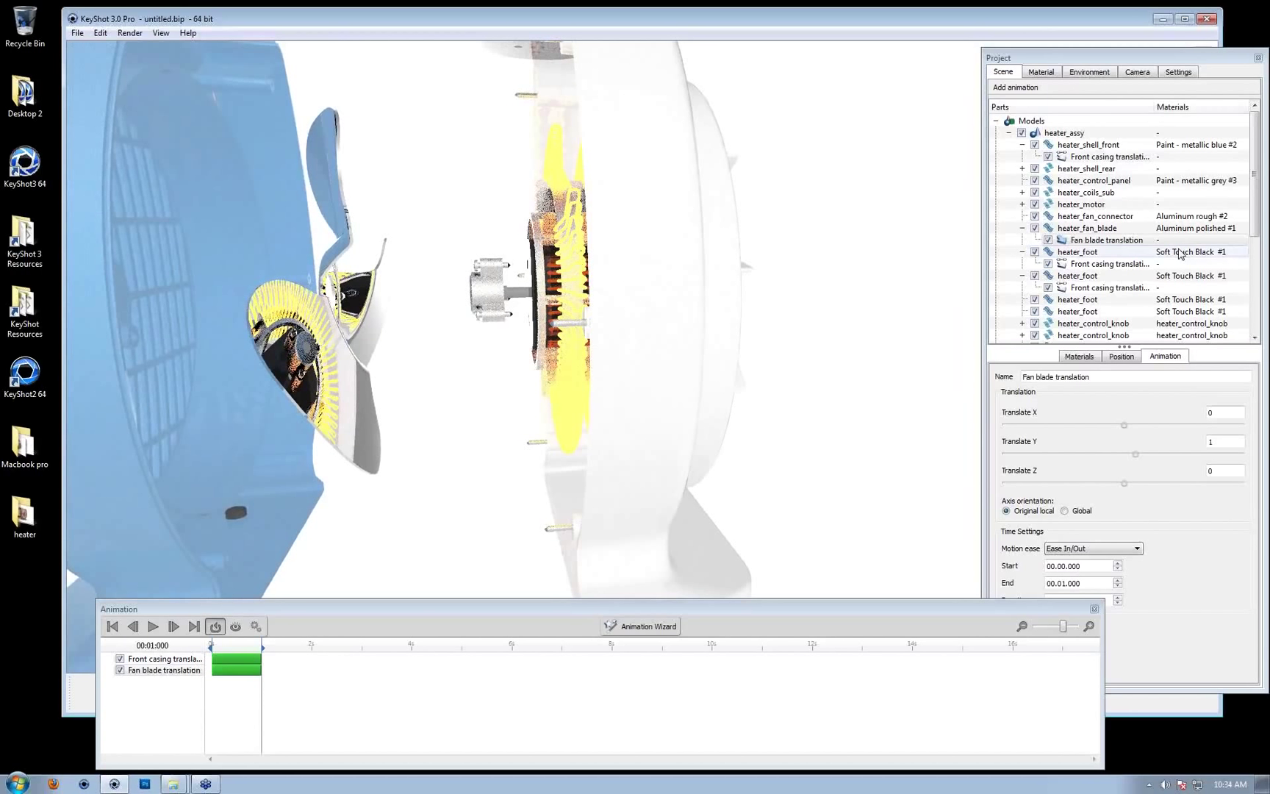
# Copy the fan blade's translation, paste it as a linked animation onto the fan connector and scrub the timeline to check the motion
pyautogui.rightClick(1118, 241)
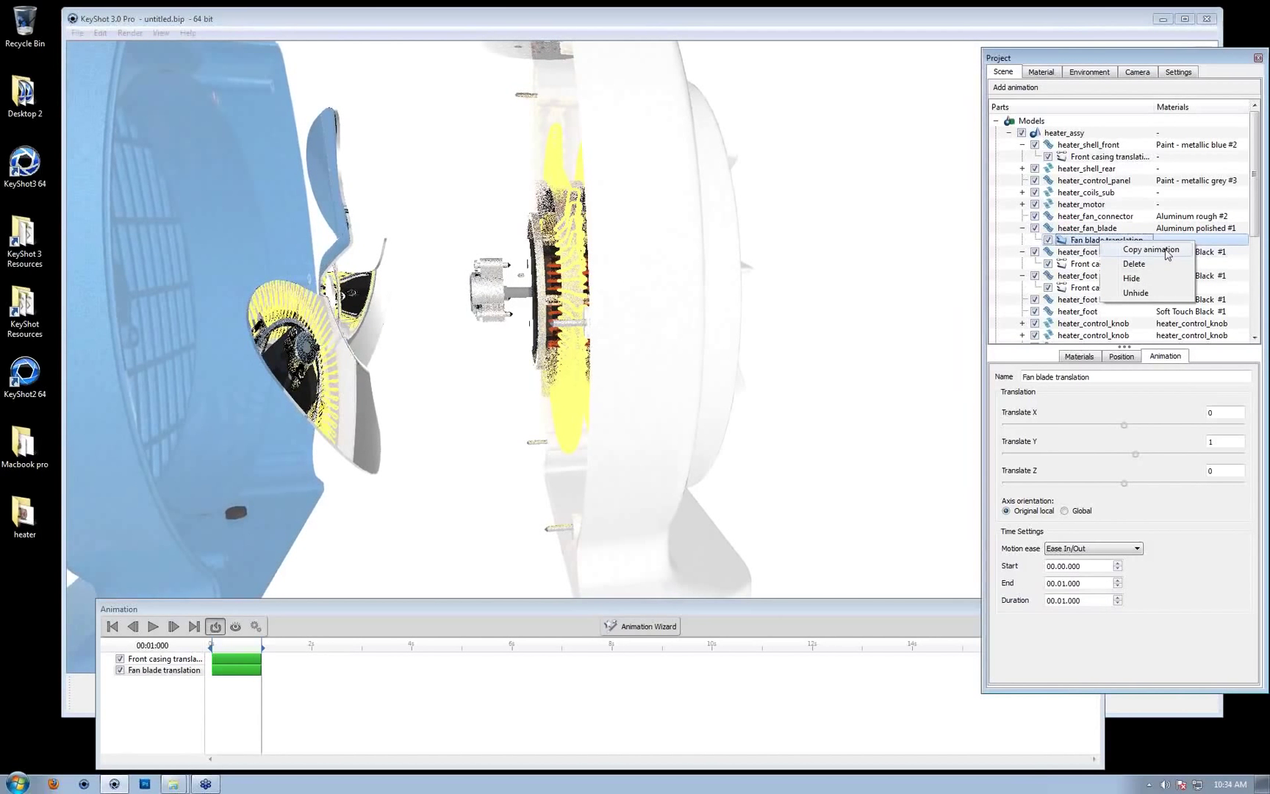
pyautogui.click(1148, 250)
pyautogui.click(476, 295)
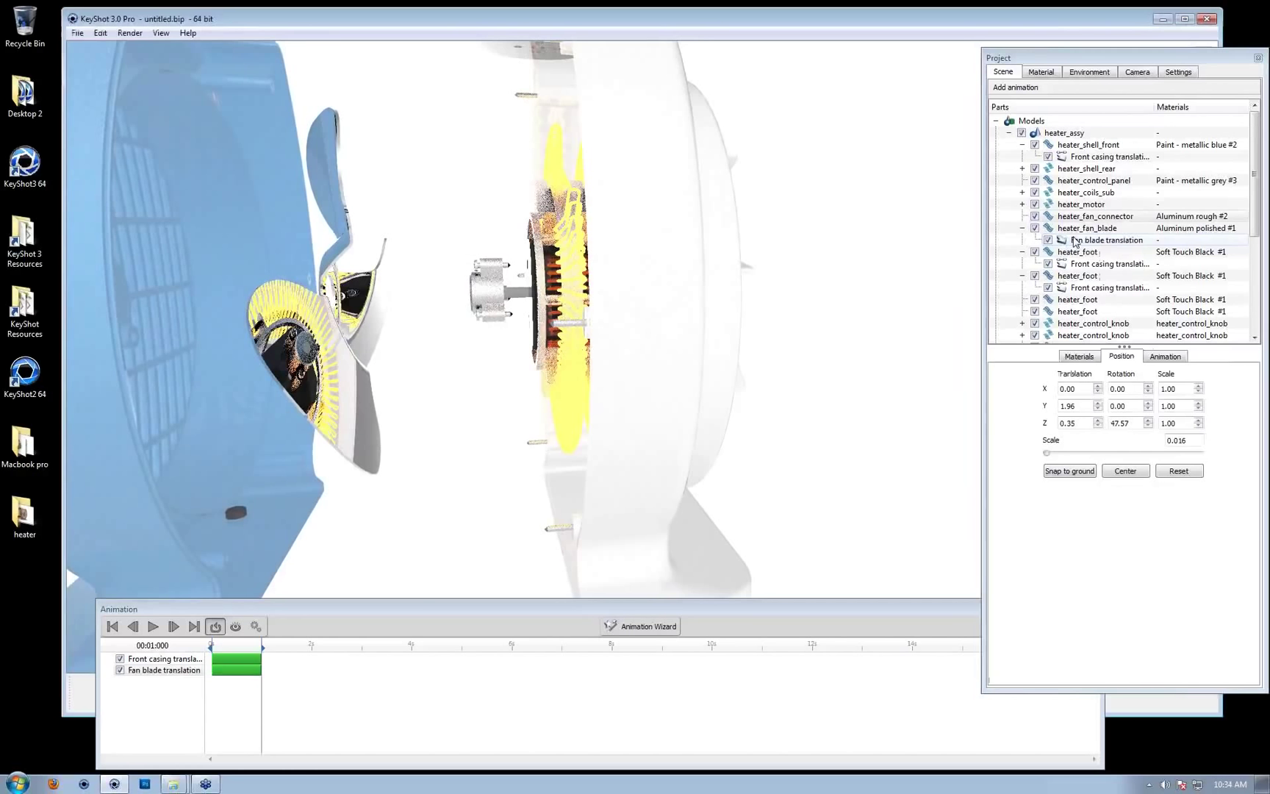
pyautogui.rightClick(1088, 216)
pyautogui.click(1150, 274)
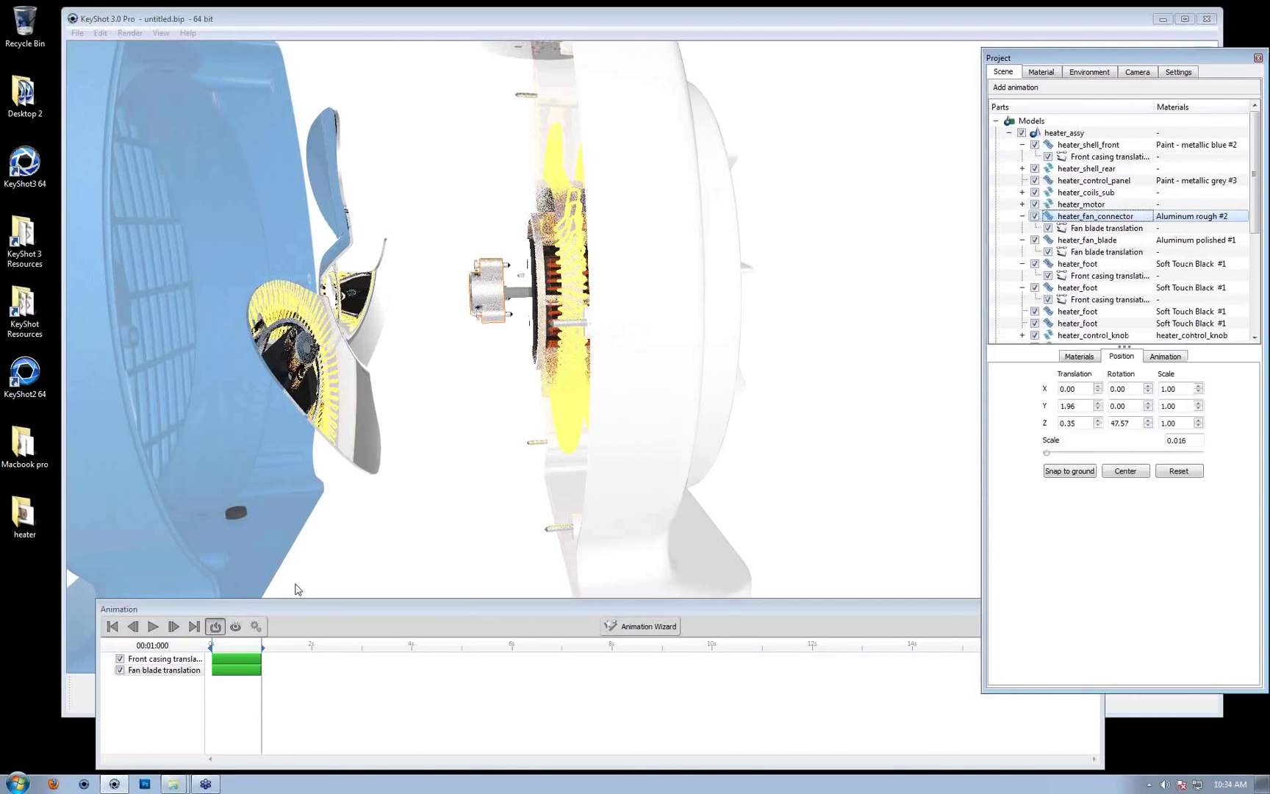
pyautogui.click(223, 672)
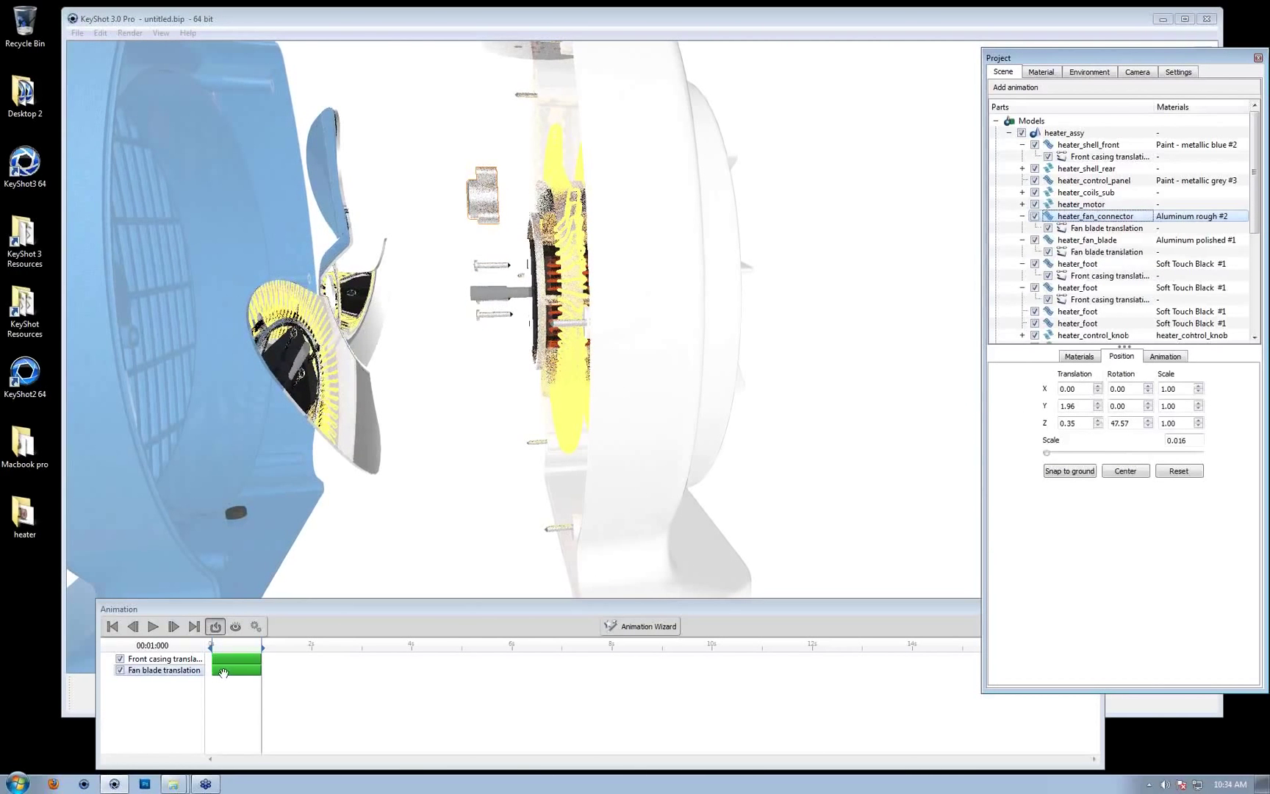
pyautogui.click(258, 650)
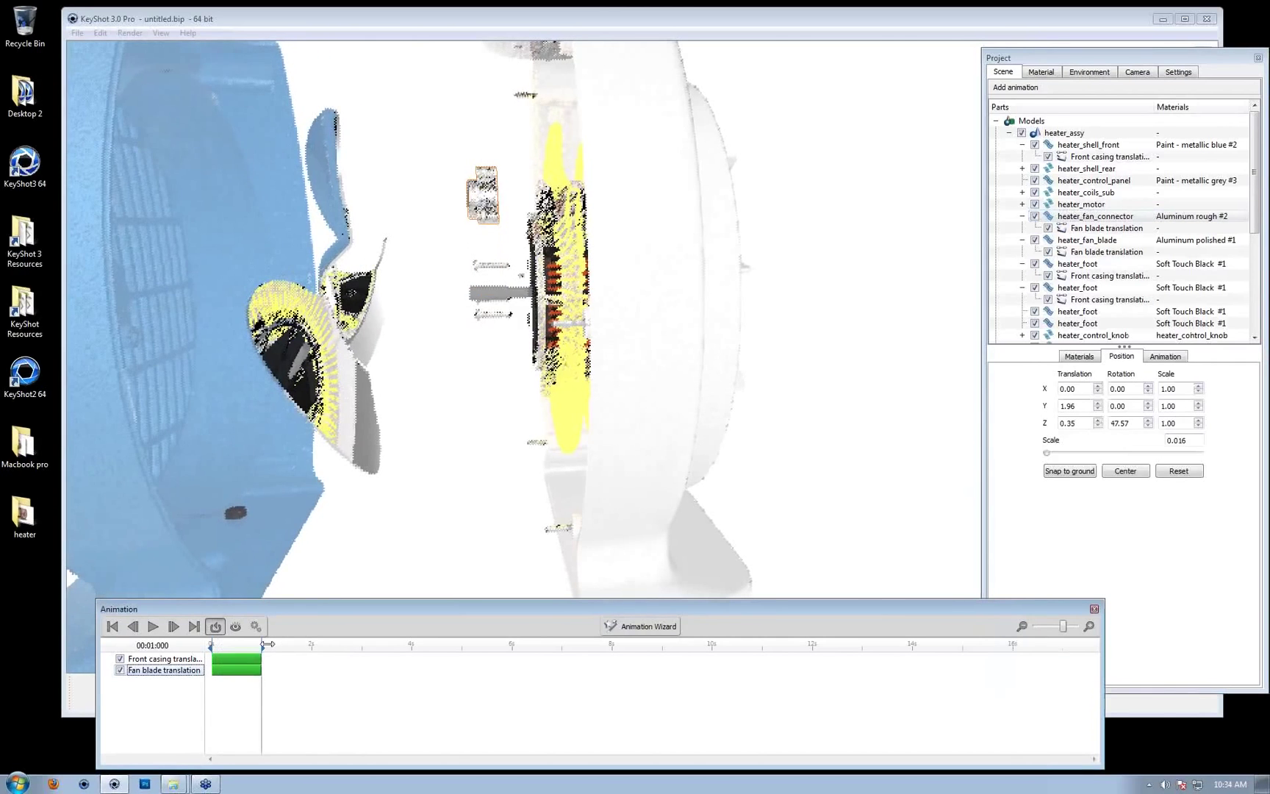
pyautogui.moveTo(261, 646)
pyautogui.mouseDown()
pyautogui.moveTo(237, 646)
pyautogui.moveTo(259, 647)
pyautogui.mouseUp()
# Switch the linked fan blade translation to Global axis orientation, with its Y distance set to 0 and its Z distance to 1
pyautogui.click(424, 383)
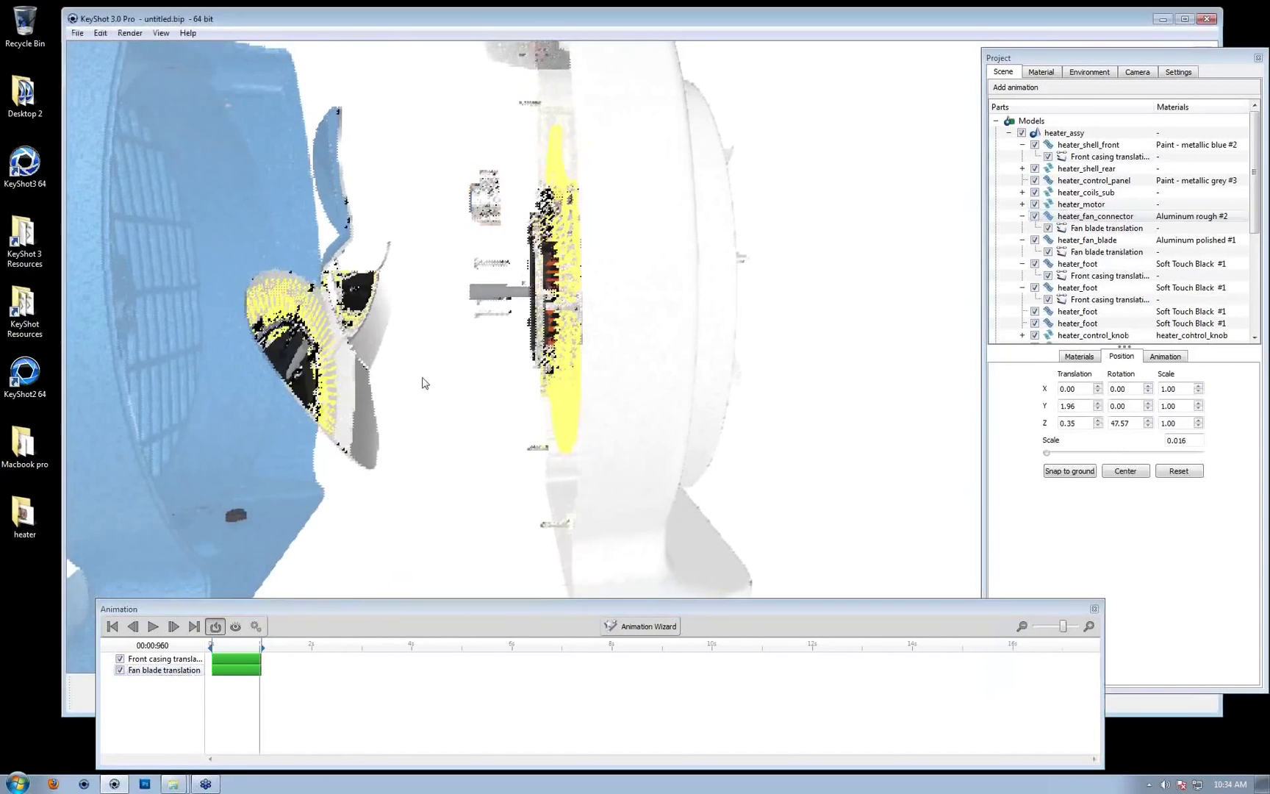
pyautogui.moveTo(424, 382); pyautogui.dragTo(478, 346)
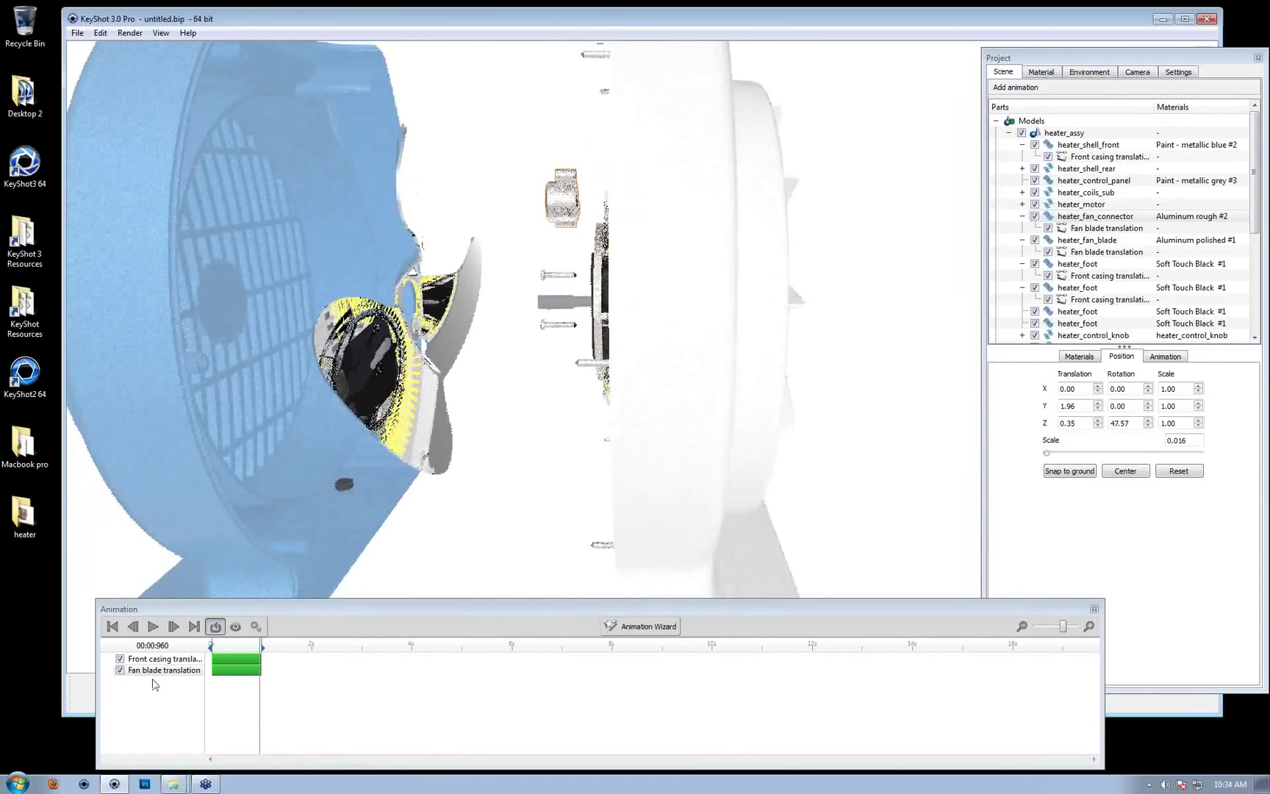
pyautogui.click(155, 670)
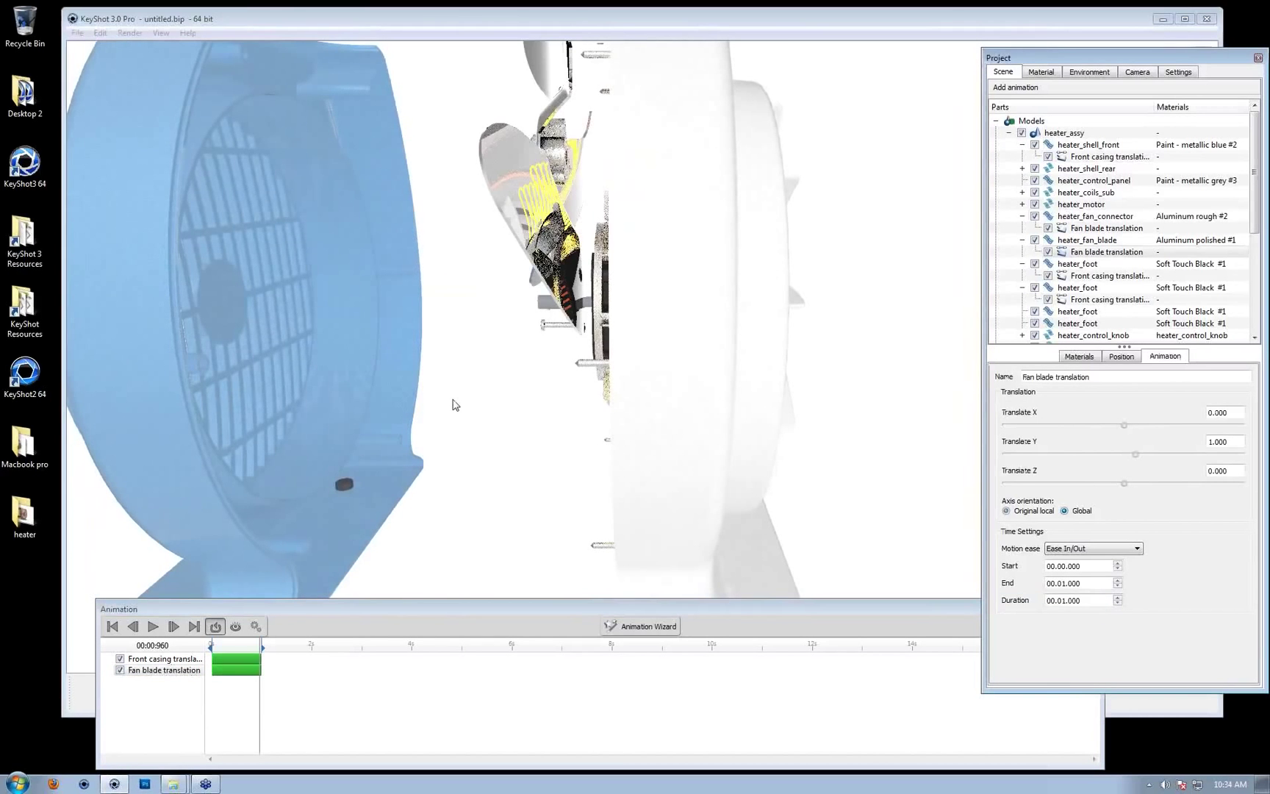
pyautogui.moveTo(453, 405); pyautogui.dragTo(587, 450)
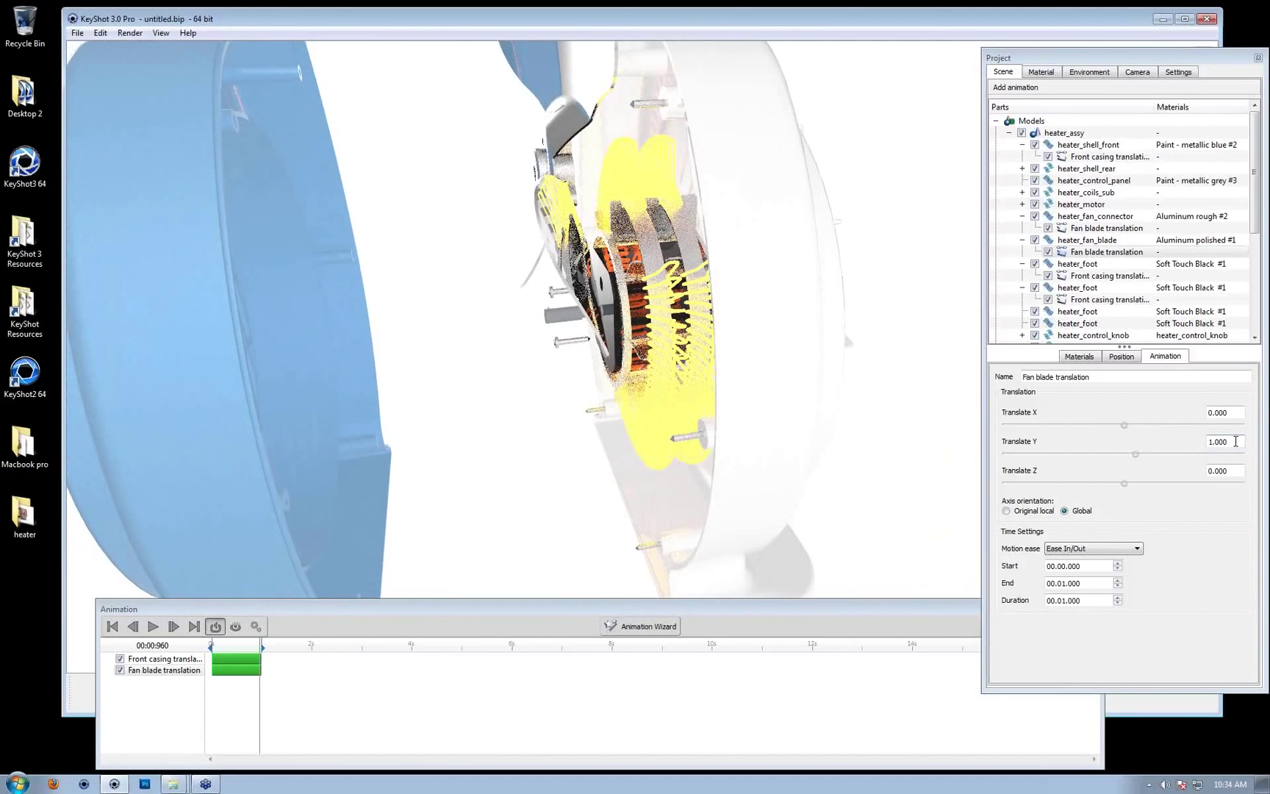
pyautogui.doubleClick(1220, 441)
pyautogui.write('0')
pyautogui.doubleClick(1227, 470)
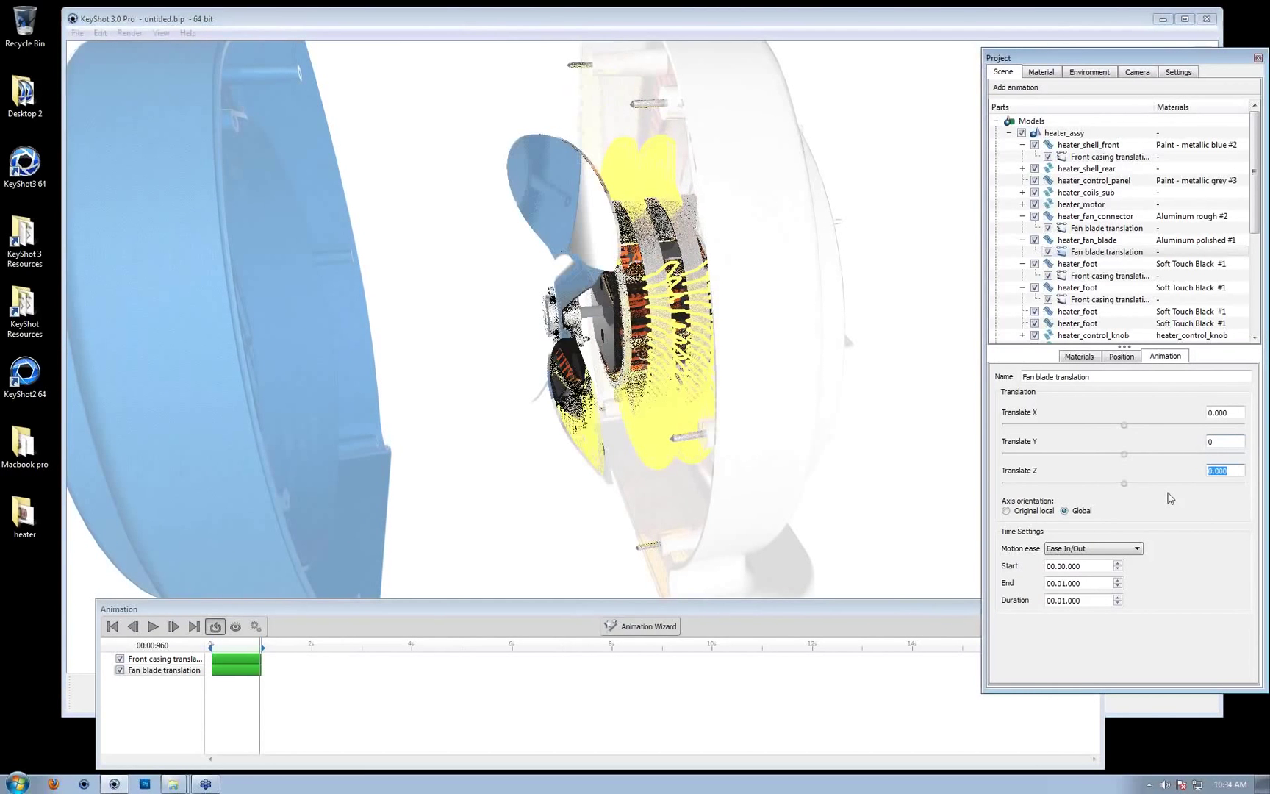
pyautogui.write('1')
pyautogui.click(1224, 441)
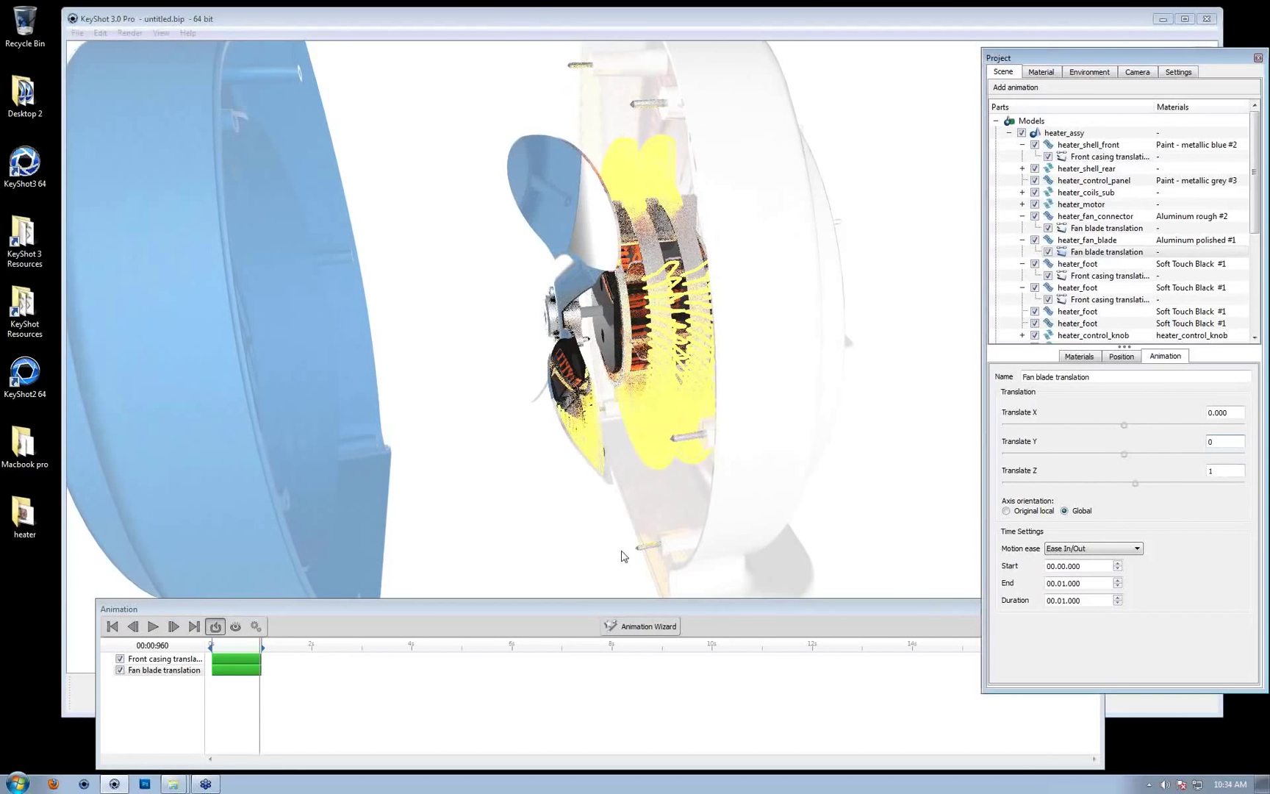
# Show the coordinate legend, check the heater's axis directions against it and hide the legend again
pyautogui.click(237, 657)
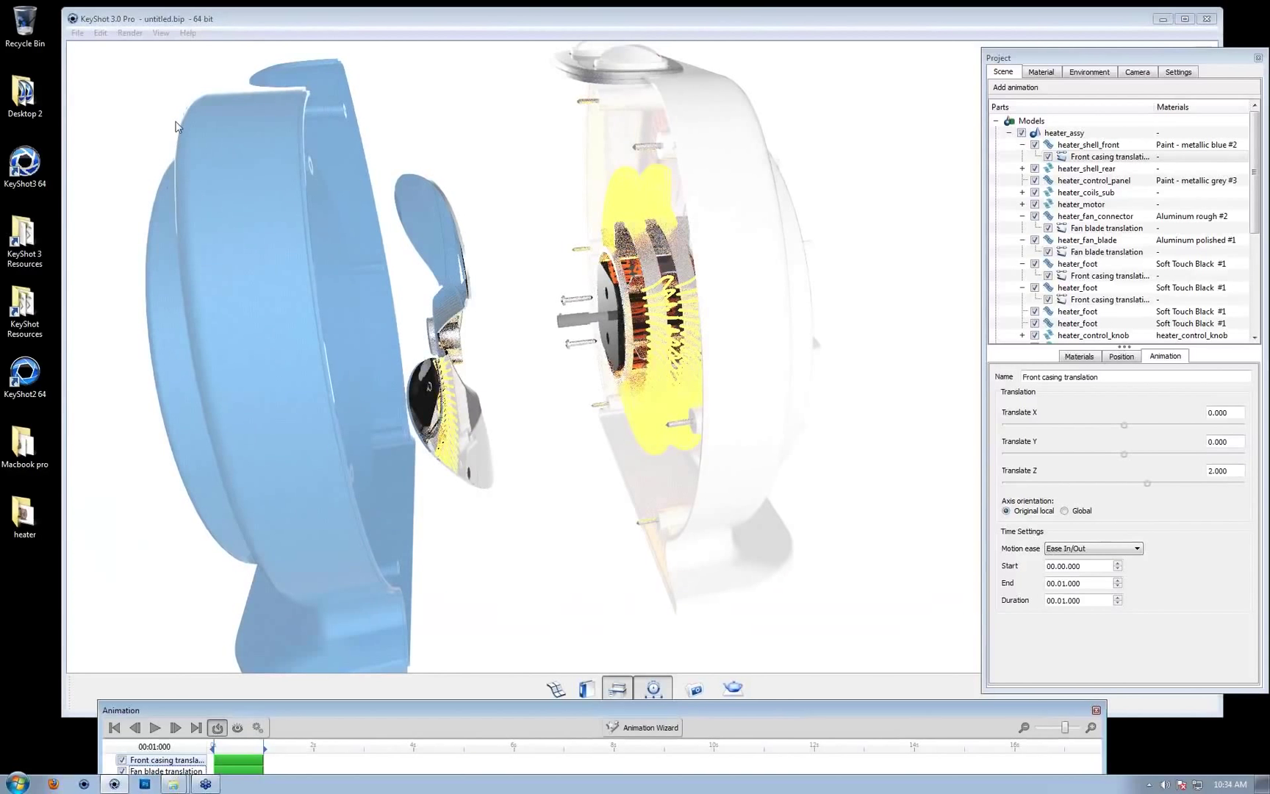
pyautogui.click(138, 34)
pyautogui.moveTo(163, 34)
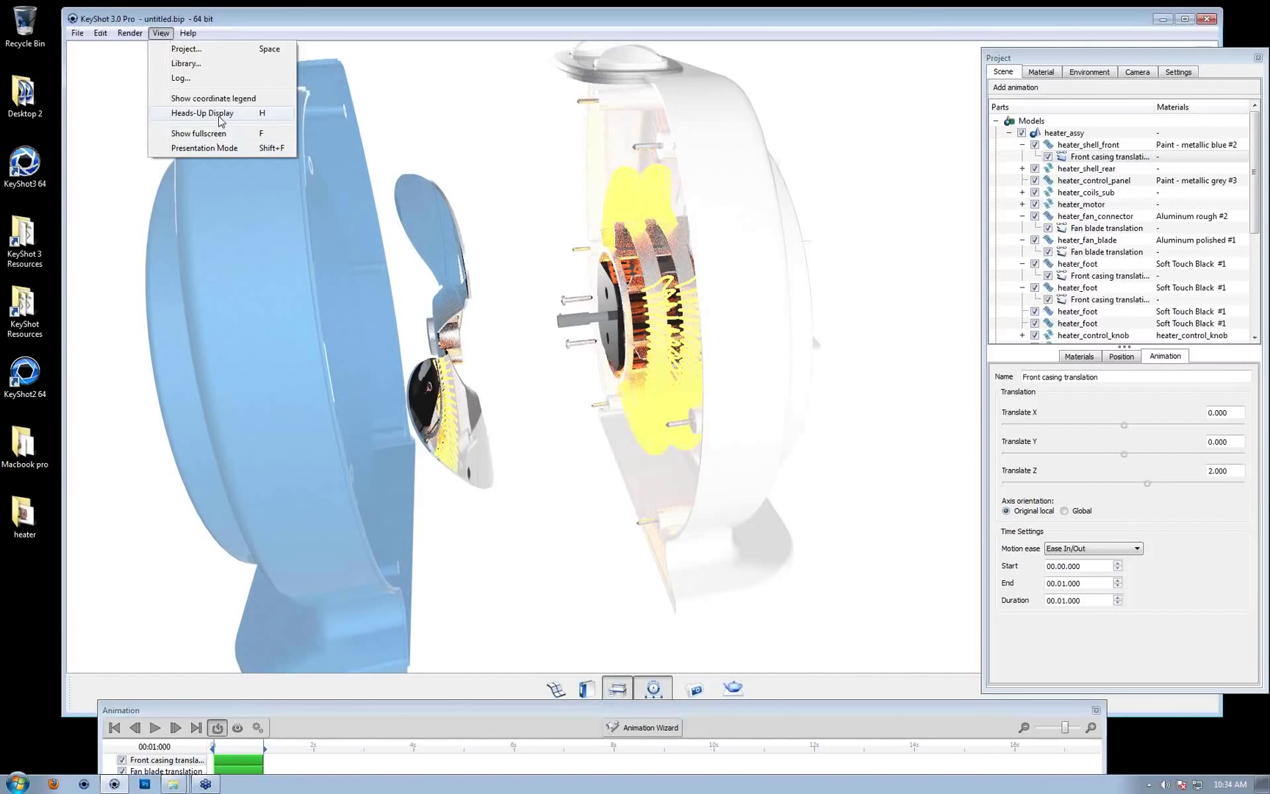
pyautogui.click(208, 605)
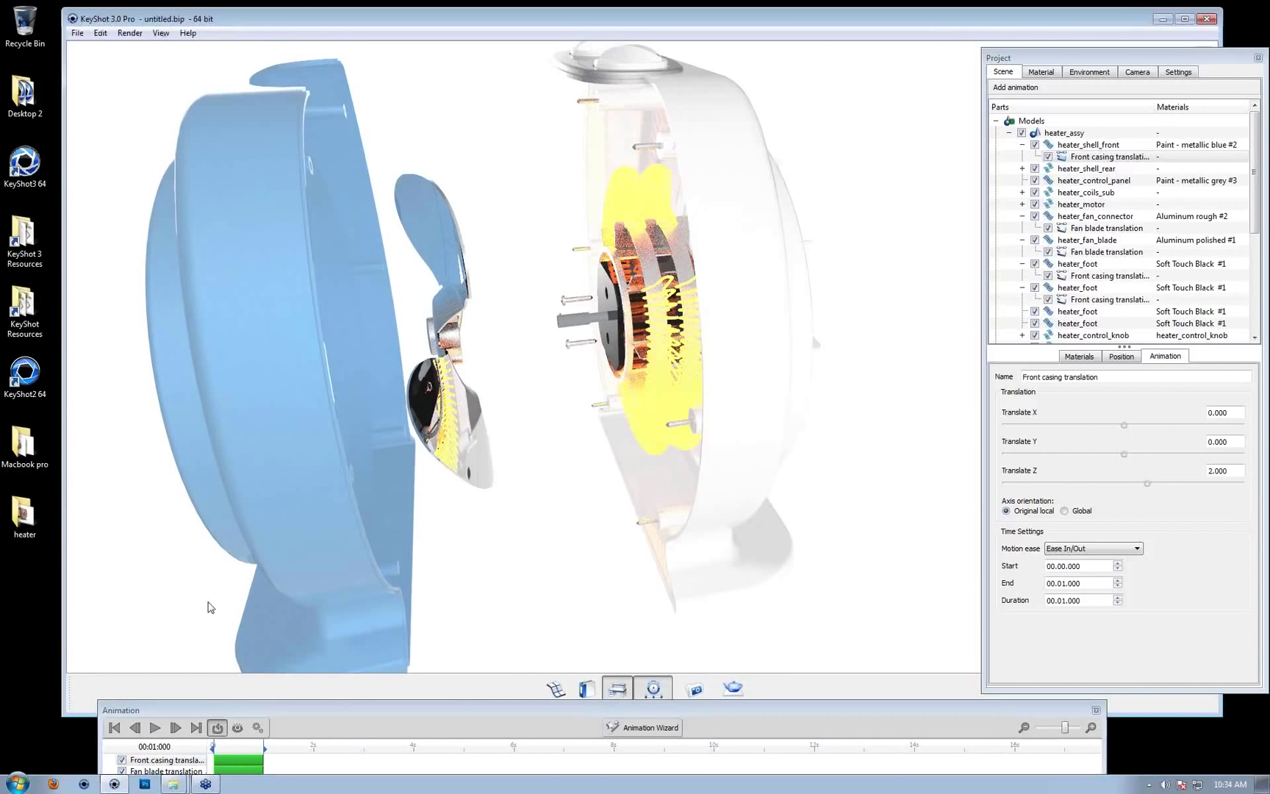
pyautogui.moveTo(306, 359); pyautogui.dragTo(454, 437)
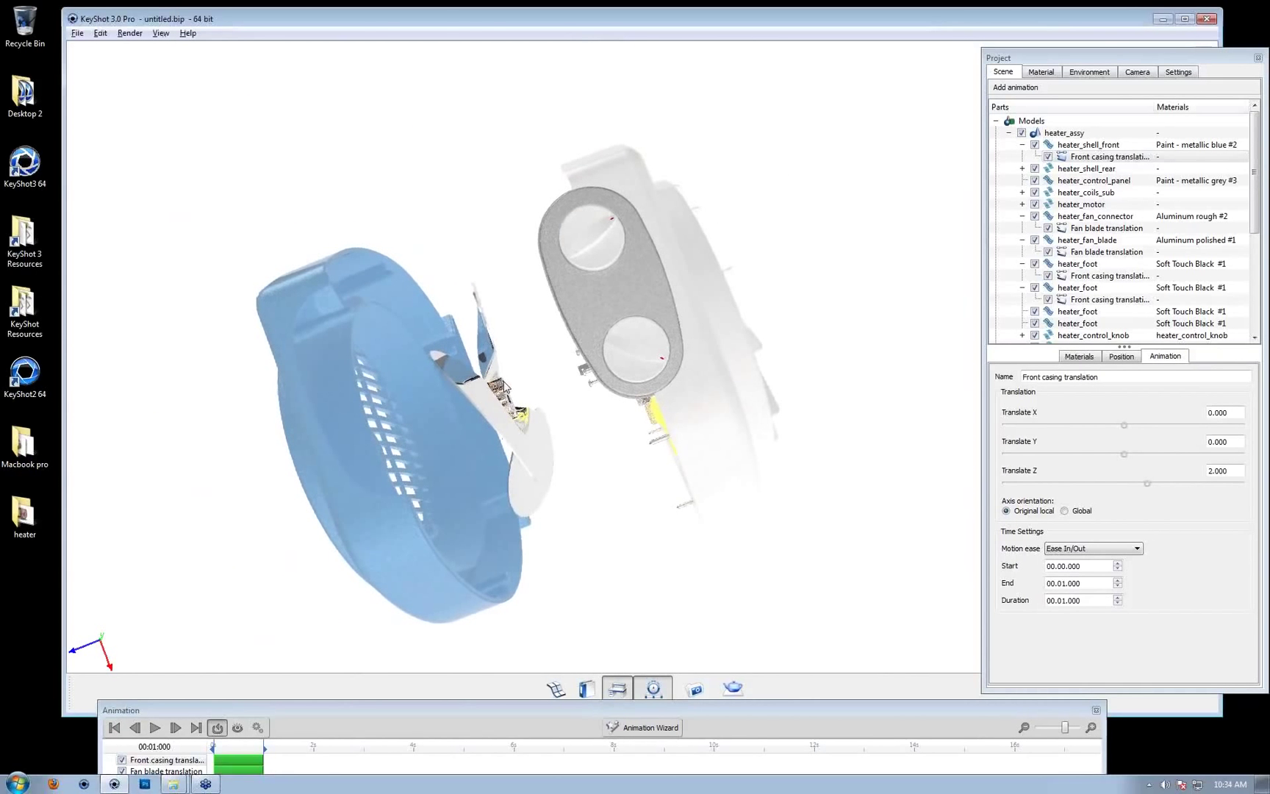
pyautogui.moveTo(490, 378); pyautogui.dragTo(499, 401)
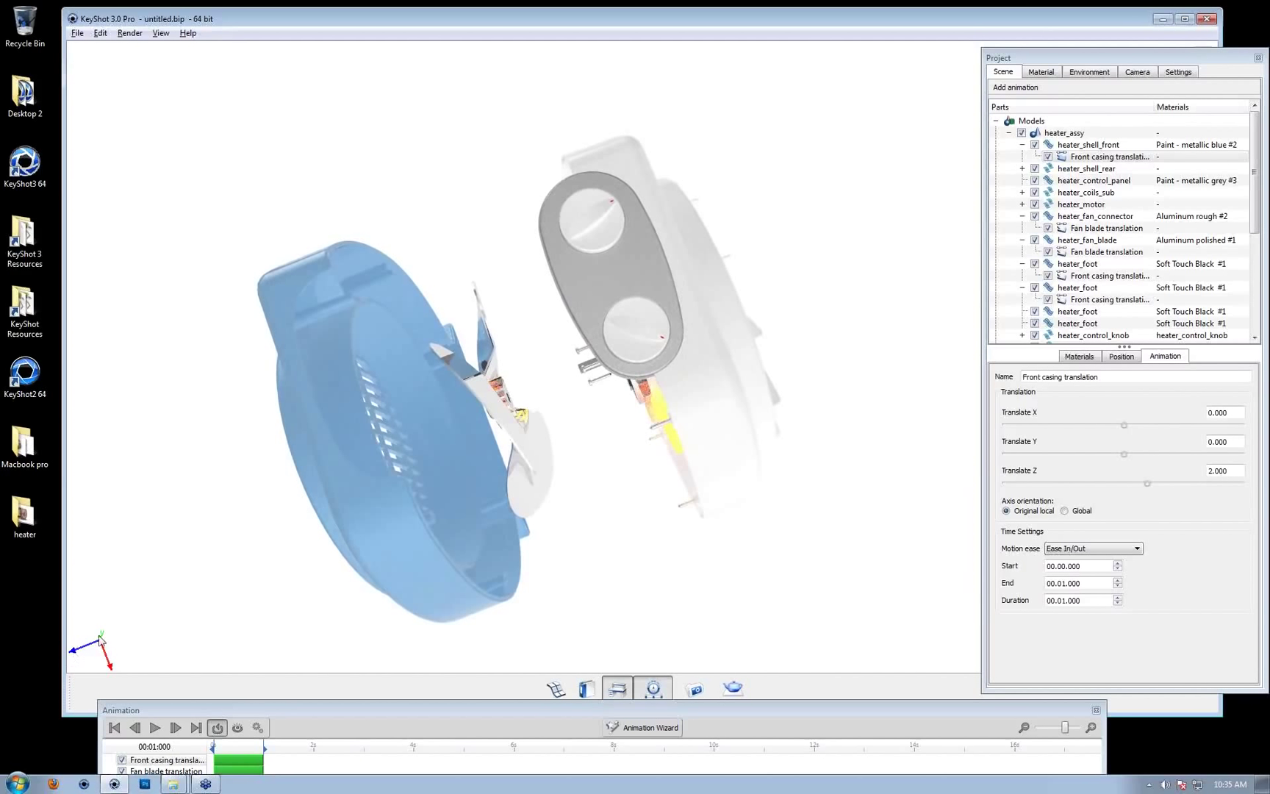
pyautogui.click(160, 33)
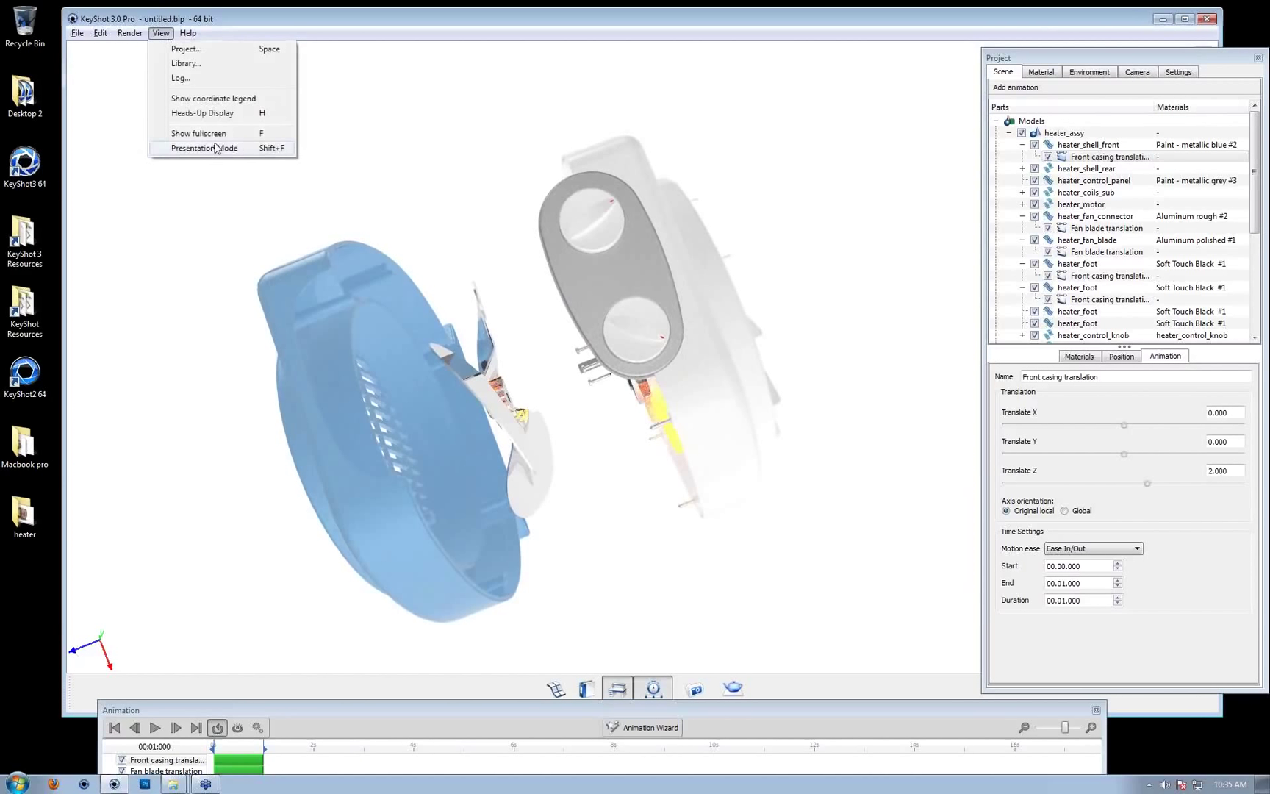
pyautogui.click(221, 98)
# Check which parts belong to the heater_shell_rear group and add a translation to the whole group
pyautogui.moveTo(599, 453); pyautogui.dragTo(722, 306)
pyautogui.click(723, 306)
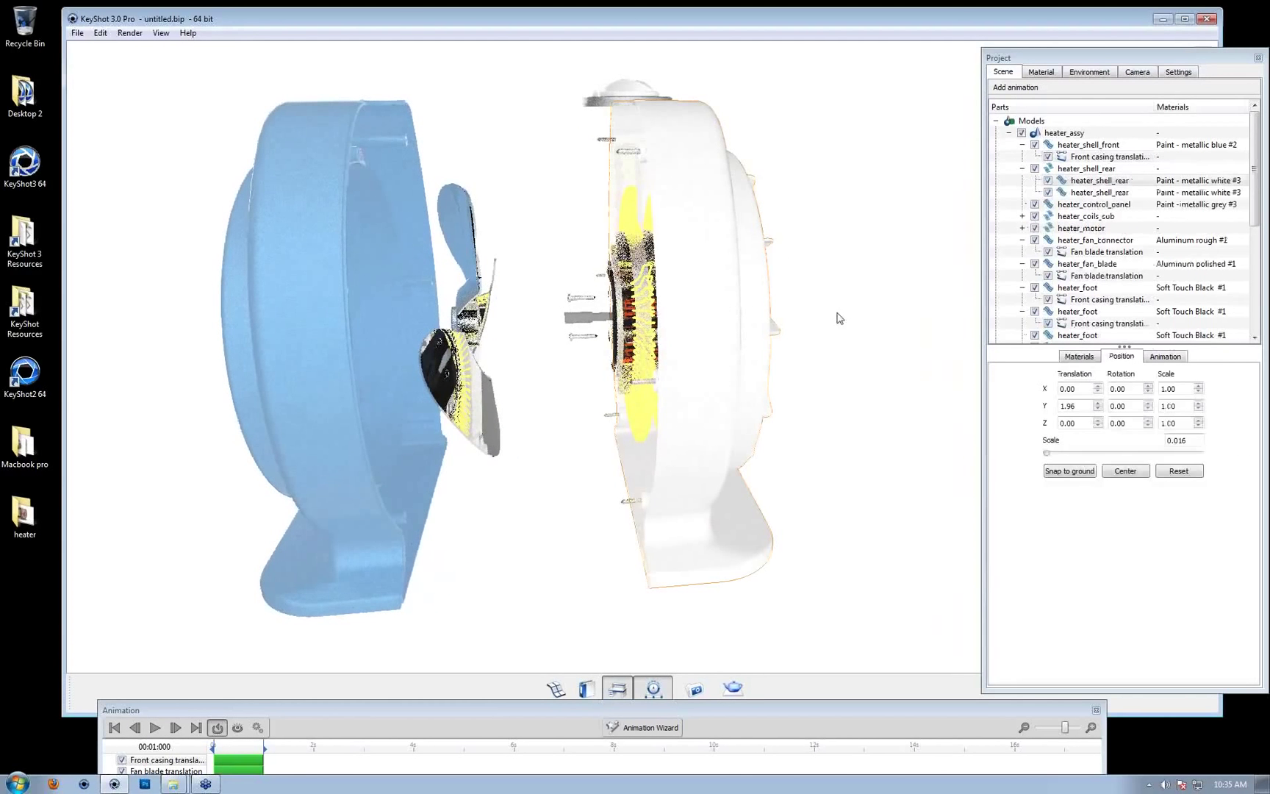
pyautogui.click(1095, 169)
pyautogui.moveTo(754, 290); pyautogui.dragTo(724, 328)
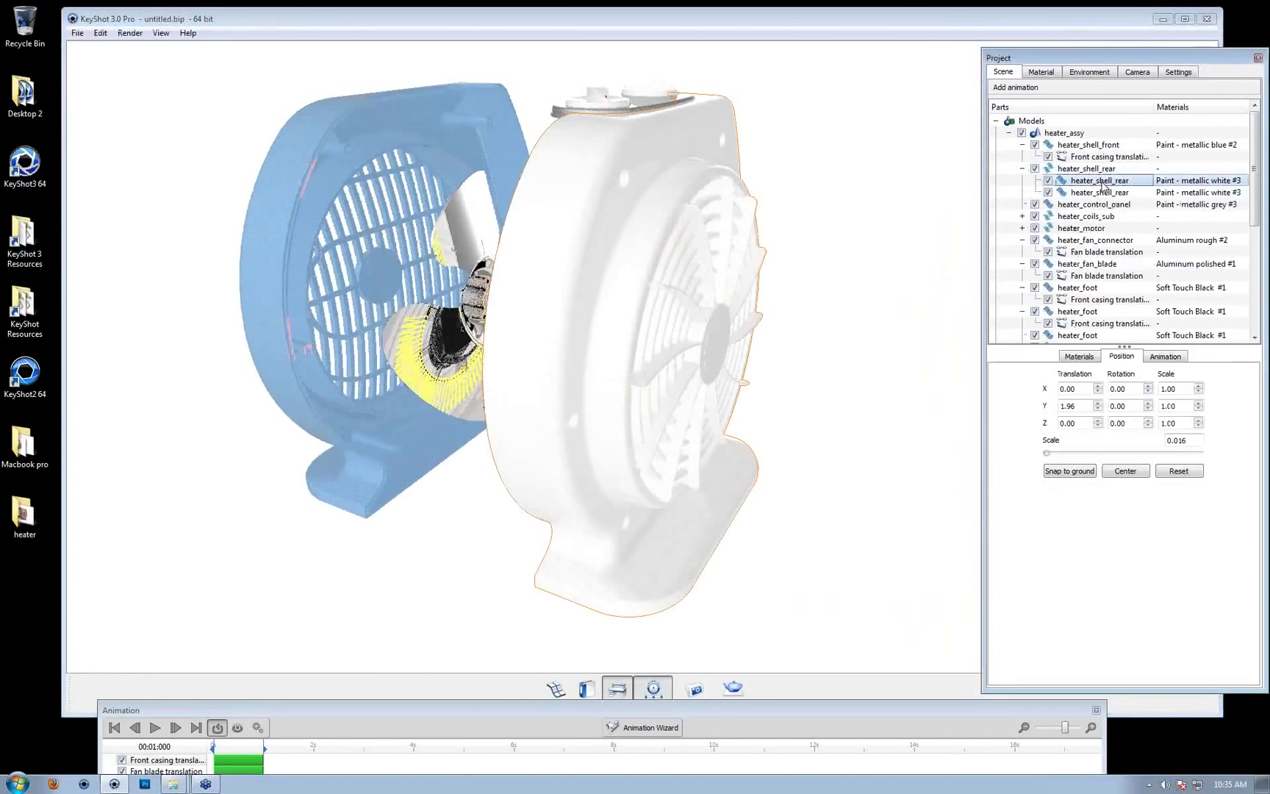
pyautogui.click(1099, 191)
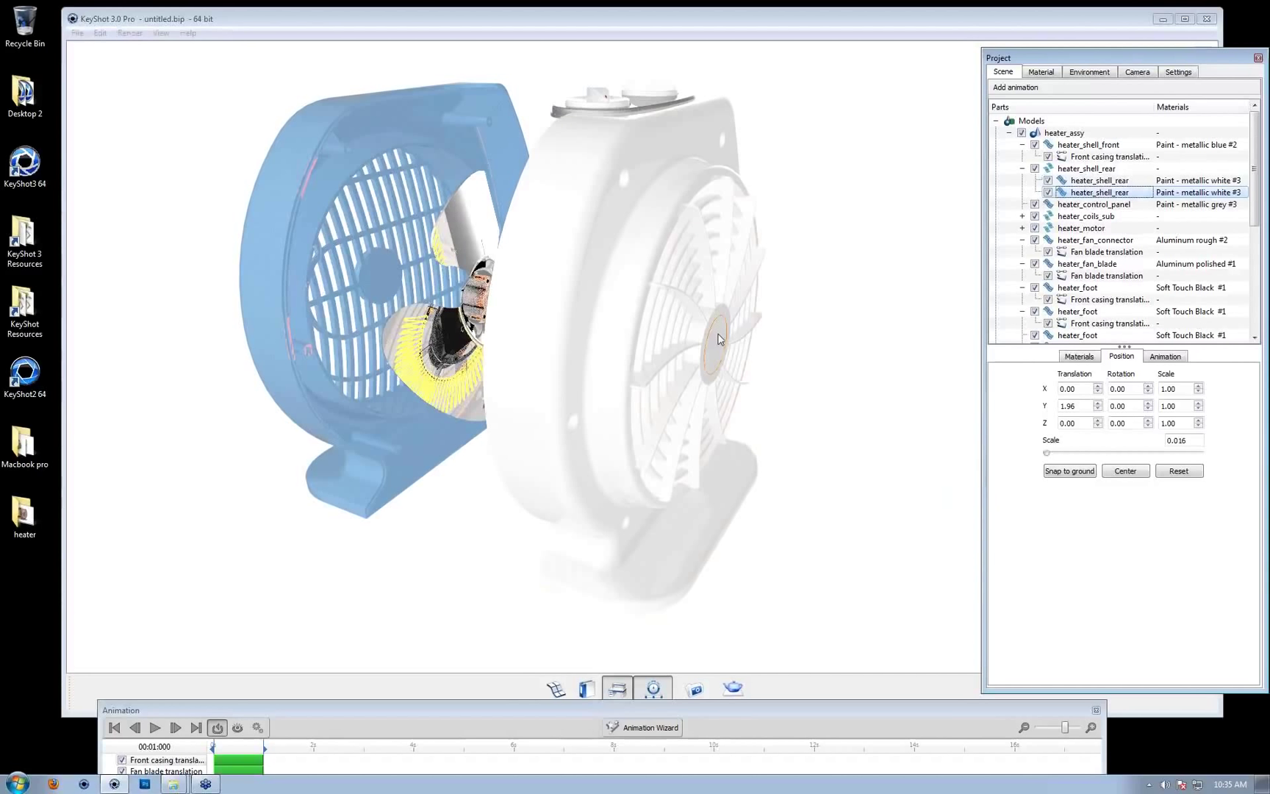
pyautogui.click(1084, 170)
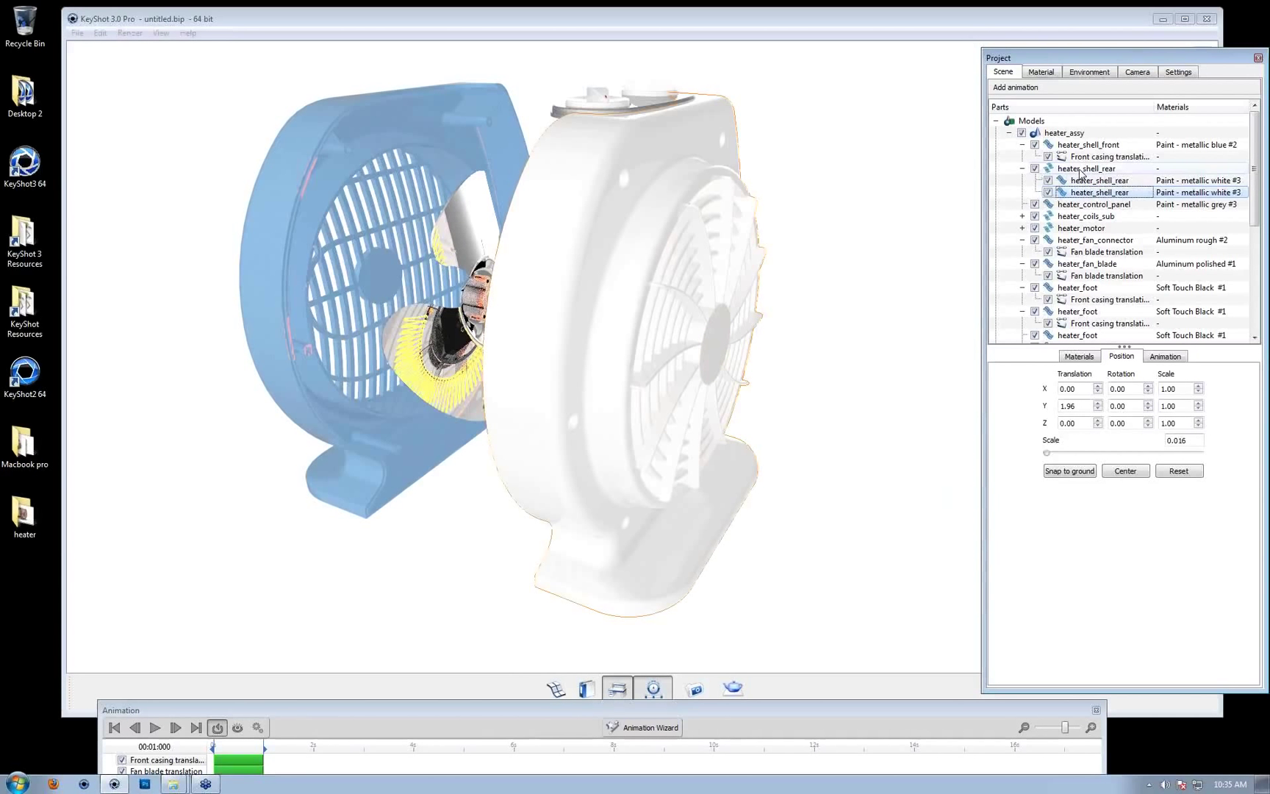
pyautogui.rightClick(1089, 170)
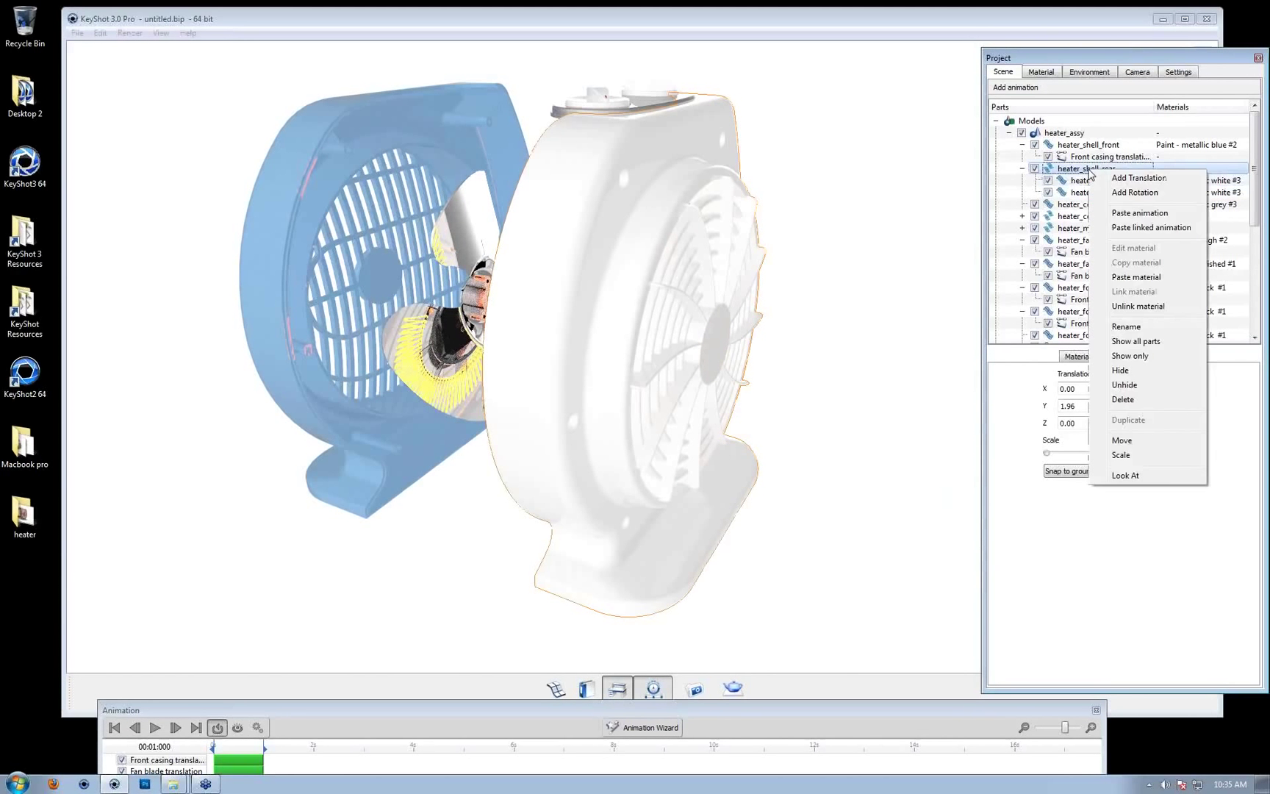
pyautogui.click(1149, 184)
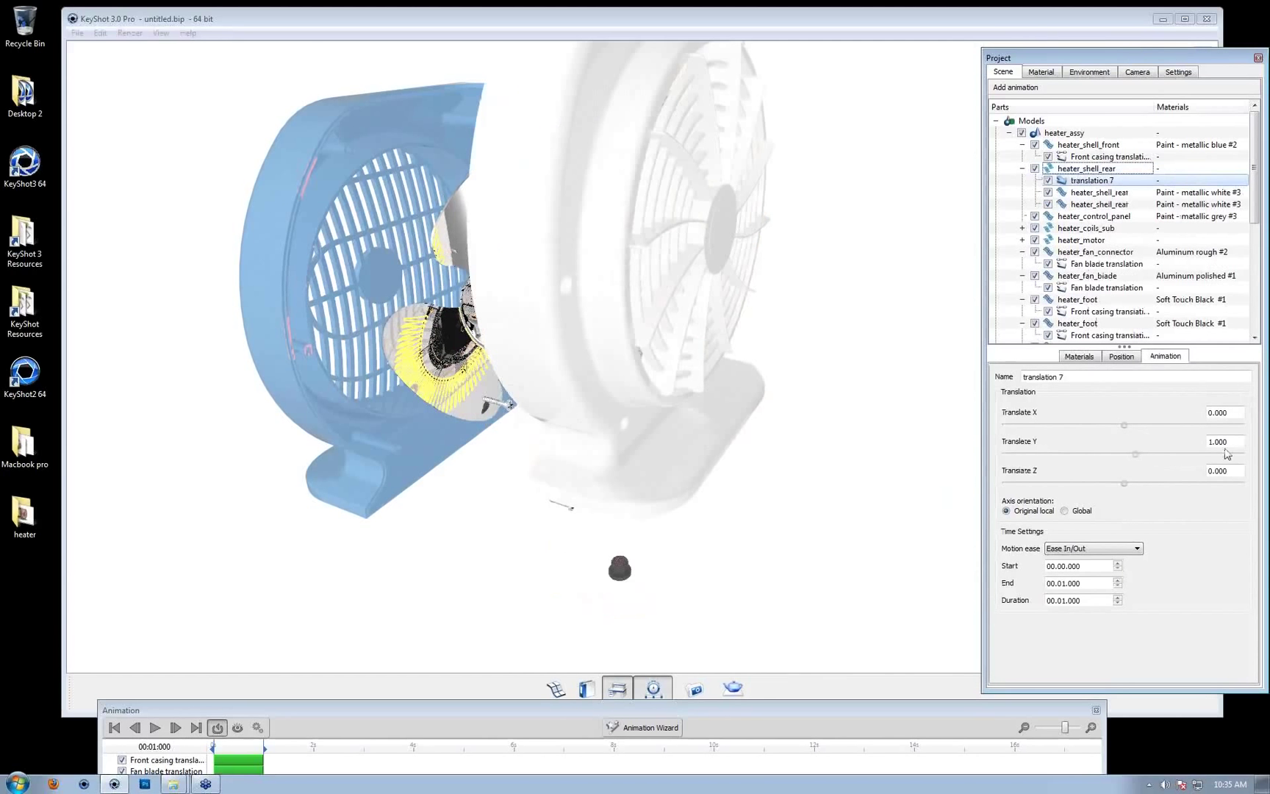
# Set the rear casing translation's Y distance to 0 and its Z distance to -2
pyautogui.moveTo(1243, 444); pyautogui.dragTo(934, 494)
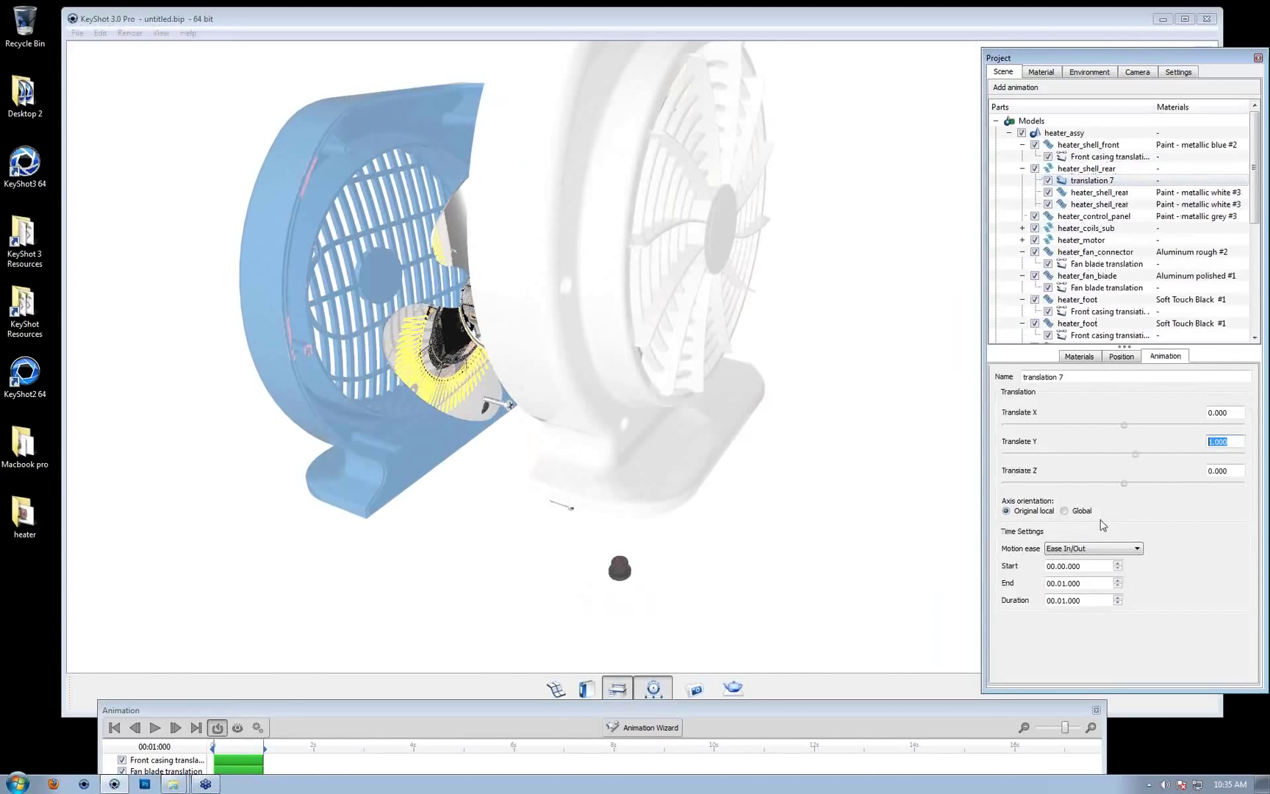
pyautogui.write('0')
pyautogui.click(1210, 470)
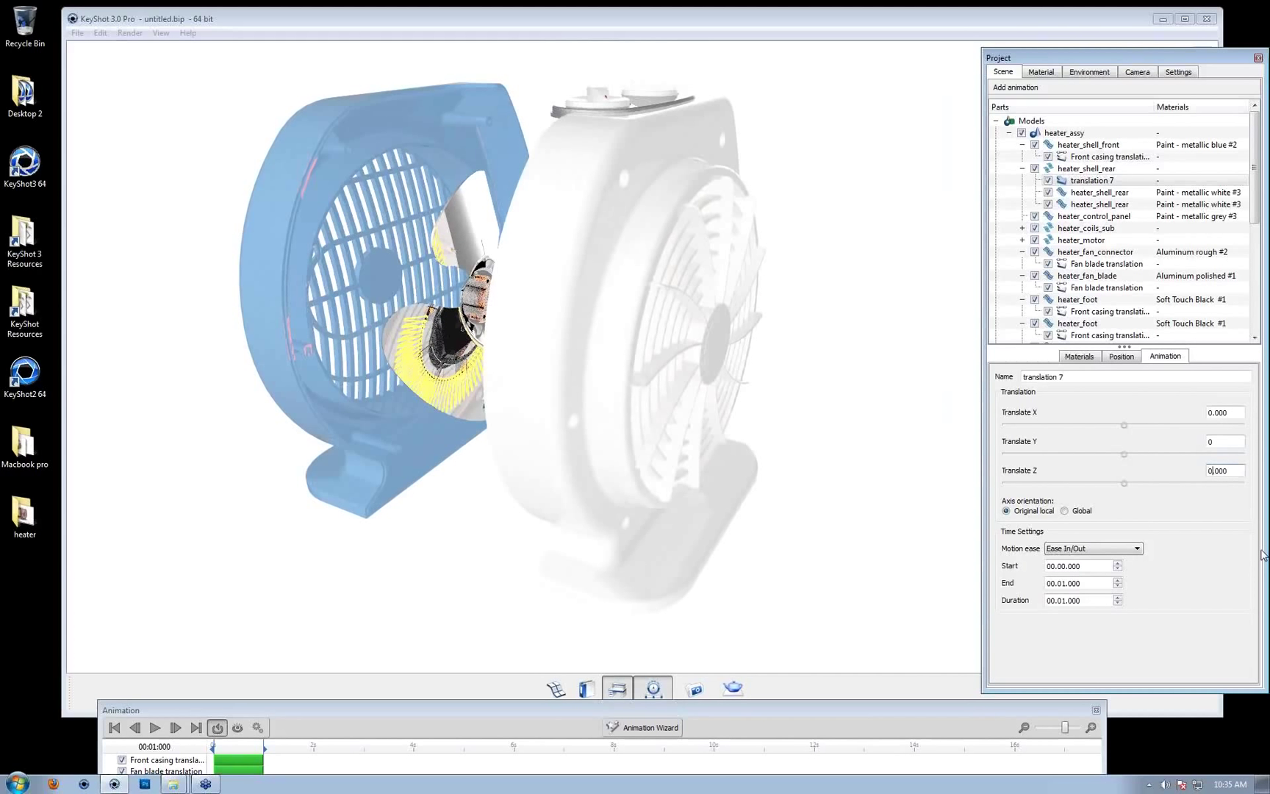
pyautogui.write('-2')
# Locate the control panel and both control knobs in the scene tree and check which parts each entry covers
pyautogui.moveTo(758, 481); pyautogui.dragTo(658, 324)
pyautogui.moveTo(577, 170); pyautogui.dragTo(545, 178)
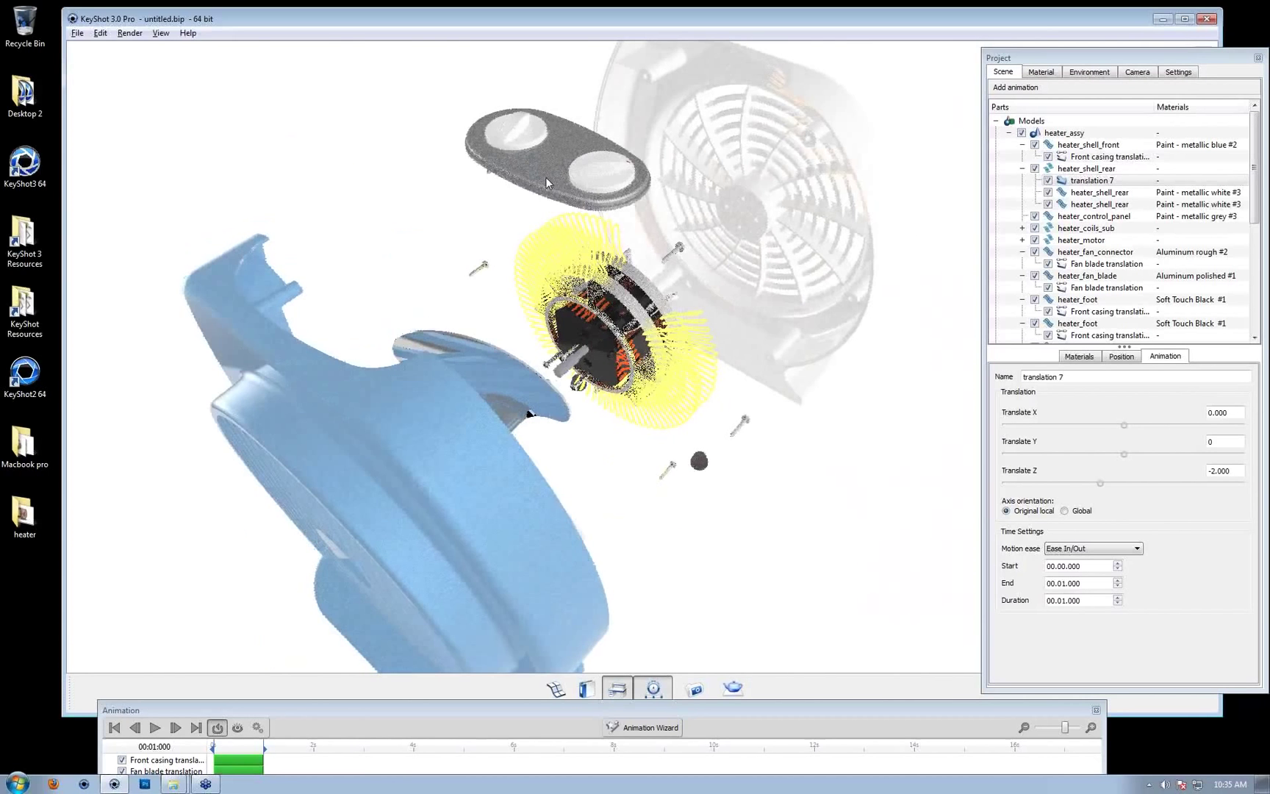
pyautogui.click(545, 178)
pyautogui.click(1082, 216)
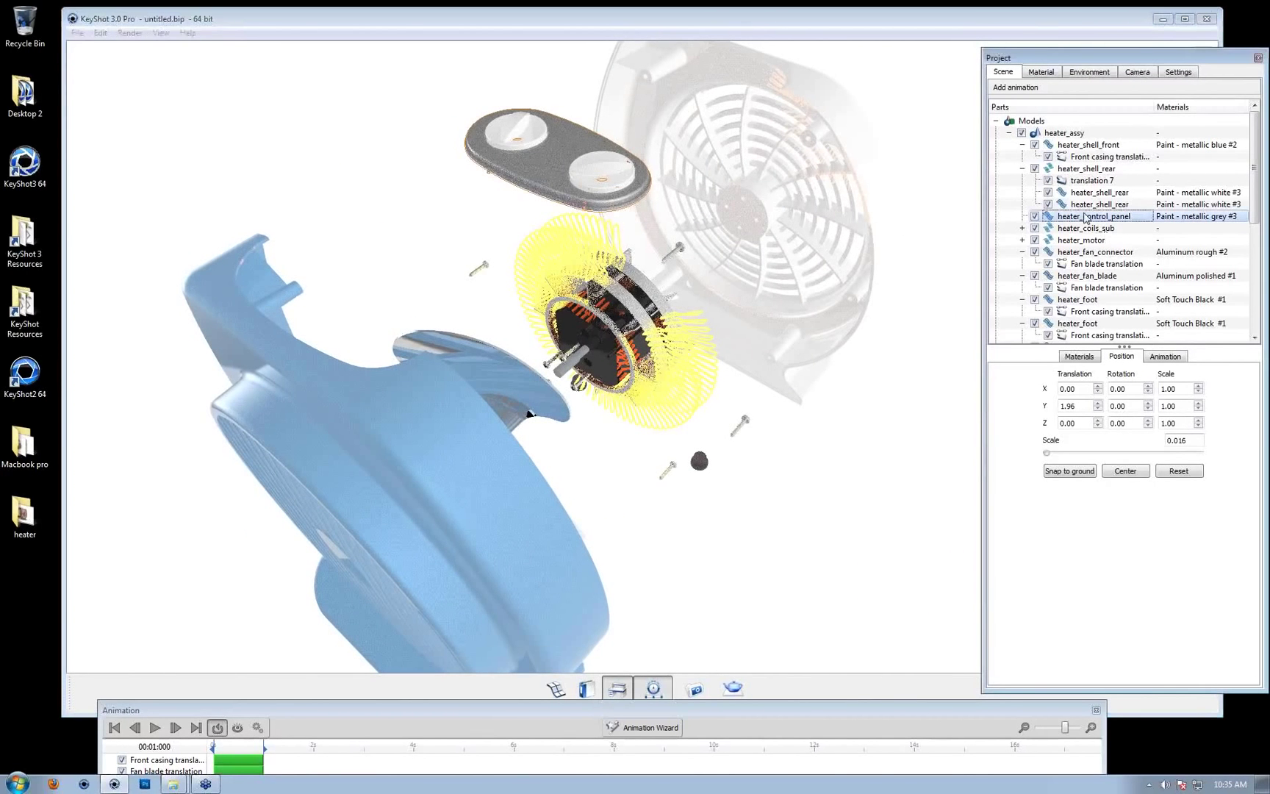
pyautogui.moveTo(635, 309); pyautogui.dragTo(873, 213)
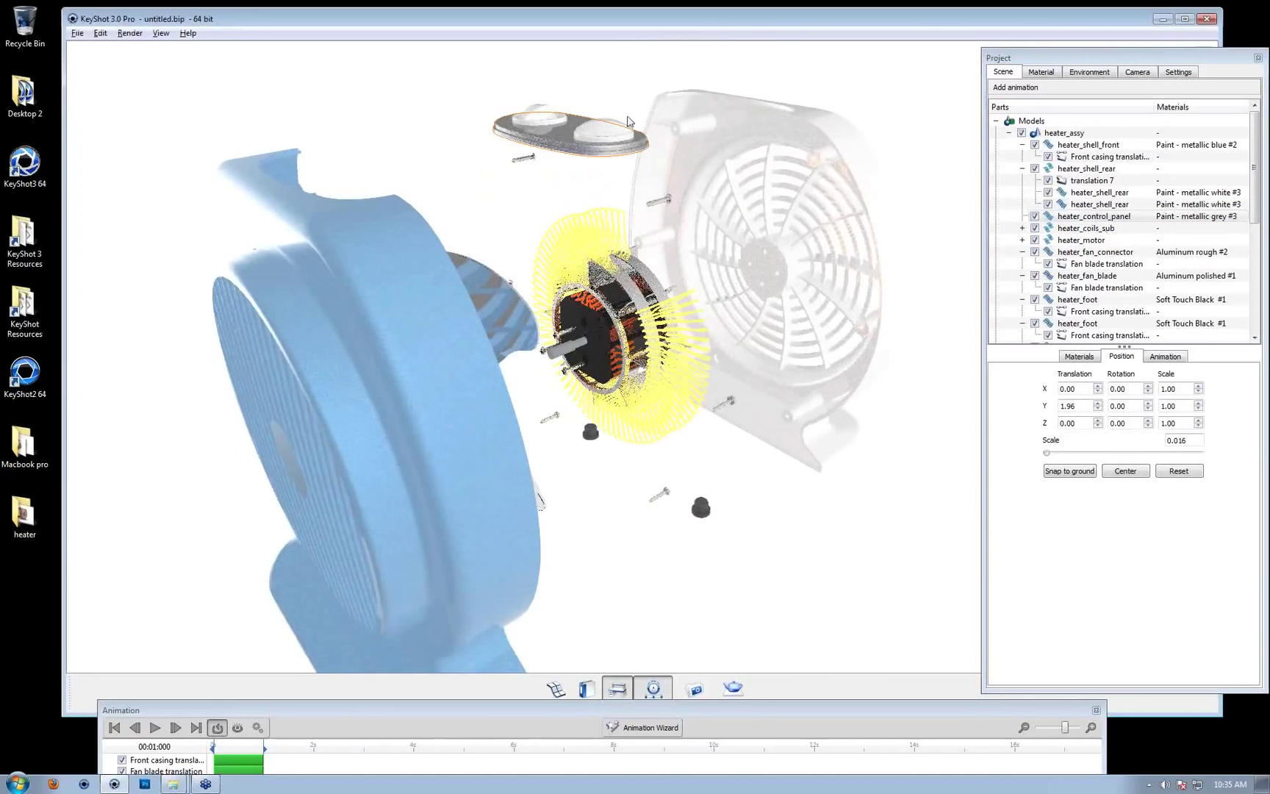
pyautogui.click(609, 137)
pyautogui.scroll(-1, 1103, 294)
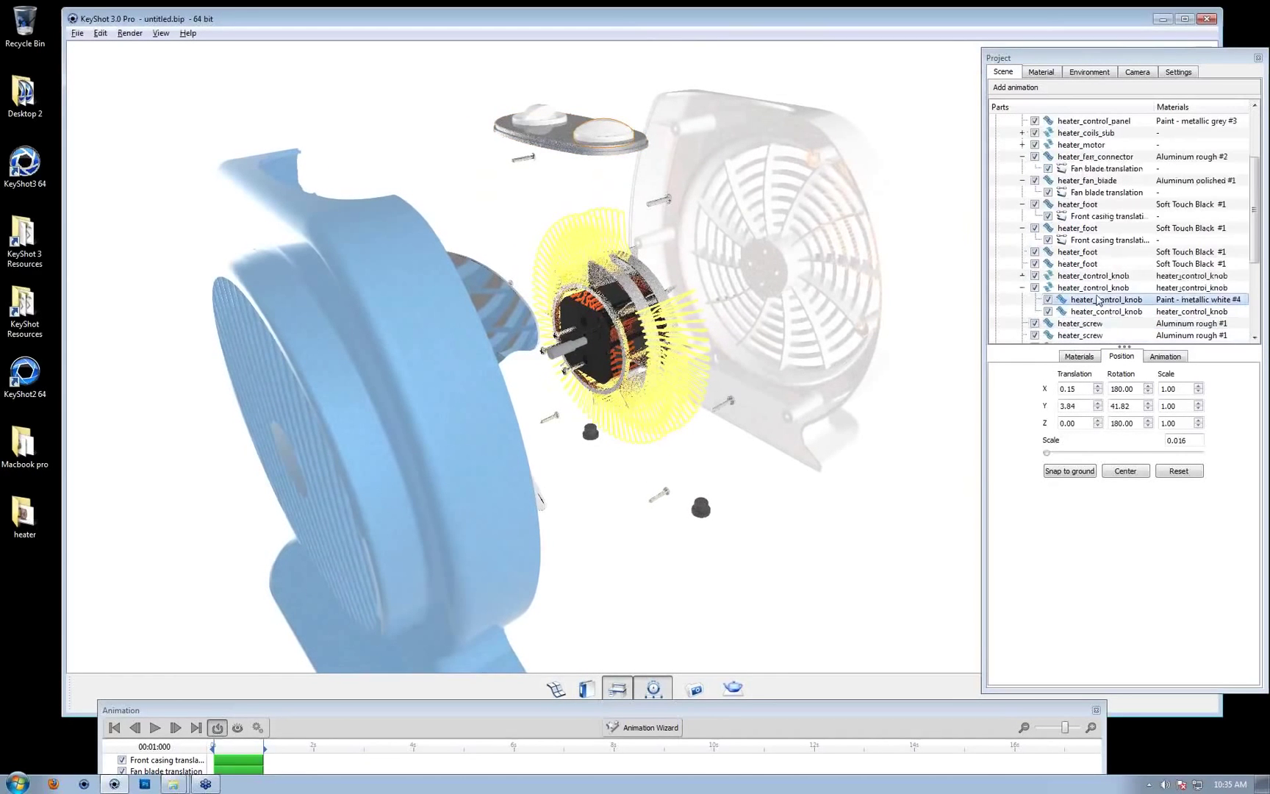
pyautogui.click(1096, 289)
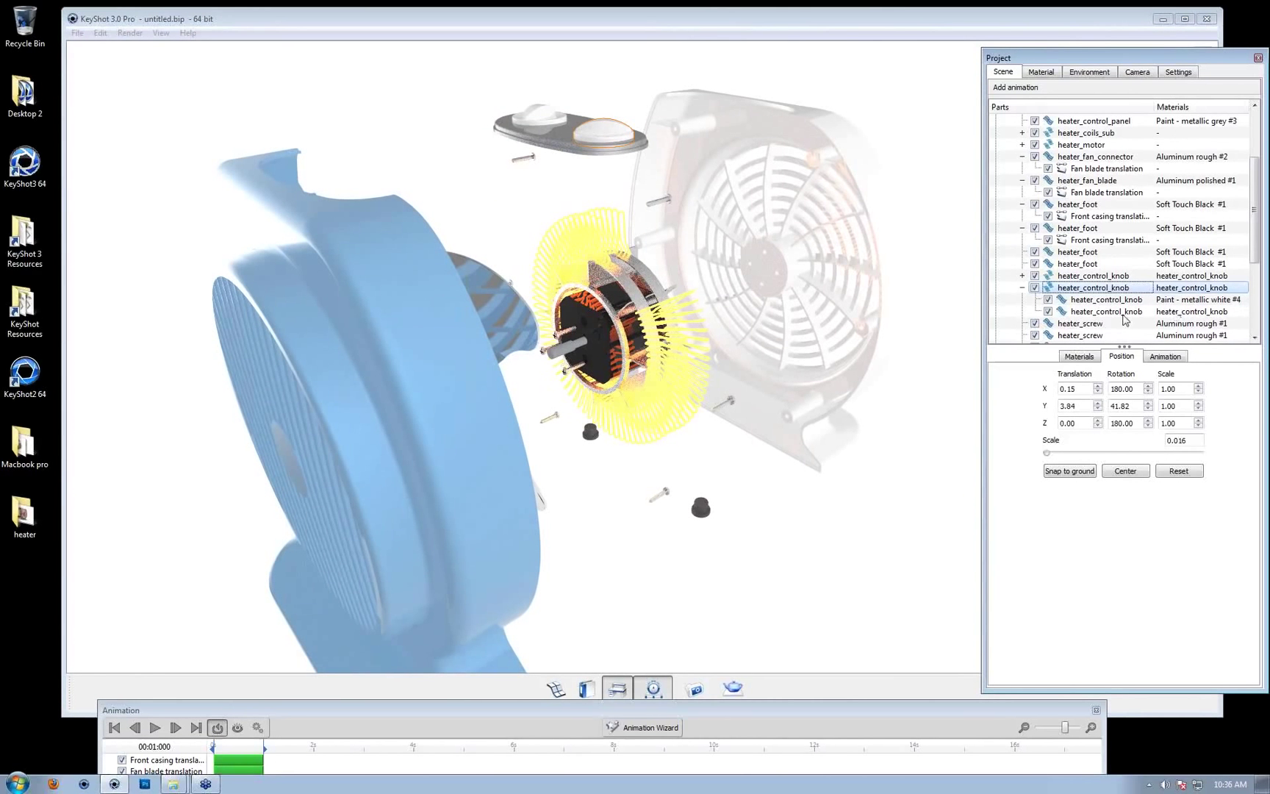
pyautogui.click(1123, 312)
pyautogui.click(1112, 298)
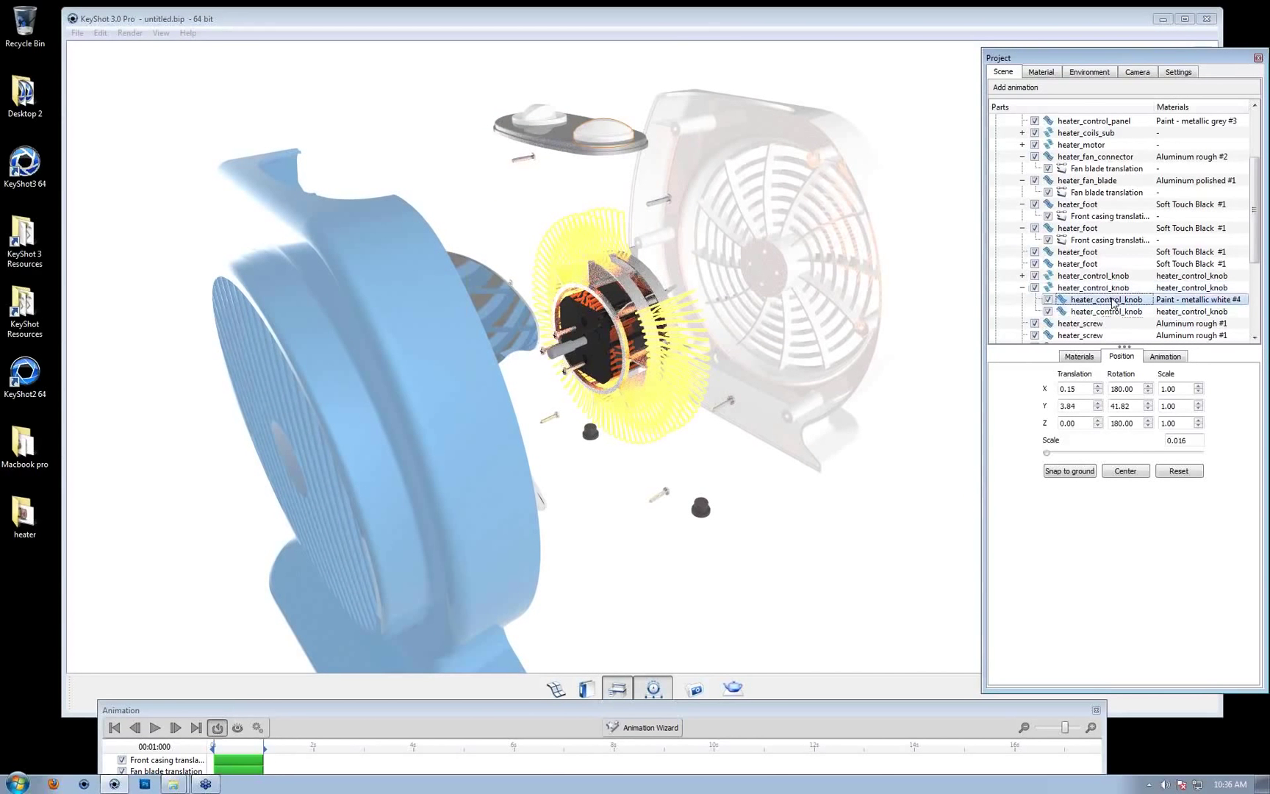
pyautogui.click(1056, 287)
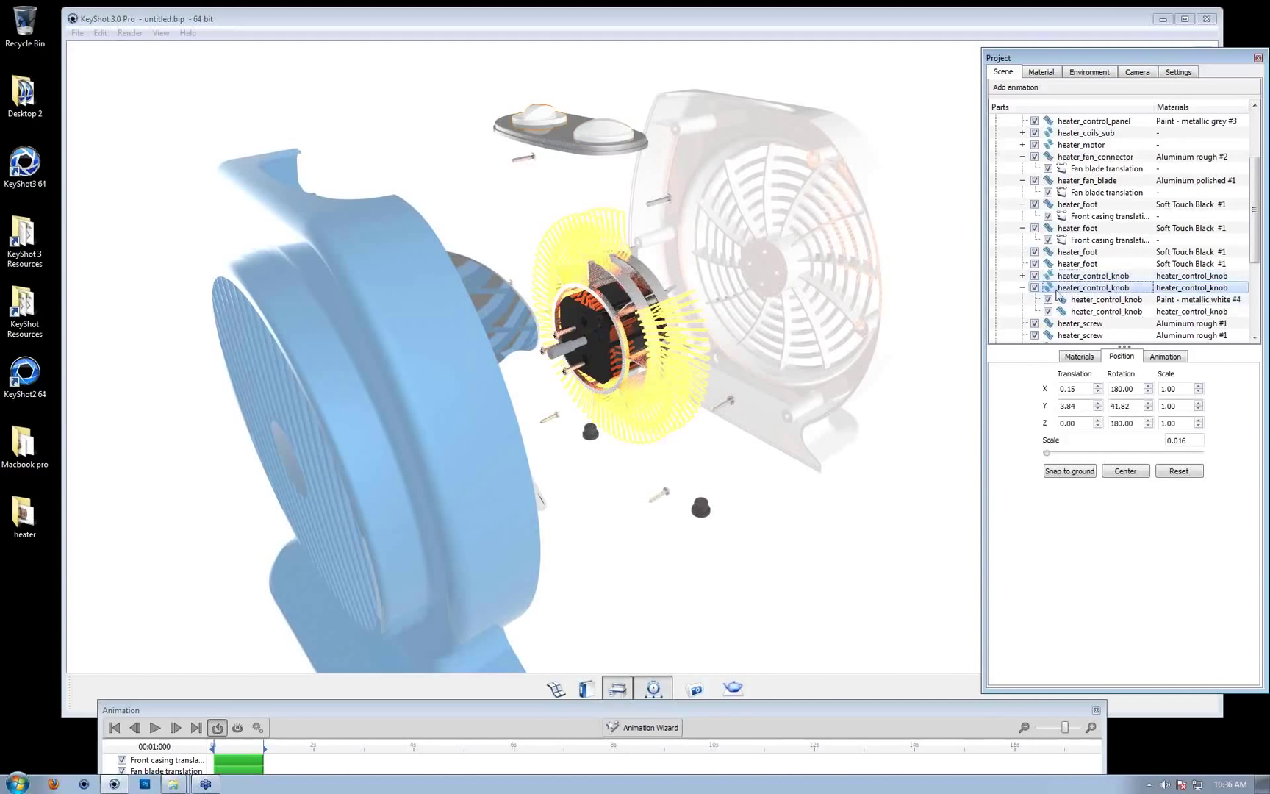
pyautogui.click(1021, 288)
pyautogui.click(1080, 276)
# Add a translation to the heater_control_panel part
pyautogui.moveTo(520, 208); pyautogui.dragTo(494, 373, button='middle')
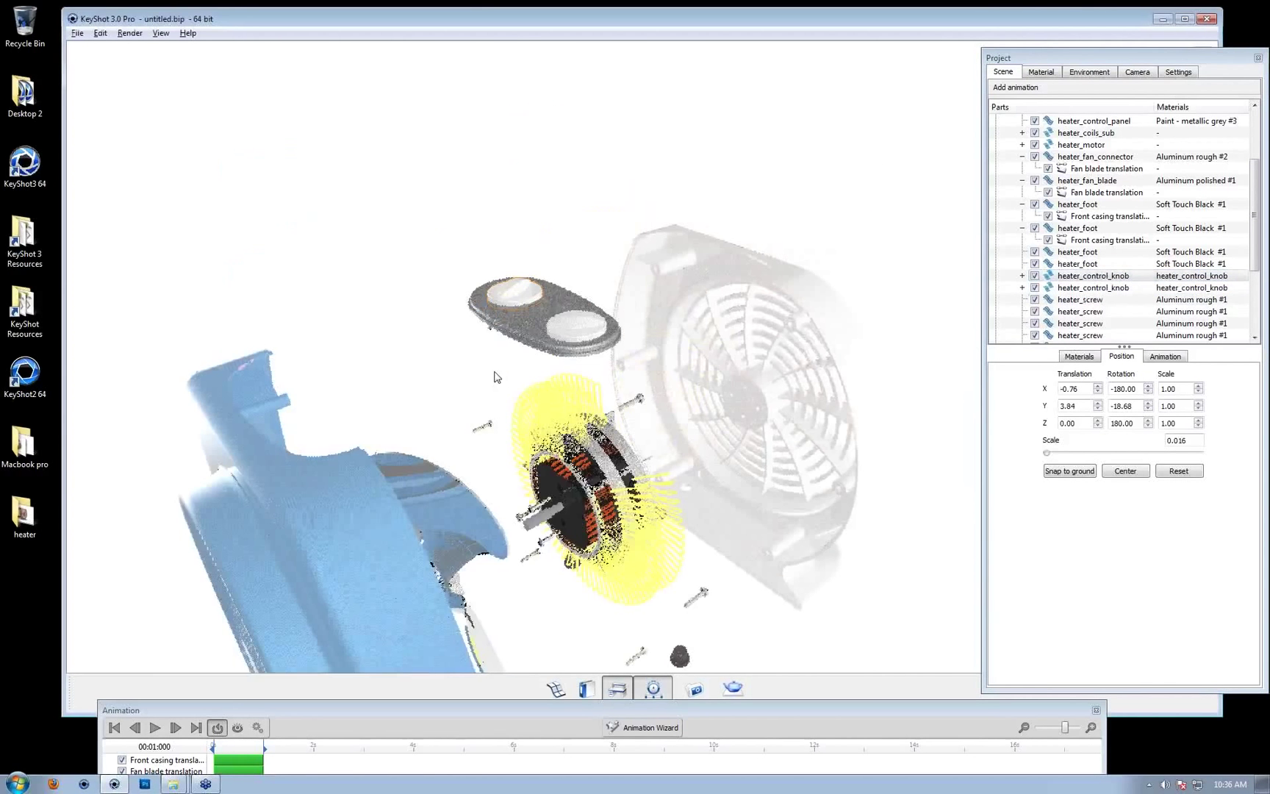
pyautogui.scroll(3, 495, 376)
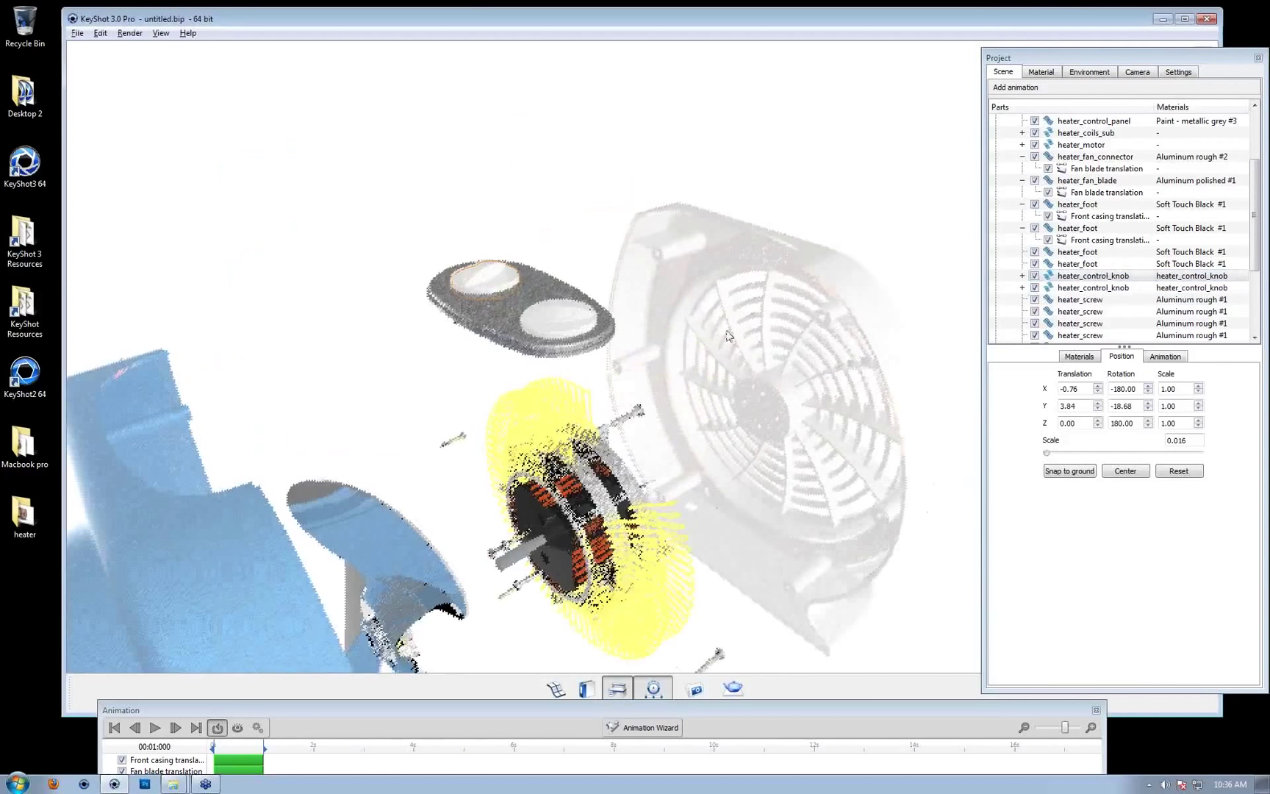
pyautogui.click(527, 311)
pyautogui.scroll(2, 1107, 123)
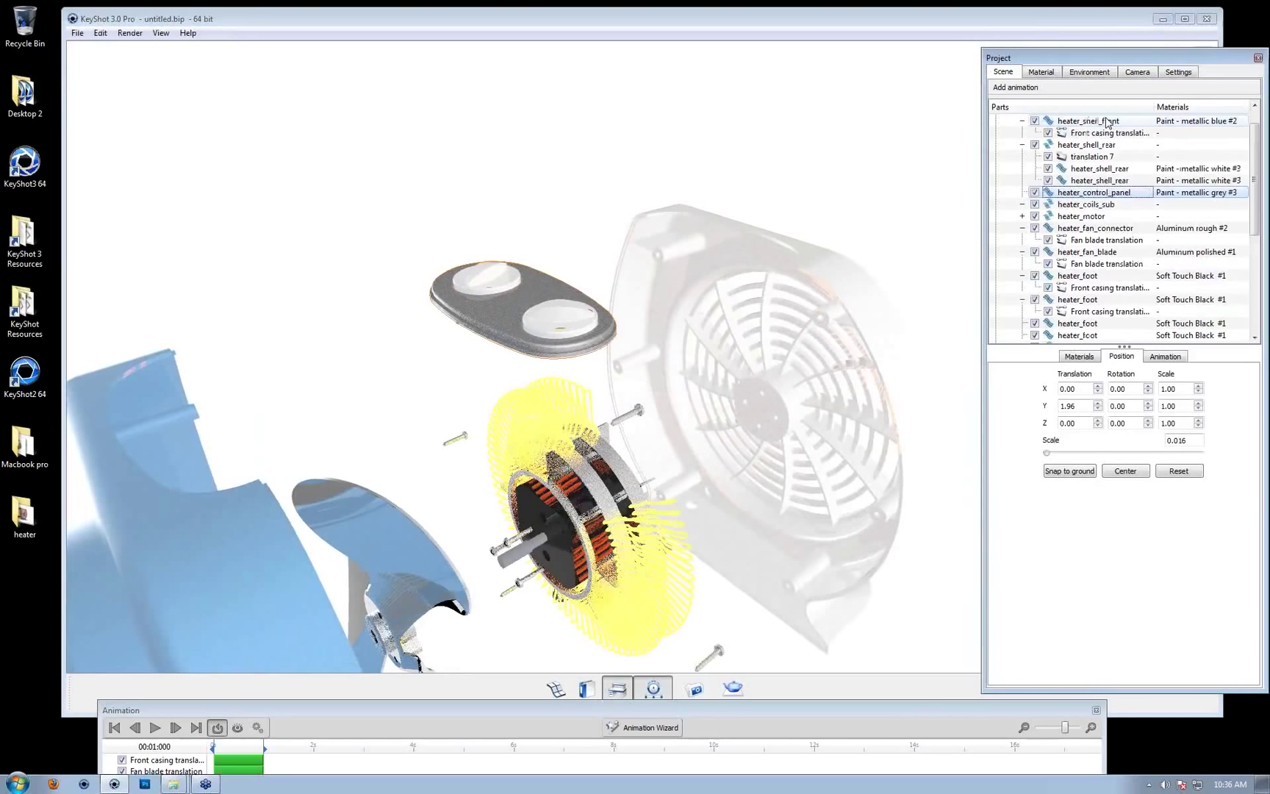
pyautogui.rightClick(1100, 192)
pyautogui.click(1167, 201)
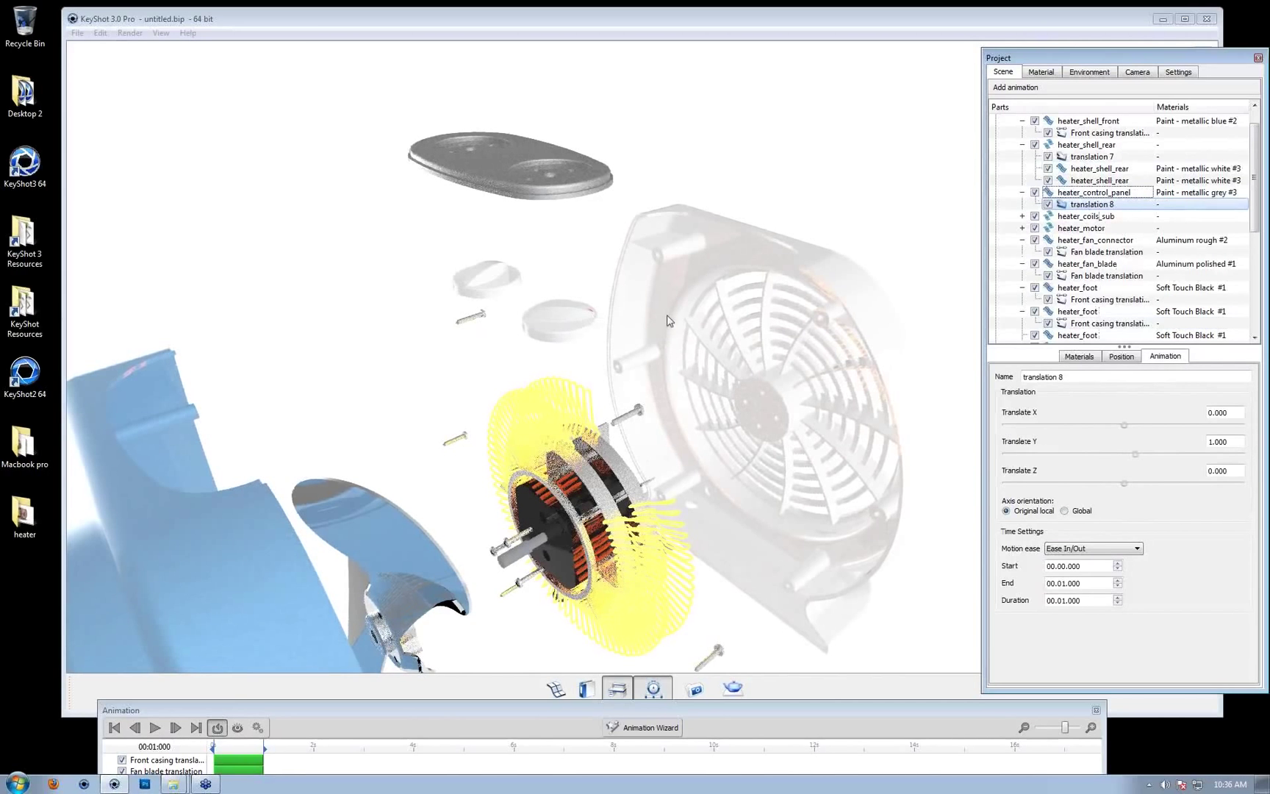
# Add a translation to the second heater_control_knob group and set its Y distance to 2
pyautogui.click(564, 319)
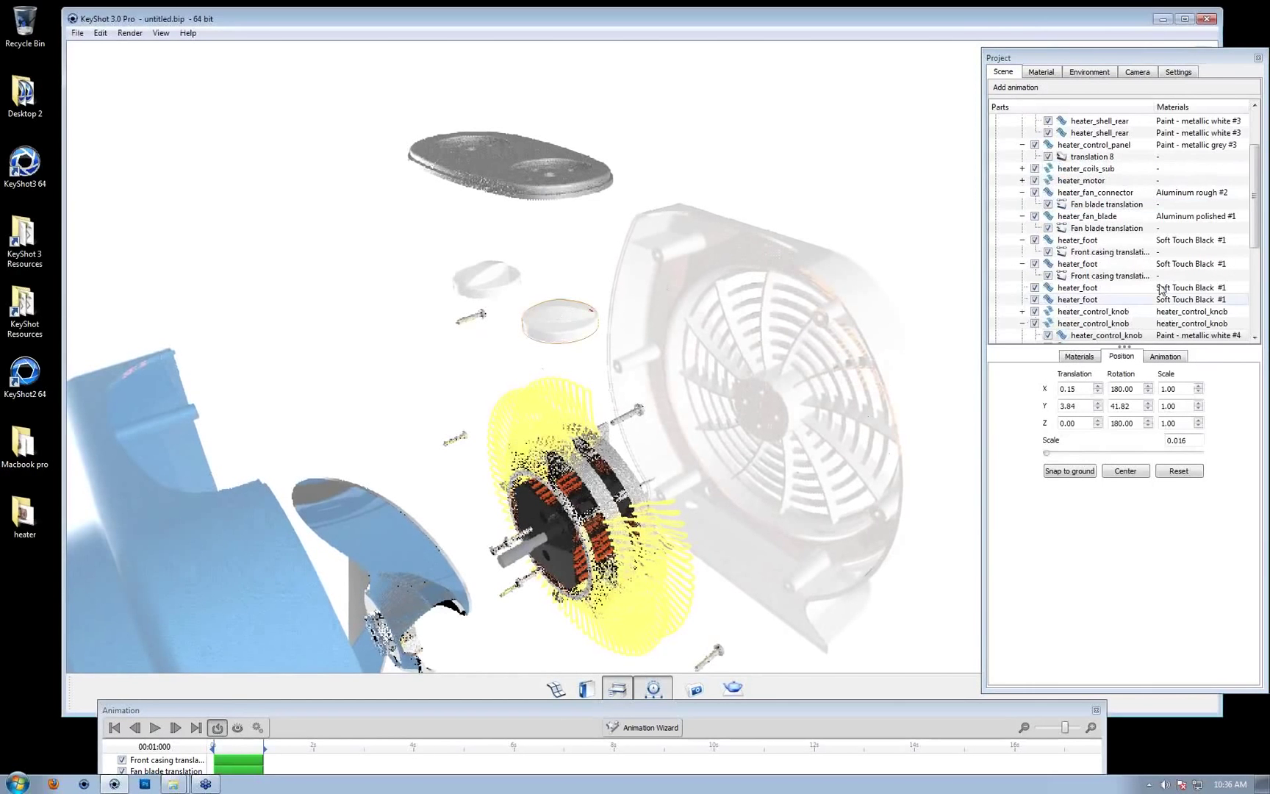
pyautogui.scroll(-1, 1128, 314)
pyautogui.rightClick(1103, 293)
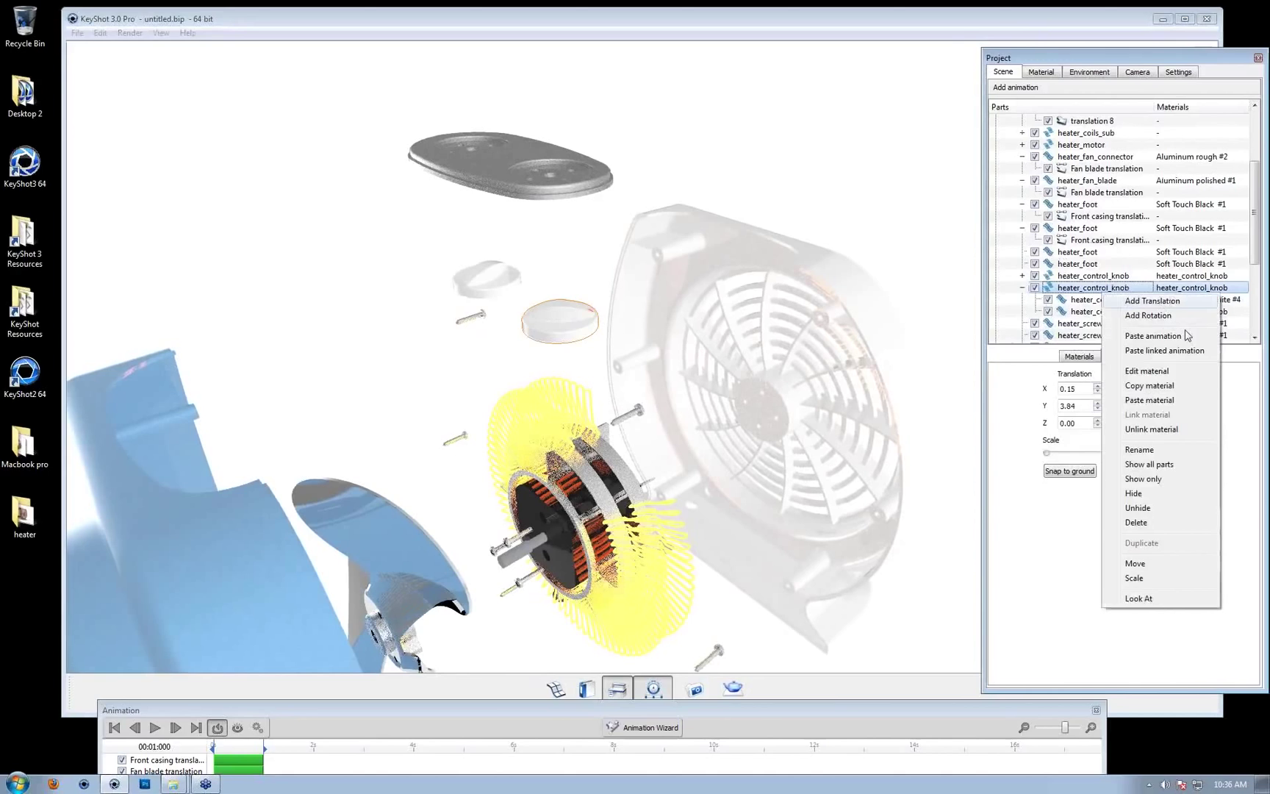
pyautogui.click(1153, 302)
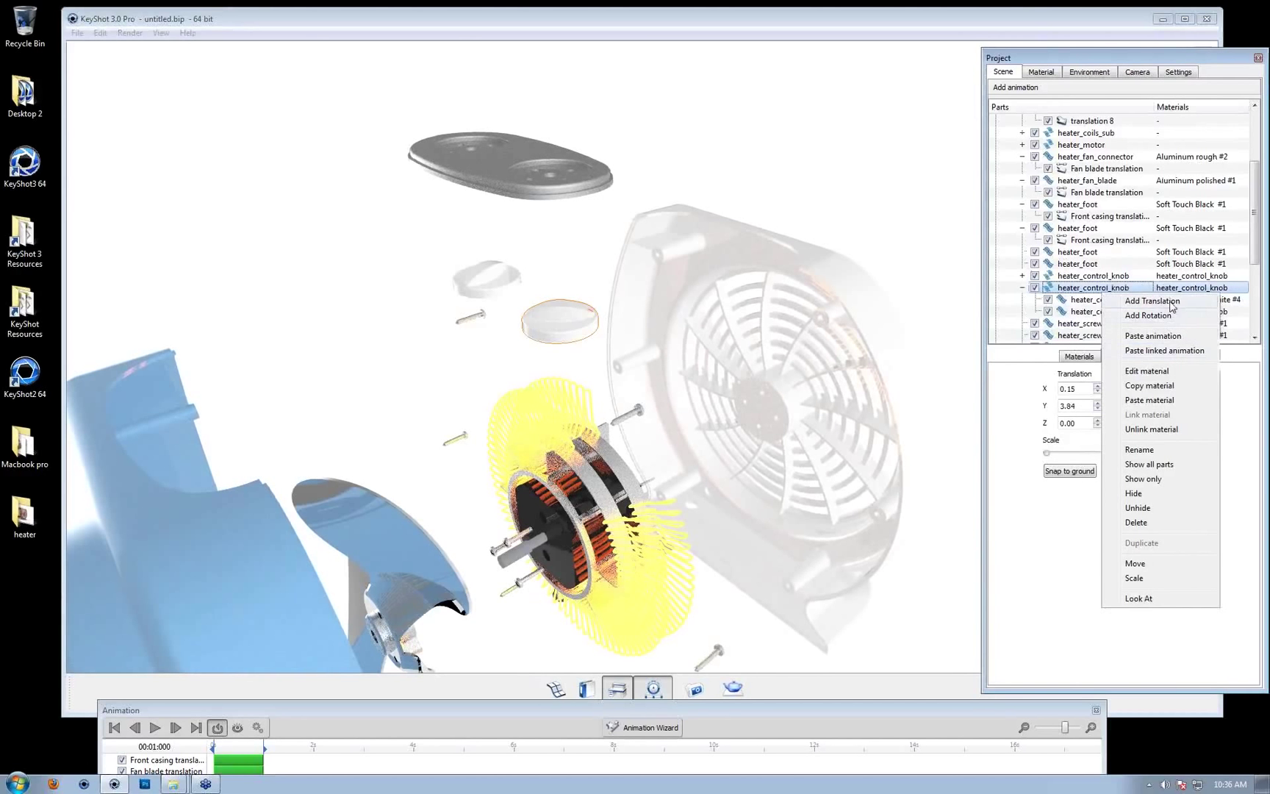
pyautogui.doubleClick(1223, 441)
pyautogui.write('2')
pyautogui.press('Return')
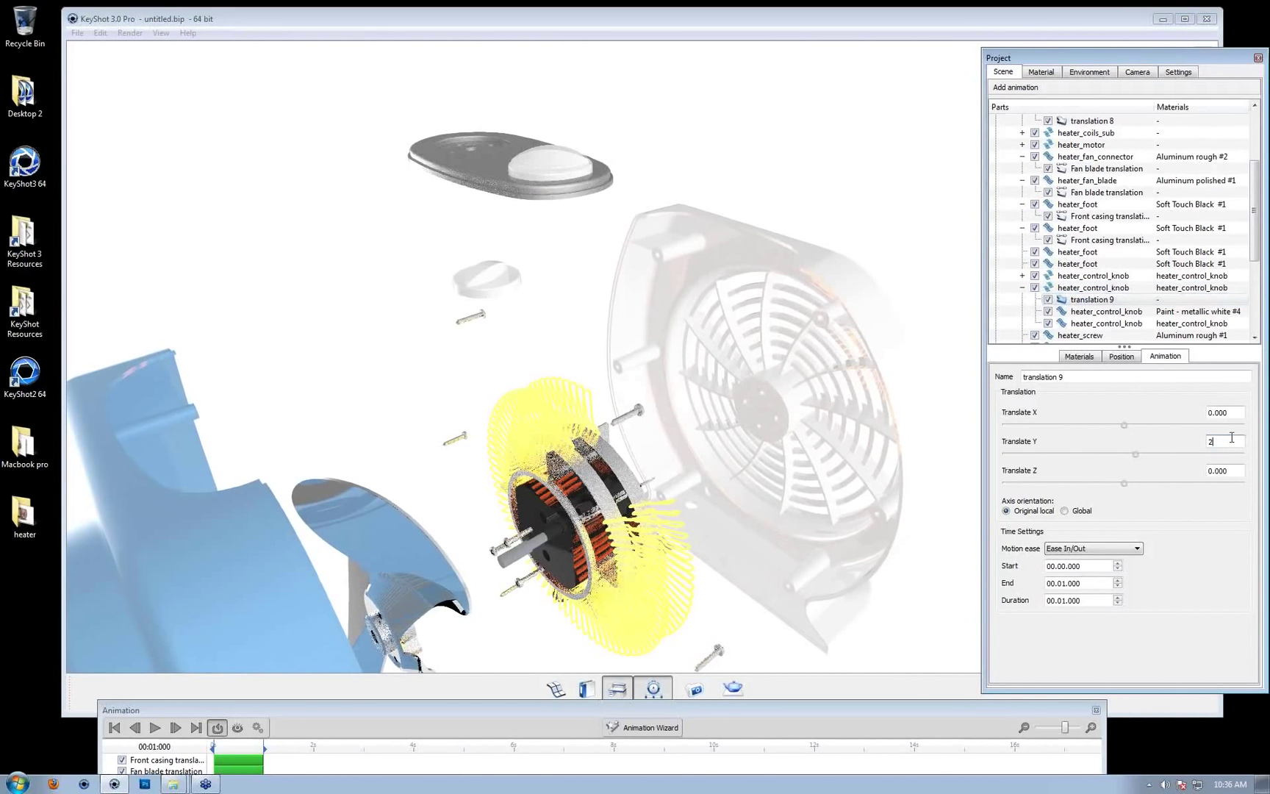
# Set the control knob translation's Y distance to 1.5 so the knob sits above the control panel
pyautogui.click(737, 410)
pyautogui.moveTo(737, 410); pyautogui.dragTo(700, 275)
pyautogui.moveTo(701, 275); pyautogui.dragTo(694, 394, button='middle')
pyautogui.moveTo(694, 394); pyautogui.dragTo(709, 470)
pyautogui.doubleClick(1233, 442)
pyautogui.write('1.5')
pyautogui.press('Return')
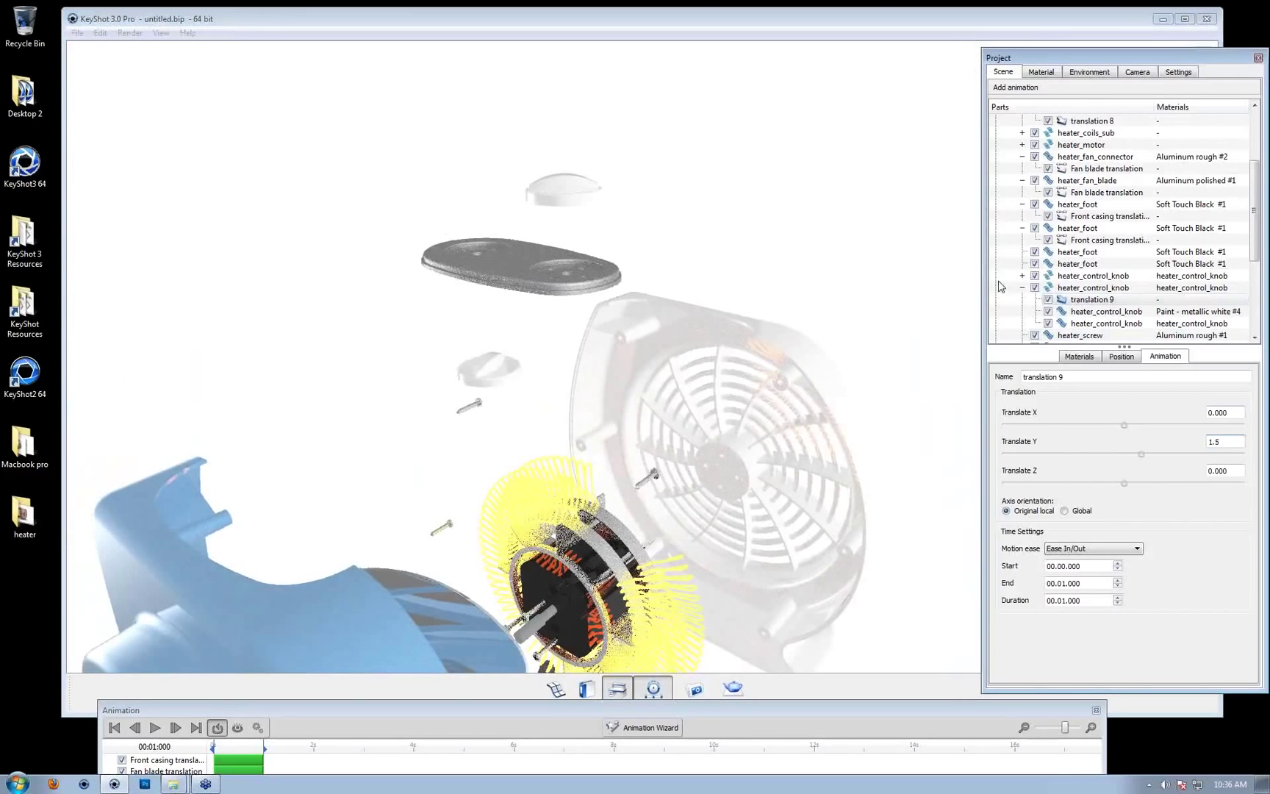
# Rename the knob's translation as Knob translation and paste it as a linked animation onto the other heater_control_knob group
pyautogui.hotkey('ctrl', 'a')
pyautogui.write('Knob translation')
pyautogui.press('Return')
pyautogui.rightClick(1116, 300)
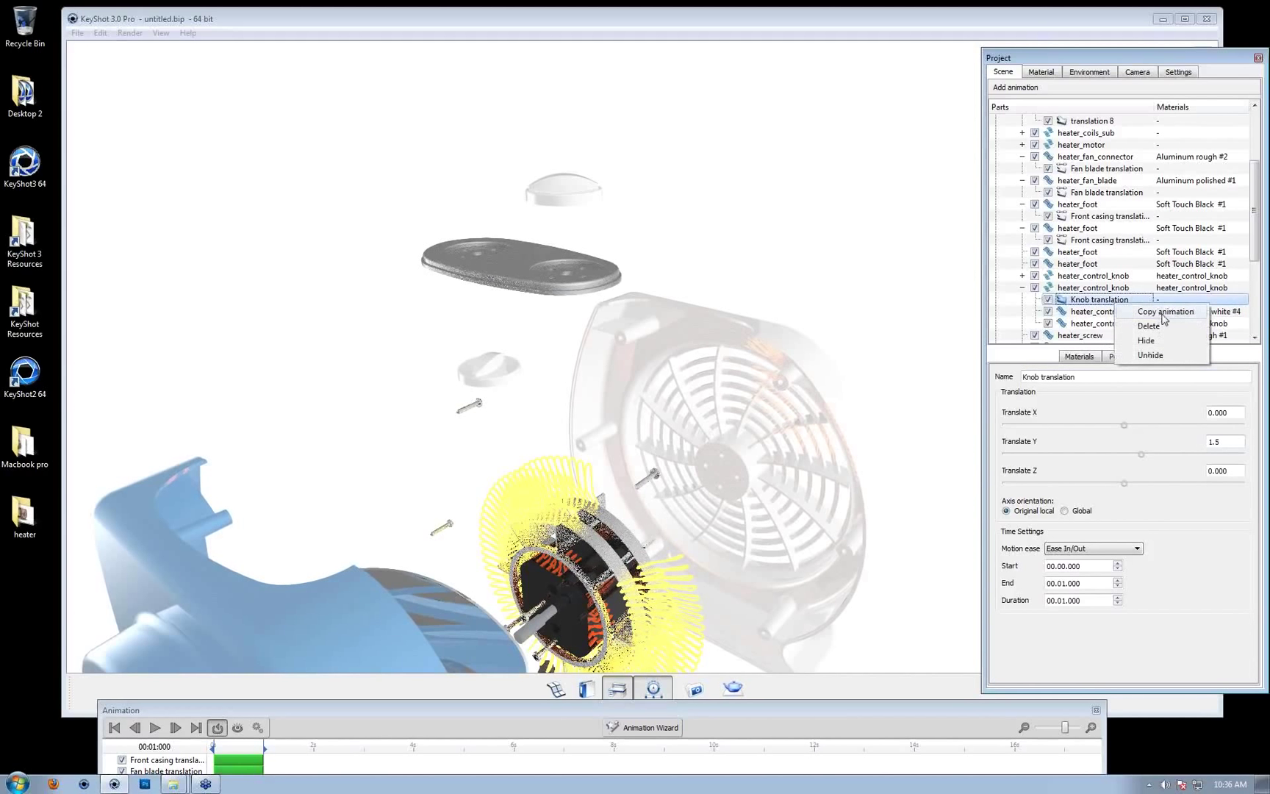
pyautogui.rightClick(1099, 277)
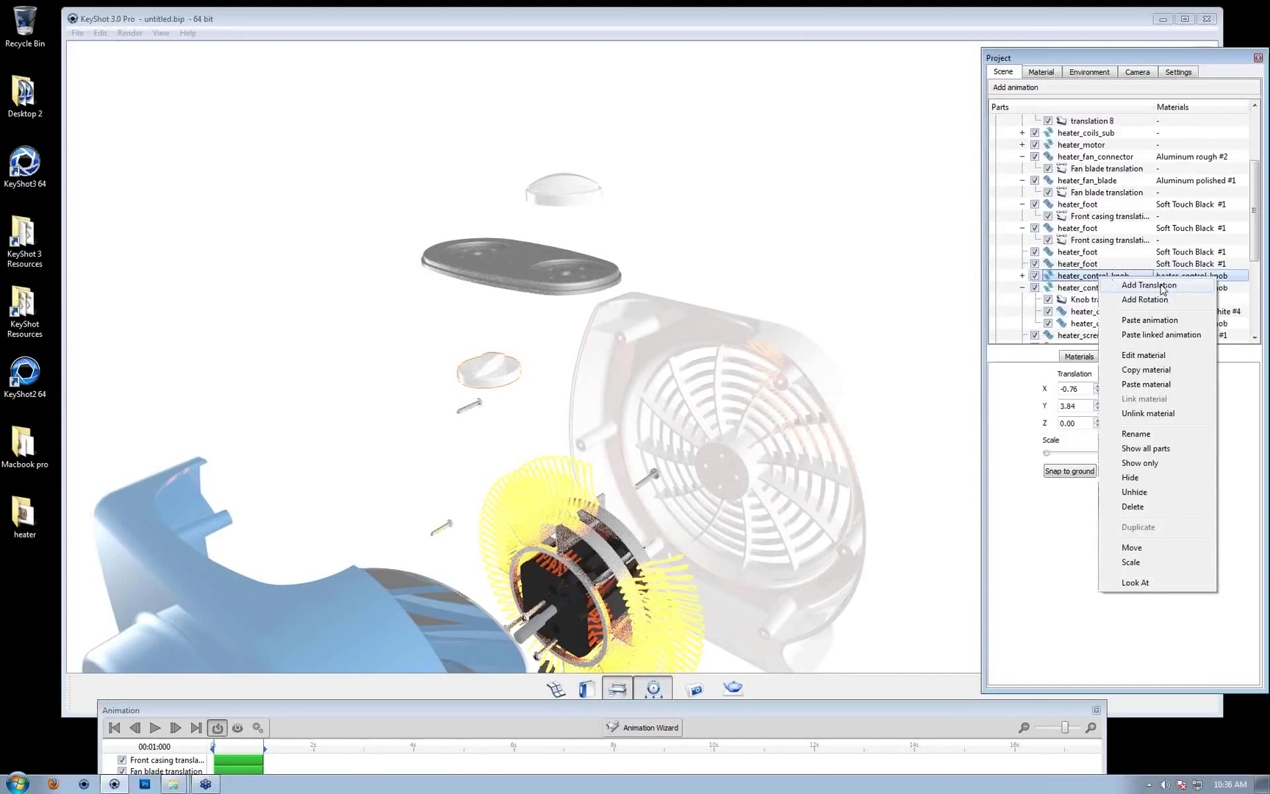
pyautogui.click(1161, 335)
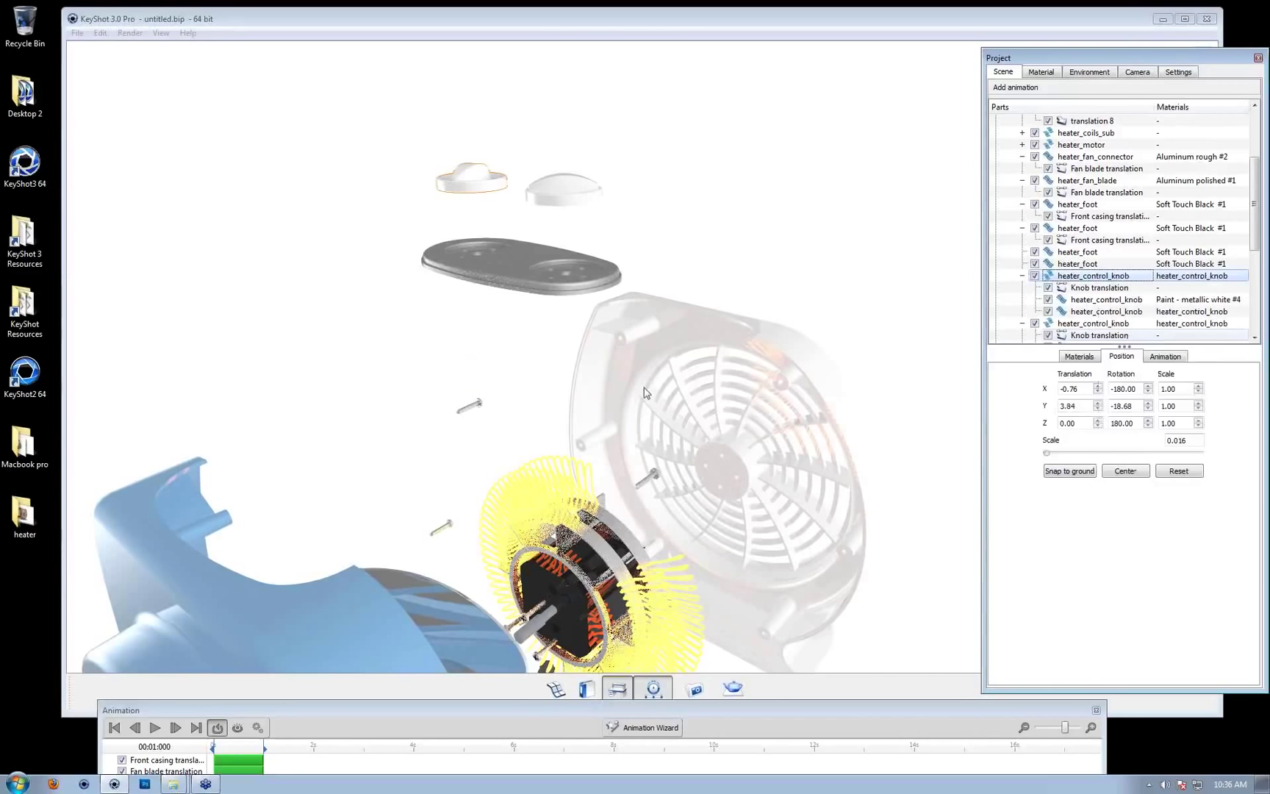
# Bring the whole animation timeline into view and scrub it back to 00:00:000
pyautogui.moveTo(544, 245); pyautogui.dragTo(498, 301)
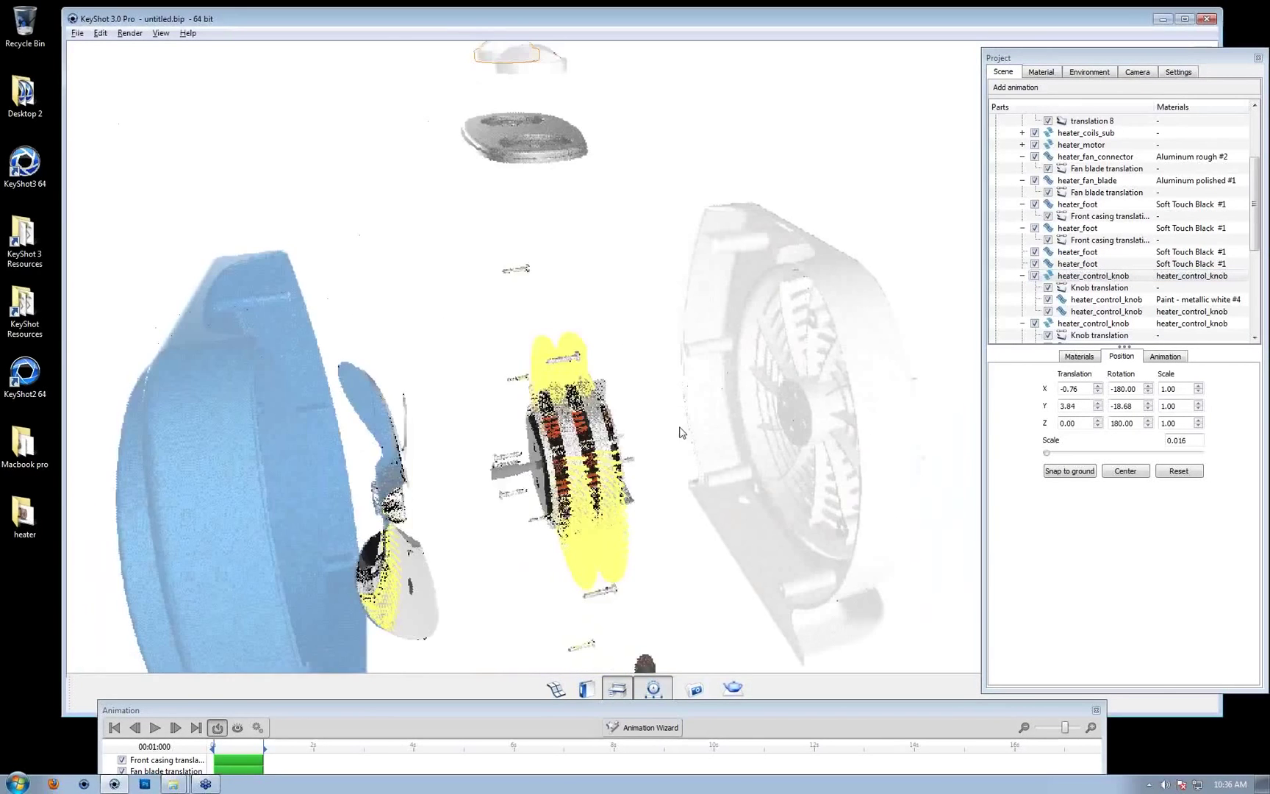
pyautogui.moveTo(495, 291); pyautogui.dragTo(488, 147, button='middle')
pyautogui.moveTo(524, 388); pyautogui.dragTo(354, 433)
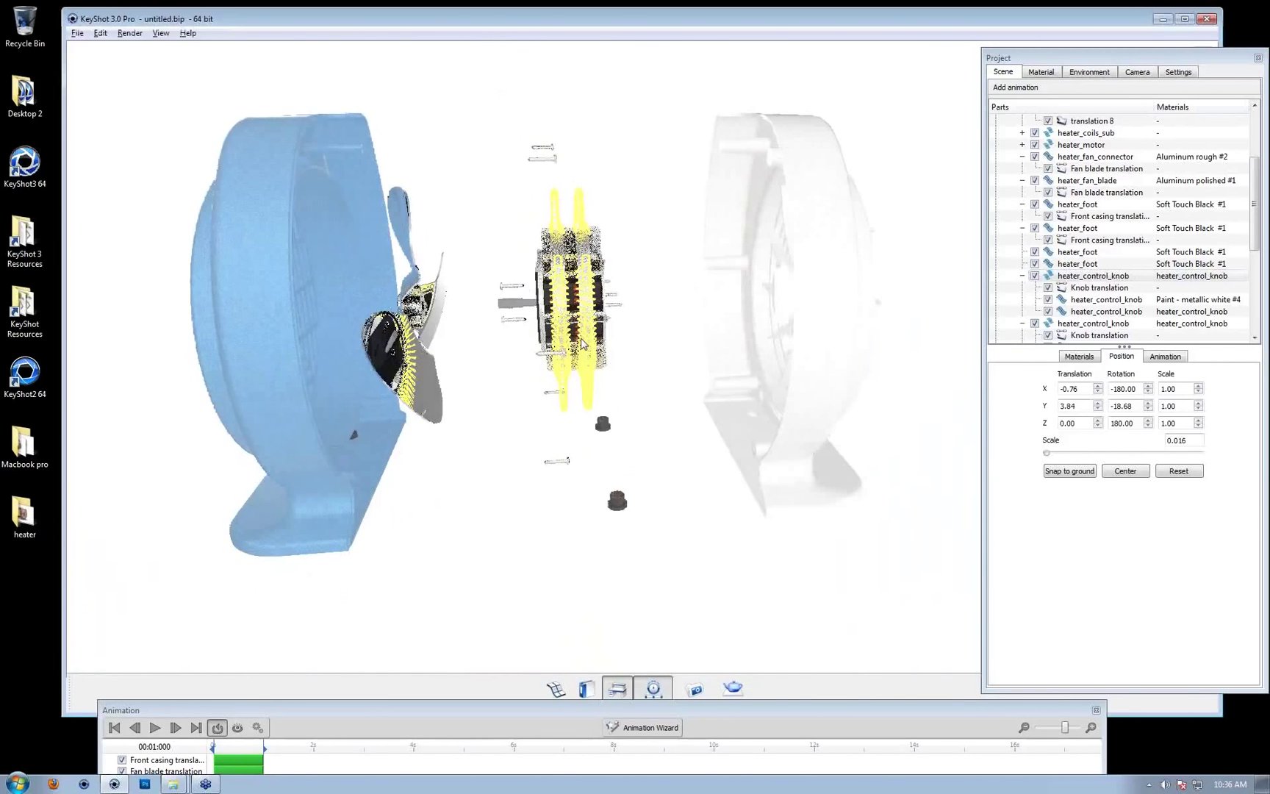
pyautogui.moveTo(354, 433); pyautogui.dragTo(388, 474, button='middle')
pyautogui.moveTo(450, 703); pyautogui.dragTo(445, 584)
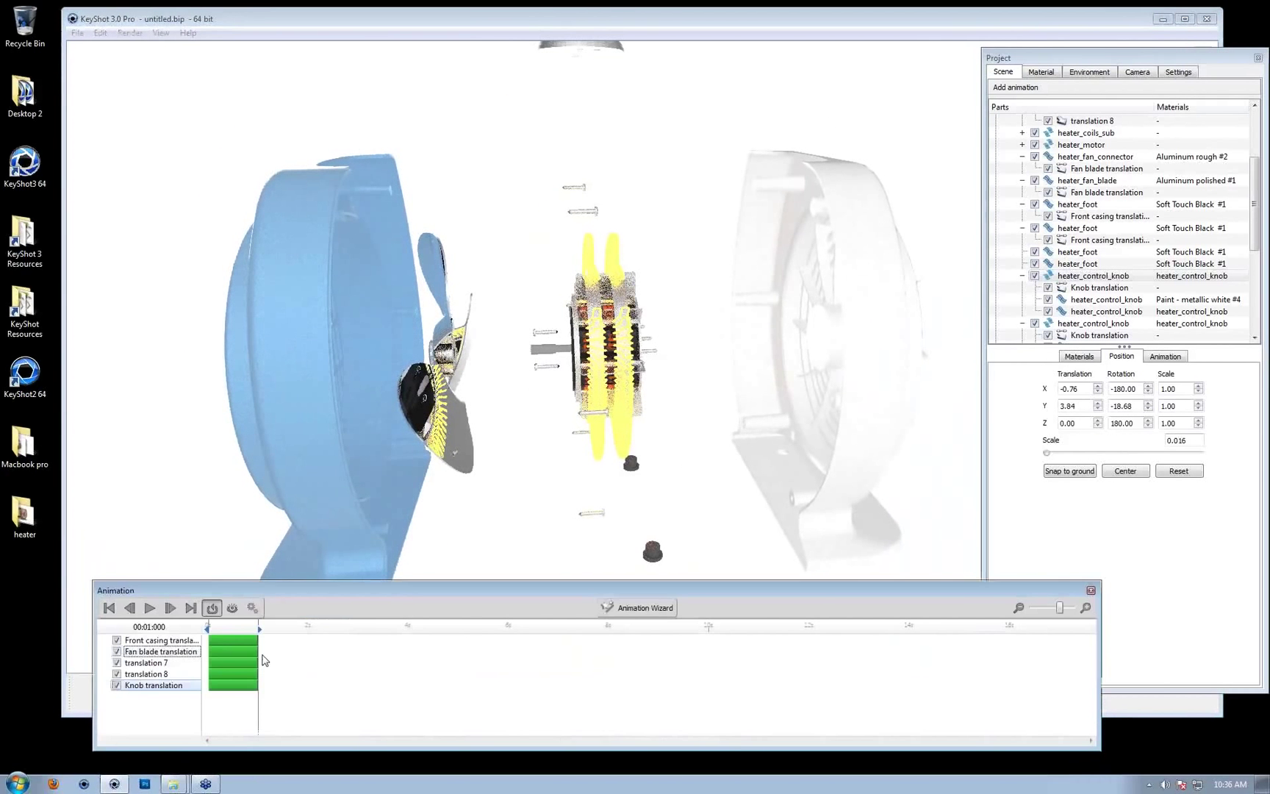
pyautogui.moveTo(247, 626); pyautogui.dragTo(170, 642)
# Examine the assembled heater's rear casing and upper screw holes up close and scrub the start of the timeline
pyautogui.moveTo(308, 397); pyautogui.dragTo(321, 479)
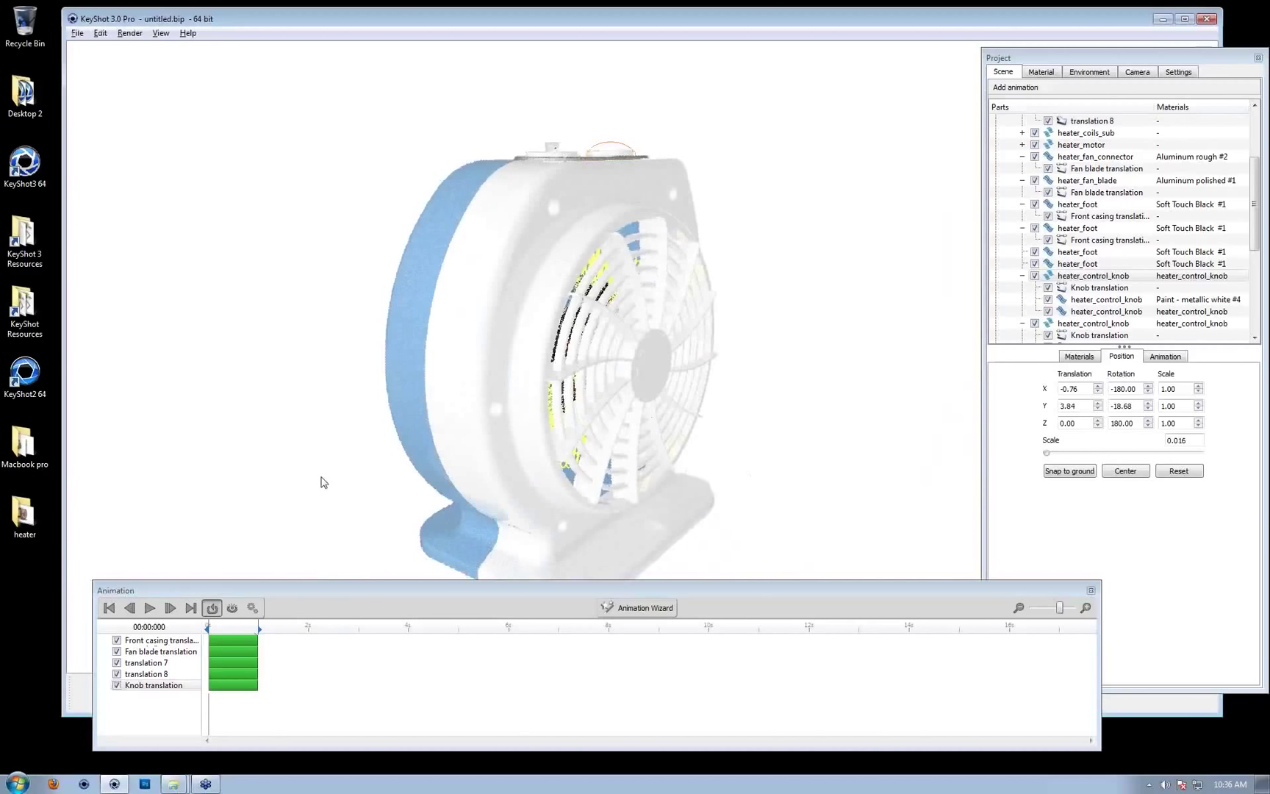
pyautogui.scroll(1, 457, 450)
pyautogui.moveTo(262, 427); pyautogui.dragTo(340, 398)
pyautogui.scroll(3, 780, 359)
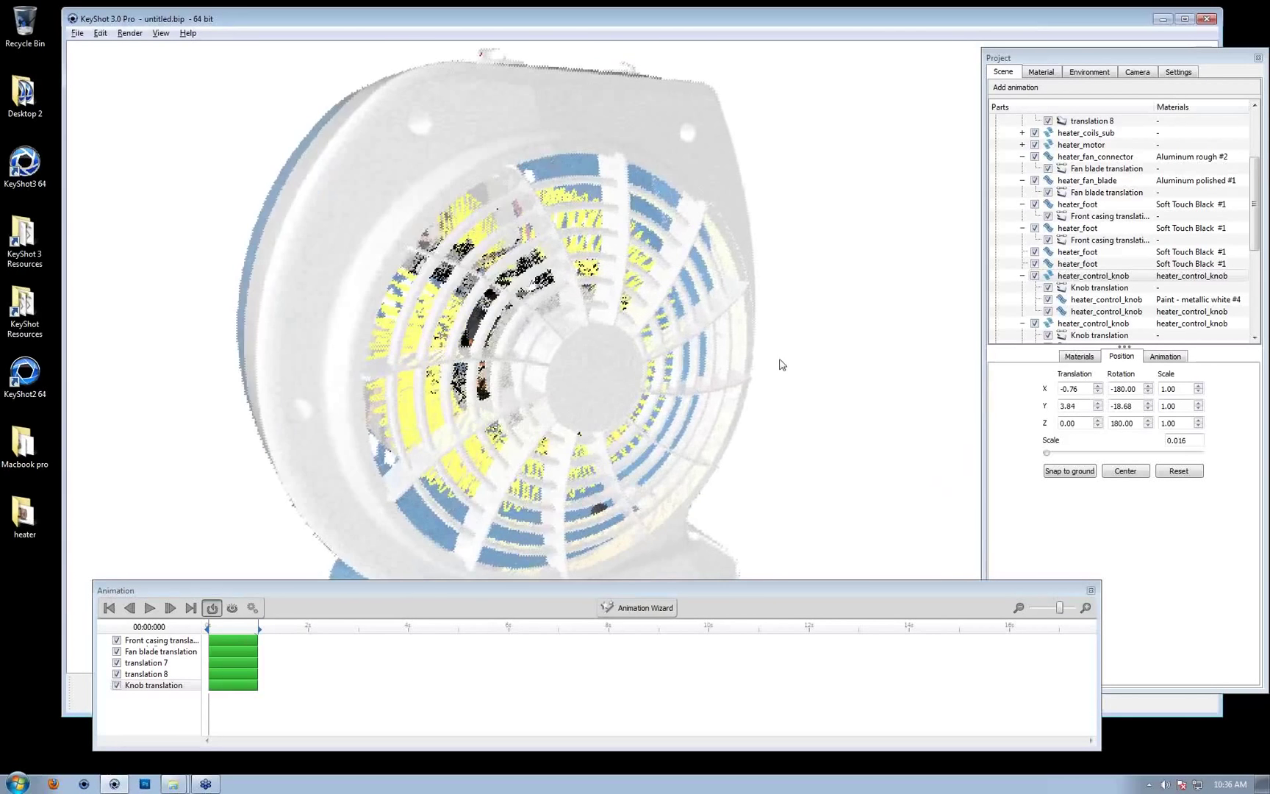
pyautogui.moveTo(272, 125); pyautogui.dragTo(432, 305, button='middle')
pyautogui.scroll(2, 807, 335)
pyautogui.moveTo(698, 295); pyautogui.dragTo(559, 275)
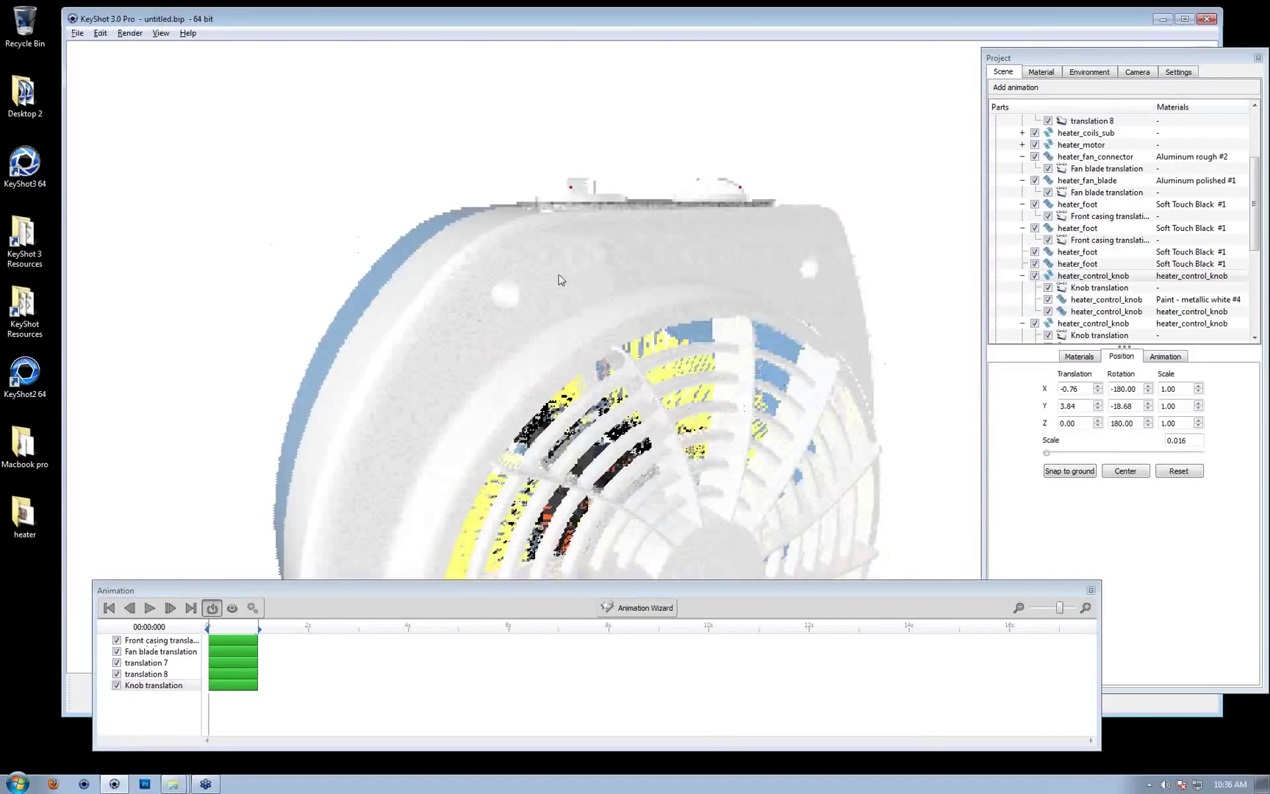
pyautogui.click(229, 629)
pyautogui.moveTo(230, 630); pyautogui.dragTo(208, 629)
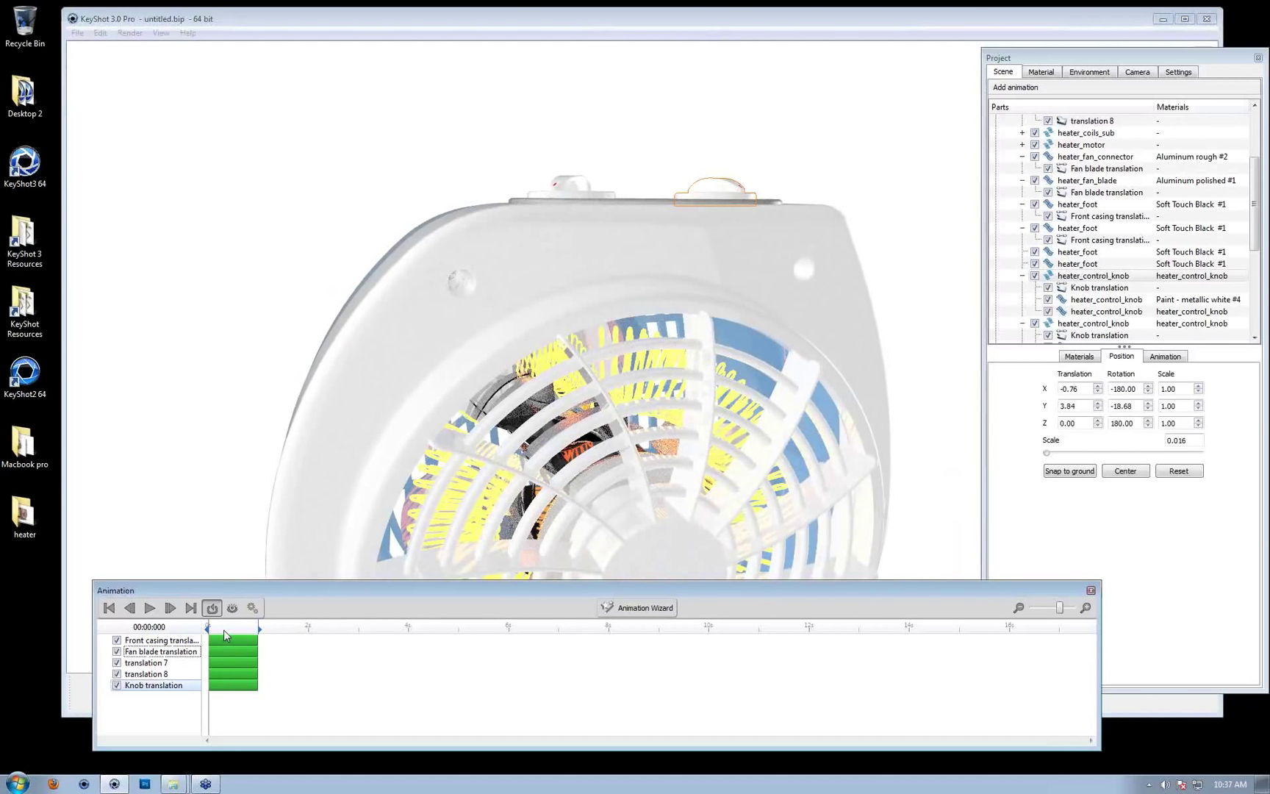
# Check the heater_screw entries in the scene tree one by one to identify which screws sit in the rear casing
pyautogui.moveTo(461, 360); pyautogui.dragTo(504, 409)
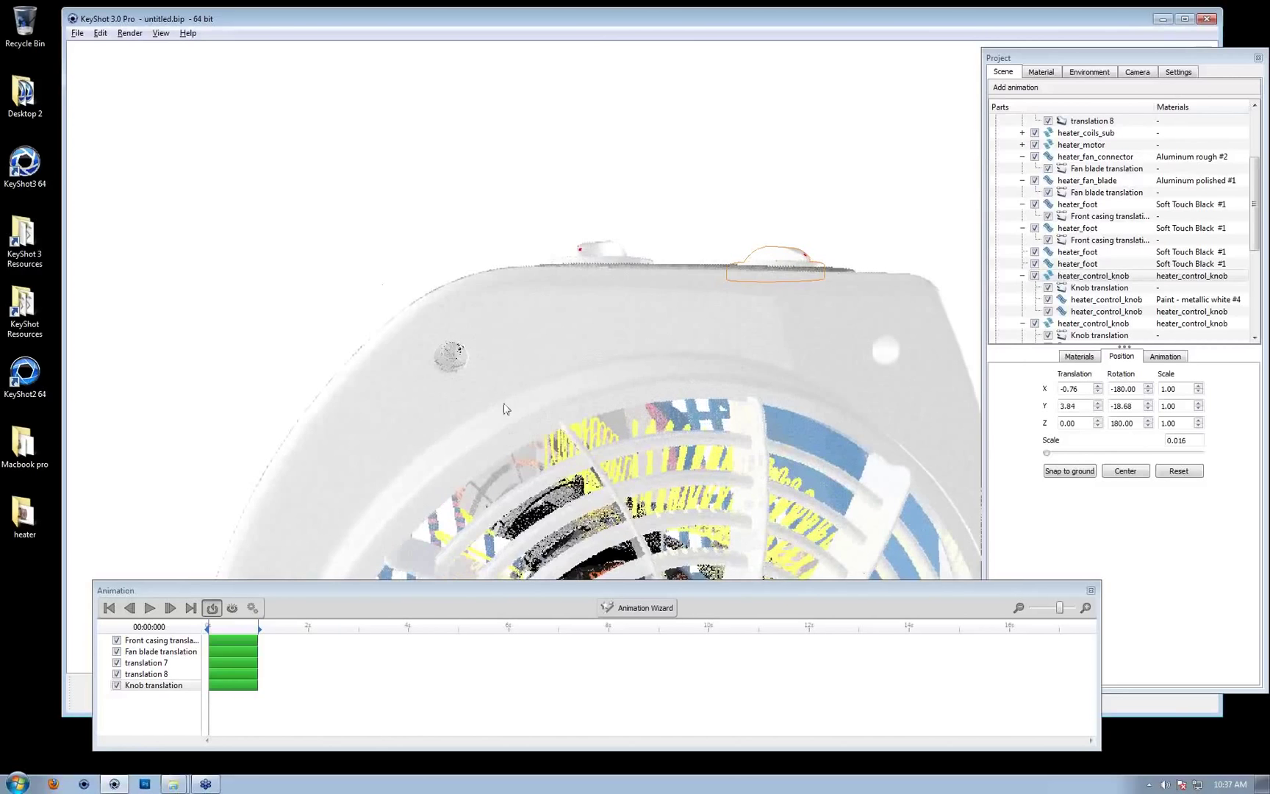
pyautogui.click(452, 356)
pyautogui.scroll(-2, 1091, 267)
pyautogui.click(1092, 205)
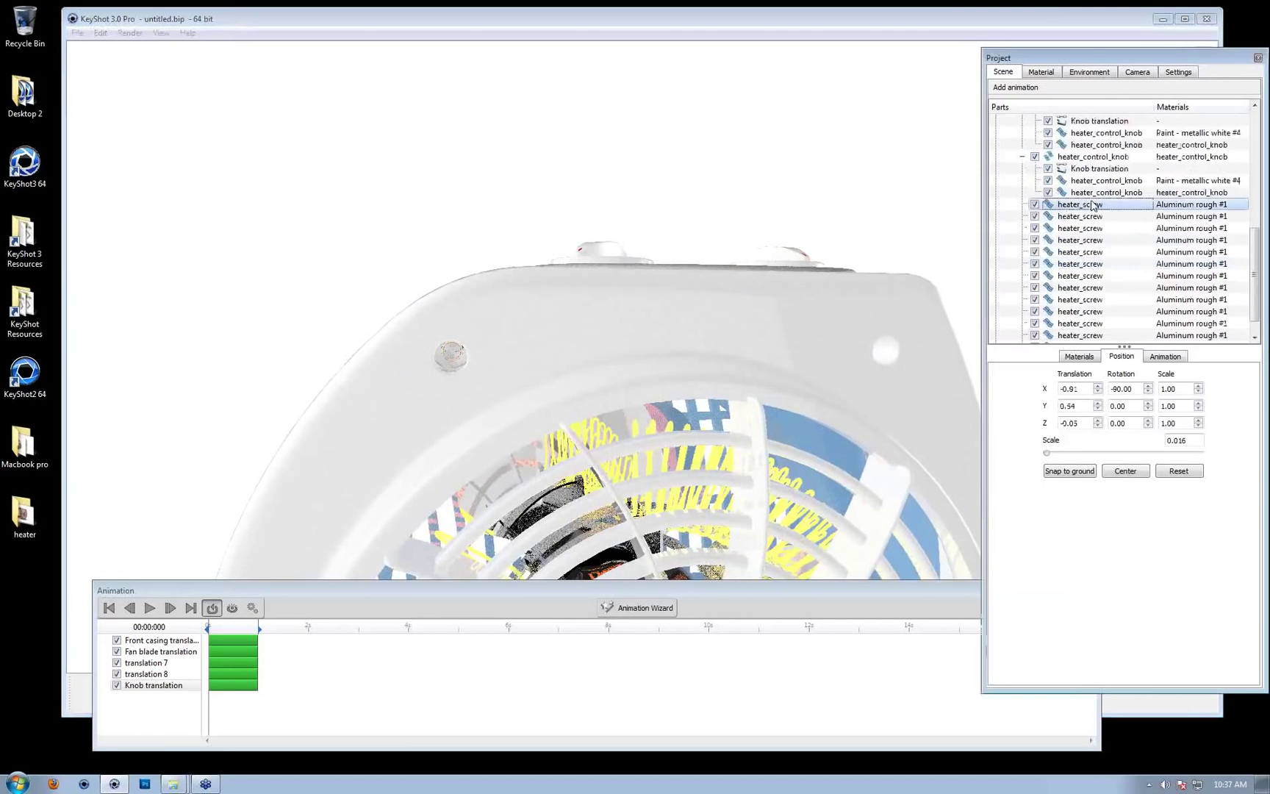
pyautogui.scroll(-3, 635, 440)
pyautogui.moveTo(634, 440); pyautogui.dragTo(598, 198, button='middle')
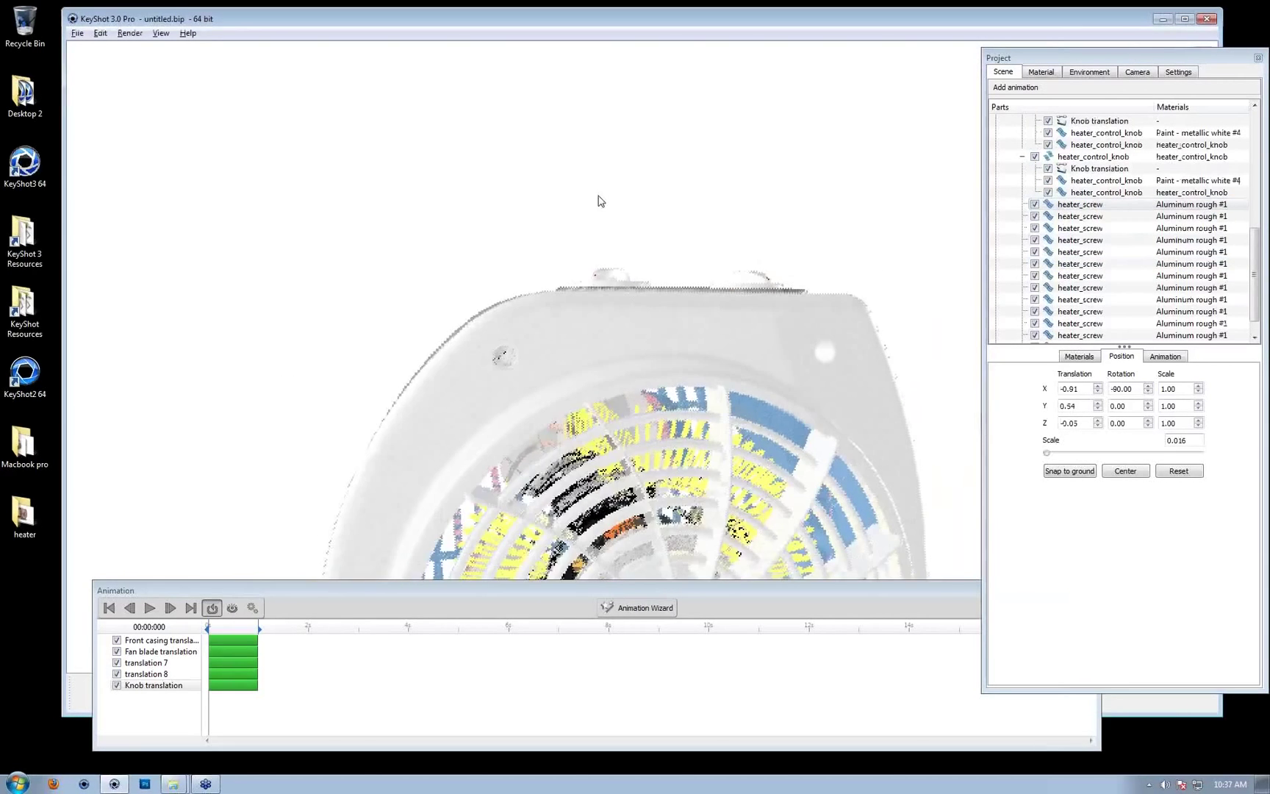
pyautogui.scroll(-3, 586, 397)
pyautogui.moveTo(586, 397); pyautogui.dragTo(538, 316, button='middle')
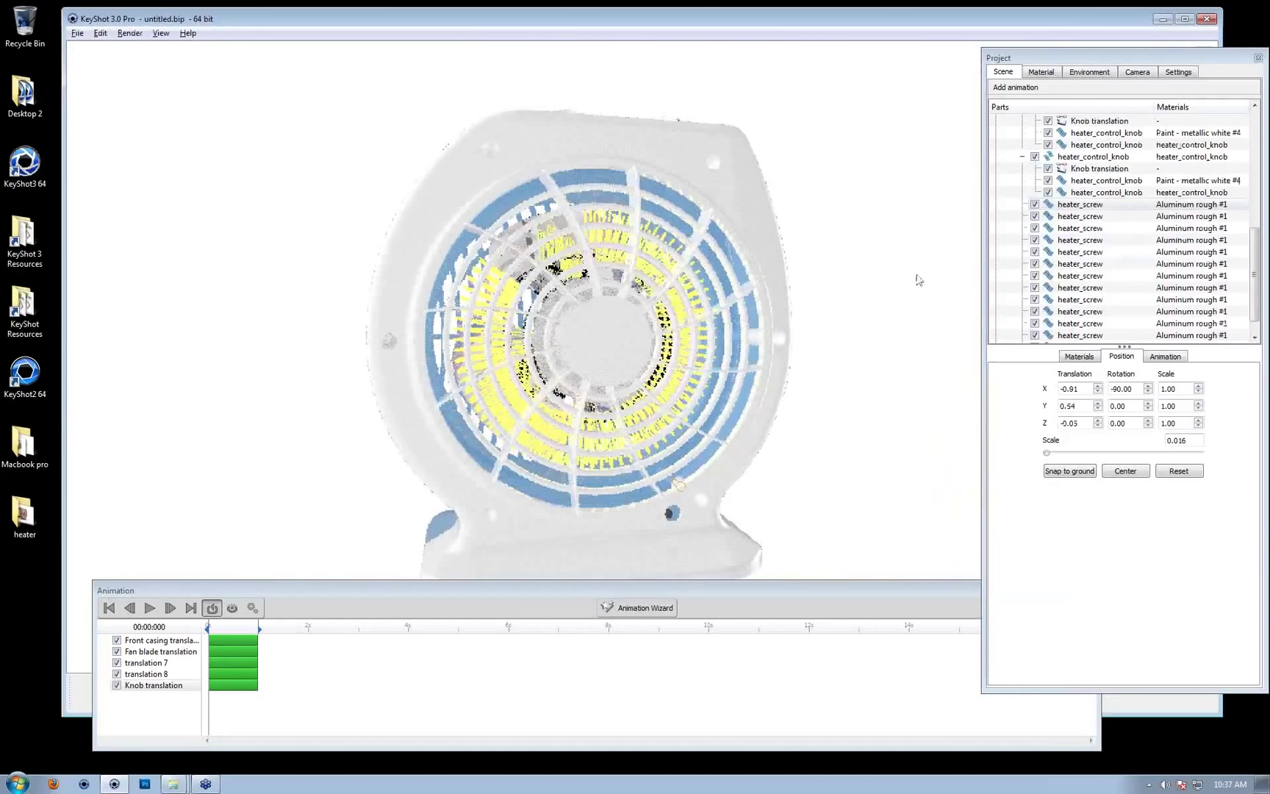
pyautogui.click(1087, 233)
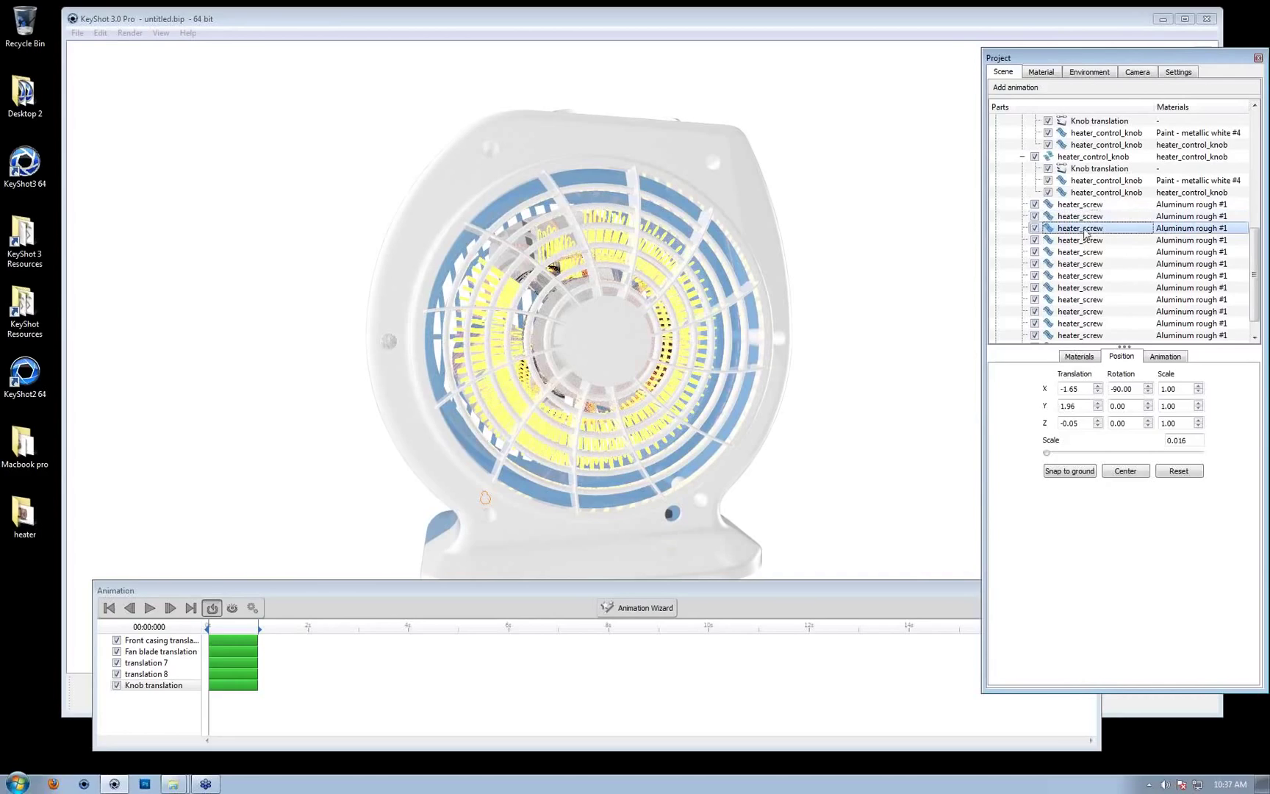
pyautogui.click(1086, 240)
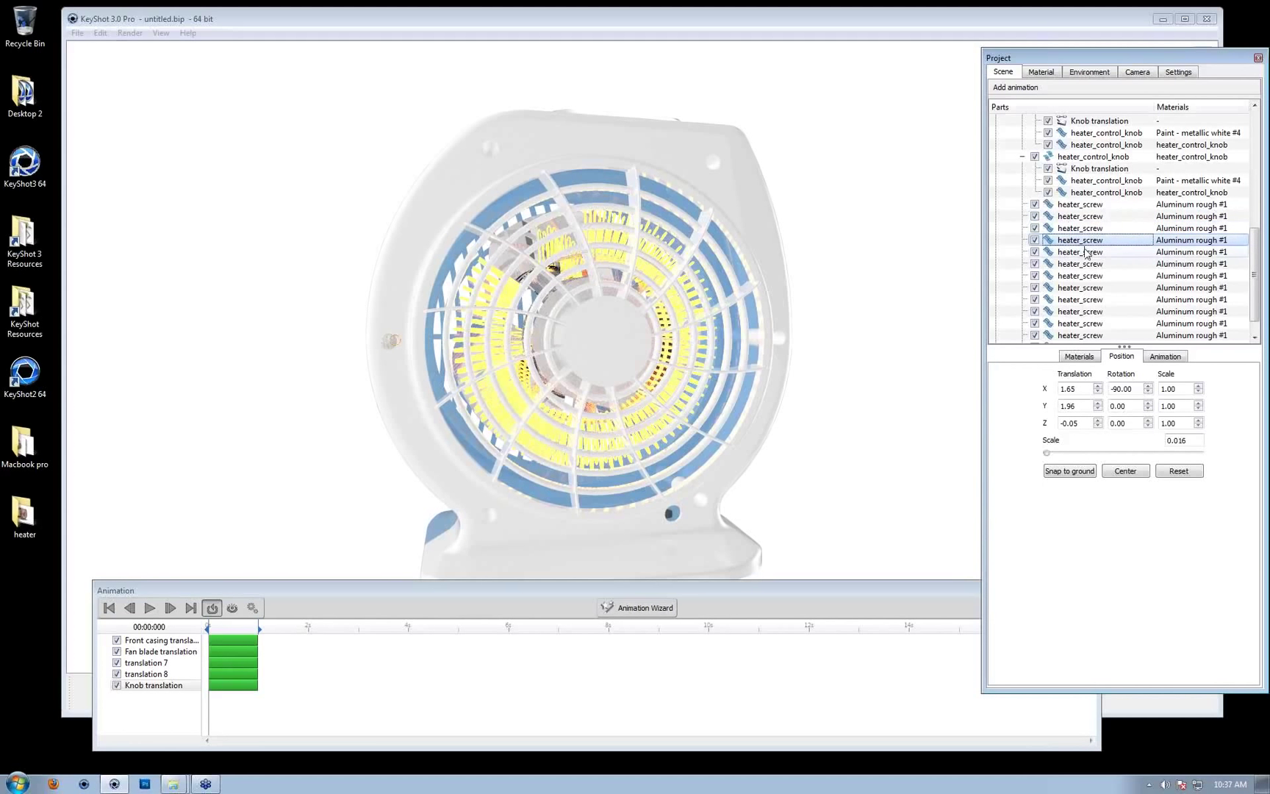
pyautogui.click(1086, 252)
pyautogui.click(1086, 263)
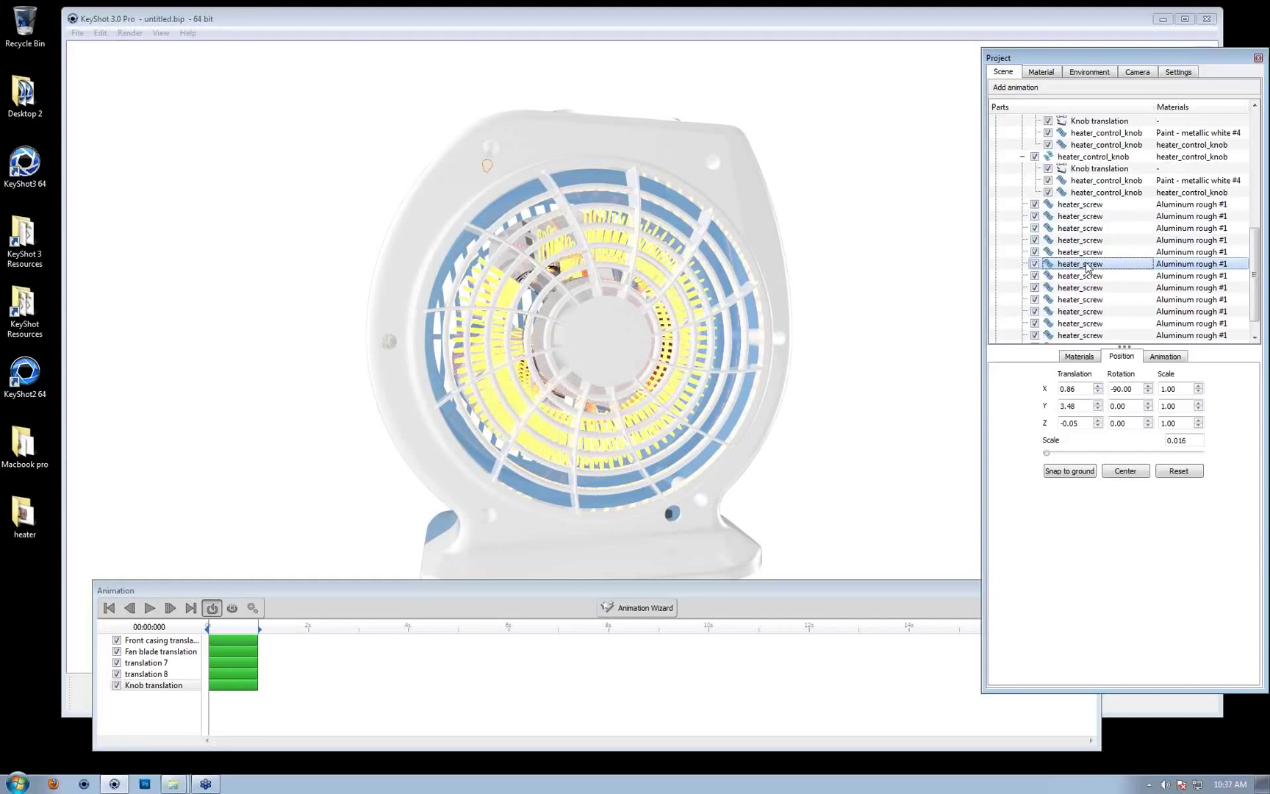
# Add a translation to the first heater_screw and set its Y distance to 0 and its Z distance to -3
pyautogui.rightClick(1088, 205)
pyautogui.moveTo(641, 361); pyautogui.dragTo(1129, 458)
pyautogui.click(1252, 437)
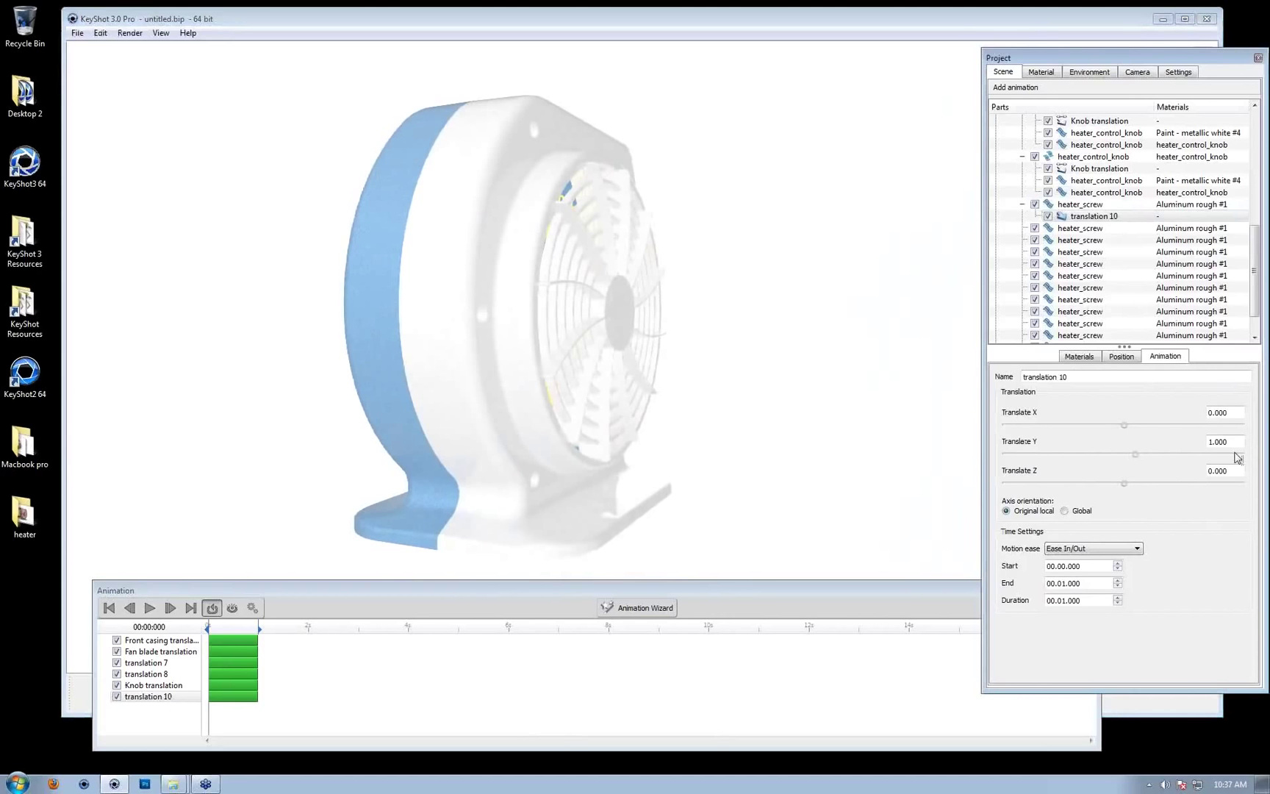
pyautogui.moveTo(1244, 442); pyautogui.dragTo(1160, 478)
pyautogui.write('0')
pyautogui.click(1234, 466)
pyautogui.moveTo(1242, 466); pyautogui.dragTo(1178, 486)
pyautogui.write('-3')
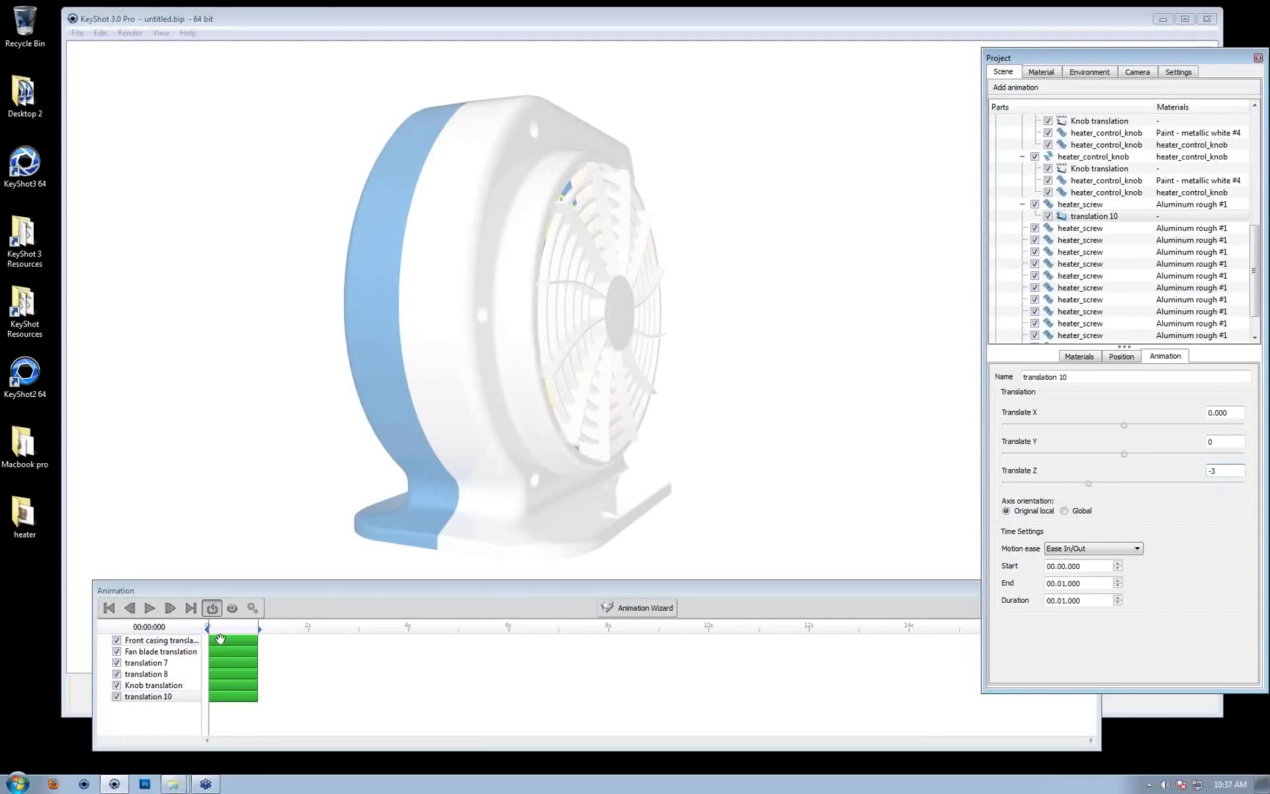
# Scrub the timeline to 00:01:000 and check from the side which way the screw moves
pyautogui.click(161, 651)
pyautogui.moveTo(239, 626); pyautogui.dragTo(294, 629)
pyautogui.moveTo(662, 411); pyautogui.dragTo(524, 431)
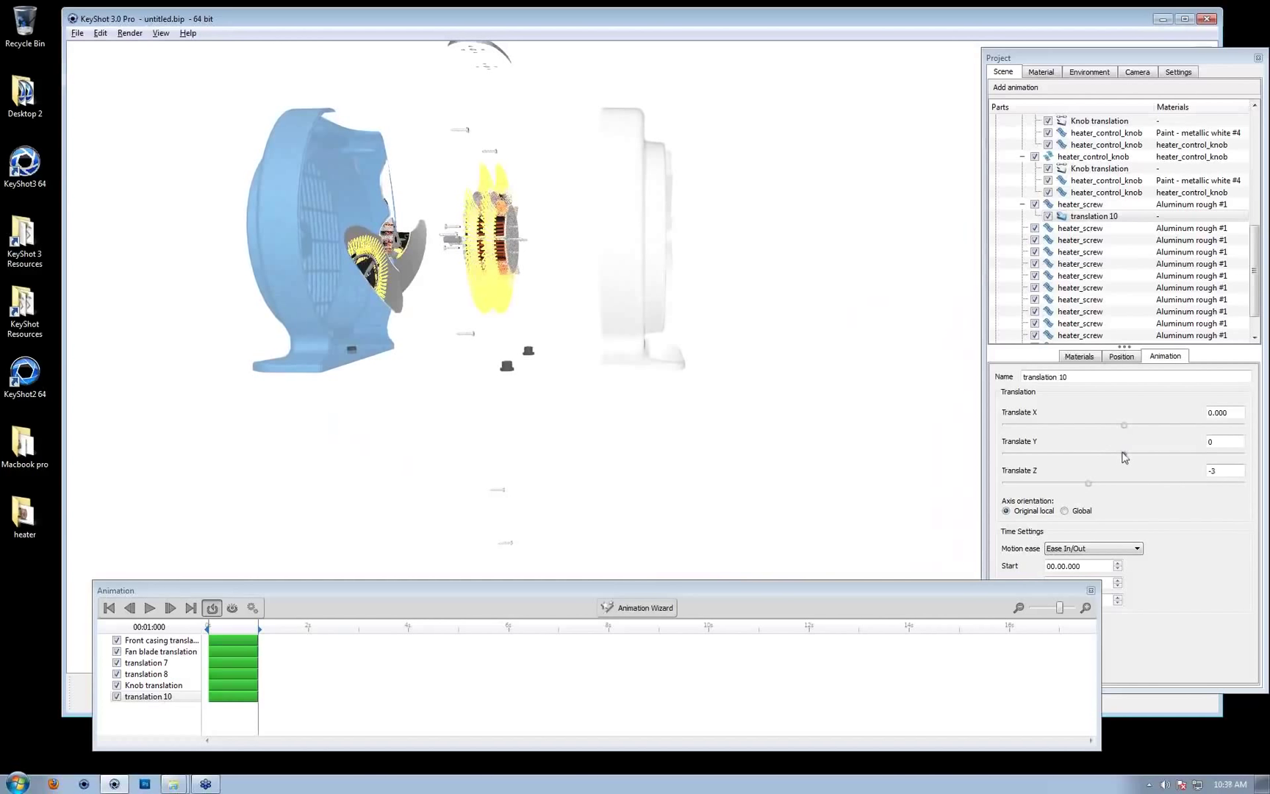
# Set the screw translation's Z distance to 0 and its Y distance to 3
pyautogui.moveTo(1124, 455); pyautogui.dragTo(1143, 455)
pyautogui.press('Tab')
pyautogui.write('0')
pyautogui.click(1240, 442)
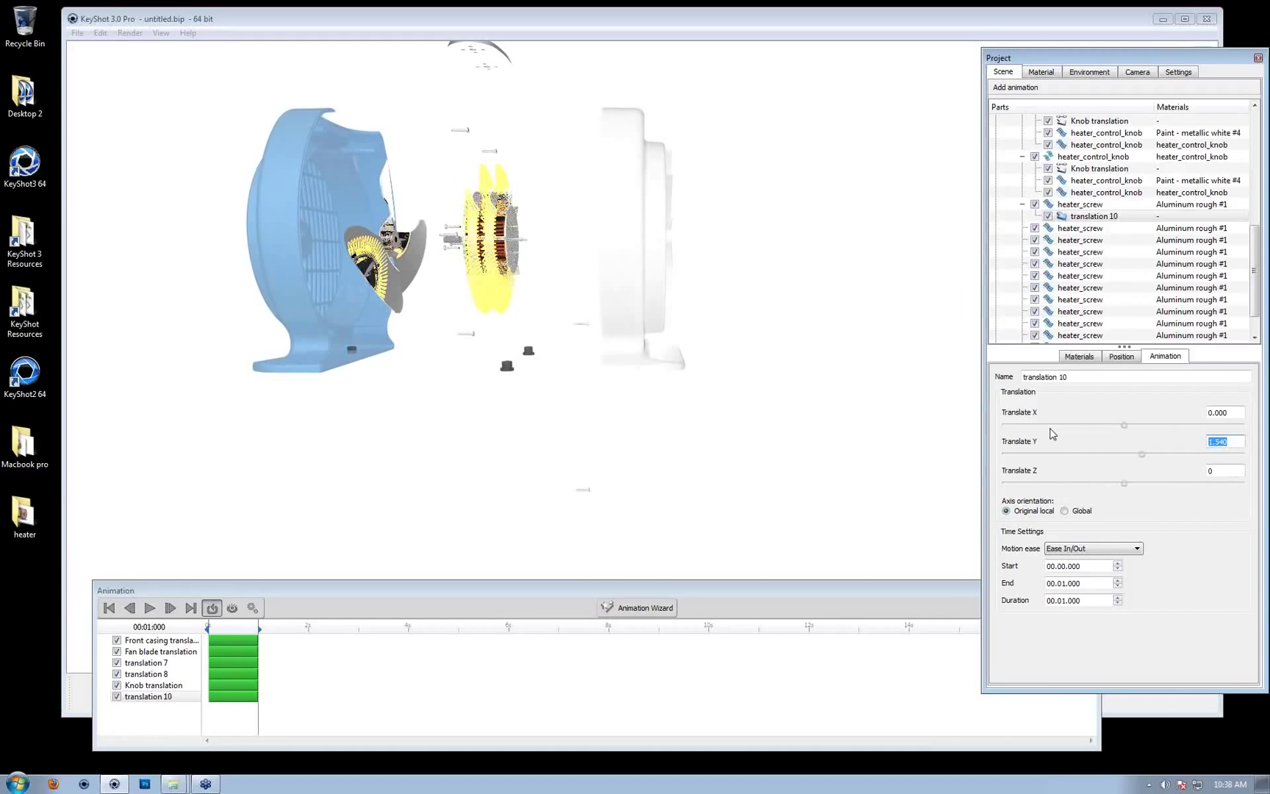
pyautogui.write('3')
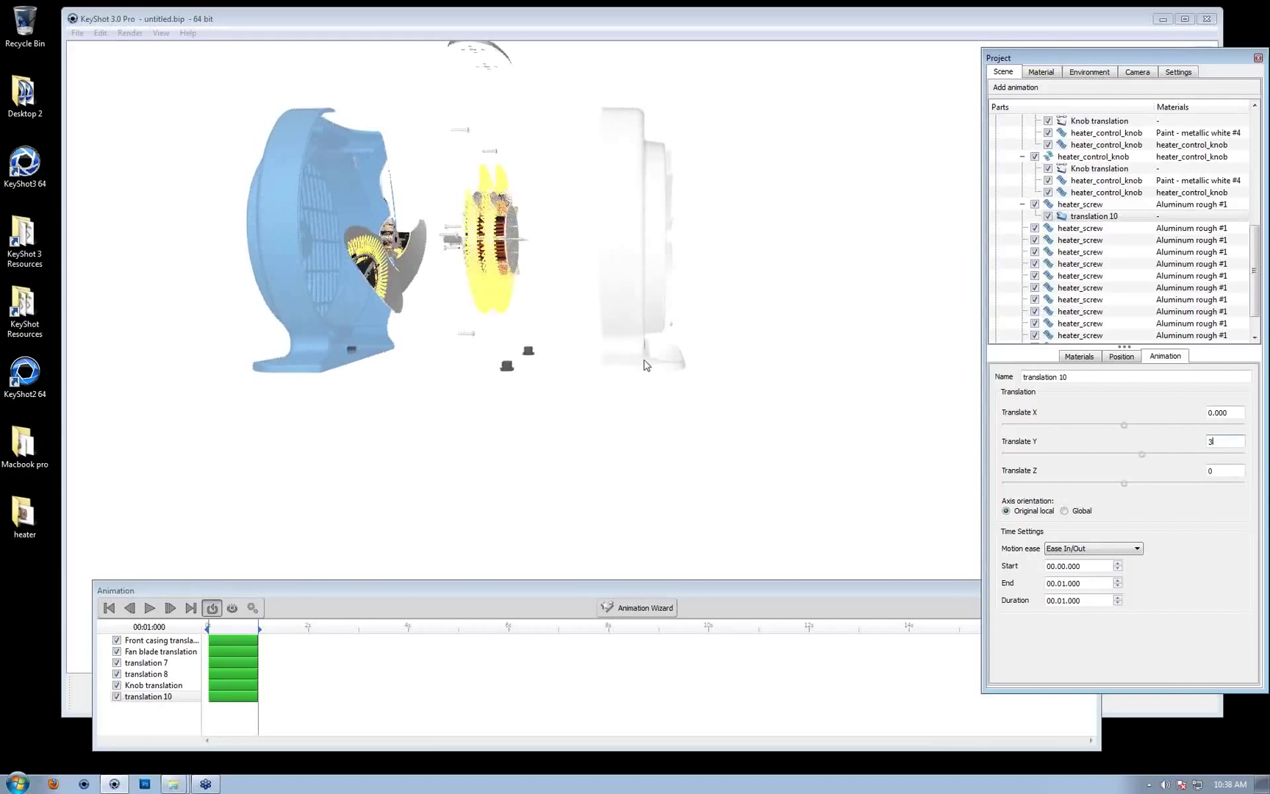
pyautogui.click(734, 377)
pyautogui.moveTo(491, 505); pyautogui.dragTo(519, 463)
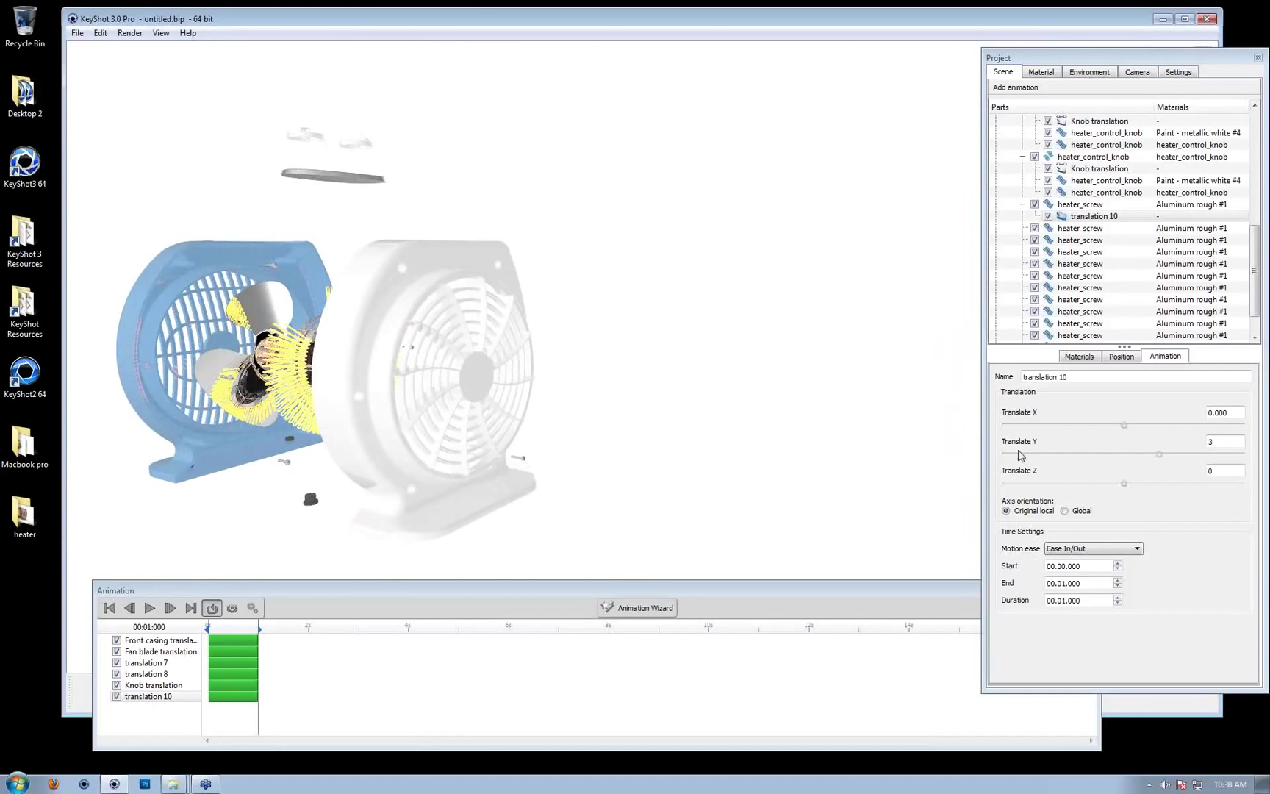
# Set the screw translation's Y distance to 4 and check the screw's position behind the rear casing
pyautogui.click(1228, 444)
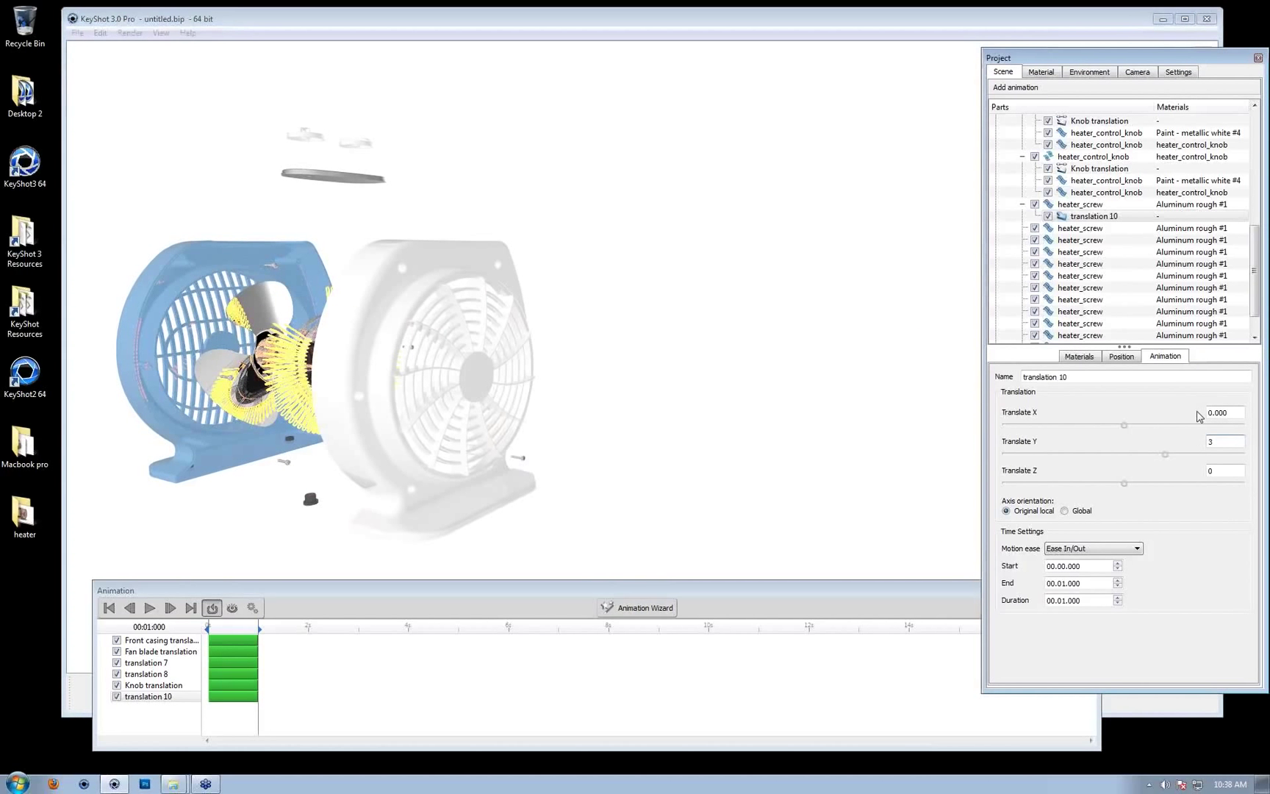
pyautogui.press('Return')
pyautogui.write('4')
pyautogui.press('Tab')
pyautogui.moveTo(647, 474); pyautogui.dragTo(553, 427)
pyautogui.moveTo(682, 427); pyautogui.dragTo(500, 398)
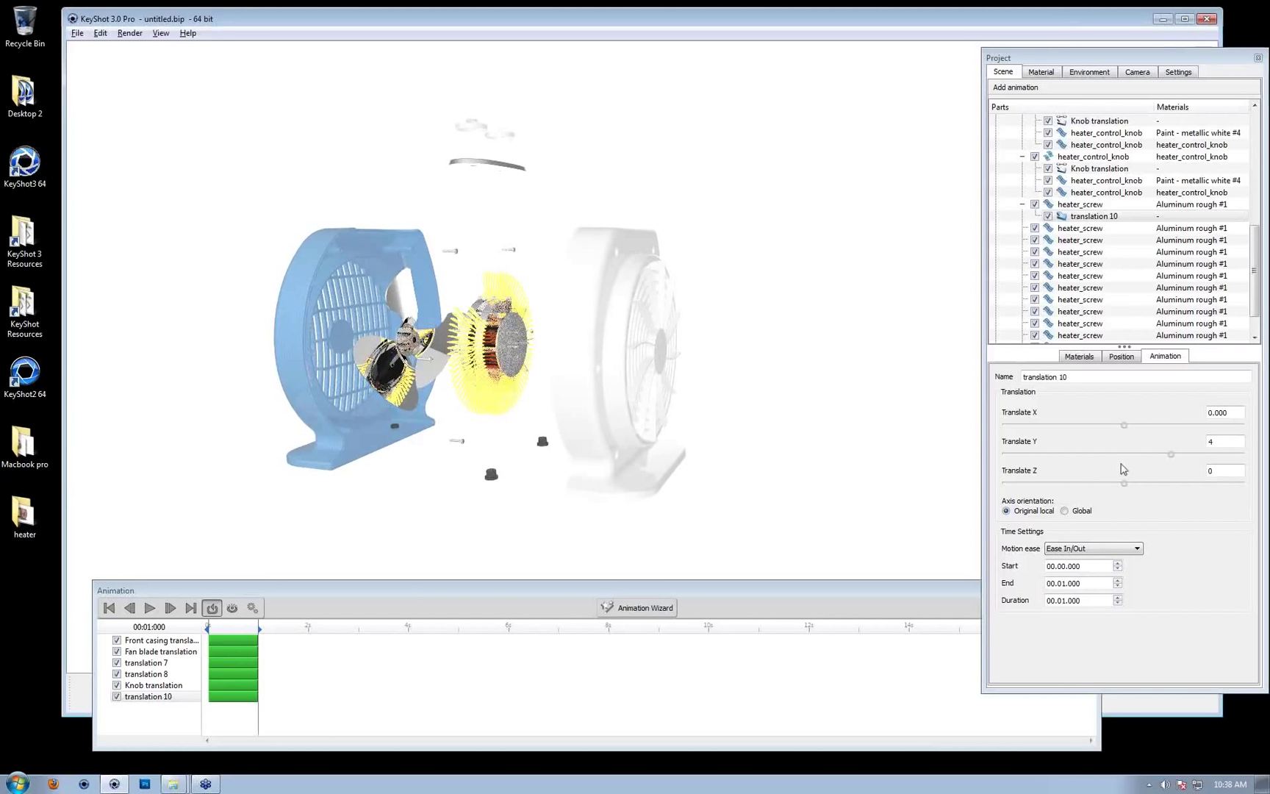
# Name the first heater_screw's animation "Screw Translation" and copy it
pyautogui.moveTo(1098, 374); pyautogui.dragTo(1020, 376)
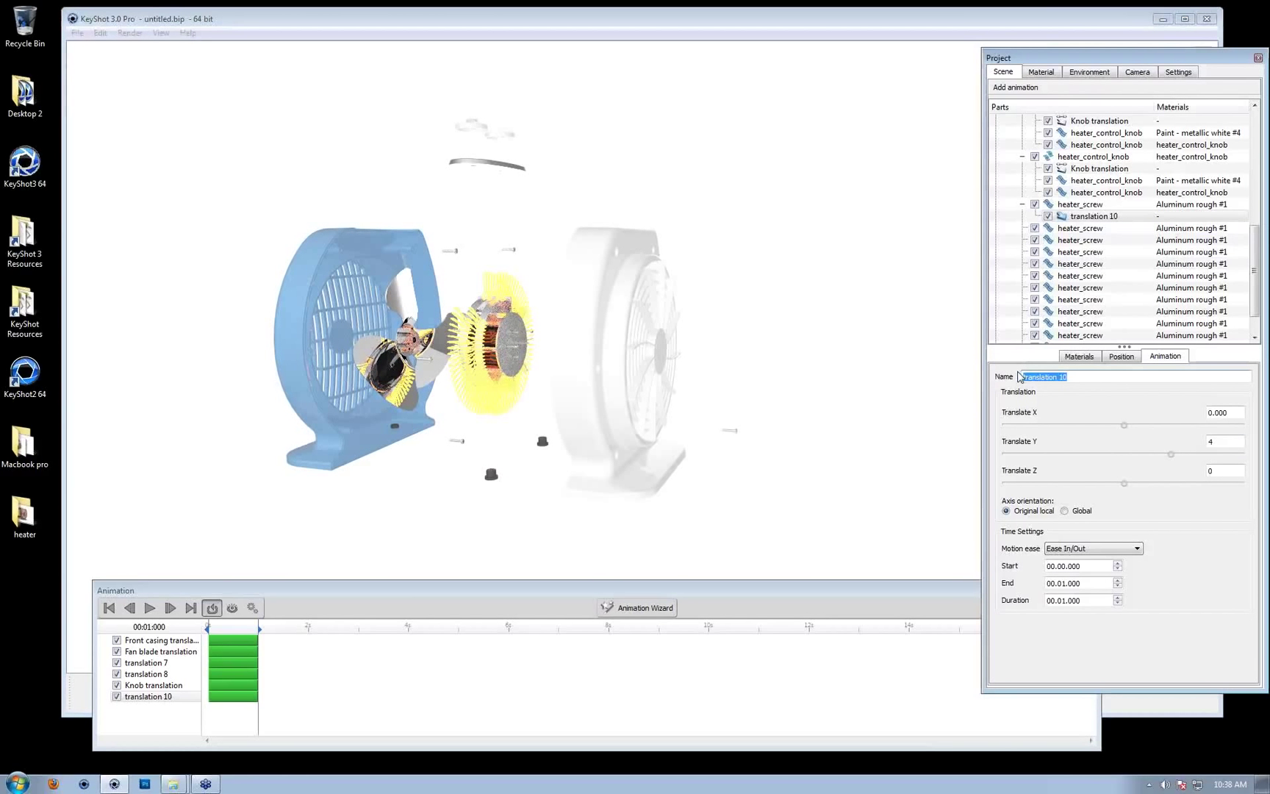
pyautogui.write('Screw Translation')
pyautogui.click(1122, 216)
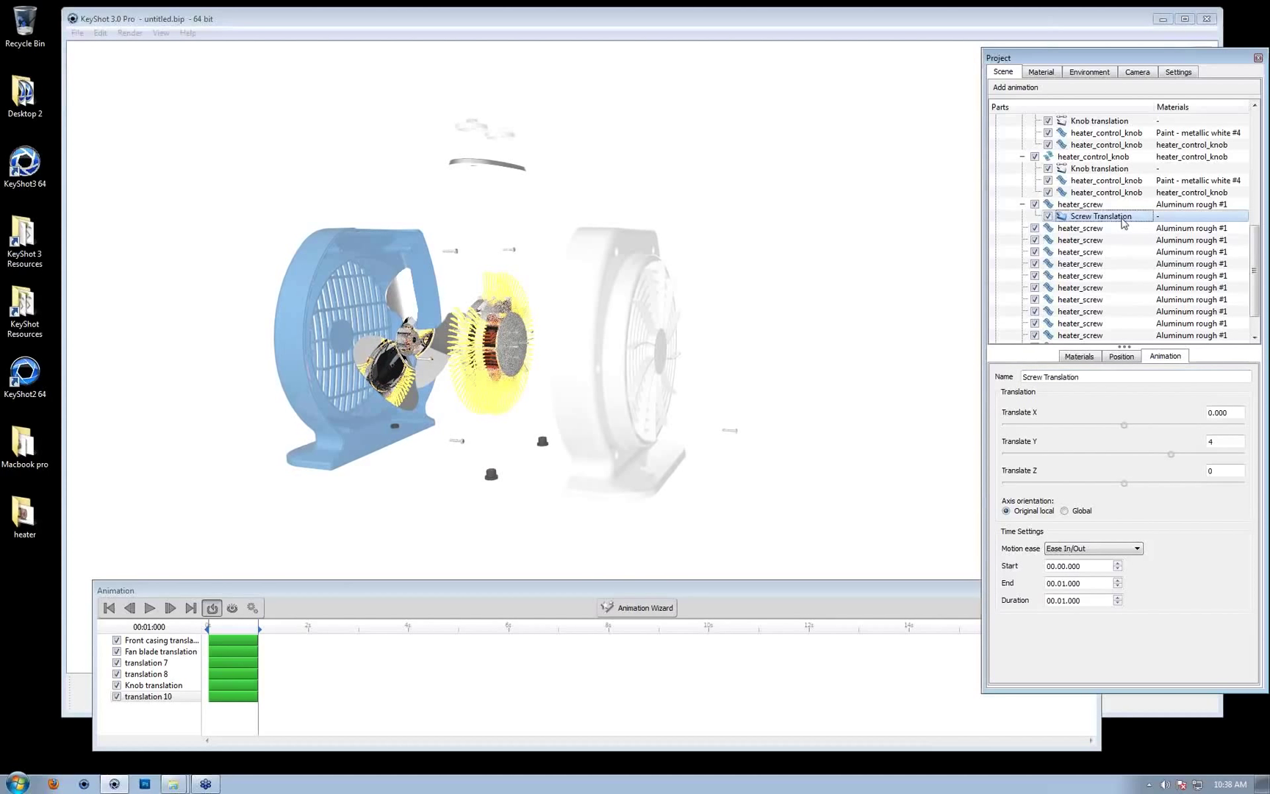
pyautogui.rightClick(1122, 216)
pyautogui.click(1170, 227)
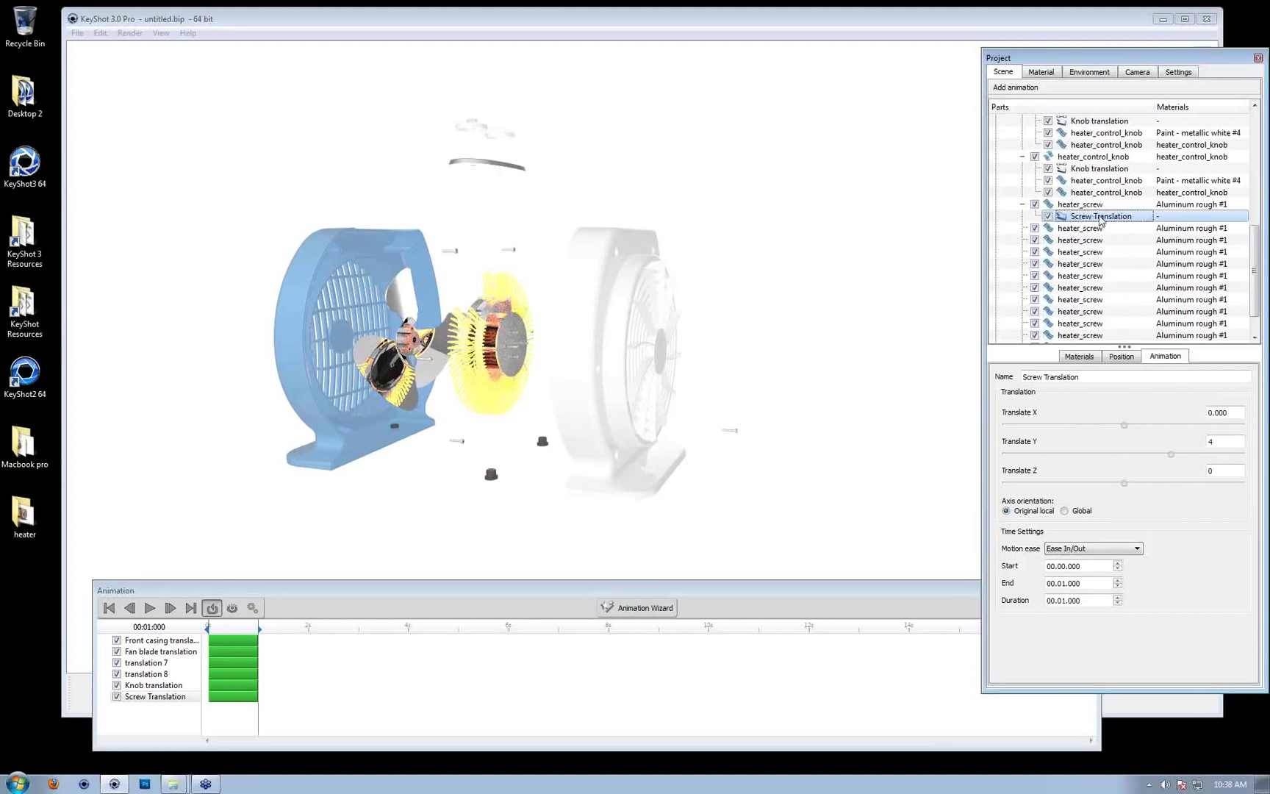
pyautogui.rightClick(1100, 217)
pyautogui.click(1099, 226)
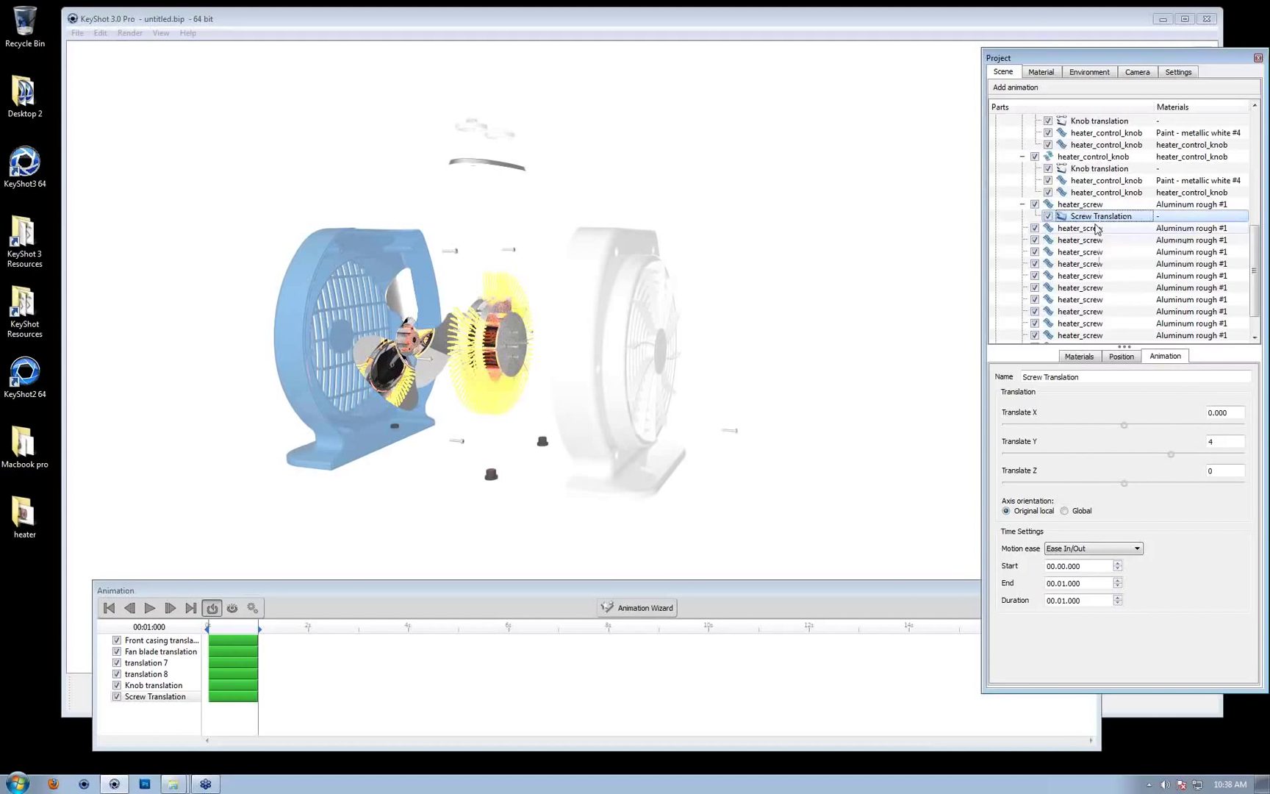
# Paste the Screw Translation as a linked animation onto the next five heater_screw parts
pyautogui.click(1096, 228)
pyautogui.rightClick(1097, 229)
pyautogui.click(1146, 271)
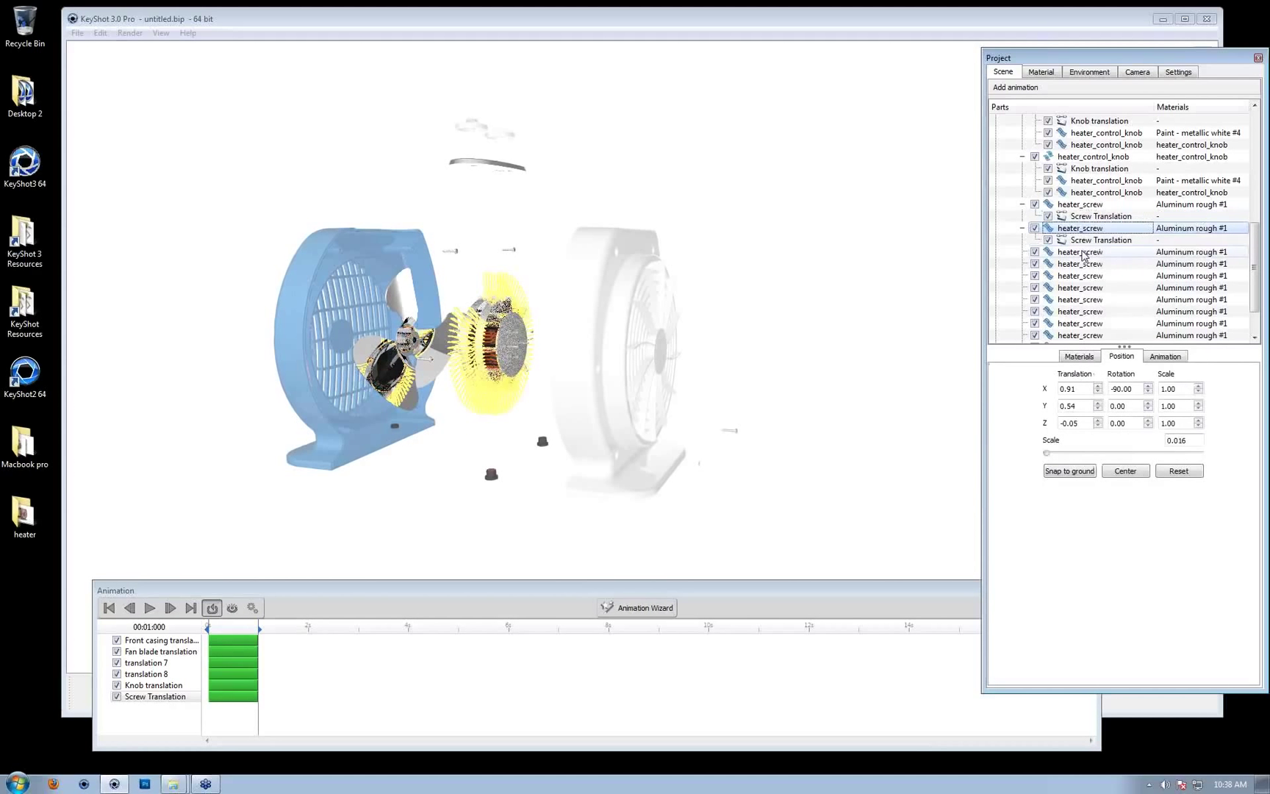
pyautogui.rightClick(1083, 252)
pyautogui.click(1132, 293)
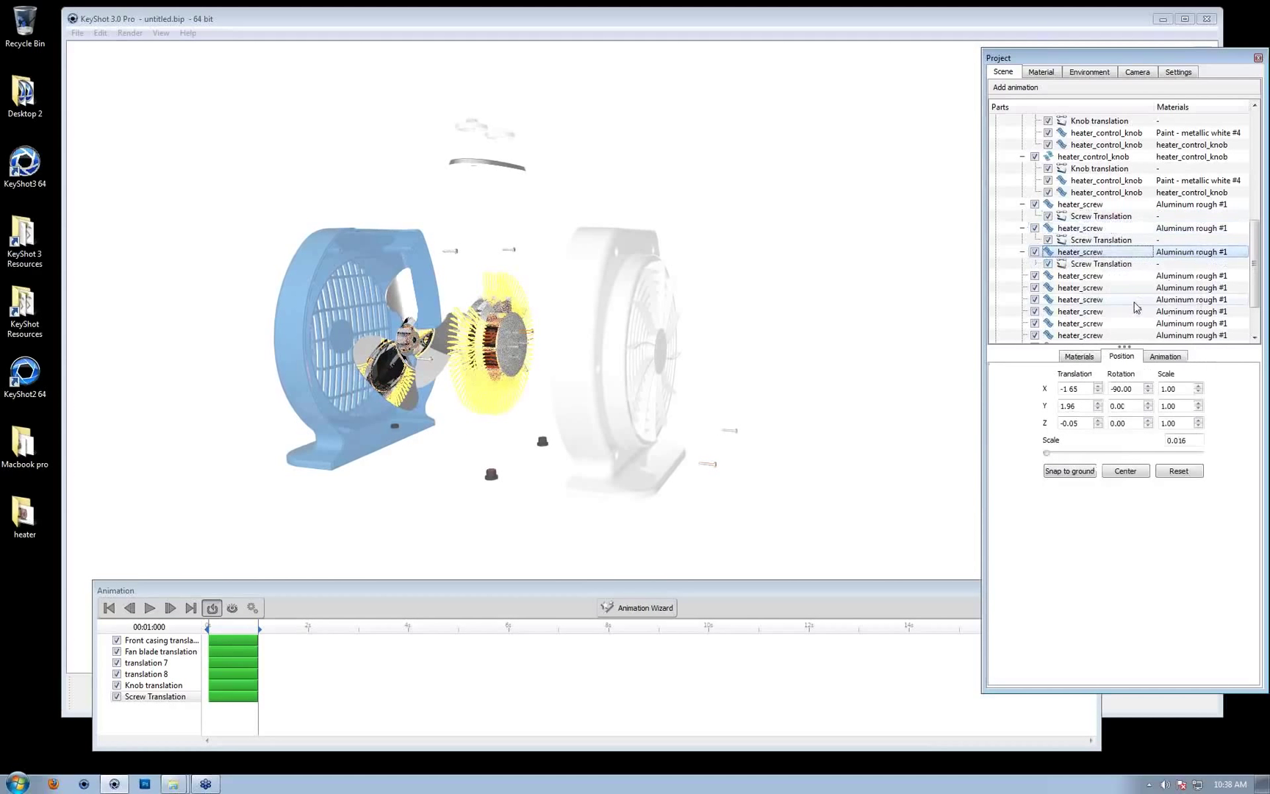
pyautogui.rightClick(1078, 276)
pyautogui.click(1132, 332)
pyautogui.rightClick(1089, 300)
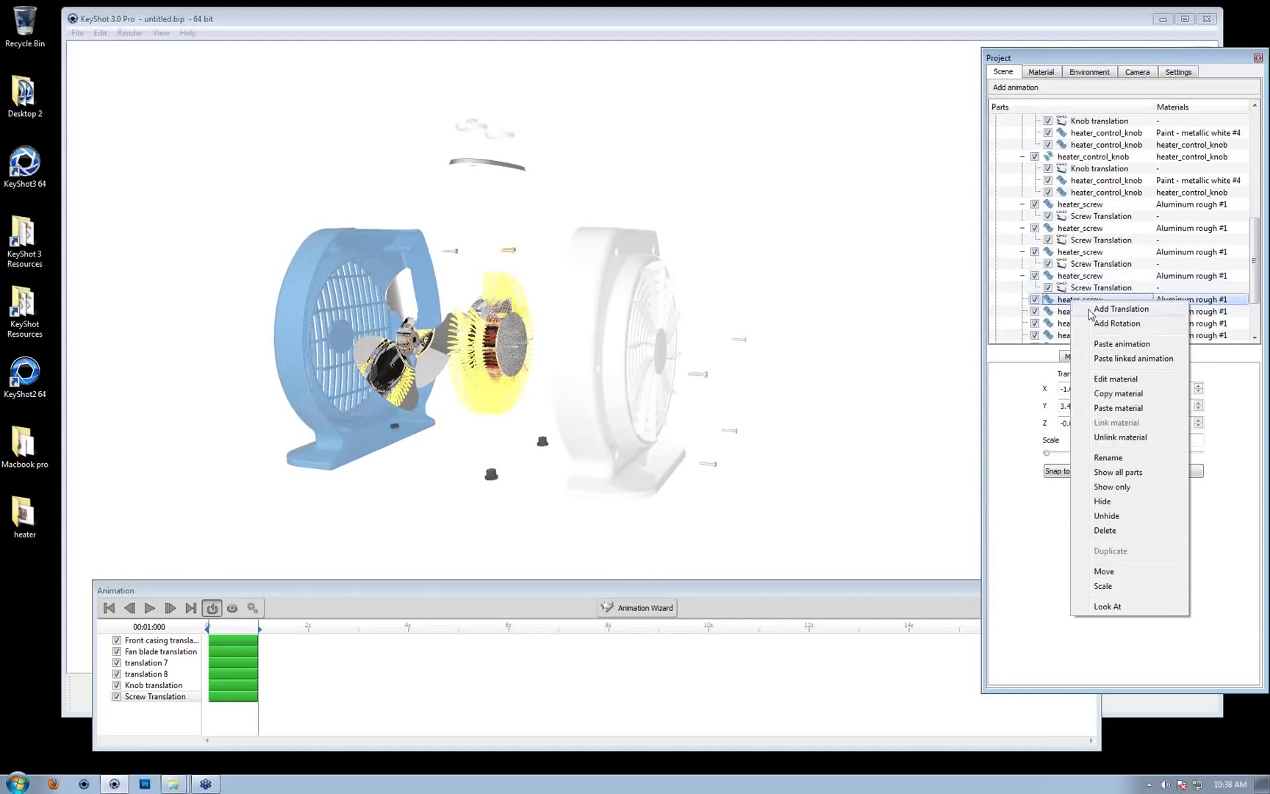
pyautogui.click(1122, 344)
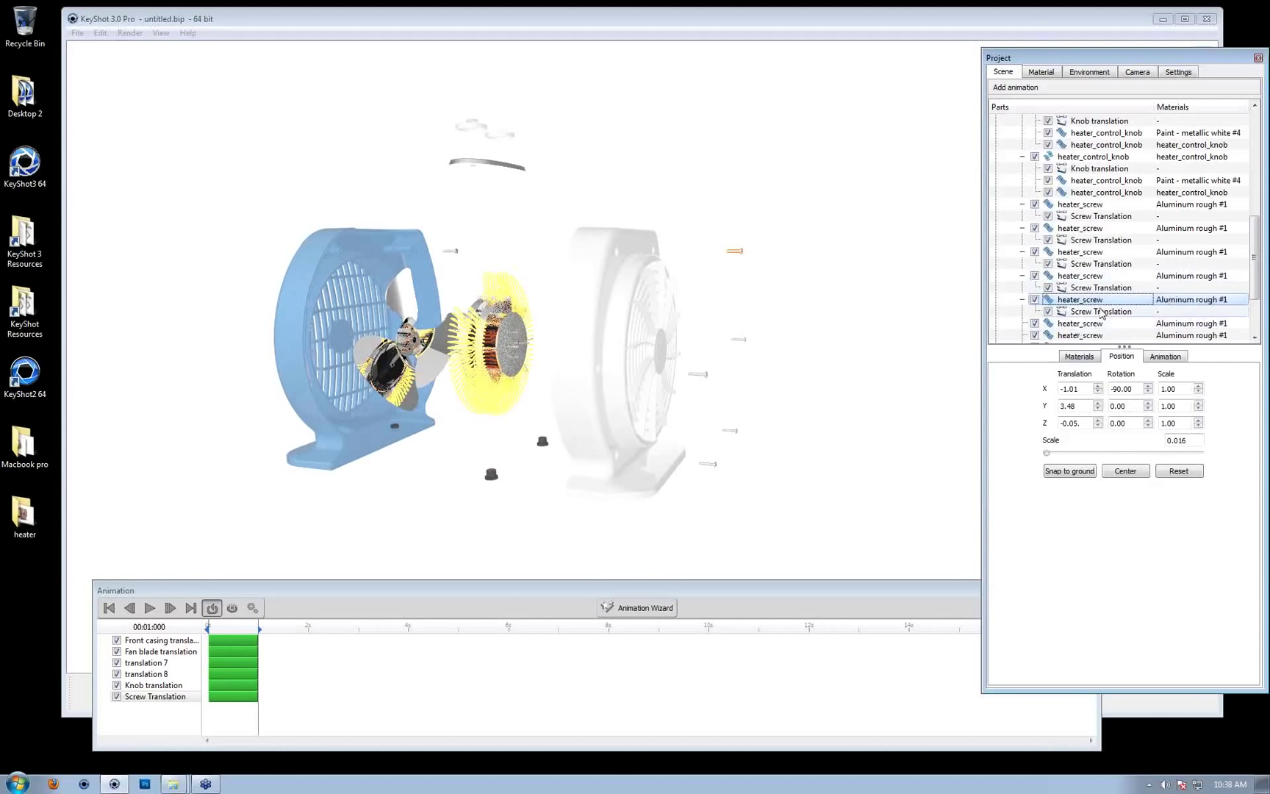
pyautogui.rightClick(1092, 325)
pyautogui.click(1142, 376)
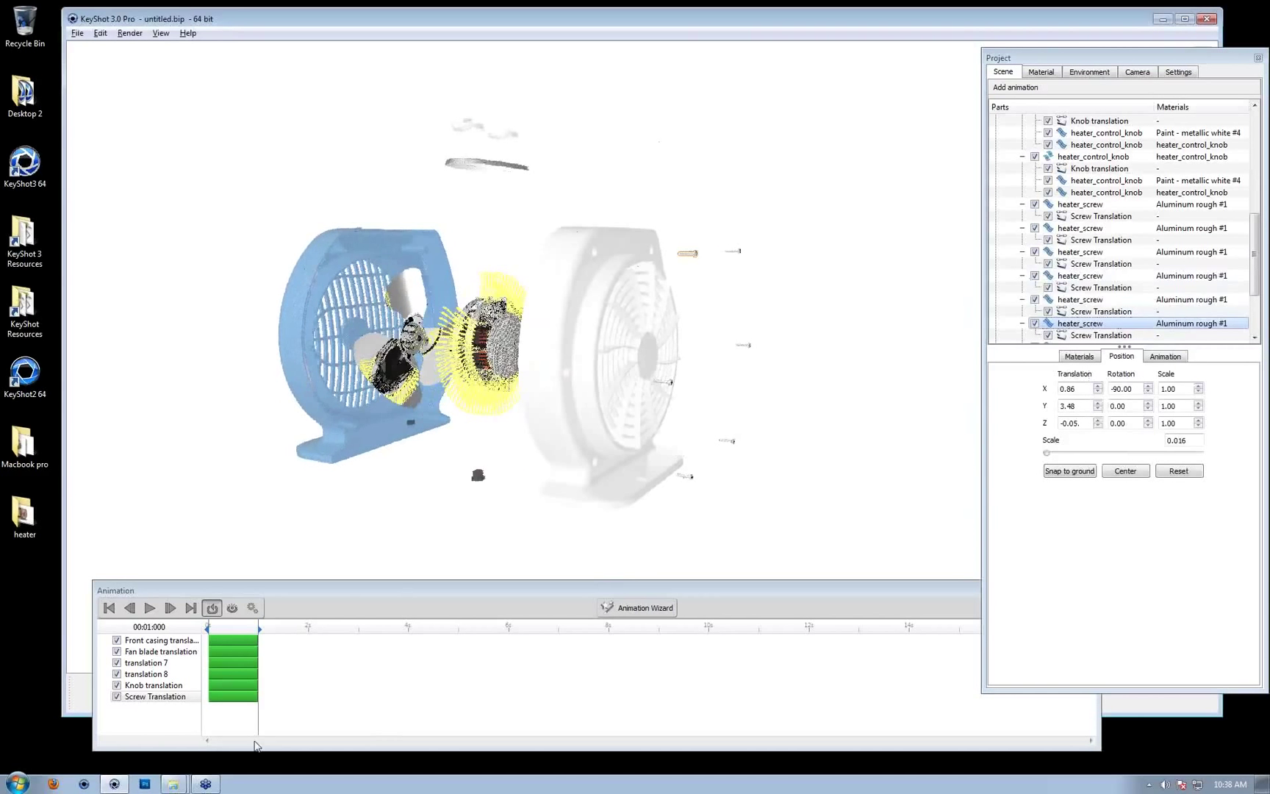
# Scrub the timeline and examine the exploded assembly from several angles, checking the screws and the feet of the rear casing
pyautogui.moveTo(258, 628)
pyautogui.mouseDown()
pyautogui.moveTo(193, 629)
pyautogui.moveTo(235, 629)
pyautogui.mouseUp()
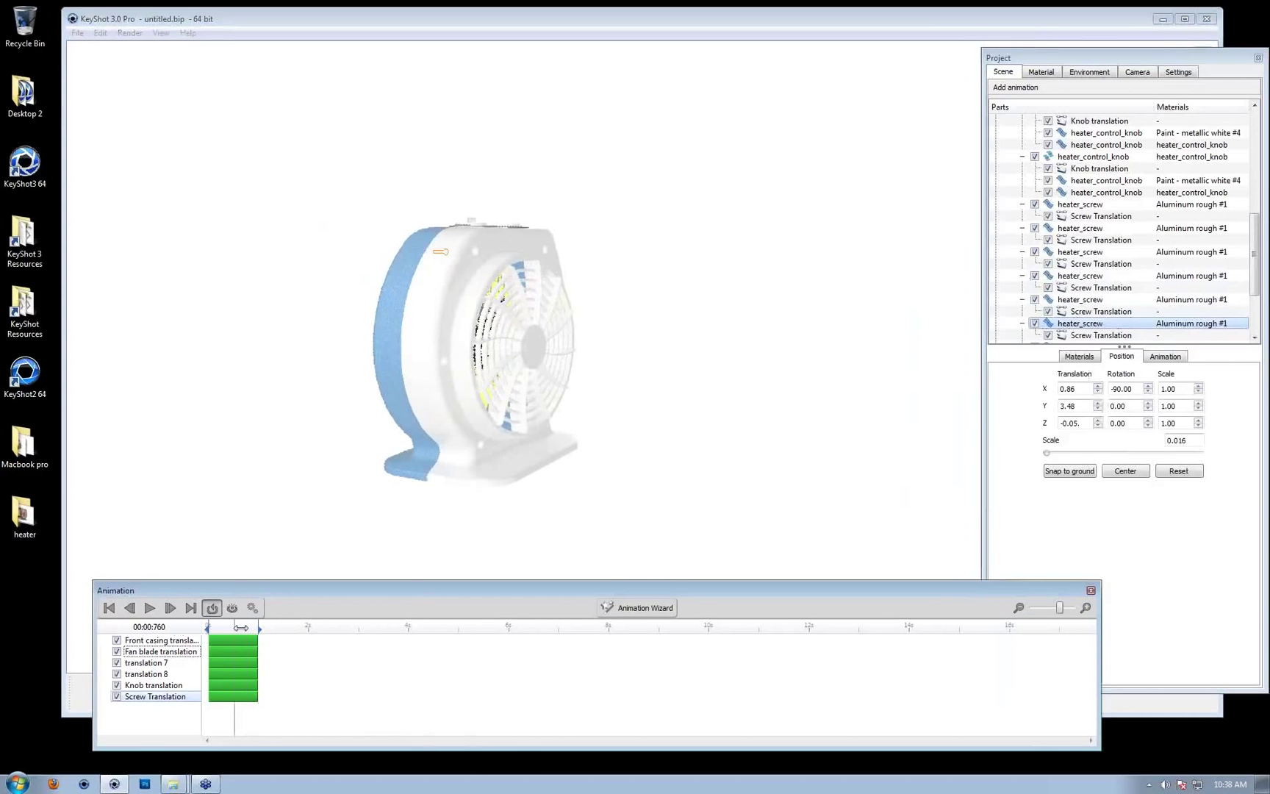
pyautogui.moveTo(626, 390); pyautogui.dragTo(420, 451)
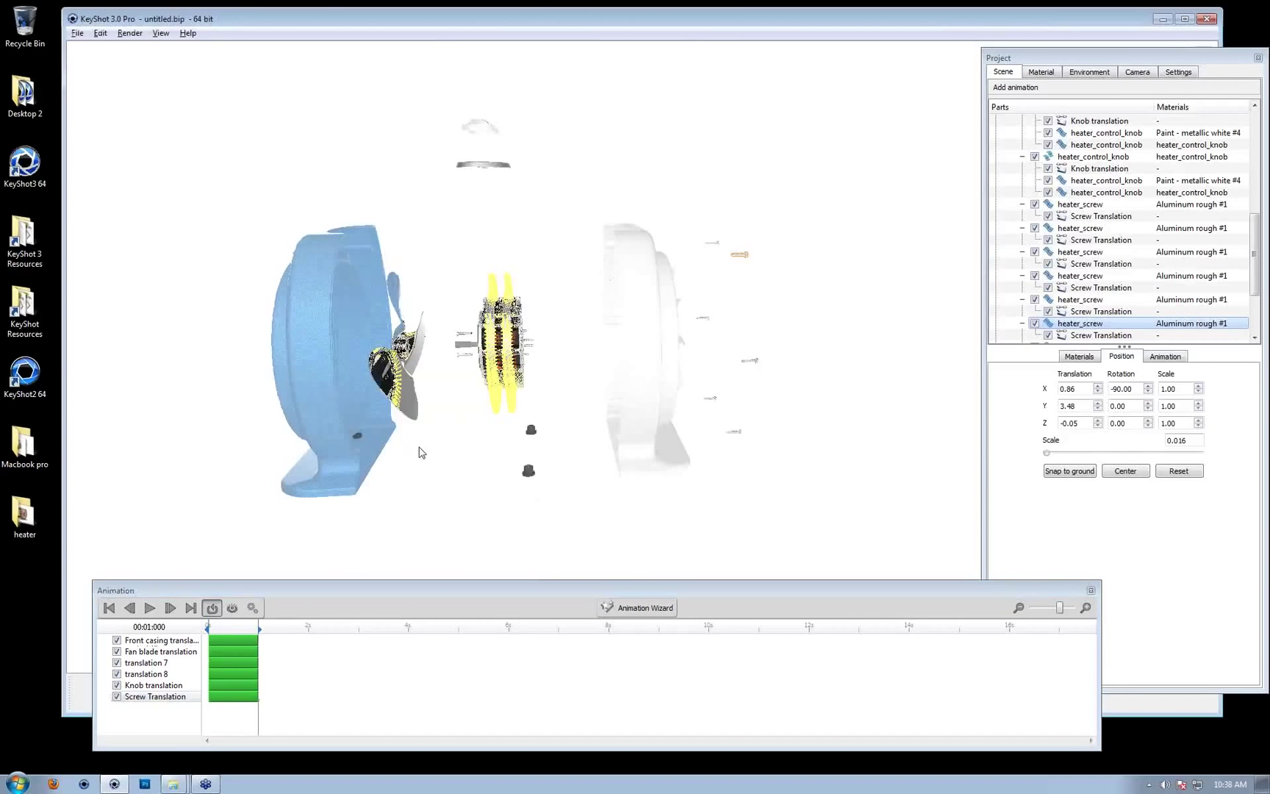
pyautogui.scroll(3, 420, 451)
pyautogui.moveTo(519, 311); pyautogui.dragTo(540, 211, button='middle')
pyautogui.scroll(3, 532, 278)
pyautogui.moveTo(533, 278); pyautogui.dragTo(785, 281)
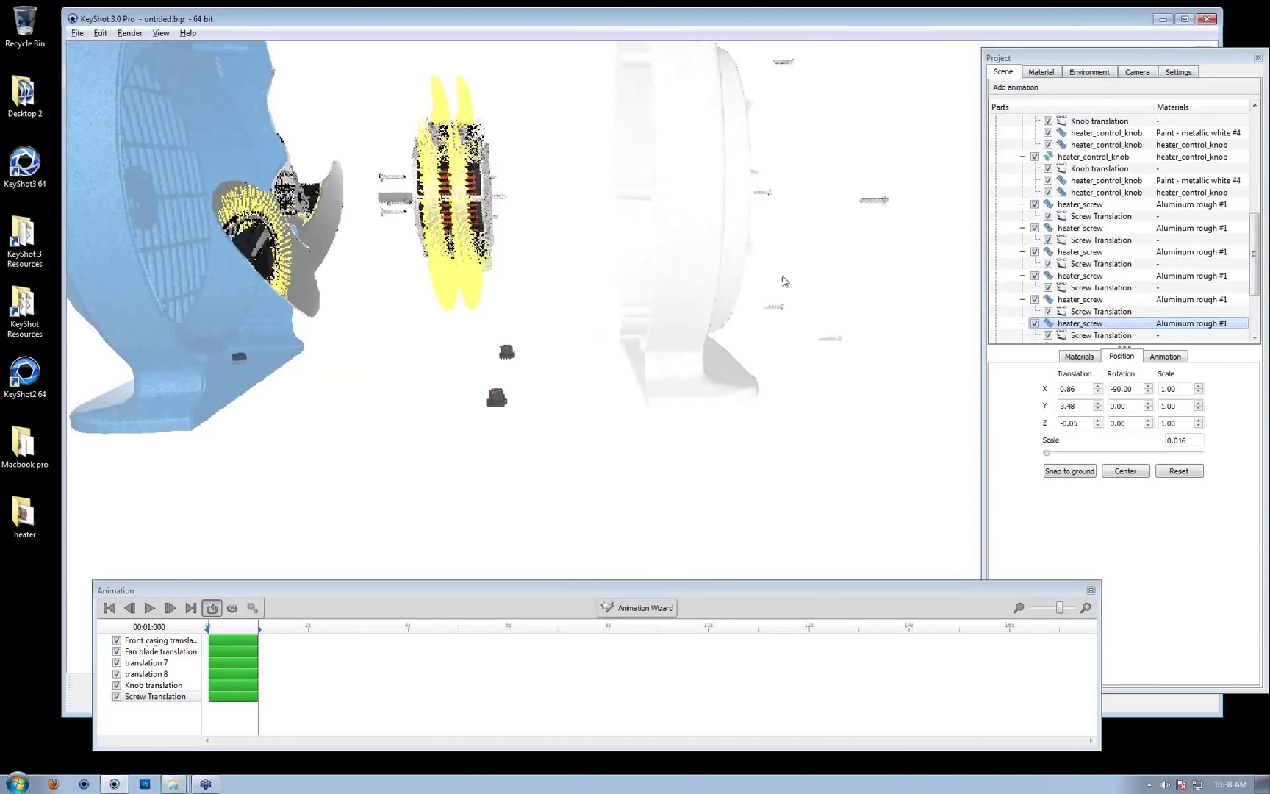
pyautogui.moveTo(470, 283); pyautogui.dragTo(606, 292, button='middle')
pyautogui.moveTo(540, 389); pyautogui.dragTo(609, 399)
pyautogui.click(606, 403)
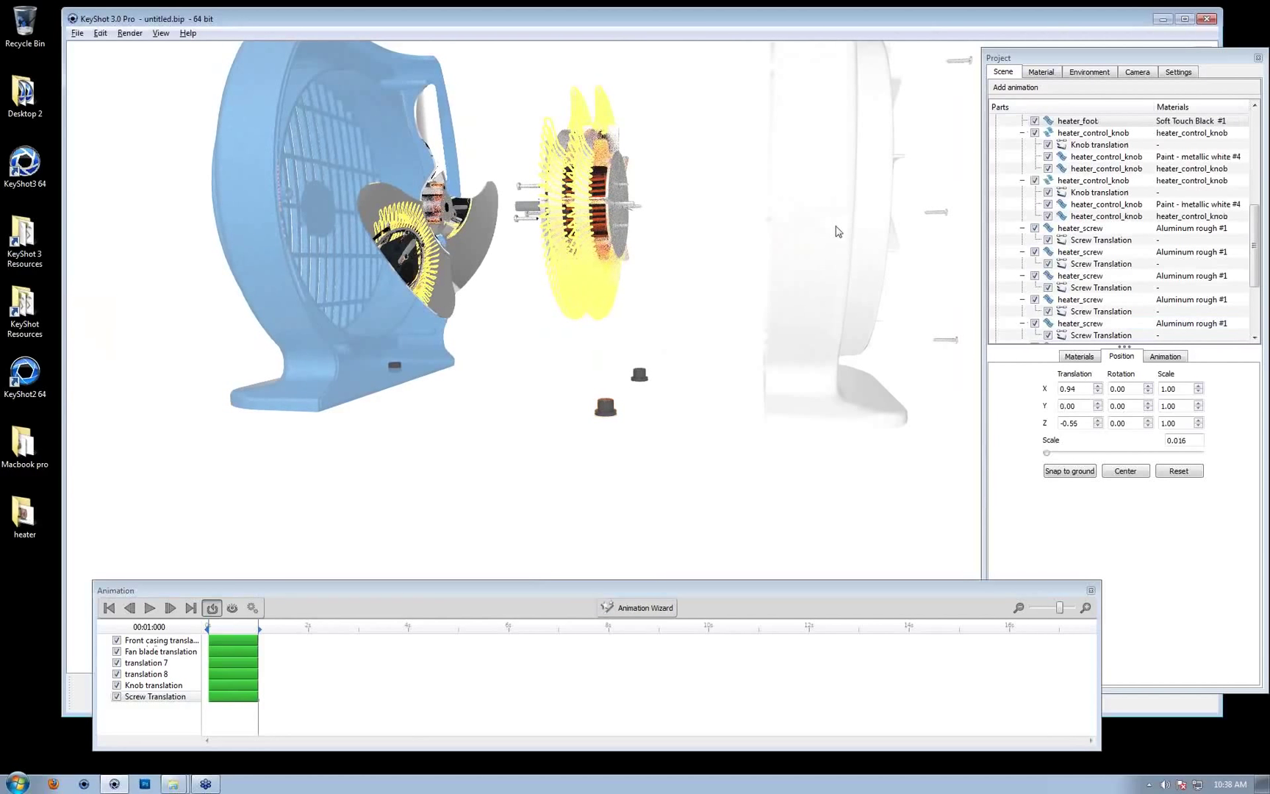
# Rename the translation of heater_shell_rear as "Rear shell translation"
pyautogui.click(807, 148)
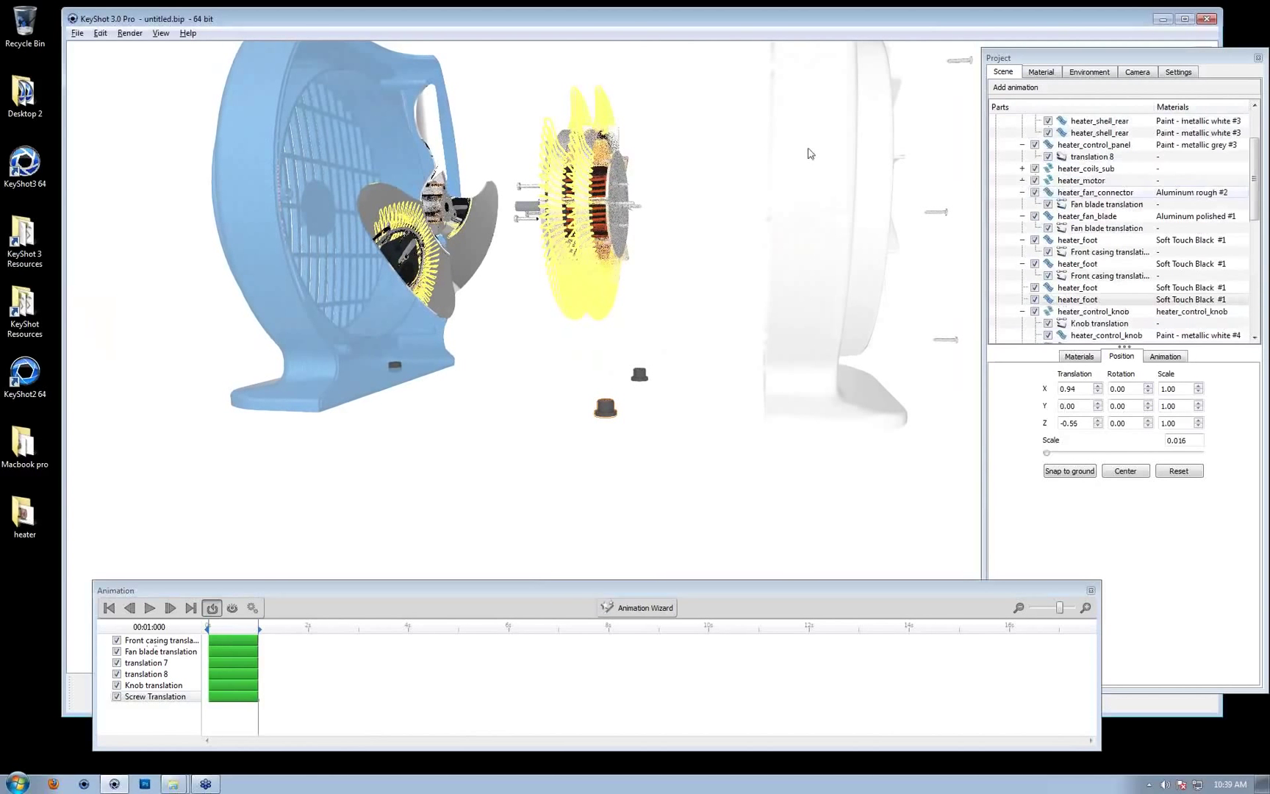
pyautogui.scroll(2, 1081, 151)
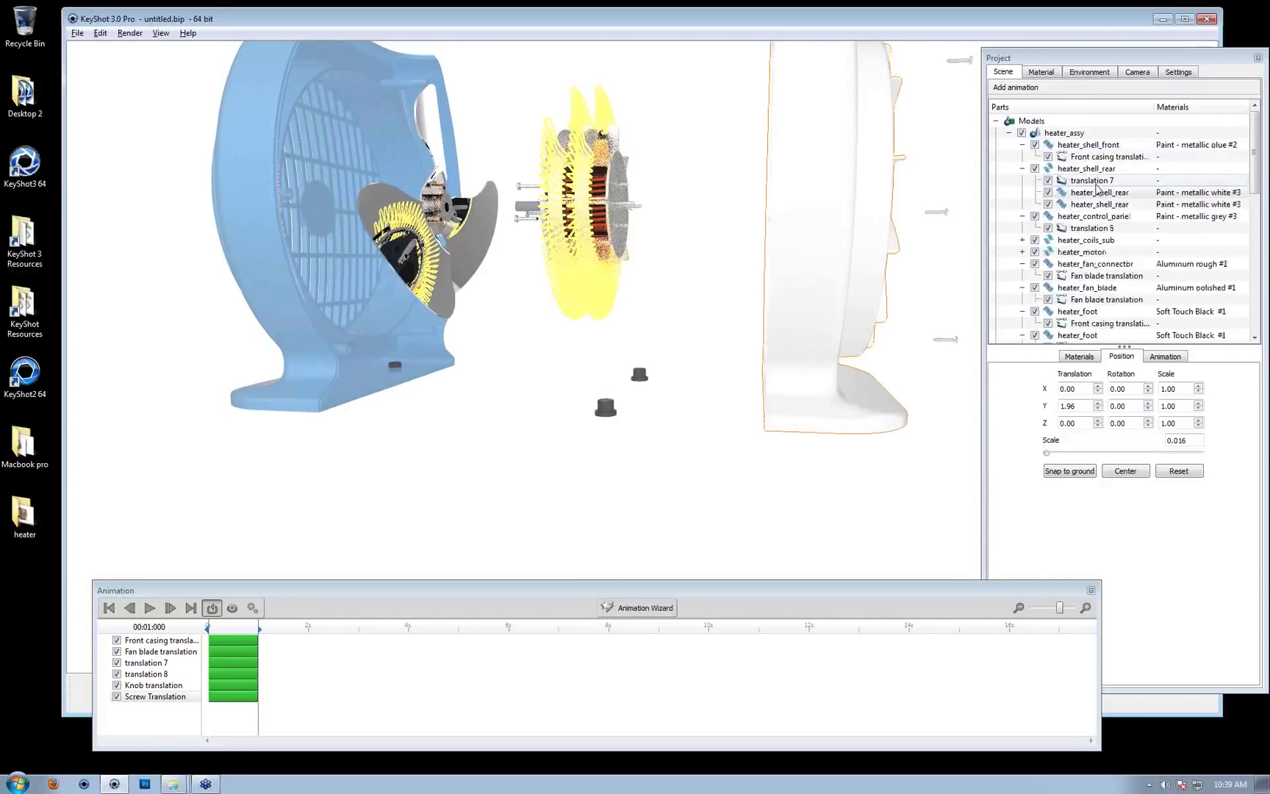
pyautogui.click(1091, 180)
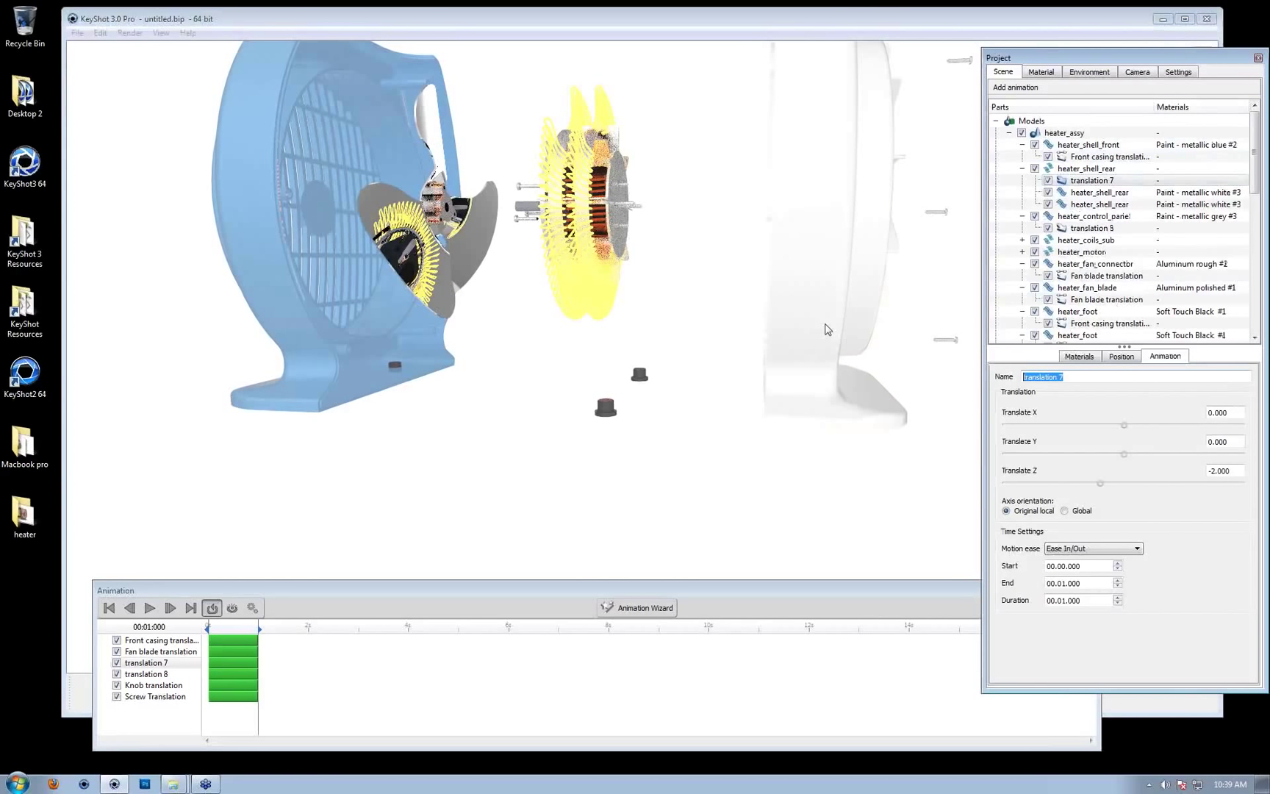
pyautogui.write('Rear shell translation')
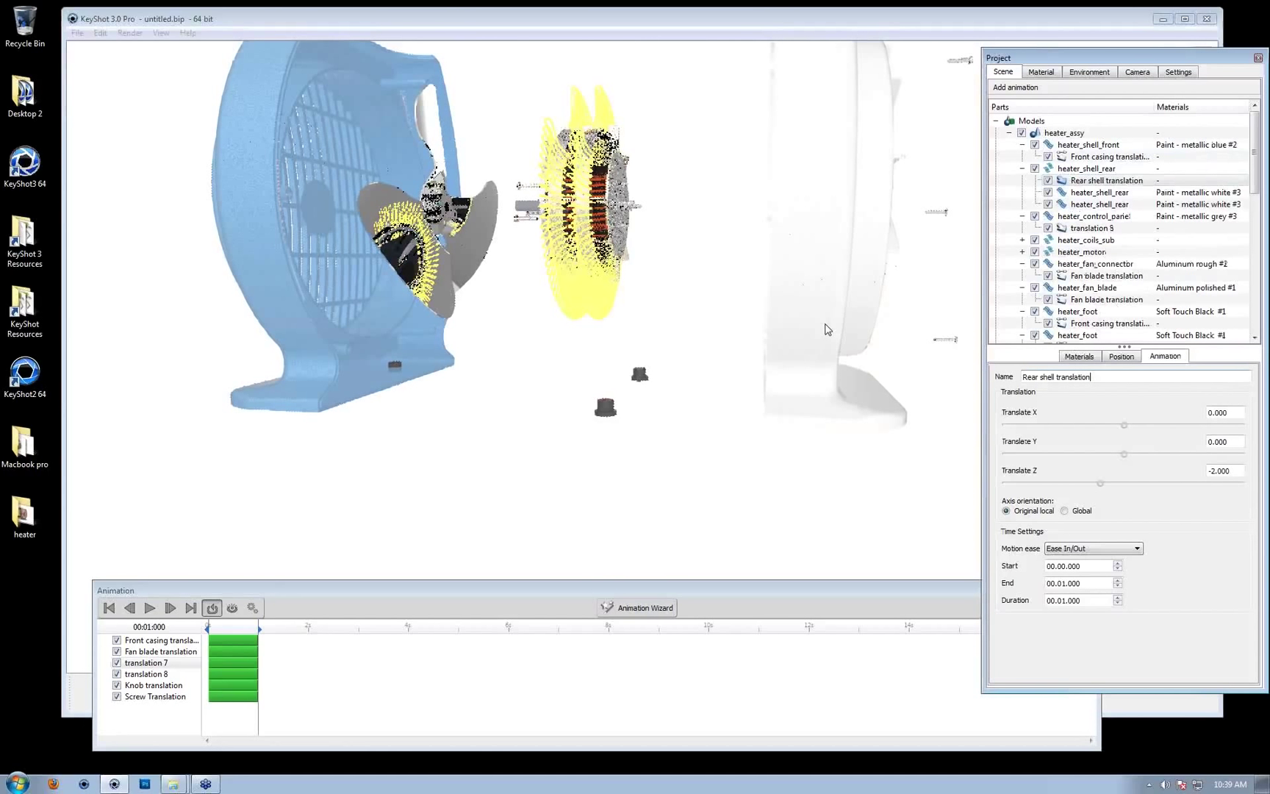
pyautogui.press('Return')
# Copy the Rear shell translation, paste it as a linked animation onto the two rear heater_foot parts, and check them from below
pyautogui.rightClick(1112, 182)
pyautogui.click(1139, 193)
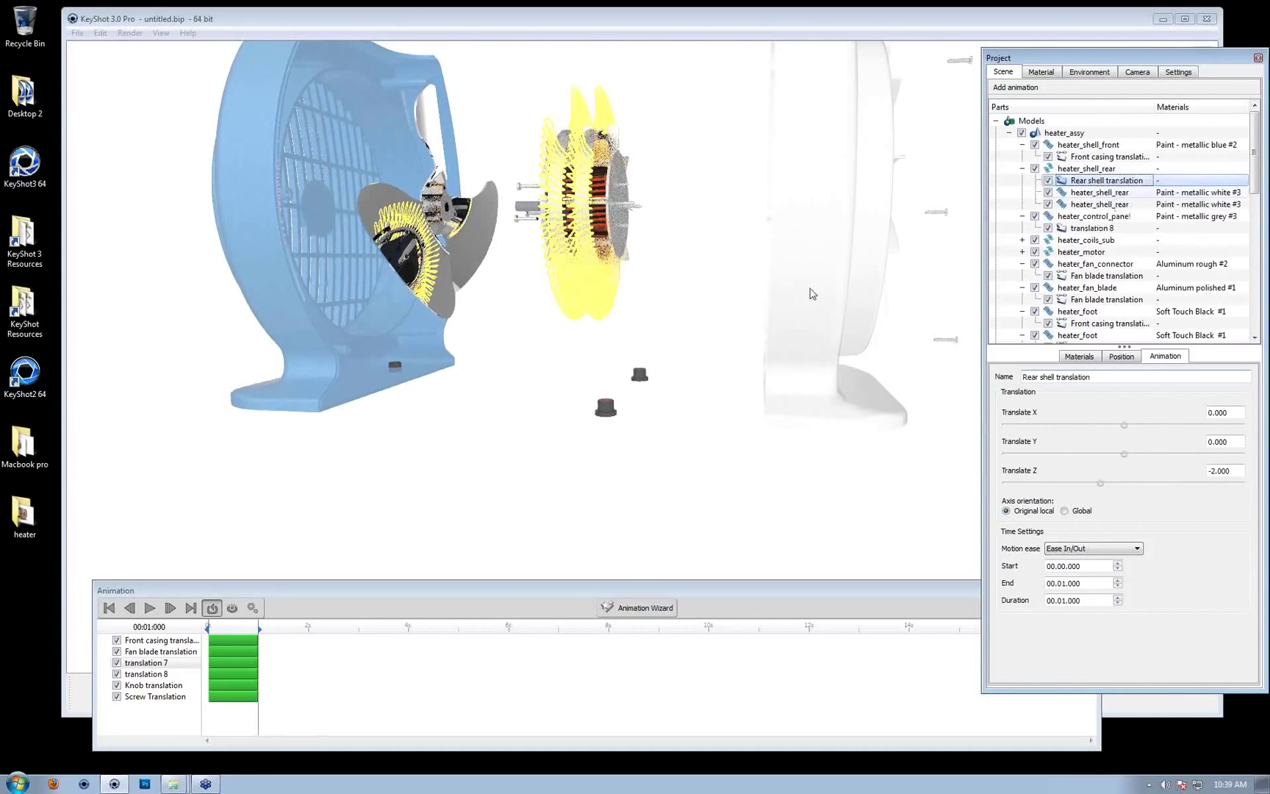
pyautogui.click(606, 411)
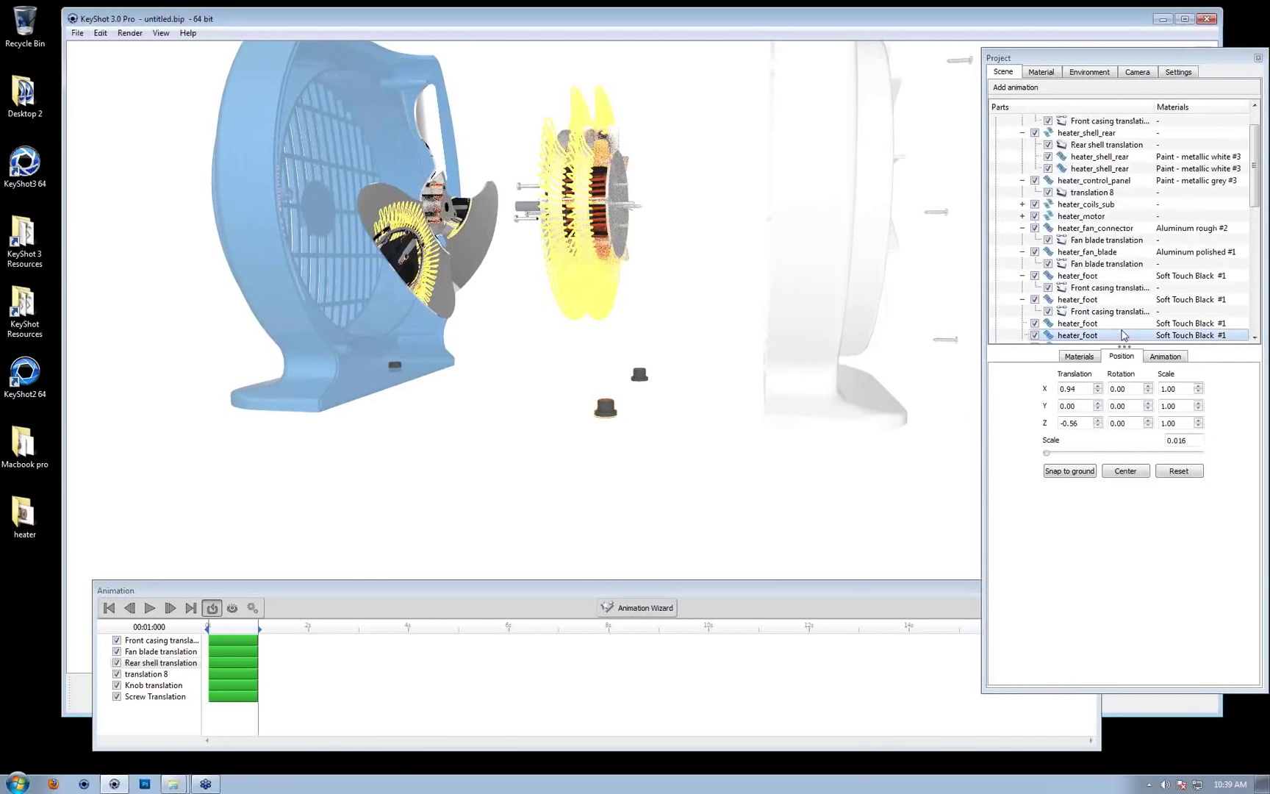
pyautogui.rightClick(1090, 334)
pyautogui.click(1144, 385)
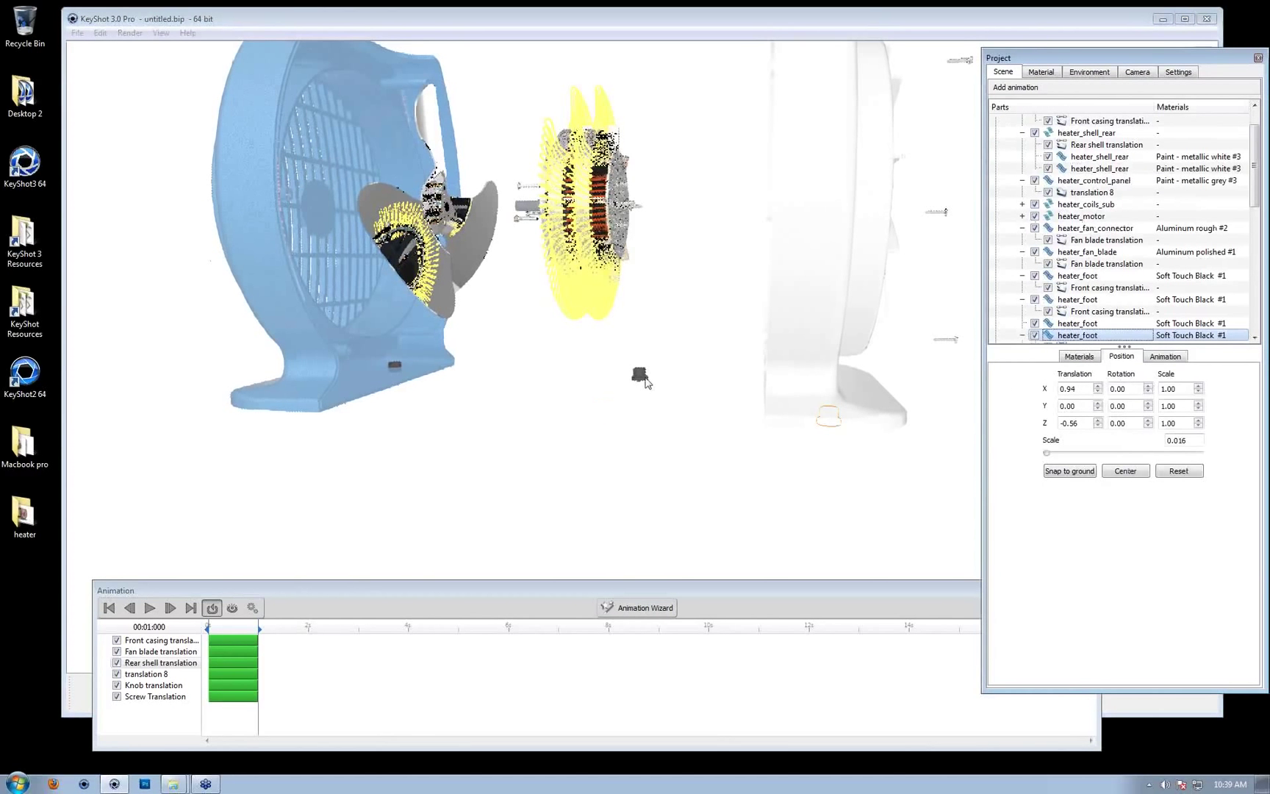
pyautogui.click(1074, 325)
pyautogui.rightClick(1073, 331)
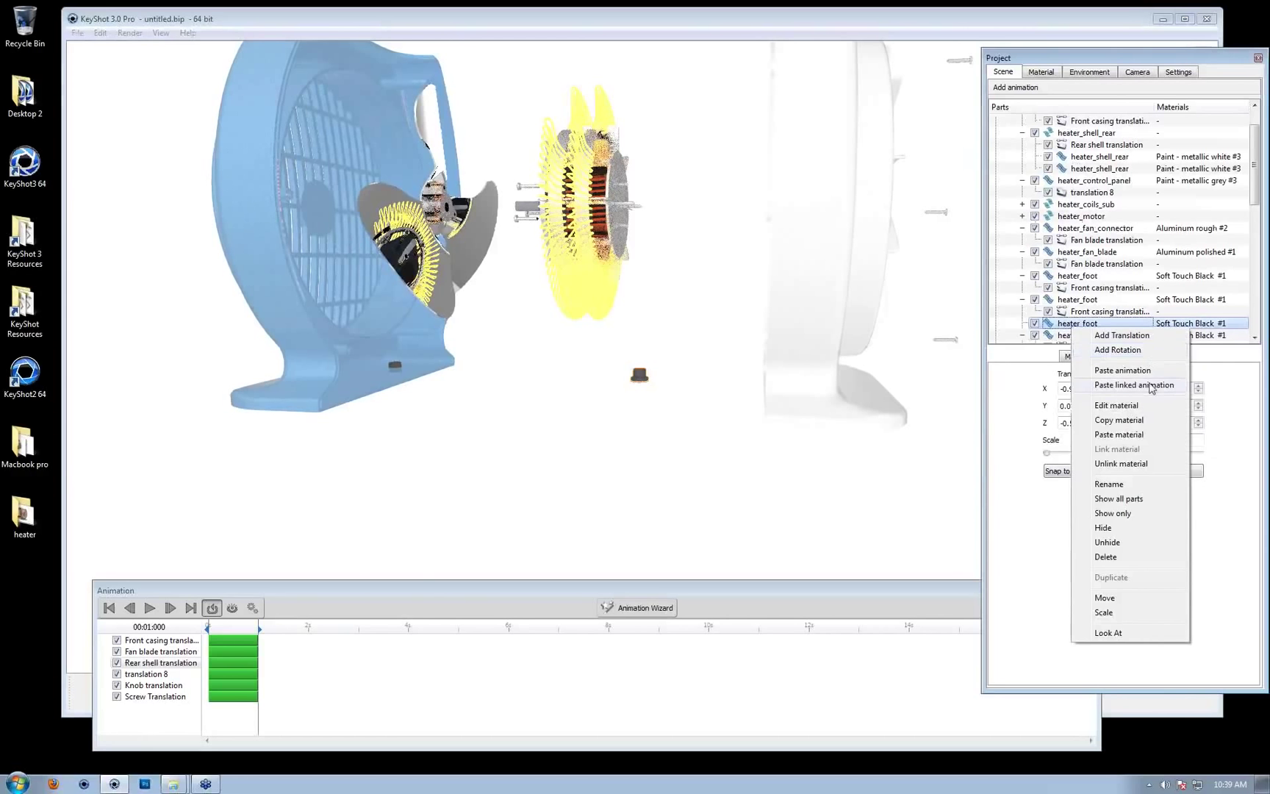
pyautogui.click(1132, 384)
pyautogui.moveTo(759, 471); pyautogui.dragTo(827, 380)
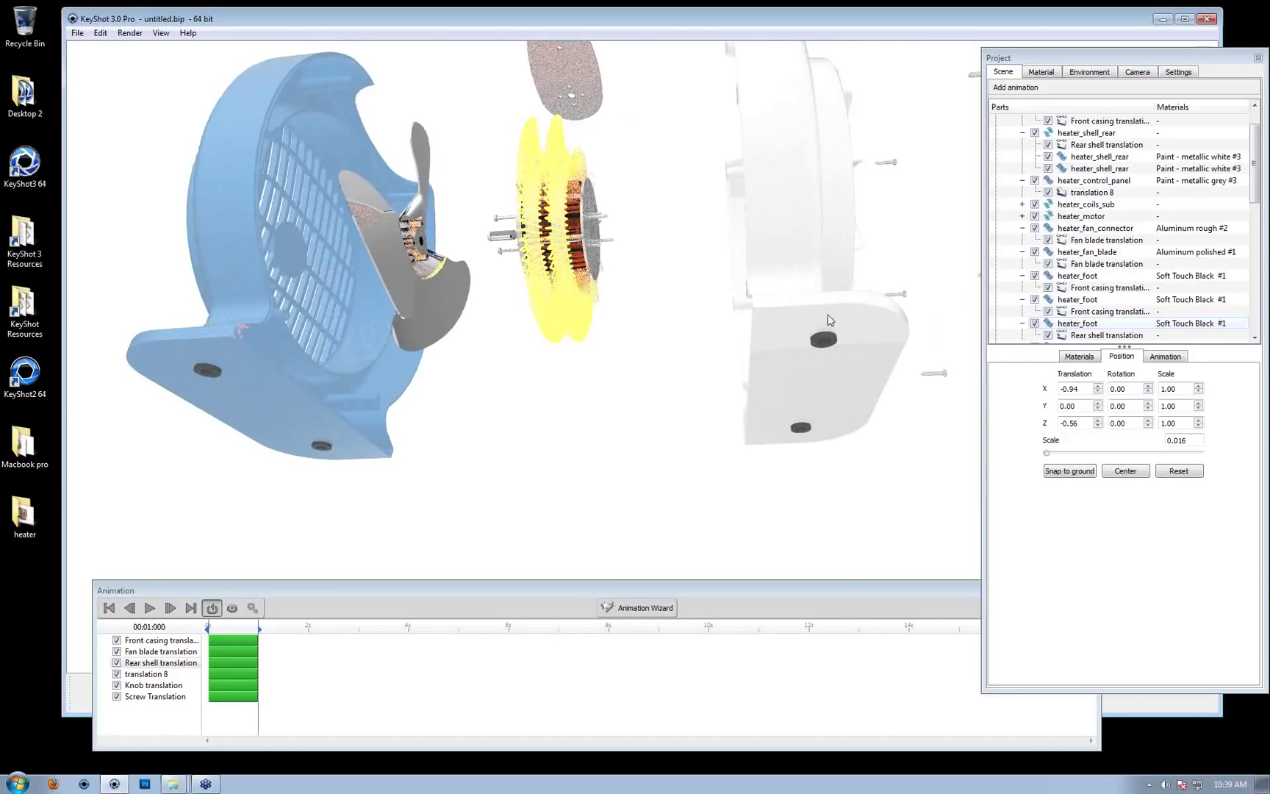
pyautogui.moveTo(259, 629)
pyautogui.mouseDown()
pyautogui.moveTo(236, 633)
pyautogui.moveTo(267, 634)
pyautogui.mouseUp()
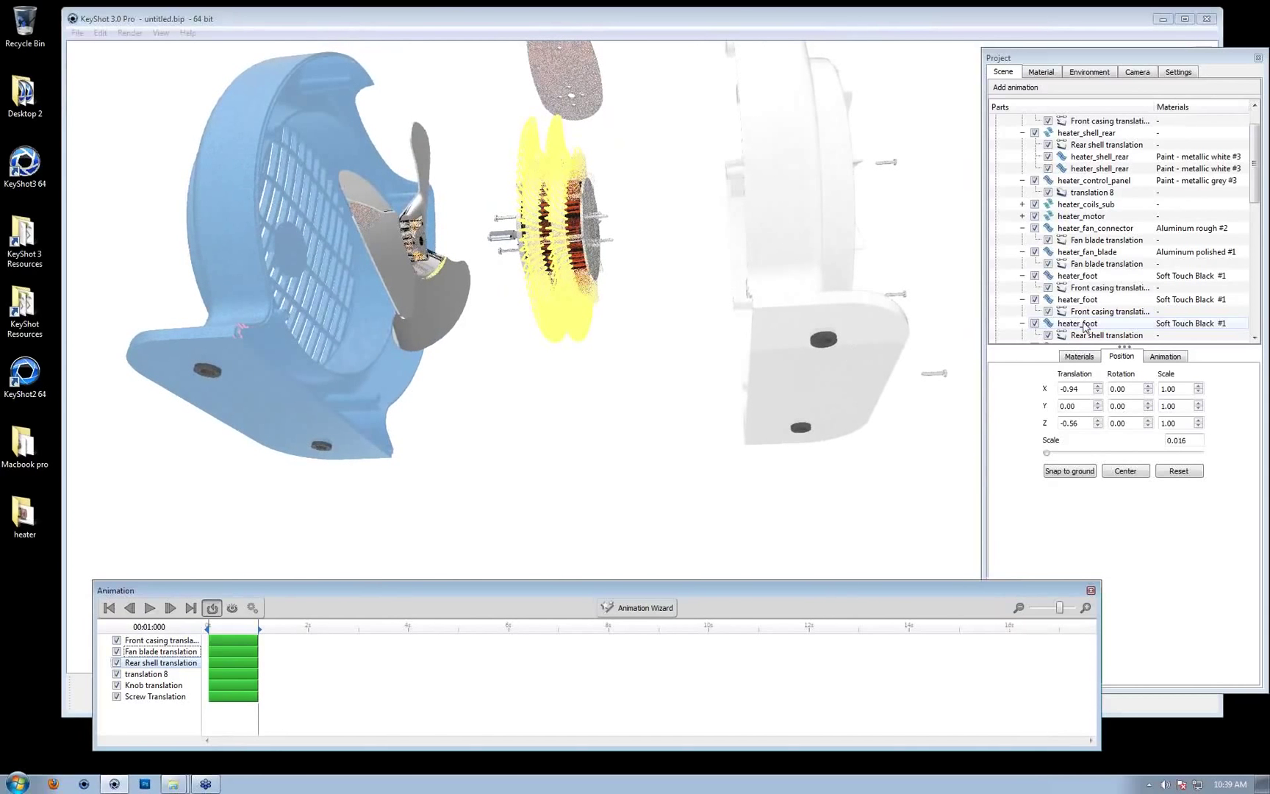
# Add a second translation to the last heater_foot, under the rear casing, and set its Y distance to -1
pyautogui.scroll(-2, 1083, 325)
pyautogui.click(793, 348)
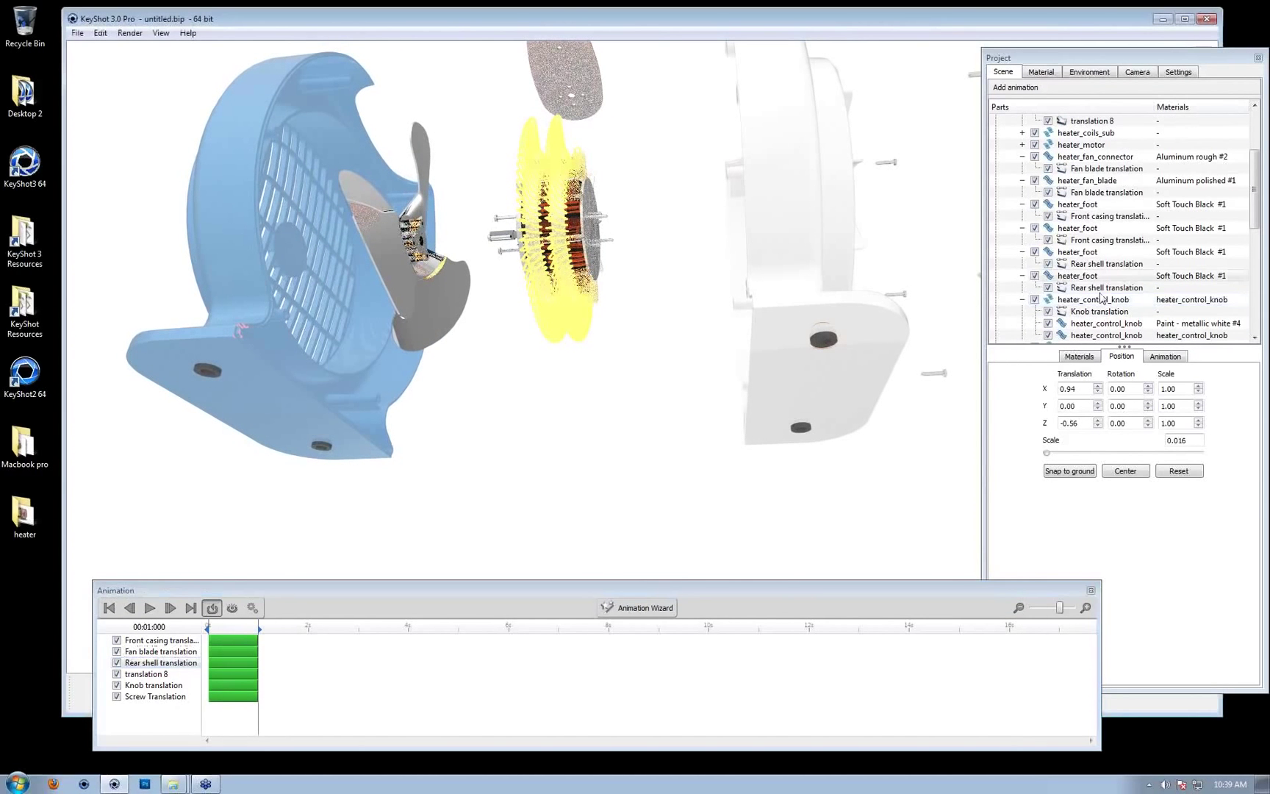
pyautogui.rightClick(1076, 278)
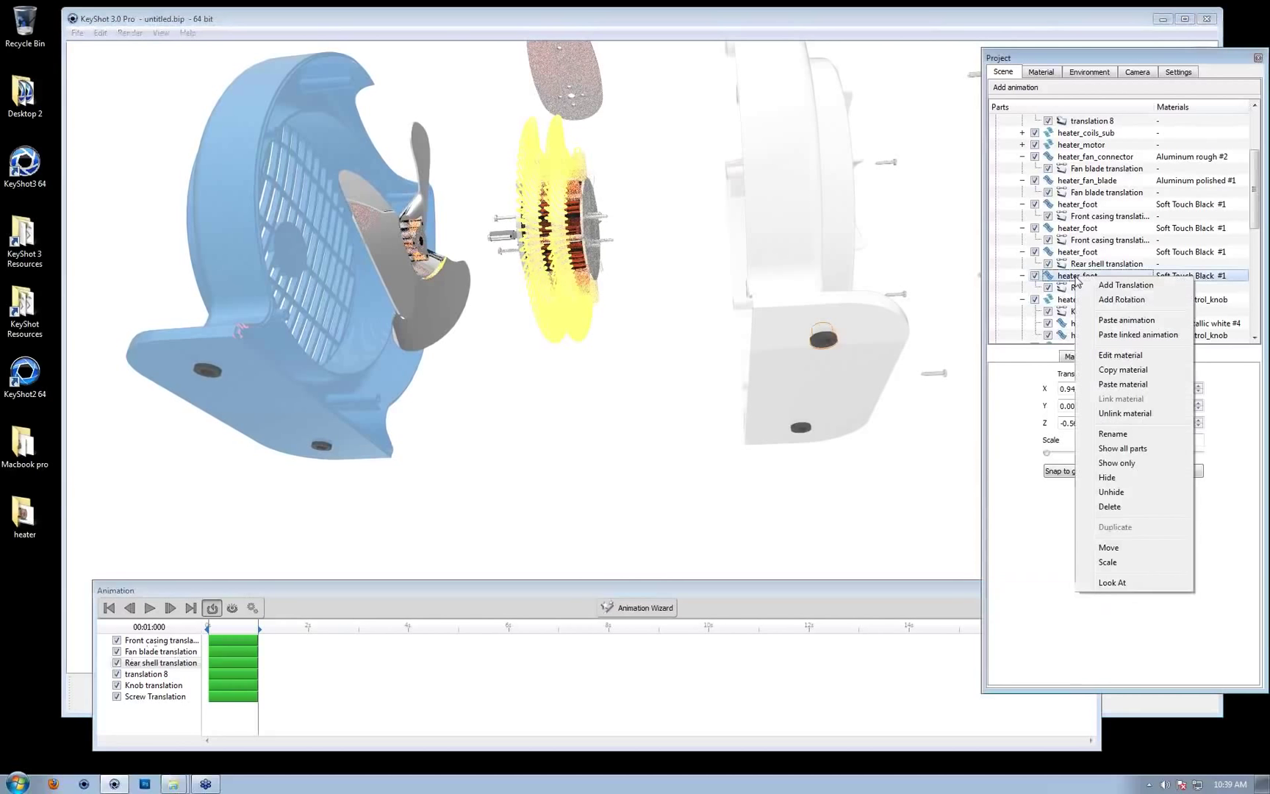
pyautogui.click(1125, 286)
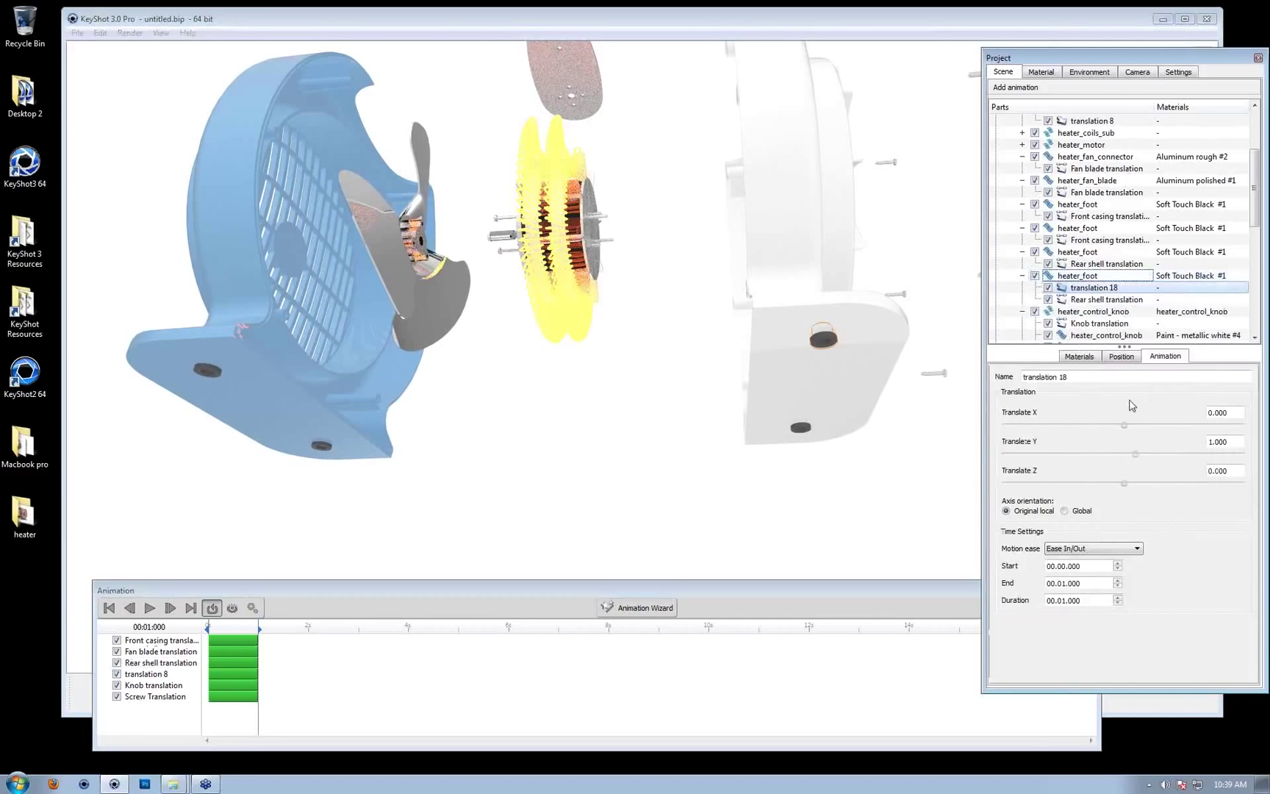
pyautogui.moveTo(1129, 455); pyautogui.dragTo(1111, 455)
pyautogui.moveTo(1239, 444); pyautogui.dragTo(1083, 391)
pyautogui.write('-1')
pyautogui.click(793, 382)
pyautogui.moveTo(793, 383); pyautogui.dragTo(792, 433)
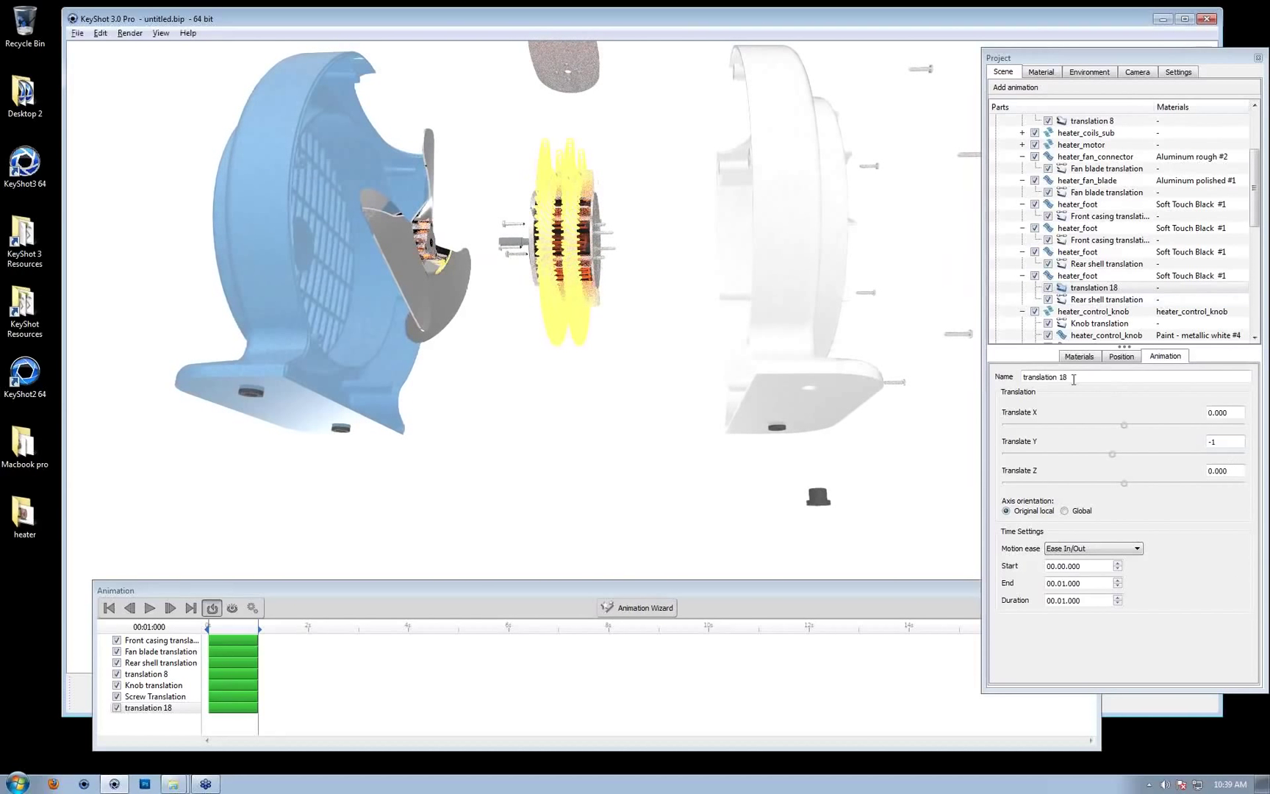
# Rename the new heater_foot translation as "foot translation"
pyautogui.moveTo(1075, 378); pyautogui.dragTo(742, 376)
pyautogui.tripleClick(1112, 373)
pyautogui.write('foot translation')
pyautogui.press('Return')
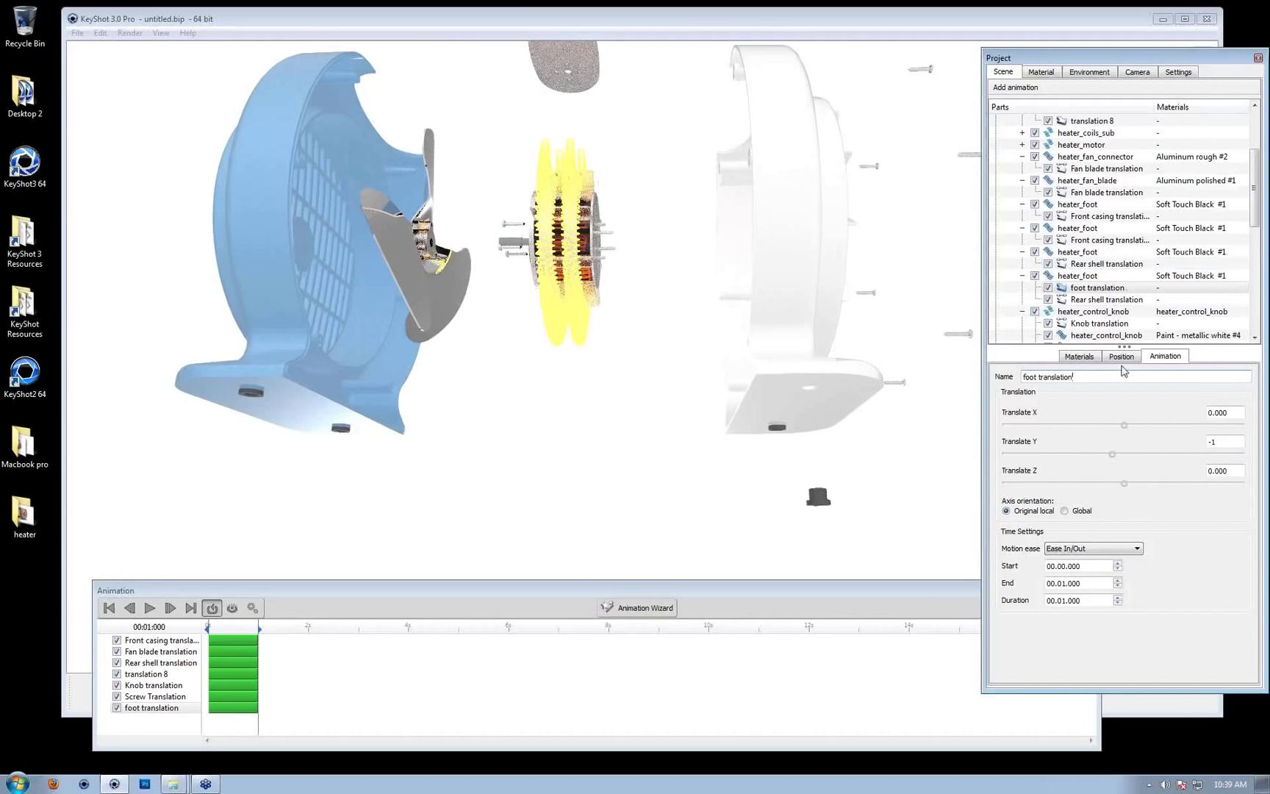
# Copy the foot translation and paste it as a linked animation onto the other three heater_foot parts
pyautogui.rightClick(1090, 287)
pyautogui.click(920, 377)
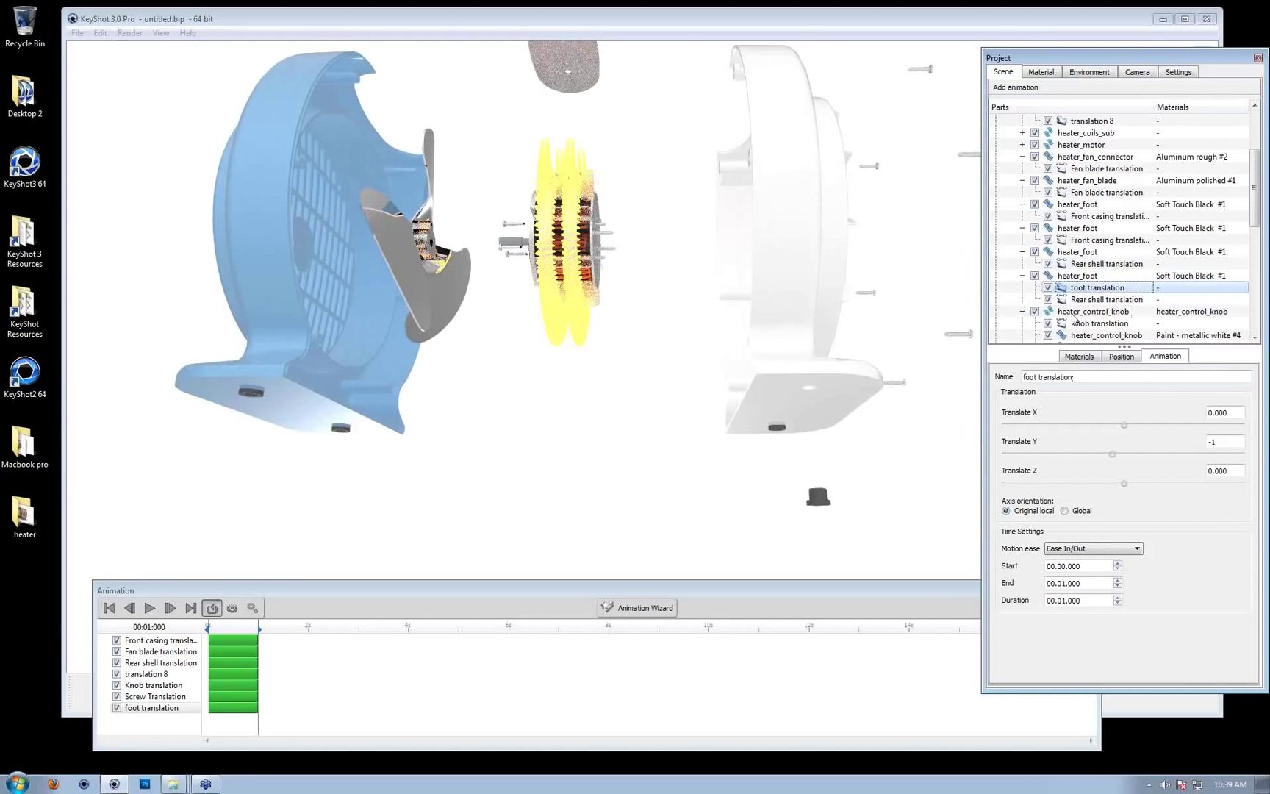
pyautogui.click(1086, 252)
pyautogui.rightClick(1086, 252)
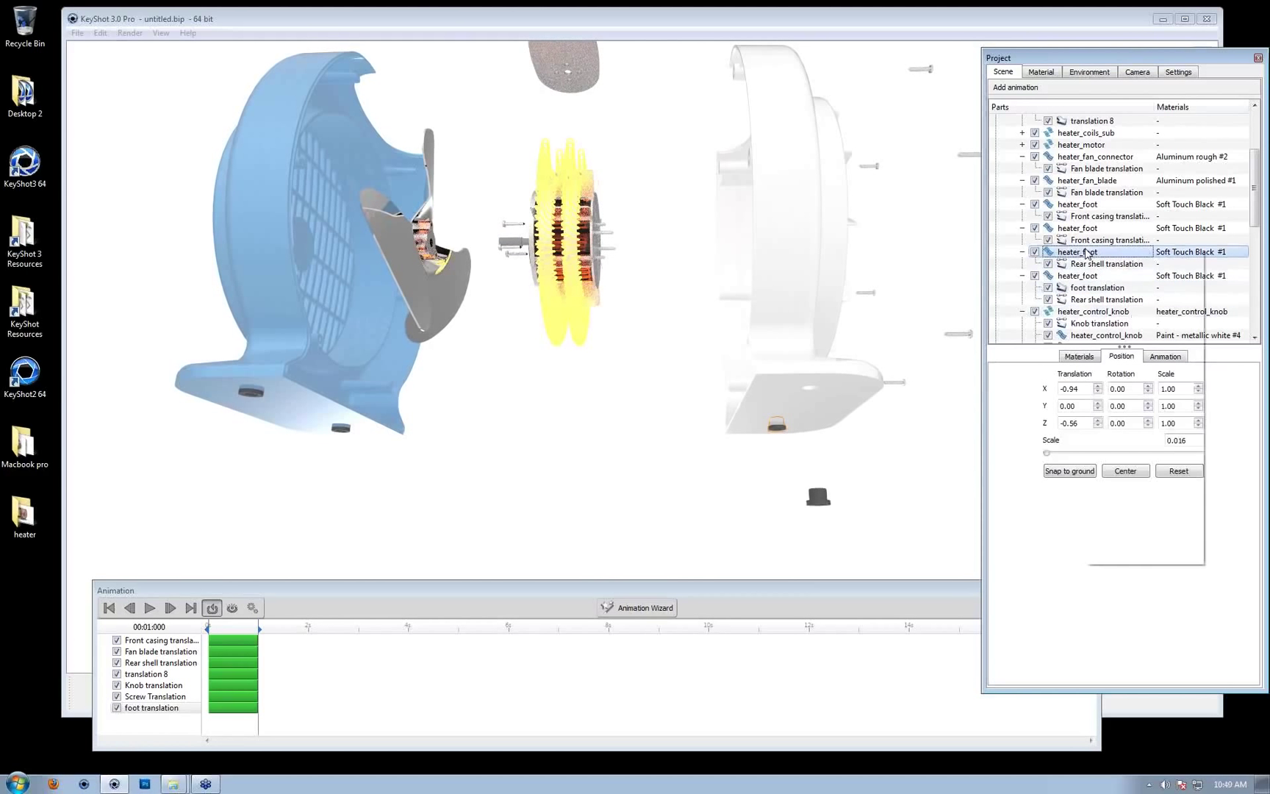
pyautogui.click(1142, 293)
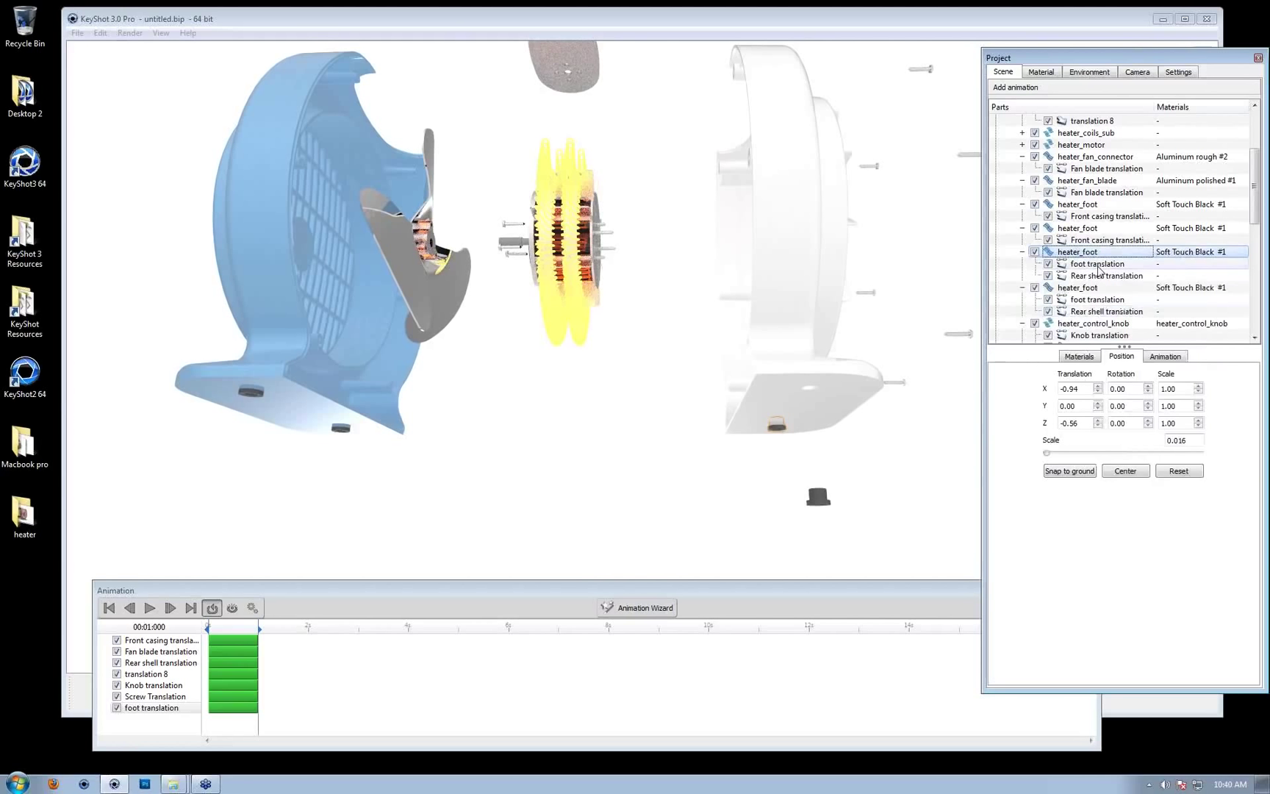
pyautogui.rightClick(1088, 228)
pyautogui.click(1151, 287)
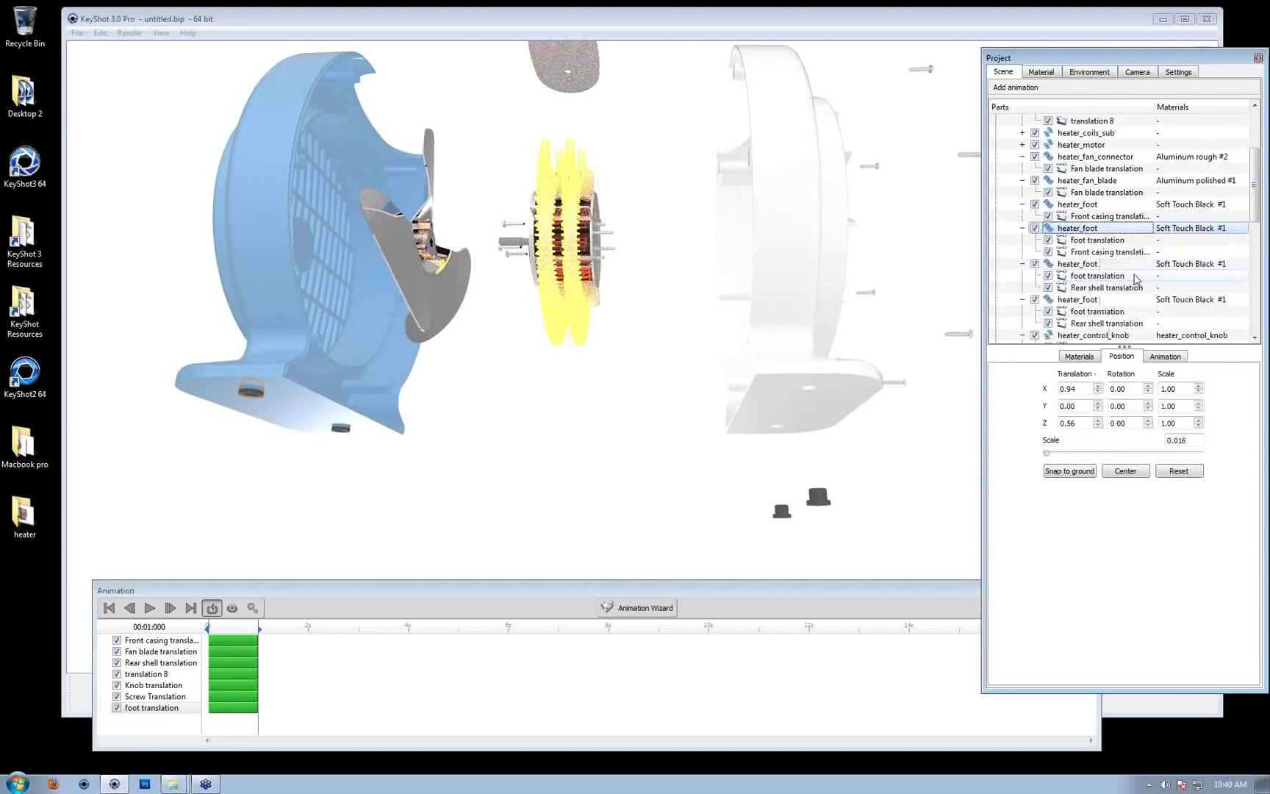
pyautogui.rightClick(1068, 205)
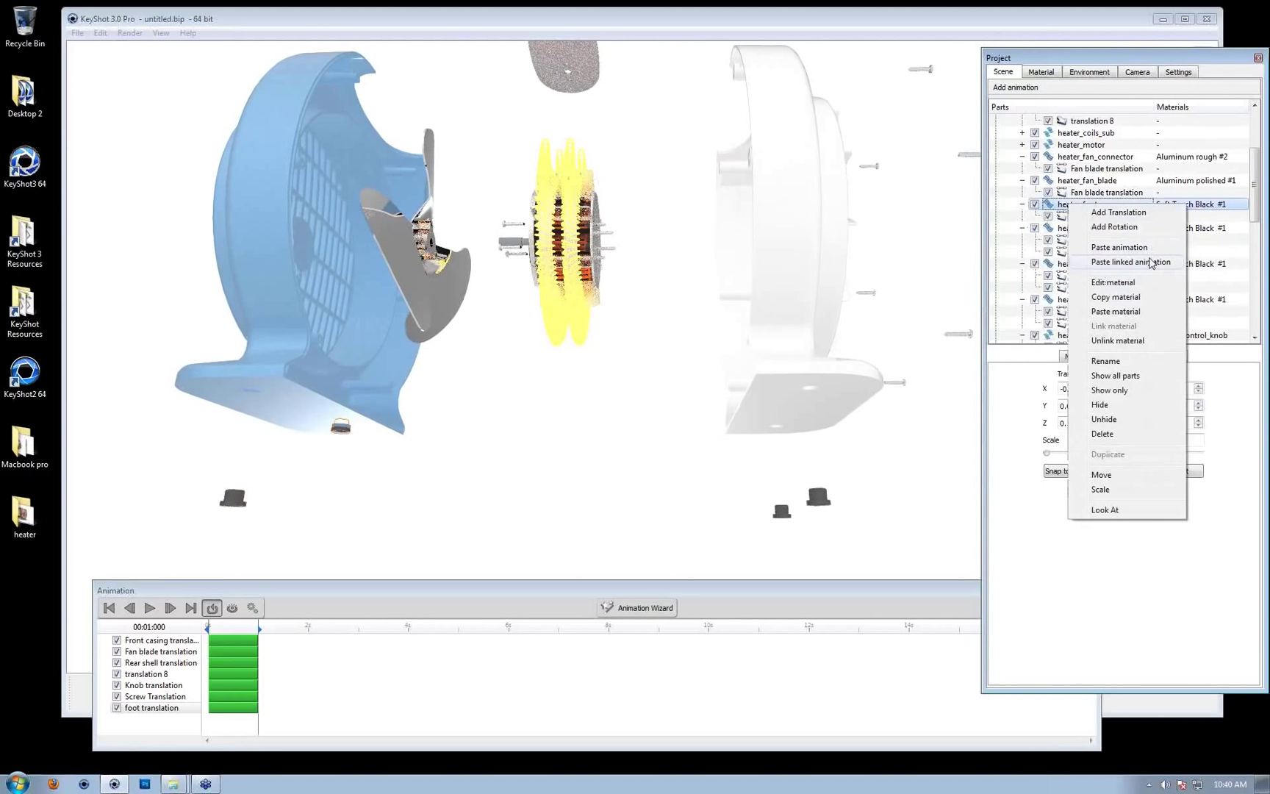
pyautogui.click(1151, 263)
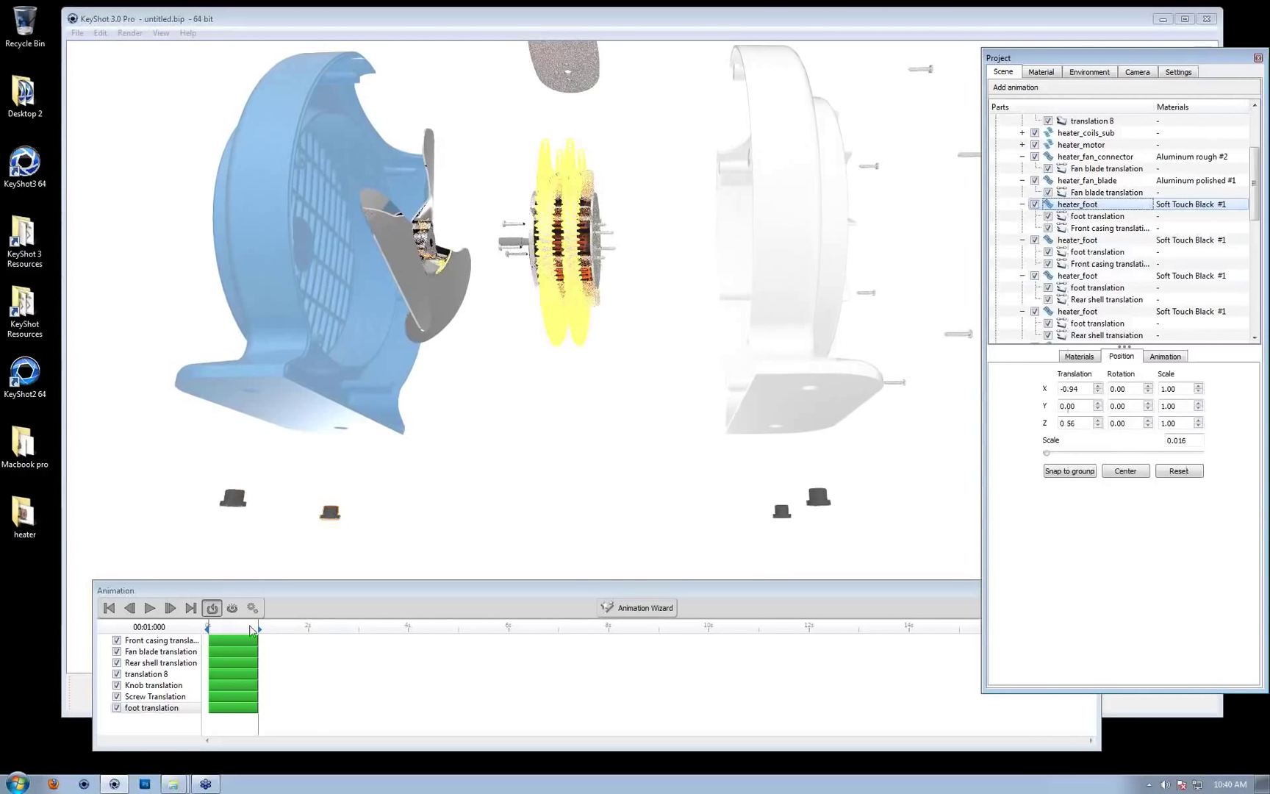
# Scrub the timeline to review the feet's motion, and select a heater_coil between the fan blade and the rear casing
pyautogui.moveTo(258, 628)
pyautogui.mouseDown()
pyautogui.moveTo(207, 627)
pyautogui.moveTo(283, 635)
pyautogui.mouseUp()
pyautogui.moveTo(708, 388); pyautogui.dragTo(600, 410)
pyautogui.click(601, 409)
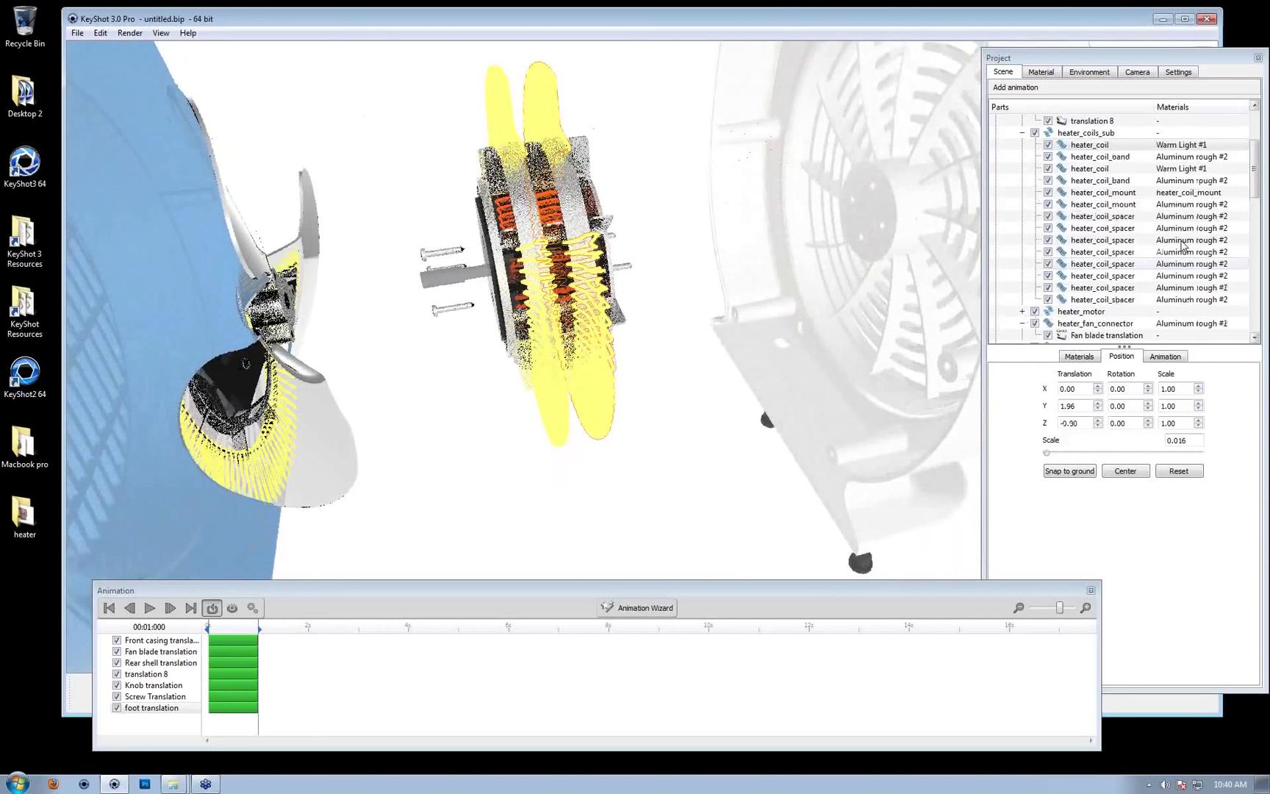
# Add a translation animation to the first heater_coil in the heater_coils_sub group
pyautogui.click(1102, 146)
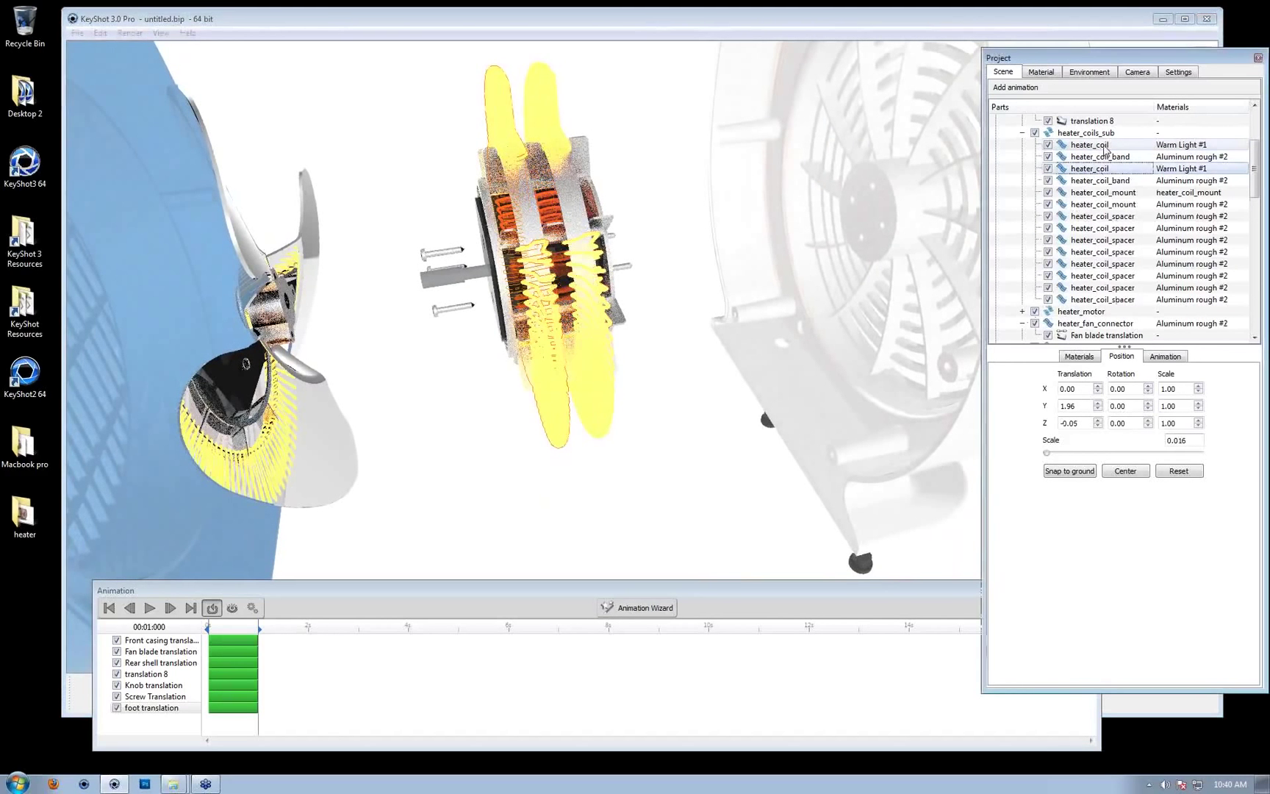
pyautogui.rightClick(1106, 147)
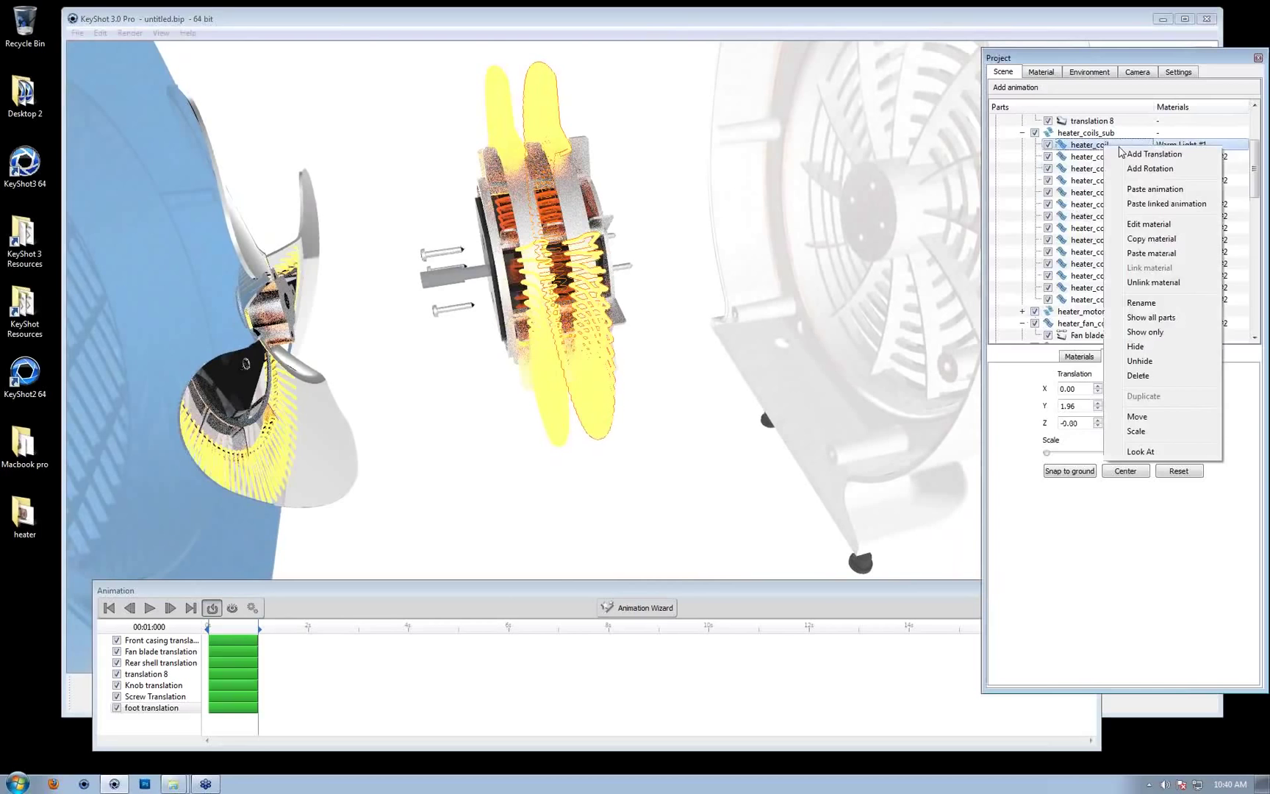
pyautogui.click(1150, 157)
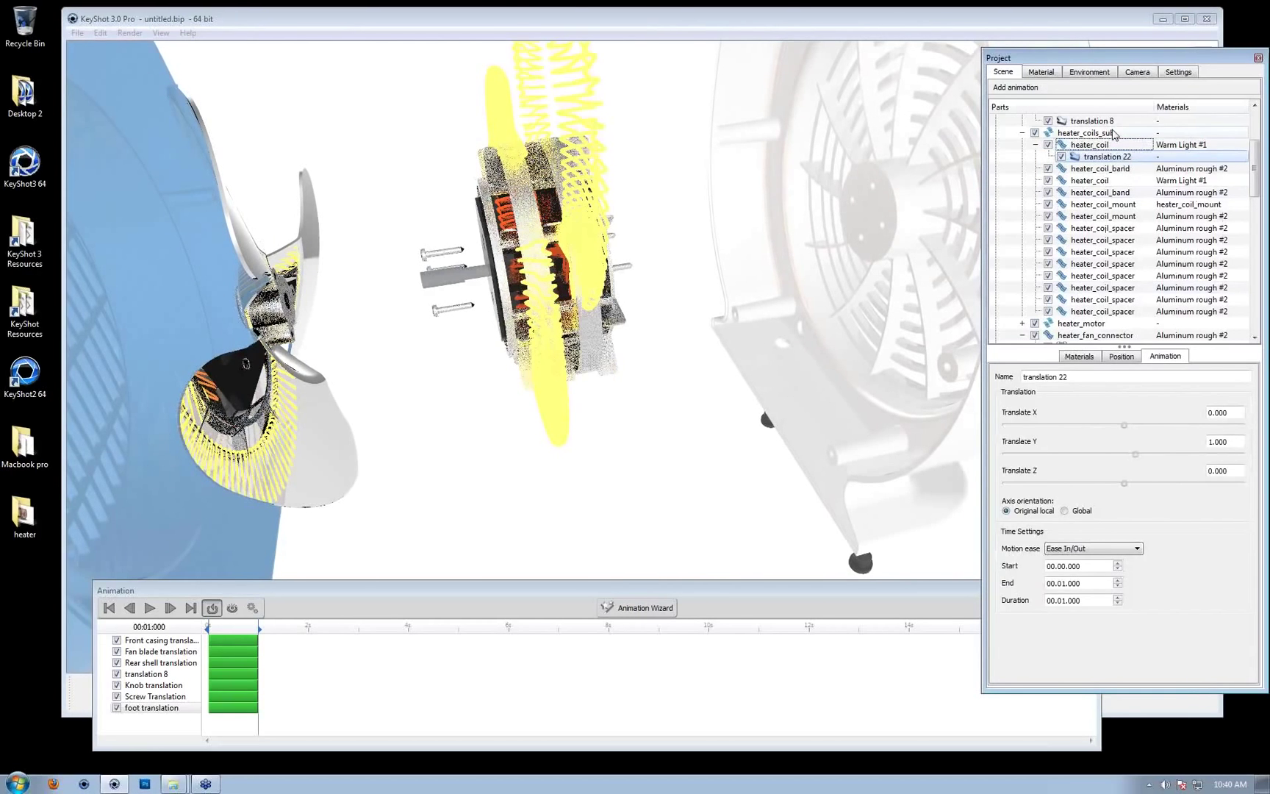
pyautogui.click(1122, 356)
pyautogui.click(748, 333)
pyautogui.moveTo(746, 332); pyautogui.dragTo(580, 411)
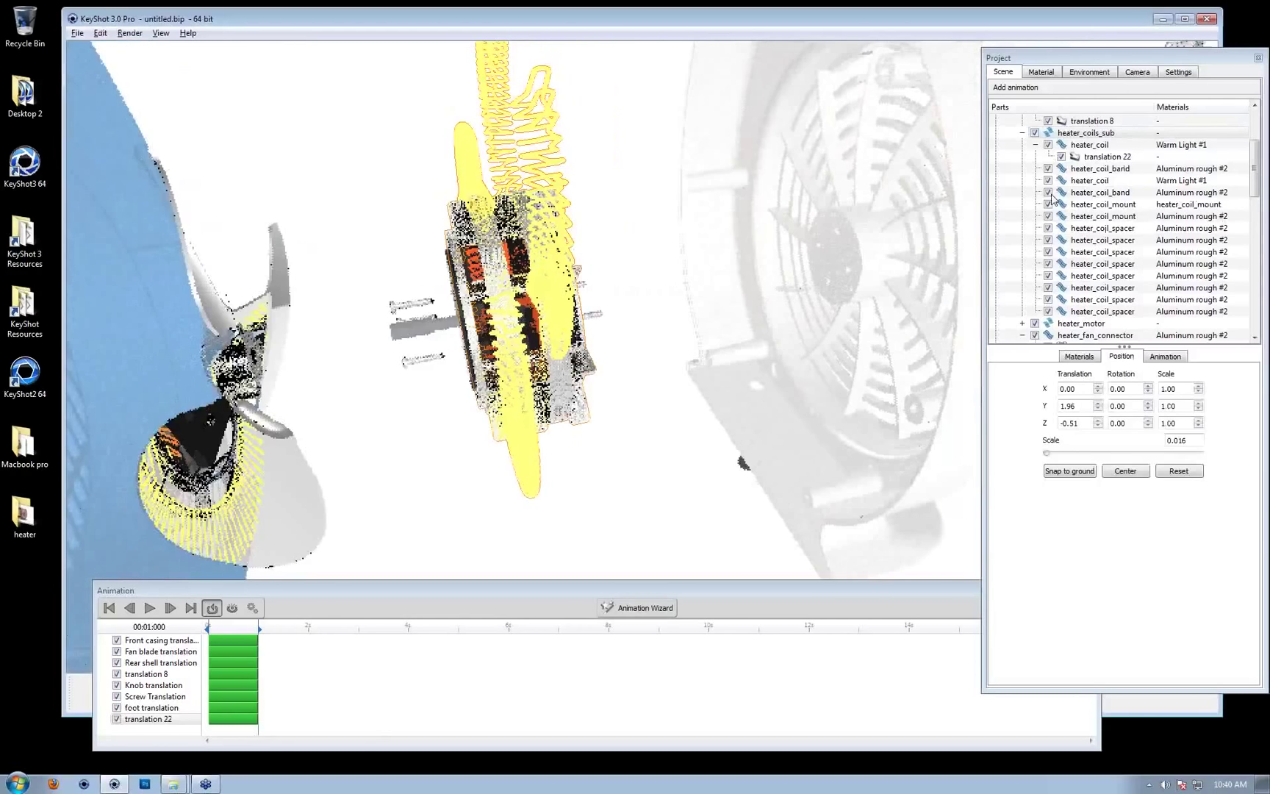
# Set the first heater_coil's translation to 0 along Y and -1.5 along Z
pyautogui.click(1106, 156)
pyautogui.click(1222, 442)
pyautogui.write('0')
pyautogui.moveTo(1123, 482)
pyautogui.mouseDown()
pyautogui.moveTo(1134, 483)
pyautogui.moveTo(1114, 484)
pyautogui.mouseUp()
pyautogui.click(1239, 470)
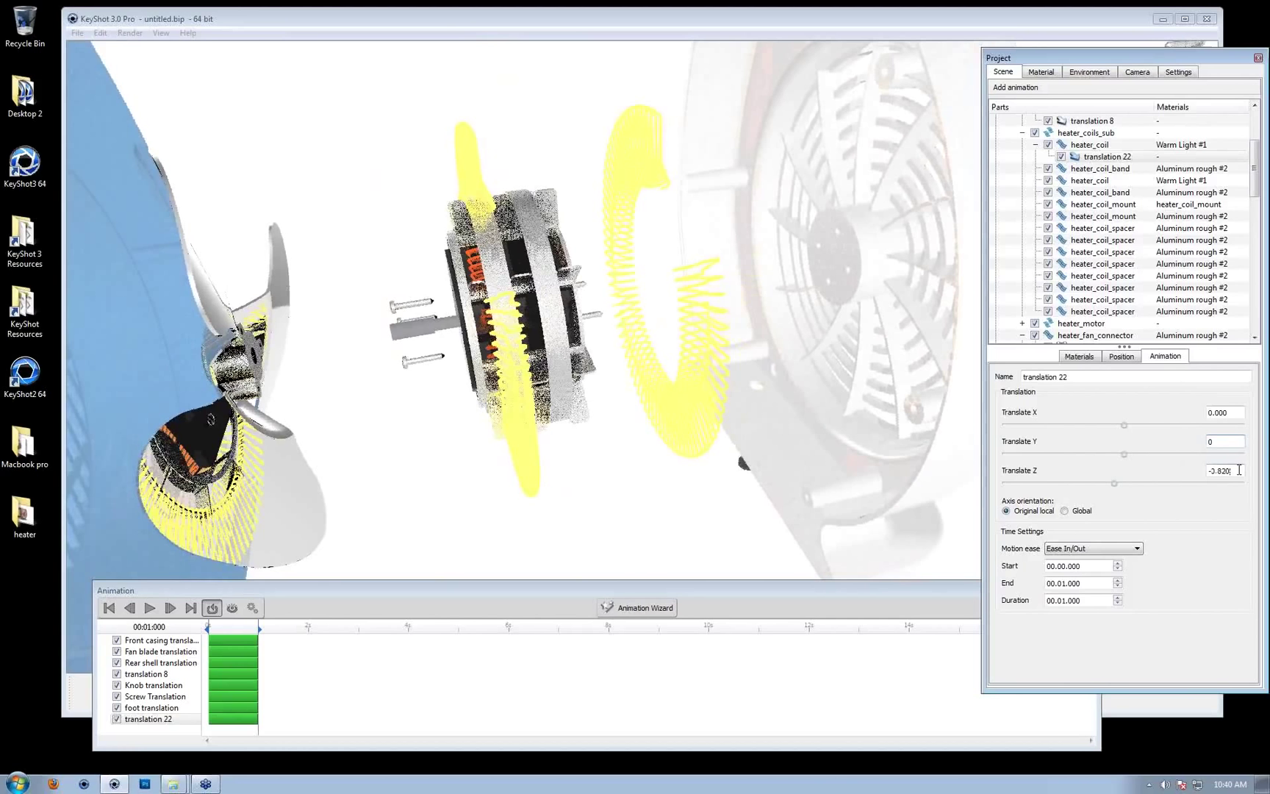
pyautogui.press('BackSpace')
pyautogui.press('BackSpace')
pyautogui.press('BackSpace')
pyautogui.press('BackSpace')
pyautogui.press('BackSpace')
pyautogui.press('BackSpace')
pyautogui.write('-1/5')
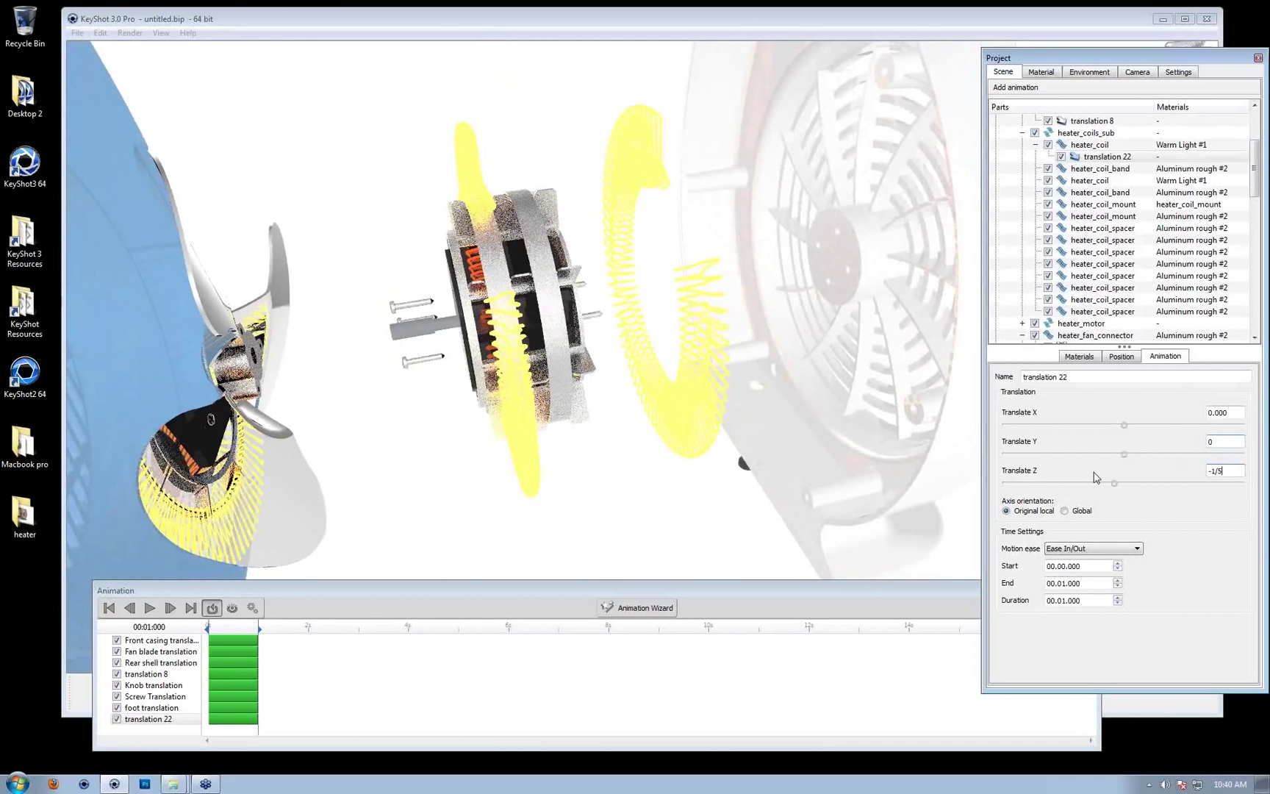
pyautogui.press('BackSpace')
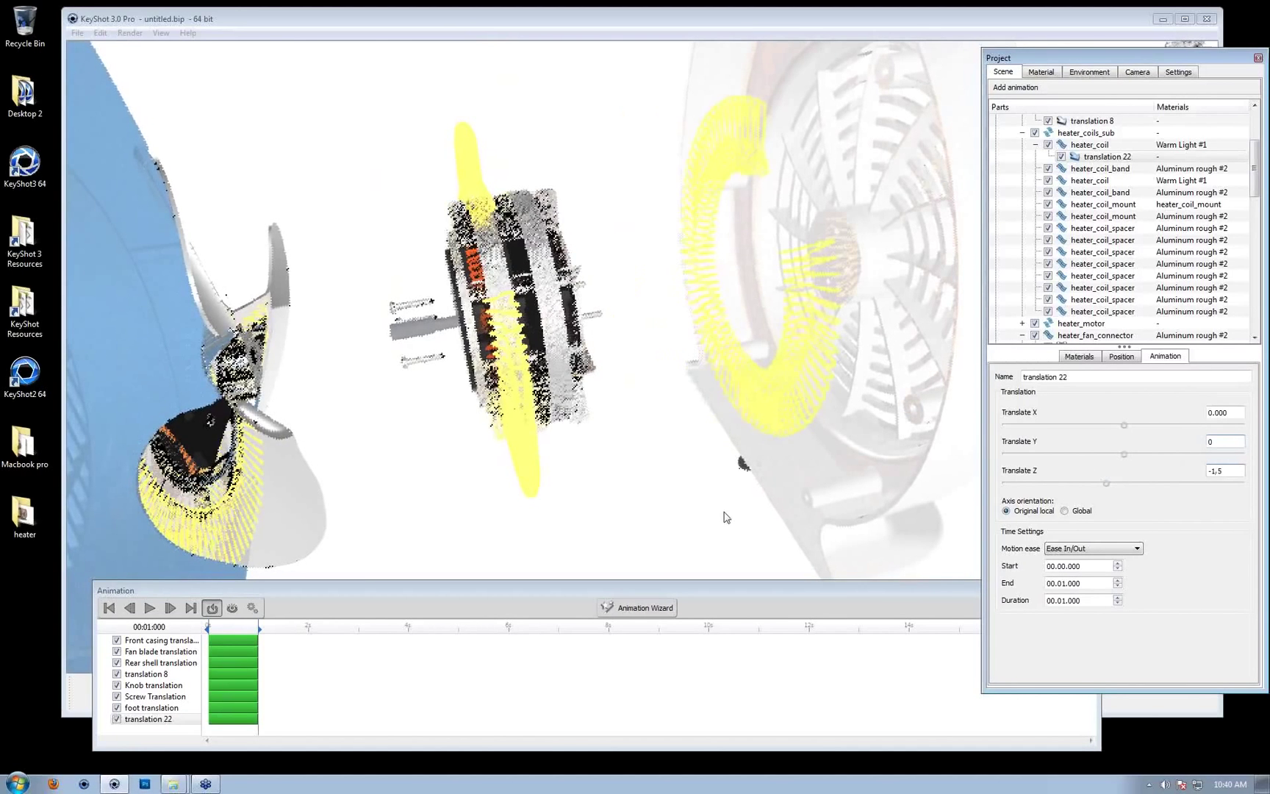
# Rename the first heater_coil's translation as "coil translation 1"
pyautogui.click(527, 445)
pyautogui.moveTo(647, 383); pyautogui.dragTo(702, 363)
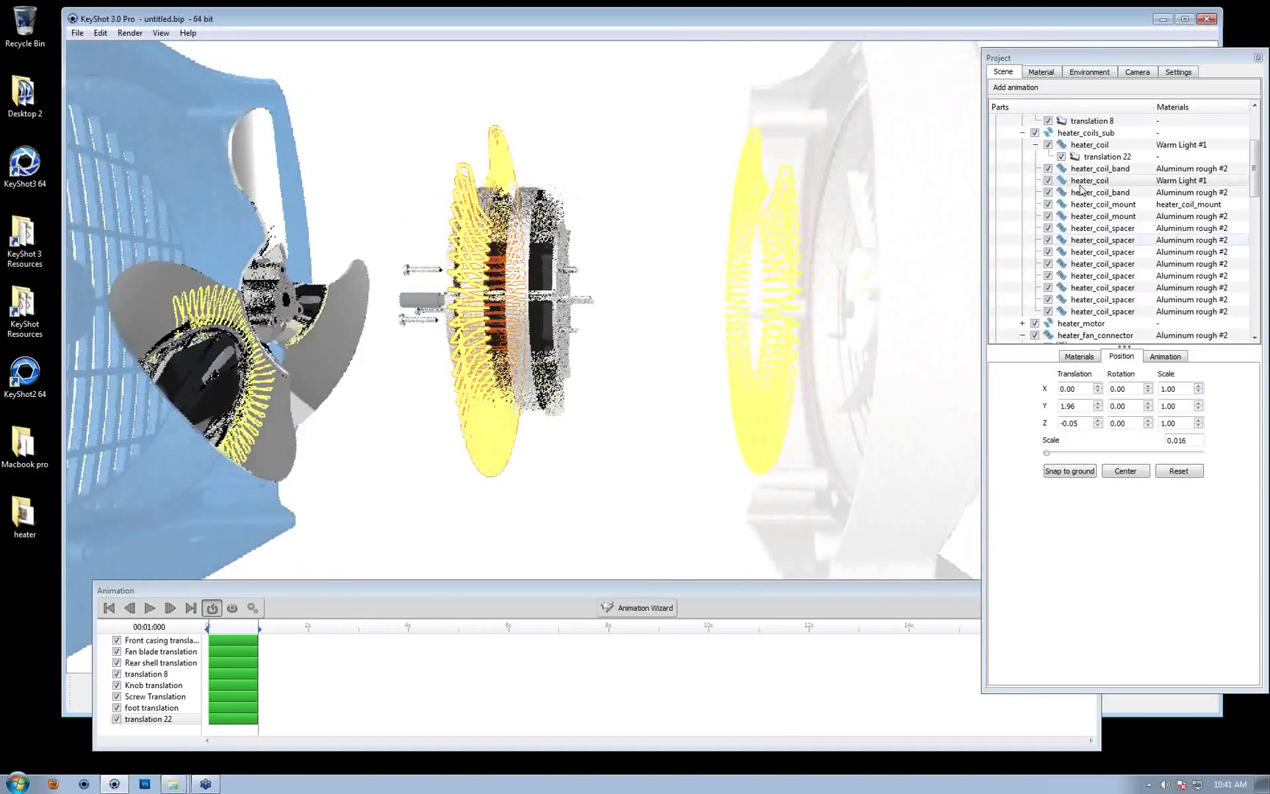
pyautogui.click(1105, 156)
pyautogui.tripleClick(1109, 375)
pyautogui.write('coil translation 1')
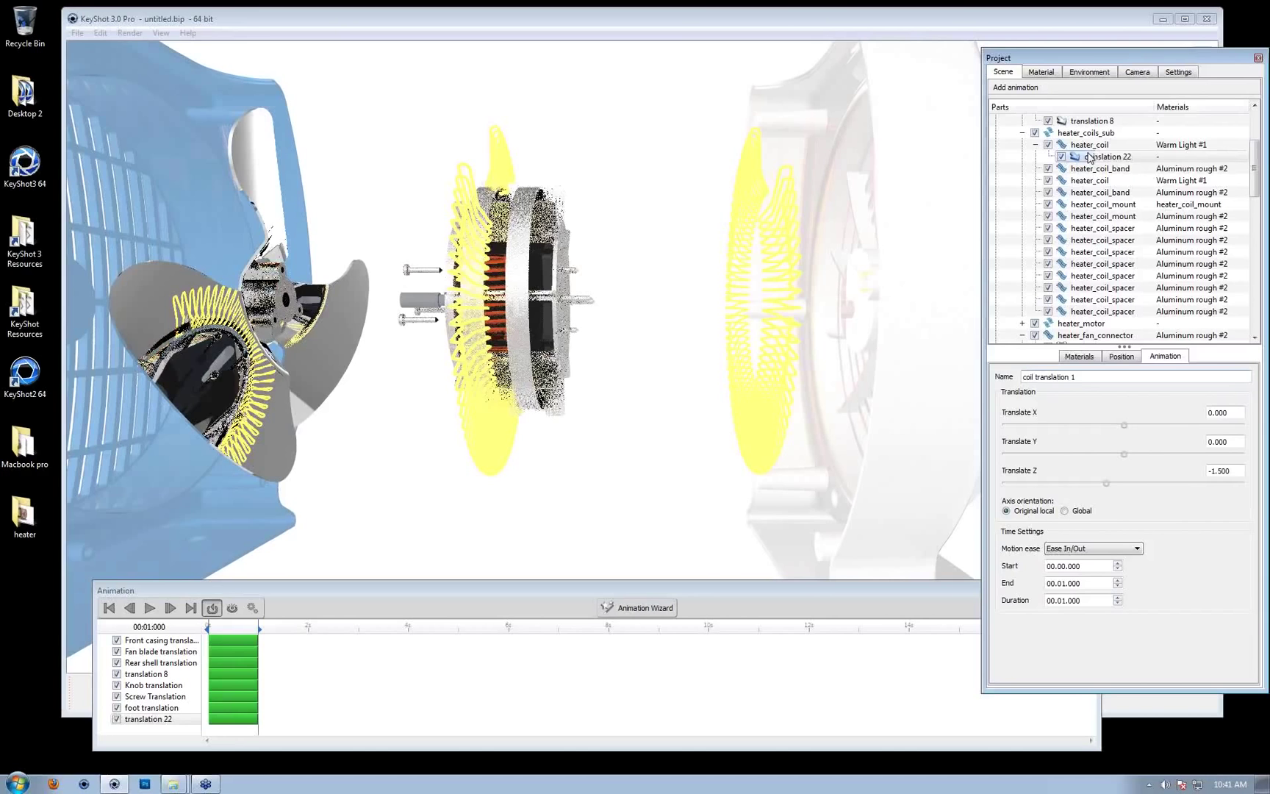
# Paste the coil translation onto the second heater_coil as an unlinked animation and set its Z distance to -1
pyautogui.click(1090, 180)
pyautogui.rightClick(1100, 181)
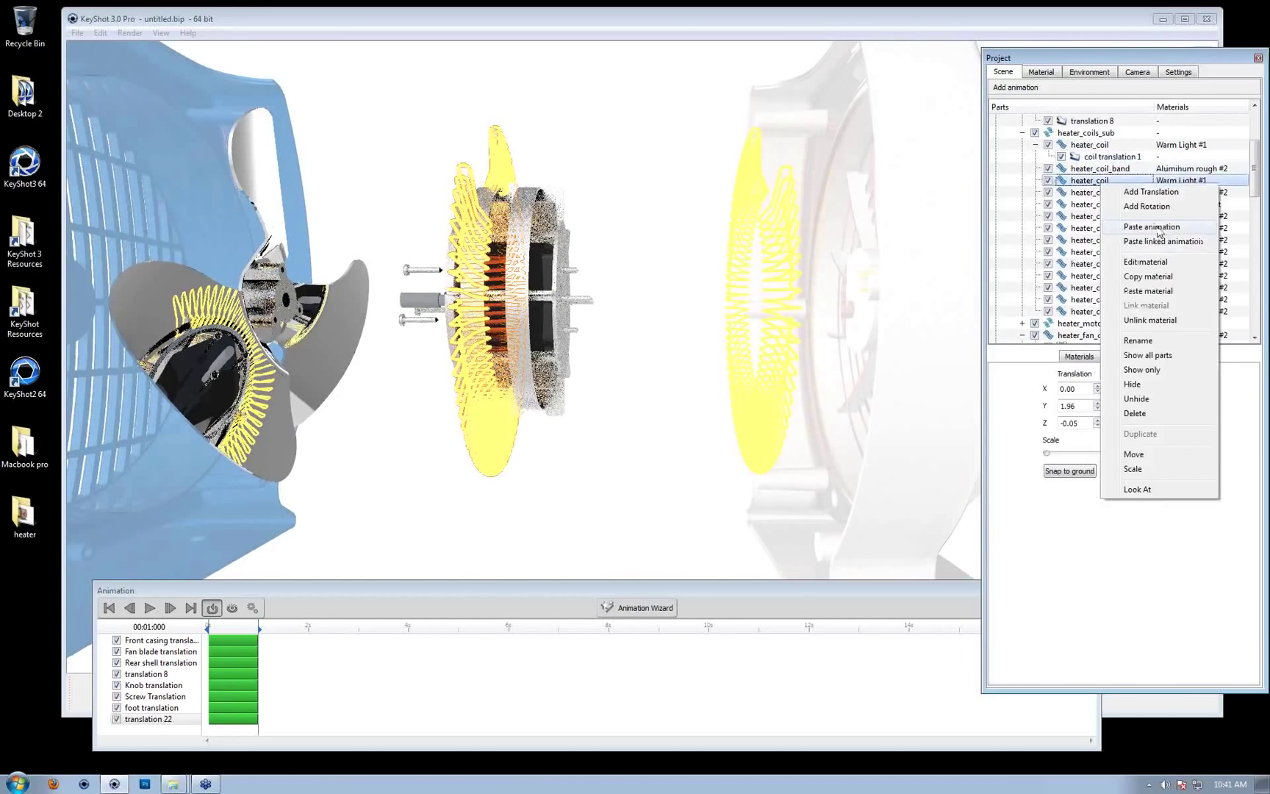
pyautogui.click(1169, 229)
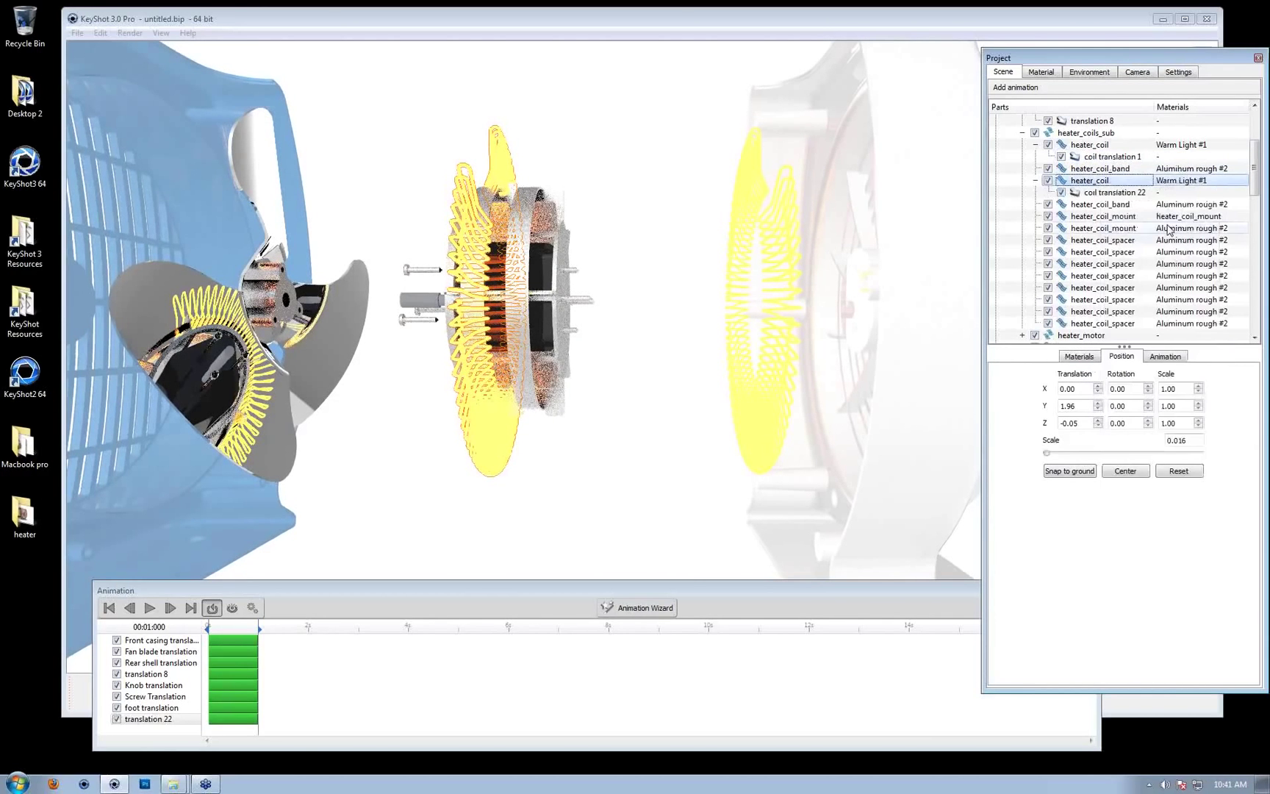
pyautogui.click(1110, 192)
pyautogui.doubleClick(1226, 470)
pyautogui.write('-1')
pyautogui.press('Return')
pyautogui.click(637, 400)
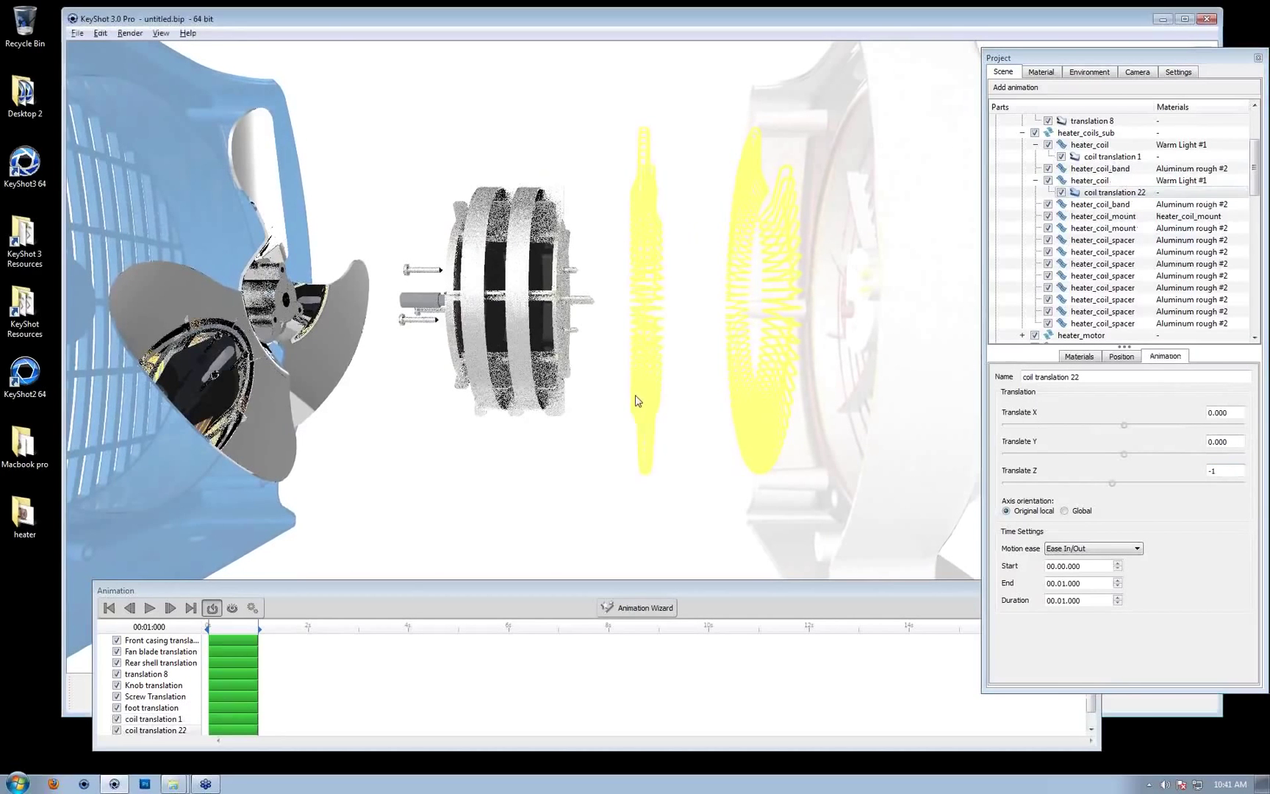
pyautogui.moveTo(637, 401); pyautogui.dragTo(608, 413)
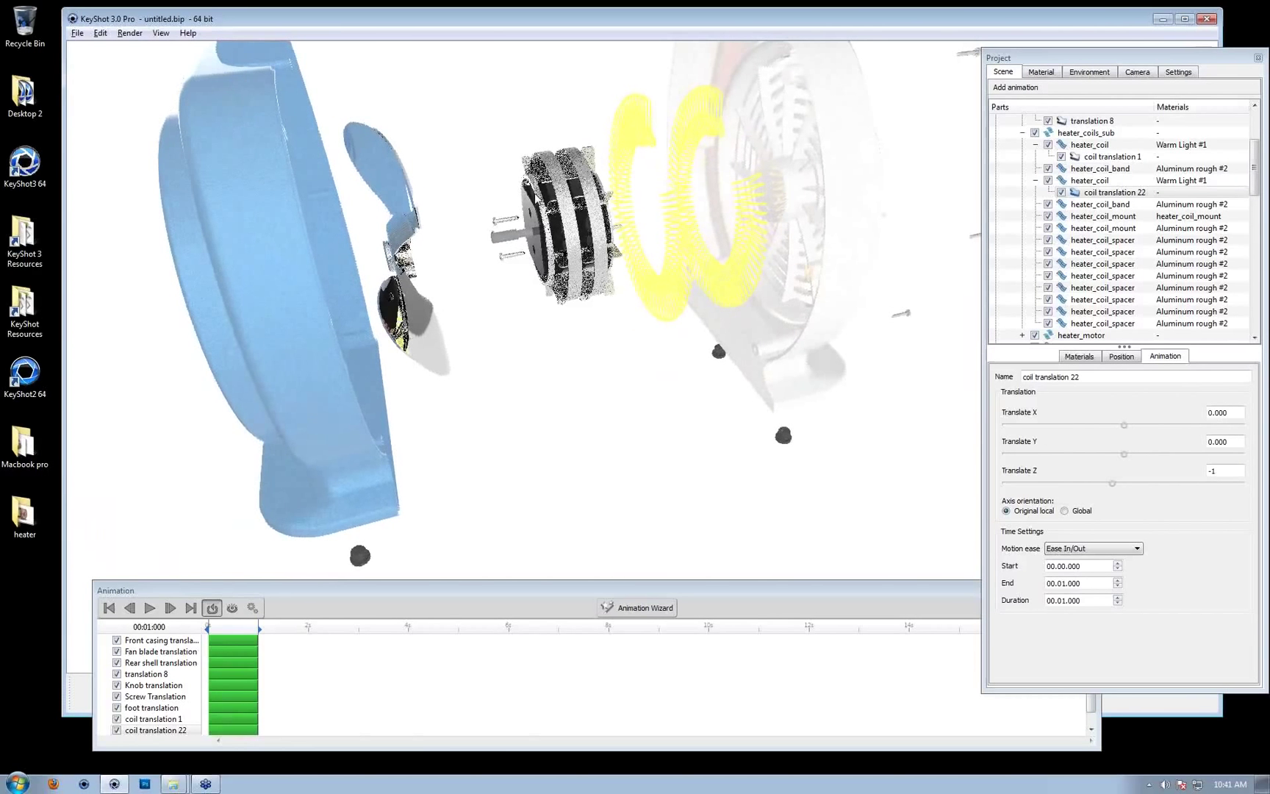
pyautogui.moveTo(605, 246); pyautogui.dragTo(704, 306)
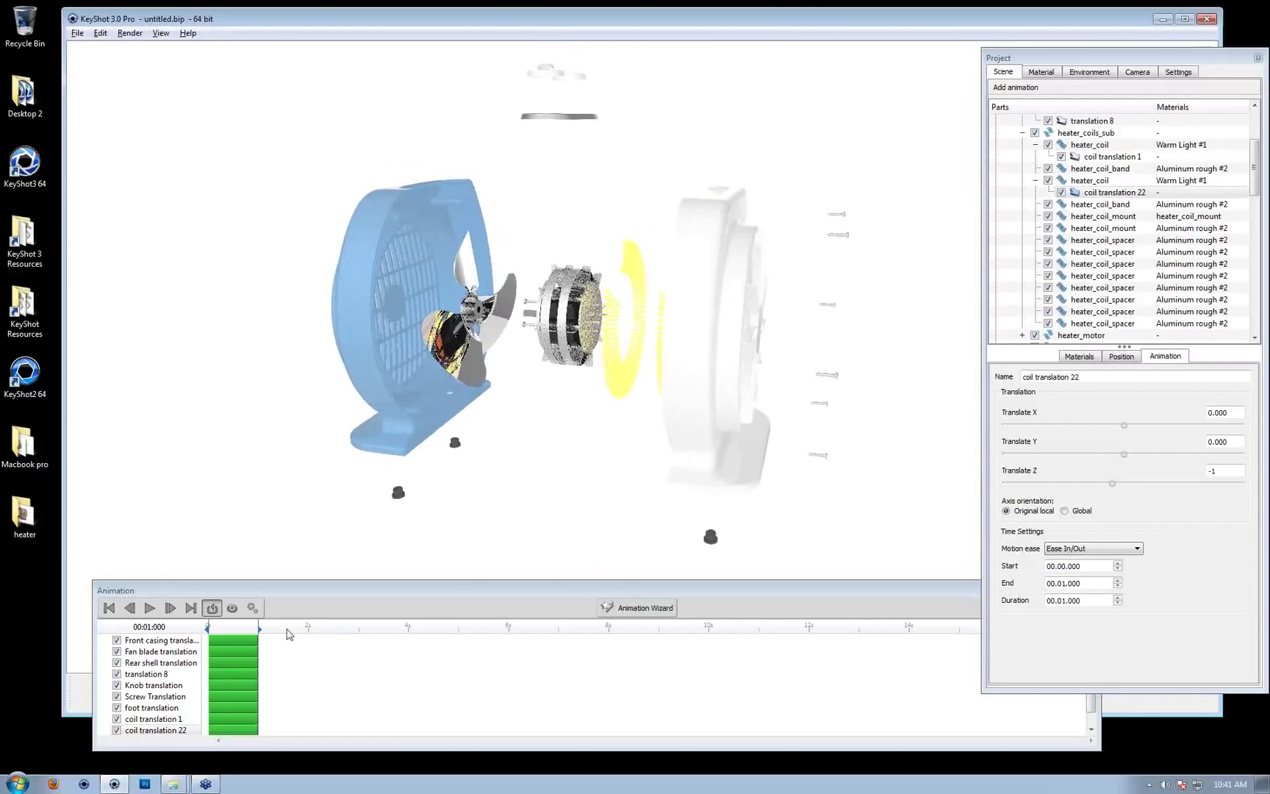
# Enlarge the Animation window and group all the listed translations, from front casing to coil, in a folder named "Explode out"
pyautogui.moveTo(258, 625)
pyautogui.mouseDown()
pyautogui.moveTo(210, 624)
pyautogui.moveTo(241, 624)
pyautogui.mouseUp()
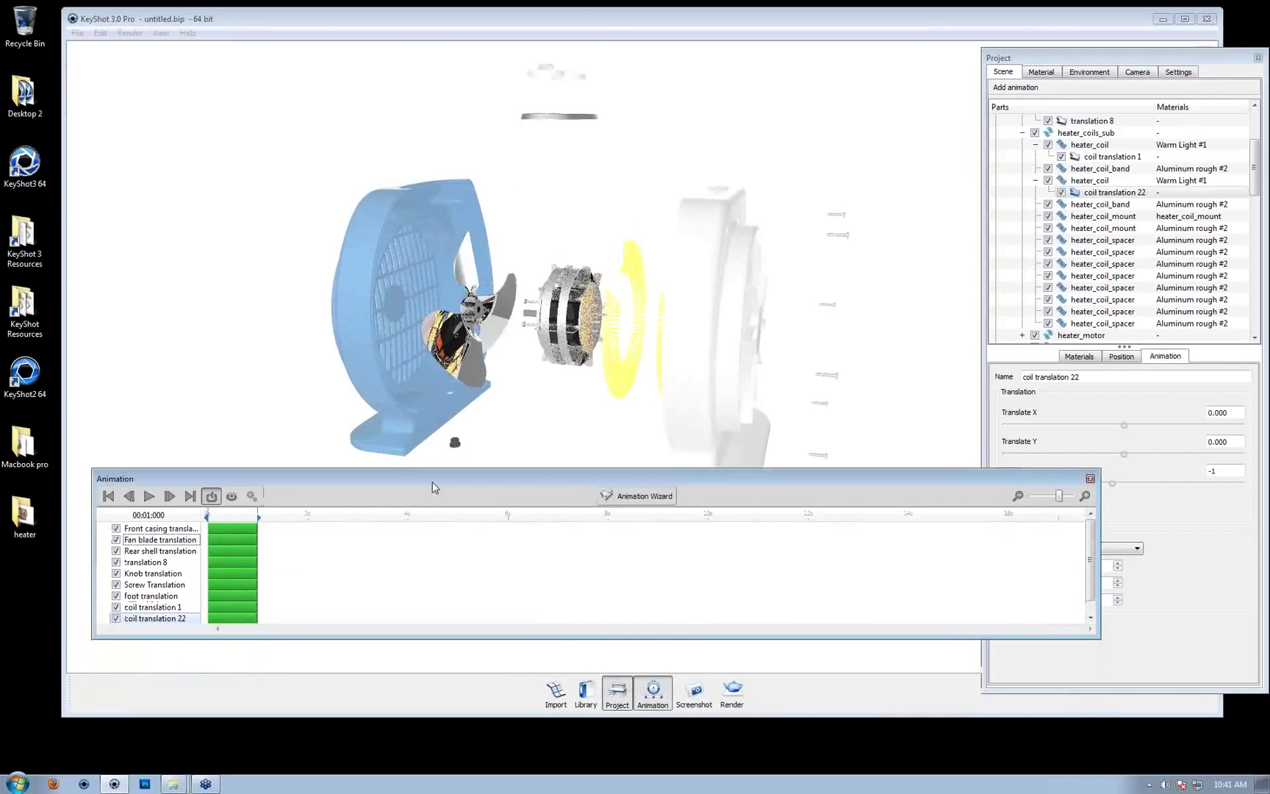
pyautogui.moveTo(562, 638); pyautogui.dragTo(560, 712)
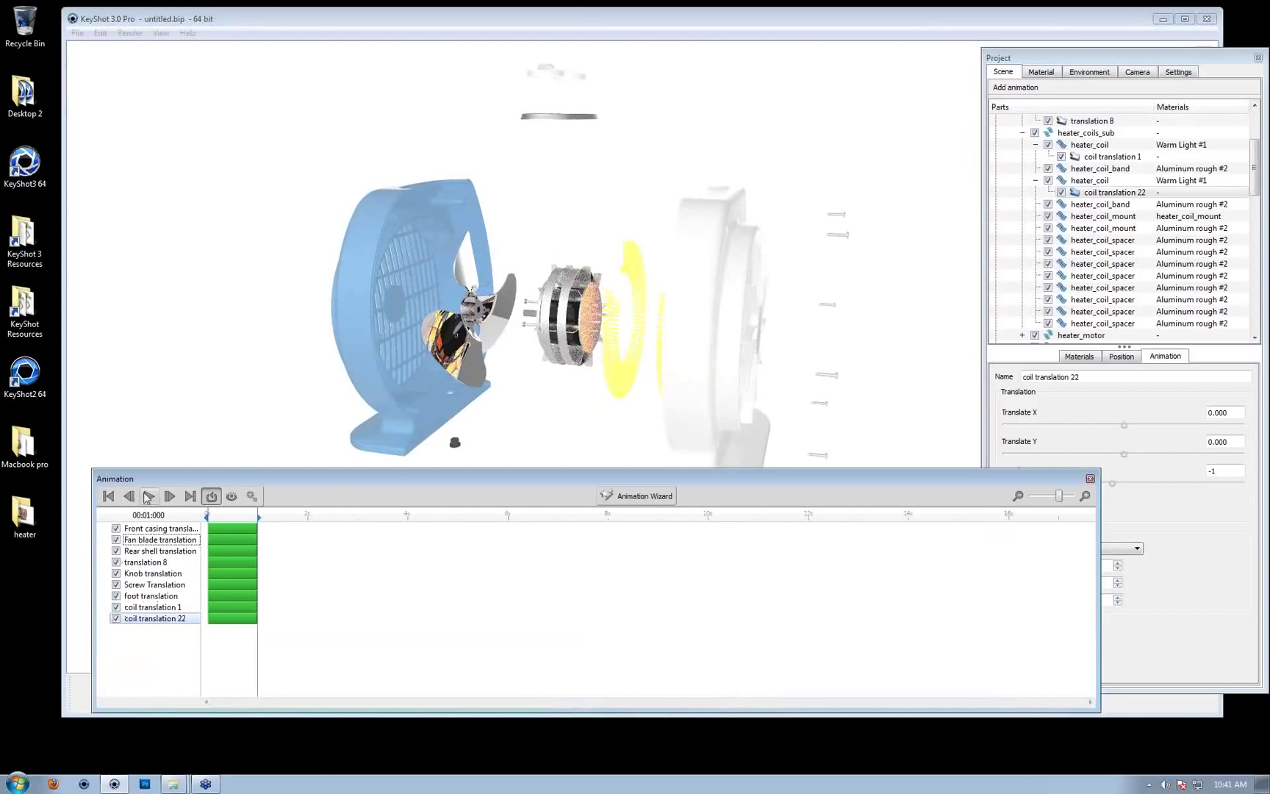
pyautogui.moveTo(244, 527); pyautogui.dragTo(214, 539)
pyautogui.click(182, 530)
pyautogui.rightClick(177, 531)
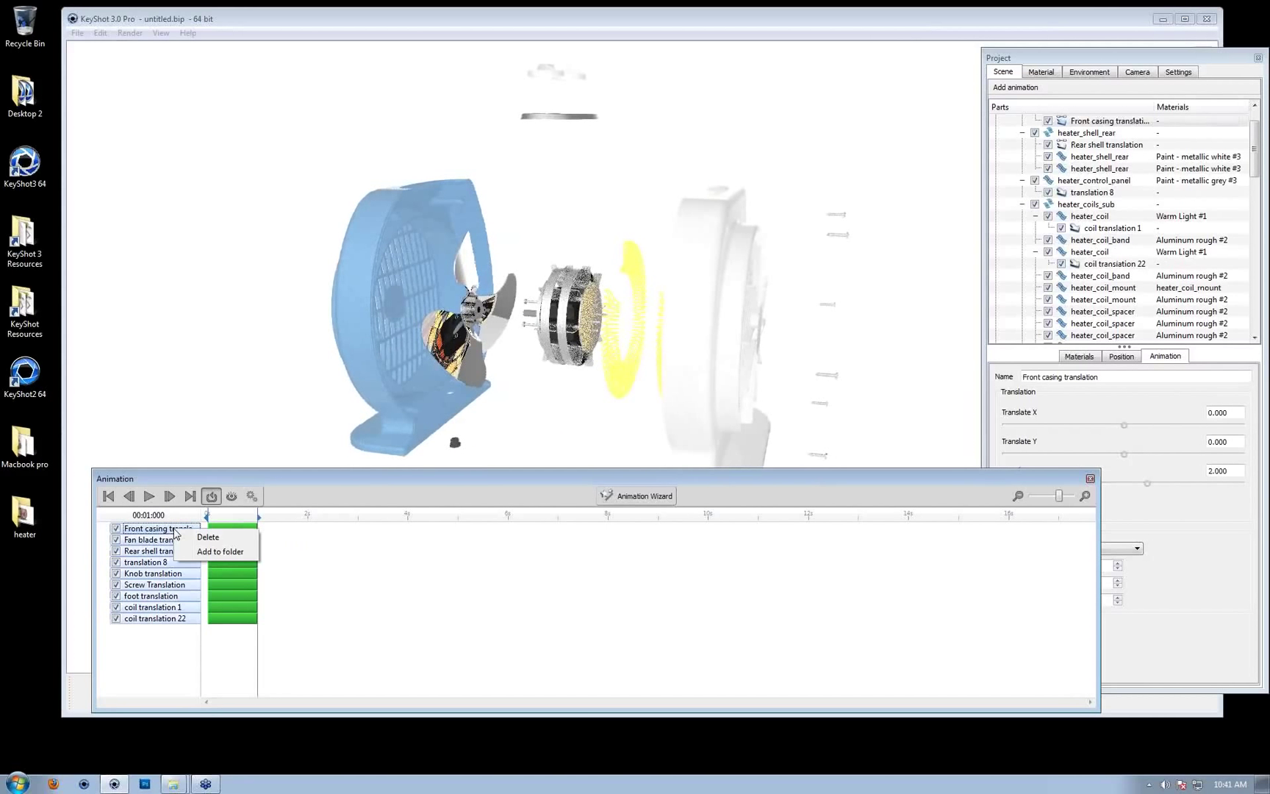
pyautogui.click(208, 553)
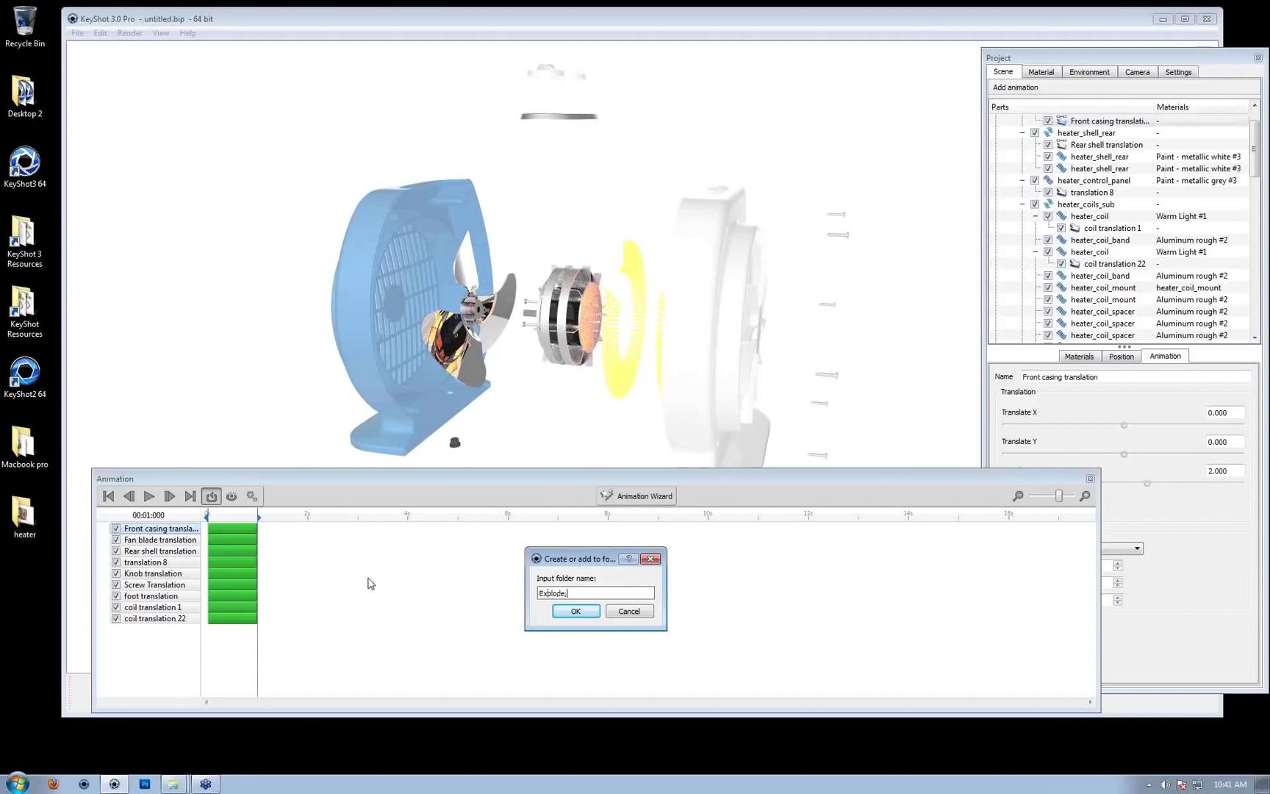
pyautogui.write('out')
pyautogui.press('Return')
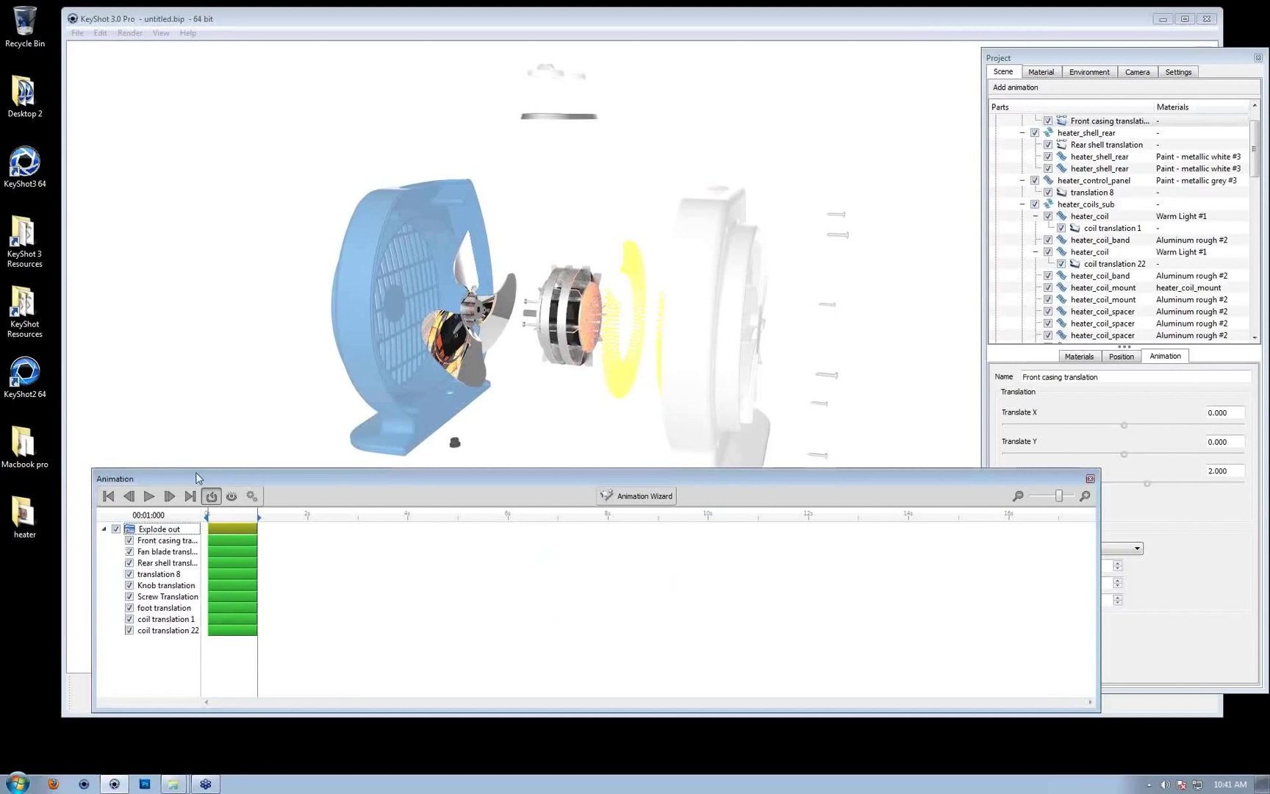
# Collapse the "Explode out" folder, try to adjust its time bar, and dismiss the program error report
pyautogui.click(105, 529)
pyautogui.click(247, 528)
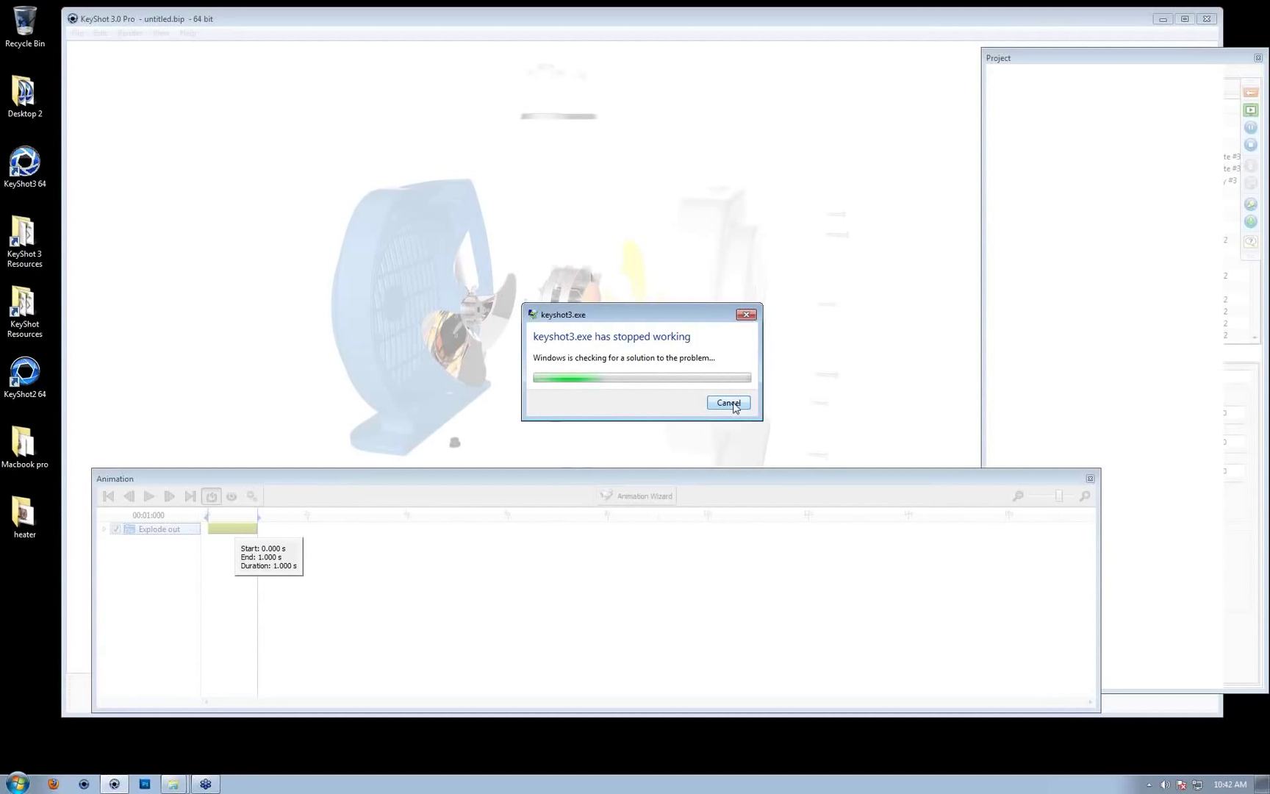
pyautogui.click(728, 403)
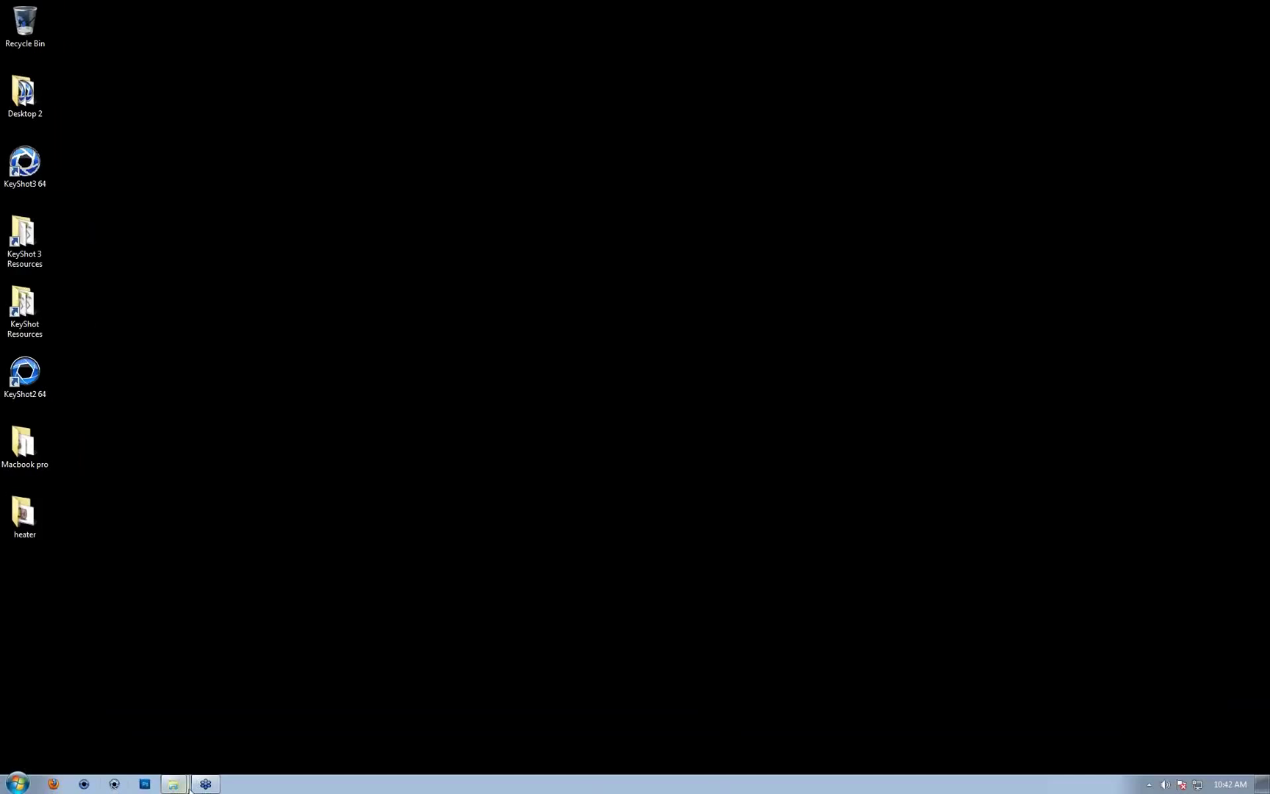
# Switch to File Explorer, open the Space_heater folder inside heater, and place its window beside the relaunched KeyShot
pyautogui.moveTo(165, 787)
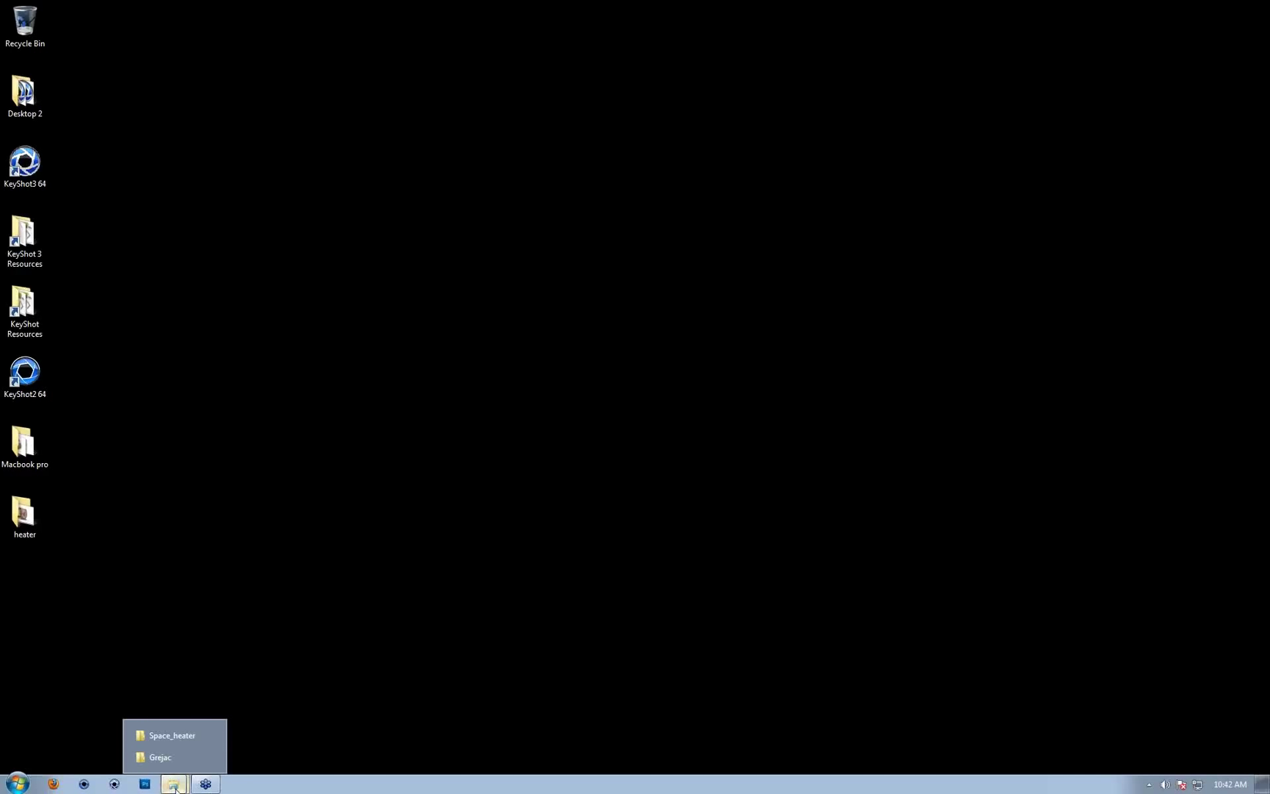
pyautogui.click(175, 756)
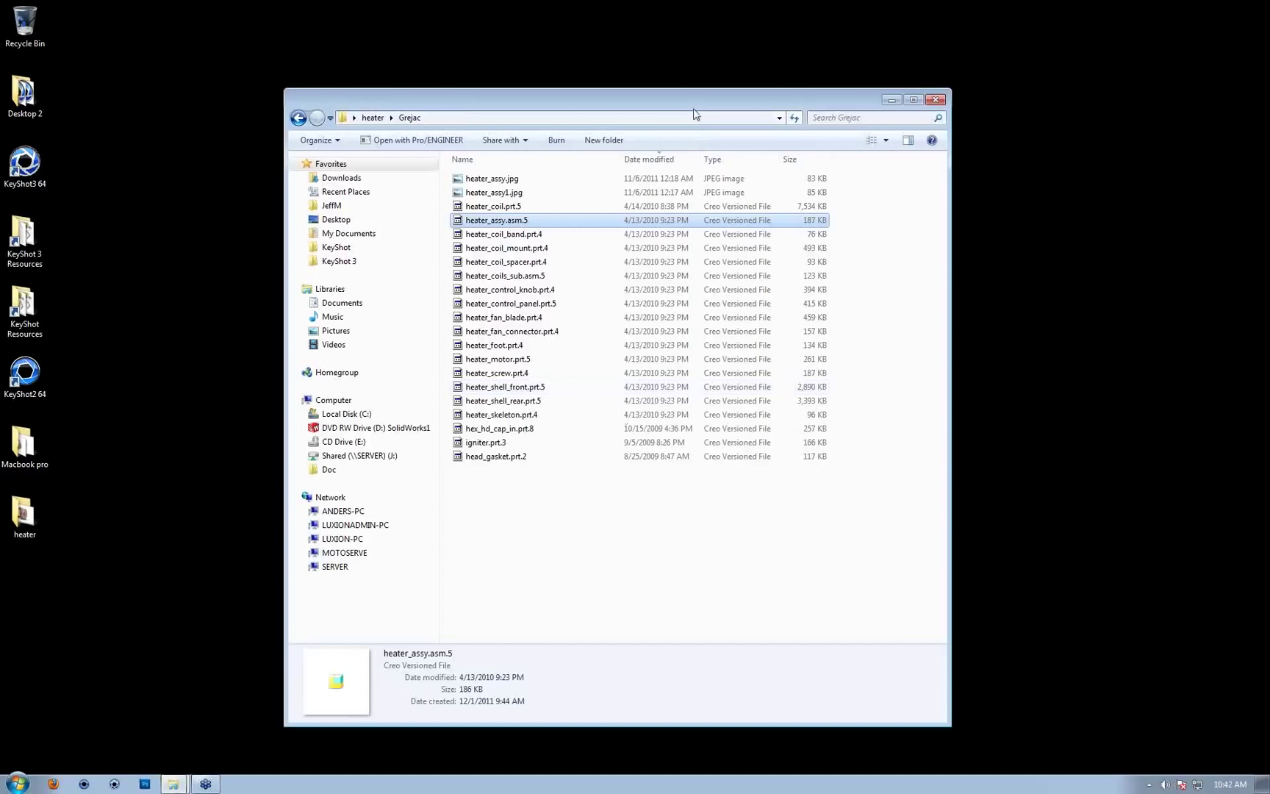
pyautogui.click(373, 117)
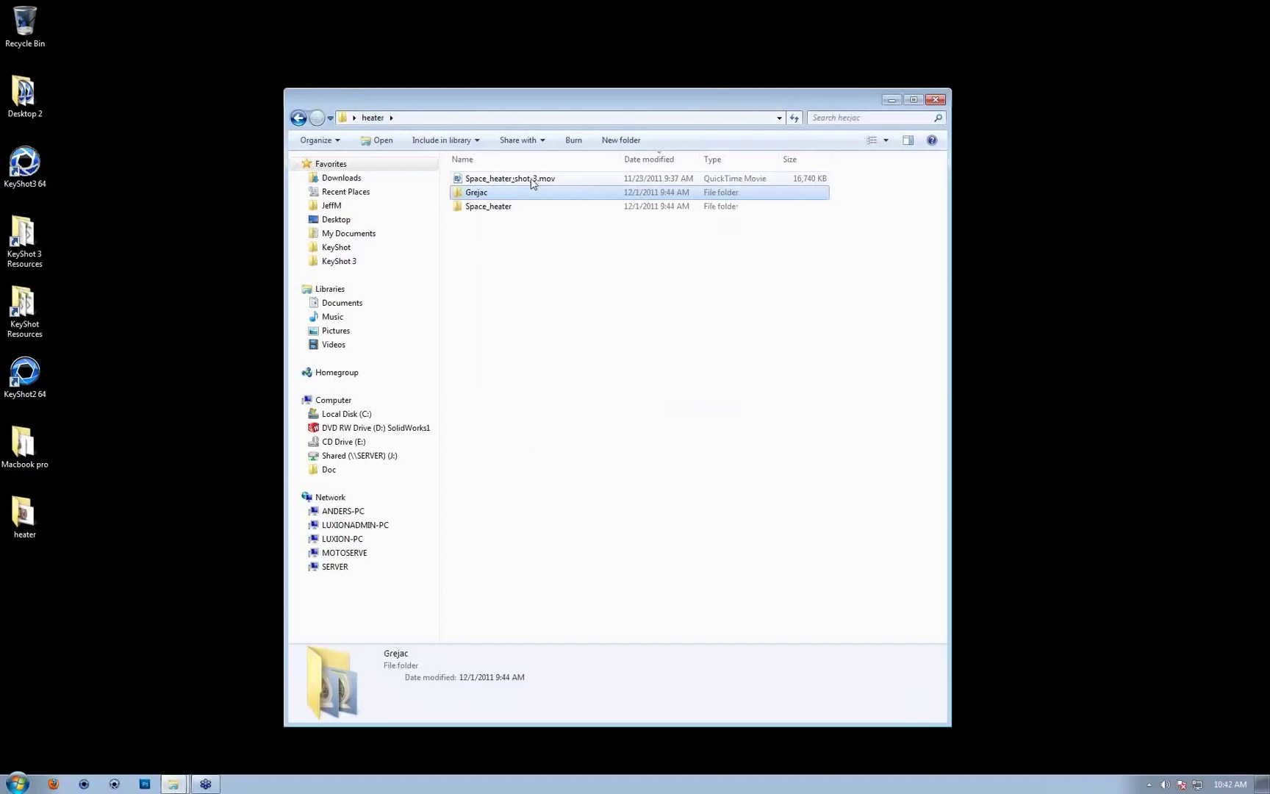
pyautogui.doubleClick(488, 206)
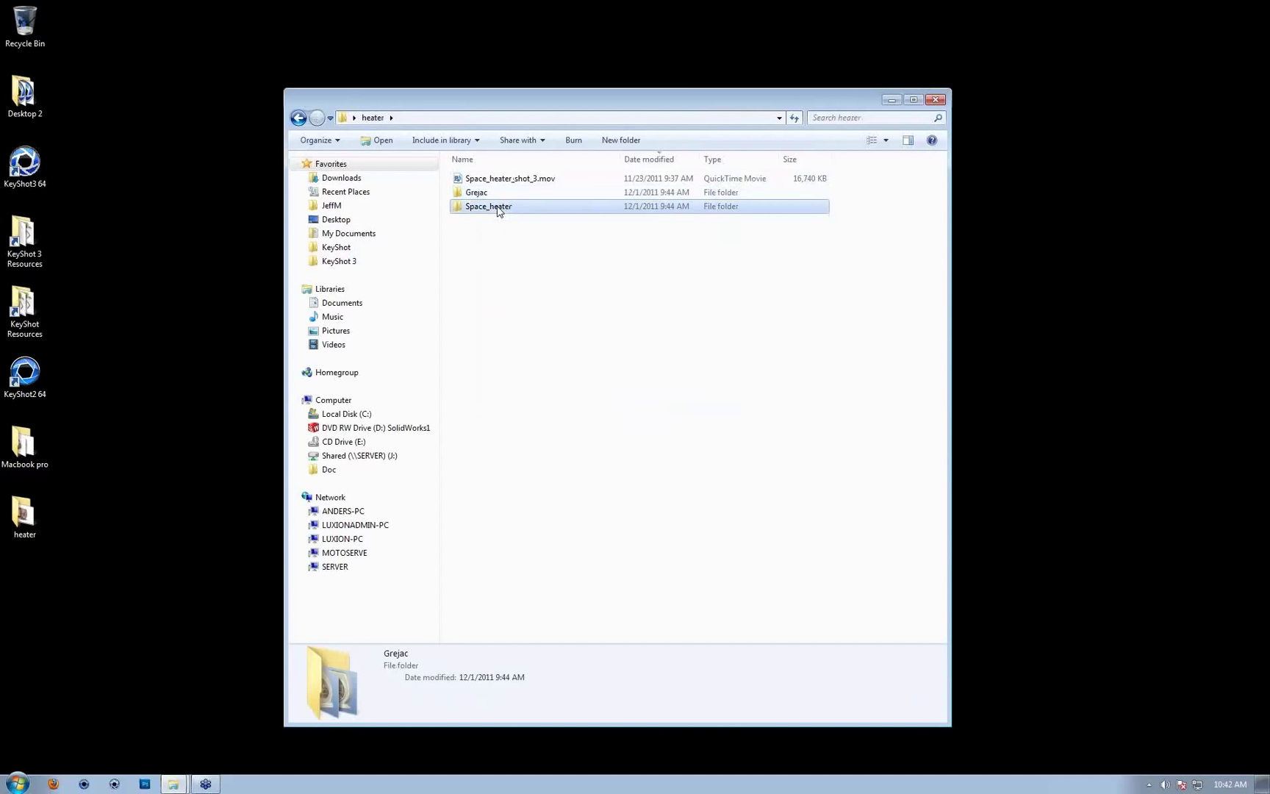
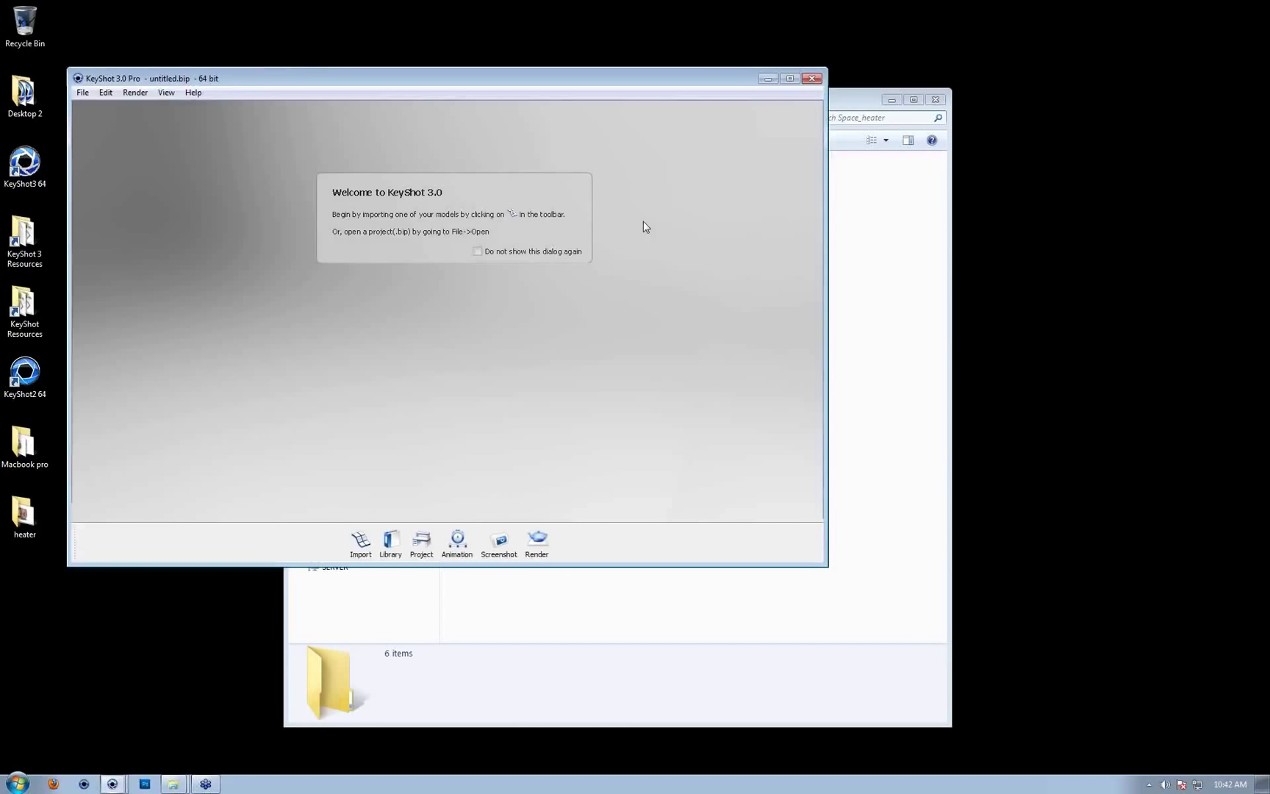
pyautogui.click(644, 226)
pyautogui.click(869, 103)
pyautogui.moveTo(869, 103); pyautogui.dragTo(1078, 120)
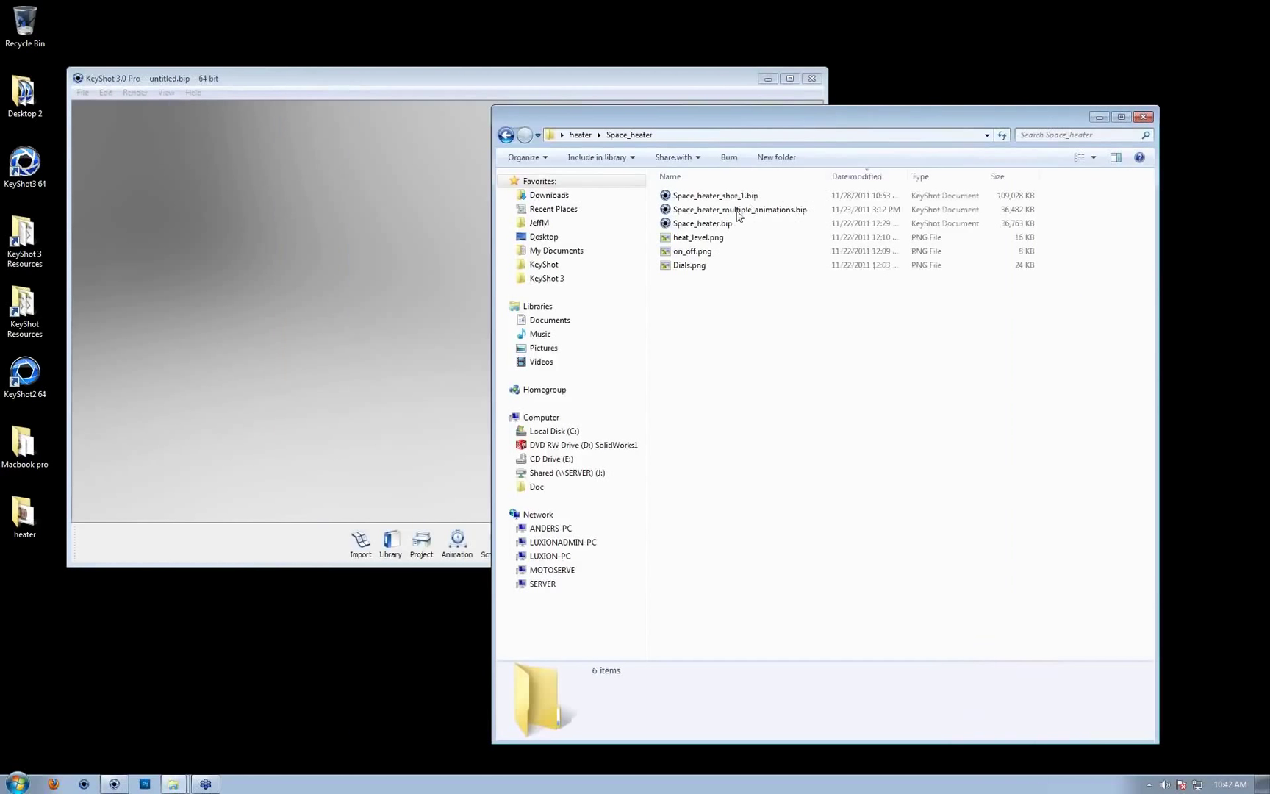
# Open Space_heater_shot_1.bip in KeyShot with the Open file import option
pyautogui.click(725, 226)
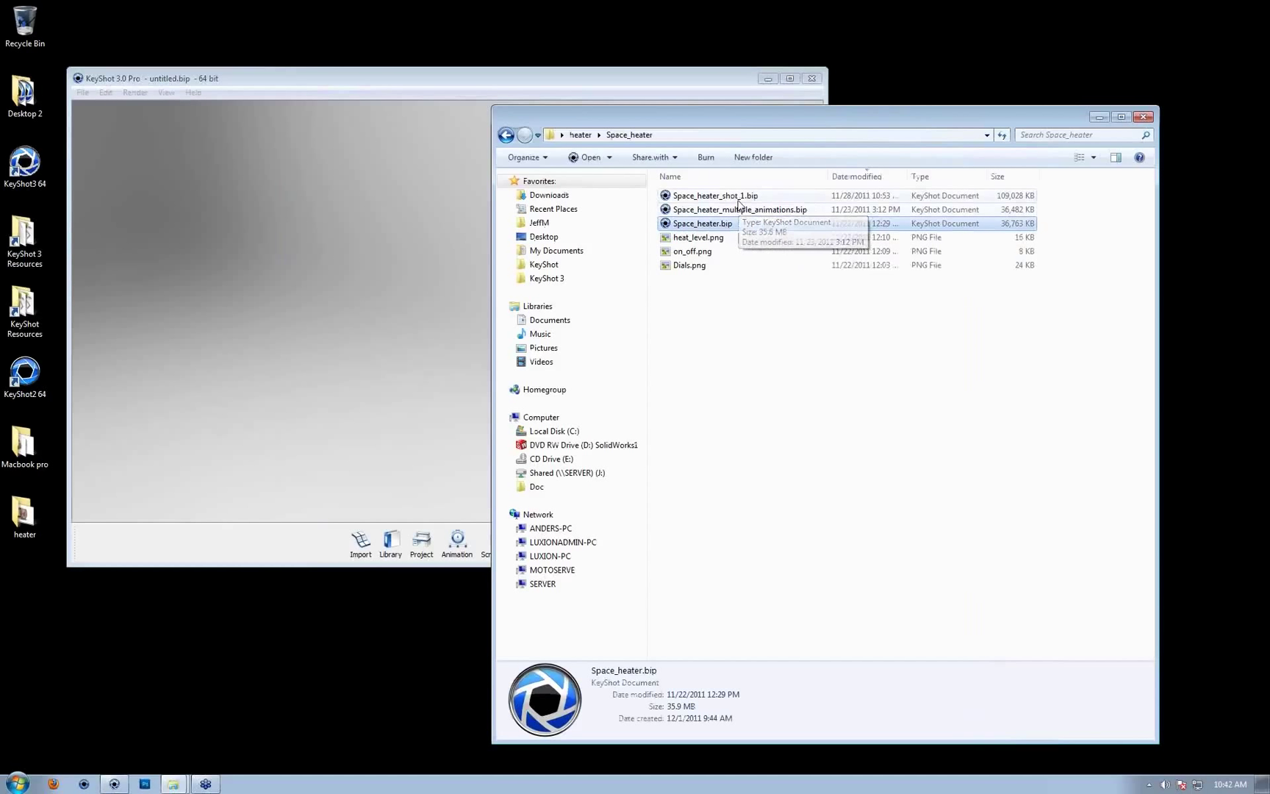
pyautogui.click(739, 197)
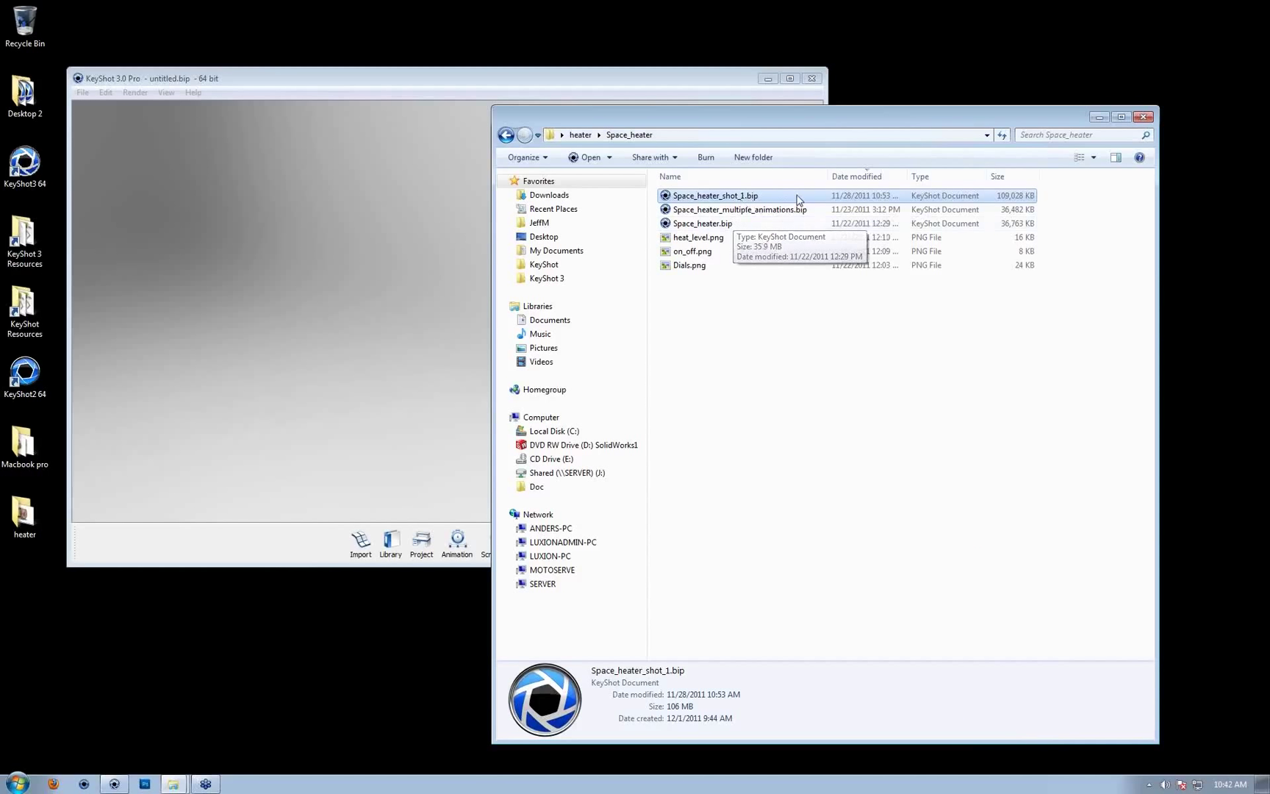
pyautogui.moveTo(732, 200); pyautogui.dragTo(284, 294)
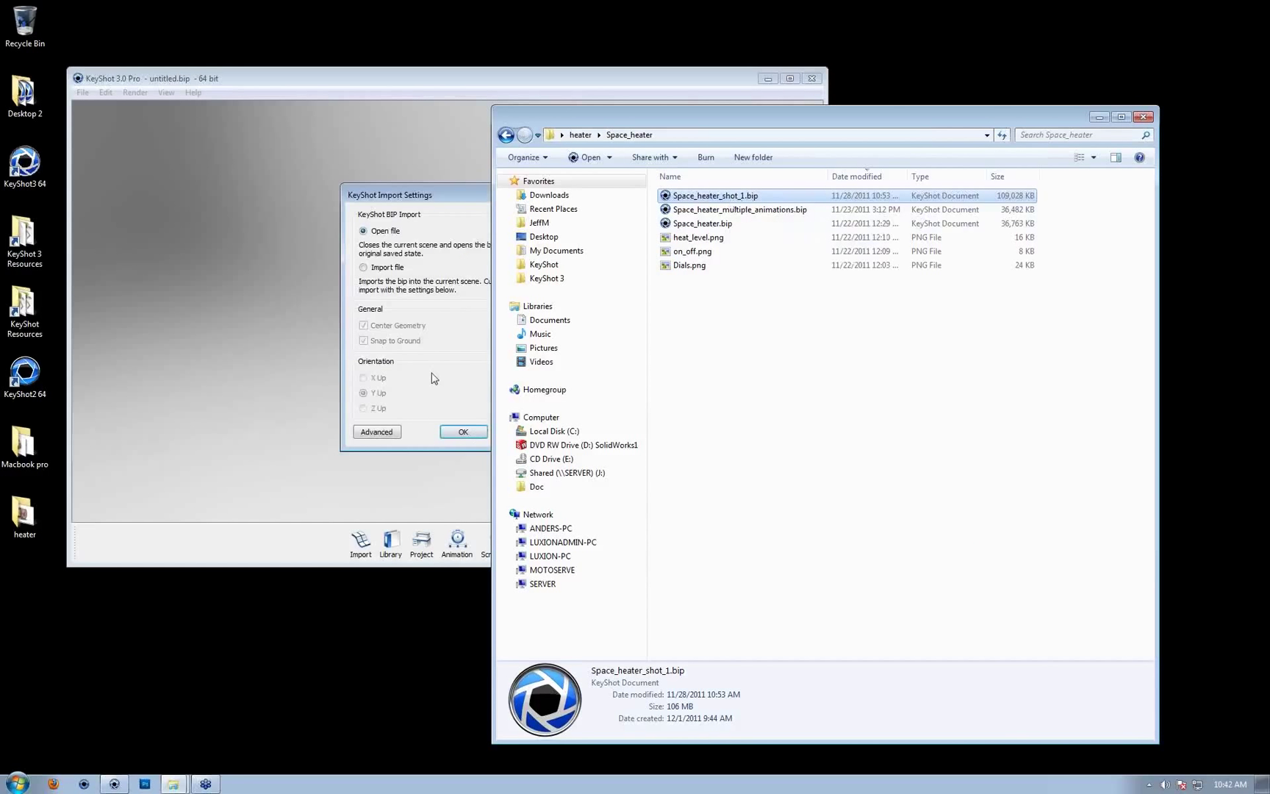
pyautogui.click(457, 433)
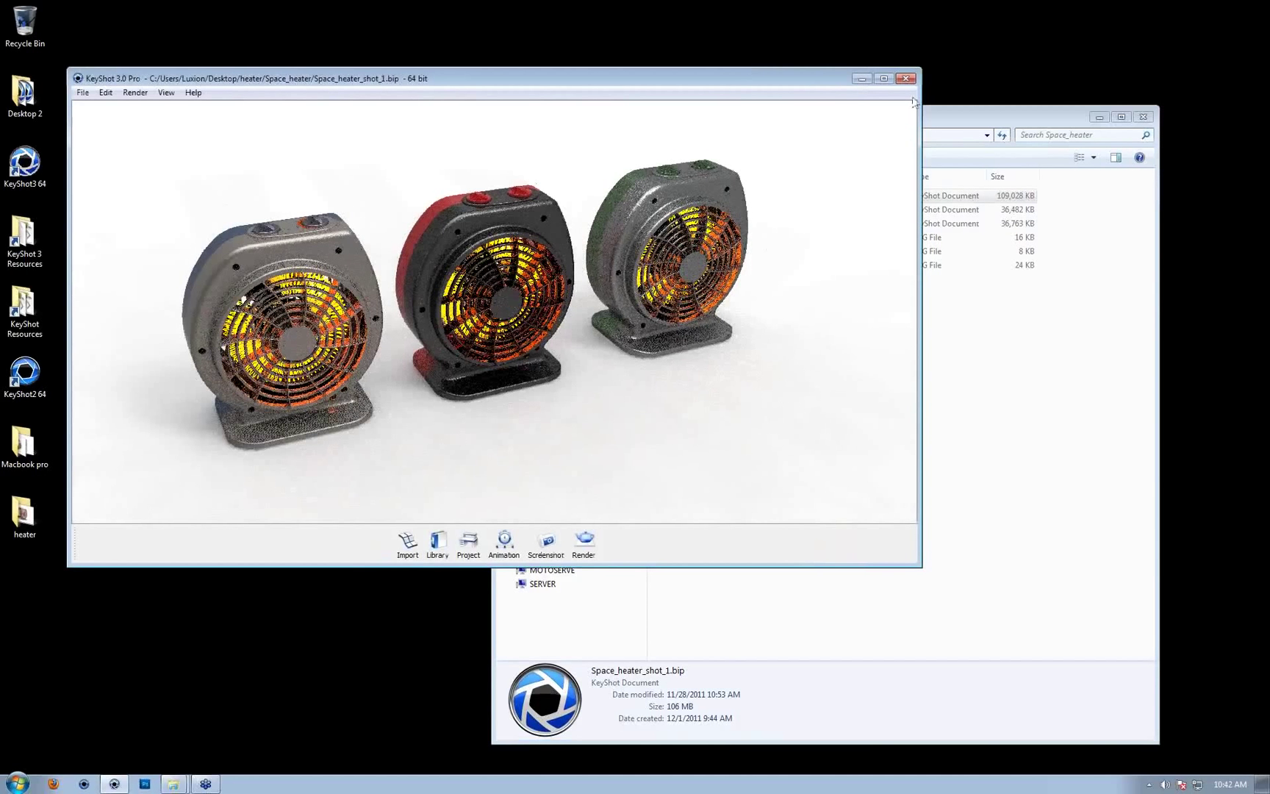
# Close the Space_heater_shot_1.bip scene and restart KeyShot
pyautogui.click(906, 78)
pyautogui.click(656, 409)
pyautogui.click(110, 786)
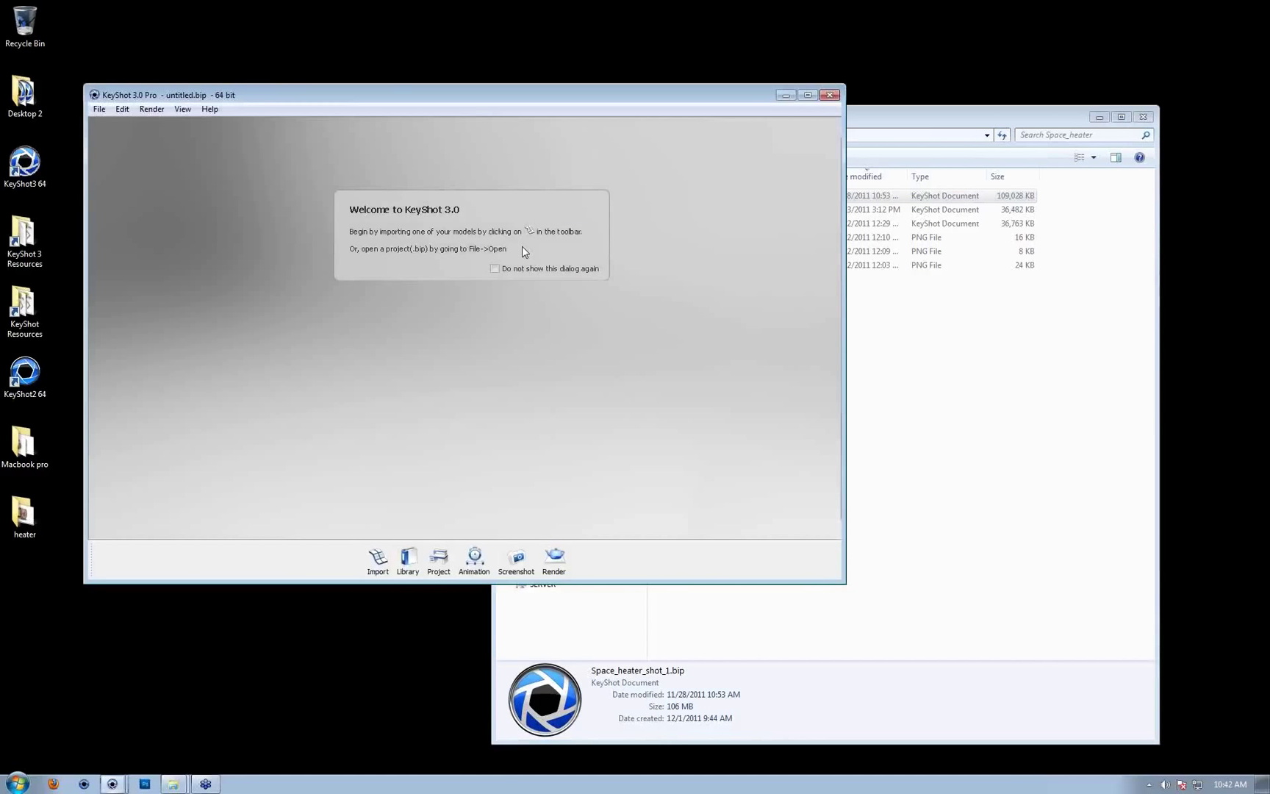
pyautogui.click(924, 377)
pyautogui.moveTo(717, 195); pyautogui.dragTo(444, 269)
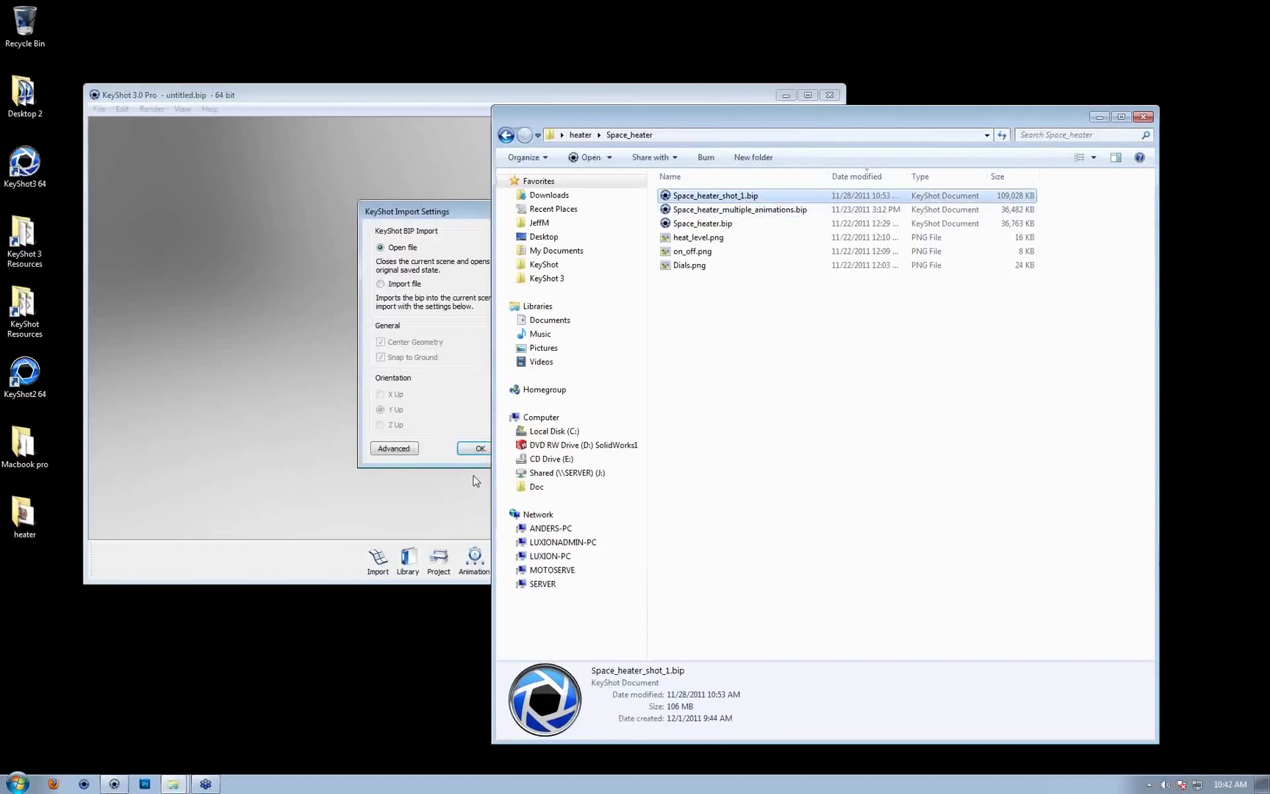
pyautogui.click(470, 393)
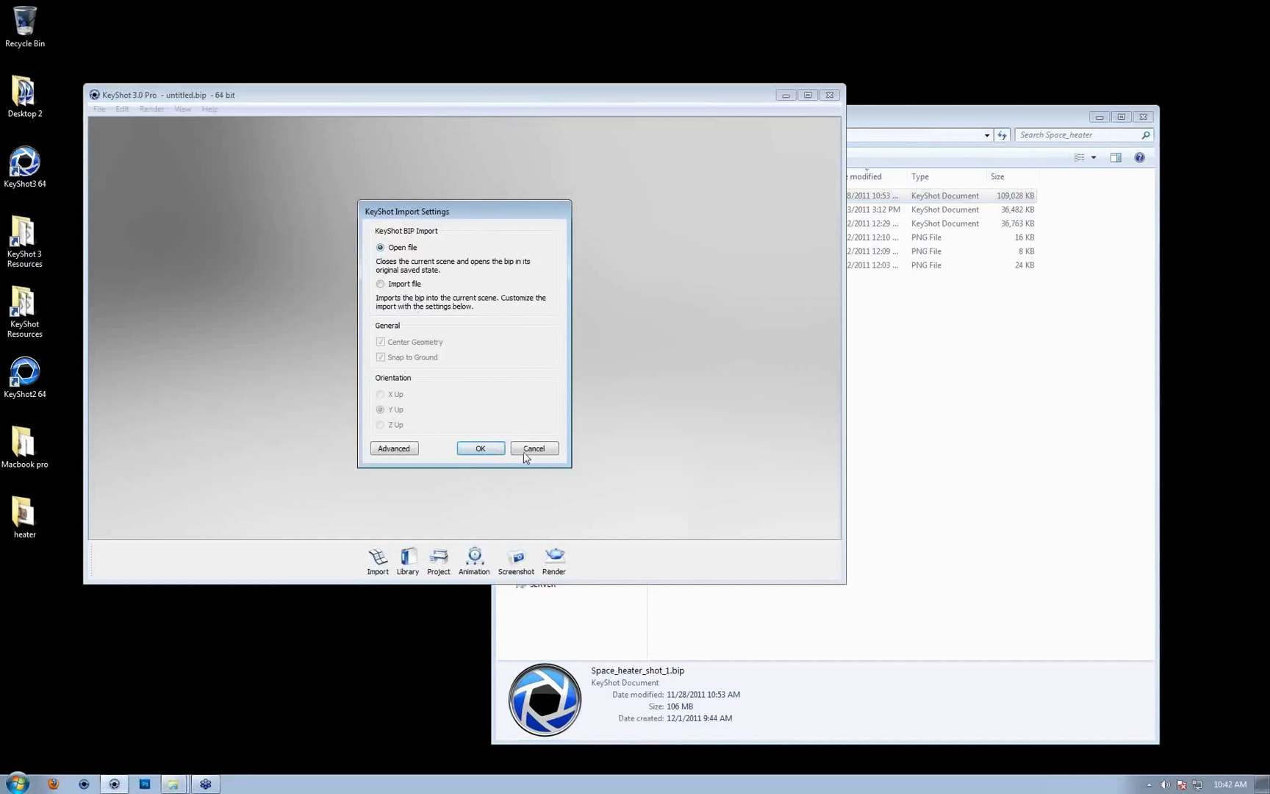
pyautogui.click(525, 449)
# Open Space_heater.bip in KeyShot with the Open file import option and bring the whole heater into view from the front
pyautogui.click(910, 396)
pyautogui.moveTo(705, 223); pyautogui.dragTo(360, 246)
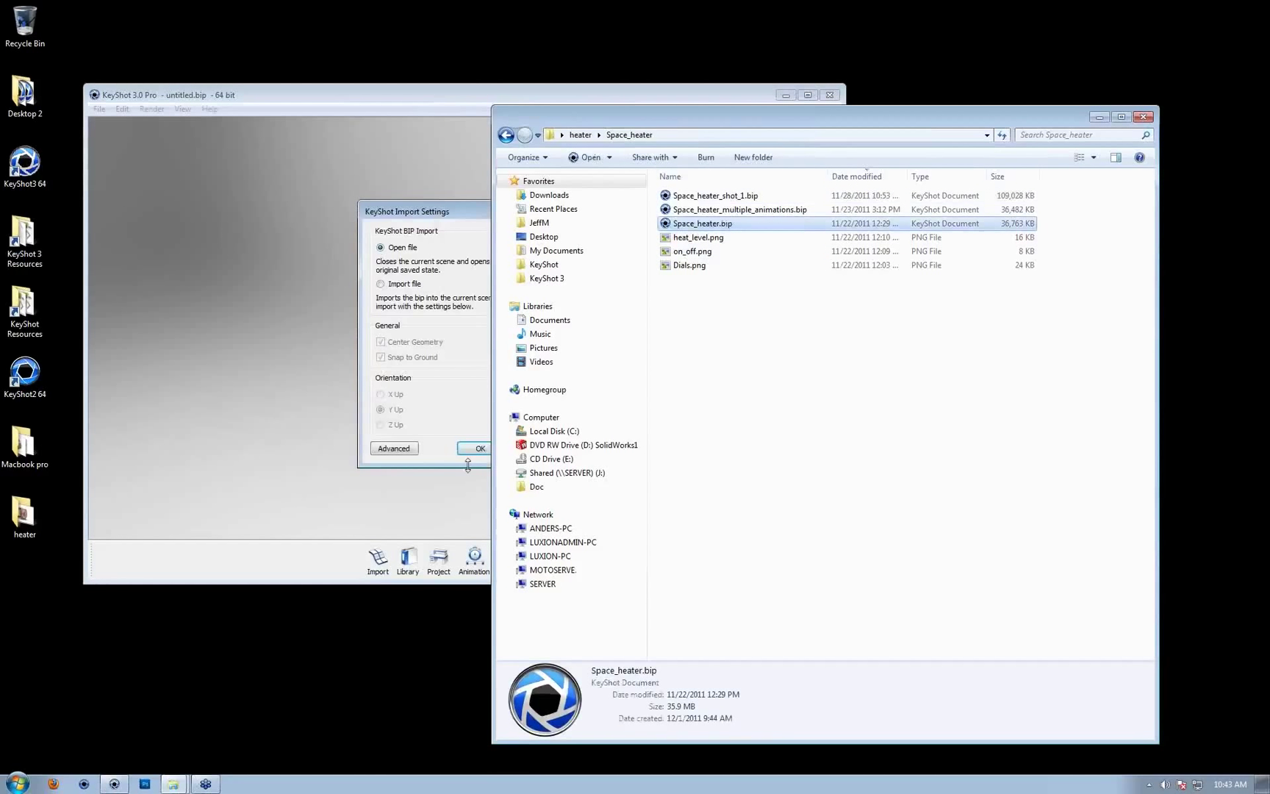
pyautogui.click(474, 452)
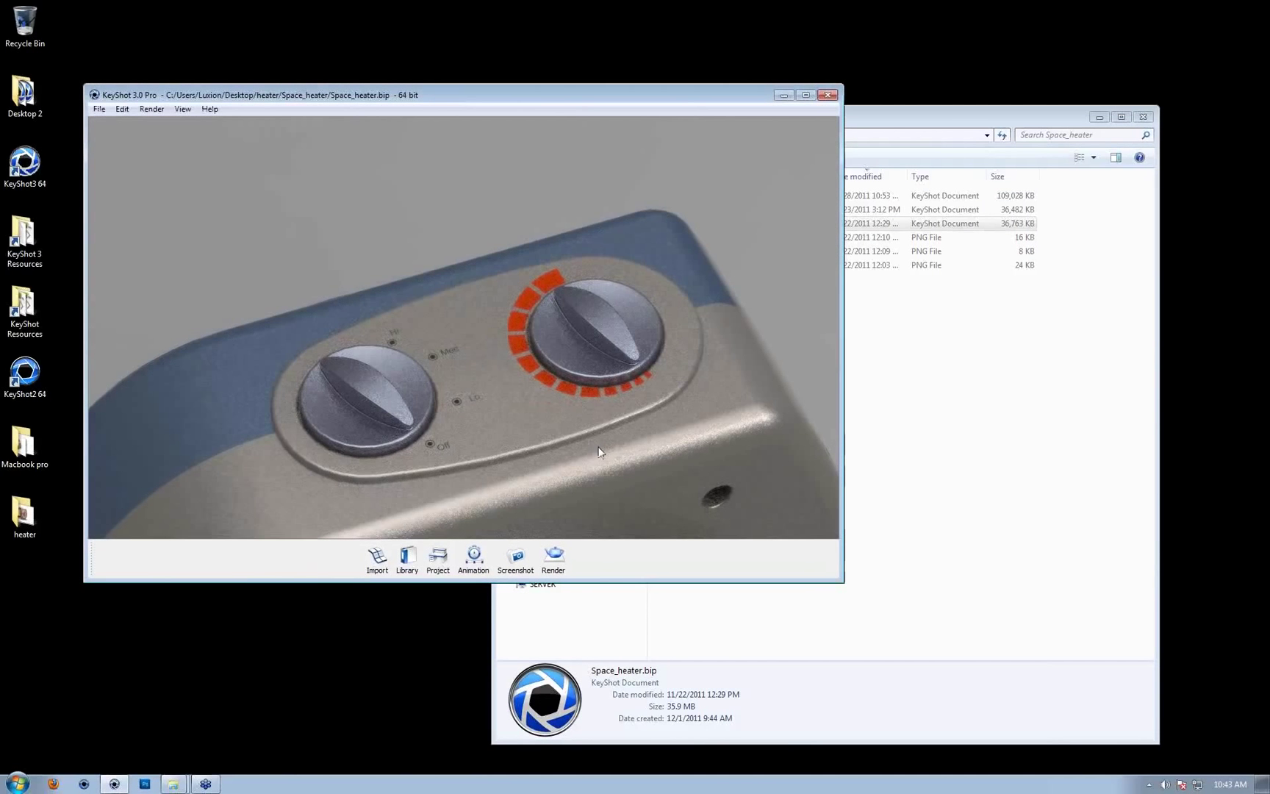
pyautogui.scroll(-8, 518, 444)
pyautogui.moveTo(529, 423); pyautogui.dragTo(550, 254, button='middle')
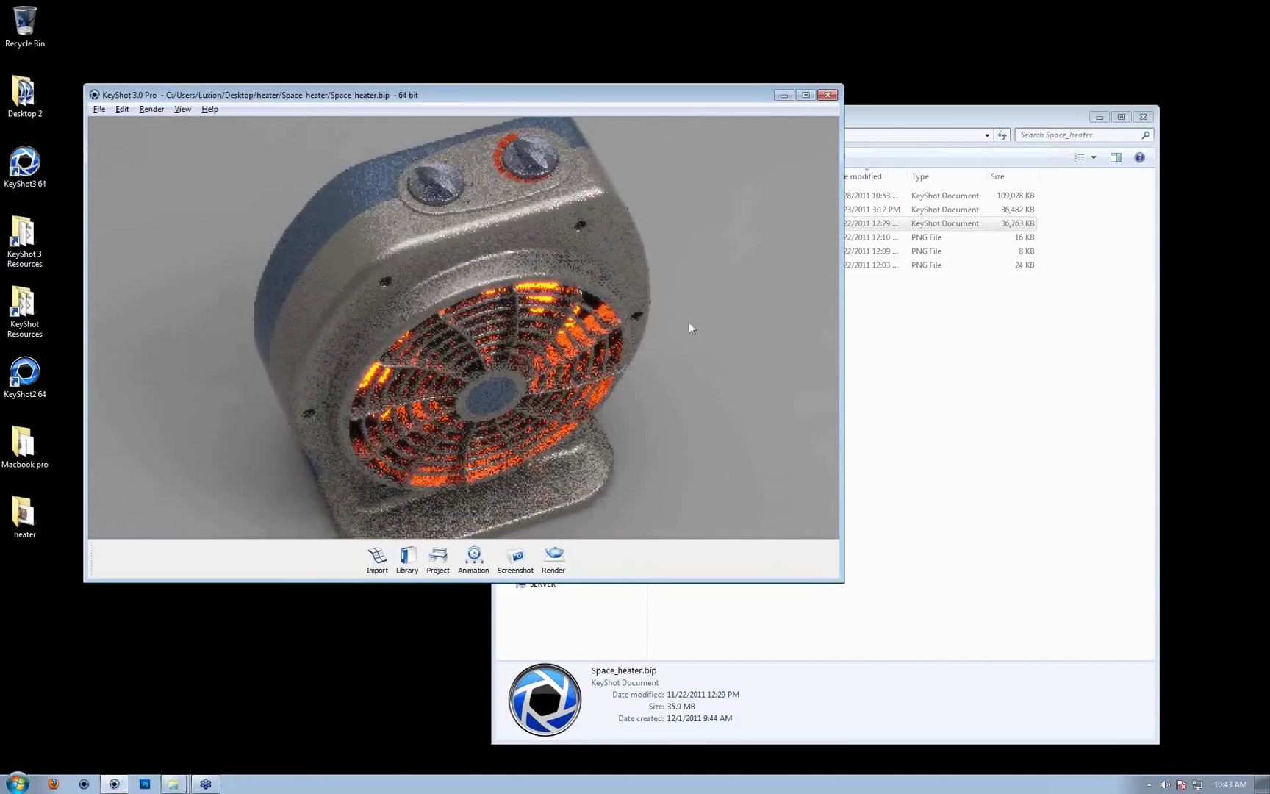
pyautogui.scroll(-2, 493, 374)
pyautogui.moveTo(492, 373)
pyautogui.mouseDown()
pyautogui.moveTo(499, 361)
pyautogui.moveTo(515, 370)
pyautogui.mouseUp()
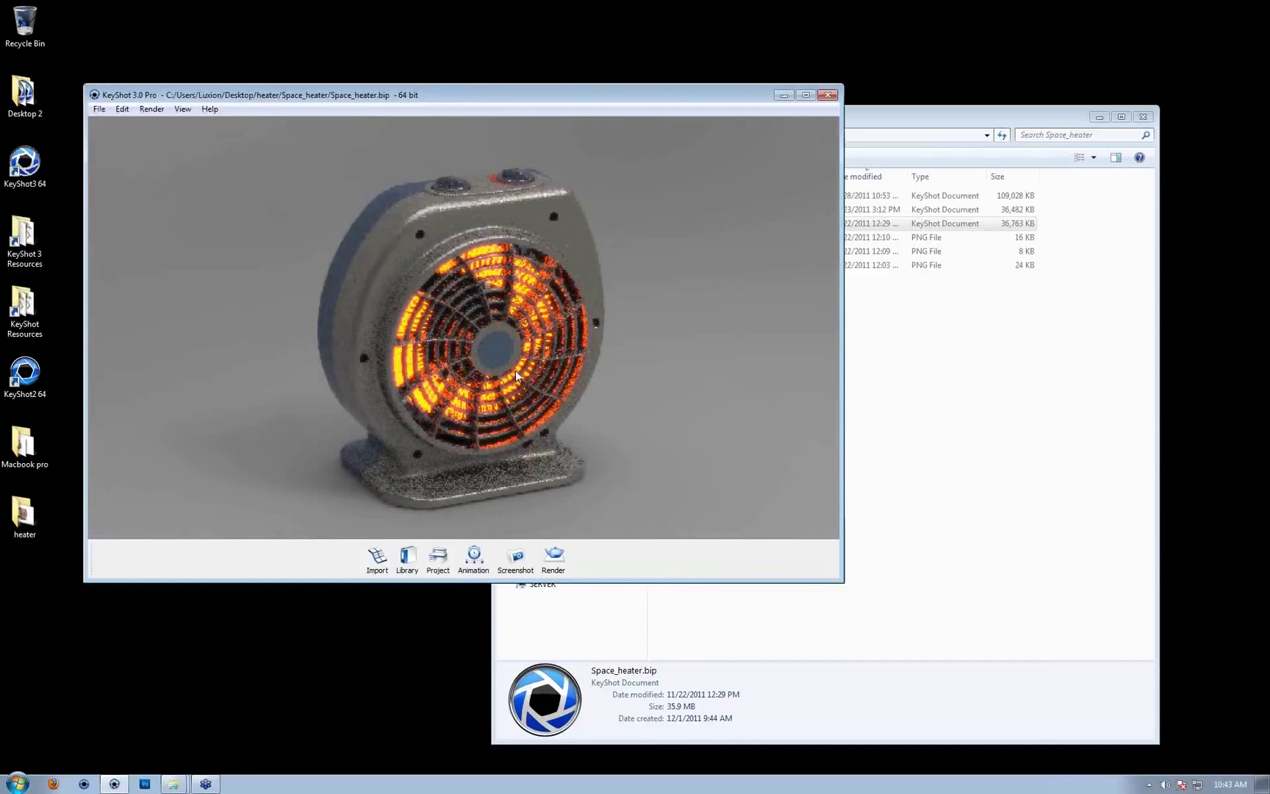
# Check the animation timeline of Space_heater.bip, then close the scene and restart KeyShot
pyautogui.click(474, 556)
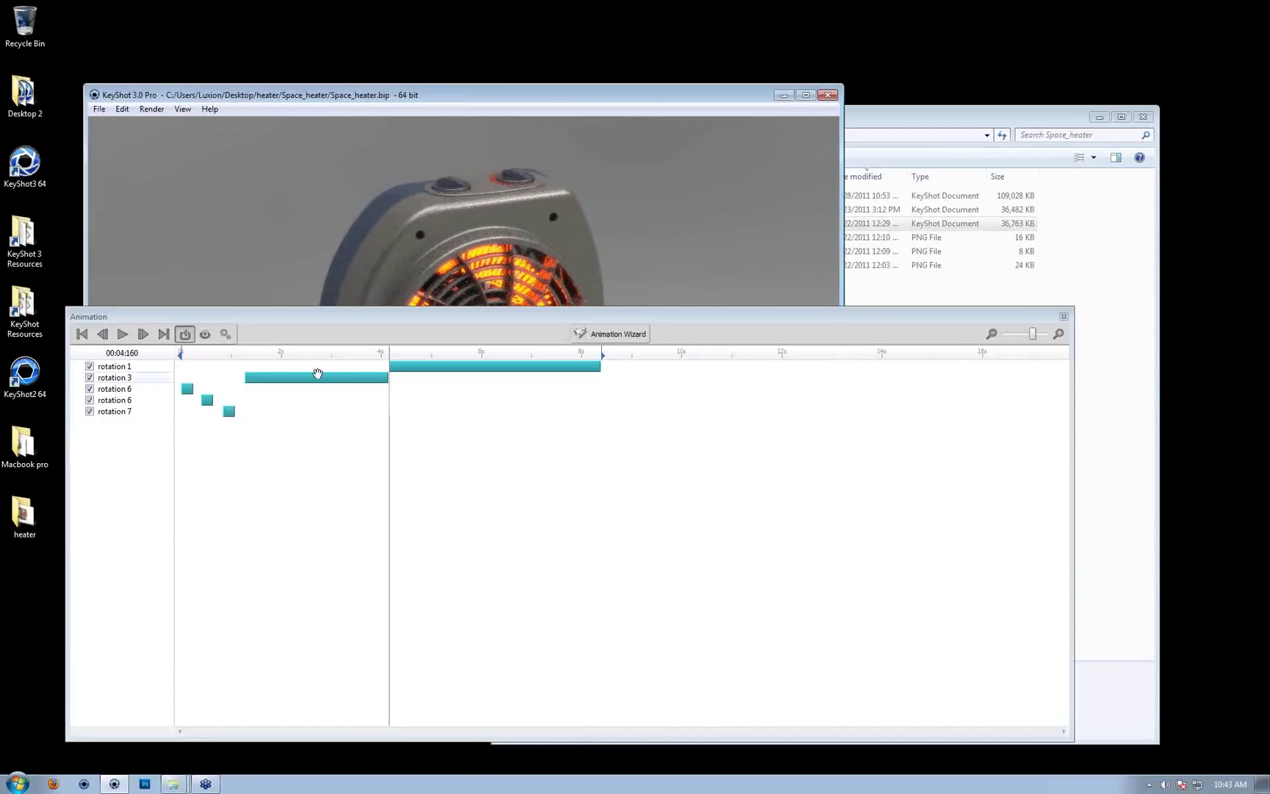
pyautogui.moveTo(388, 350); pyautogui.dragTo(143, 366)
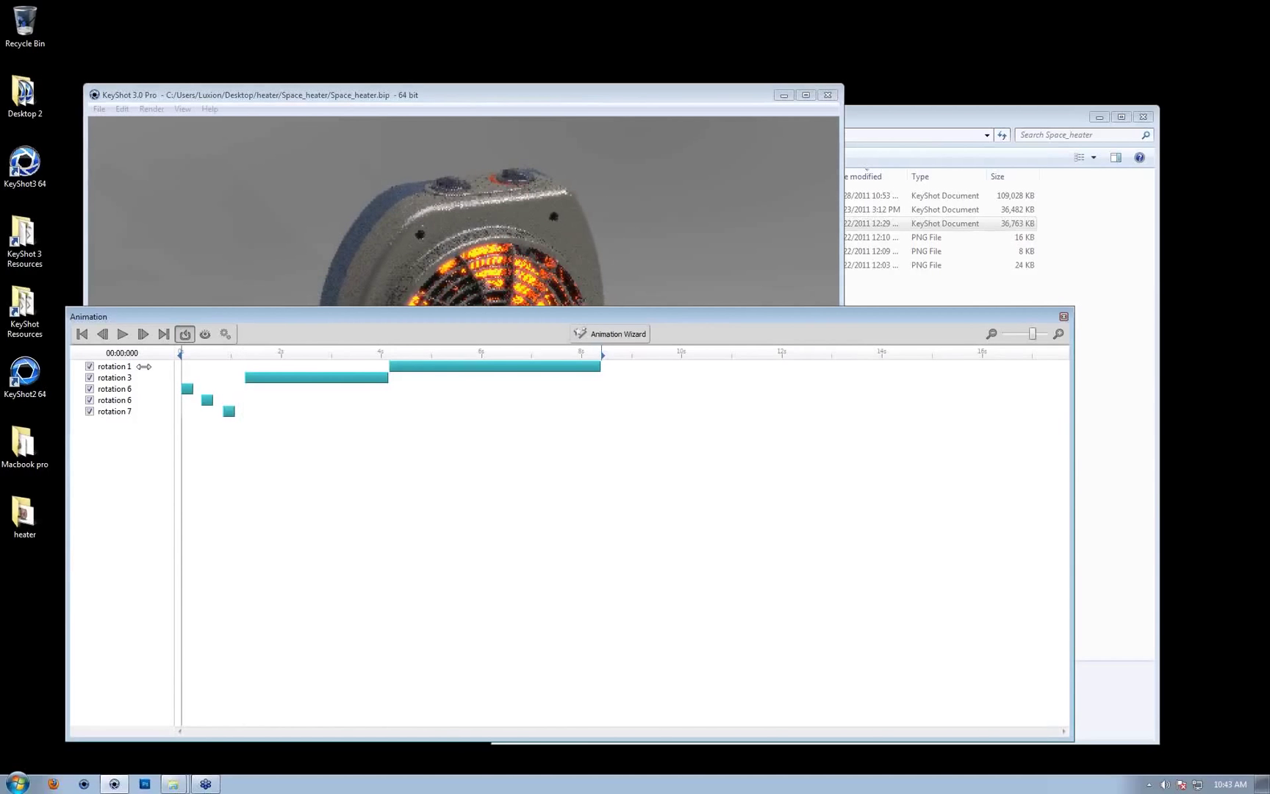
pyautogui.click(828, 95)
pyautogui.click(660, 412)
pyautogui.click(115, 782)
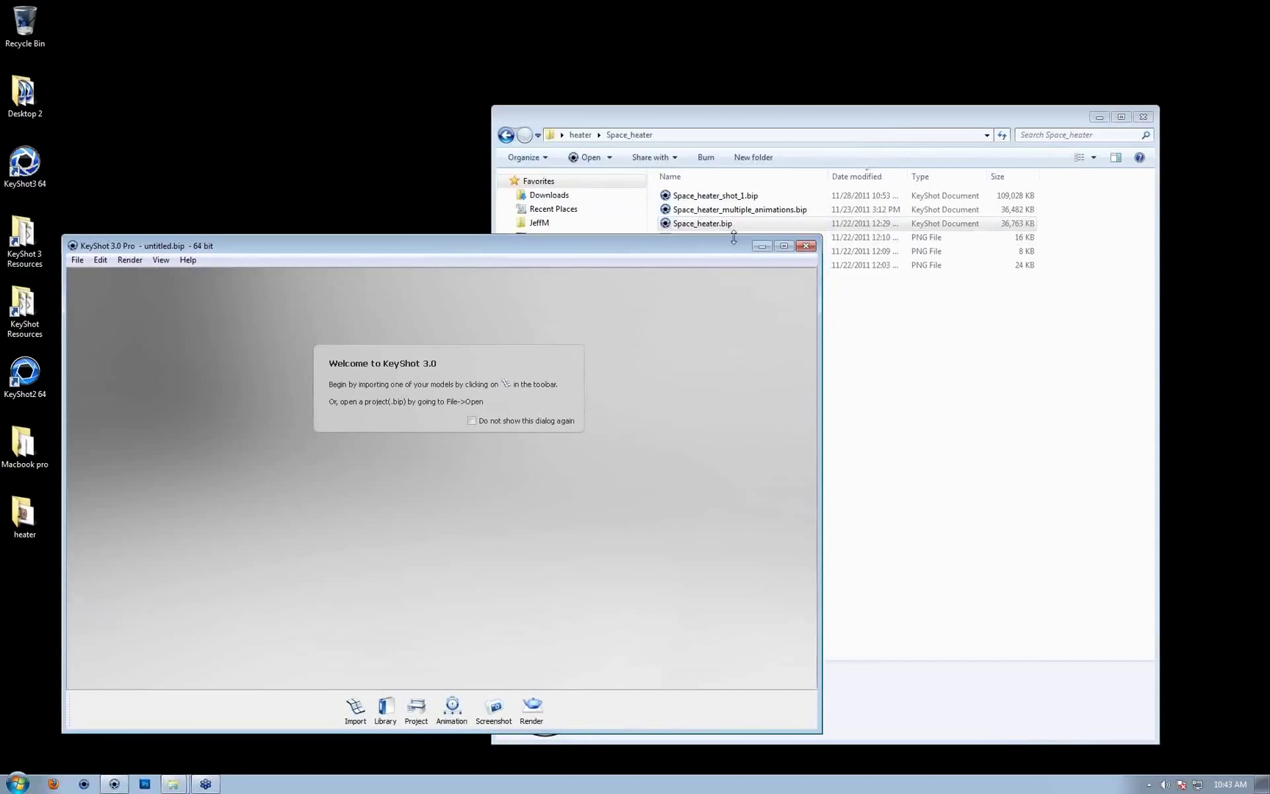
# Open Space_heater_multiple_animations.bip in KeyShot, show its animation timeline, and arrange the timeline below the heater view
pyautogui.moveTo(761, 210); pyautogui.dragTo(732, 397)
pyautogui.click(456, 599)
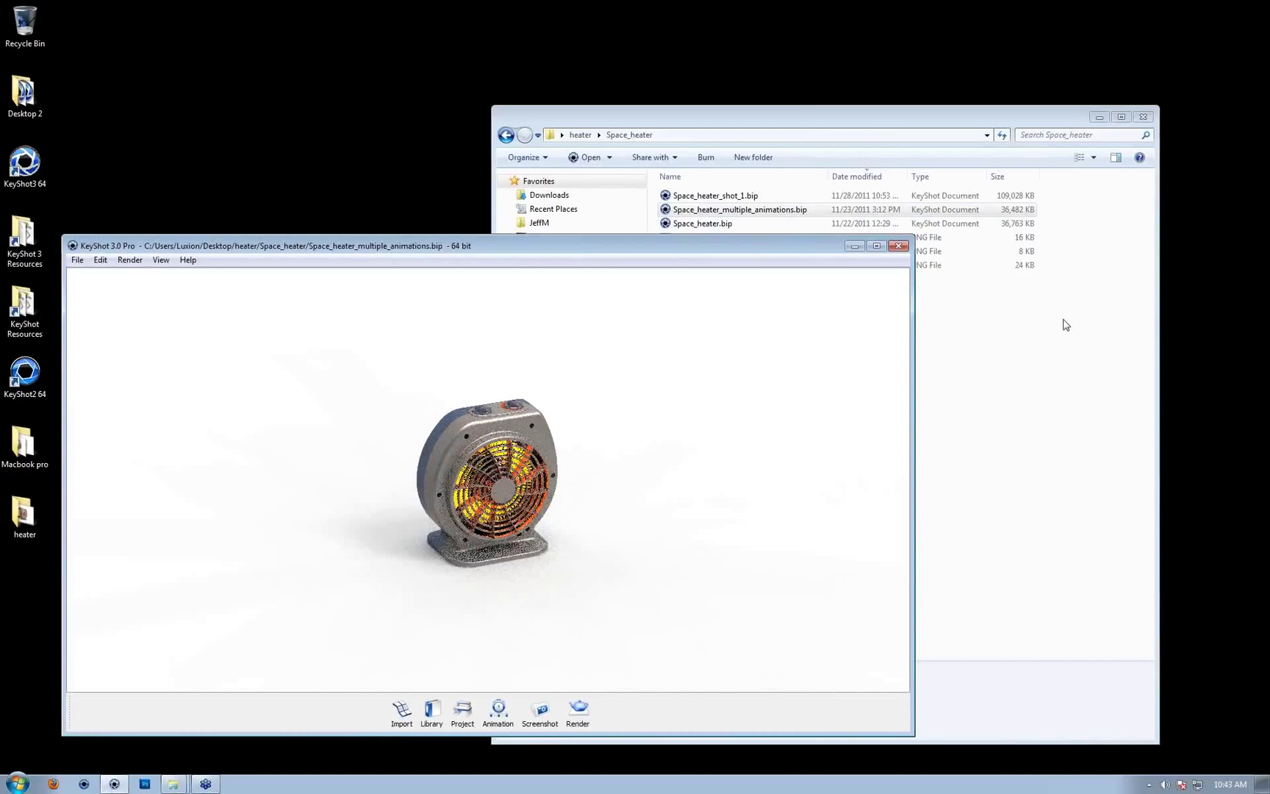
pyautogui.click(498, 711)
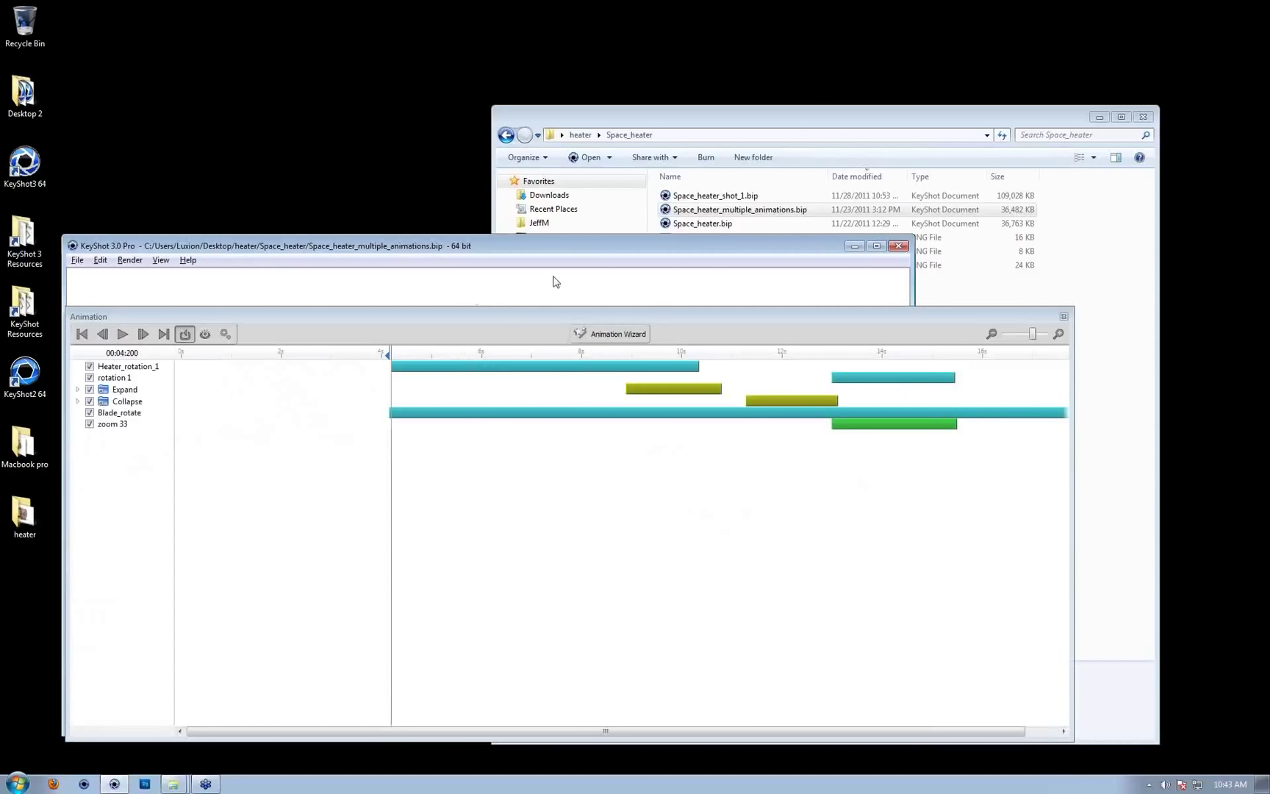
pyautogui.moveTo(568, 304); pyautogui.dragTo(716, 212)
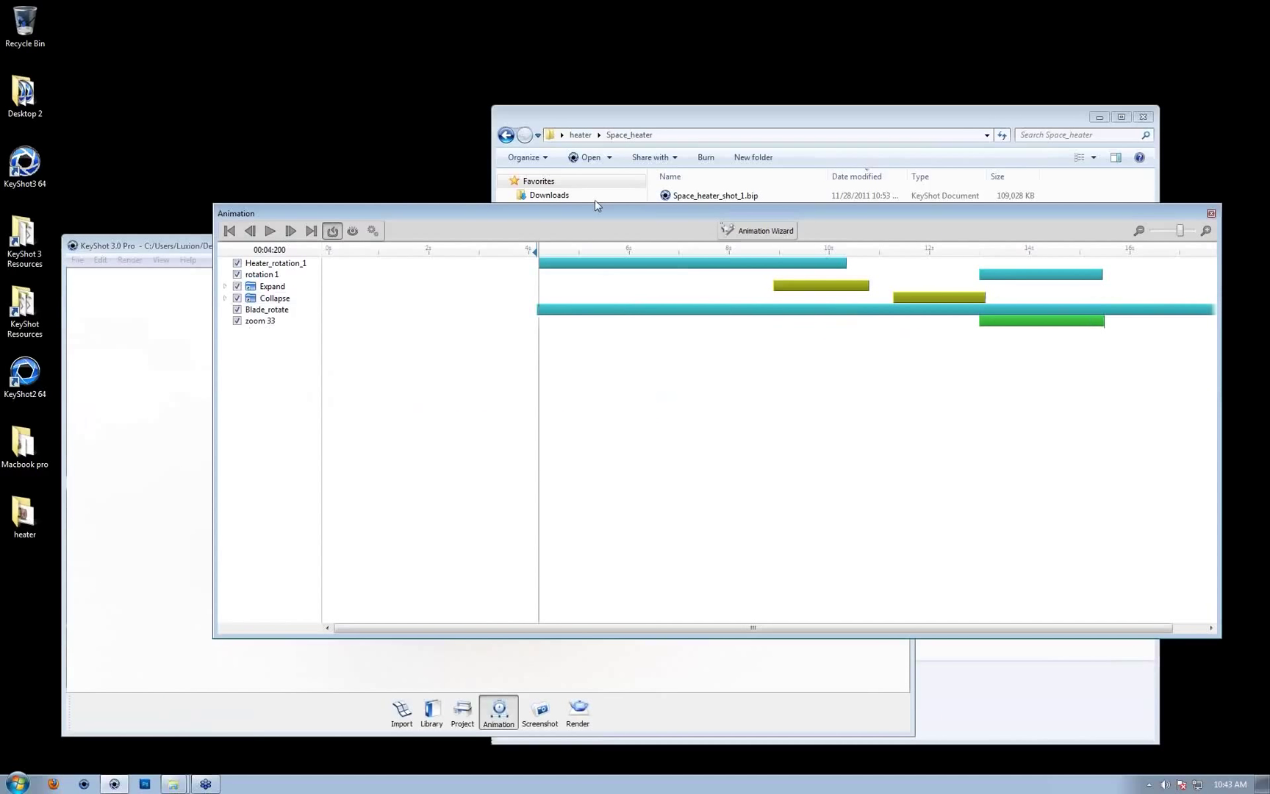
pyautogui.moveTo(166, 251); pyautogui.dragTo(174, 40)
pyautogui.moveTo(649, 213); pyautogui.dragTo(574, 406)
# Disable Heater_rotation_1, rotation 1, Collapse, Blade_rotate and zoom 33, then scrub the timeline to 00:10:520 to preview the Expand folder
pyautogui.doubleClick(192, 482)
pyautogui.click(231, 479)
pyautogui.click(163, 469)
pyautogui.click(163, 458)
pyautogui.click(163, 469)
pyautogui.click(163, 469)
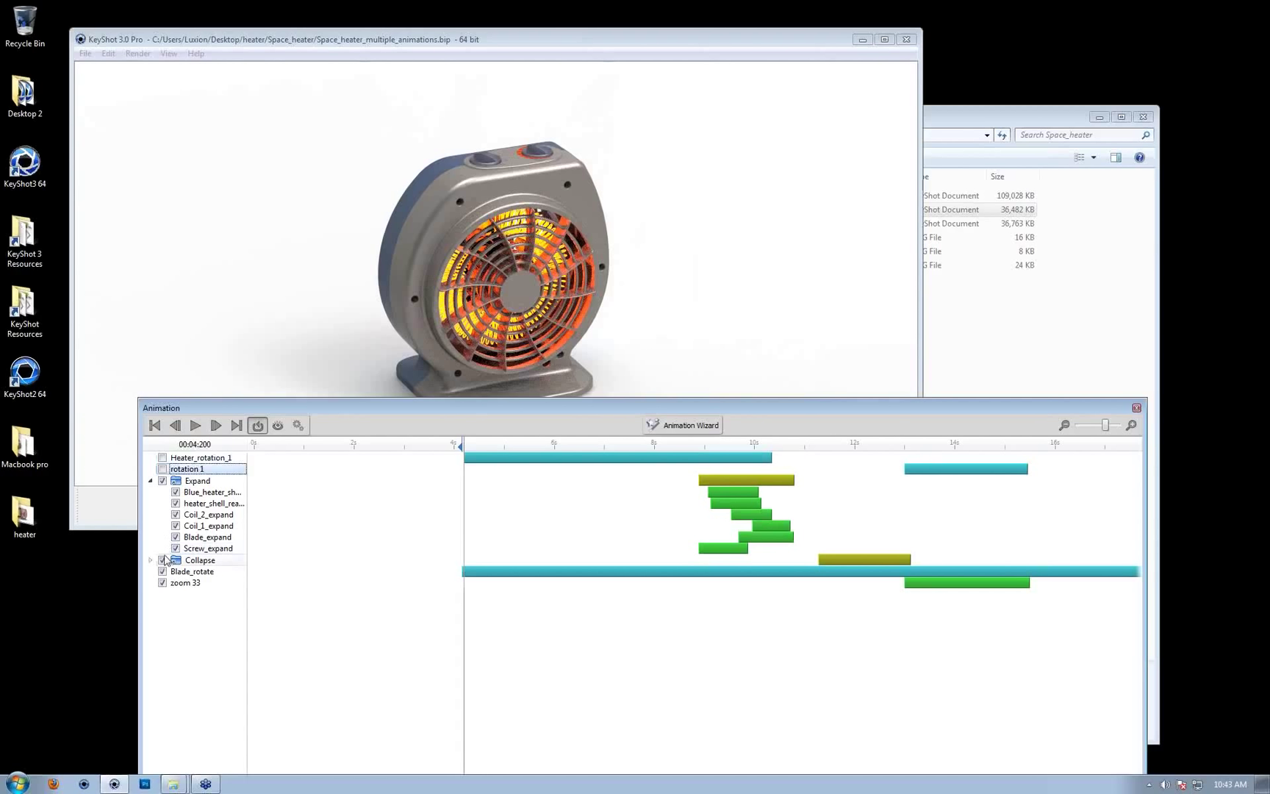
pyautogui.click(162, 571)
pyautogui.click(163, 583)
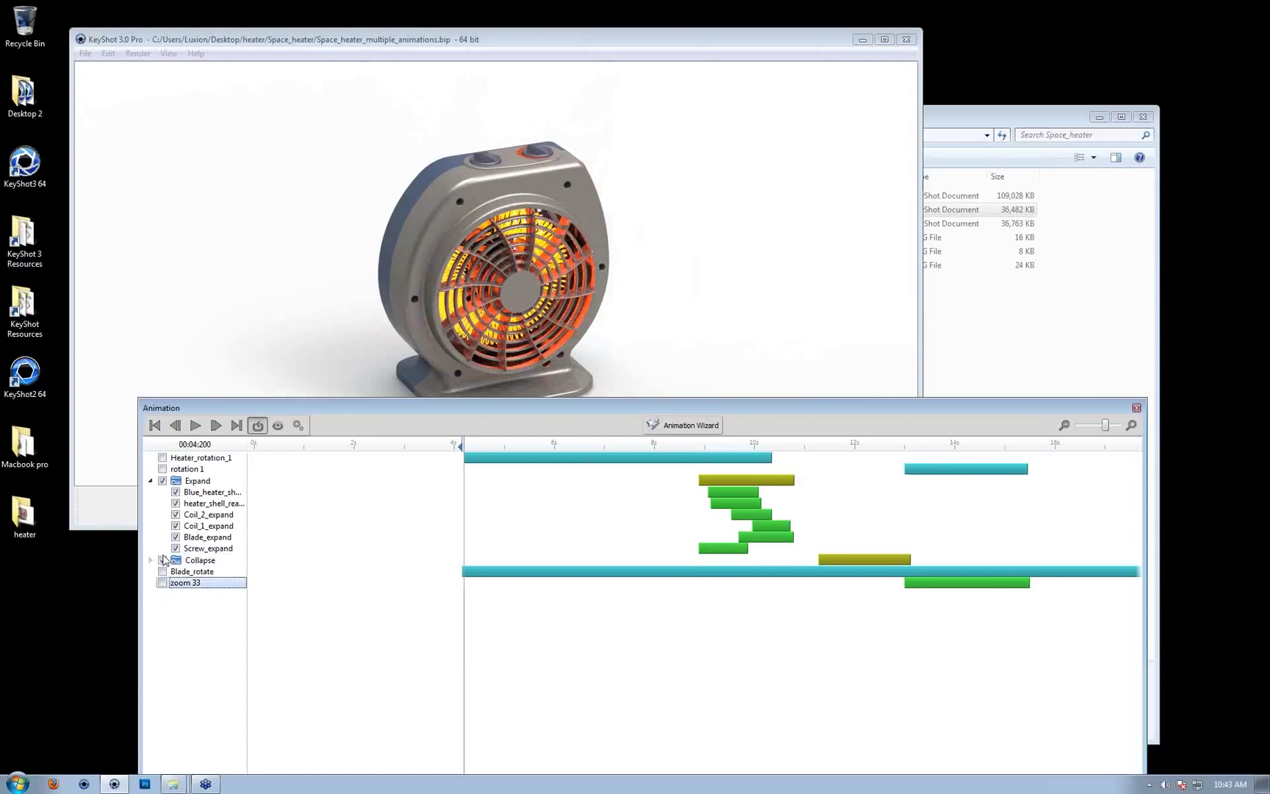
pyautogui.click(162, 560)
pyautogui.moveTo(477, 448); pyautogui.dragTo(781, 515)
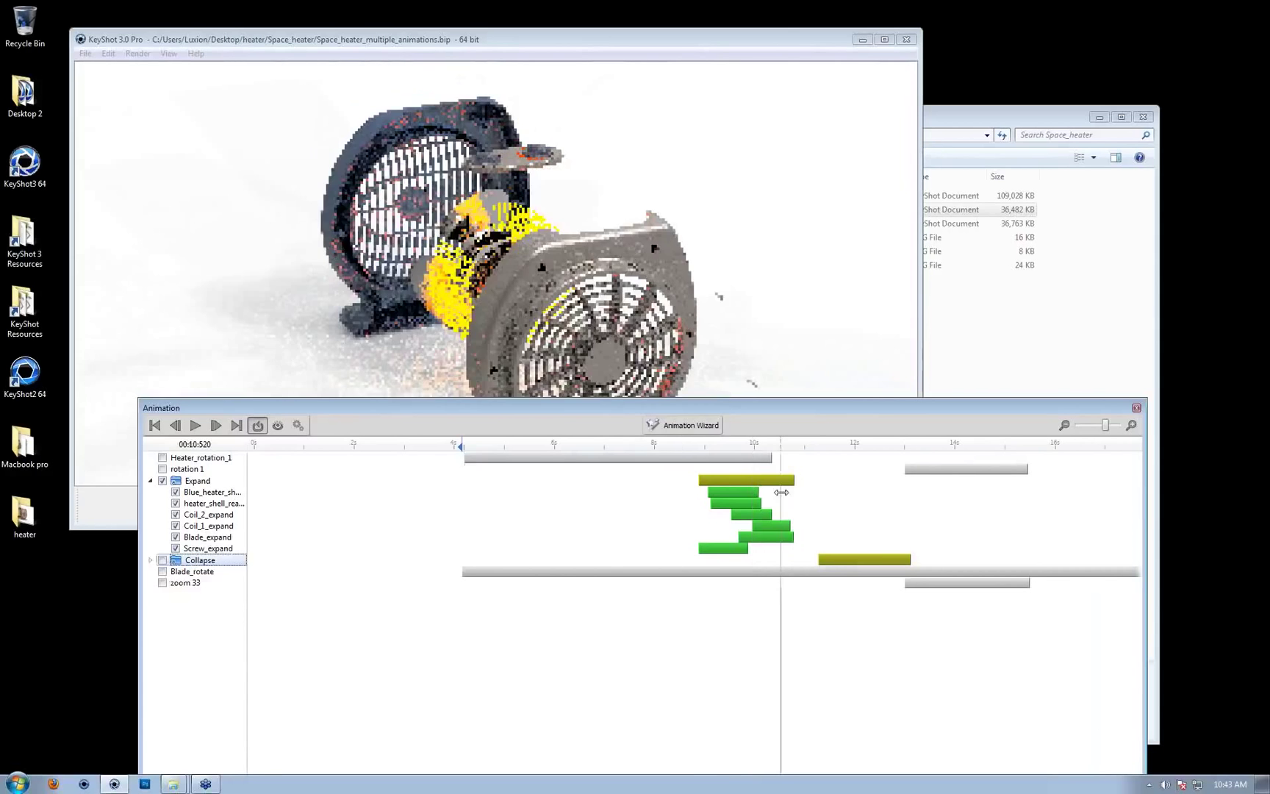
# Collapse the Expand folder and shift its time bar to the start of the timeline at 0 s
pyautogui.doubleClick(188, 481)
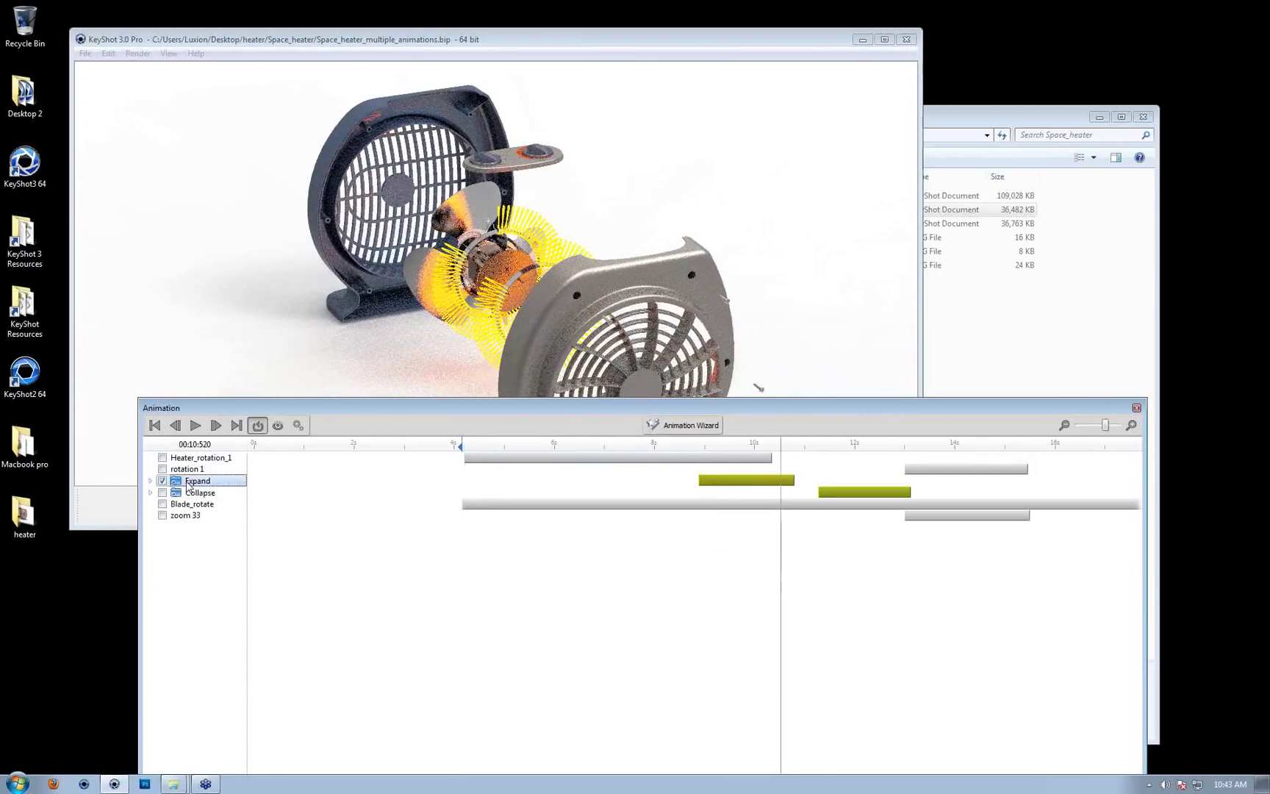
pyautogui.moveTo(739, 482); pyautogui.dragTo(582, 482)
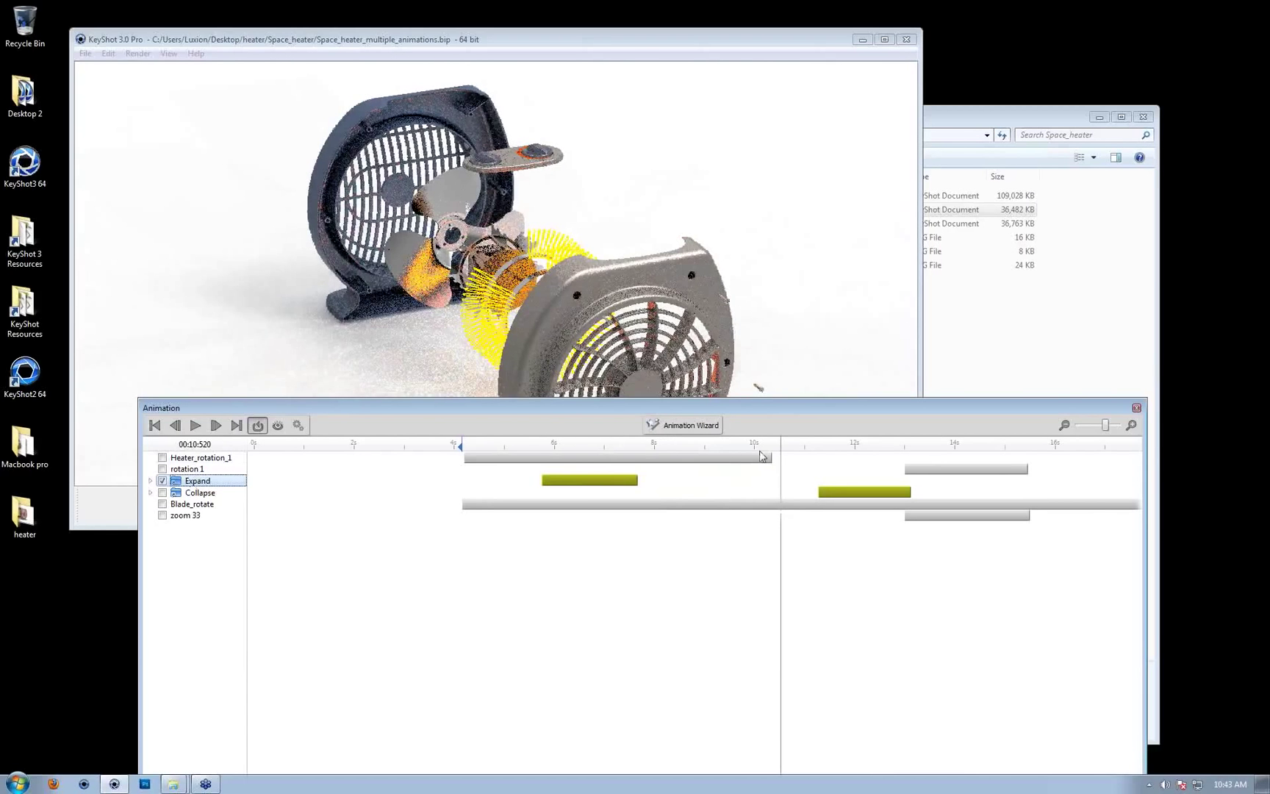
pyautogui.moveTo(741, 444); pyautogui.dragTo(281, 477)
pyautogui.moveTo(418, 448); pyautogui.dragTo(244, 449)
# Rearrange the scene and timeline windows so both are visible, and frame the assembled heater larger from a front angle
pyautogui.moveTo(315, 182); pyautogui.dragTo(669, 207)
pyautogui.moveTo(689, 41); pyautogui.dragTo(731, 102)
pyautogui.moveTo(743, 410); pyautogui.dragTo(722, 588)
pyautogui.moveTo(734, 318); pyautogui.dragTo(451, 396)
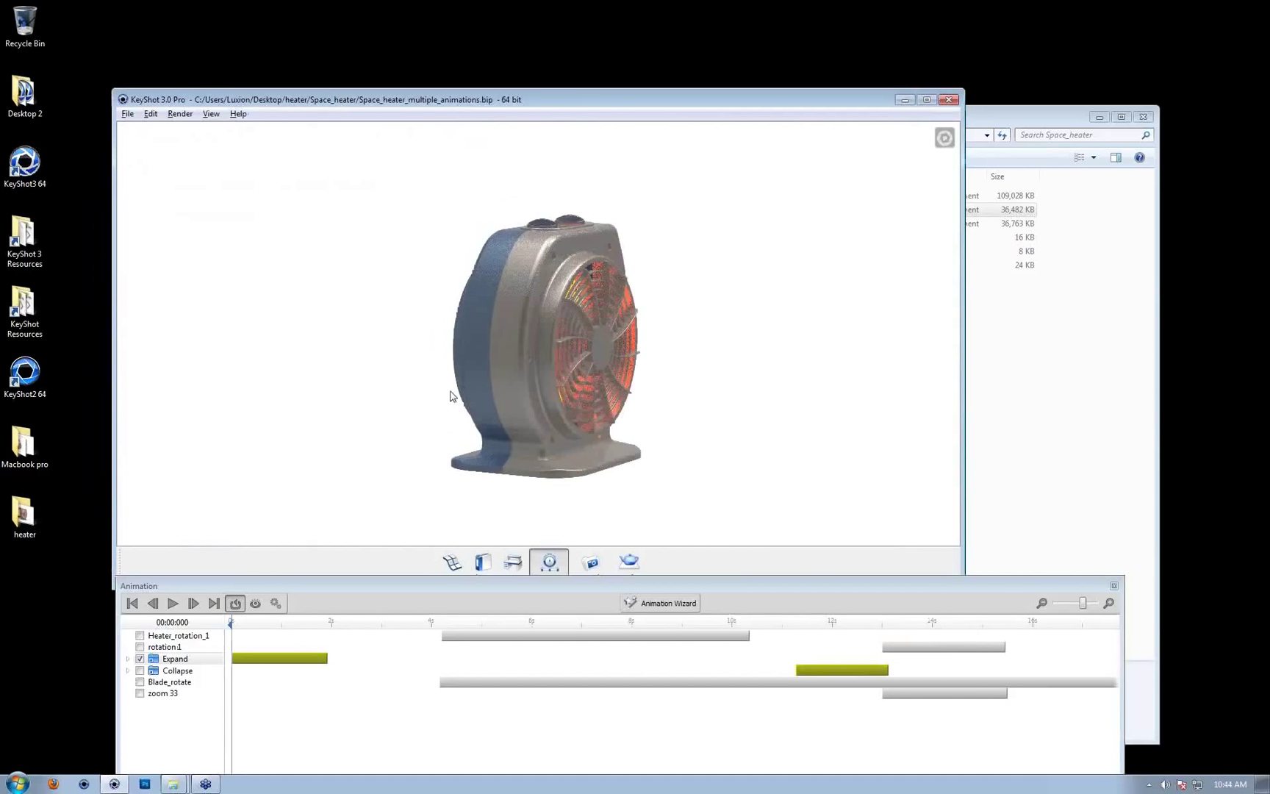
pyautogui.scroll(3, 626, 334)
pyautogui.moveTo(626, 334); pyautogui.dragTo(628, 332, button='middle')
pyautogui.moveTo(628, 332); pyautogui.dragTo(549, 357)
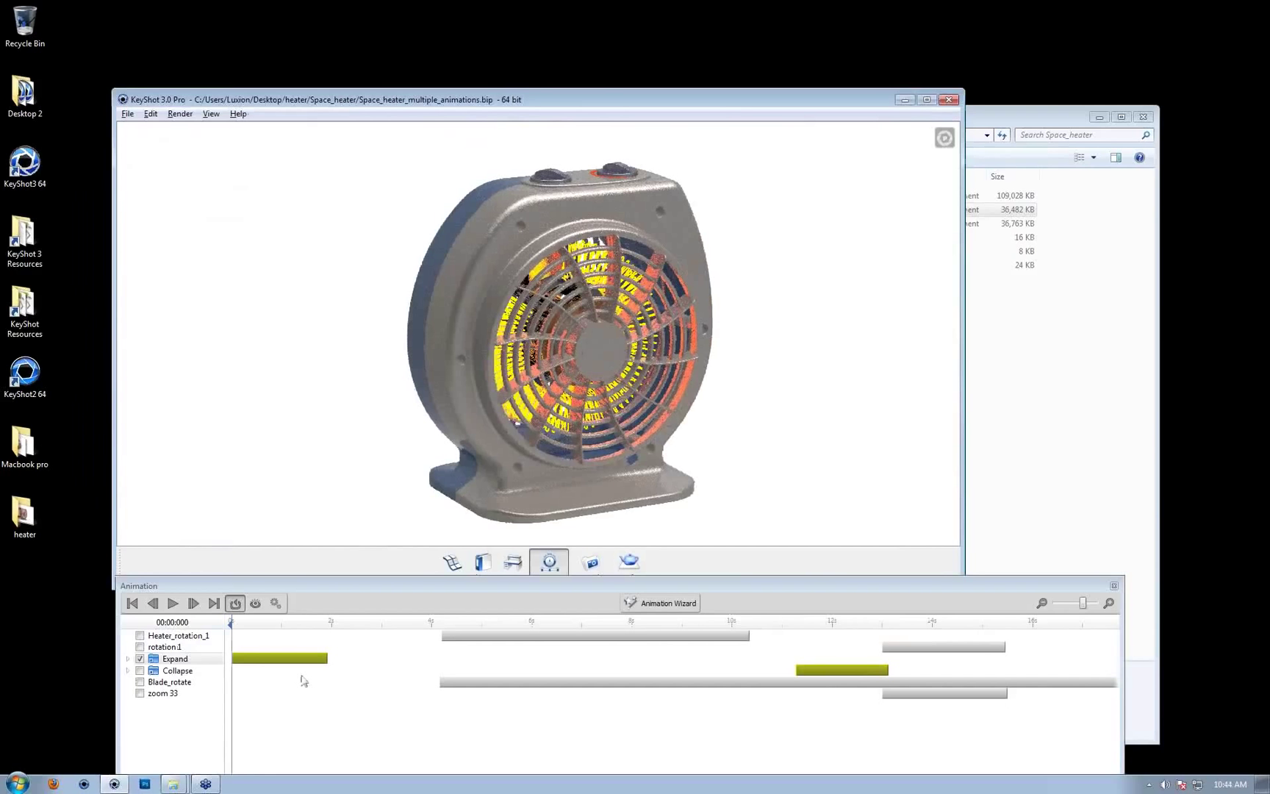
# Reveal the animations inside the Expand folder, scrub to 00:00:840, and view the exploded heater parts from the side
pyautogui.click(128, 659)
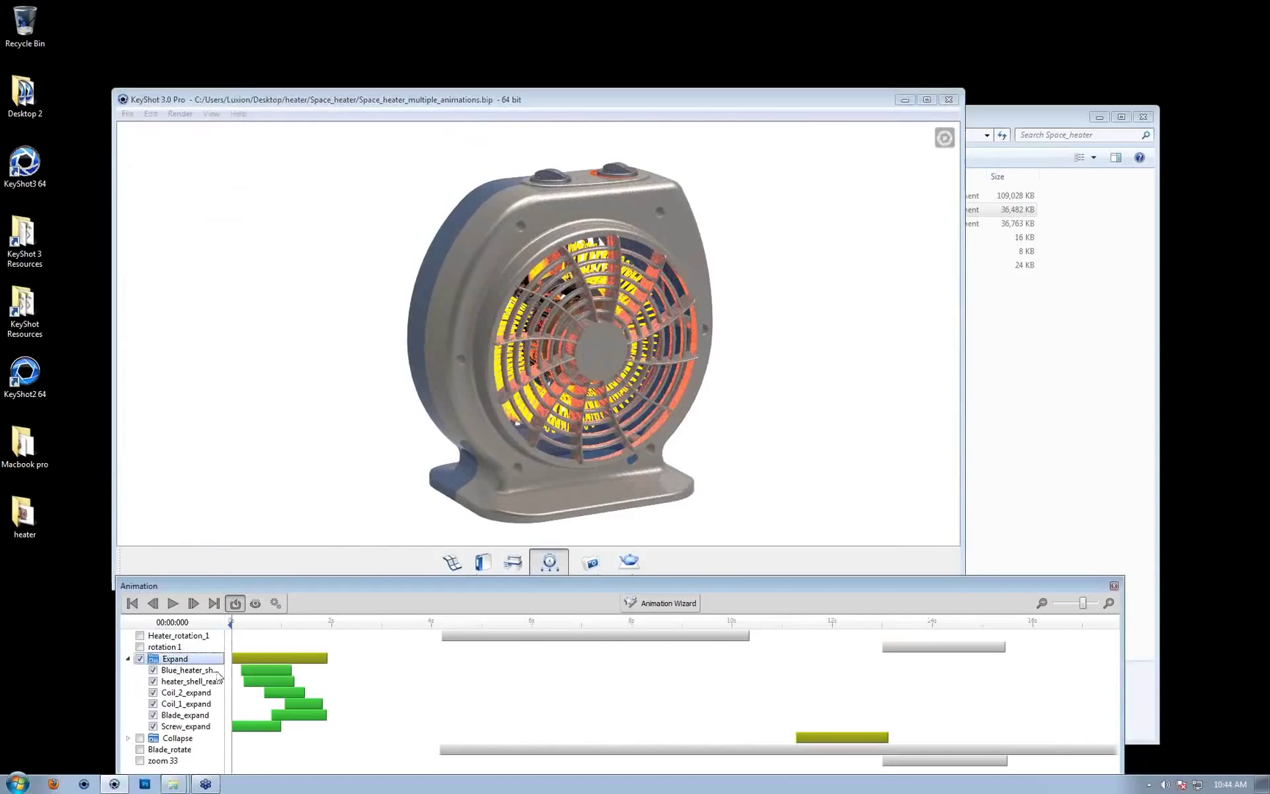
pyautogui.moveTo(231, 627); pyautogui.dragTo(274, 638)
pyautogui.moveTo(654, 434); pyautogui.dragTo(817, 432)
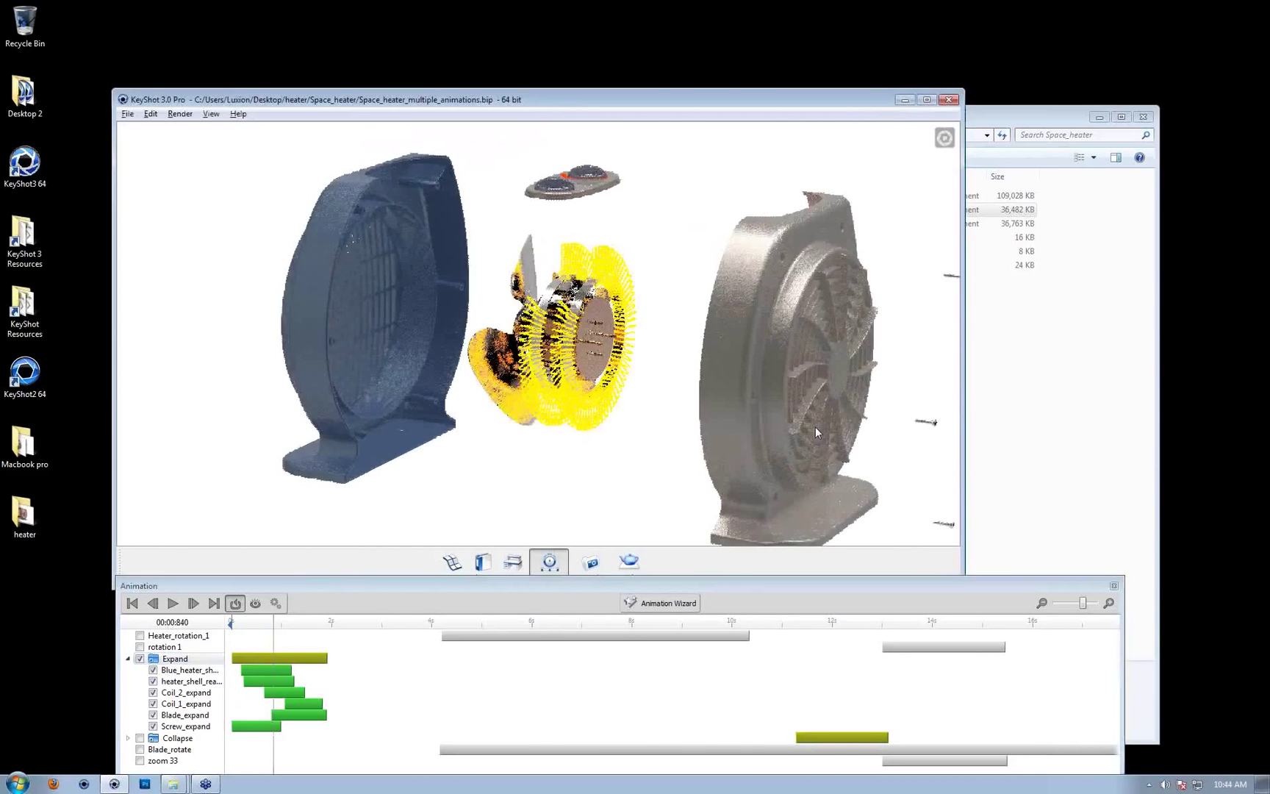
pyautogui.moveTo(818, 432); pyautogui.dragTo(783, 391, button='middle')
pyautogui.scroll(-2, 779, 390)
pyautogui.moveTo(703, 377); pyautogui.dragTo(617, 435, button='middle')
# Align the time bars of all animations in the Expand folder to run together from 0 s to about 1 s
pyautogui.moveTo(277, 668); pyautogui.dragTo(254, 690)
pyautogui.moveTo(295, 701)
pyautogui.mouseDown()
pyautogui.moveTo(237, 704)
pyautogui.moveTo(245, 715)
pyautogui.moveTo(253, 696)
pyautogui.moveTo(278, 702)
pyautogui.mouseUp()
pyautogui.click(237, 729)
pyautogui.click(272, 690)
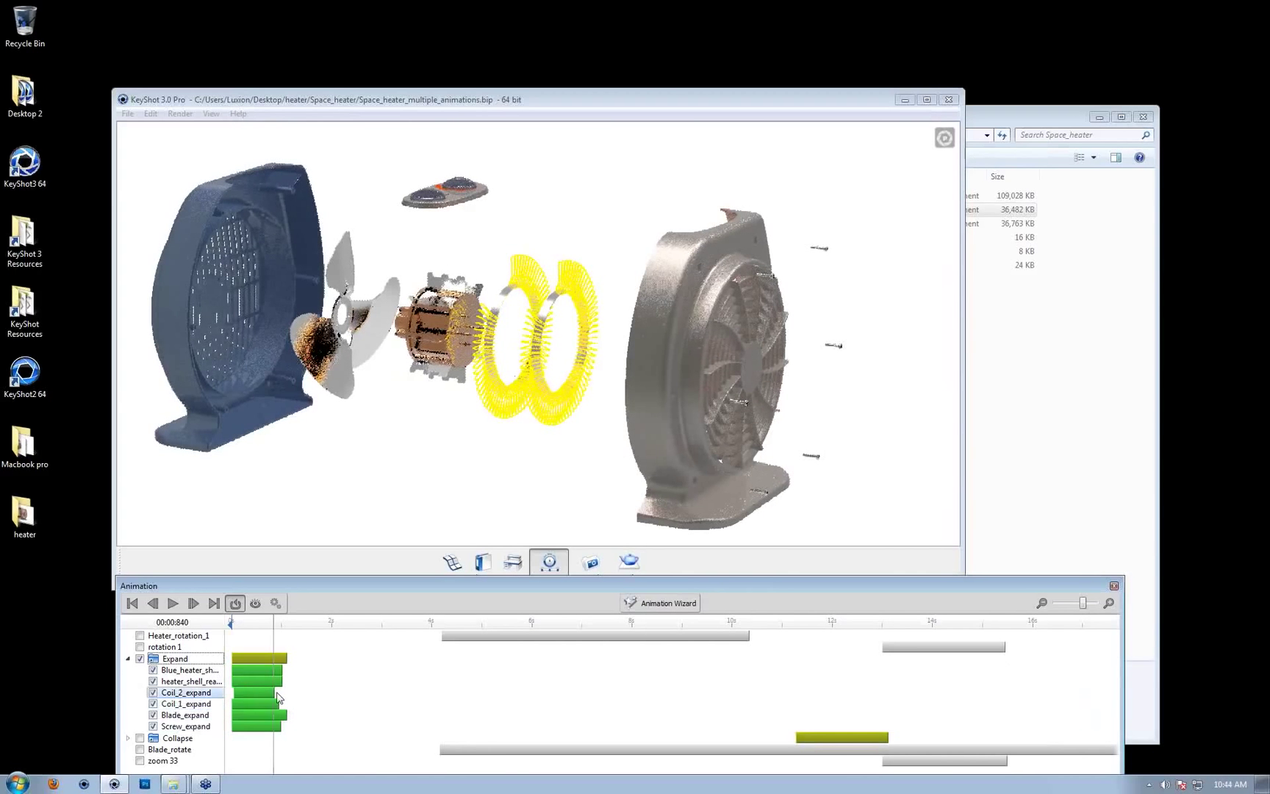
pyautogui.moveTo(279, 693); pyautogui.dragTo(284, 692)
pyautogui.click(277, 702)
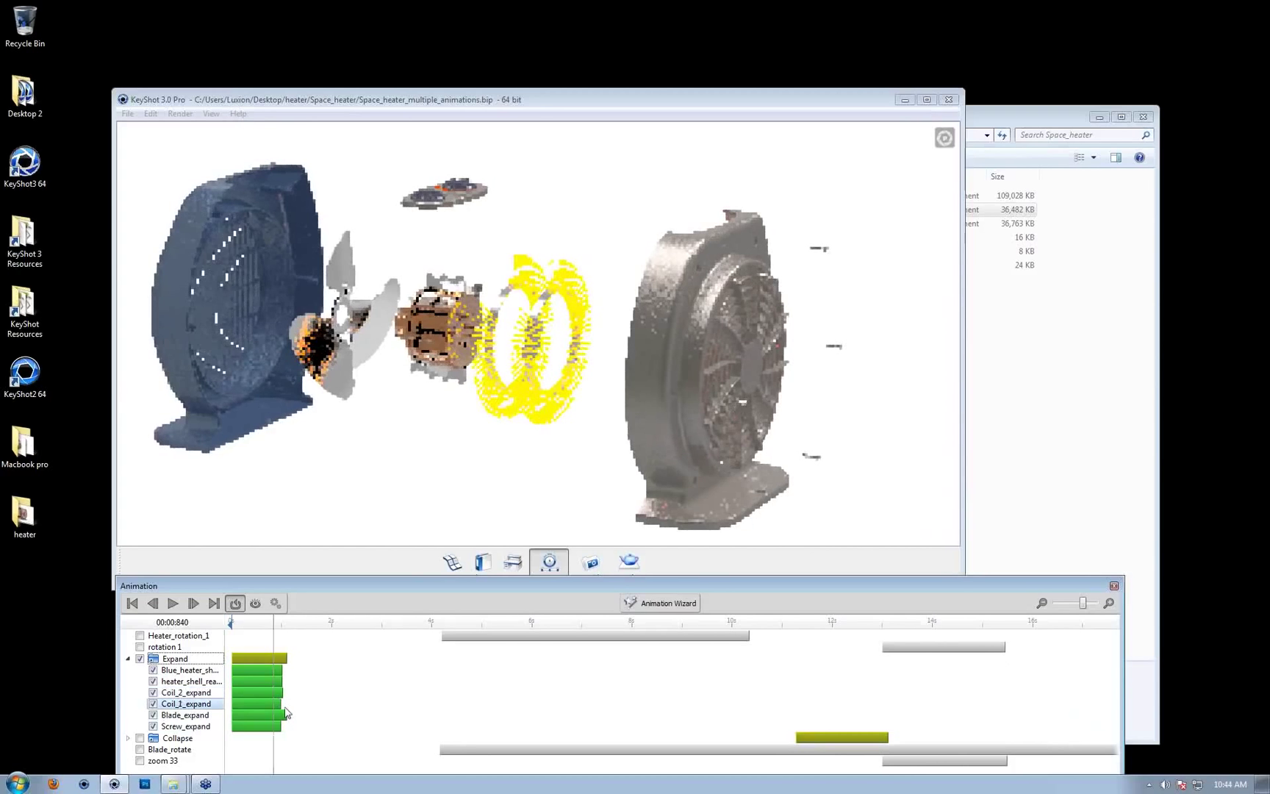
pyautogui.moveTo(286, 715); pyautogui.dragTo(281, 692)
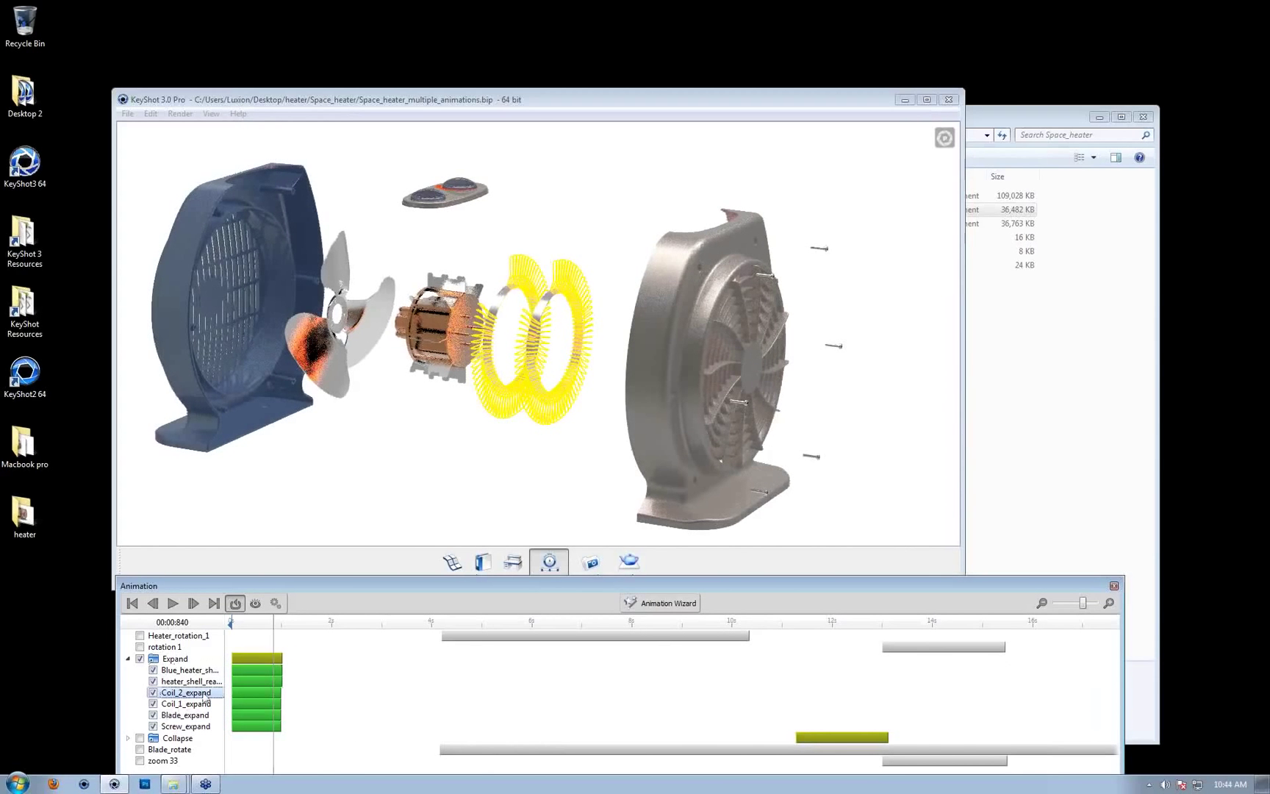
# Set the durations of heater_shell_rear_expand and Blue_heater_shell_expand to 00.01.000
pyautogui.doubleClick(206, 695)
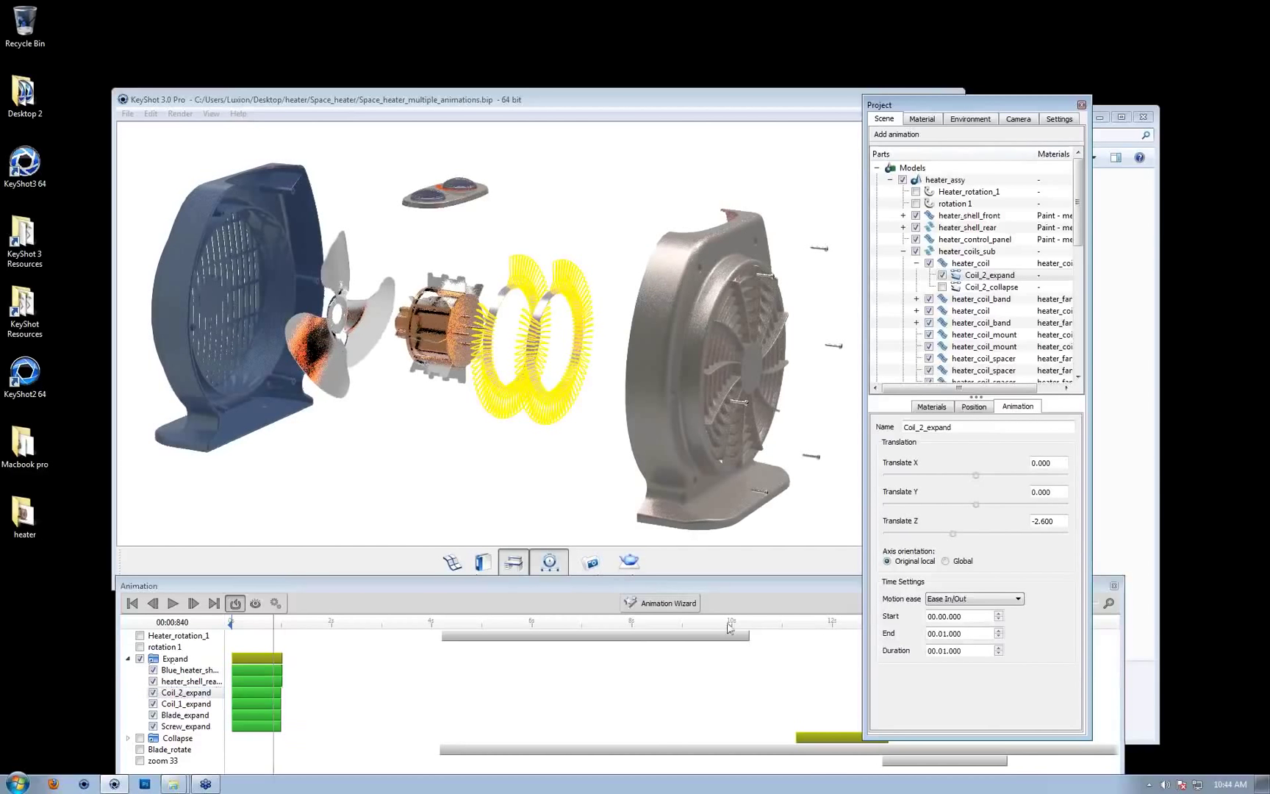
pyautogui.click(208, 682)
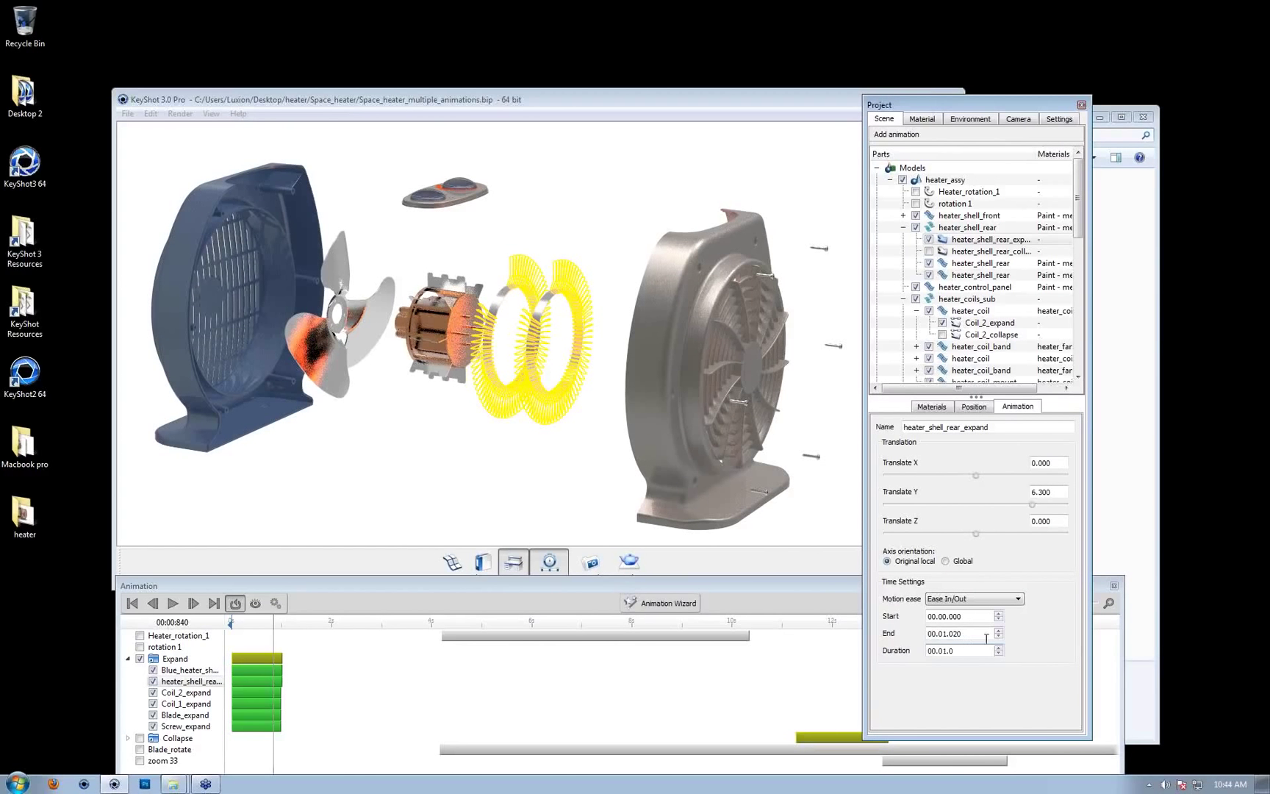
pyautogui.click(189, 669)
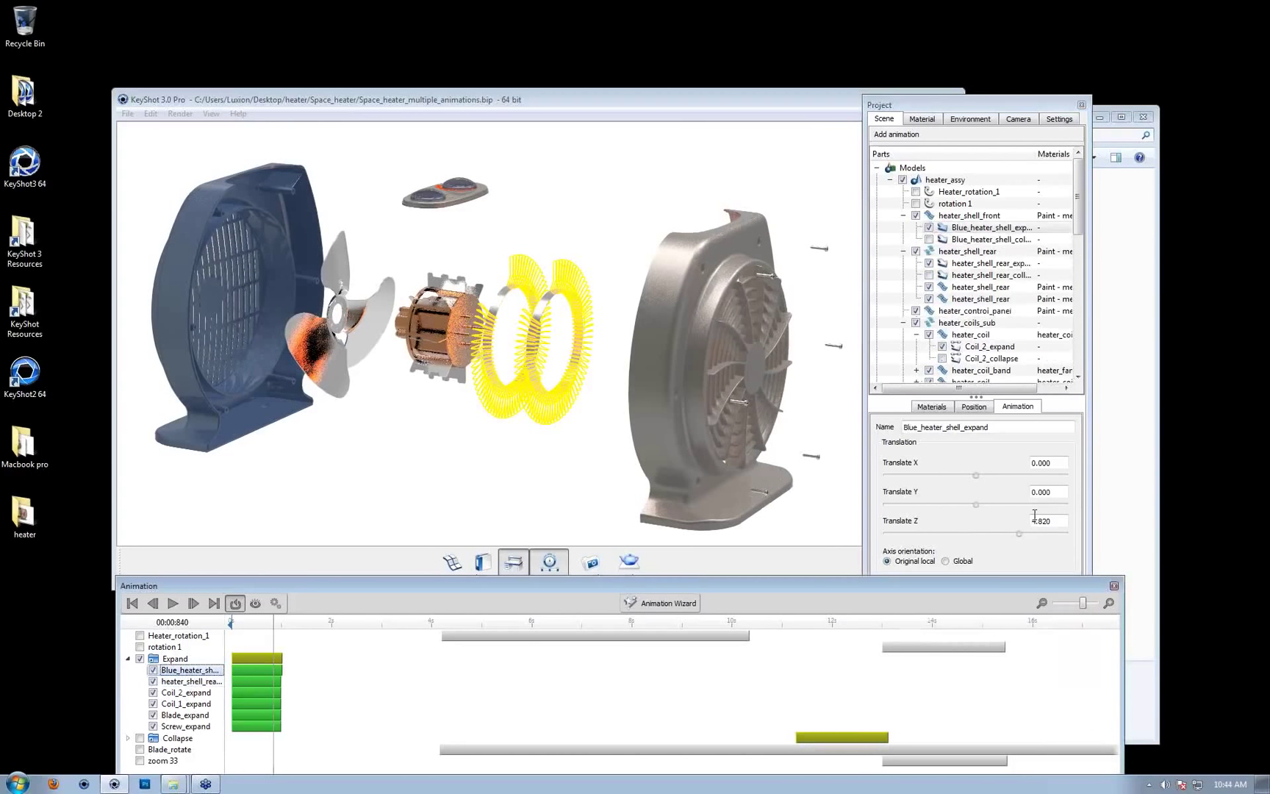
pyautogui.doubleClick(985, 649)
pyautogui.write('000')
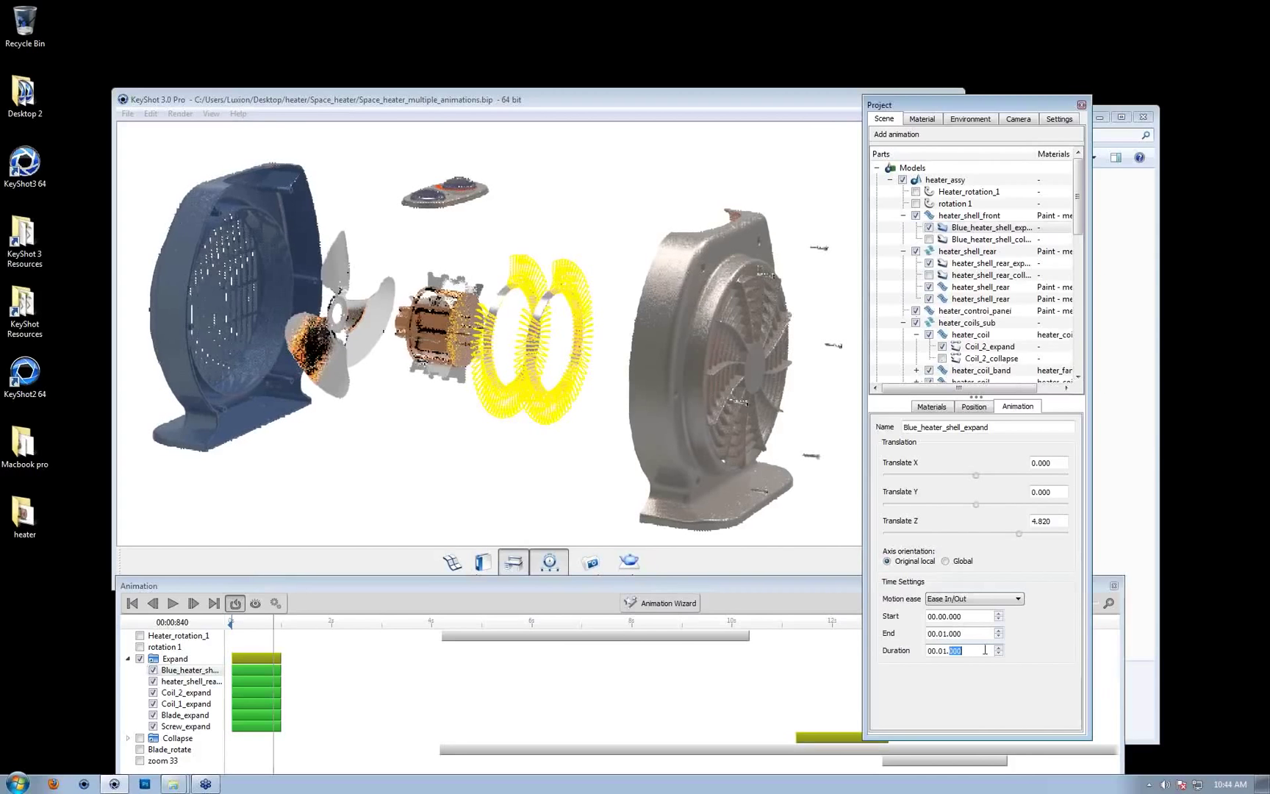
# View the exploded heater directly from the side, spread the windows apart, and scrub the timeline back to 00:00:000
pyautogui.click(275, 630)
pyautogui.moveTo(530, 380); pyautogui.dragTo(705, 293)
pyautogui.moveTo(776, 101); pyautogui.dragTo(709, 74)
pyautogui.moveTo(923, 108); pyautogui.dragTo(1047, 102)
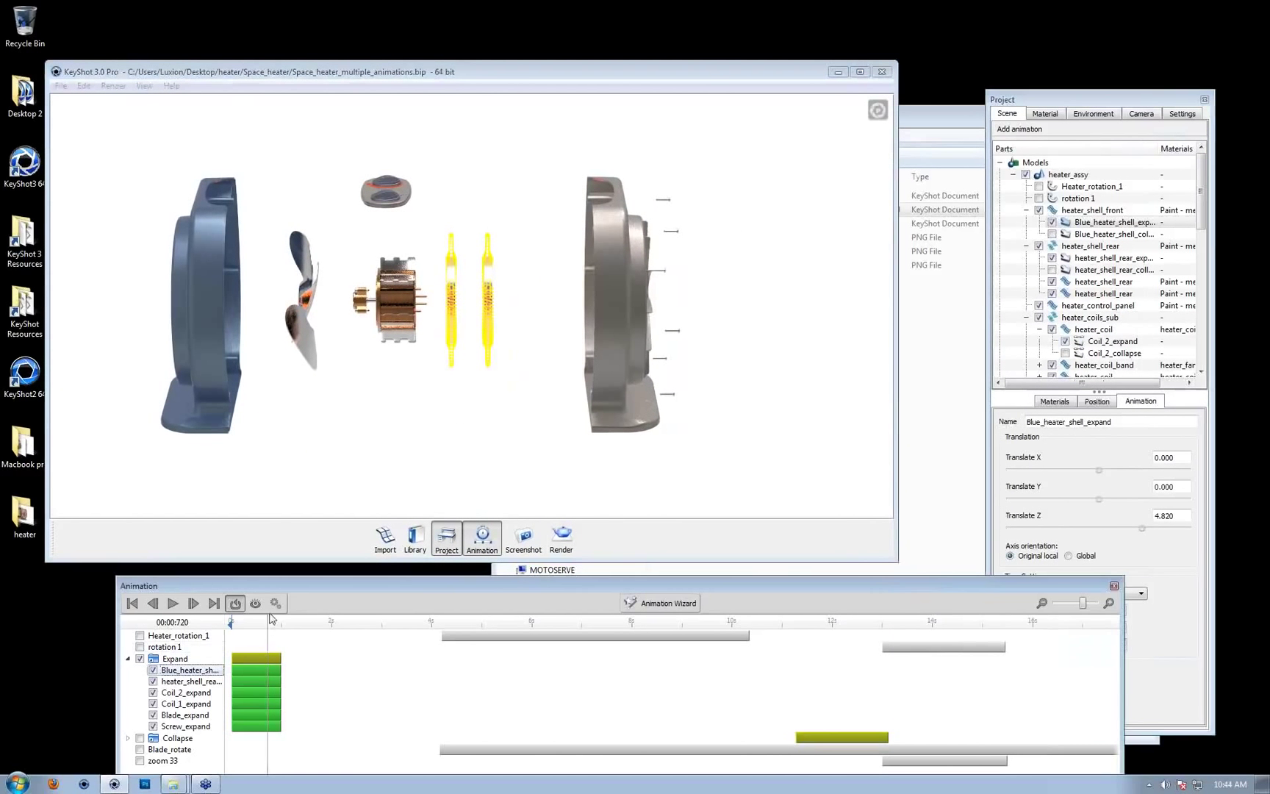
pyautogui.click(263, 656)
pyautogui.moveTo(315, 629); pyautogui.dragTo(230, 636)
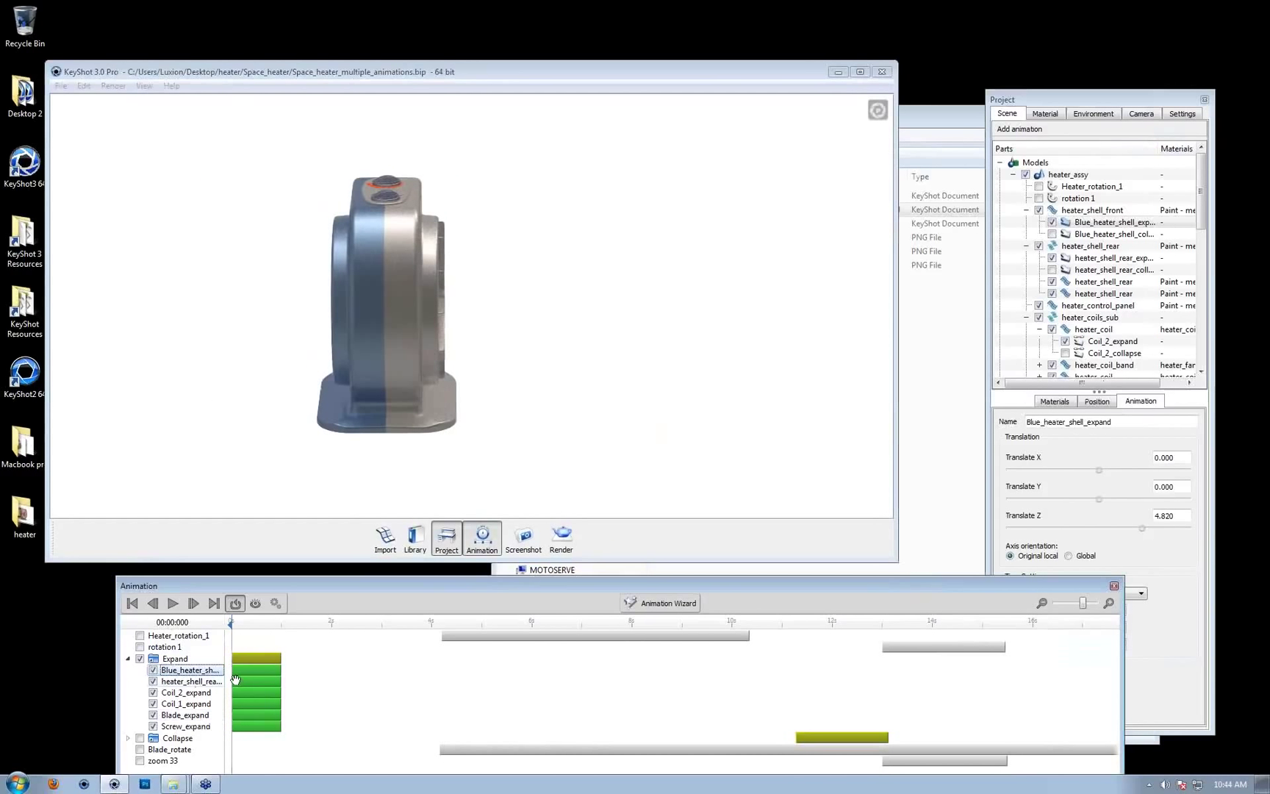
# Shift every Expand animation except Screw_expand to start at about 2 s, and scrub to 00:00:400 to preview the screws
pyautogui.click(197, 729)
pyautogui.moveTo(250, 715); pyautogui.dragTo(358, 715)
pyautogui.click(269, 669)
pyautogui.click(263, 621)
pyautogui.click(286, 623)
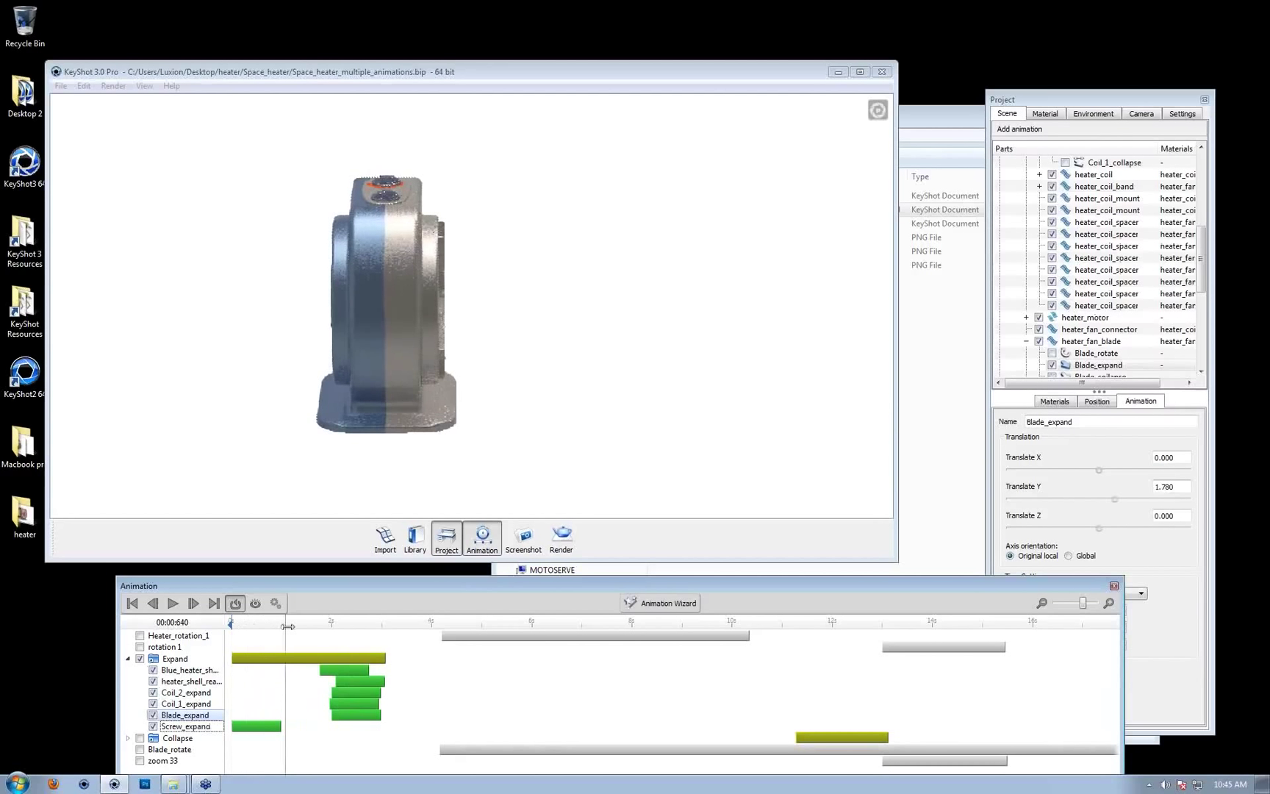
pyautogui.moveTo(292, 627); pyautogui.dragTo(253, 634)
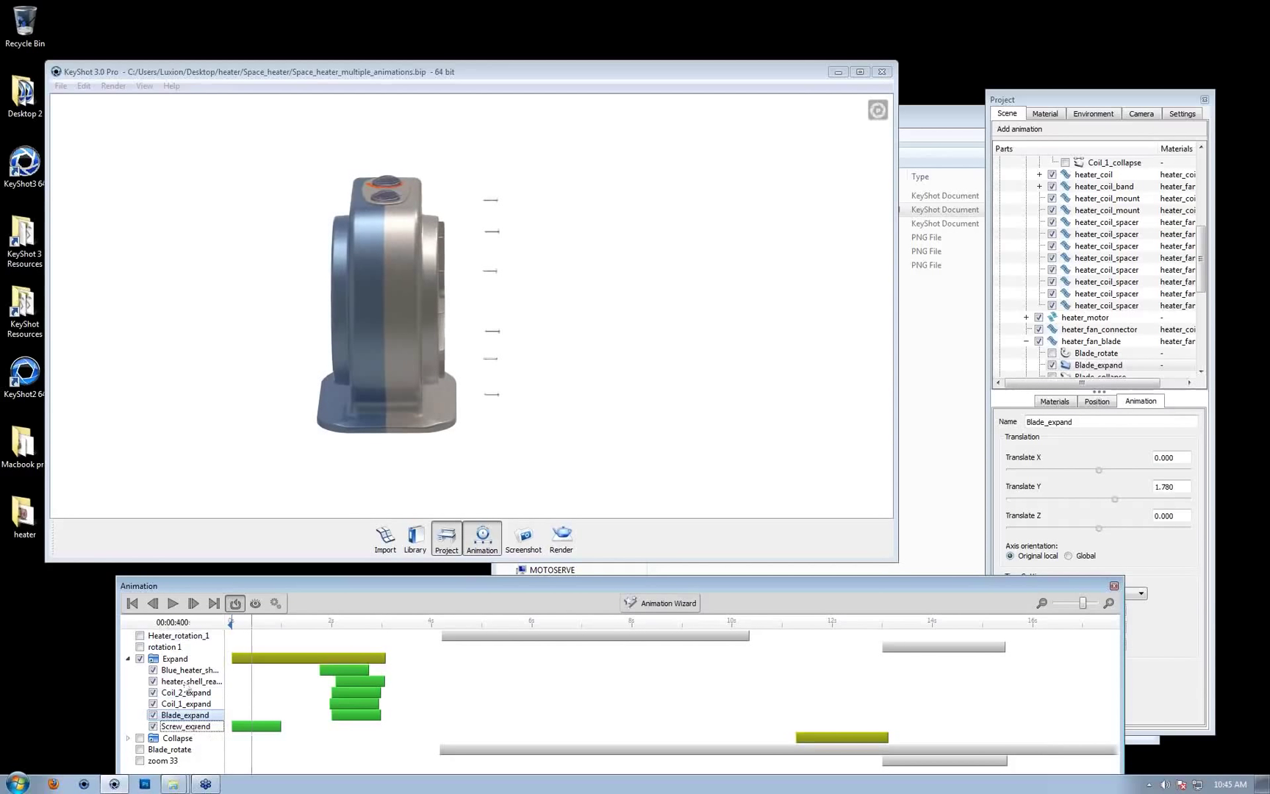
# Check when the rear shell separates, then move the heater_shell_rear_expand time bar to start at about 0.4 s
pyautogui.click(188, 670)
pyautogui.click(189, 681)
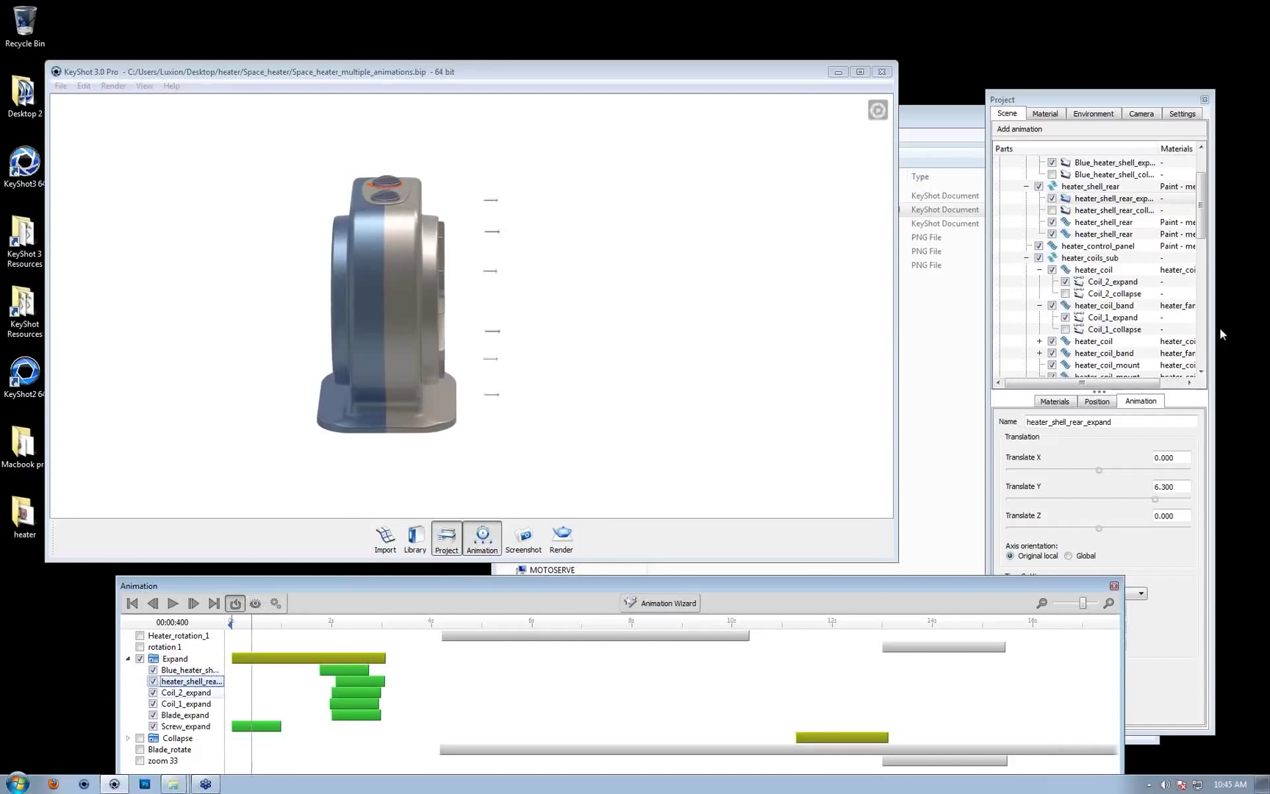
pyautogui.click(1118, 200)
pyautogui.moveTo(284, 626); pyautogui.dragTo(351, 625)
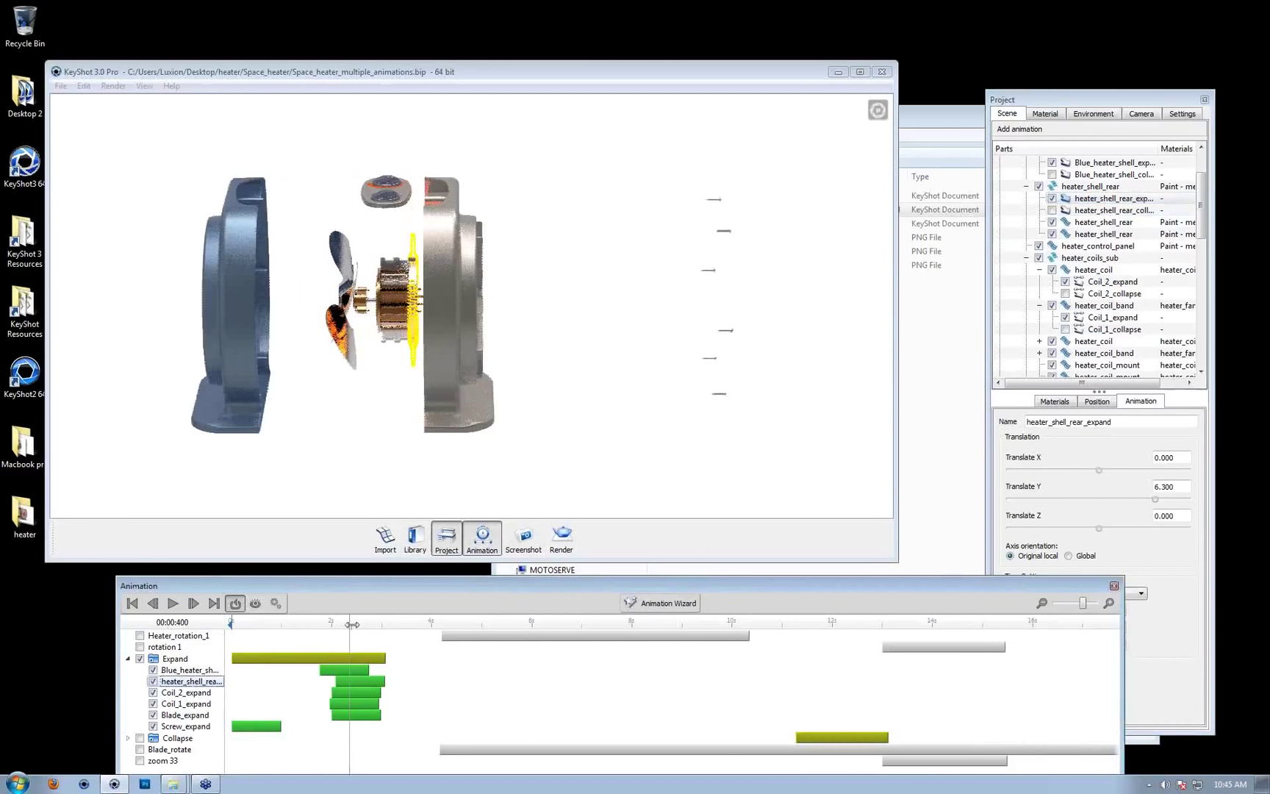
pyautogui.click(153, 683)
pyautogui.moveTo(351, 625); pyautogui.dragTo(252, 622)
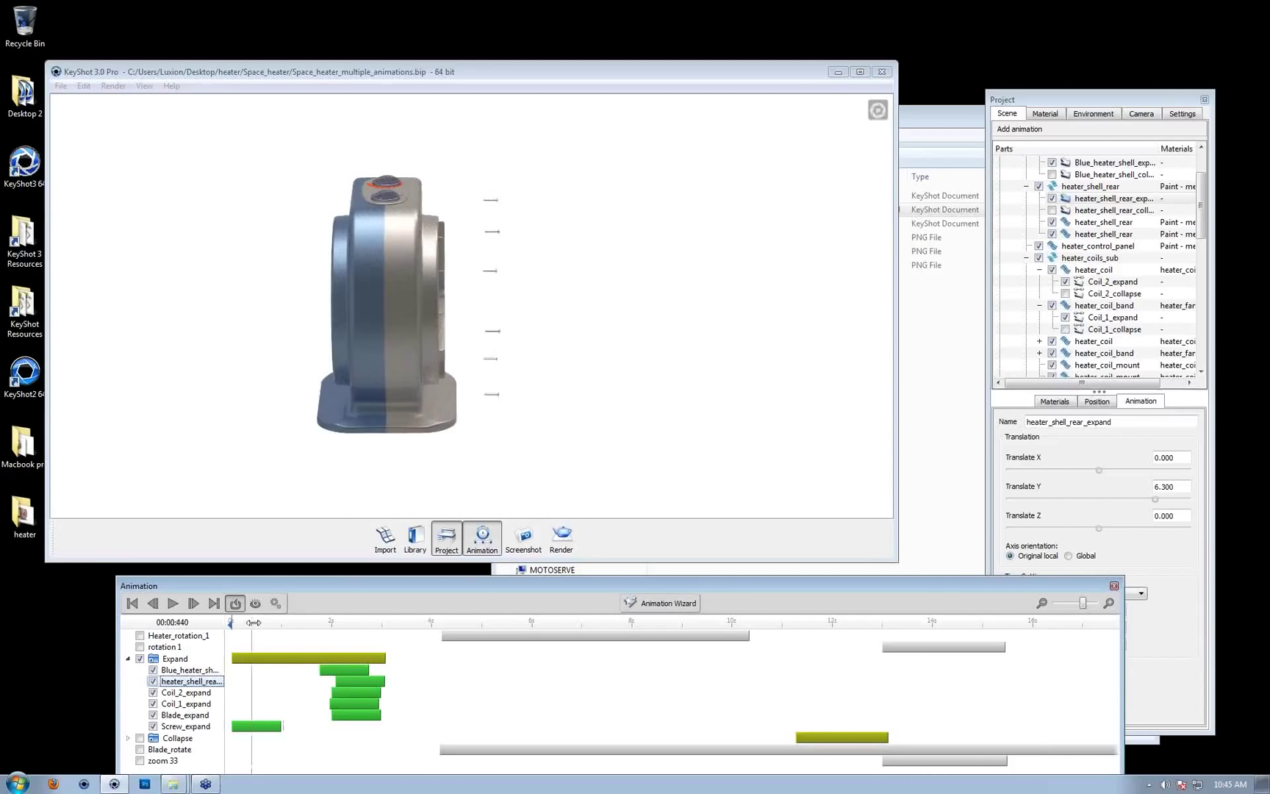
pyautogui.moveTo(356, 681); pyautogui.dragTo(273, 685)
# Extend the Screw_expand time bar to end together with heater_shell_rear_expand at about 1.4 s, and scrub to 00:01:320
pyautogui.moveTo(251, 622); pyautogui.dragTo(299, 624)
pyautogui.moveTo(282, 726); pyautogui.dragTo(301, 726)
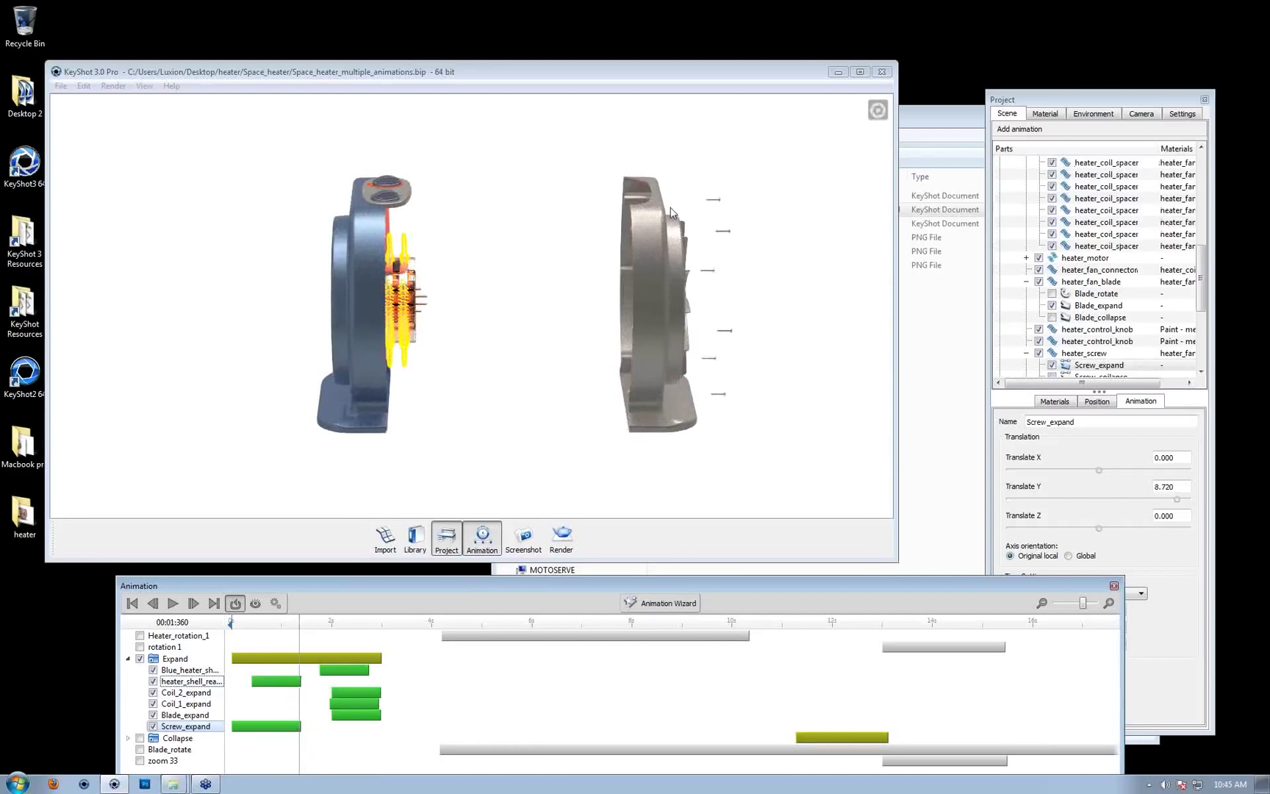
pyautogui.moveTo(300, 623)
pyautogui.mouseDown()
pyautogui.moveTo(231, 632)
pyautogui.moveTo(297, 633)
pyautogui.mouseUp()
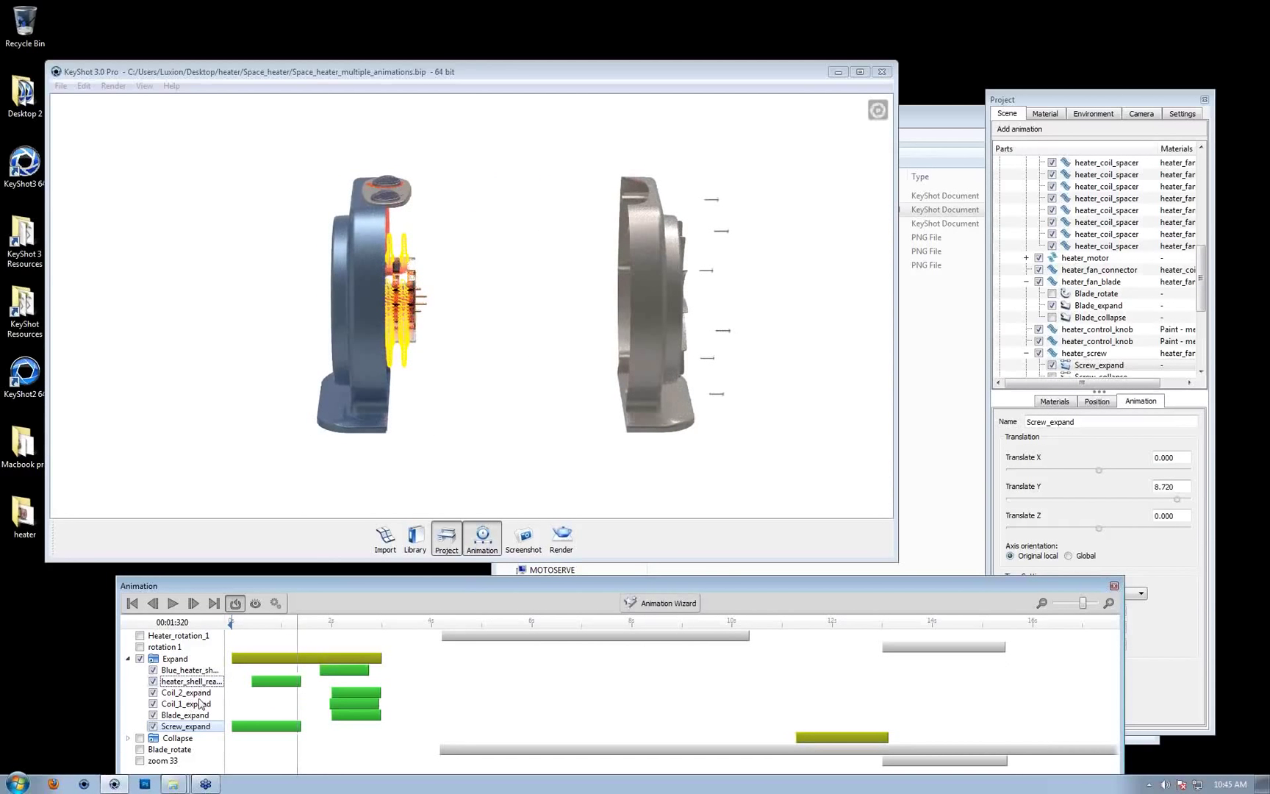
# Move the Blue_heater_shell_expand time bar to start at 0.4 s alongside the rear shell, and scrub to 00:00:800
pyautogui.moveTo(297, 622); pyautogui.dragTo(253, 633)
pyautogui.moveTo(354, 670); pyautogui.dragTo(286, 672)
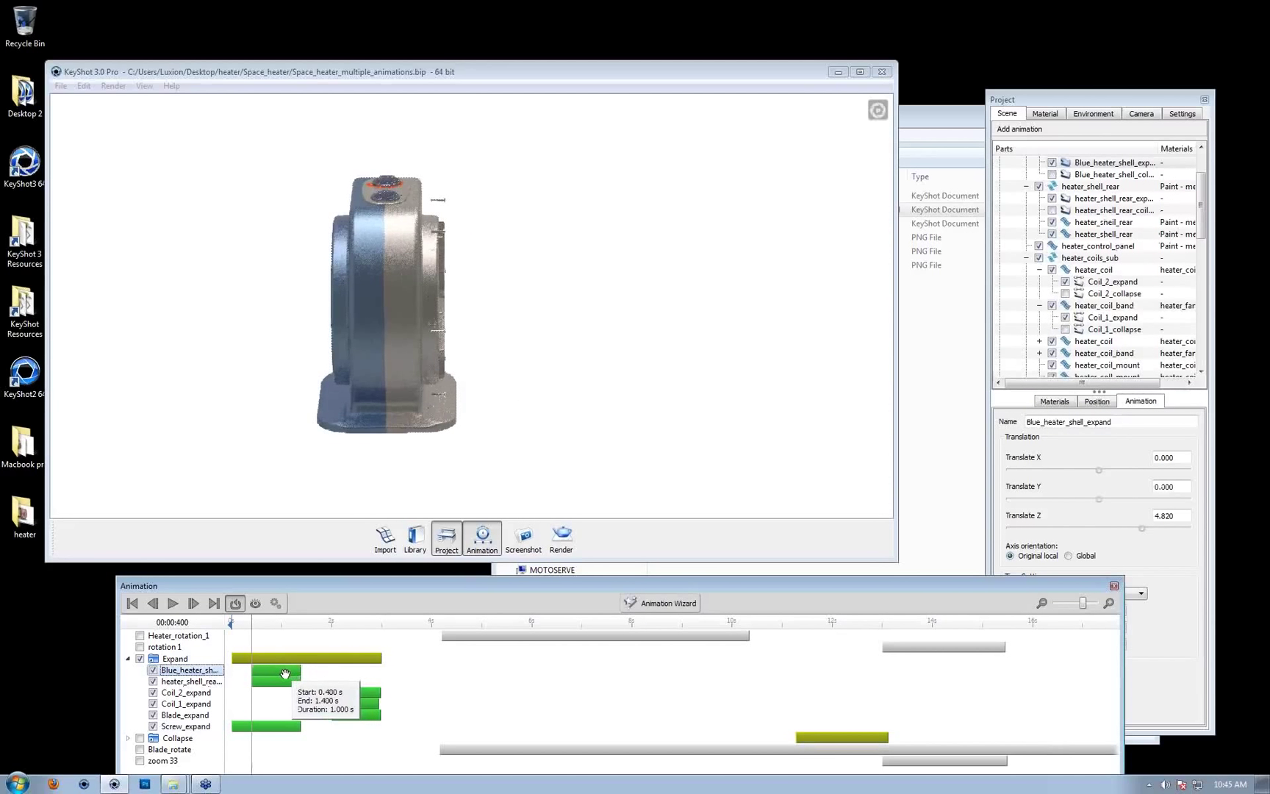
pyautogui.moveTo(261, 623)
pyautogui.mouseDown()
pyautogui.moveTo(293, 617)
pyautogui.moveTo(257, 622)
pyautogui.moveTo(271, 623)
pyautogui.mouseUp()
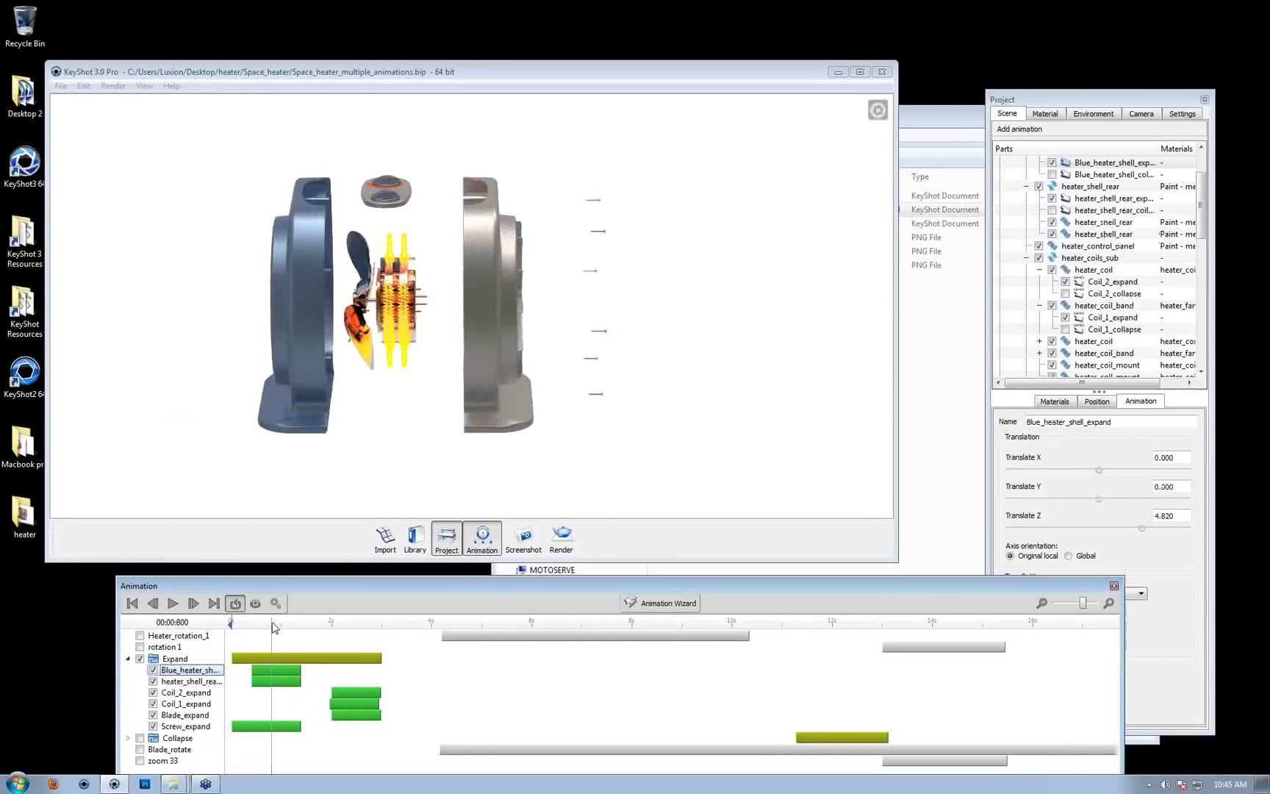
# Stagger Blade_expand, Coil_2_expand and Coil_1_expand to start at about 0.8, 1.1 and 1.4 s, and scrub to 00:02:580
pyautogui.click(193, 716)
pyautogui.moveTo(347, 714); pyautogui.dragTo(311, 703)
pyautogui.moveTo(272, 628); pyautogui.dragTo(360, 623)
# Orbit the exploded heater to an angled view and scrub back to 00:00:000 to check the staggered separation
pyautogui.click(500, 390)
pyautogui.moveTo(500, 390); pyautogui.dragTo(434, 425)
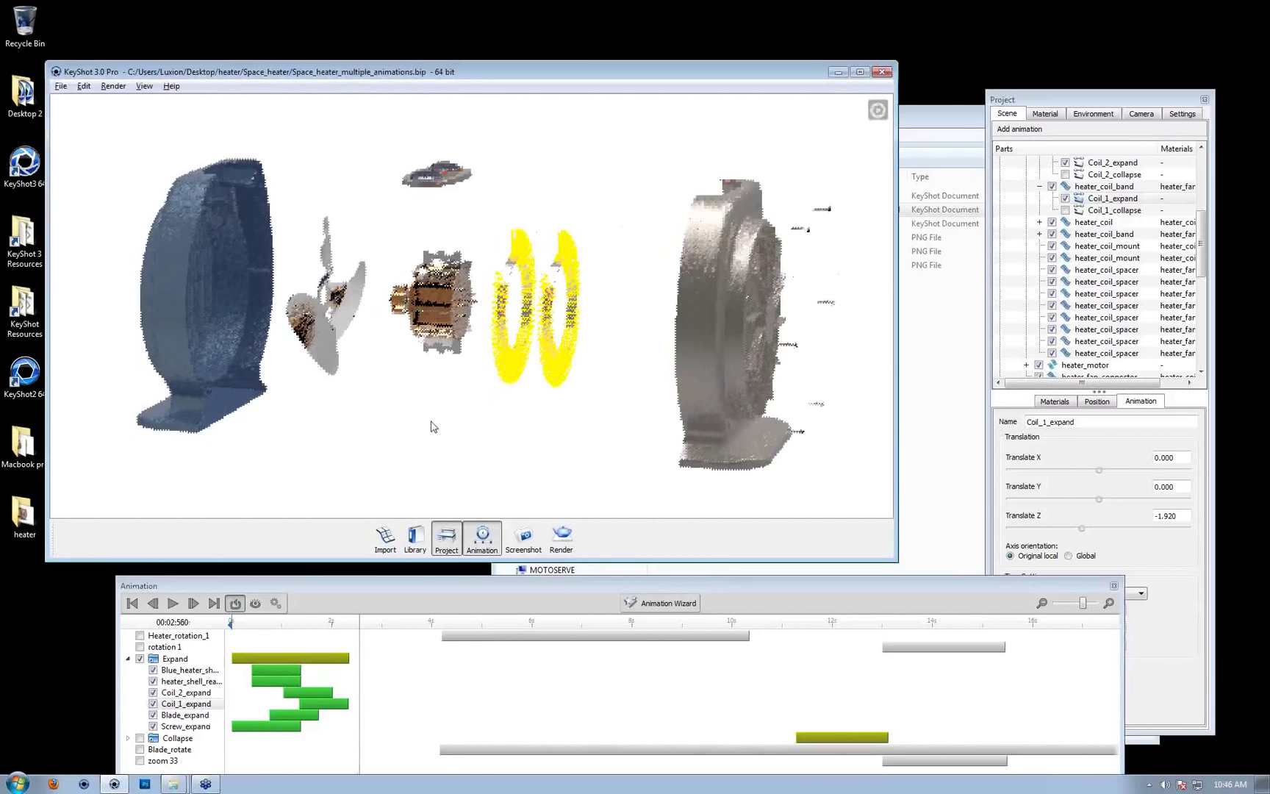
pyautogui.moveTo(360, 625); pyautogui.dragTo(262, 645)
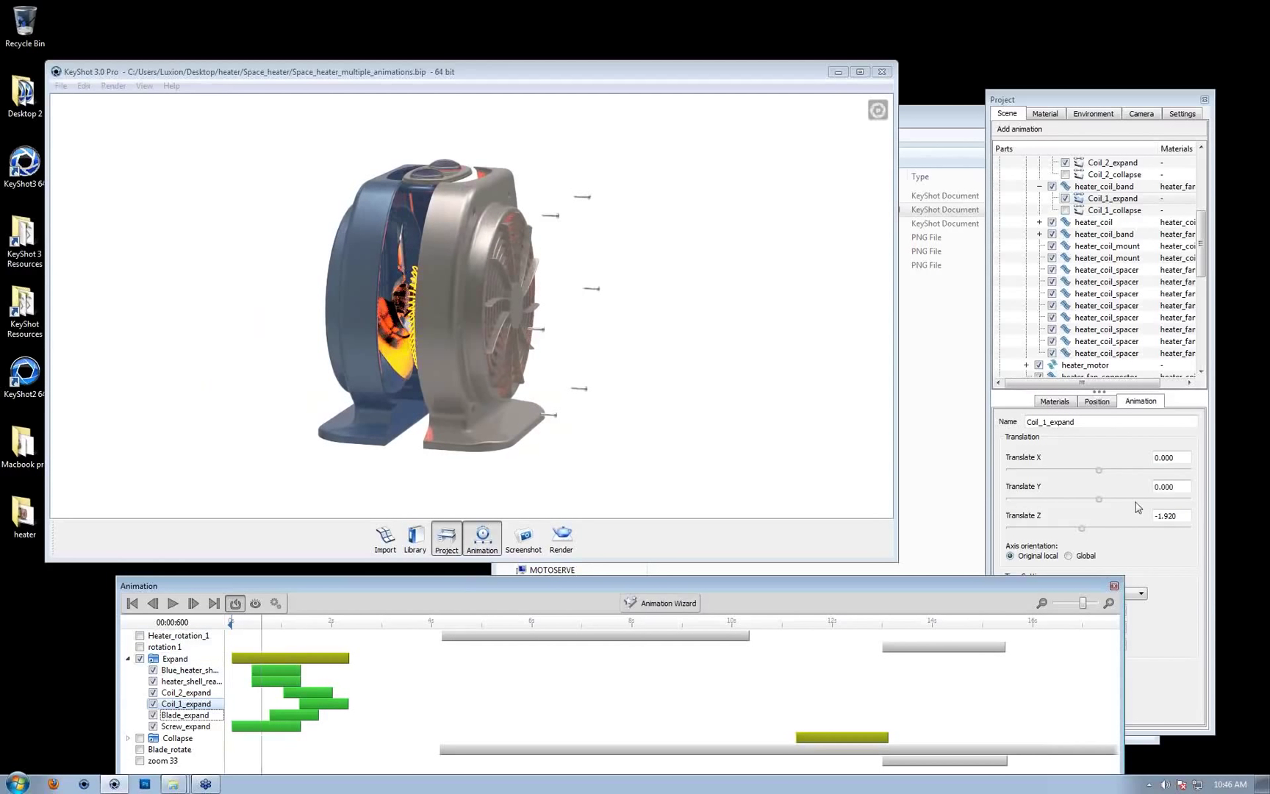
pyautogui.moveTo(263, 619); pyautogui.dragTo(214, 650)
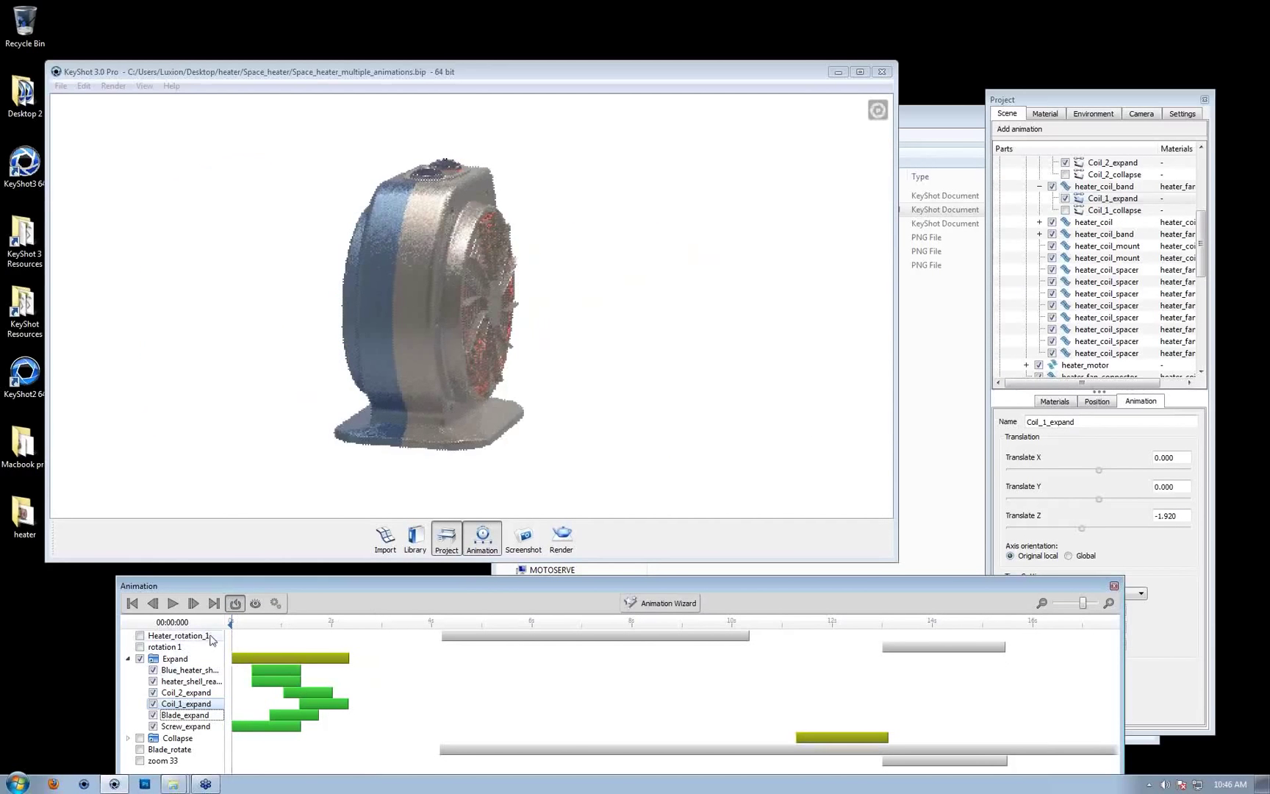
# View the heater more from the rear, add a turntable animation to heater_assy, and preview it with the playhead ending at 00:00:000
pyautogui.moveTo(552, 312); pyautogui.dragTo(408, 368)
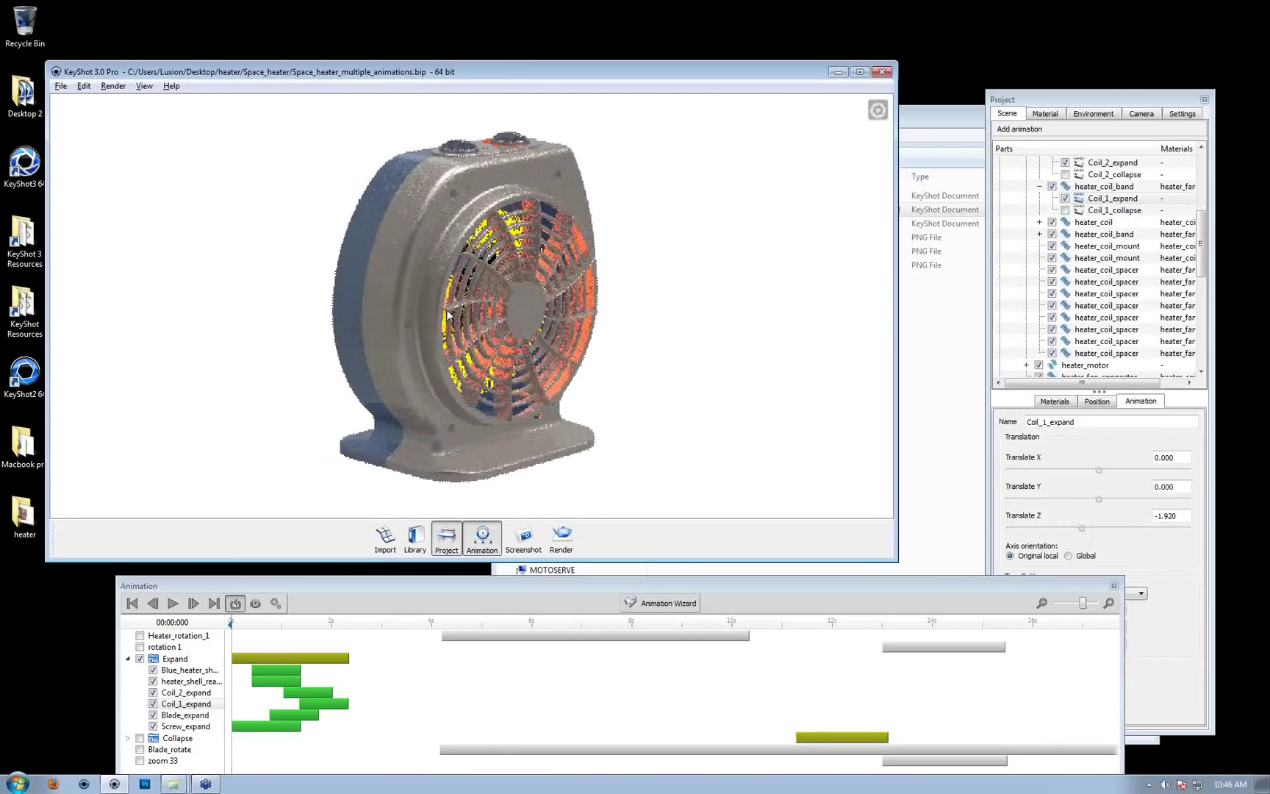
pyautogui.scroll(5, 1111, 191)
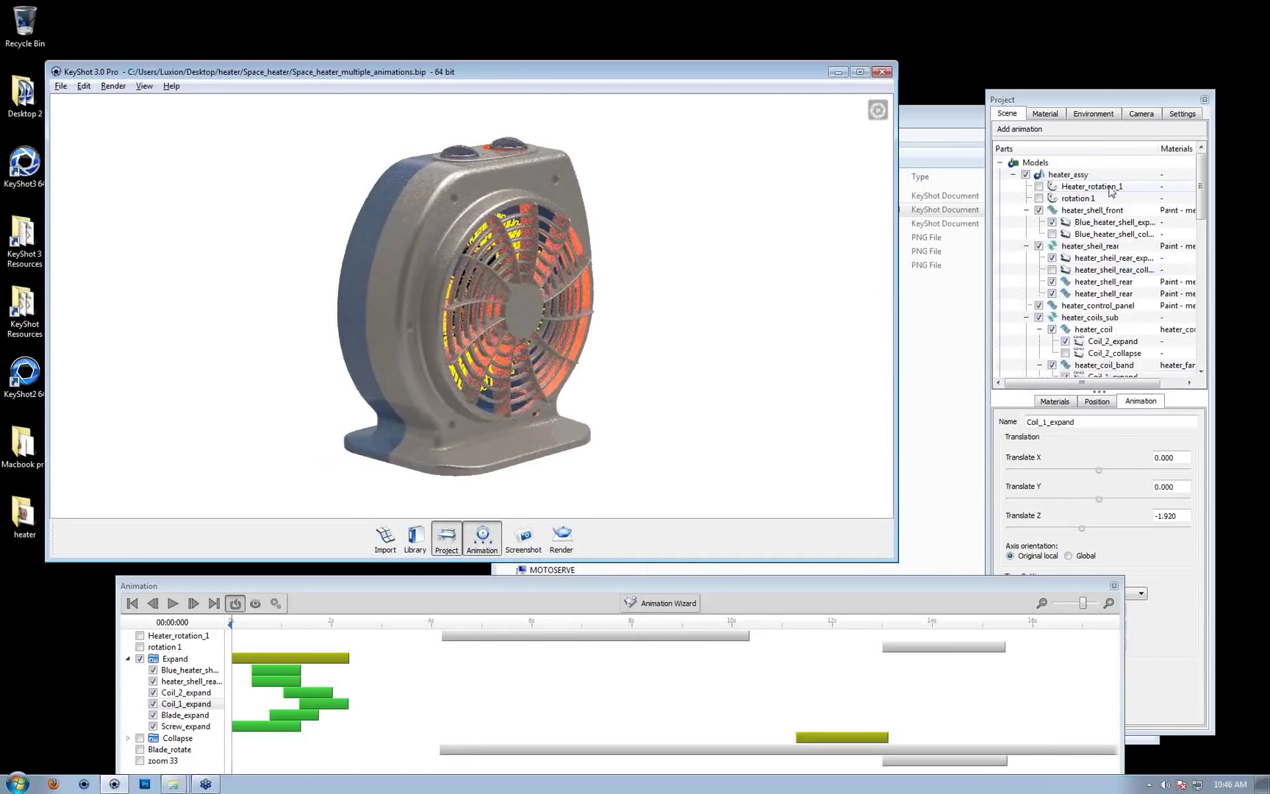
pyautogui.click(1068, 175)
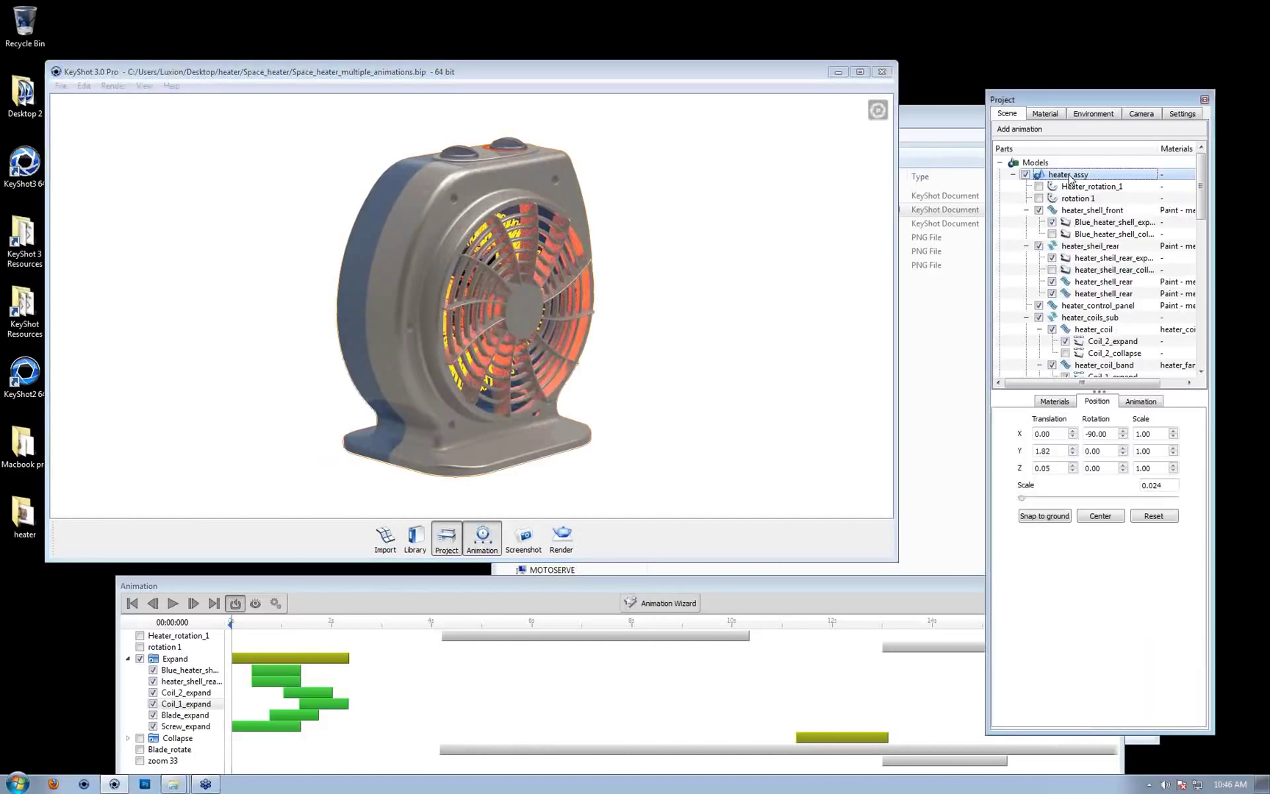
pyautogui.rightClick(1066, 178)
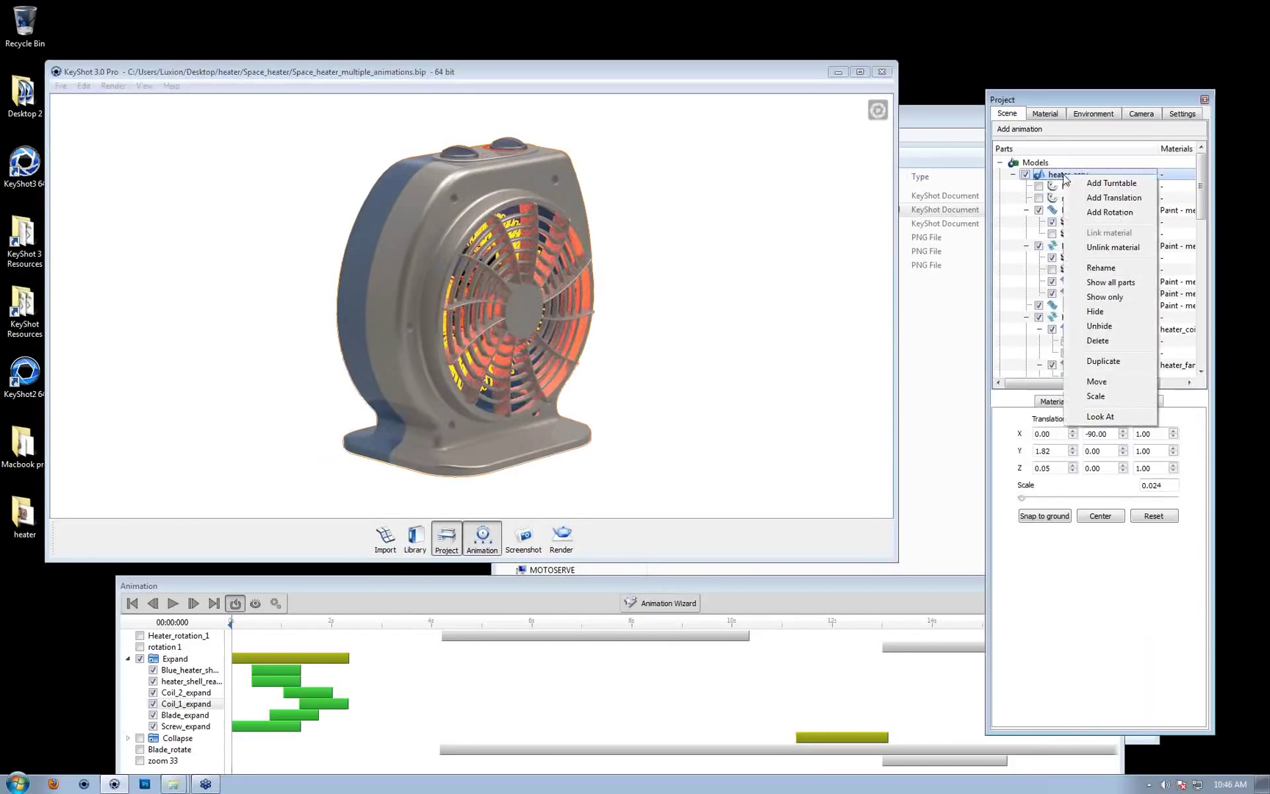
pyautogui.click(1112, 184)
pyautogui.moveTo(245, 622); pyautogui.dragTo(204, 637)
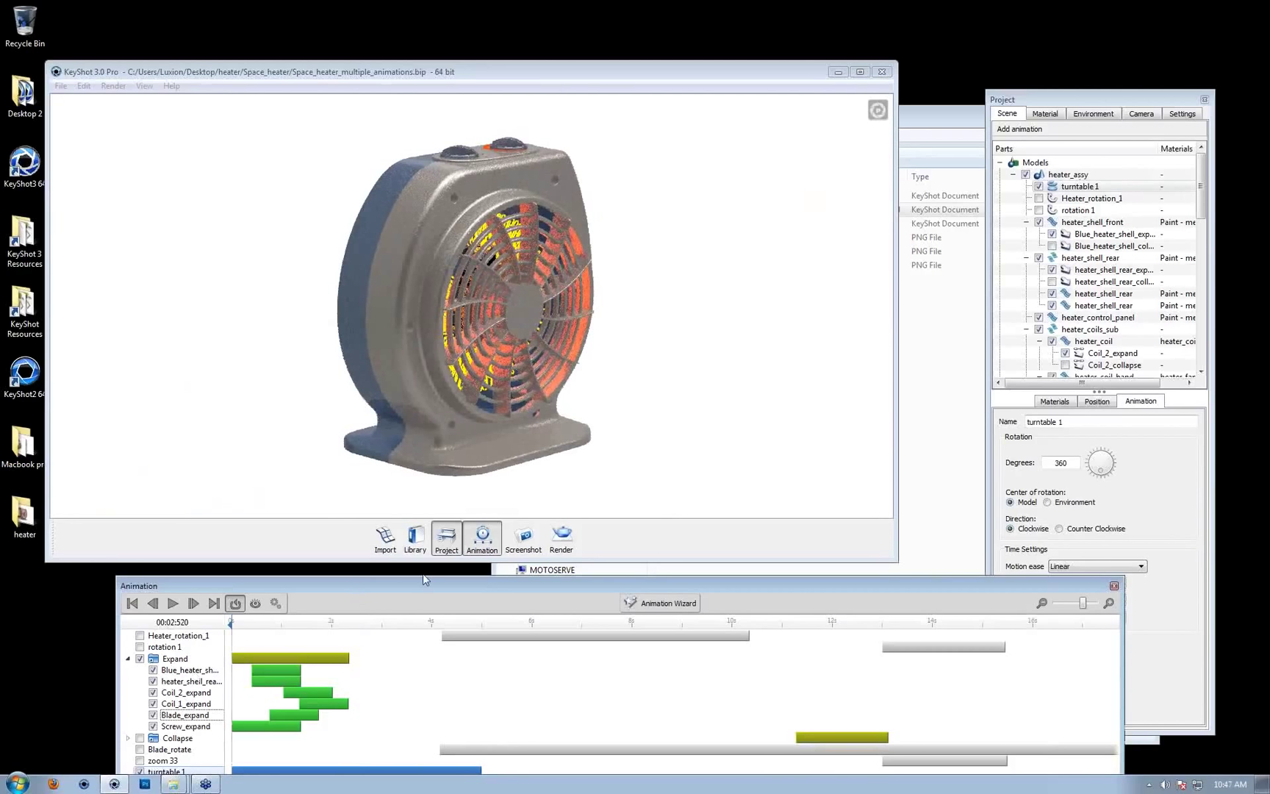
# Raise the Animation window to show every entry, and delete the zoom 33 and Blade_rotate animations
pyautogui.moveTo(423, 581); pyautogui.dragTo(402, 494)
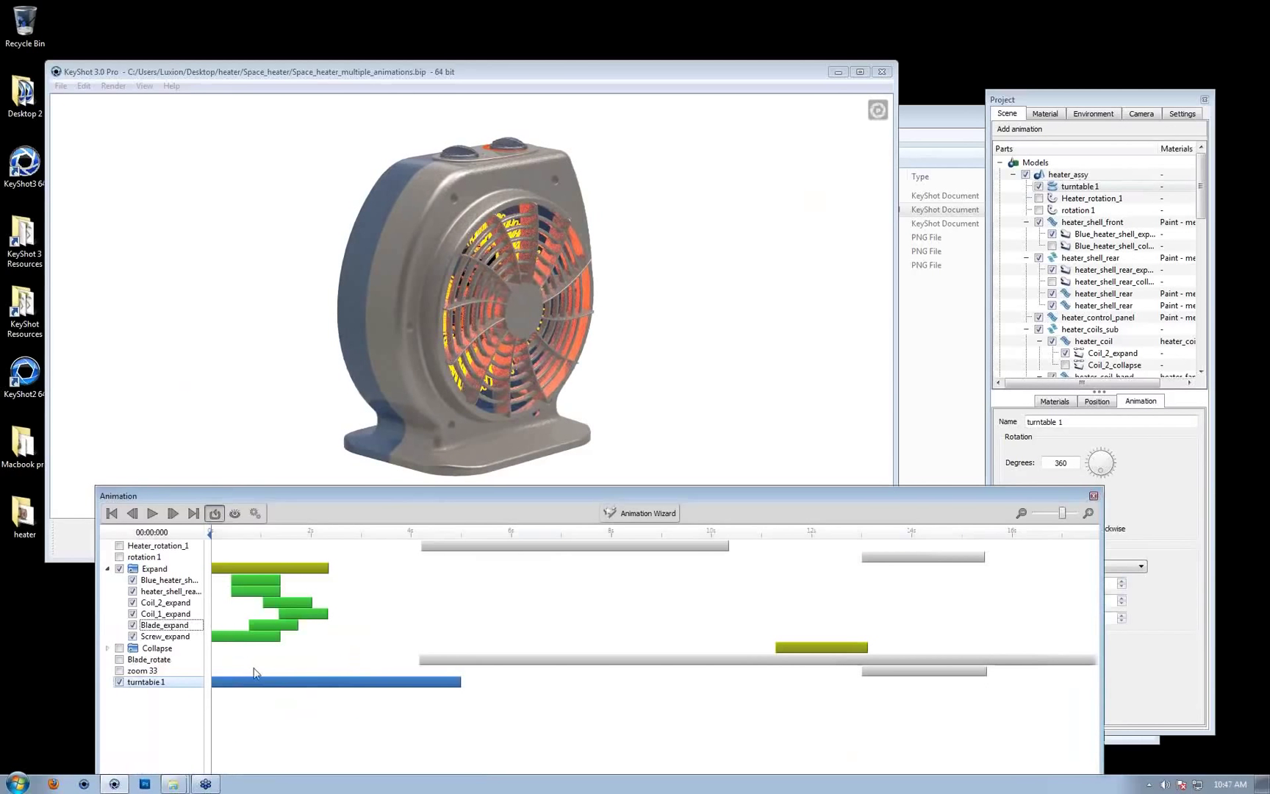
pyautogui.click(154, 670)
pyautogui.rightClick(154, 670)
pyautogui.click(167, 675)
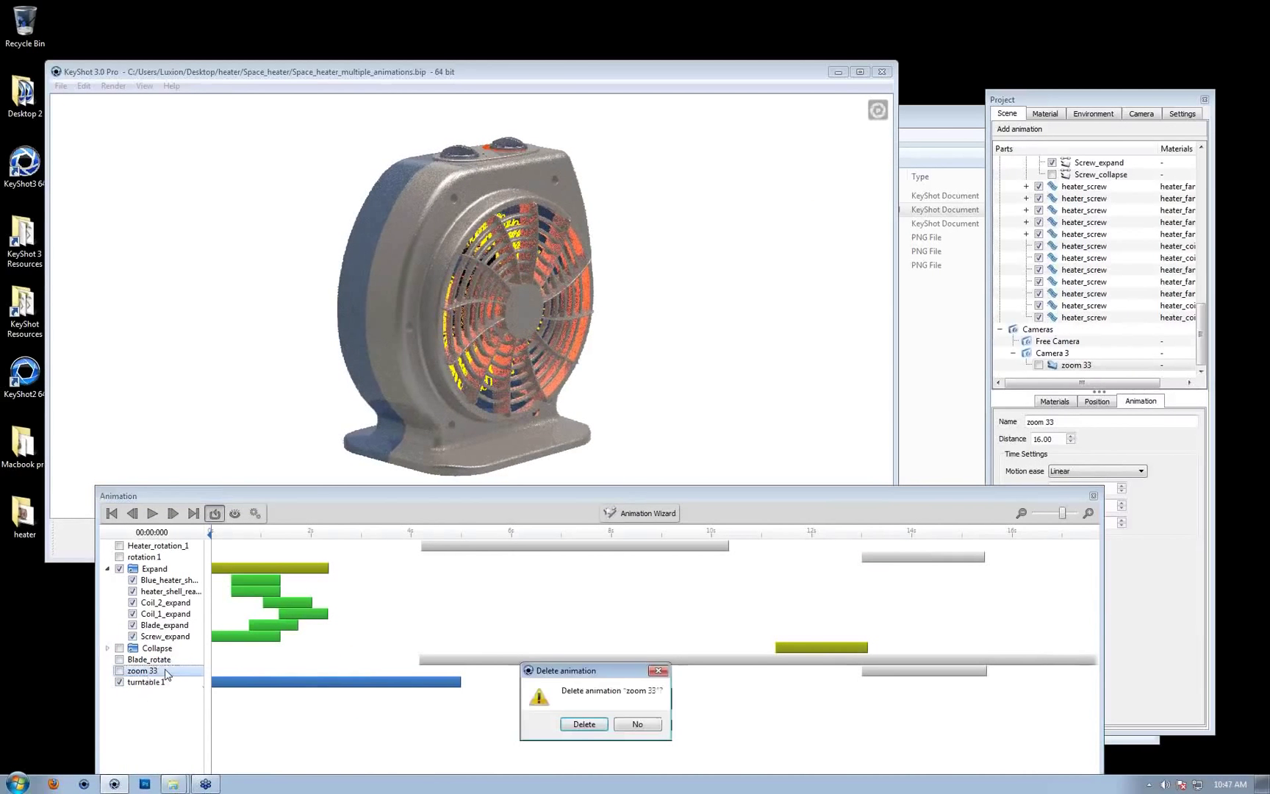
pyautogui.click(584, 725)
pyautogui.rightClick(158, 660)
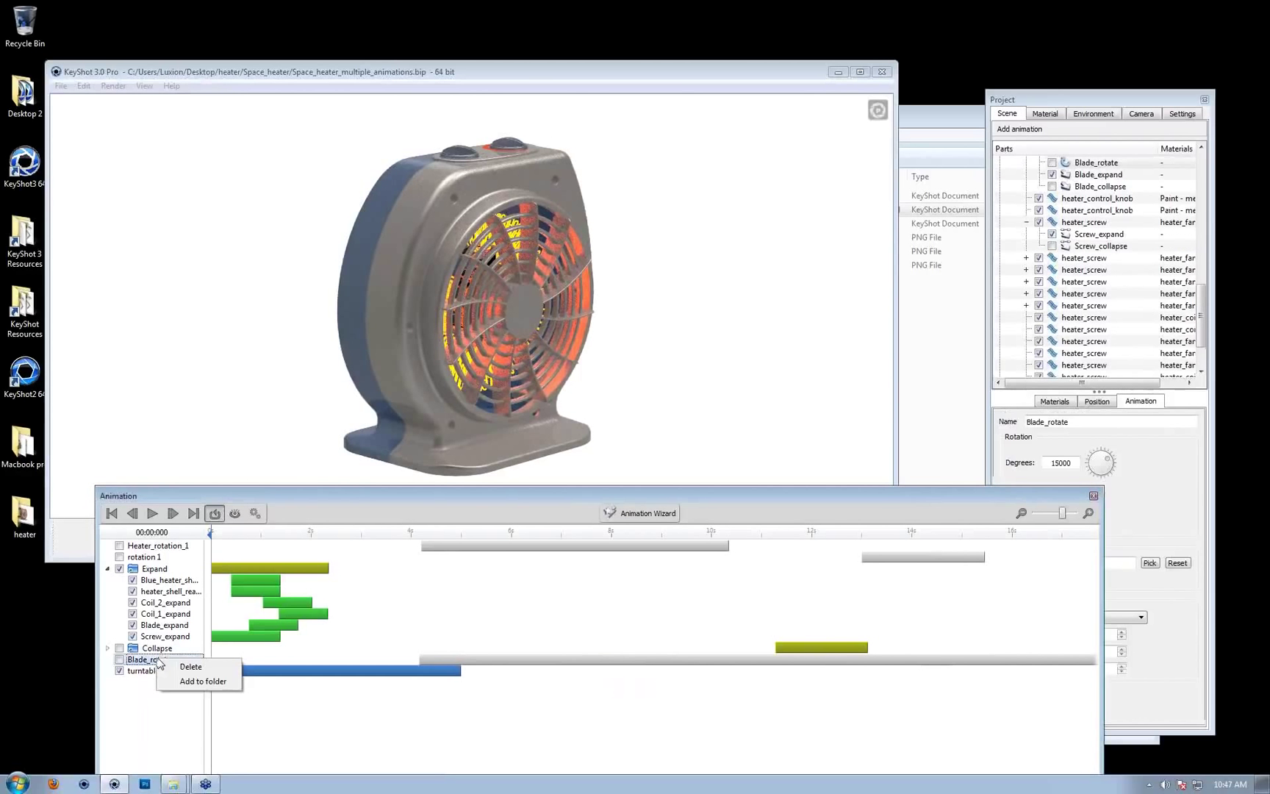
pyautogui.click(186, 667)
pyautogui.click(583, 721)
# Delete the Heater_rotation_1 and rotation 1 animations from the timeline
pyautogui.click(173, 548)
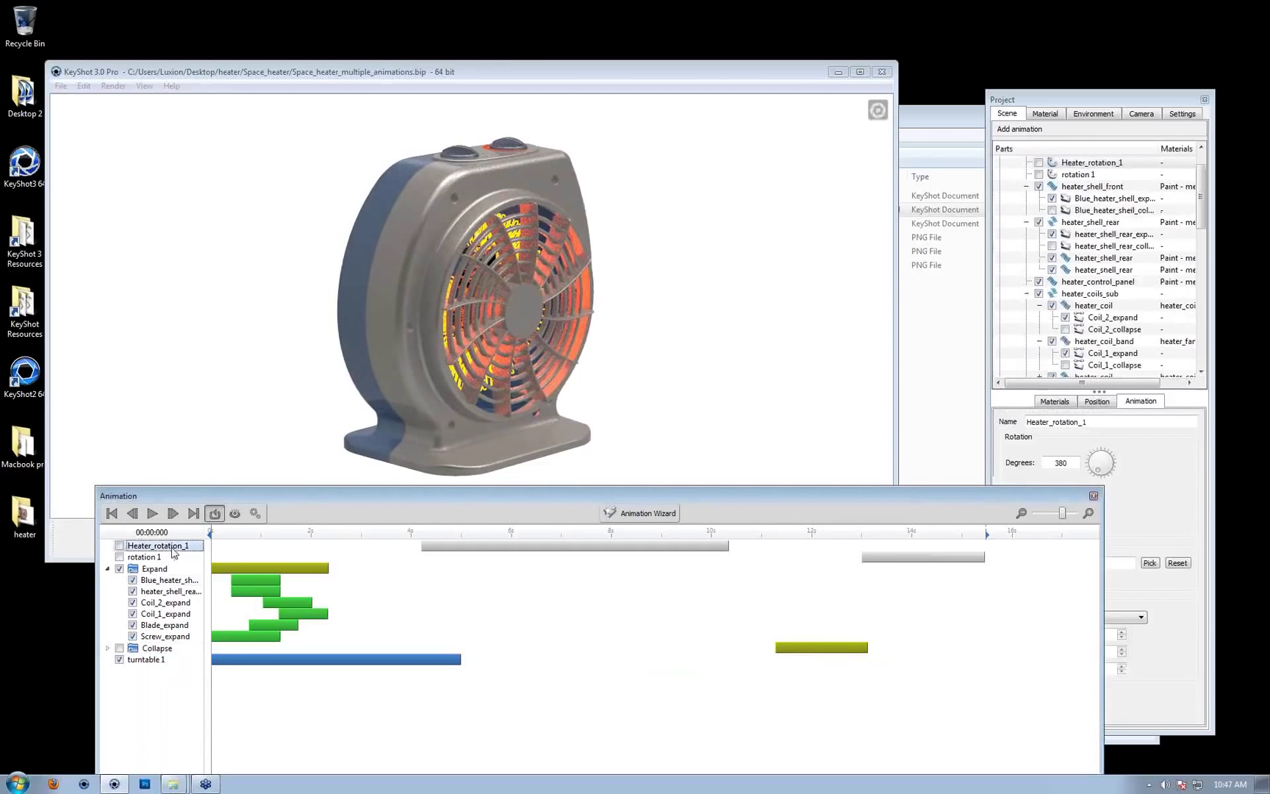
pyautogui.press('Delete')
pyautogui.click(598, 724)
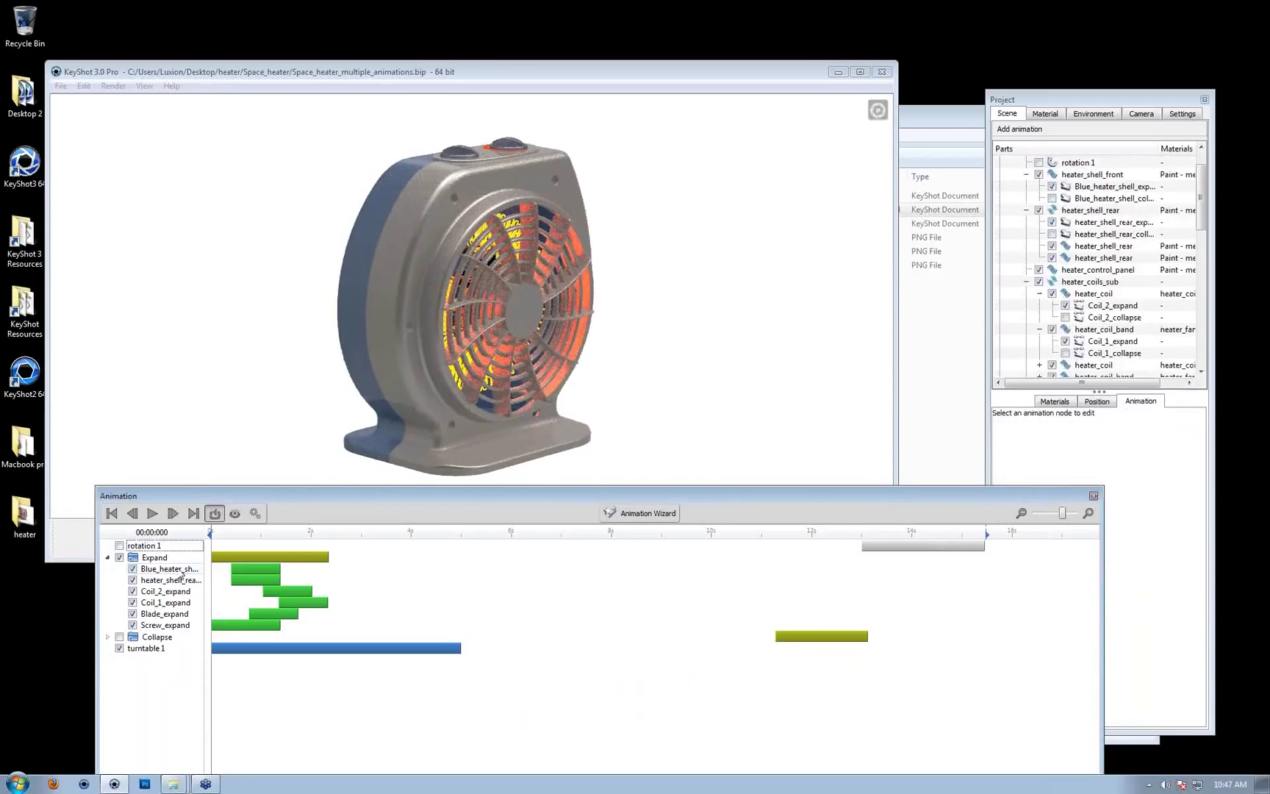
pyautogui.click(166, 548)
pyautogui.rightClick(167, 549)
pyautogui.click(188, 558)
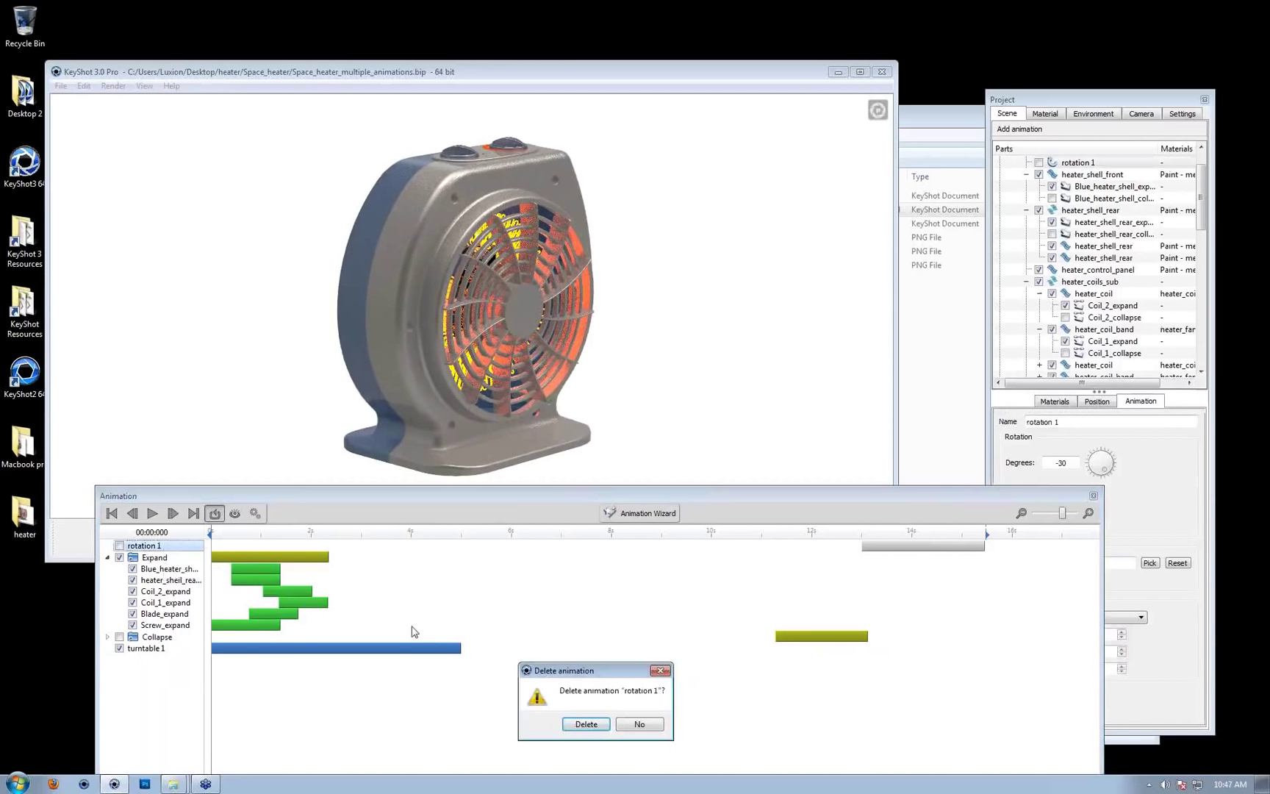
pyautogui.click(586, 724)
# Shift the Expand folder to start at about 1 s, and scrub to 00:03:120 to preview it with the turntable
pyautogui.moveTo(221, 532); pyautogui.dragTo(350, 564)
pyautogui.click(144, 640)
pyautogui.click(231, 532)
pyautogui.moveTo(262, 532); pyautogui.dragTo(367, 527)
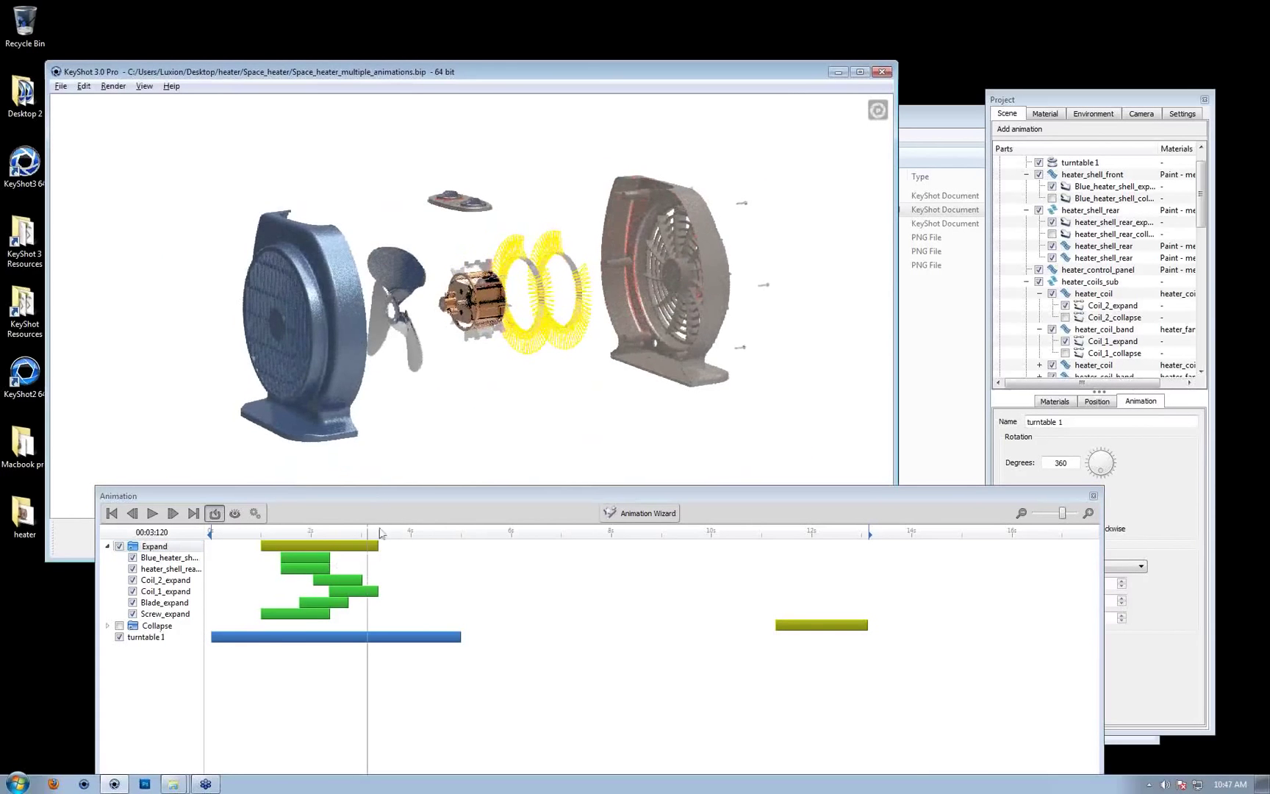
# Scrub through the combined turntable and Expand motion, ending at 00:03:400
pyautogui.click(265, 532)
pyautogui.moveTo(262, 530); pyautogui.dragTo(517, 522)
pyautogui.moveTo(438, 531); pyautogui.dragTo(388, 536)
pyautogui.scroll(3, 433, 391)
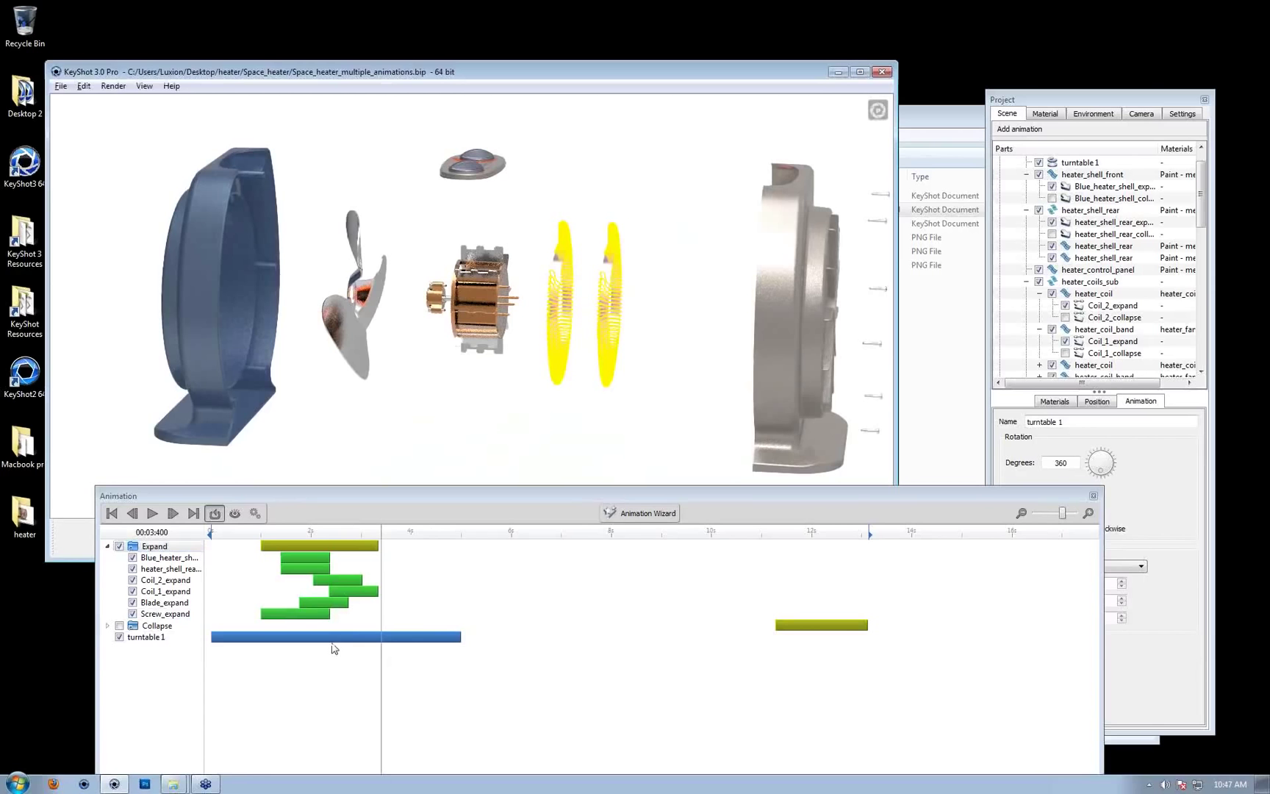
# Move turntable 1 to start at about 1 s and the Expand folder to start at 2 s
pyautogui.moveTo(333, 639); pyautogui.dragTo(382, 642)
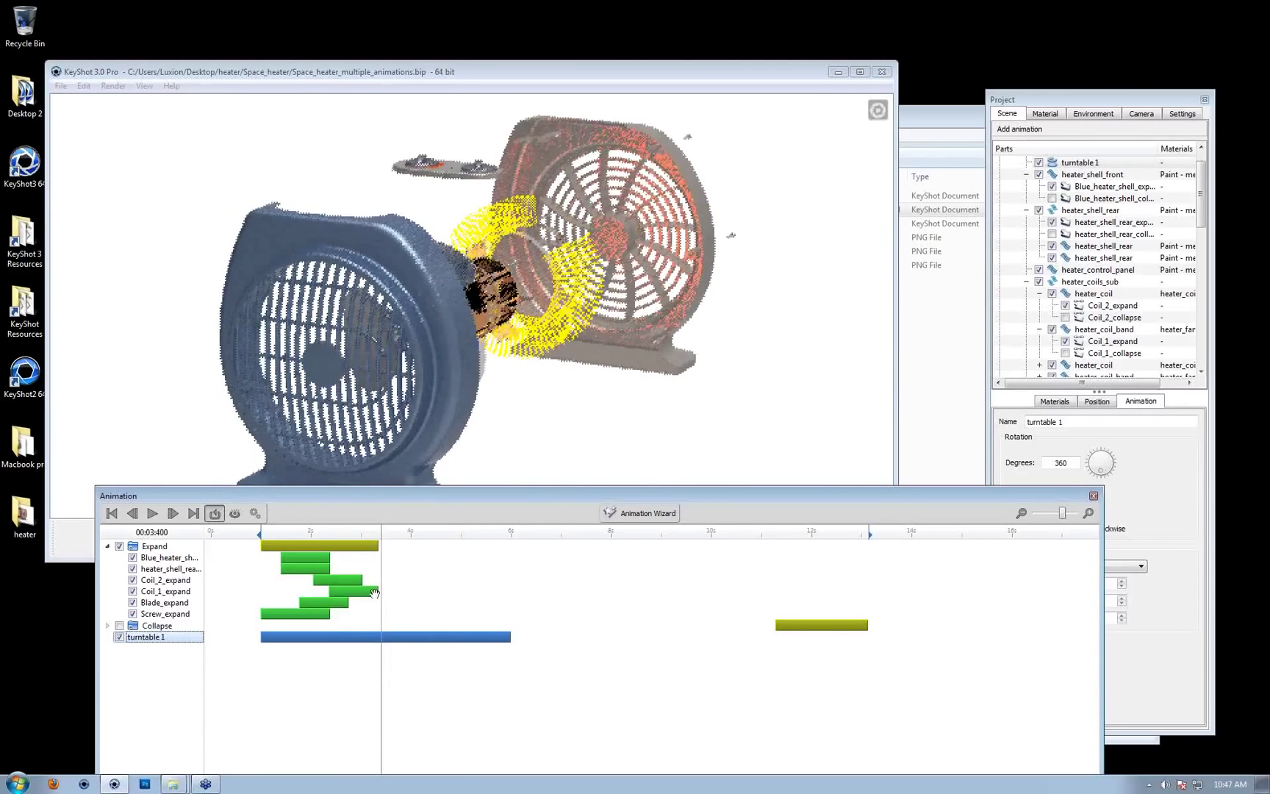
pyautogui.moveTo(366, 545); pyautogui.dragTo(418, 546)
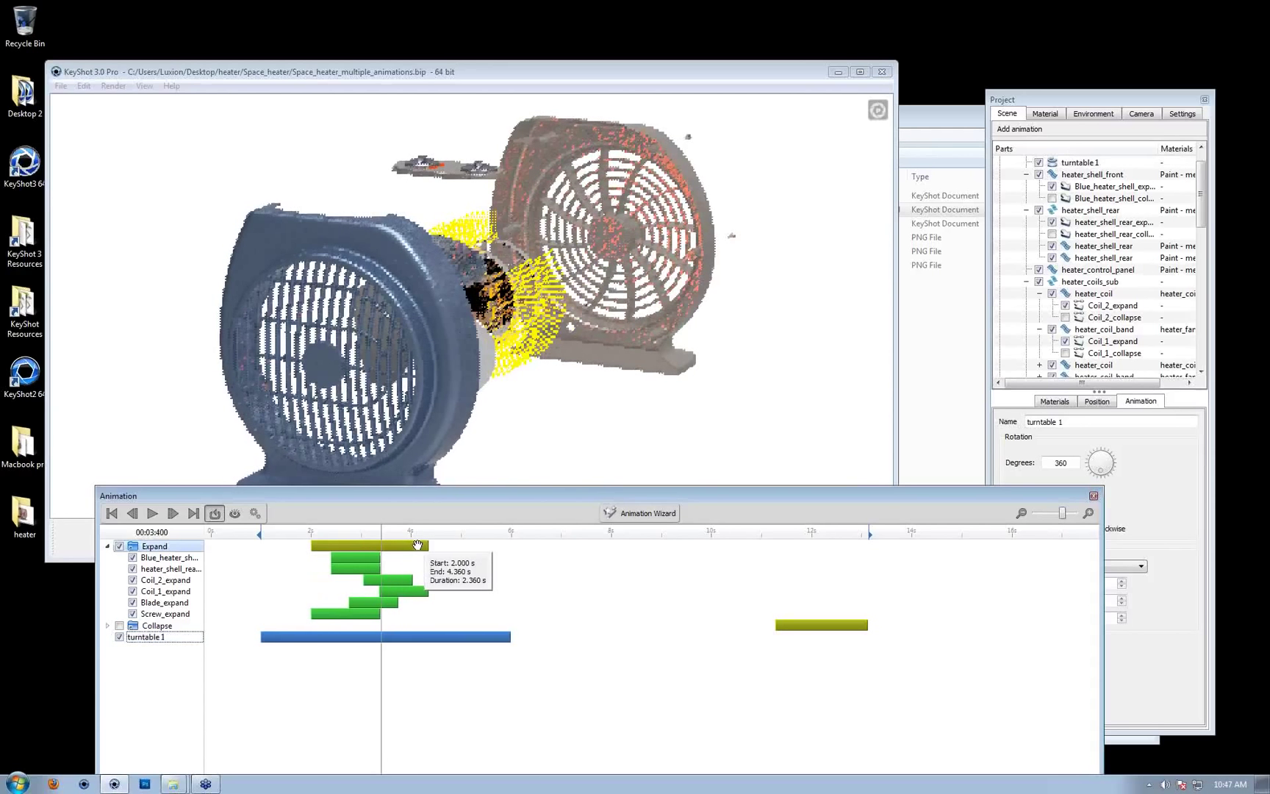
# Return the playhead and the playback range start to 0 s, and orbit the heater to face its rear grille
pyautogui.moveTo(381, 532); pyautogui.dragTo(211, 532)
pyautogui.doubleClick(260, 535)
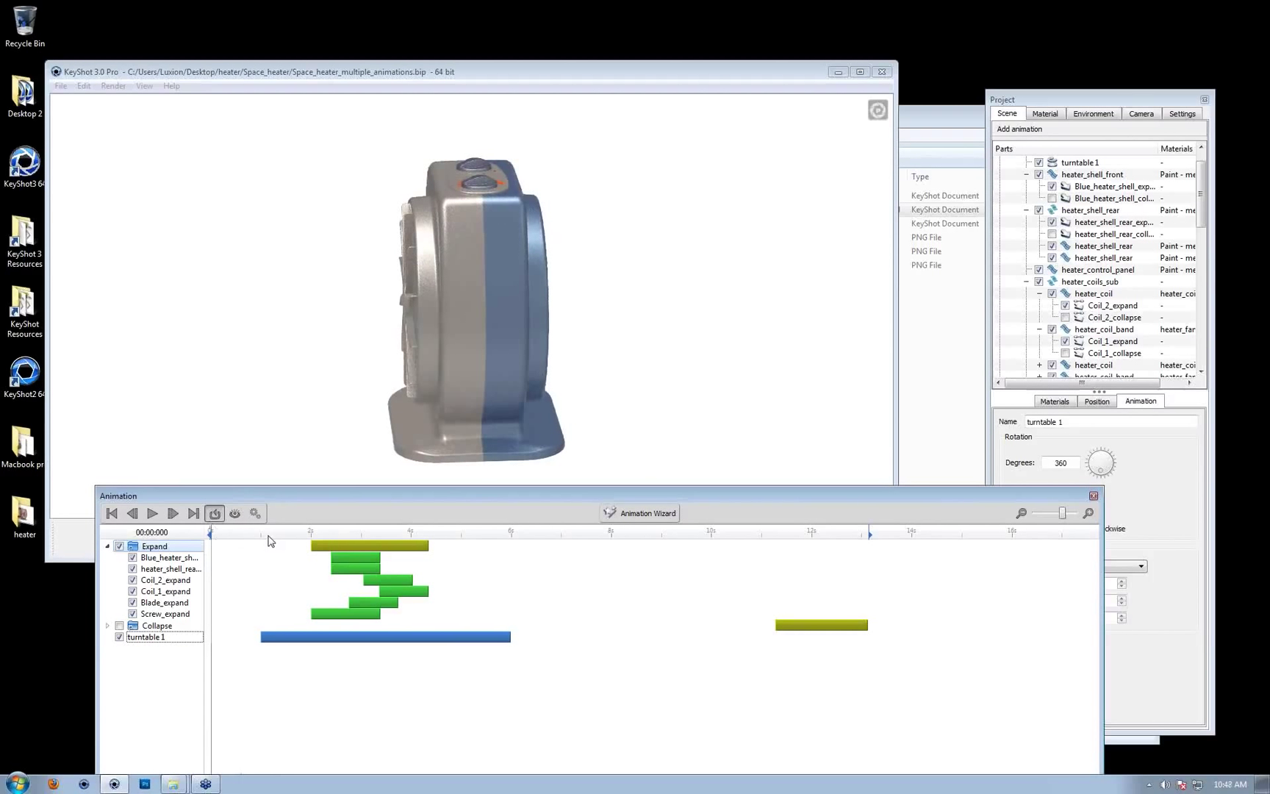
pyautogui.moveTo(336, 384); pyautogui.dragTo(648, 376)
# Find the fan blade in the scene tree by picking it in the model, and add a rotation animation to heater_fan_blade
pyautogui.scroll(1, 1114, 225)
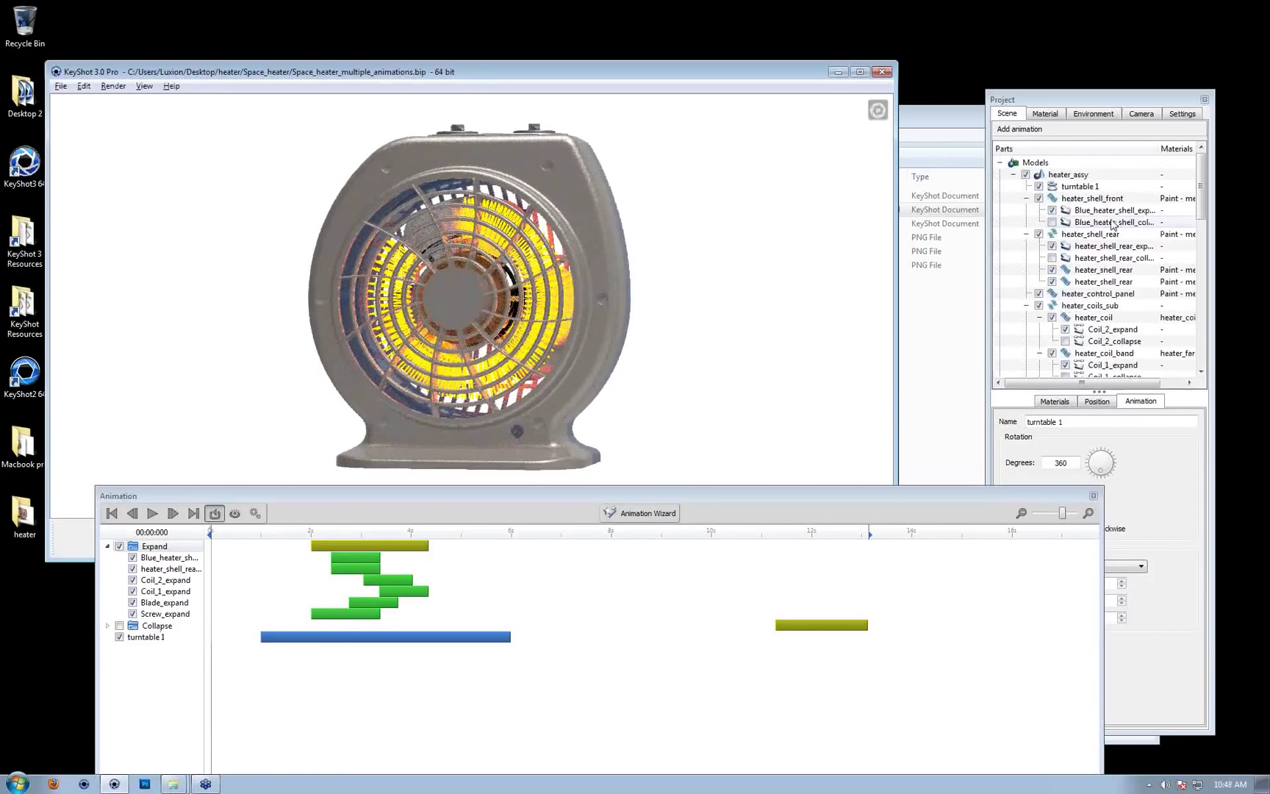
pyautogui.click(1103, 309)
pyautogui.scroll(-5, 1117, 316)
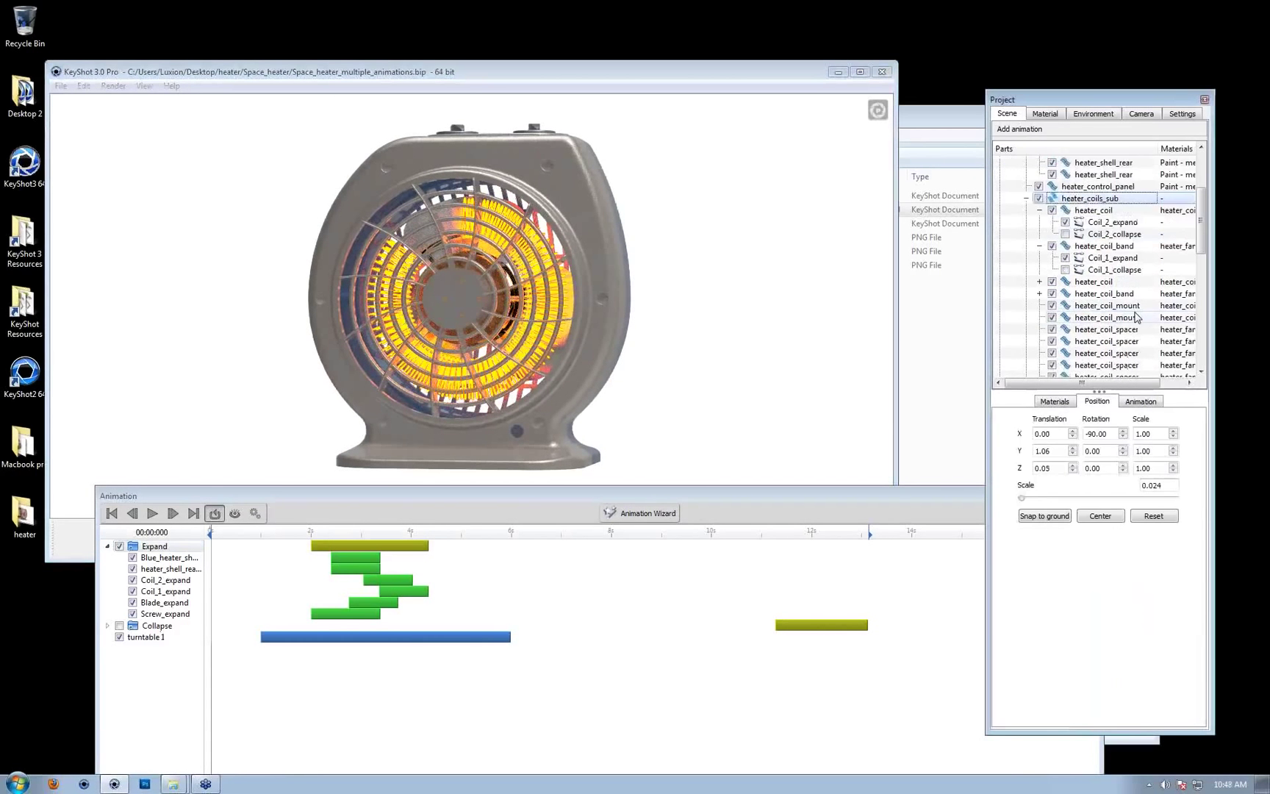
pyautogui.scroll(5, 1137, 316)
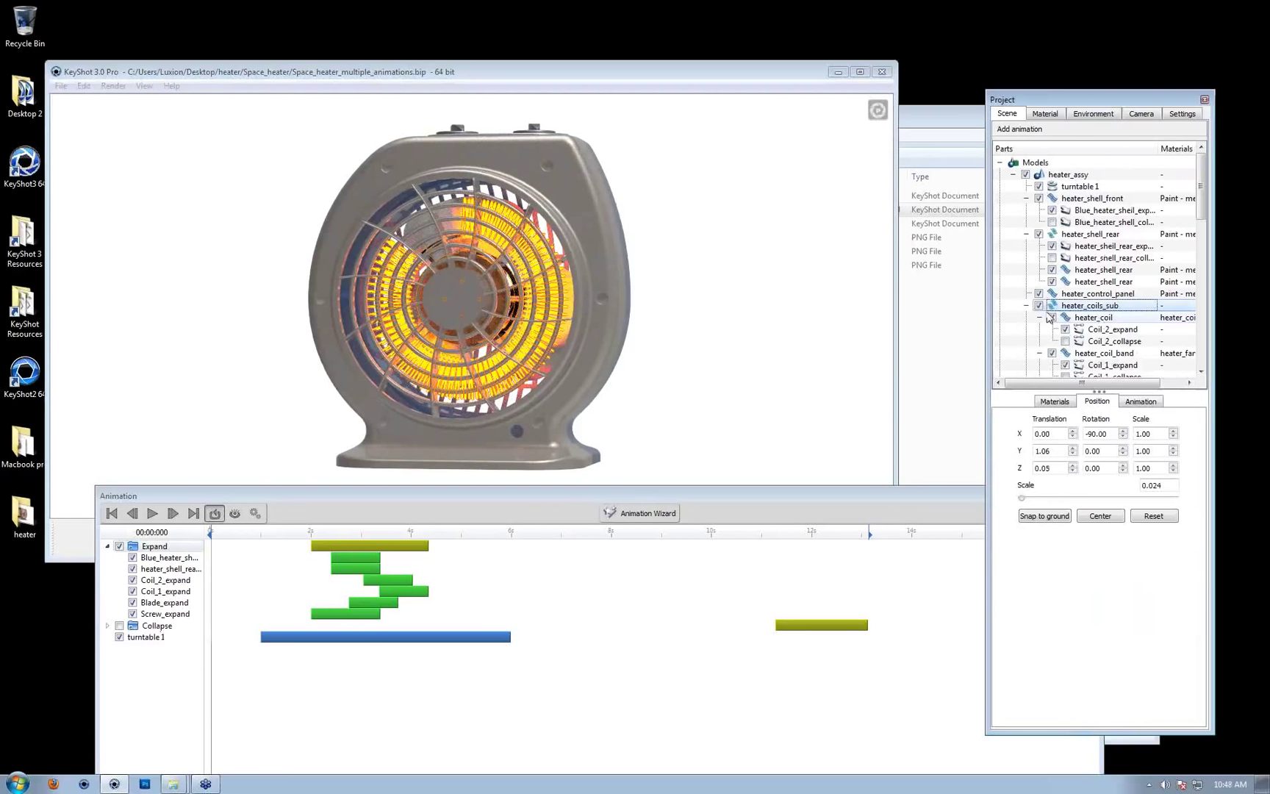
pyautogui.click(431, 233)
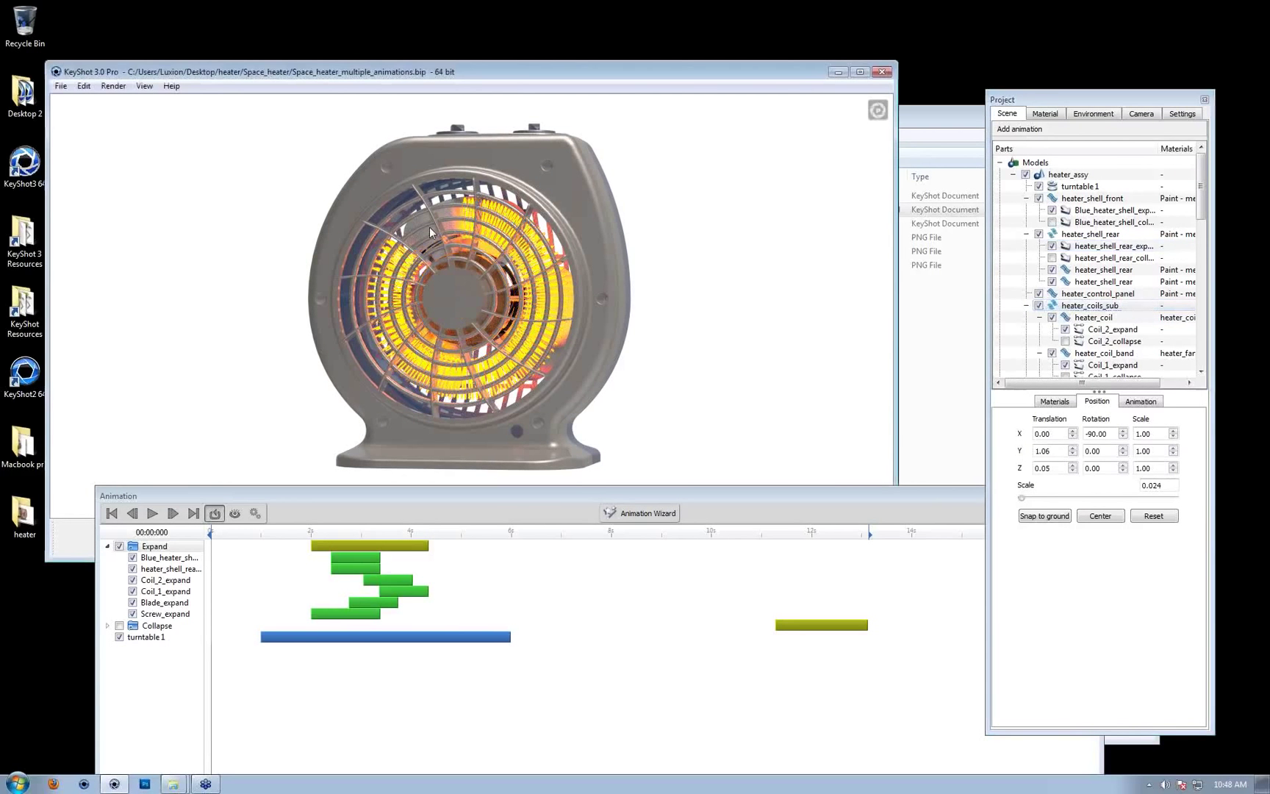
pyautogui.click(429, 230)
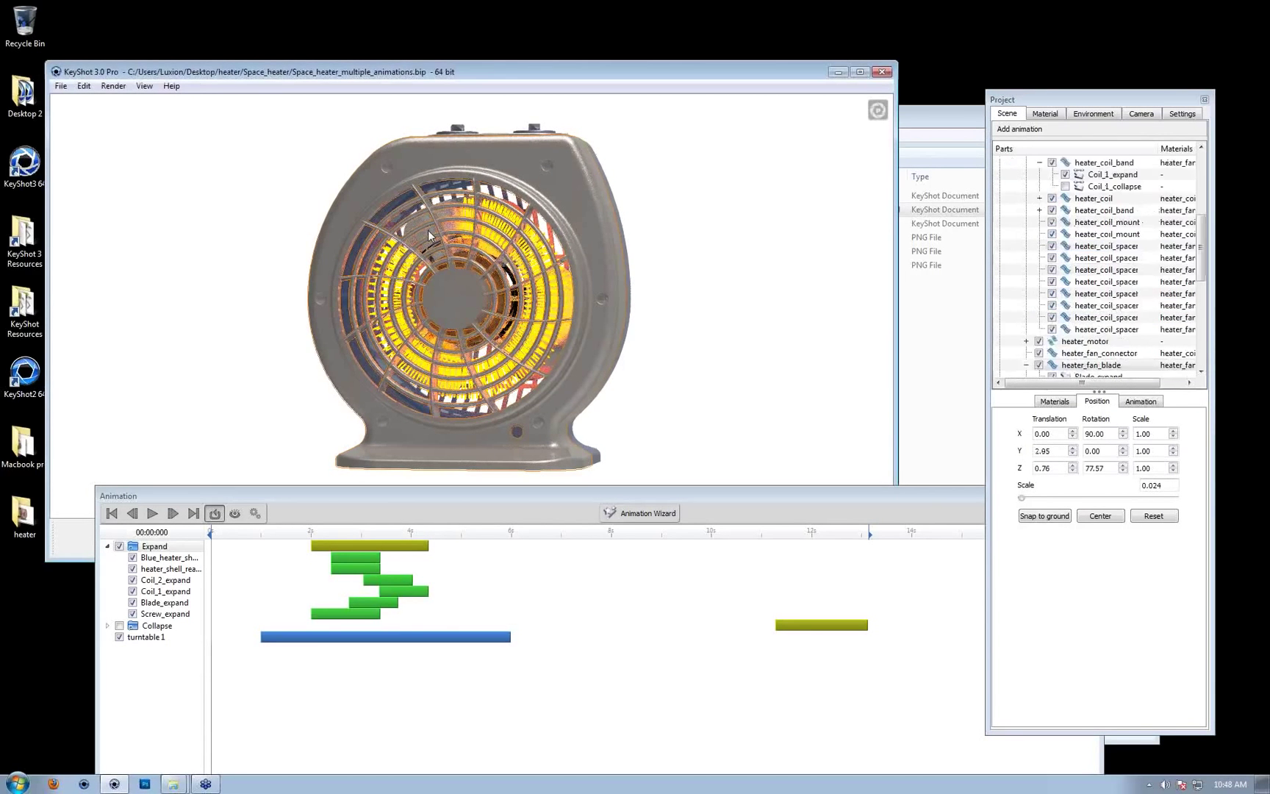
pyautogui.scroll(-1, 1114, 356)
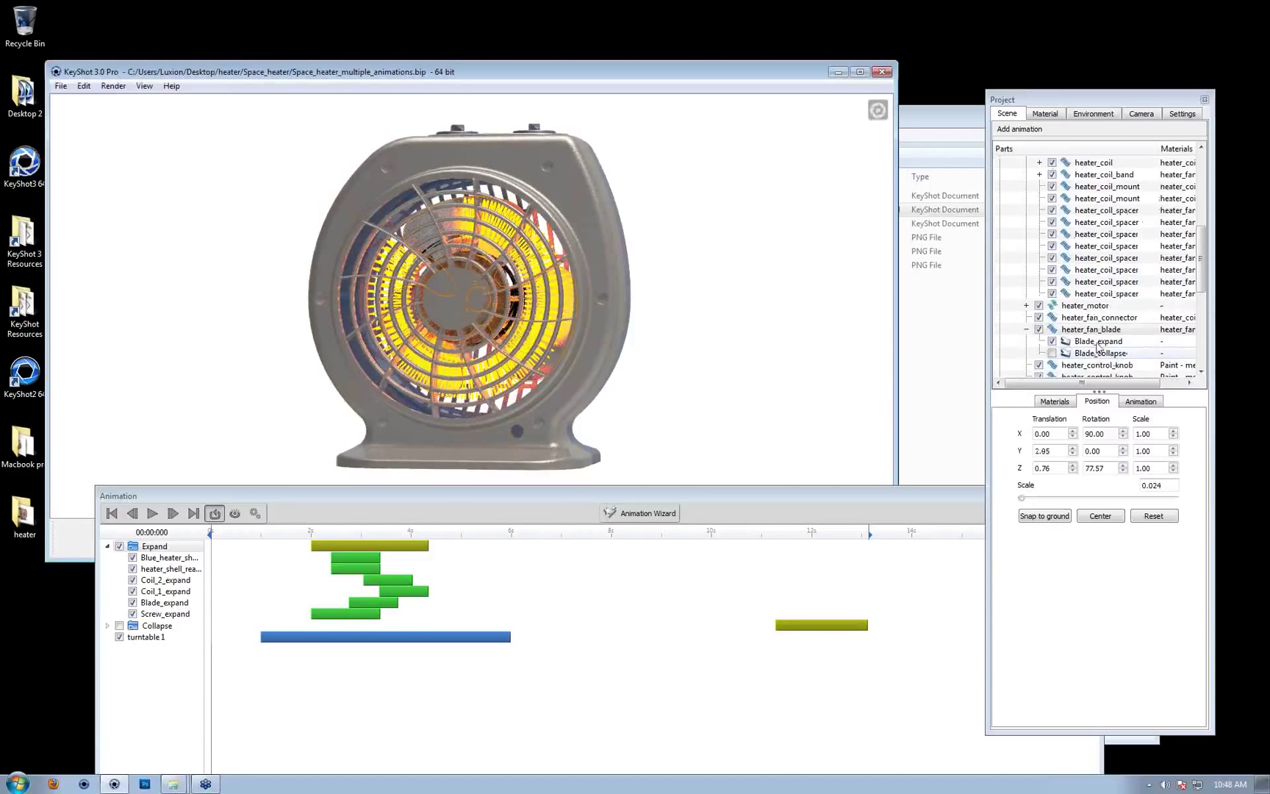
pyautogui.click(1098, 331)
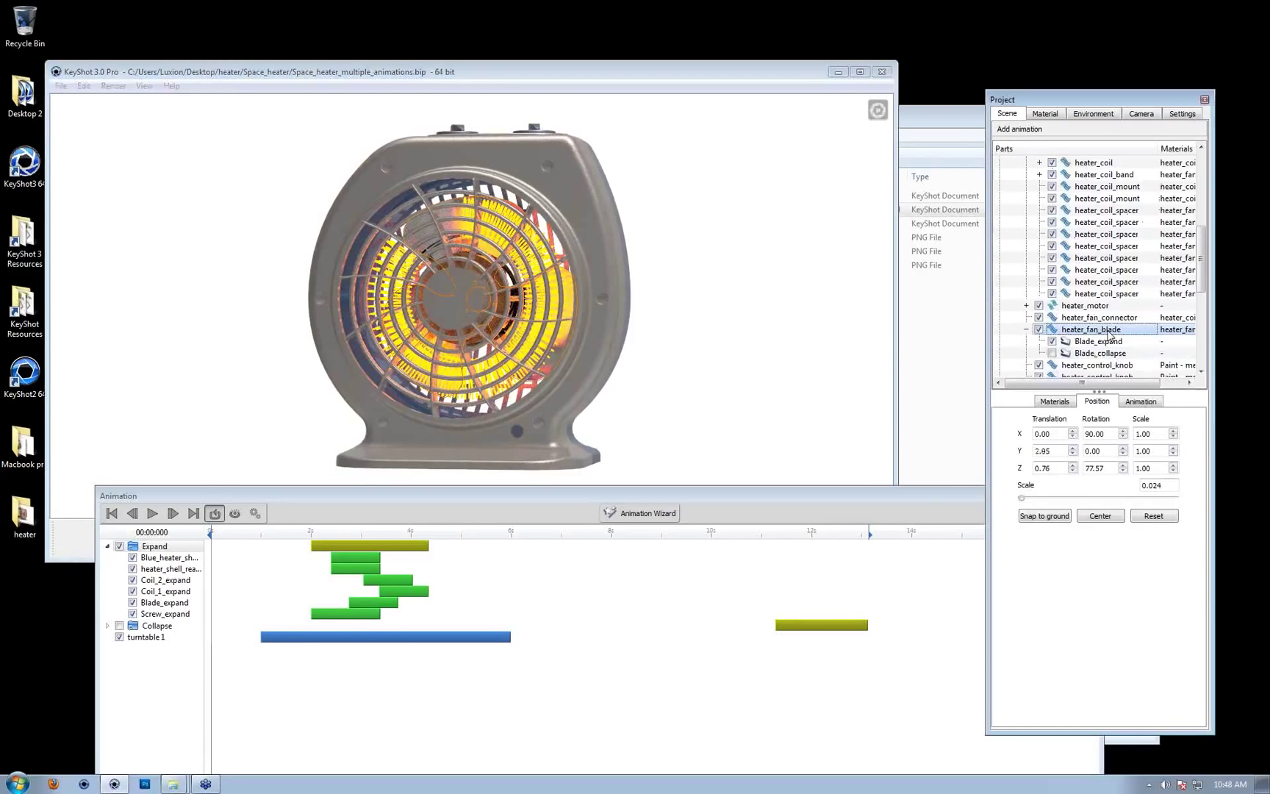
pyautogui.rightClick(1109, 334)
pyautogui.click(1146, 352)
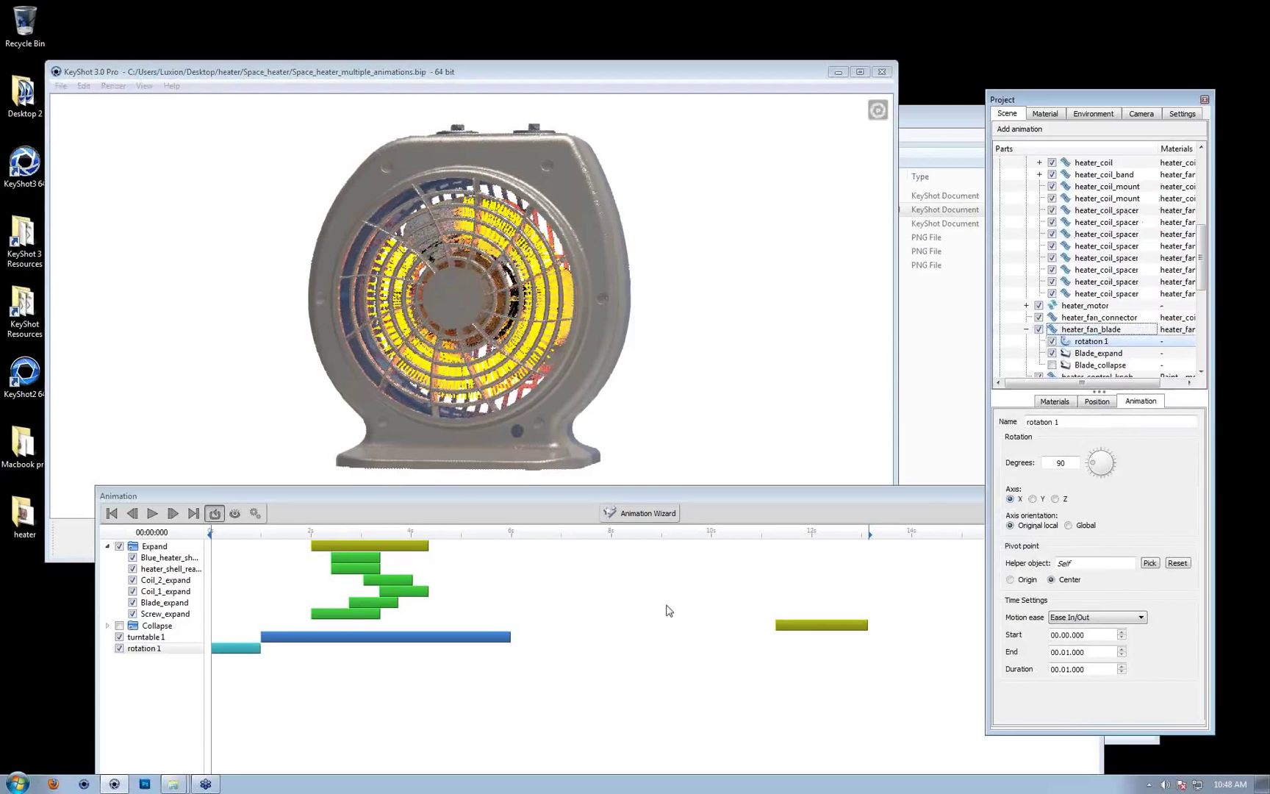
# Show only heater_fan_blade, scrub to 00:00:520 to check its rotation, and lower the Animation window
pyautogui.rightClick(1102, 332)
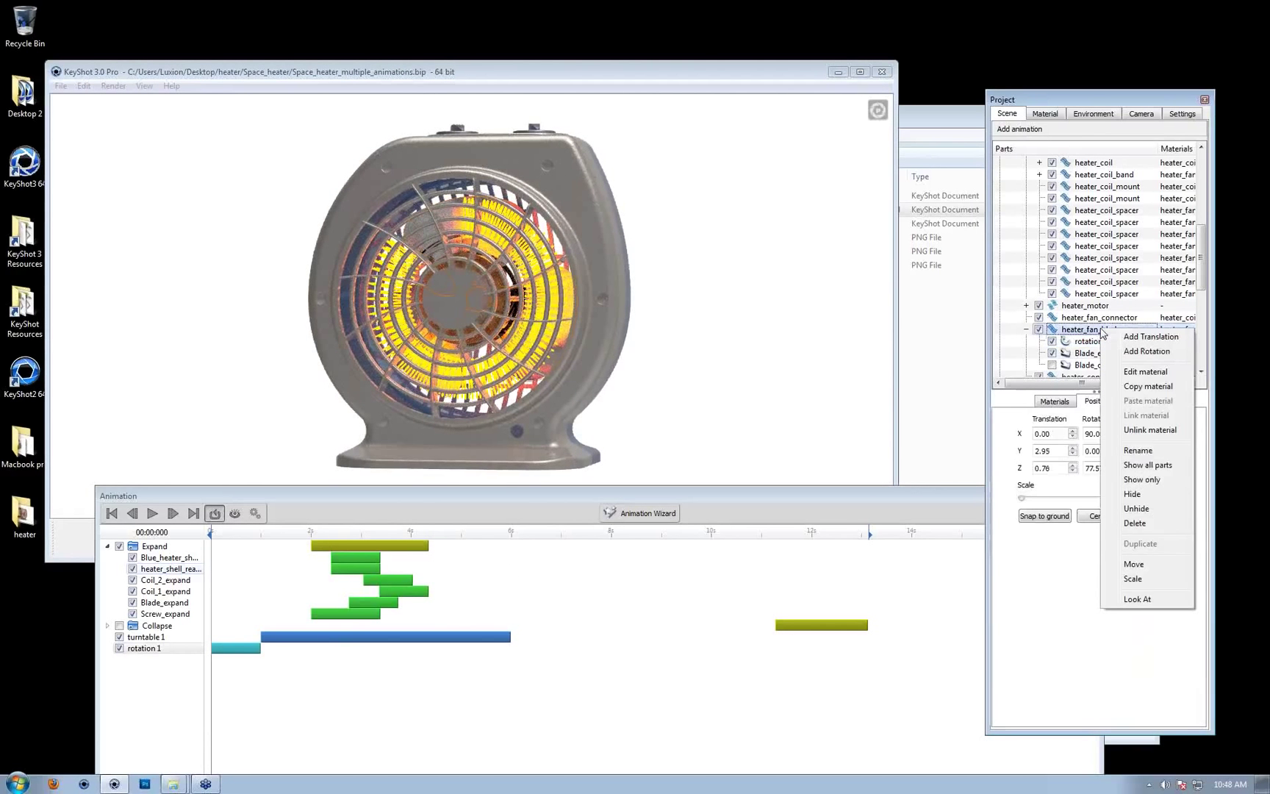
pyautogui.click(1142, 479)
pyautogui.moveTo(221, 532); pyautogui.dragTo(243, 531)
pyautogui.moveTo(556, 498); pyautogui.dragTo(496, 552)
# Set the fan blade's rotation 1 to turn about the Y axis by 90*10 degrees, previewing it at 00:00:600
pyautogui.click(1136, 341)
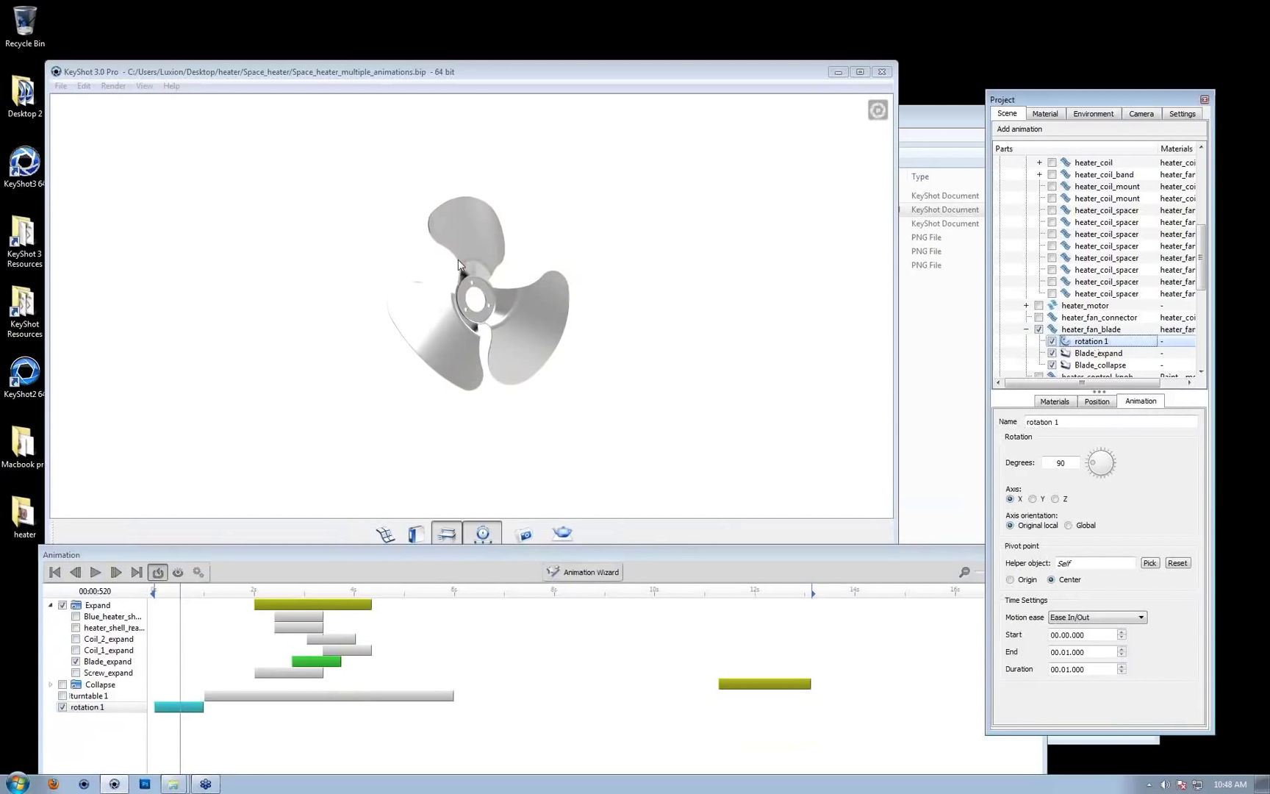
pyautogui.click(1032, 499)
pyautogui.moveTo(181, 595)
pyautogui.mouseDown()
pyautogui.moveTo(158, 597)
pyautogui.moveTo(208, 596)
pyautogui.moveTo(184, 597)
pyautogui.mouseUp()
pyautogui.click(1075, 461)
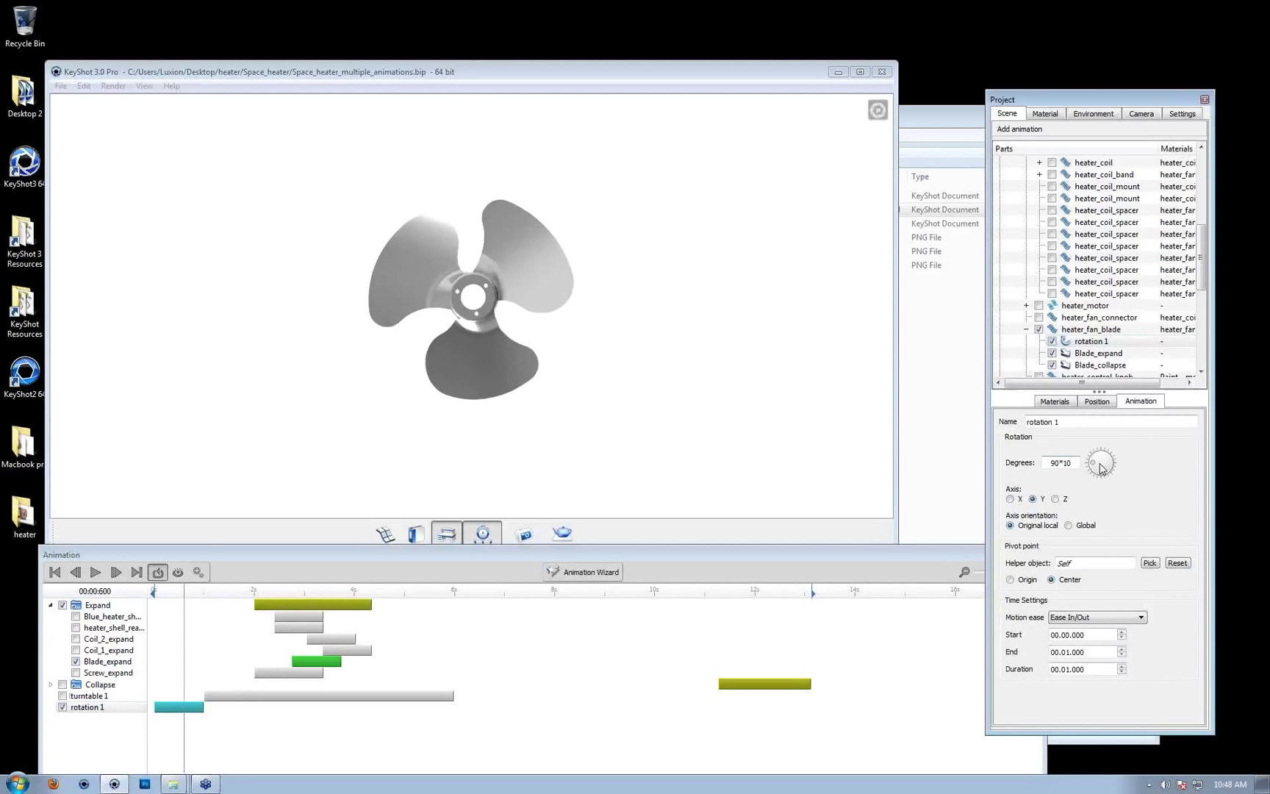
pyautogui.press('Return')
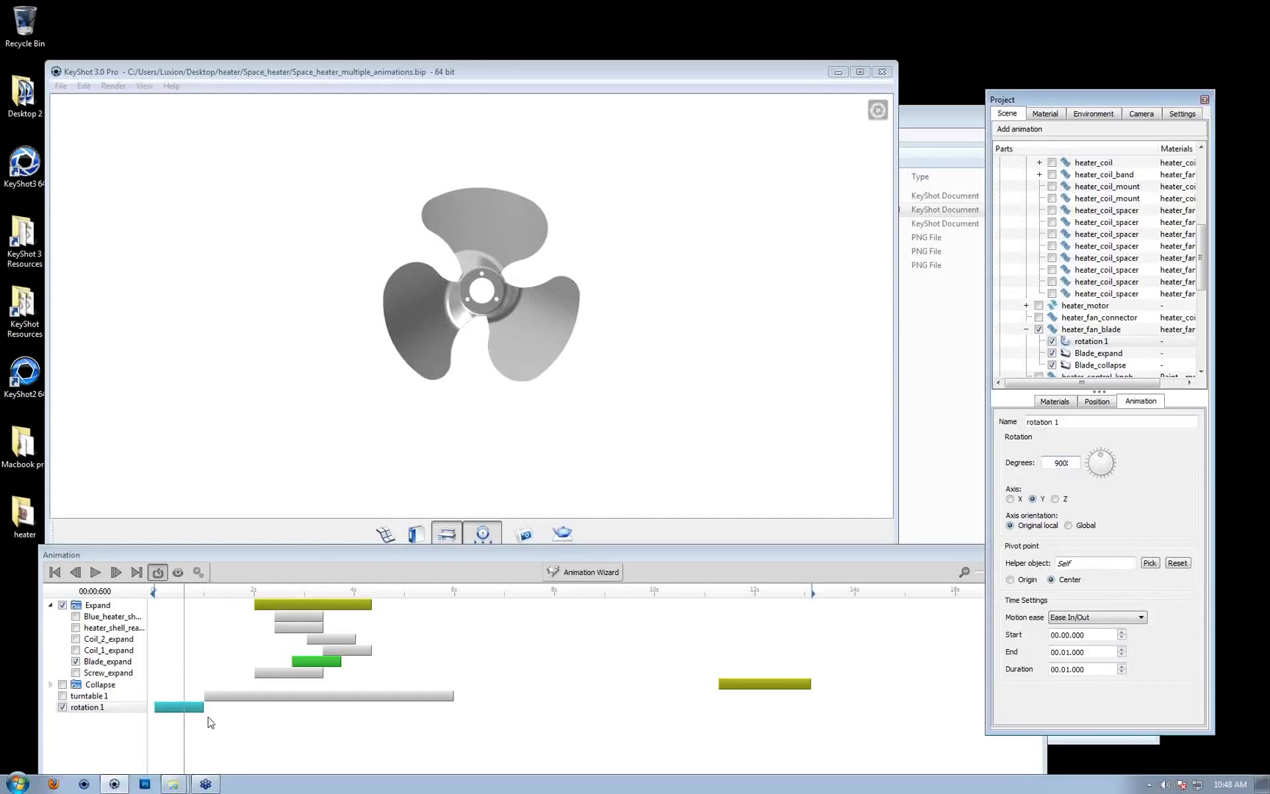
# Extend rotation 1 to a 10 s duration with a preview at 00:05:800, and set its pivot point to Origin
pyautogui.moveTo(203, 707); pyautogui.dragTo(651, 654)
pyautogui.moveTo(188, 591); pyautogui.dragTo(443, 677)
pyautogui.click(1157, 535)
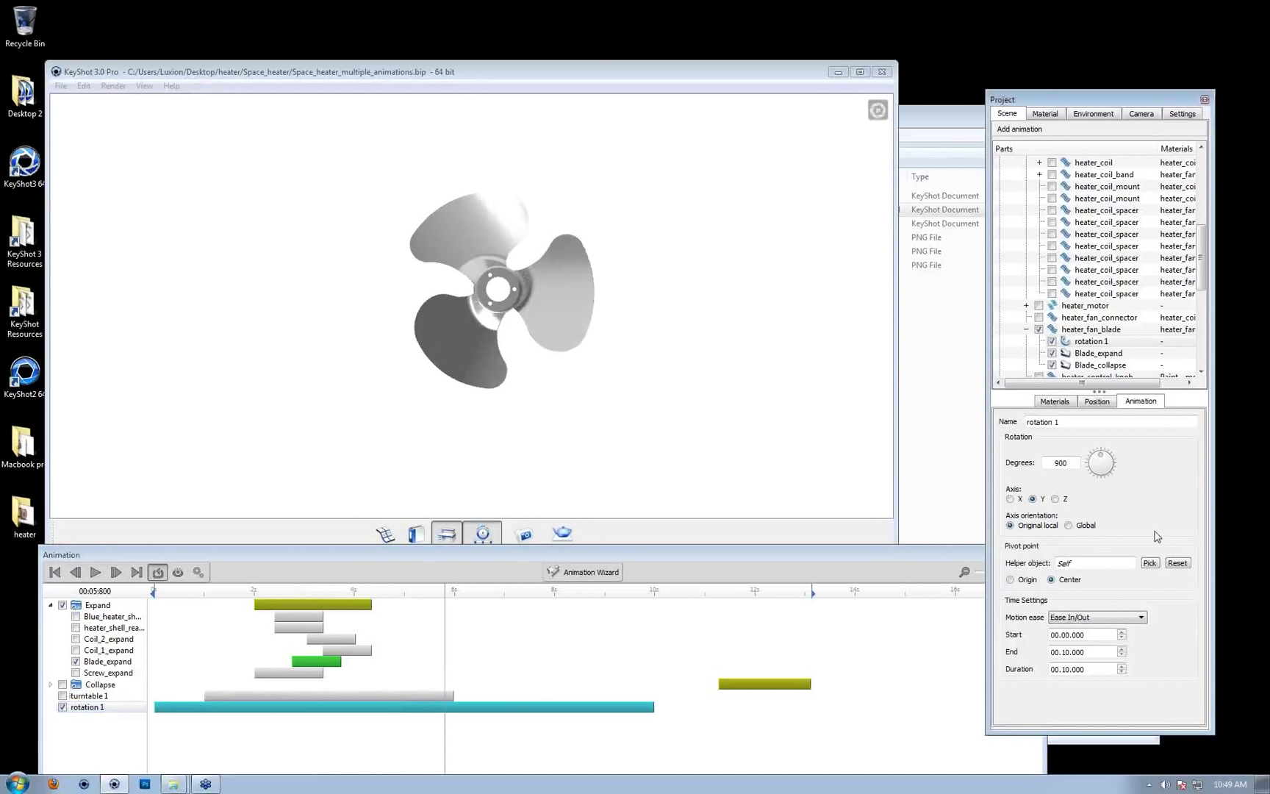
pyautogui.click(1032, 581)
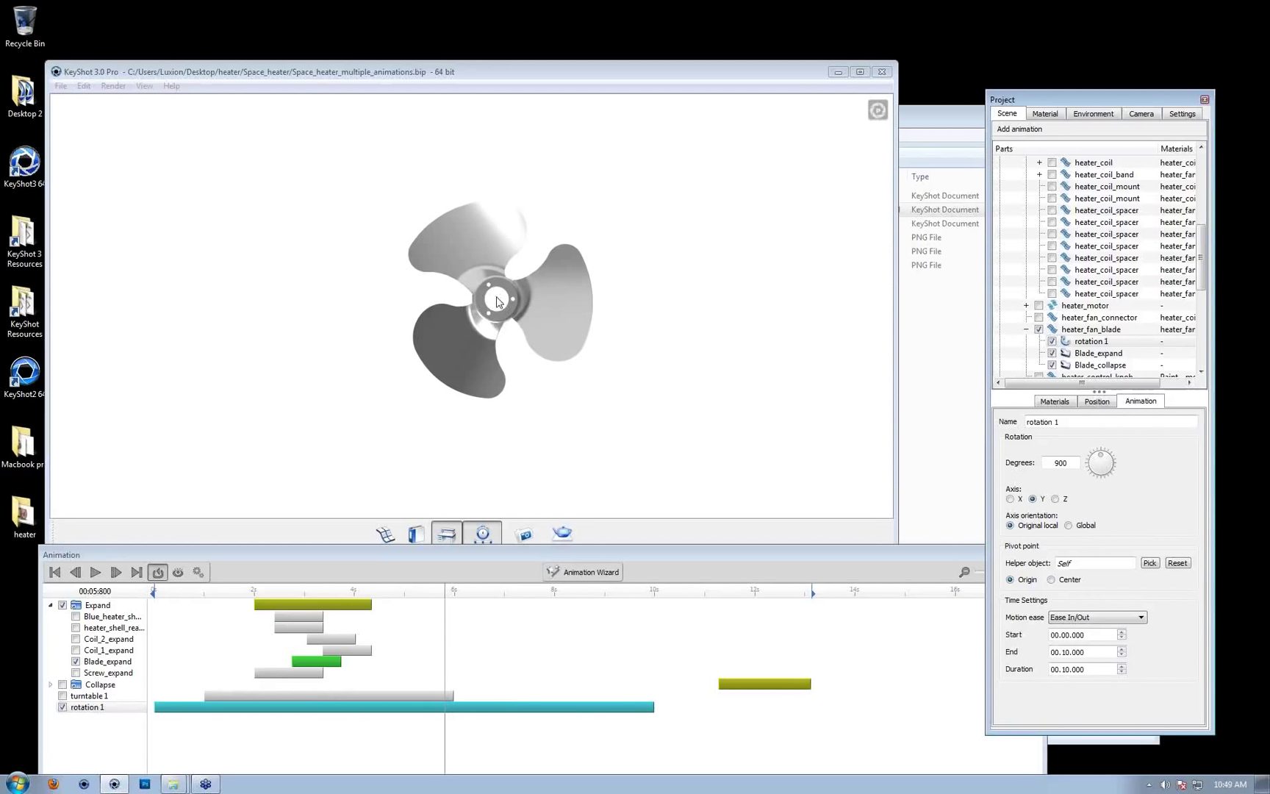
# Disable the Expand group and scrub the blade rotation with the pivot point at Center and again at Origin to compare them
pyautogui.moveTo(437, 584); pyautogui.dragTo(55, 607)
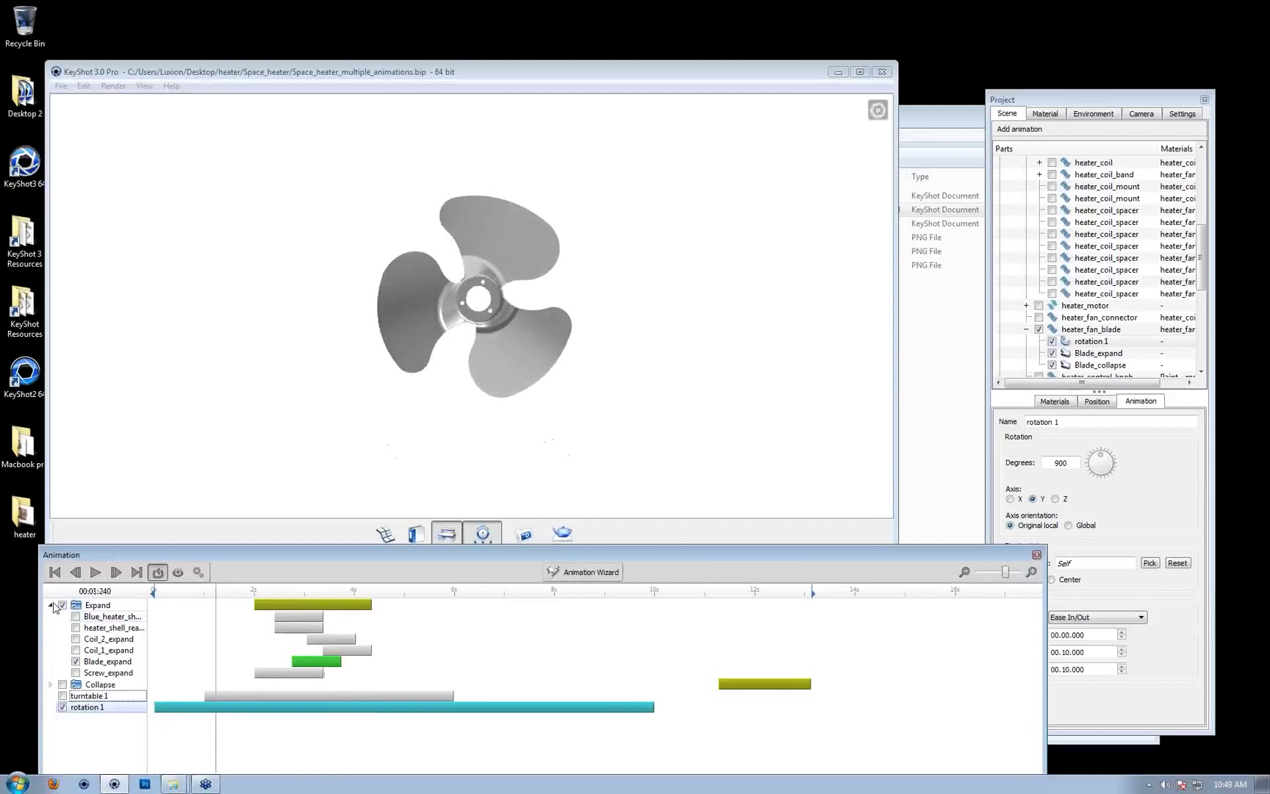
pyautogui.click(63, 604)
pyautogui.click(62, 605)
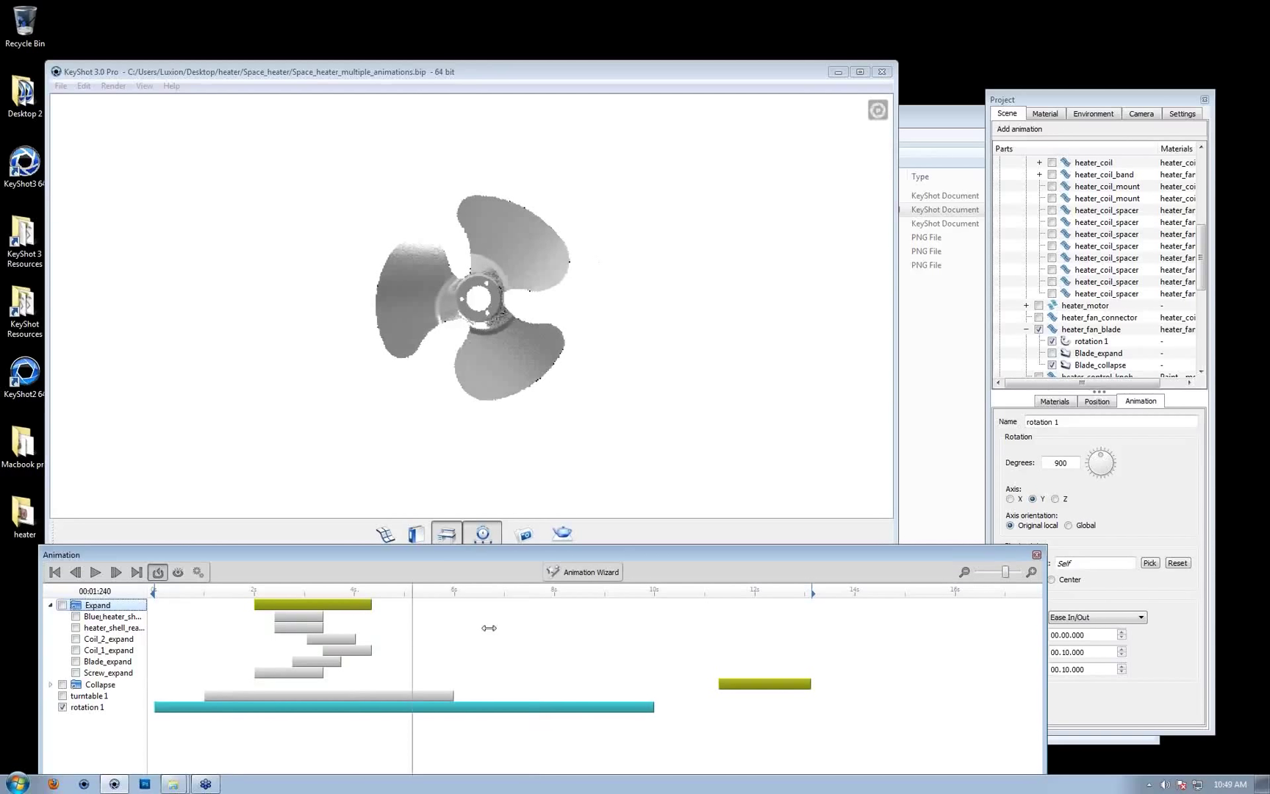
pyautogui.click(1117, 536)
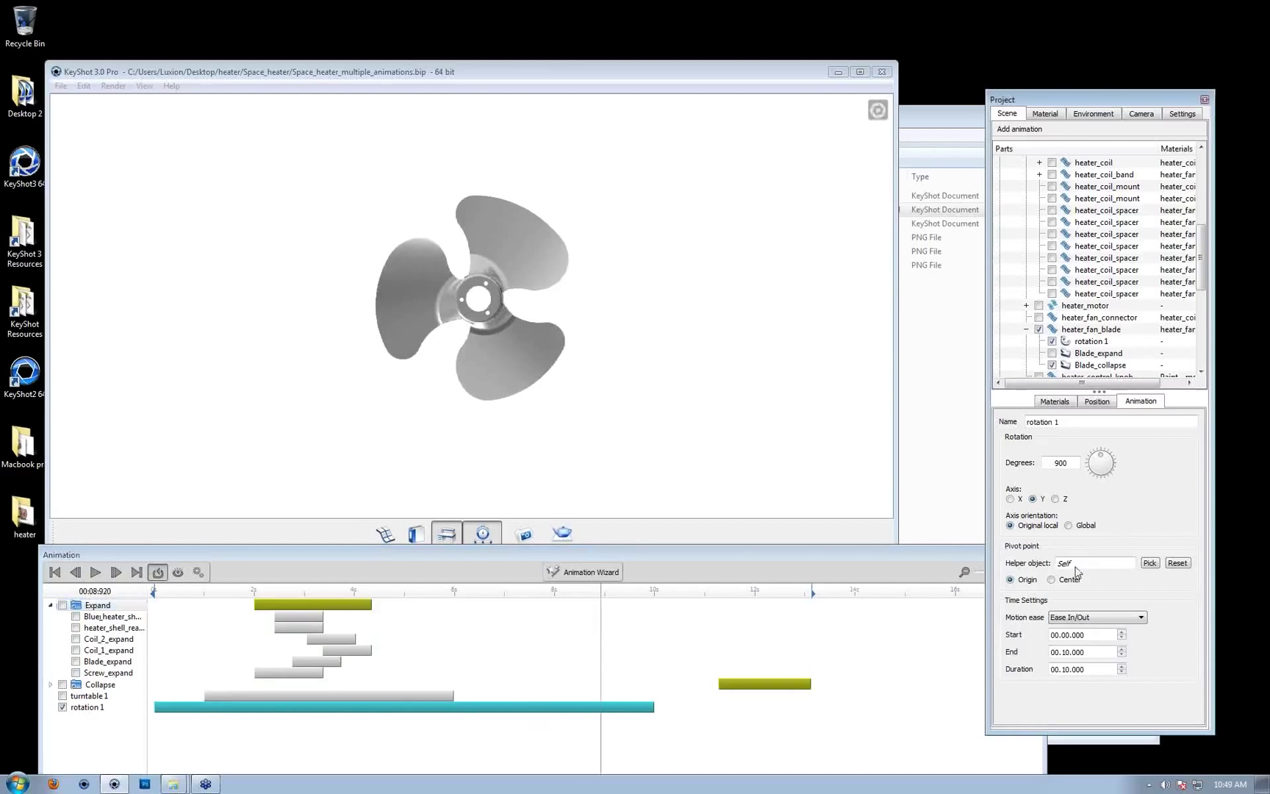
pyautogui.moveTo(601, 603); pyautogui.dragTo(207, 622)
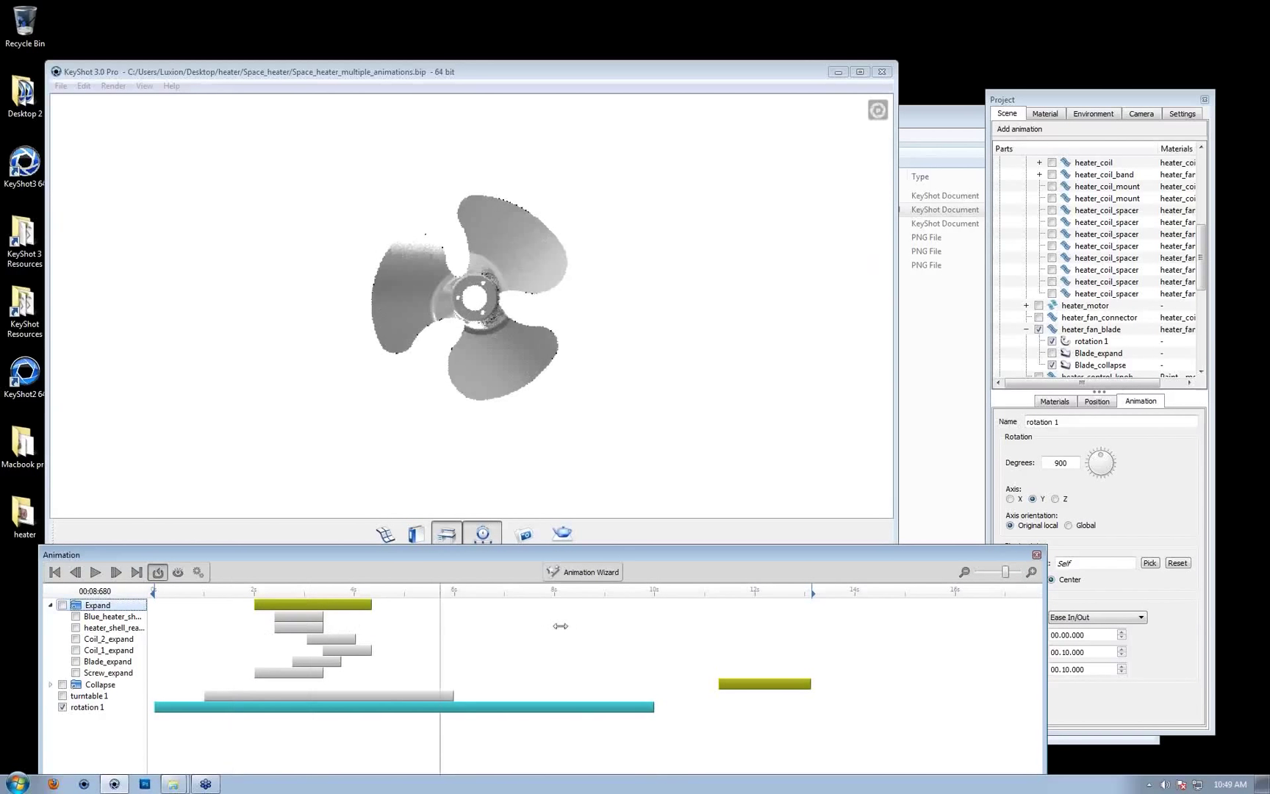
pyautogui.click(1132, 524)
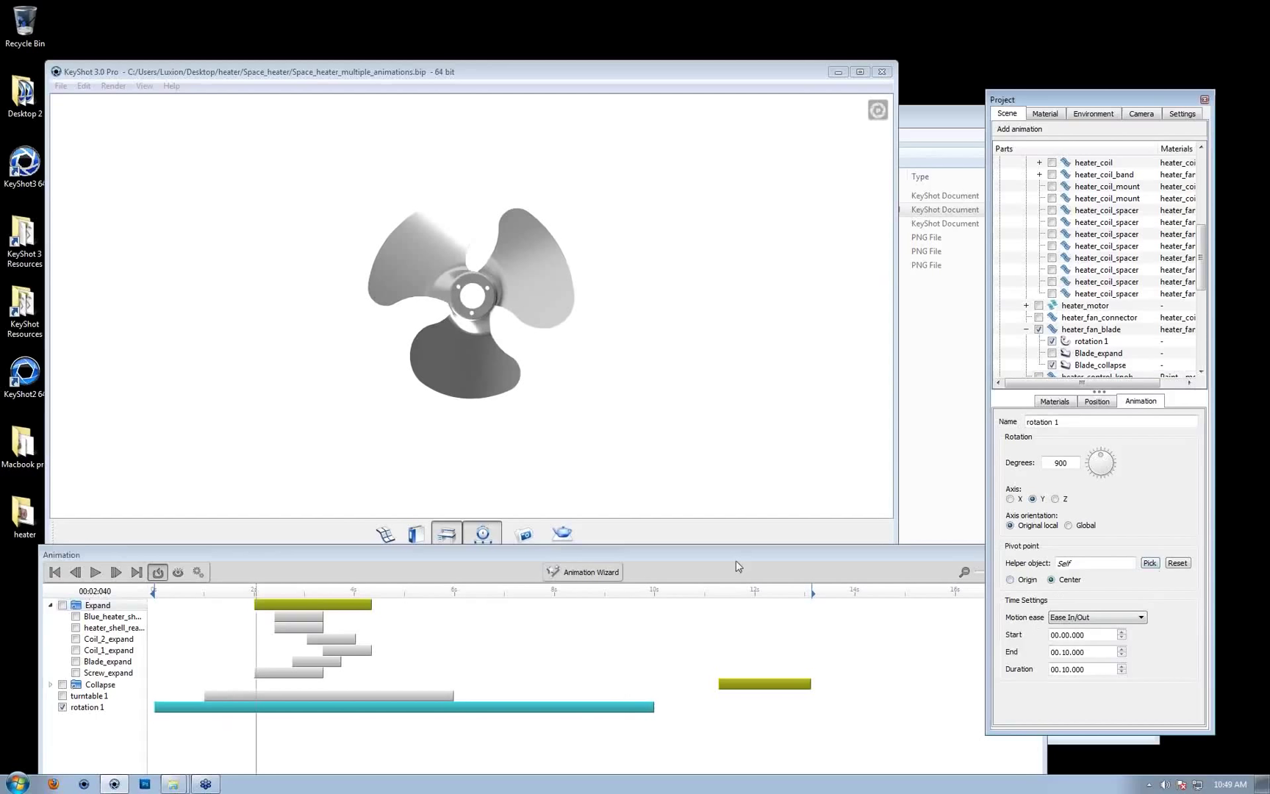
pyautogui.click(1029, 577)
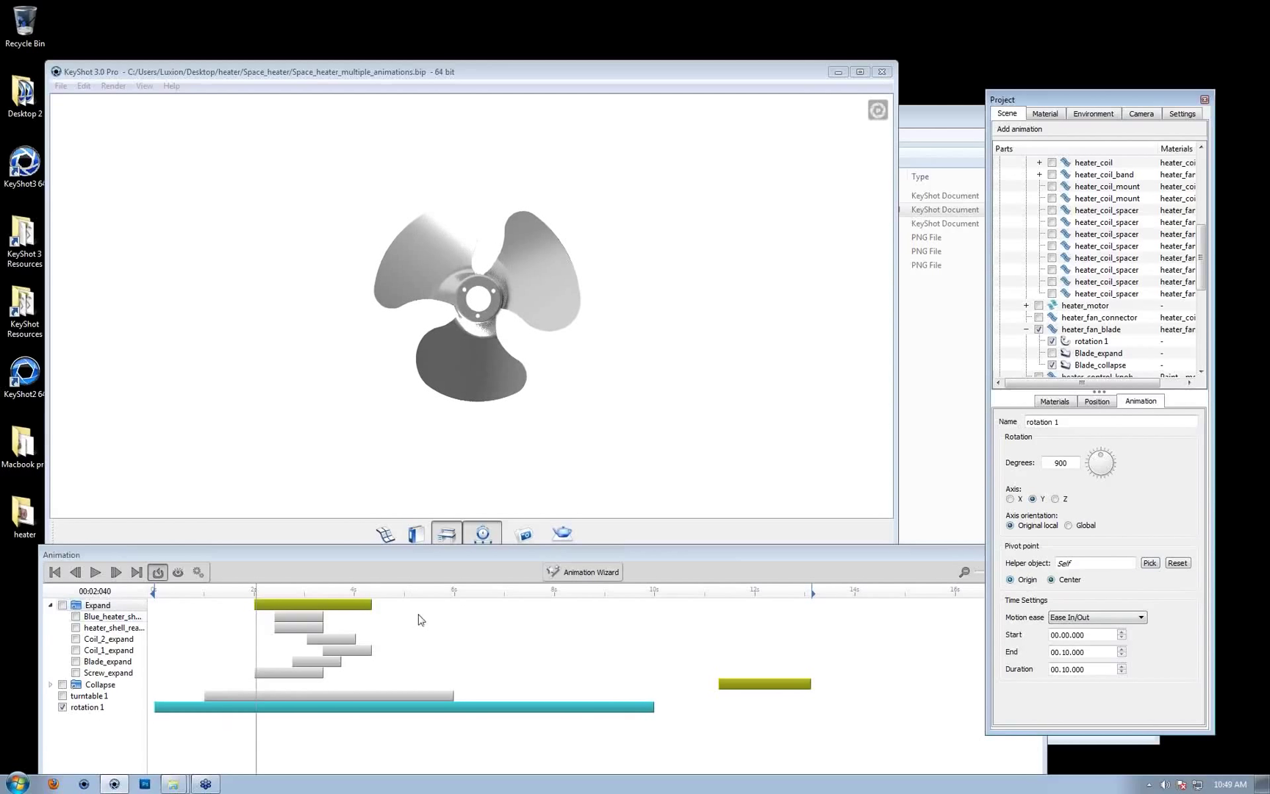
pyautogui.click(265, 591)
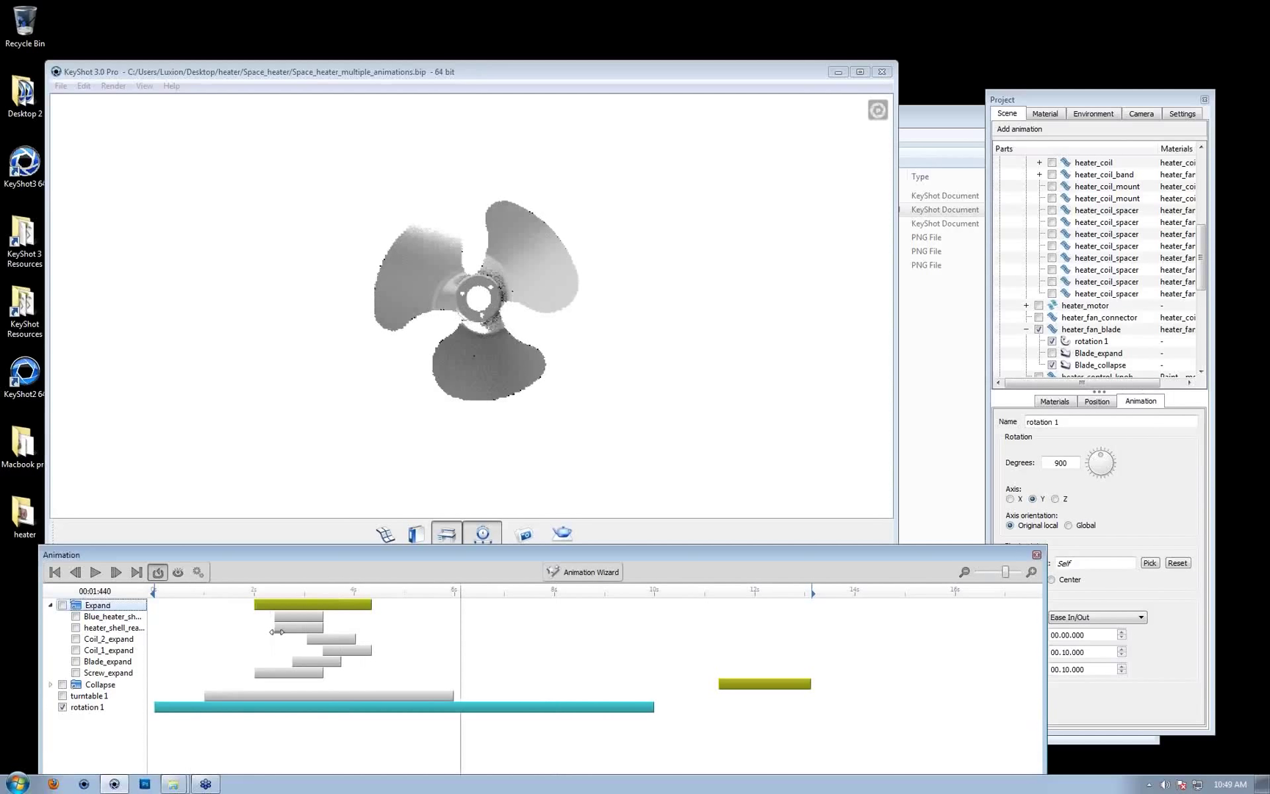
# Select rotation 1, show all parts of the heater, and play the combined animation
pyautogui.click(91, 707)
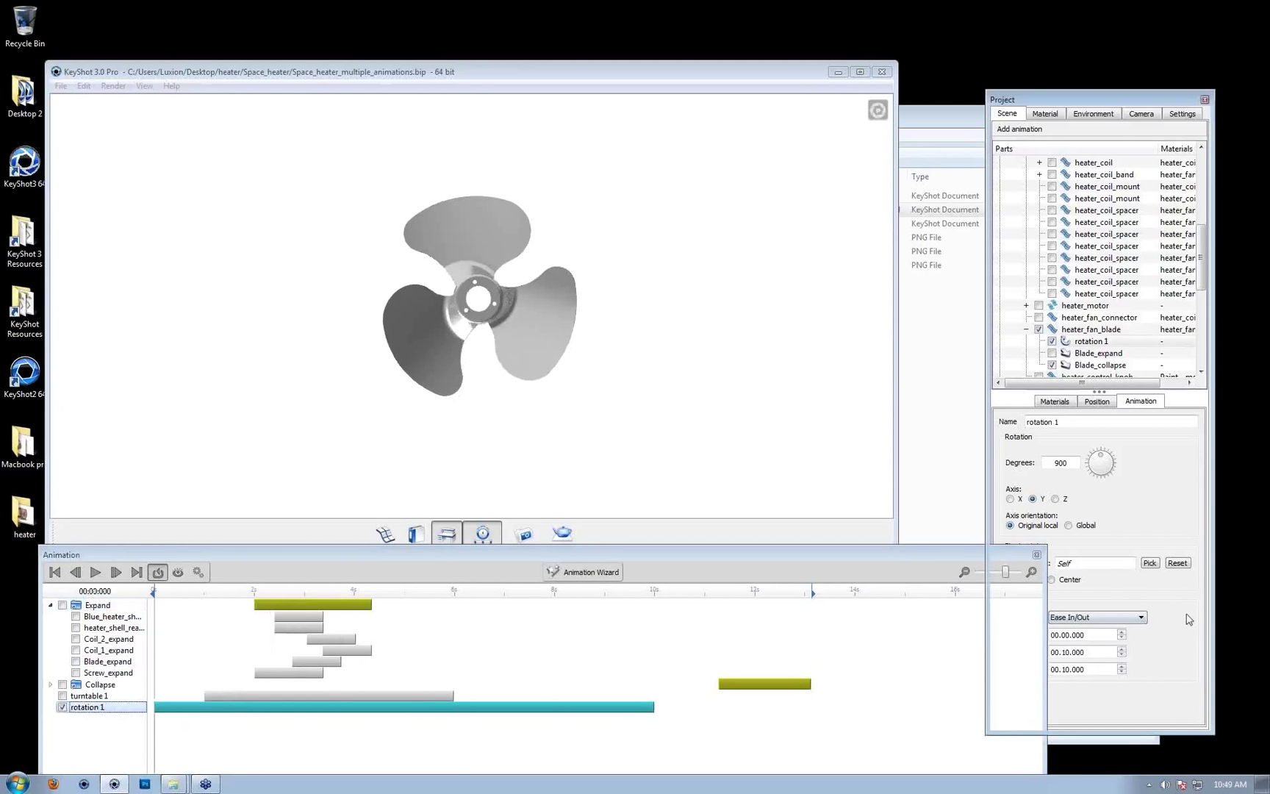
pyautogui.click(1129, 623)
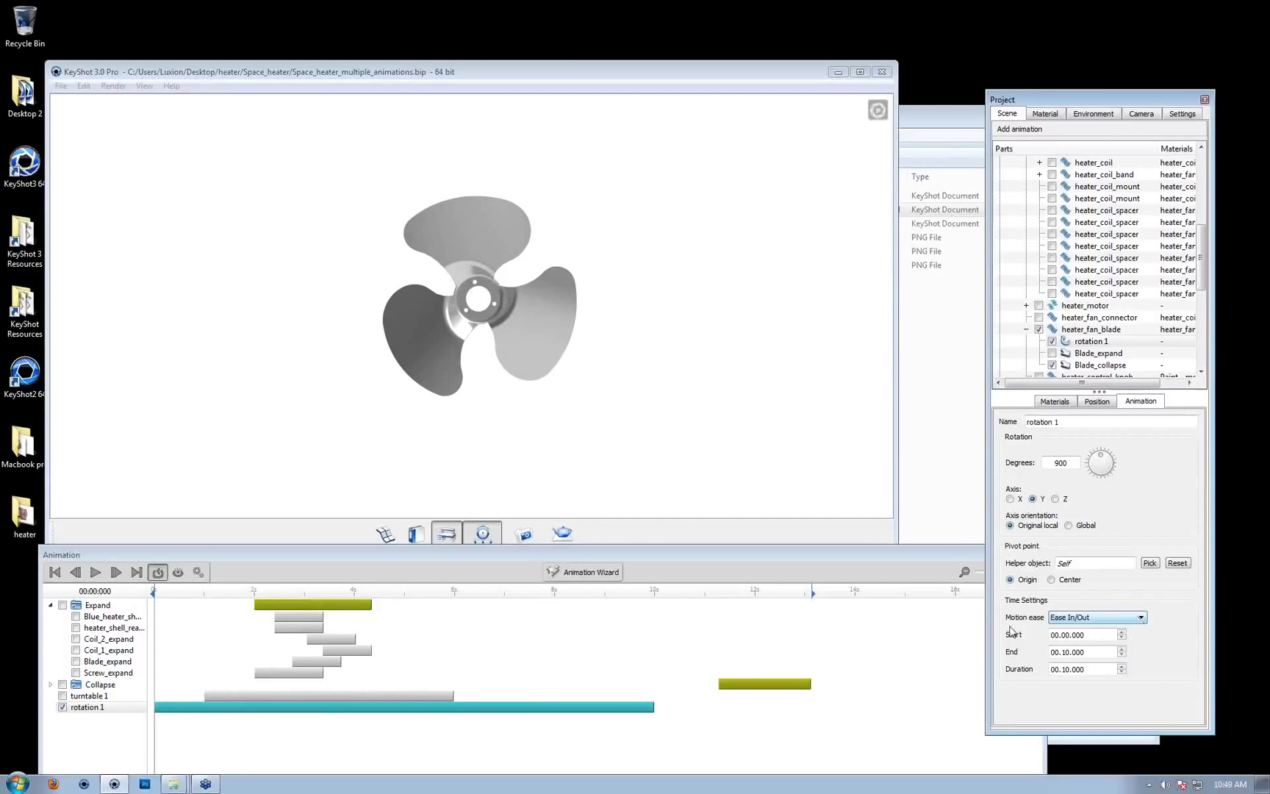
pyautogui.rightClick(407, 432)
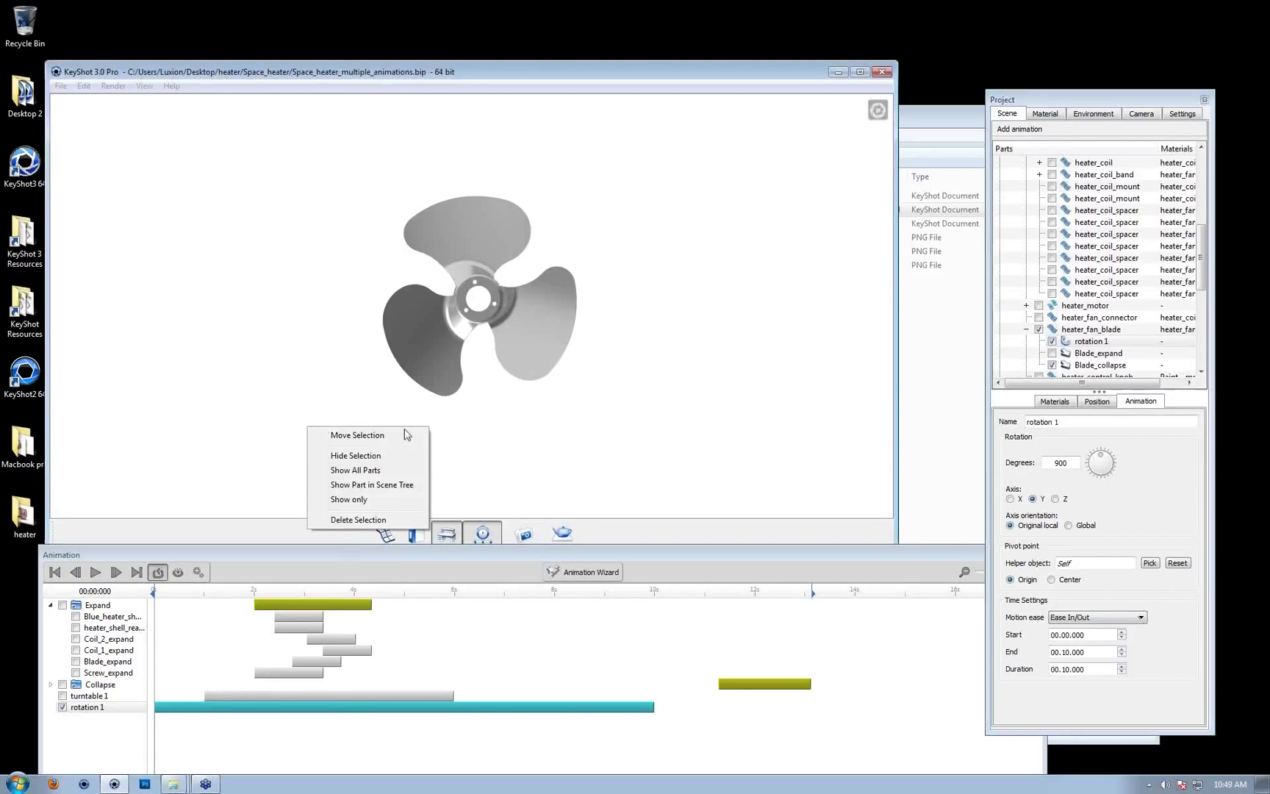
pyautogui.click(381, 471)
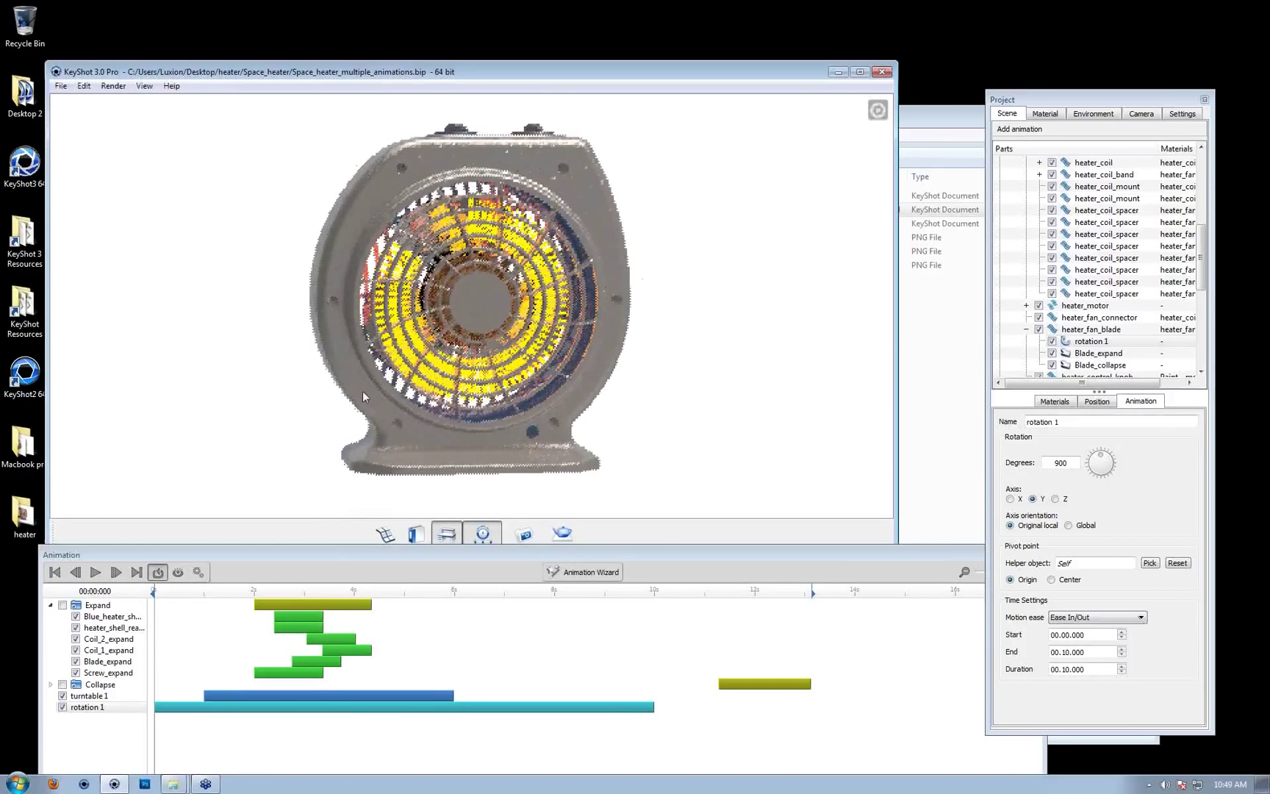
pyautogui.click(95, 571)
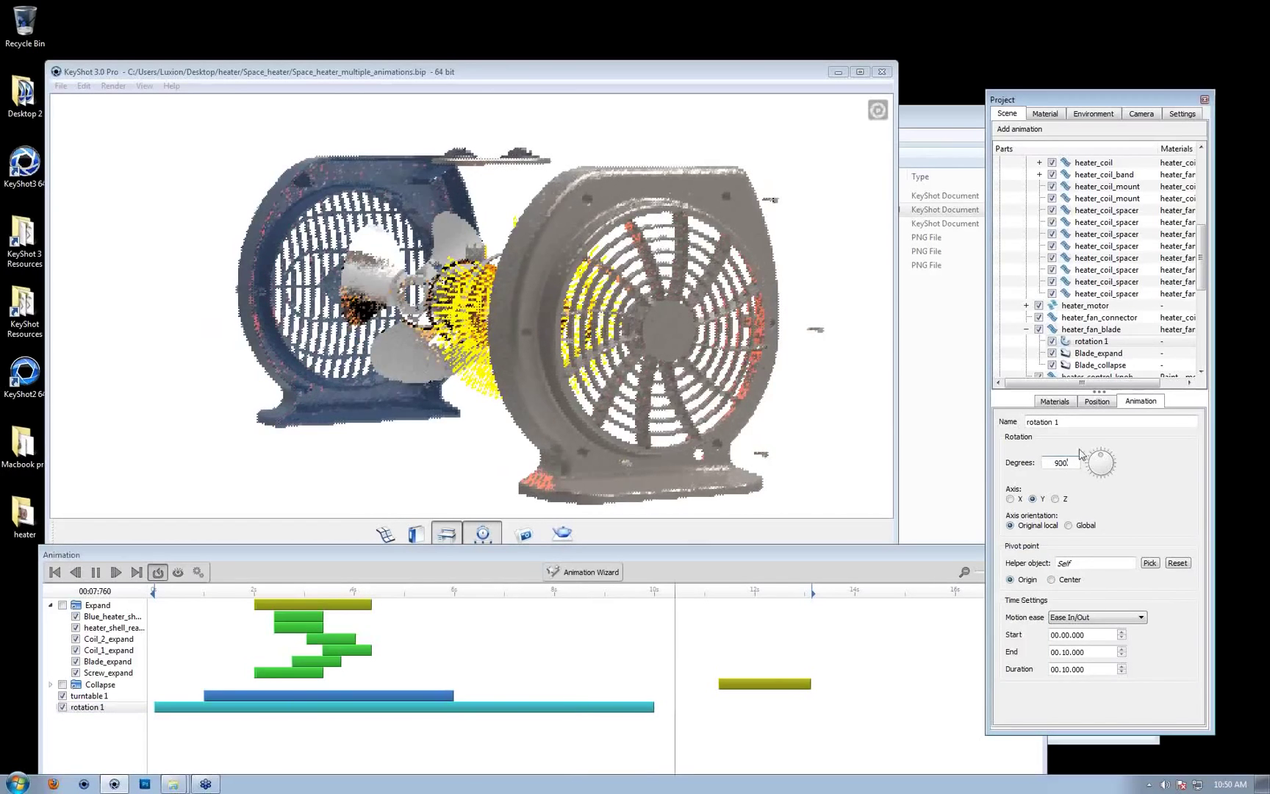
# Try rotation 1 at 1800 and then at 3600 degrees while the animation plays
pyautogui.press('BackSpace')
pyautogui.press('BackSpace')
pyautogui.write('180')
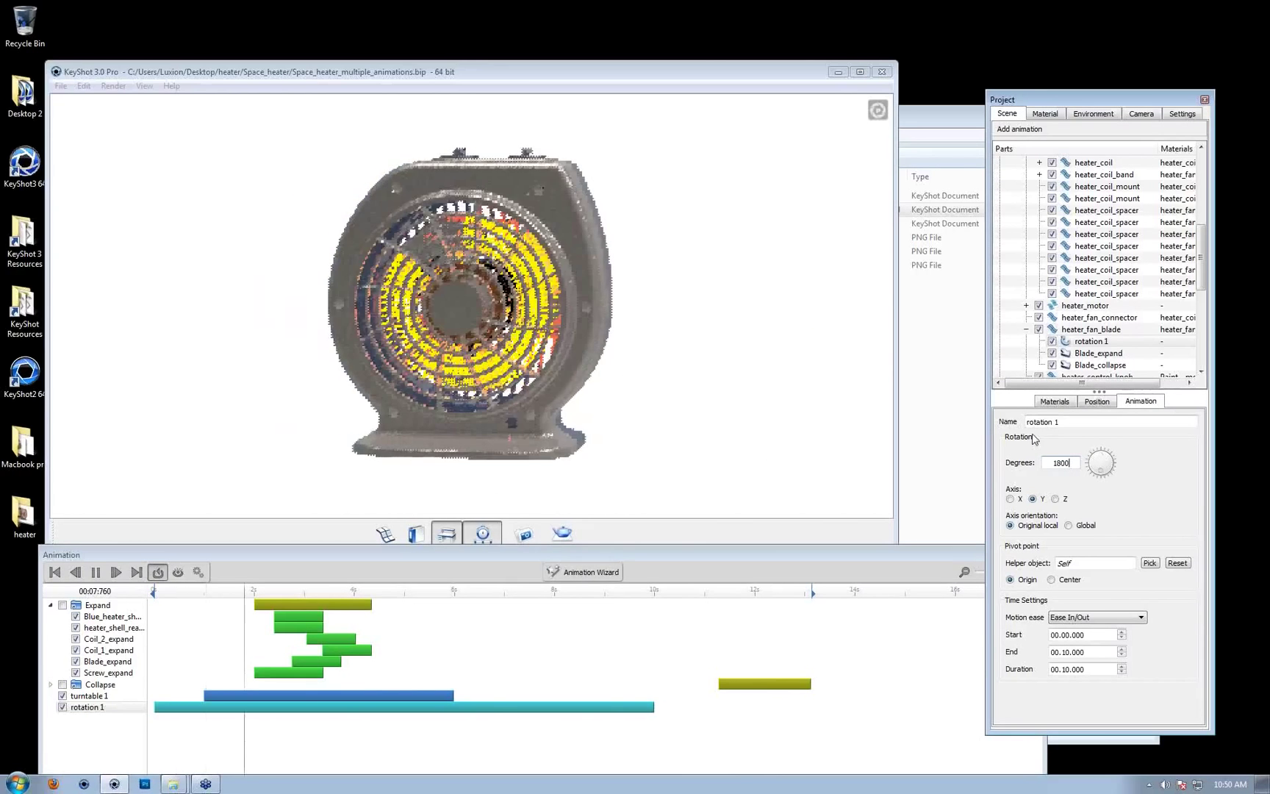
pyautogui.doubleClick(1070, 462)
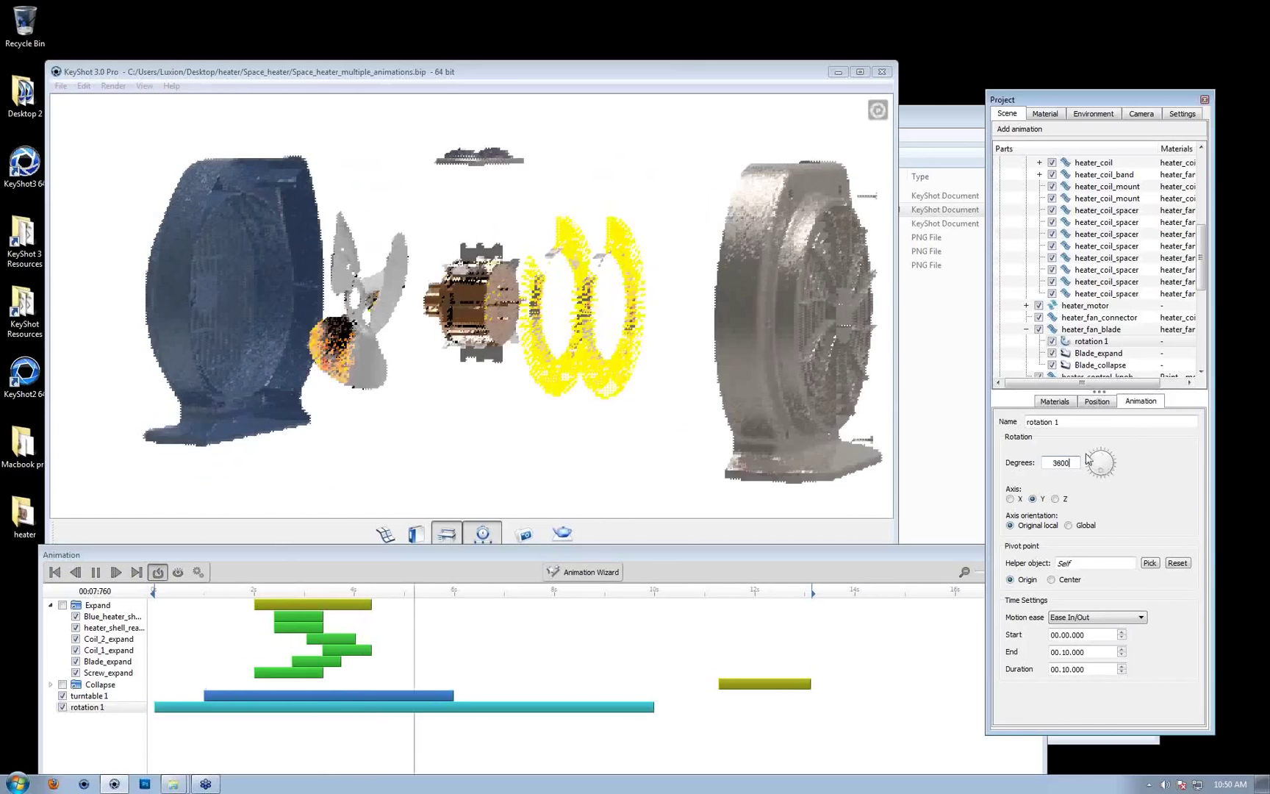
pyautogui.write('3600')
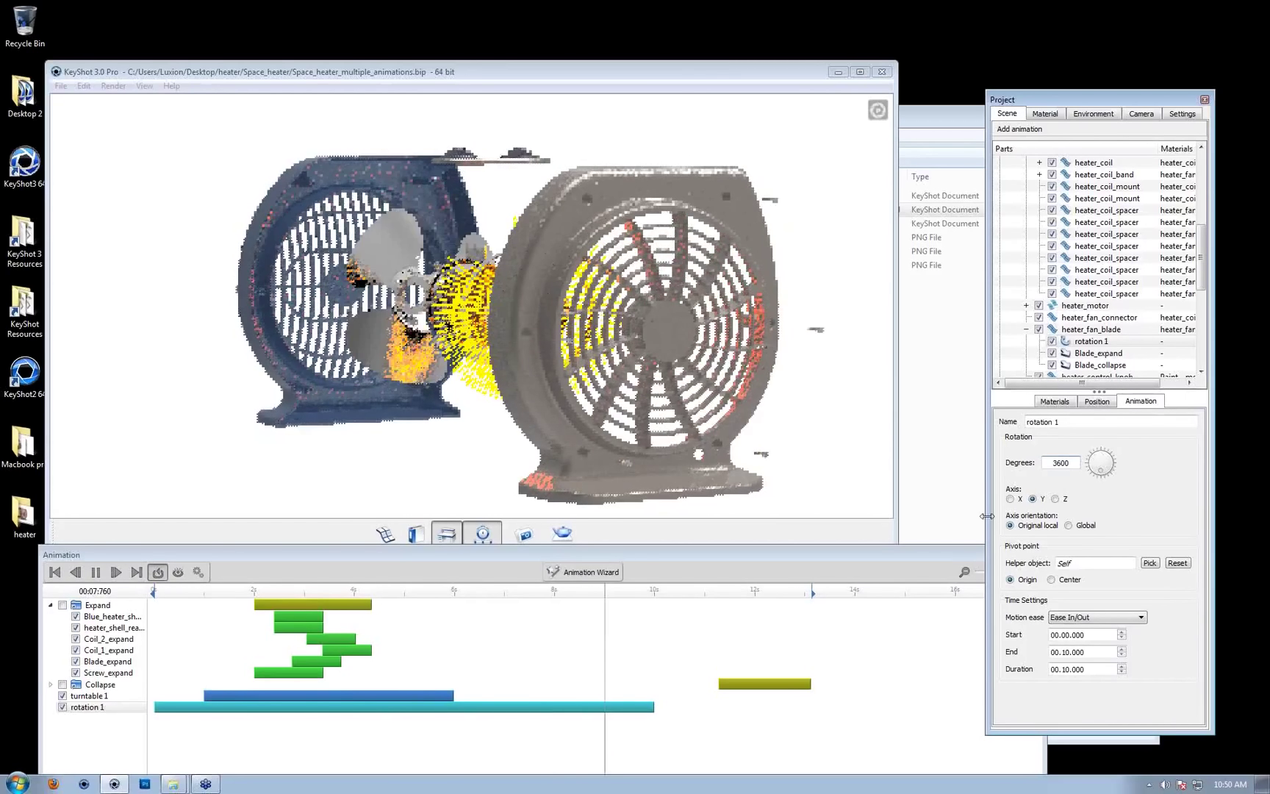
# Try other rotation 1 amounts during playback, including 5629 and 1130.97 degrees
pyautogui.moveTo(1101, 476)
pyautogui.mouseDown()
pyautogui.moveTo(1122, 440)
pyautogui.moveTo(1113, 461)
pyautogui.mouseUp()
pyautogui.doubleClick(1061, 463)
pyautogui.write('5629')
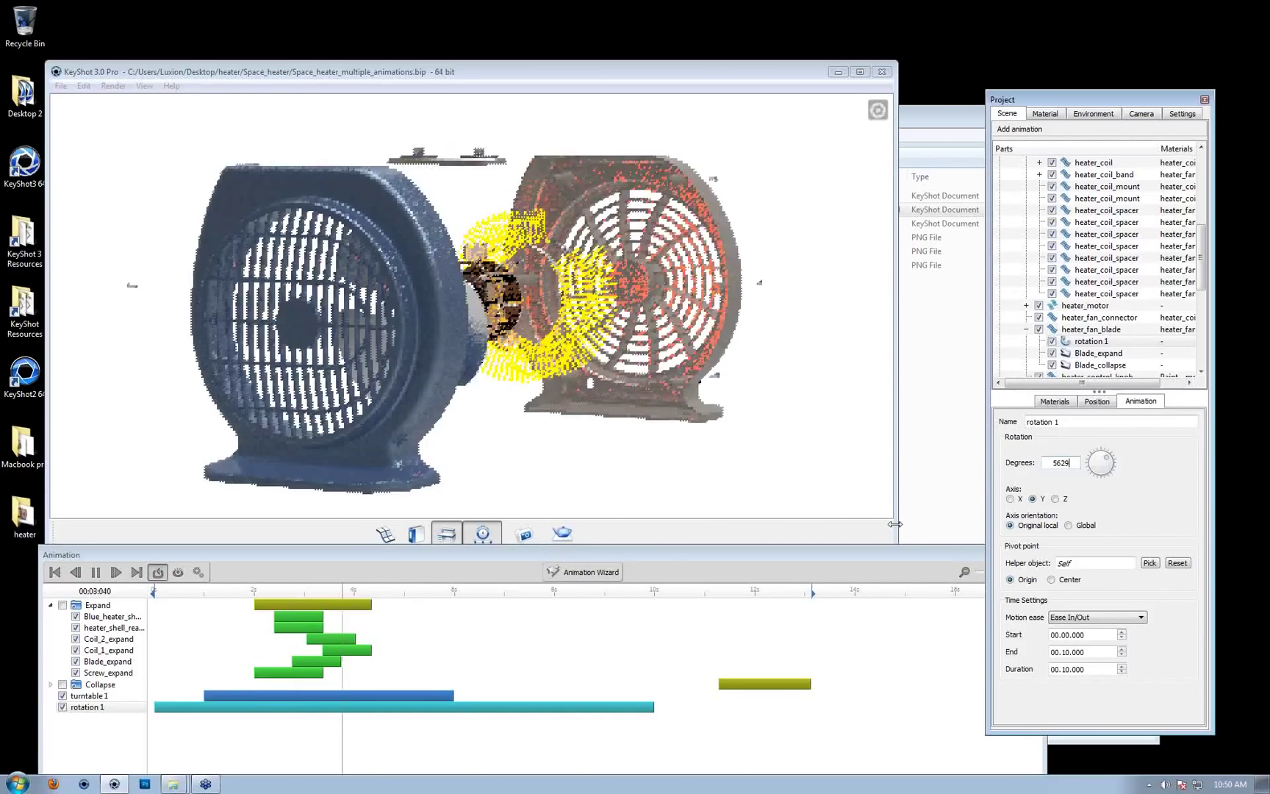
pyautogui.press('BackSpace')
pyautogui.press('BackSpace')
pyautogui.press('BackSpace')
pyautogui.press('BackSpace')
pyautogui.write('360')
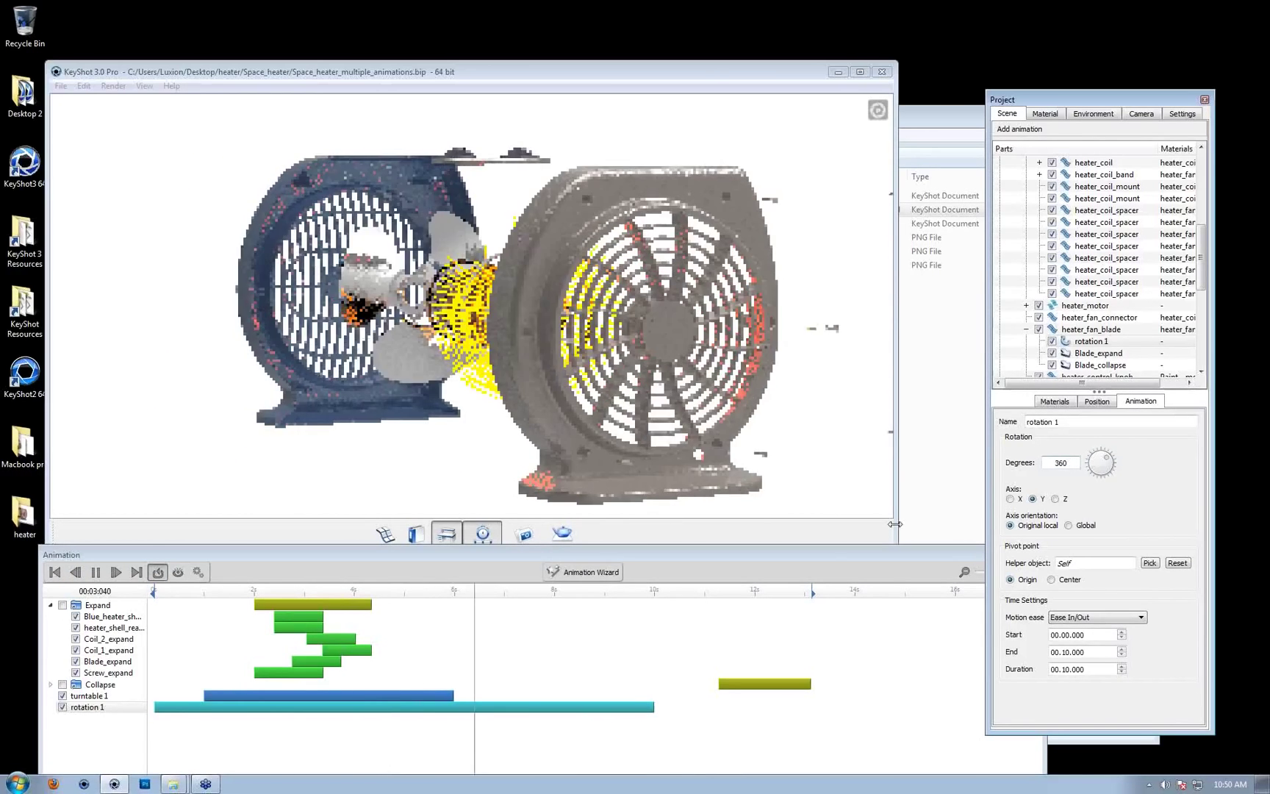
pyautogui.press('Return')
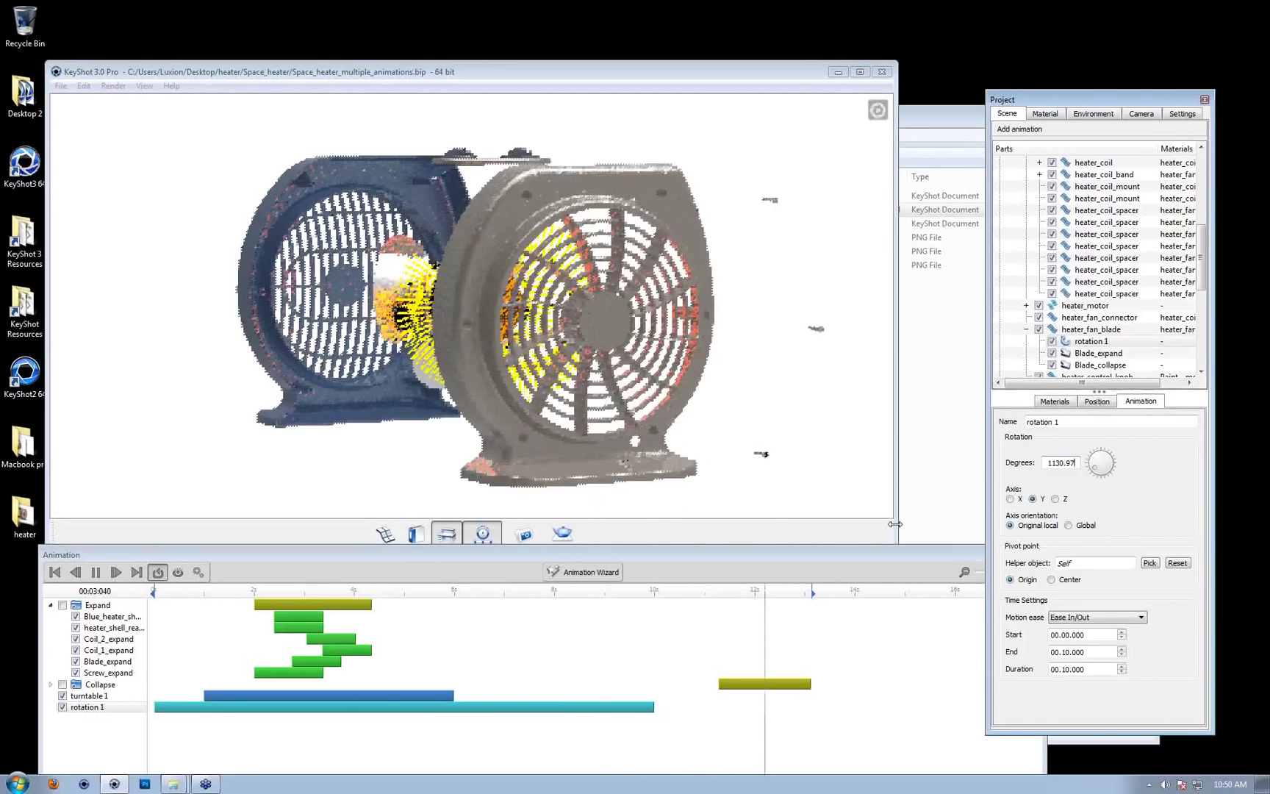
# Set rotation 1 to 360*10 degrees with the animation still playing
pyautogui.press('BackSpace')
pyautogui.press('BackSpace')
pyautogui.press('BackSpace')
pyautogui.press('BackSpace')
pyautogui.press('BackSpace')
pyautogui.press('BackSpace')
pyautogui.press('BackSpace')
pyautogui.write('360*')
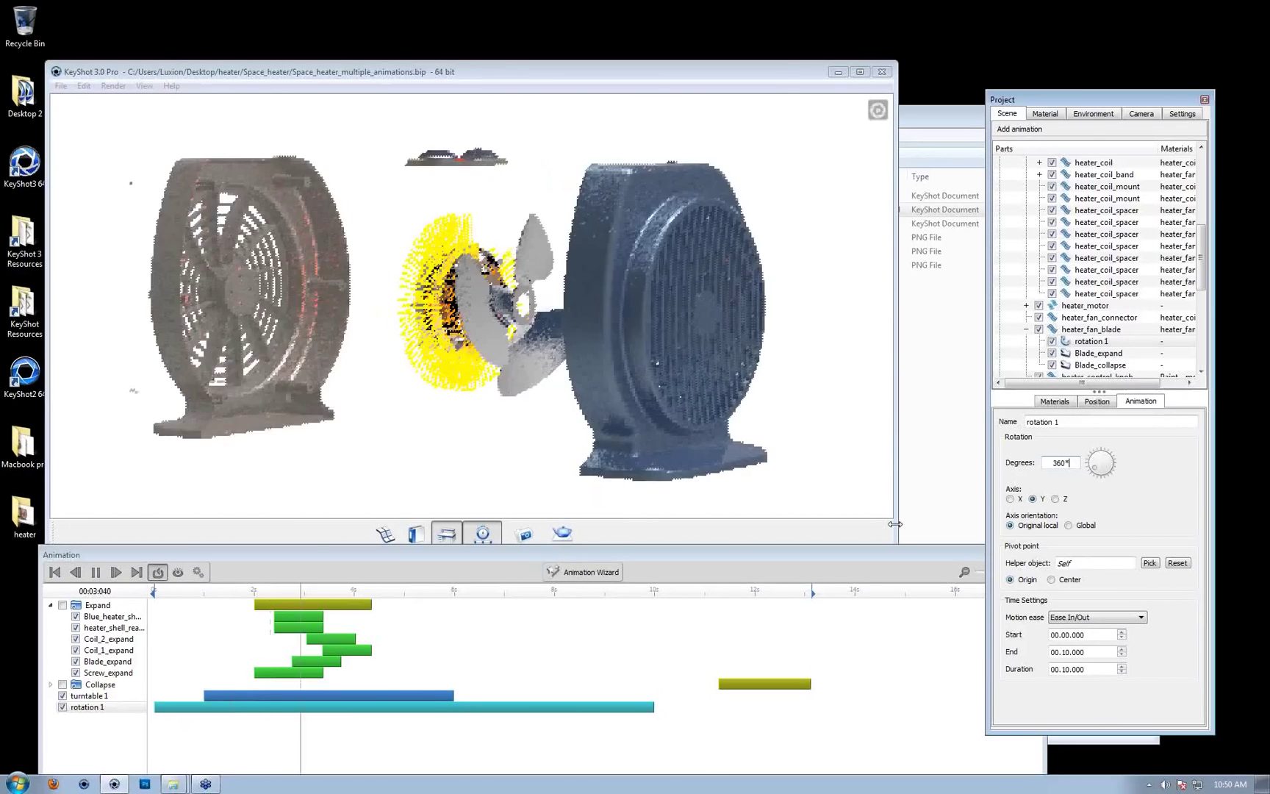
pyautogui.write('10')
pyautogui.press('Return')
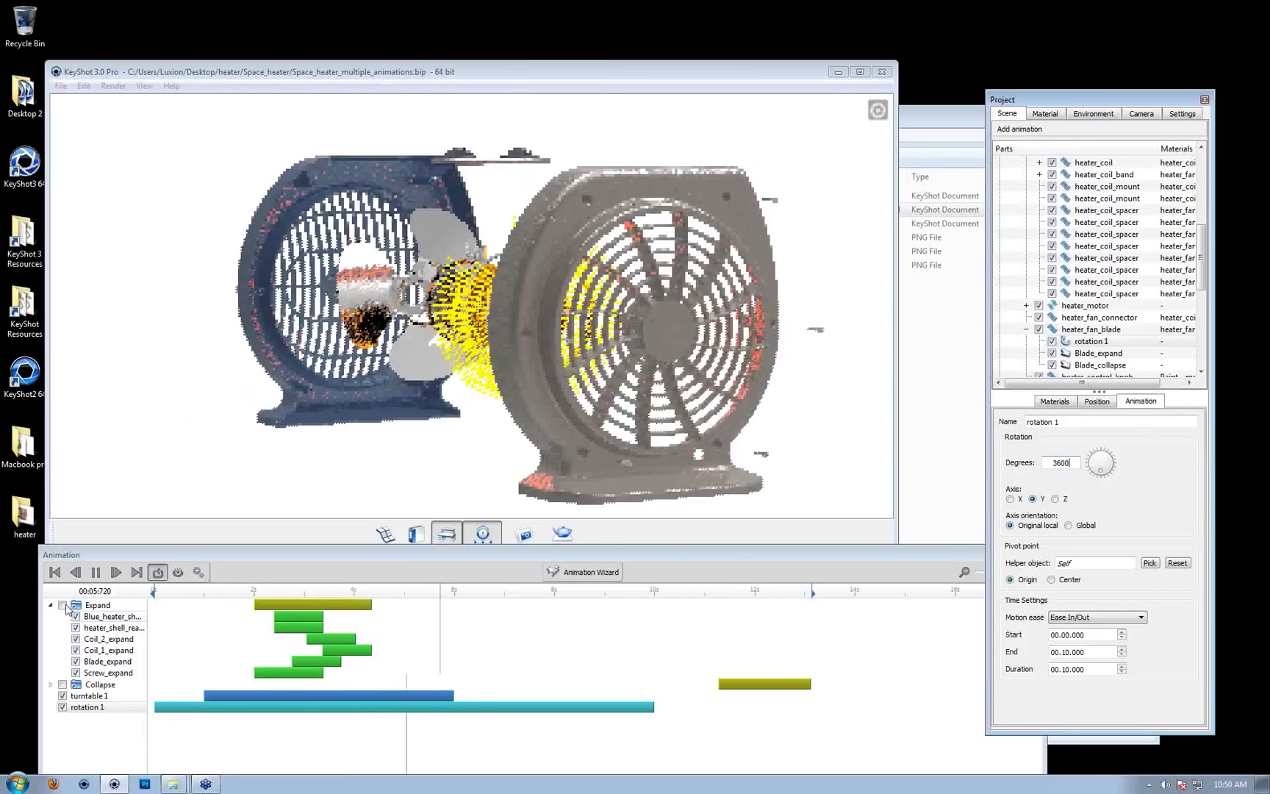
# Enable the Expand and Collapse animation groups, and expand Collapse to select Blue_heater_shell_collapse
pyautogui.click(94, 605)
pyautogui.click(64, 606)
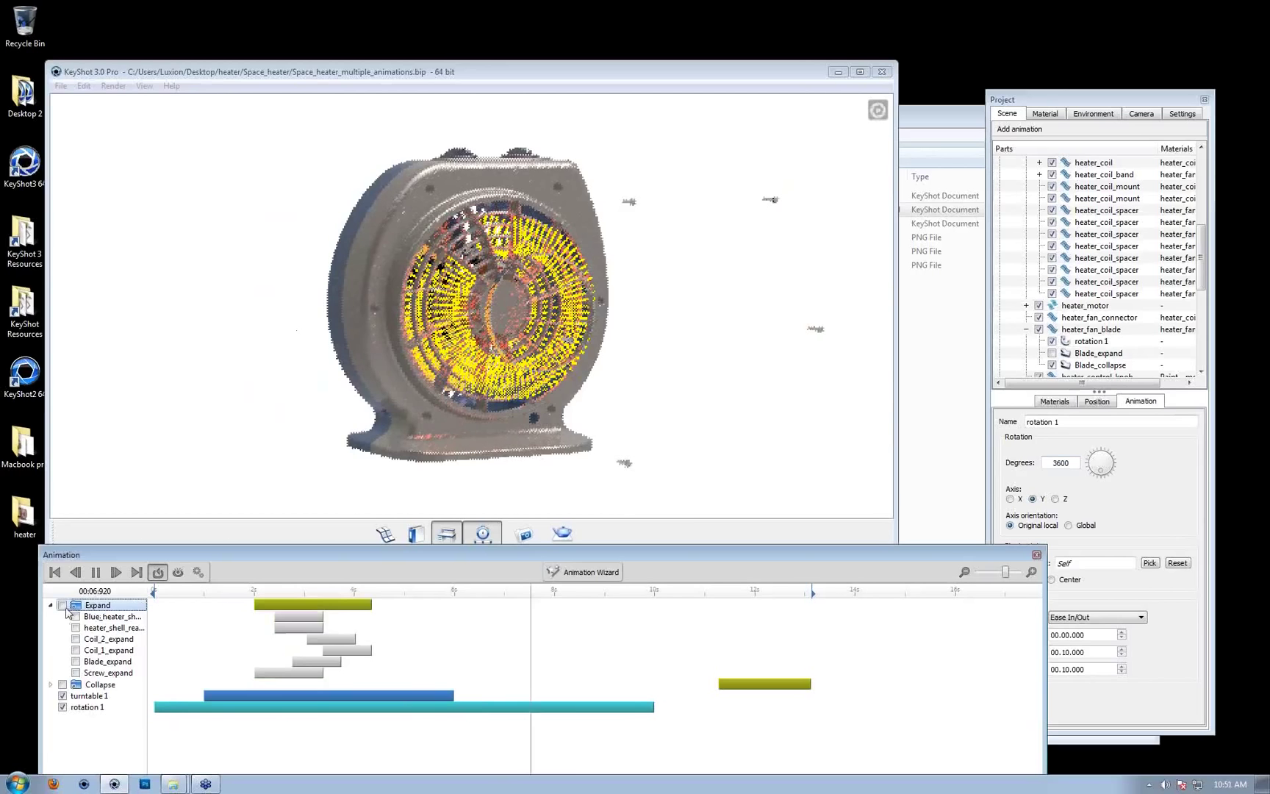
pyautogui.click(64, 607)
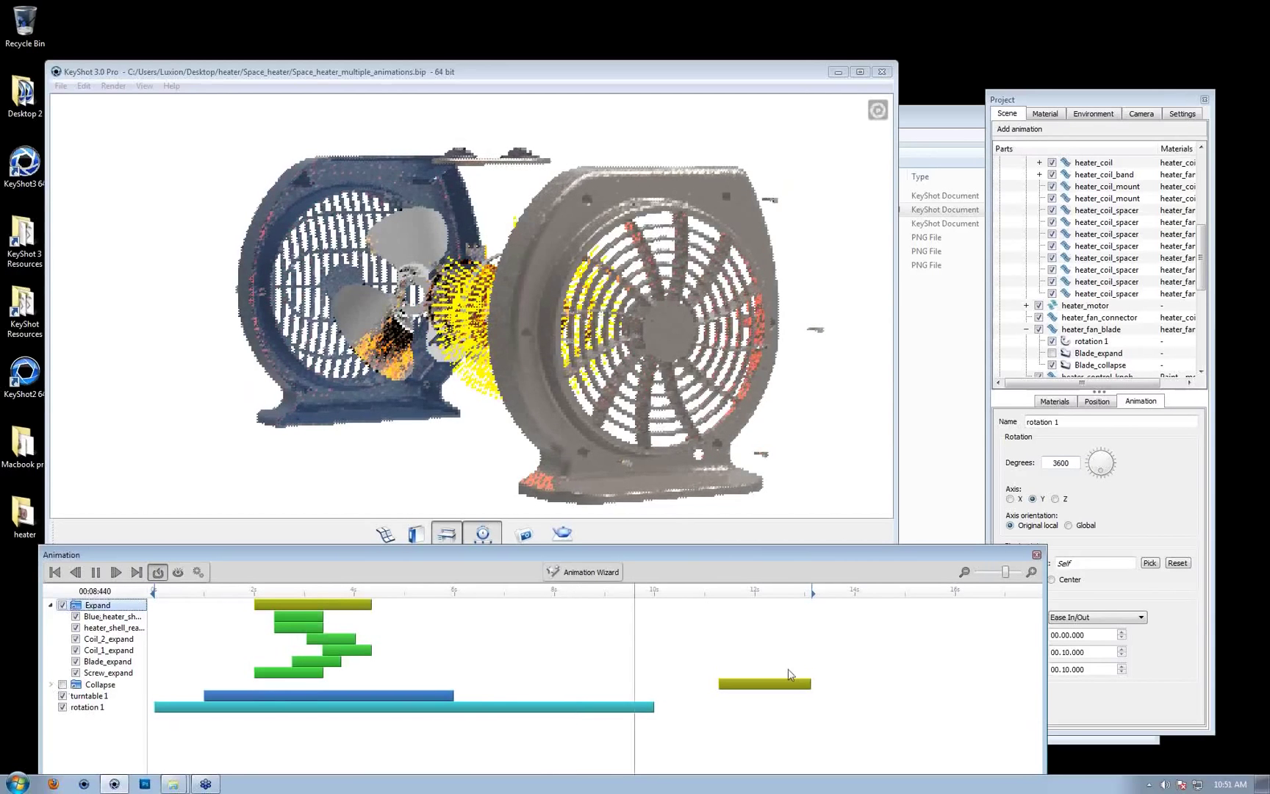
pyautogui.click(64, 685)
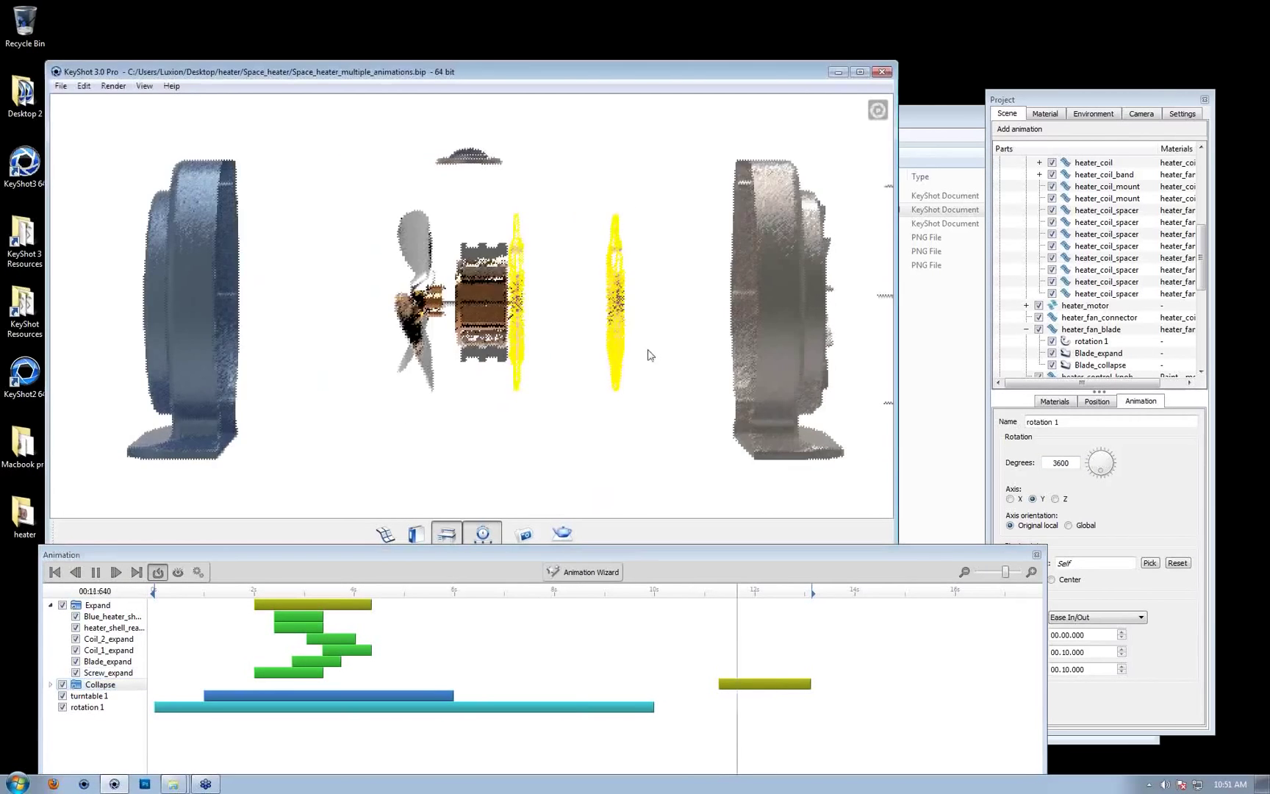
pyautogui.click(50, 684)
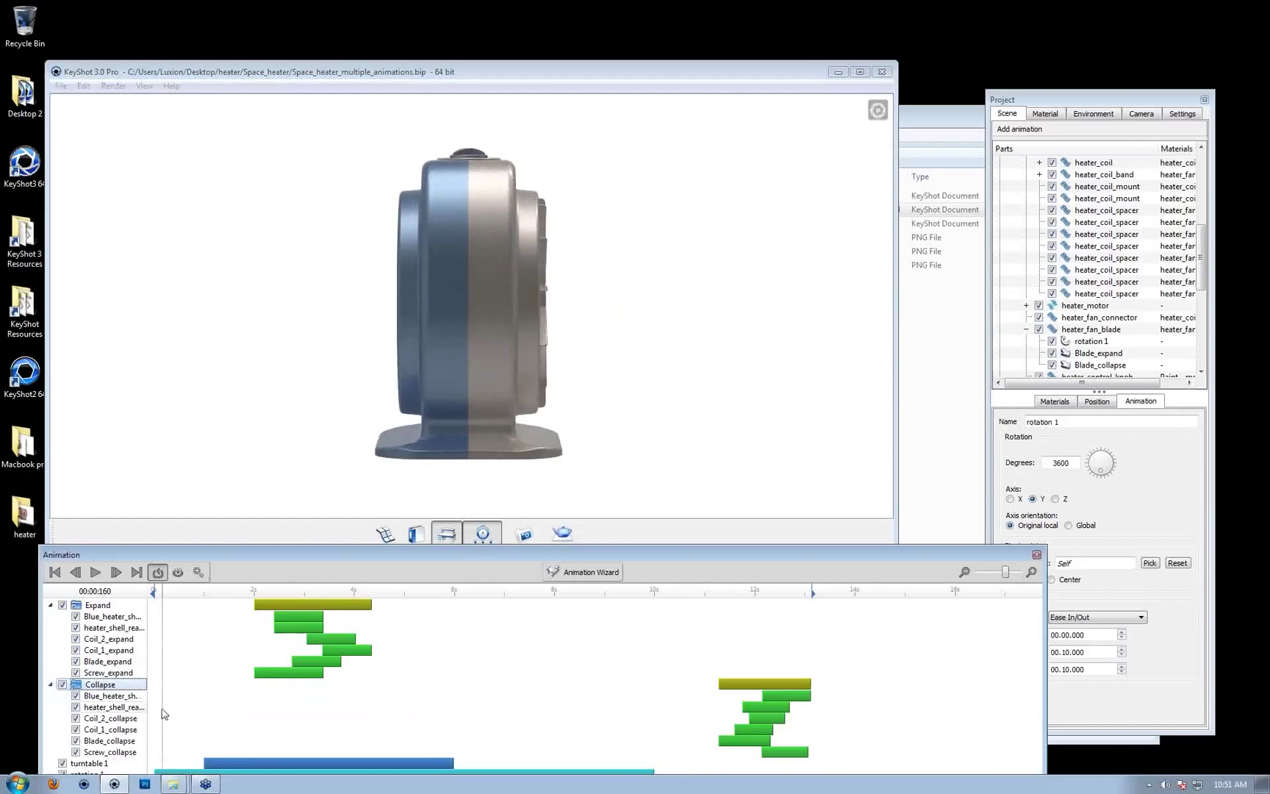
pyautogui.click(110, 695)
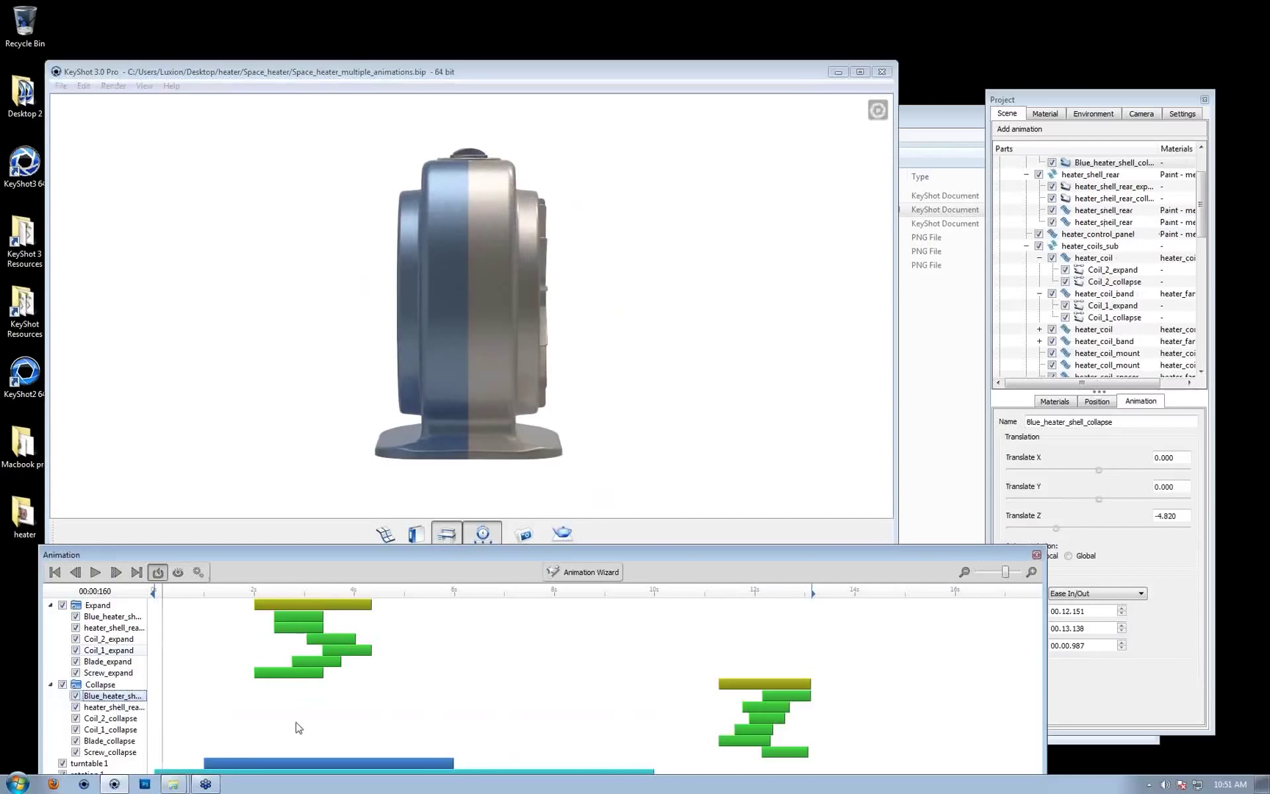
# Disable the Collapse group, shift it on the timeline to end at about 17.5 s, and preview the exploded heater at 00:06:360
pyautogui.click(63, 685)
pyautogui.moveTo(768, 684); pyautogui.dragTo(989, 679)
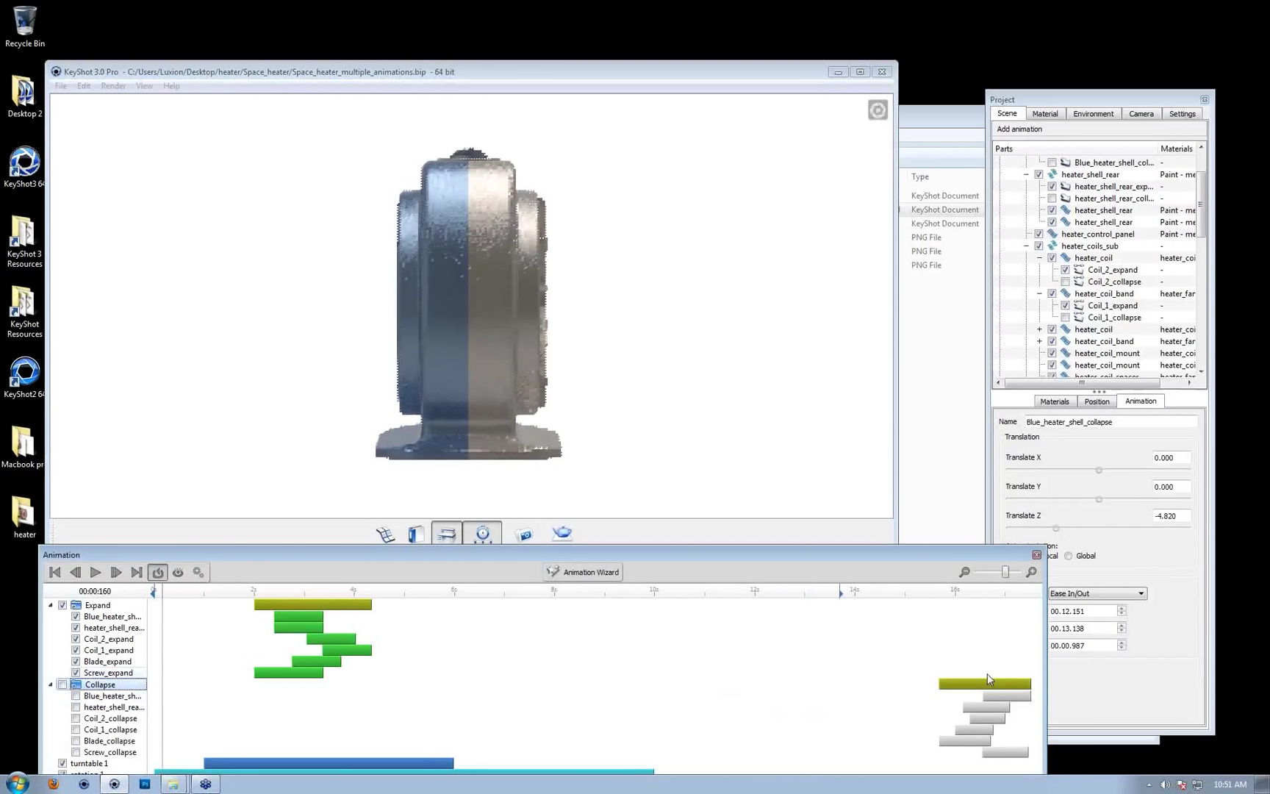
pyautogui.click(418, 590)
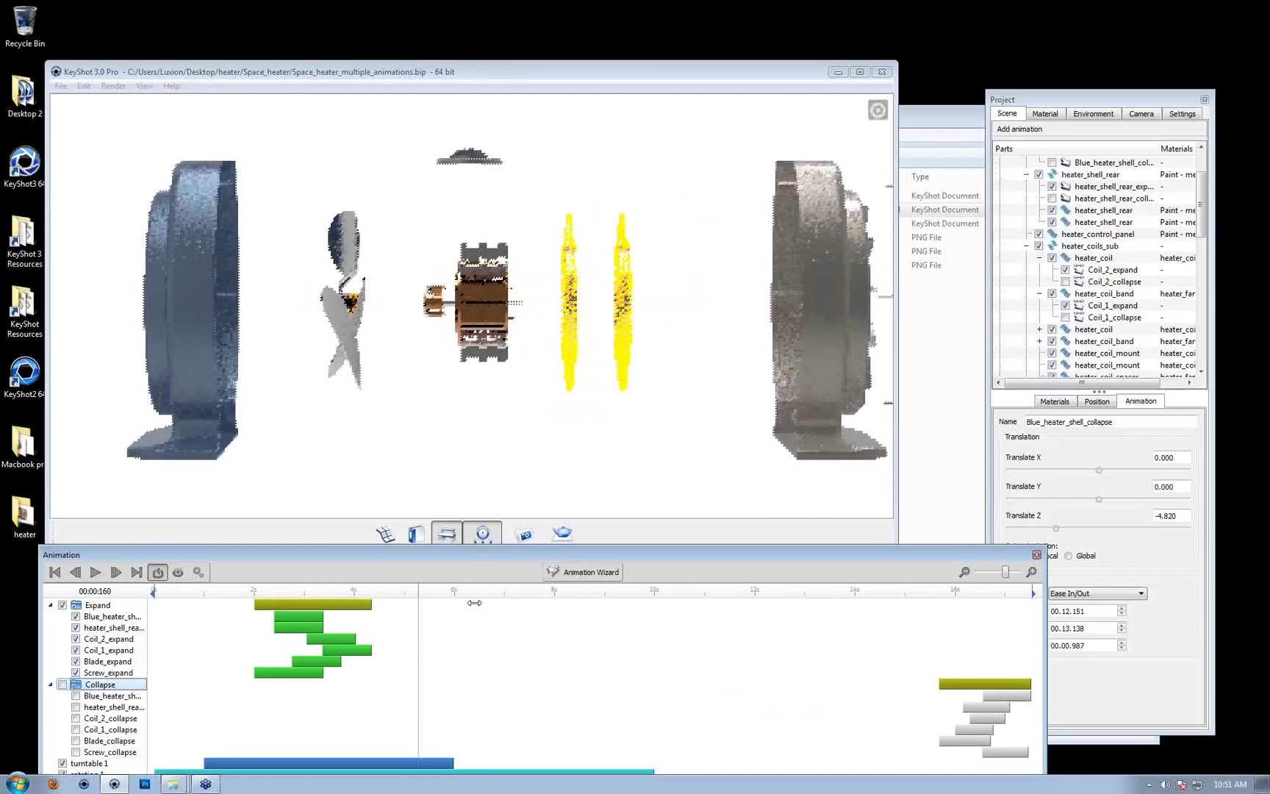
pyautogui.click(474, 602)
# Copy the Blue_heater_shell_expand animation and paste it onto heater_shell_front in the scene tree
pyautogui.click(109, 618)
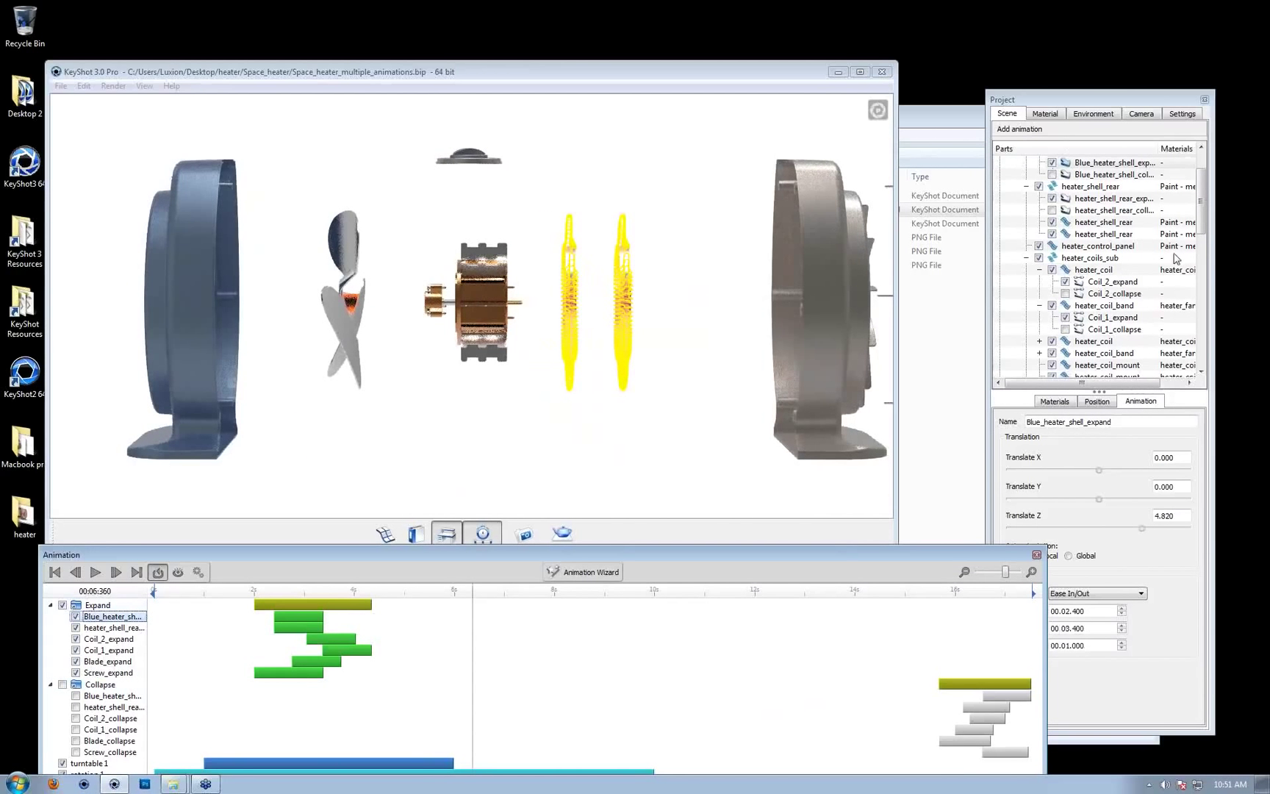
pyautogui.moveTo(1200, 208); pyautogui.dragTo(1199, 176)
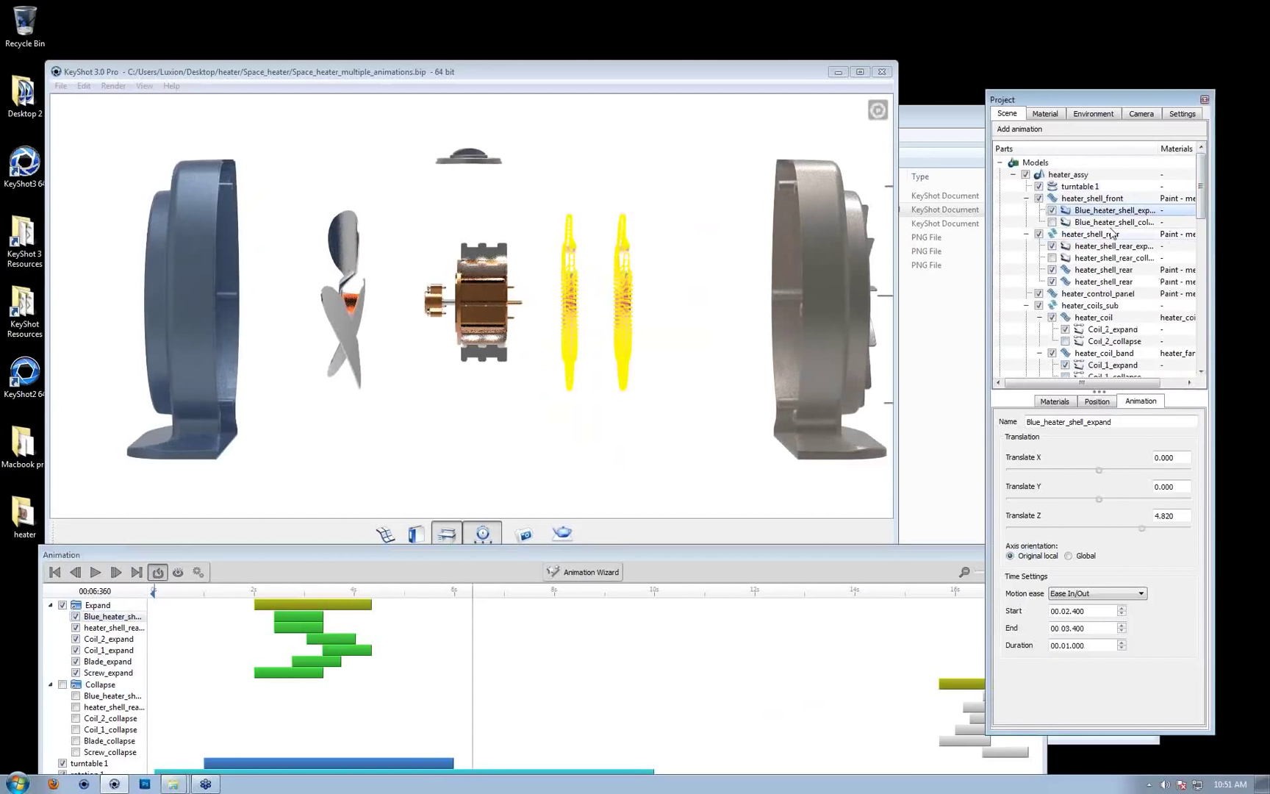
pyautogui.rightClick(1115, 217)
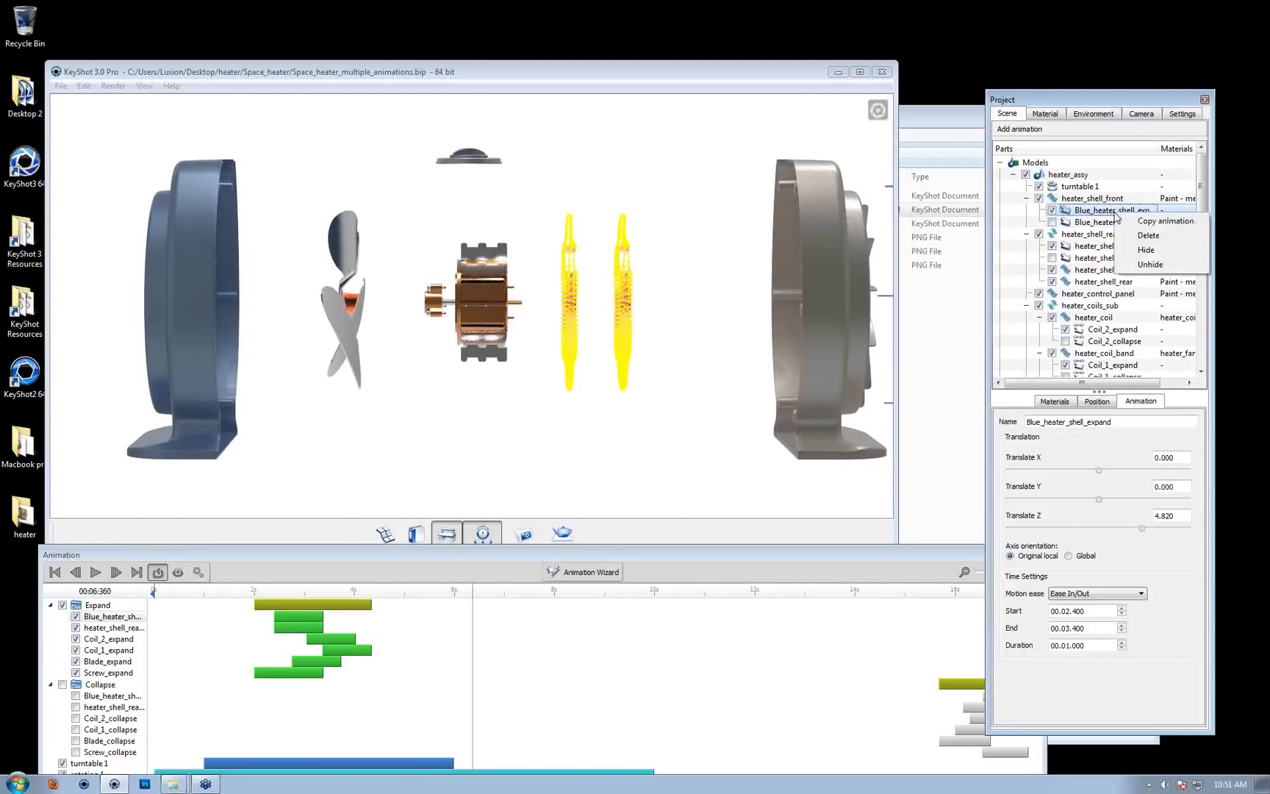
pyautogui.click(1112, 200)
pyautogui.click(1112, 200)
pyautogui.rightClick(1112, 206)
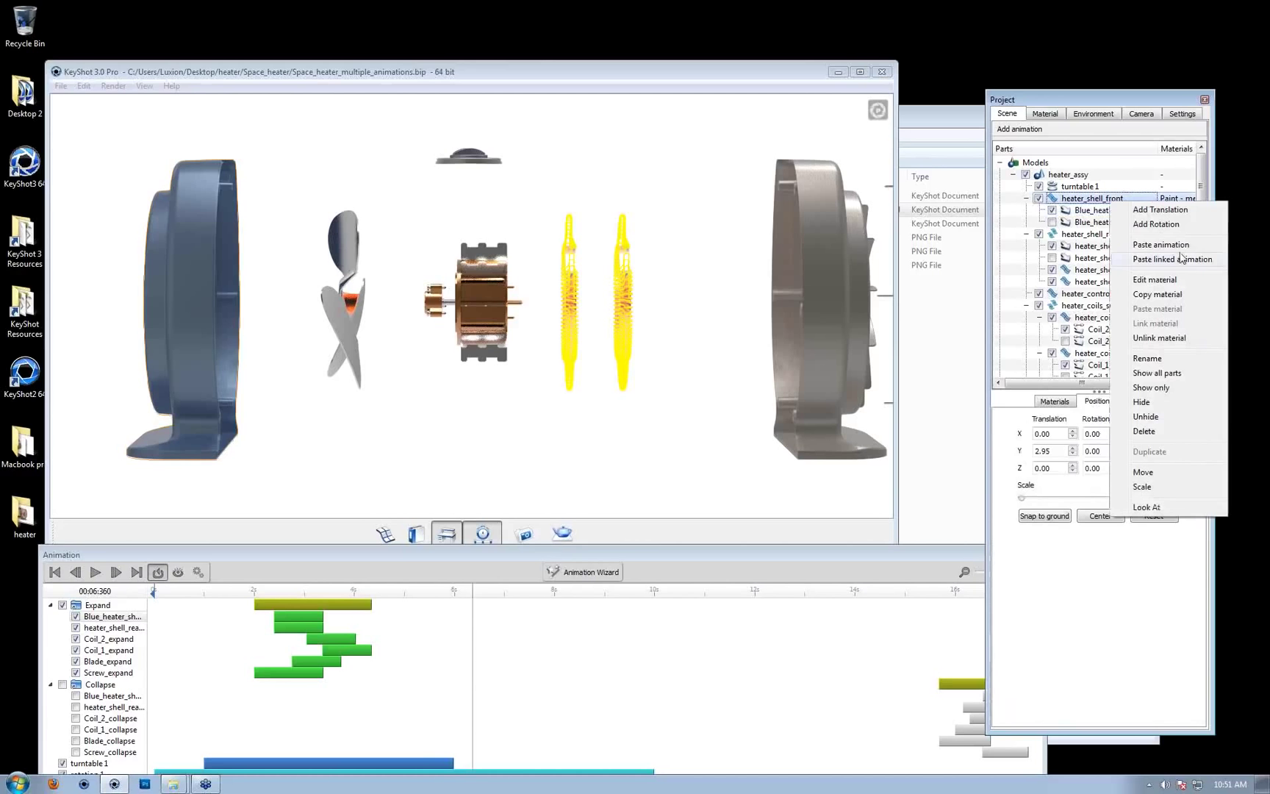
pyautogui.click(1176, 255)
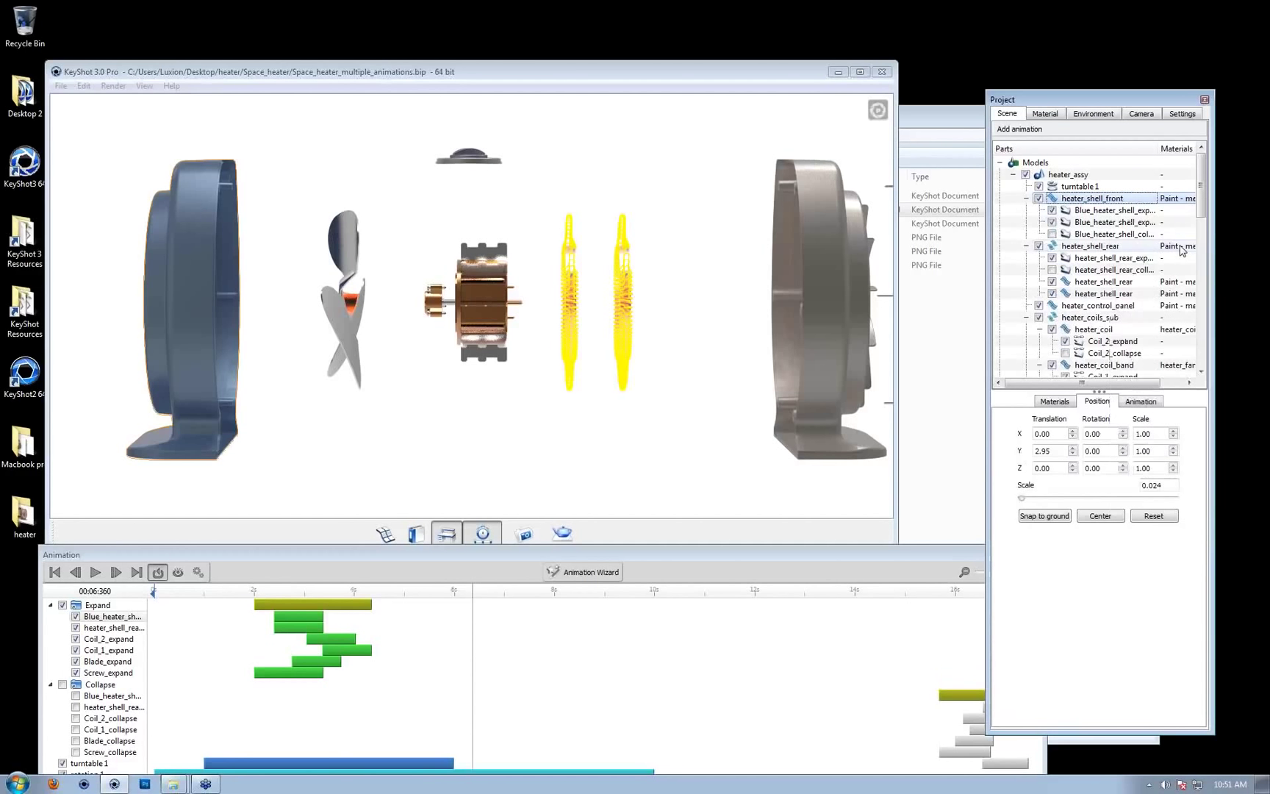
# Rename the pasted animation Blue_heater_shell_collapse and reverse its movement with a Translate Z of -4.820
pyautogui.click(1132, 222)
pyautogui.doubleClick(1098, 423)
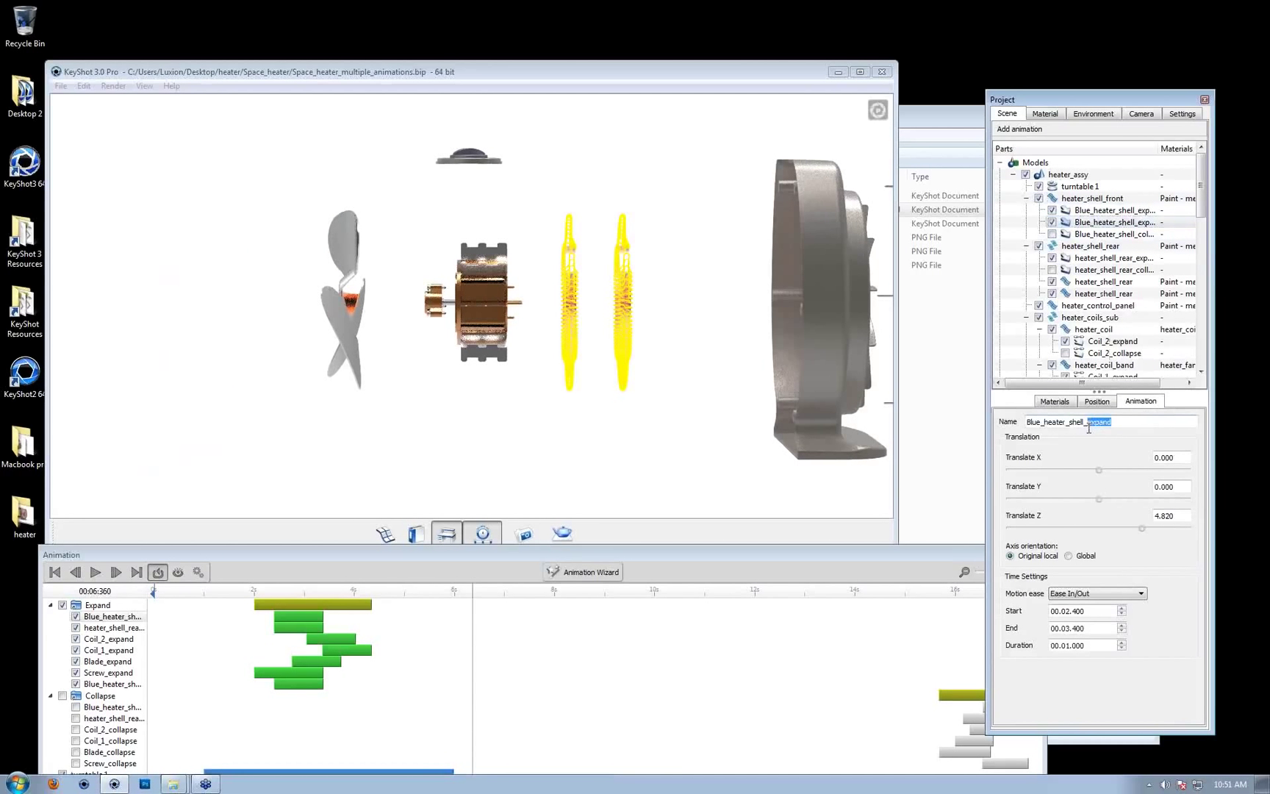
pyautogui.write('collaps')
pyautogui.press('Return')
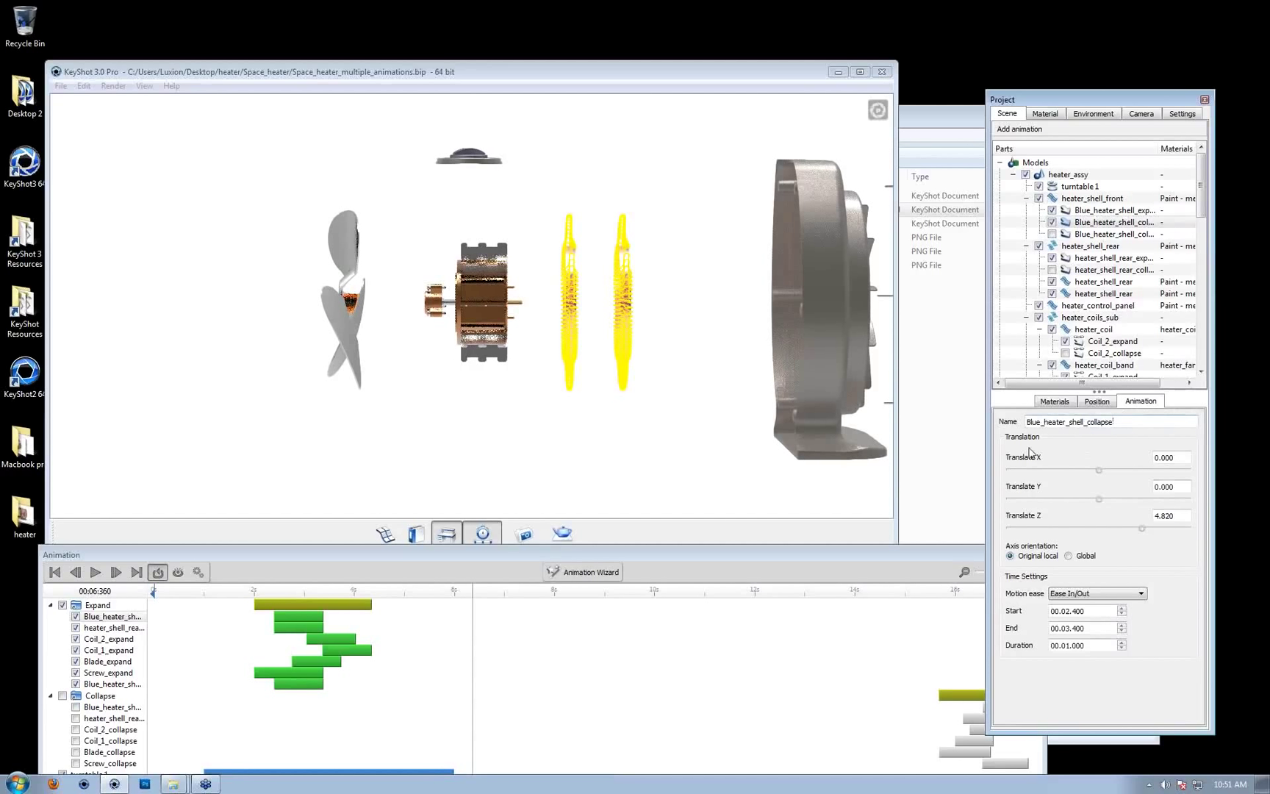
pyautogui.click(1158, 515)
pyautogui.write('-')
pyautogui.press('Return')
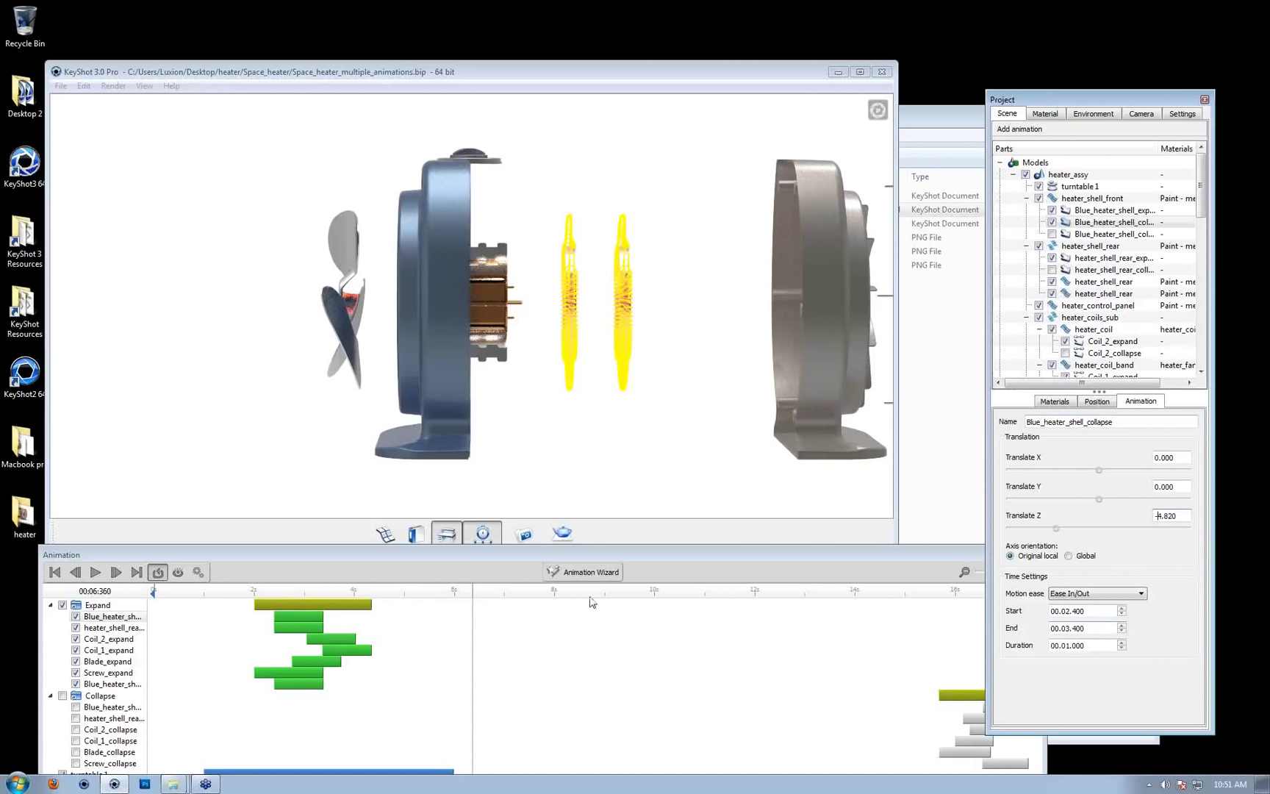
# Shift the Collapse animation group earlier on the timeline so it runs from about 5.8 s to 7.7 s
pyautogui.moveTo(678, 552); pyautogui.dragTo(647, 520)
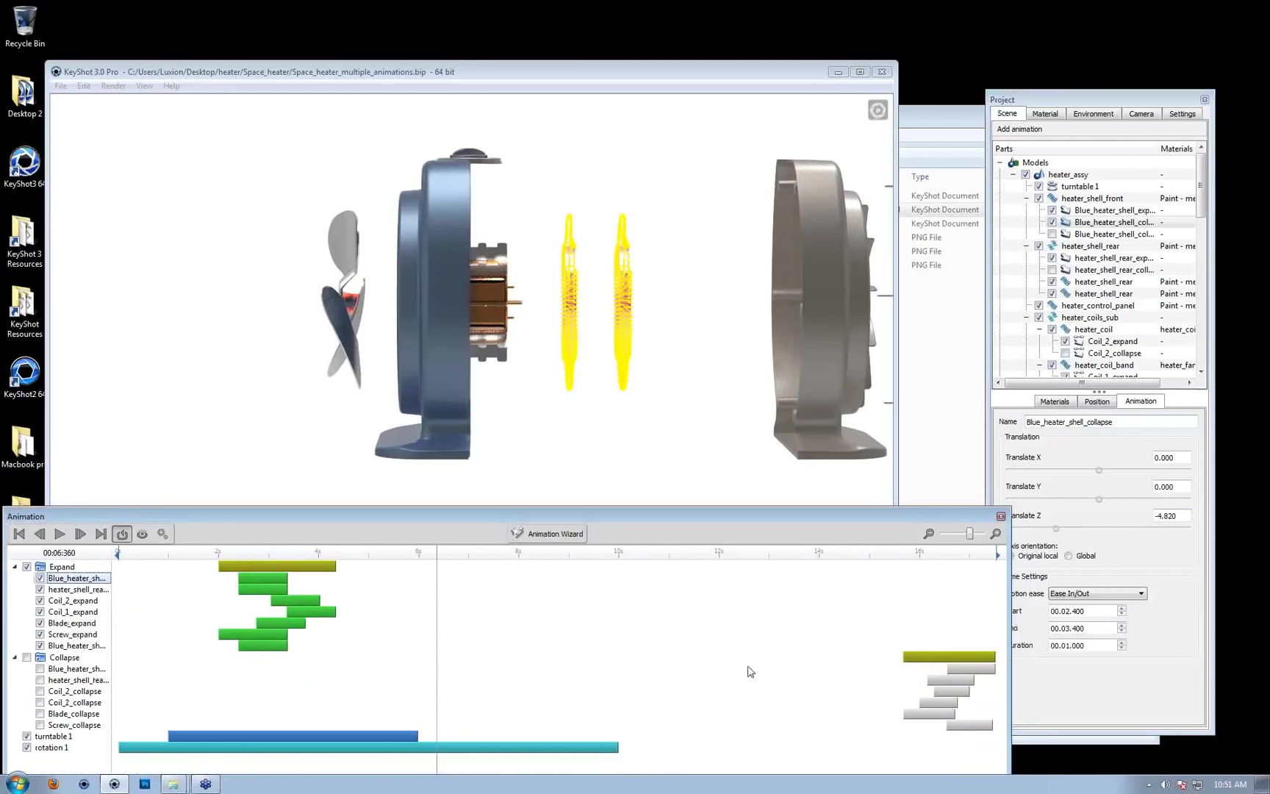
pyautogui.click(77, 679)
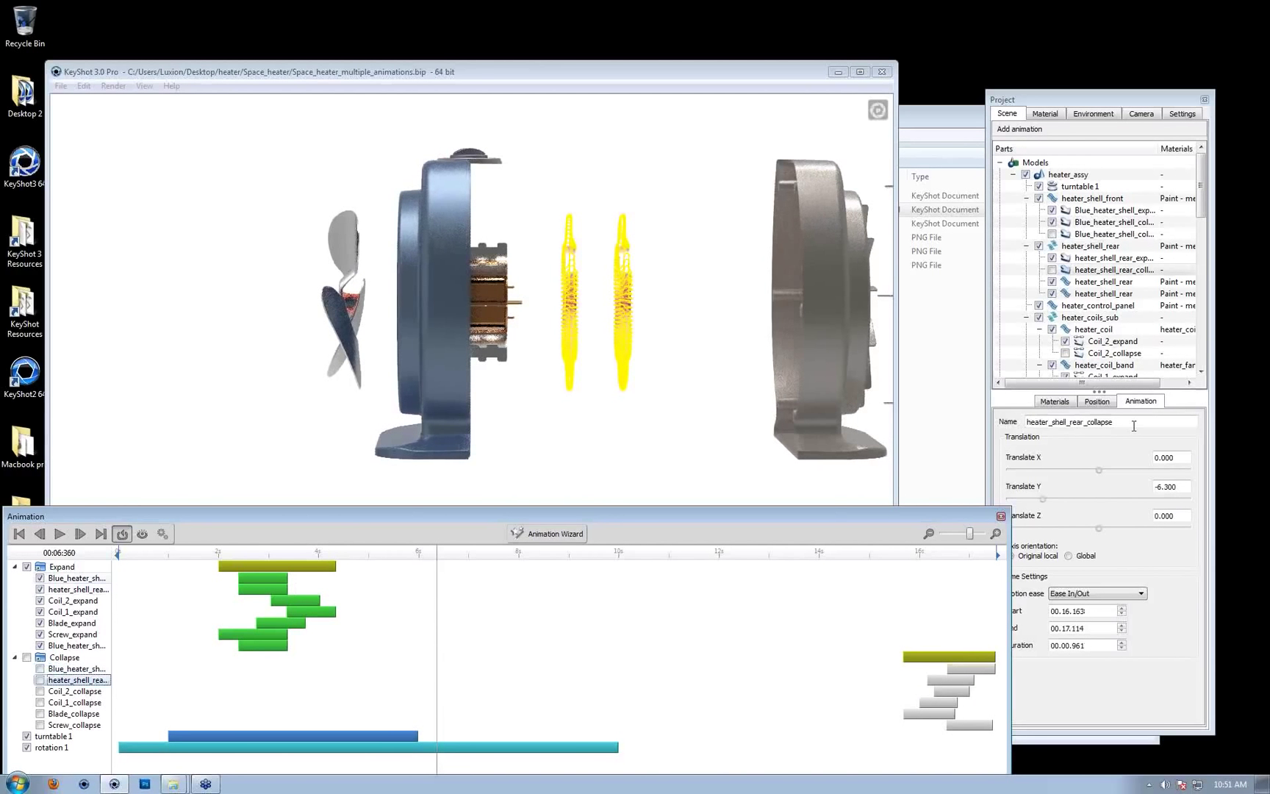
pyautogui.moveTo(950, 651)
pyautogui.mouseDown()
pyautogui.moveTo(487, 679)
pyautogui.moveTo(456, 661)
pyautogui.mouseUp()
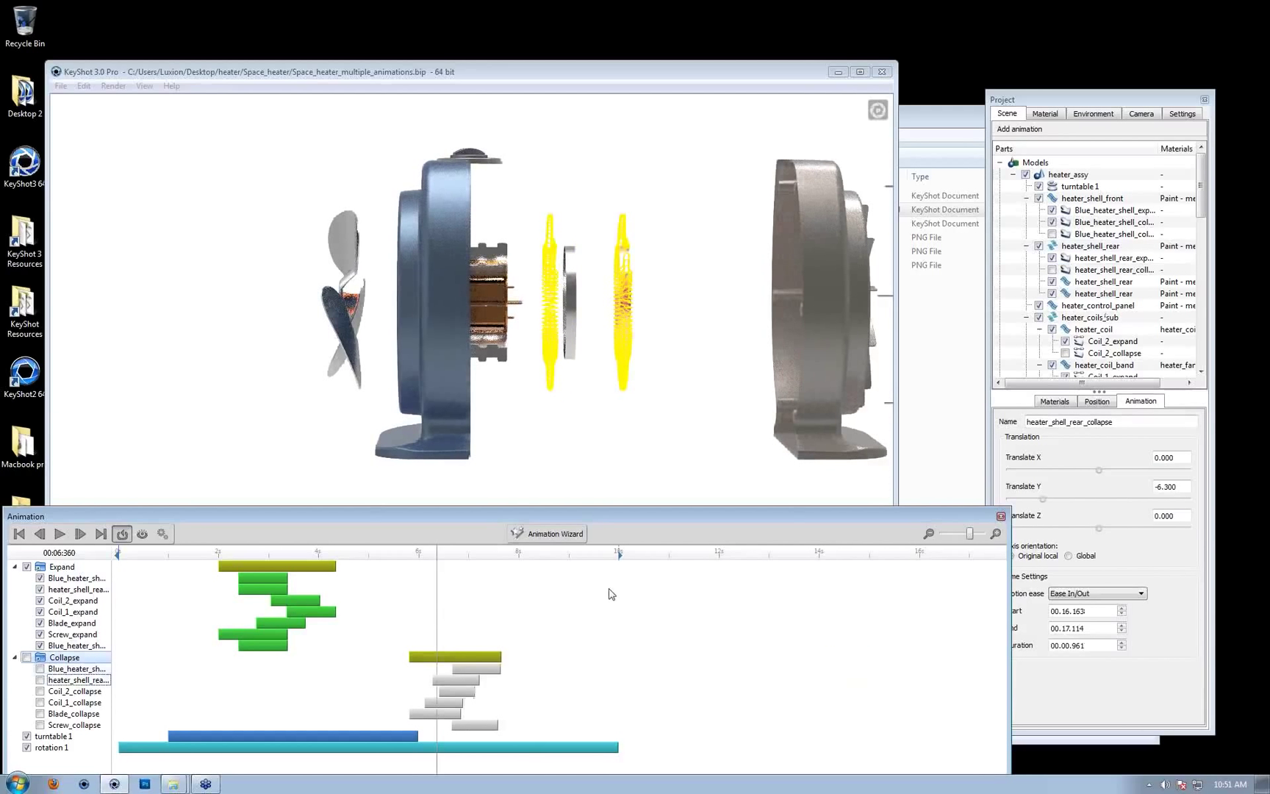
# Delete the extra enabled Blue_heater_shell_collapse animation under heater_shell_front, and enable the Collapse group
pyautogui.click(1110, 222)
pyautogui.rightClick(1111, 222)
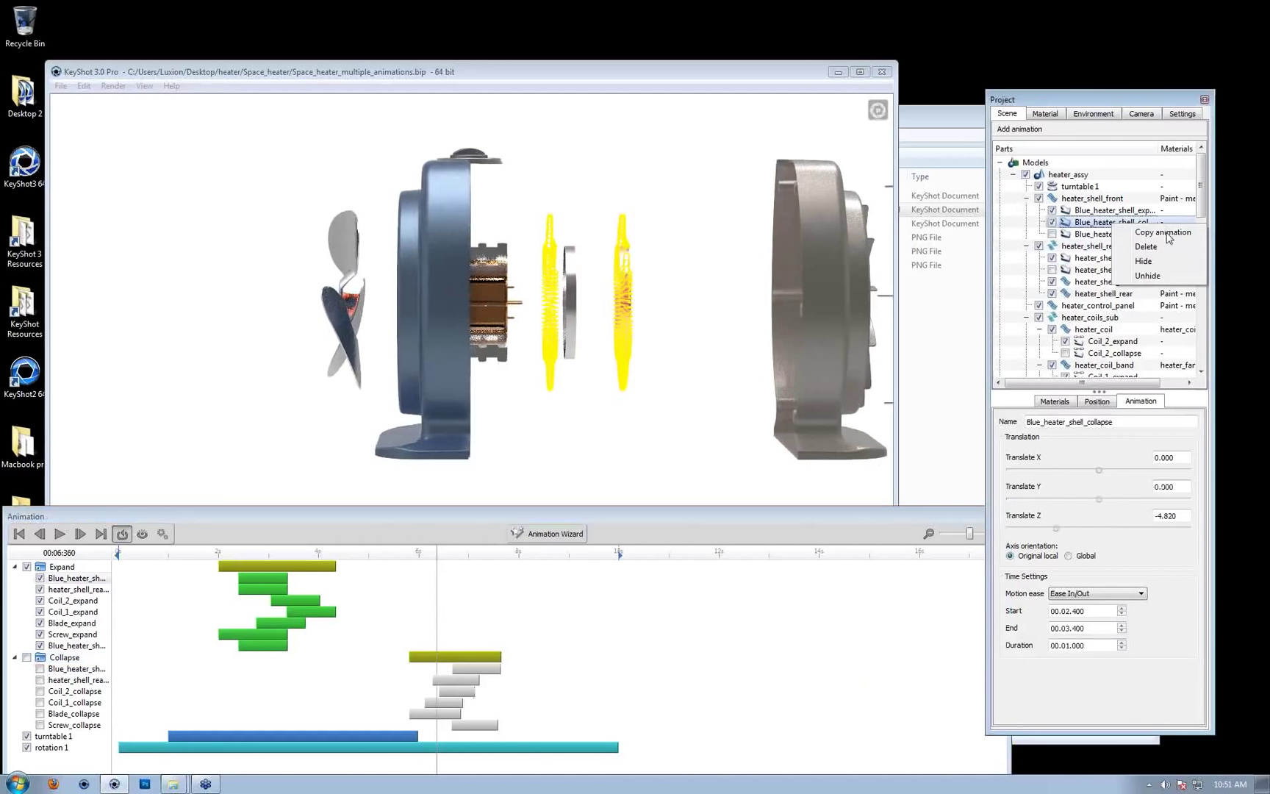
pyautogui.click(1145, 247)
pyautogui.click(1100, 429)
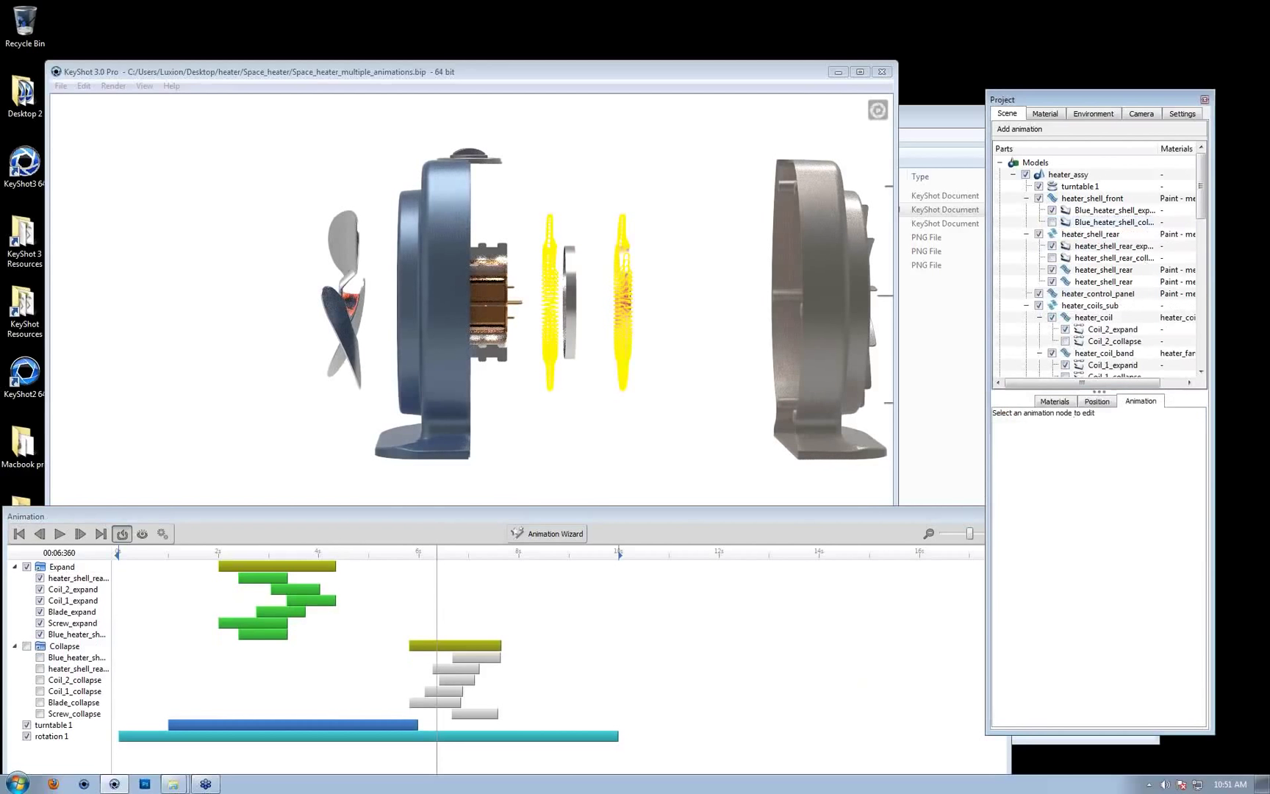
pyautogui.click(26, 650)
pyautogui.click(27, 647)
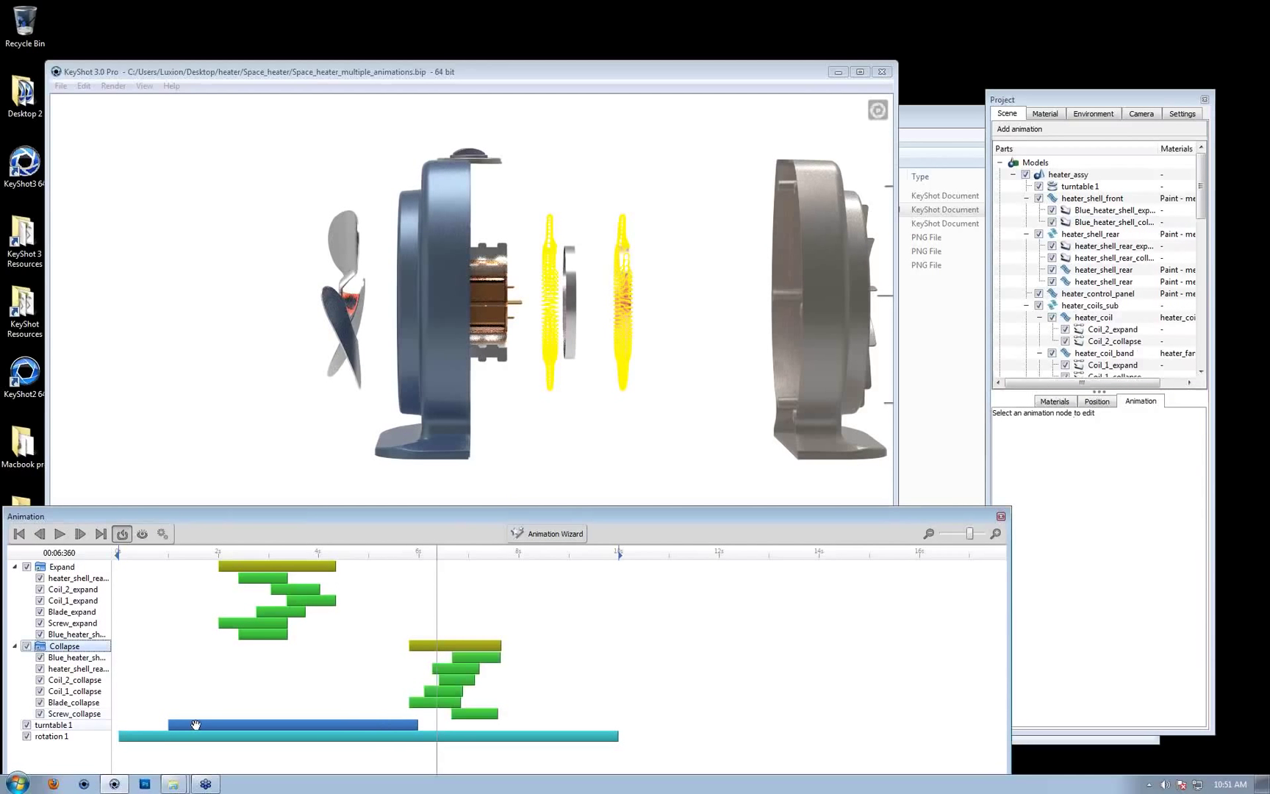
# Extend the turntable 1 animation to end at about 8.5 s and scrub through the timeline to preview the combined motion
pyautogui.moveTo(204, 724); pyautogui.dragTo(177, 724)
pyautogui.moveTo(416, 724); pyautogui.dragTo(544, 725)
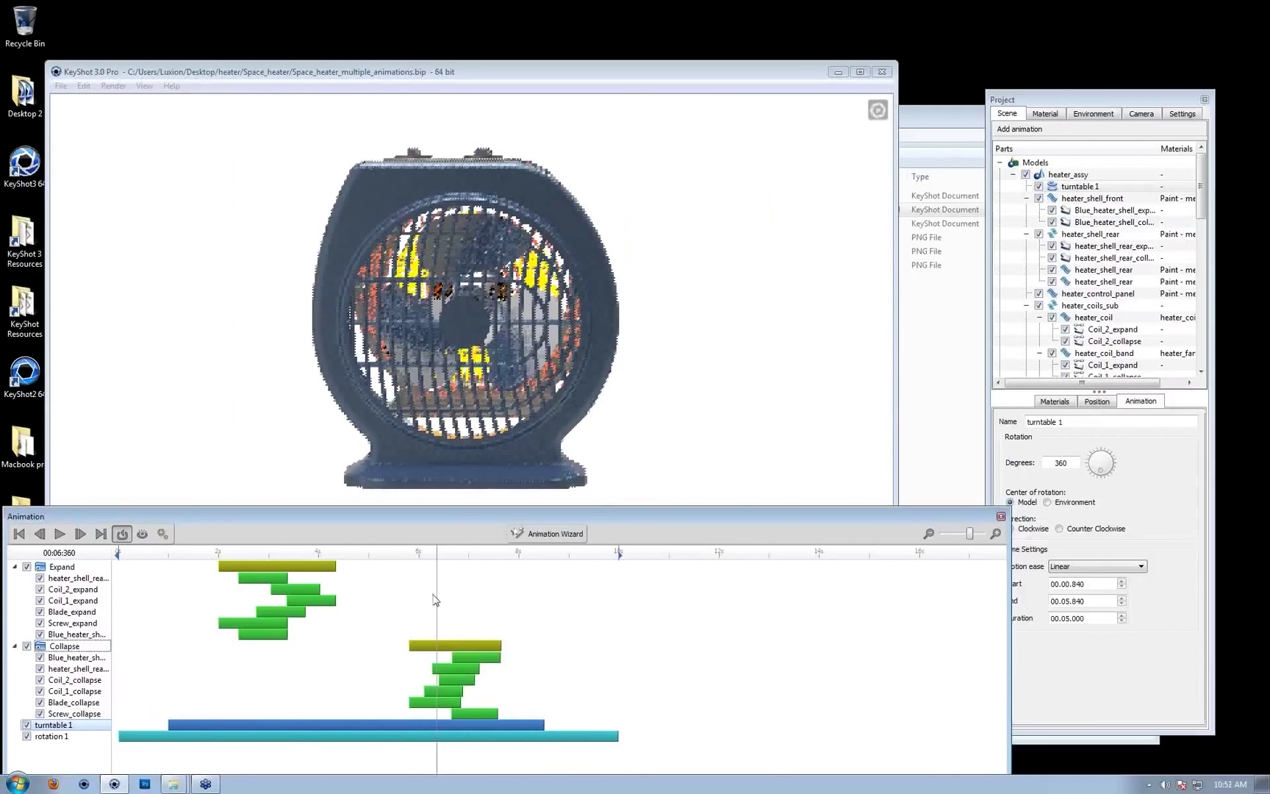
pyautogui.moveTo(437, 551); pyautogui.dragTo(144, 554)
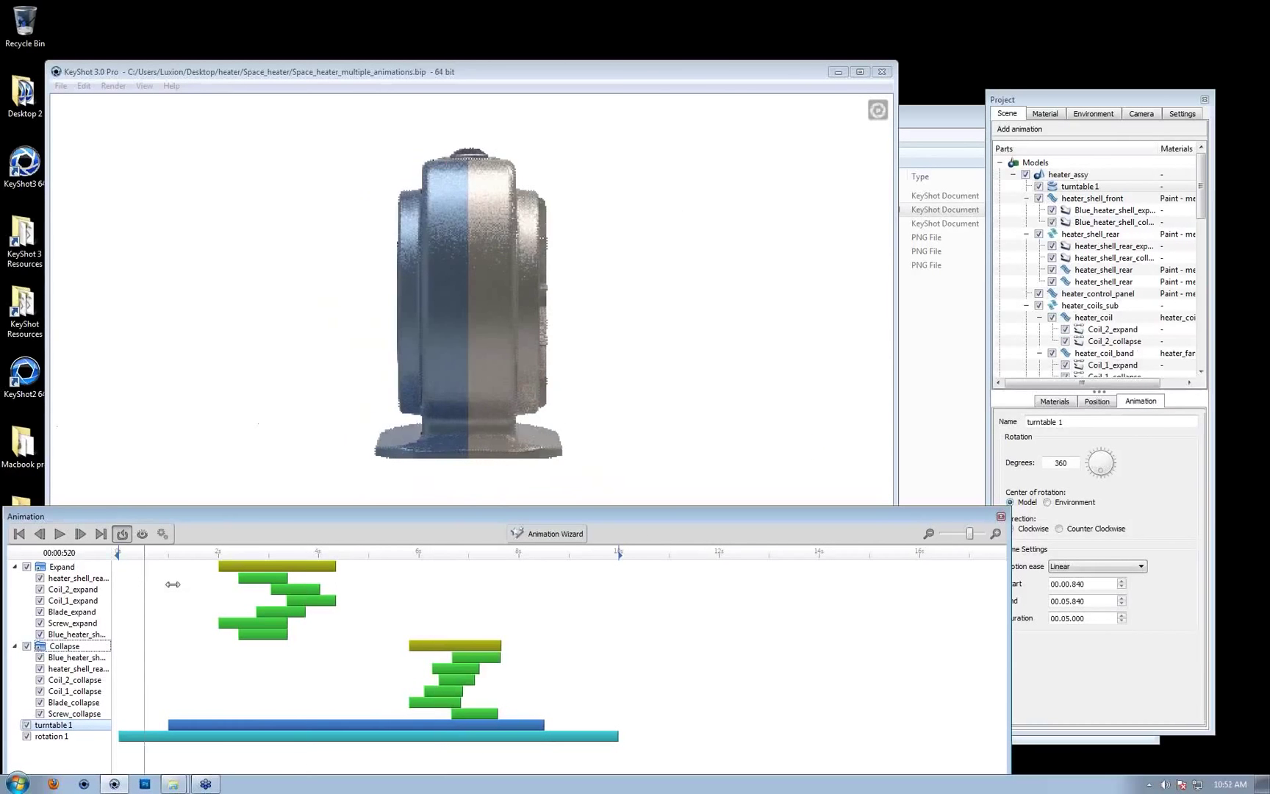
pyautogui.moveTo(286, 583); pyautogui.dragTo(567, 555)
# Enable the Coil_2_collapse animation on the heater_coil_band left outside the heater, and scrub the timeline to preview it
pyautogui.click(624, 308)
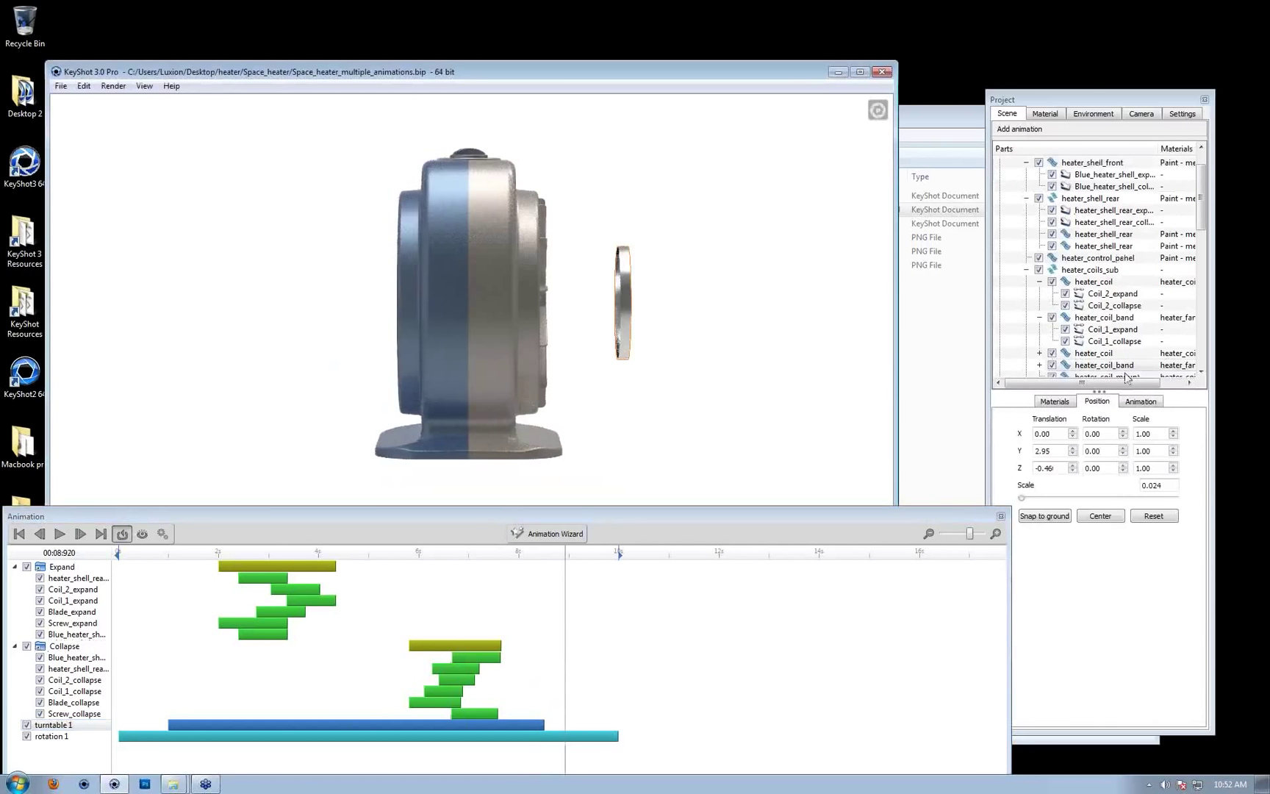
pyautogui.scroll(-1, 1127, 358)
pyautogui.click(1040, 329)
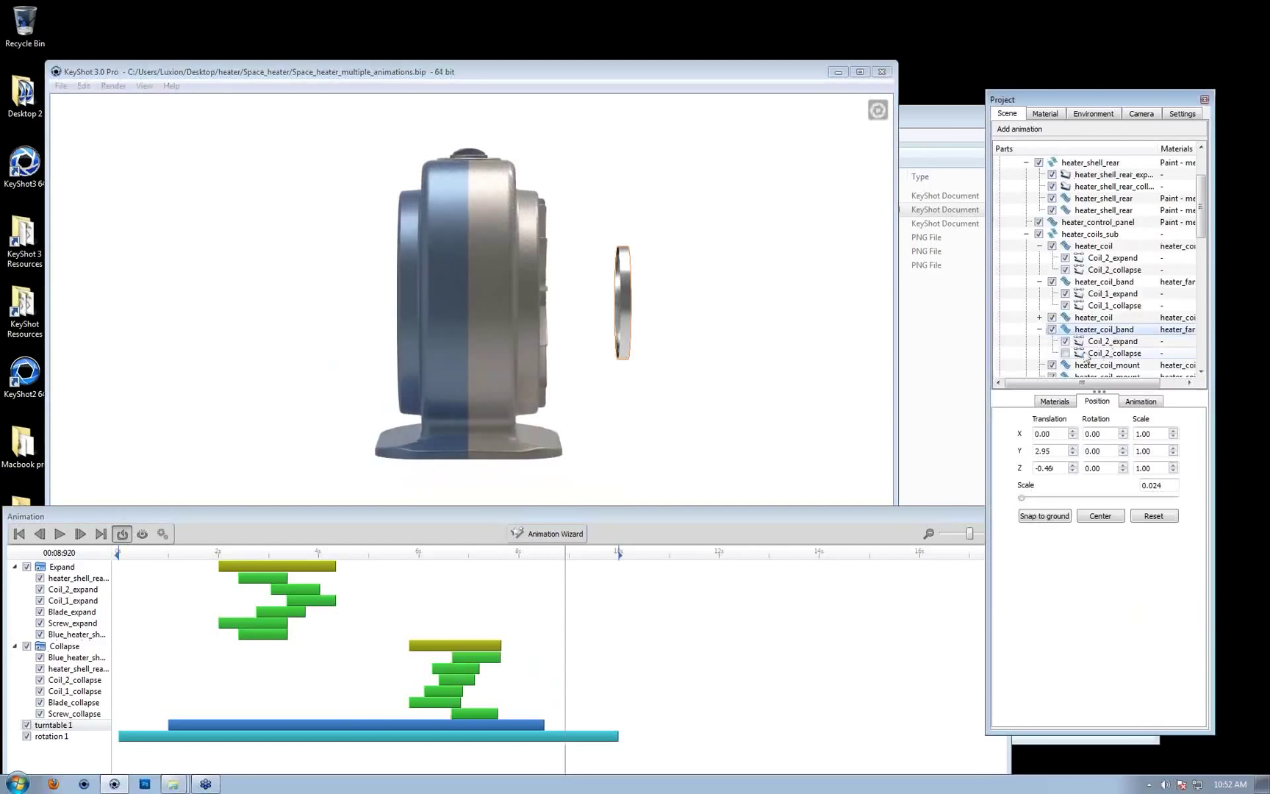
pyautogui.click(26, 647)
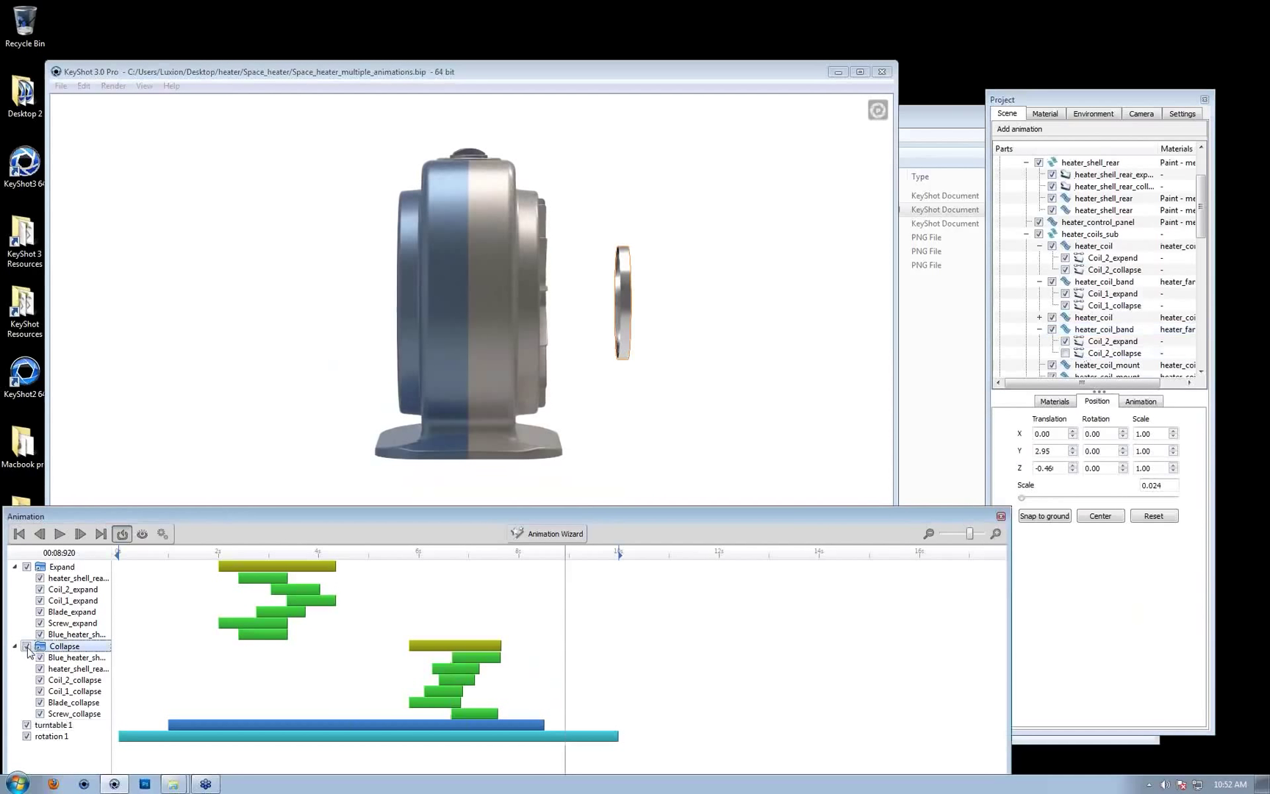
pyautogui.click(26, 566)
pyautogui.click(26, 567)
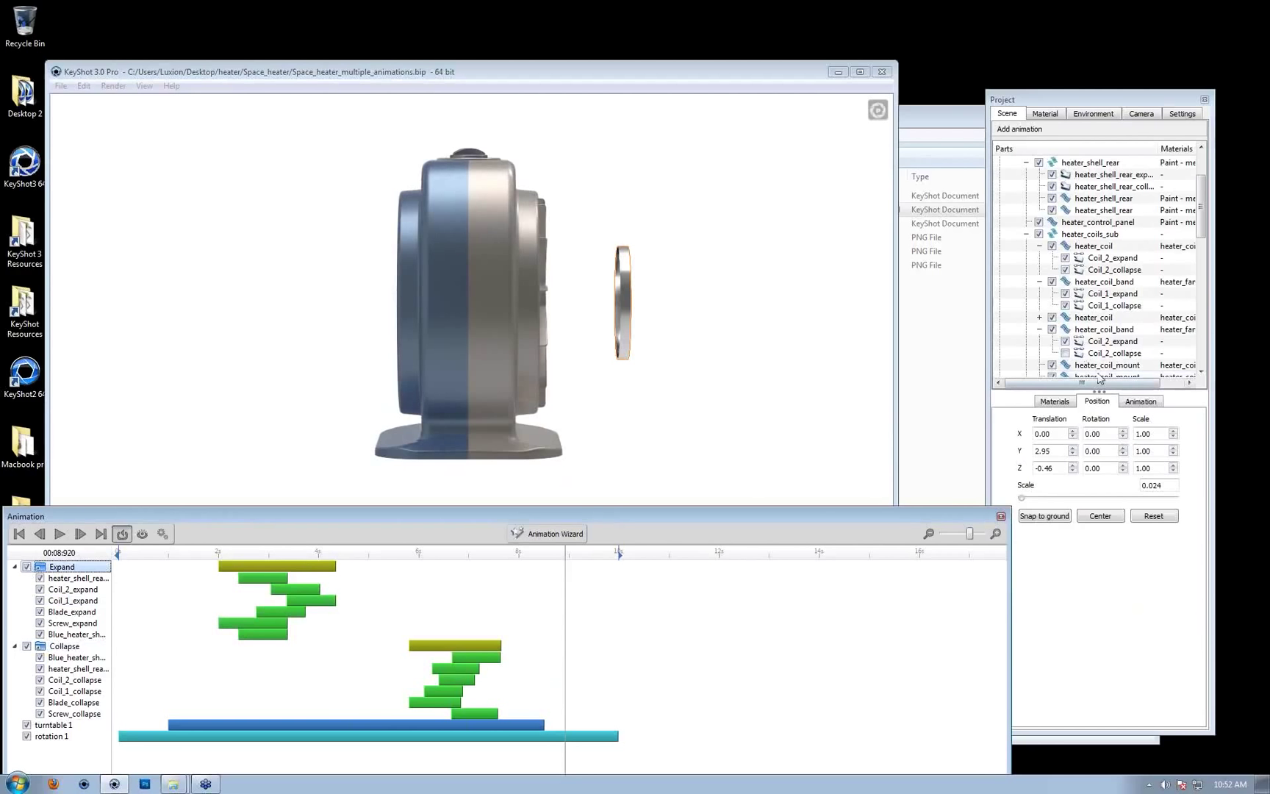
pyautogui.click(1065, 353)
pyautogui.moveTo(561, 553); pyautogui.dragTo(465, 553)
pyautogui.moveTo(154, 596); pyautogui.dragTo(610, 585)
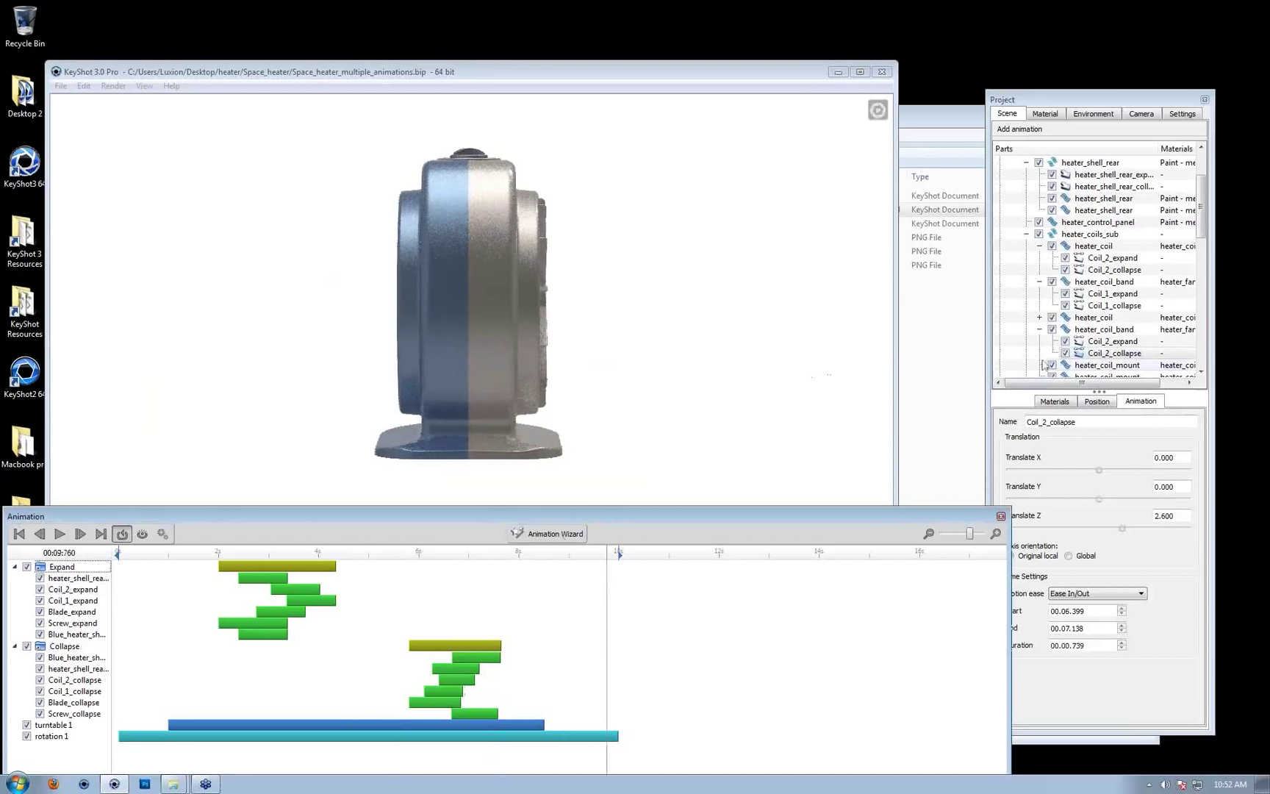
# Select the fan blade inside the heater and show only that part
pyautogui.moveTo(799, 74); pyautogui.dragTo(825, 30)
pyautogui.moveTo(692, 401); pyautogui.dragTo(564, 441)
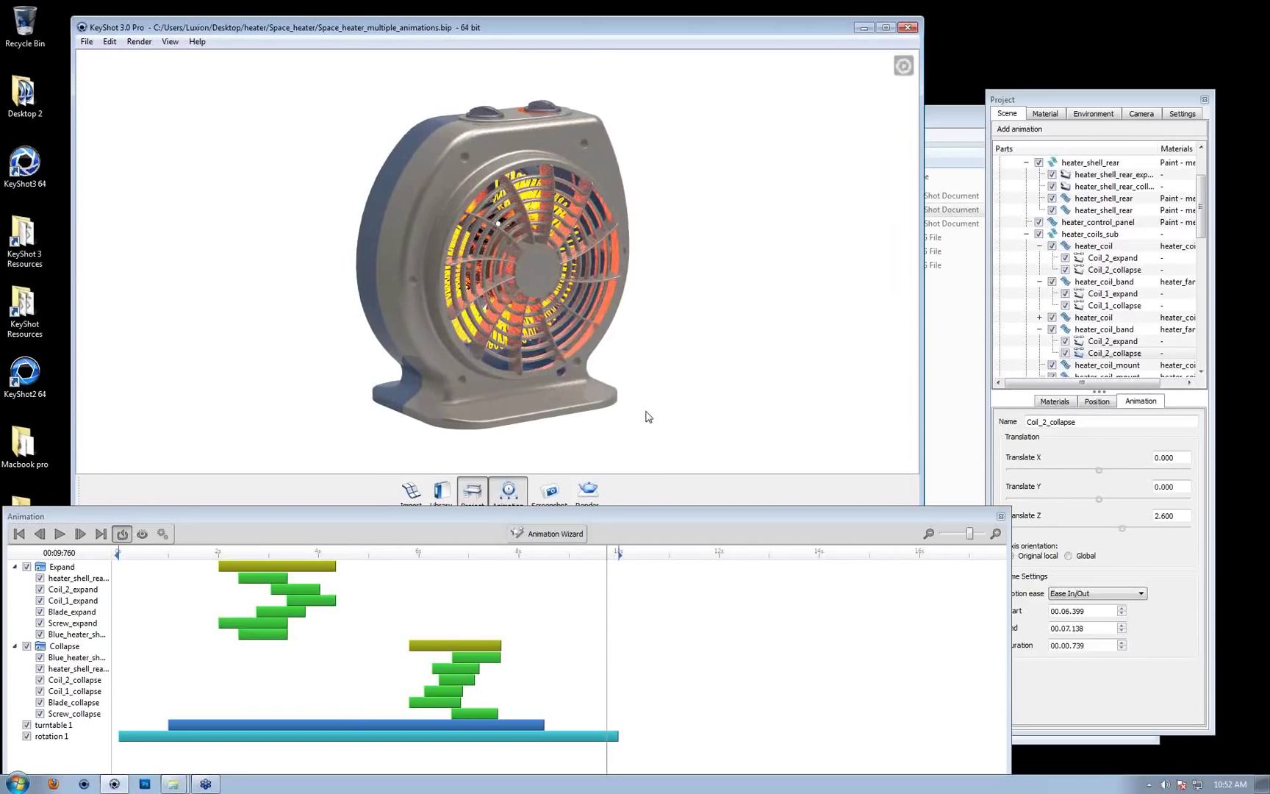
pyautogui.moveTo(738, 375); pyautogui.dragTo(652, 335)
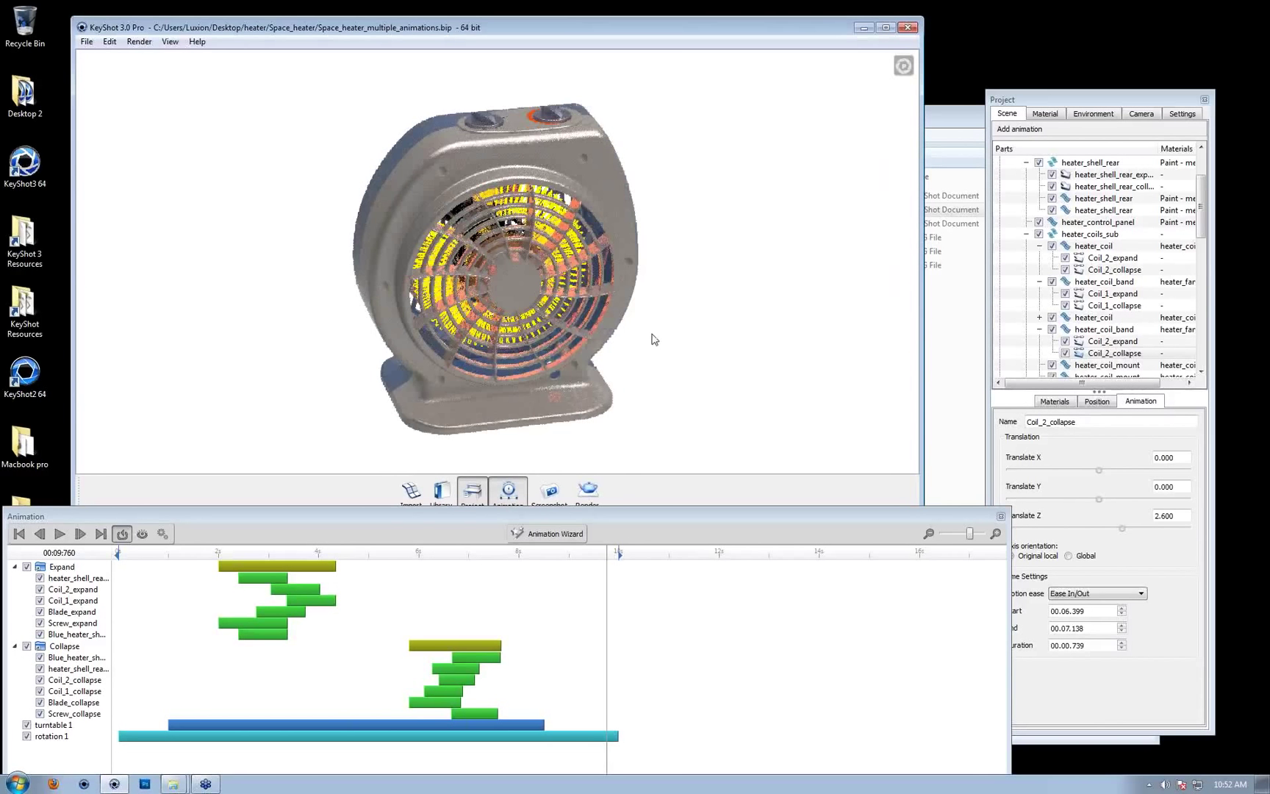
pyautogui.click(1253, 249)
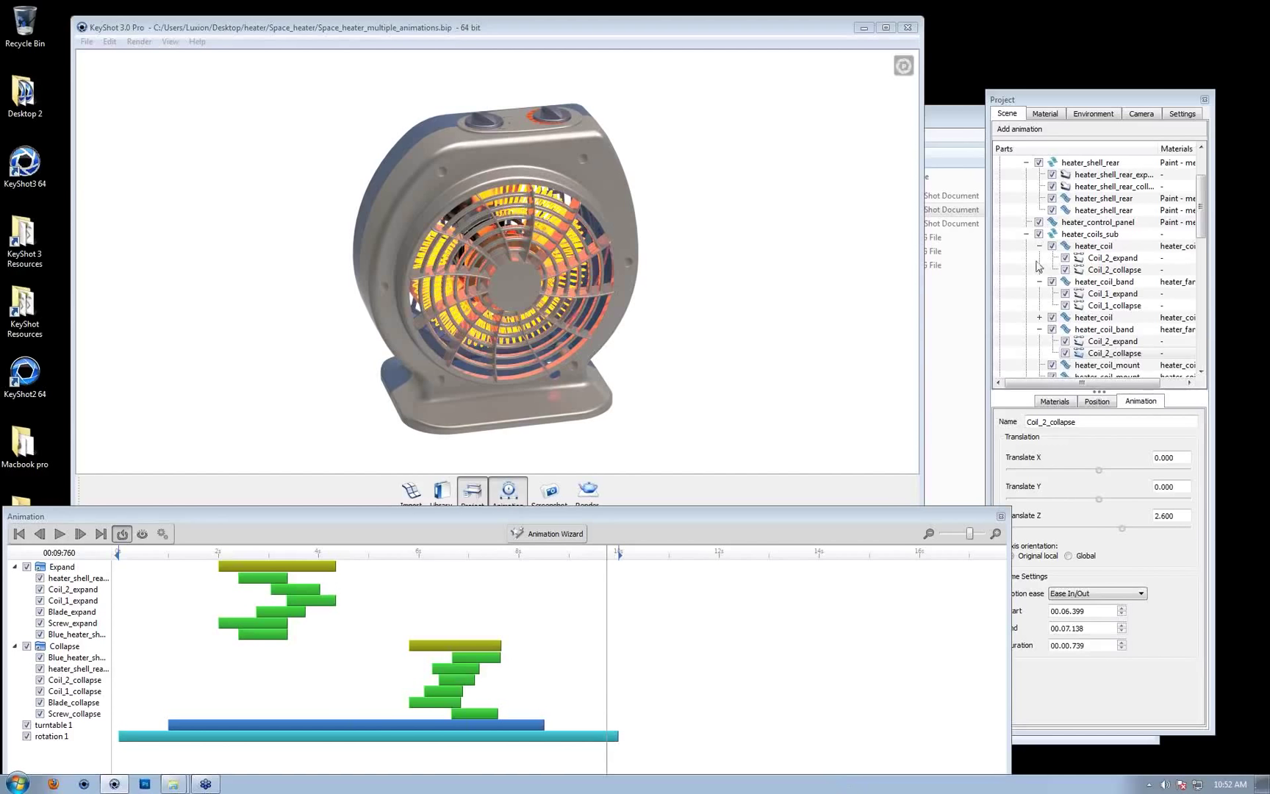
pyautogui.moveTo(423, 438); pyautogui.dragTo(691, 258)
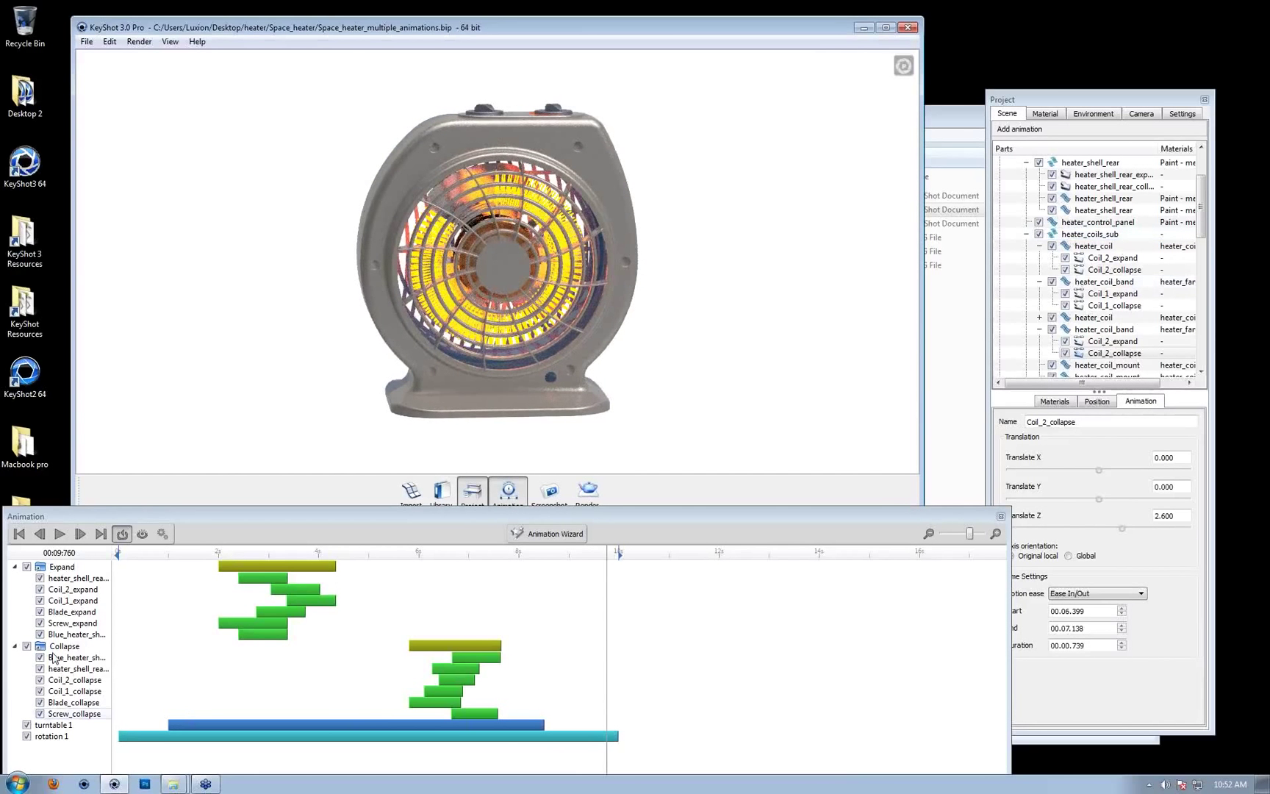
pyautogui.click(455, 190)
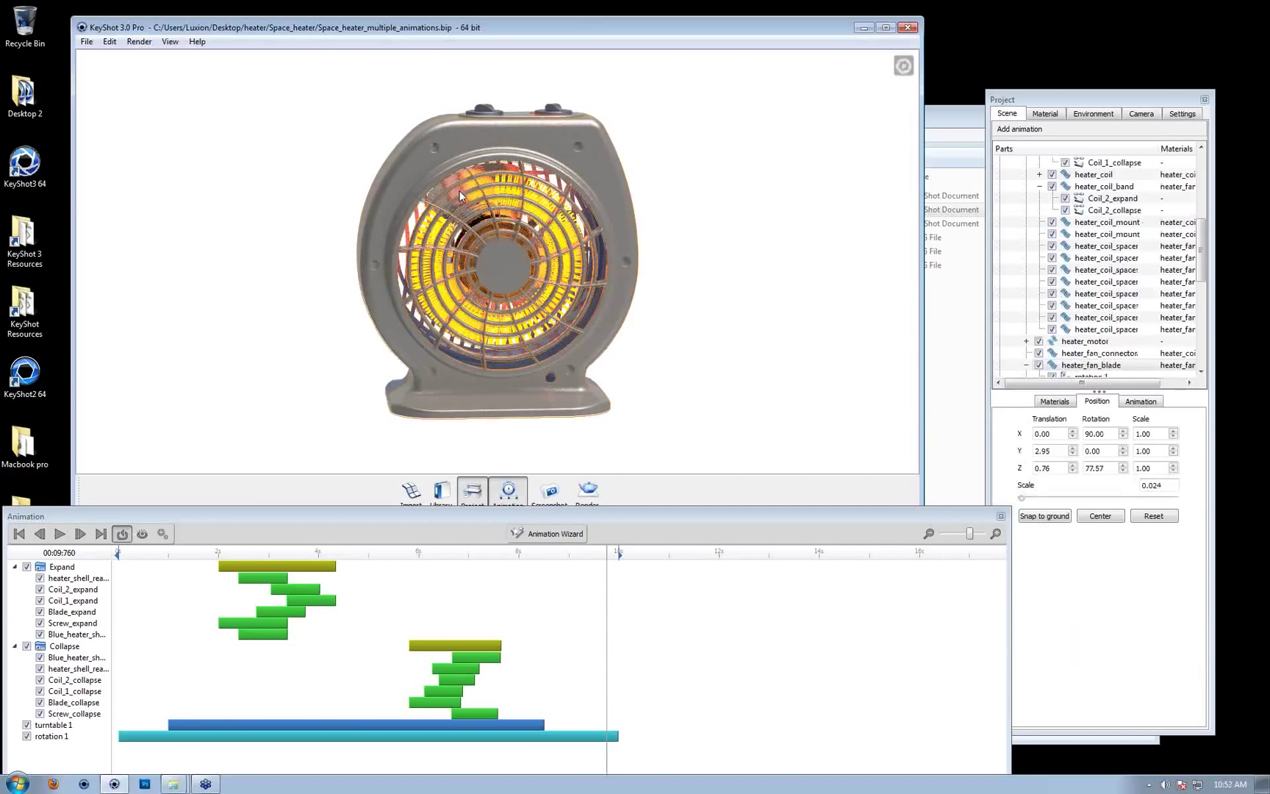
pyautogui.rightClick(459, 190)
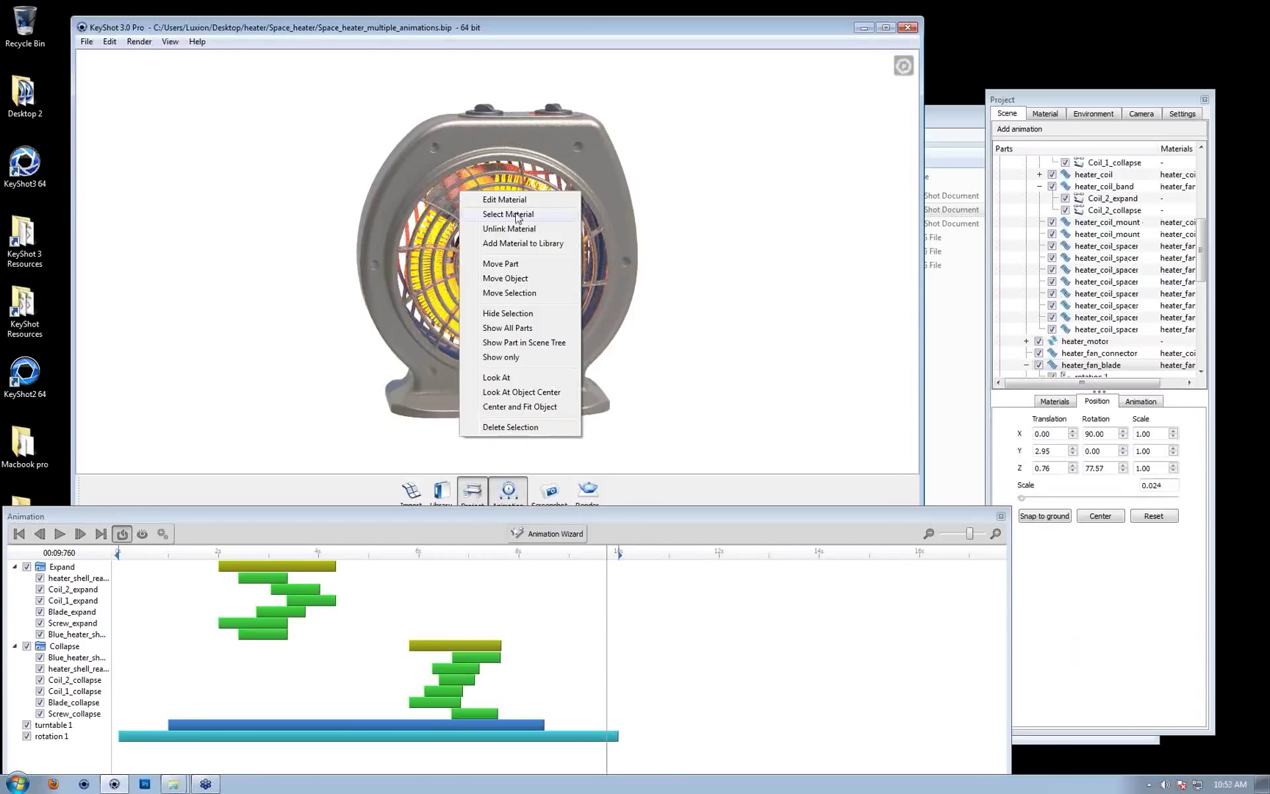
pyautogui.click(518, 357)
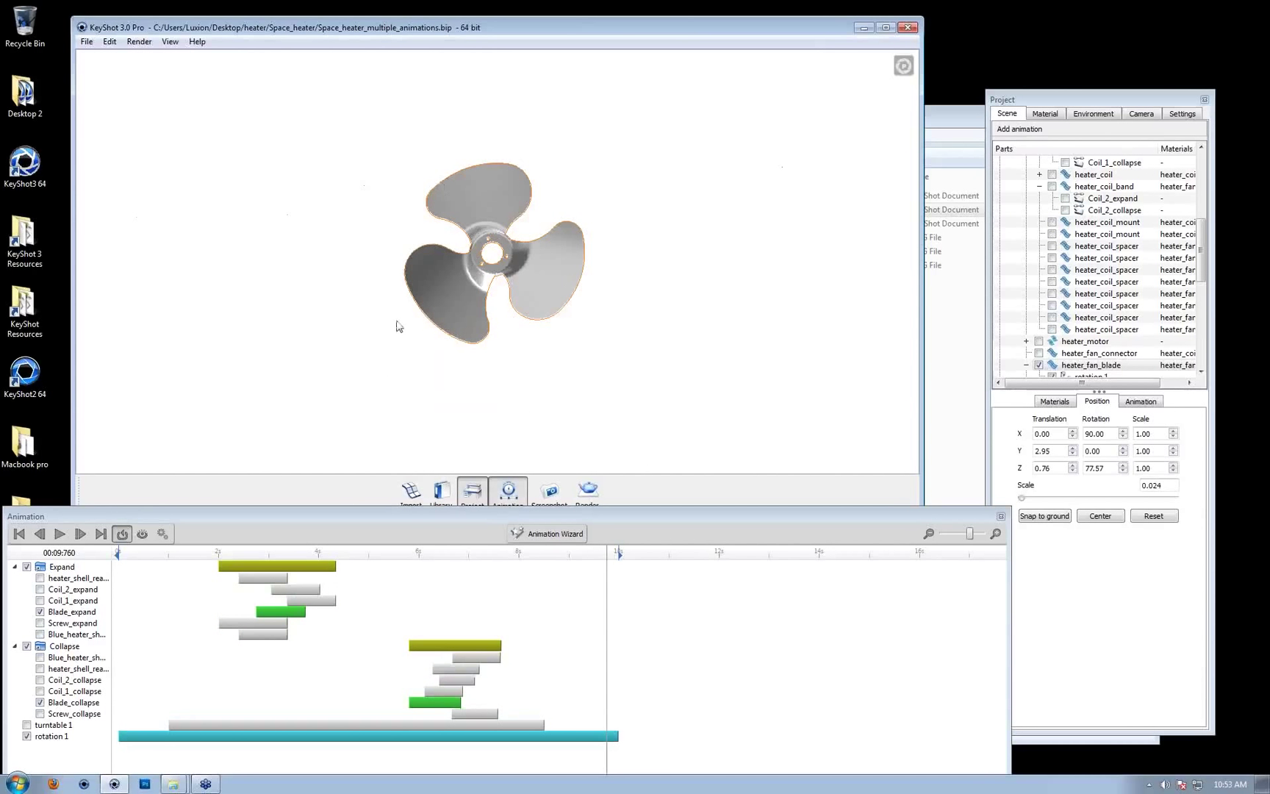
# Set the pivot point of the fan blade's rotation 1 animation to Center and preview the spin
pyautogui.moveTo(455, 264); pyautogui.dragTo(469, 211)
pyautogui.scroll(1, 527, 259)
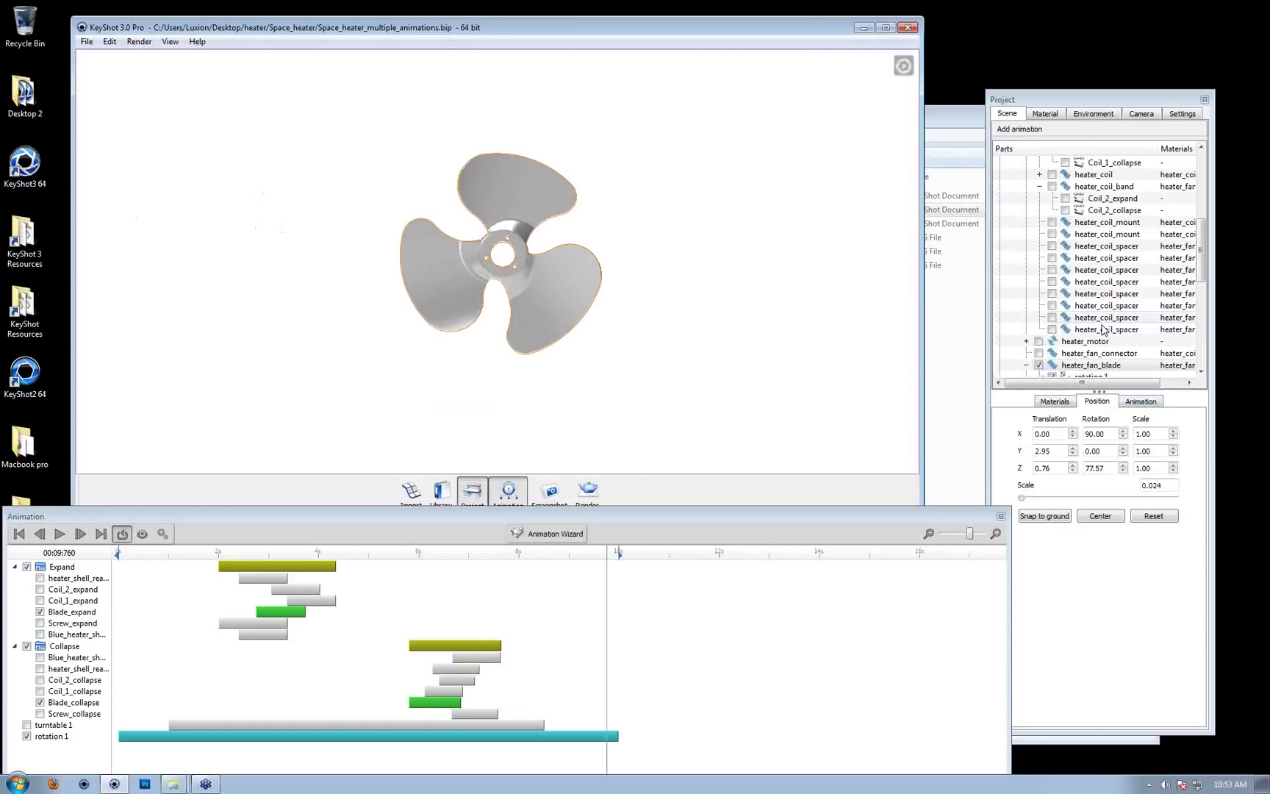
pyautogui.scroll(-2, 1094, 365)
pyautogui.click(1091, 305)
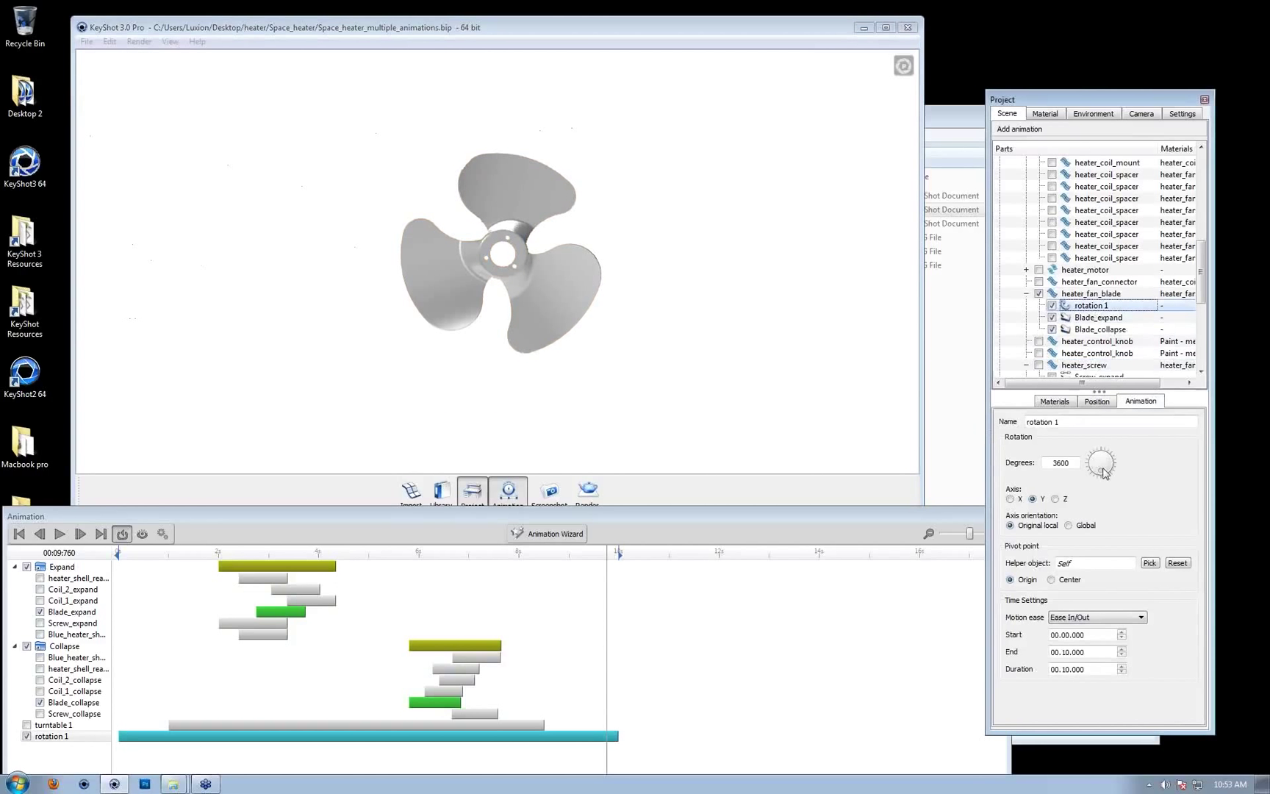
pyautogui.scroll(-1, 1102, 384)
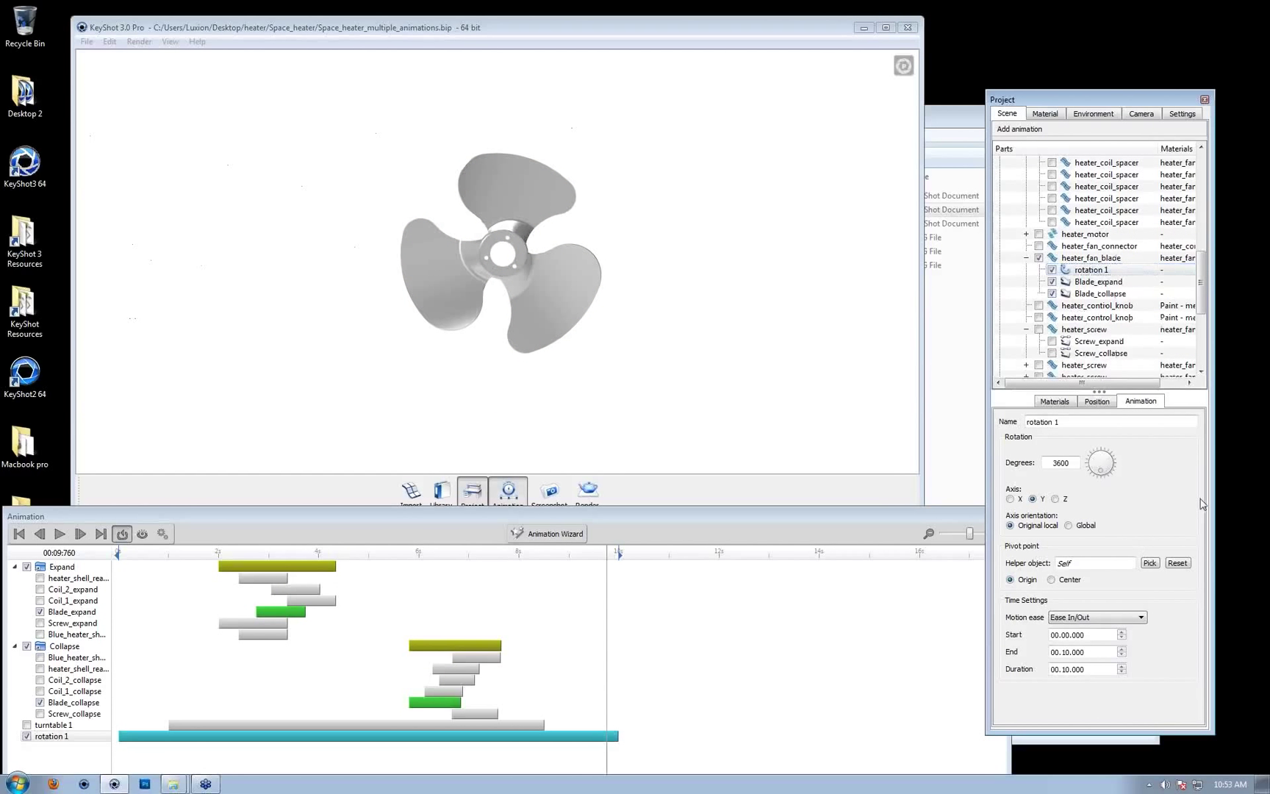
pyautogui.click(1061, 582)
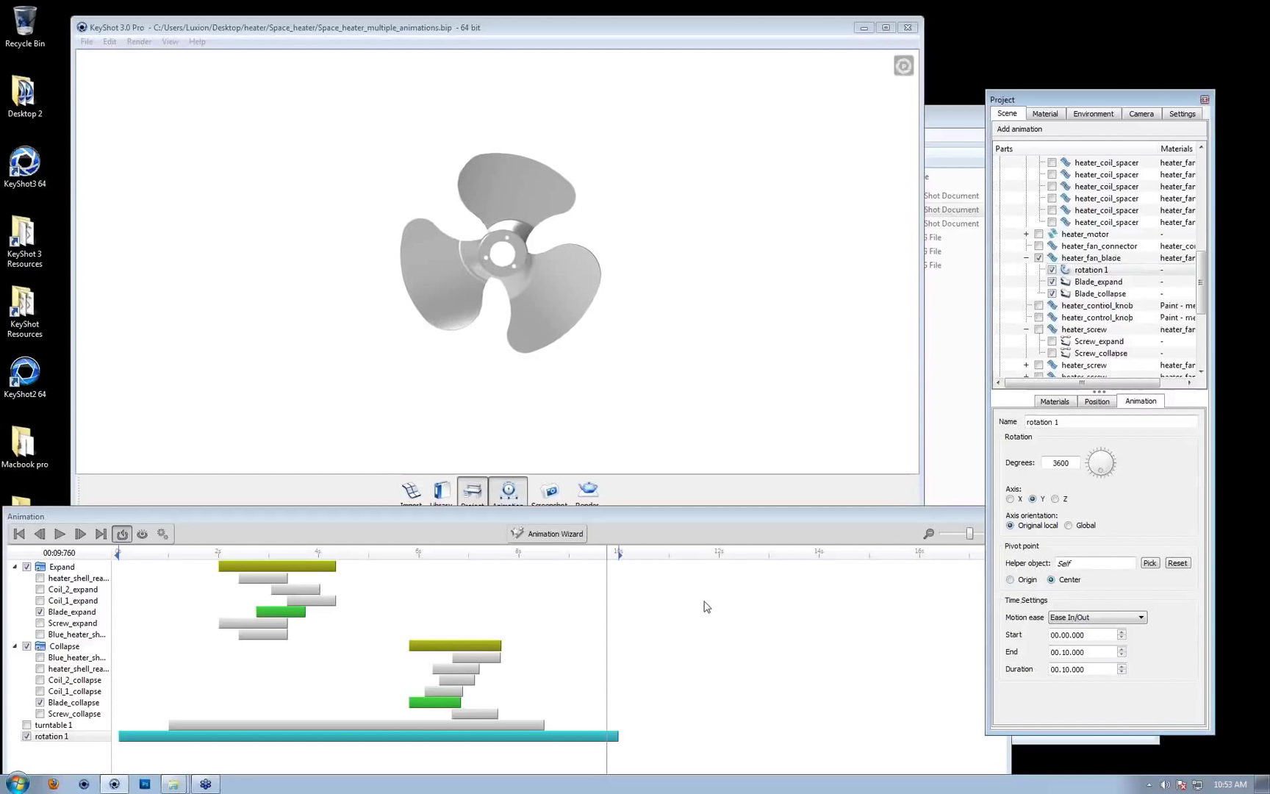
pyautogui.moveTo(505, 560); pyautogui.dragTo(276, 599)
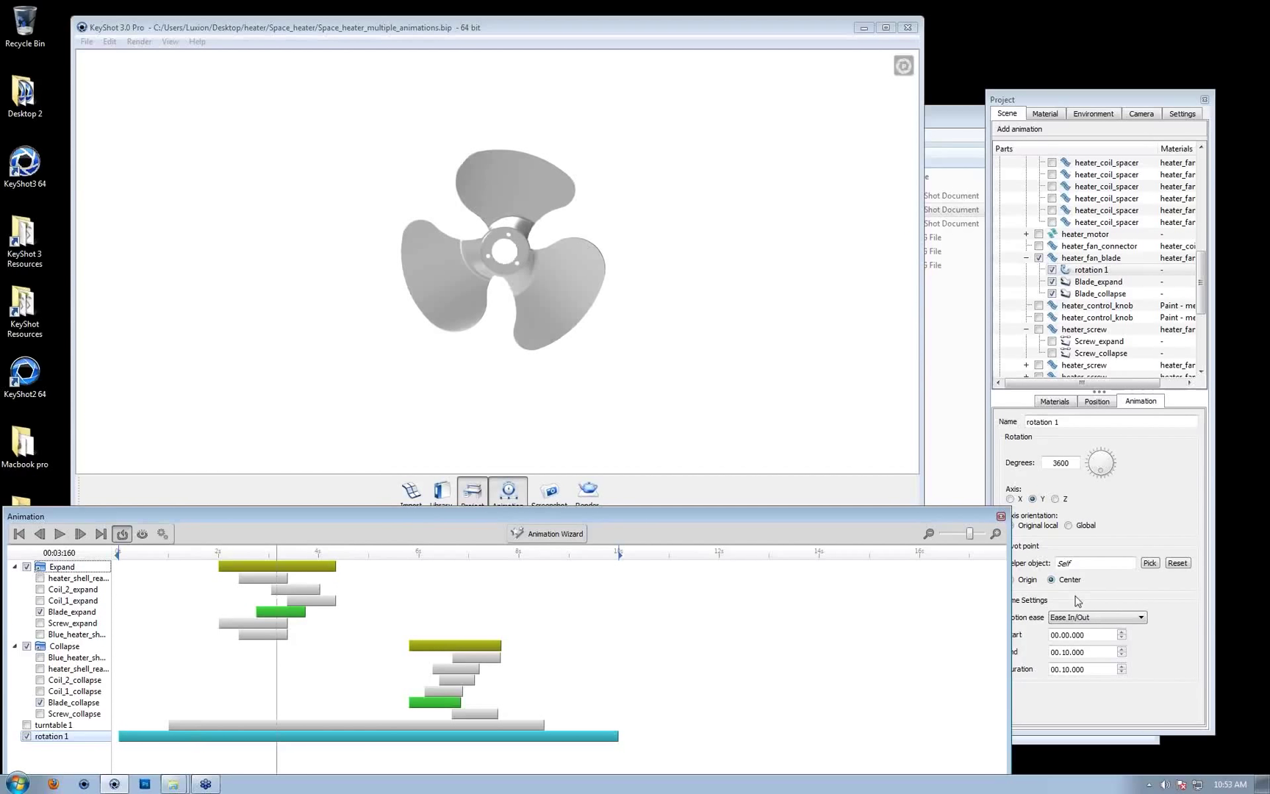
# Set the pivot point of rotation 1 to Origin and scrub the timeline to preview the blade's spin
pyautogui.click(1027, 580)
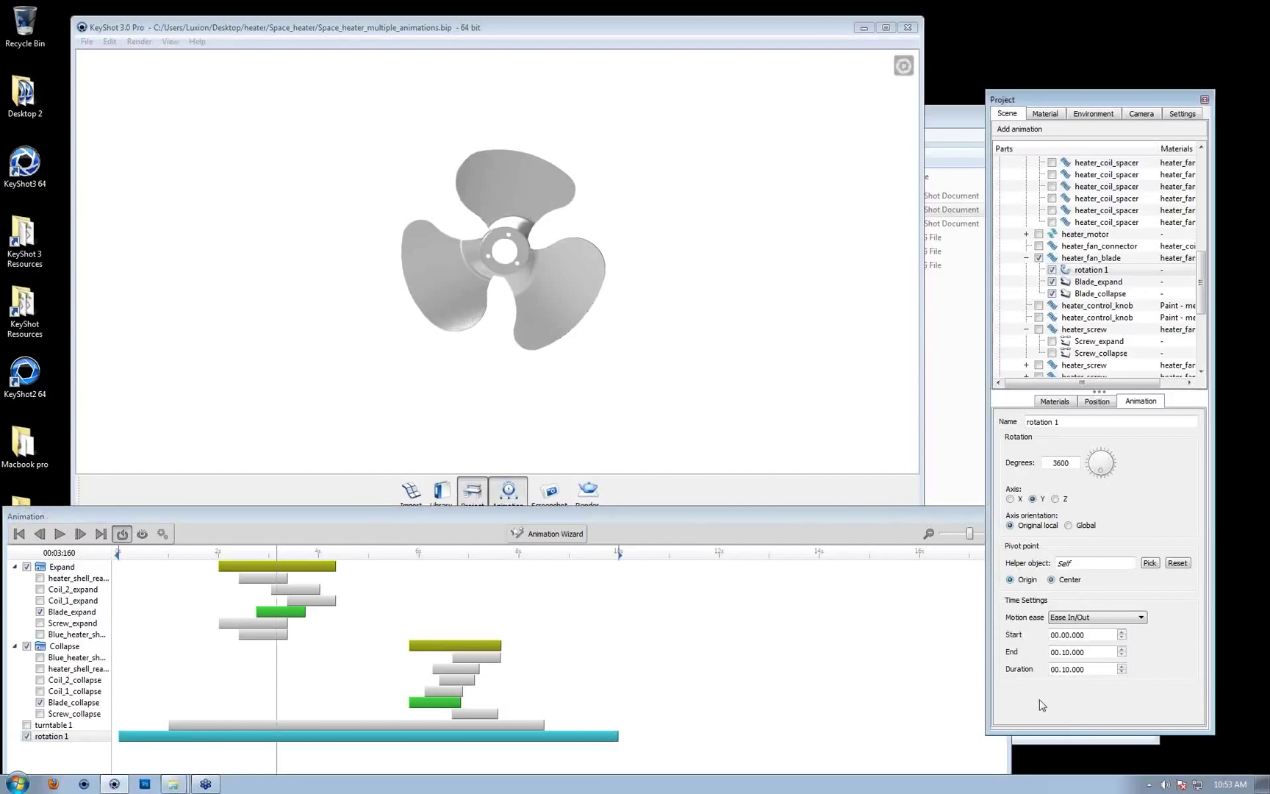
pyautogui.click(327, 553)
pyautogui.moveTo(359, 555); pyautogui.dragTo(554, 570)
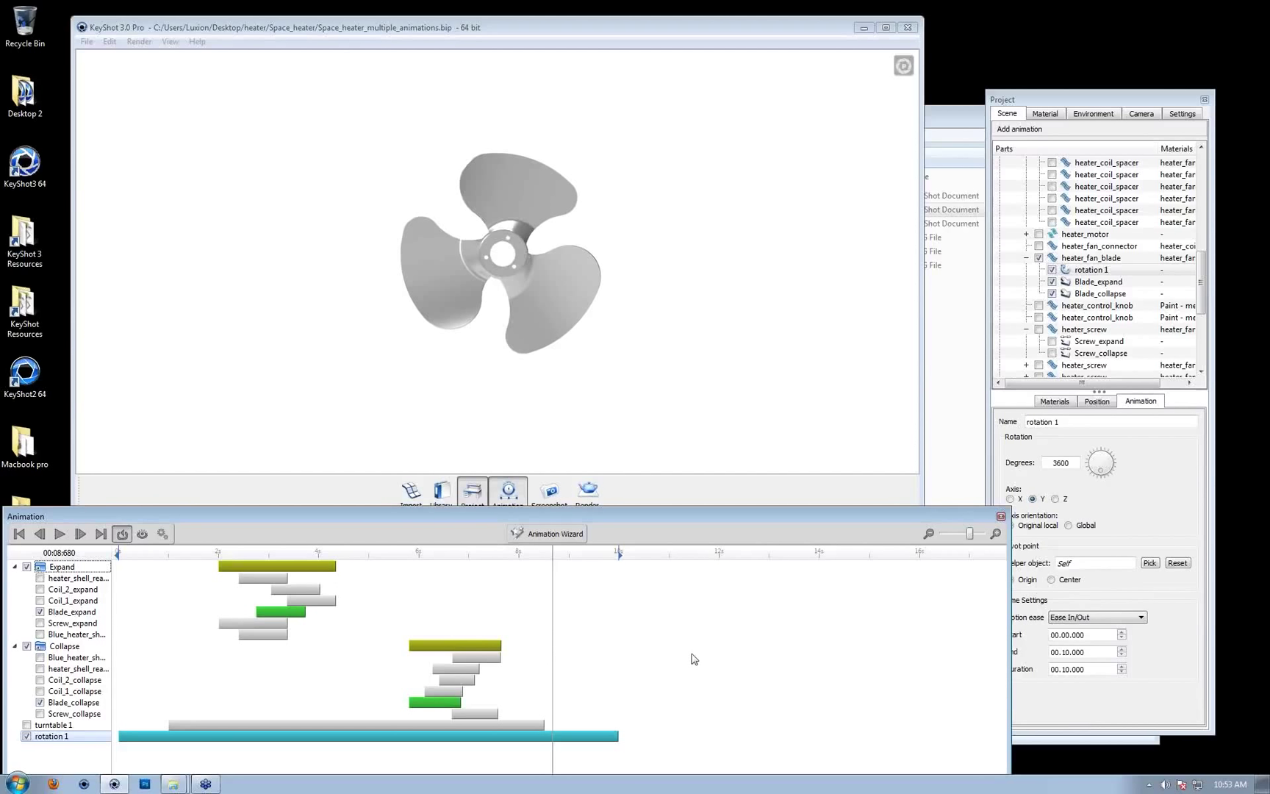
# Show all parts of the heater and frame a closer view of its blue front side
pyautogui.rightClick(751, 238)
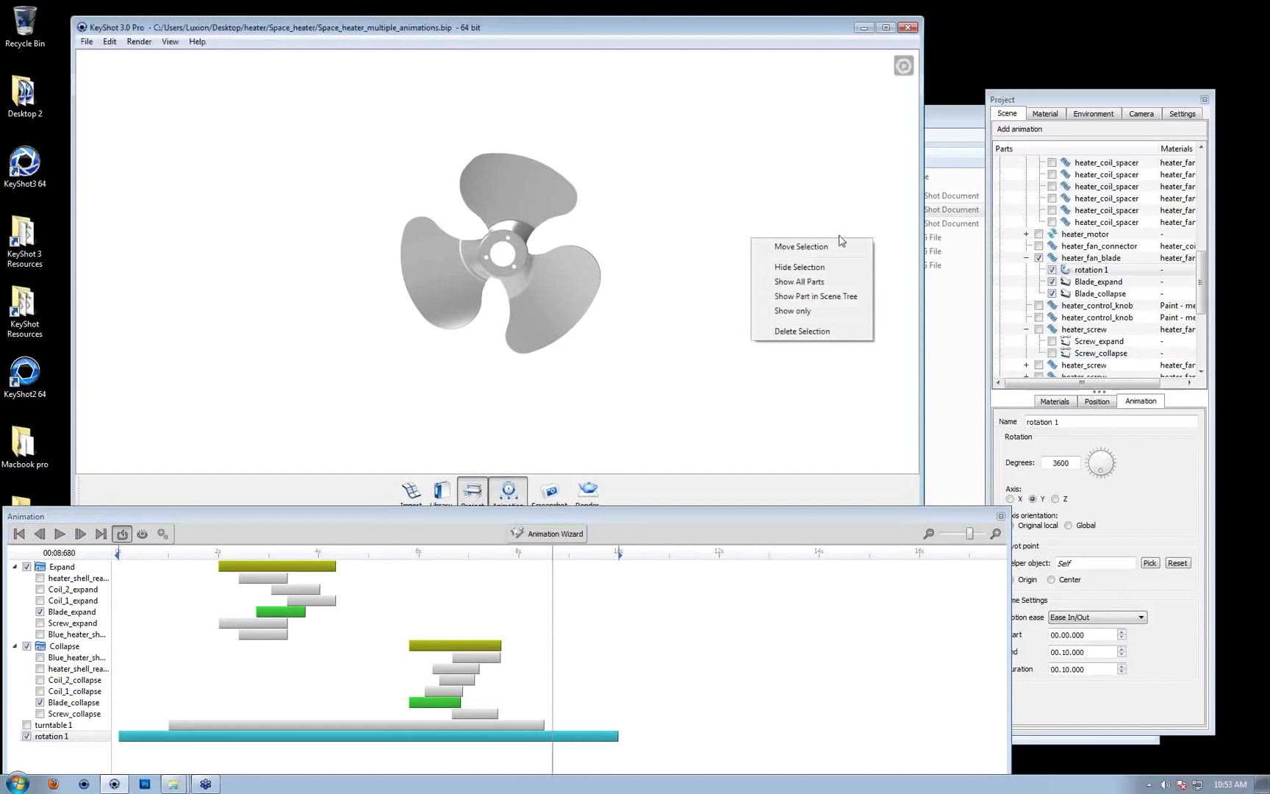
pyautogui.click(819, 282)
pyautogui.moveTo(721, 234); pyautogui.dragTo(649, 288)
pyautogui.scroll(2, 649, 288)
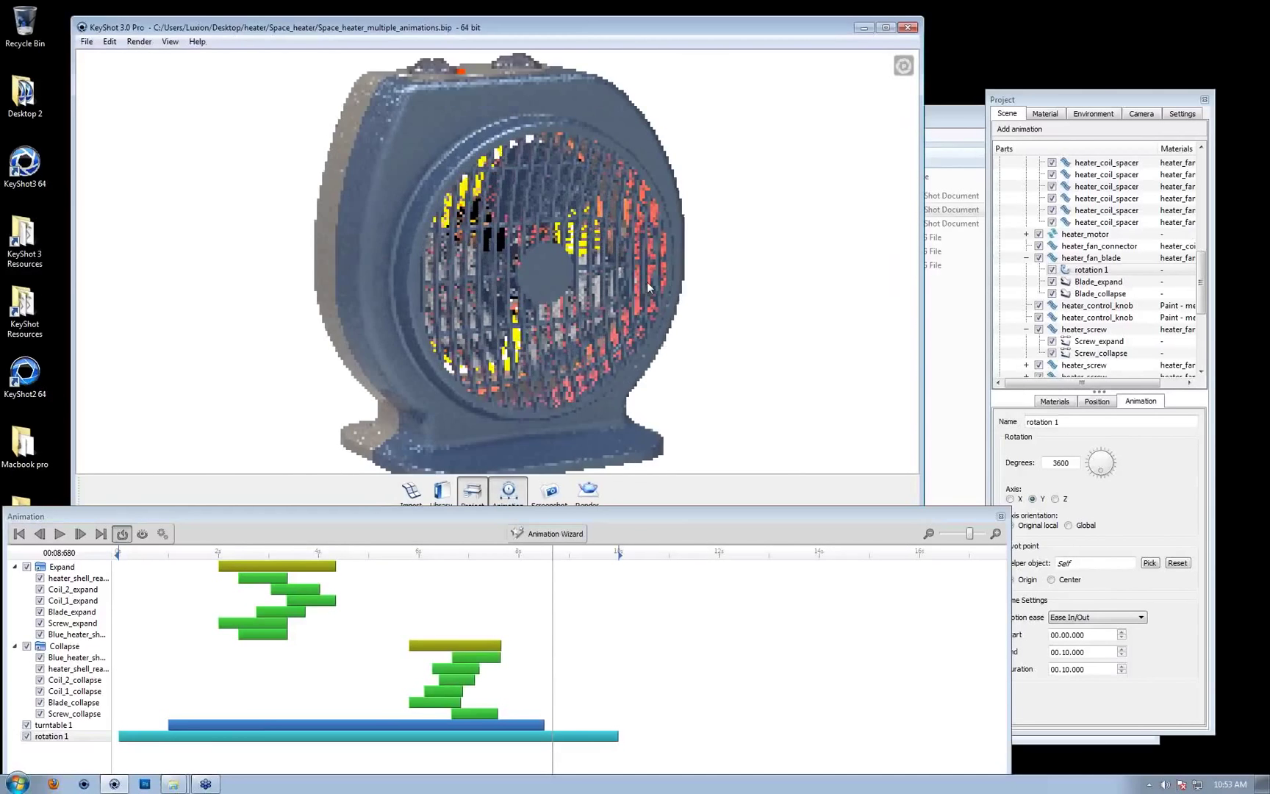
pyautogui.scroll(1, 514, 250)
# Hide the blue heater_shell_front part to expose the fan blade and coils
pyautogui.rightClick(382, 190)
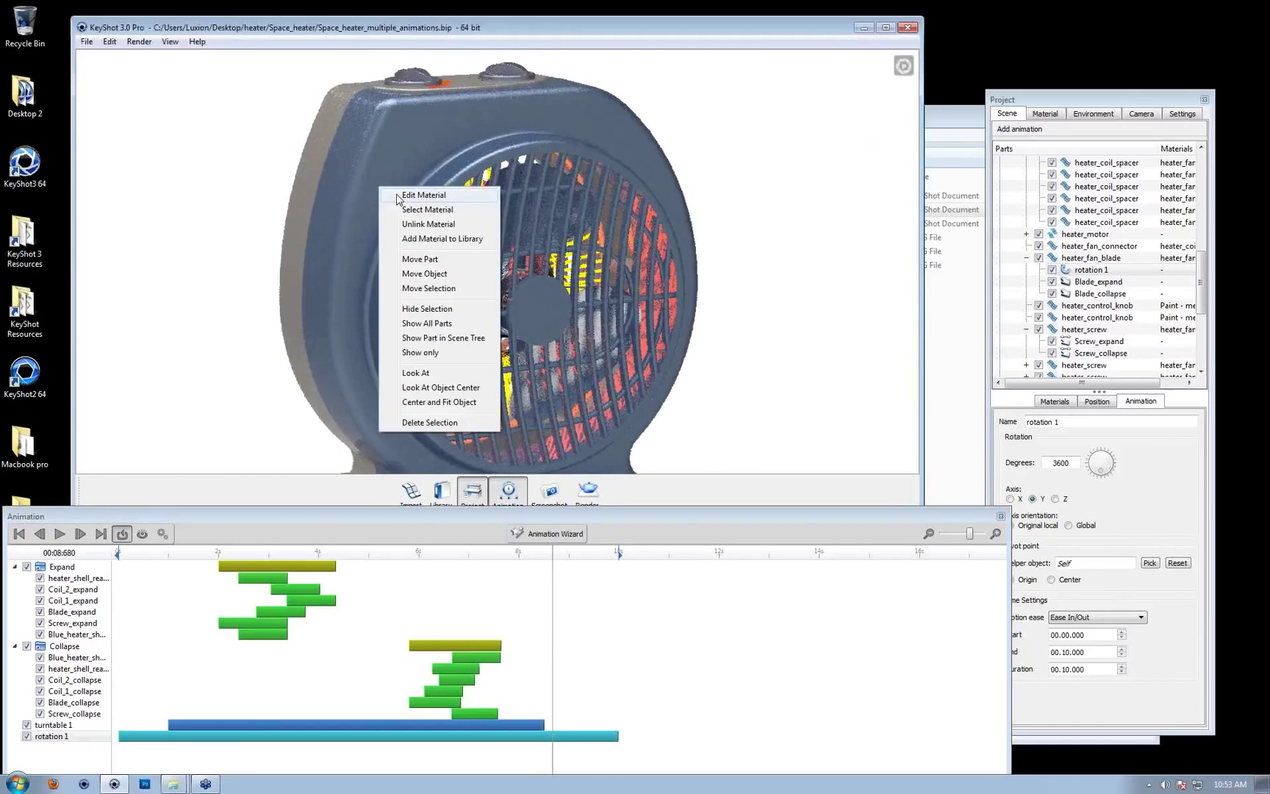
pyautogui.click(440, 317)
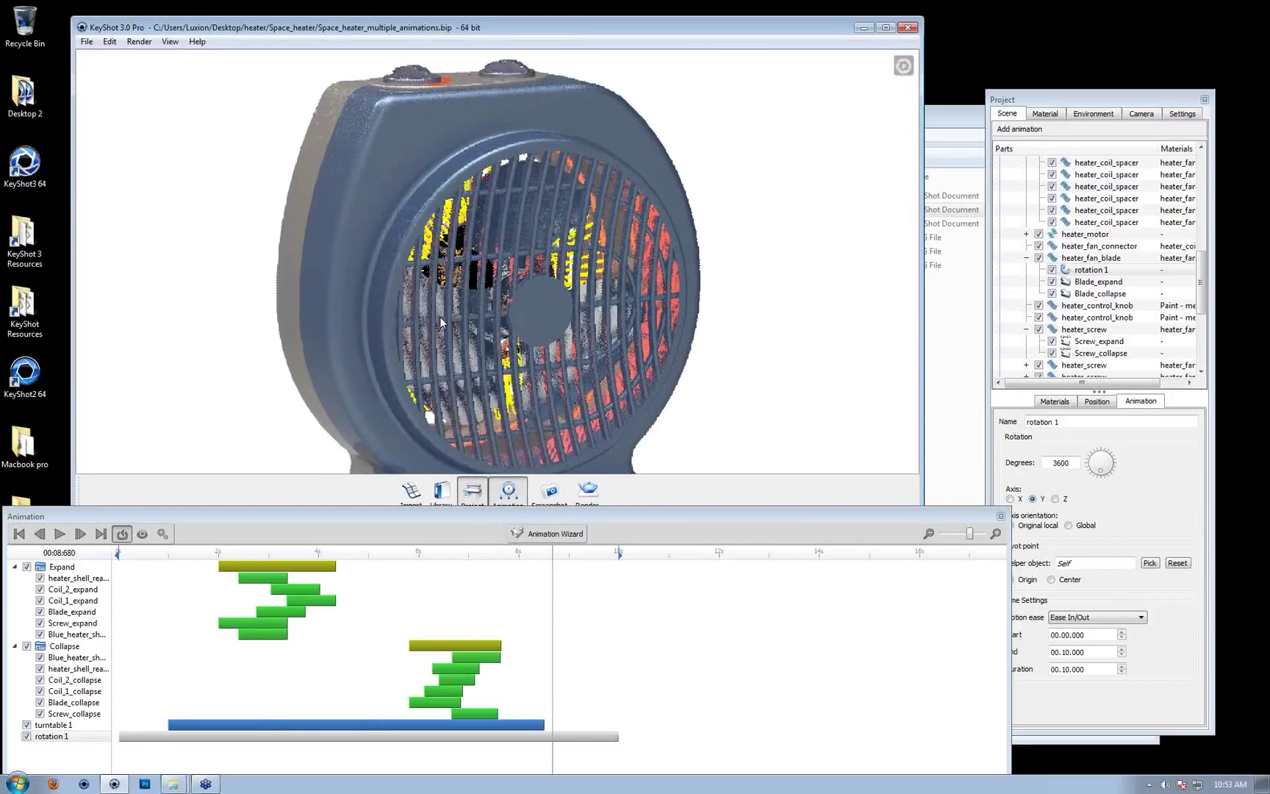
pyautogui.click(418, 163)
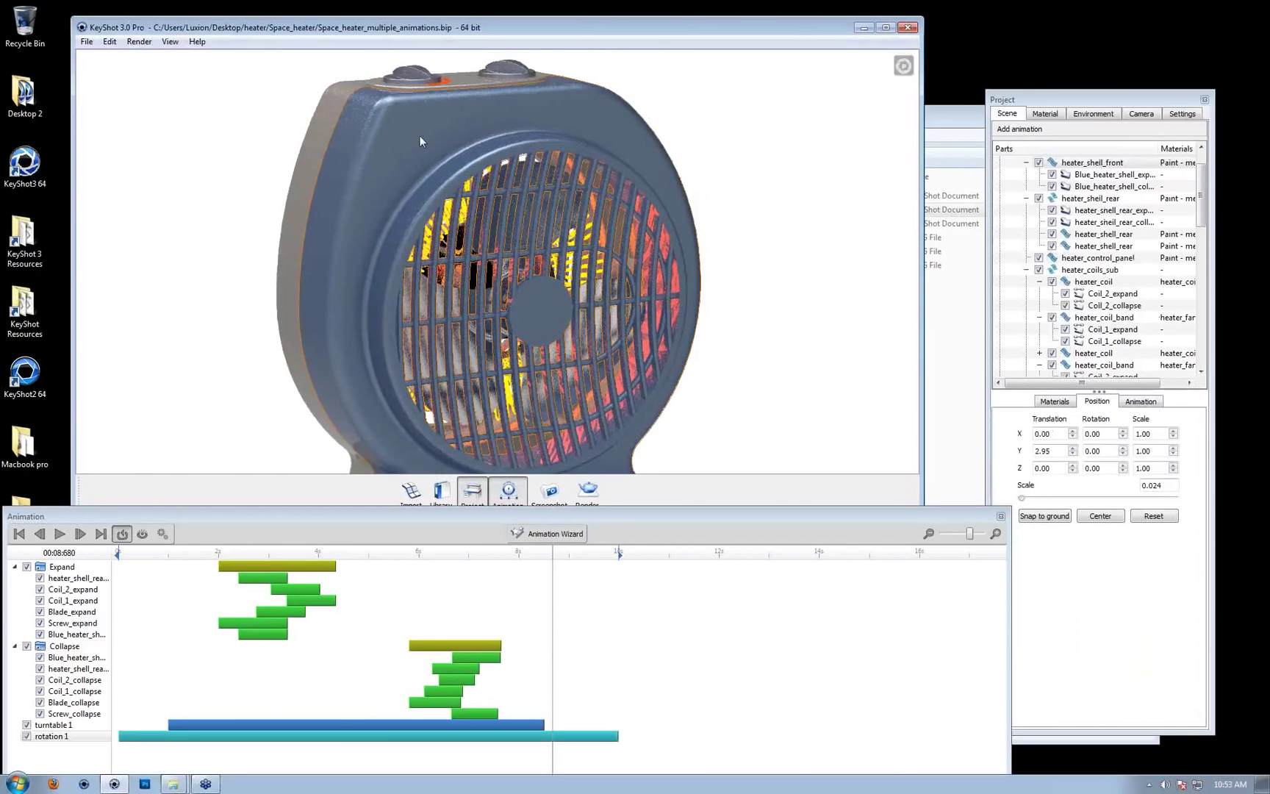
pyautogui.rightClick(419, 135)
pyautogui.click(485, 288)
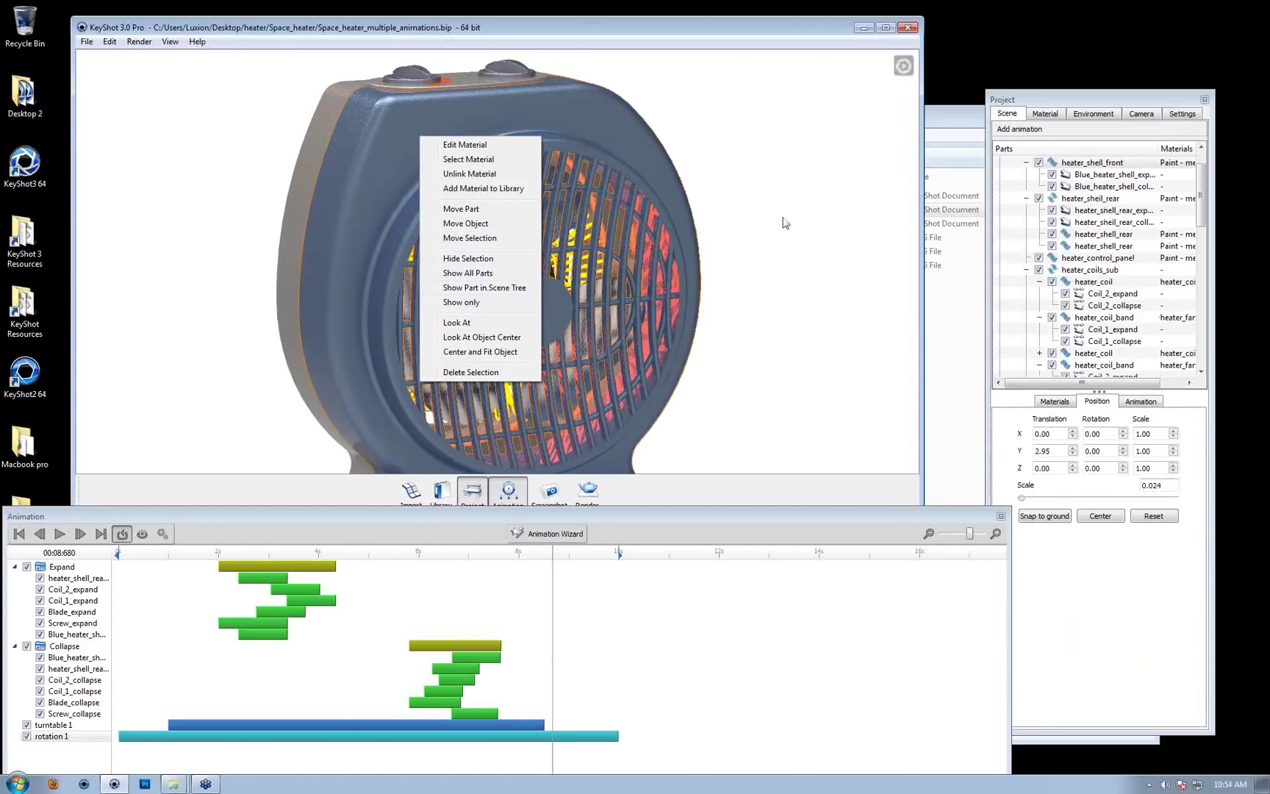
pyautogui.click(1042, 114)
pyautogui.rightClick(589, 130)
pyautogui.click(657, 250)
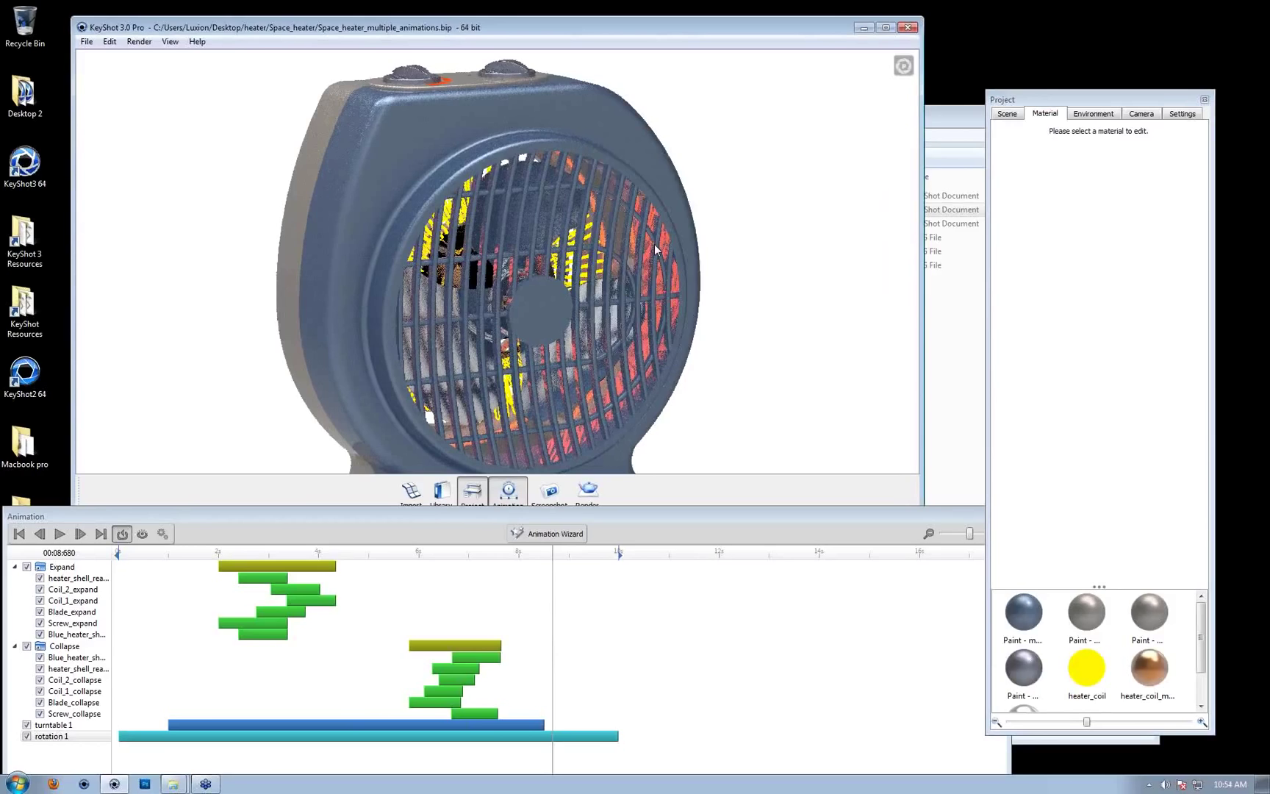
pyautogui.moveTo(525, 279); pyautogui.dragTo(533, 328)
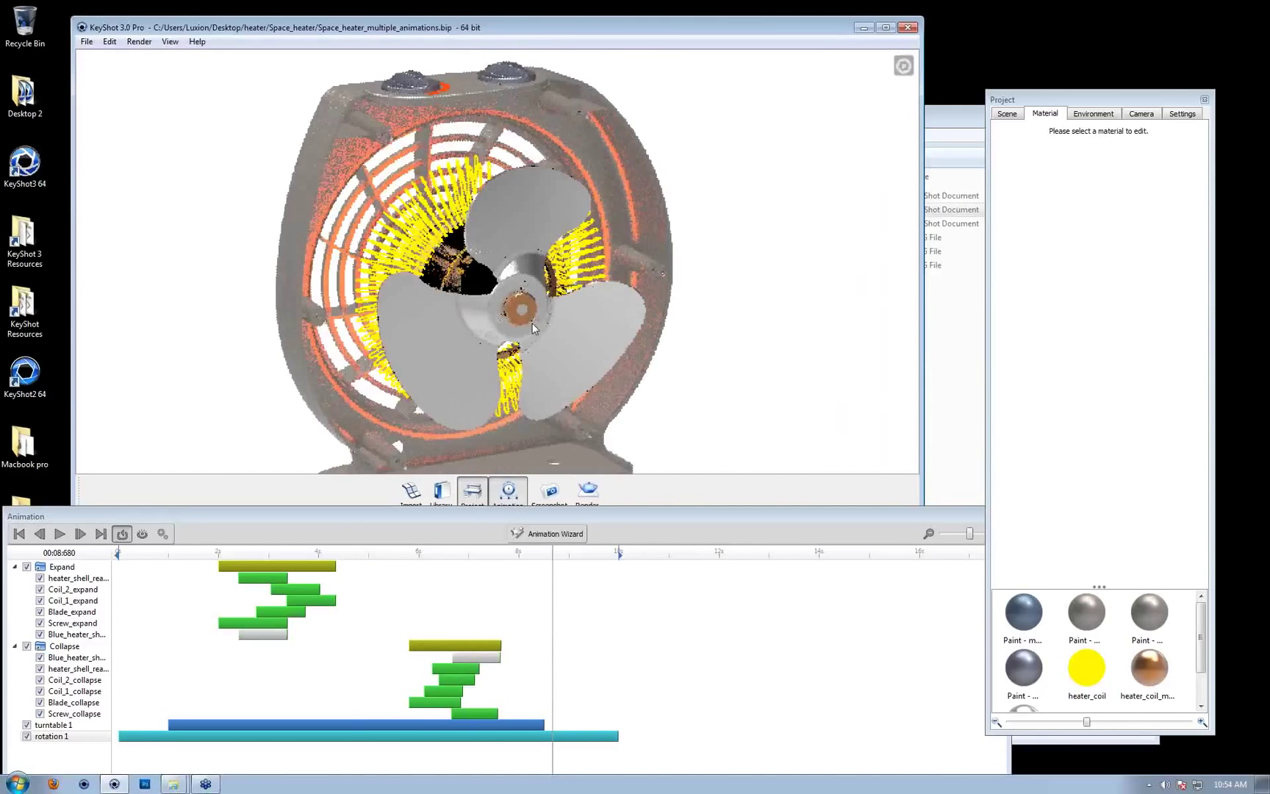
# Open the settings of the rotation 1 animation under the heater_fan_blade part
pyautogui.scroll(4, 533, 327)
pyautogui.click(1014, 114)
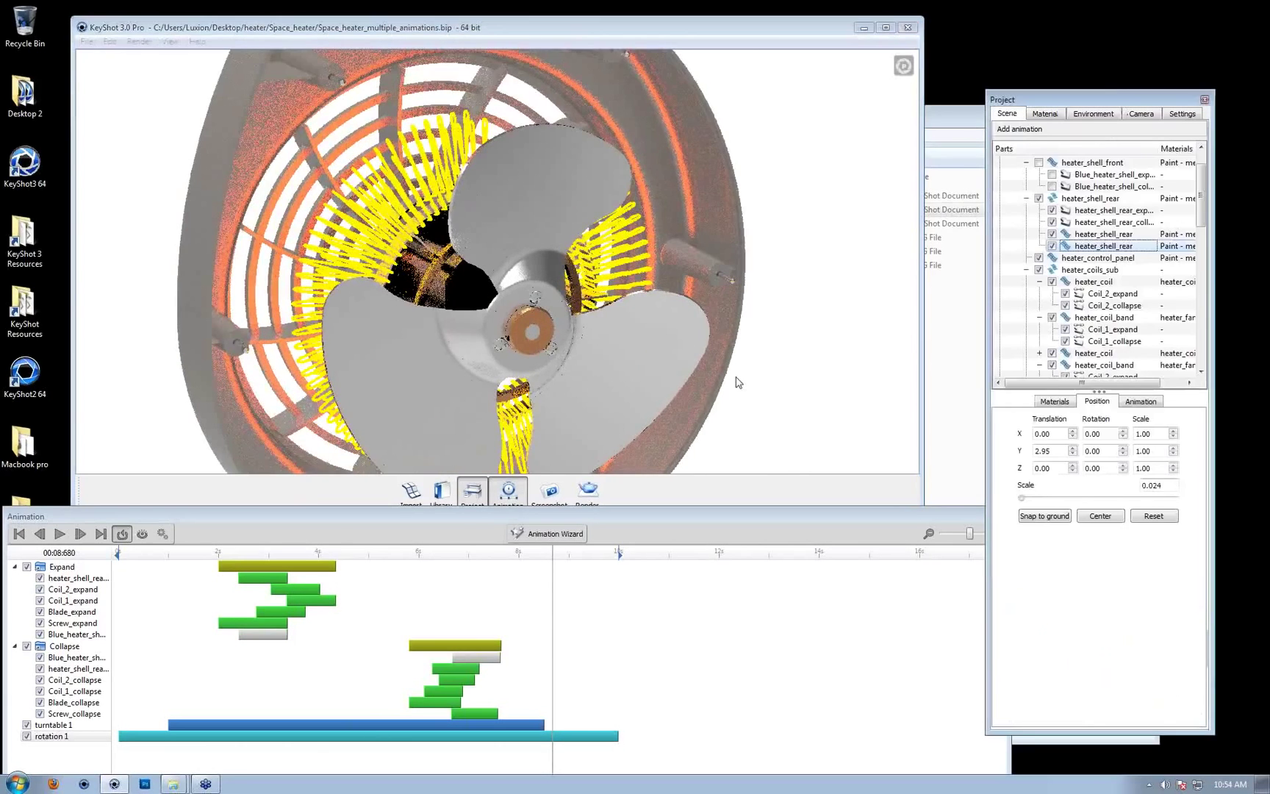
pyautogui.click(547, 341)
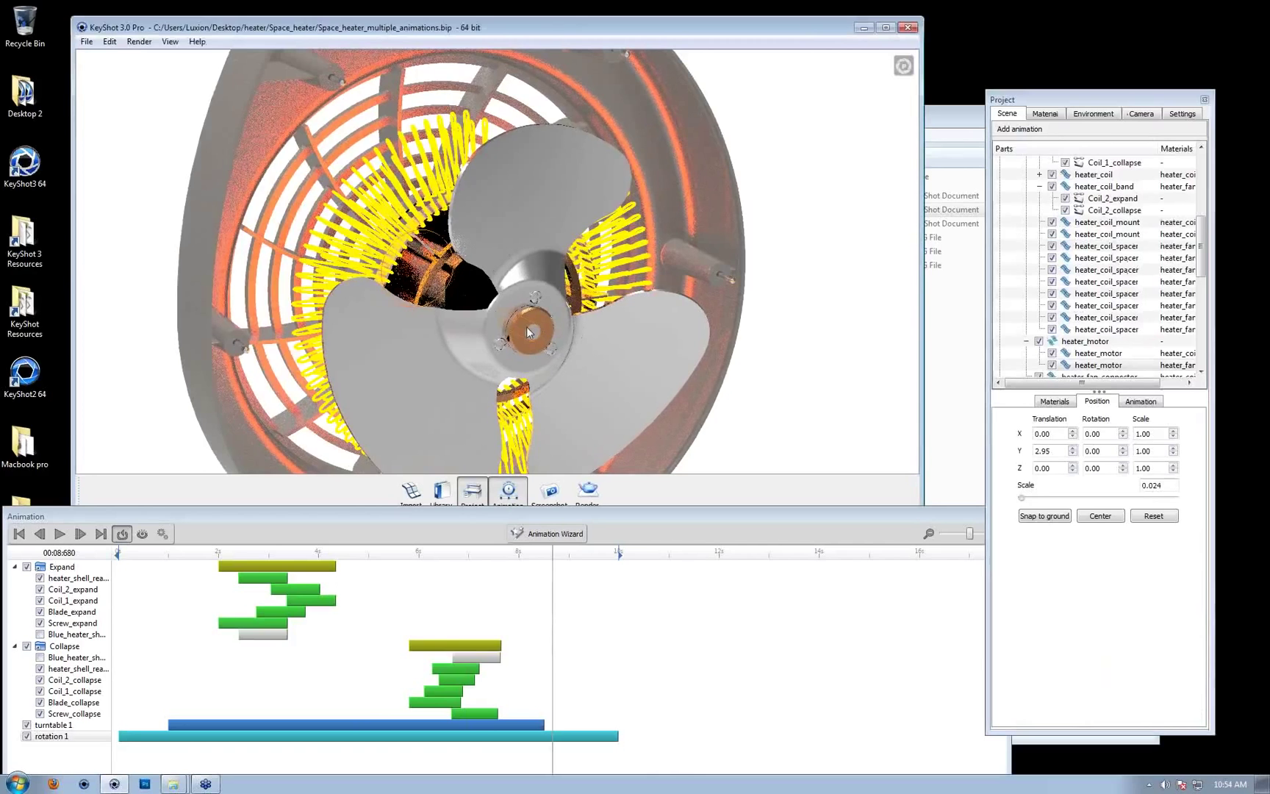
pyautogui.moveTo(453, 373); pyautogui.dragTo(388, 348)
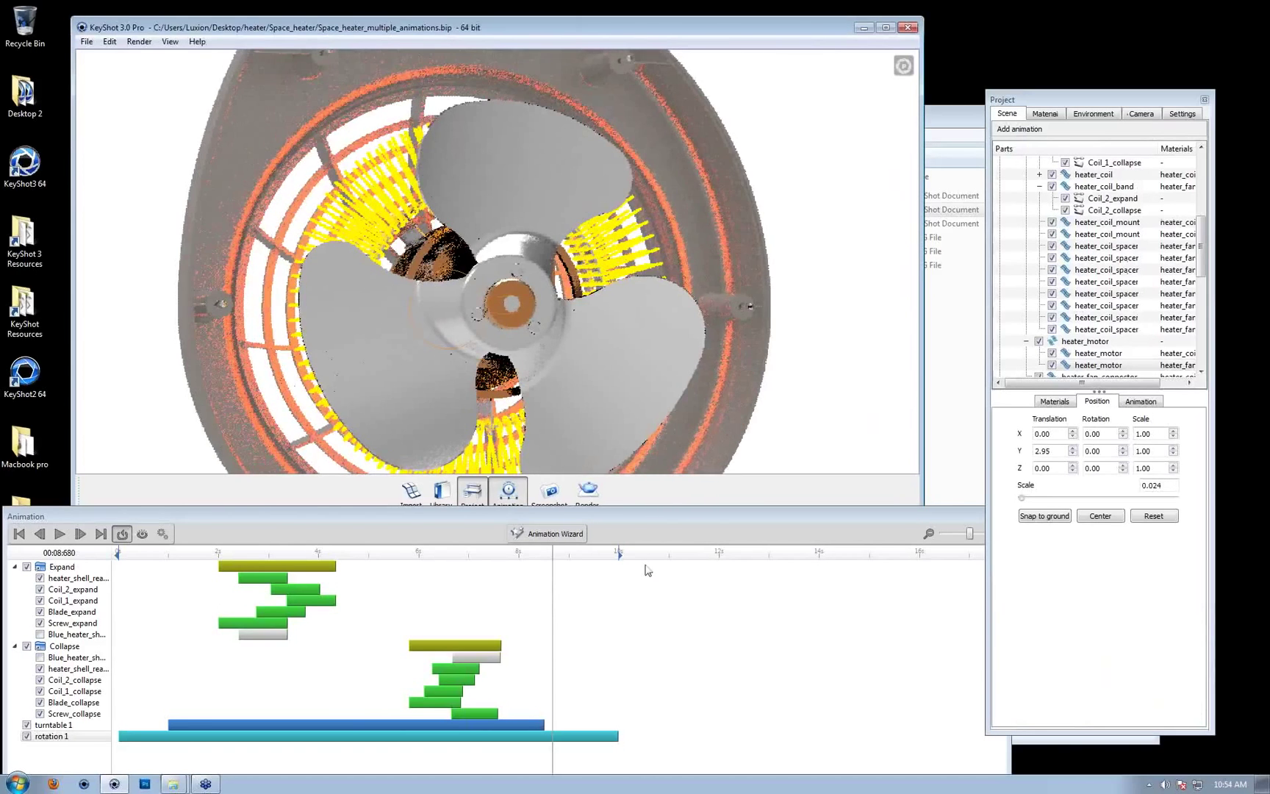
pyautogui.scroll(-2, 1100, 278)
pyautogui.click(1100, 319)
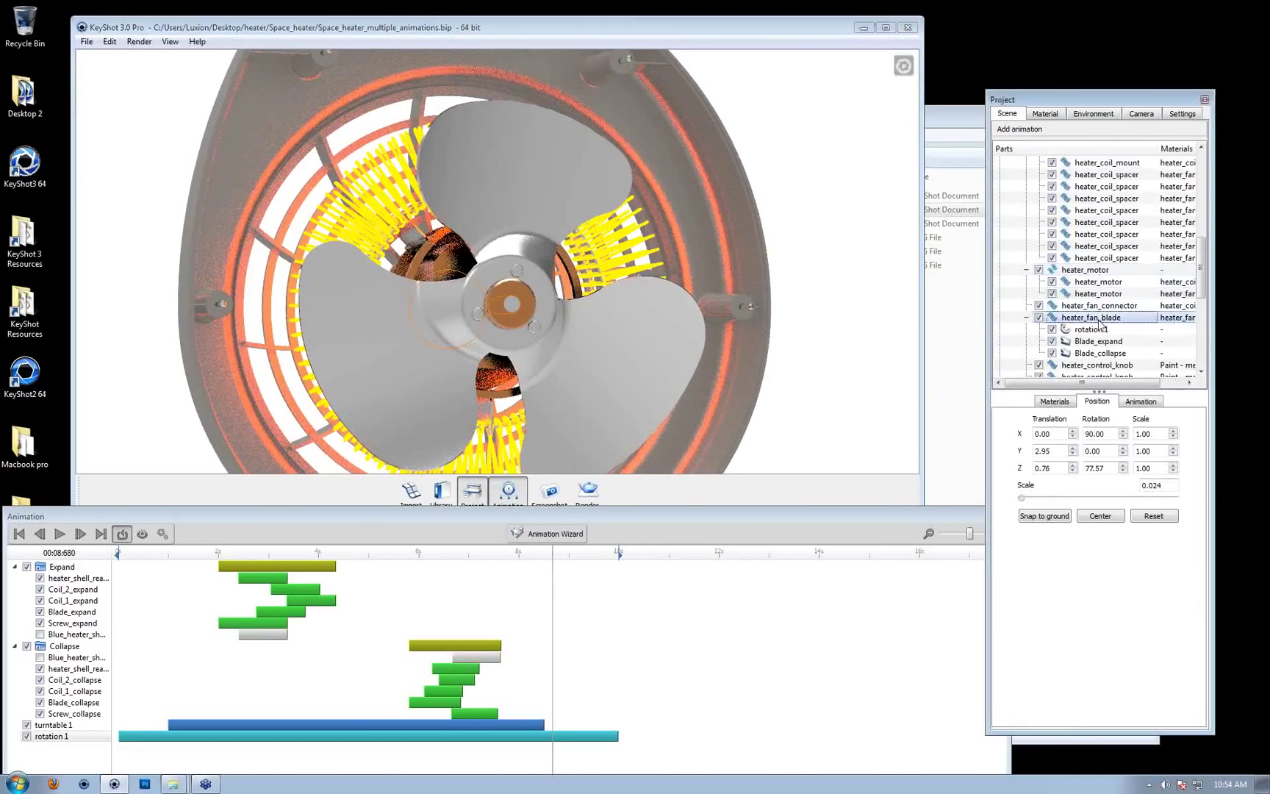
pyautogui.click(1140, 401)
pyautogui.click(1095, 330)
pyautogui.scroll(-1, 1106, 336)
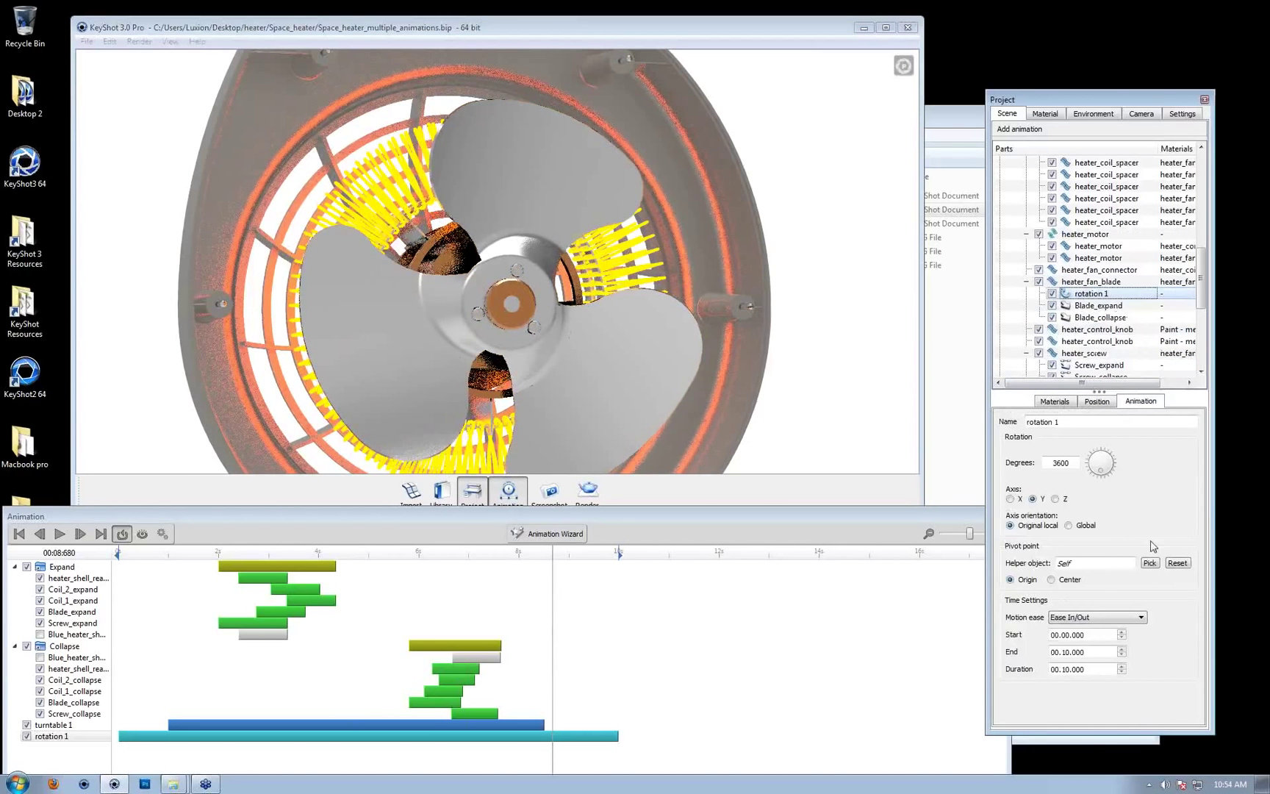
# Set the pivot point of rotation 1 to Center and advance the timeline to preview the blade's spin
pyautogui.click(520, 618)
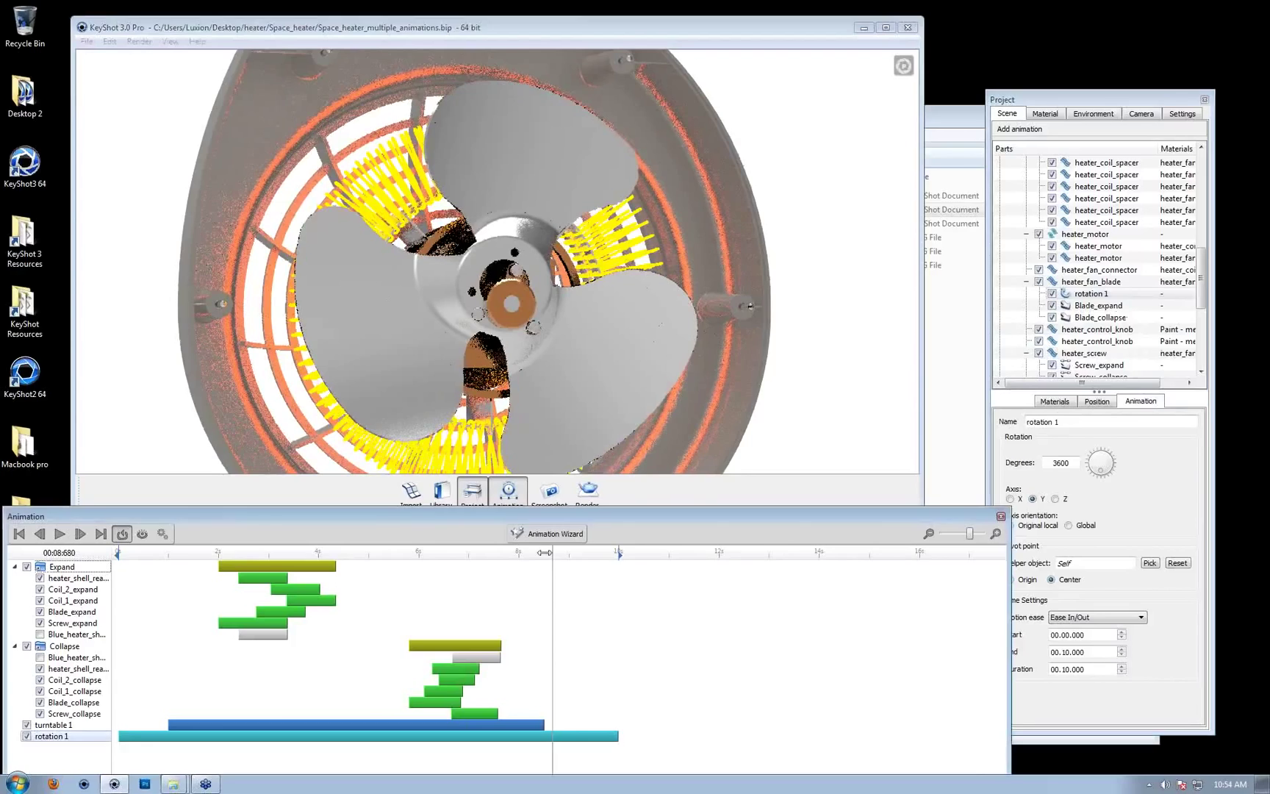
pyautogui.press('Left')
pyautogui.press('Right')
pyautogui.press('Right')
pyautogui.press('Right')
pyautogui.press('Right')
pyautogui.press('Right')
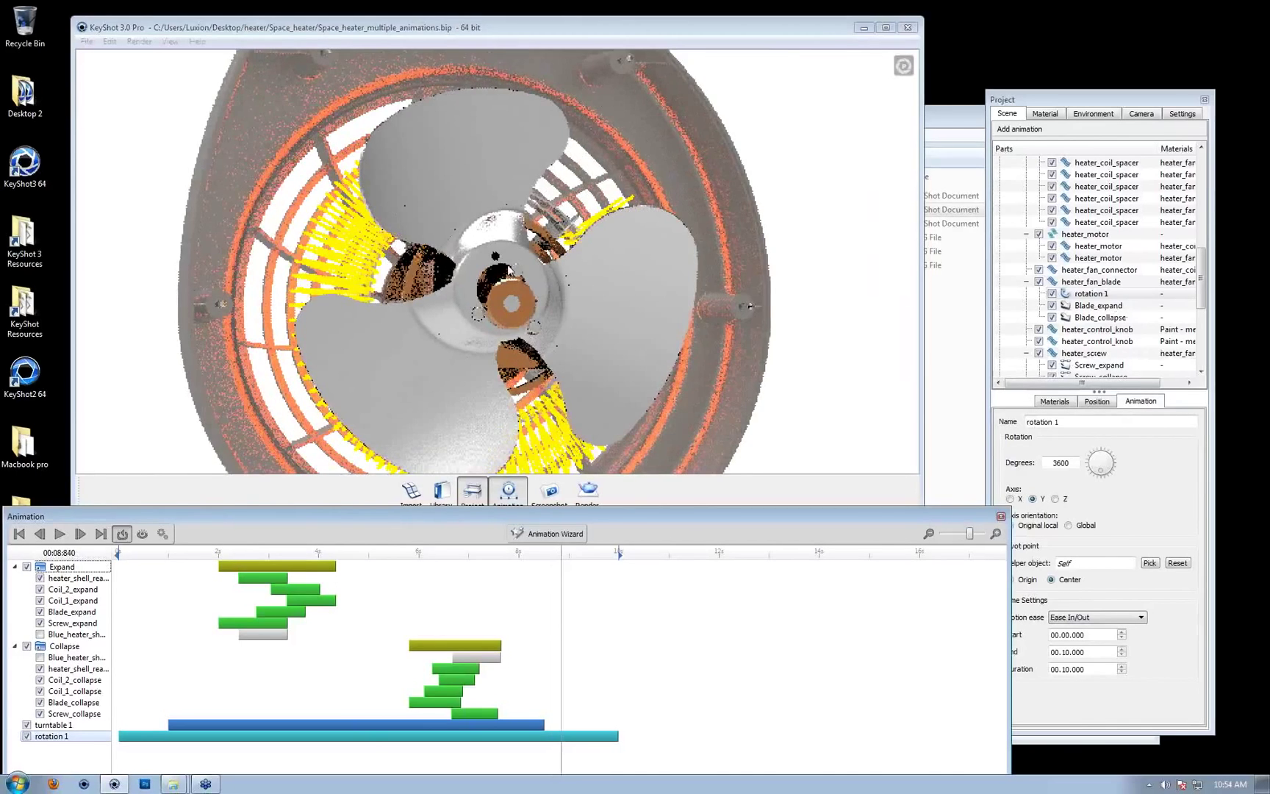
# Open the pivot helper object selection for rotation 1 and examine heater_motor, heater_fan_connector and heater_fan_blade as candidates
pyautogui.click(1150, 565)
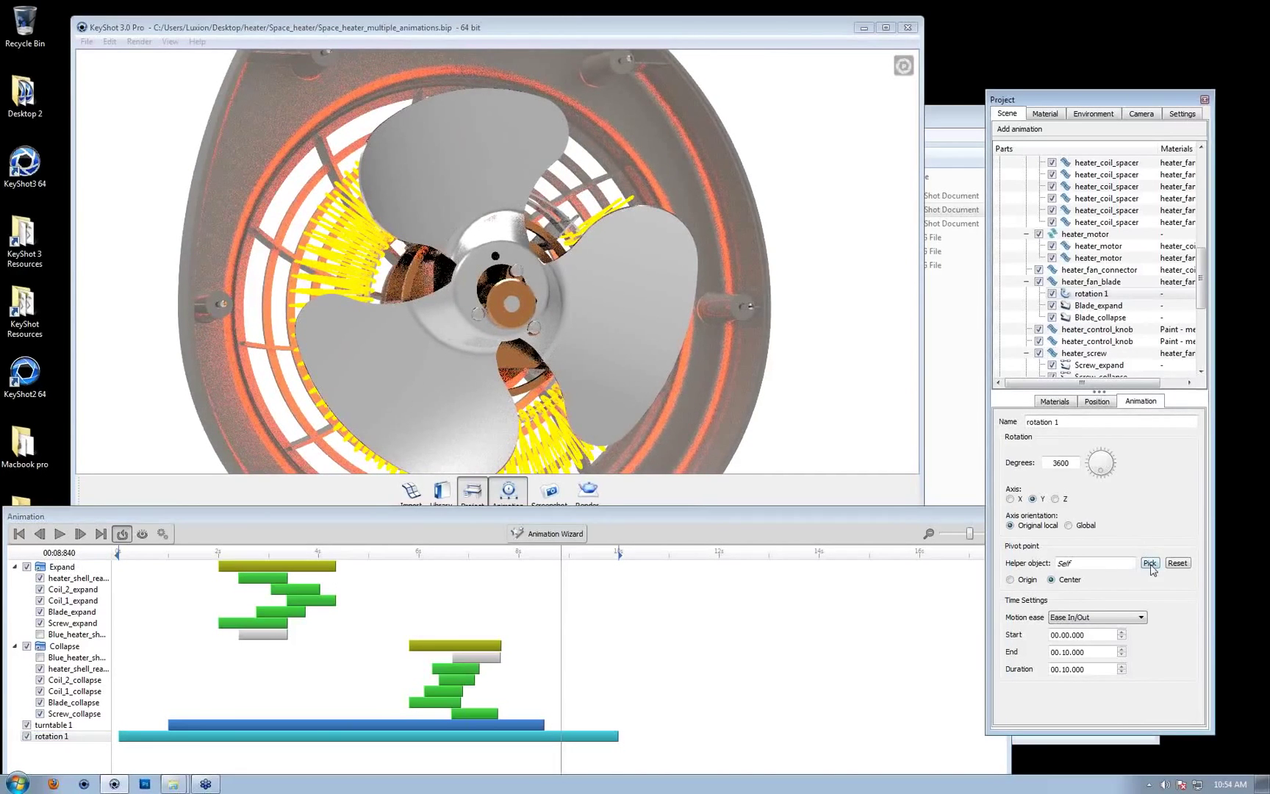
pyautogui.click(1150, 564)
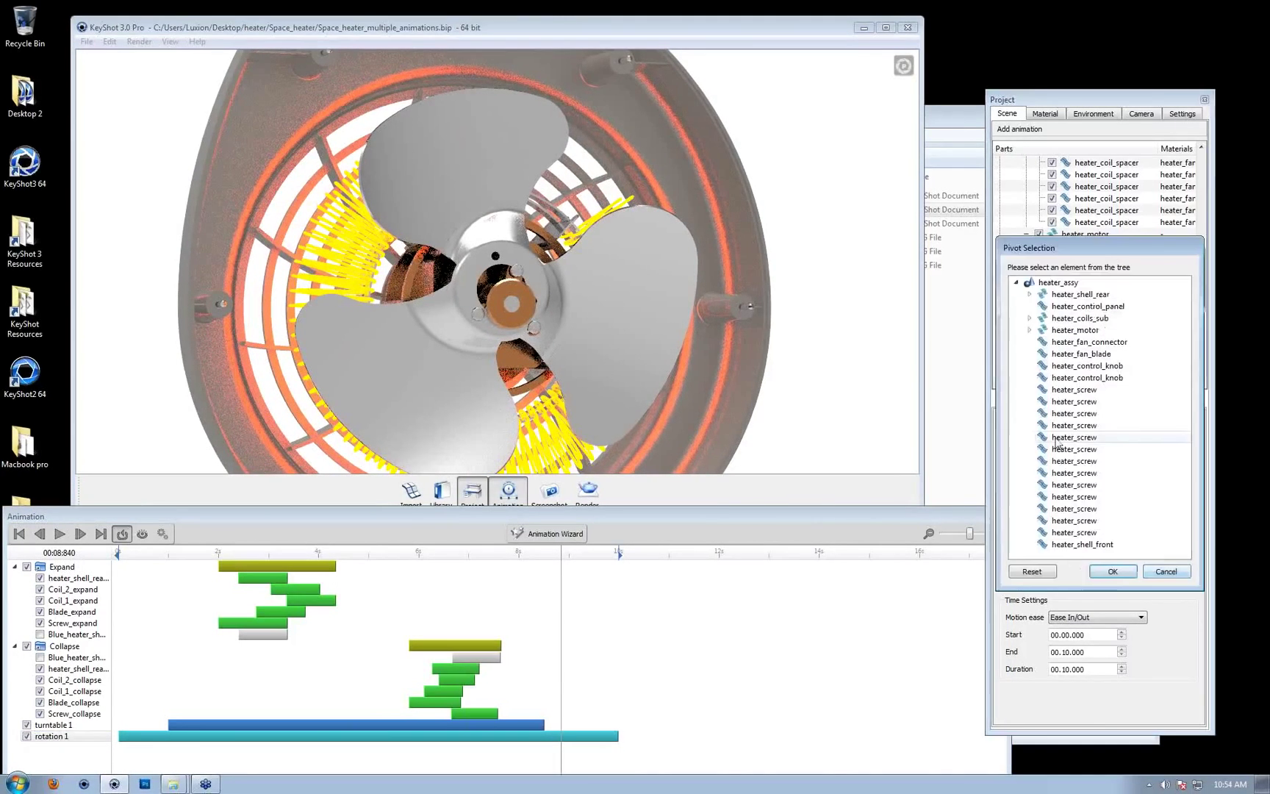
pyautogui.click(1030, 331)
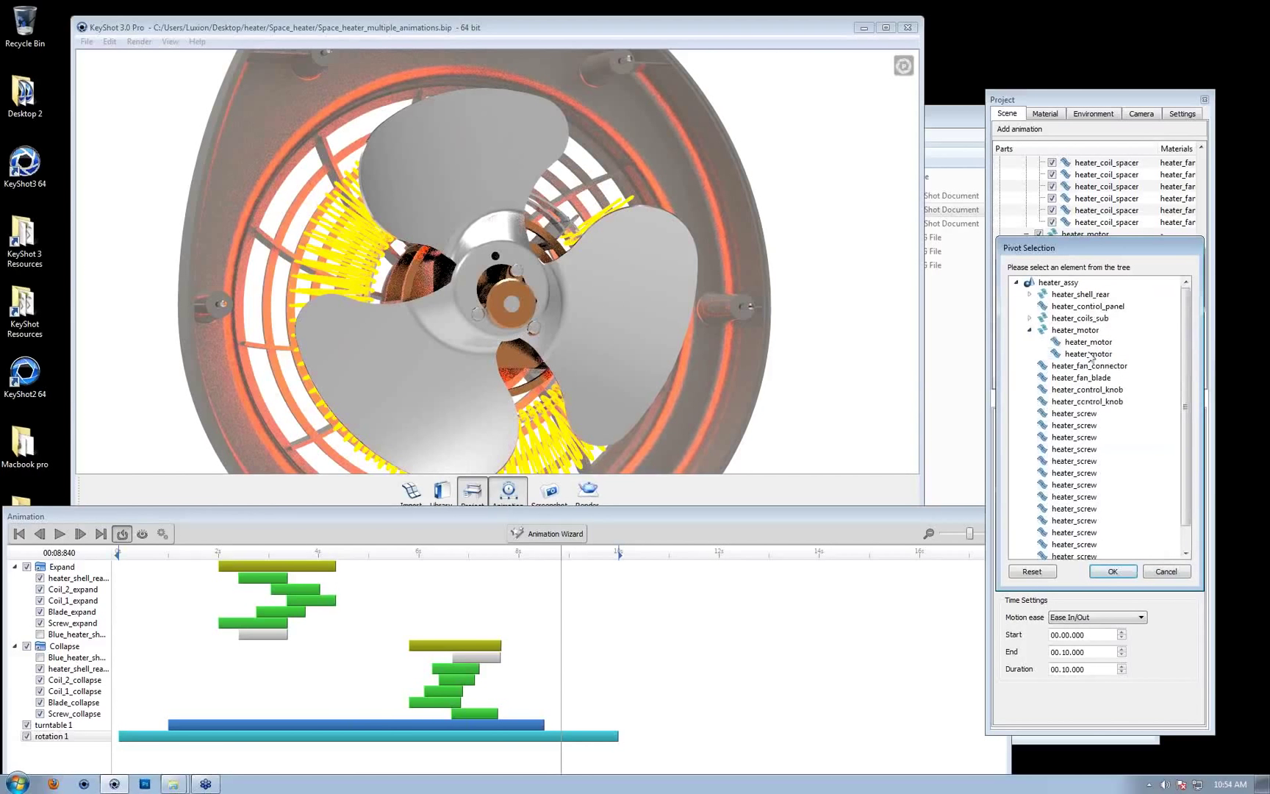
pyautogui.click(1030, 332)
pyautogui.click(1090, 342)
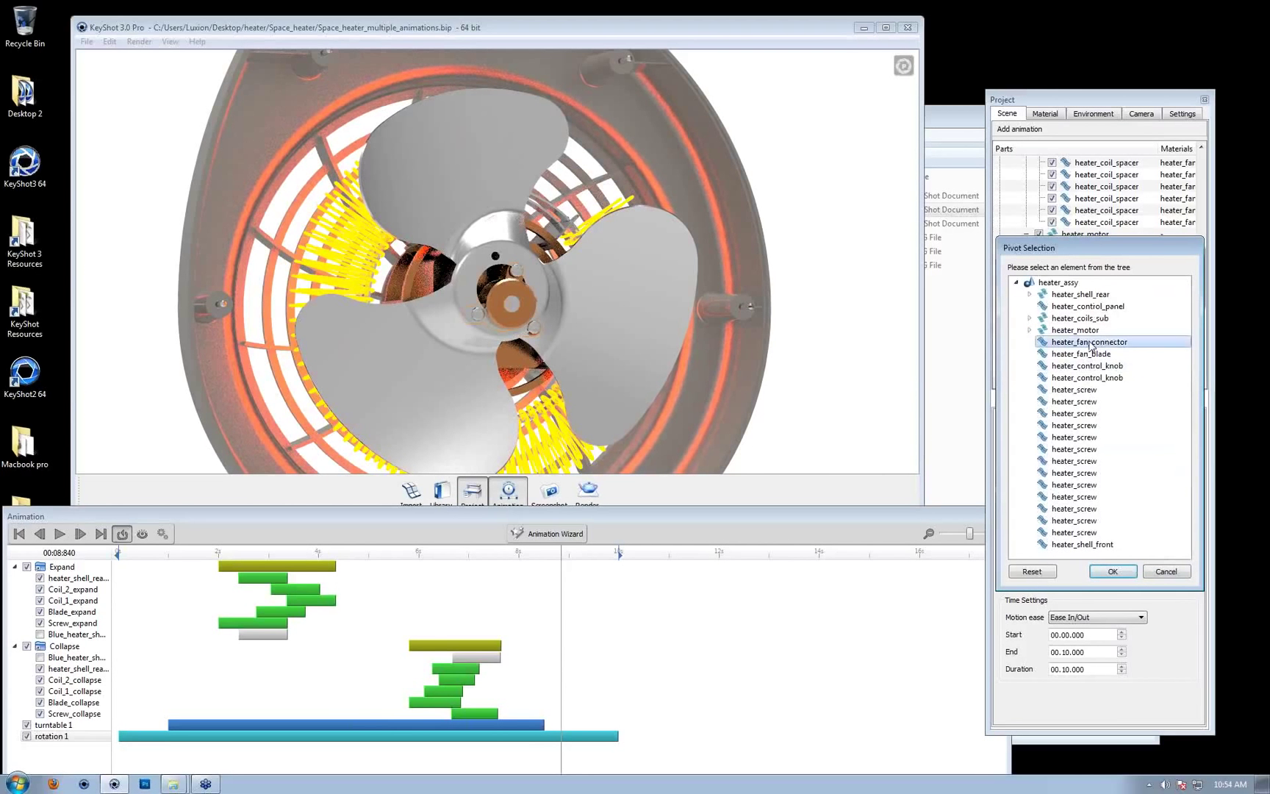
pyautogui.click(1092, 354)
pyautogui.click(1090, 342)
pyautogui.click(1094, 355)
pyautogui.click(1094, 344)
# Examine the parts inside heater_coils_sub and heater_shell_rear as possible pivot helper objects
pyautogui.click(1071, 319)
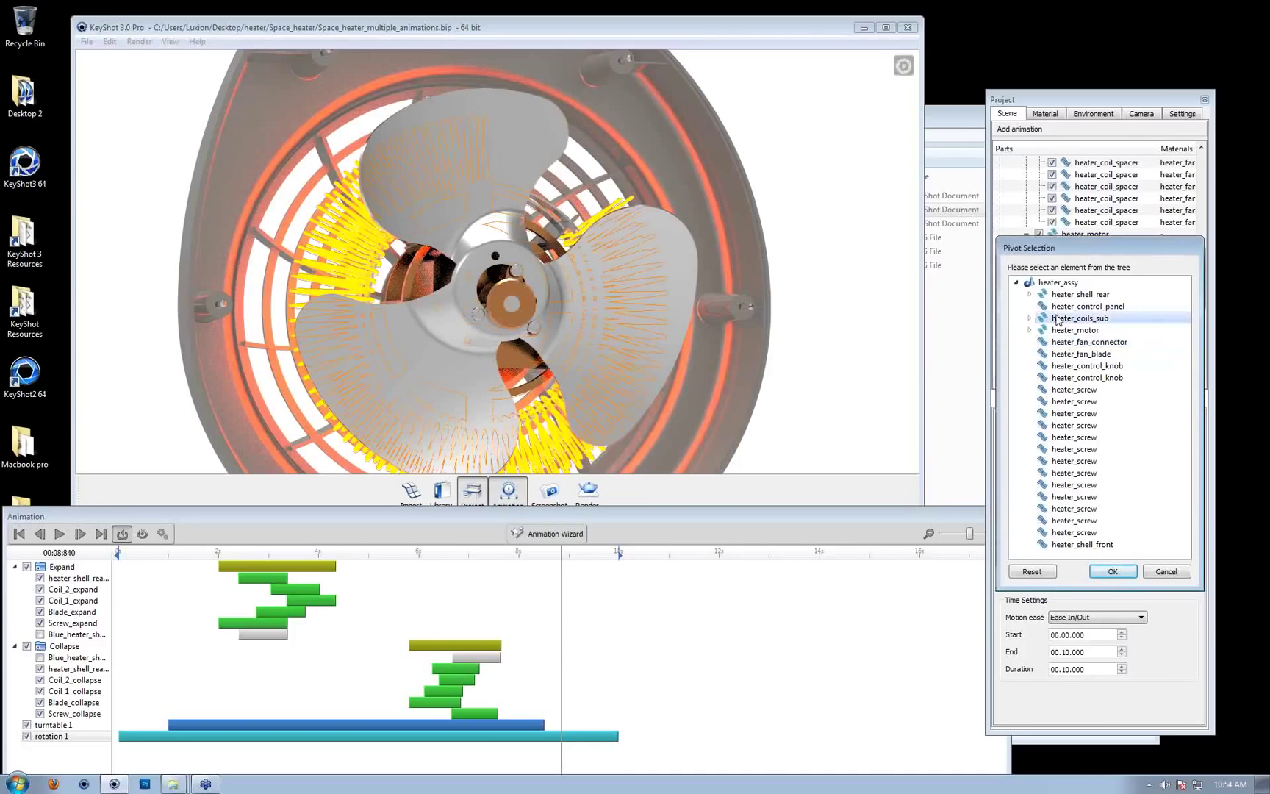
pyautogui.click(1029, 318)
pyautogui.click(1102, 331)
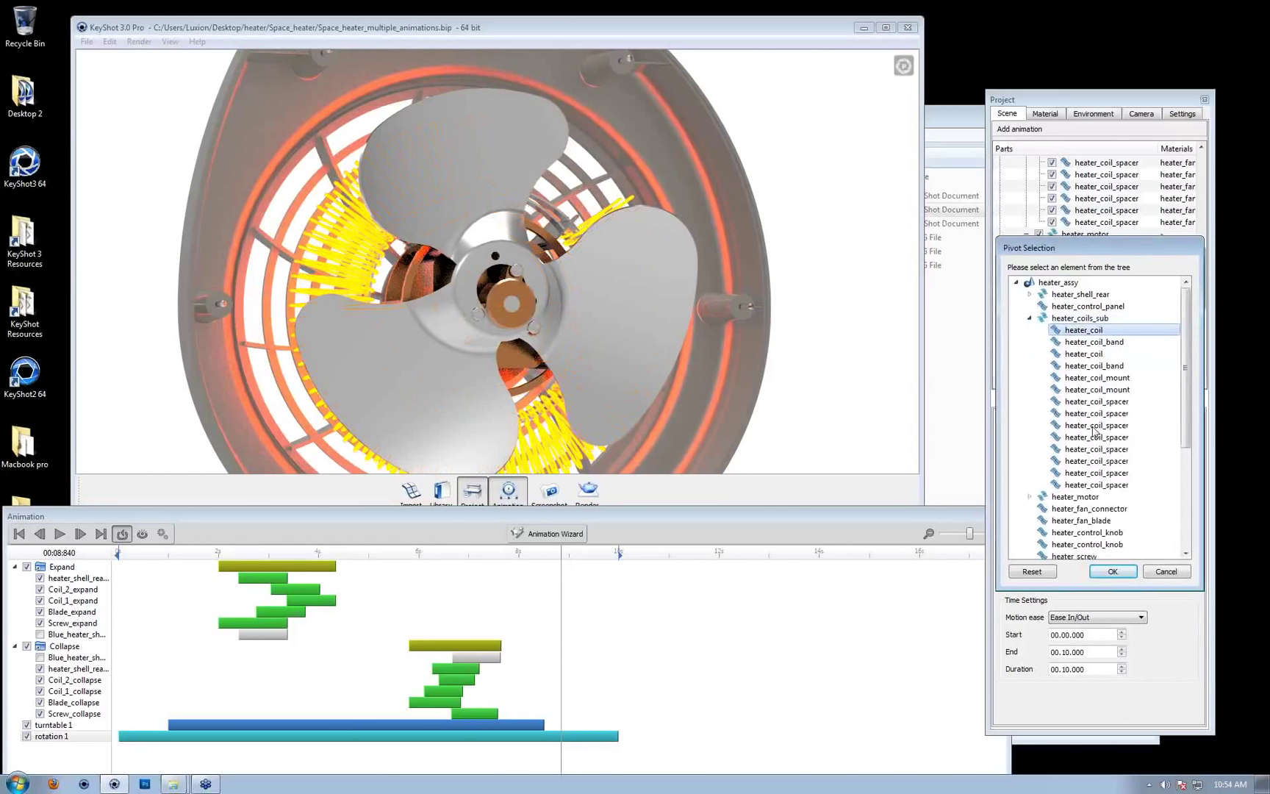
pyautogui.click(1094, 484)
pyautogui.click(1039, 318)
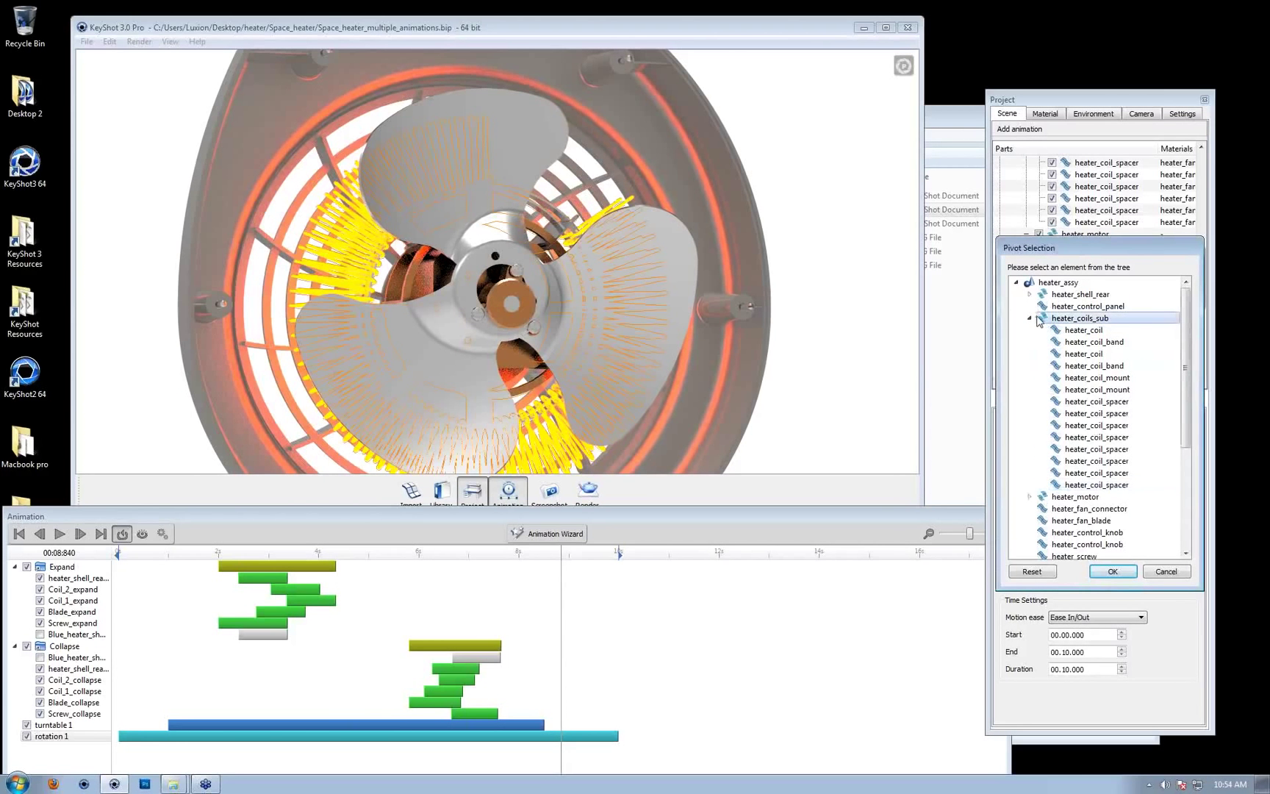
pyautogui.click(1029, 318)
pyautogui.click(1029, 294)
pyautogui.click(1092, 306)
pyautogui.click(1079, 318)
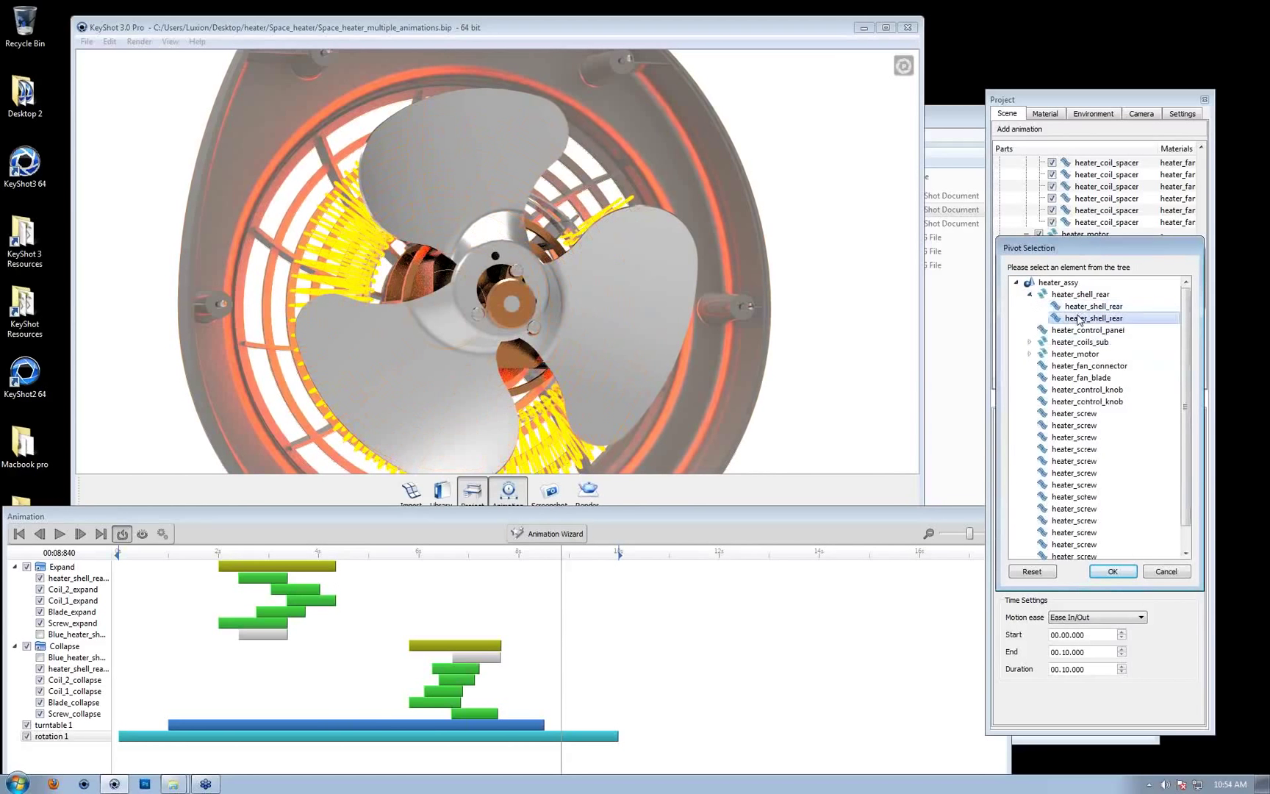
pyautogui.click(1029, 294)
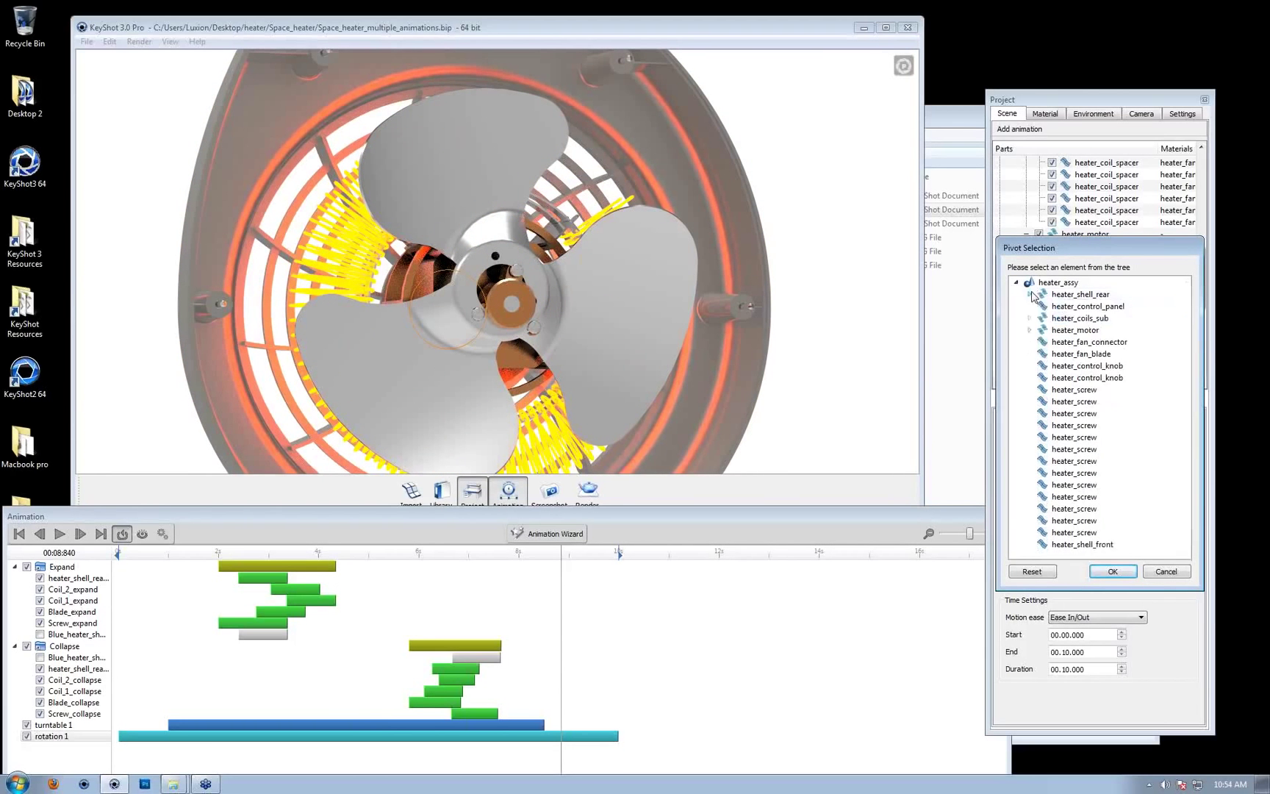
# Assign the second heater_motor part as rotation 1's pivot helper object and scrub the timeline to preview the spin
pyautogui.click(1030, 330)
pyautogui.click(1088, 342)
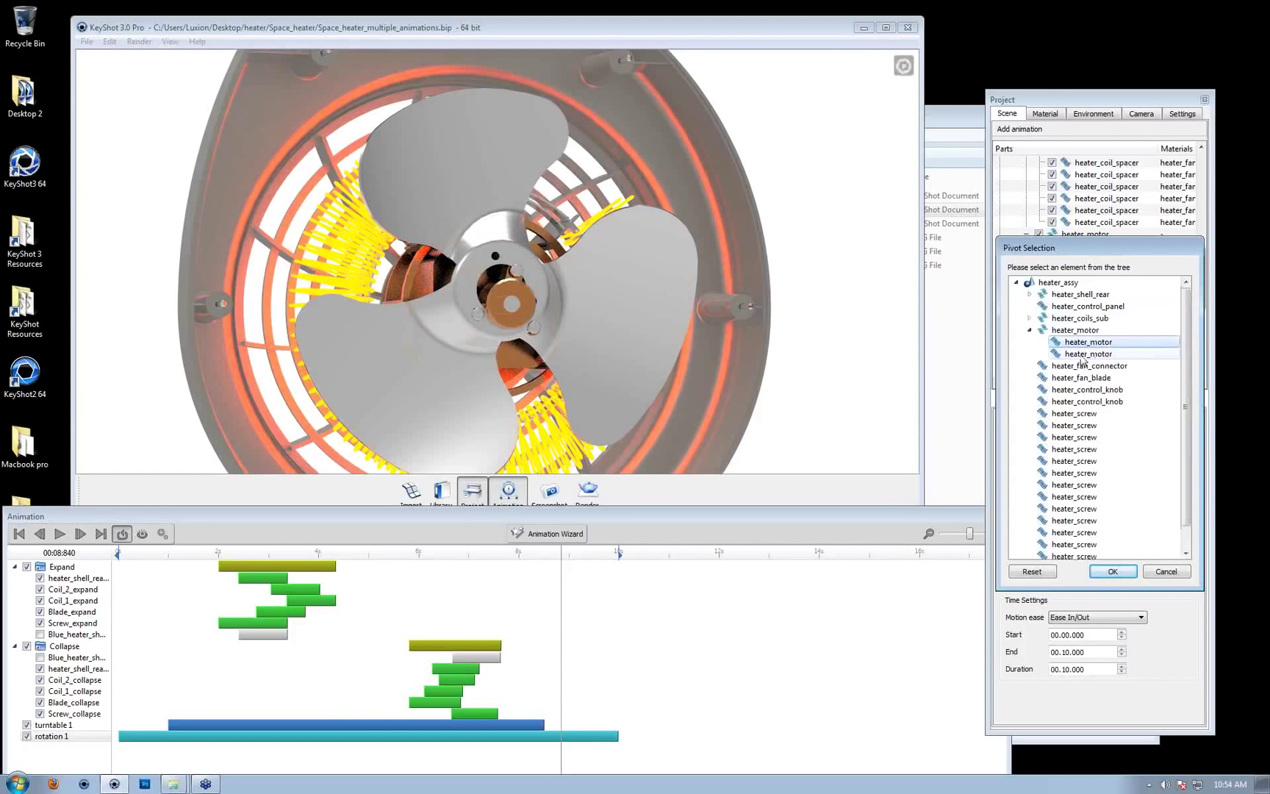
pyautogui.click(1084, 355)
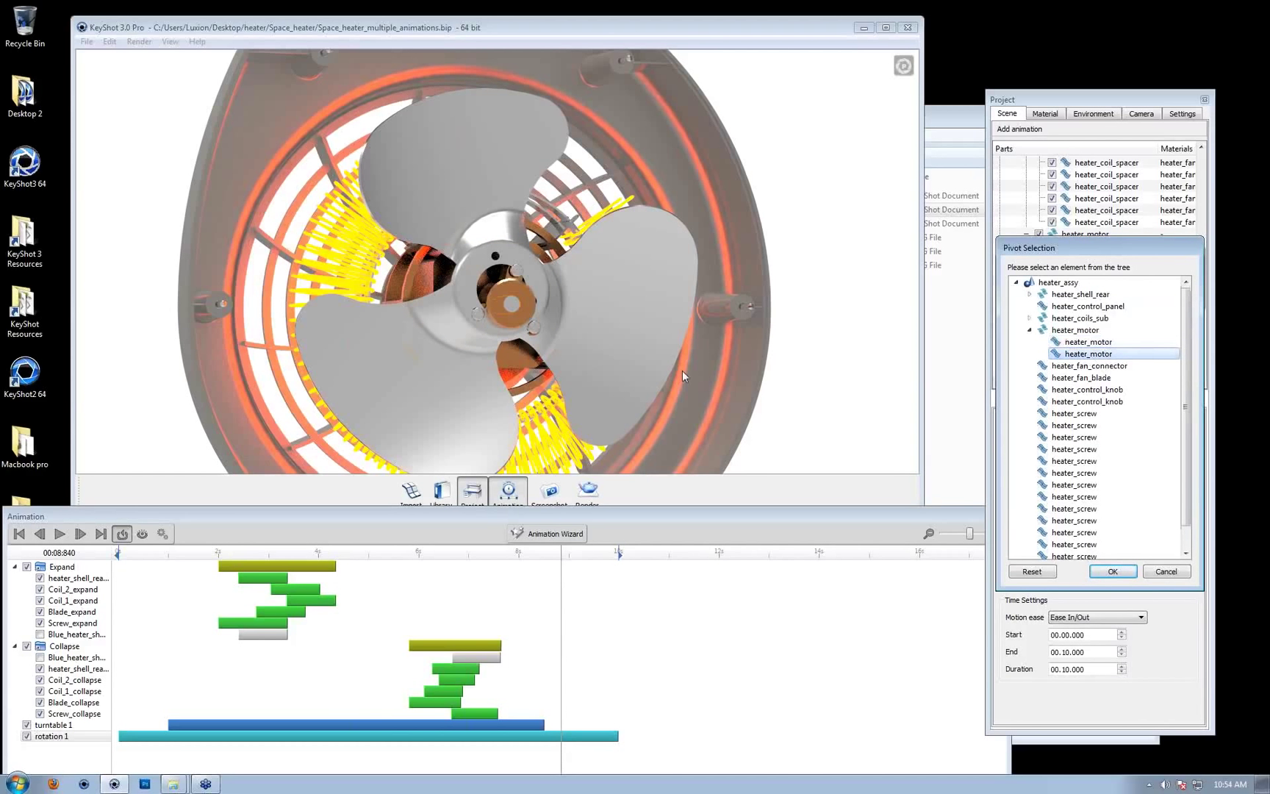
pyautogui.click(1132, 571)
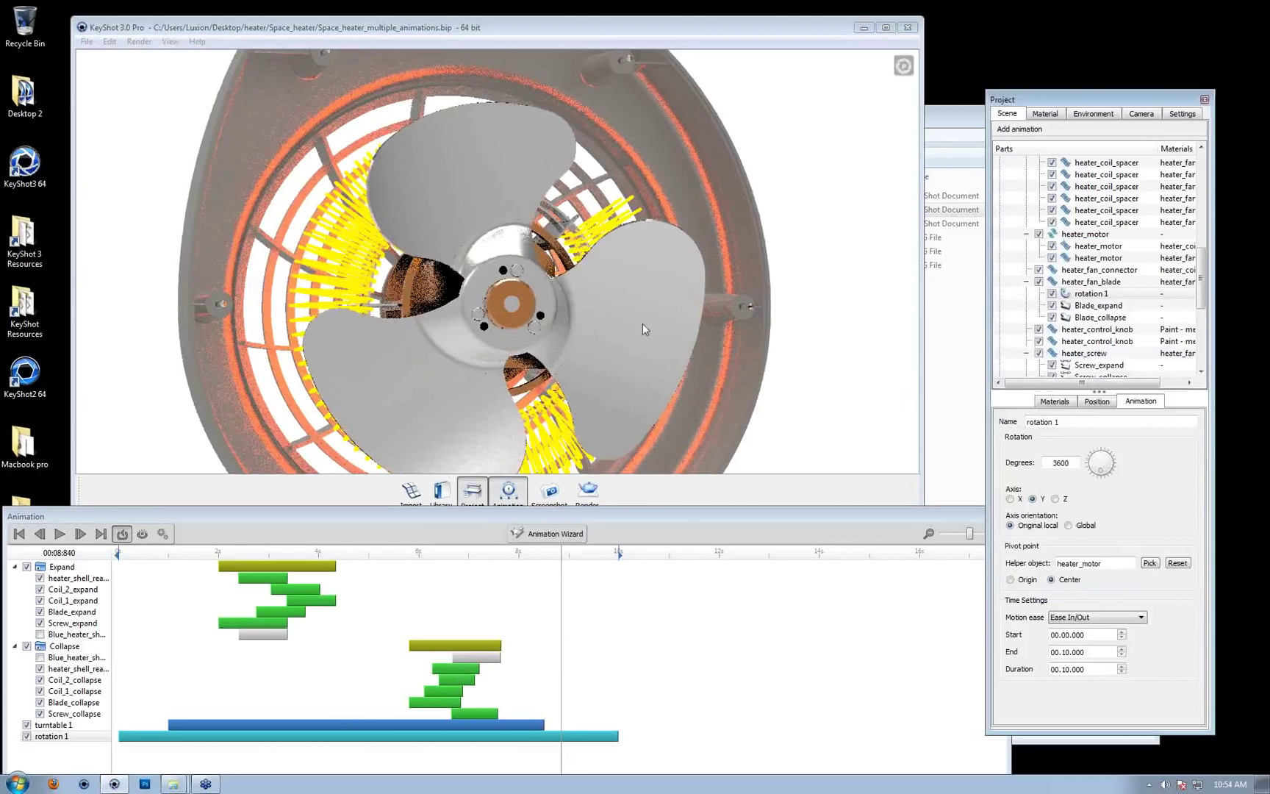
pyautogui.moveTo(561, 552); pyautogui.dragTo(584, 568)
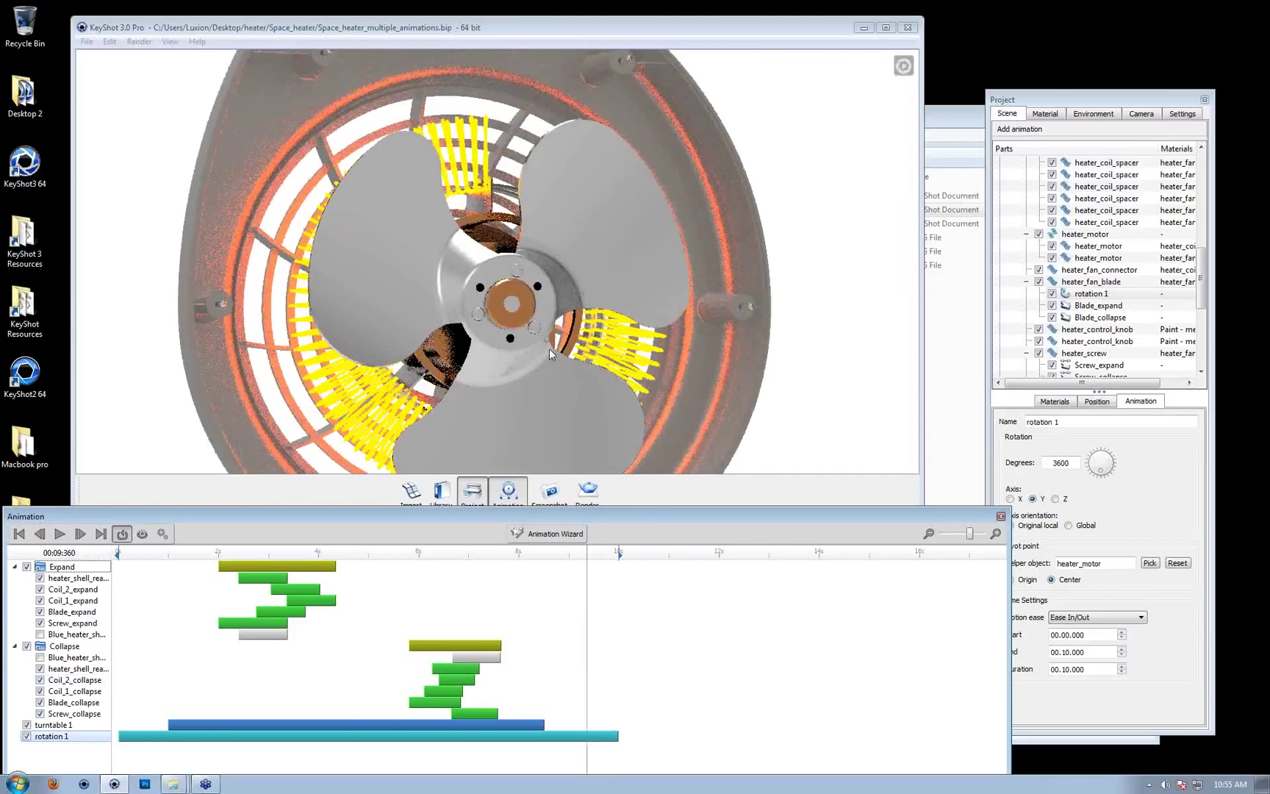
# Change rotation 1's pivot helper object to Screw_expand, select a heater_screw part and scrub the timeline to check the blade's motion
pyautogui.click(518, 271)
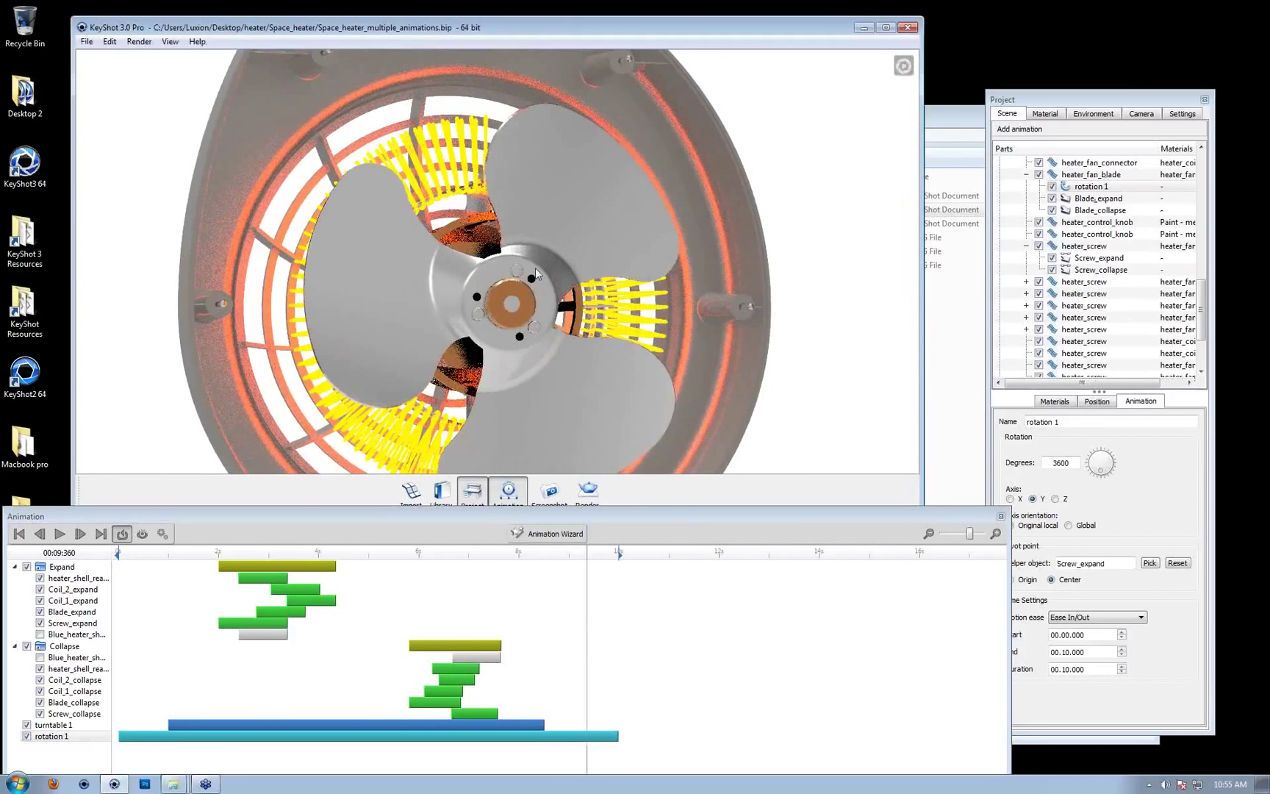
pyautogui.click(1093, 354)
pyautogui.click(1095, 364)
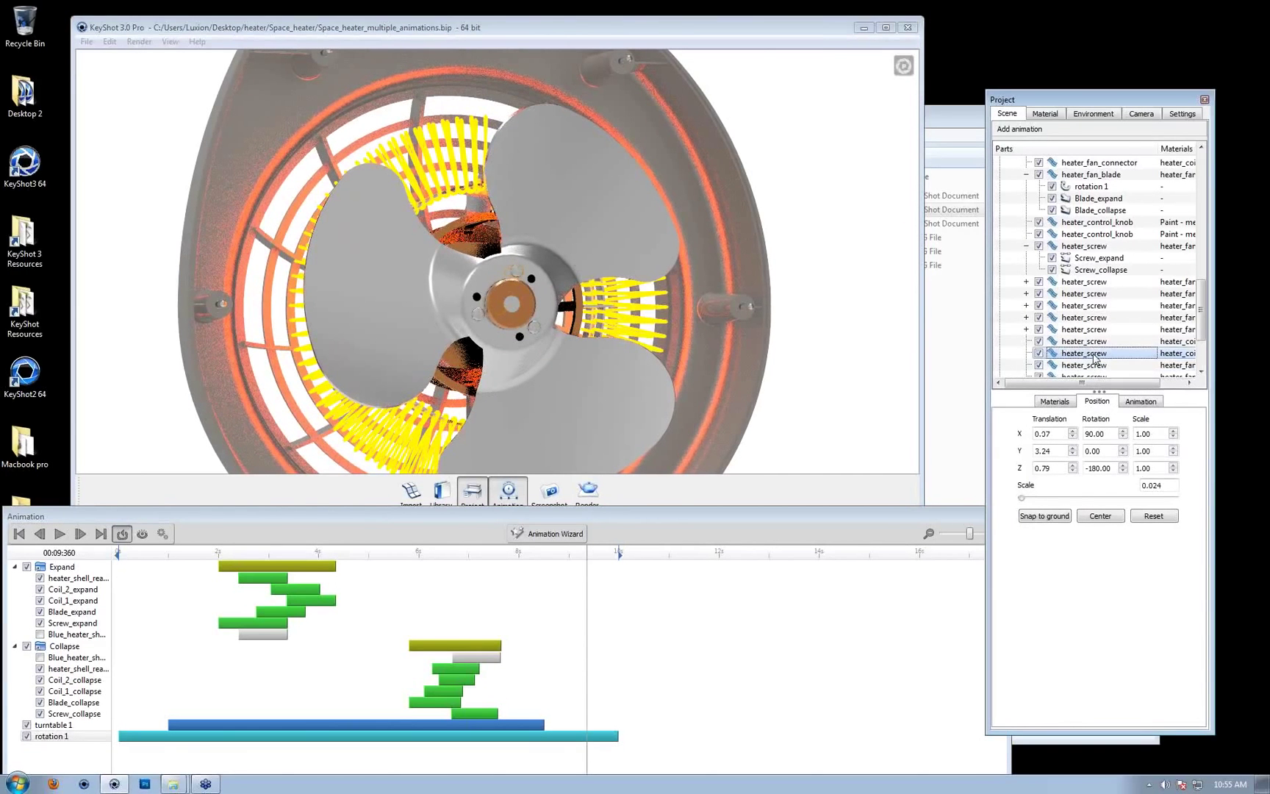
pyautogui.moveTo(587, 553); pyautogui.dragTo(552, 554)
pyautogui.moveTo(1174, 710); pyautogui.dragTo(1052, 135)
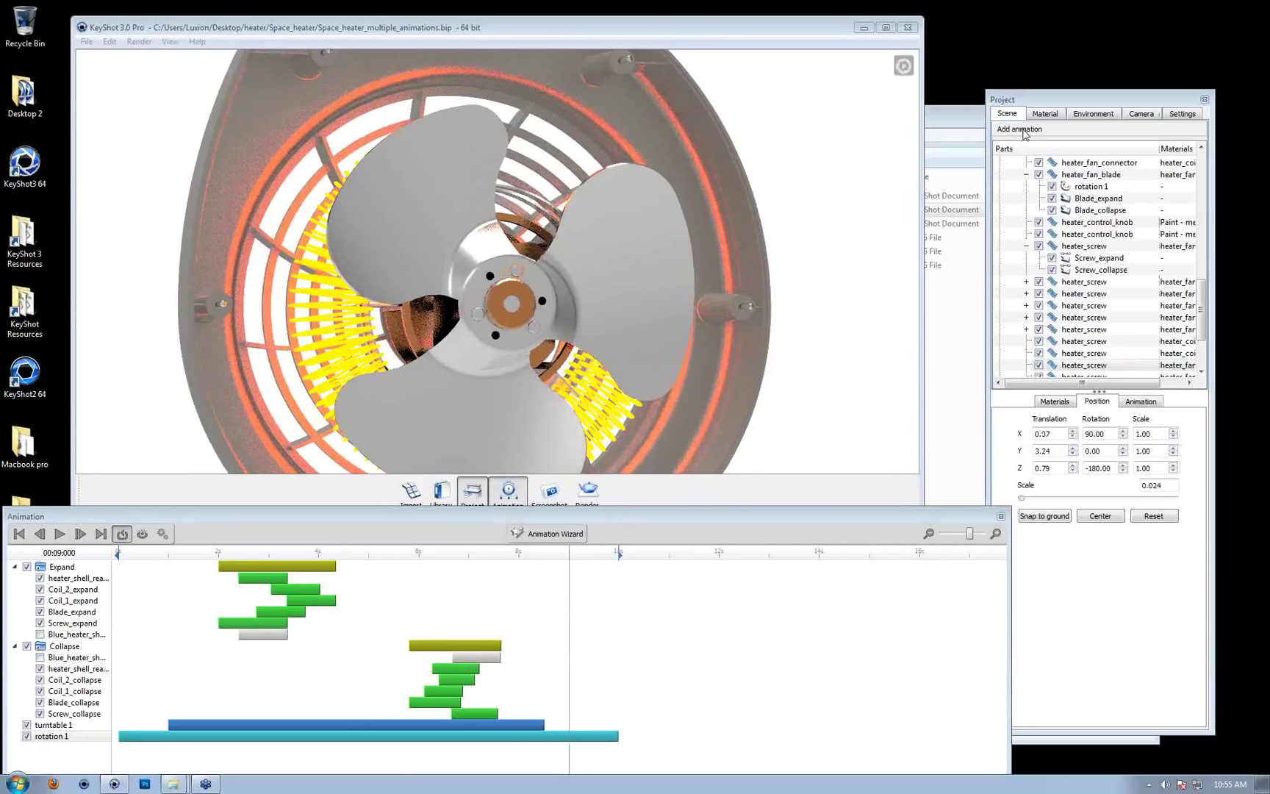
# Scrub the timeline through the exploded stage to the 10-second mark and frame the control knobs atop the heater
pyautogui.click(500, 559)
pyautogui.moveTo(500, 559); pyautogui.dragTo(436, 570)
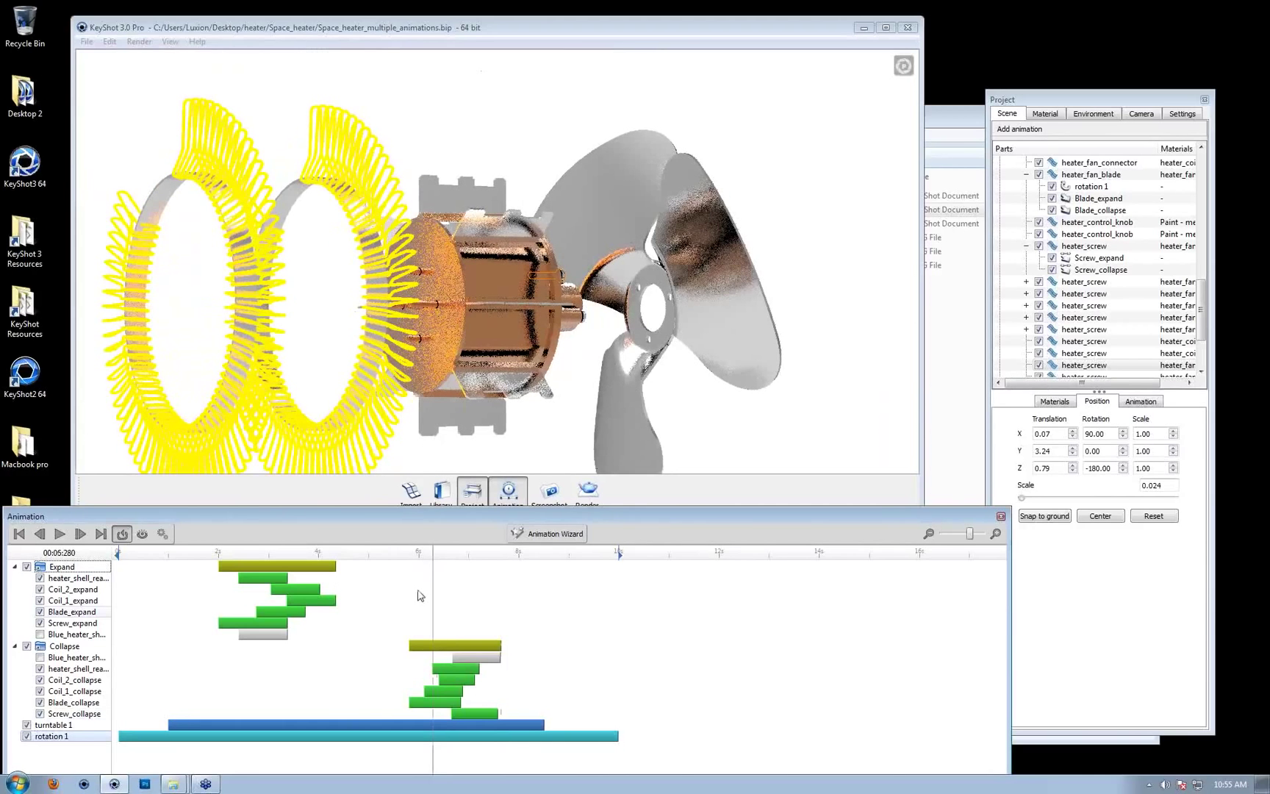
pyautogui.moveTo(760, 306); pyautogui.dragTo(538, 325)
pyautogui.scroll(-5, 593, 363)
pyautogui.click(619, 553)
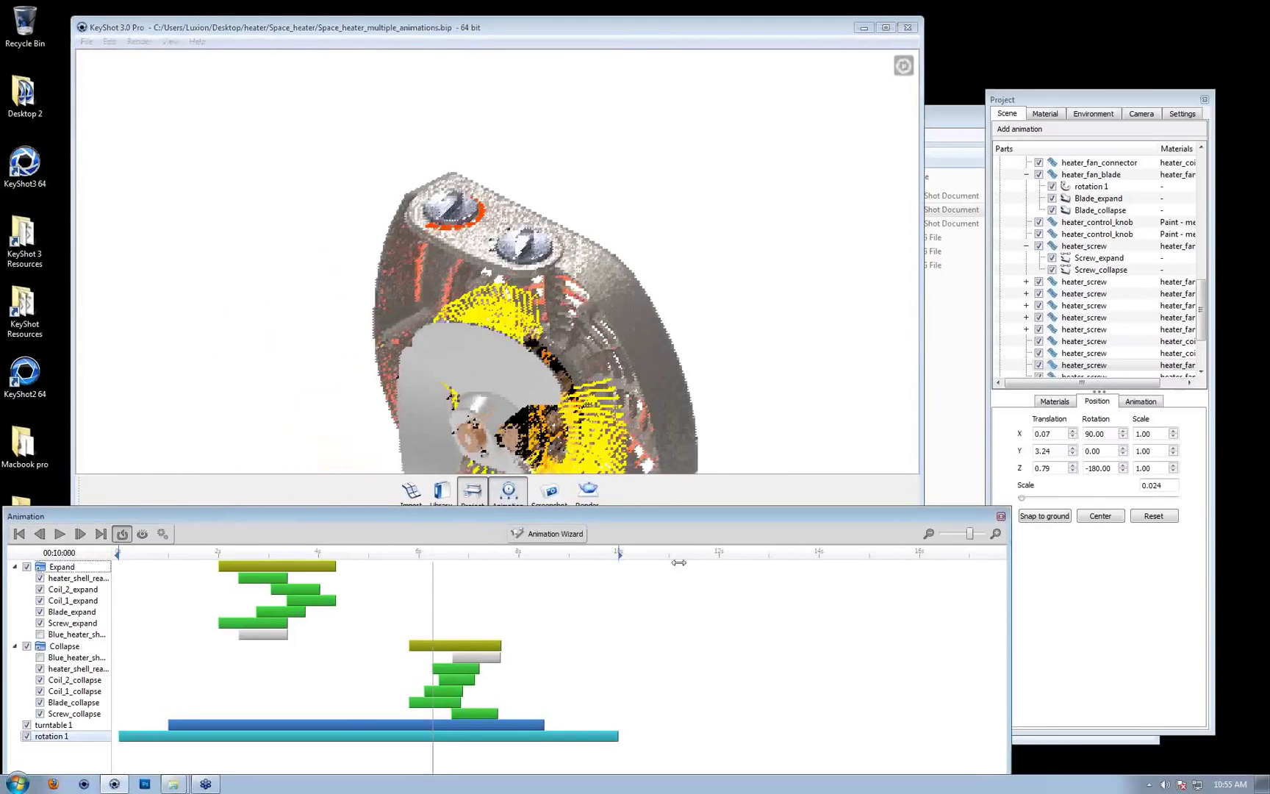
# Add a translation animation to the heater_control_knob nearest the fan side and view the knob's offset from the side
pyautogui.click(527, 247)
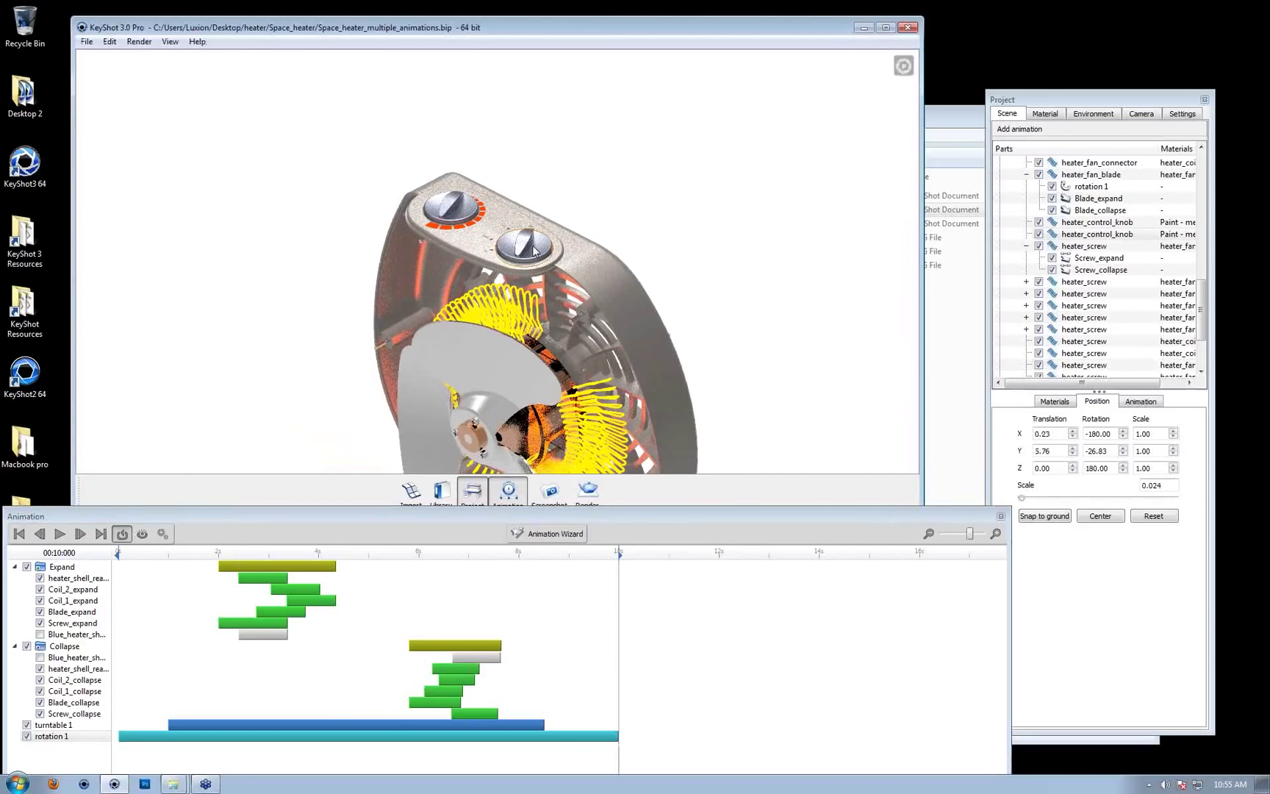
pyautogui.rightClick(1095, 236)
pyautogui.click(1135, 243)
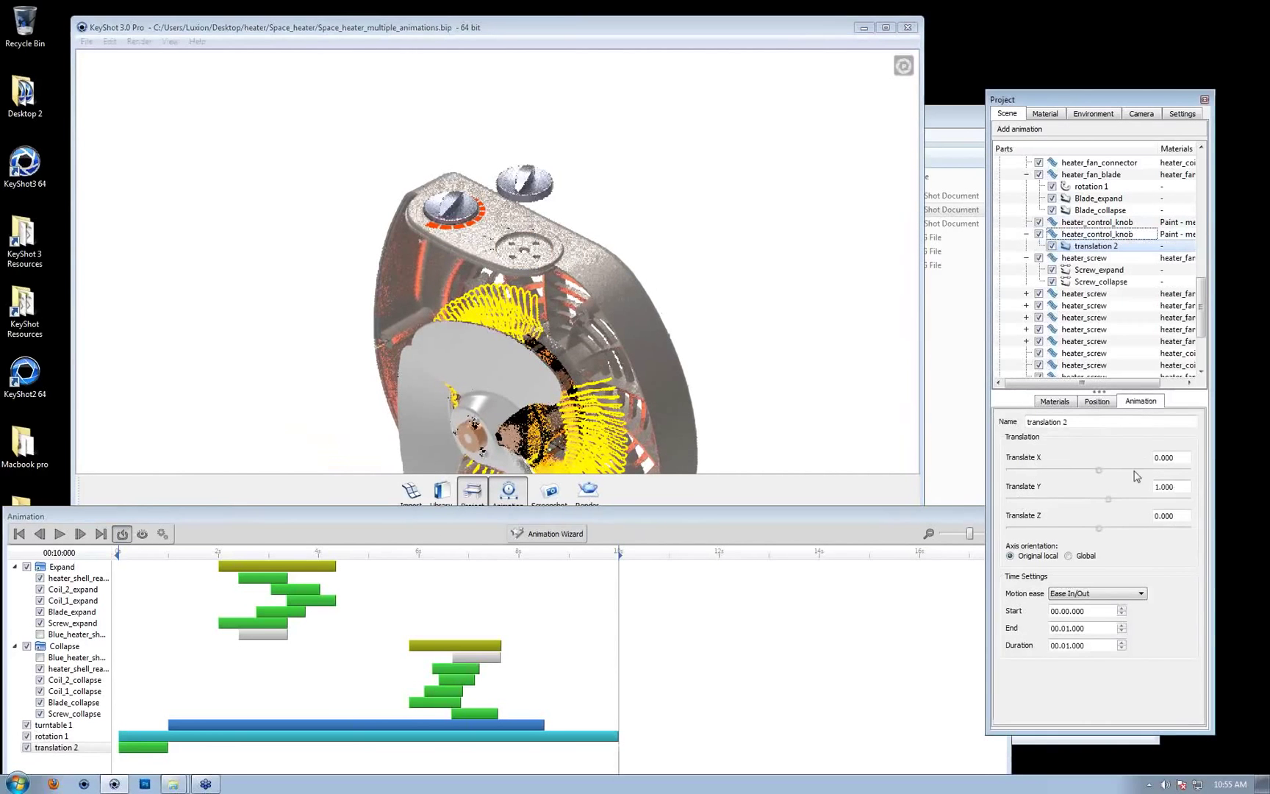
pyautogui.moveTo(617, 294); pyautogui.dragTo(619, 180)
pyautogui.moveTo(618, 180); pyautogui.dragTo(621, 241, button='middle')
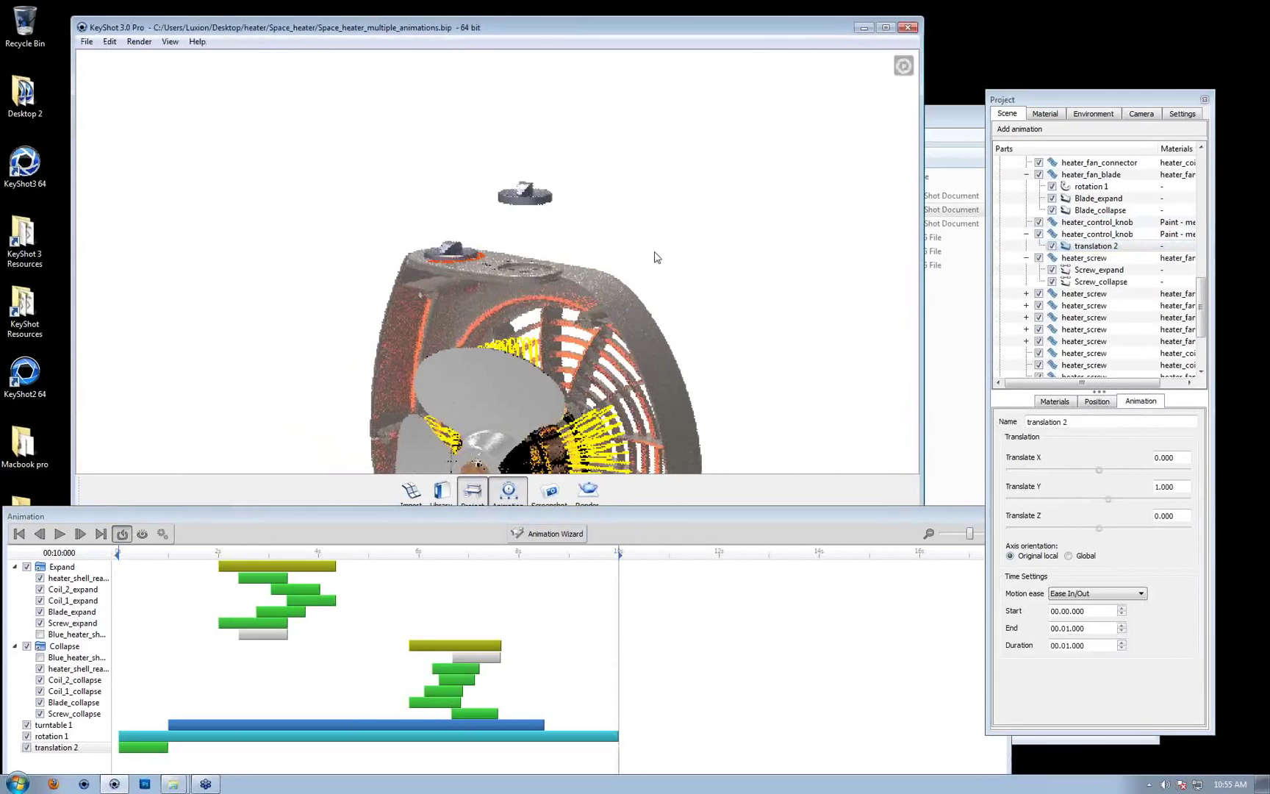
# Rename the translation 2 animation as knob expand and shift it to run from 10.36 to 11.36 seconds
pyautogui.click(1118, 247)
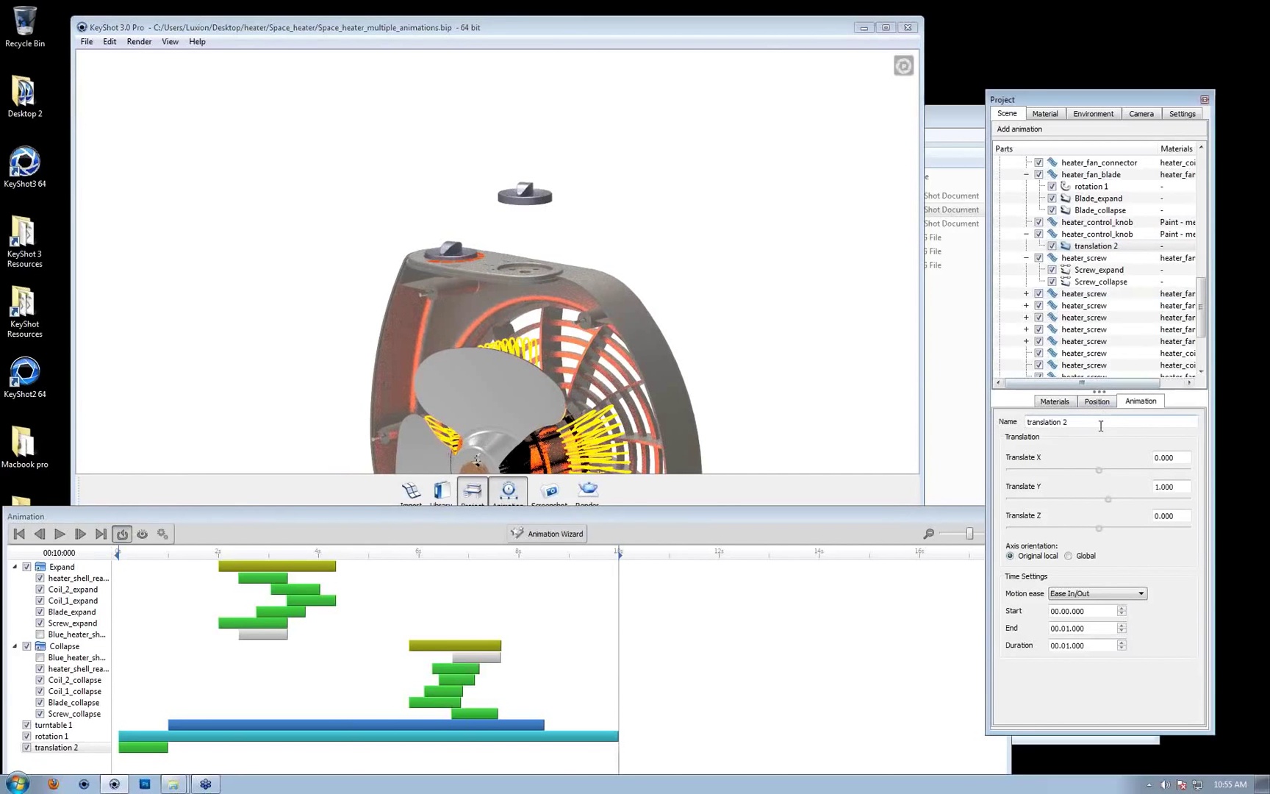
pyautogui.write('no')
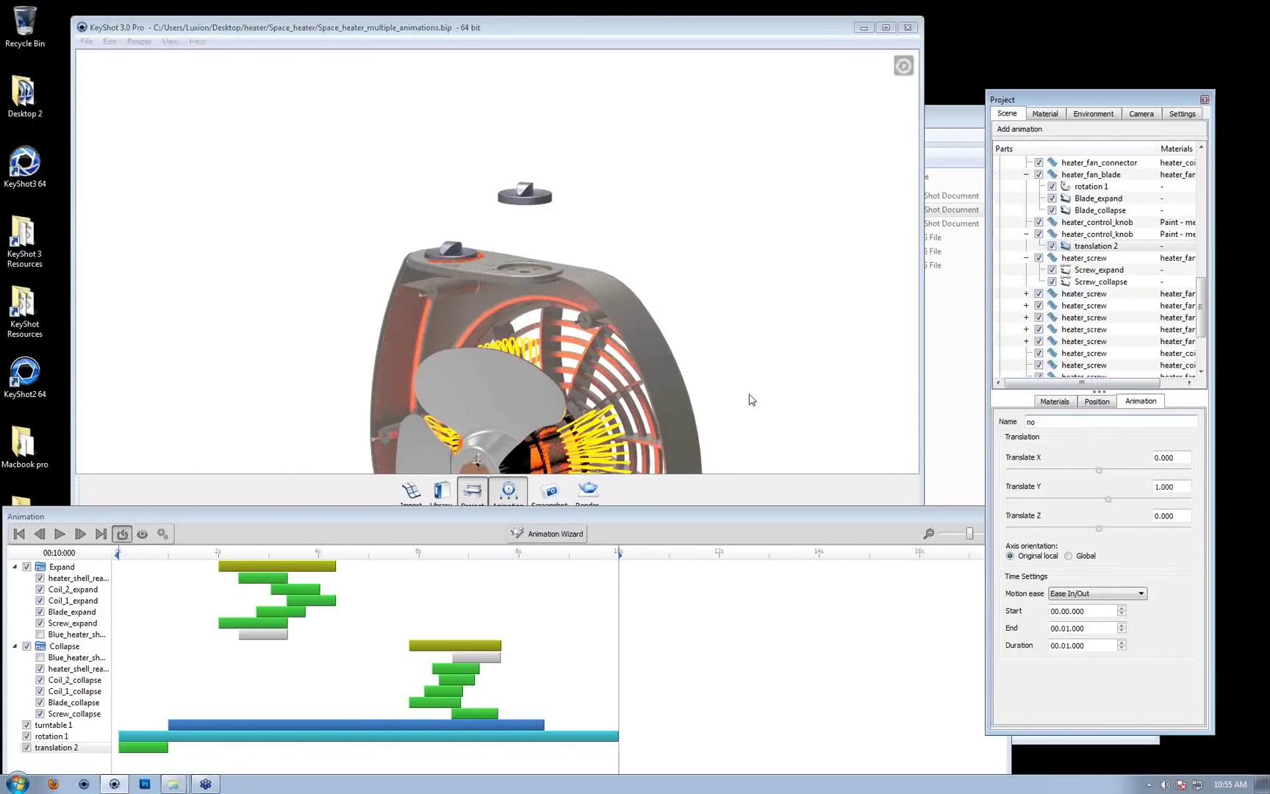
pyautogui.write('b expand')
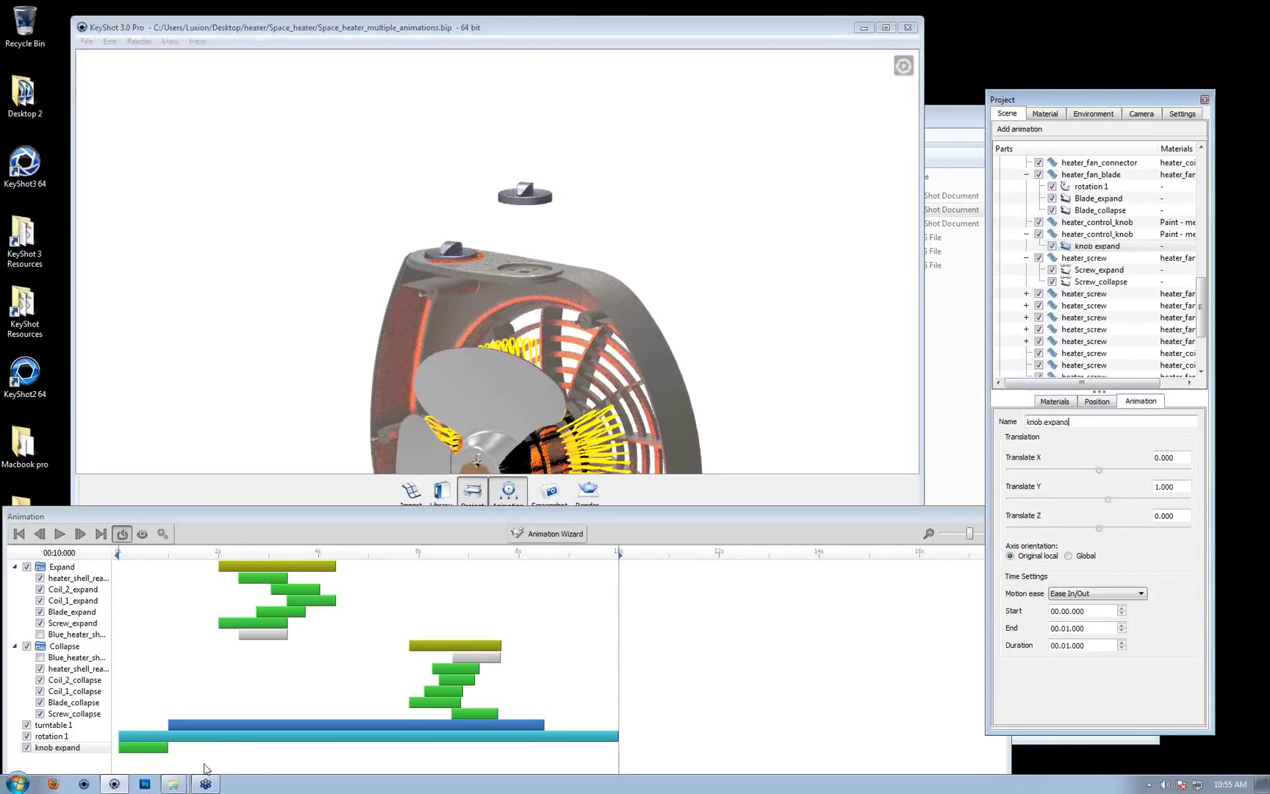
pyautogui.moveTo(147, 747); pyautogui.dragTo(666, 748)
pyautogui.click(688, 552)
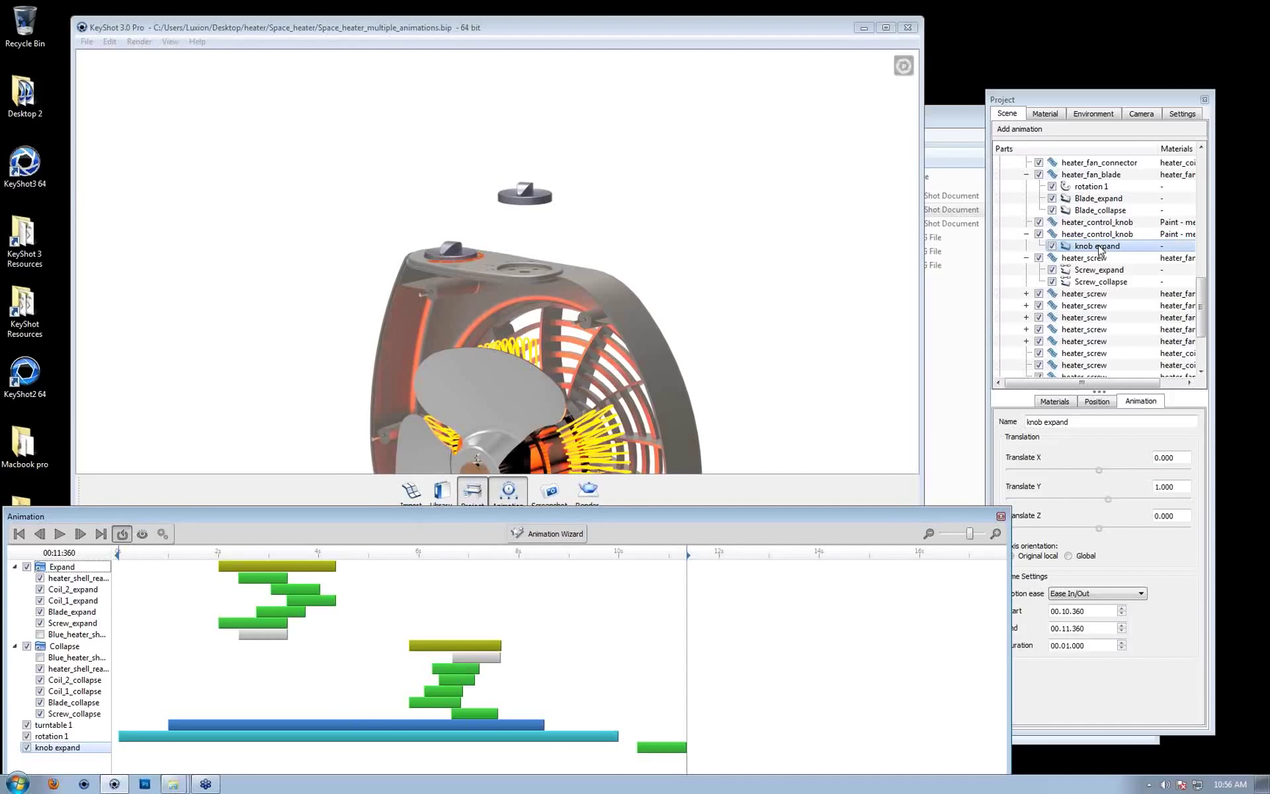
# Duplicate the knob expand animation on the same heater_control_knob and select the copy
pyautogui.rightClick(1100, 250)
pyautogui.press('Escape')
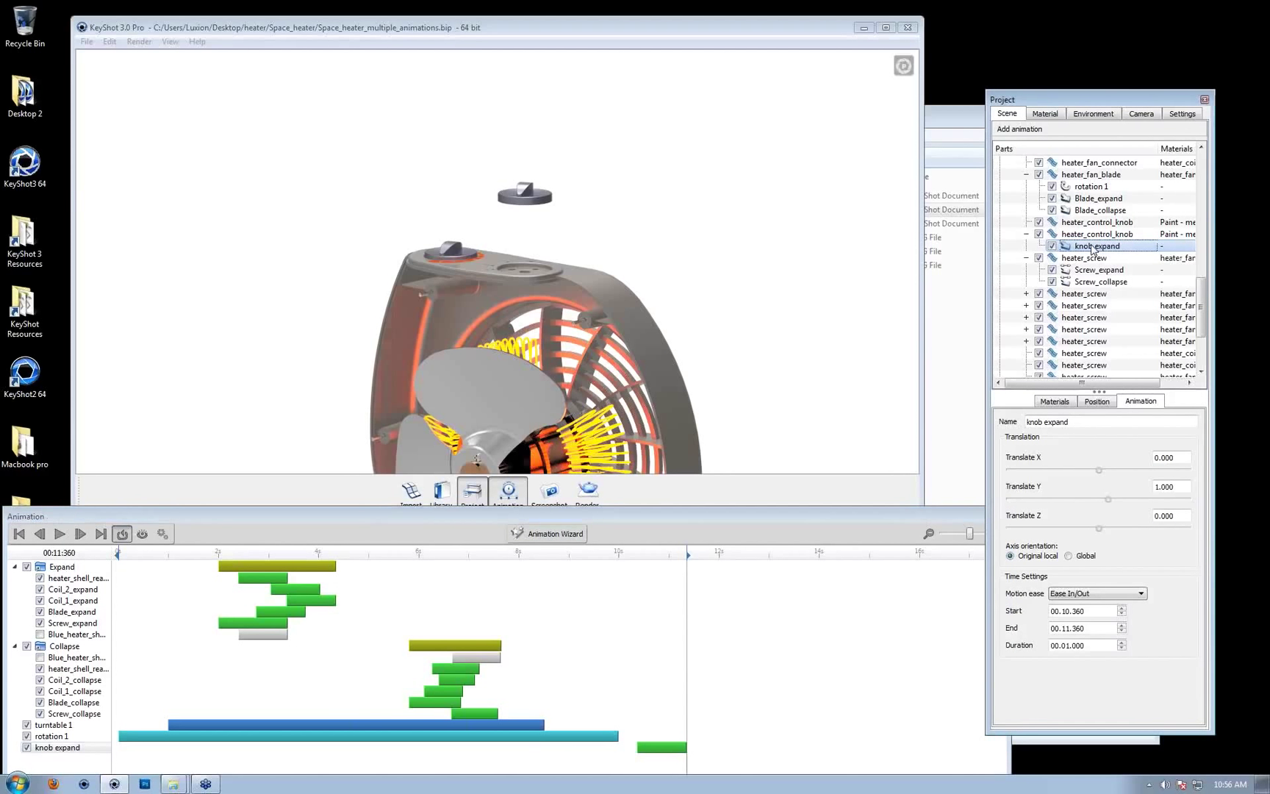
pyautogui.click(1097, 234)
pyautogui.rightClick(1100, 246)
pyautogui.click(1104, 247)
pyautogui.moveTo(1101, 252); pyautogui.dragTo(1104, 233)
pyautogui.click(1130, 247)
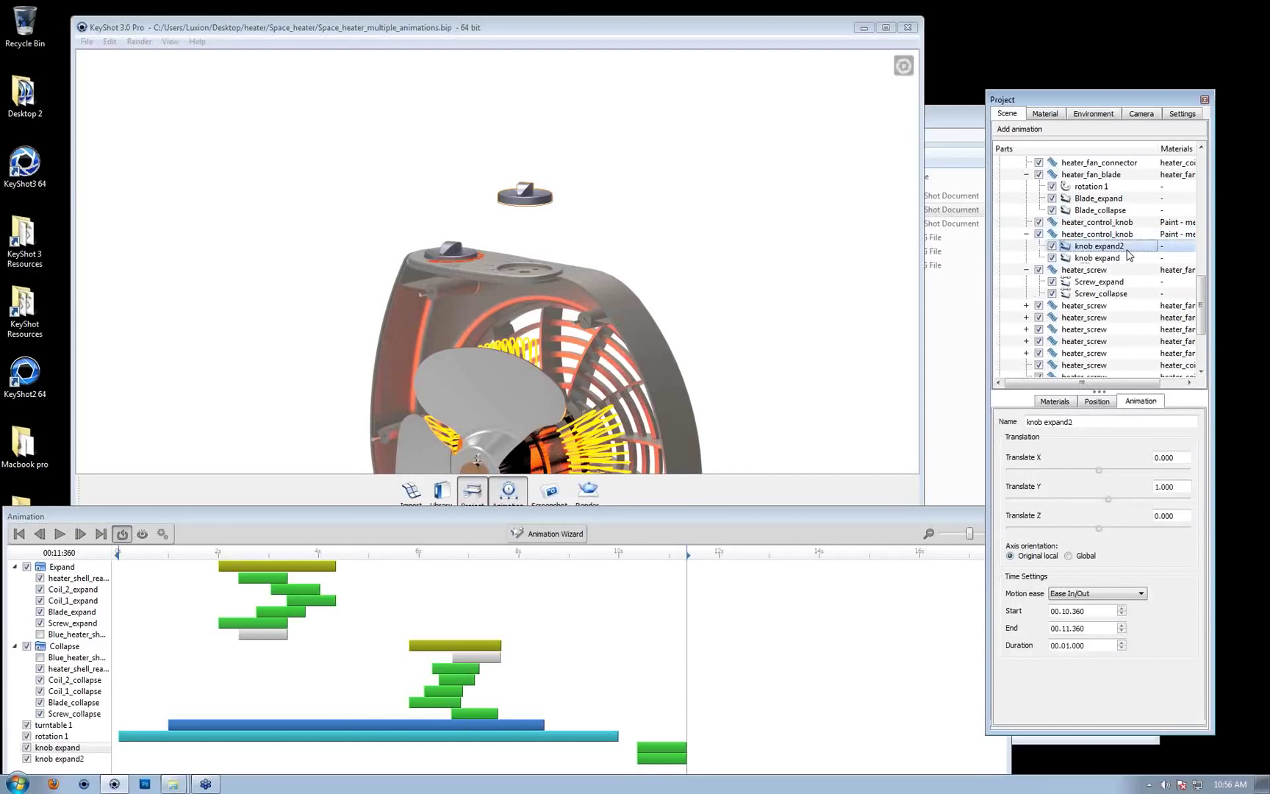
# Rename the duplicated knob expand2 animation as knob collapse
pyautogui.click(1048, 424)
pyautogui.doubleClick(1047, 424)
pyautogui.write('collaps')
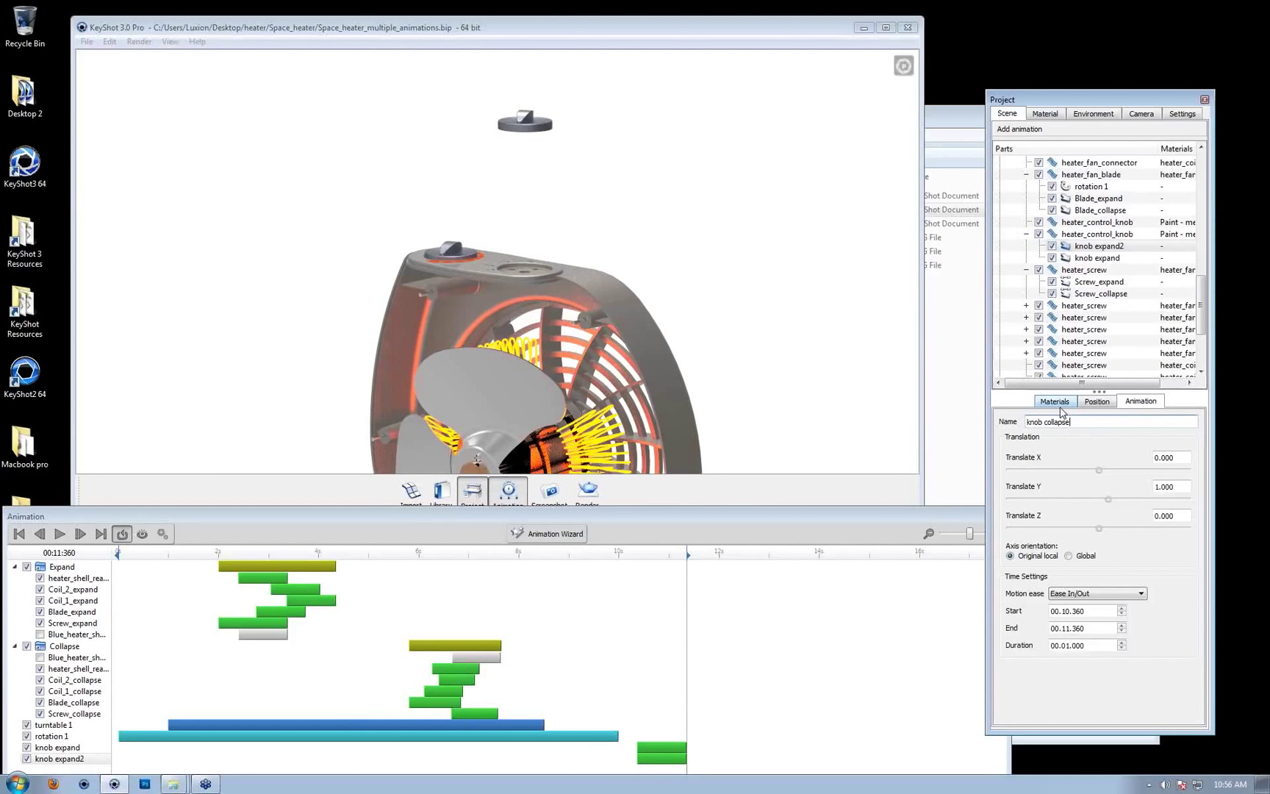
# Set the knob collapse animation's Y translation to -1.000, shift it to run from 11.60 to 12.60 seconds, and scrub through it
pyautogui.click(1156, 486)
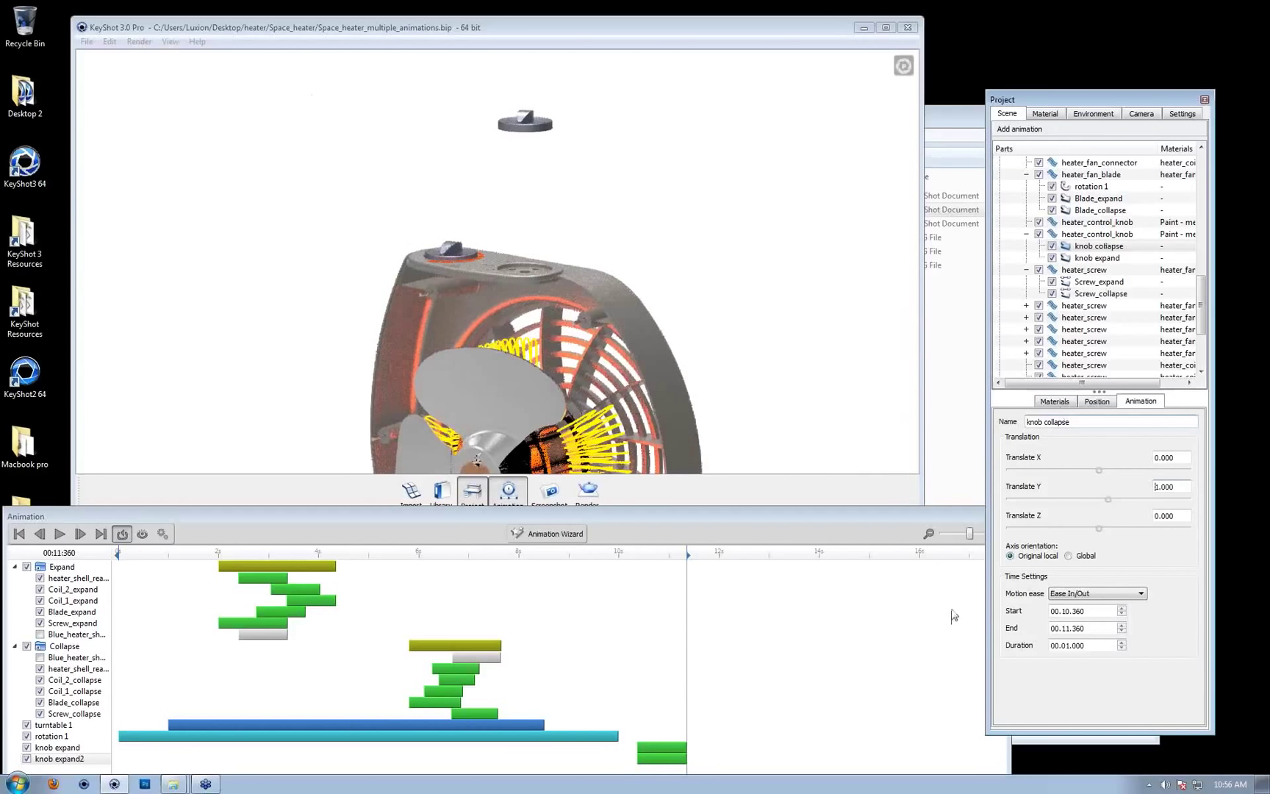
pyautogui.write('-')
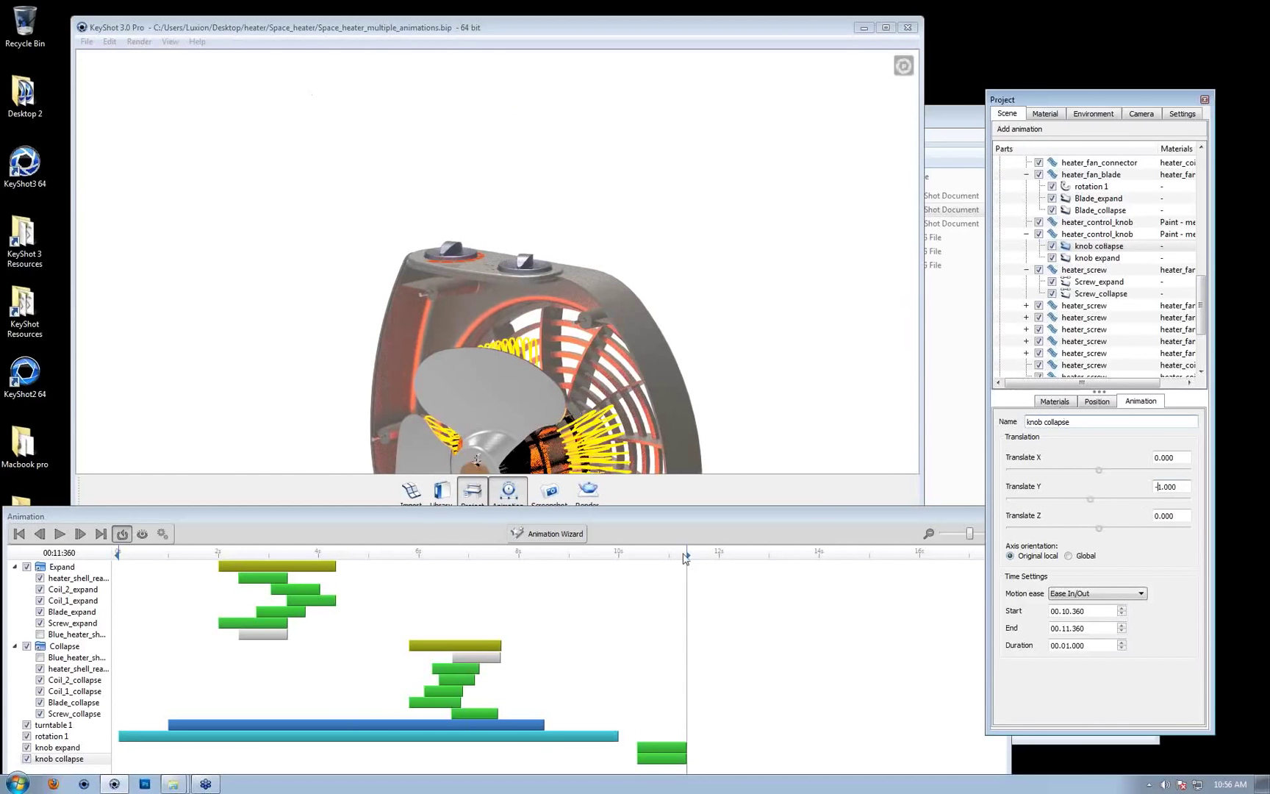
pyautogui.moveTo(672, 760); pyautogui.dragTo(735, 761)
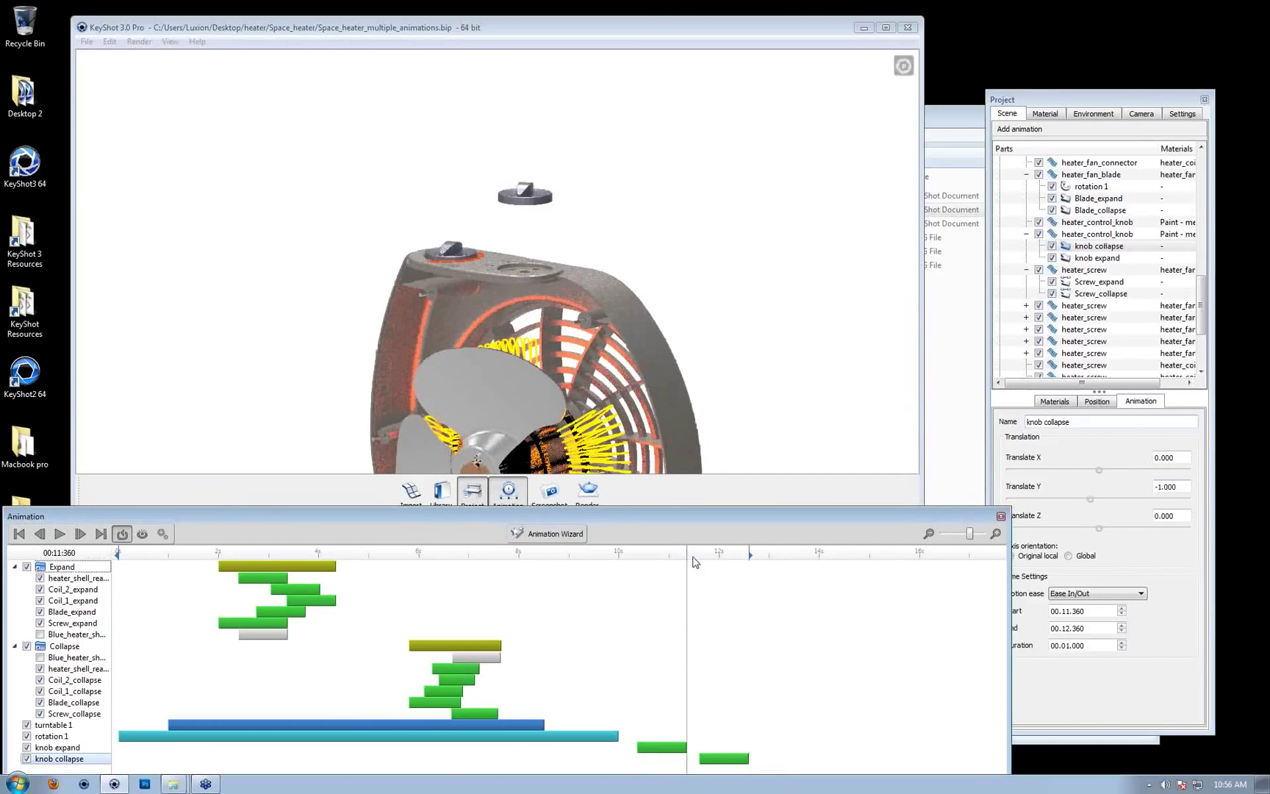
pyautogui.moveTo(685, 559); pyautogui.dragTo(792, 569)
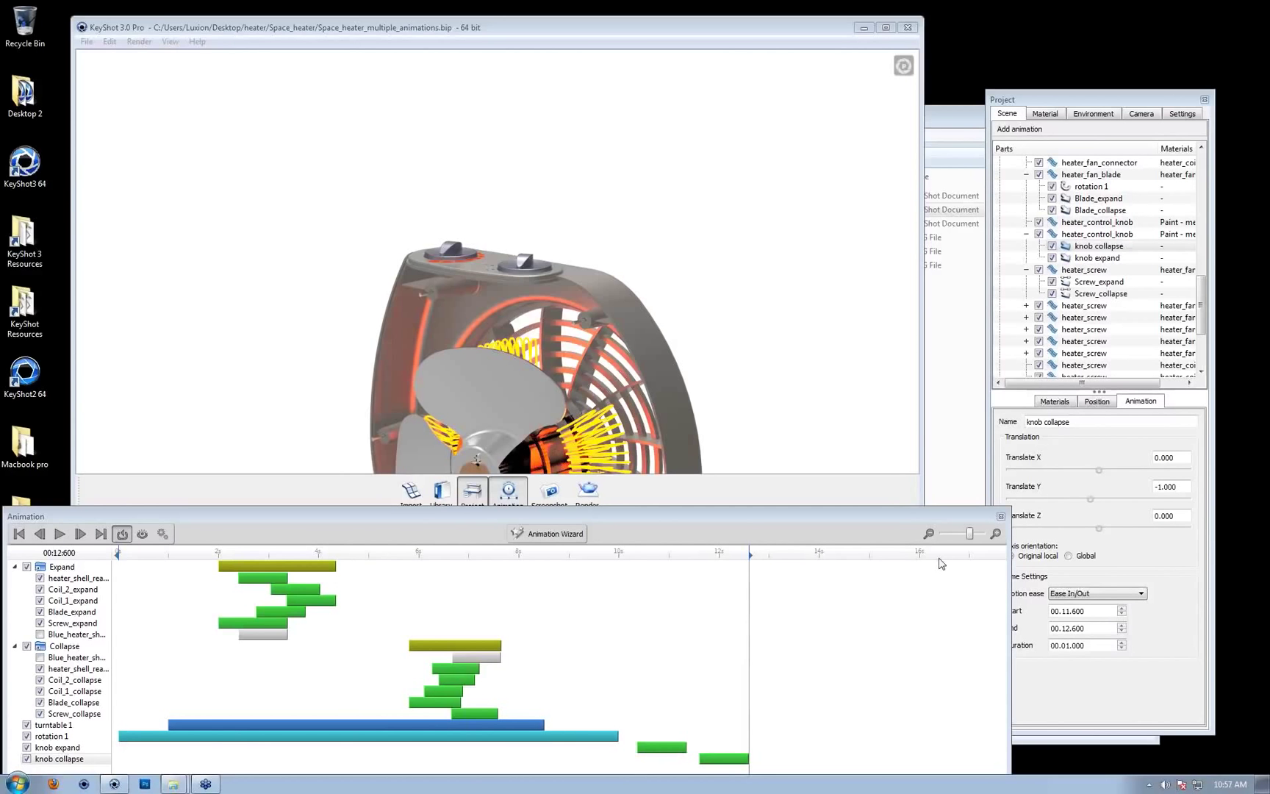
# Show all hidden parts of the heater and play the combined animation in the viewport with the blue shell included
pyautogui.moveTo(688, 514); pyautogui.dragTo(703, 636)
pyautogui.moveTo(617, 249); pyautogui.dragTo(242, 227)
pyautogui.moveTo(707, 312); pyautogui.dragTo(712, 215, button='right')
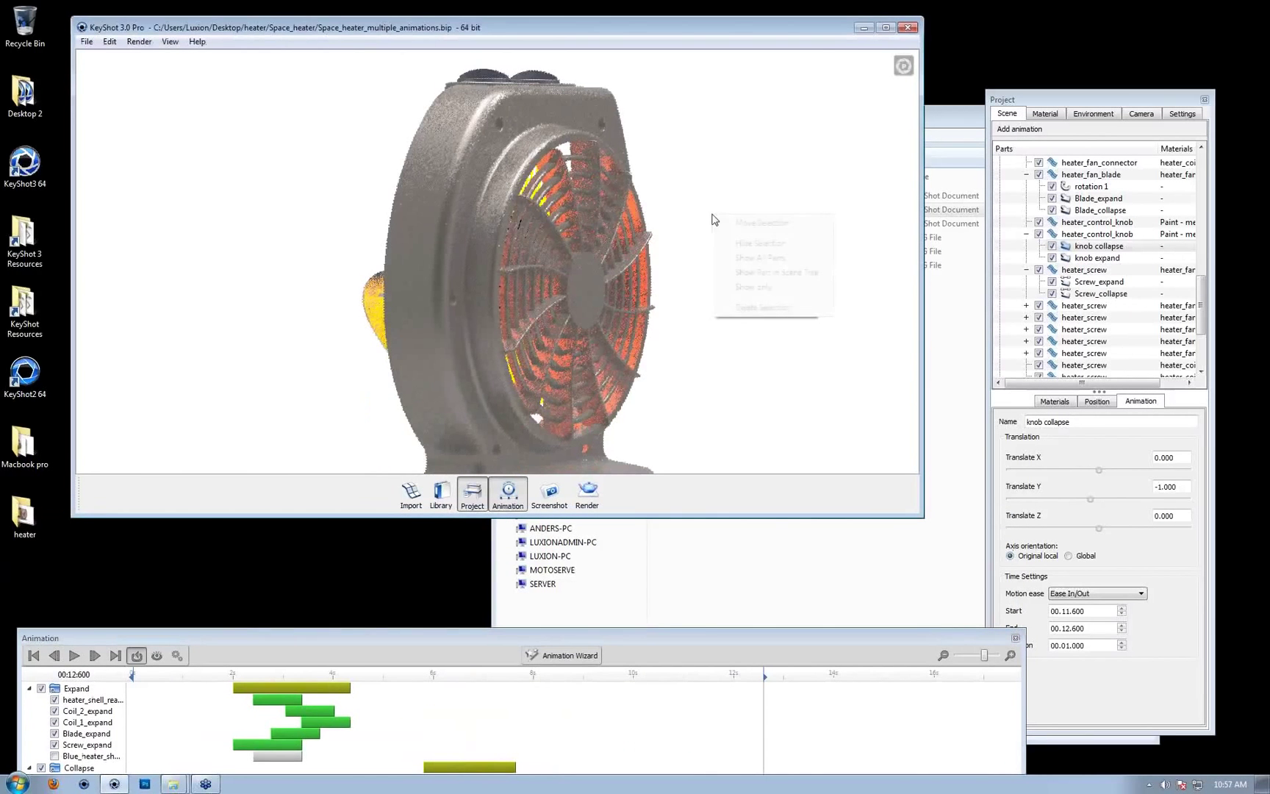
pyautogui.click(742, 335)
pyautogui.moveTo(742, 335); pyautogui.dragTo(650, 280)
pyautogui.moveTo(650, 277); pyautogui.dragTo(647, 334, button='middle')
pyautogui.click(75, 655)
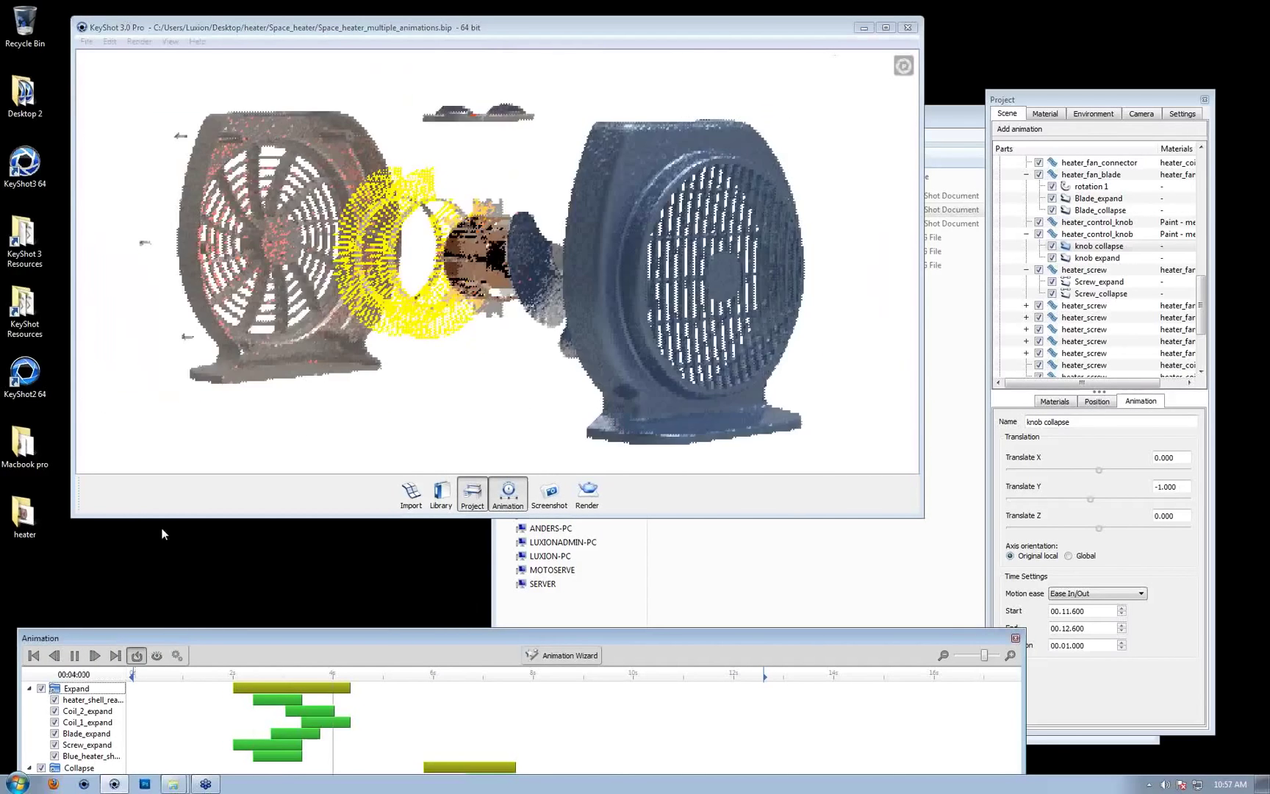
pyautogui.click(75, 655)
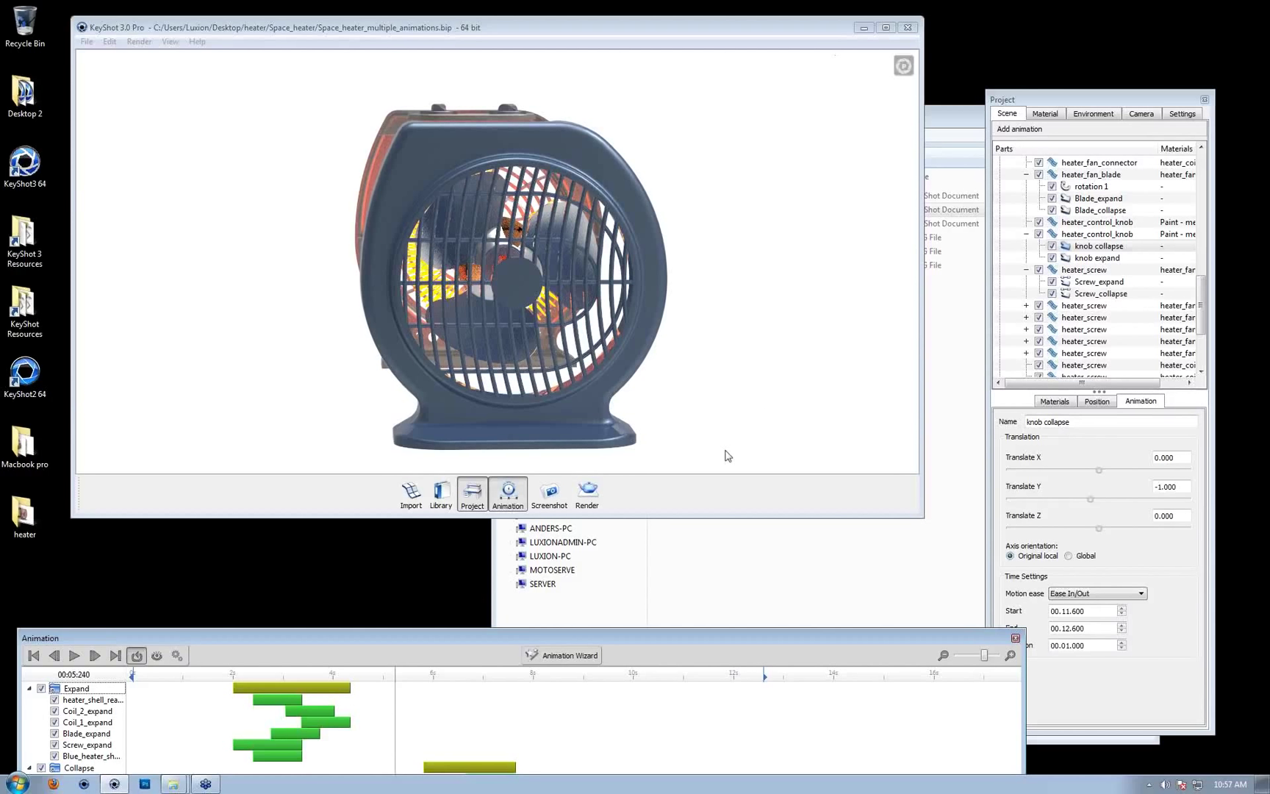
# Generate a preview movie of the animation, stop the generation partway, and watch the result before closing the preview
pyautogui.moveTo(276, 646); pyautogui.dragTo(281, 450)
pyautogui.click(160, 459)
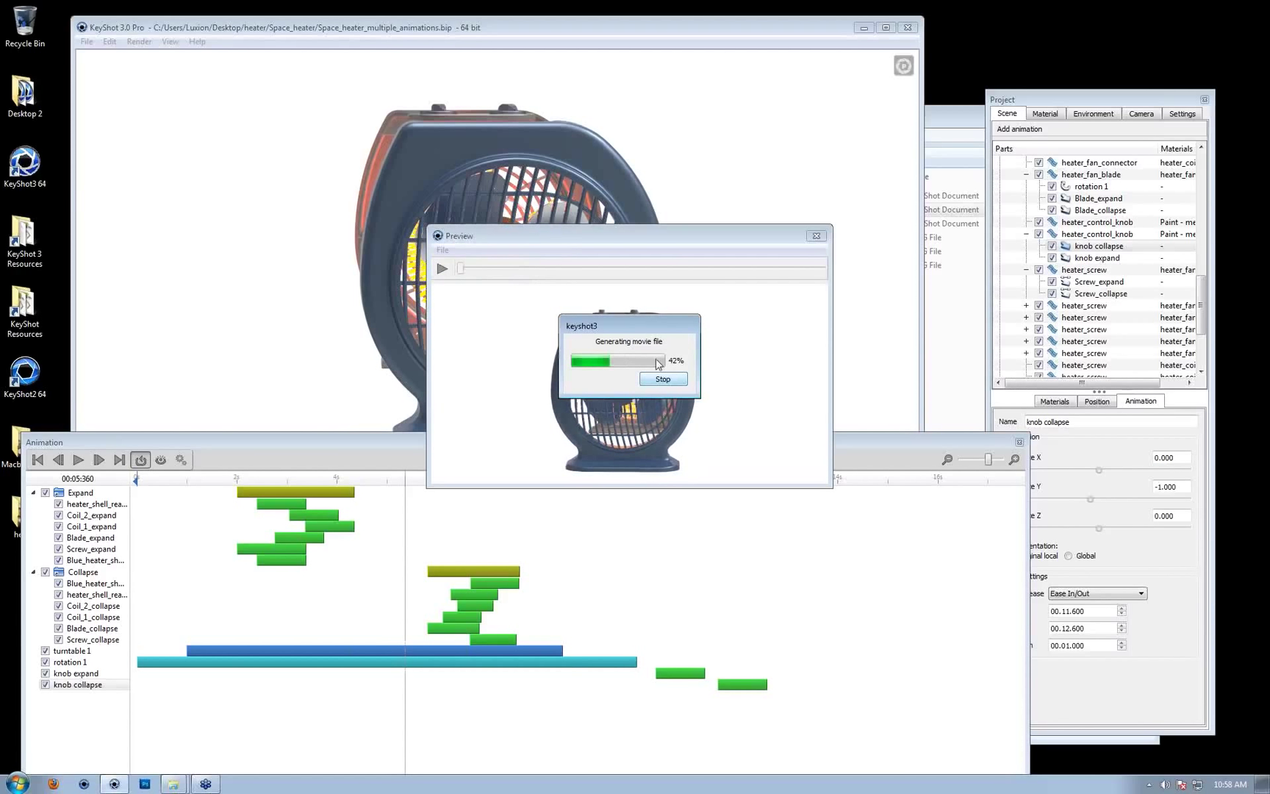
pyautogui.click(661, 379)
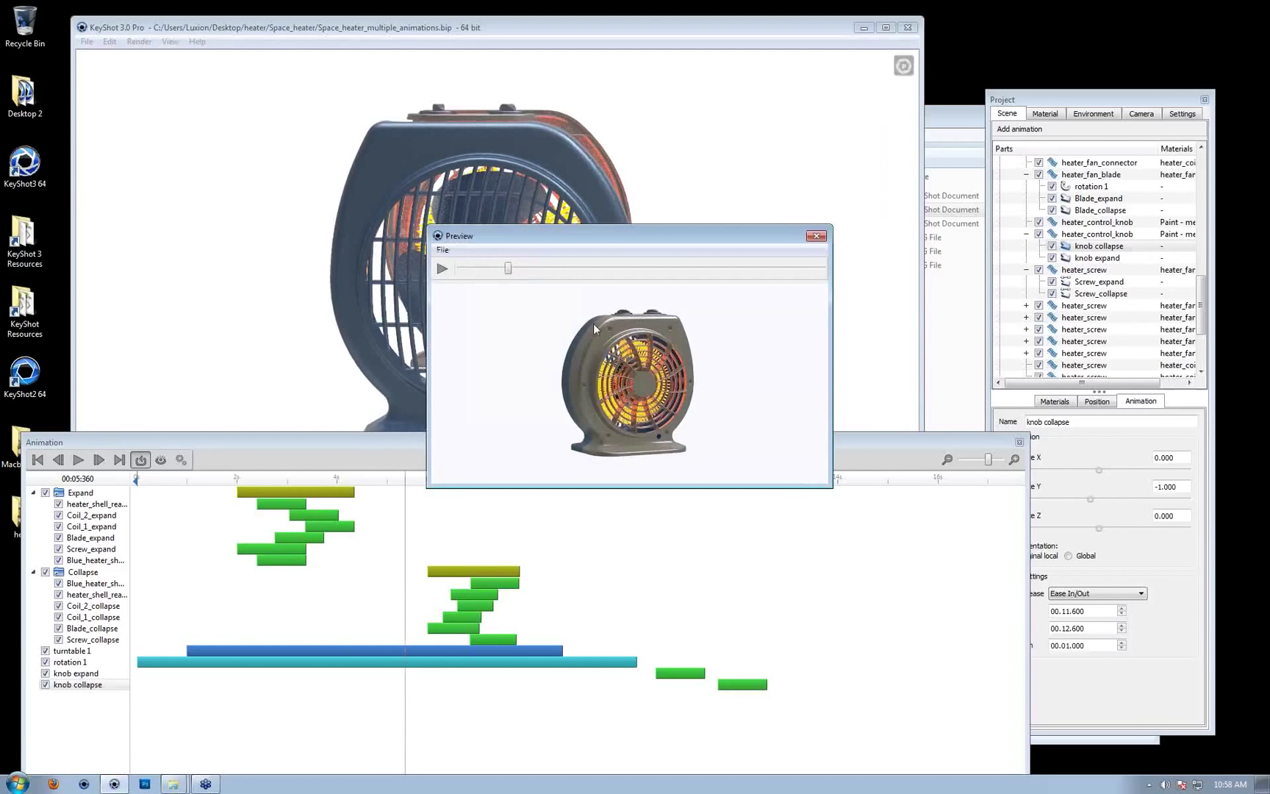
pyautogui.moveTo(752, 238); pyautogui.dragTo(597, 222)
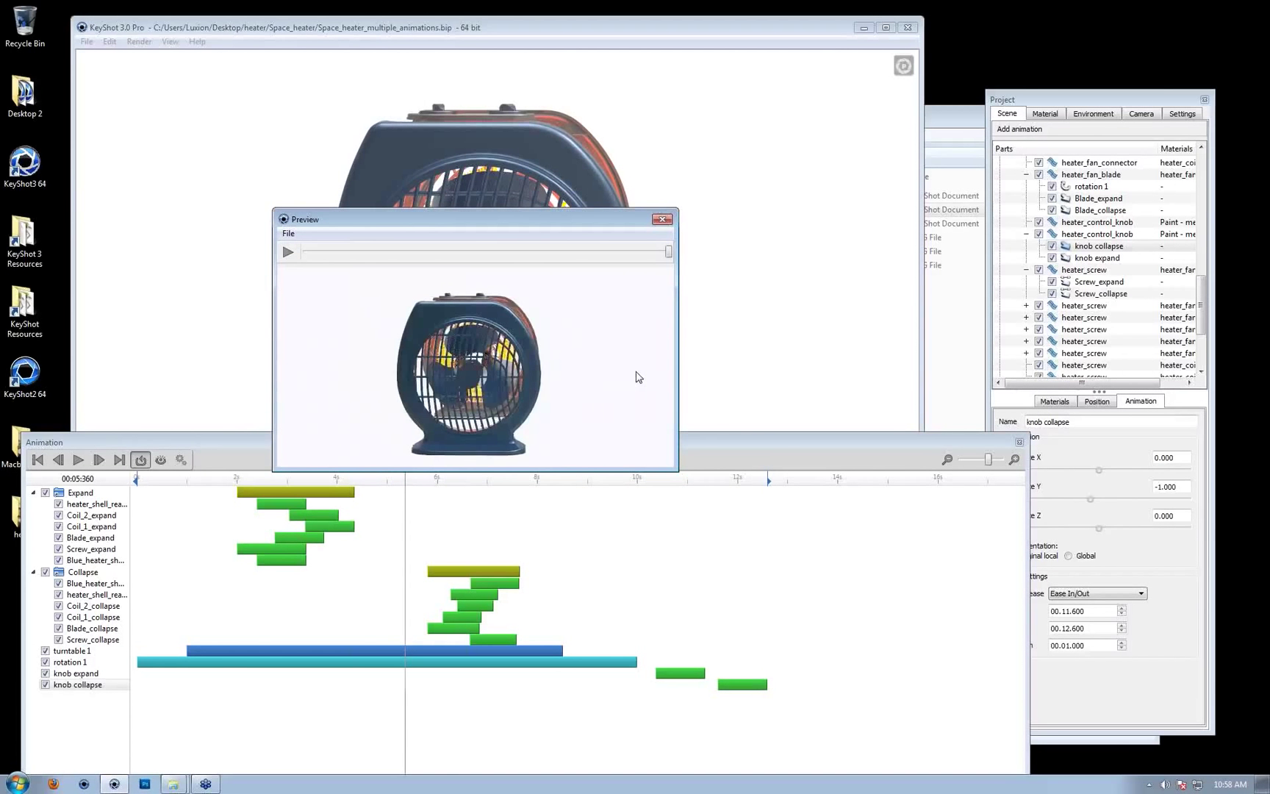
pyautogui.click(662, 219)
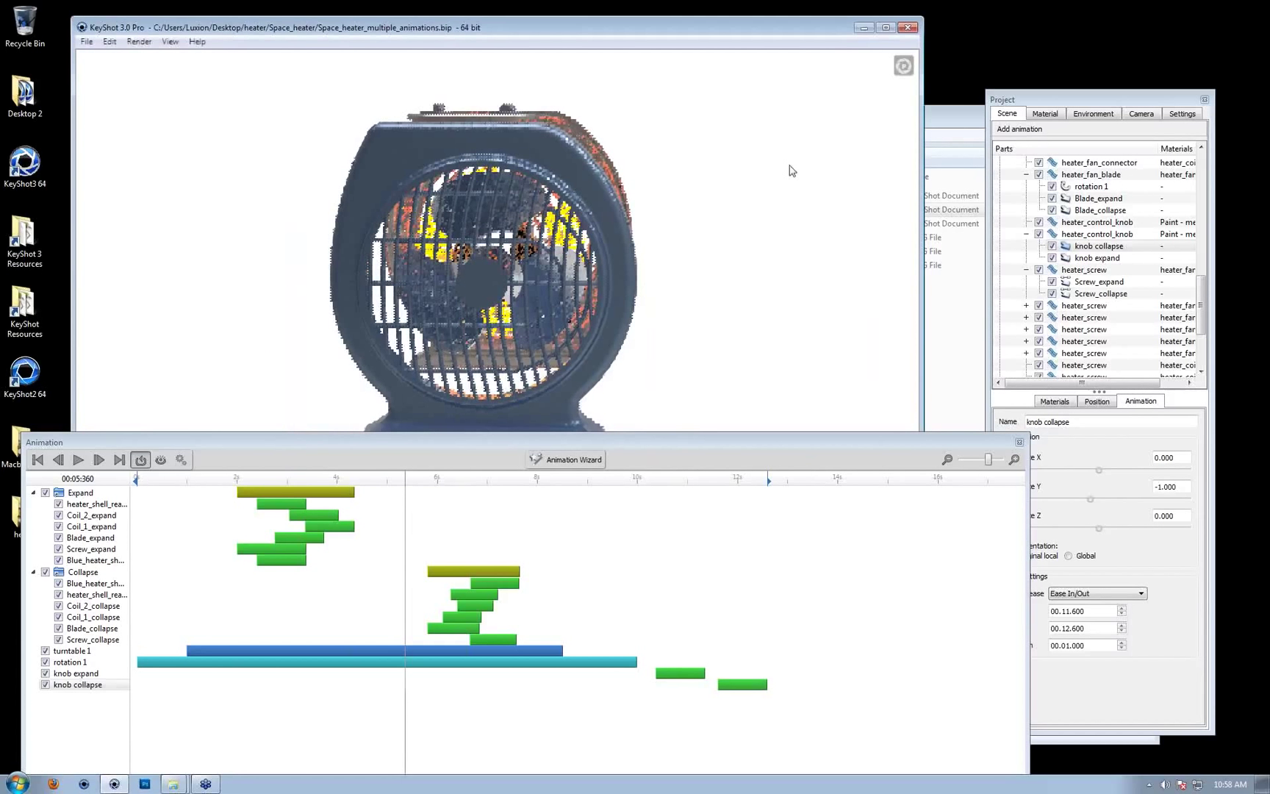
# Examine the two control knobs and their dial markings up close, as well as the exploded heater from the side
pyautogui.click(1067, 248)
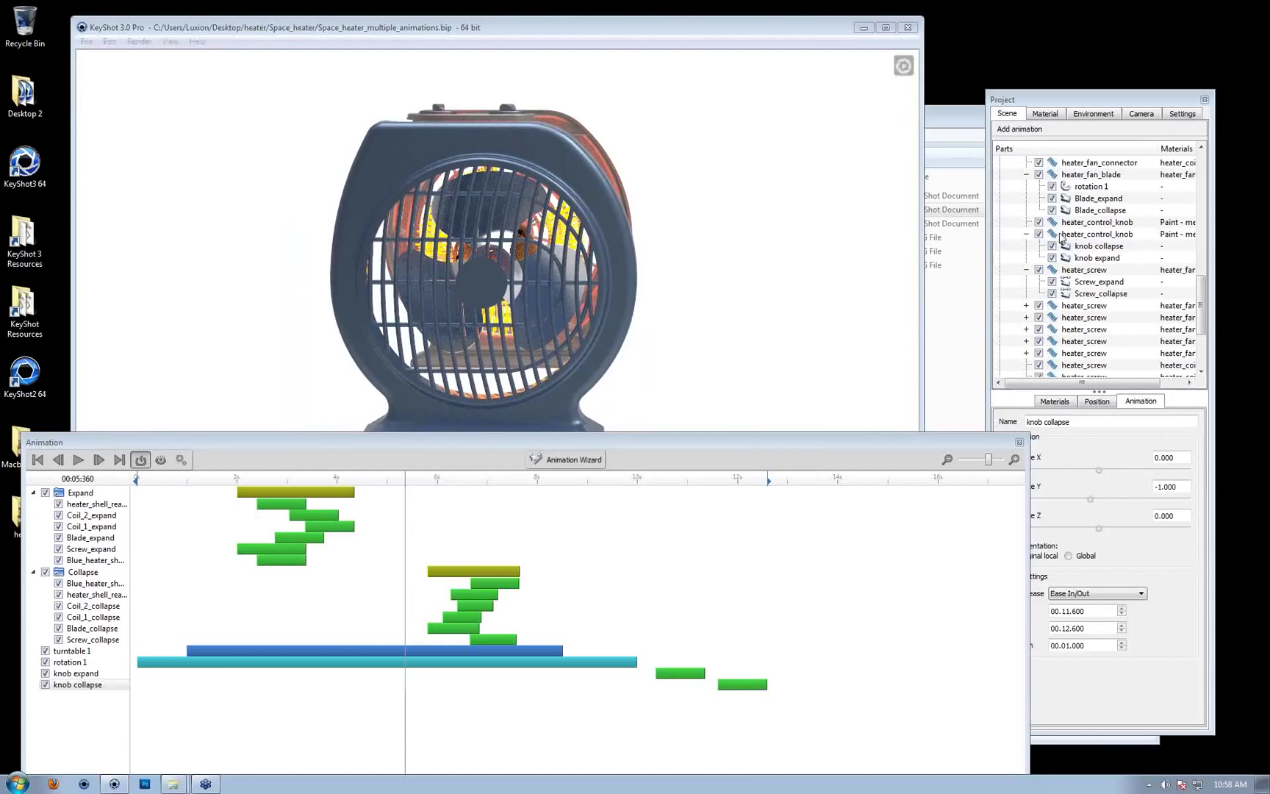
pyautogui.click(654, 184)
pyautogui.moveTo(686, 457); pyautogui.dragTo(669, 589)
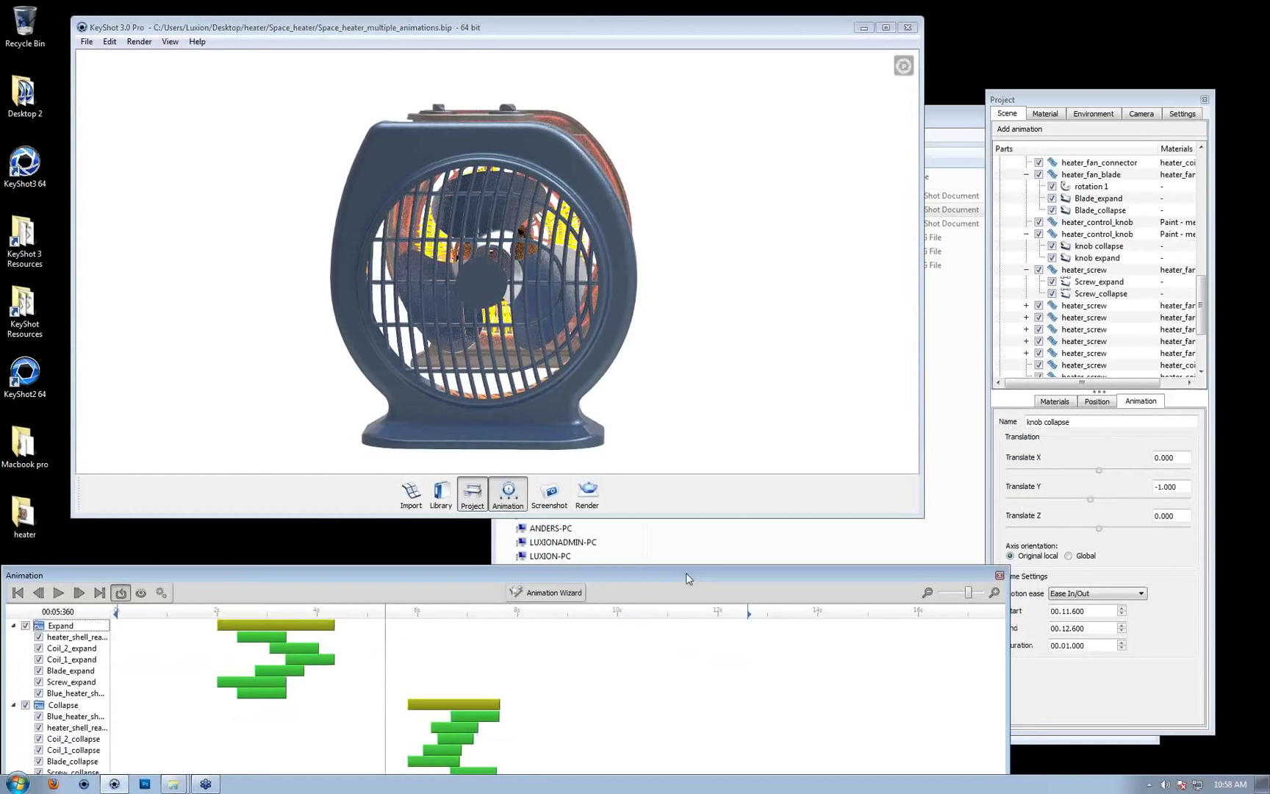
pyautogui.moveTo(532, 154); pyautogui.dragTo(528, 324)
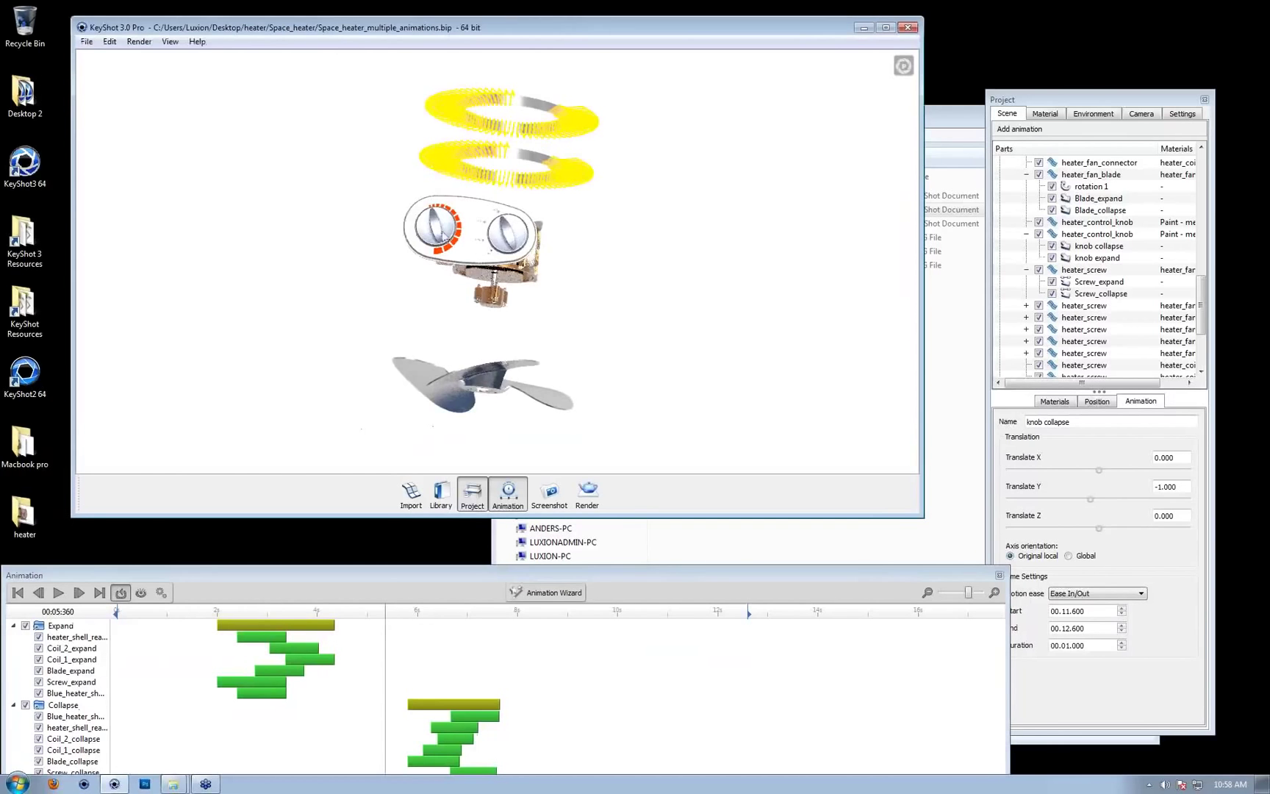
pyautogui.scroll(4, 476, 209)
pyautogui.scroll(8, 477, 209)
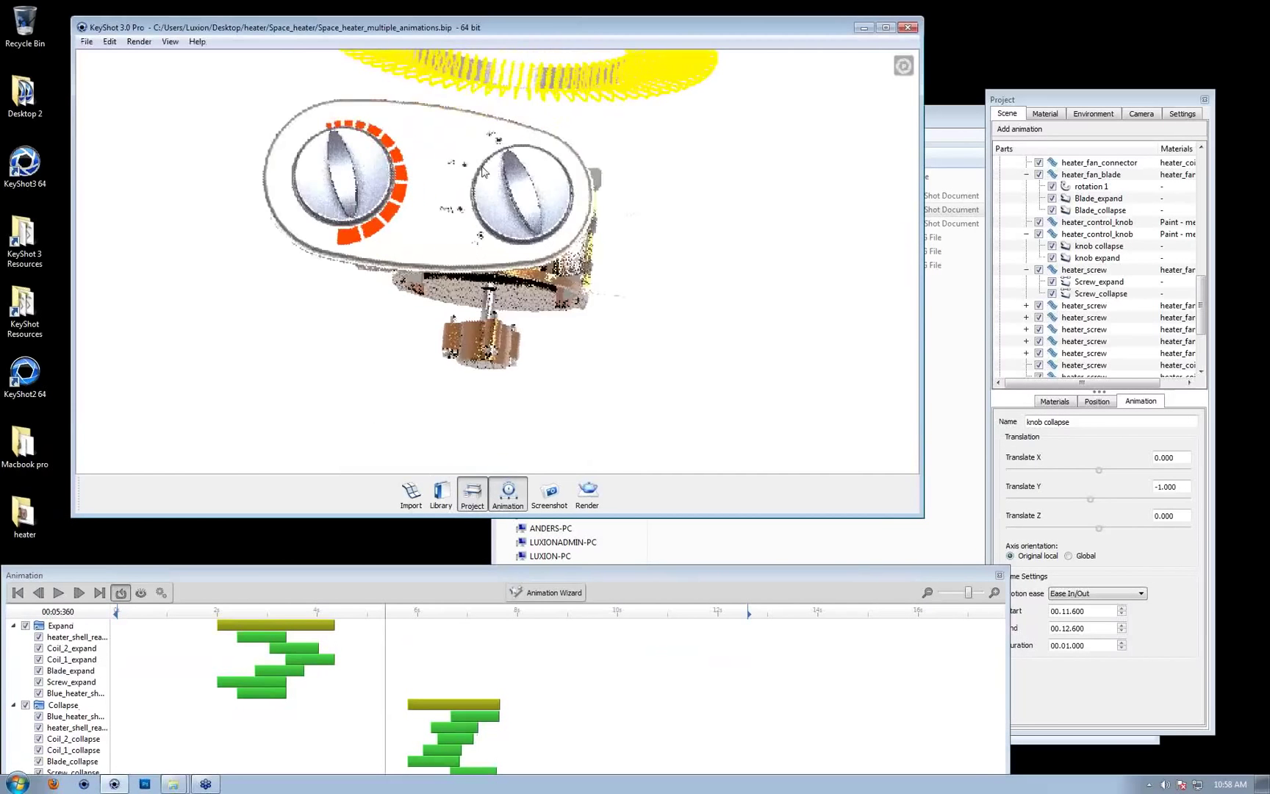
pyautogui.moveTo(460, 234); pyautogui.dragTo(519, 272, button='middle')
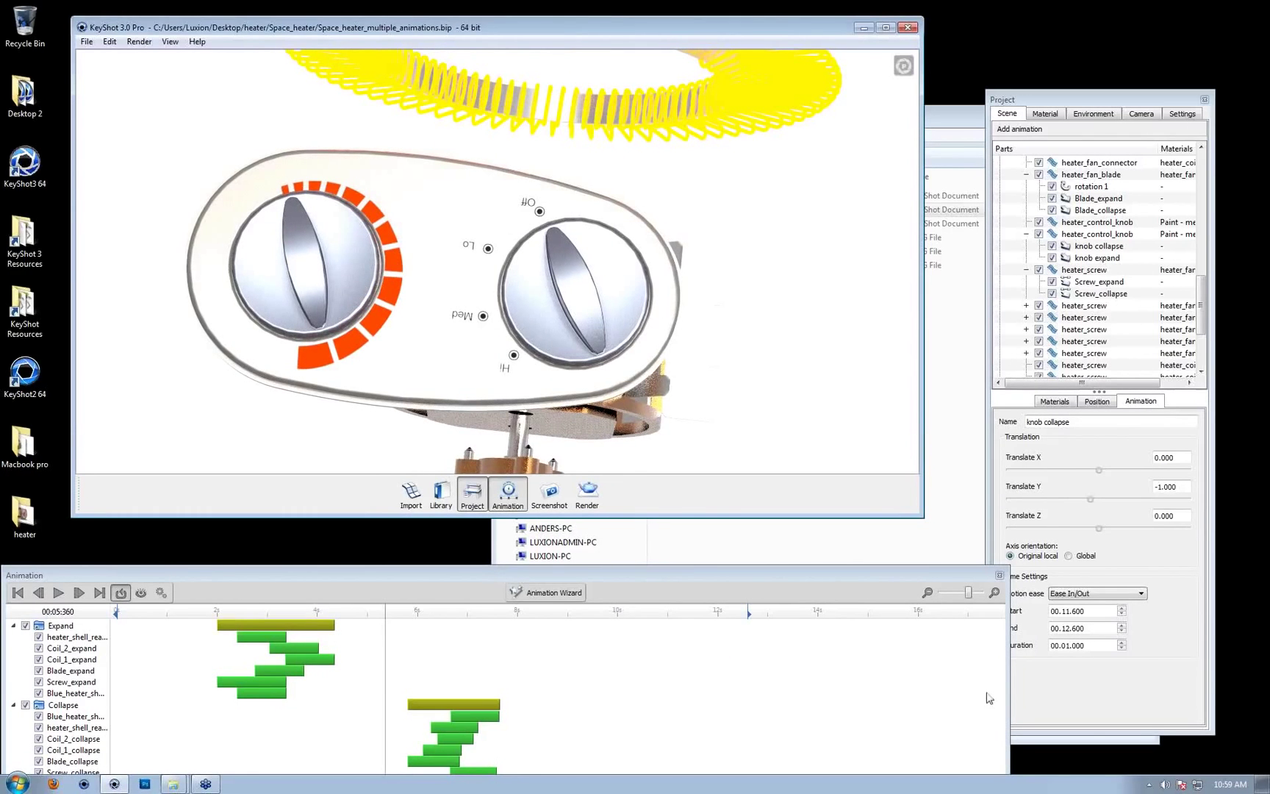
pyautogui.scroll(-2, 535, 363)
pyautogui.scroll(-3, 535, 363)
pyautogui.moveTo(535, 362); pyautogui.dragTo(604, 258)
pyautogui.scroll(-2, 576, 362)
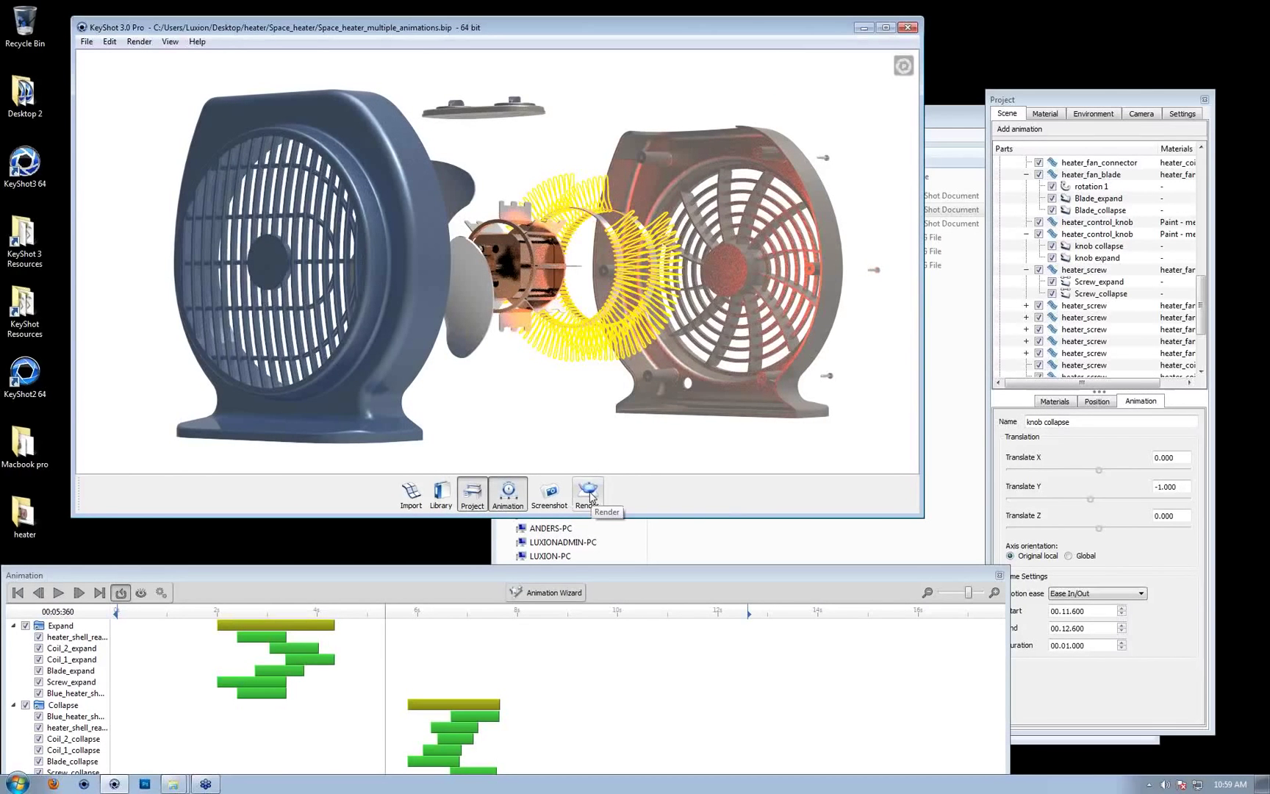
# Open the render options, choose Animation output, and set the frames output format to JPEG
pyautogui.click(590, 492)
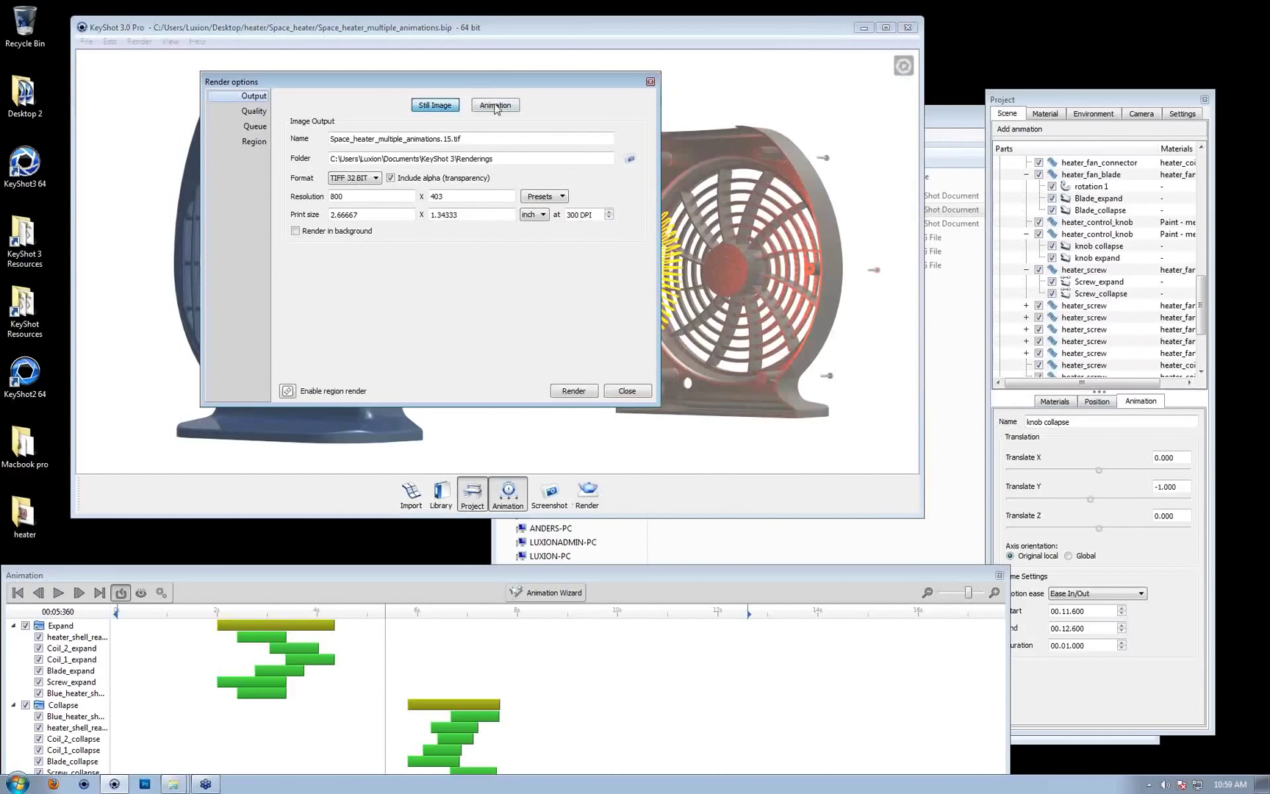
pyautogui.click(495, 107)
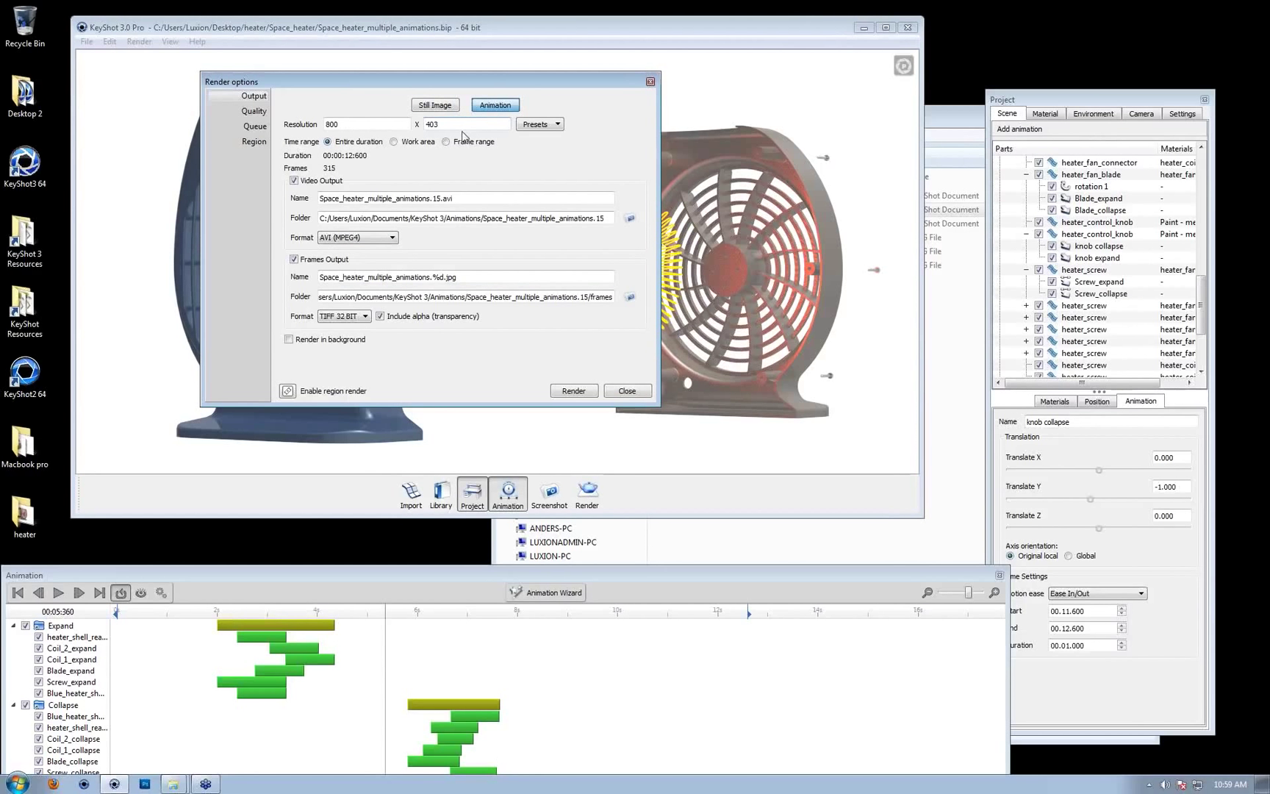
pyautogui.click(355, 238)
pyautogui.click(471, 237)
pyautogui.click(344, 316)
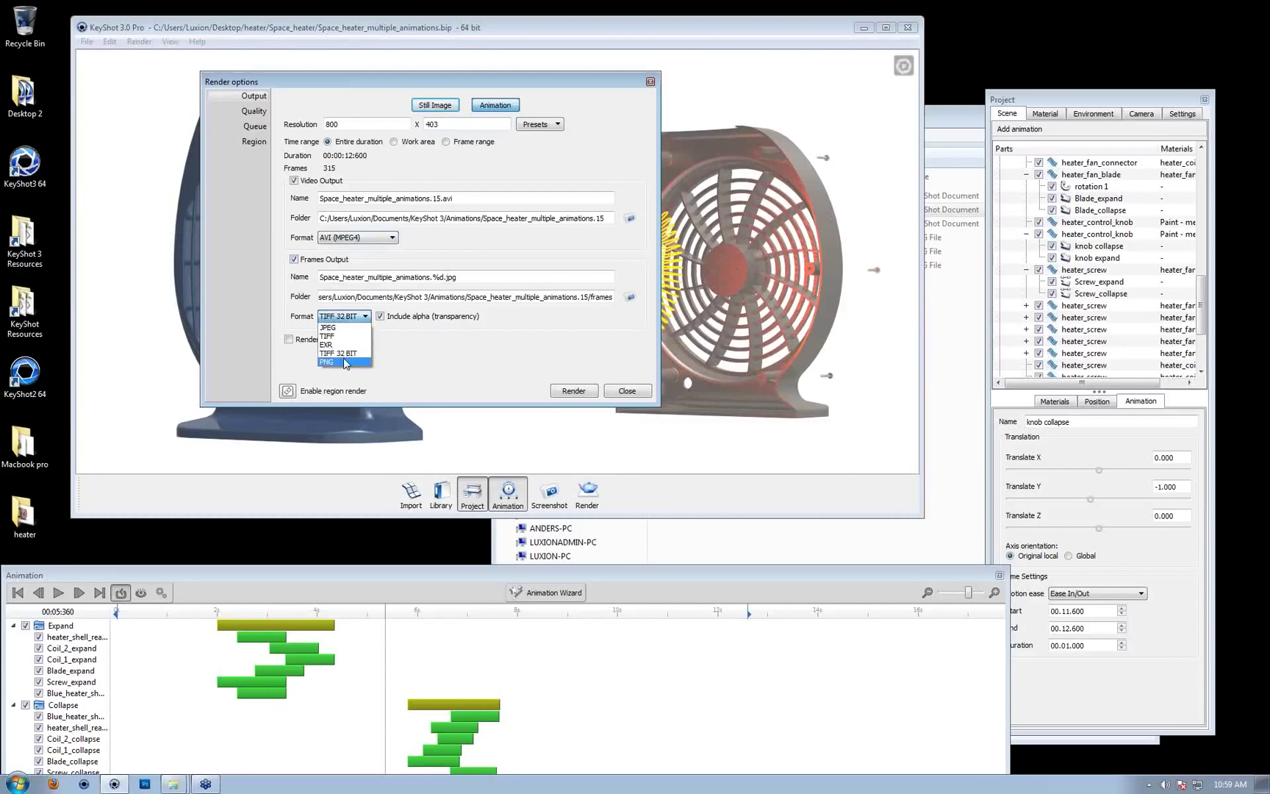
pyautogui.click(343, 336)
pyautogui.click(344, 316)
pyautogui.click(342, 327)
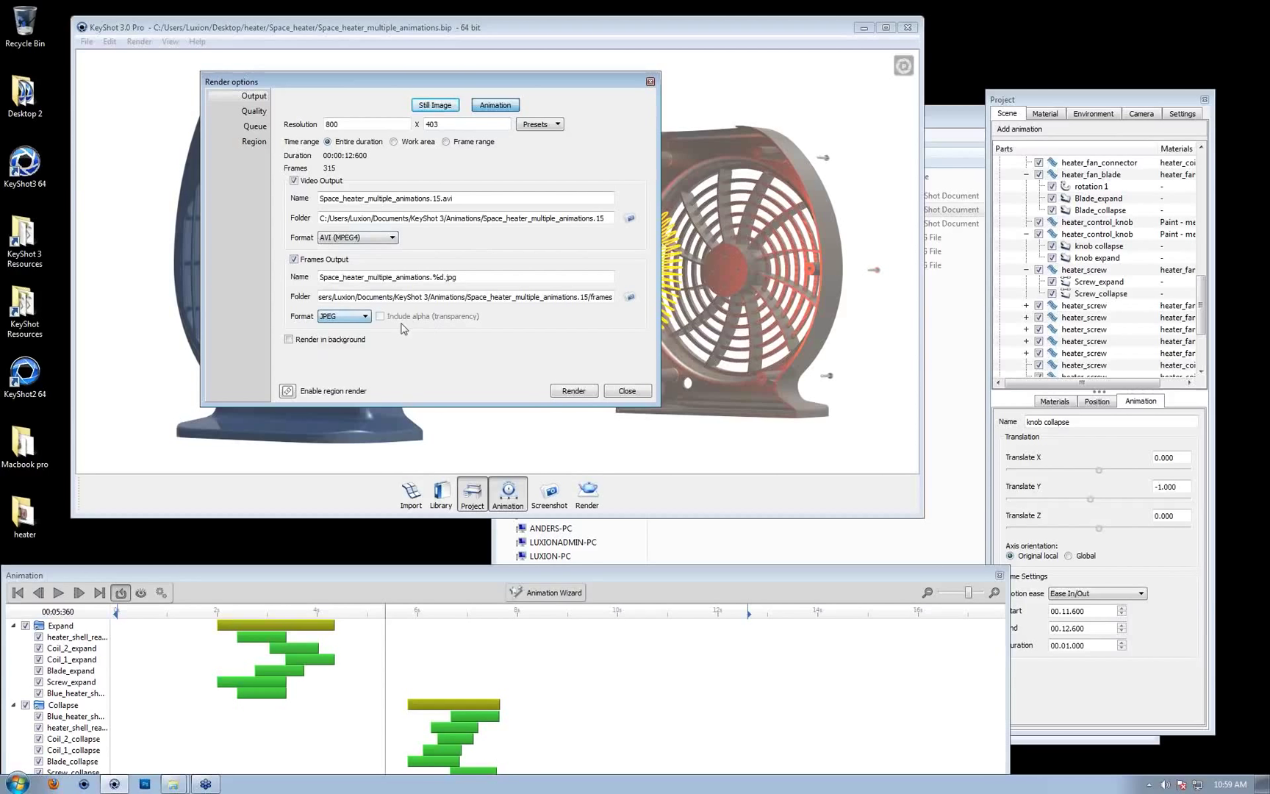
# Review the Maximum time and Maximum samples modes of the render quality settings and switch to Advanced control
pyautogui.click(254, 111)
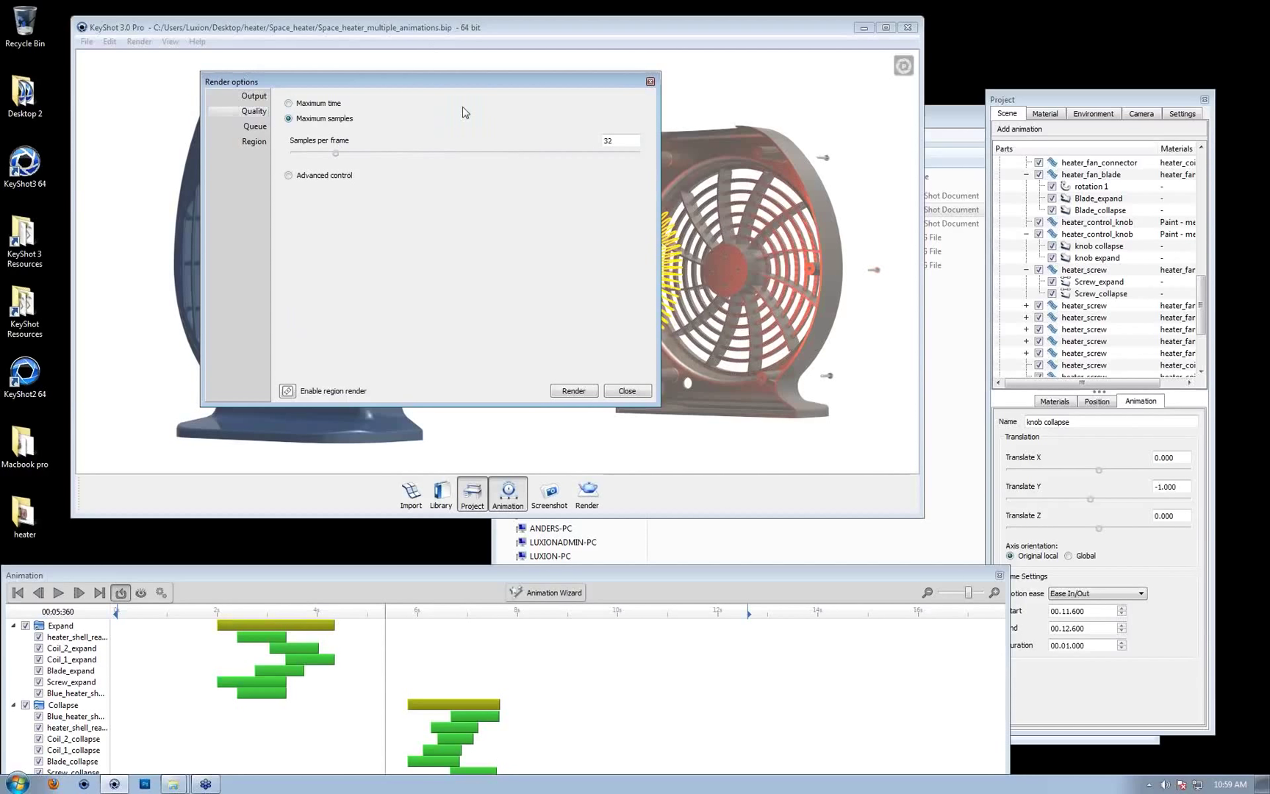
pyautogui.moveTo(442, 86); pyautogui.dragTo(421, 428)
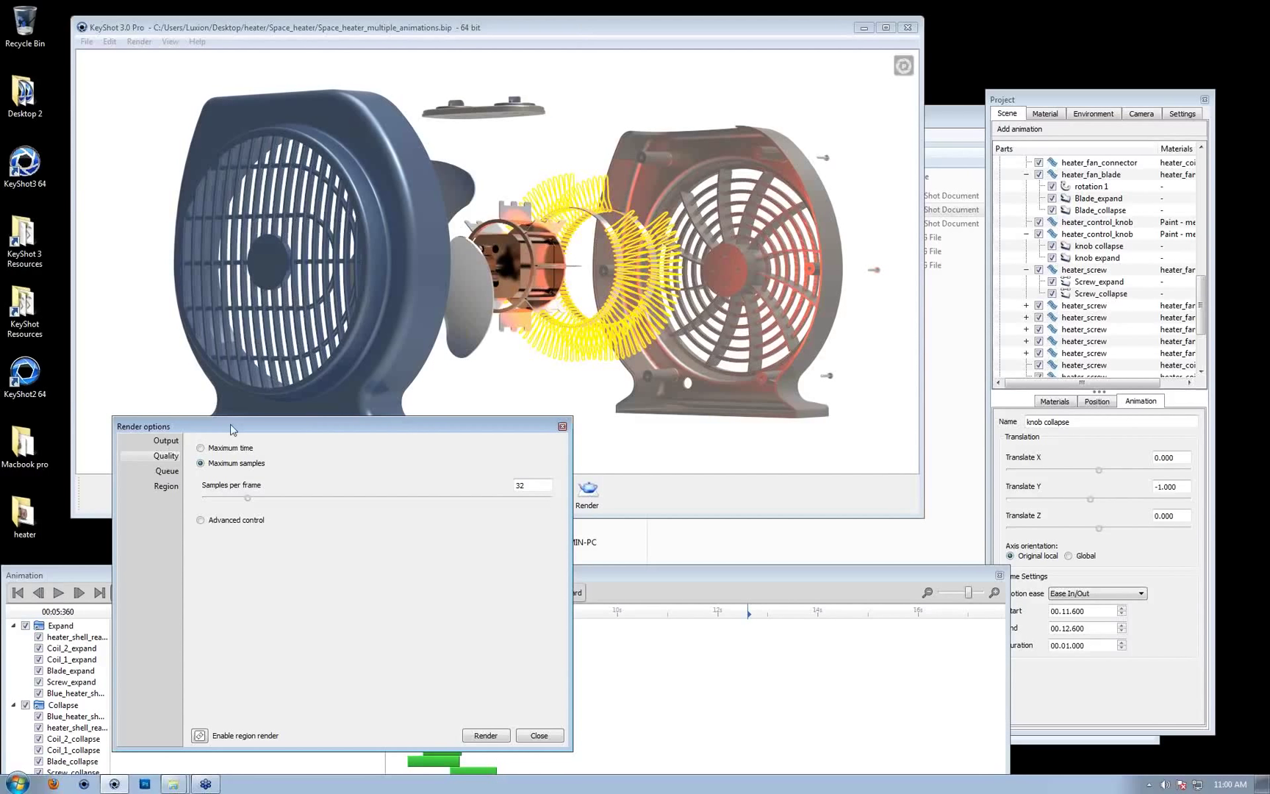
pyautogui.click(232, 447)
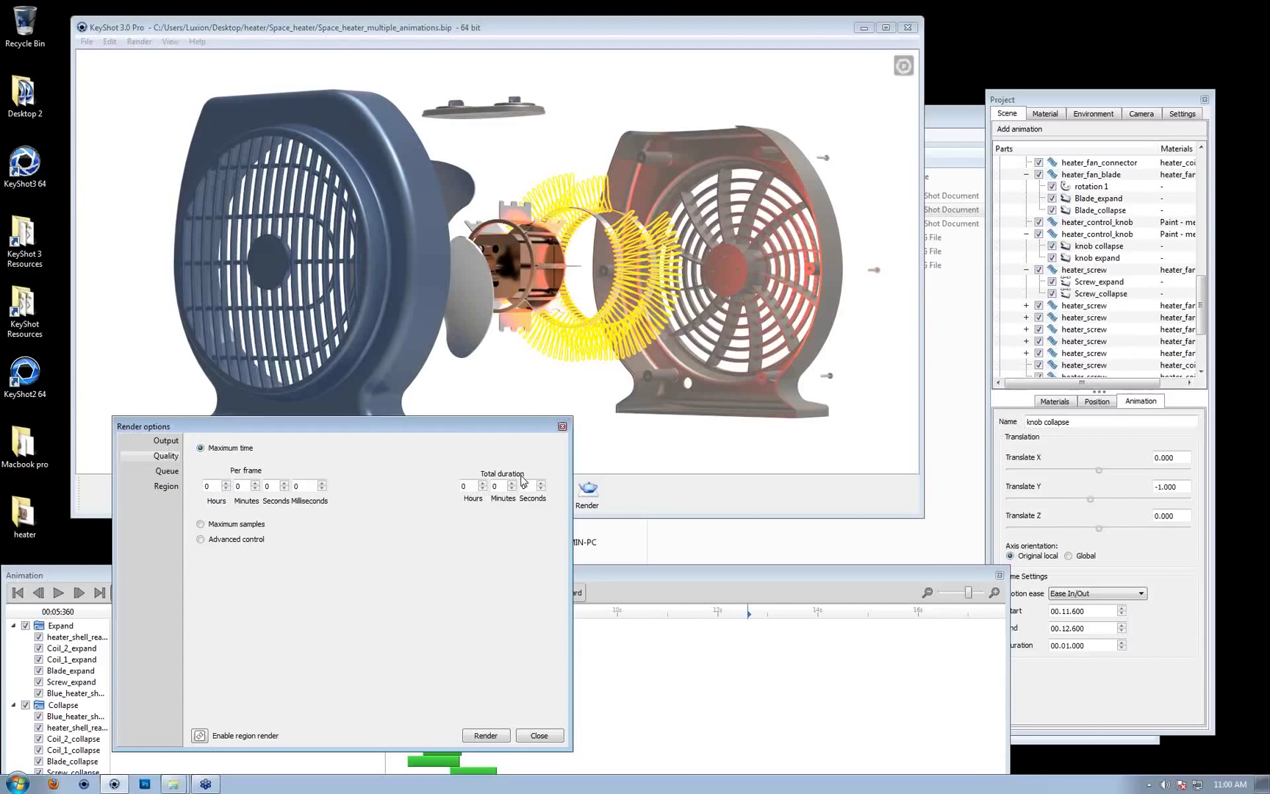
pyautogui.click(224, 524)
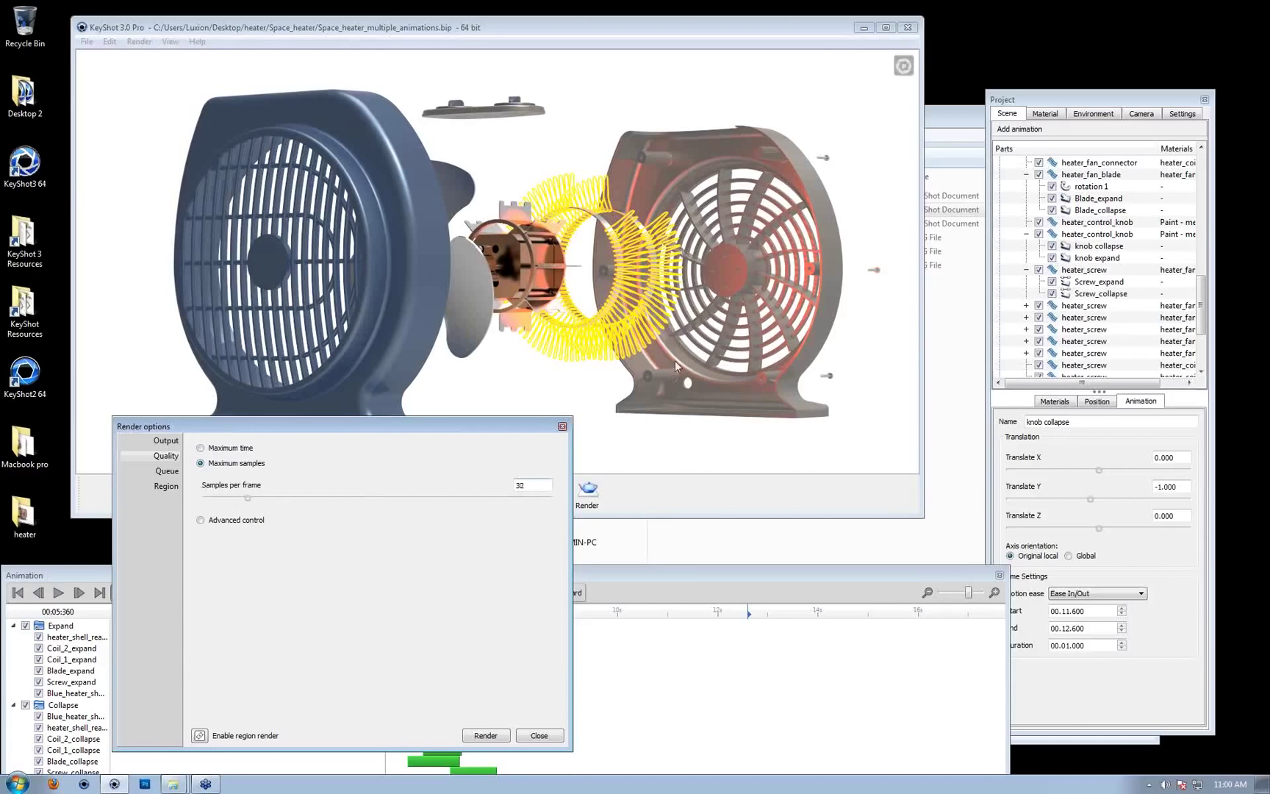
pyautogui.click(235, 520)
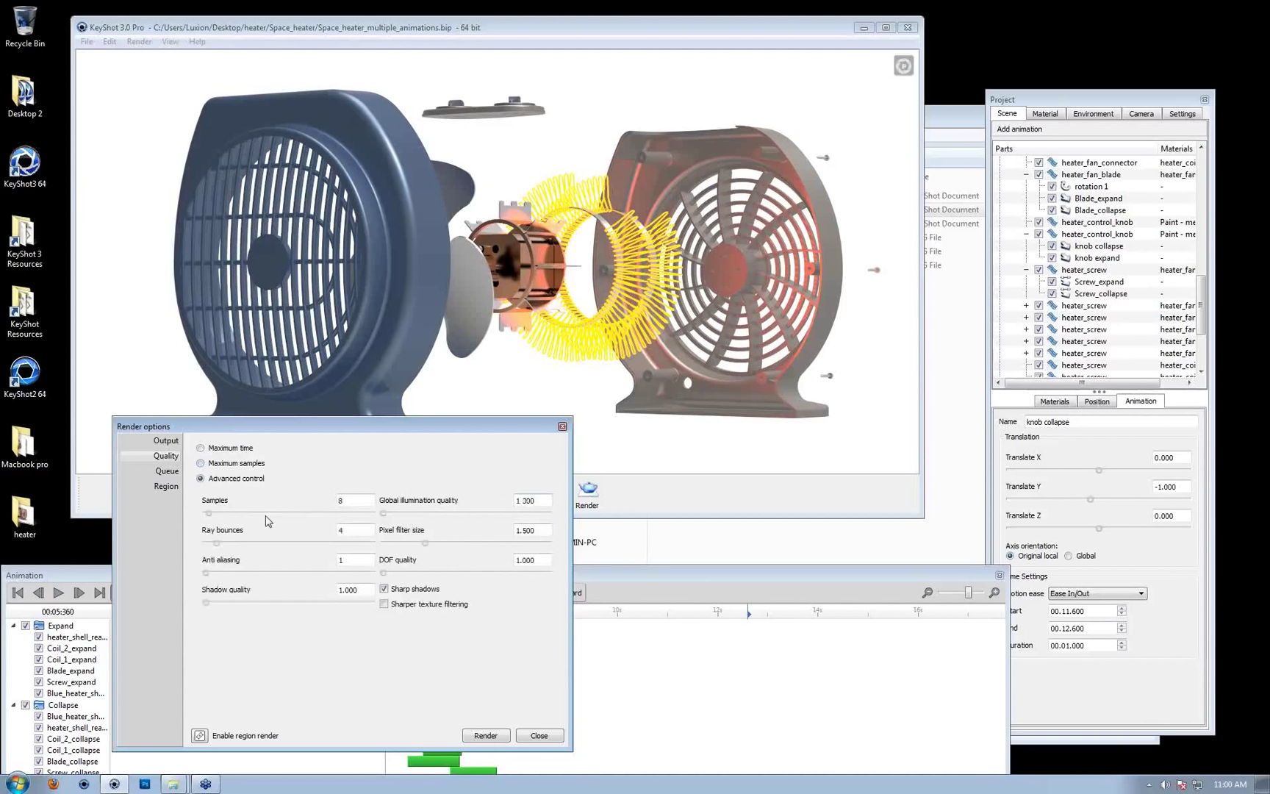